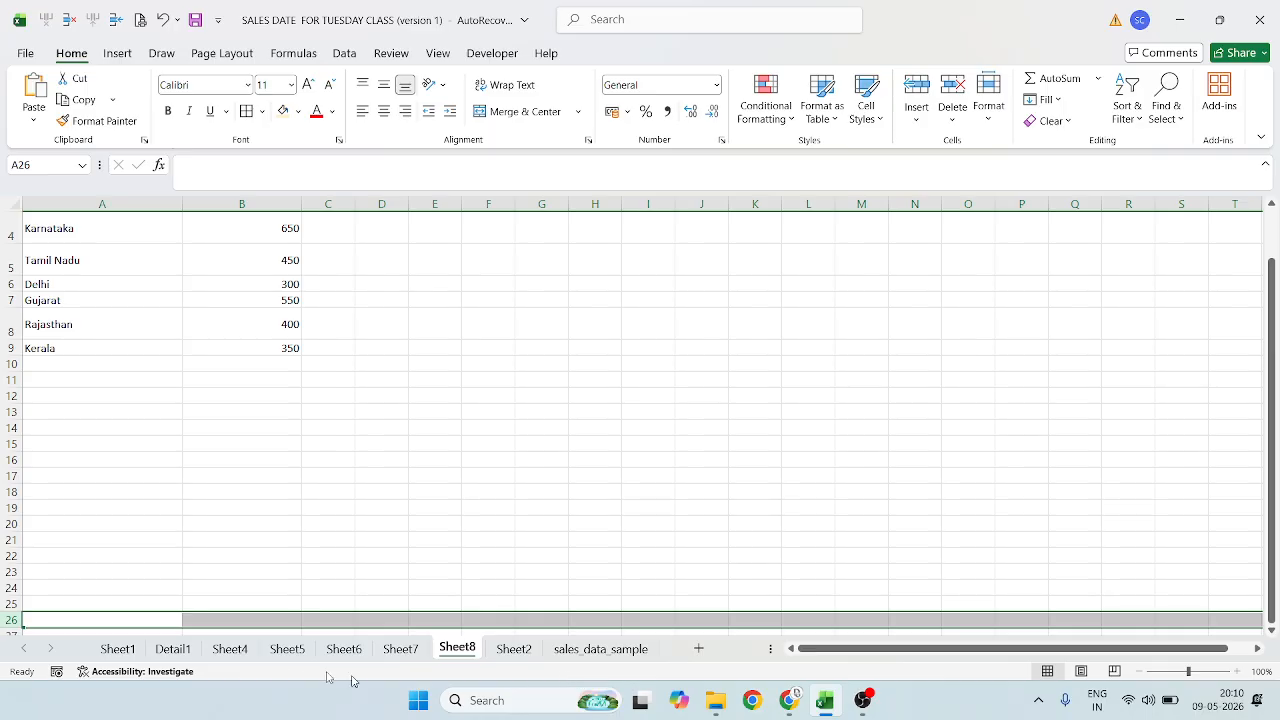
# Look through the workbook's sample worksheets and open the start of the sales_data_sample sheet
pyautogui.click(172, 649)
pyautogui.click(229, 649)
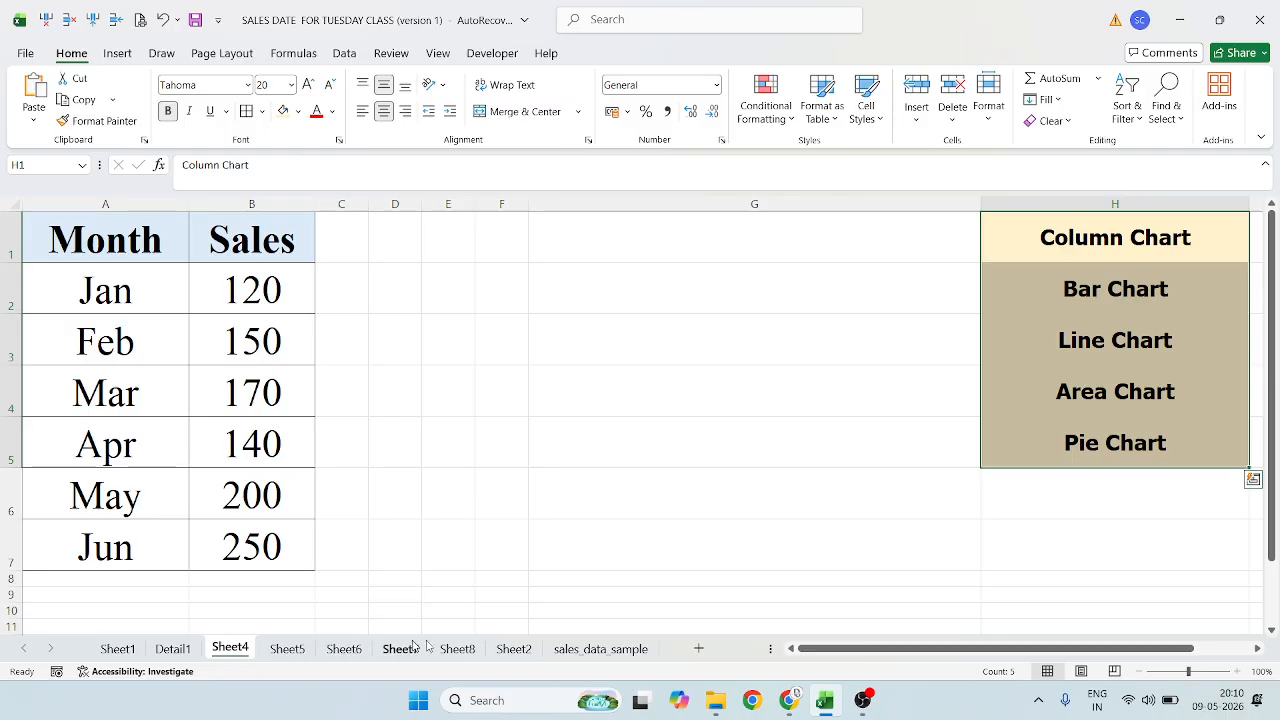
pyautogui.click(300, 657)
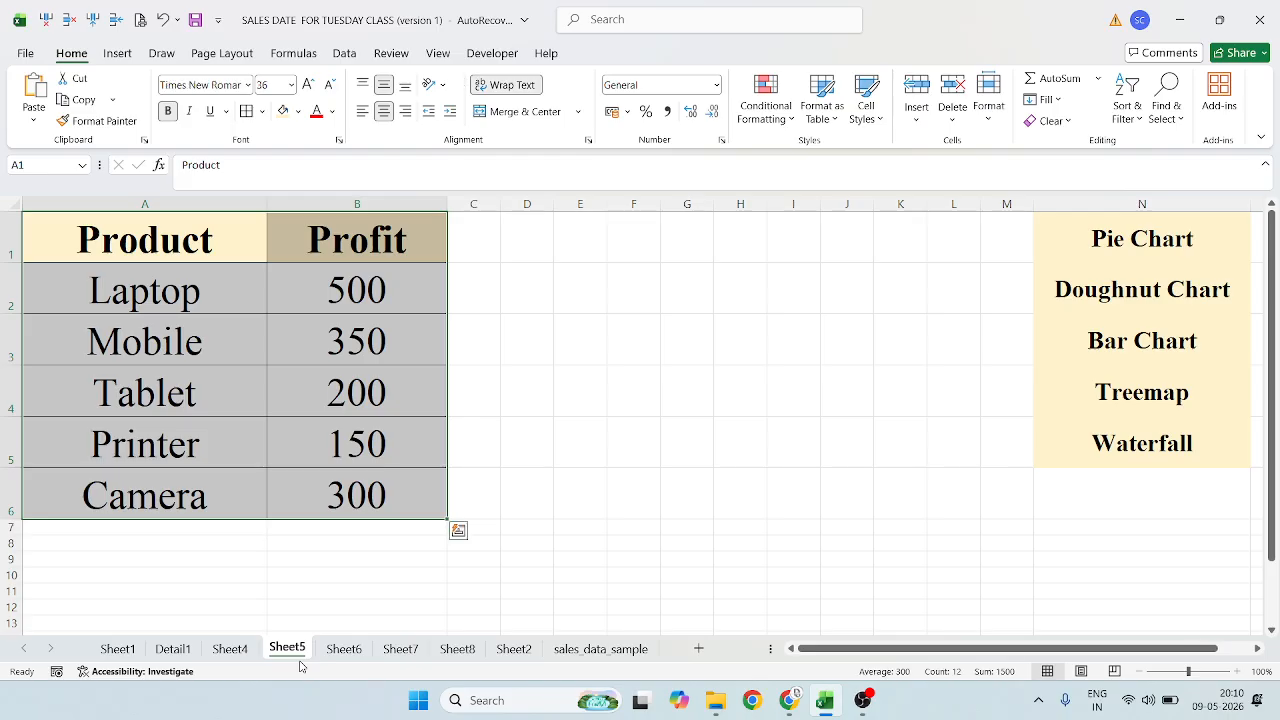
pyautogui.click(343, 650)
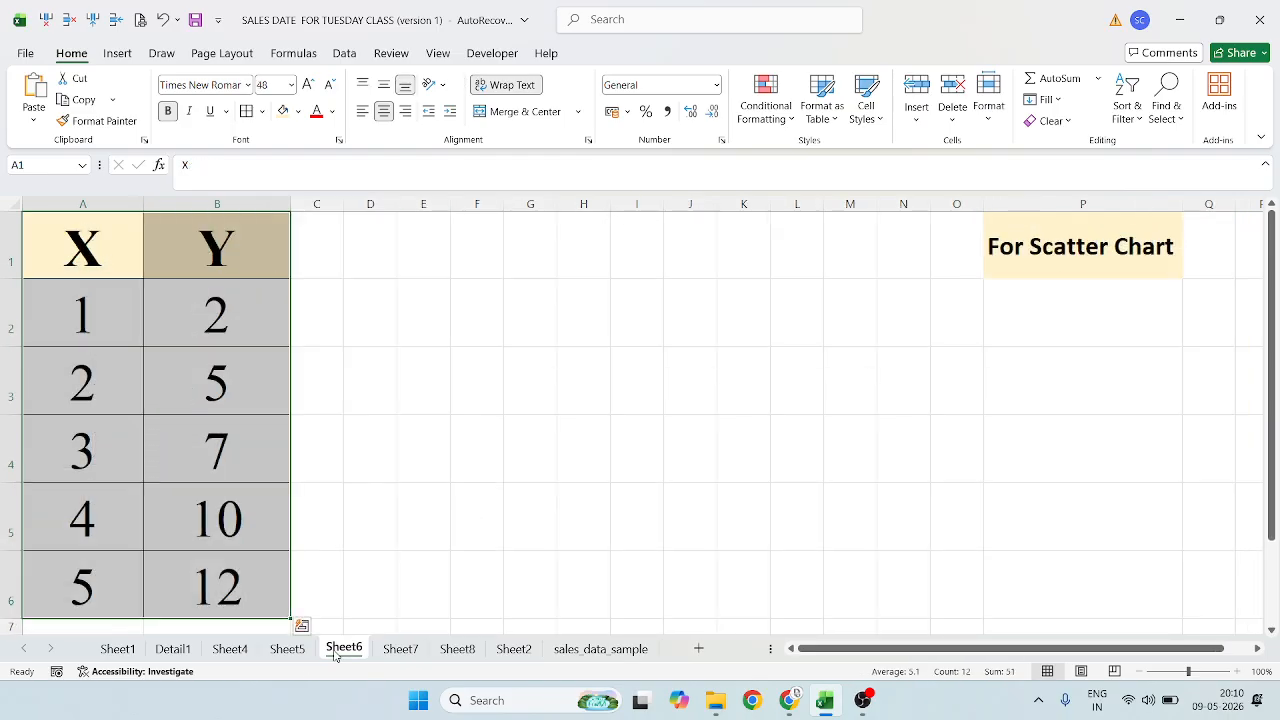
pyautogui.click(400, 649)
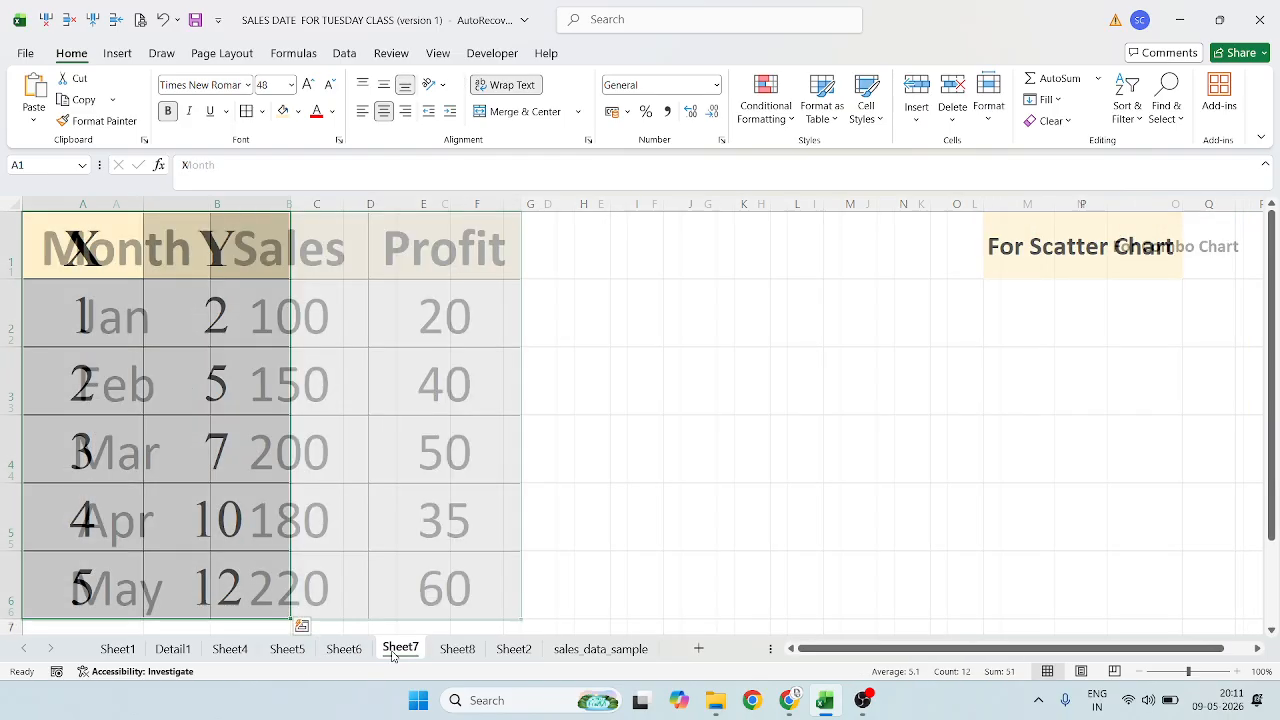
pyautogui.click(457, 649)
pyautogui.click(527, 650)
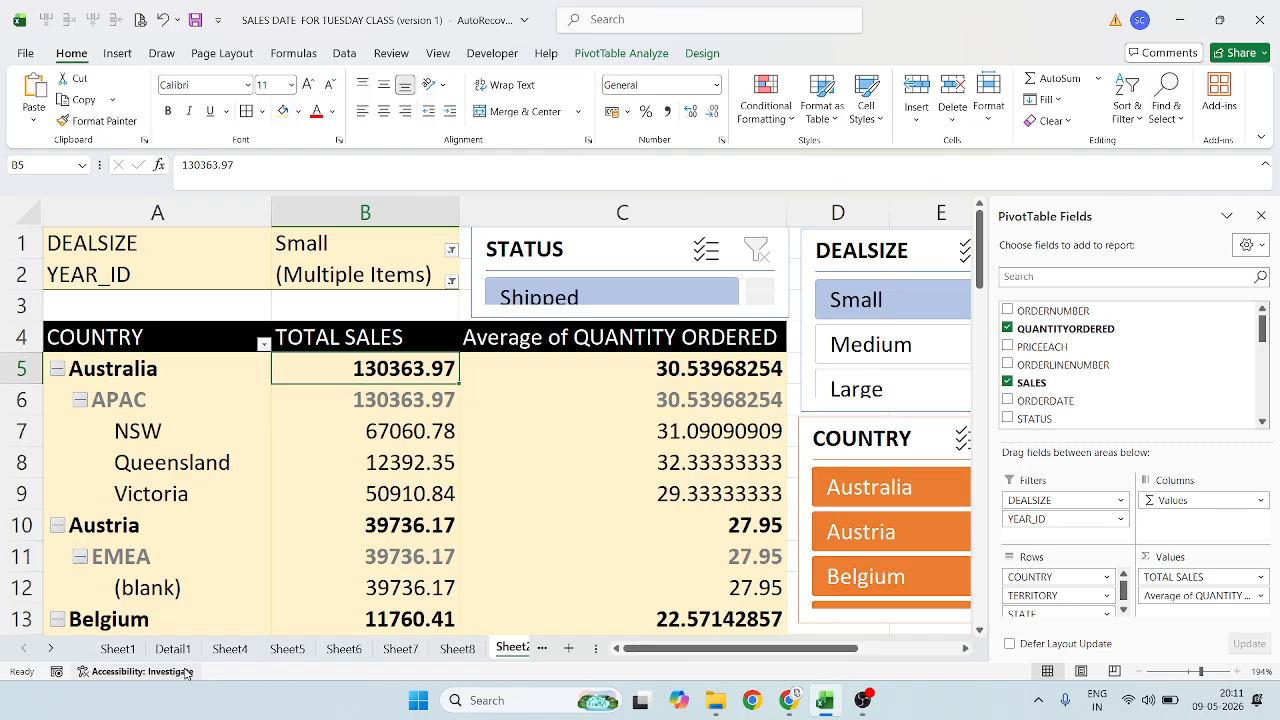
pyautogui.click(541, 648)
pyautogui.click(432, 647)
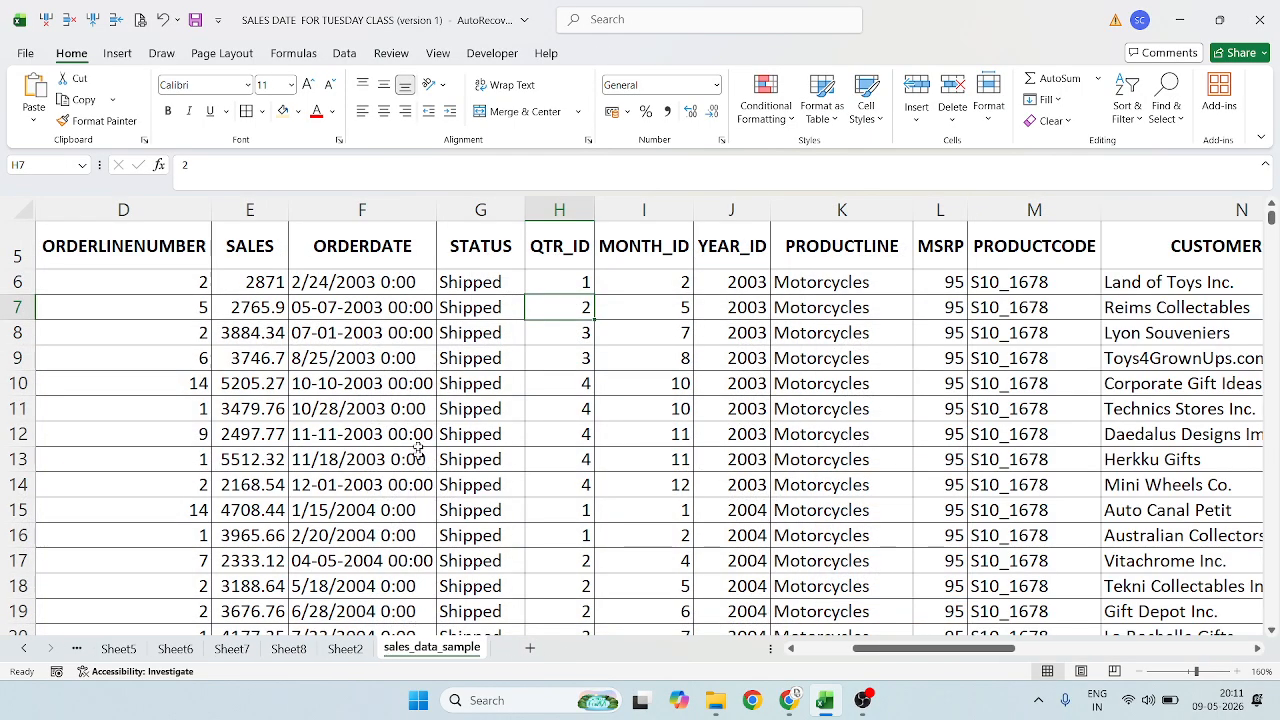
pyautogui.scroll(2, 417, 450)
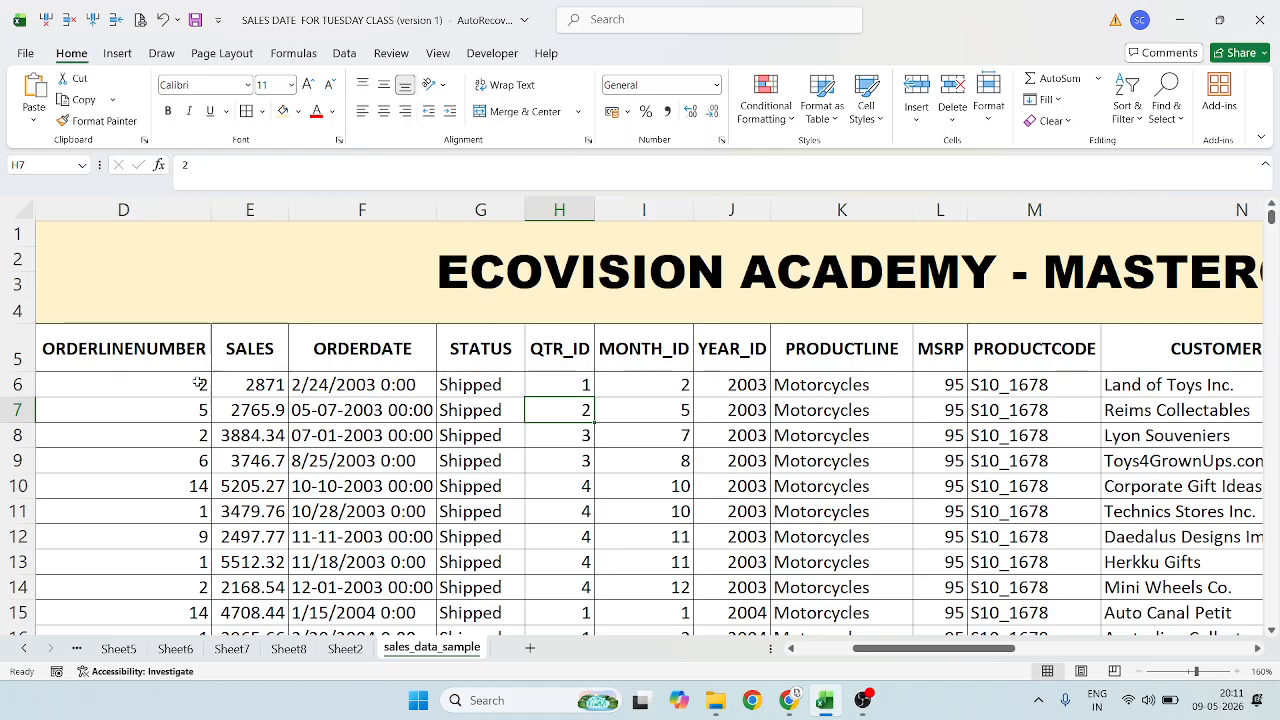
pyautogui.click(121, 359)
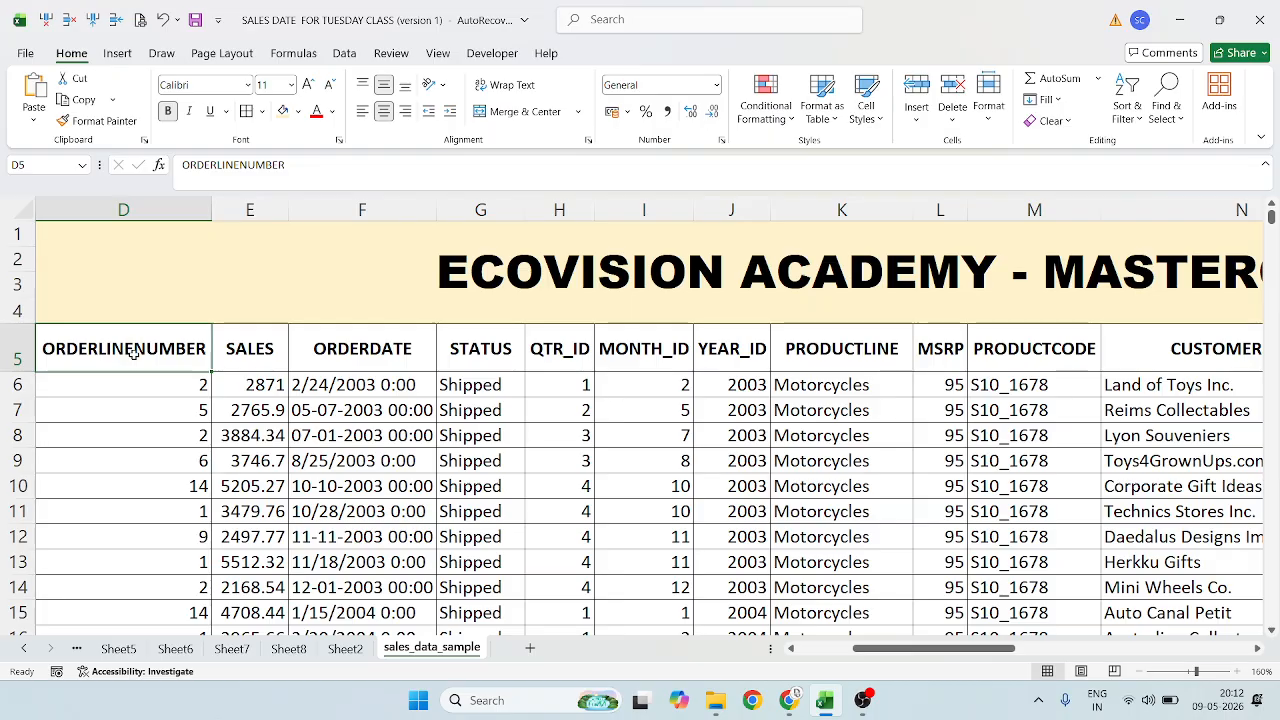
pyautogui.hotkey('ctrl', 'shift', 'Right')
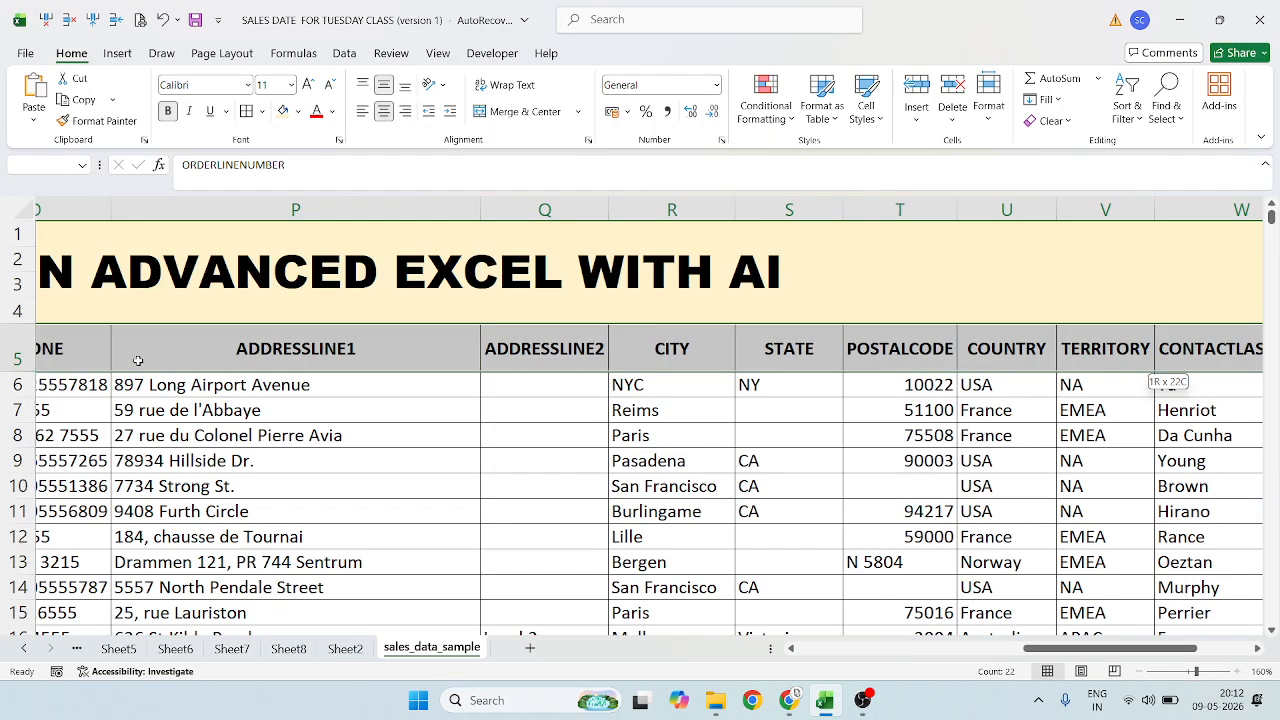
pyautogui.hotkey('ctrl', 'shift', 'Down')
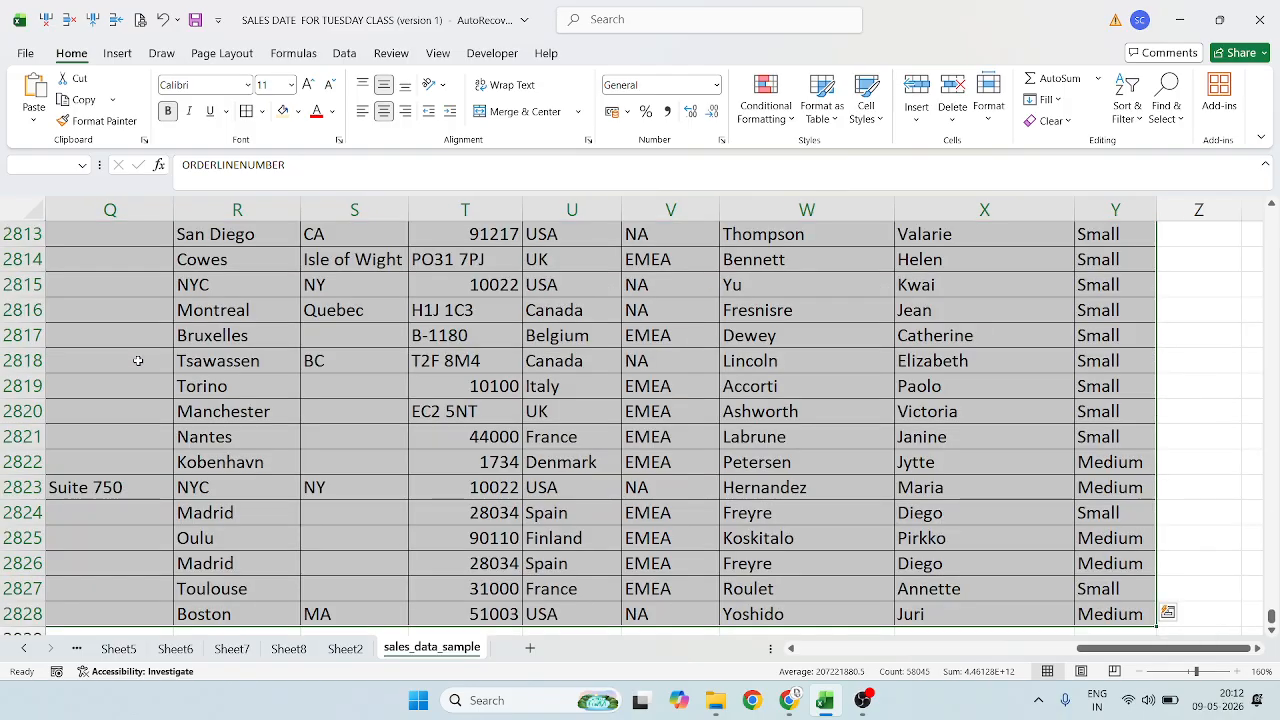
pyautogui.scroll(3, 138, 361)
pyautogui.moveTo(1124, 650); pyautogui.dragTo(848, 650)
pyautogui.scroll(6, 563, 455)
pyautogui.scroll(20, 563, 455)
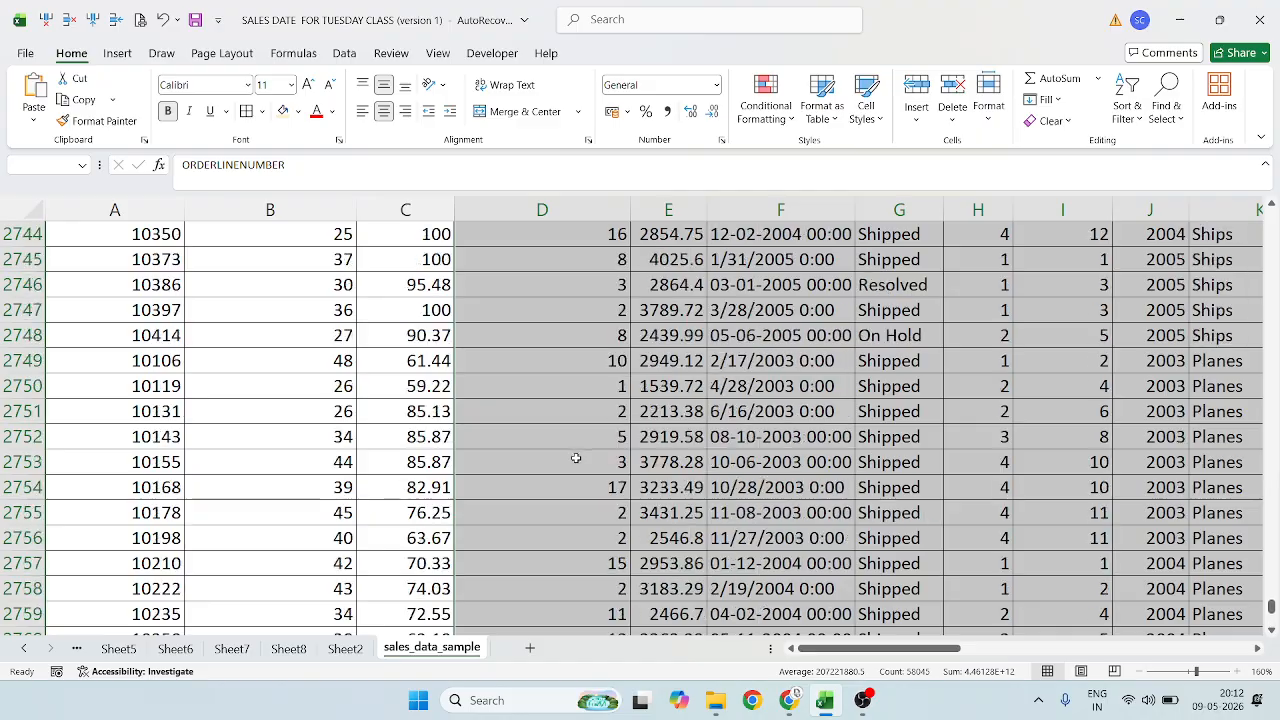
pyautogui.moveTo(1262, 594); pyautogui.dragTo(1217, 221)
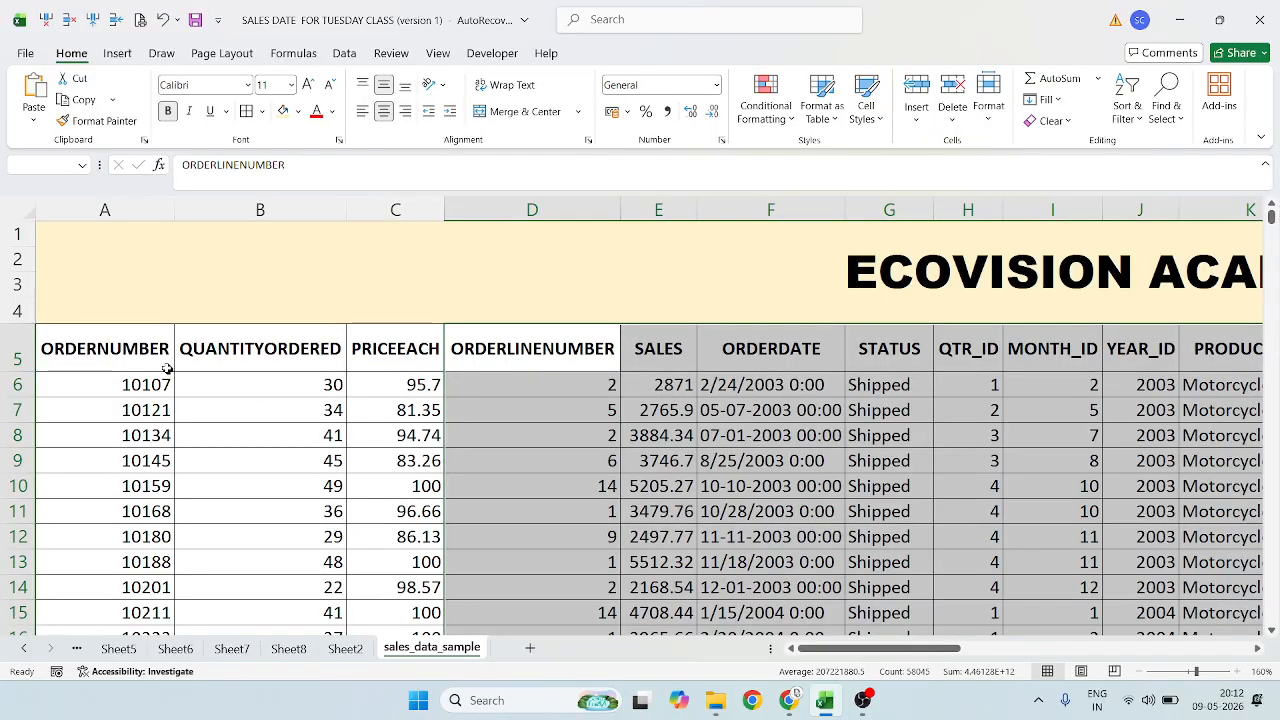
# Select the entire sales data table from the ORDERNUMBER header in A5 through its last column and row
pyautogui.click(130, 345)
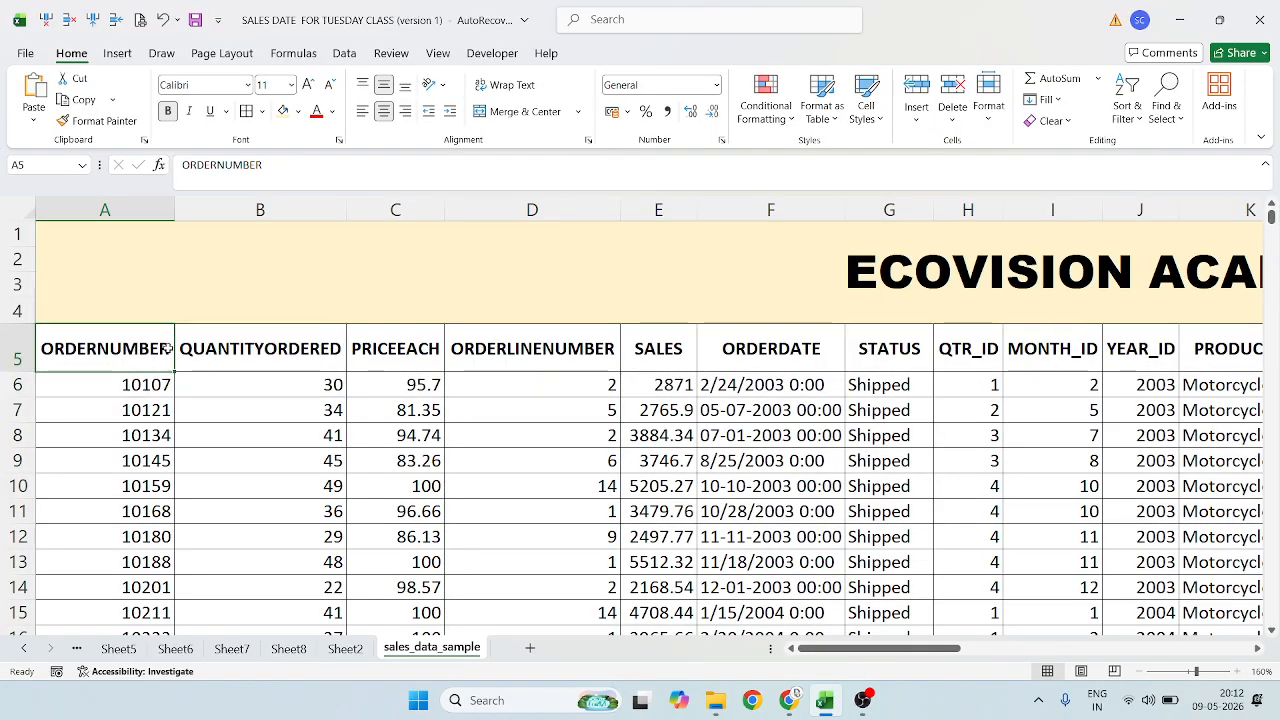
pyautogui.hotkey('ctrl', 'shift', 'Right')
pyautogui.hotkey('ctrl', 'shift', 'Down')
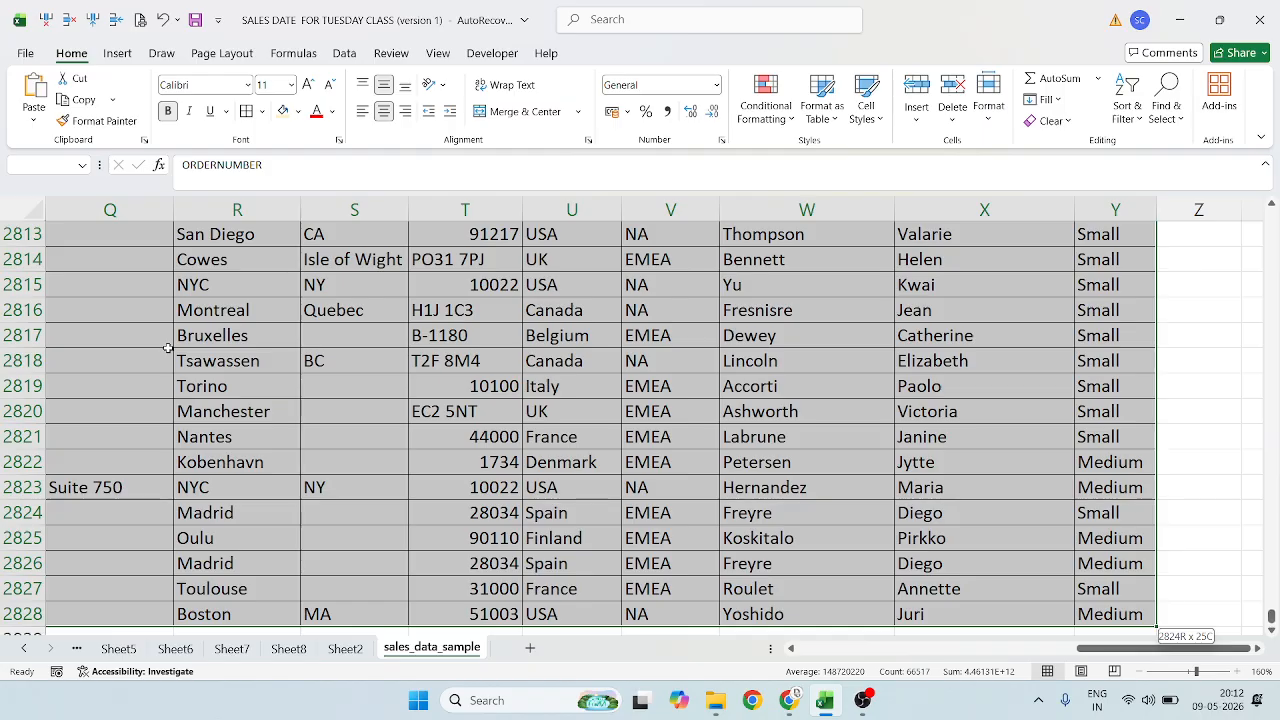
pyautogui.moveTo(1083, 651); pyautogui.dragTo(805, 651)
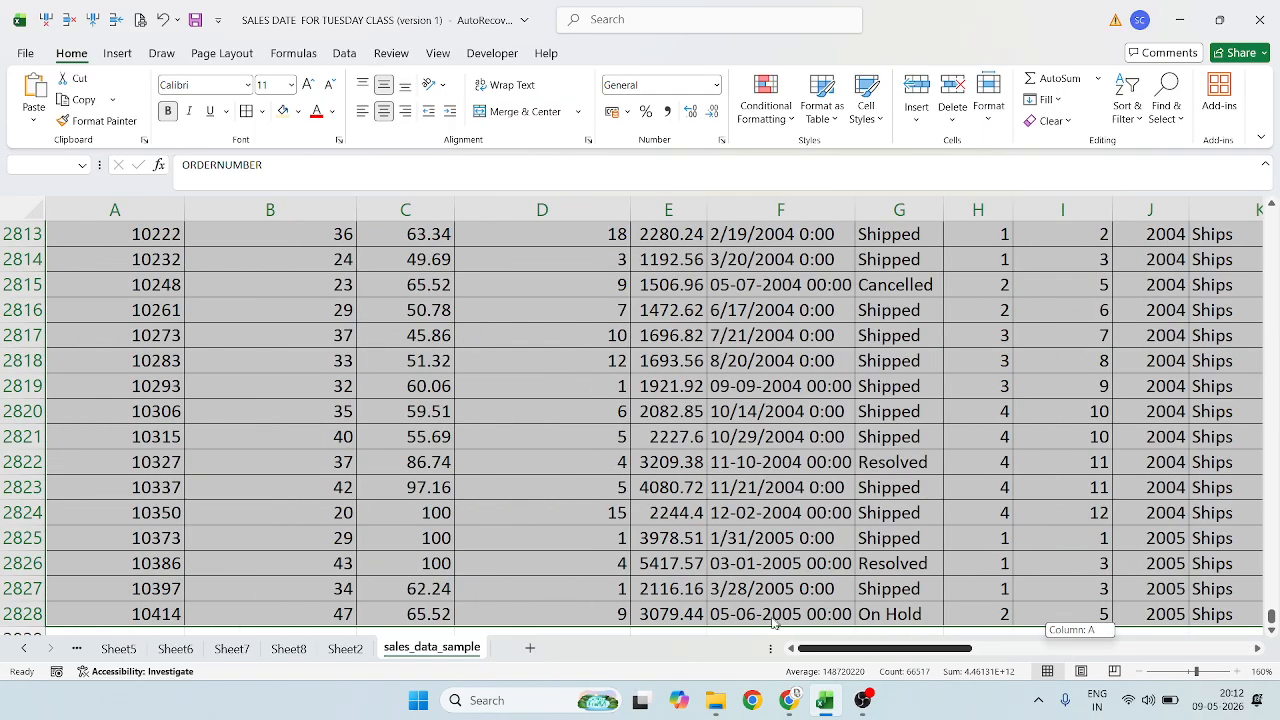
pyautogui.scroll(8, 700, 510)
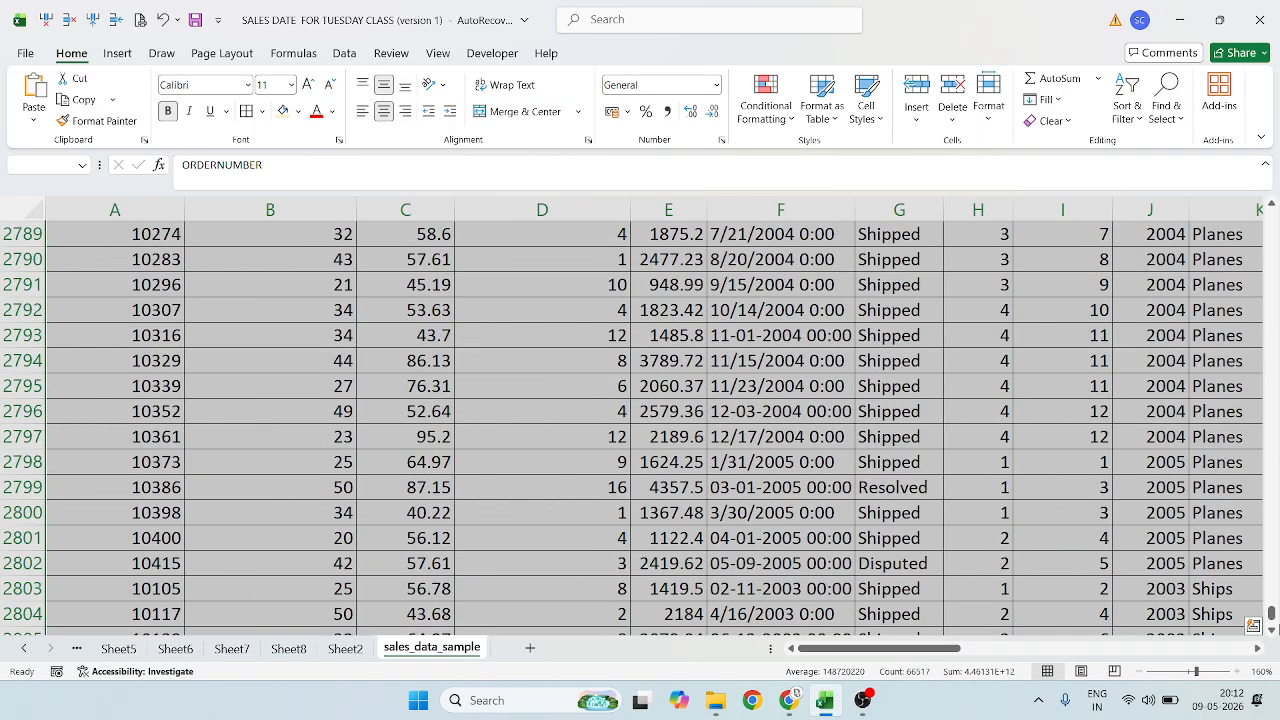
pyautogui.moveTo(1270, 612); pyautogui.dragTo(1270, 122)
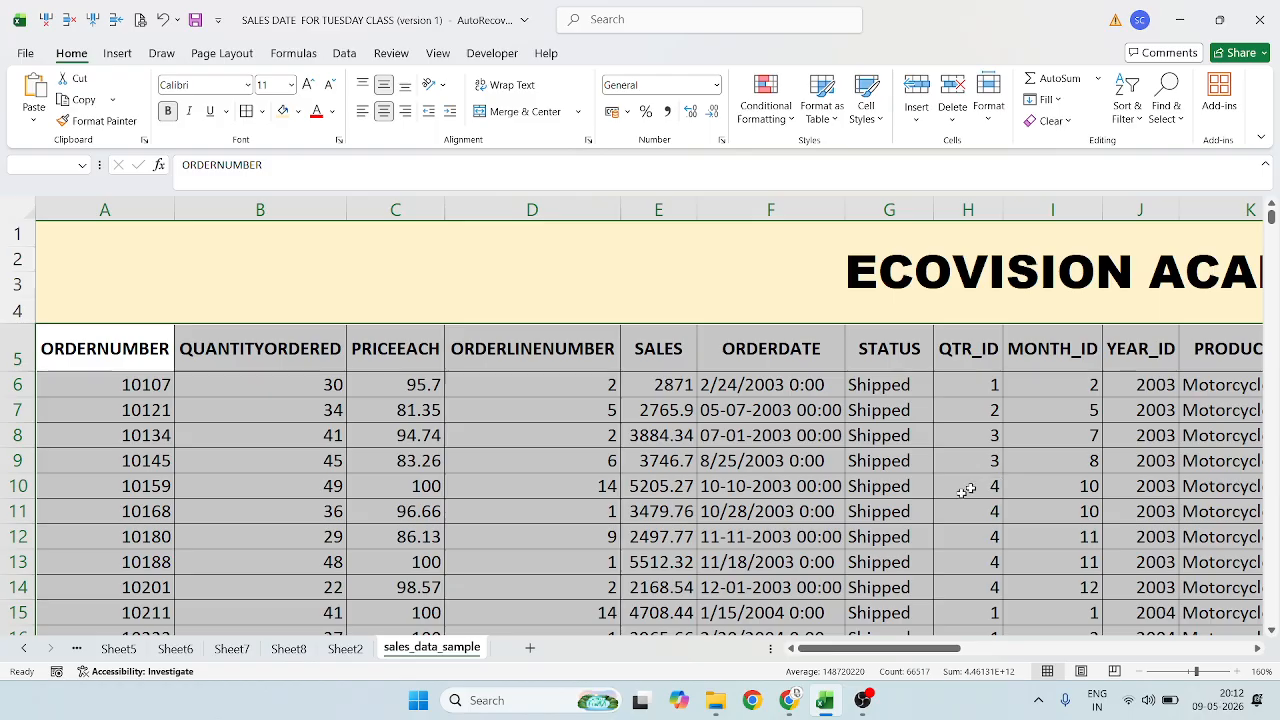
# Search Windows for "ep", launch the screen annotation tool and place its toolbar clear of the data, then return to the workbook
pyautogui.click(497, 700)
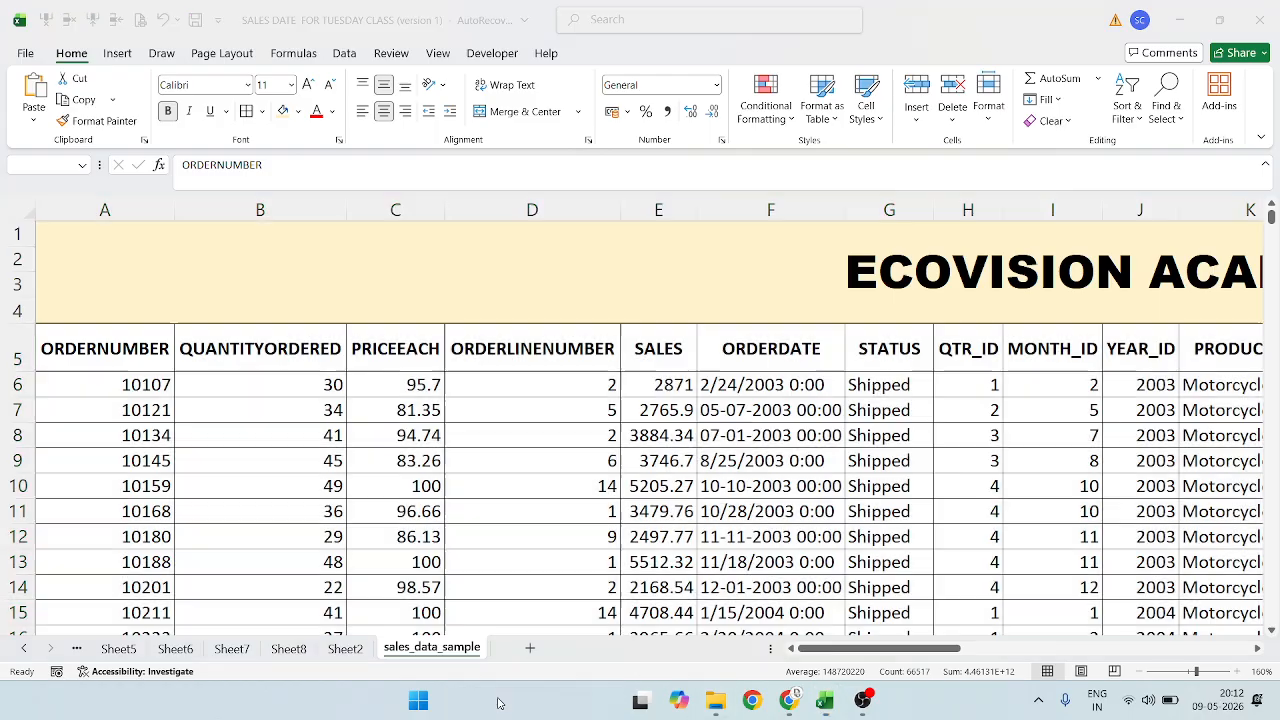
pyautogui.write('cp')
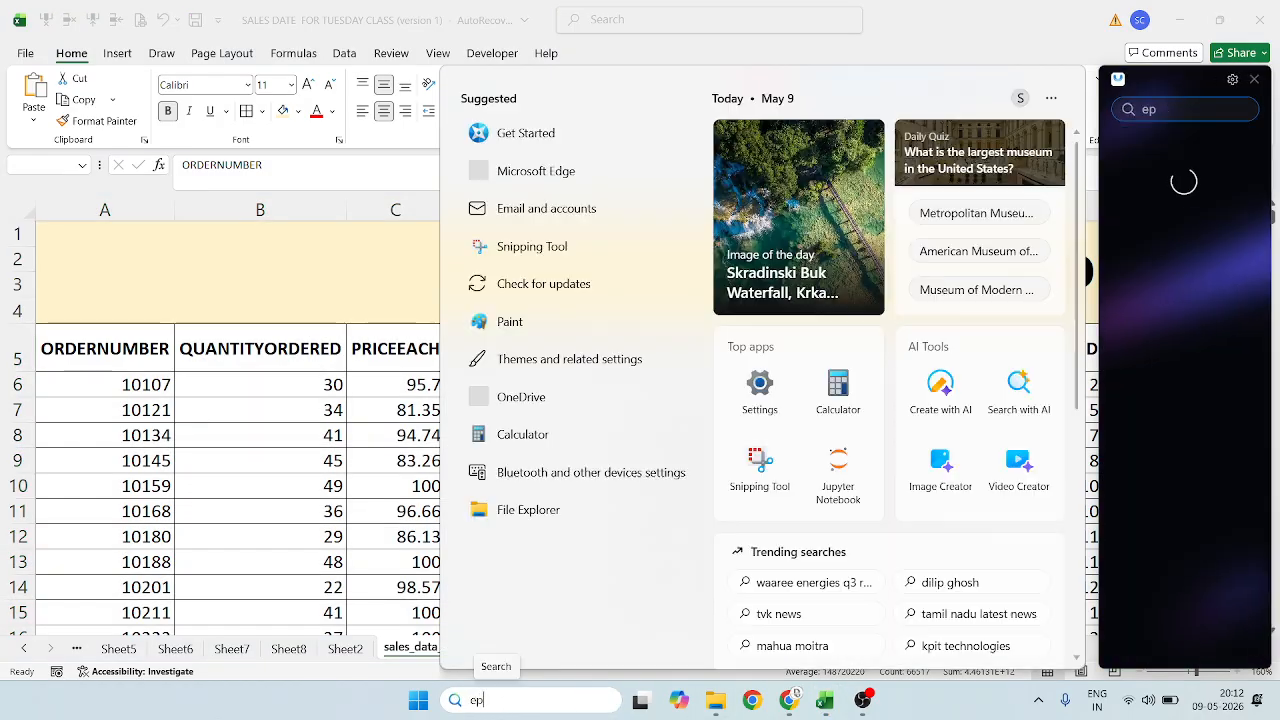
pyautogui.click(585, 178)
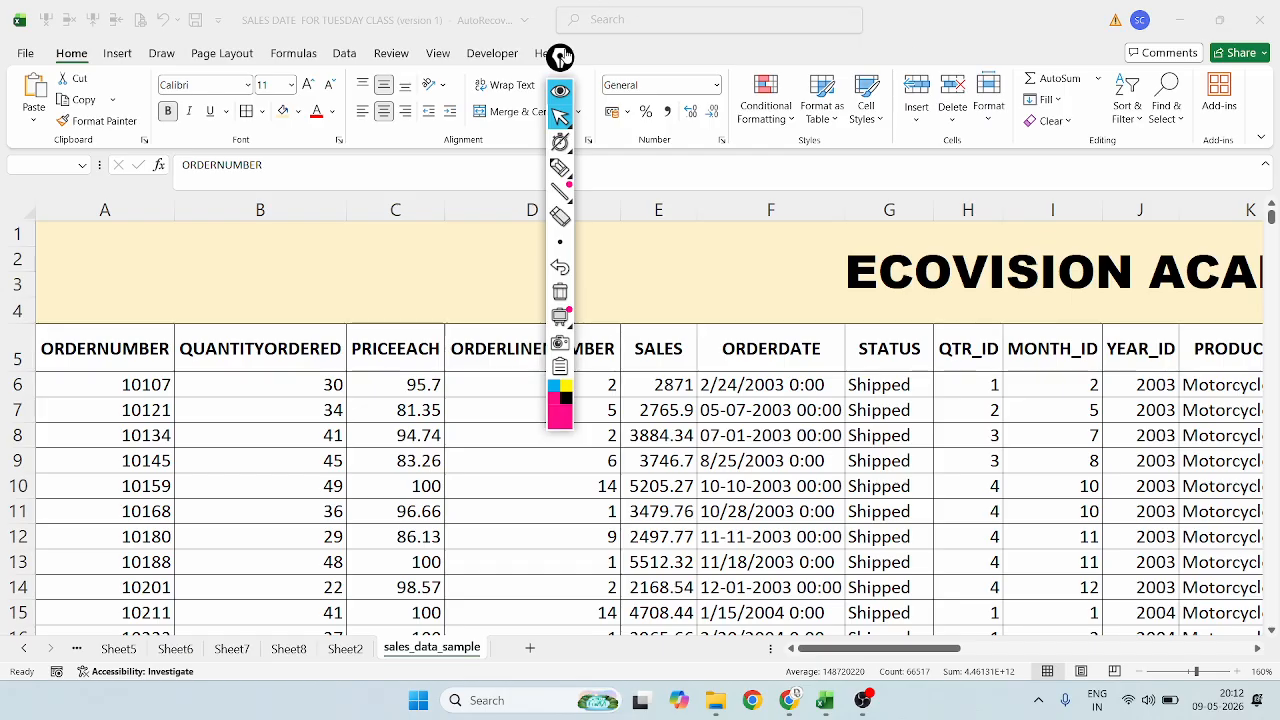
pyautogui.moveTo(560, 57); pyautogui.dragTo(1242, 100)
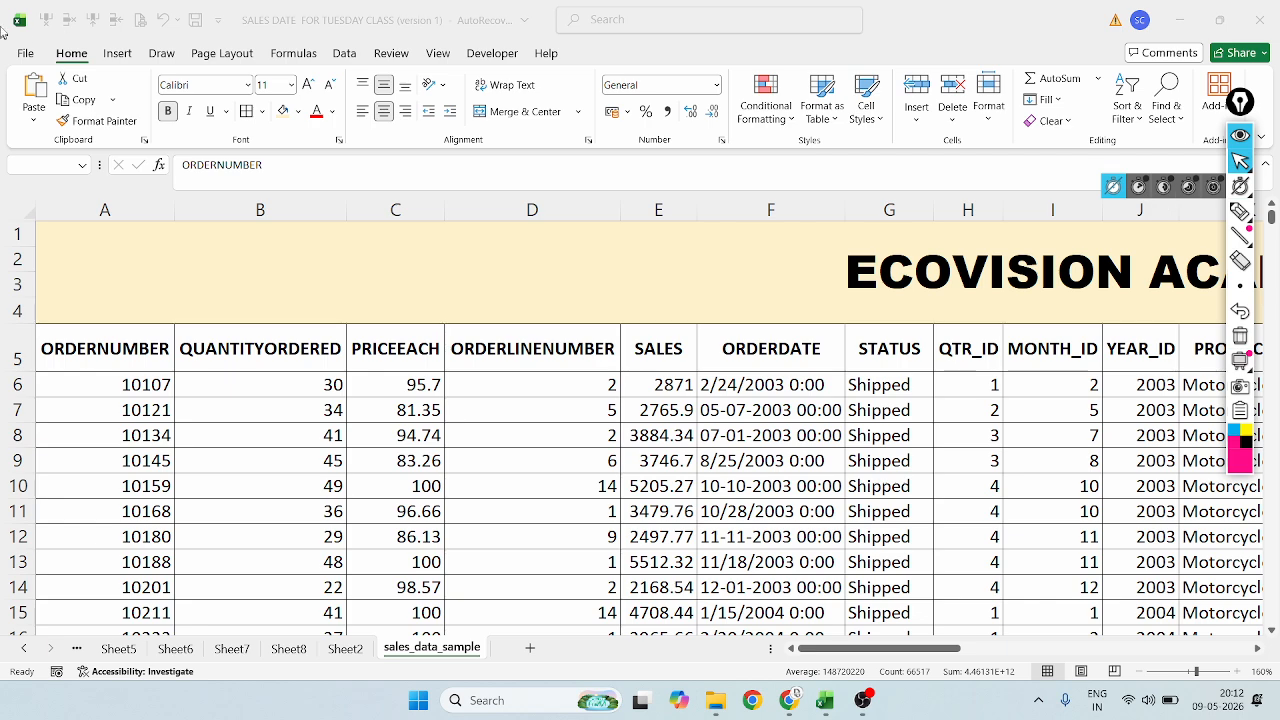
pyautogui.click(95, 44)
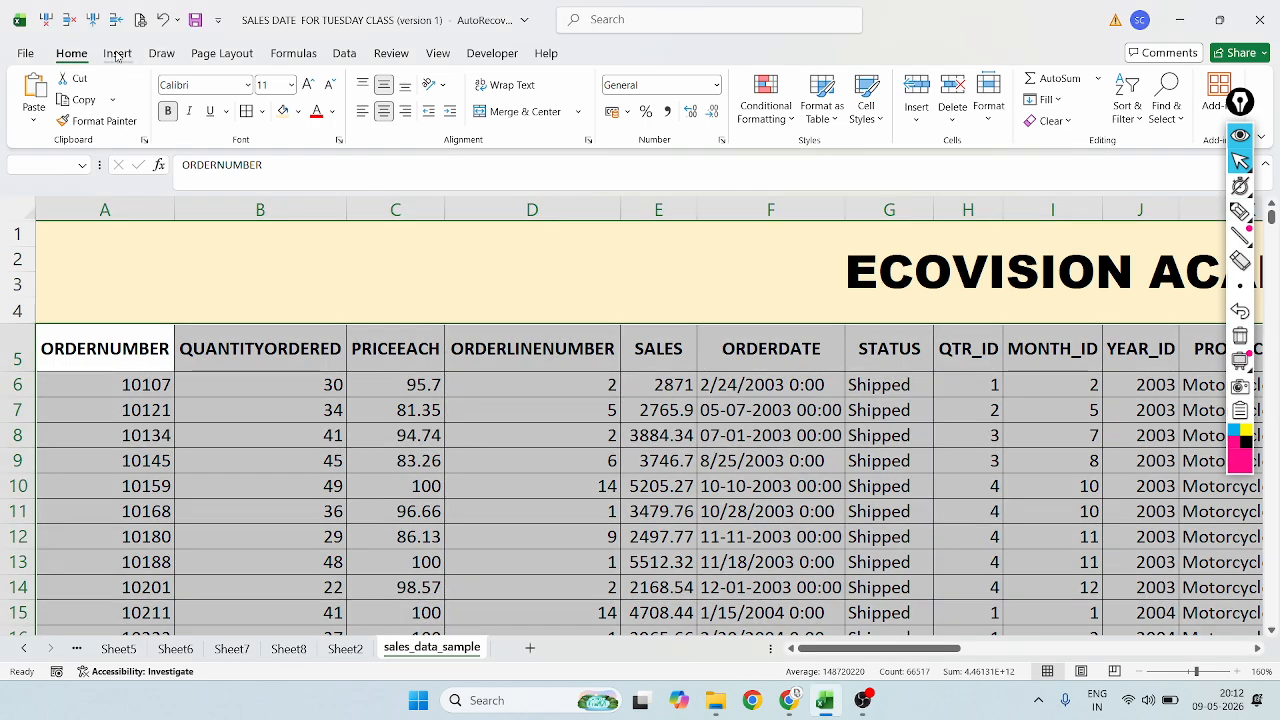
# Circle the word Insert in the ribbon with the annotation pen, undo the circle and return to cursor mode
pyautogui.click(1240, 210)
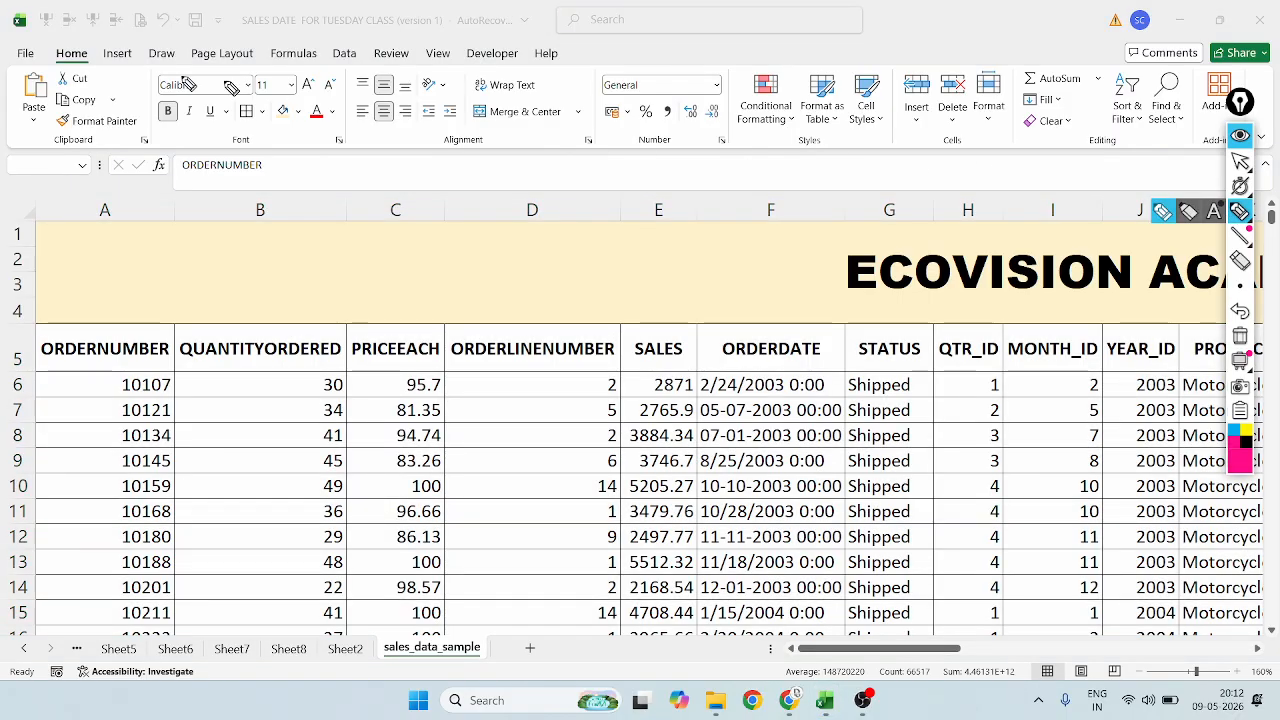
pyautogui.moveTo(125, 45)
pyautogui.mouseDown()
pyautogui.moveTo(100, 70)
pyautogui.moveTo(152, 65)
pyautogui.moveTo(135, 44)
pyautogui.mouseUp()
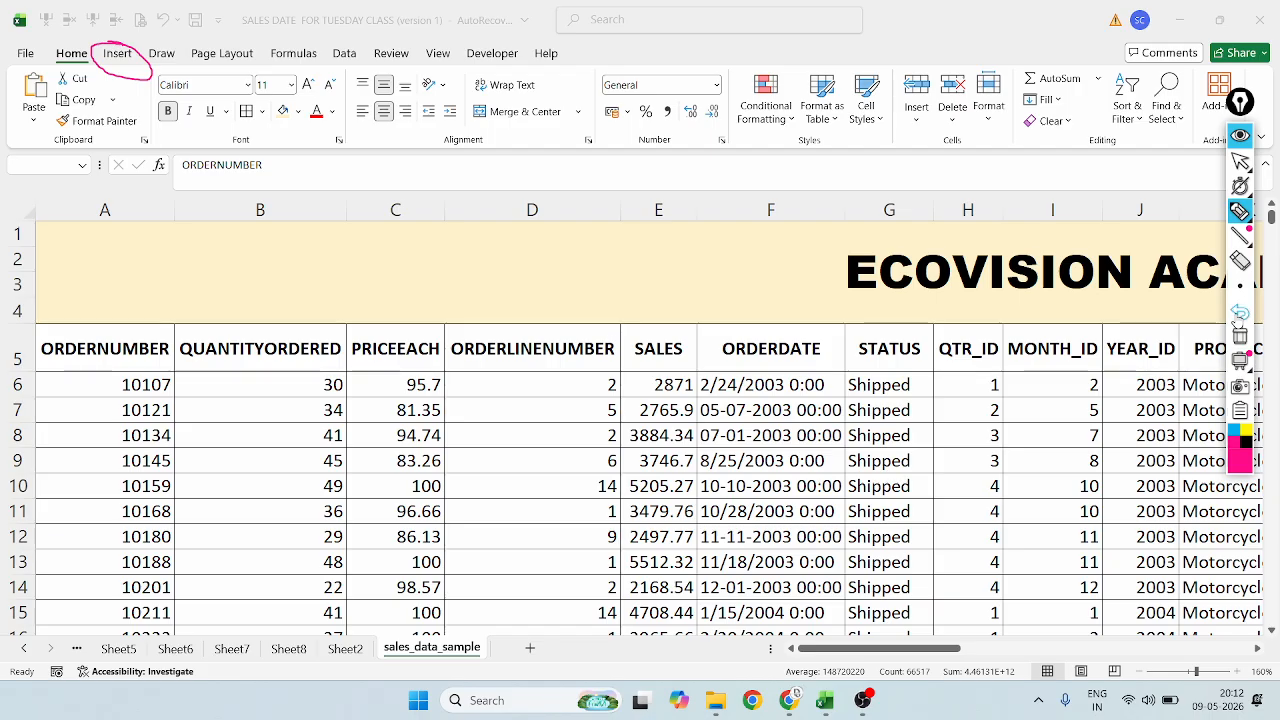
pyautogui.click(1238, 312)
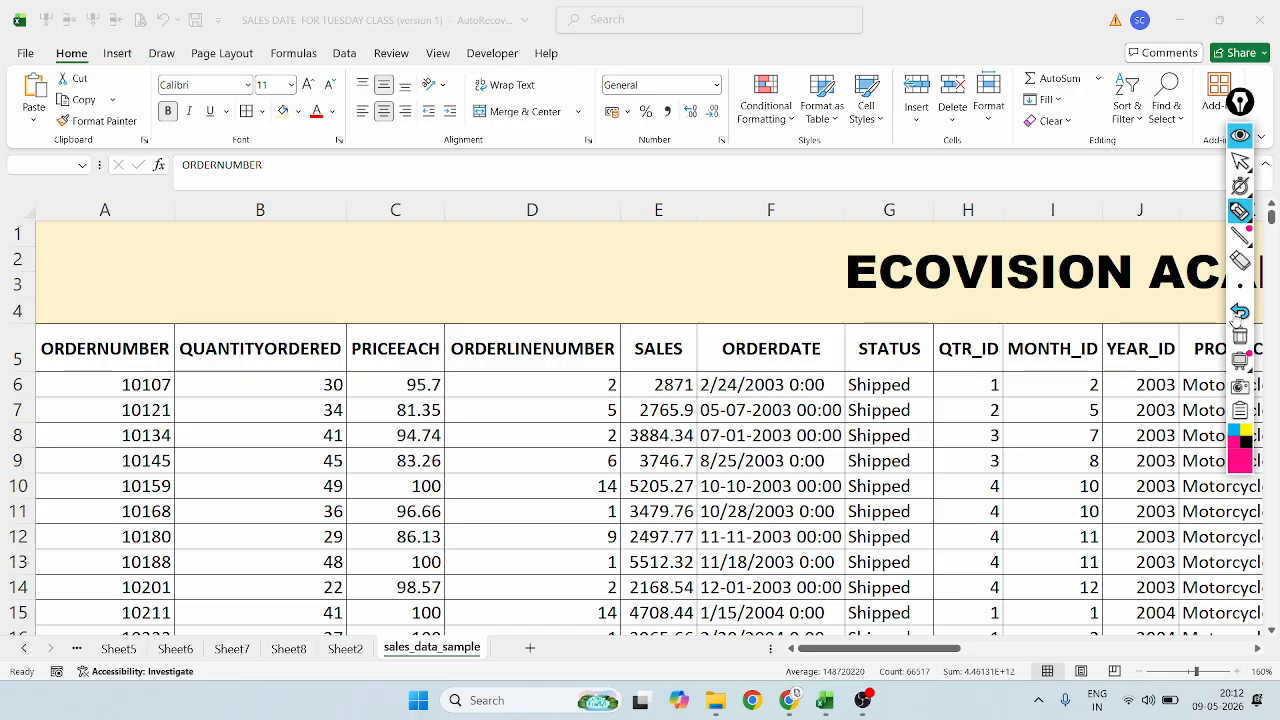
pyautogui.click(1240, 161)
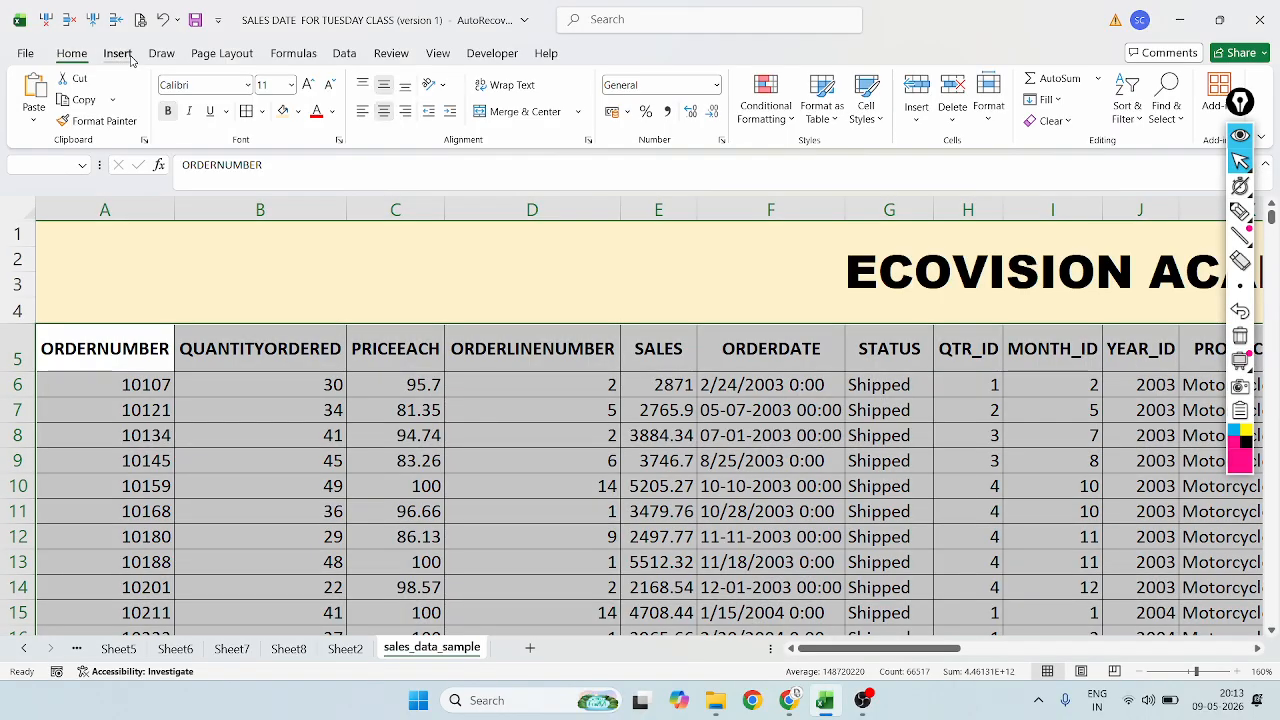
# Circle the PivotTable, Charts and PivotChart commands with the annotation pen, undo all three circles and return to cursor mode
pyautogui.click(117, 53)
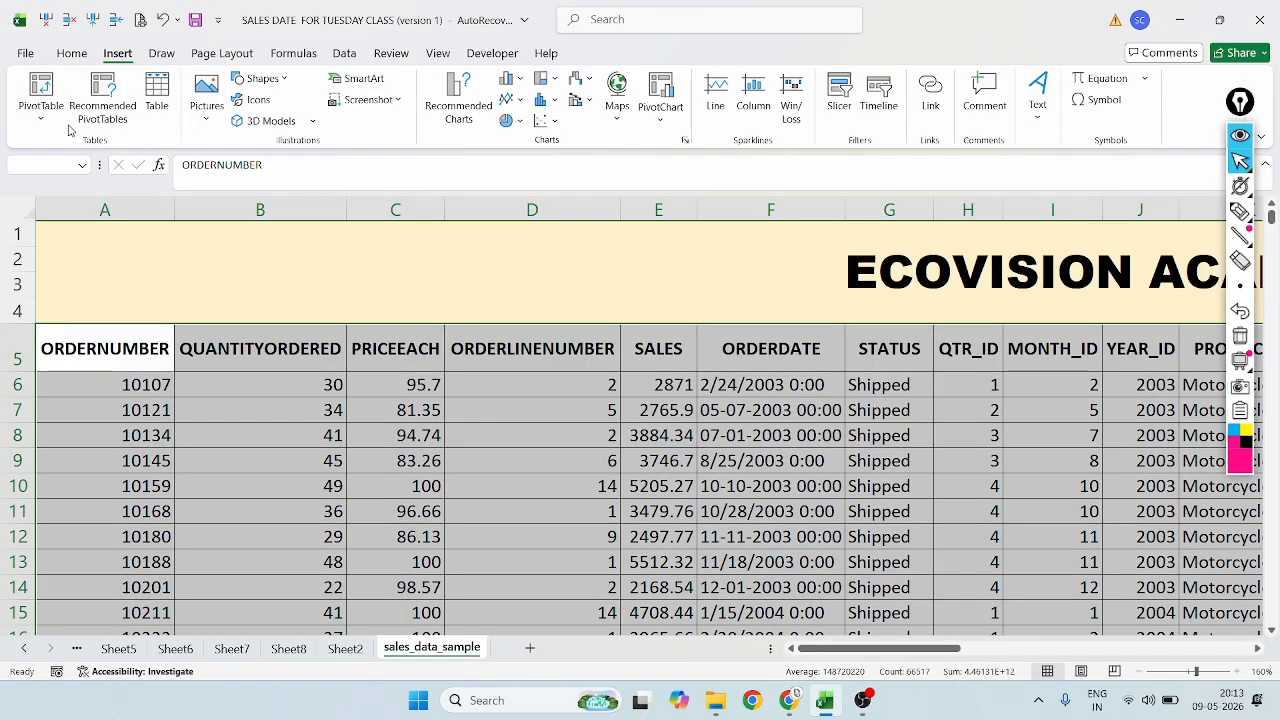
pyautogui.moveTo(1265, 255)
pyautogui.click(1240, 210)
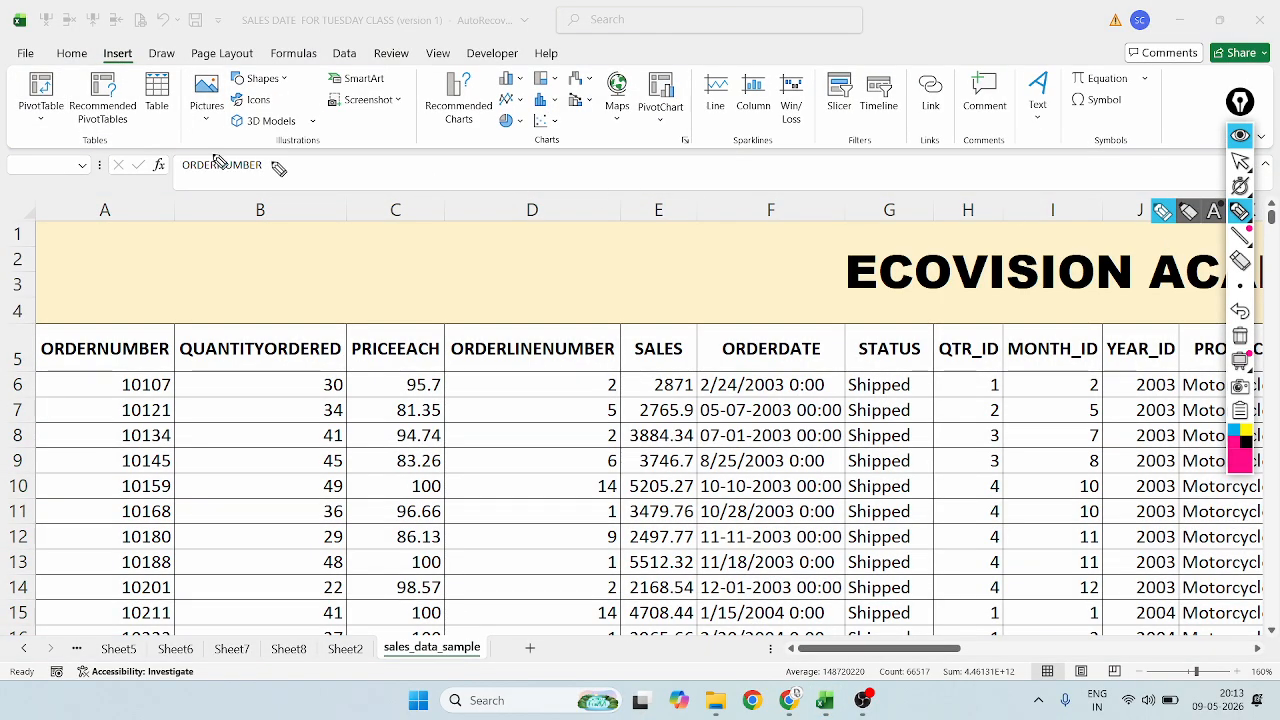
pyautogui.moveTo(50, 63)
pyautogui.mouseDown()
pyautogui.moveTo(16, 94)
pyautogui.moveTo(62, 130)
pyautogui.moveTo(68, 82)
pyautogui.moveTo(52, 66)
pyautogui.mouseUp()
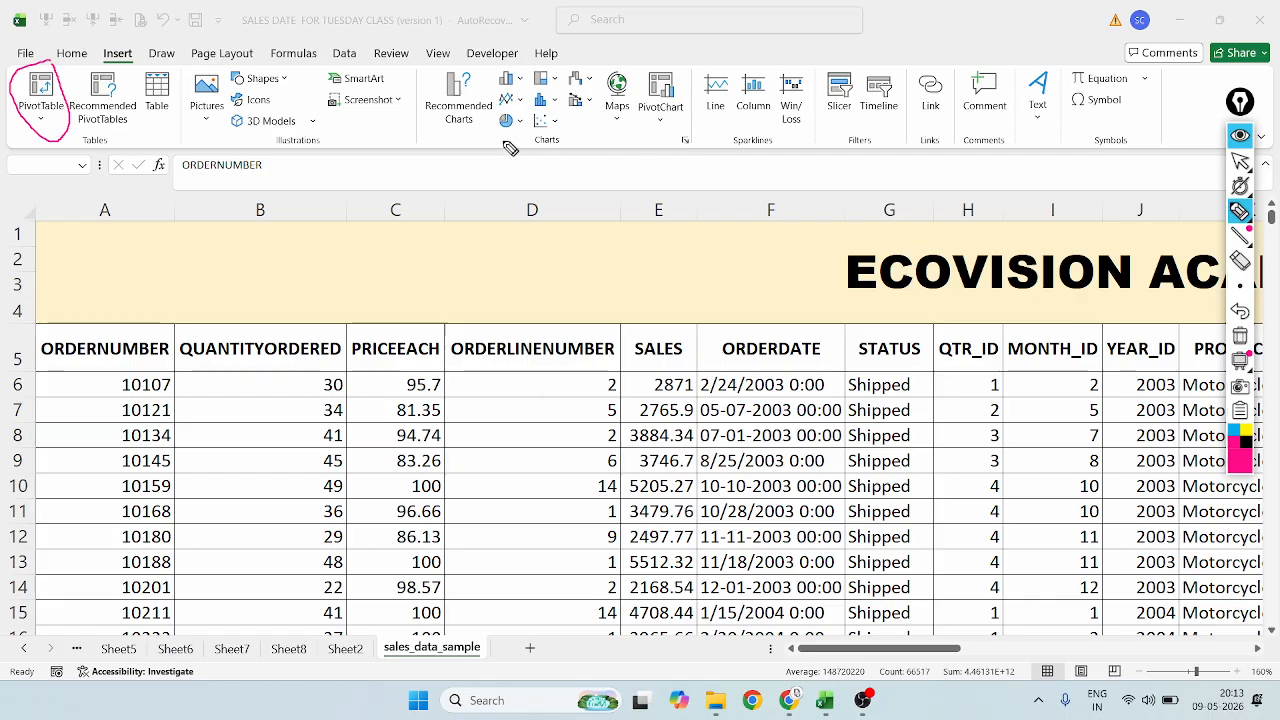
pyautogui.moveTo(569, 163)
pyautogui.mouseDown()
pyautogui.moveTo(580, 135)
pyautogui.moveTo(540, 130)
pyautogui.moveTo(519, 175)
pyautogui.mouseUp()
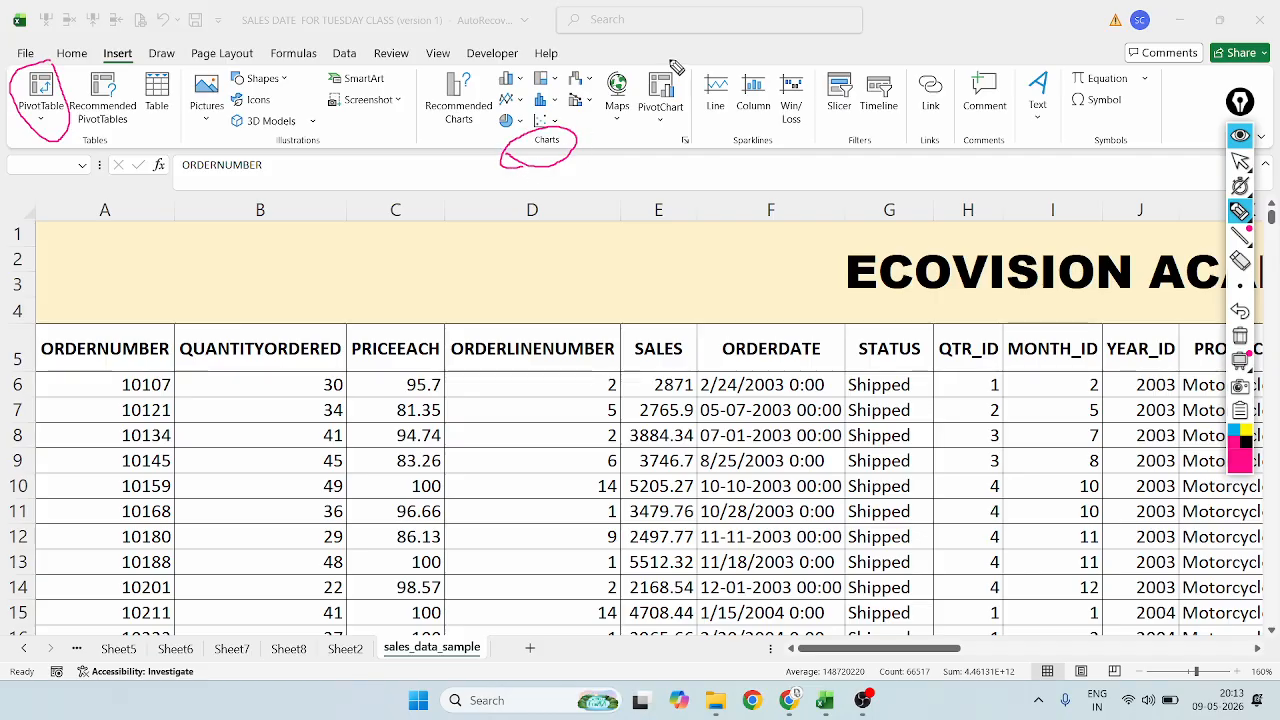
pyautogui.moveTo(670, 62)
pyautogui.mouseDown()
pyautogui.moveTo(634, 100)
pyautogui.moveTo(650, 155)
pyautogui.moveTo(695, 125)
pyautogui.moveTo(683, 70)
pyautogui.moveTo(666, 62)
pyautogui.mouseUp()
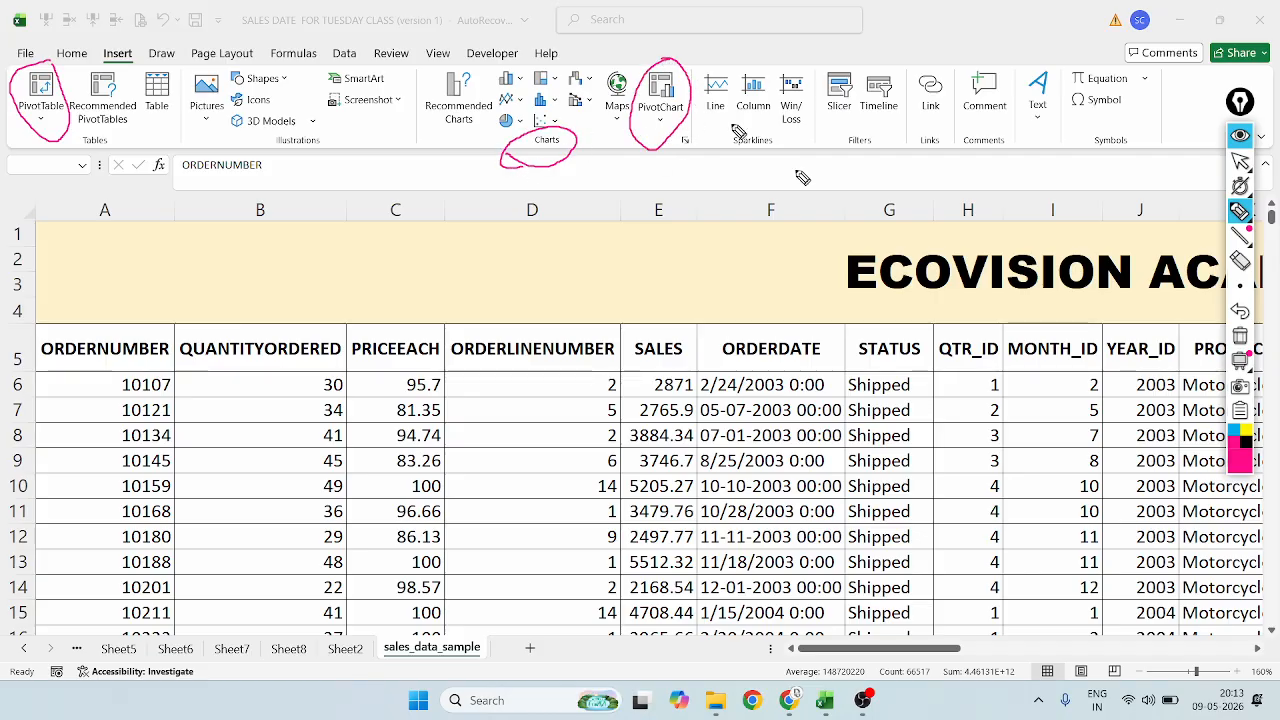
pyautogui.click(1240, 313)
pyautogui.click(1240, 313)
pyautogui.click(1240, 313)
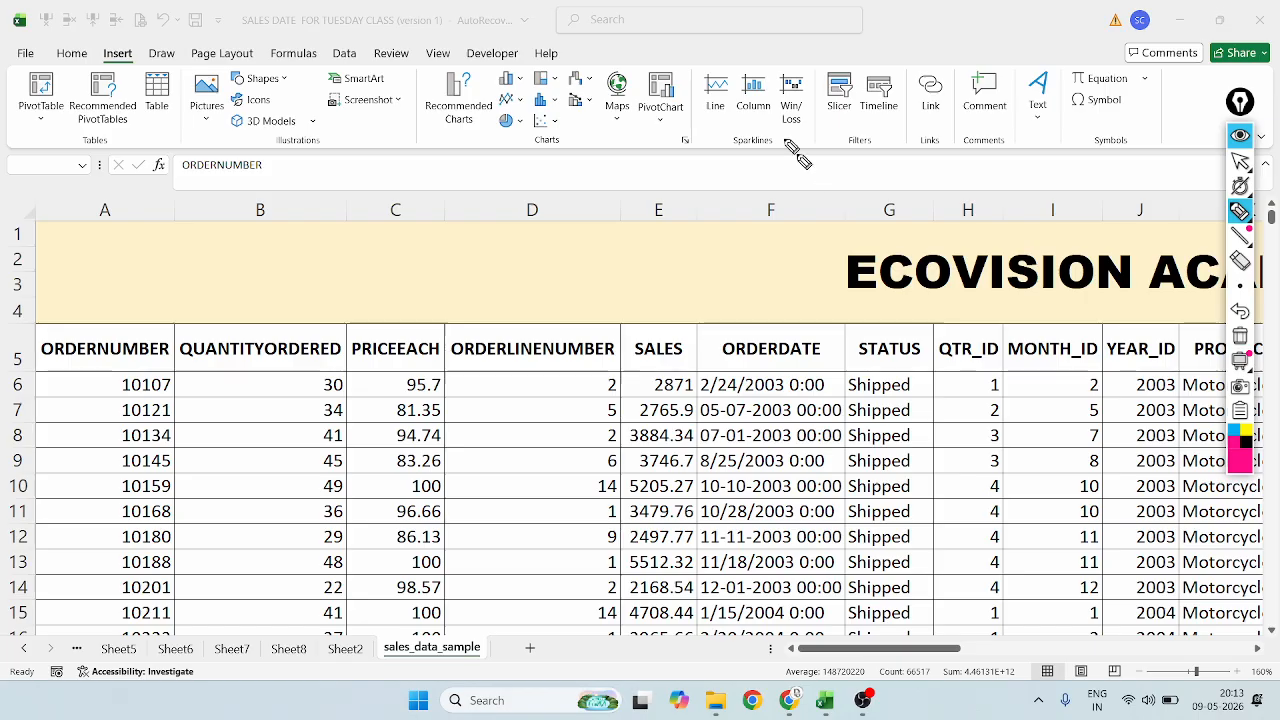
pyautogui.click(1247, 166)
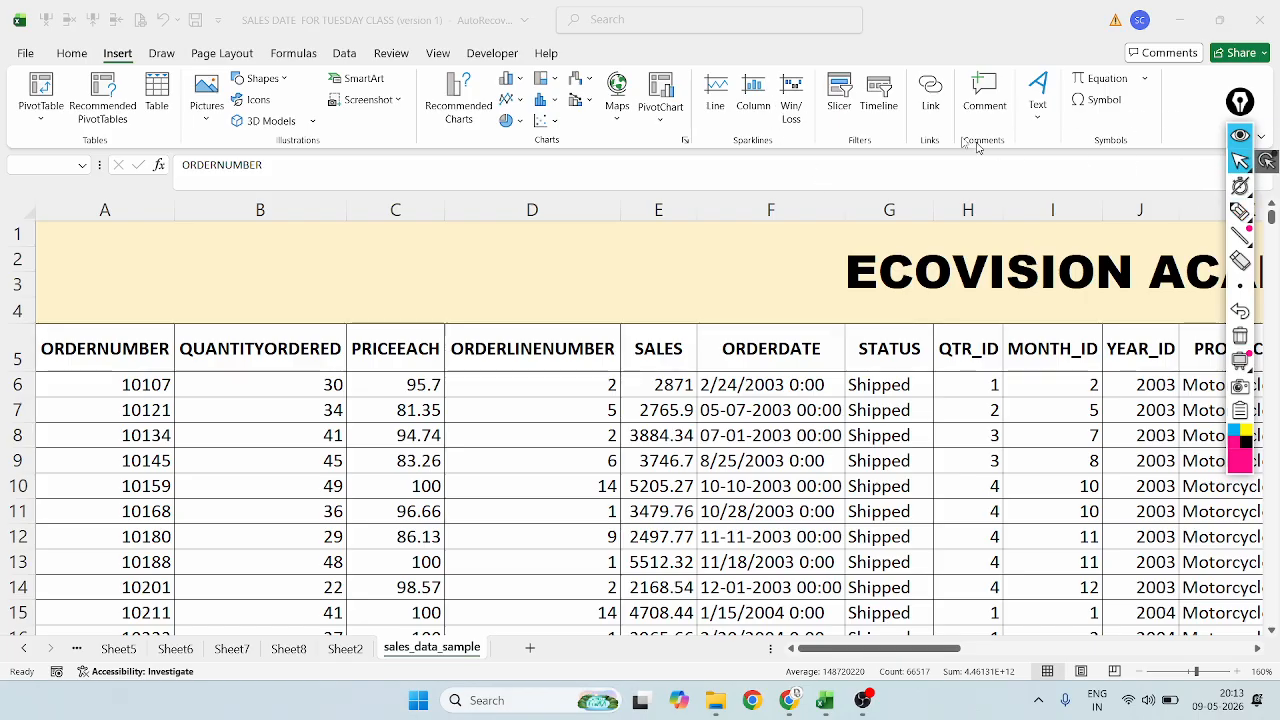
# Select the entire sales table and start creating a PivotChart from it
pyautogui.hotkey('ctrl', 'a')
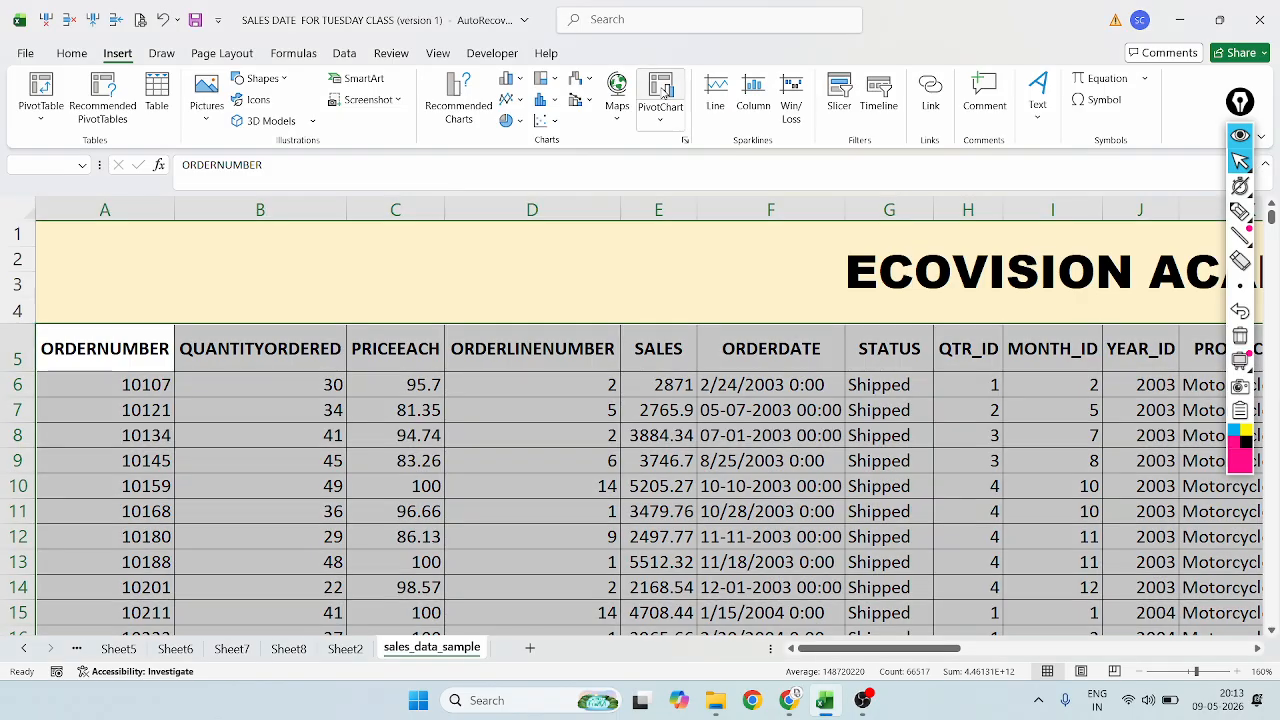
pyautogui.click(662, 92)
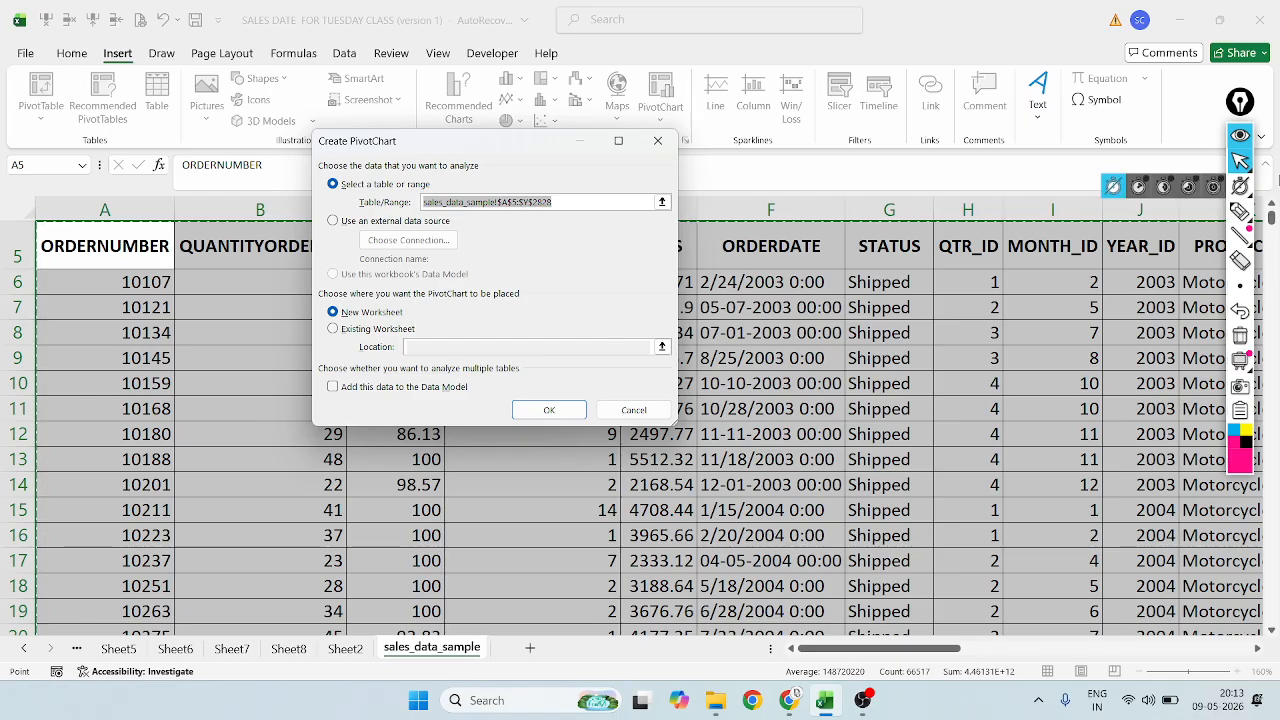
# Mark the two worksheet placement options, two check marks and the sales_data_sample tab with the annotation pen, erasing the check marks and tab circle
pyautogui.click(1240, 211)
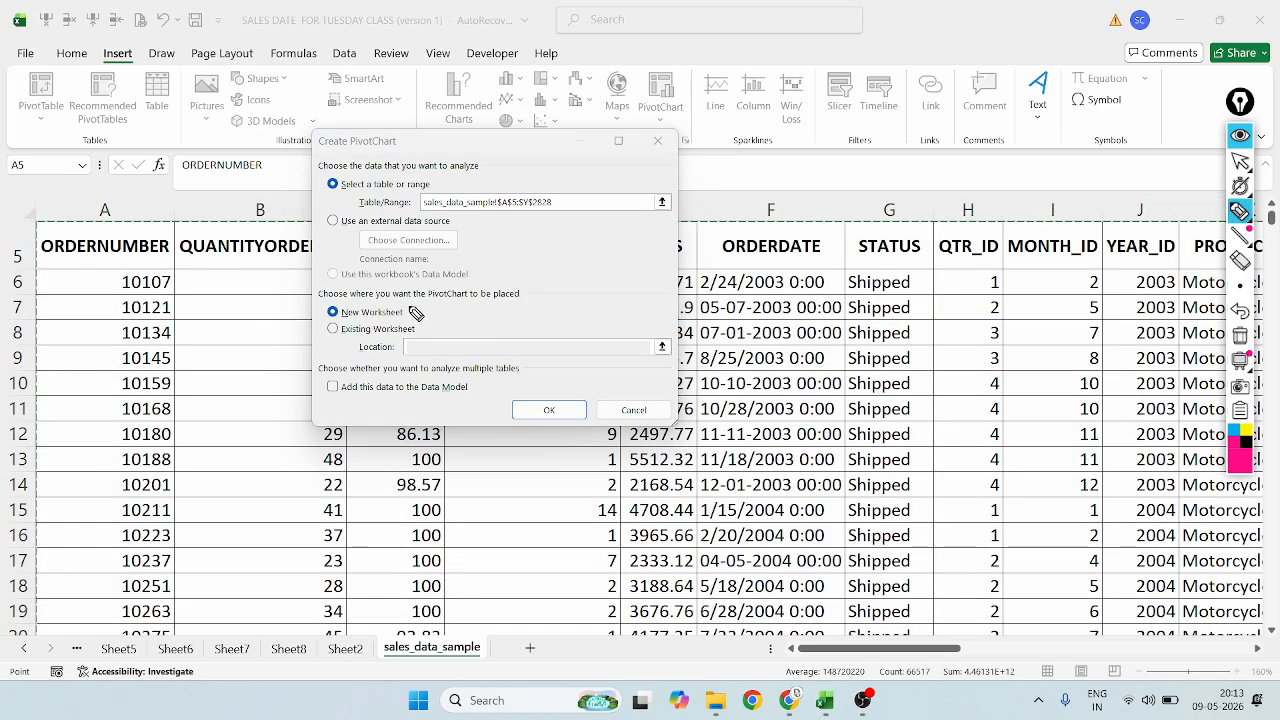
pyautogui.moveTo(408, 310)
pyautogui.mouseDown()
pyautogui.moveTo(333, 305)
pyautogui.moveTo(352, 326)
pyautogui.moveTo(405, 328)
pyautogui.moveTo(390, 347)
pyautogui.moveTo(337, 348)
pyautogui.mouseUp()
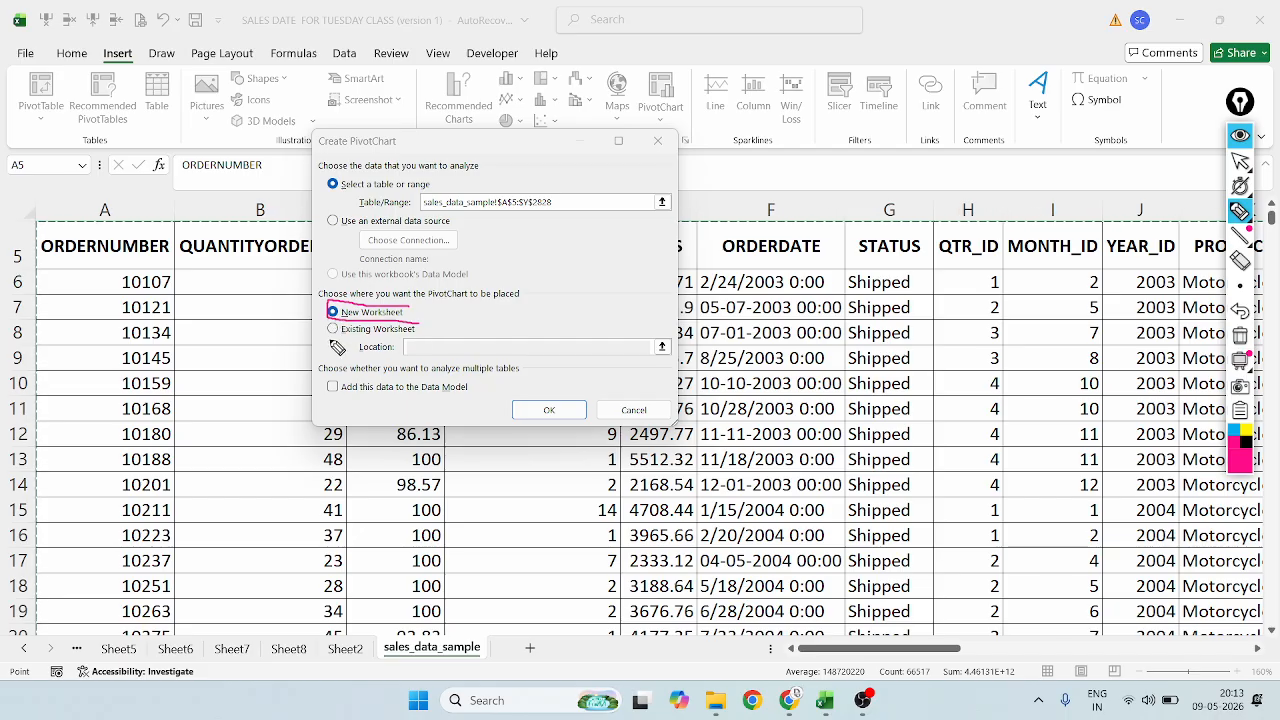
pyautogui.moveTo(853, 366)
pyautogui.mouseDown()
pyautogui.moveTo(858, 410)
pyautogui.moveTo(1093, 355)
pyautogui.mouseUp()
pyautogui.moveTo(926, 388)
pyautogui.mouseDown()
pyautogui.moveTo(971, 486)
pyautogui.moveTo(1200, 376)
pyautogui.mouseUp()
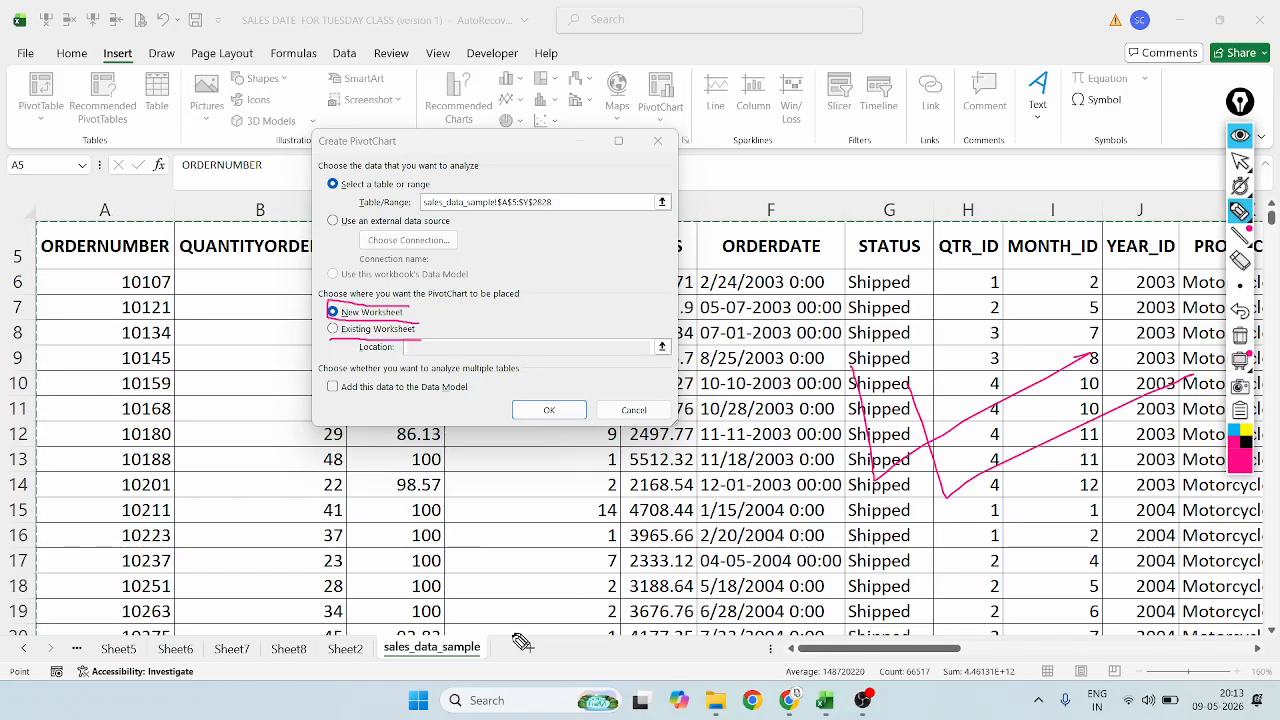
pyautogui.moveTo(502, 638)
pyautogui.mouseDown()
pyautogui.moveTo(400, 630)
pyautogui.moveTo(430, 690)
pyautogui.moveTo(523, 642)
pyautogui.moveTo(490, 633)
pyautogui.mouseUp()
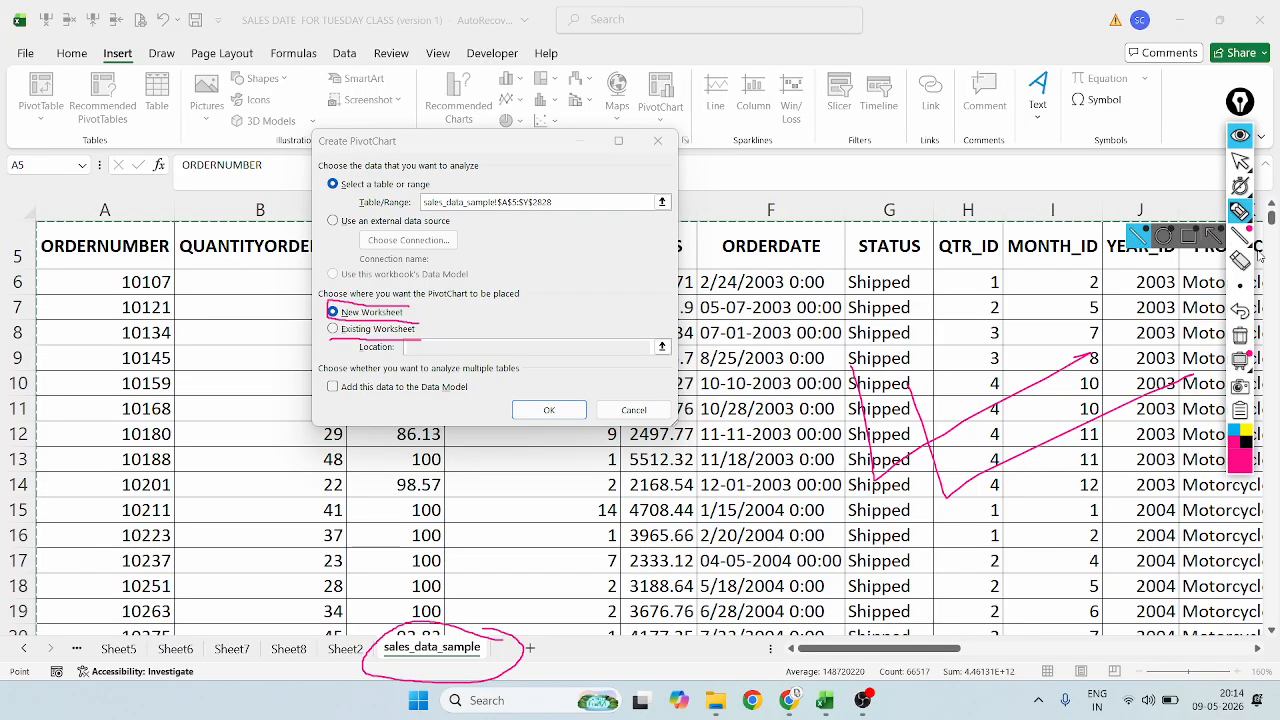
pyautogui.click(1240, 260)
pyautogui.moveTo(900, 440)
pyautogui.mouseDown()
pyautogui.moveTo(982, 493)
pyautogui.moveTo(922, 437)
pyautogui.mouseUp()
pyautogui.moveTo(408, 651); pyautogui.dragTo(516, 603)
pyautogui.moveTo(1242, 192)
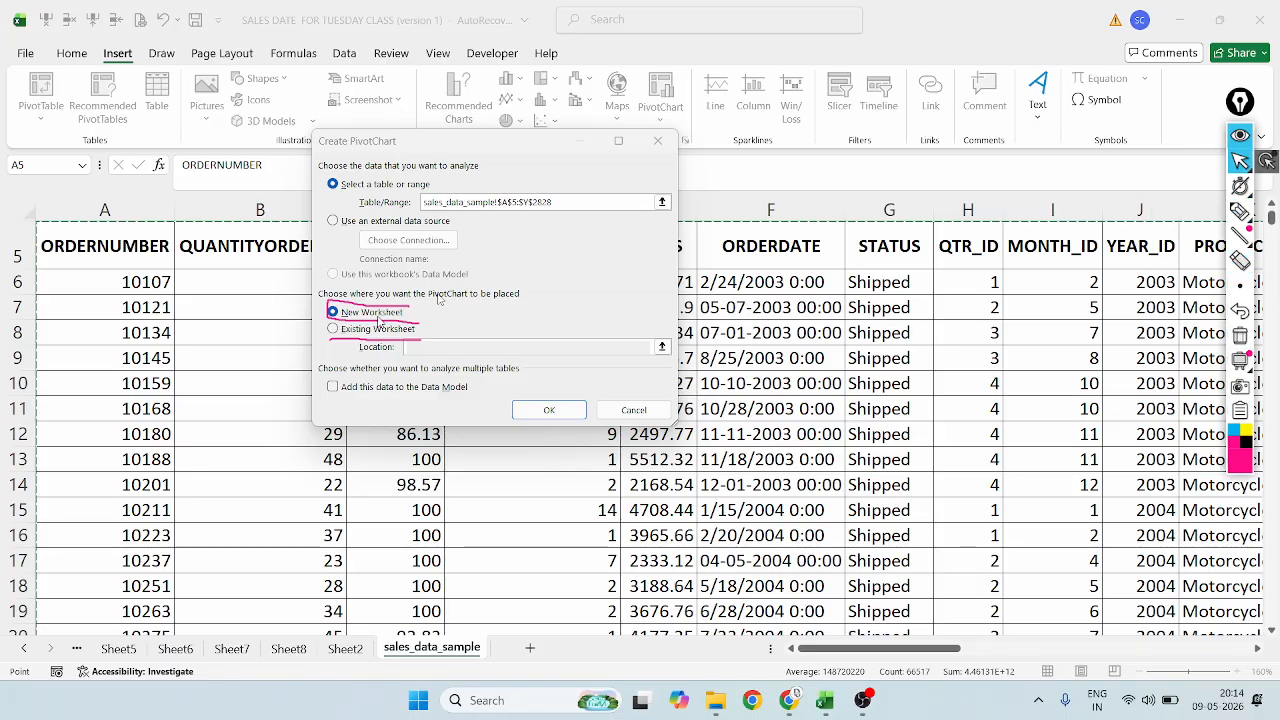
# Erase the remaining pen marks over the dialog and create the PivotChart in a new worksheet
pyautogui.click(380, 310)
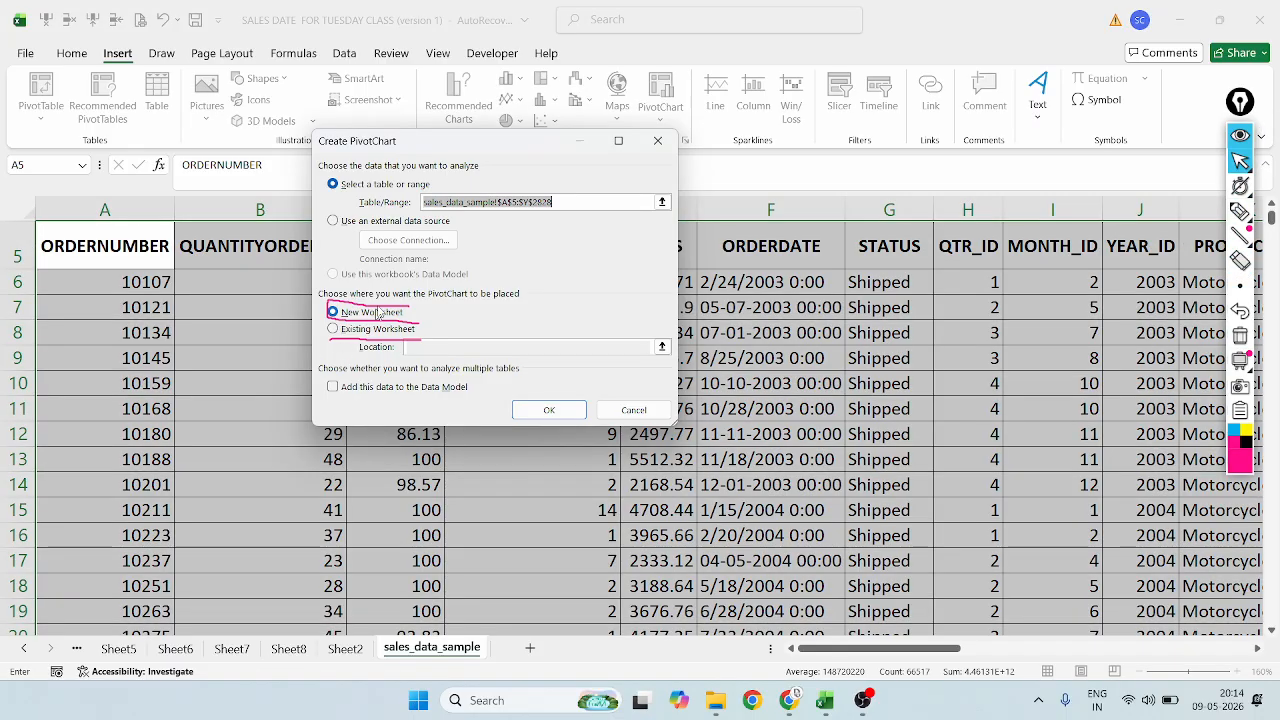
pyautogui.click(1240, 161)
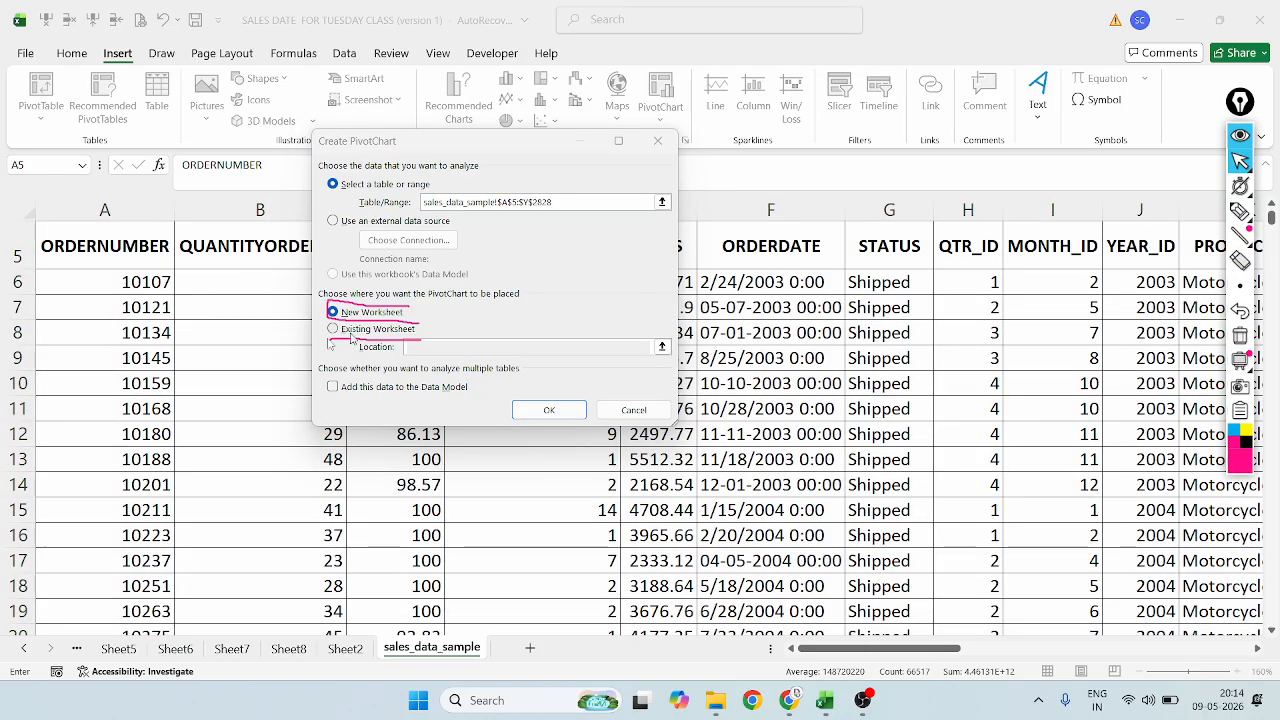
pyautogui.click(393, 308)
pyautogui.click(1240, 260)
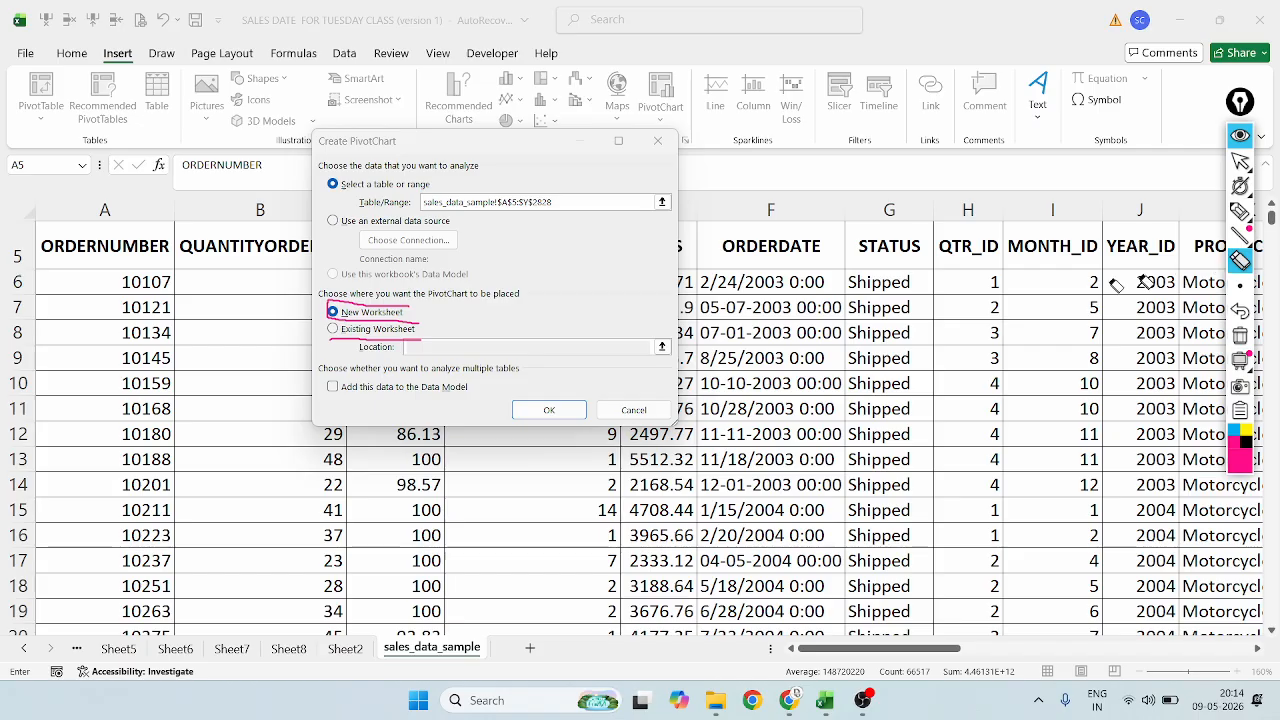
pyautogui.moveTo(407, 377); pyautogui.dragTo(368, 281)
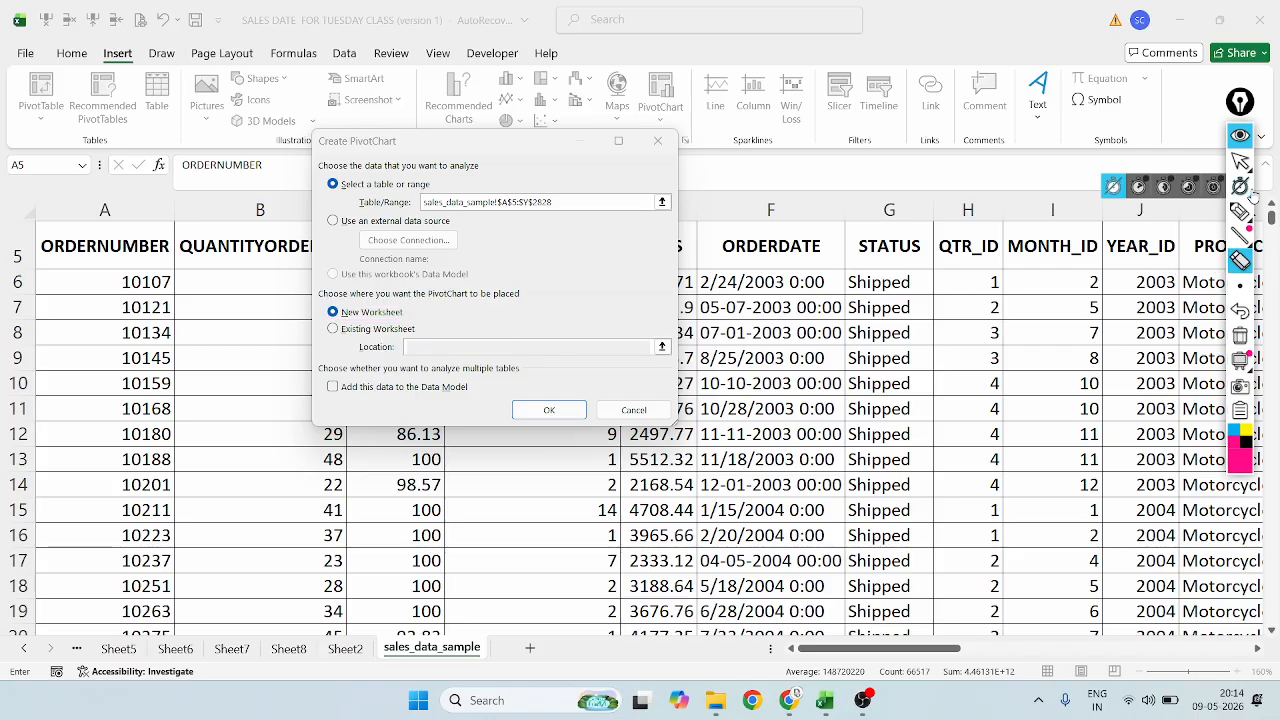
pyautogui.click(1240, 161)
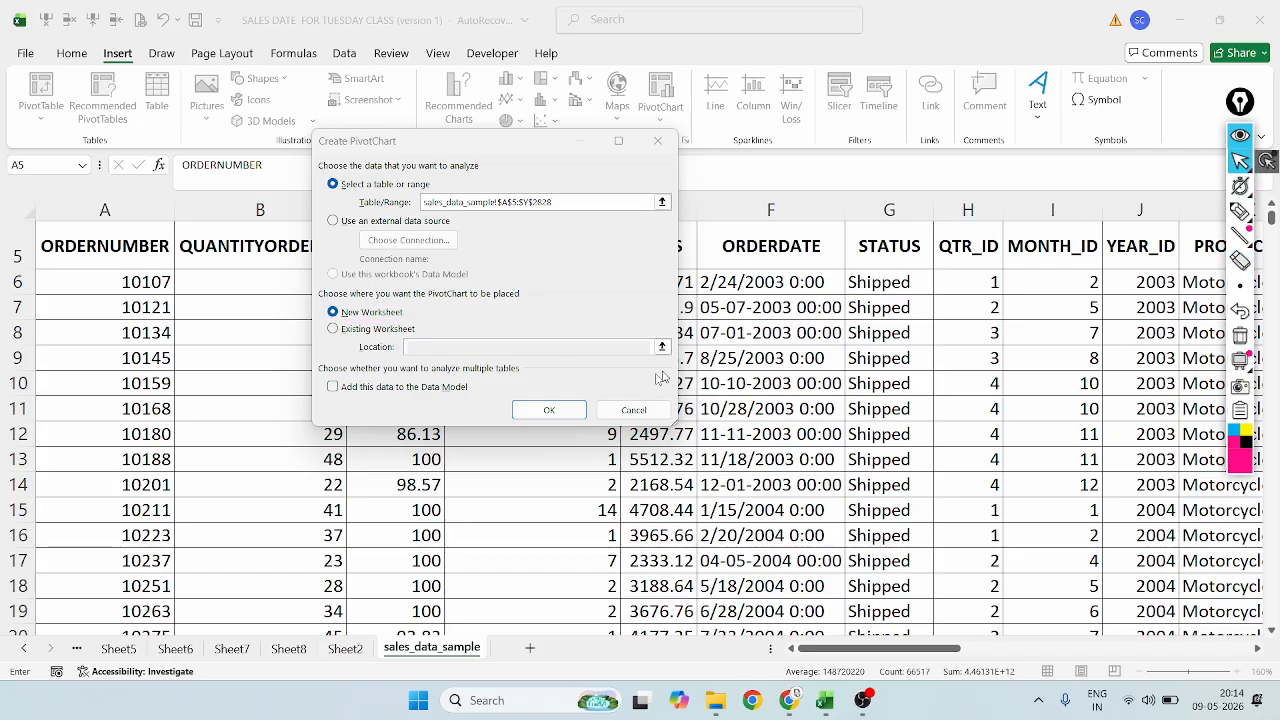
pyautogui.click(552, 410)
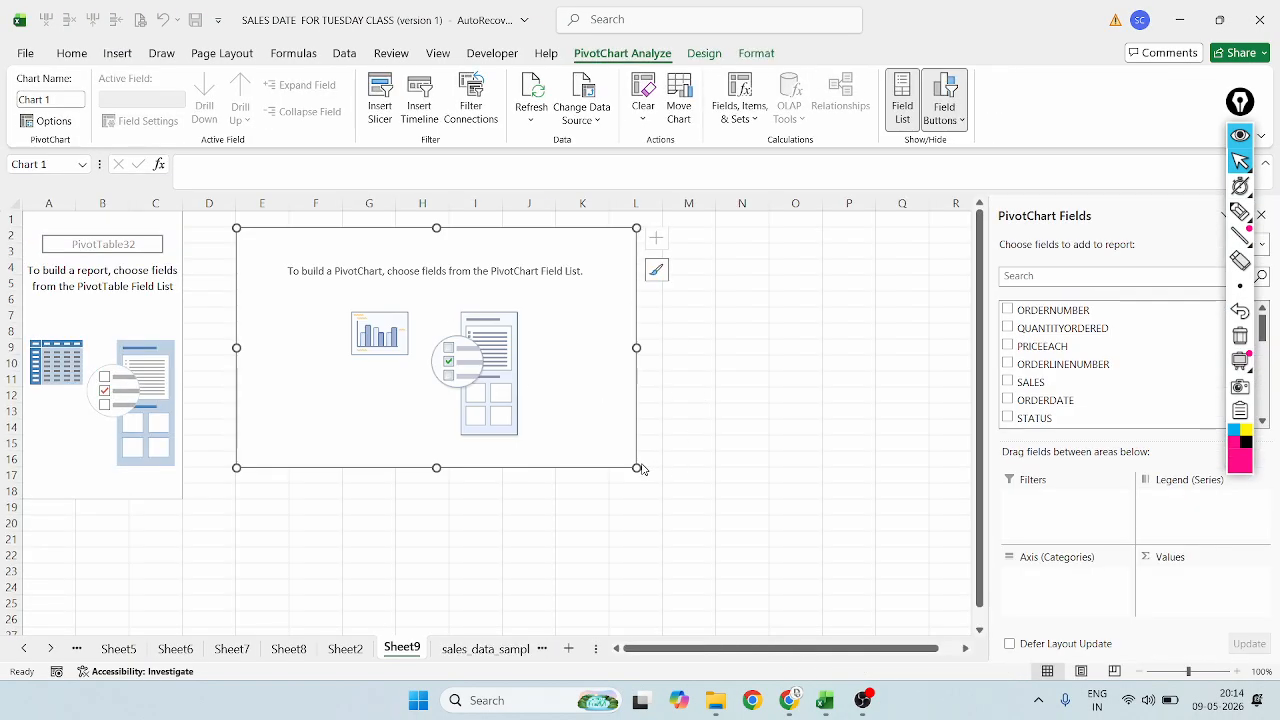
# Circle the PivotTable area, the empty chart and the PivotChart Fields pane with the annotation pen, erase all circles and return to cursor mode
pyautogui.click(1239, 212)
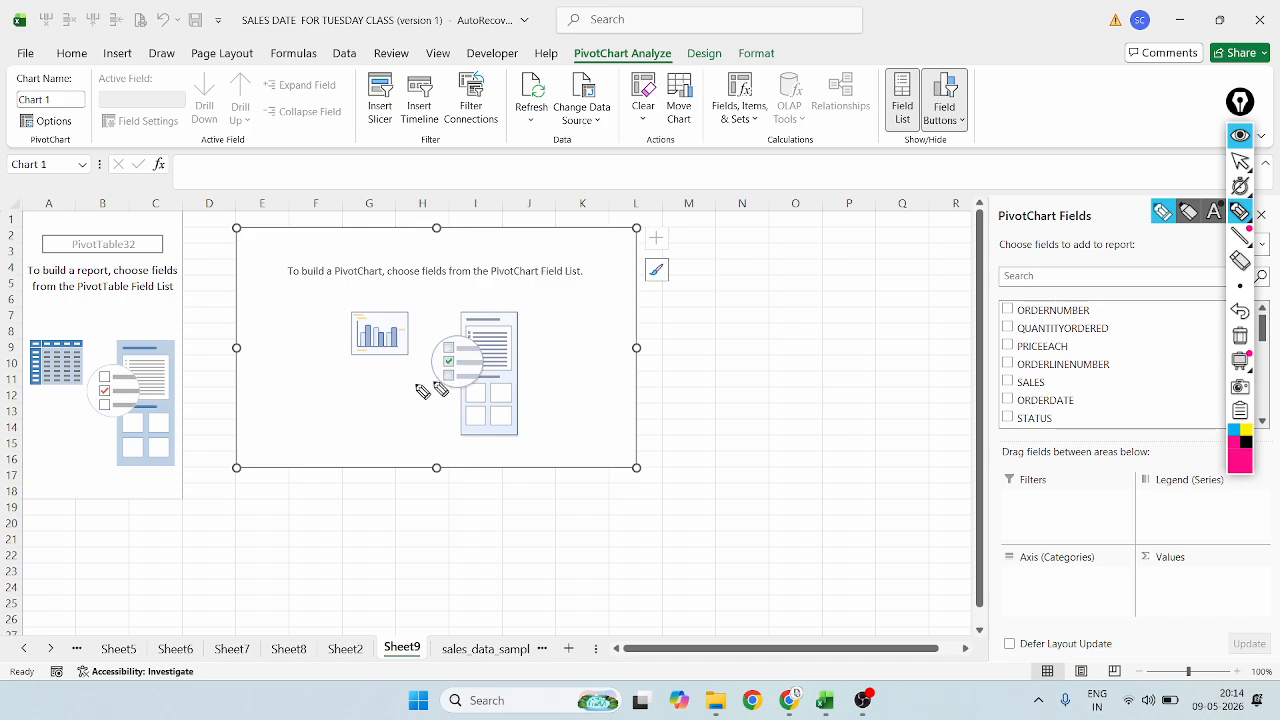
pyautogui.moveTo(183, 200)
pyautogui.mouseDown()
pyautogui.moveTo(40, 206)
pyautogui.moveTo(8, 320)
pyautogui.moveTo(24, 495)
pyautogui.moveTo(138, 542)
pyautogui.moveTo(215, 452)
pyautogui.moveTo(200, 206)
pyautogui.moveTo(170, 193)
pyautogui.mouseUp()
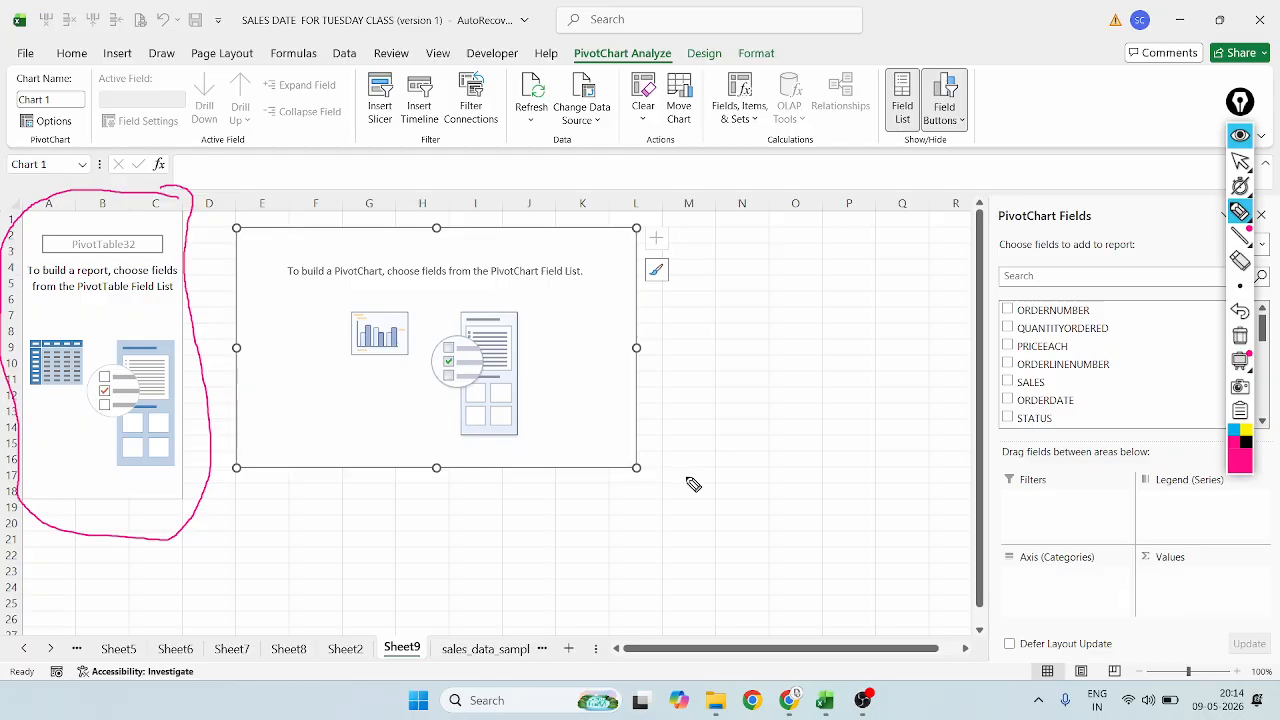
pyautogui.moveTo(632, 214)
pyautogui.mouseDown()
pyautogui.moveTo(526, 194)
pyautogui.moveTo(251, 220)
pyautogui.moveTo(215, 287)
pyautogui.moveTo(214, 465)
pyautogui.moveTo(408, 548)
pyautogui.moveTo(712, 428)
pyautogui.moveTo(688, 237)
pyautogui.moveTo(618, 206)
pyautogui.mouseUp()
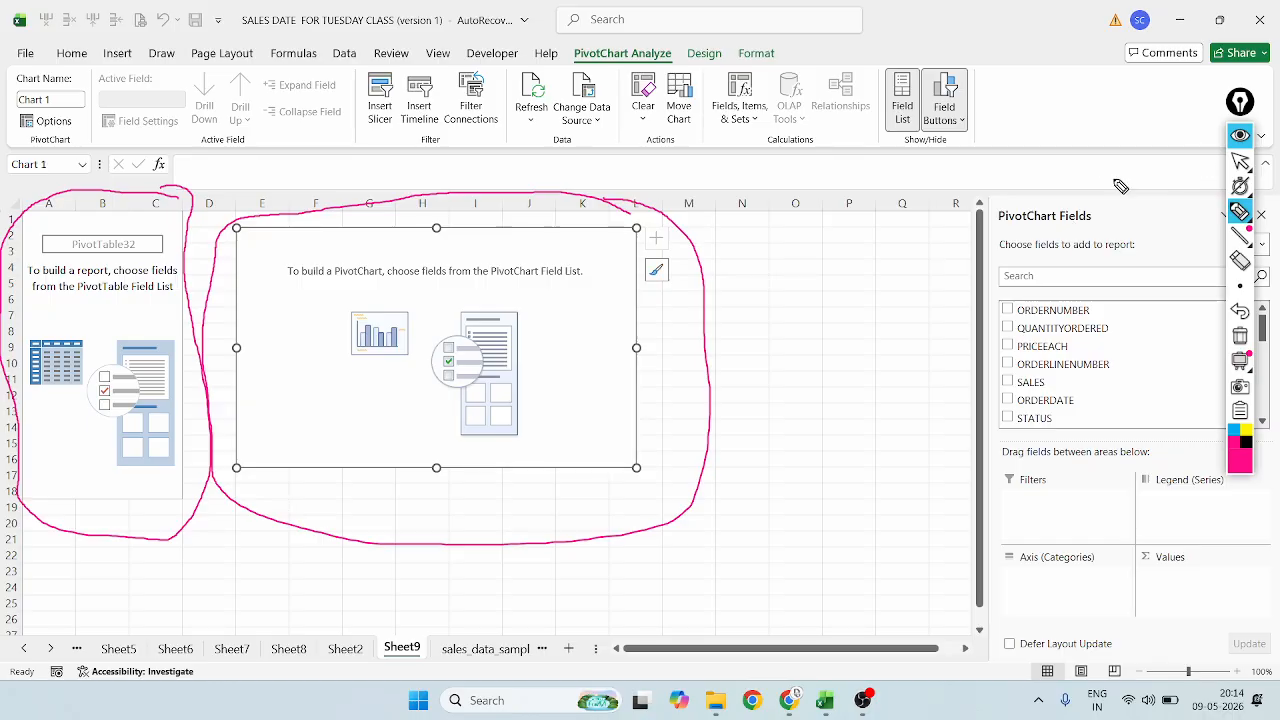
pyautogui.moveTo(1116, 178)
pyautogui.mouseDown()
pyautogui.moveTo(1048, 184)
pyautogui.moveTo(976, 240)
pyautogui.moveTo(958, 566)
pyautogui.moveTo(1046, 645)
pyautogui.moveTo(1272, 572)
pyautogui.moveTo(1272, 190)
pyautogui.moveTo(1154, 88)
pyautogui.moveTo(1116, 203)
pyautogui.mouseUp()
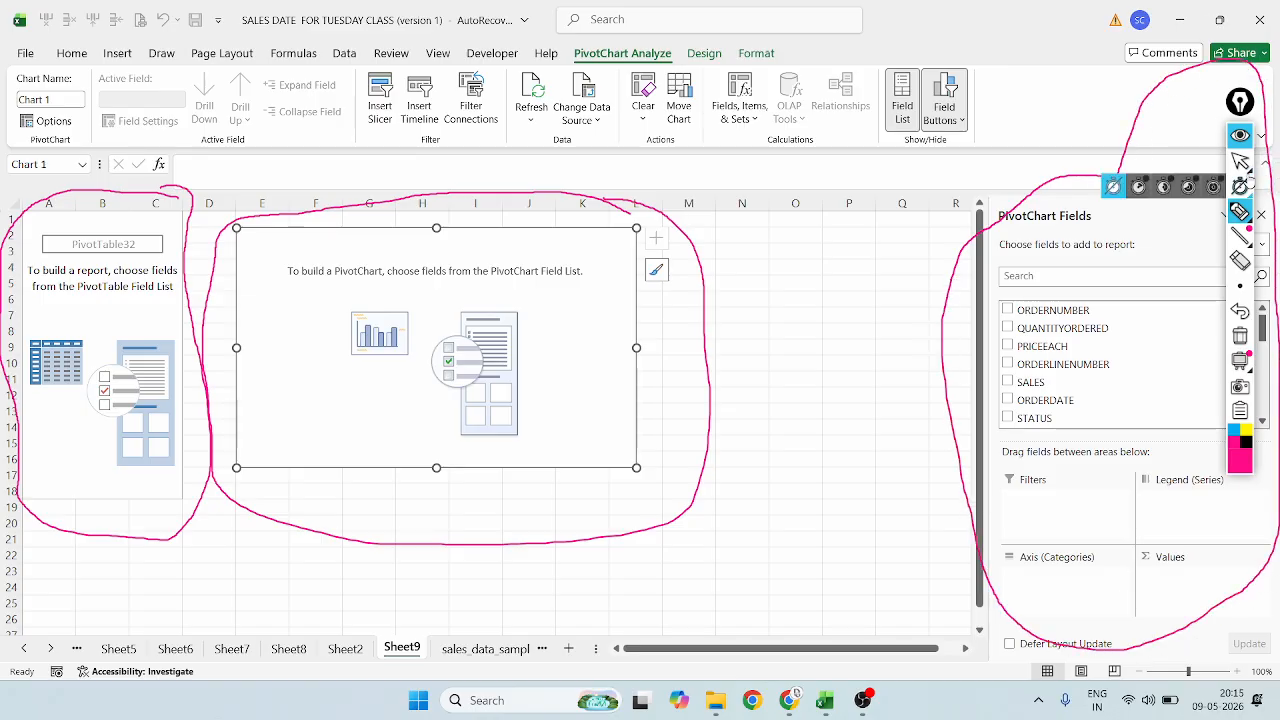
pyautogui.click(1240, 161)
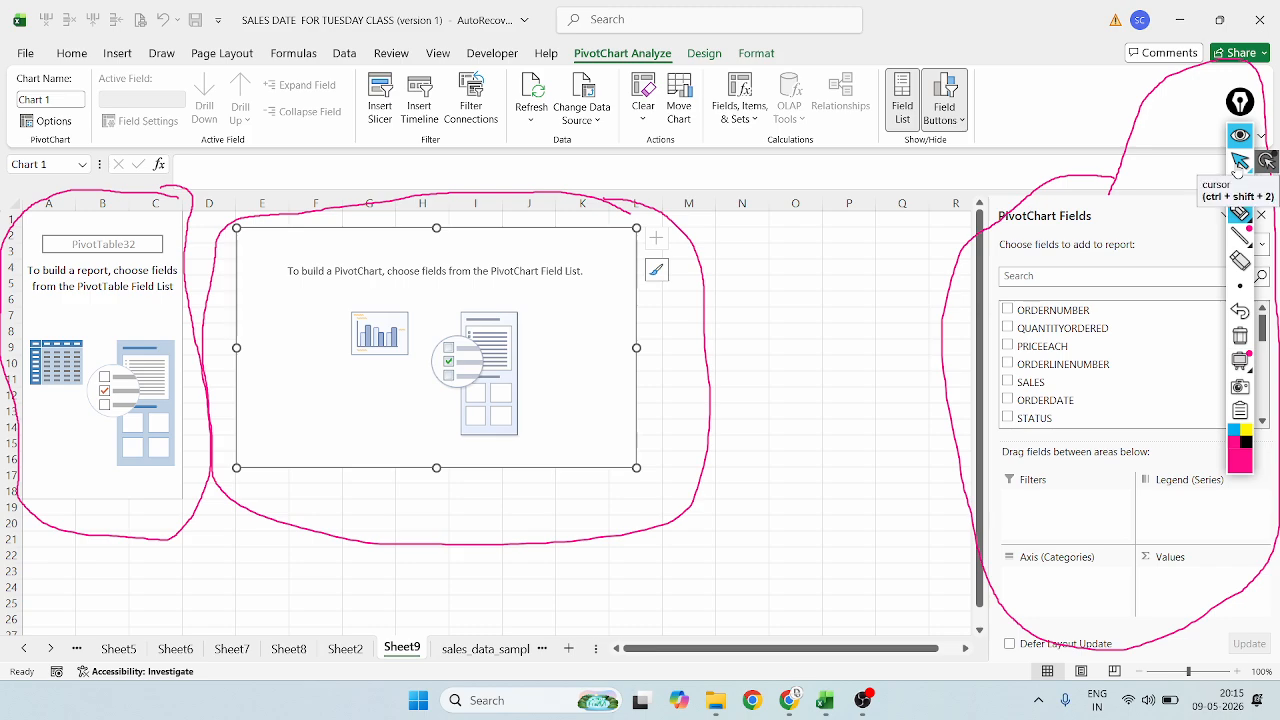
pyautogui.click(1240, 163)
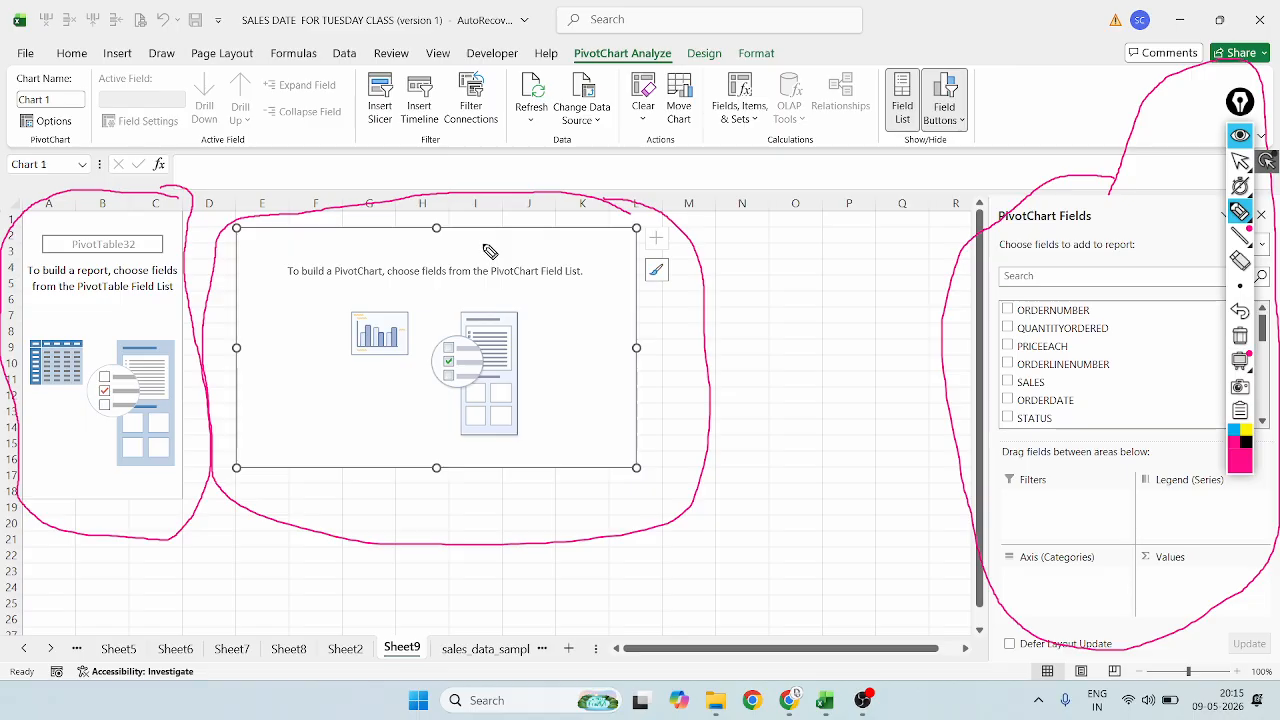
pyautogui.moveTo(120, 190)
pyautogui.mouseDown()
pyautogui.moveTo(98, 181)
pyautogui.moveTo(43, 217)
pyautogui.moveTo(14, 425)
pyautogui.moveTo(92, 596)
pyautogui.moveTo(180, 394)
pyautogui.moveTo(194, 209)
pyautogui.moveTo(180, 189)
pyautogui.mouseUp()
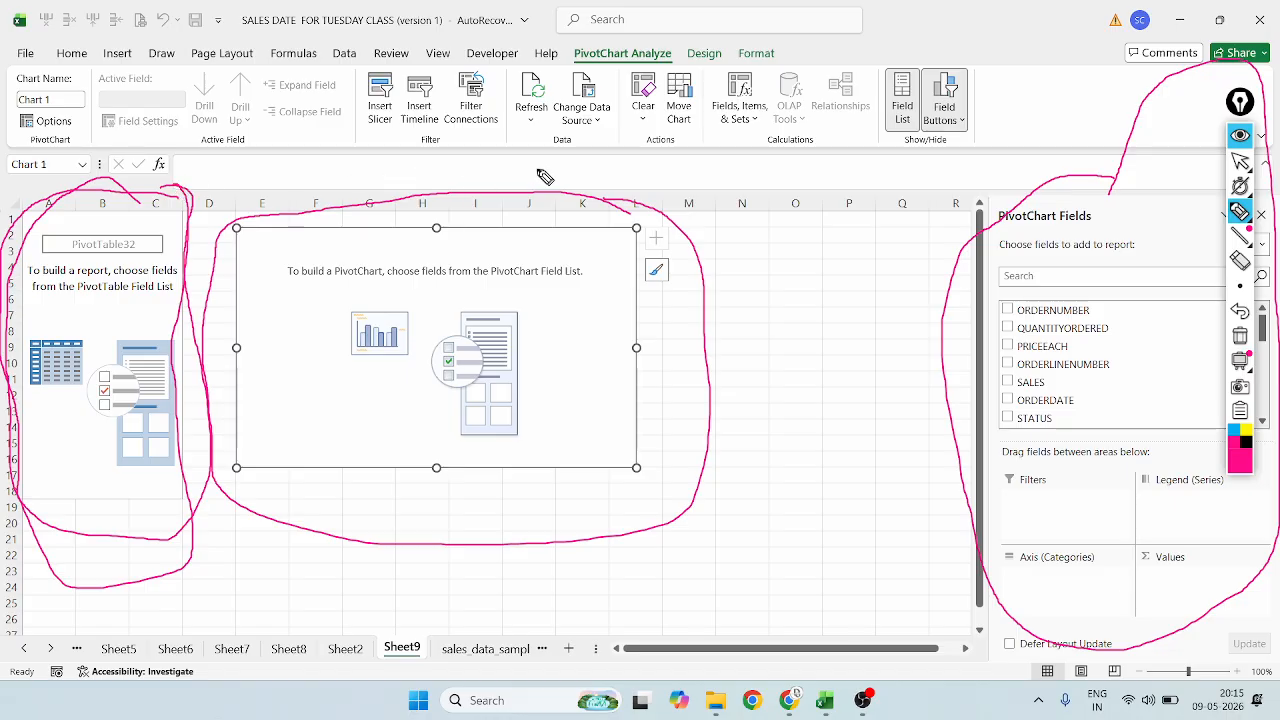
pyautogui.moveTo(529, 213)
pyautogui.mouseDown()
pyautogui.moveTo(297, 191)
pyautogui.moveTo(210, 295)
pyautogui.moveTo(256, 512)
pyautogui.moveTo(651, 551)
pyautogui.moveTo(691, 229)
pyautogui.moveTo(645, 200)
pyautogui.mouseUp()
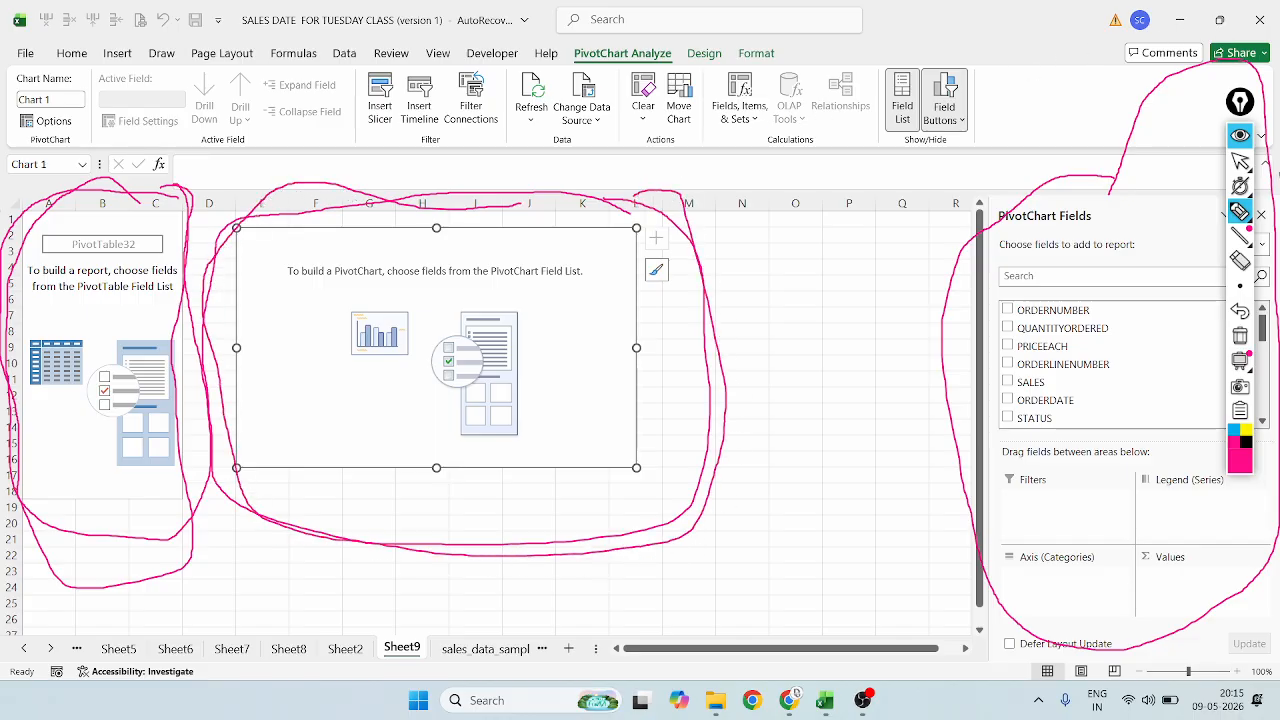
pyautogui.click(1240, 260)
pyautogui.moveTo(1015, 222)
pyautogui.mouseDown()
pyautogui.moveTo(794, 326)
pyautogui.moveTo(566, 383)
pyautogui.moveTo(57, 326)
pyautogui.mouseUp()
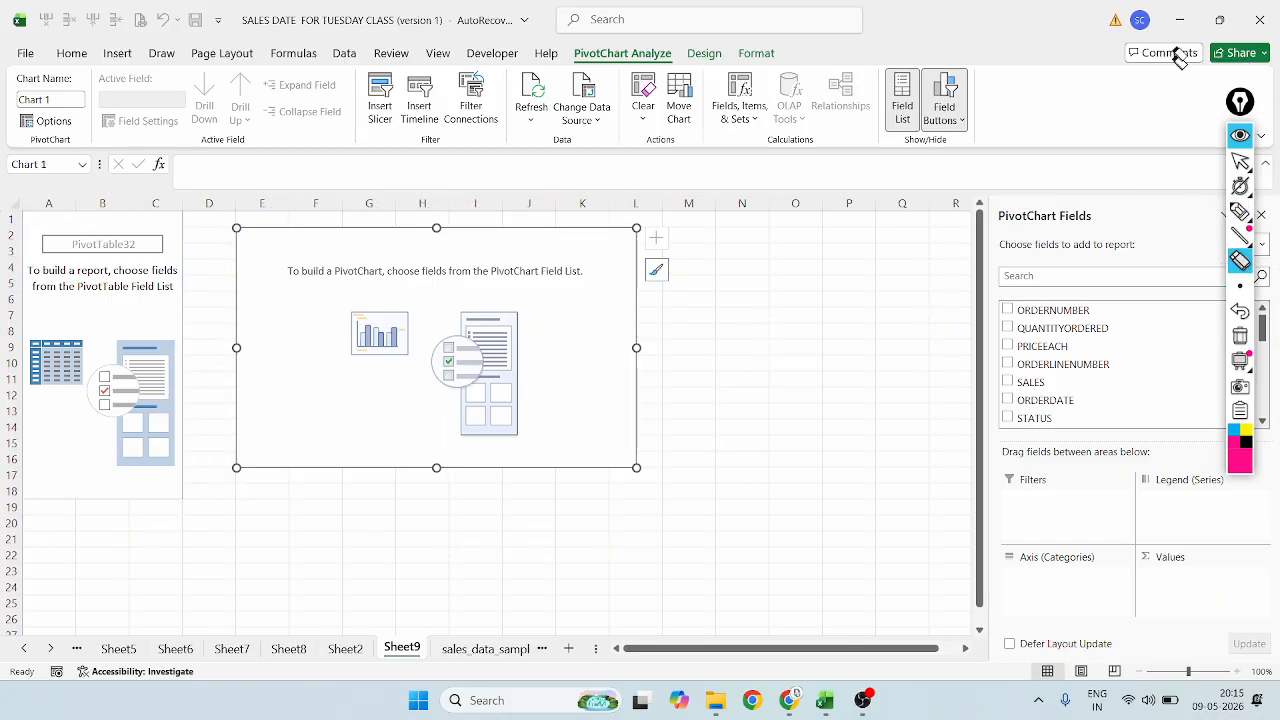
pyautogui.click(1266, 161)
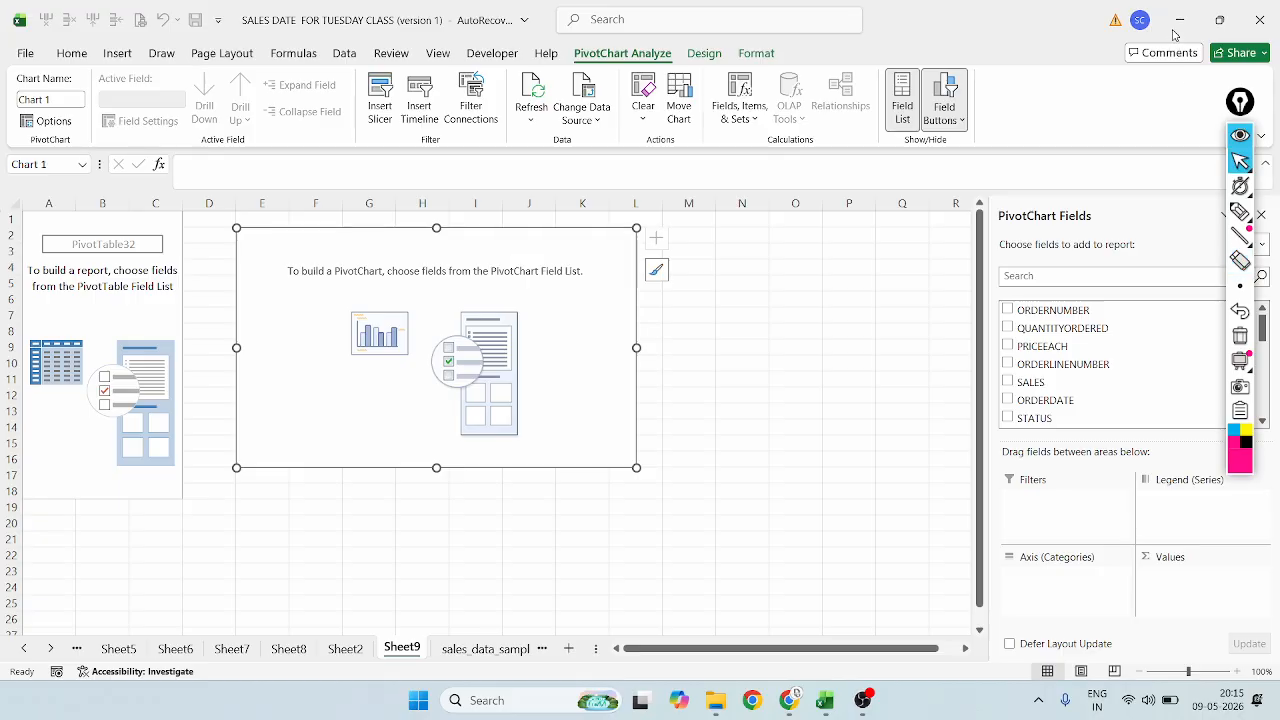
# Minimize the workbook and OBS to check the Google Meet window in Chrome, then return to the Excel workbook
pyautogui.click(1180, 19)
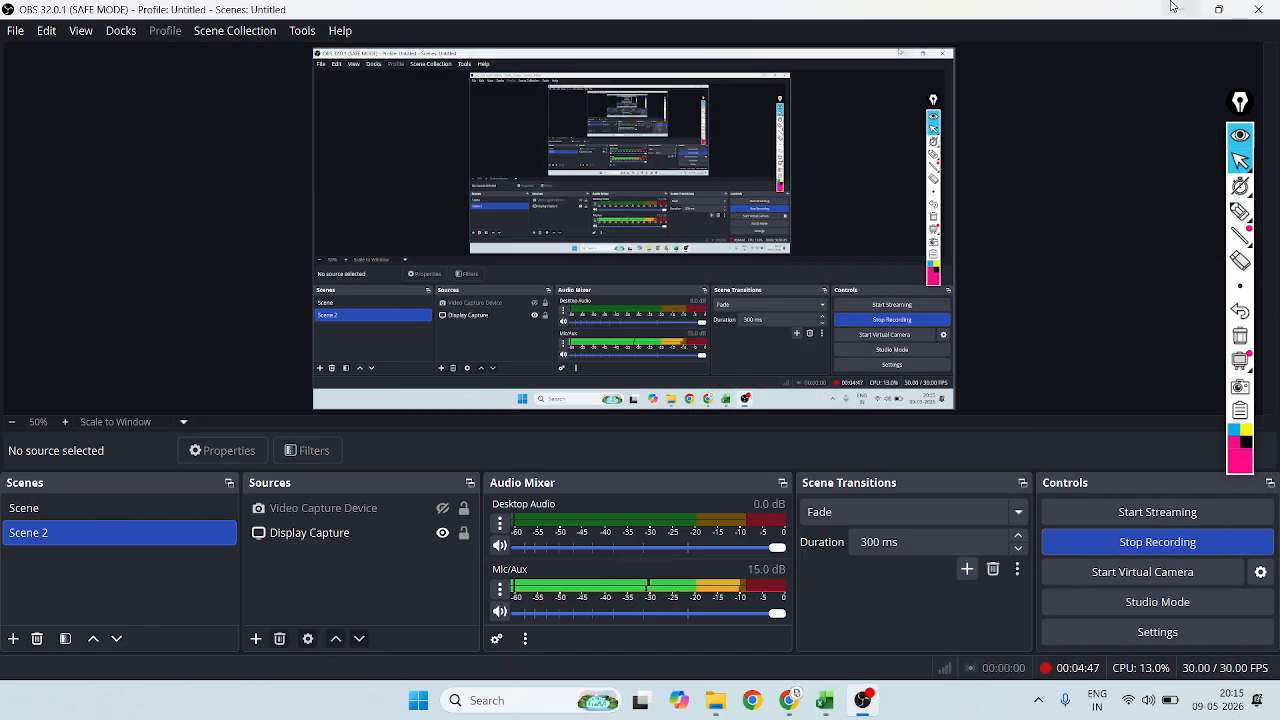
pyautogui.click(1173, 7)
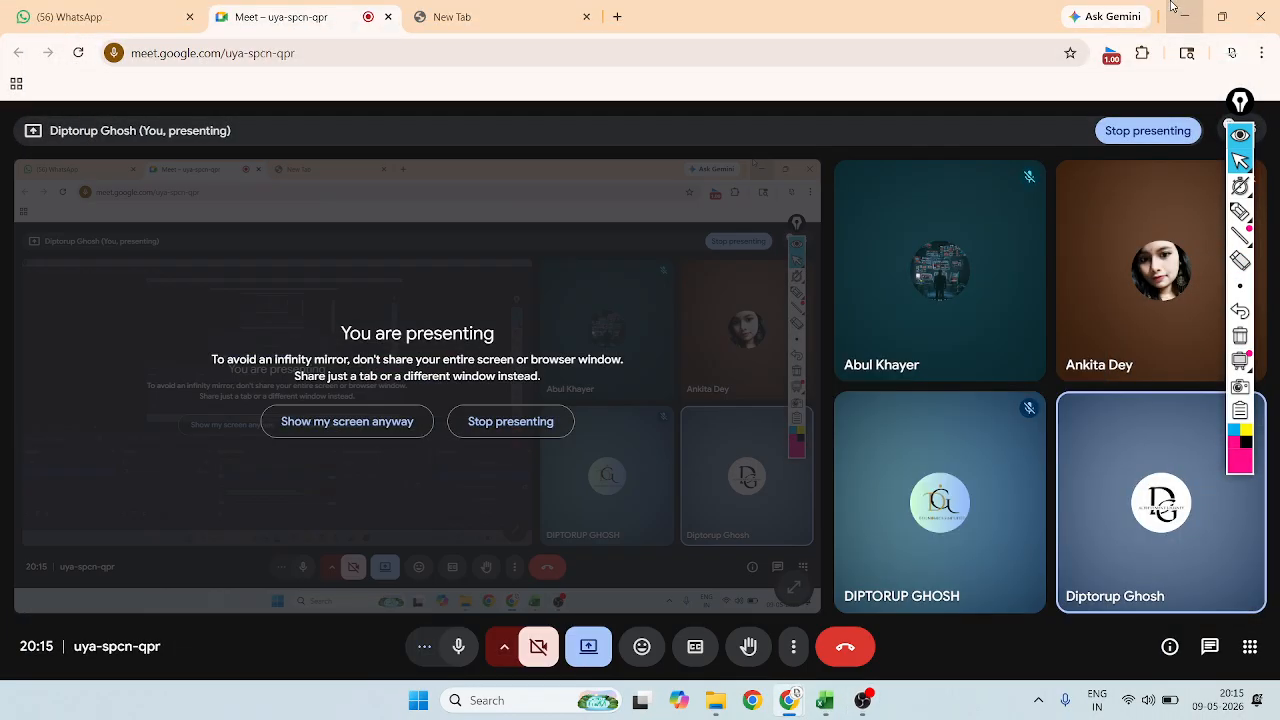
pyautogui.click(190, 17)
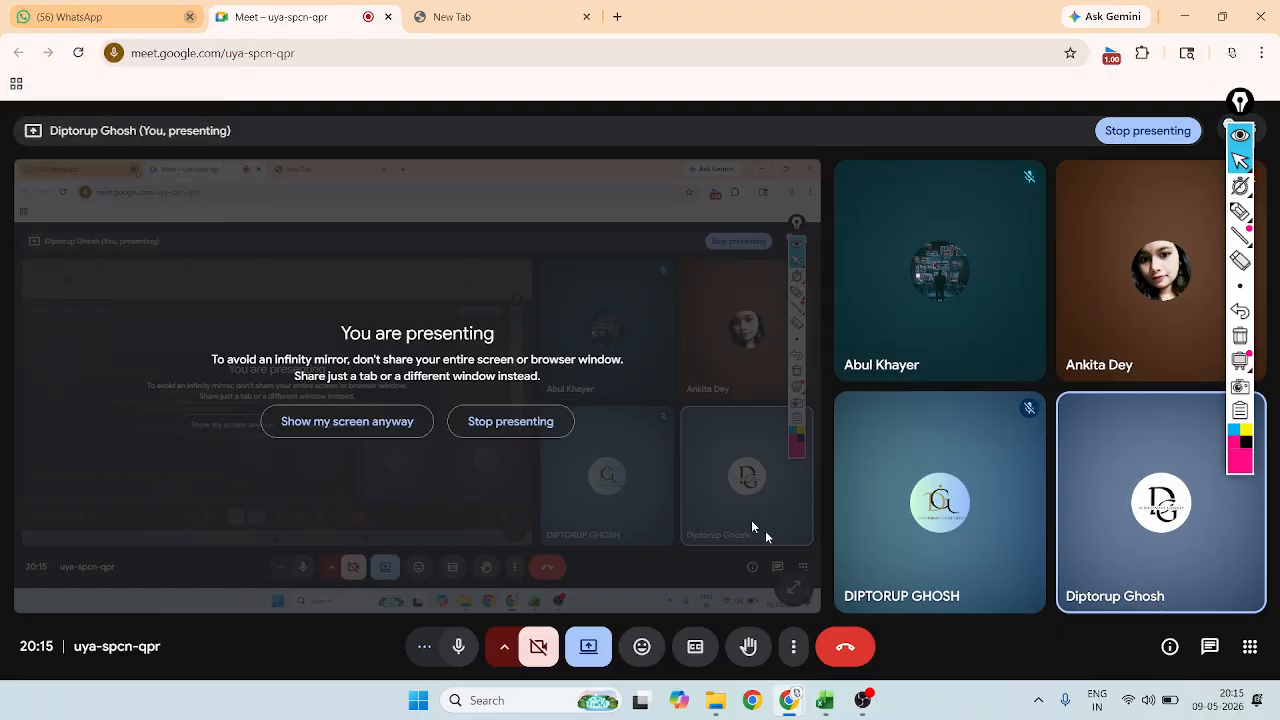
pyautogui.click(826, 704)
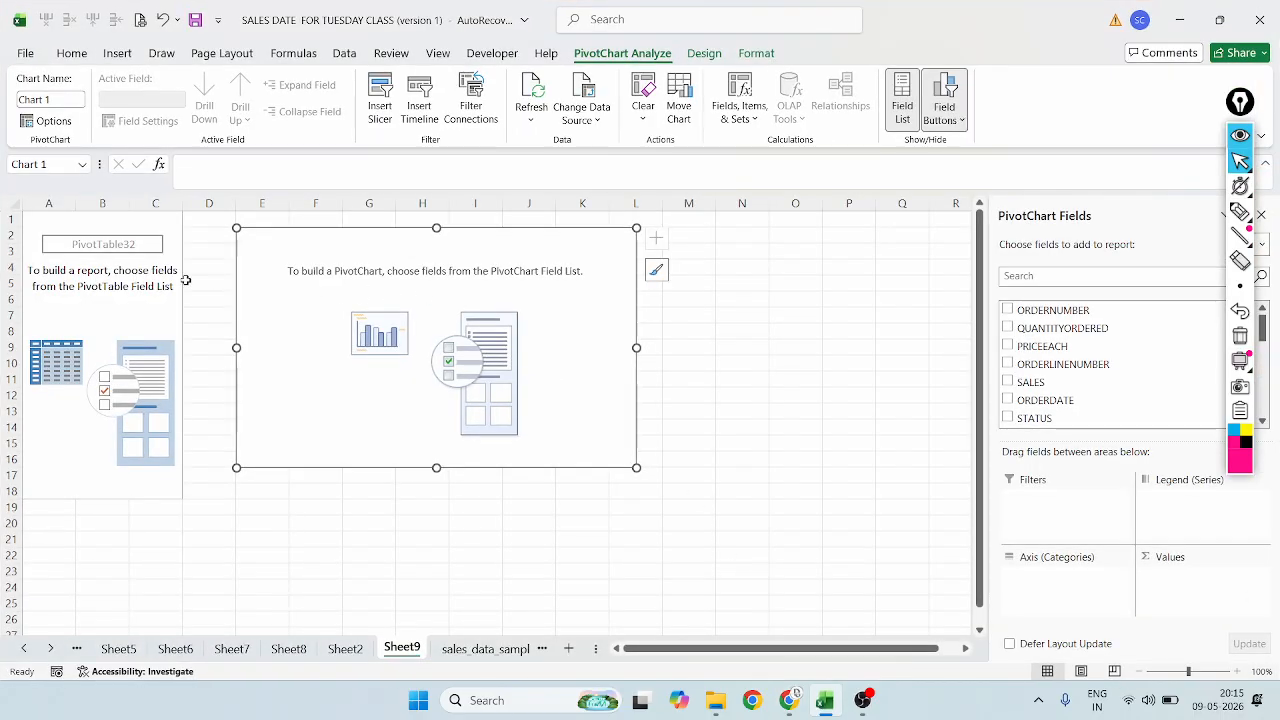
# Move the annotation toolbar clear of the PivotChart Fields pane and look through the fields available for the chart
pyautogui.moveTo(1240, 186)
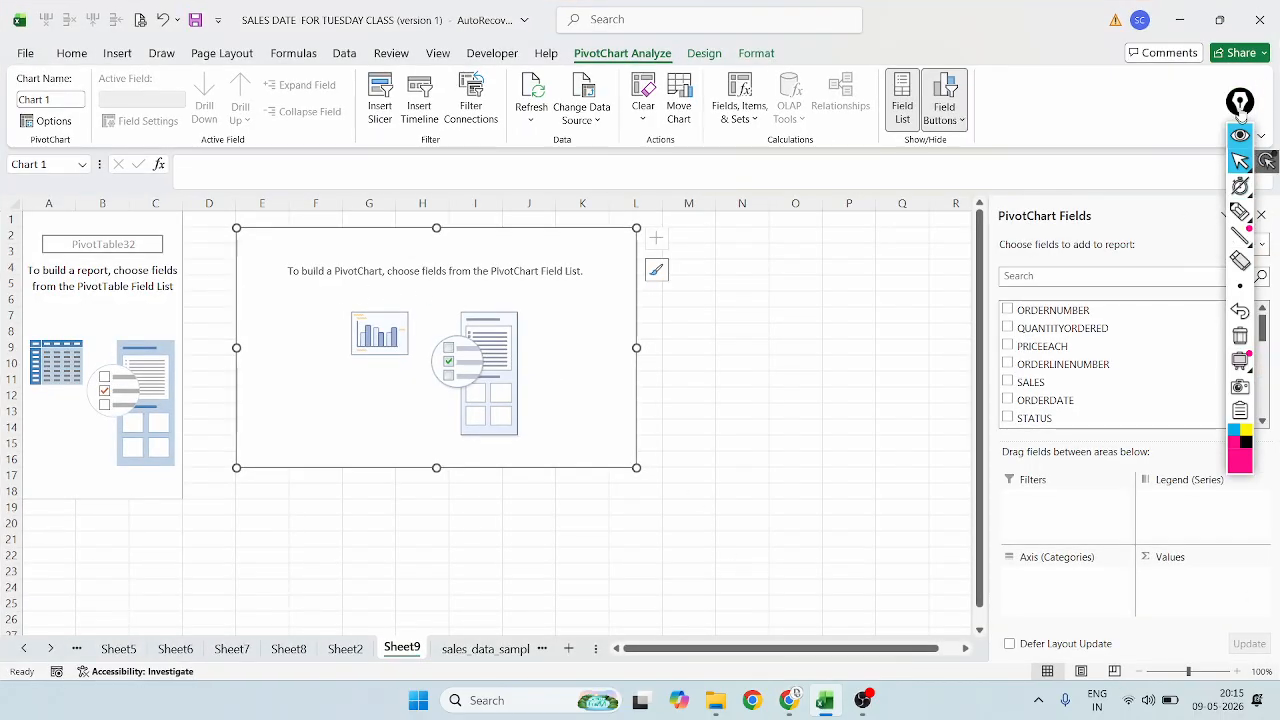
pyautogui.moveTo(1240, 101)
pyautogui.mouseDown()
pyautogui.moveTo(1131, 143)
pyautogui.moveTo(923, 159)
pyautogui.mouseUp()
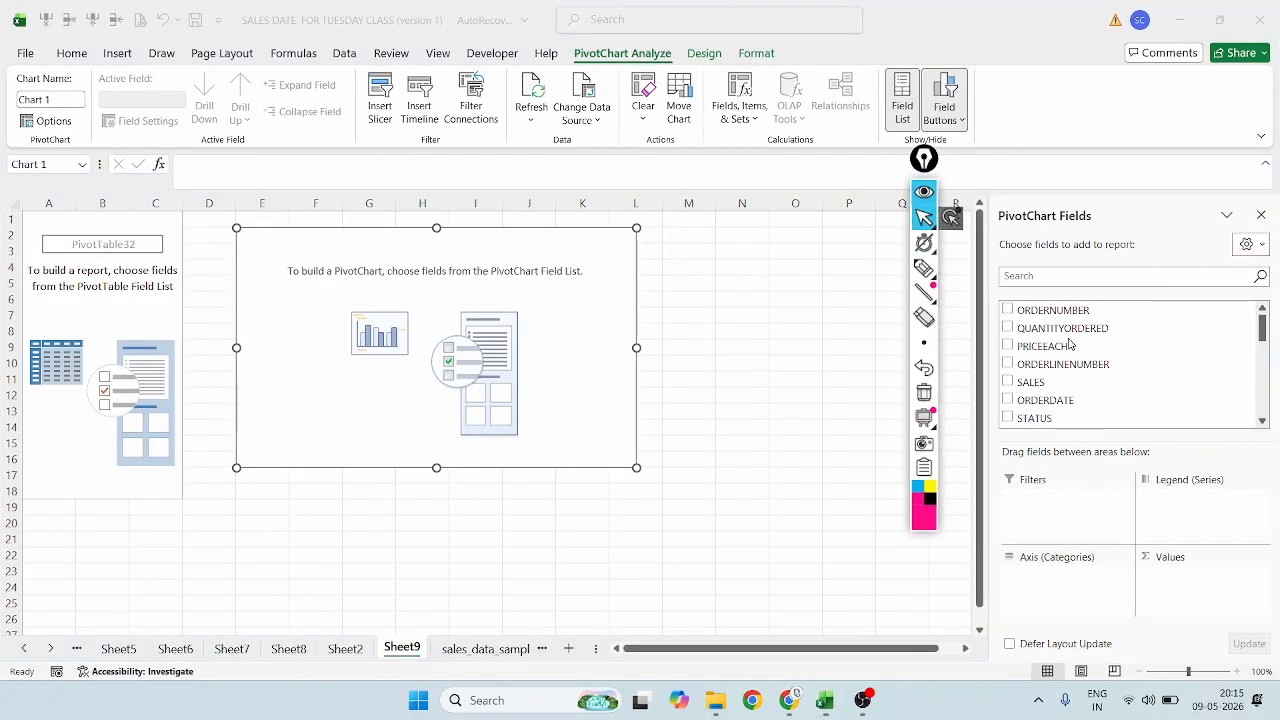
pyautogui.scroll(-5, 1072, 344)
pyautogui.scroll(2, 1097, 370)
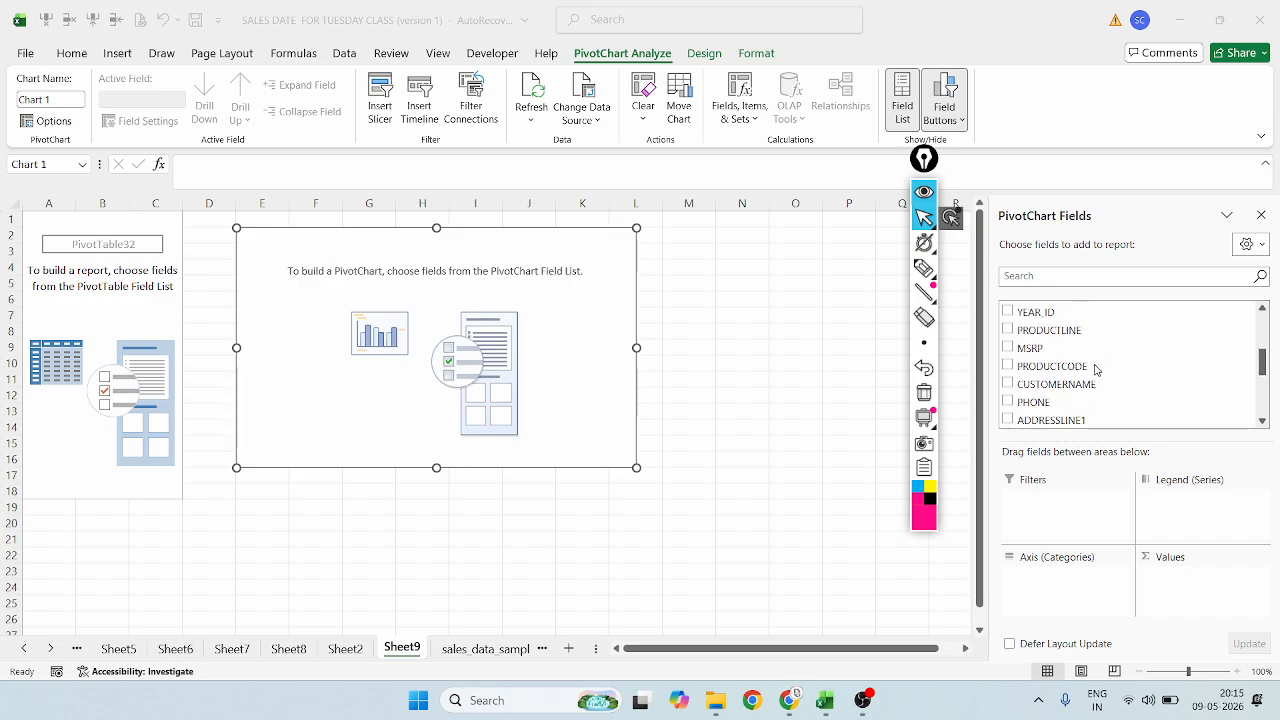
pyautogui.scroll(2, 1100, 375)
pyautogui.scroll(-4, 1113, 385)
pyautogui.scroll(3, 1113, 387)
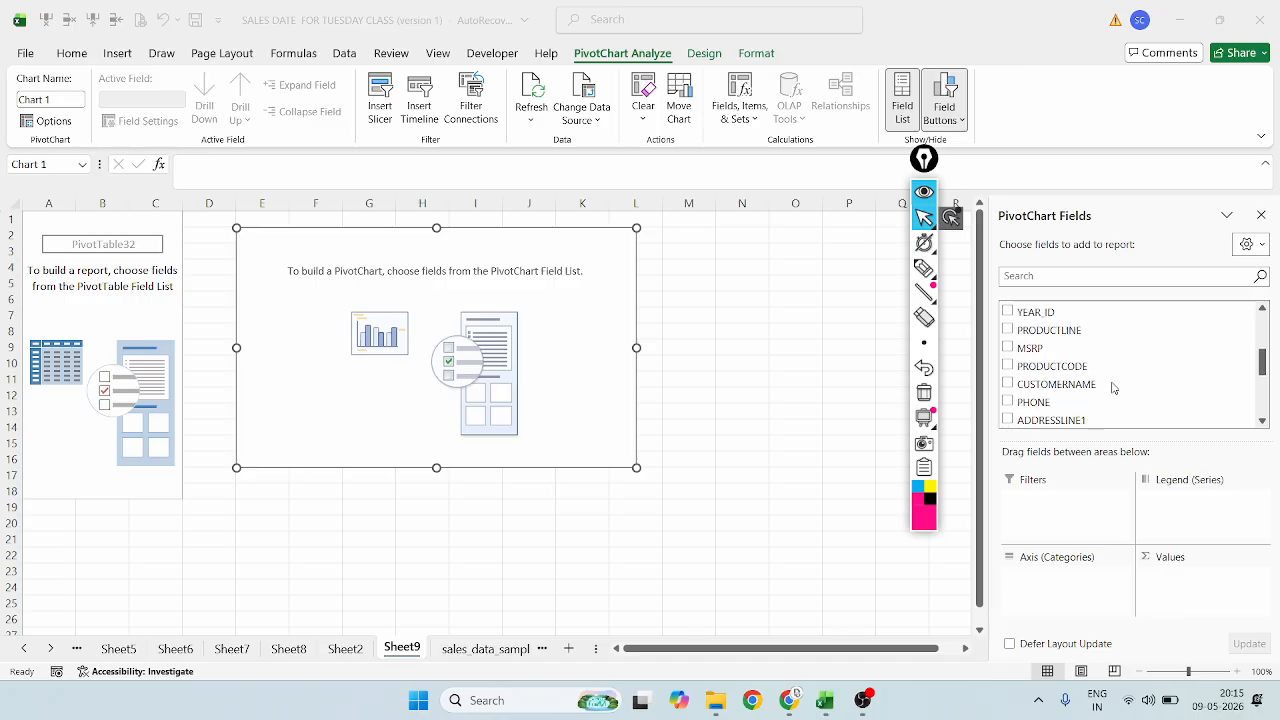
pyautogui.scroll(2, 1100, 360)
pyautogui.scroll(-6, 1094, 340)
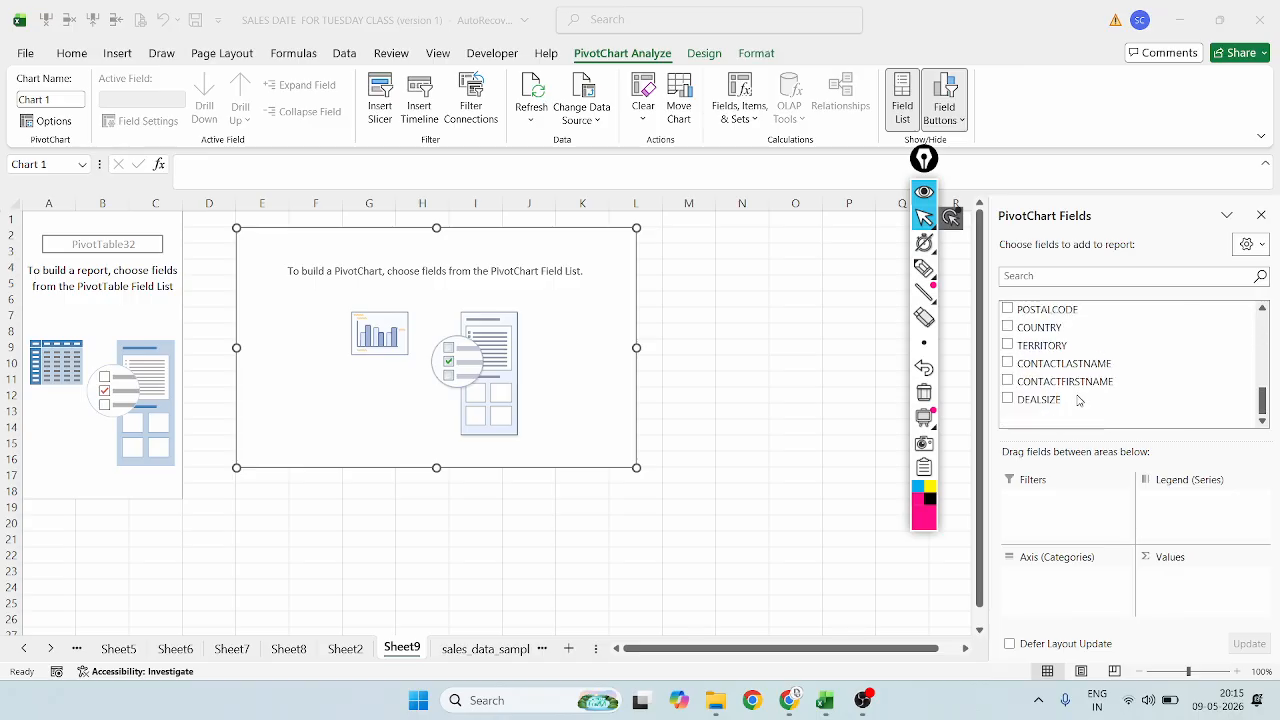
pyautogui.scroll(3, 1078, 400)
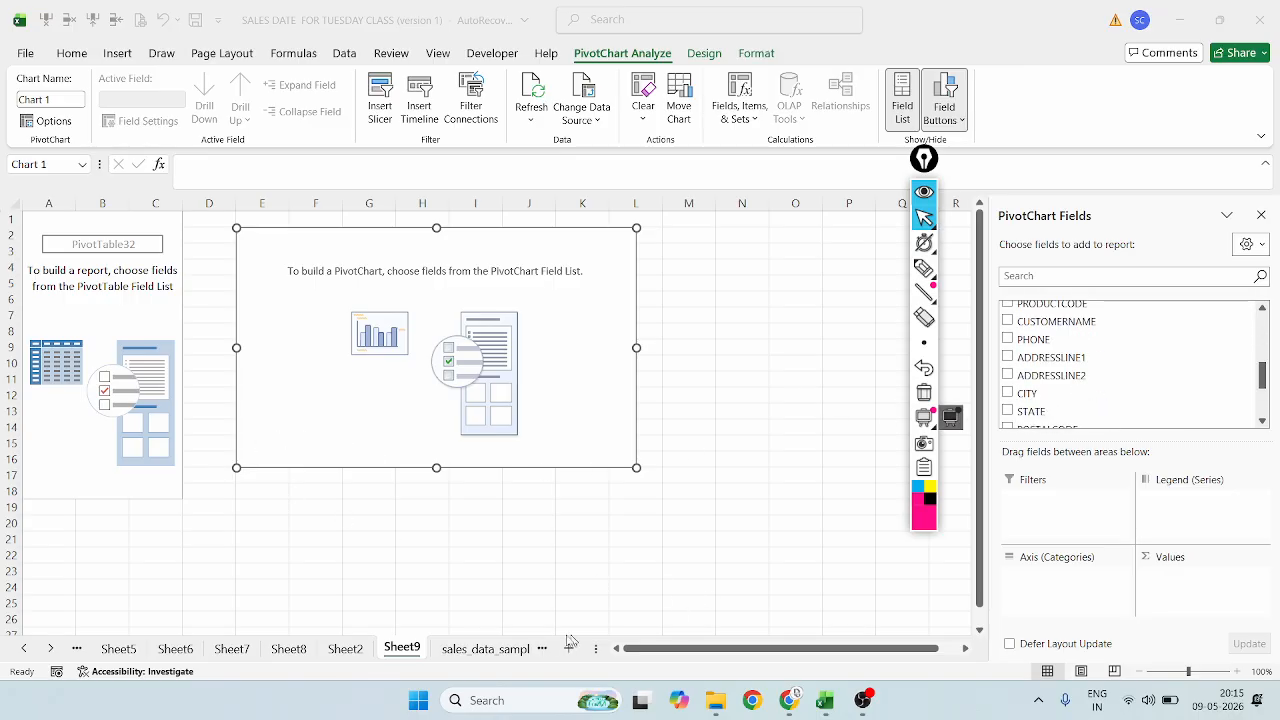
# Go back to the sales_data_sample sheet and select cell D11 to clear the table selection
pyautogui.click(482, 647)
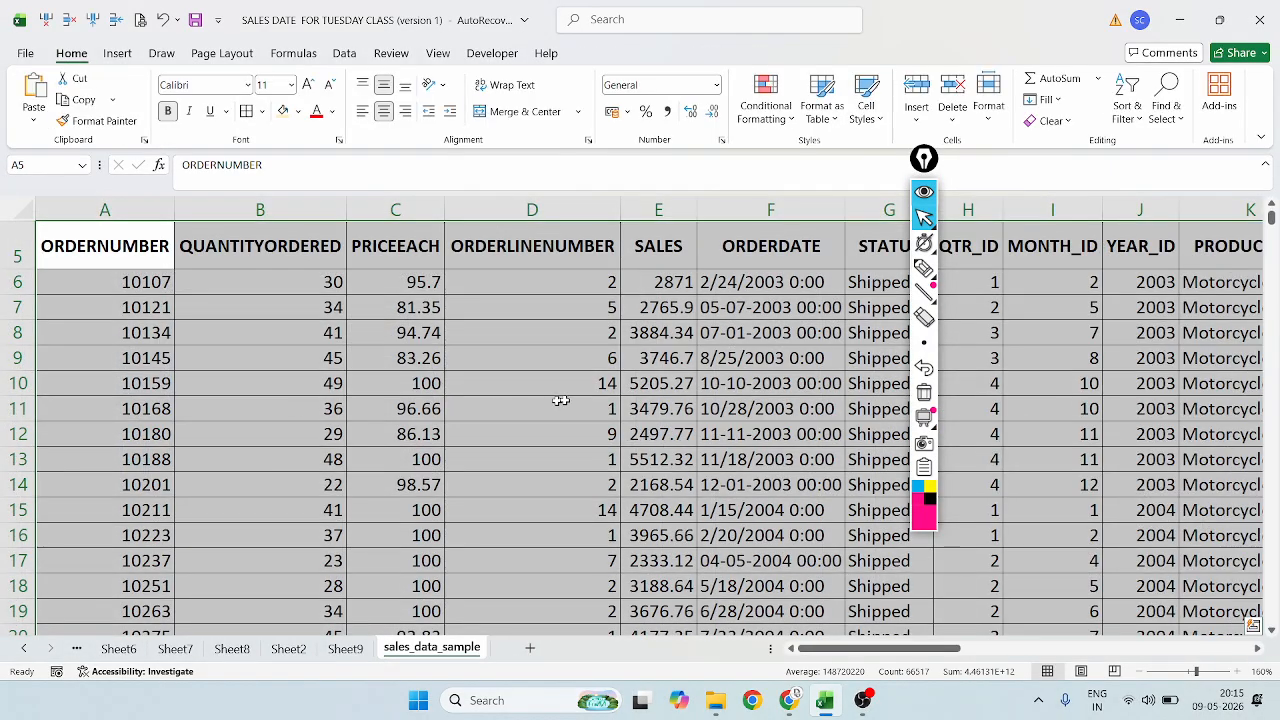
pyautogui.click(562, 405)
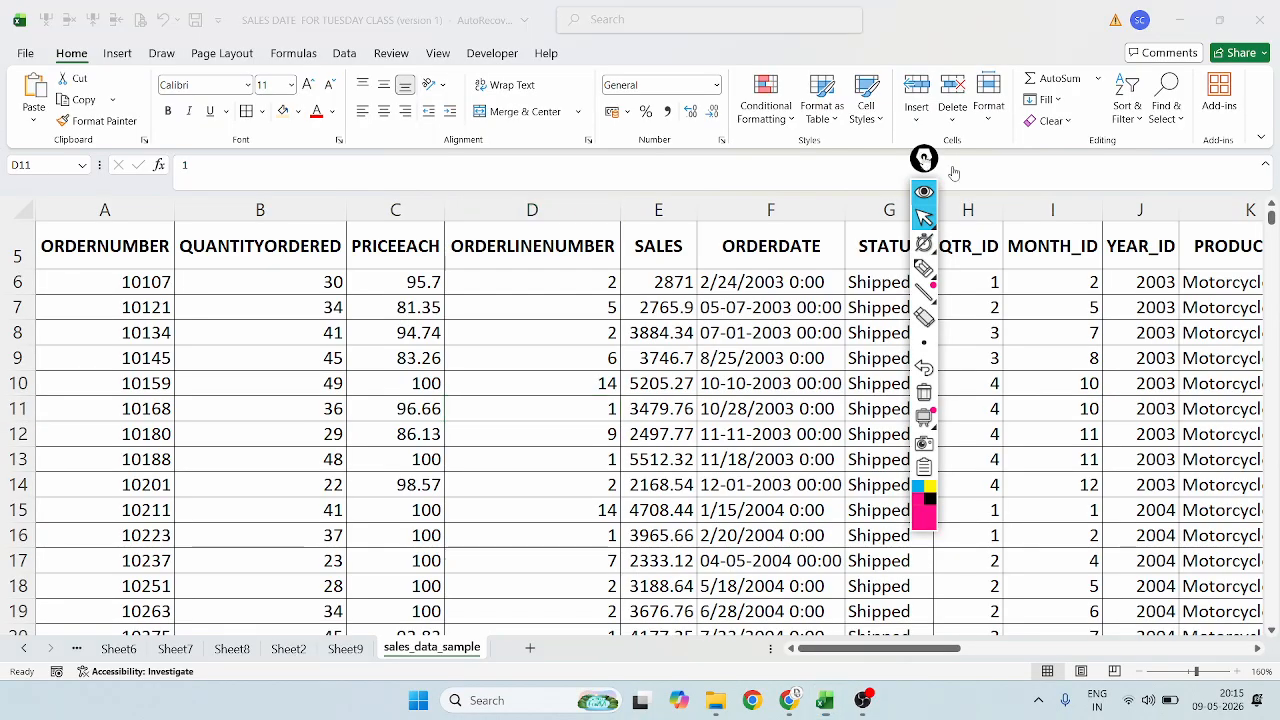
# Move the annotation toolbar to the window's edge, return to Sheet9 and look through the PivotChart fields
pyautogui.moveTo(928, 172); pyautogui.dragTo(1262, 206)
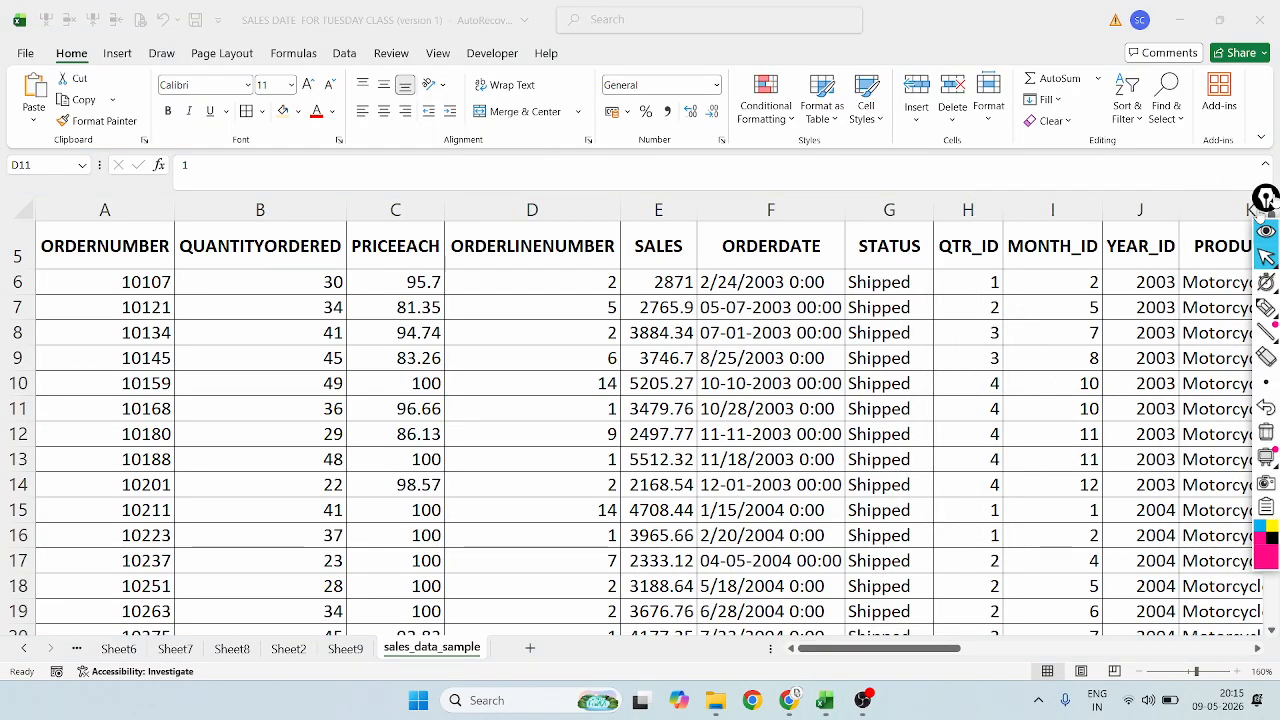
pyautogui.click(902, 647)
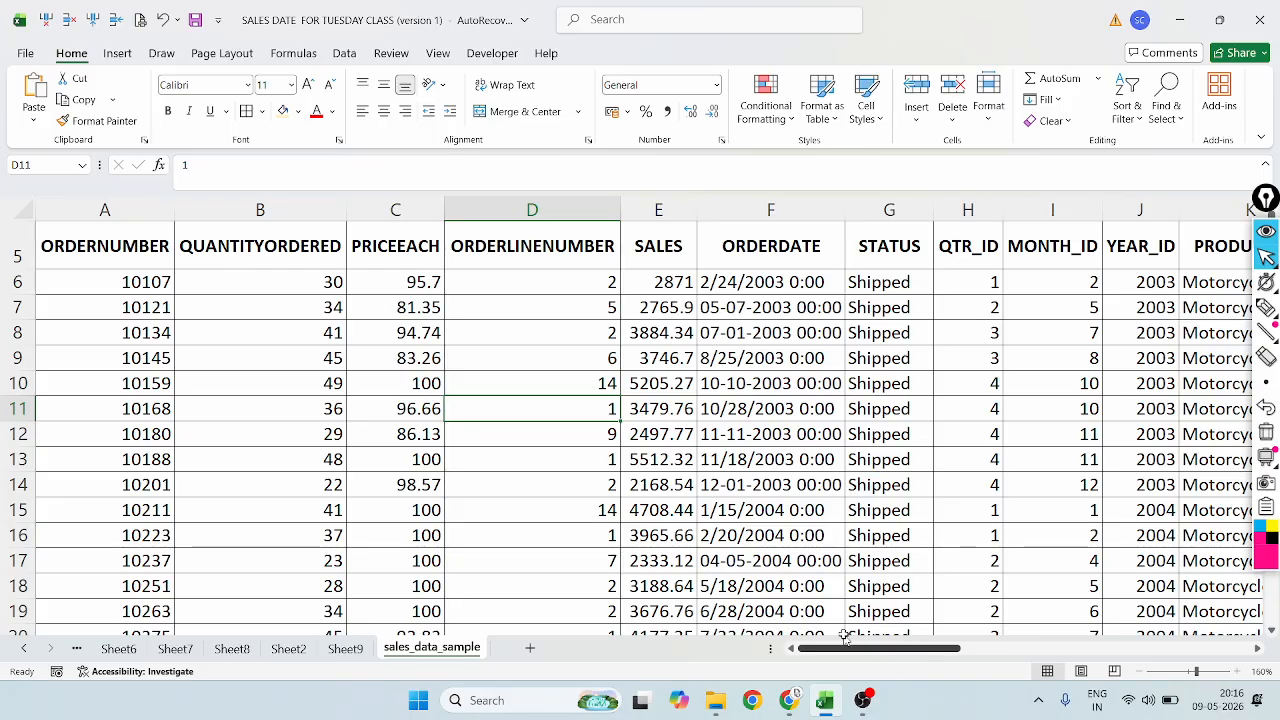
pyautogui.click(345, 648)
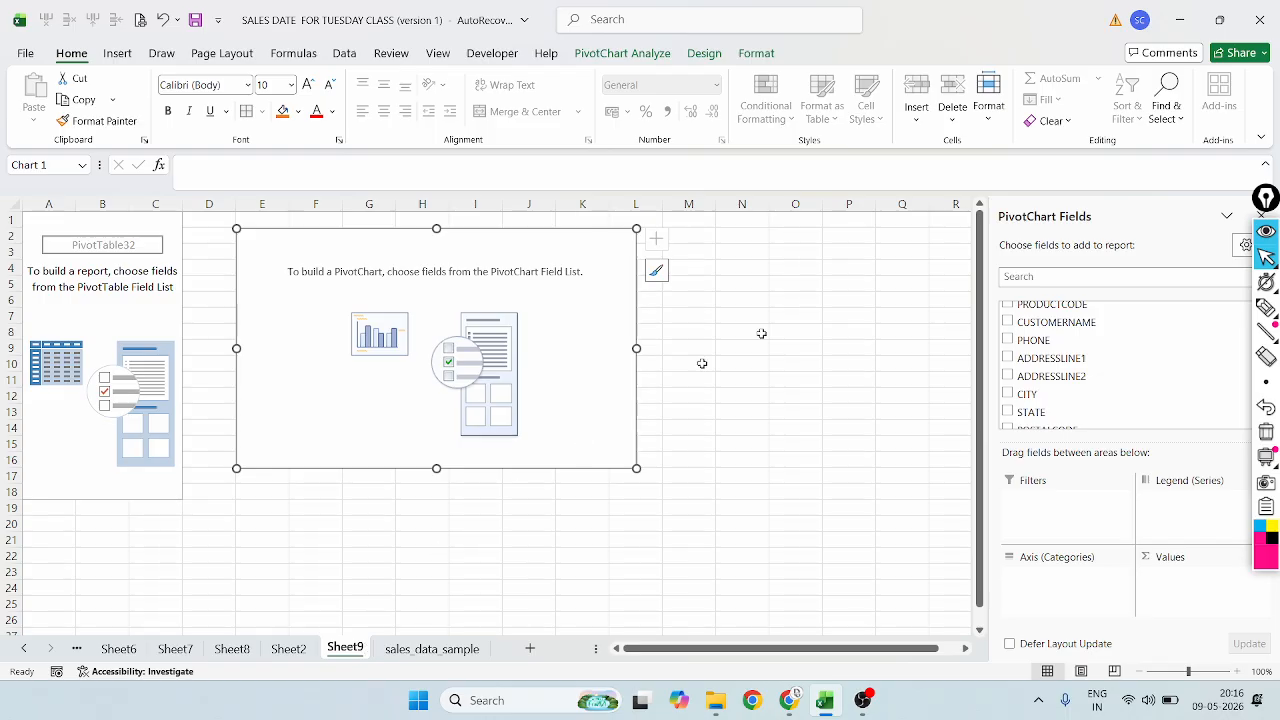
pyautogui.scroll(5, 1100, 370)
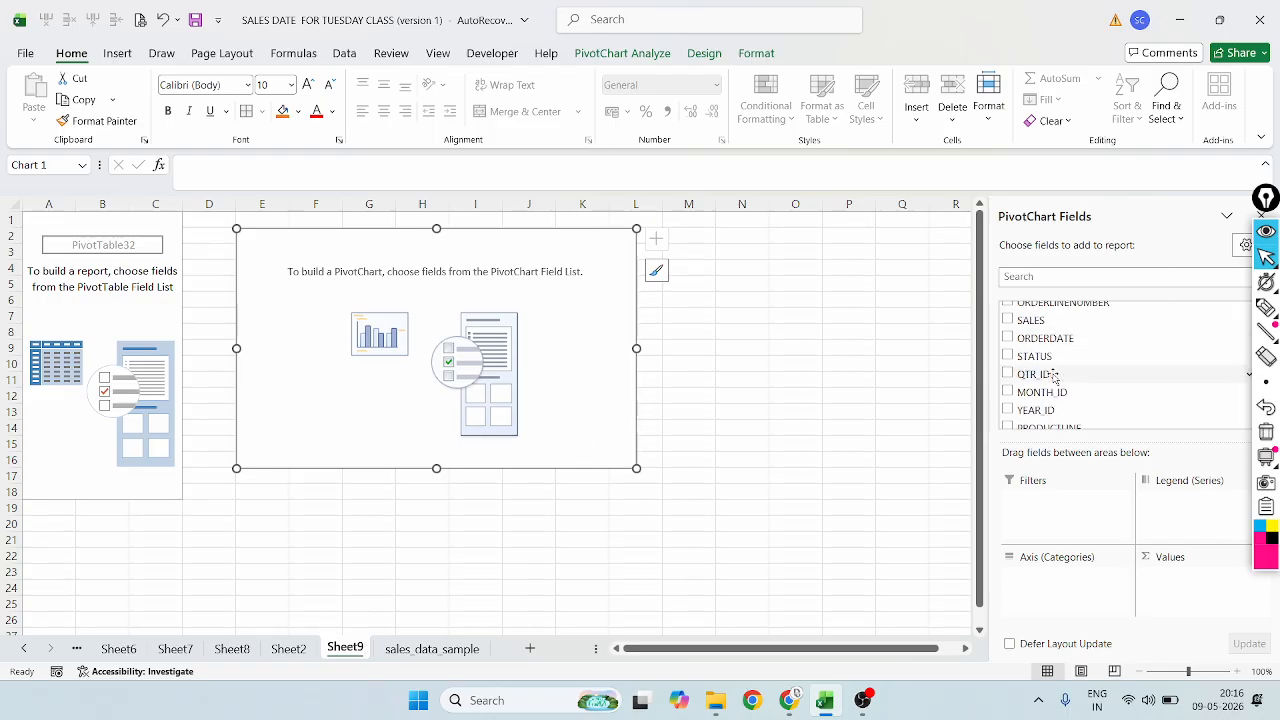
pyautogui.scroll(-8, 1054, 376)
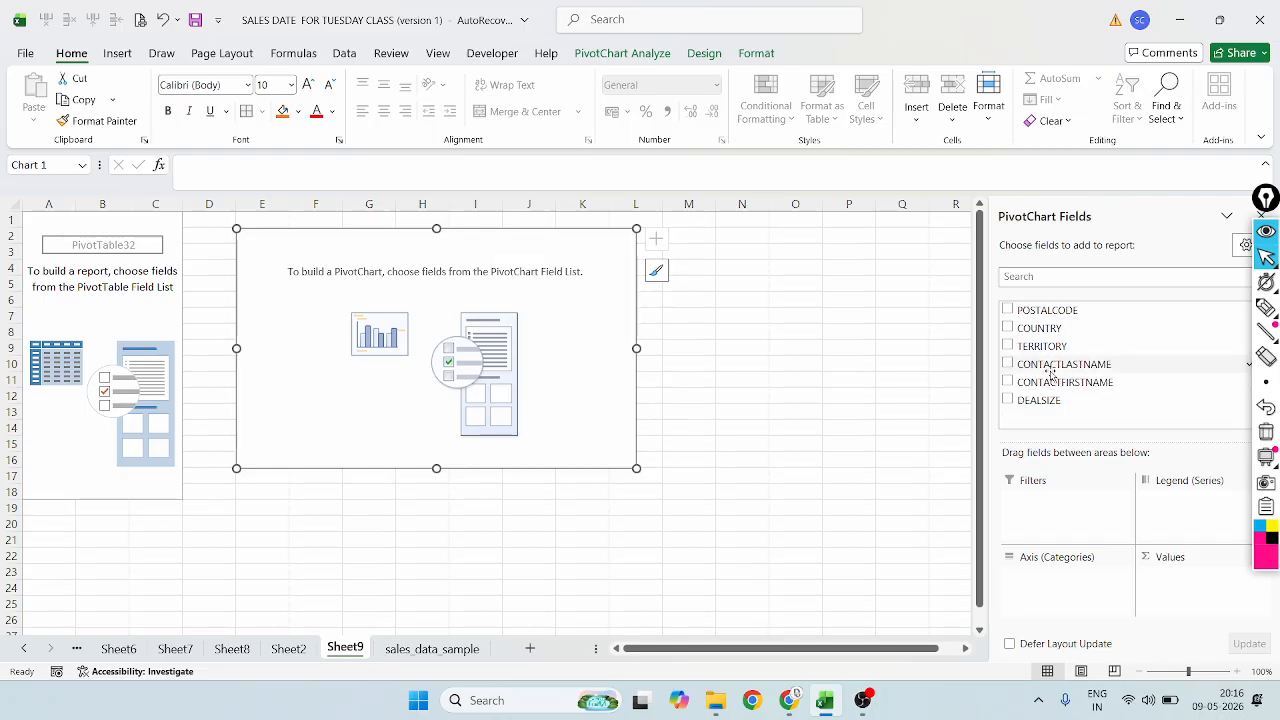
pyautogui.scroll(4, 1050, 373)
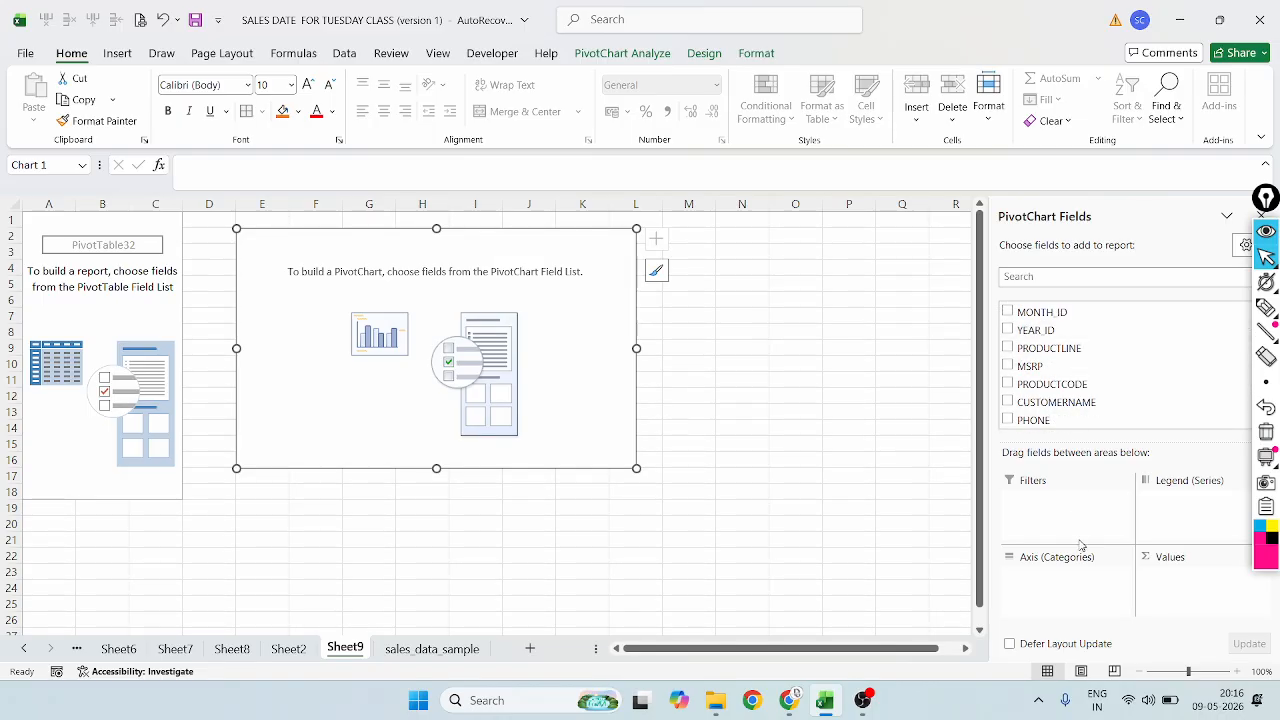
# Circle the Axis (Categories) area with the annotation pen, sketch chart axes beside the empty chart and undo the axes sketch
pyautogui.click(1266, 308)
pyautogui.moveTo(1126, 560)
pyautogui.mouseDown()
pyautogui.moveTo(1004, 538)
pyautogui.moveTo(1006, 591)
pyautogui.moveTo(1104, 578)
pyautogui.moveTo(1118, 556)
pyautogui.mouseUp()
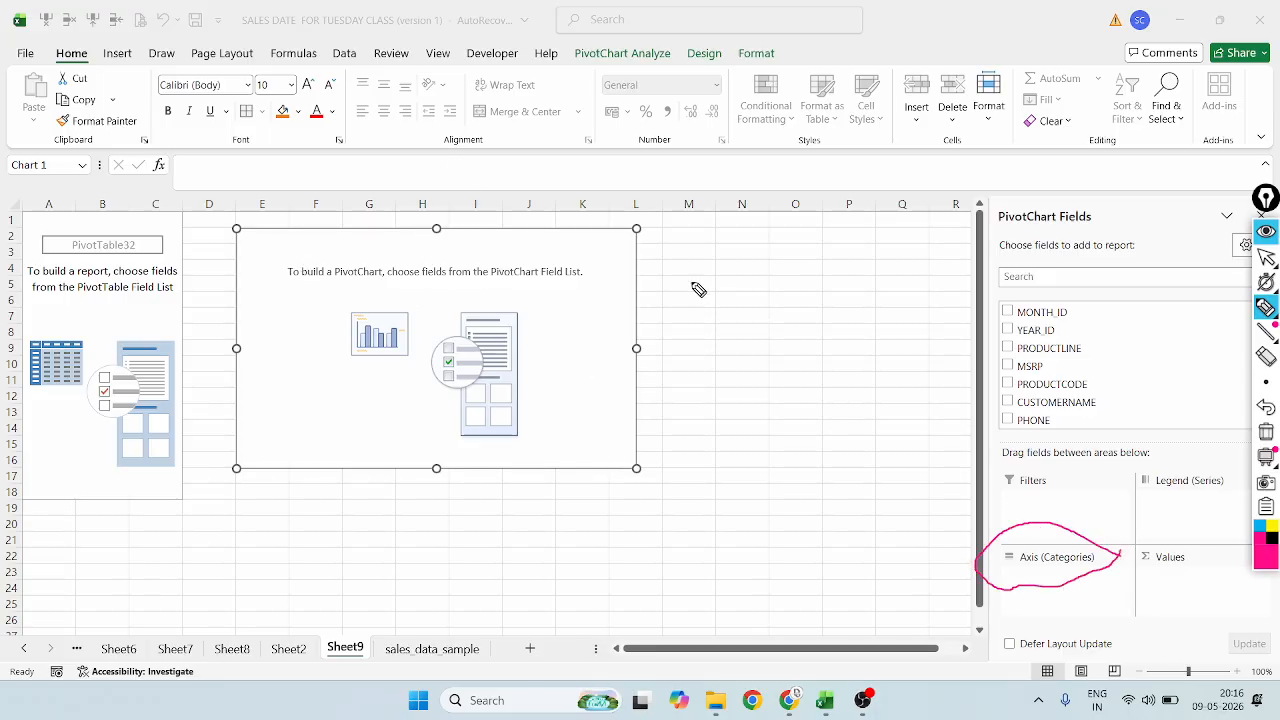
pyautogui.moveTo(693, 259)
pyautogui.mouseDown()
pyautogui.moveTo(698, 239)
pyautogui.moveTo(723, 265)
pyautogui.moveTo(683, 432)
pyautogui.moveTo(945, 480)
pyautogui.mouseUp()
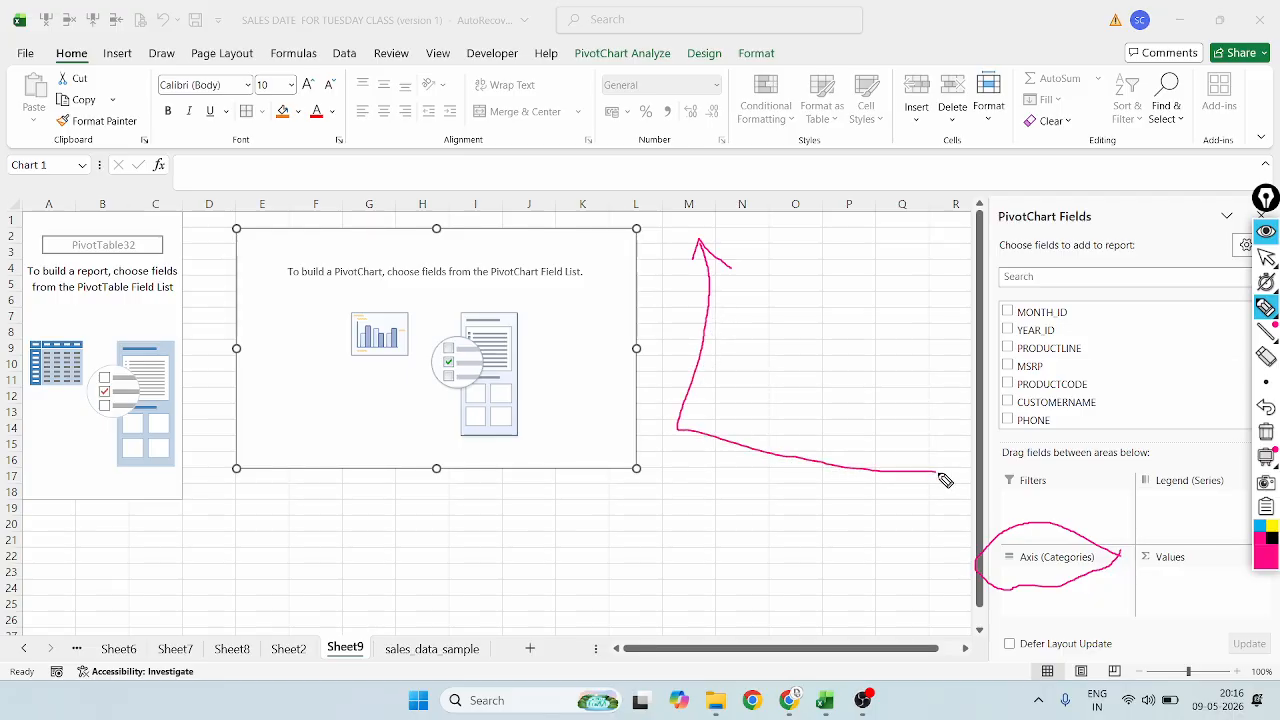
pyautogui.click(1268, 407)
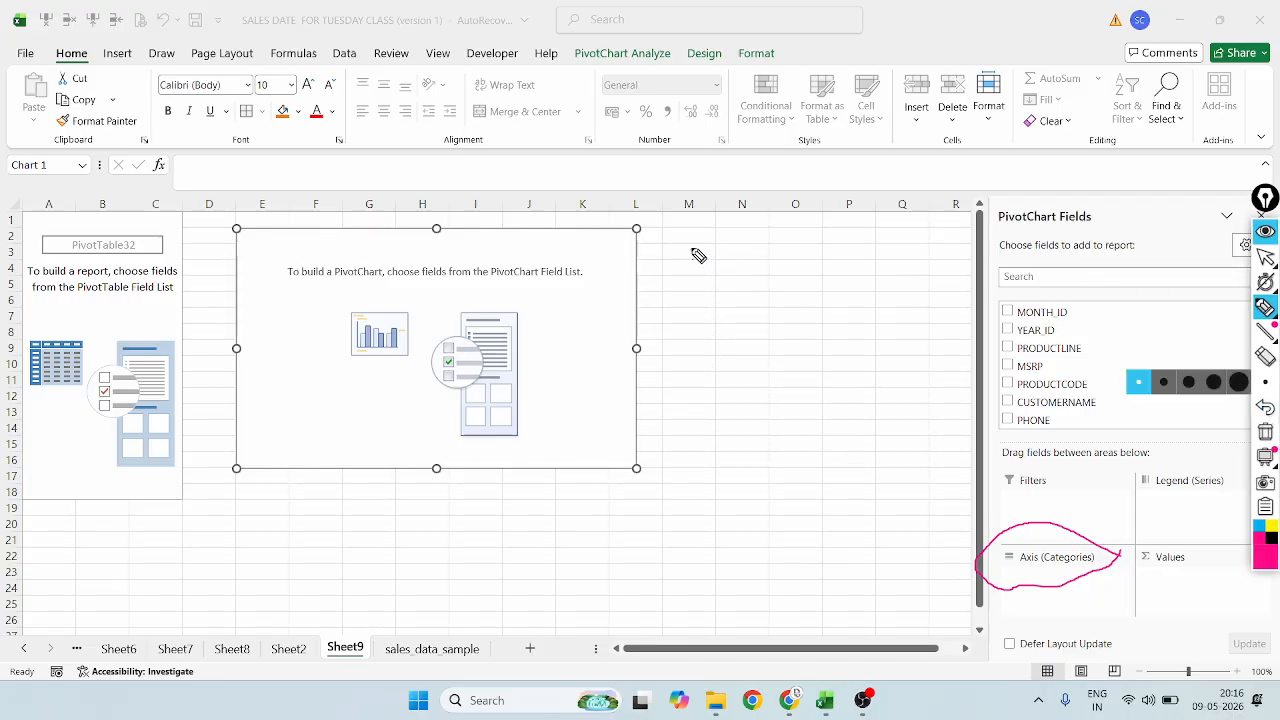
# Draw a pair of chart axes beside the empty chart and label them X and Y with the annotation pen
pyautogui.moveTo(692, 251)
pyautogui.mouseDown()
pyautogui.moveTo(723, 378)
pyautogui.moveTo(722, 452)
pyautogui.moveTo(909, 466)
pyautogui.moveTo(957, 451)
pyautogui.moveTo(966, 460)
pyautogui.moveTo(942, 488)
pyautogui.mouseUp()
pyautogui.moveTo(818, 488)
pyautogui.mouseDown()
pyautogui.moveTo(848, 516)
pyautogui.moveTo(829, 524)
pyautogui.moveTo(891, 494)
pyautogui.moveTo(895, 525)
pyautogui.mouseUp()
pyautogui.moveTo(896, 470); pyautogui.dragTo(918, 521)
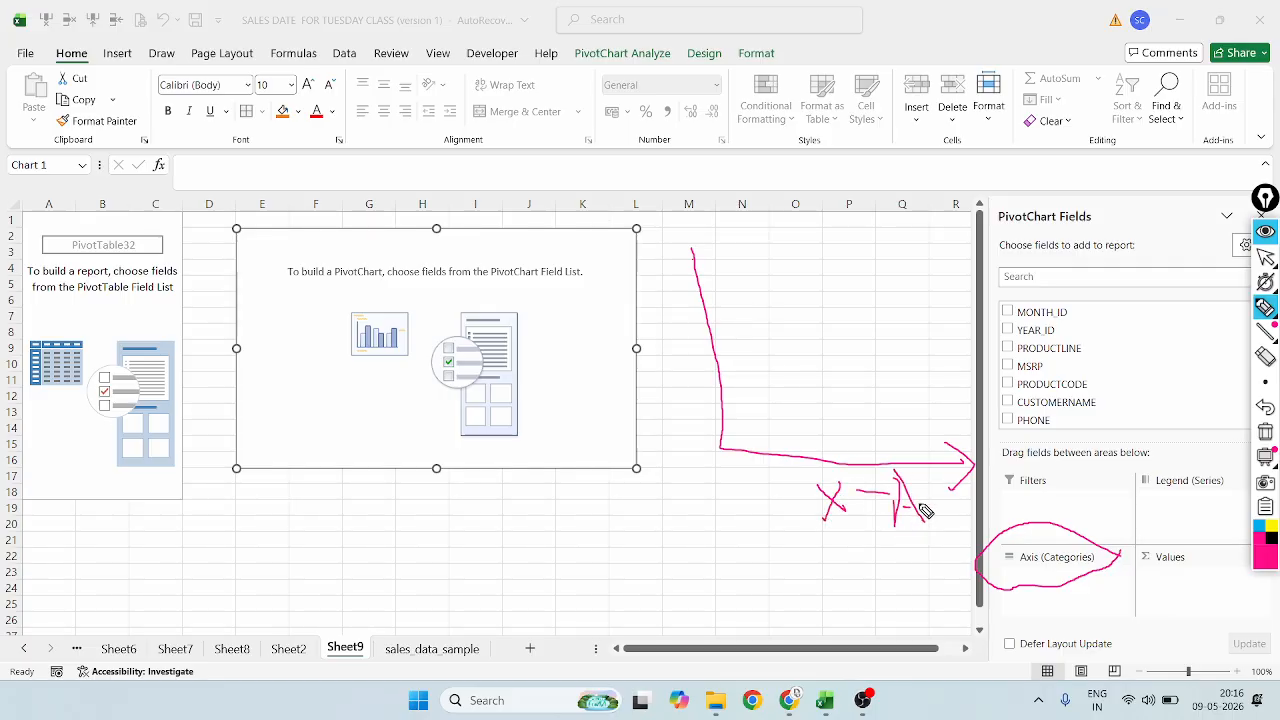
pyautogui.moveTo(687, 256); pyautogui.dragTo(699, 244)
pyautogui.moveTo(679, 235)
pyautogui.mouseDown()
pyautogui.moveTo(689, 221)
pyautogui.moveTo(670, 302)
pyautogui.mouseUp()
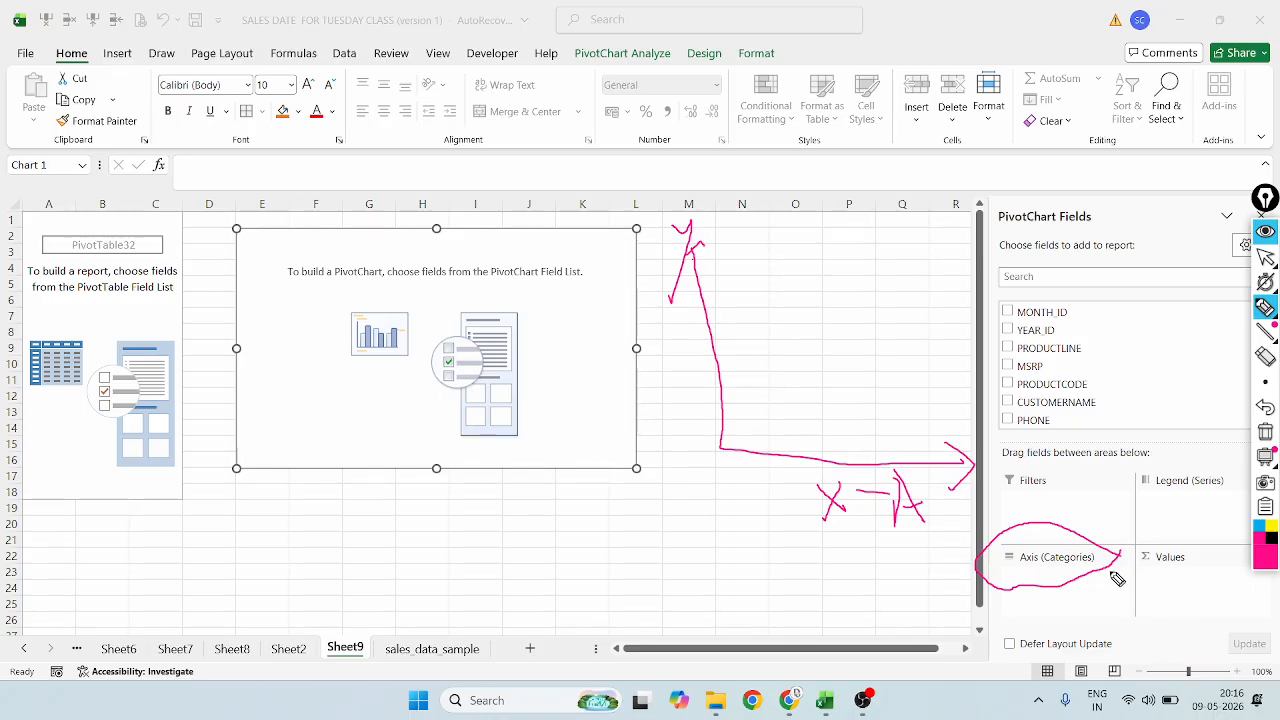
# Undo the axes drawing and erase the circle around the Axis (Categories) area
pyautogui.click(1266, 408)
pyautogui.click(1268, 414)
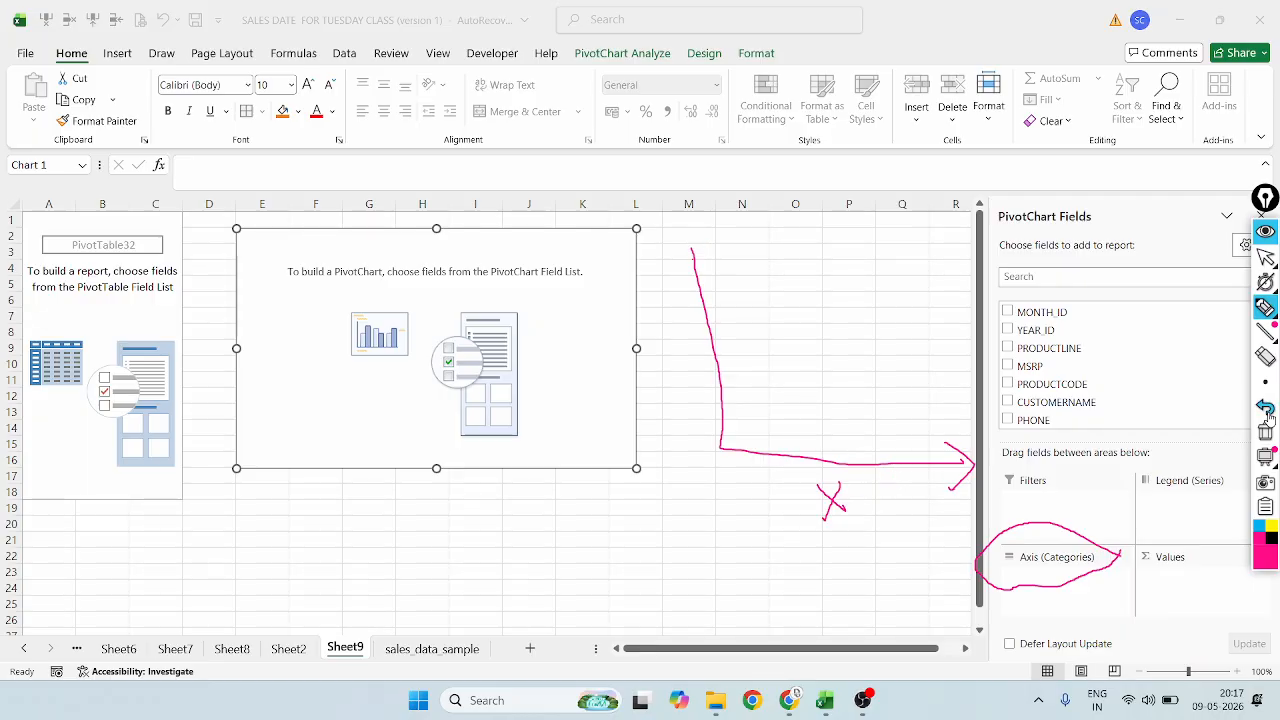
pyautogui.click(1268, 414)
pyautogui.click(1268, 414)
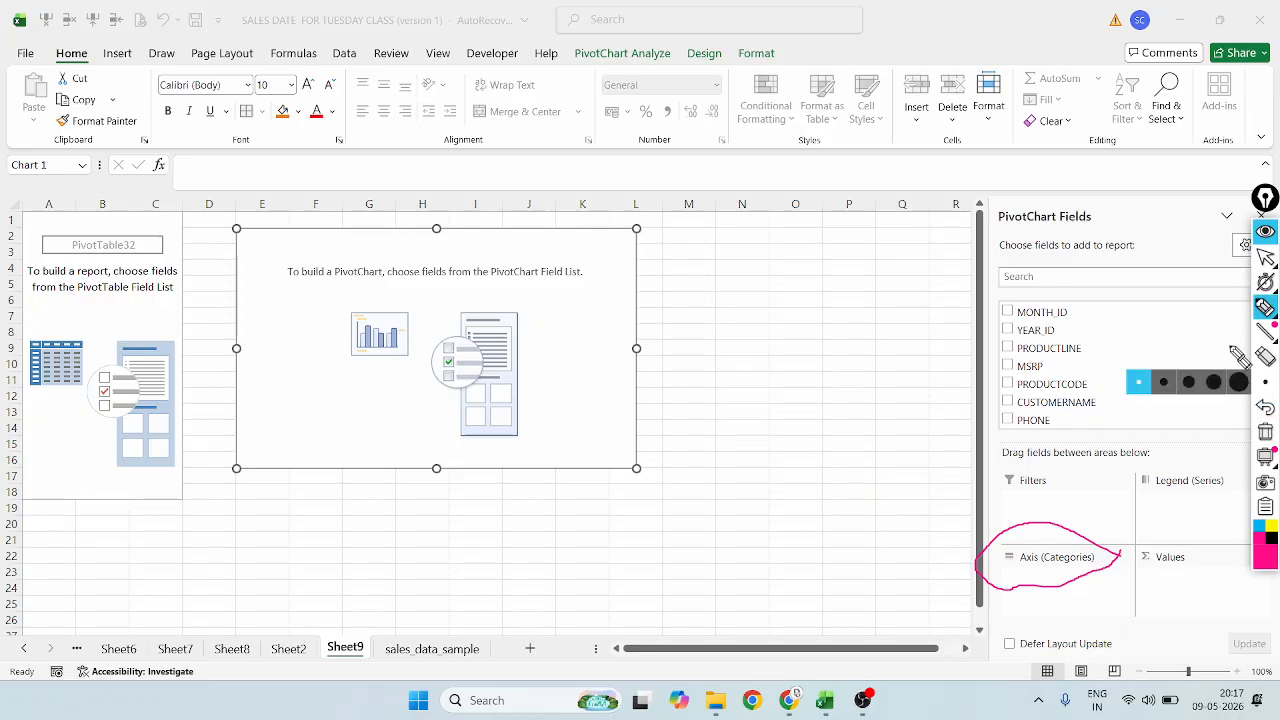
pyautogui.moveTo(1270, 308)
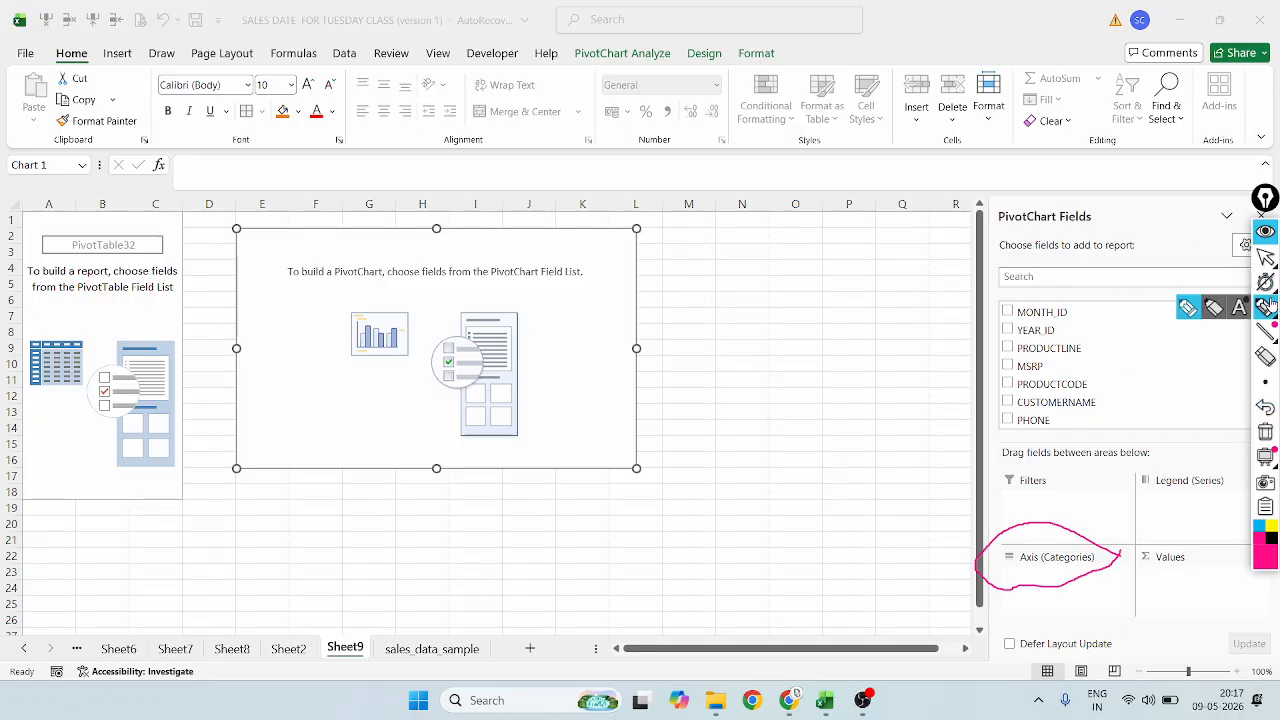
pyautogui.click(1266, 355)
pyautogui.click(1060, 590)
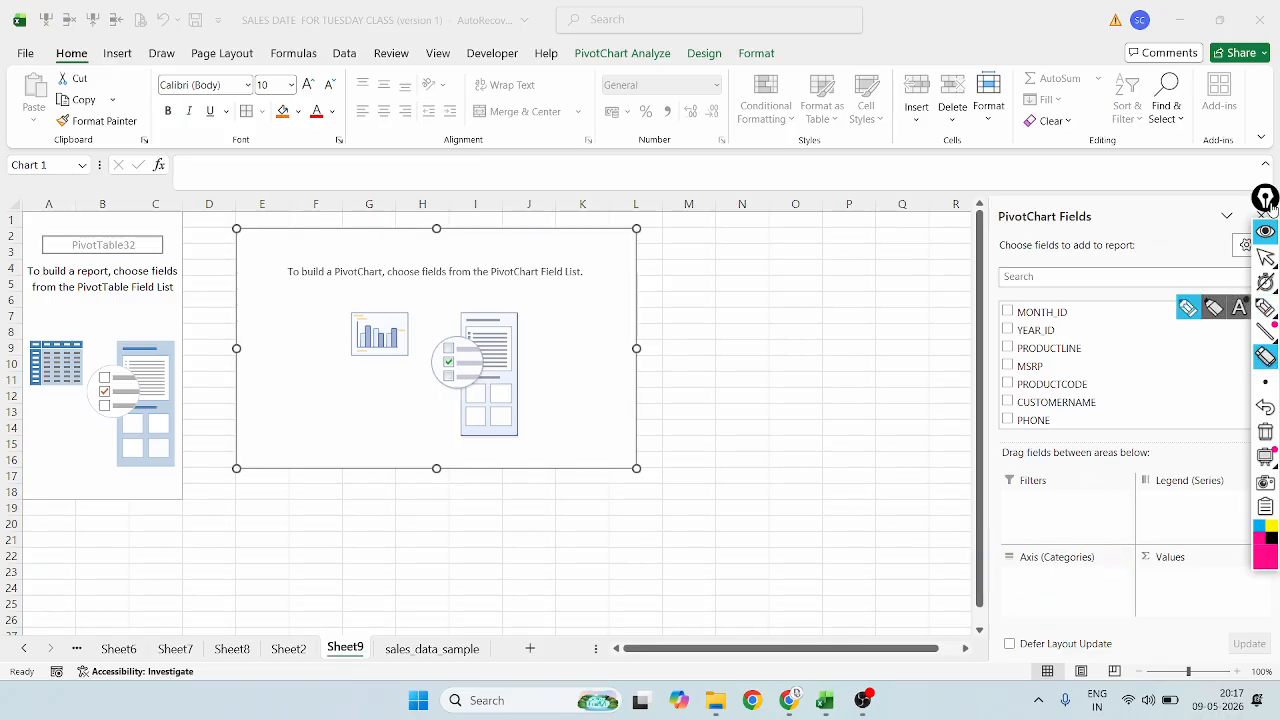
# Return to cursor mode and add the YEAR_ID field to the Axis (Categories) area of the PivotChart
pyautogui.click(1266, 257)
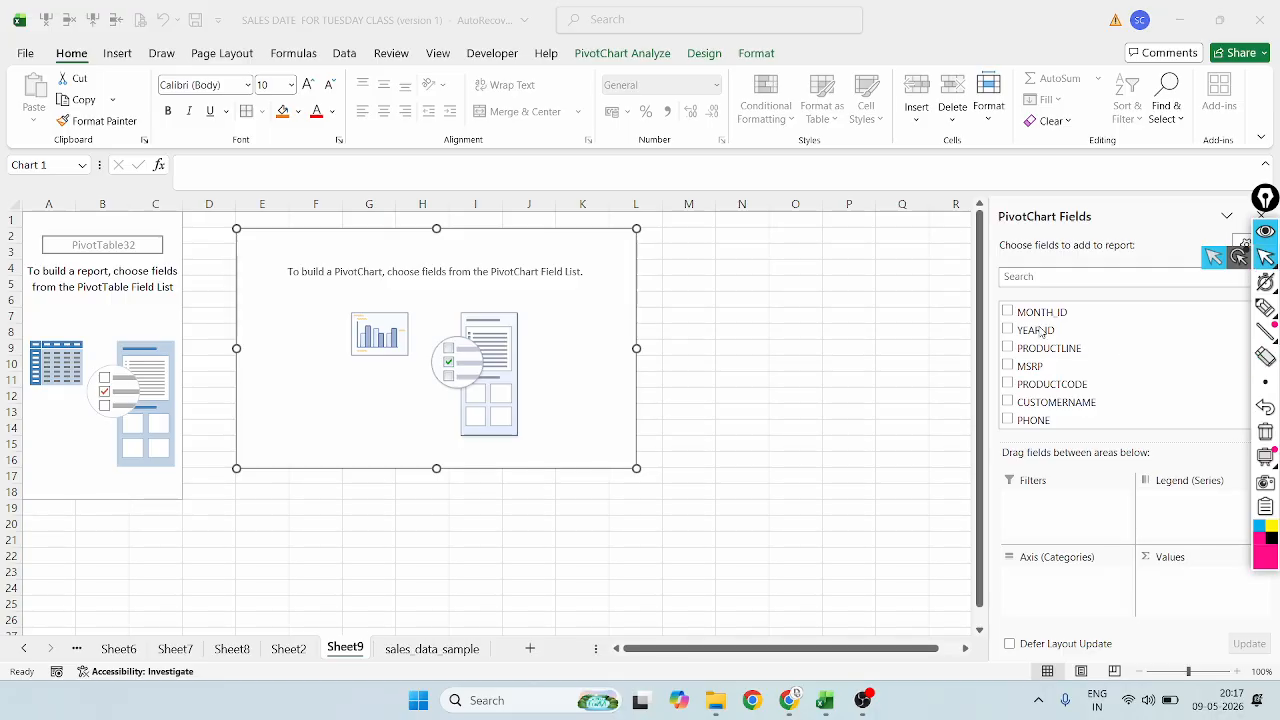
pyautogui.click(1041, 332)
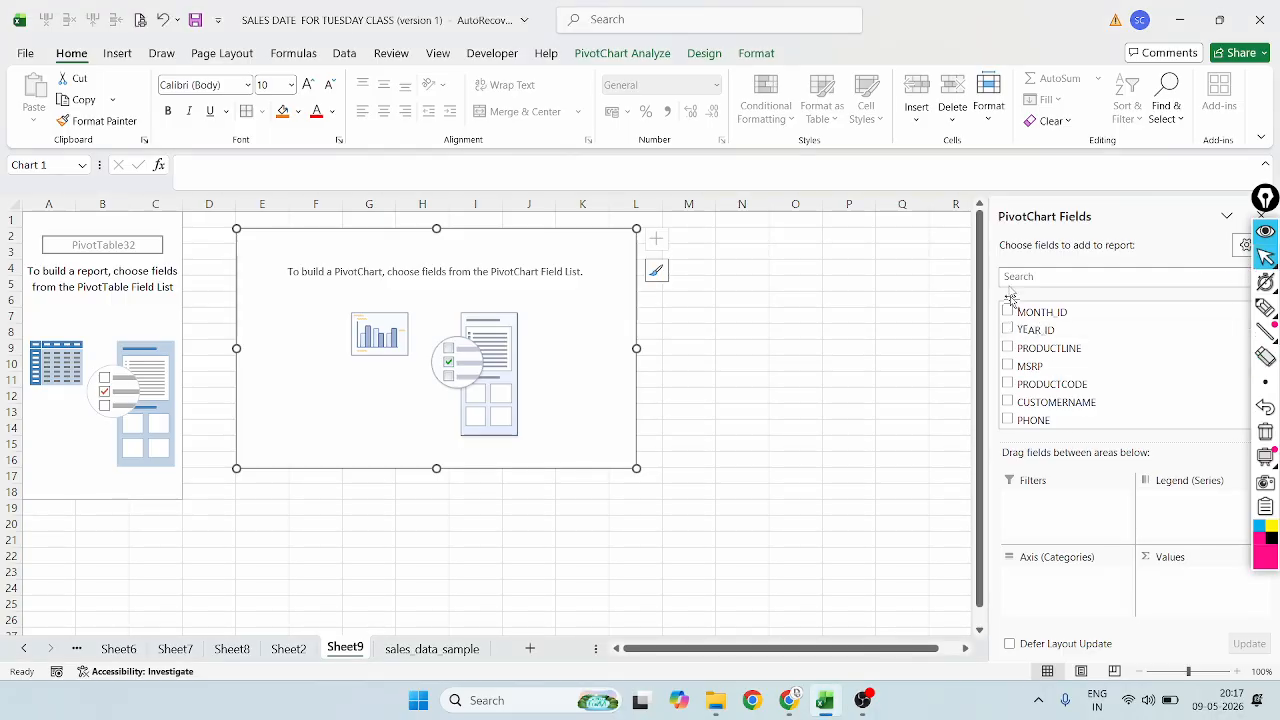
pyautogui.moveTo(1023, 326); pyautogui.dragTo(1048, 566)
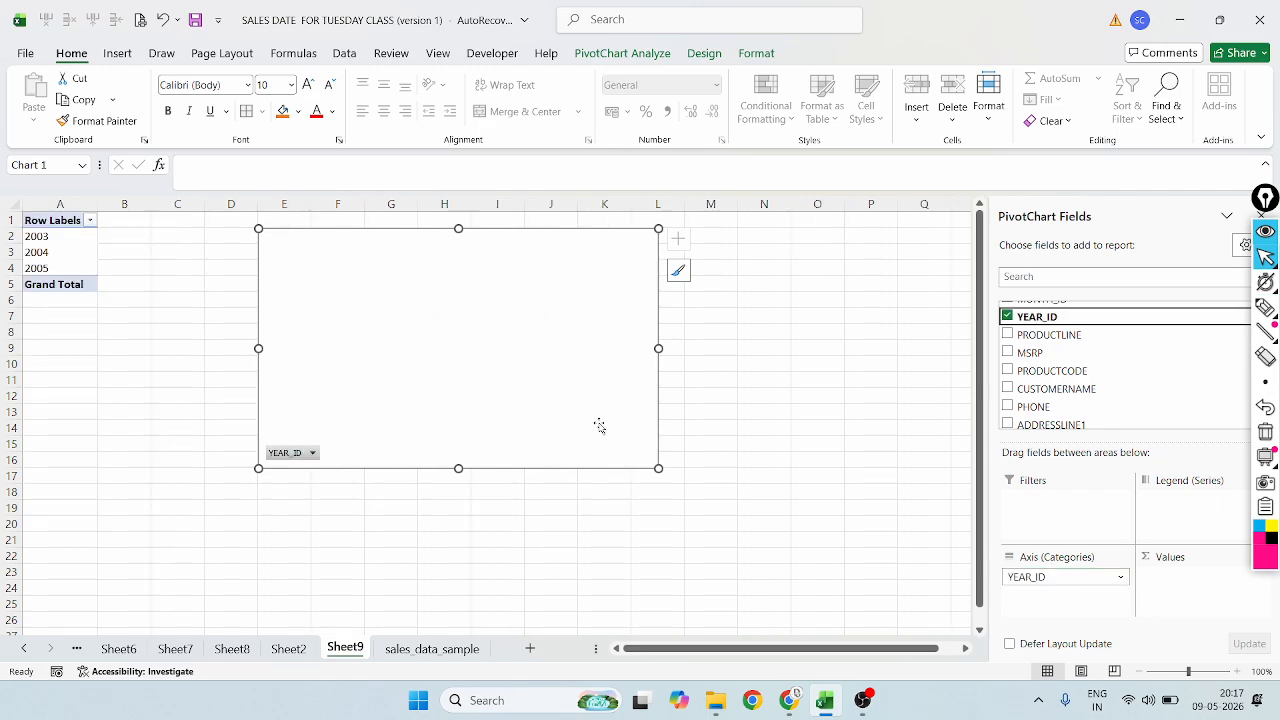
# Circle the YEAR_ID field button on the chart with the annotation pen, then undo the circle
pyautogui.moveTo(1264, 308)
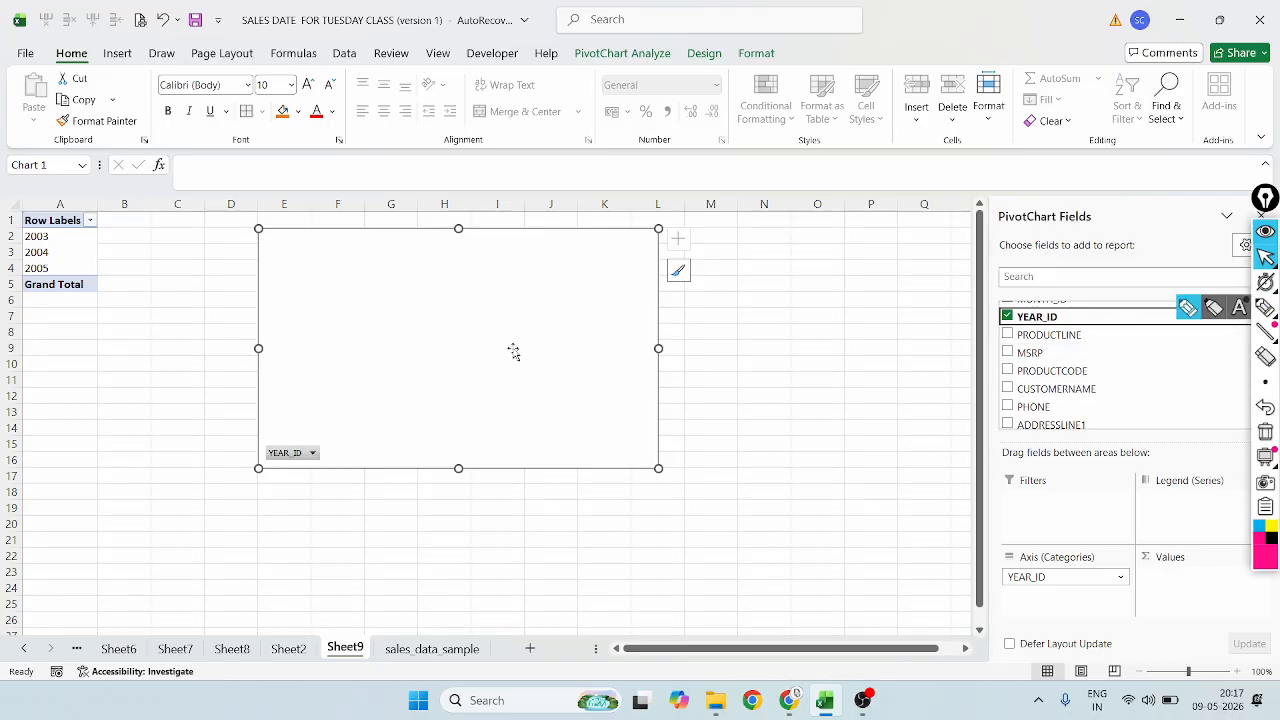
pyautogui.click(1213, 308)
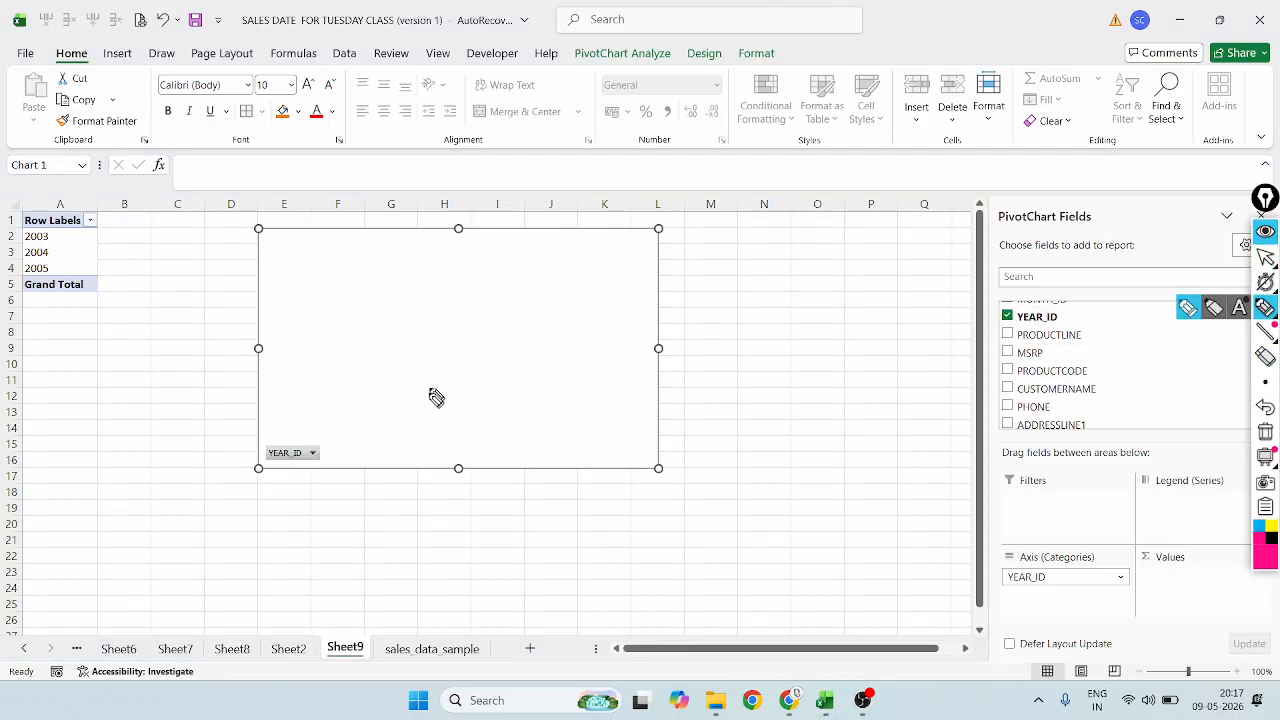
pyautogui.moveTo(316, 439)
pyautogui.mouseDown()
pyautogui.moveTo(266, 453)
pyautogui.moveTo(329, 480)
pyautogui.moveTo(318, 443)
pyautogui.mouseUp()
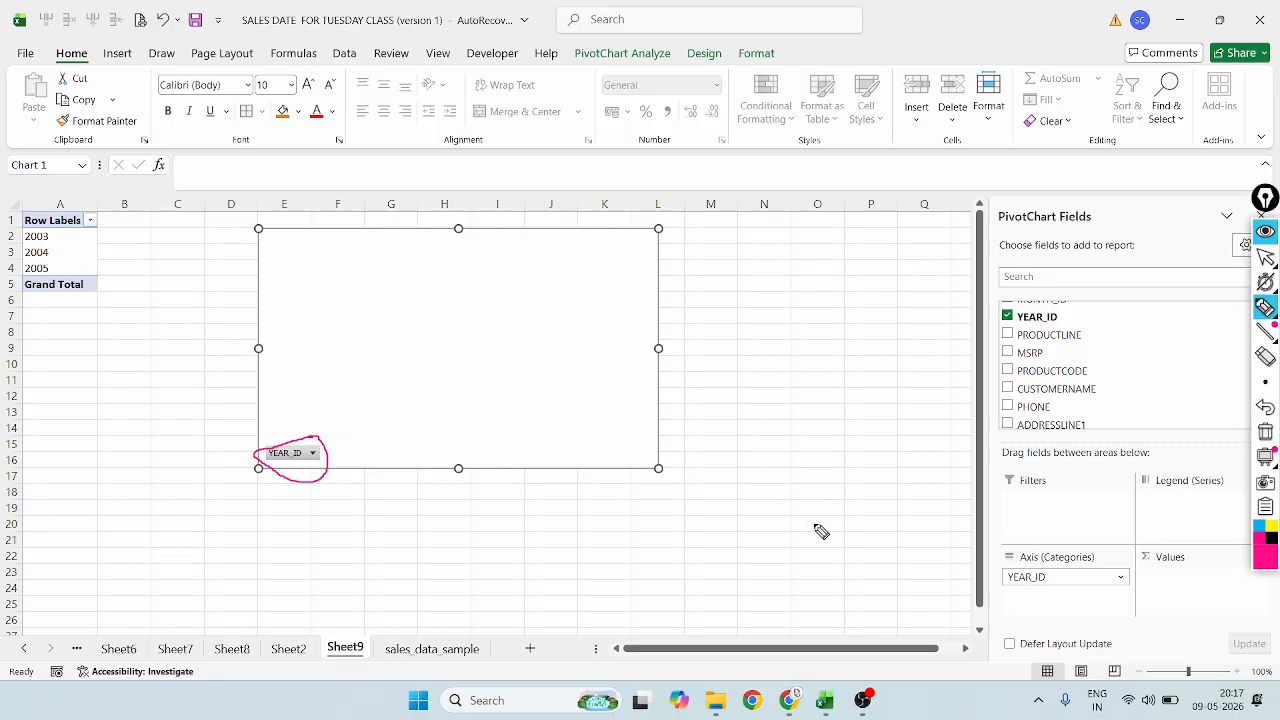
pyautogui.click(1265, 307)
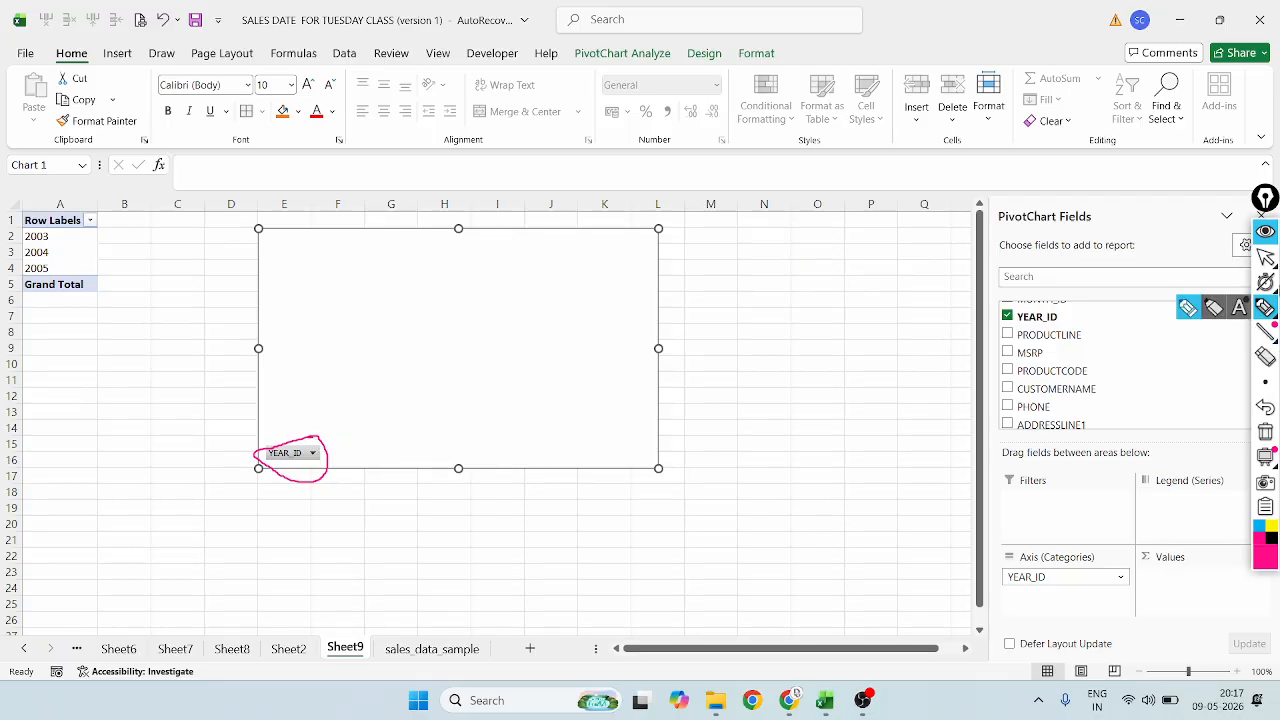
pyautogui.click(1265, 408)
# Return to cursor mode and enlarge the PivotChart from its lower corner to about column P and row 25
pyautogui.click(1264, 257)
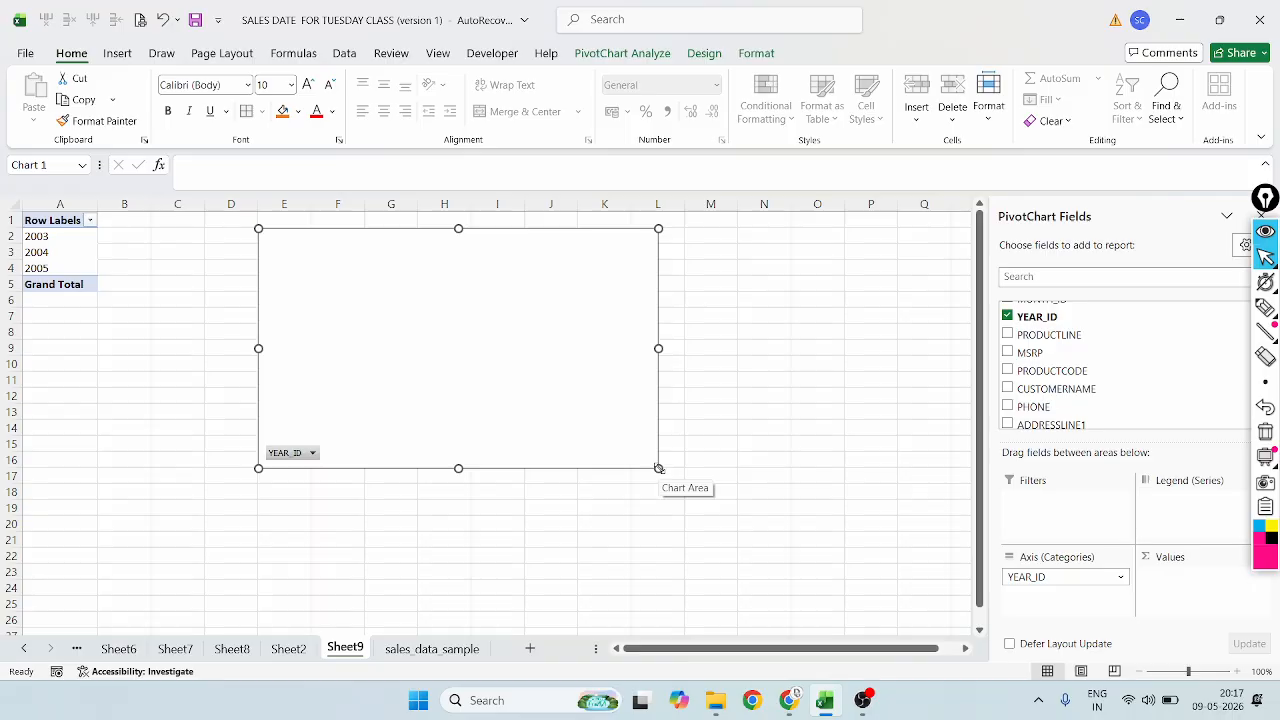
pyautogui.moveTo(660, 470); pyautogui.dragTo(883, 616)
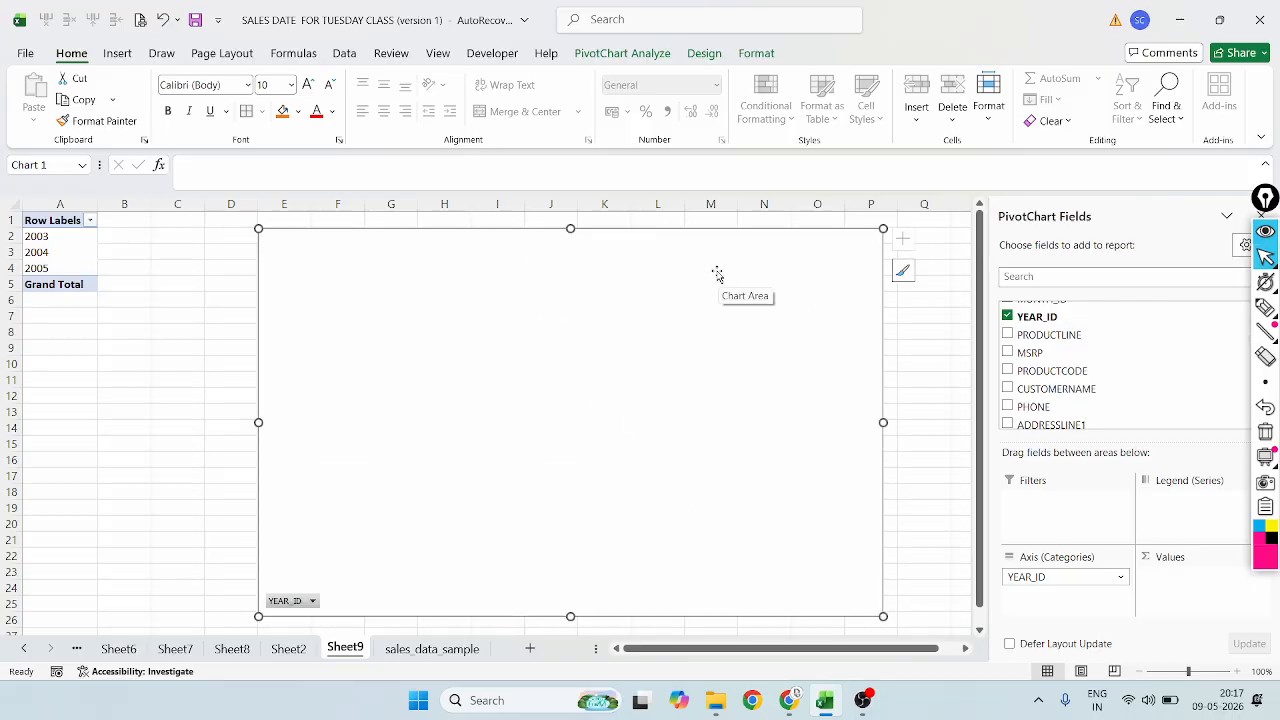
# Circle the PivotTable's row labels with the annotation pen, then undo the circle
pyautogui.click(1265, 308)
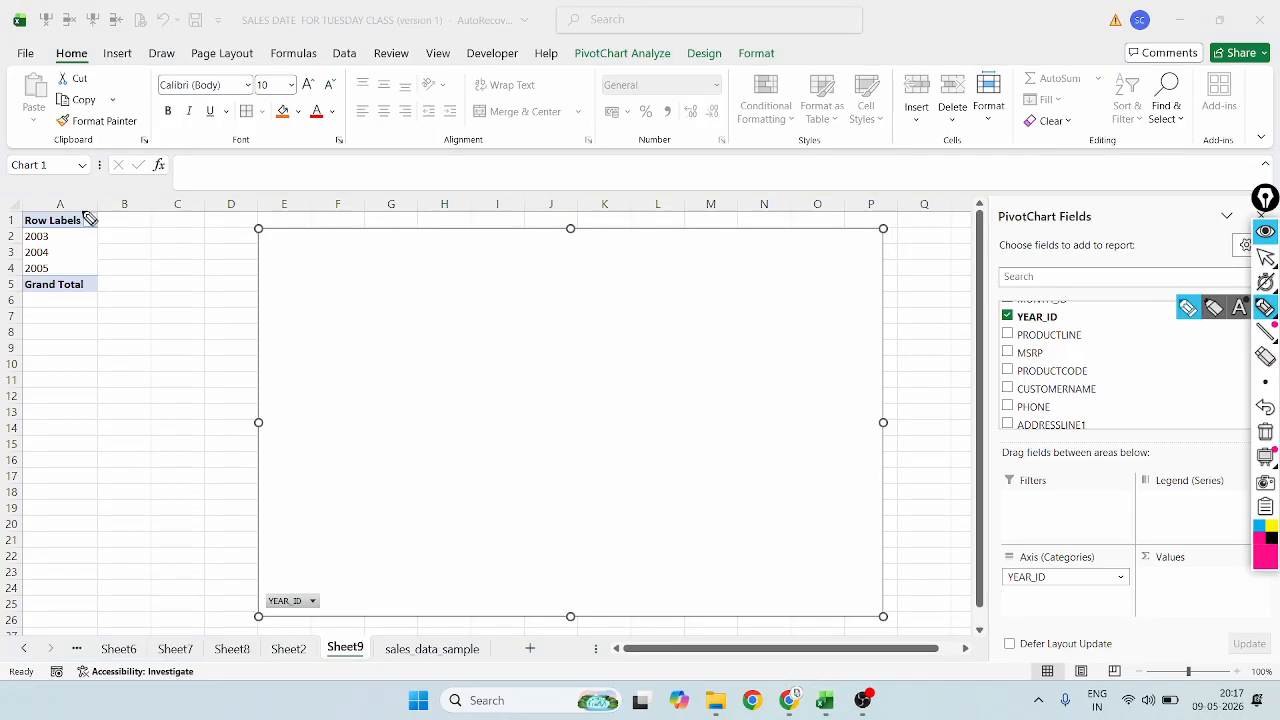
pyautogui.moveTo(114, 222)
pyautogui.mouseDown()
pyautogui.moveTo(76, 198)
pyautogui.moveTo(12, 228)
pyautogui.moveTo(28, 320)
pyautogui.moveTo(136, 280)
pyautogui.moveTo(110, 188)
pyautogui.mouseUp()
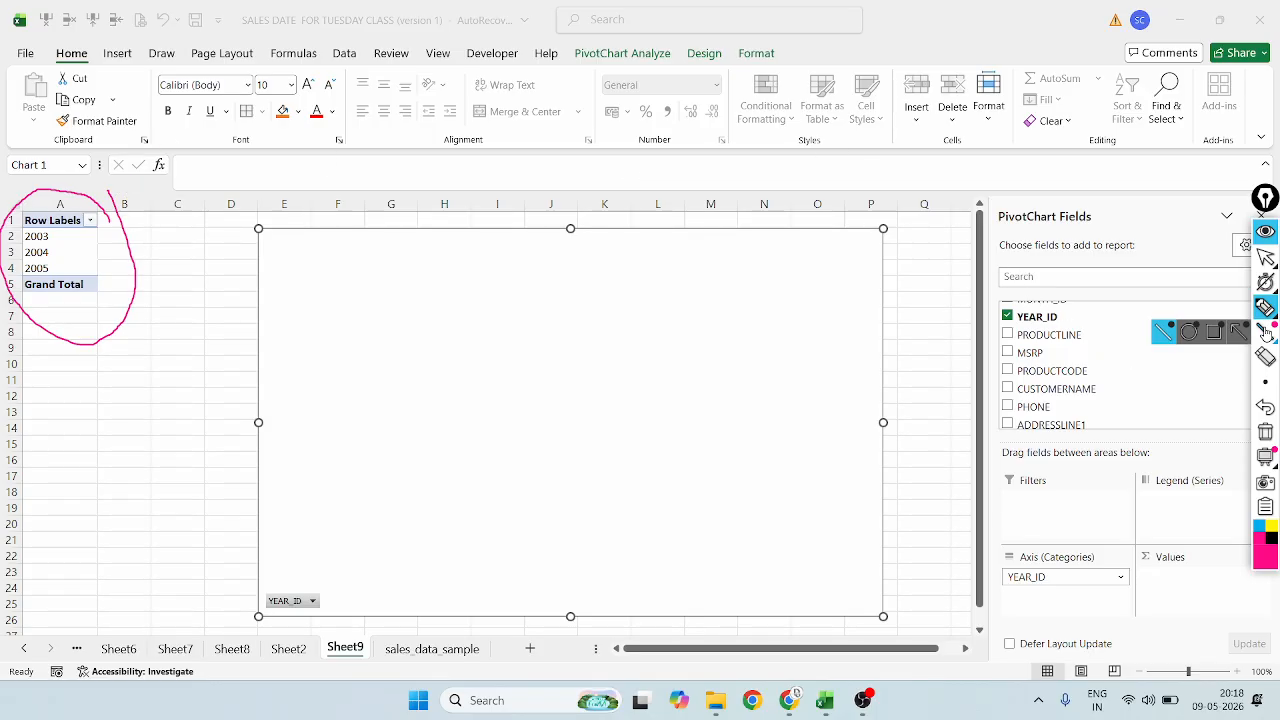
pyautogui.click(1265, 407)
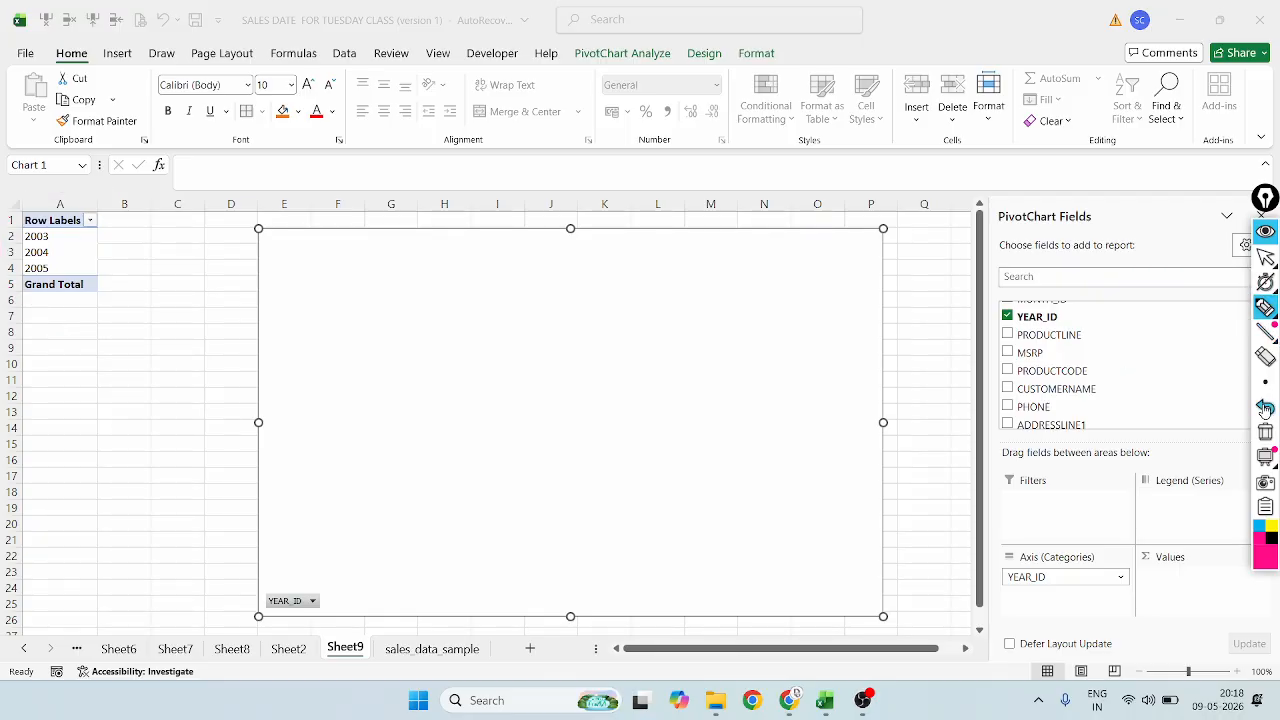
# Find the SALES field, move the annotation toolbar clear of the PivotChart Fields pane and circle the Values area with the pen
pyautogui.scroll(-4, 1050, 370)
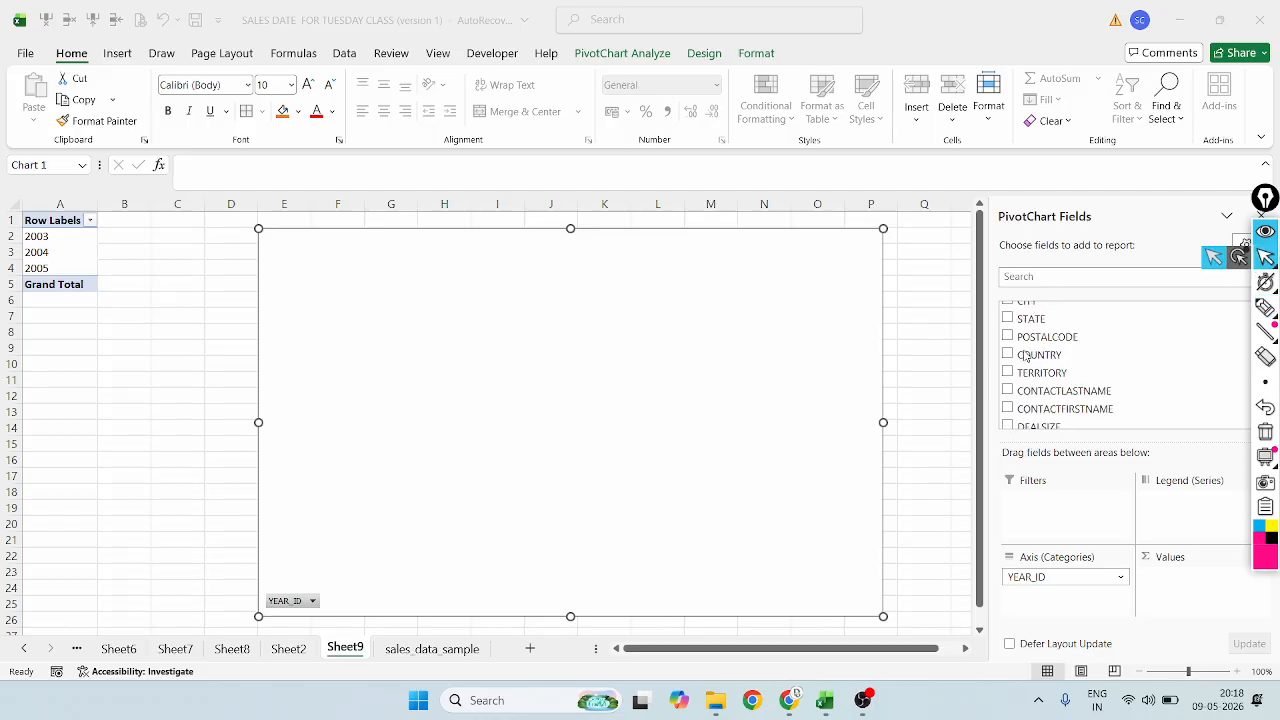
pyautogui.scroll(6, 1050, 376)
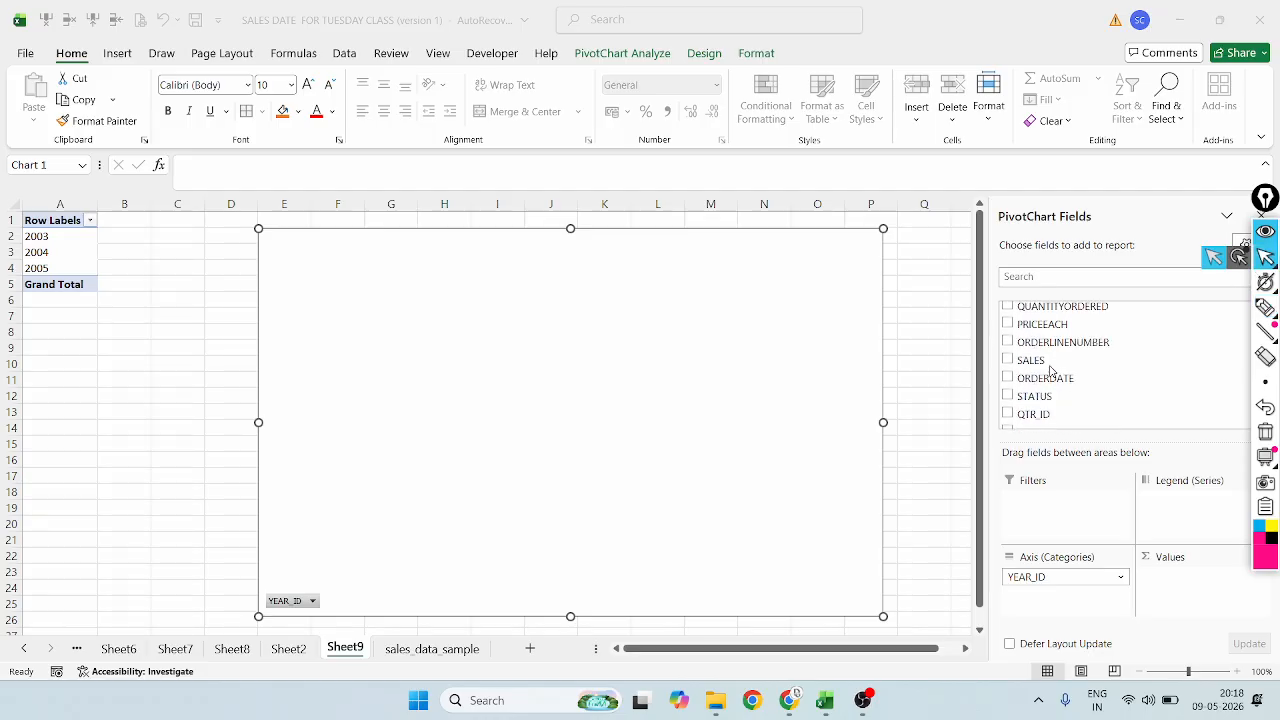
pyautogui.click(1038, 391)
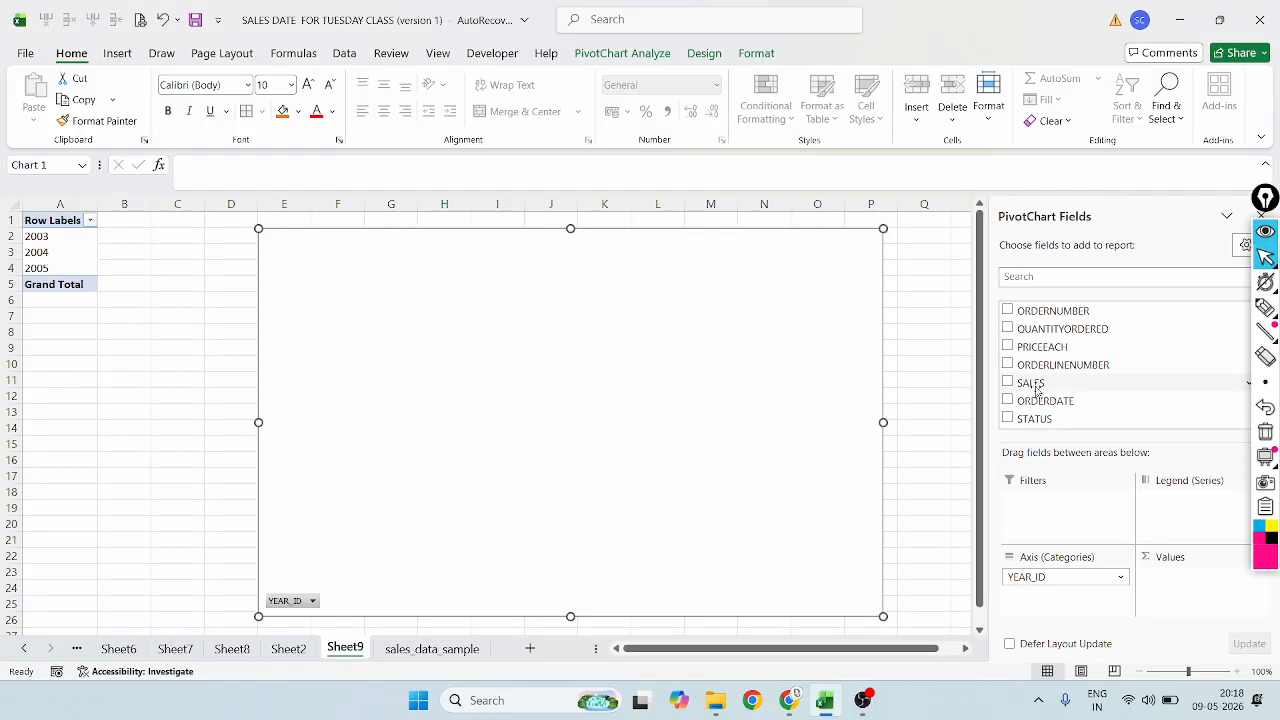
pyautogui.click(1265, 307)
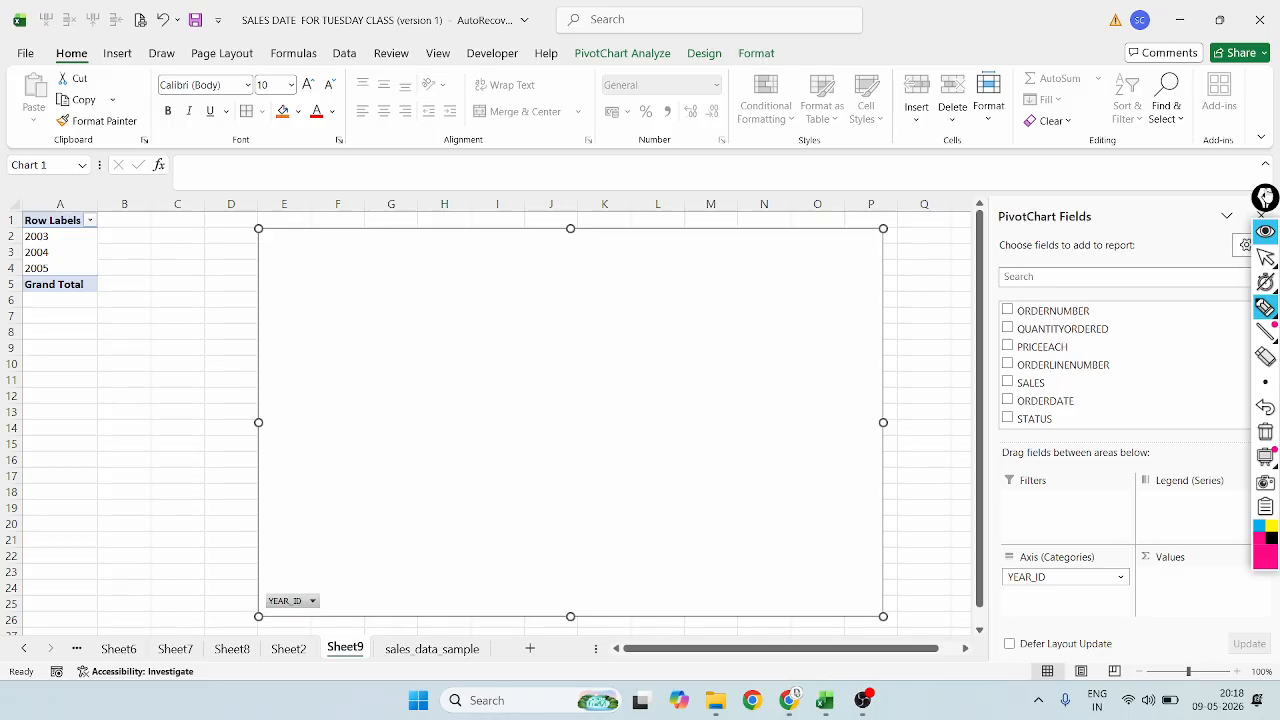
pyautogui.moveTo(1263, 199)
pyautogui.mouseDown()
pyautogui.moveTo(1057, 237)
pyautogui.moveTo(950, 217)
pyautogui.mouseUp()
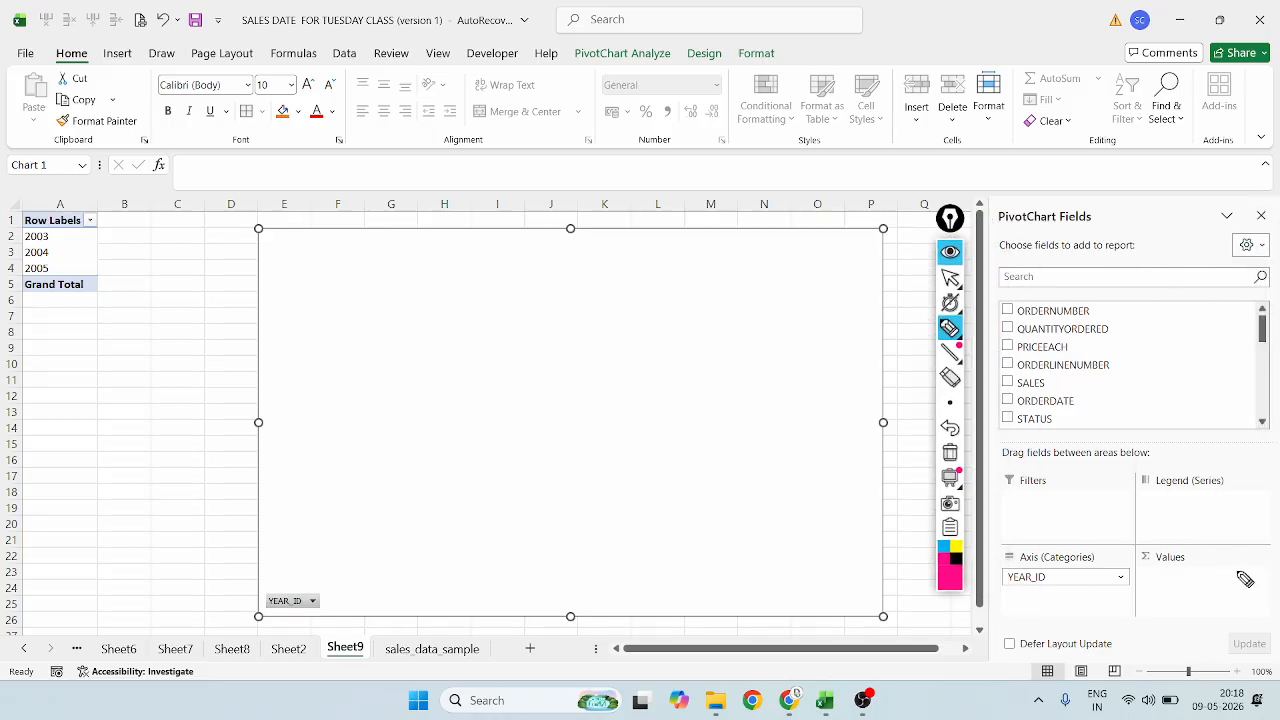
pyautogui.moveTo(1243, 577)
pyautogui.mouseDown()
pyautogui.moveTo(1150, 542)
pyautogui.moveTo(1190, 604)
pyautogui.moveTo(1240, 580)
pyautogui.mouseUp()
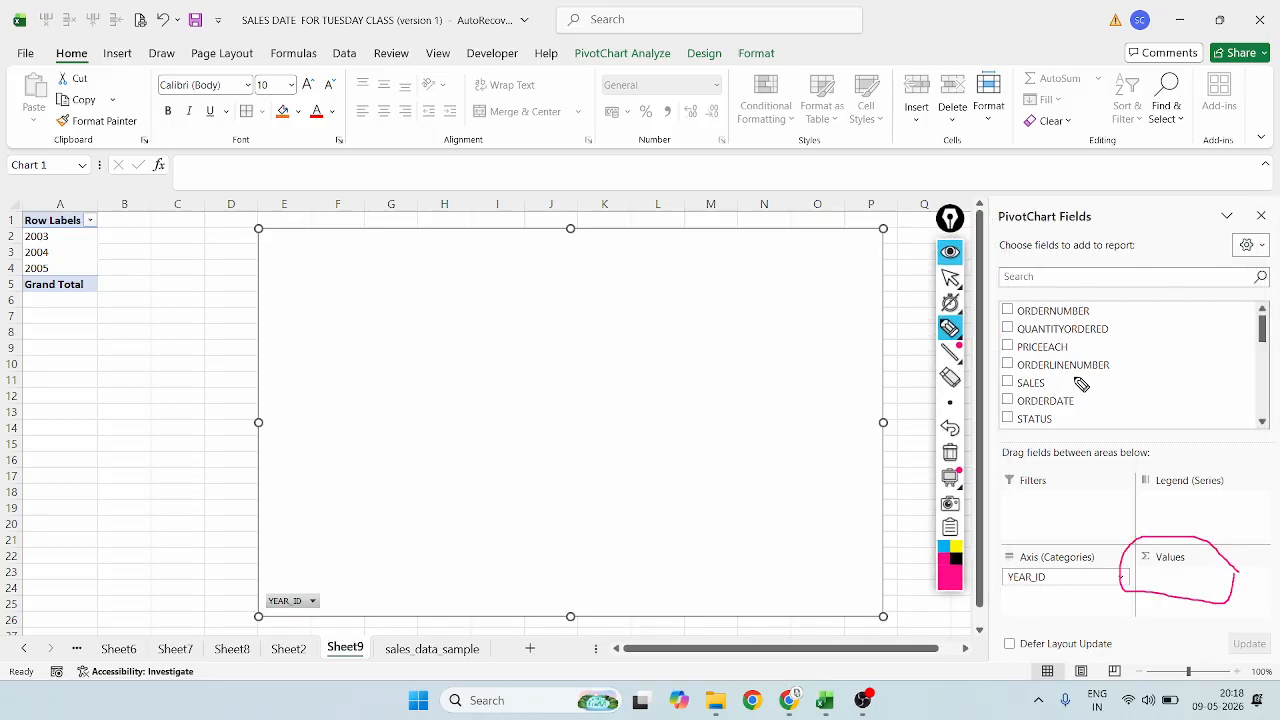
# Return to cursor mode and add the SALES field to the Values area of the PivotChart
pyautogui.click(950, 277)
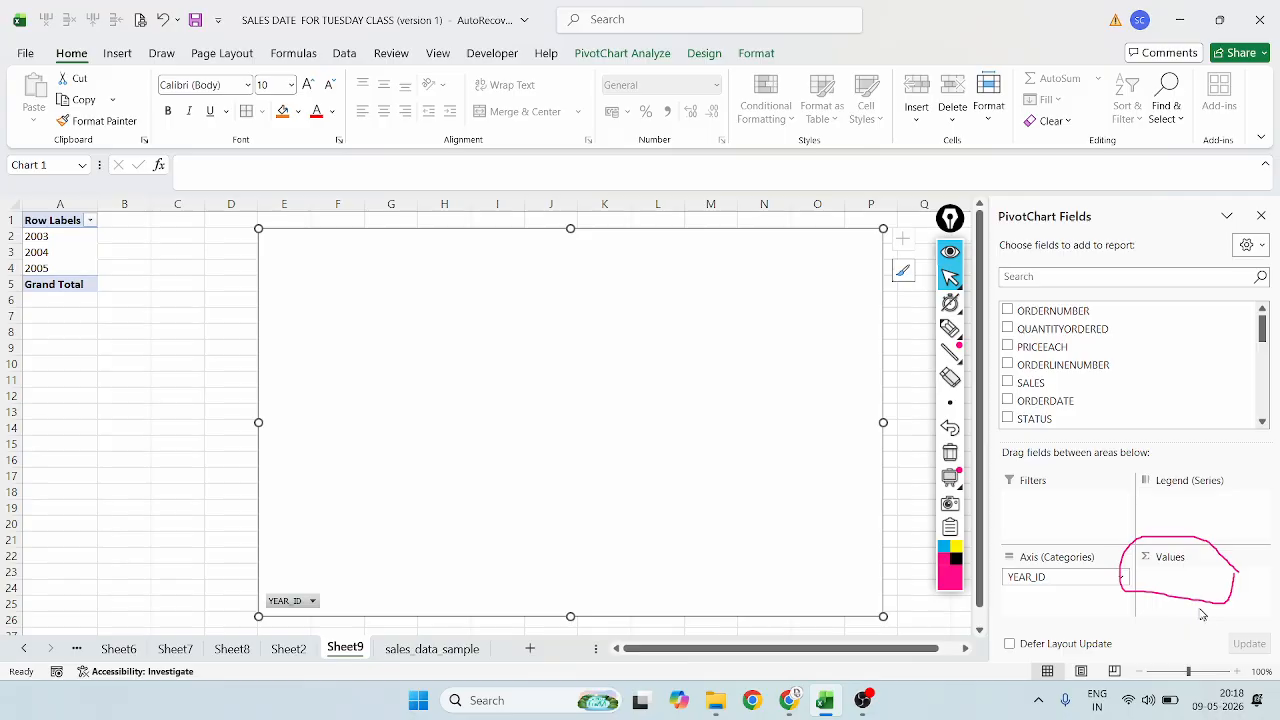
pyautogui.moveTo(1031, 381); pyautogui.dragTo(1183, 598)
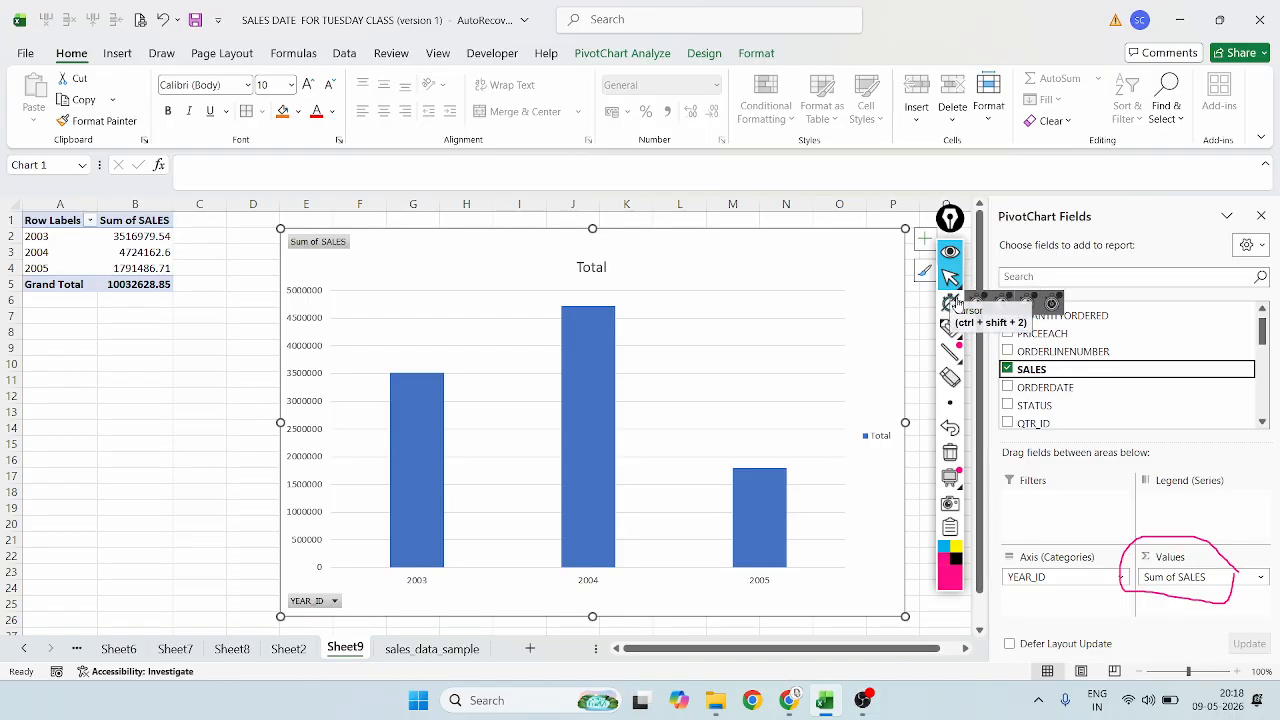
# Erase the pen circle around the Values area and move the annotation toolbar clear of the chart, onto the PivotChart Fields pane
pyautogui.click(950, 377)
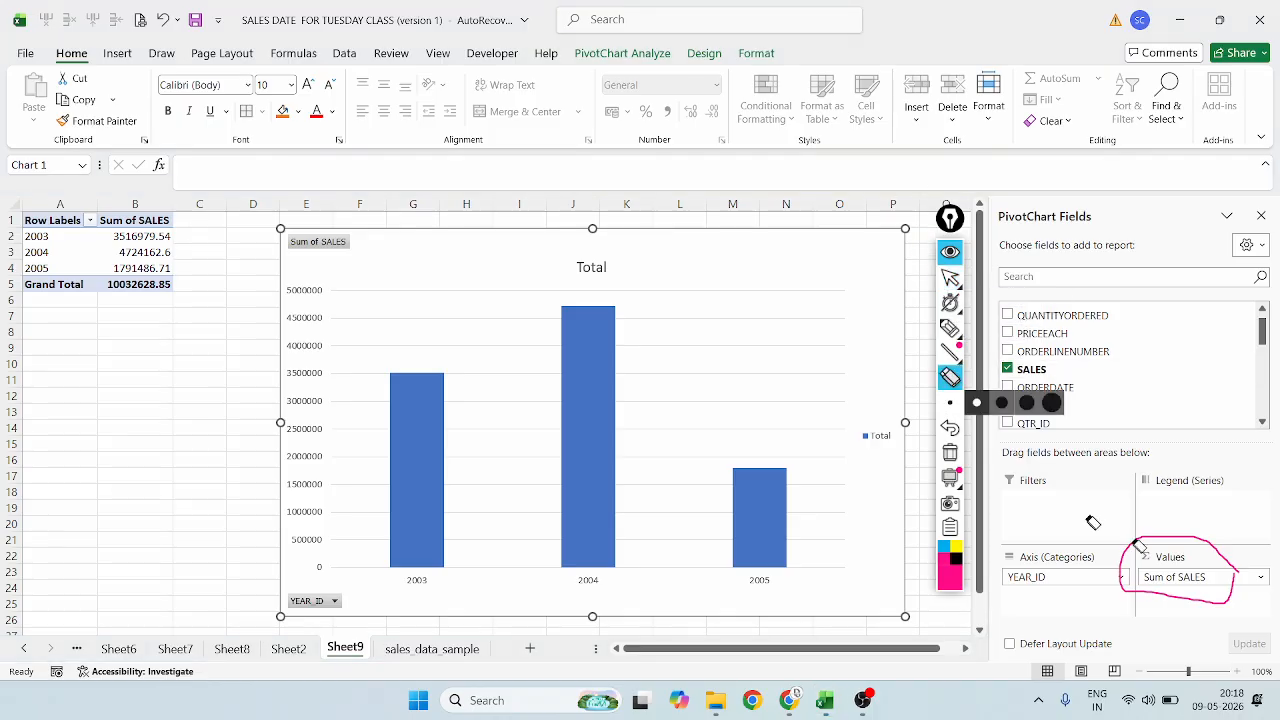
pyautogui.click(1198, 600)
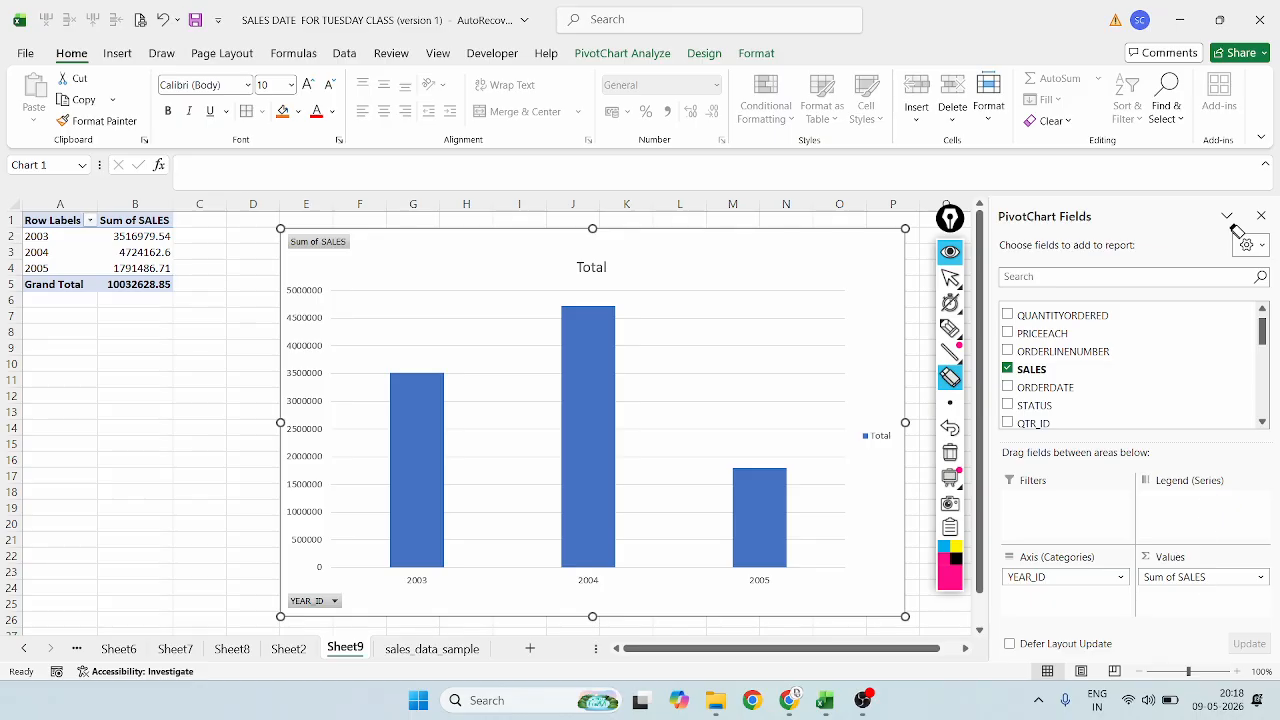
pyautogui.moveTo(951, 222)
pyautogui.mouseDown()
pyautogui.moveTo(1275, 378)
pyautogui.moveTo(1218, 173)
pyautogui.mouseUp()
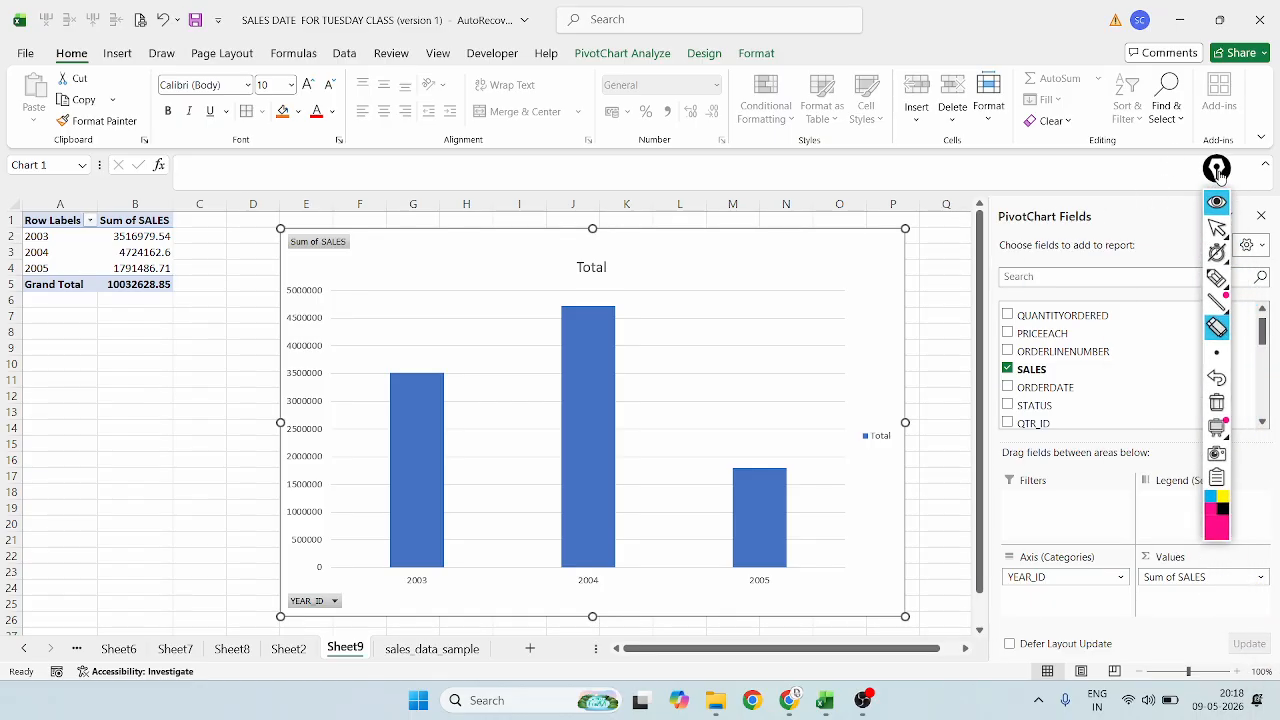
# Underline the 2003, 2004 and 2005 axis labels with the pen, undo the underlines and return to cursor mode
pyautogui.click(1218, 280)
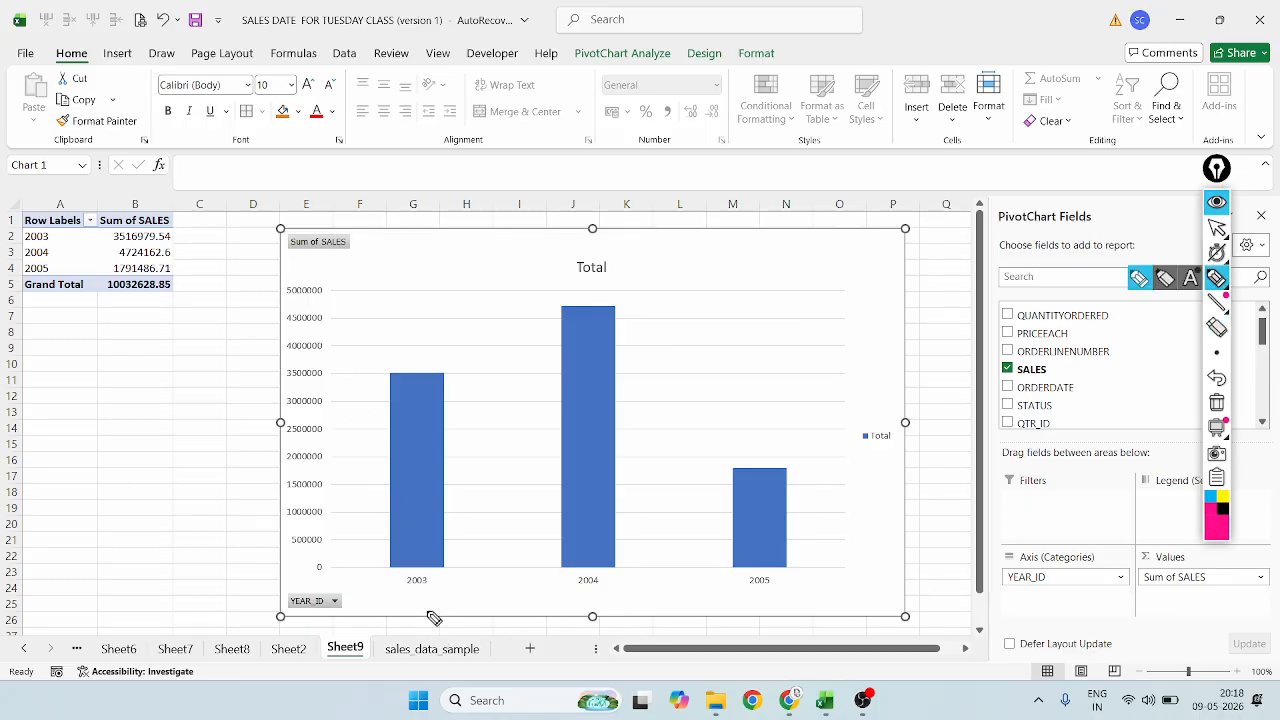
pyautogui.moveTo(421, 606); pyautogui.dragTo(440, 603)
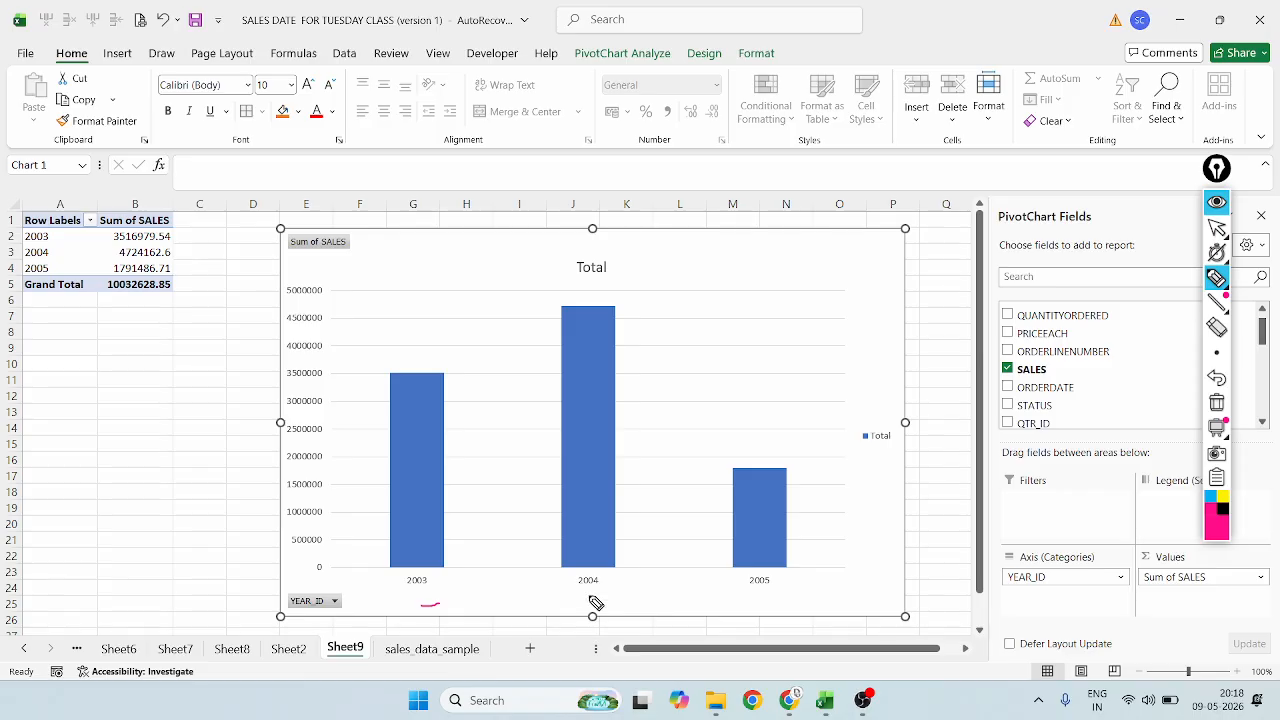
pyautogui.moveTo(588, 596); pyautogui.dragTo(613, 600)
pyautogui.moveTo(745, 596); pyautogui.dragTo(790, 609)
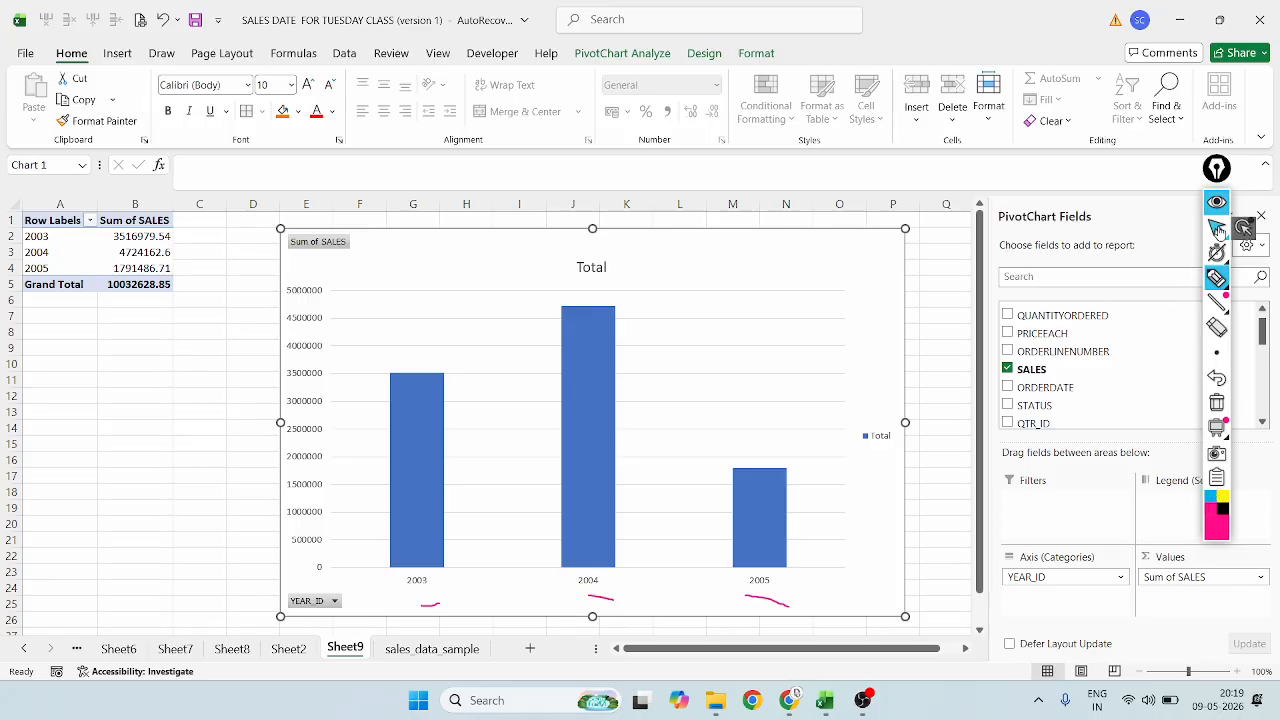
pyautogui.moveTo(1217, 252)
pyautogui.click(1217, 378)
pyautogui.click(1217, 378)
pyautogui.click(1217, 378)
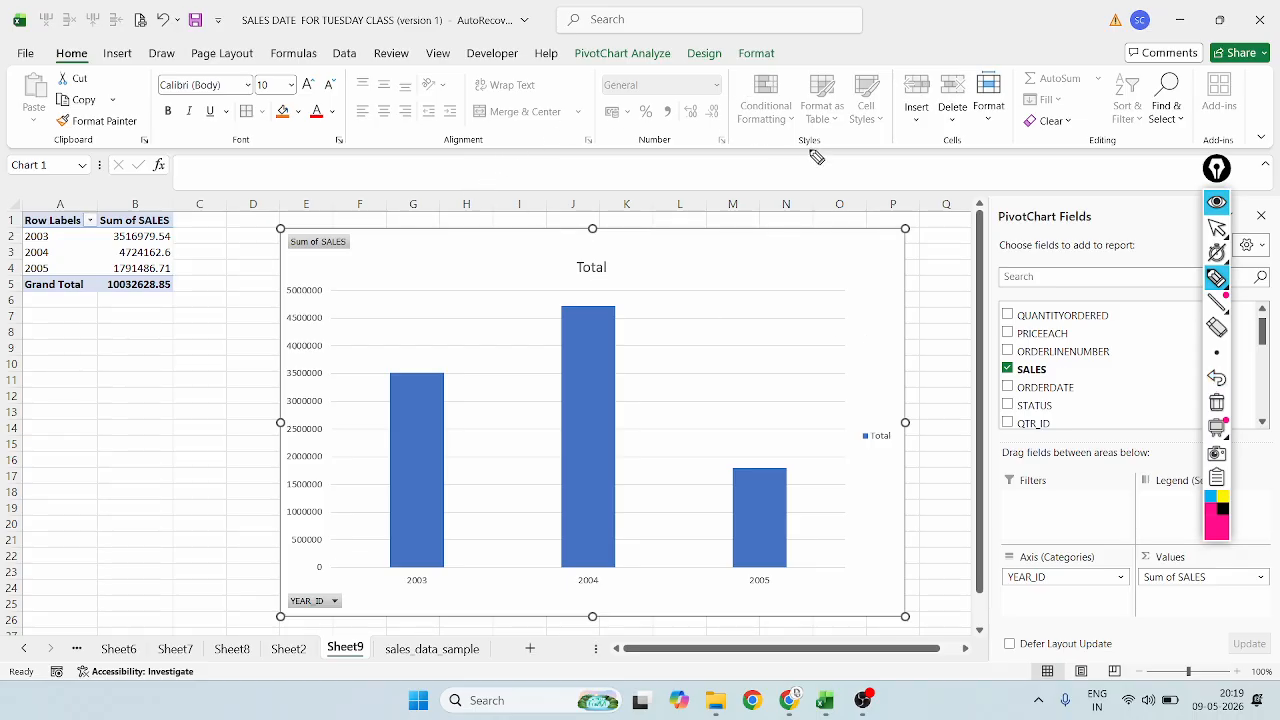
pyautogui.click(1217, 228)
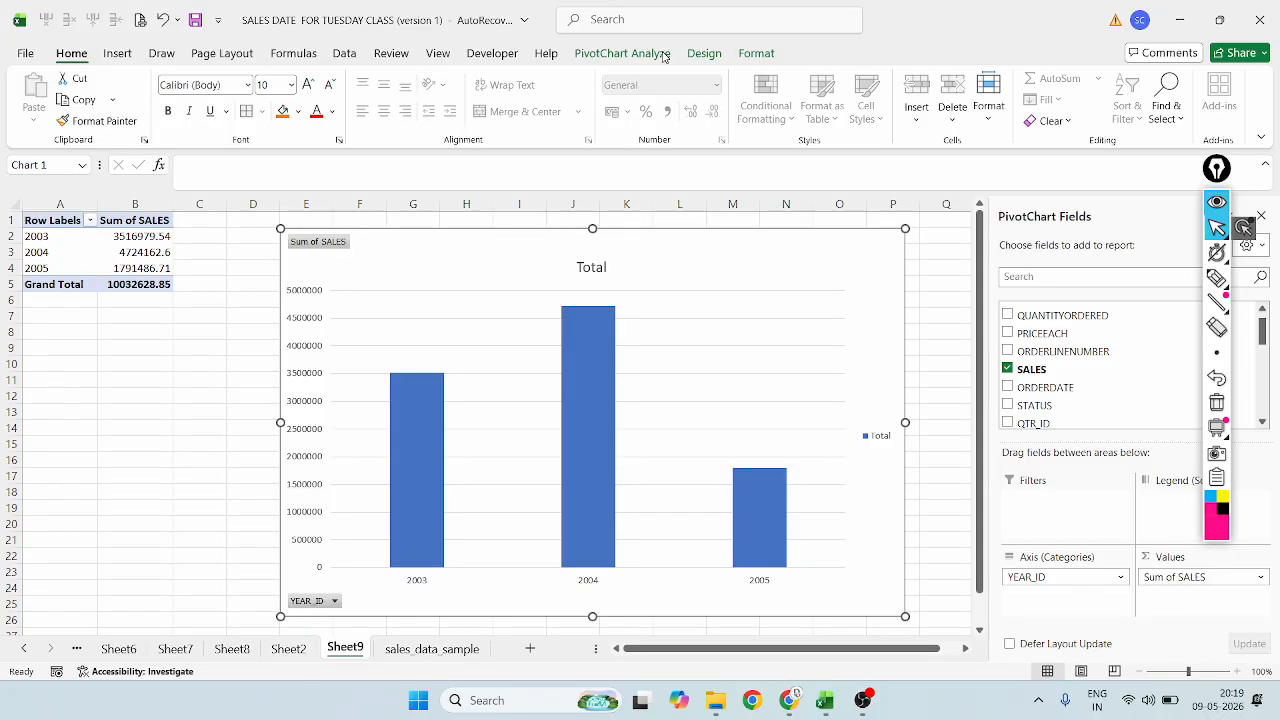
# Underline and circle the PivotChart Analyze, Design and Format headings with the pen, then undo the marks
pyautogui.click(1218, 276)
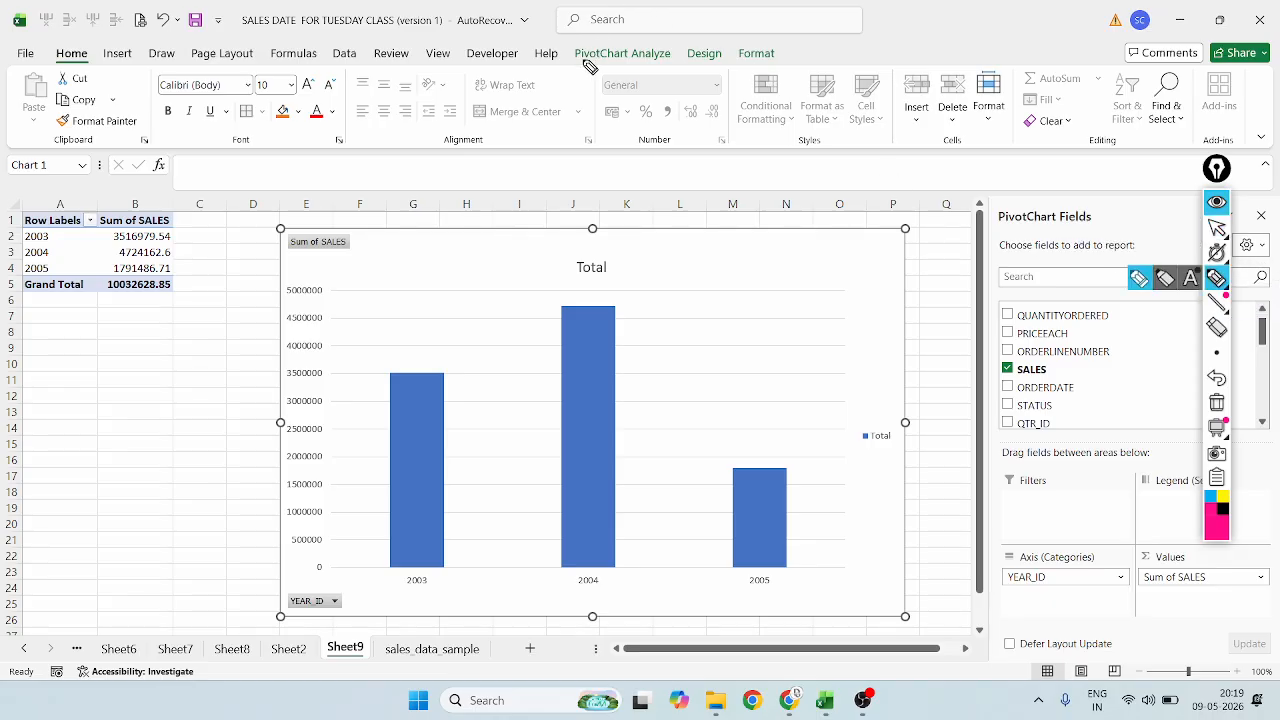
pyautogui.moveTo(580, 60); pyautogui.dragTo(801, 77)
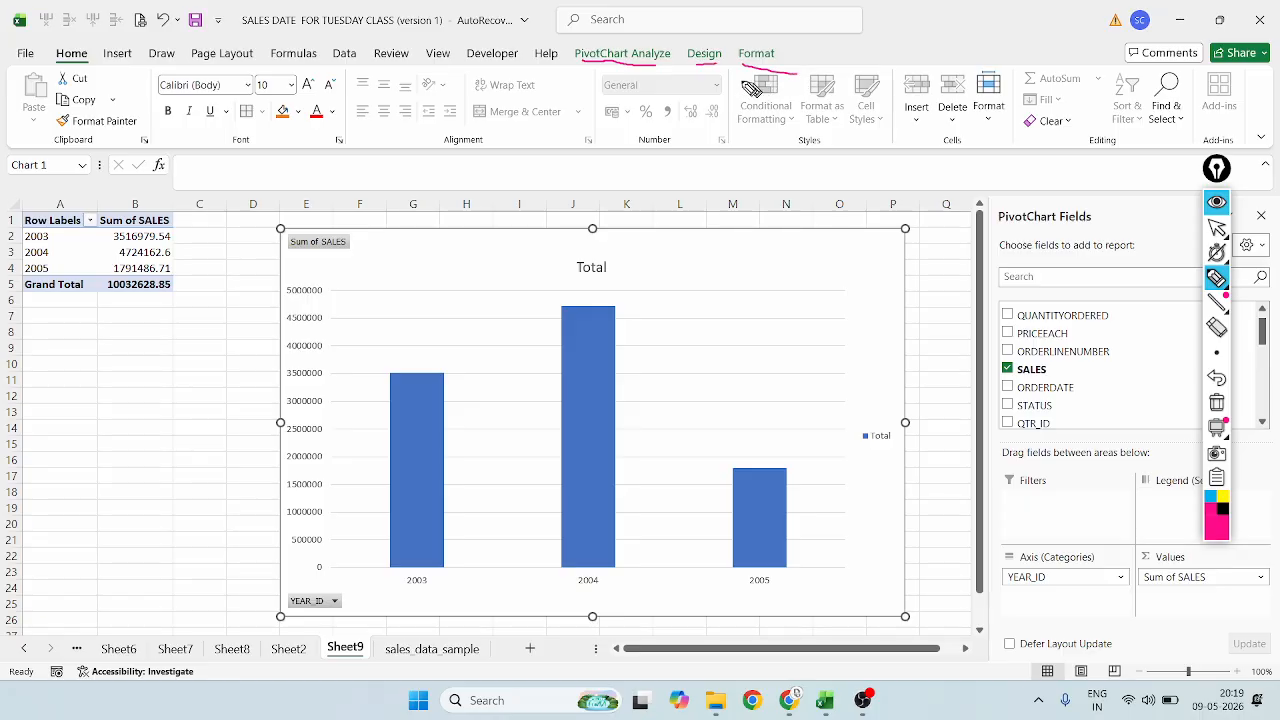
pyautogui.moveTo(800, 37)
pyautogui.mouseDown()
pyautogui.moveTo(556, 42)
pyautogui.moveTo(595, 92)
pyautogui.moveTo(798, 84)
pyautogui.moveTo(802, 40)
pyautogui.mouseUp()
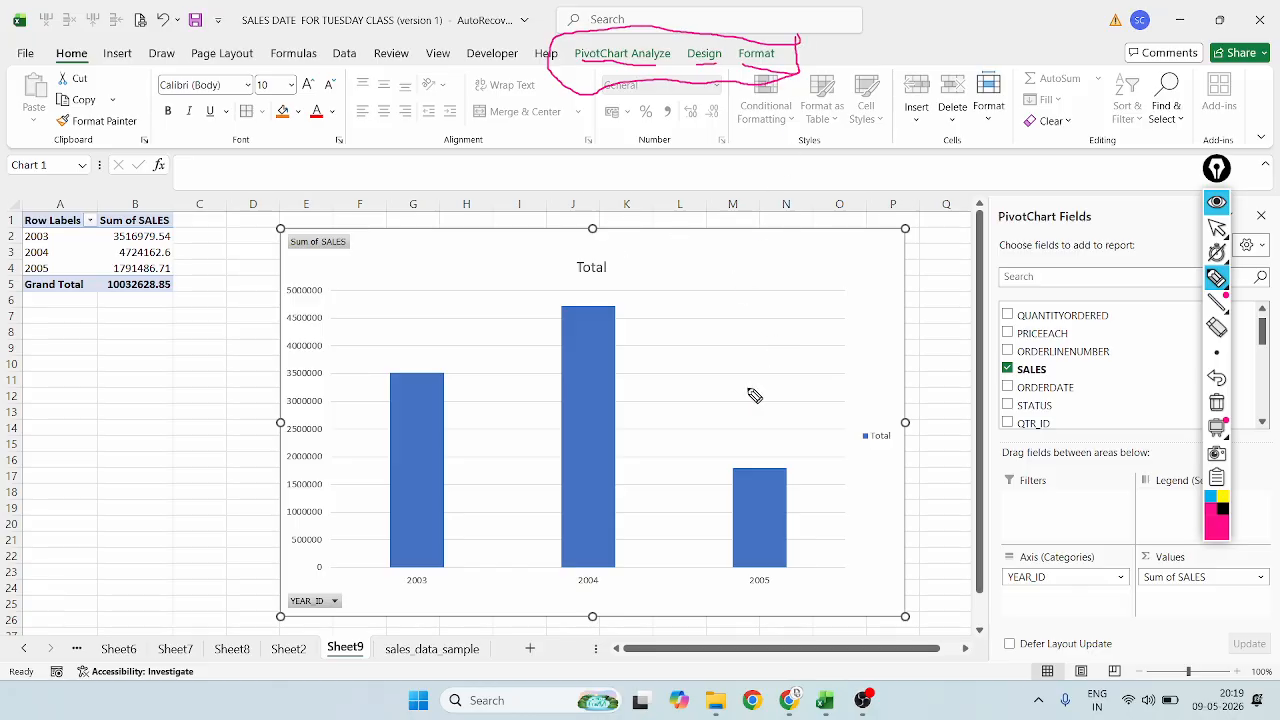
pyautogui.click(1219, 381)
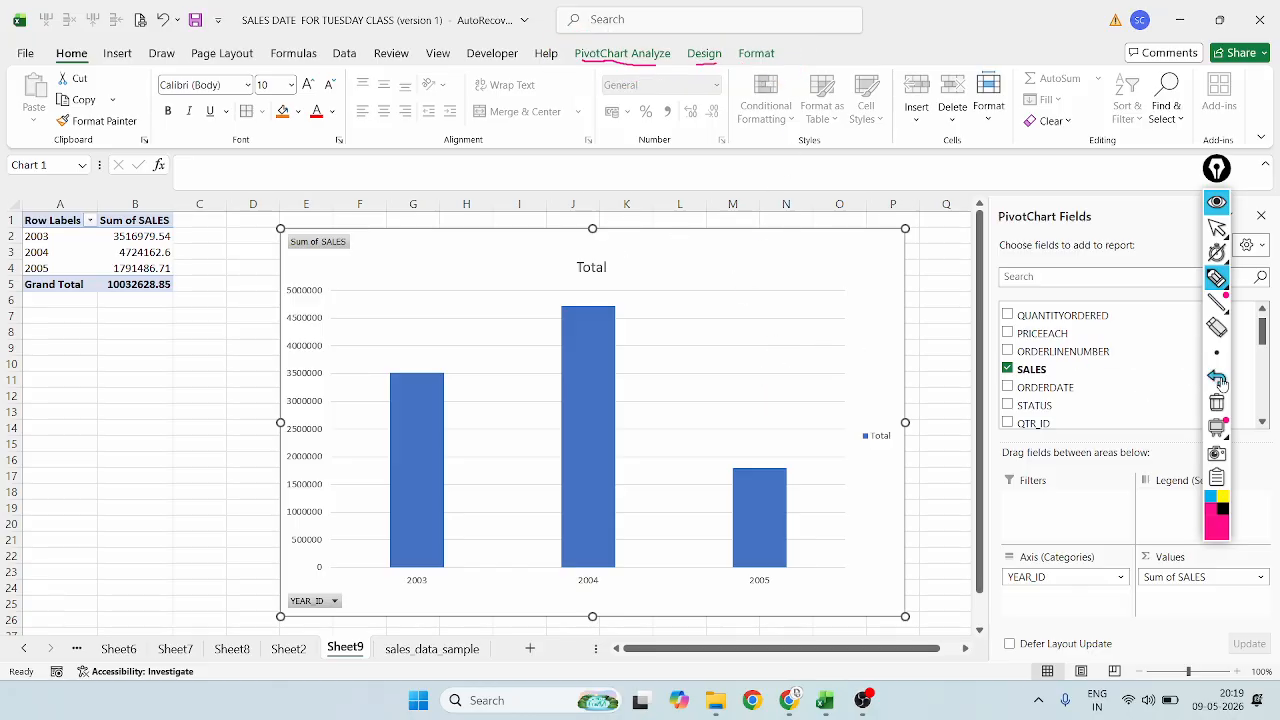
pyautogui.click(1219, 381)
# Return to cursor mode and look over the PivotChart Analyze commands and the chart's Design commands
pyautogui.click(1217, 230)
pyautogui.click(648, 52)
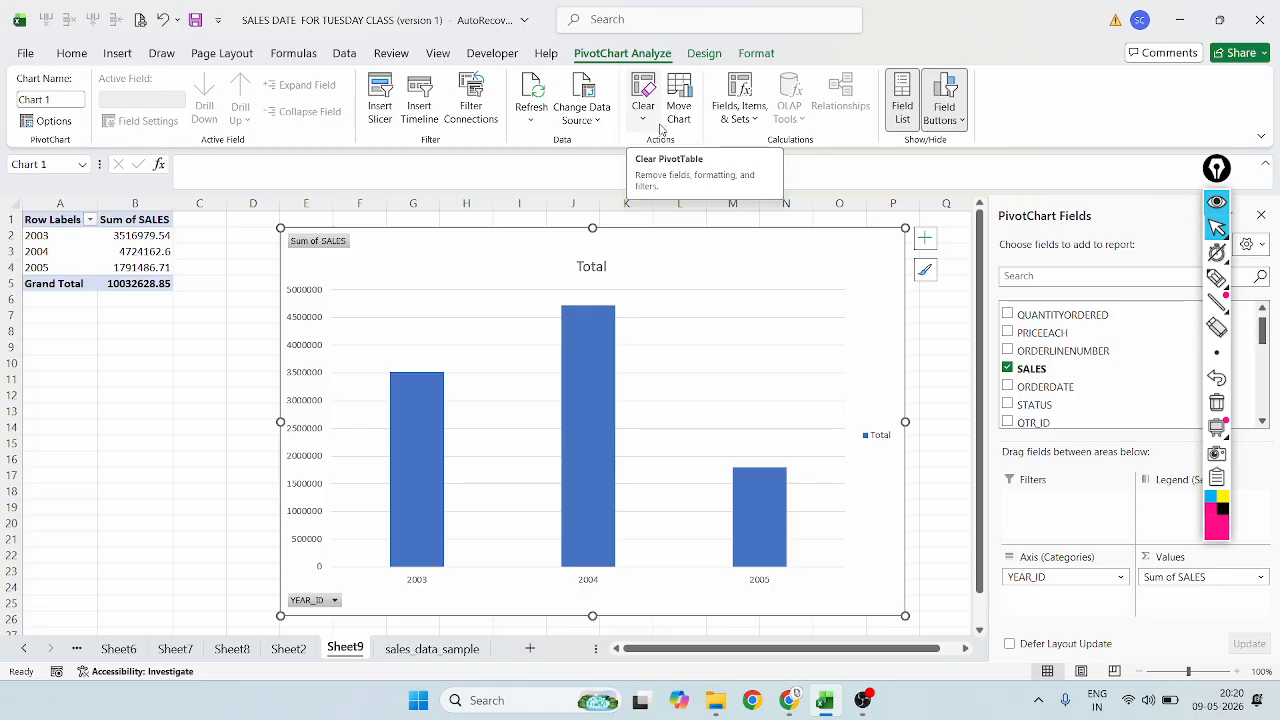
pyautogui.click(694, 60)
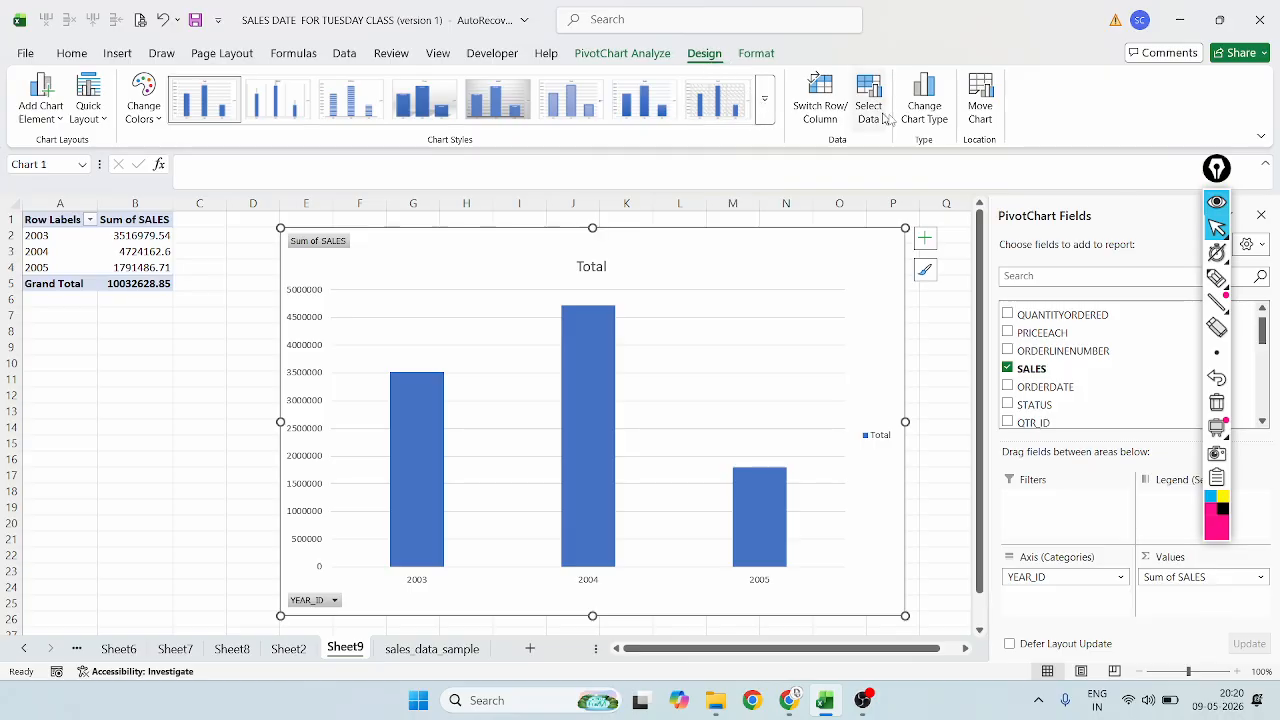
# Mark Design and its layout, color, data and chart type commands with the pen, undo the marks and return to cursor mode
pyautogui.click(1216, 278)
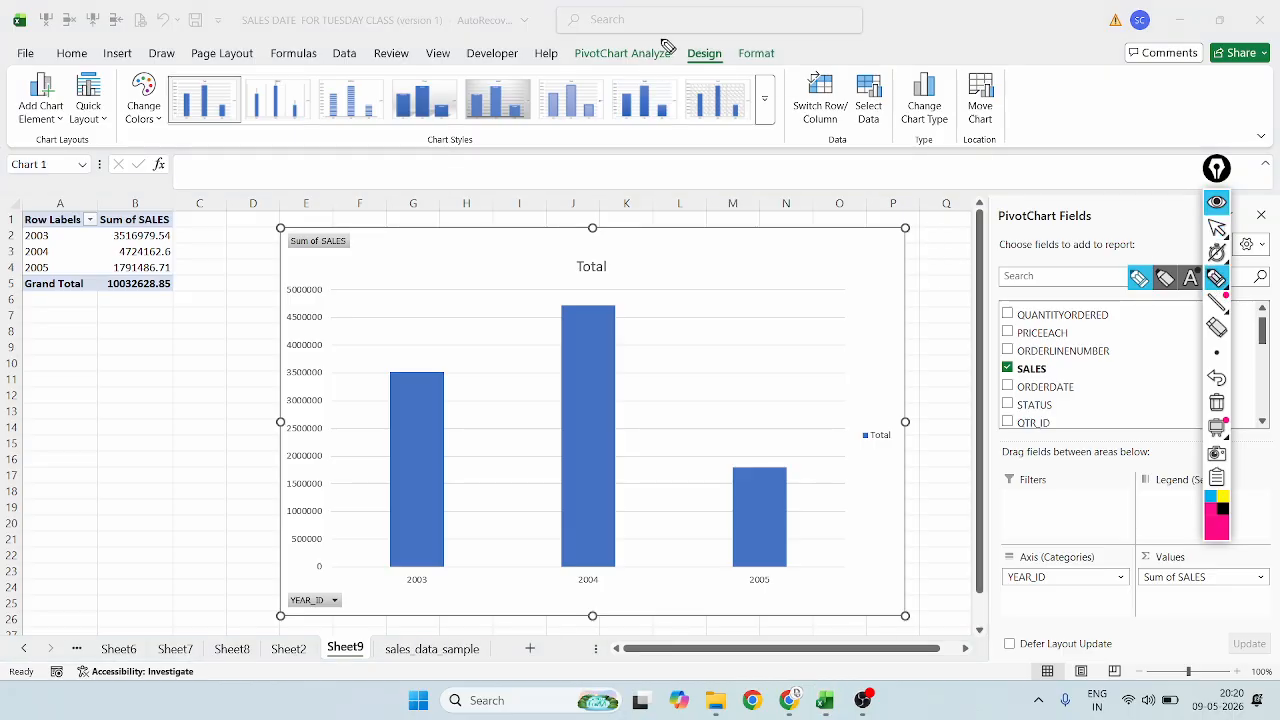
pyautogui.moveTo(714, 50)
pyautogui.mouseDown()
pyautogui.moveTo(706, 57)
pyautogui.moveTo(749, 62)
pyautogui.mouseUp()
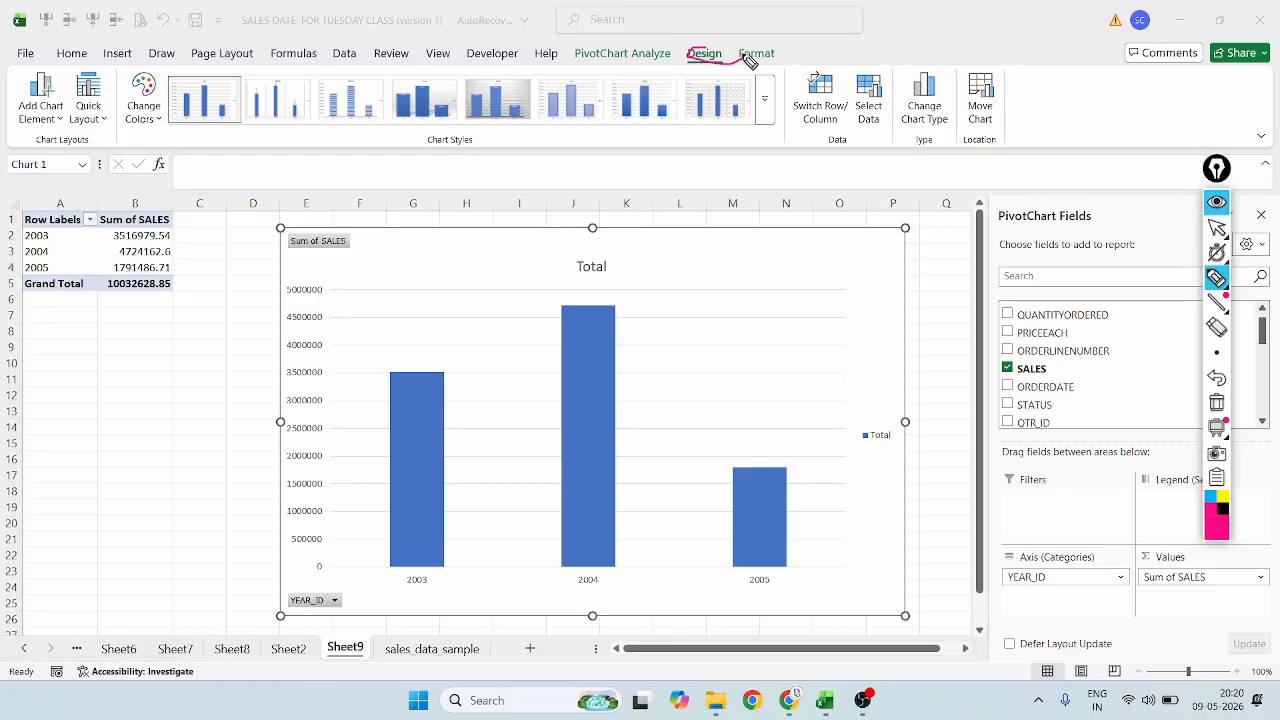
pyautogui.moveTo(148, 64)
pyautogui.mouseDown()
pyautogui.moveTo(167, 137)
pyautogui.moveTo(140, 72)
pyautogui.moveTo(76, 72)
pyautogui.moveTo(15, 105)
pyautogui.moveTo(75, 130)
pyautogui.moveTo(62, 52)
pyautogui.mouseUp()
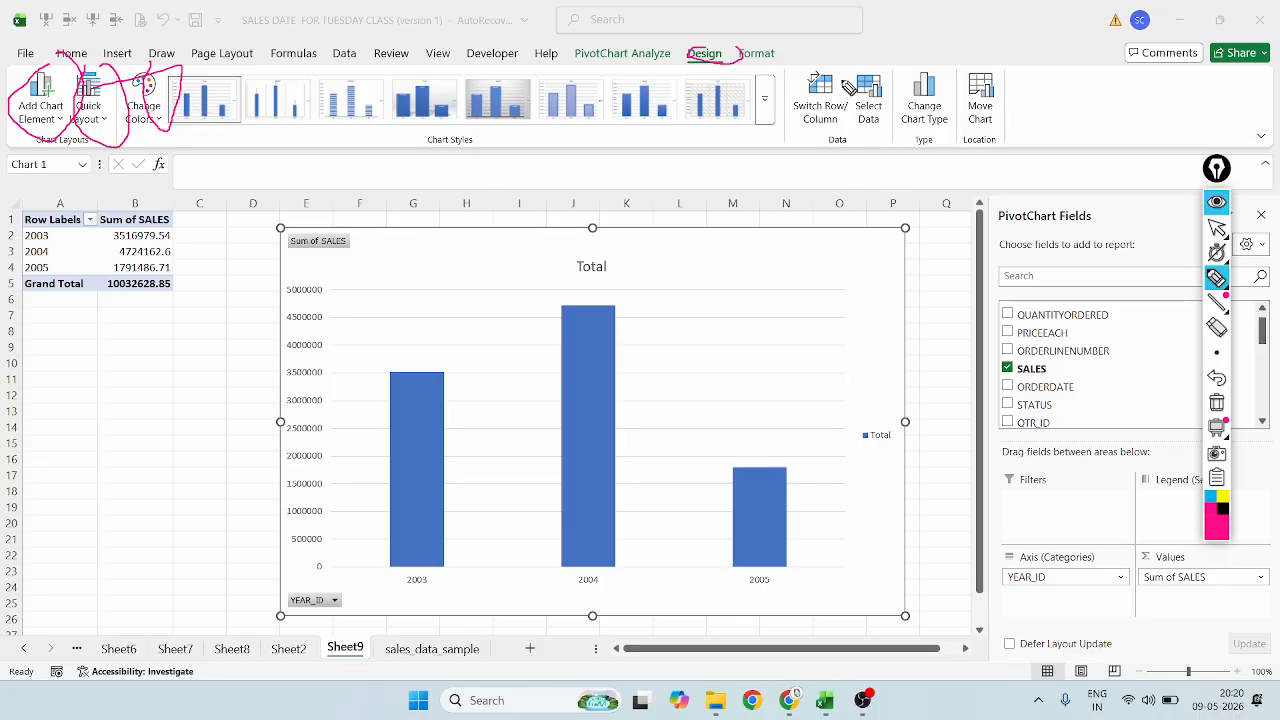
pyautogui.moveTo(806, 48)
pyautogui.mouseDown()
pyautogui.moveTo(857, 252)
pyautogui.moveTo(906, 62)
pyautogui.moveTo(790, 16)
pyautogui.moveTo(885, 88)
pyautogui.moveTo(946, 88)
pyautogui.moveTo(905, 60)
pyautogui.moveTo(918, 170)
pyautogui.moveTo(915, 40)
pyautogui.mouseUp()
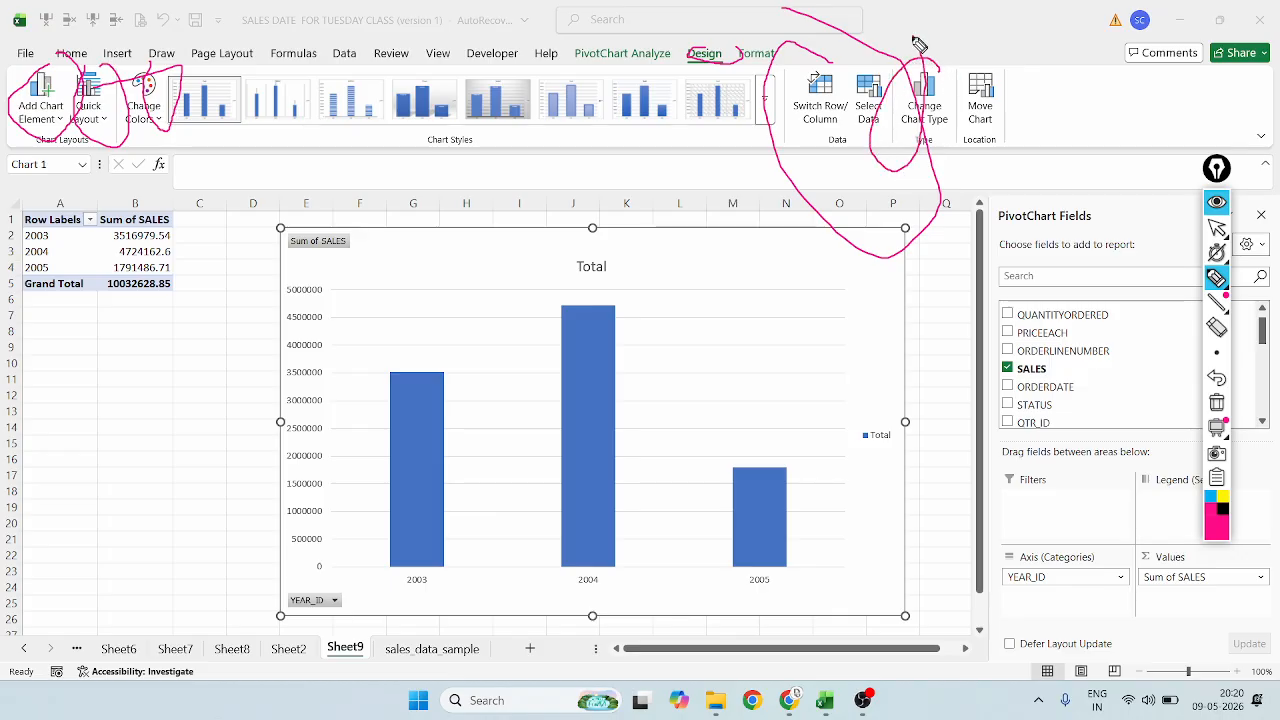
pyautogui.click(1216, 380)
pyautogui.click(1216, 380)
pyautogui.click(1215, 382)
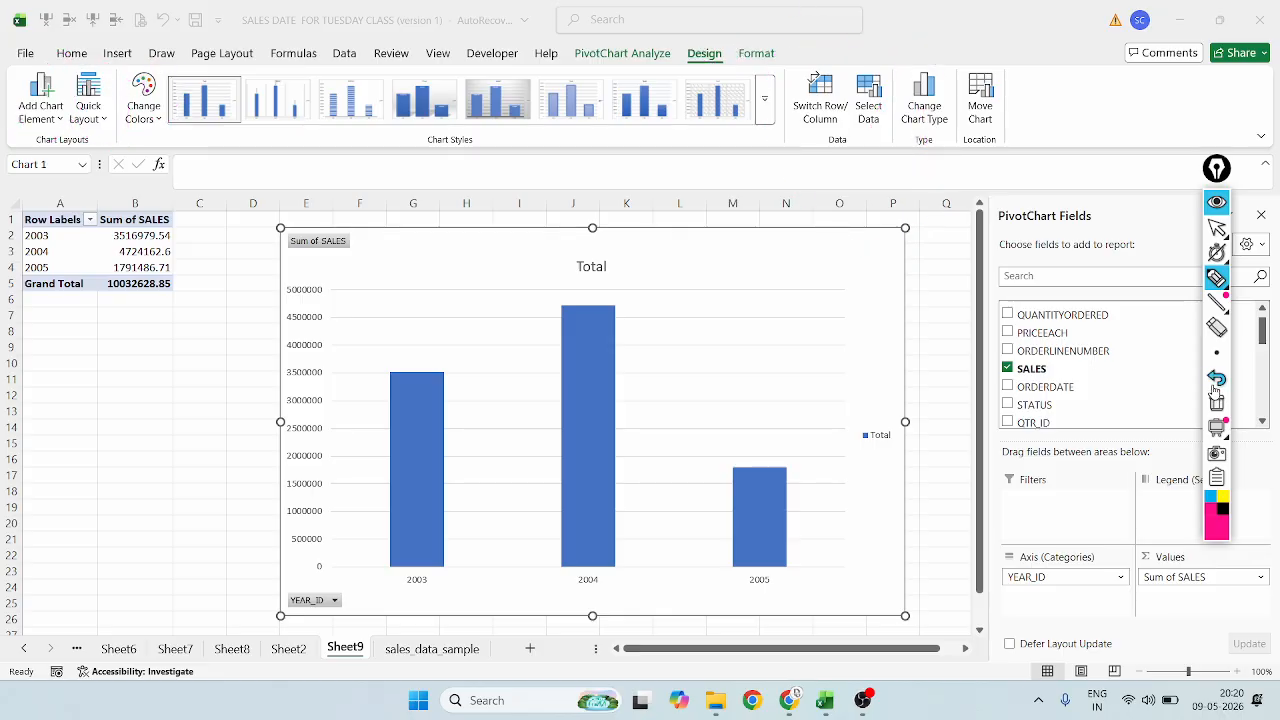
pyautogui.click(1217, 228)
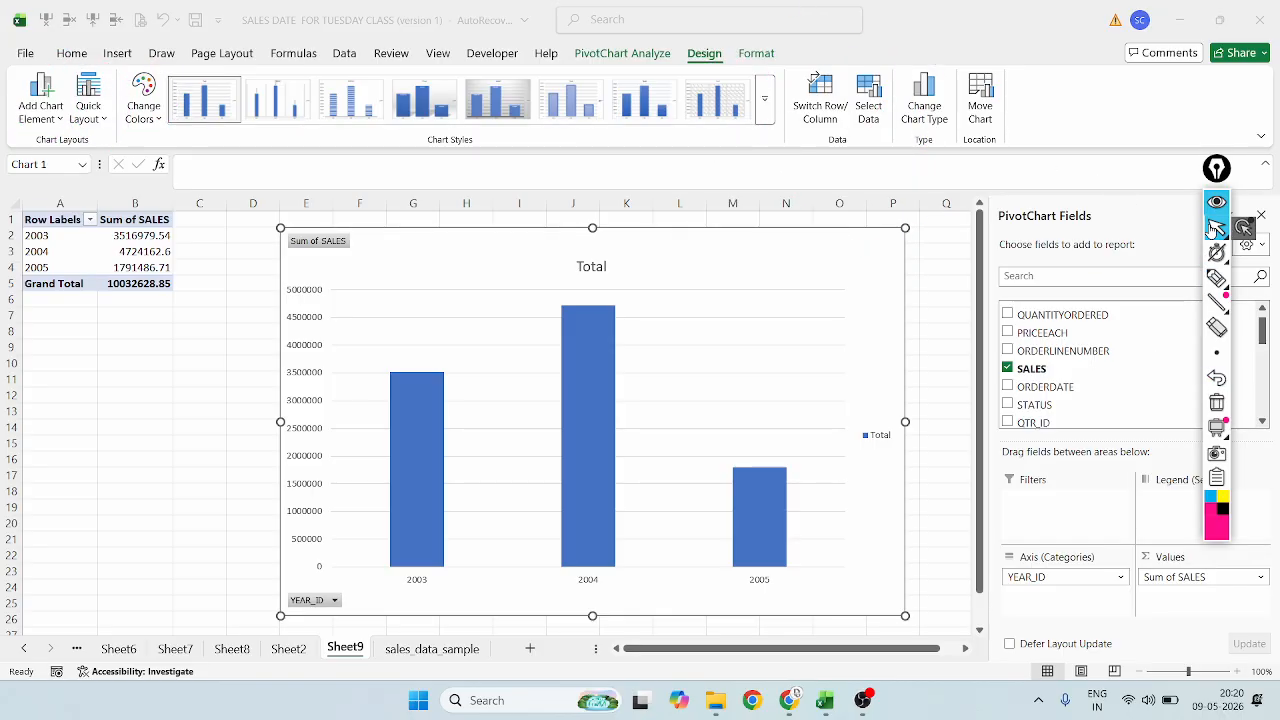
# Preview the chart styles and recolor the PivotChart with the third Colorful palette, which starts with orange
pyautogui.click(768, 103)
pyautogui.click(766, 91)
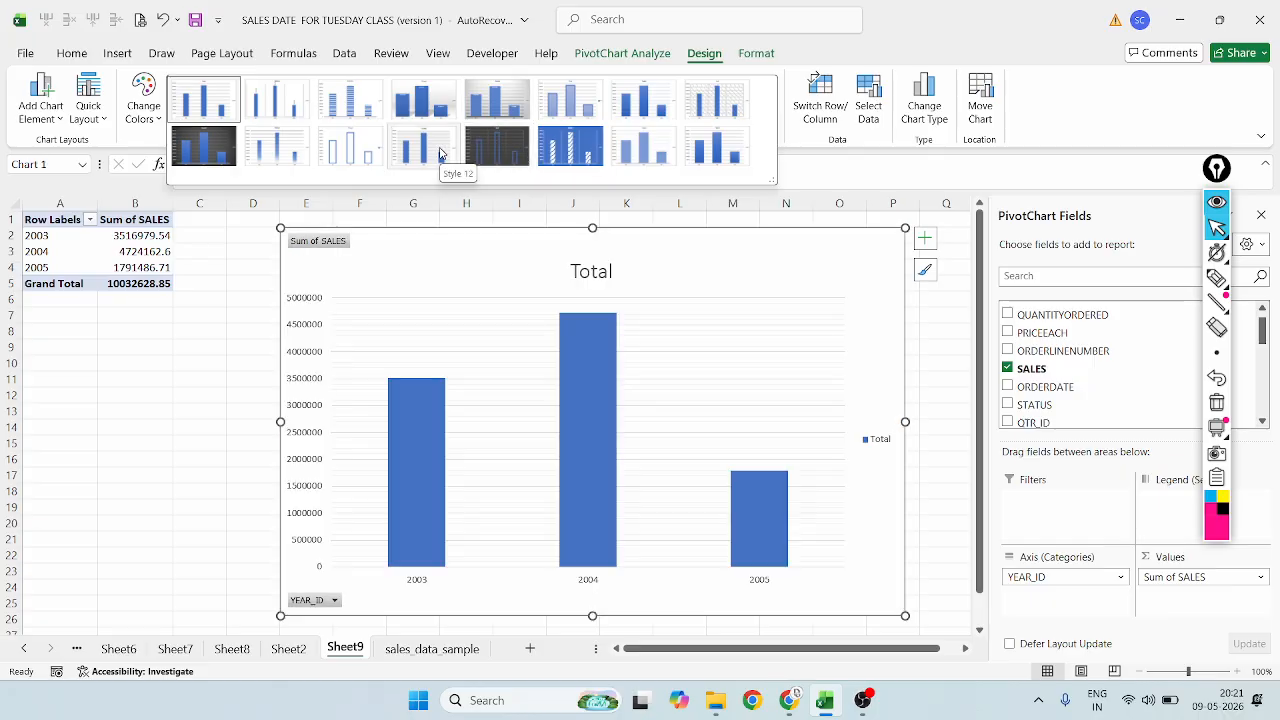
pyautogui.click(152, 115)
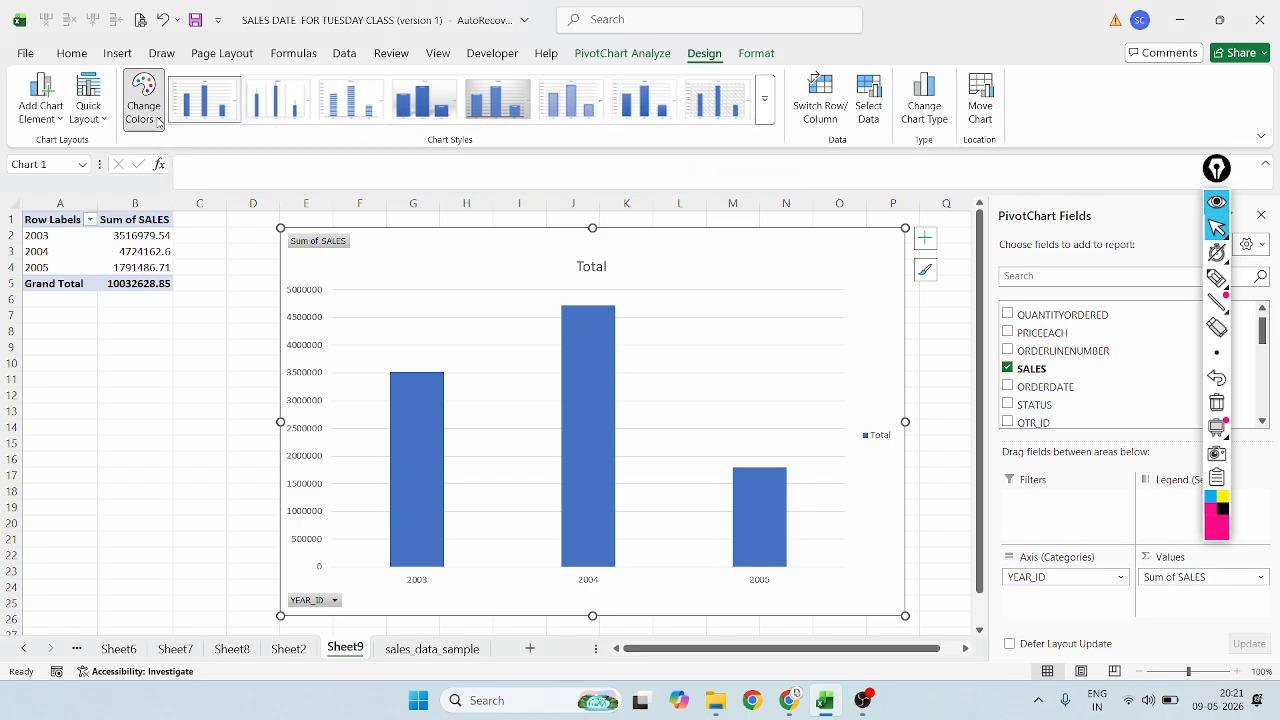
pyautogui.click(157, 118)
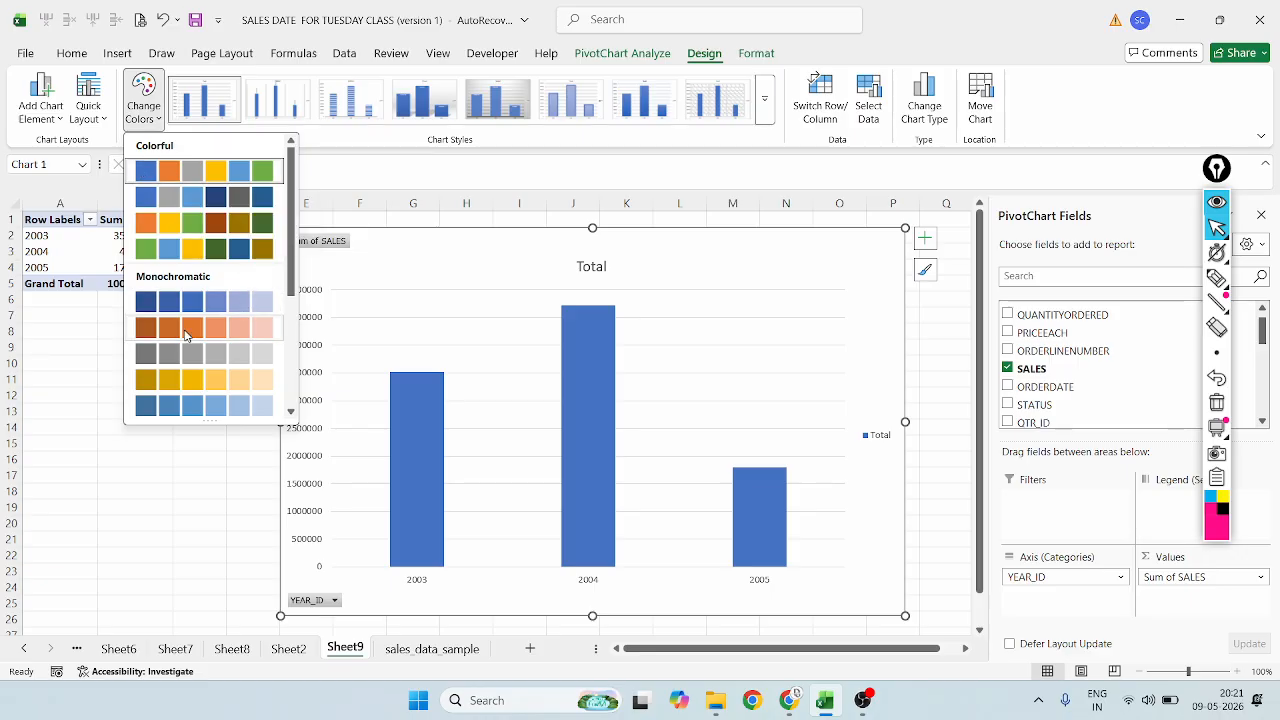
pyautogui.click(223, 226)
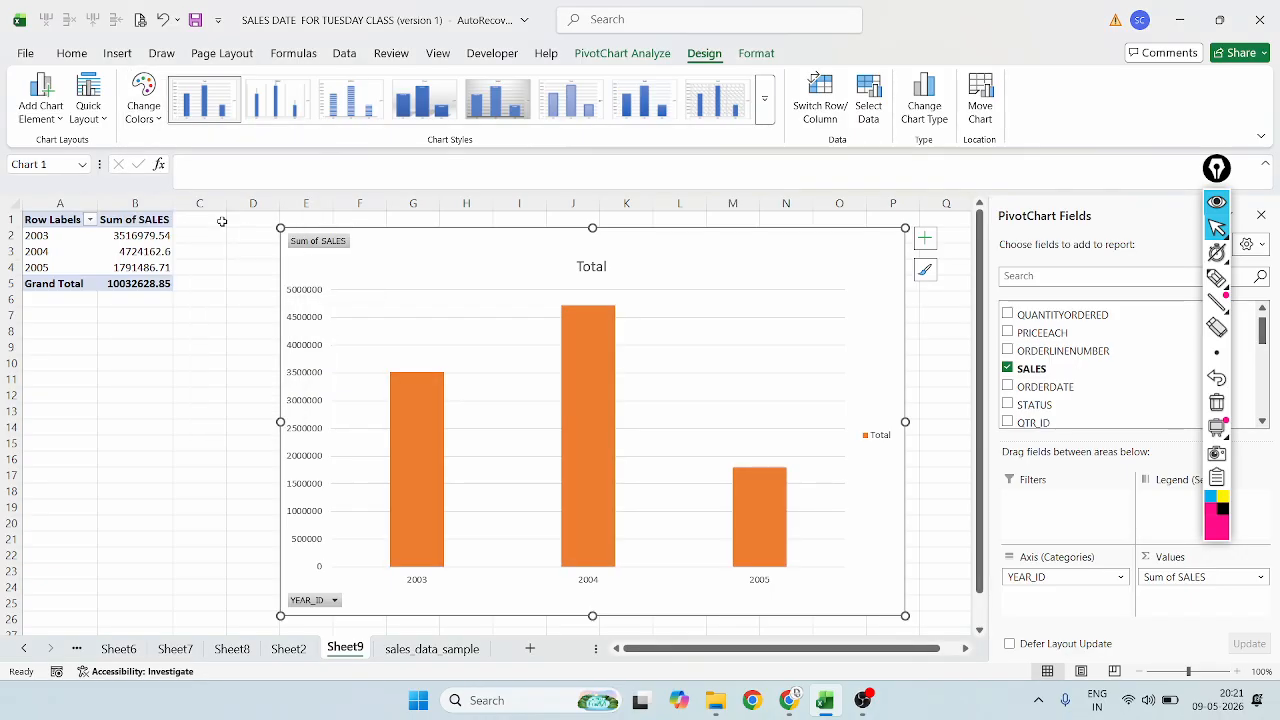
# Check the color palettes again, preview the recolored chart styles and apply Style 7 to the PivotChart
pyautogui.click(158, 119)
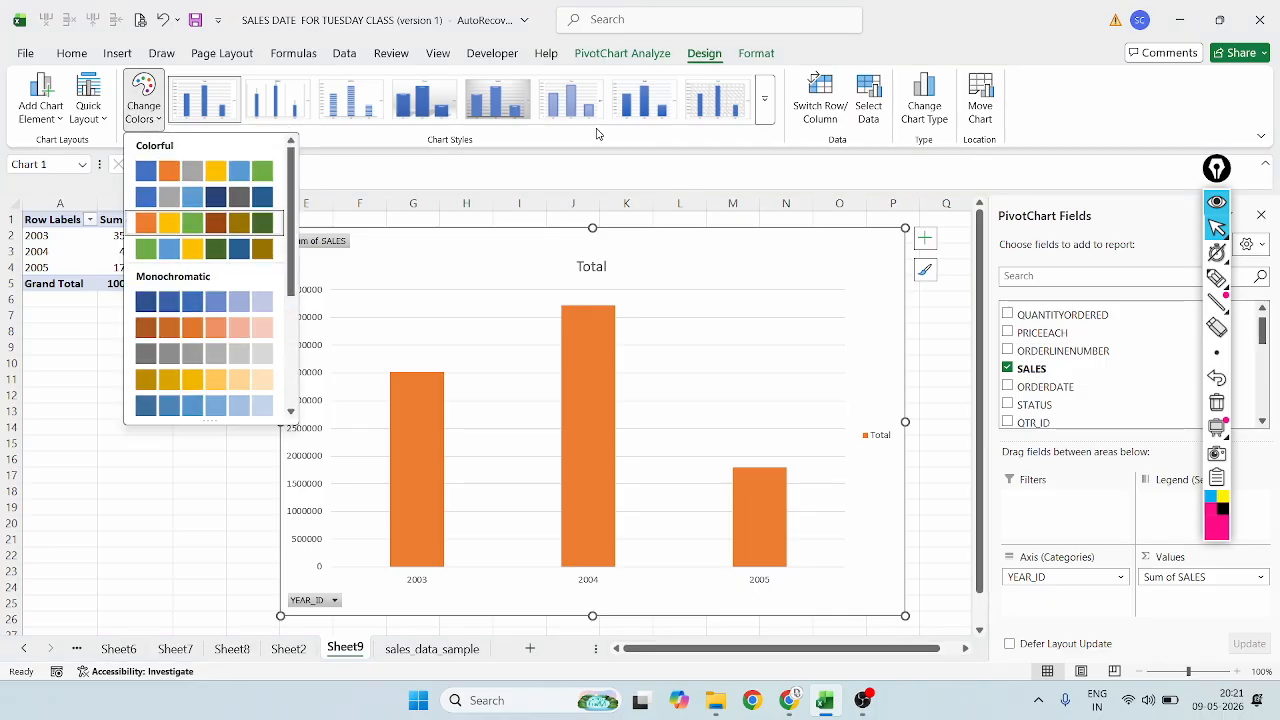
pyautogui.click(766, 100)
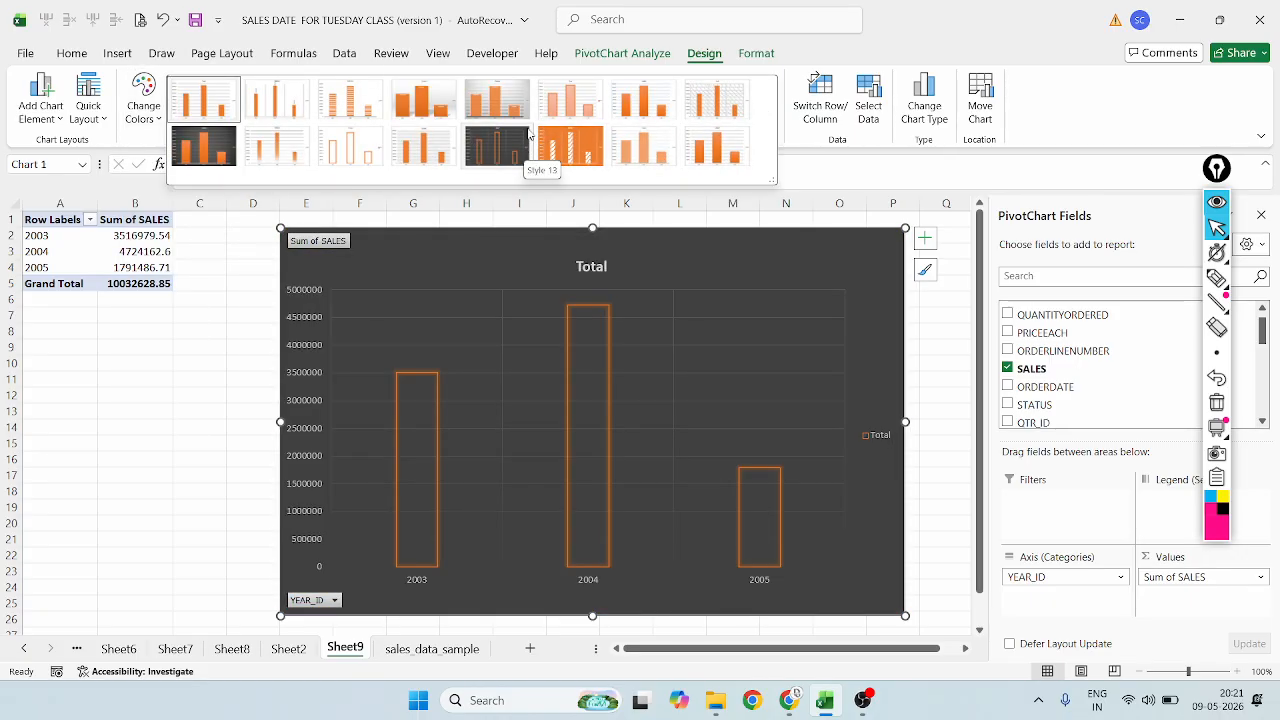
pyautogui.click(585, 108)
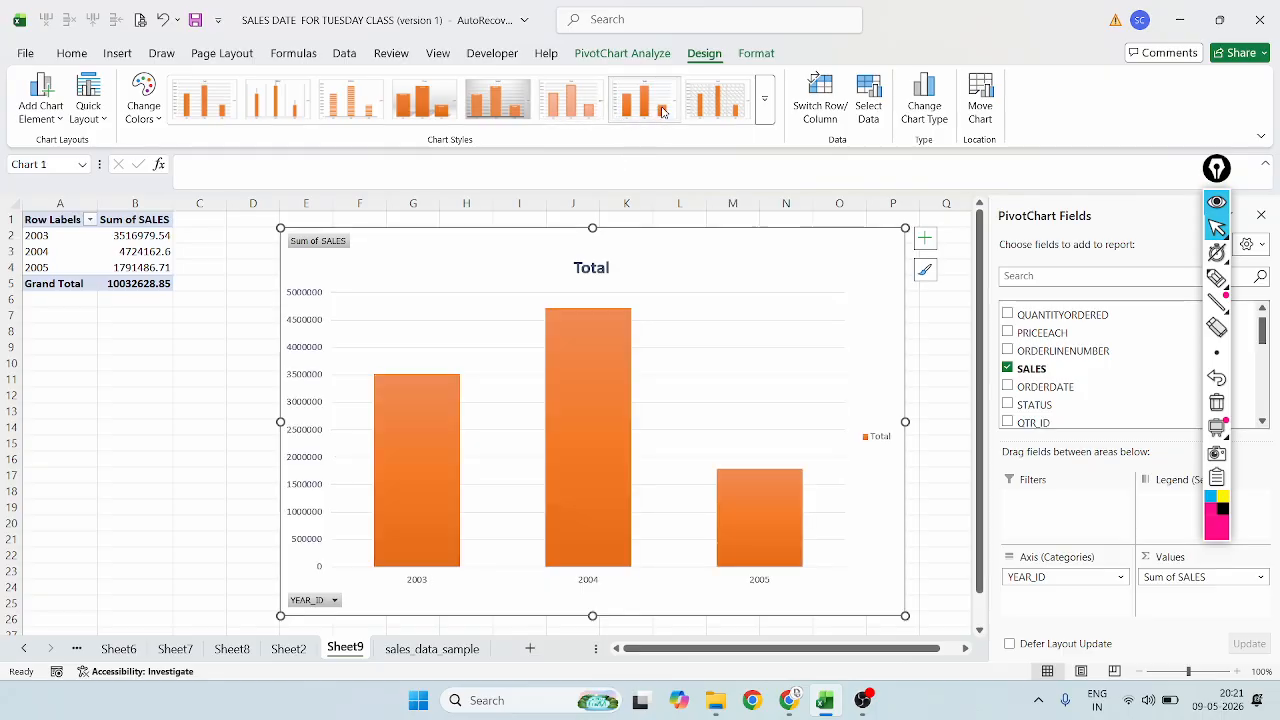
pyautogui.click(664, 113)
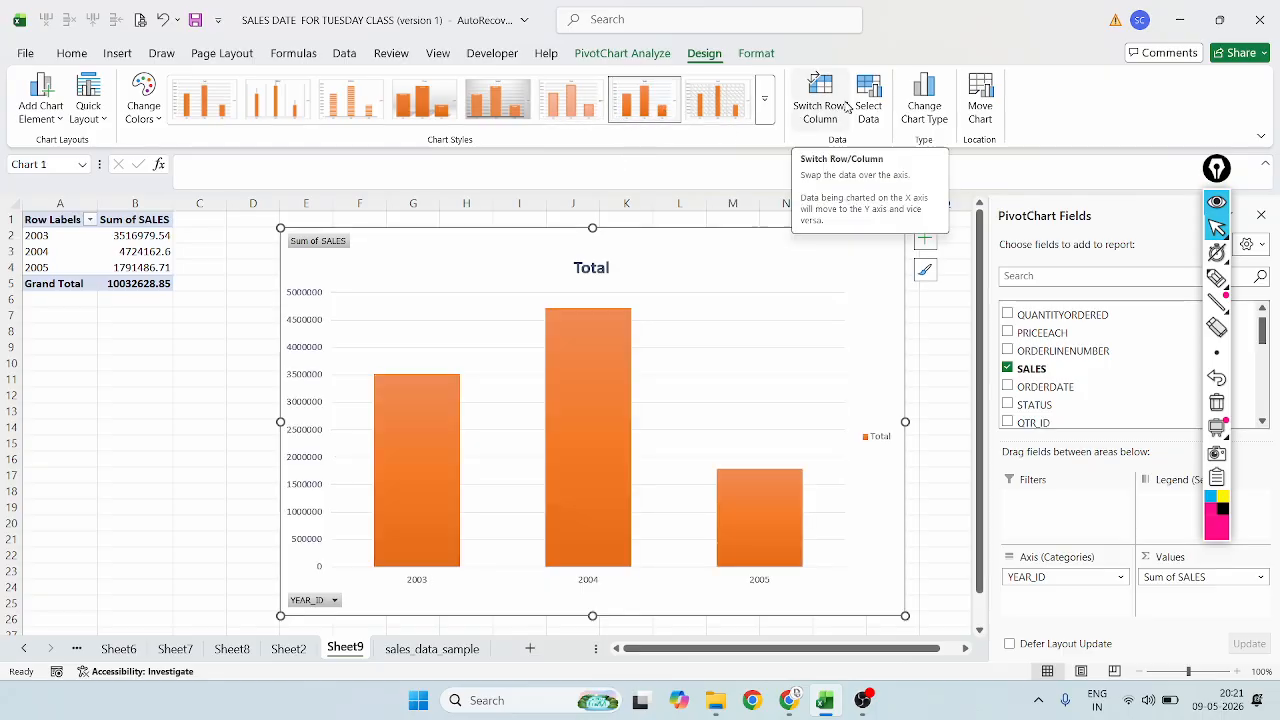
# Look over the full chart style gallery again and the chart's Format commands
pyautogui.click(767, 101)
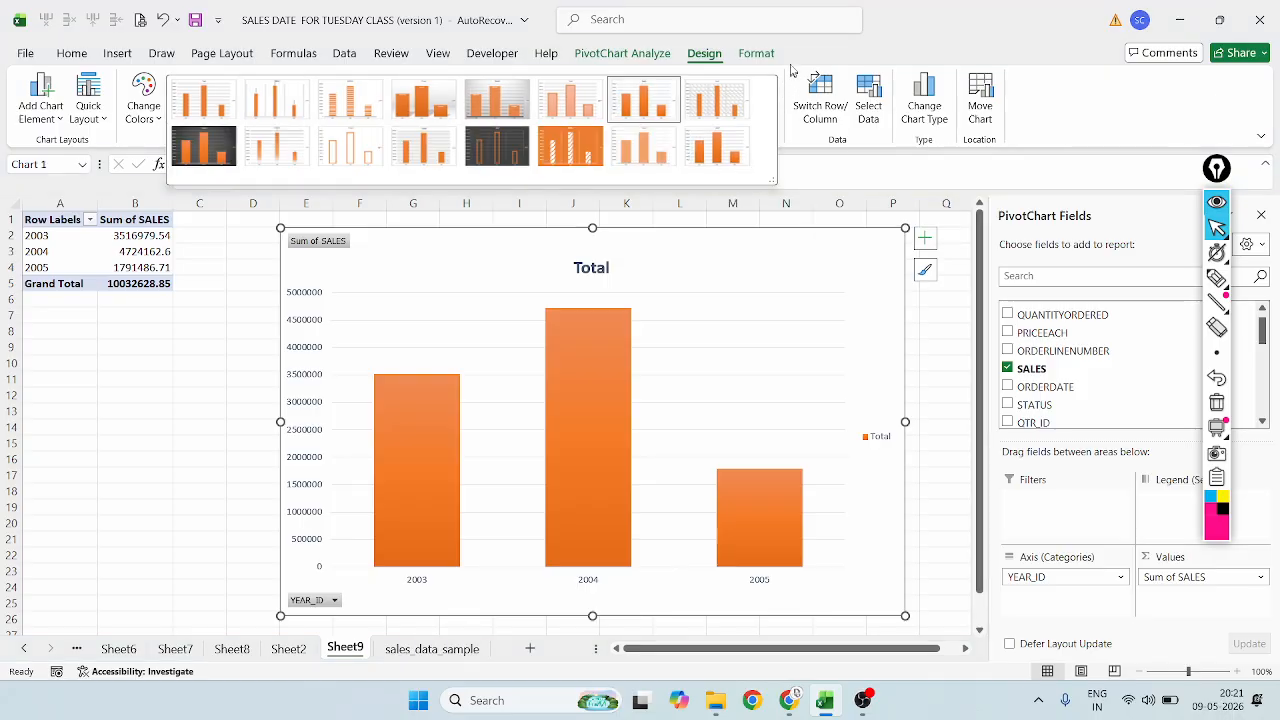
pyautogui.click(792, 68)
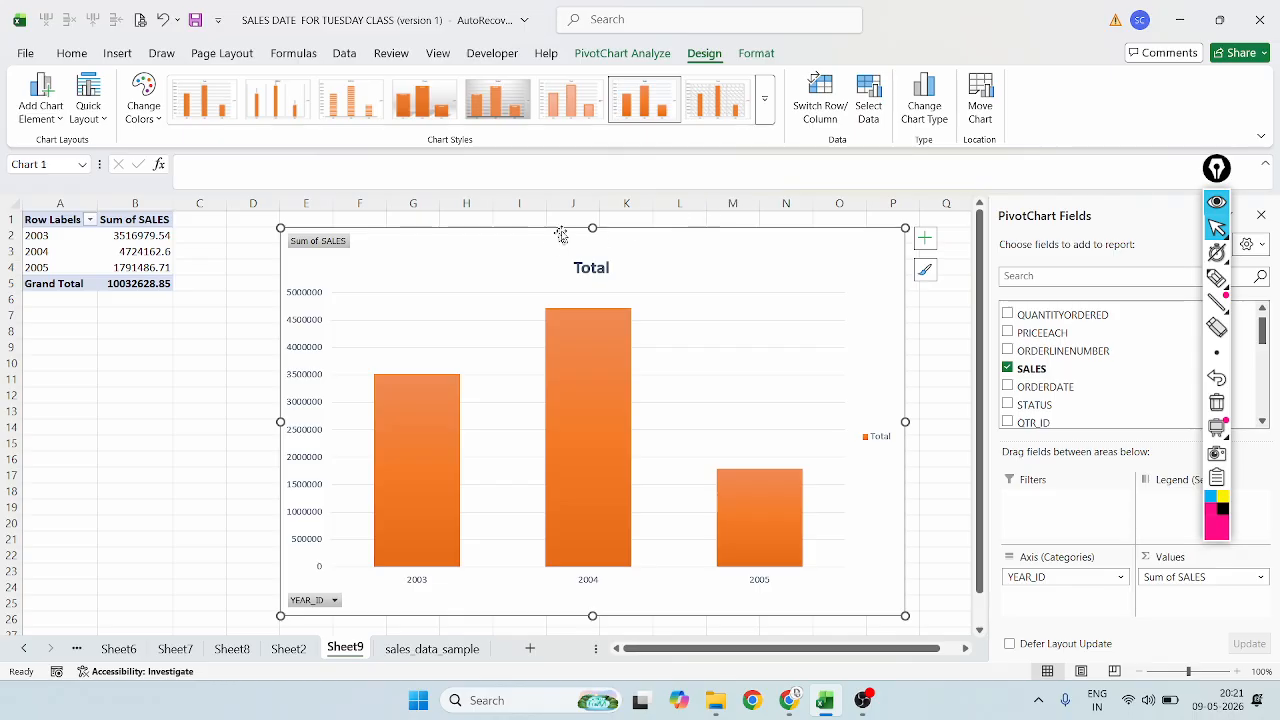
pyautogui.click(768, 110)
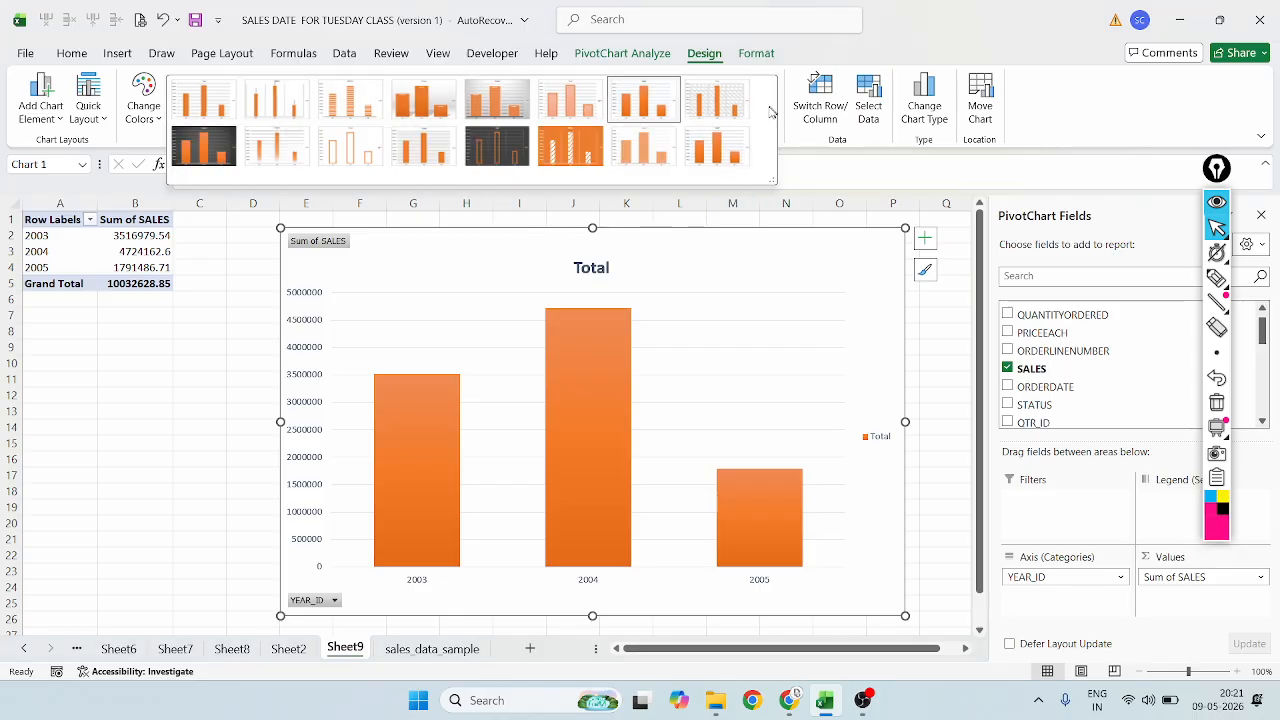
pyautogui.click(788, 56)
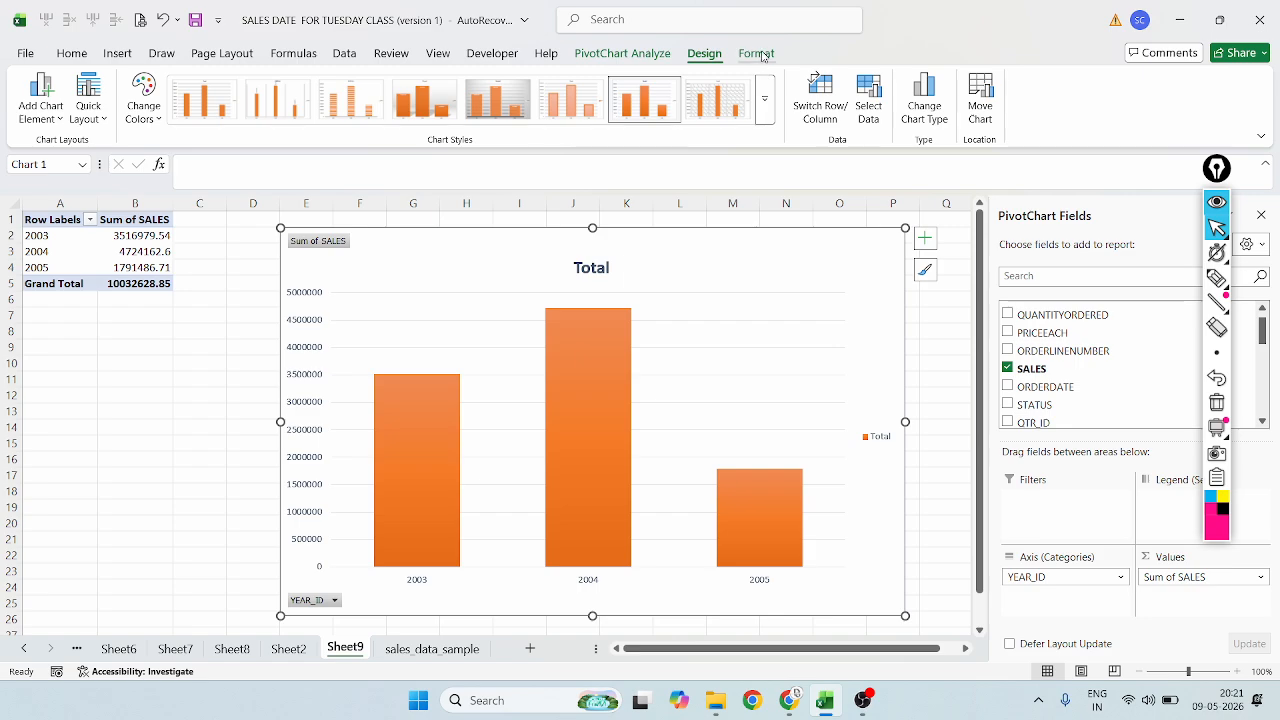
pyautogui.click(762, 56)
# Return to the chart's Design commands and circle Change Chart Type with the pen
pyautogui.click(705, 54)
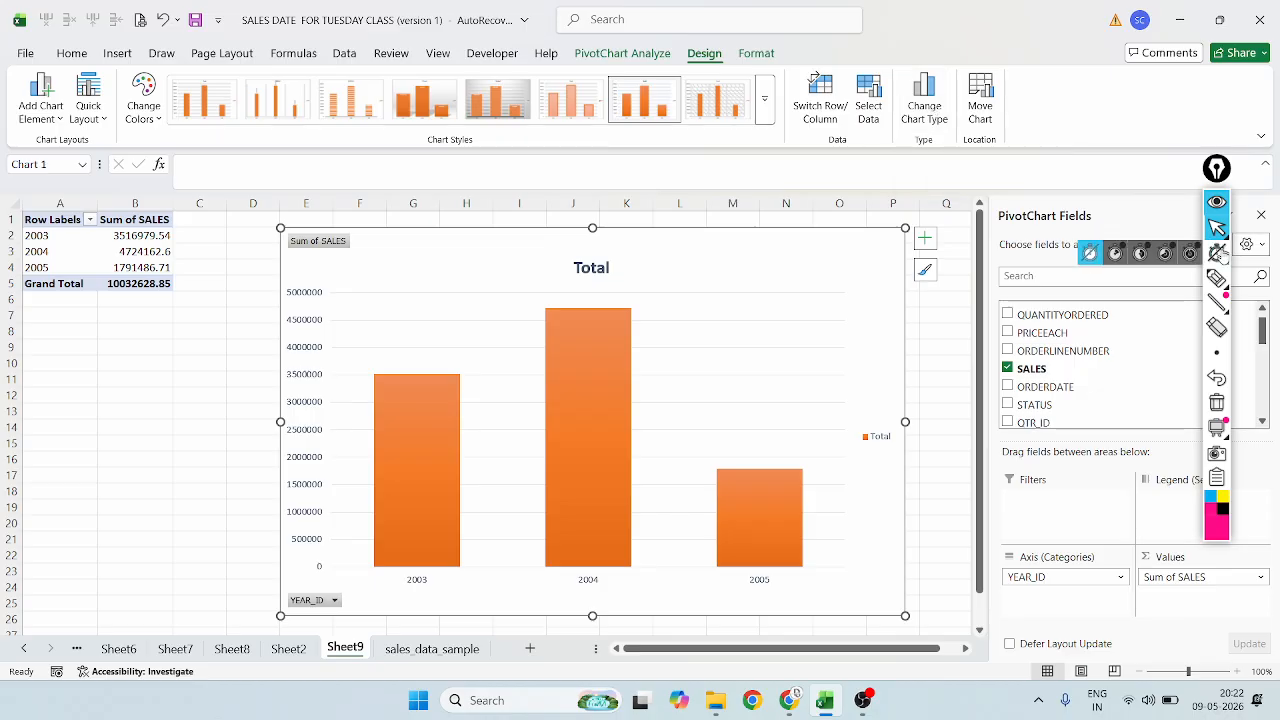
pyautogui.click(1216, 278)
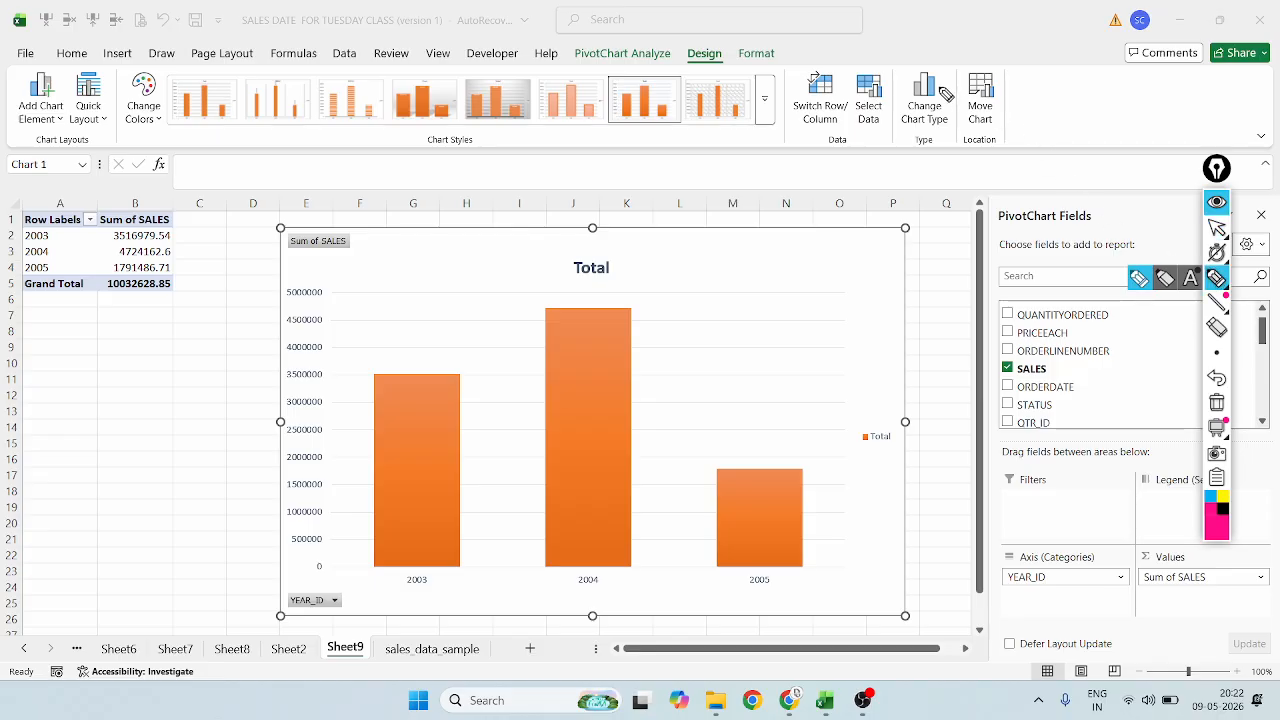
pyautogui.moveTo(924, 55)
pyautogui.mouseDown()
pyautogui.moveTo(929, 143)
pyautogui.moveTo(954, 100)
pyautogui.moveTo(934, 66)
pyautogui.mouseUp()
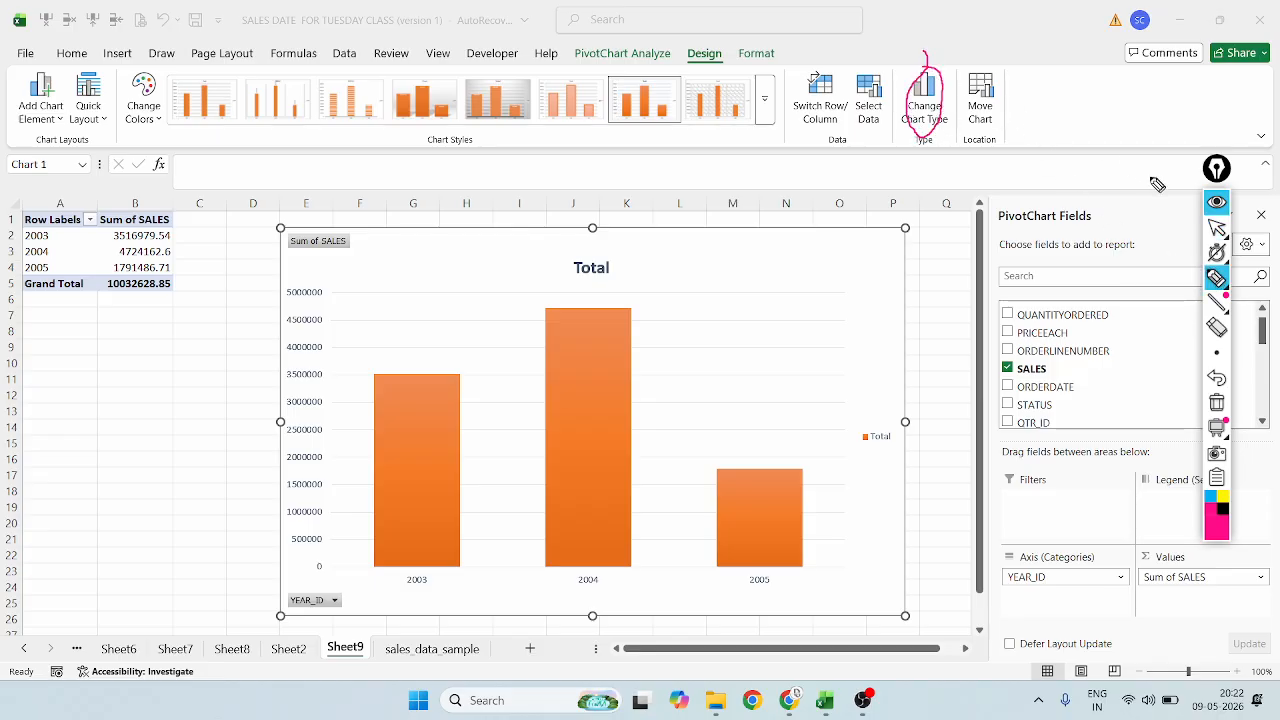
# Erase the pen circle around Change Chart Type and open that dialog for the PivotChart, enlarging its window
pyautogui.doubleClick(1216, 382)
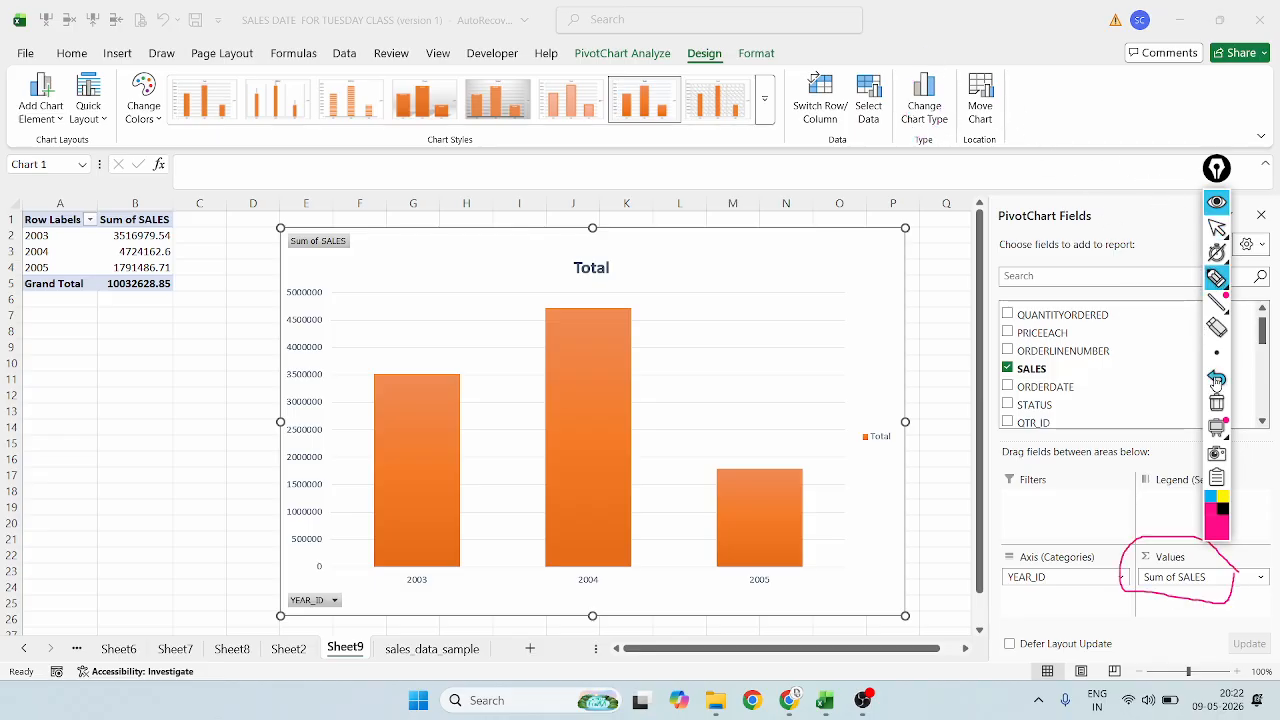
pyautogui.moveTo(1210, 362)
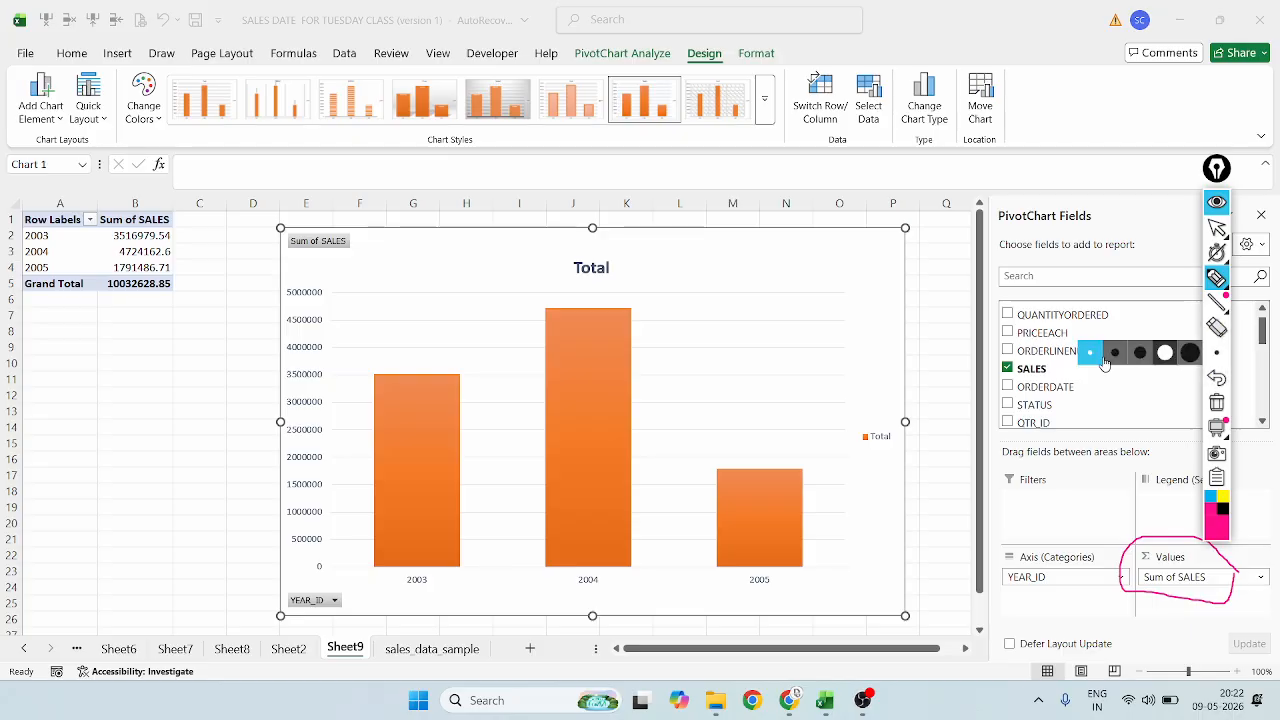
pyautogui.click(1217, 228)
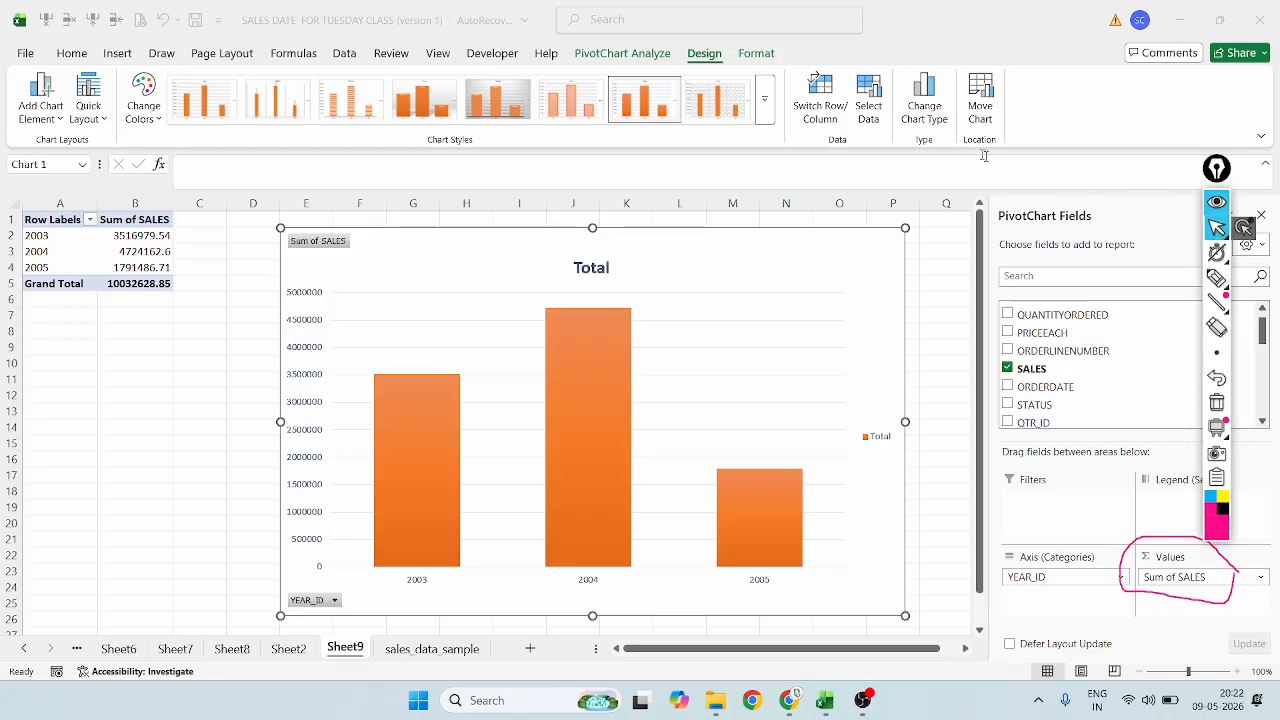
pyautogui.click(923, 106)
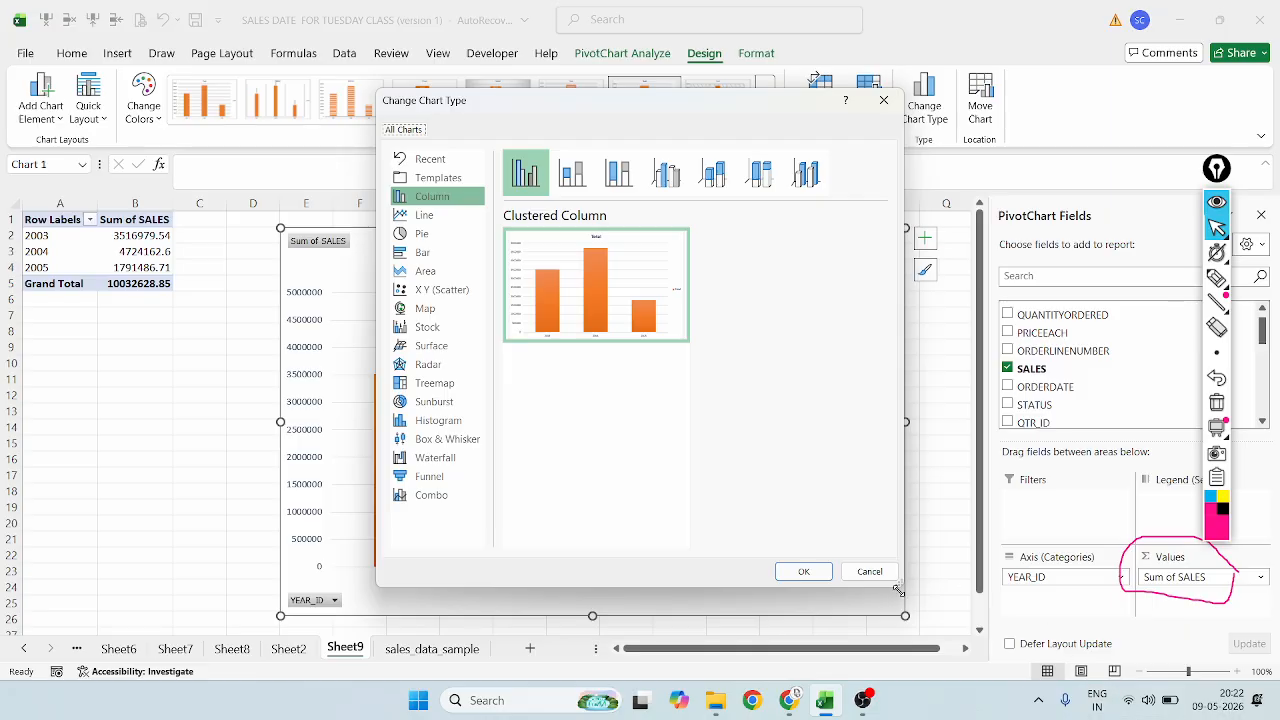
pyautogui.moveTo(900, 584); pyautogui.dragTo(1012, 651)
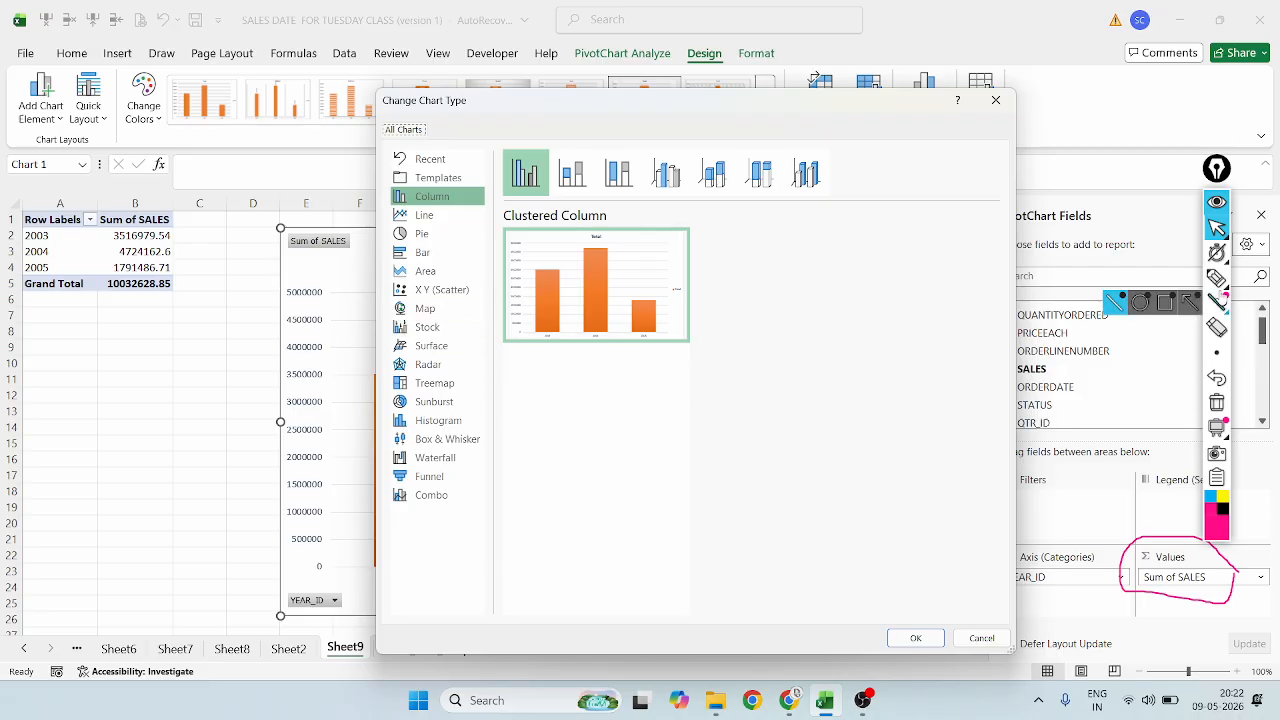
# Circle the list of chart types from Recent to Combo with the pen, and clear the pen marks
pyautogui.click(1216, 278)
pyautogui.moveTo(459, 161)
pyautogui.mouseDown()
pyautogui.moveTo(392, 158)
pyautogui.moveTo(362, 286)
pyautogui.moveTo(394, 540)
pyautogui.moveTo(523, 480)
pyautogui.moveTo(545, 268)
pyautogui.moveTo(459, 161)
pyautogui.mouseUp()
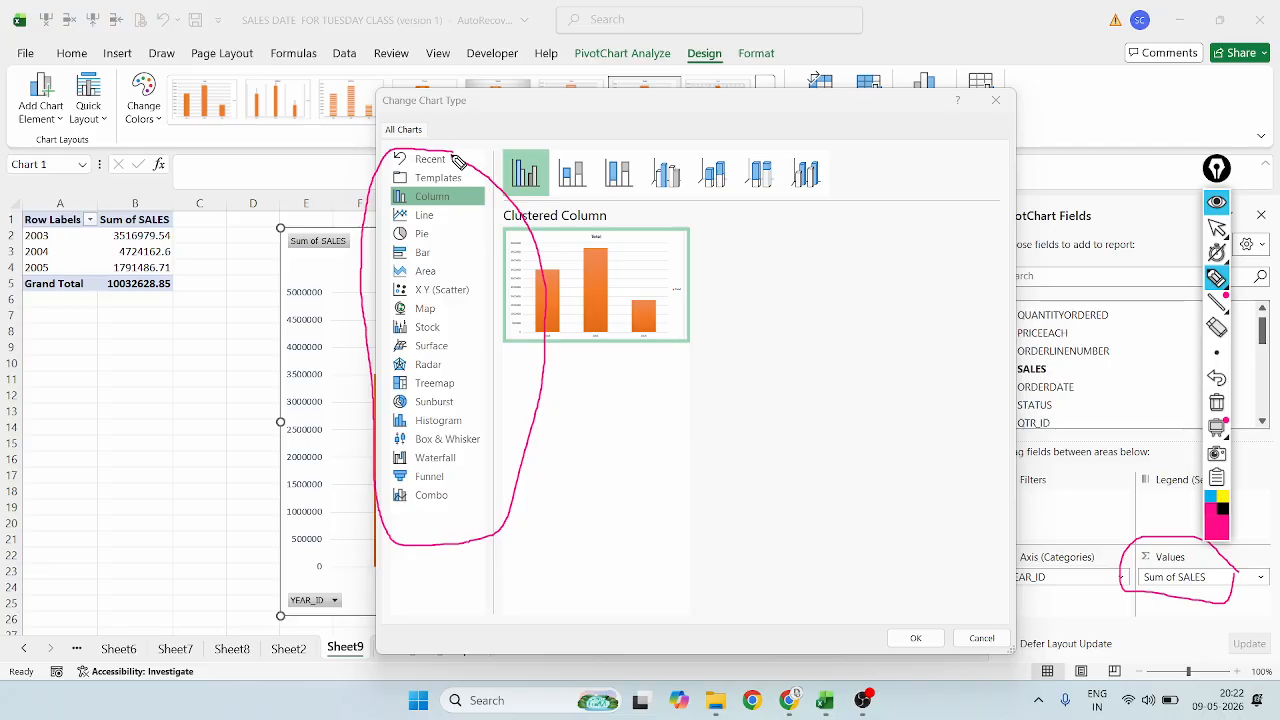
pyautogui.click(1220, 228)
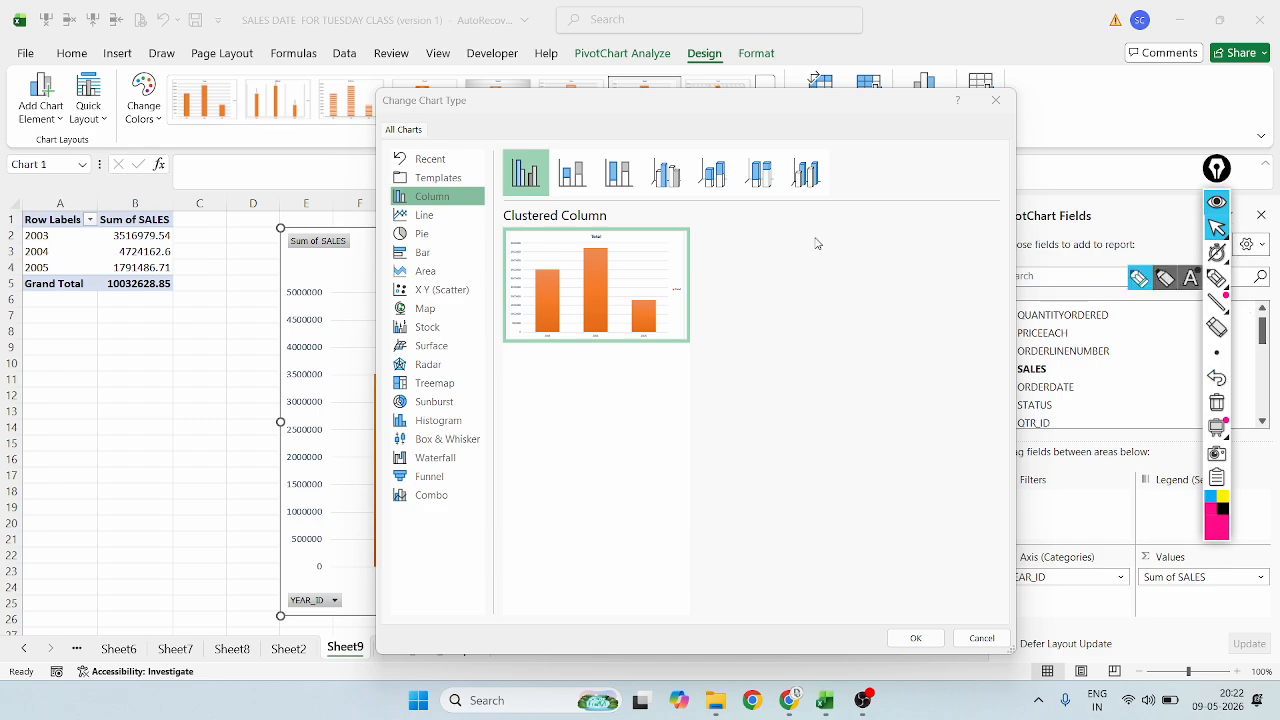
# Change the PivotChart to the basic Pie type and look over its slices and YEAR_ID legend
pyautogui.click(428, 236)
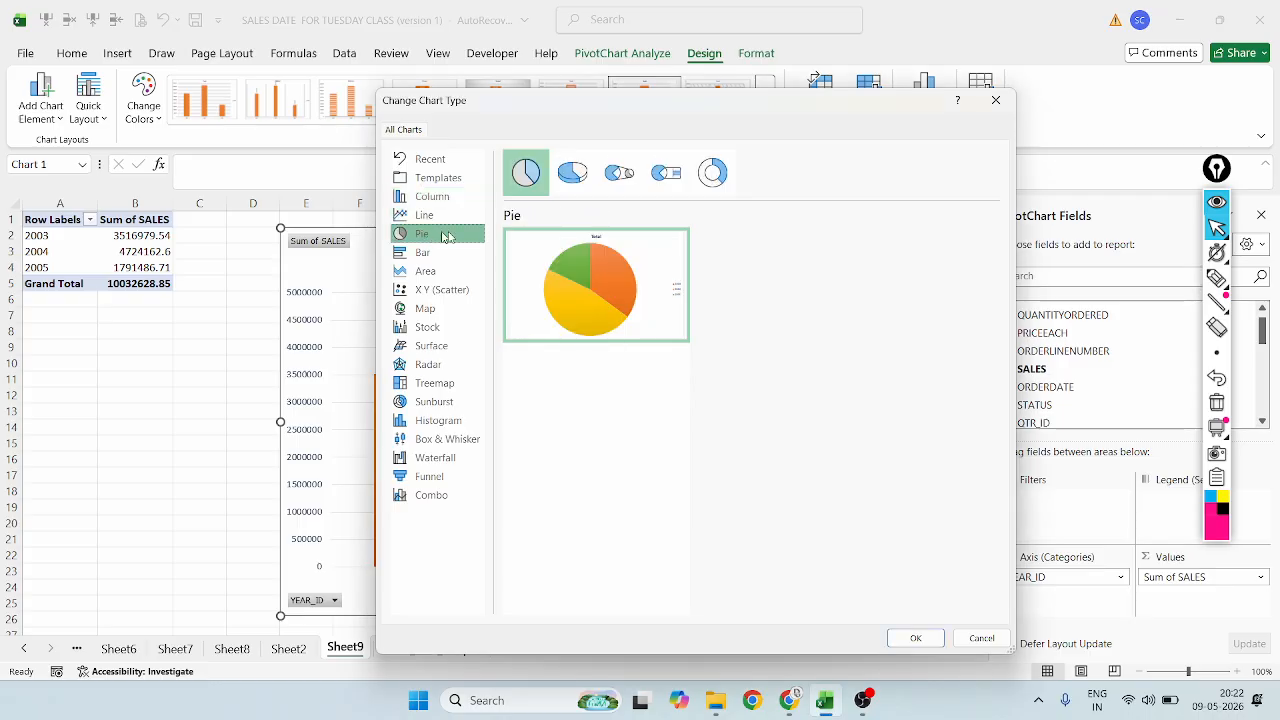
pyautogui.click(916, 638)
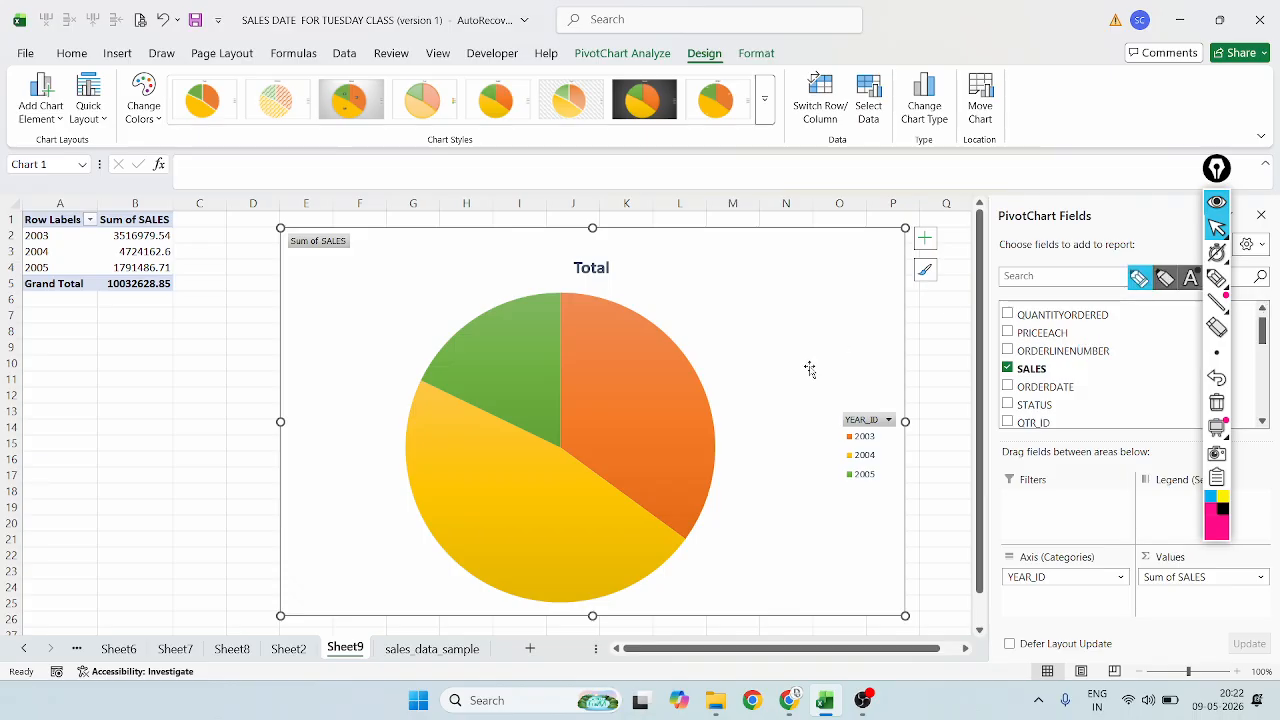
pyautogui.click(853, 428)
pyautogui.click(873, 343)
pyautogui.moveTo(611, 387)
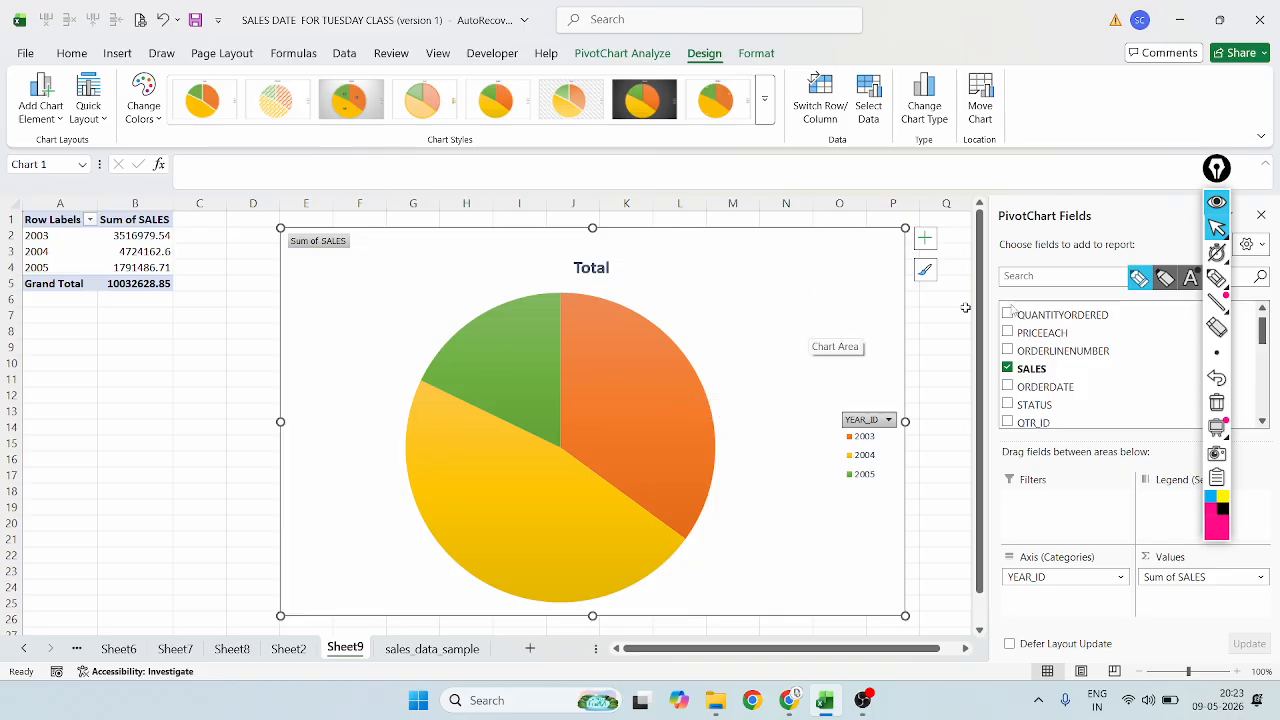
# Circle Change Chart Type with the pen, erase the mark and undo the change to a pie chart
pyautogui.click(1216, 278)
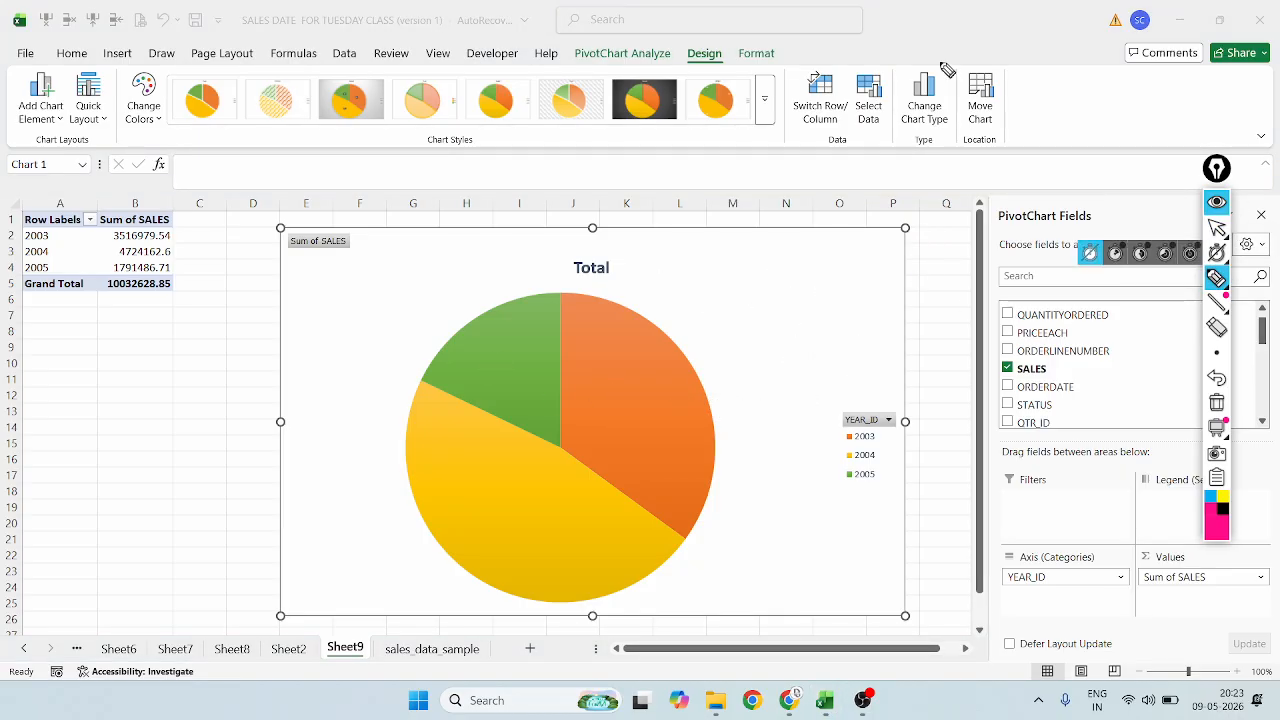
pyautogui.moveTo(946, 70)
pyautogui.mouseDown()
pyautogui.moveTo(910, 72)
pyautogui.moveTo(900, 132)
pyautogui.moveTo(948, 150)
pyautogui.moveTo(962, 100)
pyautogui.moveTo(944, 66)
pyautogui.mouseUp()
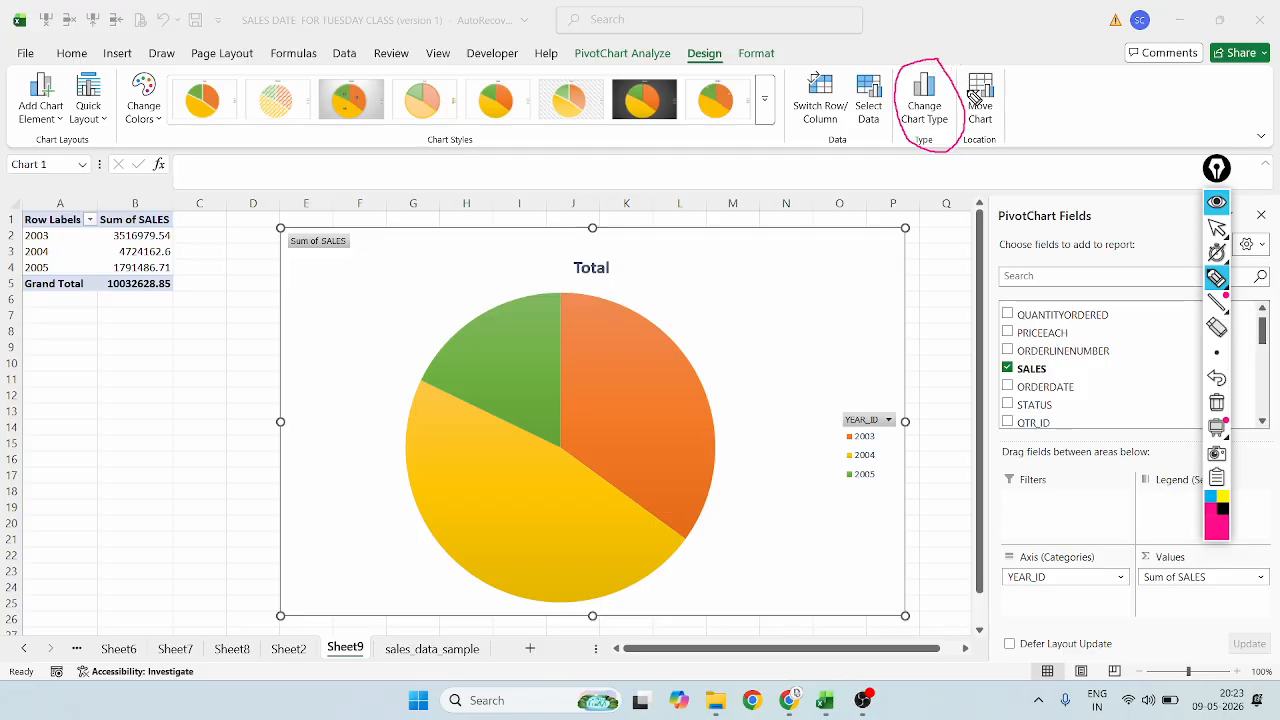
pyautogui.click(1217, 228)
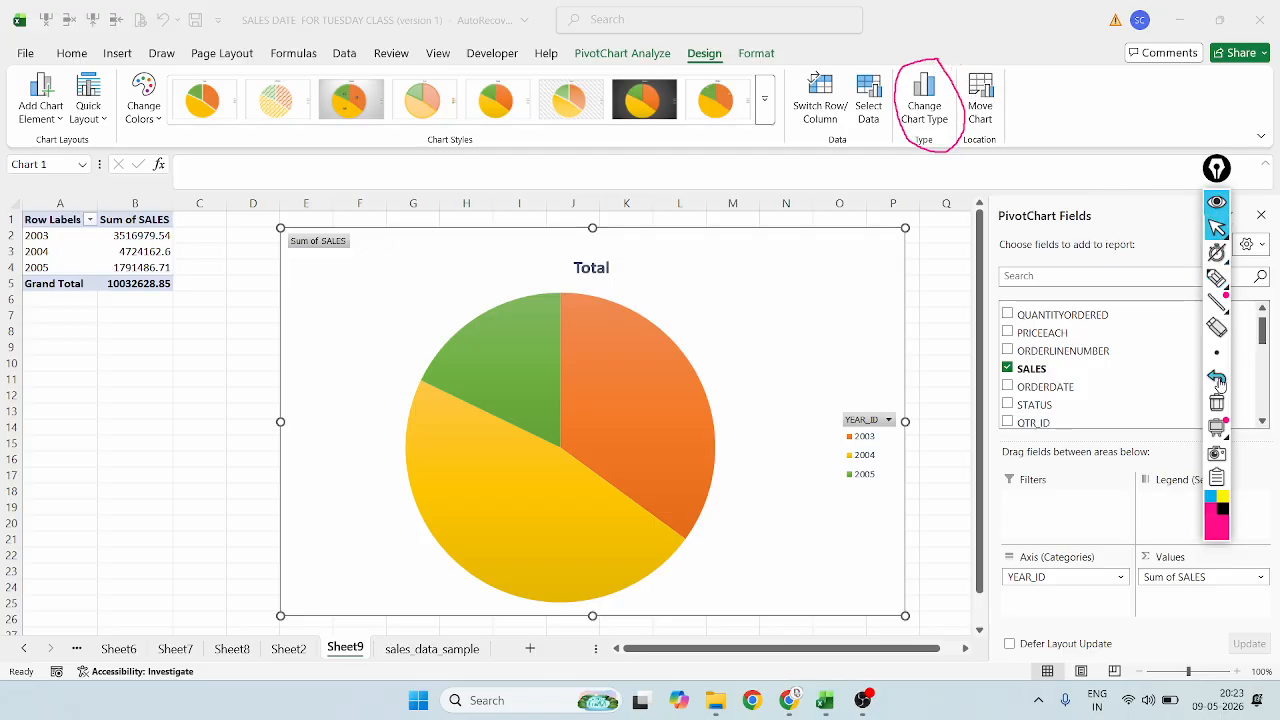
pyautogui.click(1217, 378)
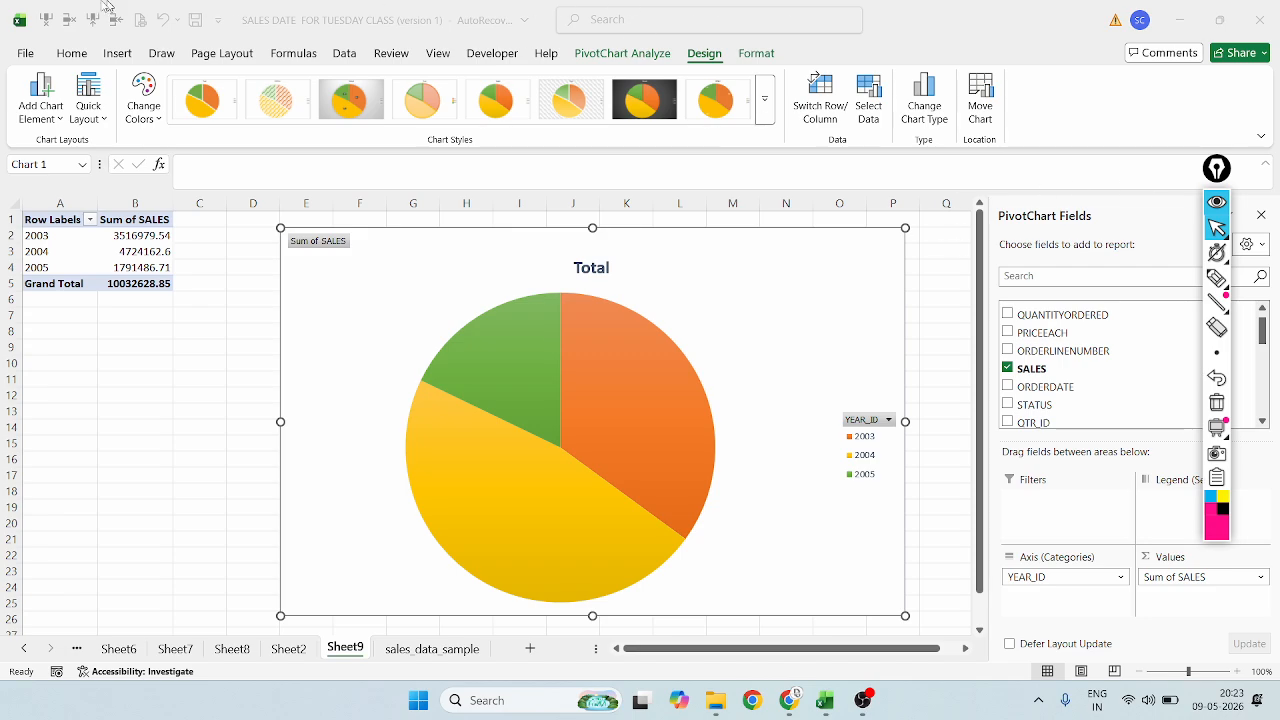
pyautogui.click(598, 371)
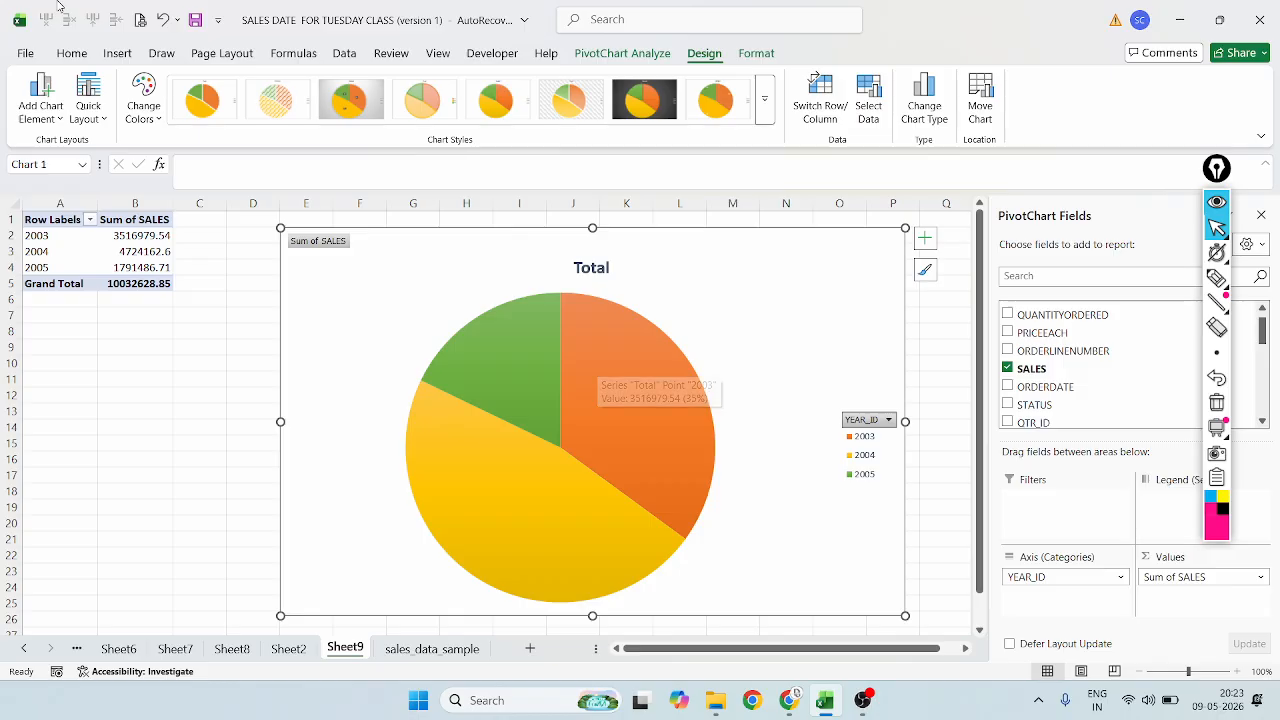
pyautogui.click(165, 20)
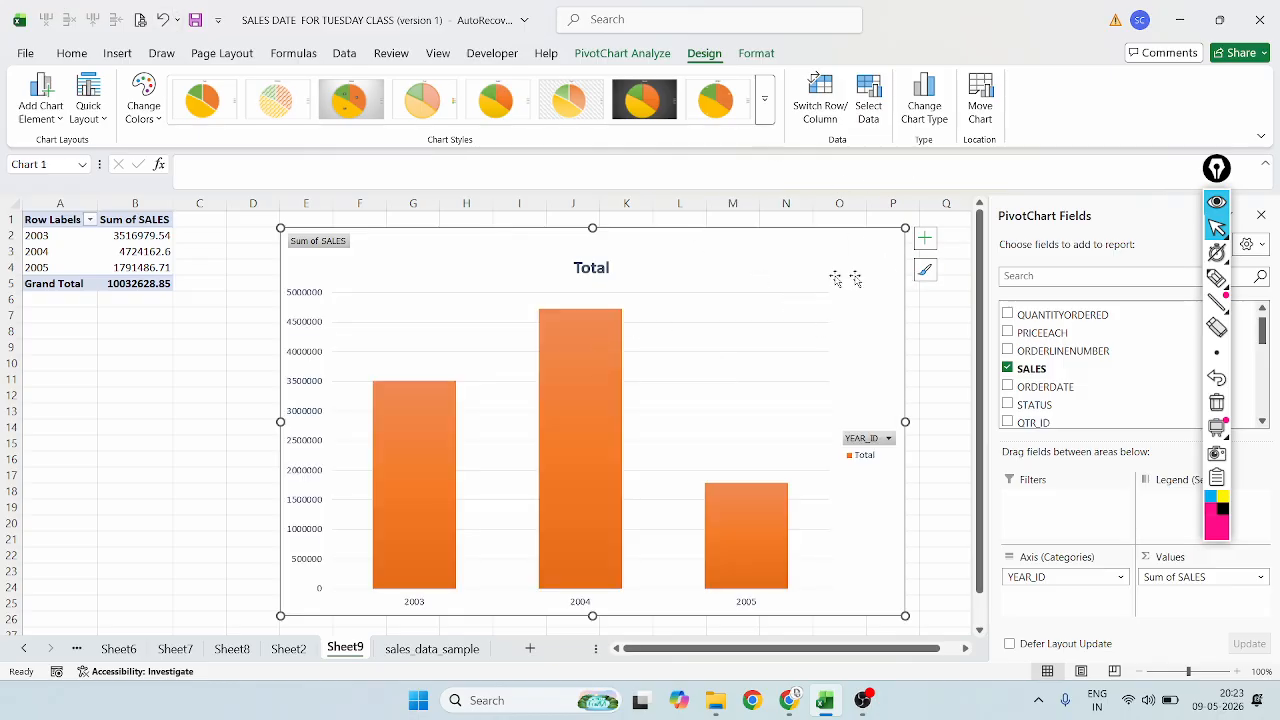
# Show the chart's Format commands, select the column series, circle the 2003 and 2004 columns with the pen and erase both circles
pyautogui.click(756, 53)
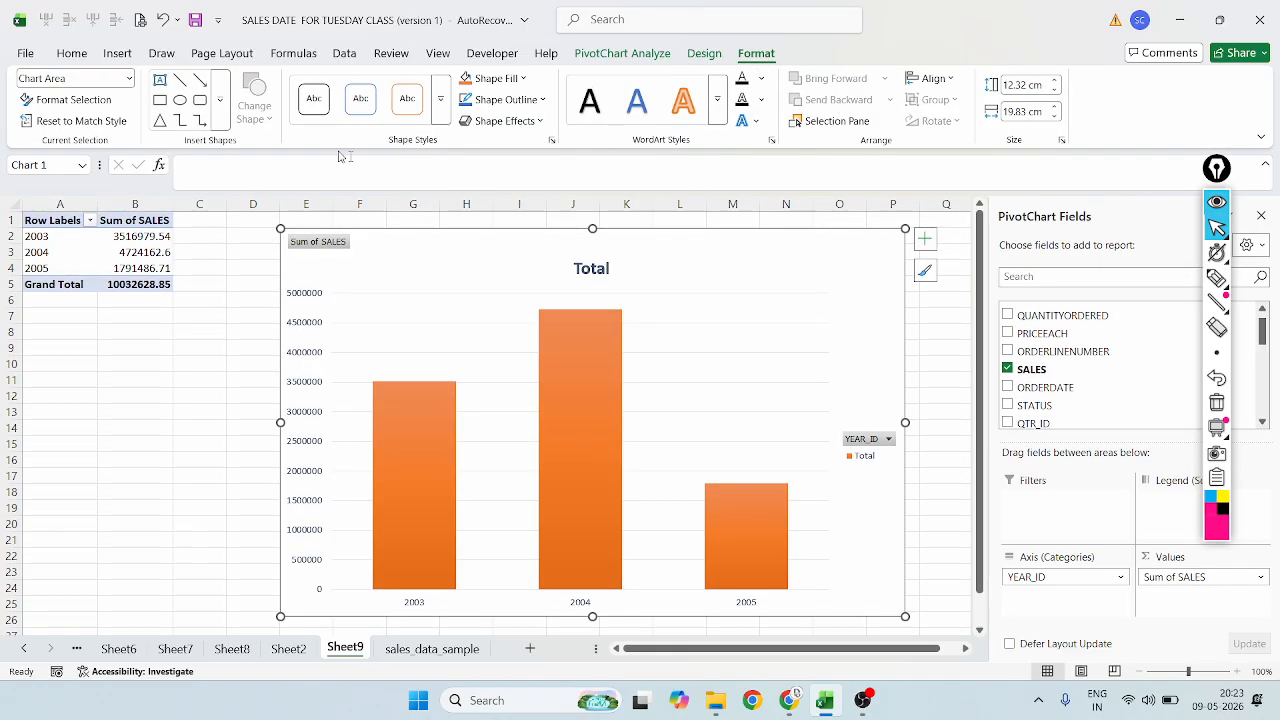
pyautogui.click(437, 454)
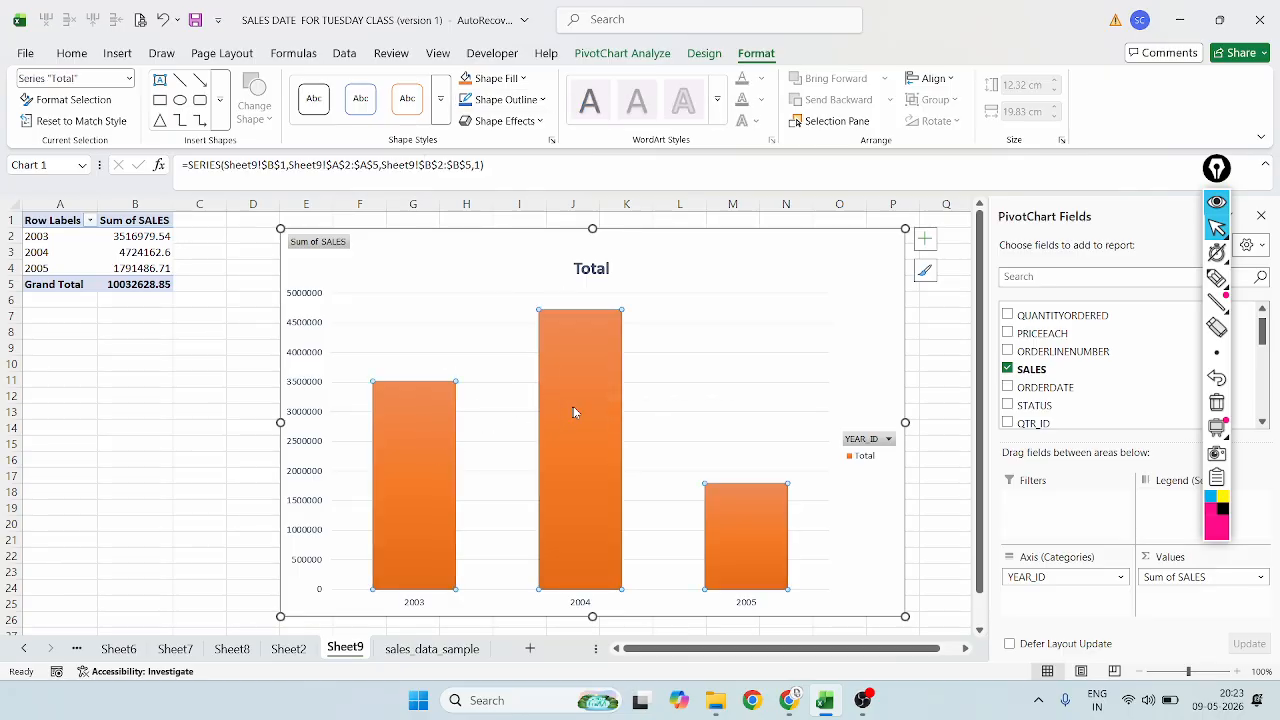
pyautogui.click(1217, 278)
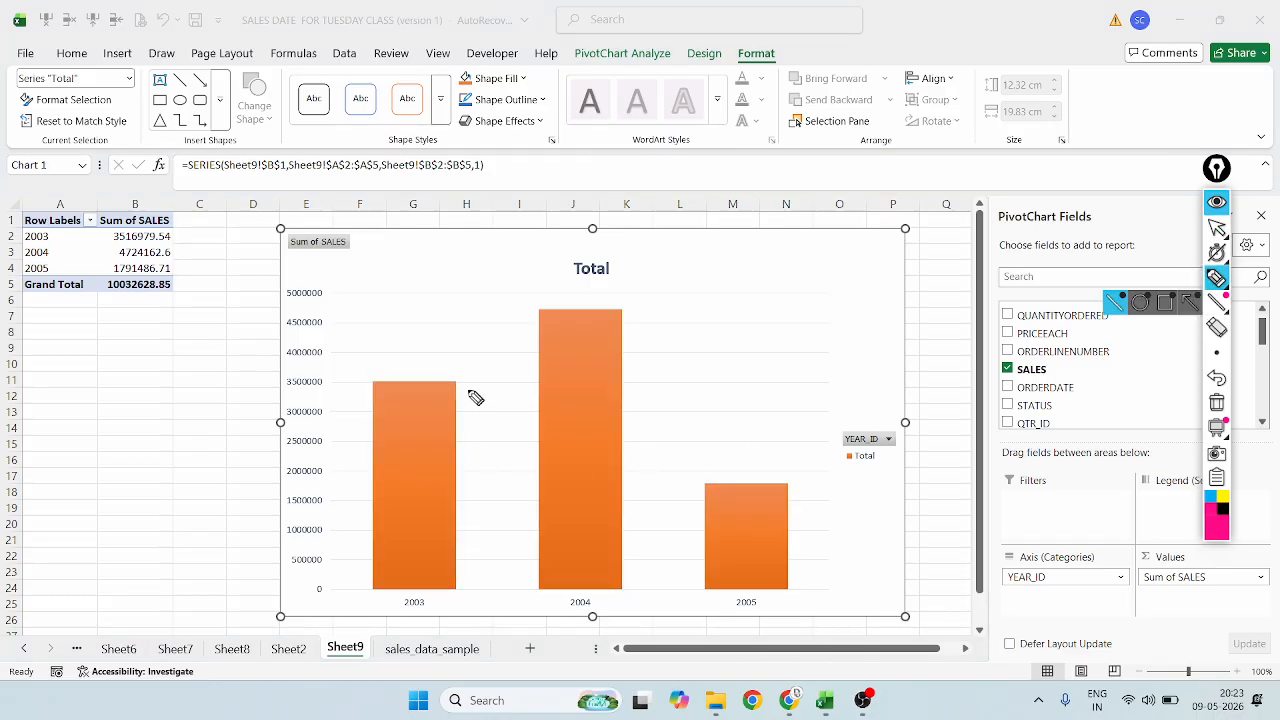
pyautogui.moveTo(462, 388)
pyautogui.mouseDown()
pyautogui.moveTo(378, 392)
pyautogui.moveTo(358, 525)
pyautogui.moveTo(472, 612)
pyautogui.moveTo(475, 415)
pyautogui.moveTo(455, 380)
pyautogui.mouseUp()
pyautogui.moveTo(605, 297)
pyautogui.mouseDown()
pyautogui.moveTo(551, 286)
pyautogui.moveTo(514, 534)
pyautogui.moveTo(640, 558)
pyautogui.moveTo(617, 314)
pyautogui.moveTo(602, 287)
pyautogui.mouseUp()
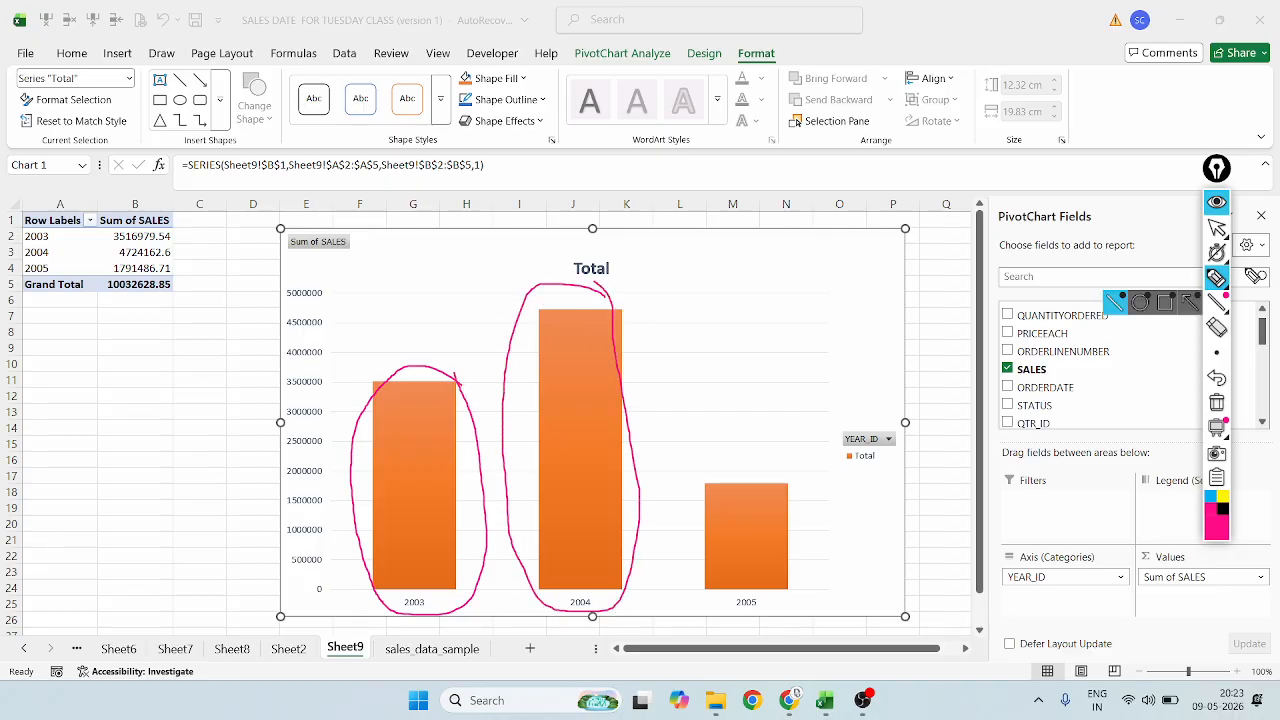
pyautogui.click(1216, 377)
pyautogui.click(1216, 377)
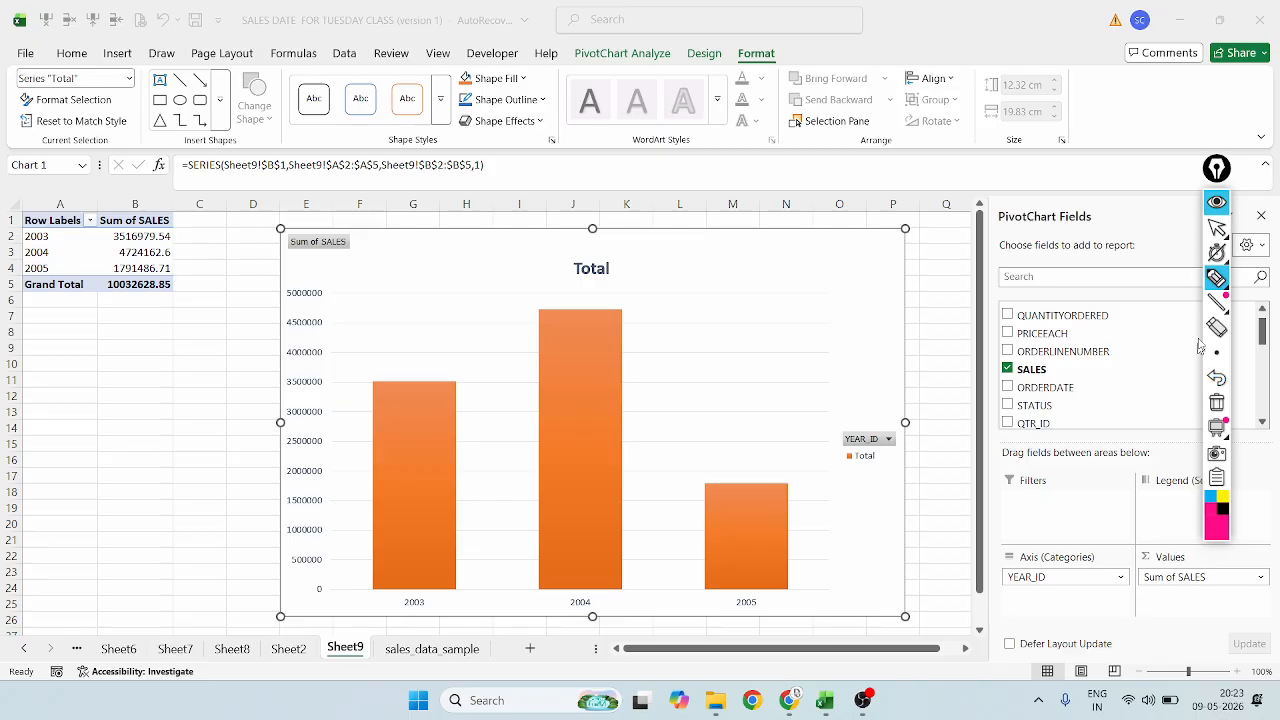
pyautogui.moveTo(1220, 251)
pyautogui.click(1216, 228)
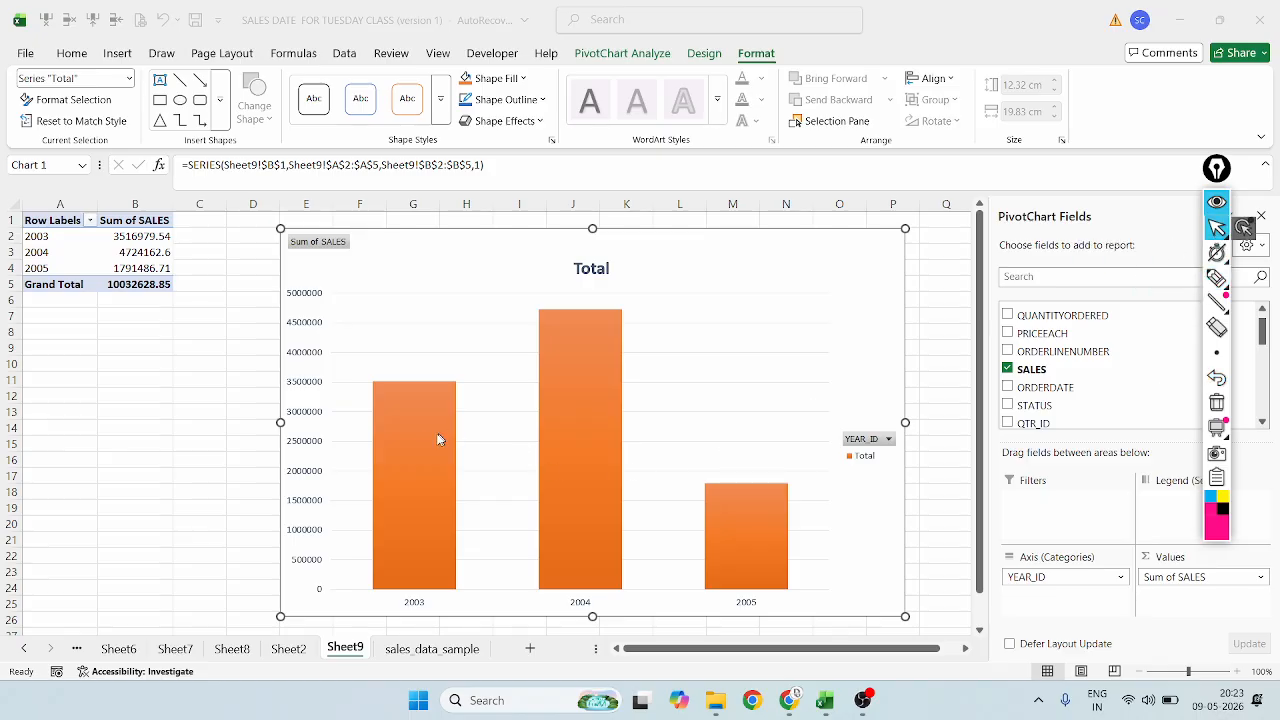
# Select only the 2004 column and fill it with the lightest green theme color
pyautogui.moveTo(423, 443)
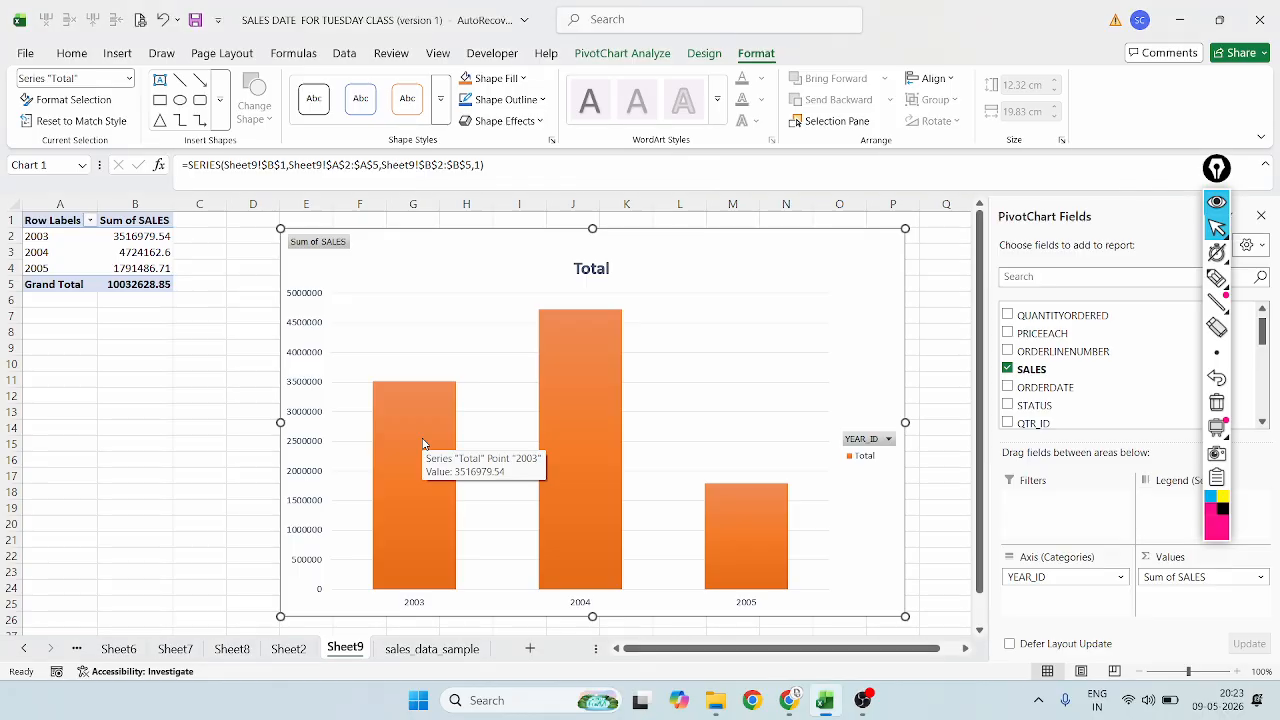
pyautogui.click(423, 443)
pyautogui.click(423, 443)
pyautogui.click(585, 410)
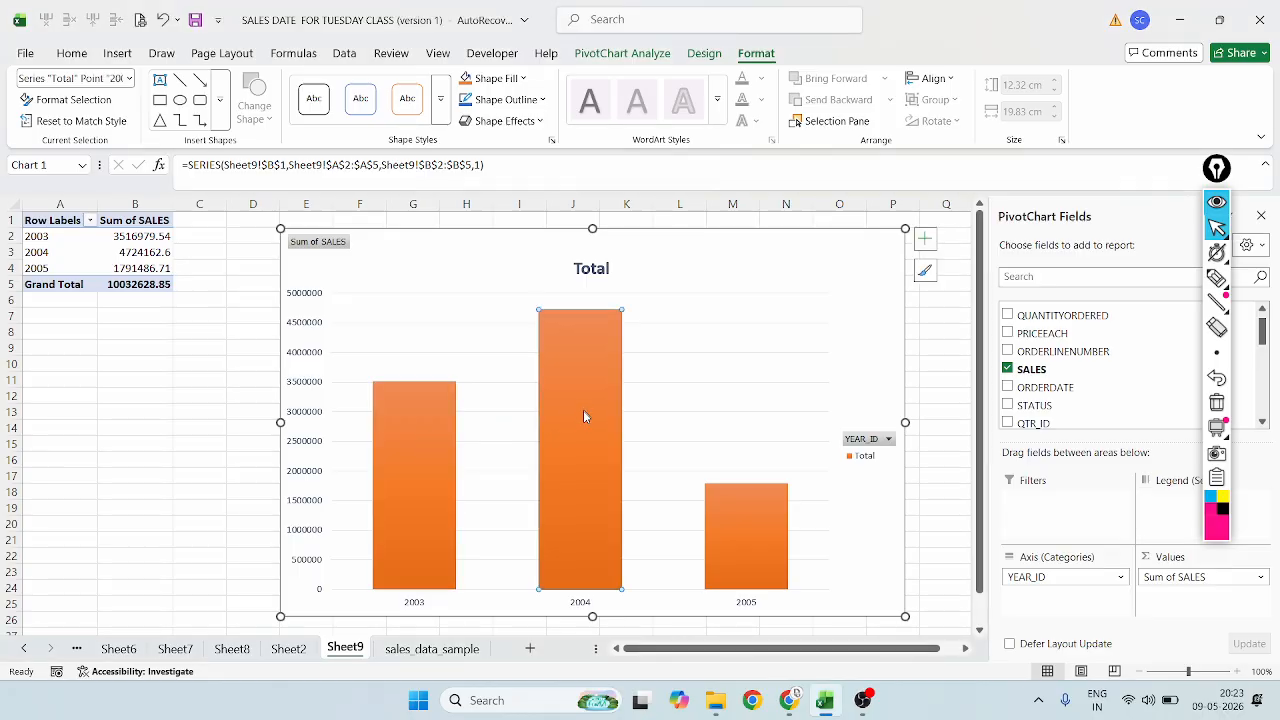
pyautogui.click(521, 80)
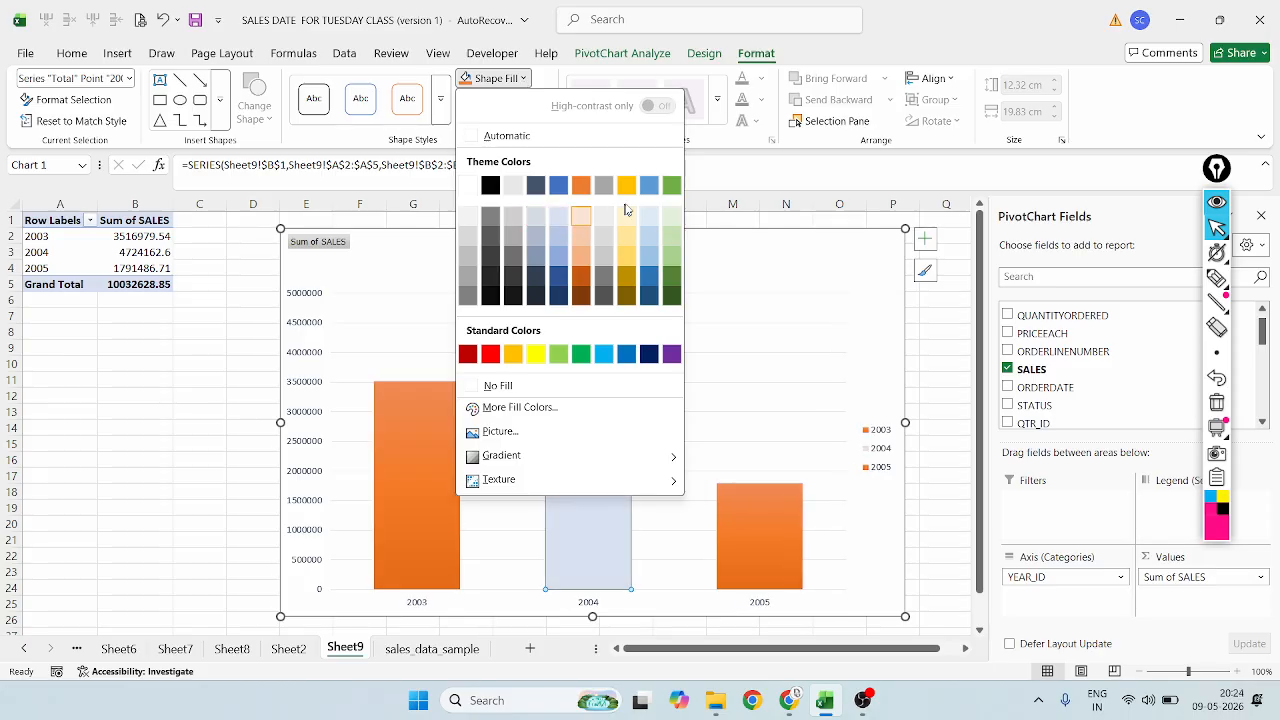
pyautogui.click(679, 217)
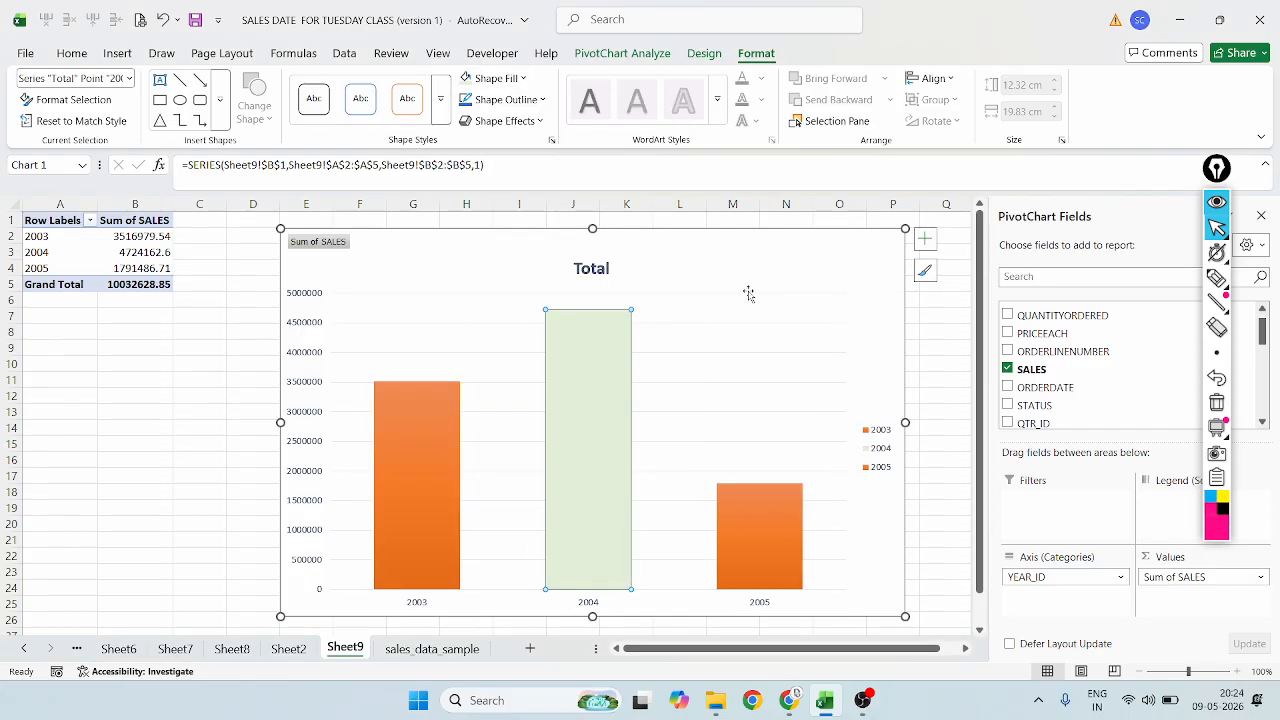
# Fill the 2003 column with a dark blue theme color and the 2005 column with standard yellow
pyautogui.click(412, 486)
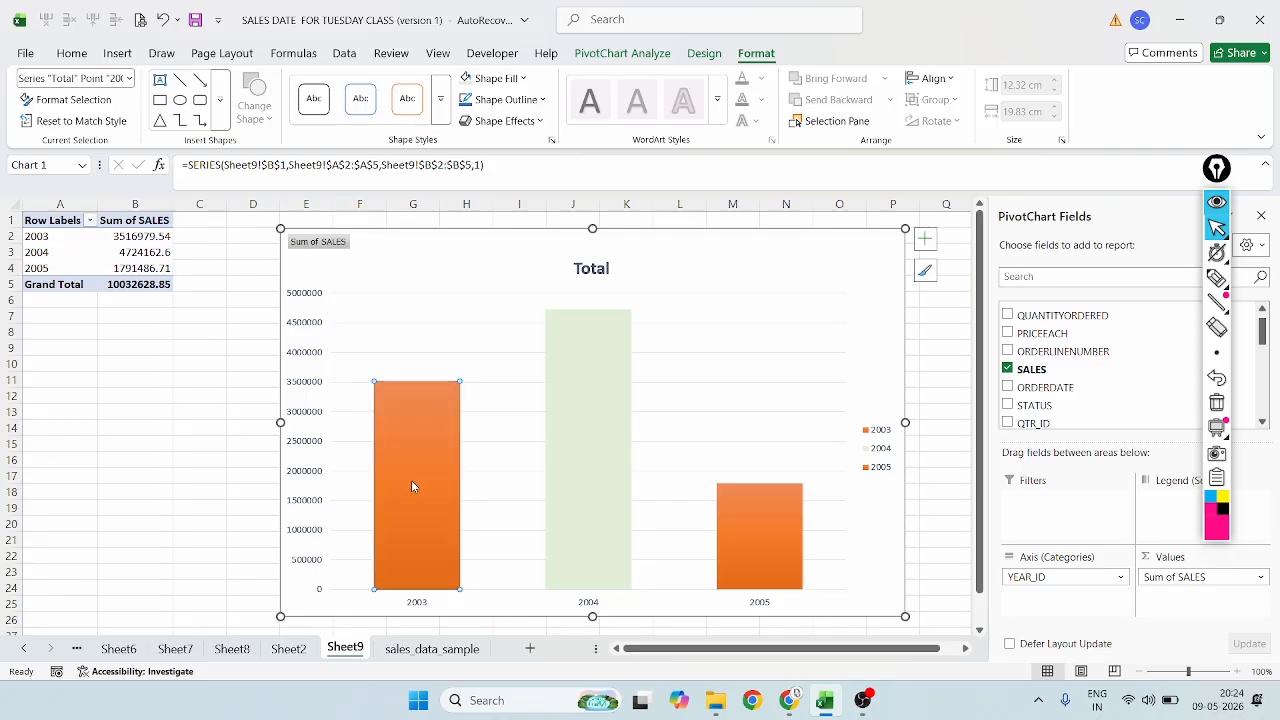
pyautogui.click(490, 78)
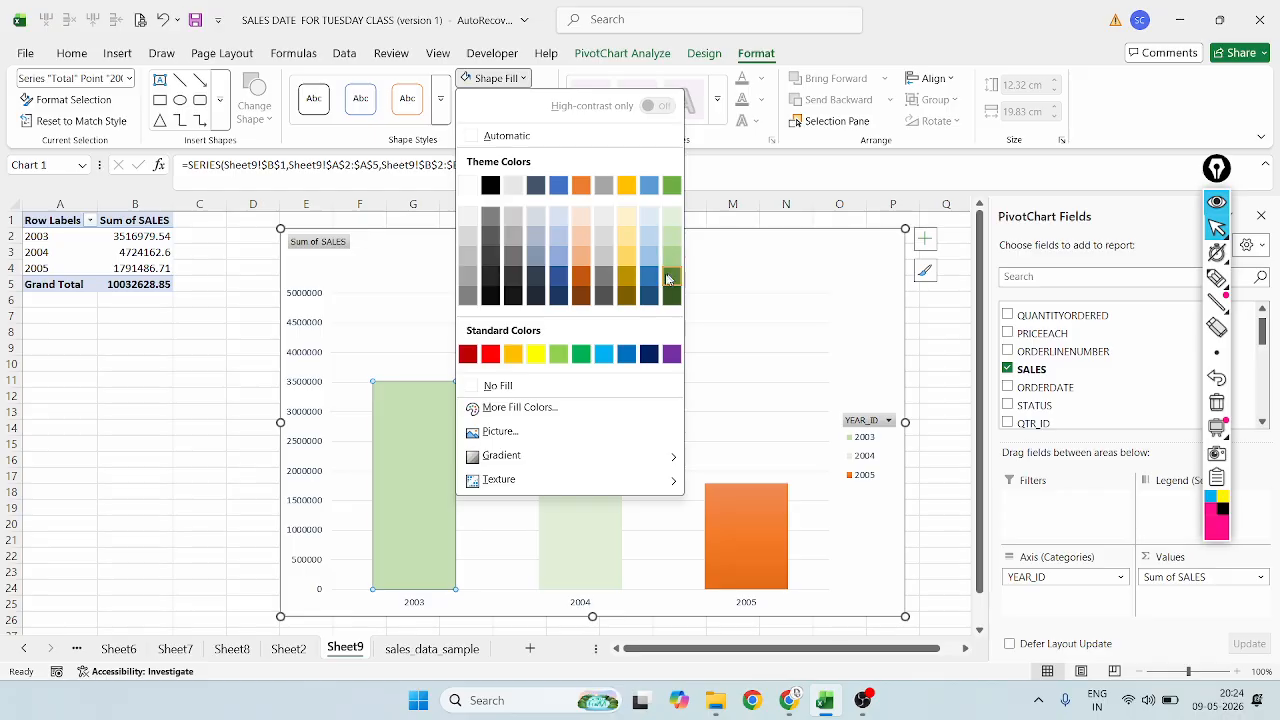
pyautogui.click(765, 556)
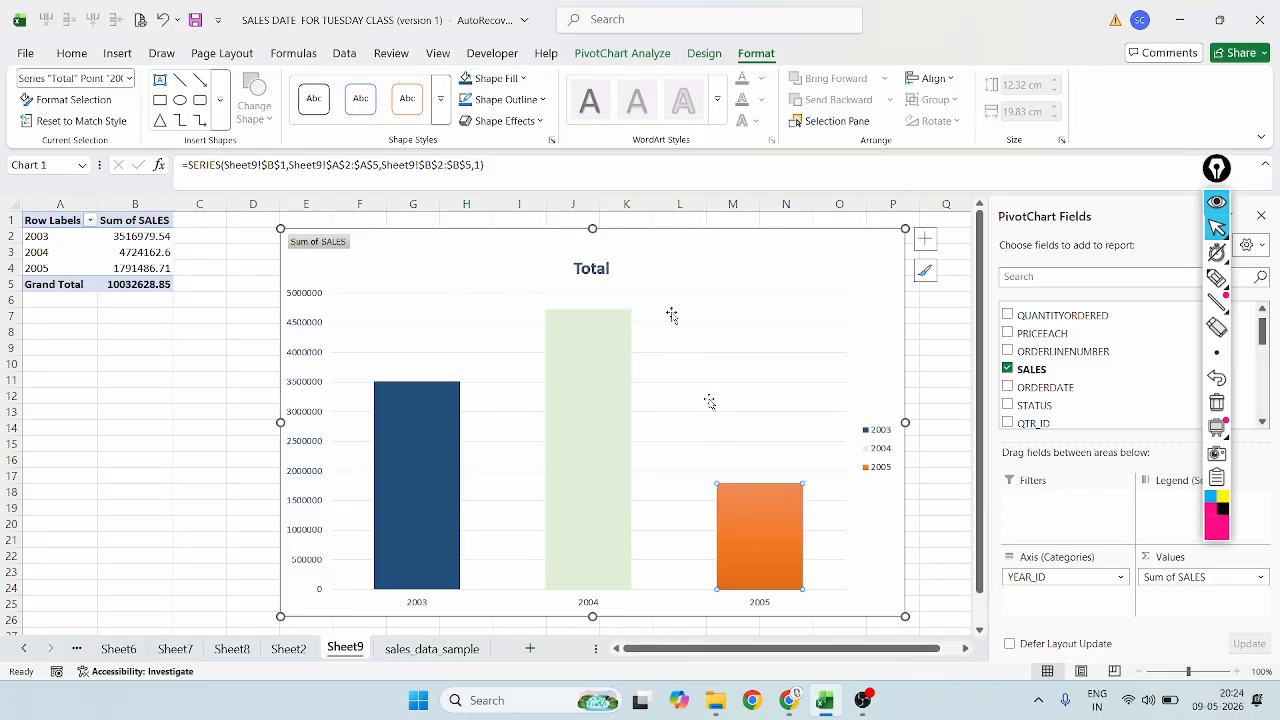
pyautogui.click(497, 78)
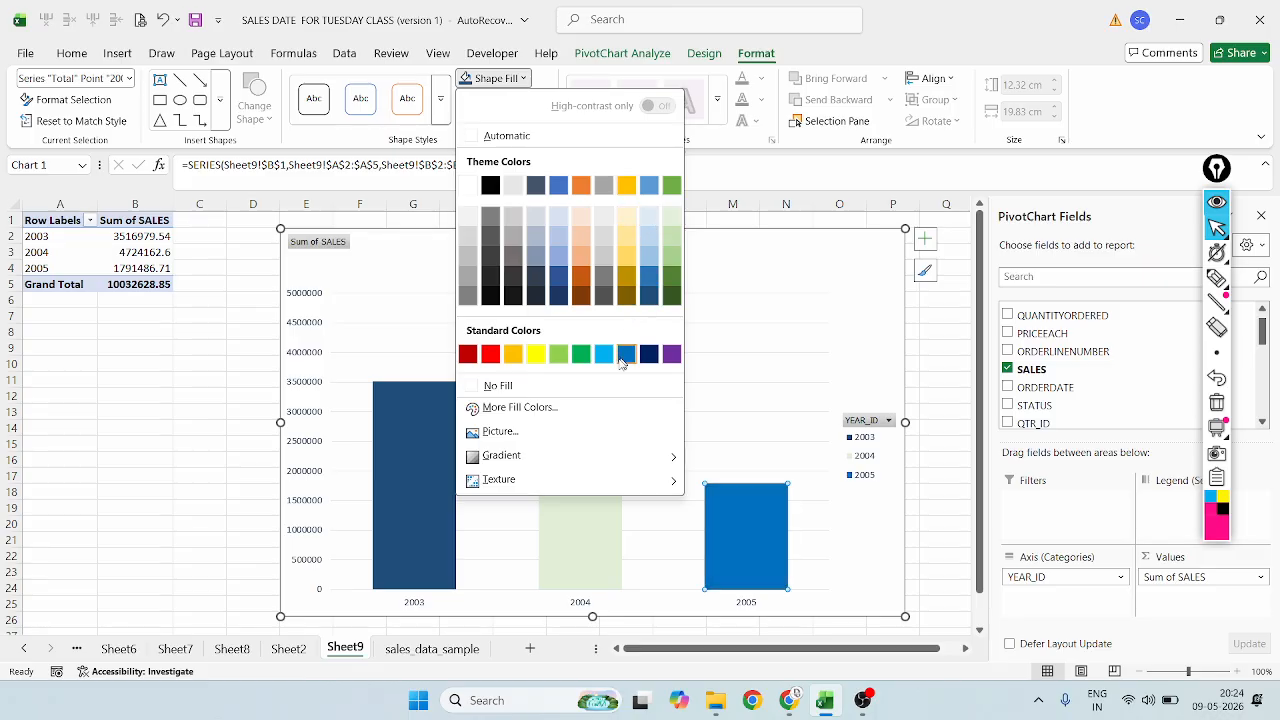
pyautogui.click(534, 358)
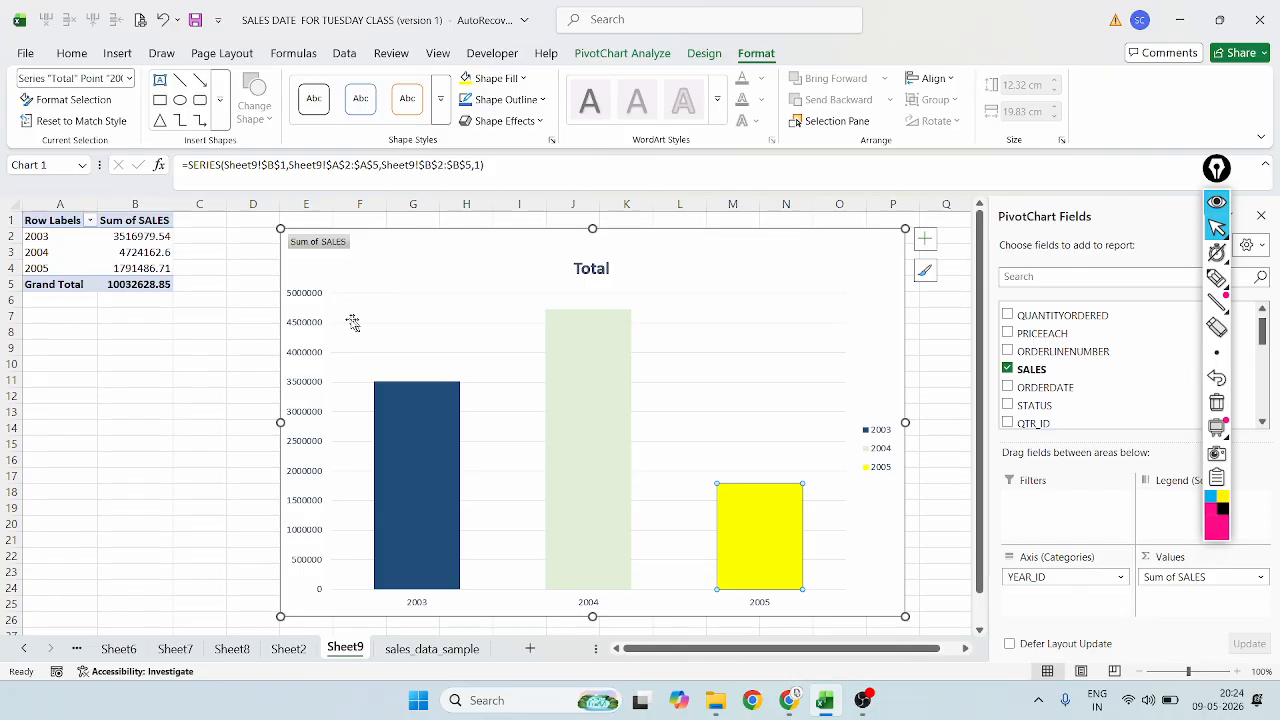
# Point out the vertical value axis by selecting it, and deselect the chart by selecting cell P26
pyautogui.click(317, 305)
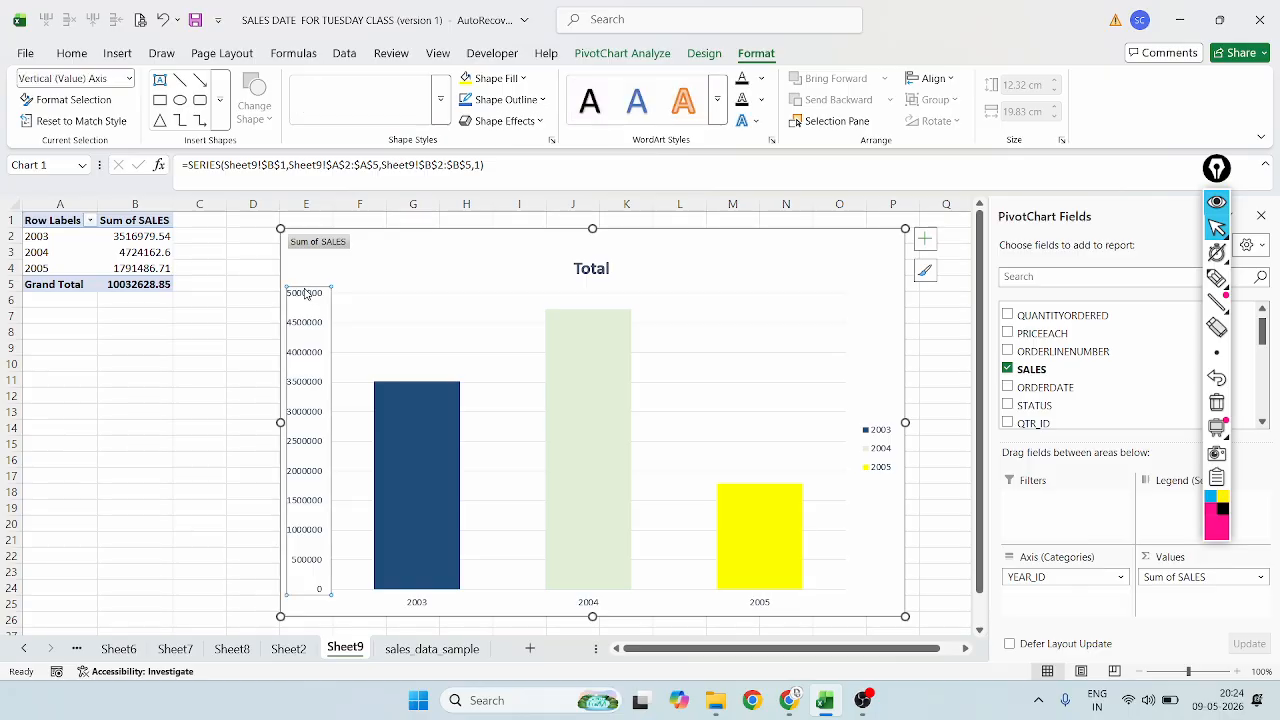
pyautogui.click(499, 264)
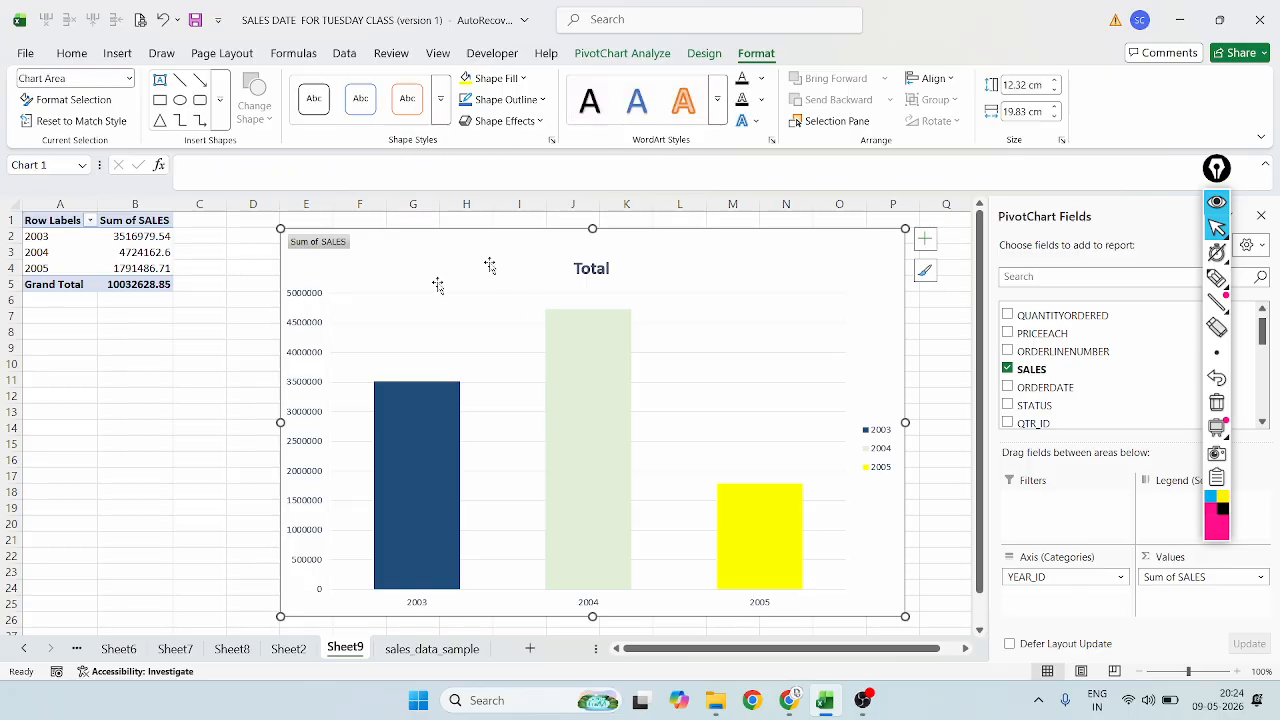
pyautogui.click(313, 300)
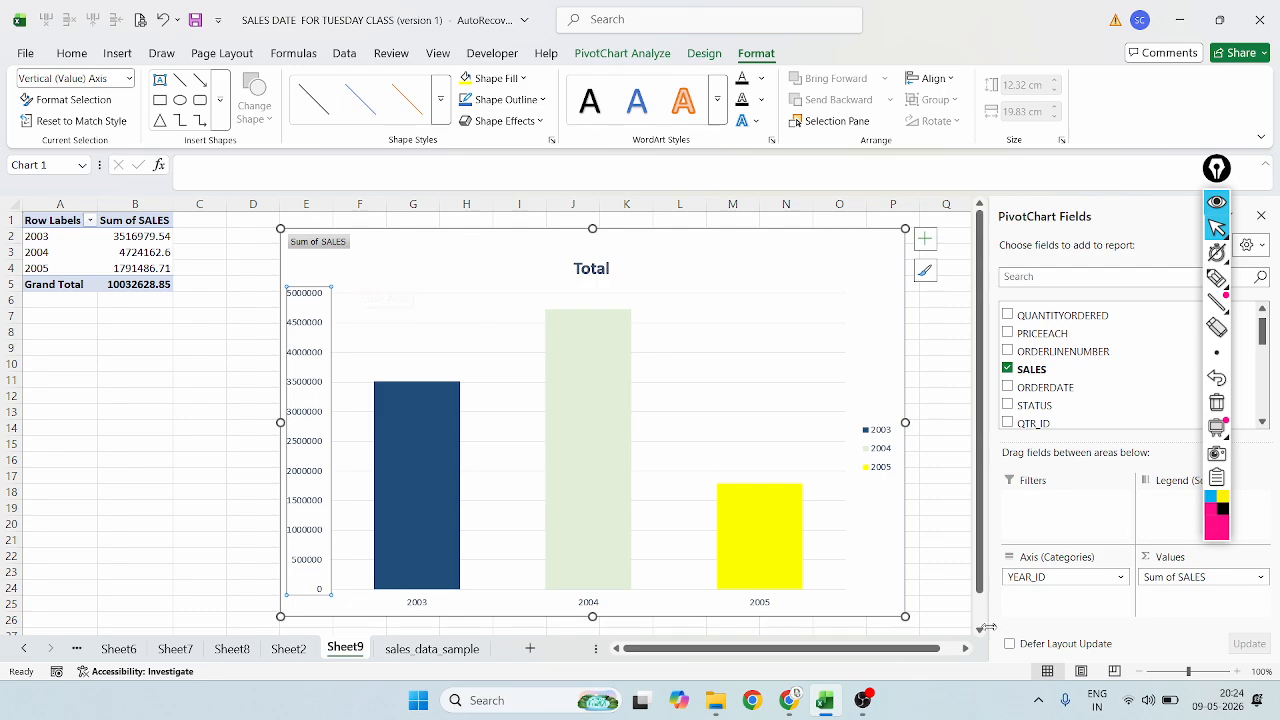
pyautogui.click(910, 619)
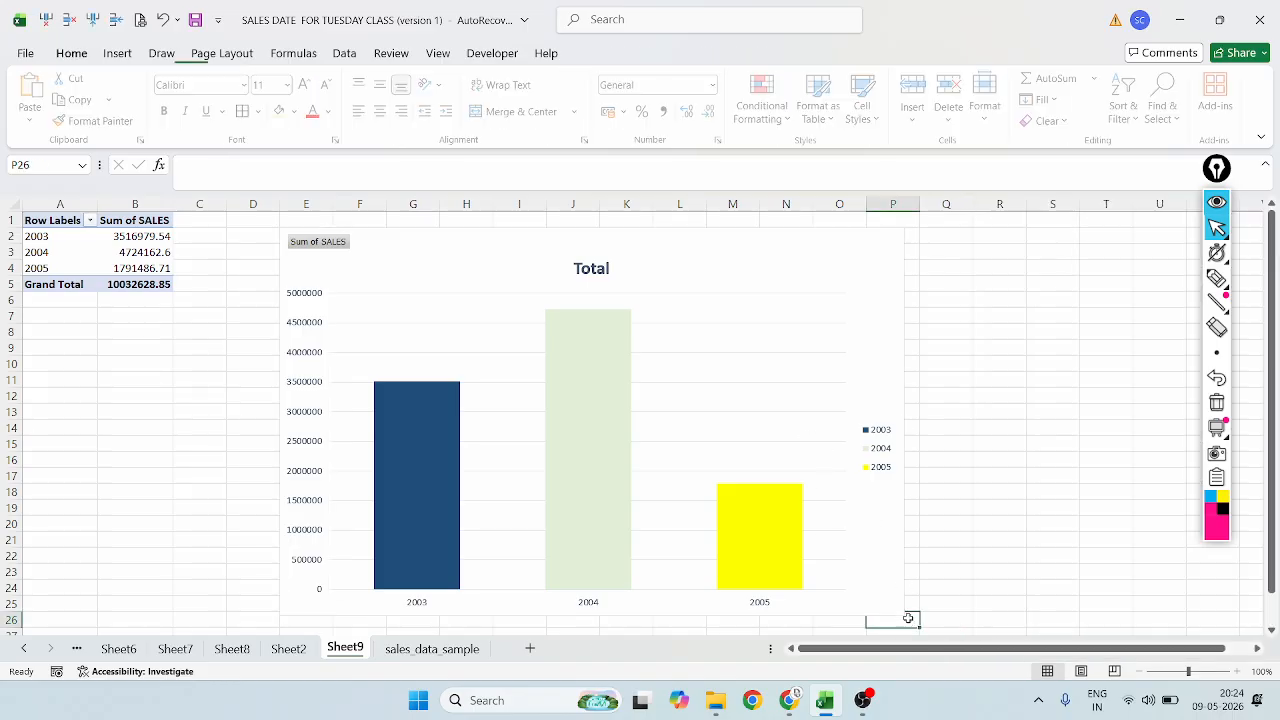
# Shrink the PivotChart so its lower-right corner sits around column L, row 20, and select its vertical value axis
pyautogui.click(881, 595)
pyautogui.moveTo(903, 613); pyautogui.dragTo(700, 533)
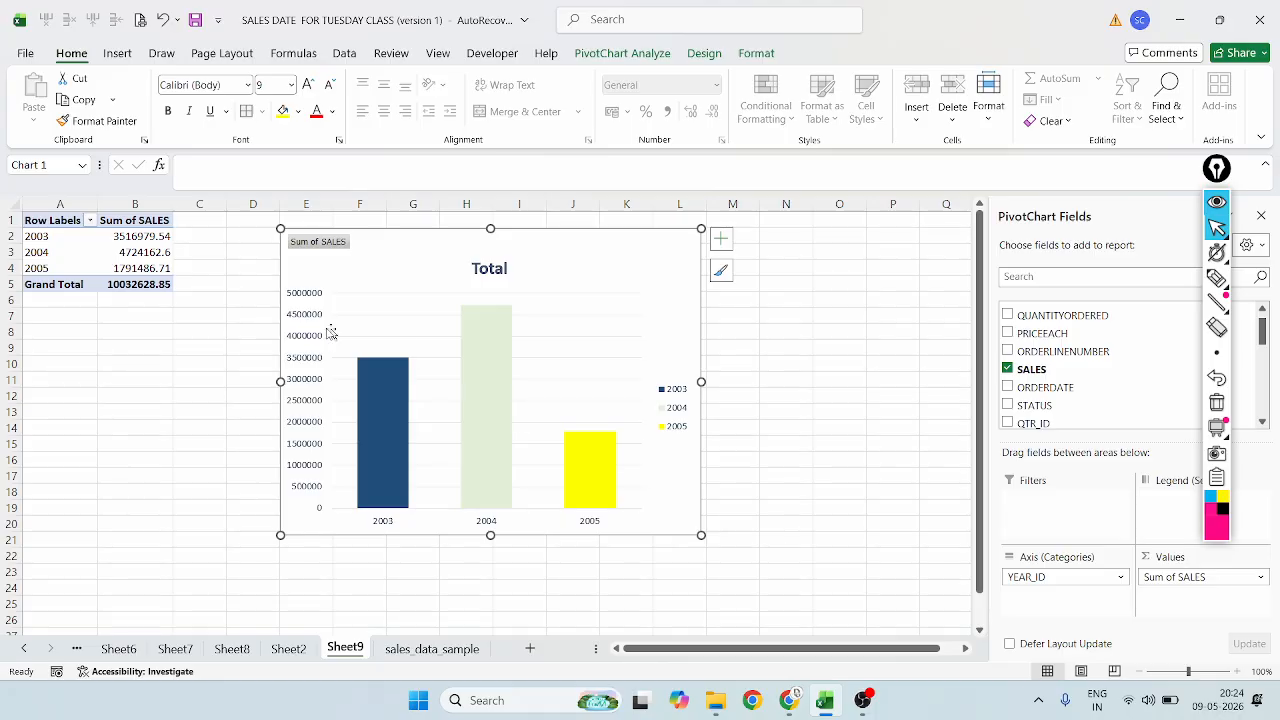
pyautogui.click(307, 302)
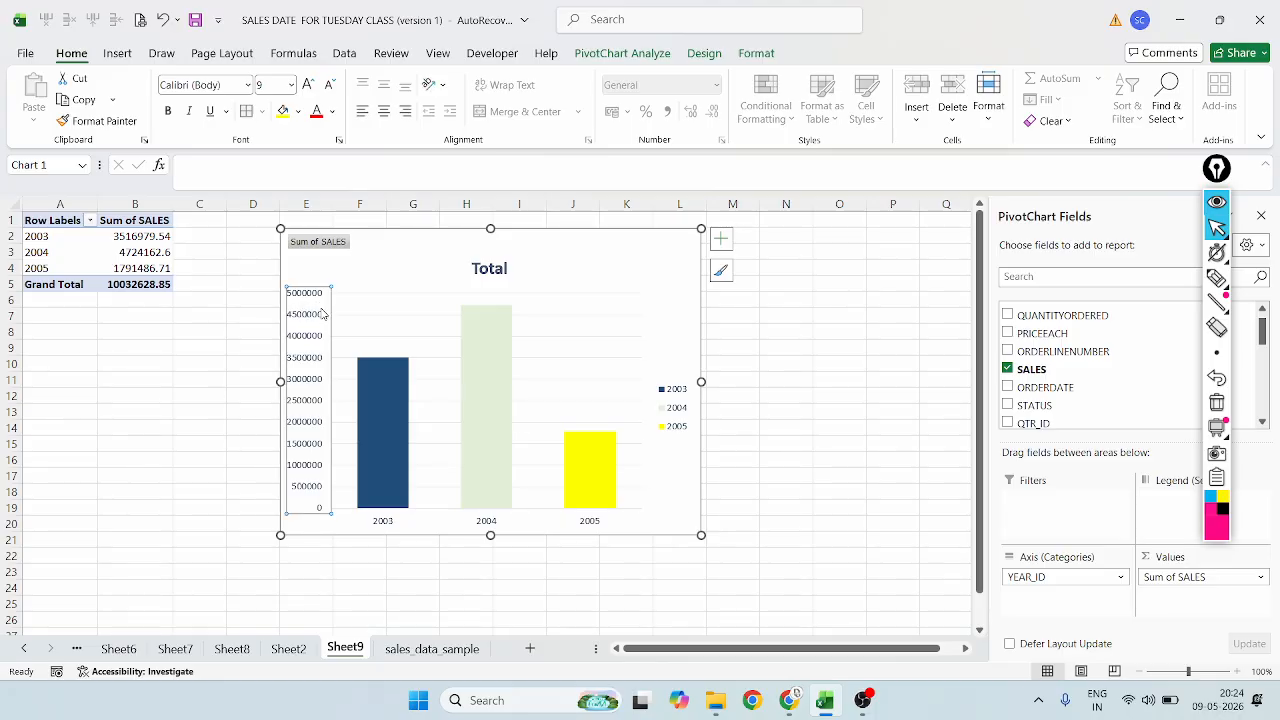
# Circle the chart's vertical value axis with the annotation pen, then erase the circle
pyautogui.moveTo(1222, 299)
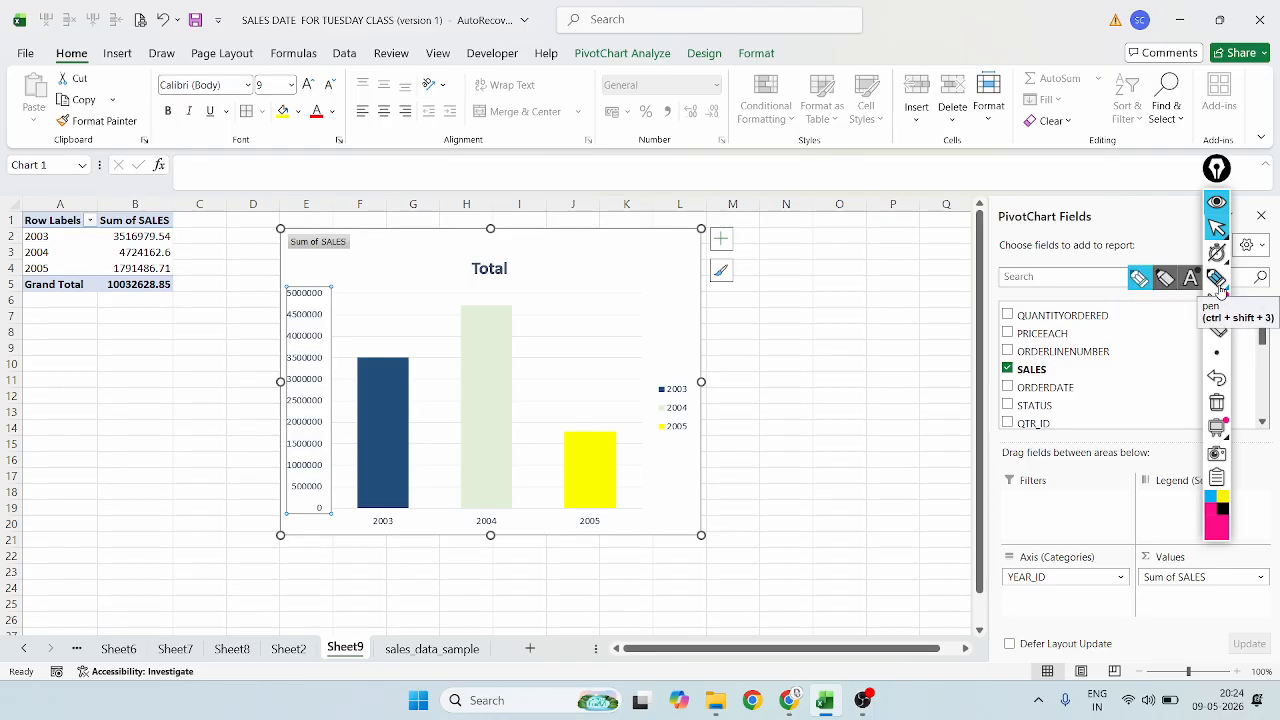
pyautogui.click(1218, 283)
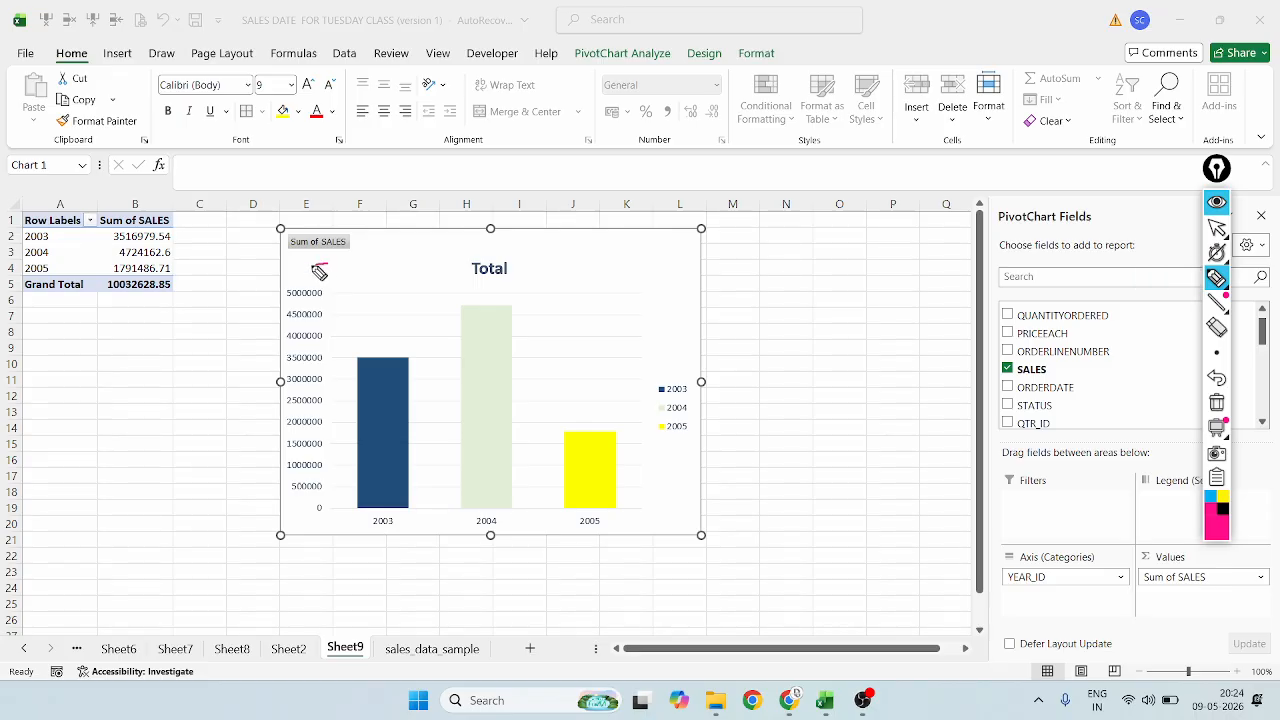
pyautogui.moveTo(319, 271)
pyautogui.mouseDown()
pyautogui.moveTo(272, 312)
pyautogui.moveTo(275, 440)
pyautogui.moveTo(290, 505)
pyautogui.moveTo(348, 548)
pyautogui.moveTo(347, 323)
pyautogui.moveTo(333, 257)
pyautogui.mouseUp()
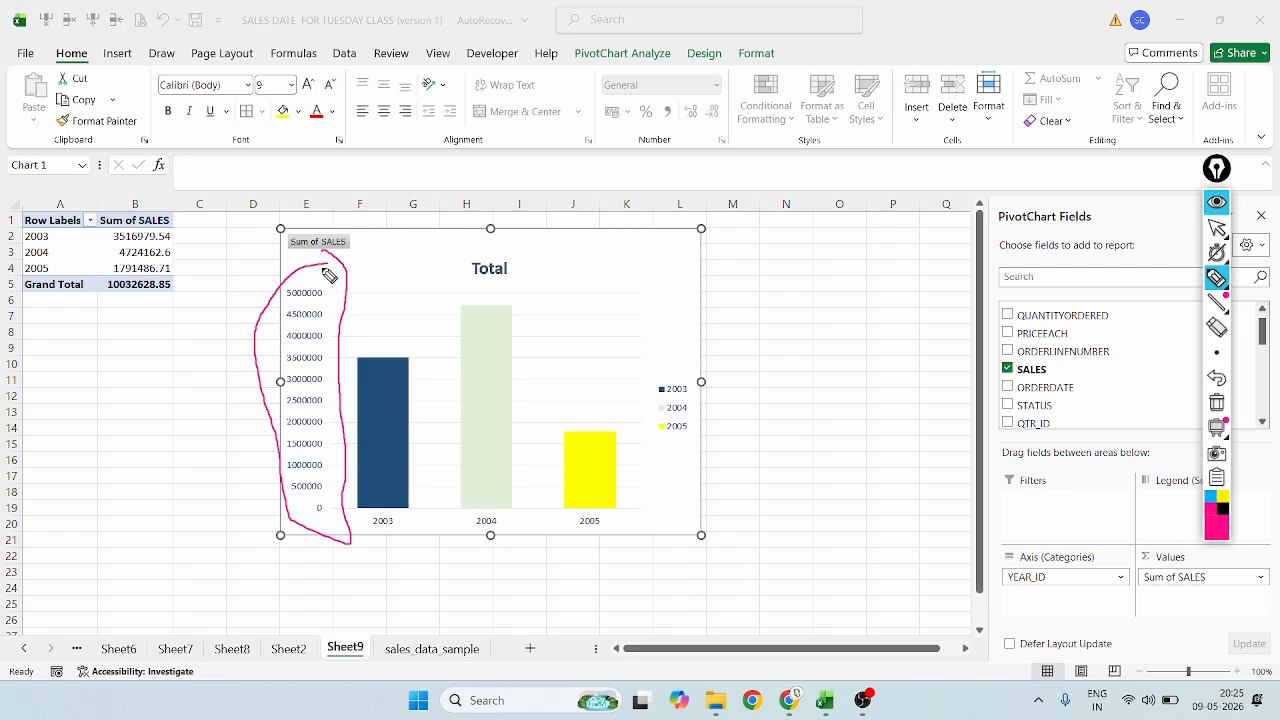
pyautogui.moveTo(1222, 255)
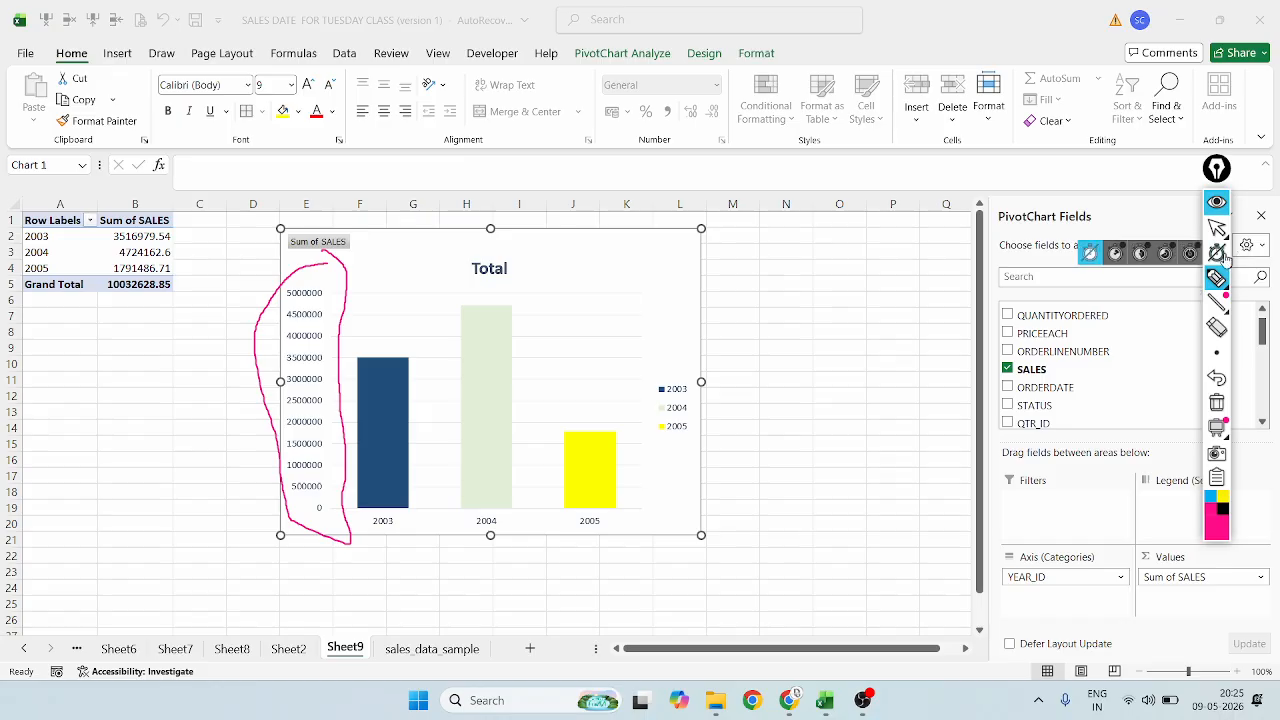
pyautogui.click(1217, 228)
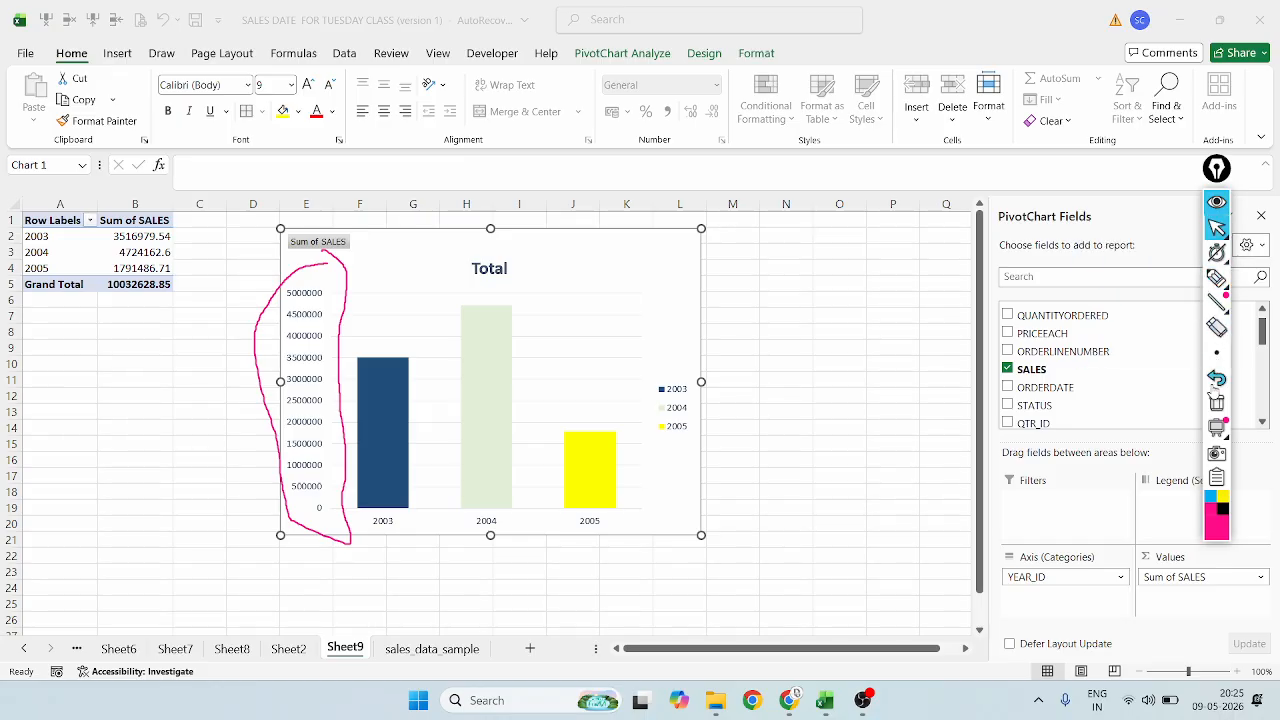
pyautogui.click(1217, 378)
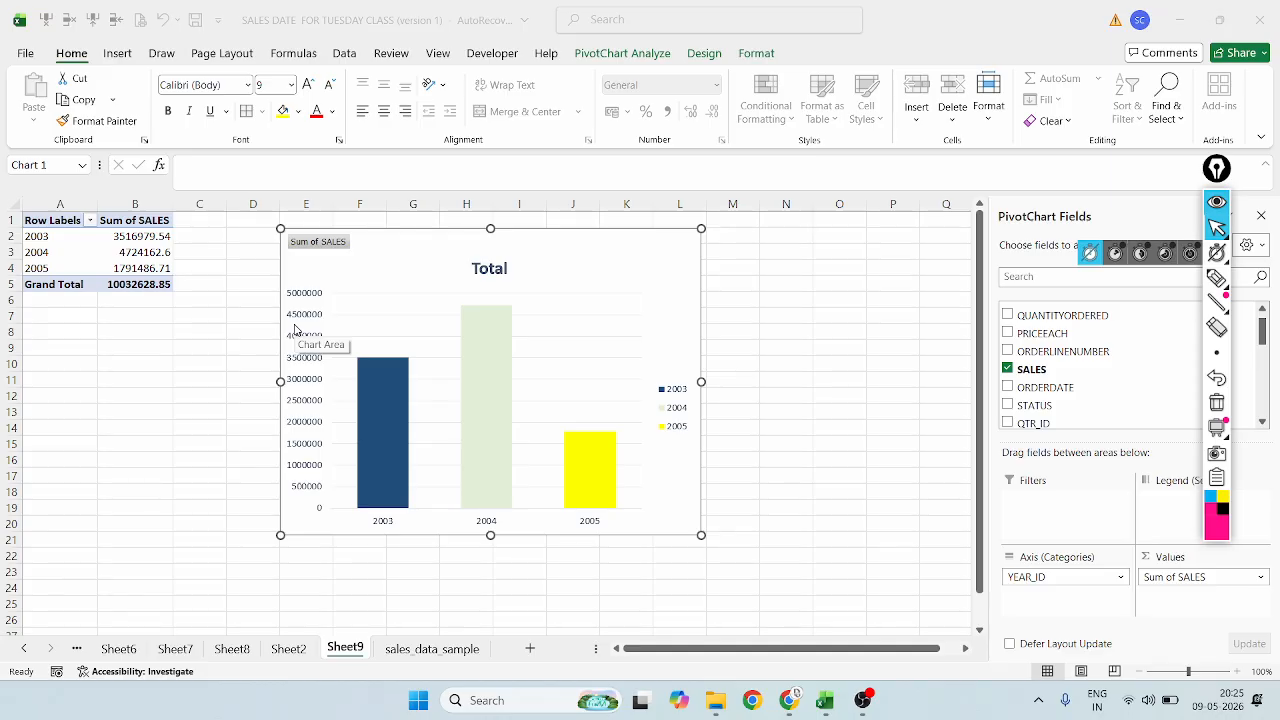
# Select the vertical value axis, circle the Font commands that can format it with the pen, and erase the circle
pyautogui.click(296, 330)
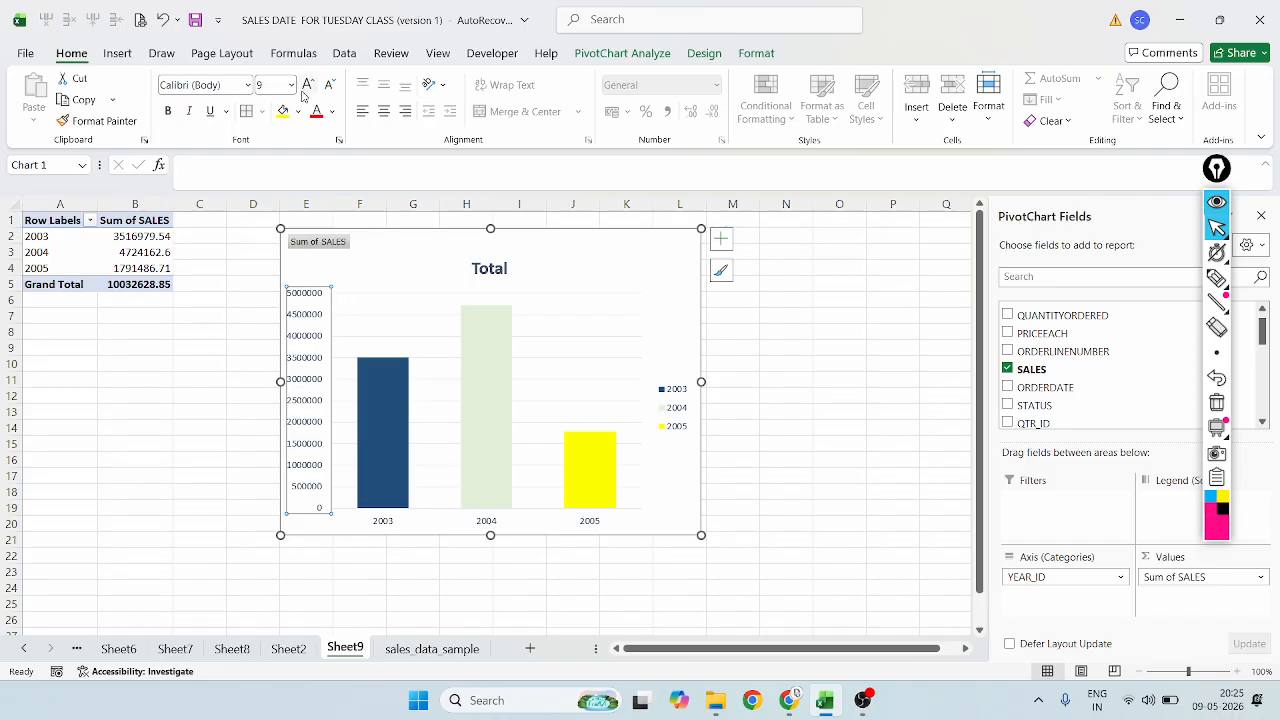
pyautogui.click(1217, 278)
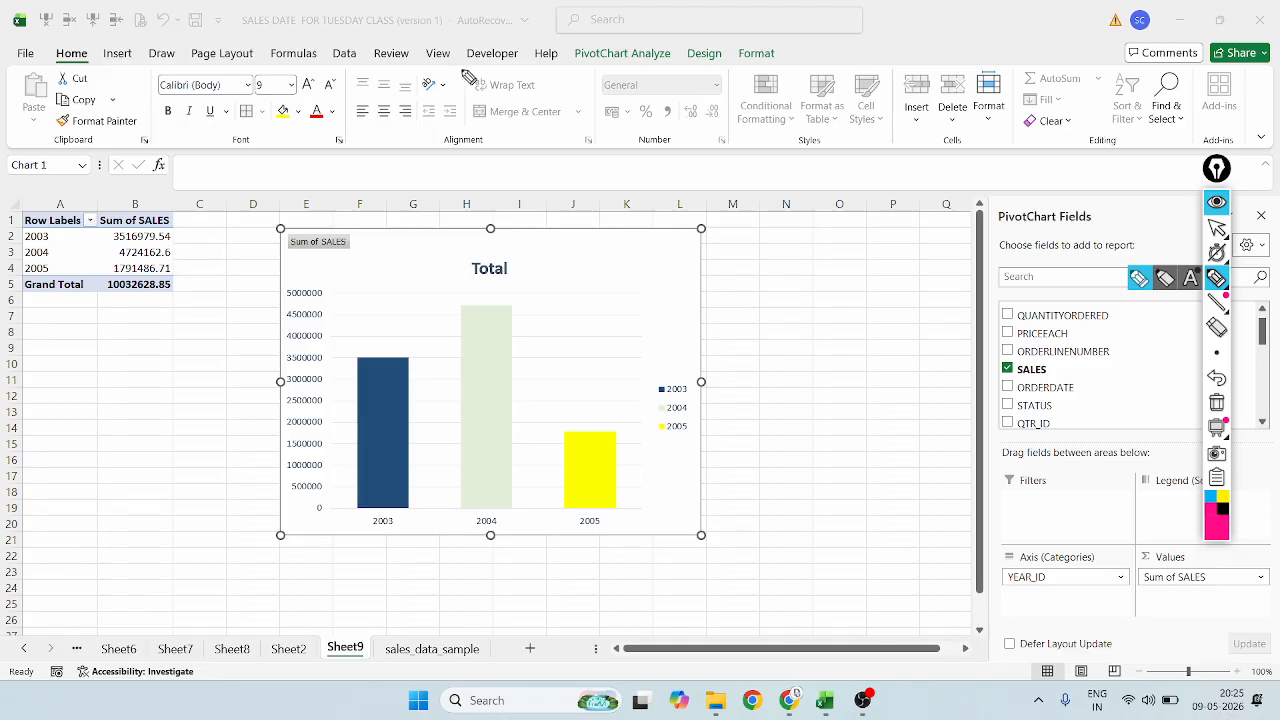
pyautogui.moveTo(306, 76)
pyautogui.mouseDown()
pyautogui.moveTo(229, 64)
pyautogui.moveTo(160, 77)
pyautogui.moveTo(152, 124)
pyautogui.moveTo(251, 171)
pyautogui.moveTo(366, 131)
pyautogui.moveTo(364, 90)
pyautogui.mouseUp()
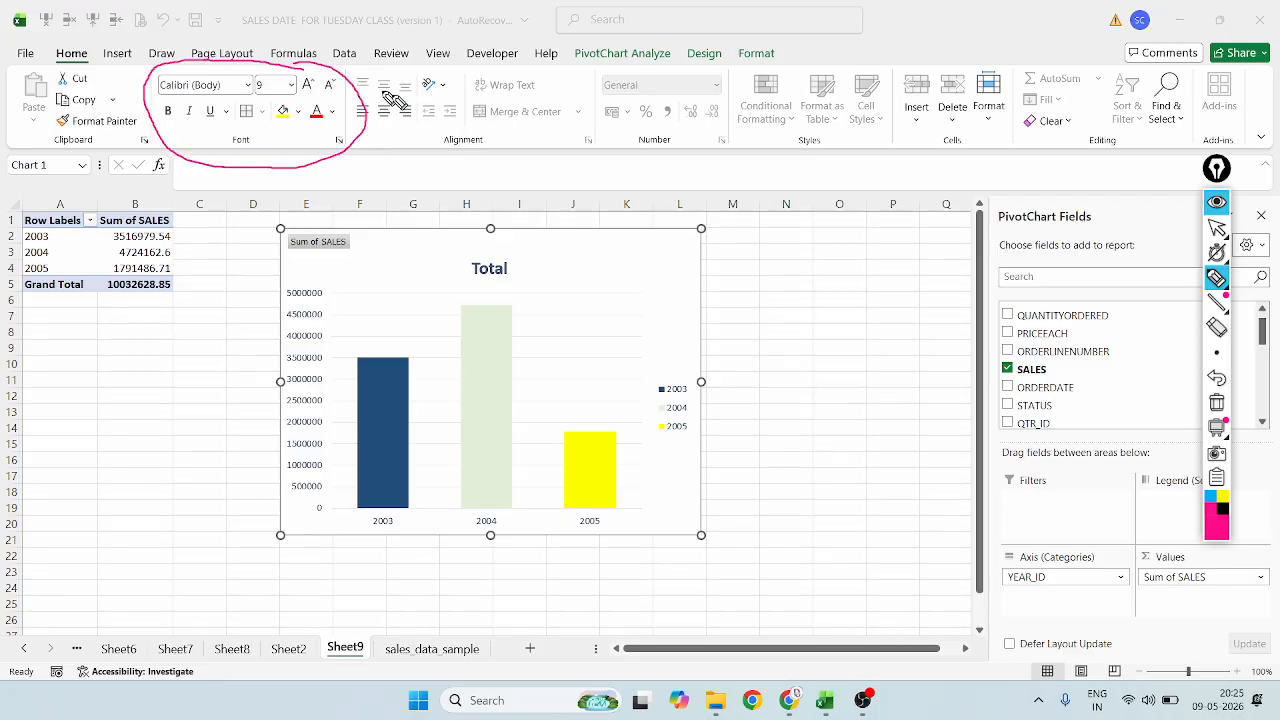
pyautogui.click(1217, 228)
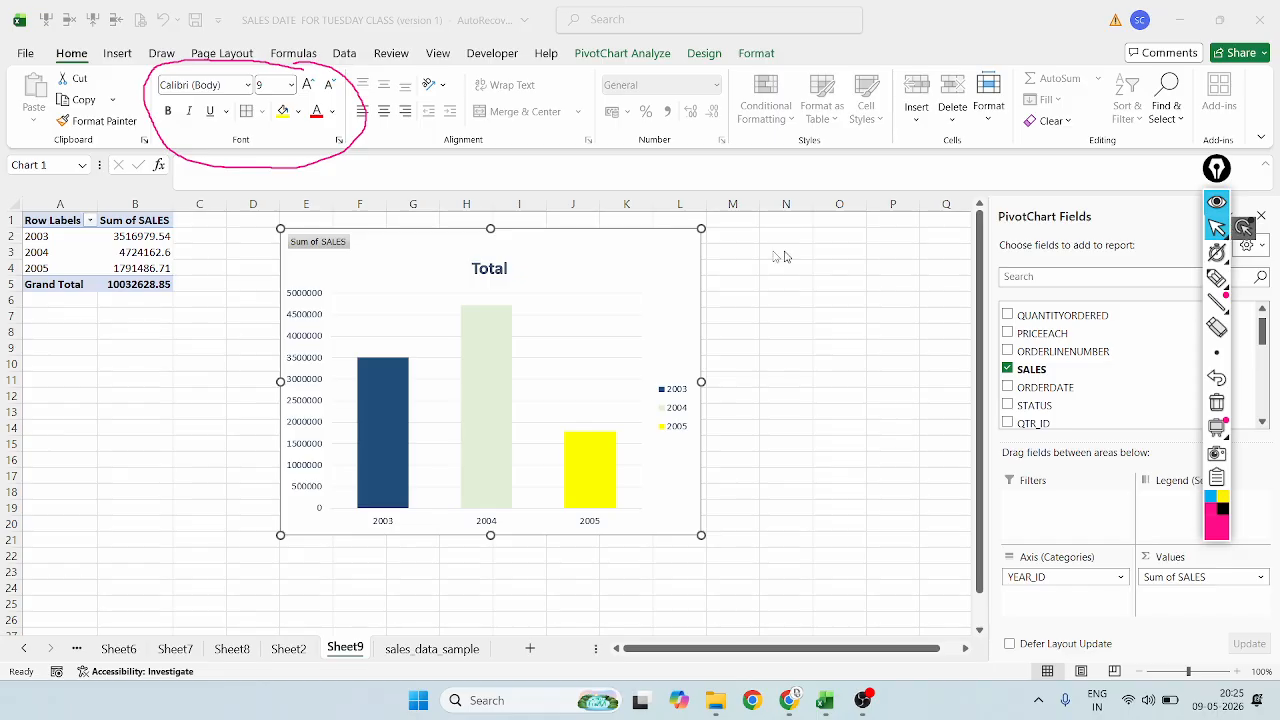
pyautogui.click(308, 400)
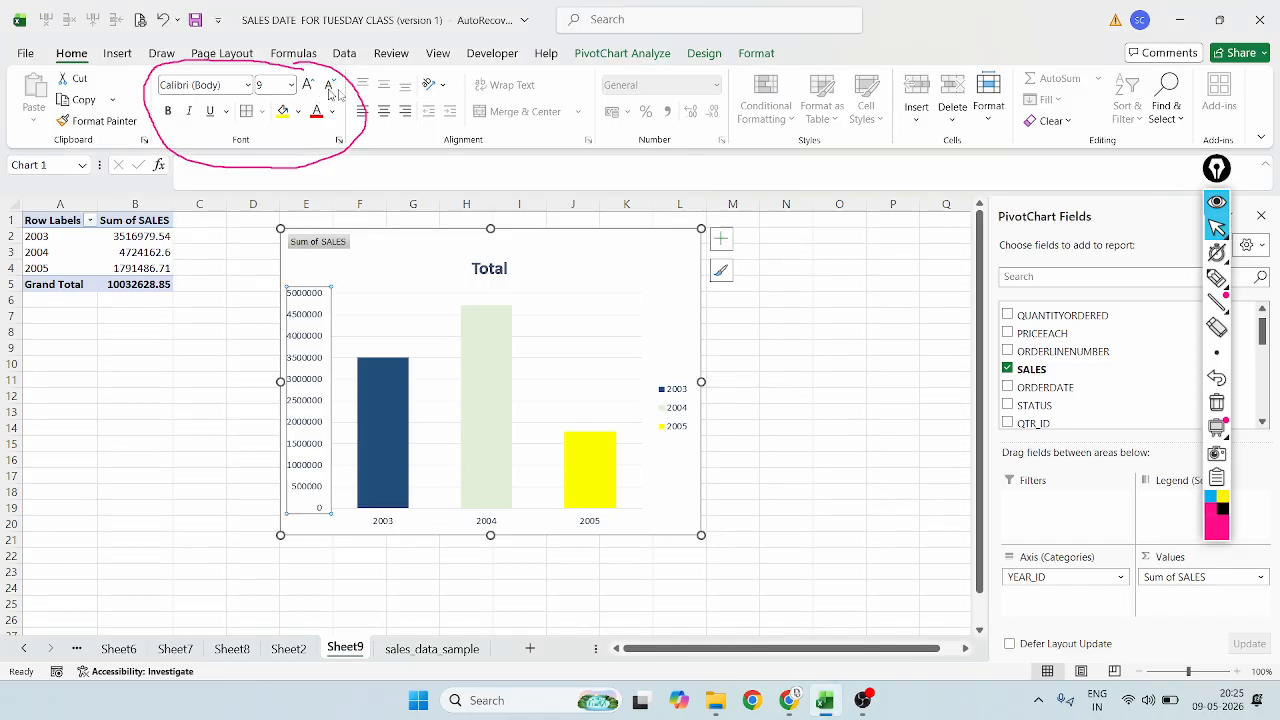
pyautogui.click(1217, 377)
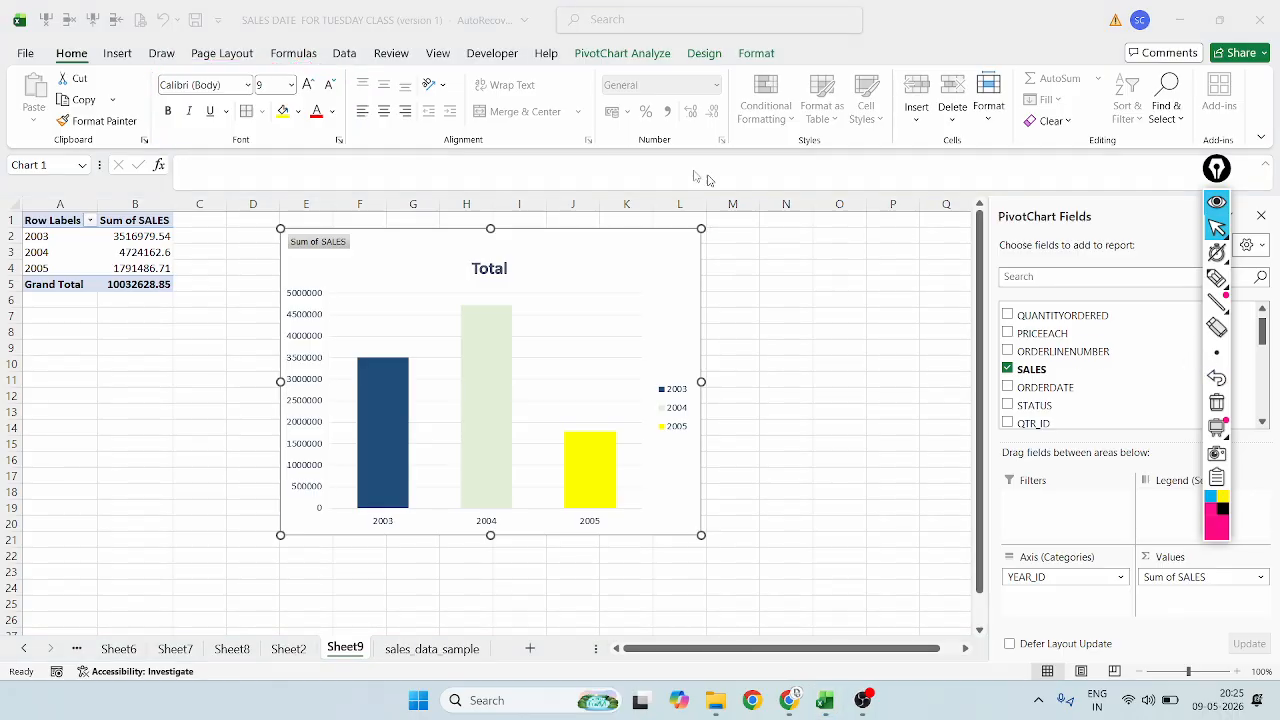
# Set the font size of the vertical value axis labels to 14
pyautogui.click(314, 292)
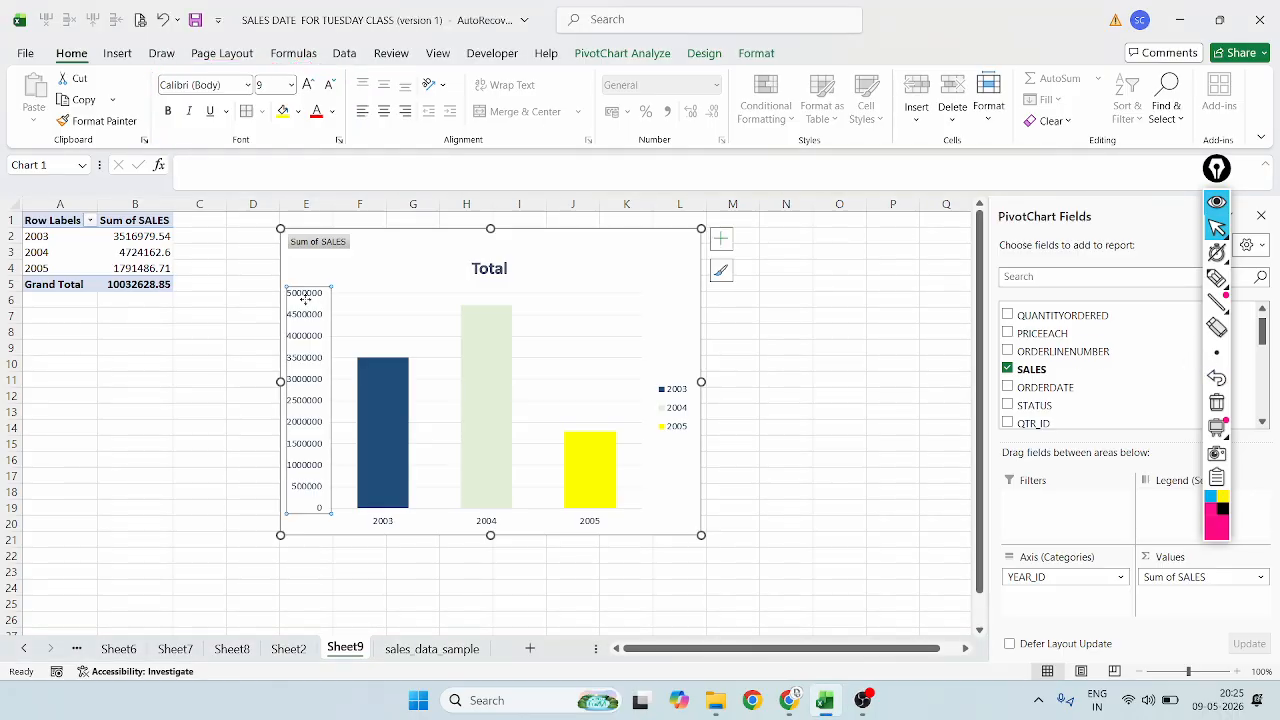
pyautogui.click(307, 86)
pyautogui.click(307, 86)
pyautogui.click(307, 86)
pyautogui.click(307, 86)
pyautogui.click(307, 86)
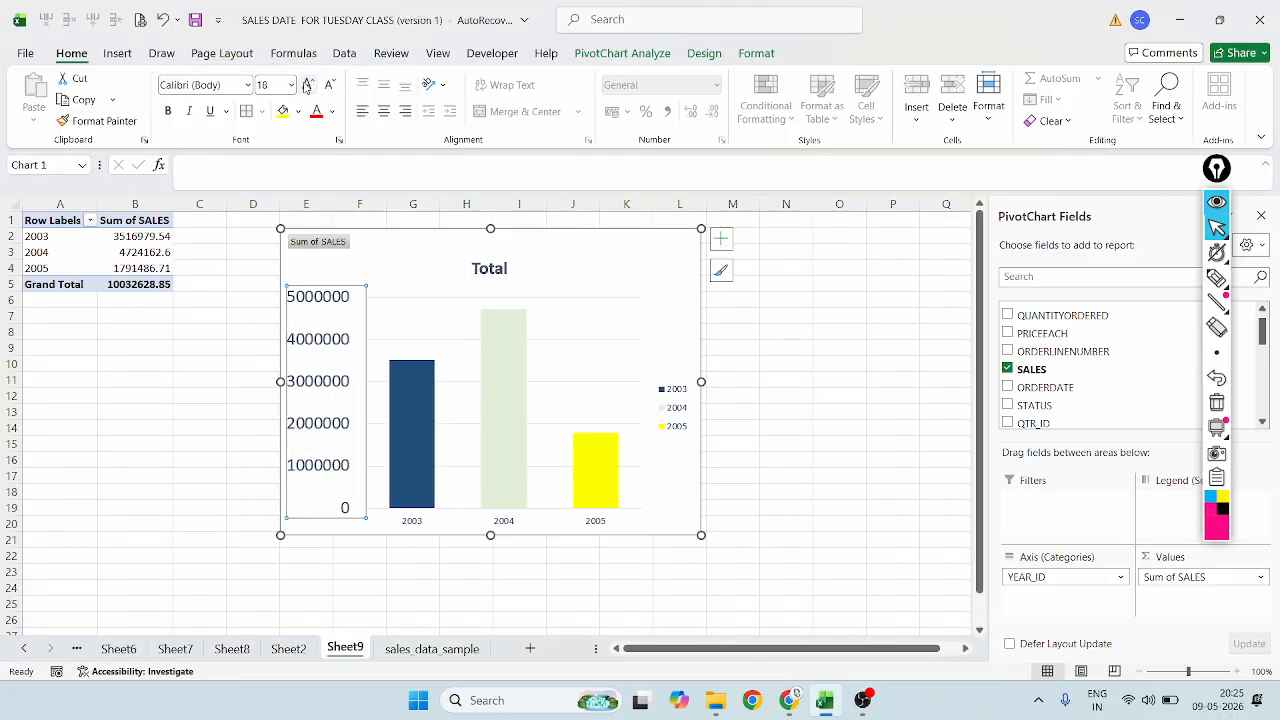
pyautogui.click(307, 86)
pyautogui.click(330, 84)
pyautogui.click(330, 84)
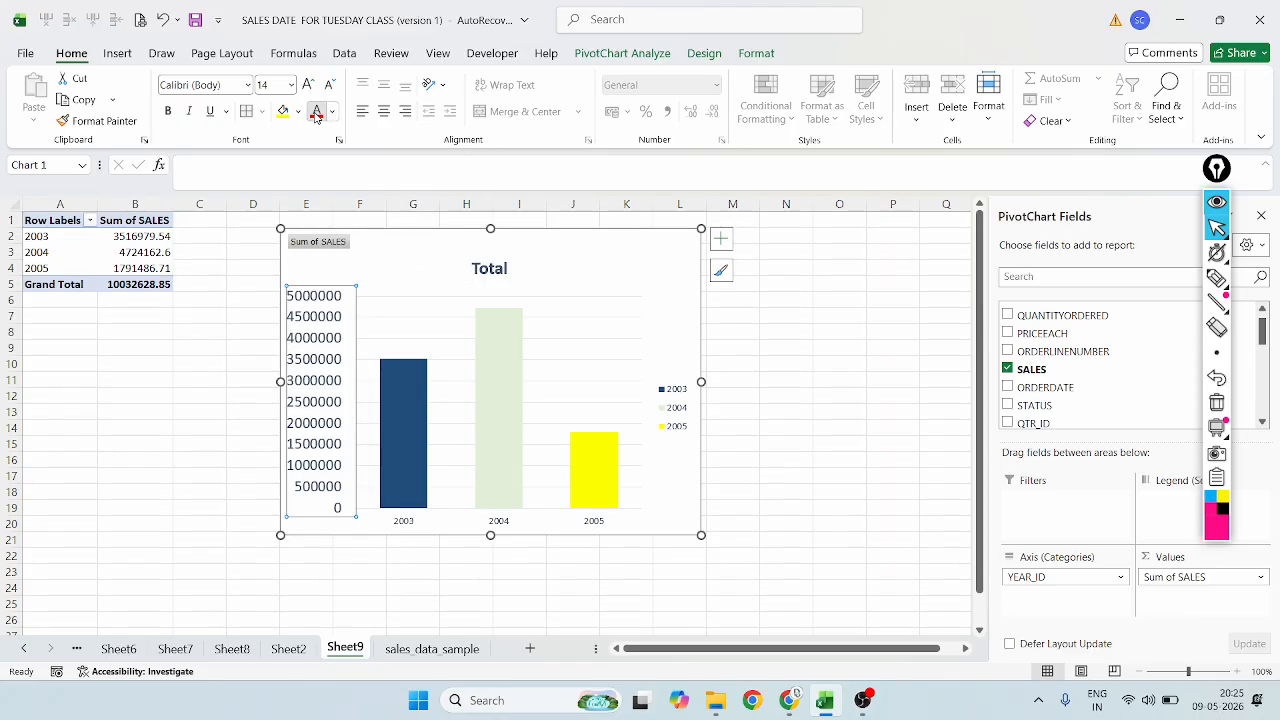
# Color the vertical value axis labels red and make them bold
pyautogui.click(316, 113)
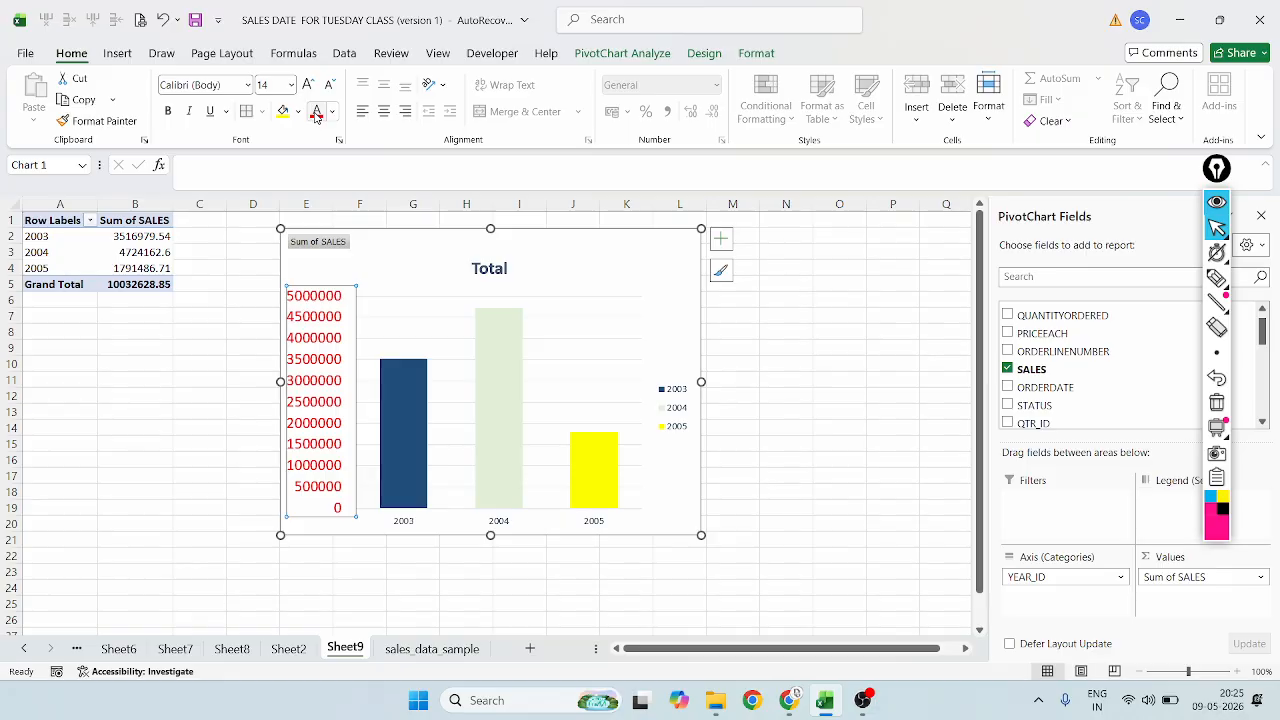
pyautogui.click(168, 111)
pyautogui.click(406, 262)
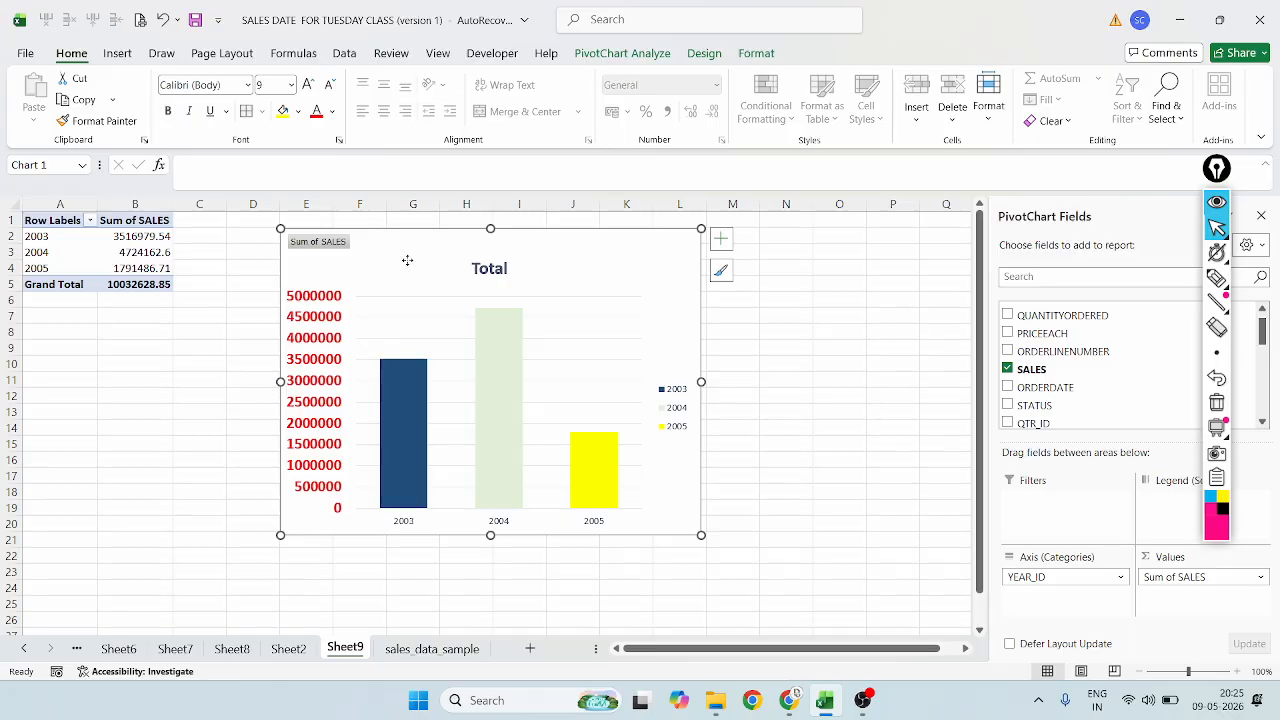
# Give the year labels on the horizontal axis a yellow fill, bold text and the standard dark blue font color
pyautogui.click(401, 526)
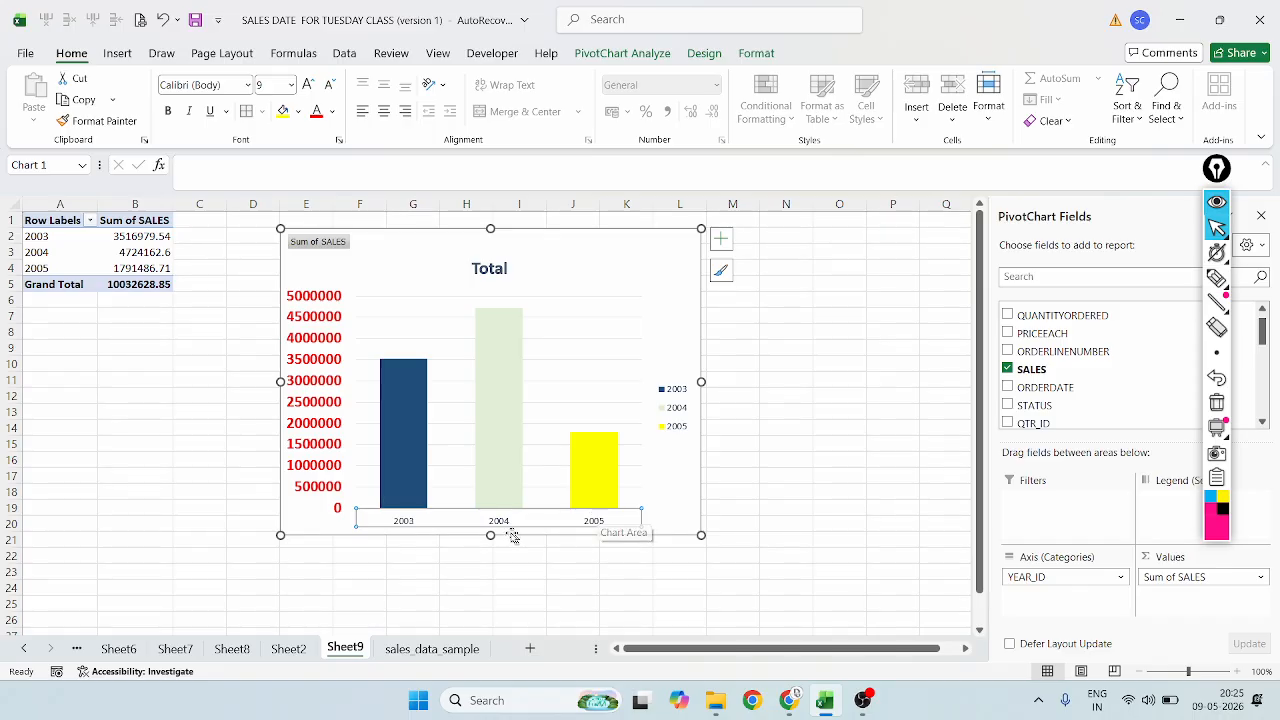
pyautogui.click(284, 112)
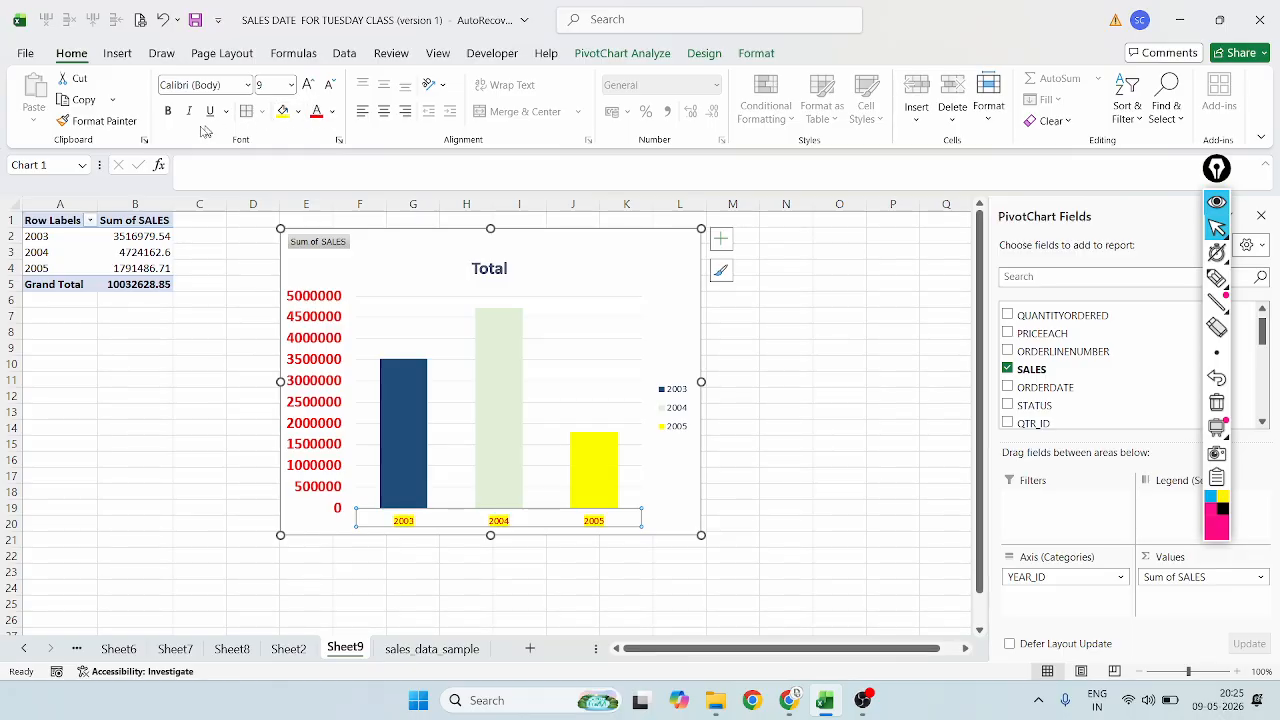
pyautogui.click(332, 111)
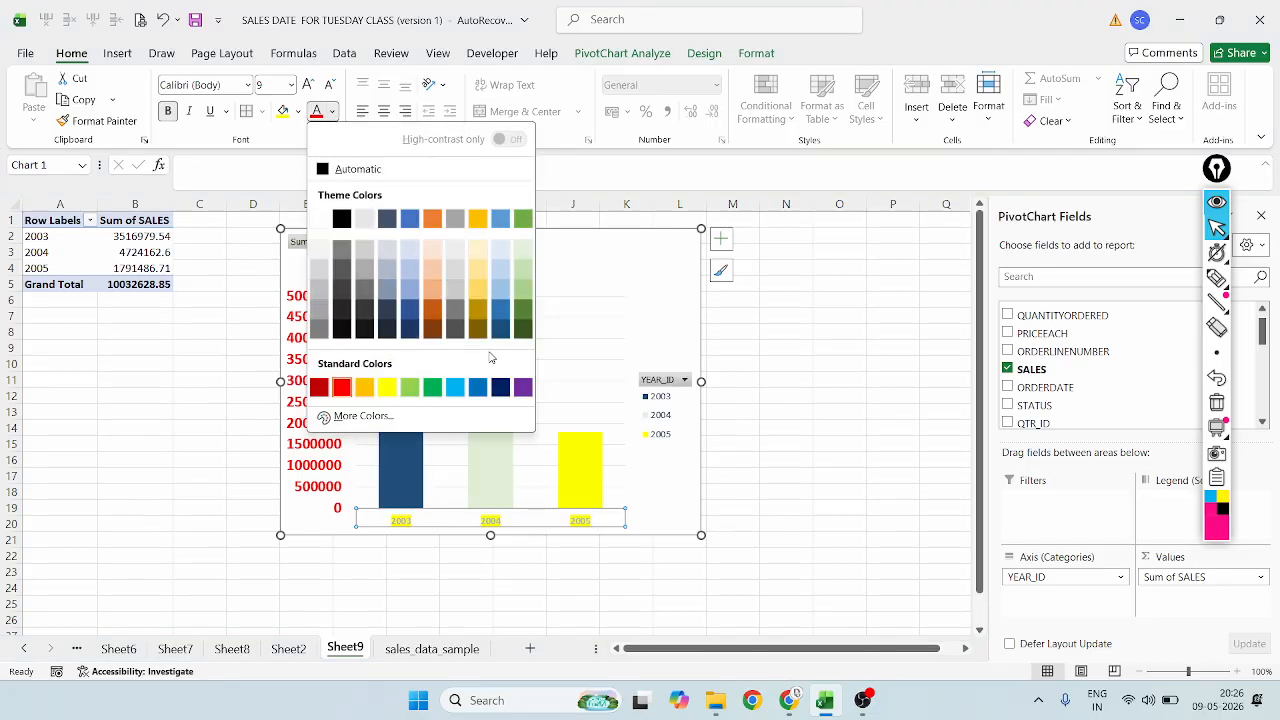
pyautogui.click(502, 392)
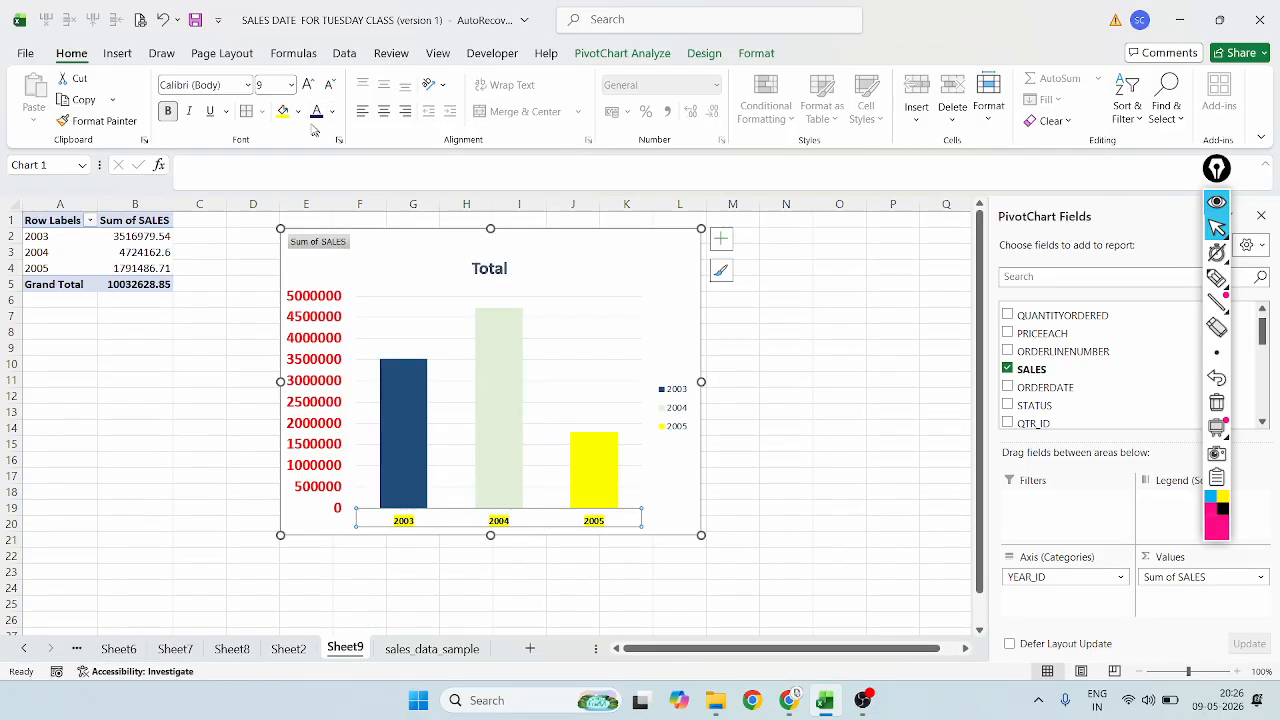
# Enlarge the horizontal axis year labels beyond 16 points and stretch the chart to about column M, row 24
pyautogui.click(308, 85)
pyautogui.click(308, 85)
pyautogui.click(308, 85)
pyautogui.click(308, 85)
pyautogui.click(308, 85)
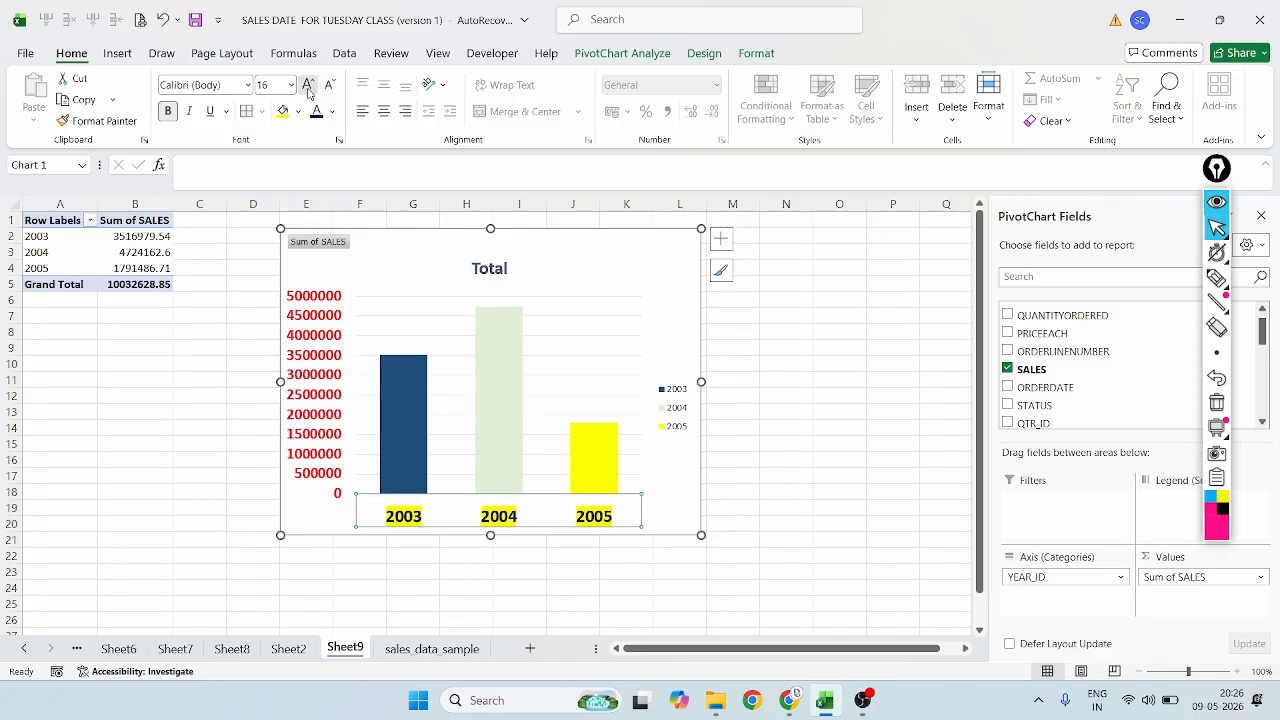
pyautogui.click(308, 85)
pyautogui.click(308, 85)
pyautogui.click(600, 252)
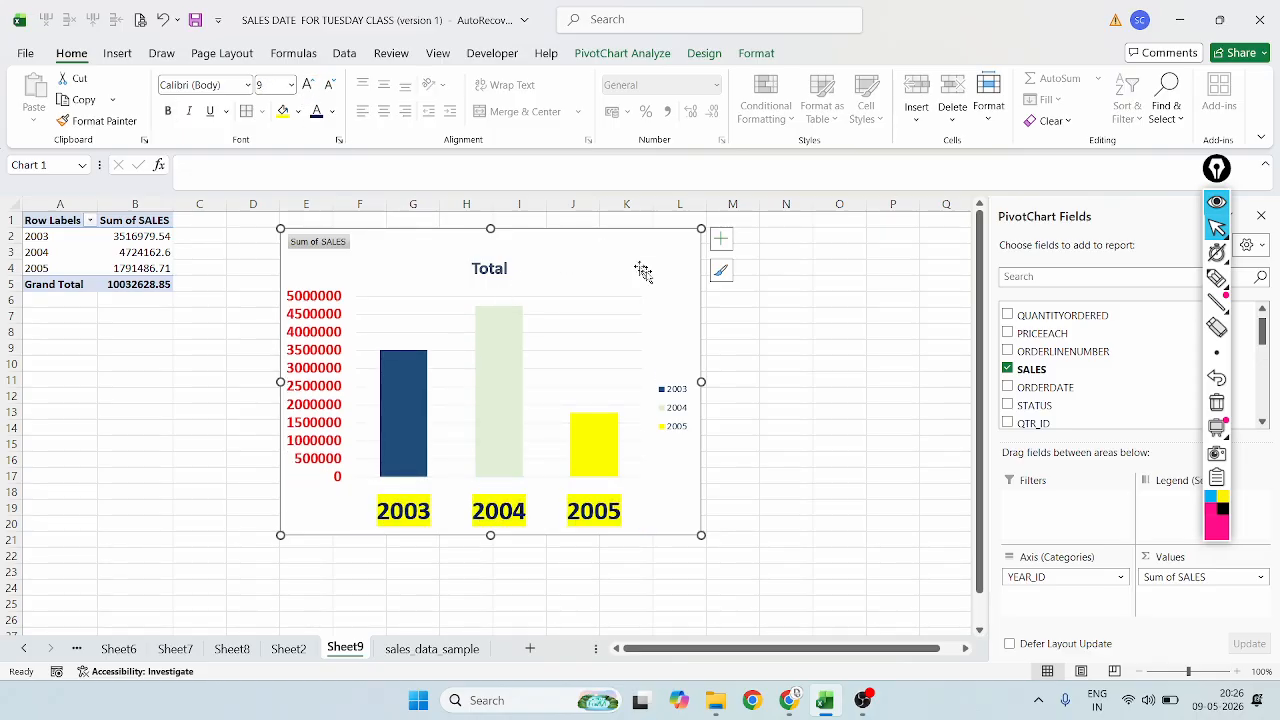
pyautogui.moveTo(703, 524); pyautogui.dragTo(773, 590)
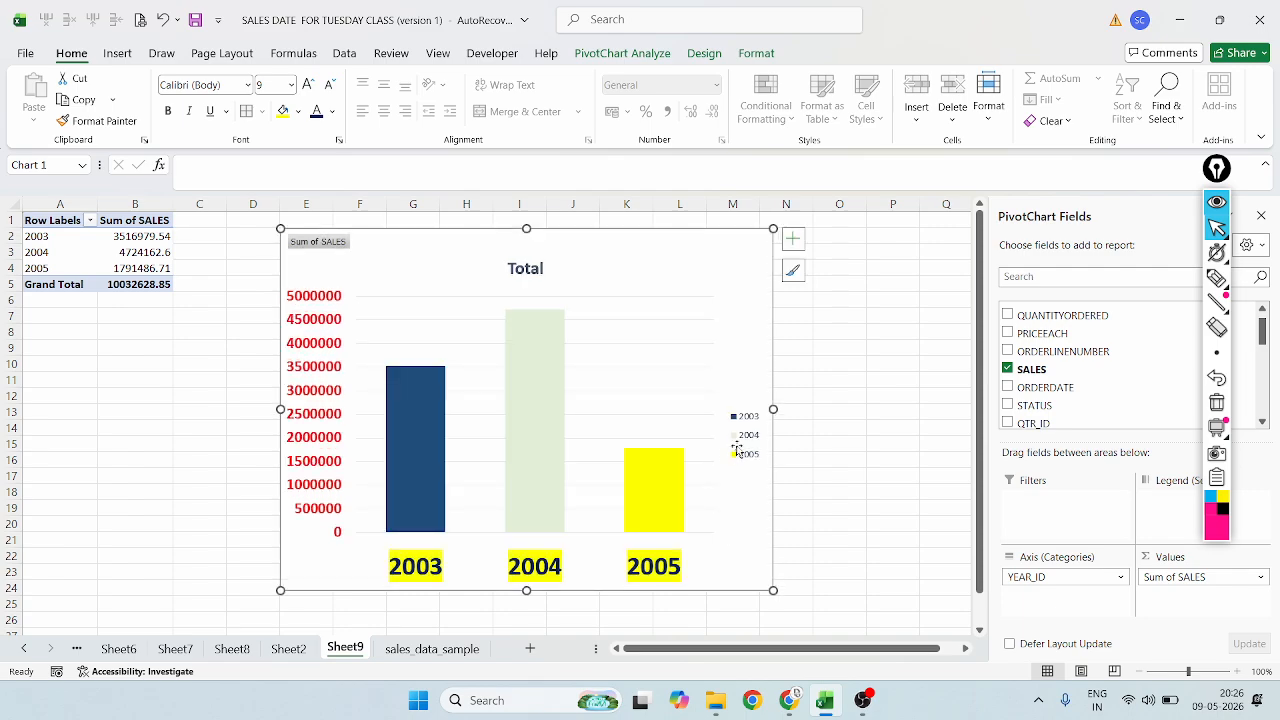
# Enlarge the chart's legend box and move it to the upper-right corner of the chart
pyautogui.click(752, 440)
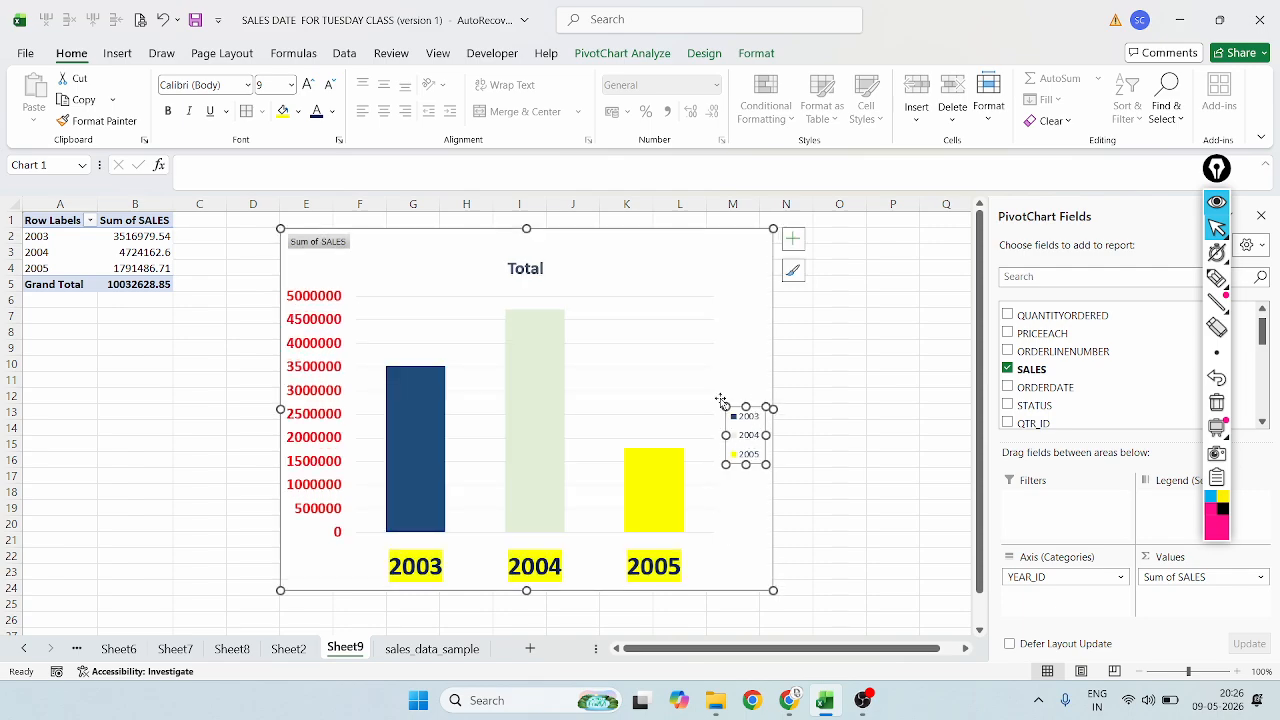
pyautogui.moveTo(726, 408)
pyautogui.mouseDown()
pyautogui.moveTo(689, 379)
pyautogui.moveTo(716, 378)
pyautogui.moveTo(649, 421)
pyautogui.moveTo(688, 421)
pyautogui.mouseUp()
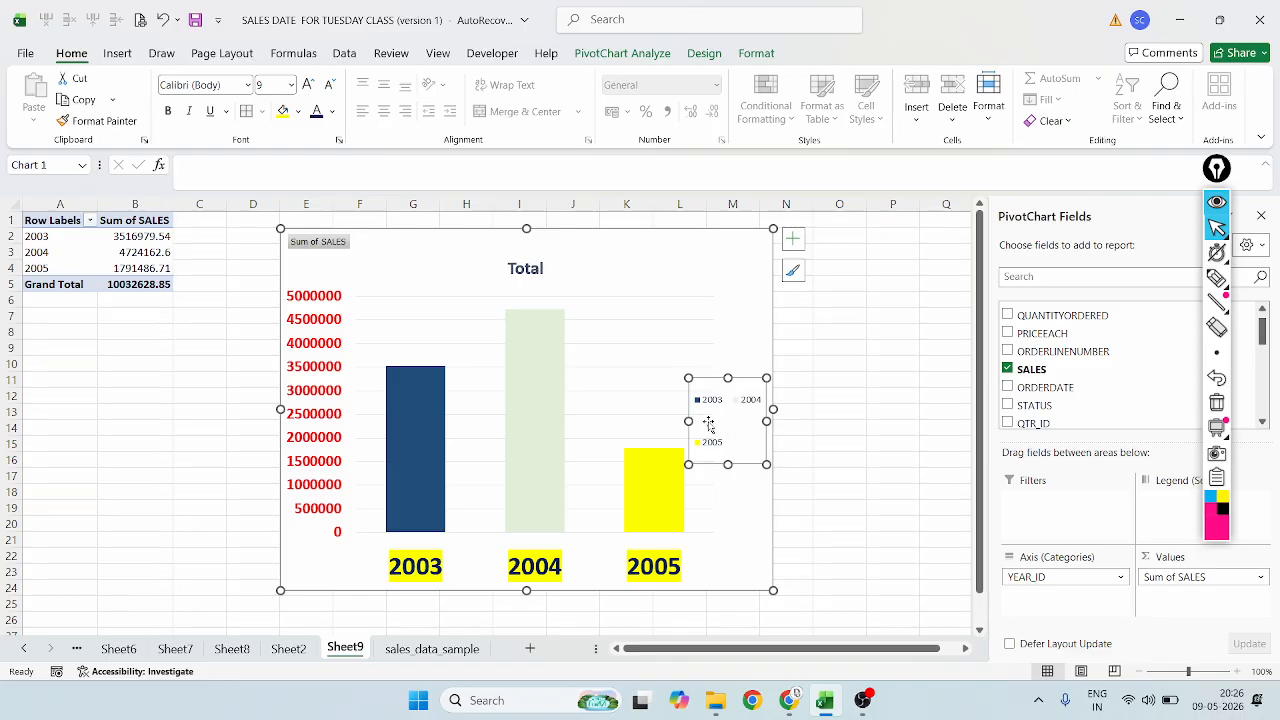
pyautogui.moveTo(737, 397); pyautogui.dragTo(734, 273)
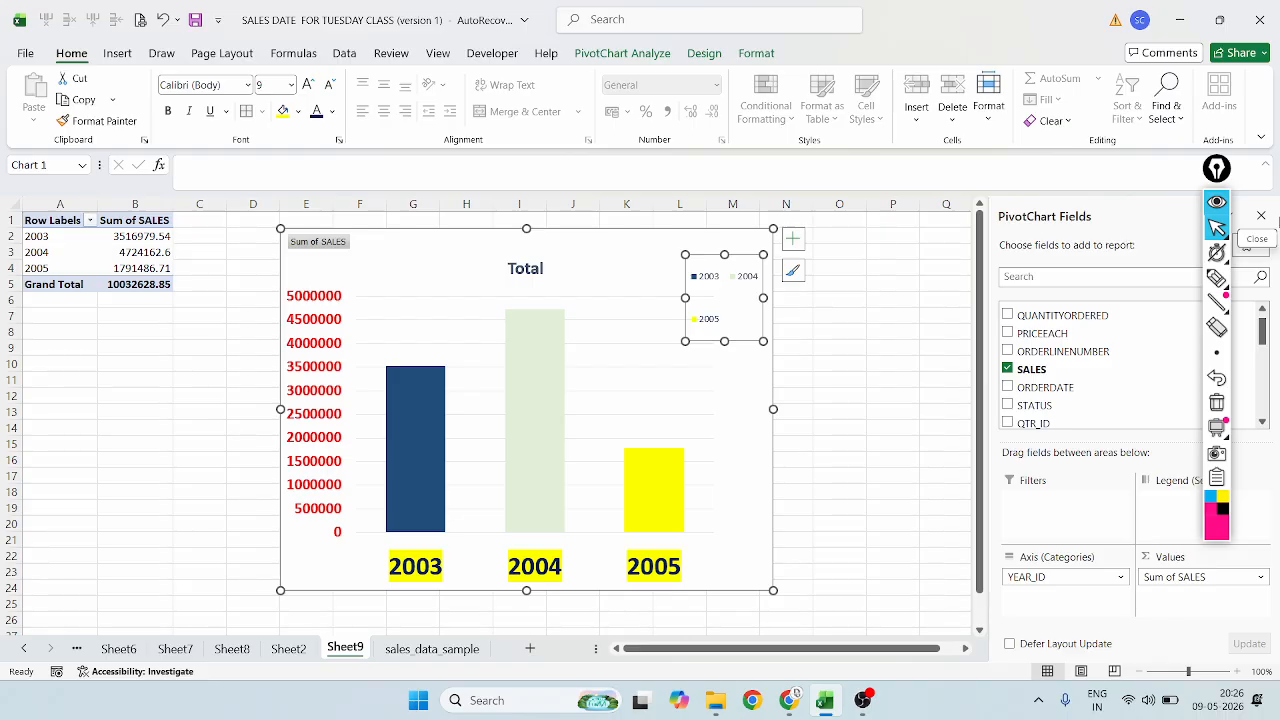
# Show the Chart Elements list, mark the legend and its year entries with the pen, and erase the marks
pyautogui.click(793, 239)
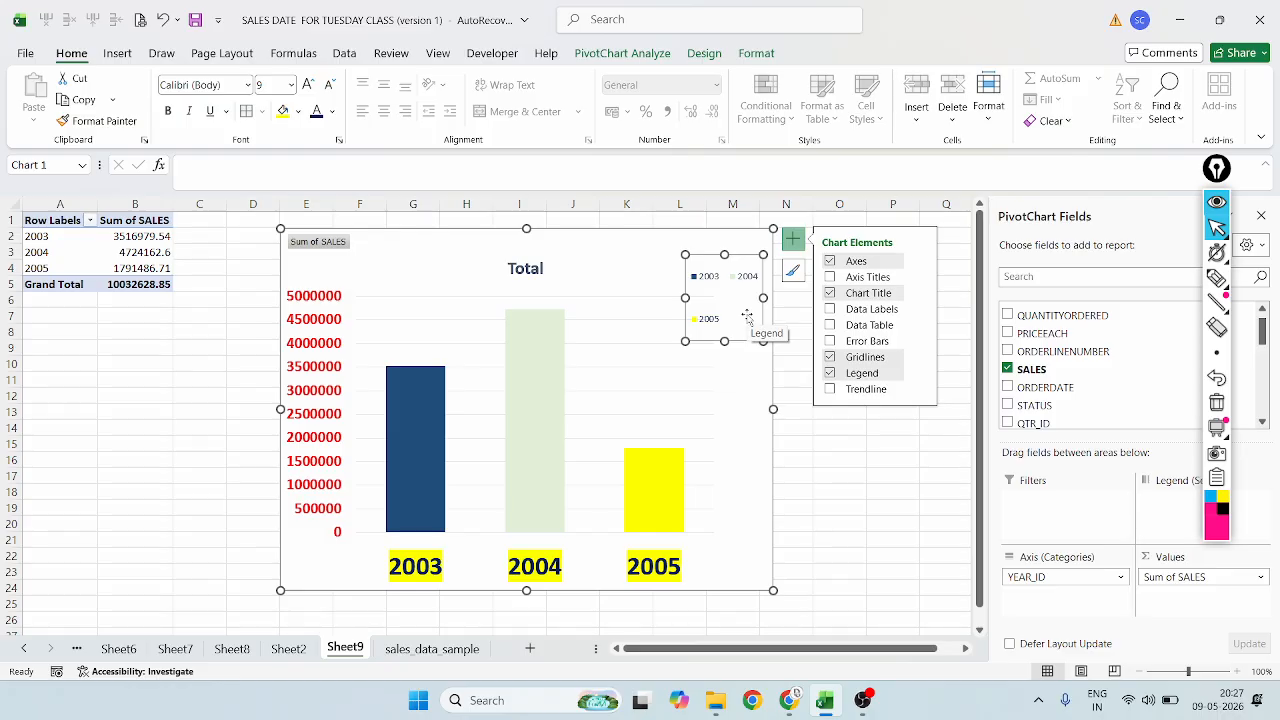
pyautogui.click(1217, 278)
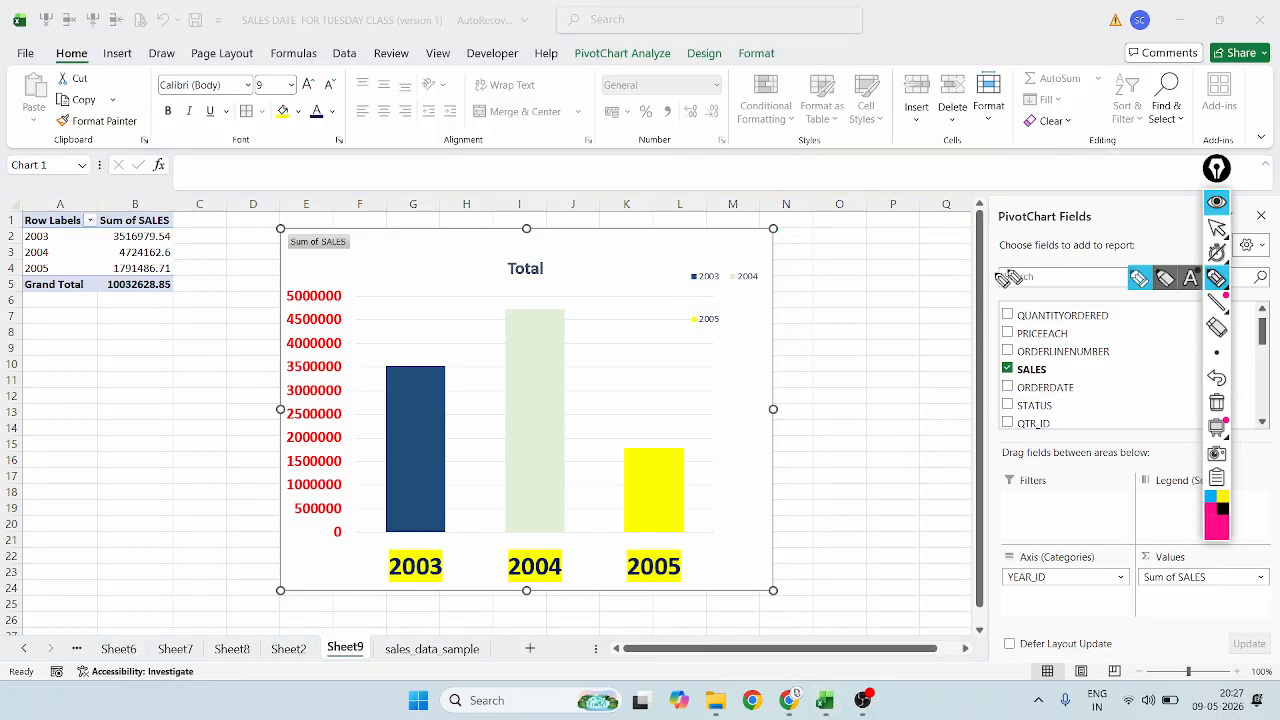
pyautogui.moveTo(766, 267)
pyautogui.mouseDown()
pyautogui.moveTo(737, 266)
pyautogui.moveTo(700, 342)
pyautogui.moveTo(785, 275)
pyautogui.moveTo(750, 265)
pyautogui.mouseUp()
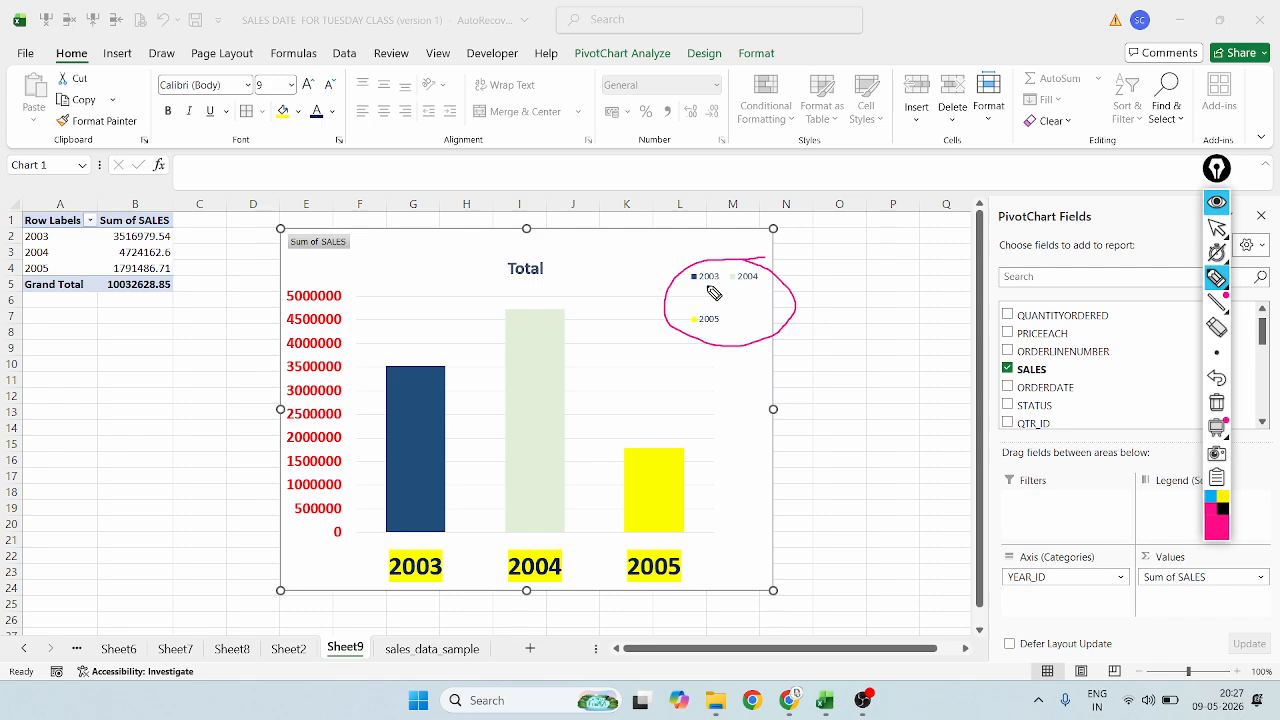
pyautogui.moveTo(697, 287); pyautogui.dragTo(765, 291)
pyautogui.moveTo(704, 328)
pyautogui.mouseDown()
pyautogui.moveTo(727, 328)
pyautogui.moveTo(702, 326)
pyautogui.moveTo(687, 270)
pyautogui.mouseUp()
pyautogui.click(1216, 384)
pyautogui.click(1216, 384)
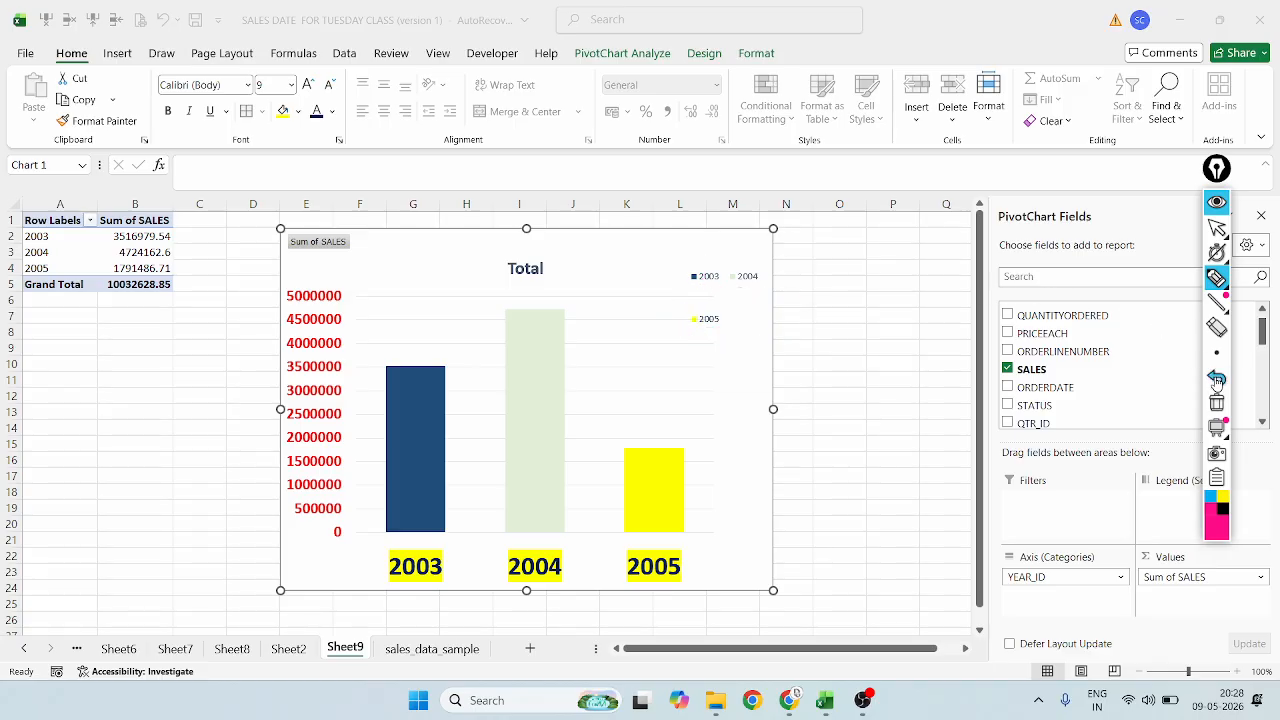
# Select the legend and set its font size to 14
pyautogui.click(1217, 228)
pyautogui.click(745, 280)
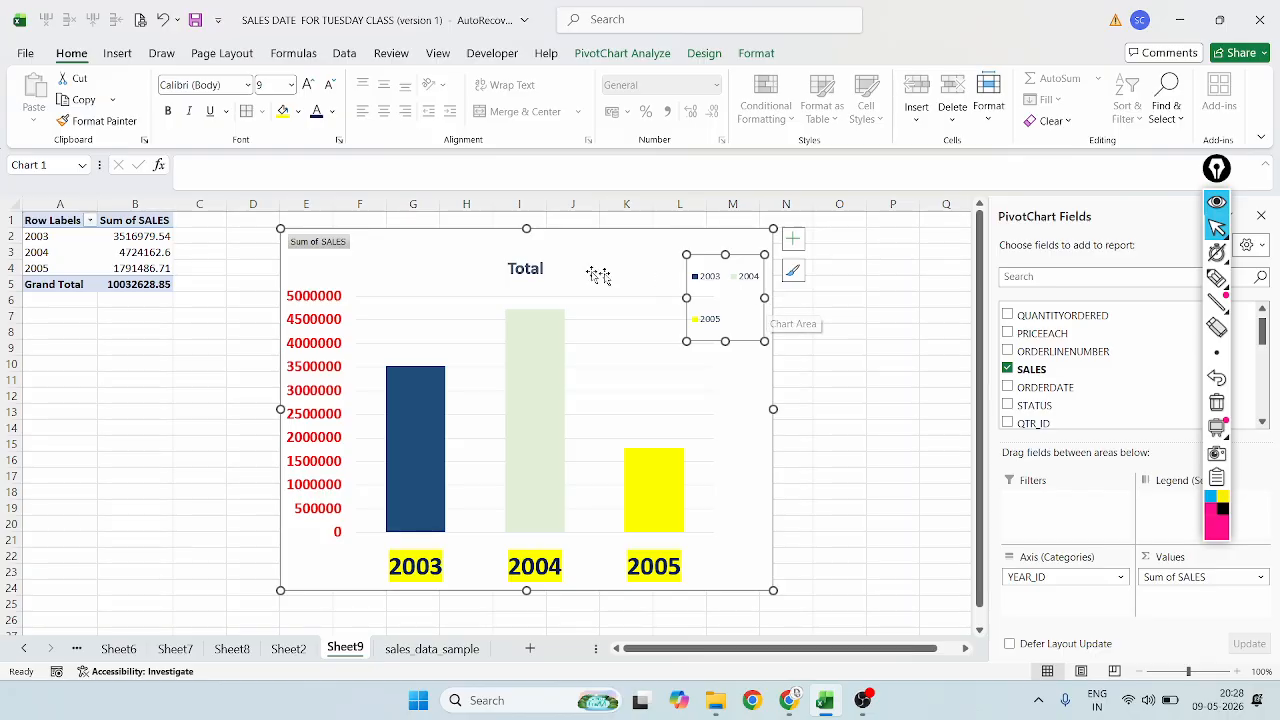
pyautogui.click(308, 85)
pyautogui.click(308, 85)
pyautogui.click(308, 85)
pyautogui.click(308, 85)
pyautogui.click(308, 85)
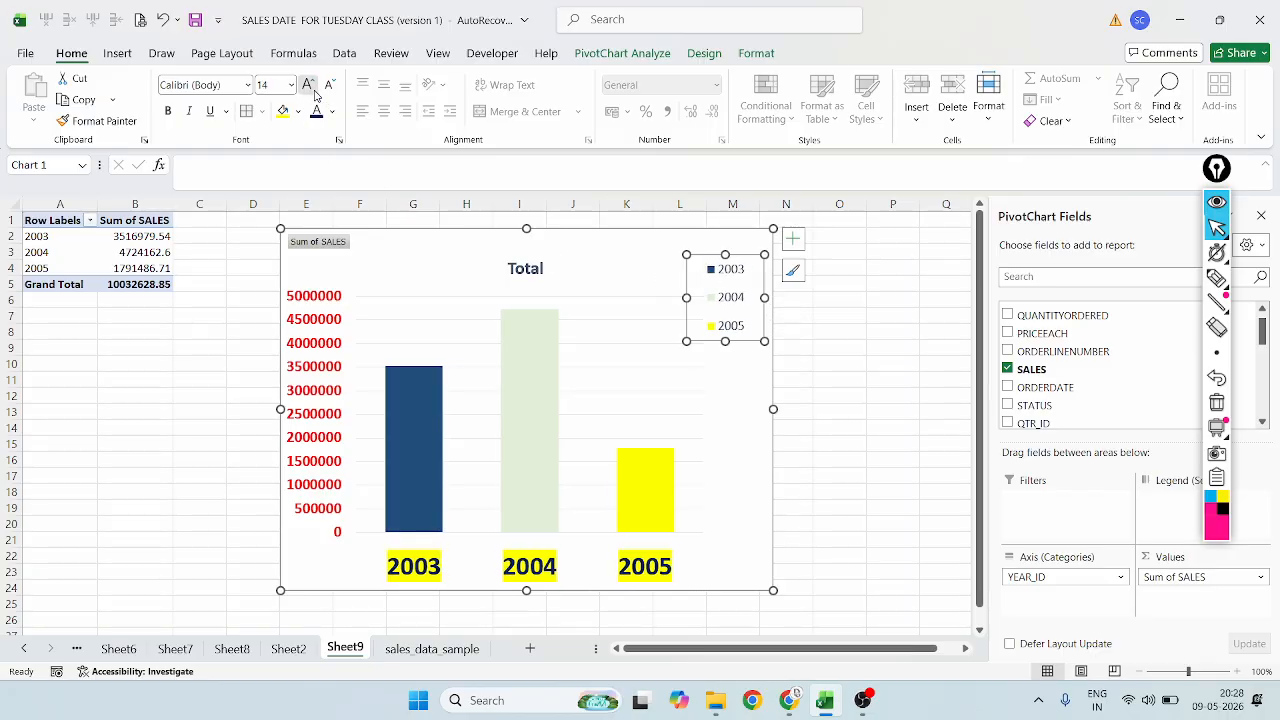
# Set the legend's font size to 20 and make its text bold and dark blue
pyautogui.click(308, 85)
pyautogui.click(308, 85)
pyautogui.click(308, 85)
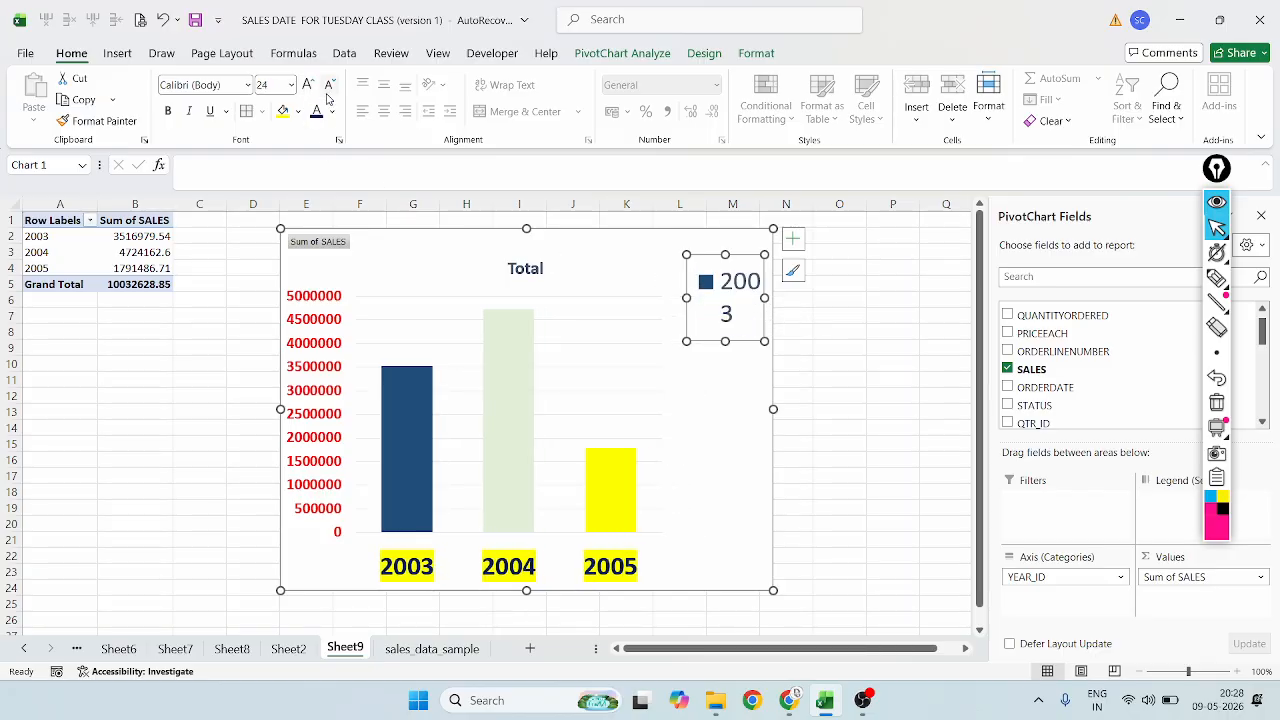
pyautogui.click(329, 85)
pyautogui.click(329, 85)
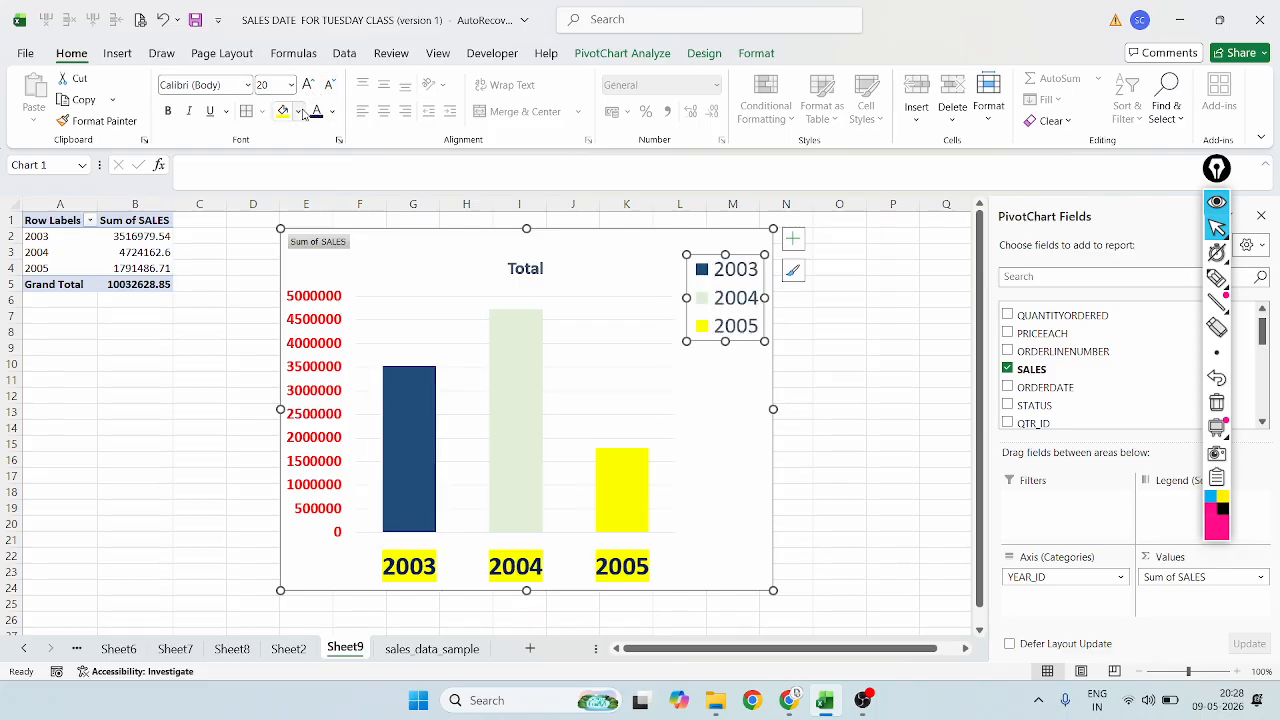
pyautogui.click(335, 112)
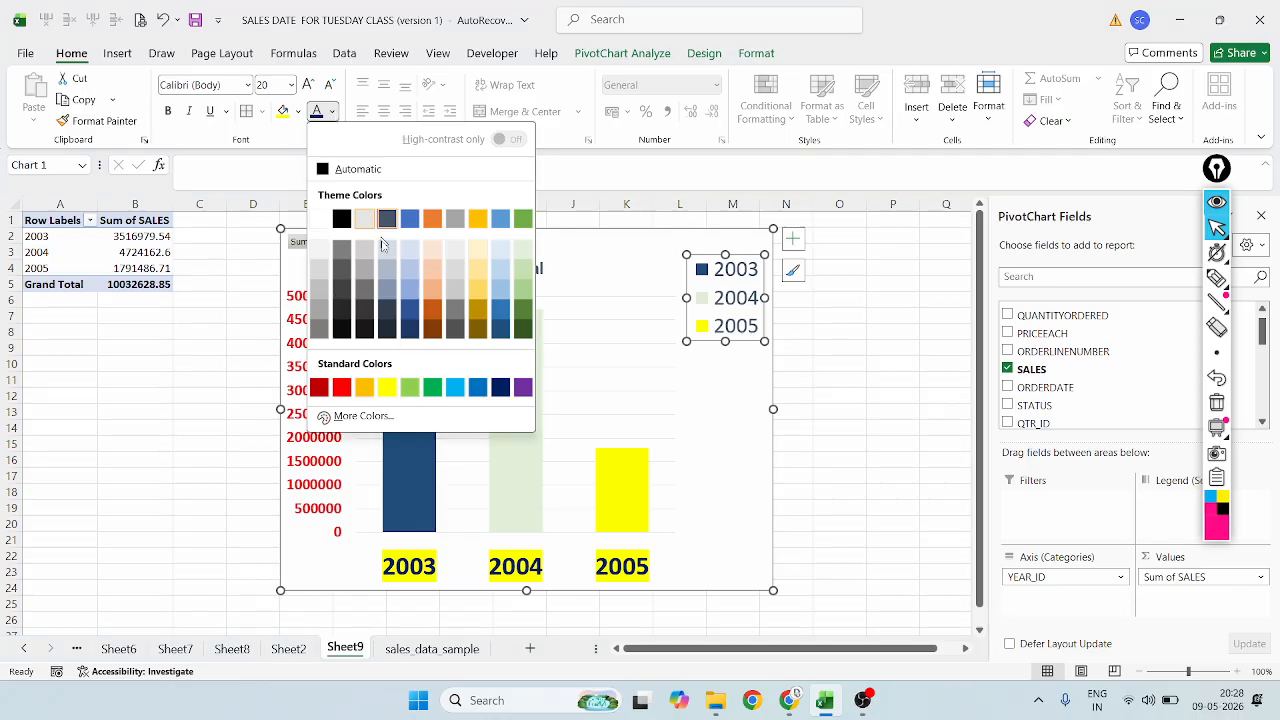
pyautogui.click(506, 391)
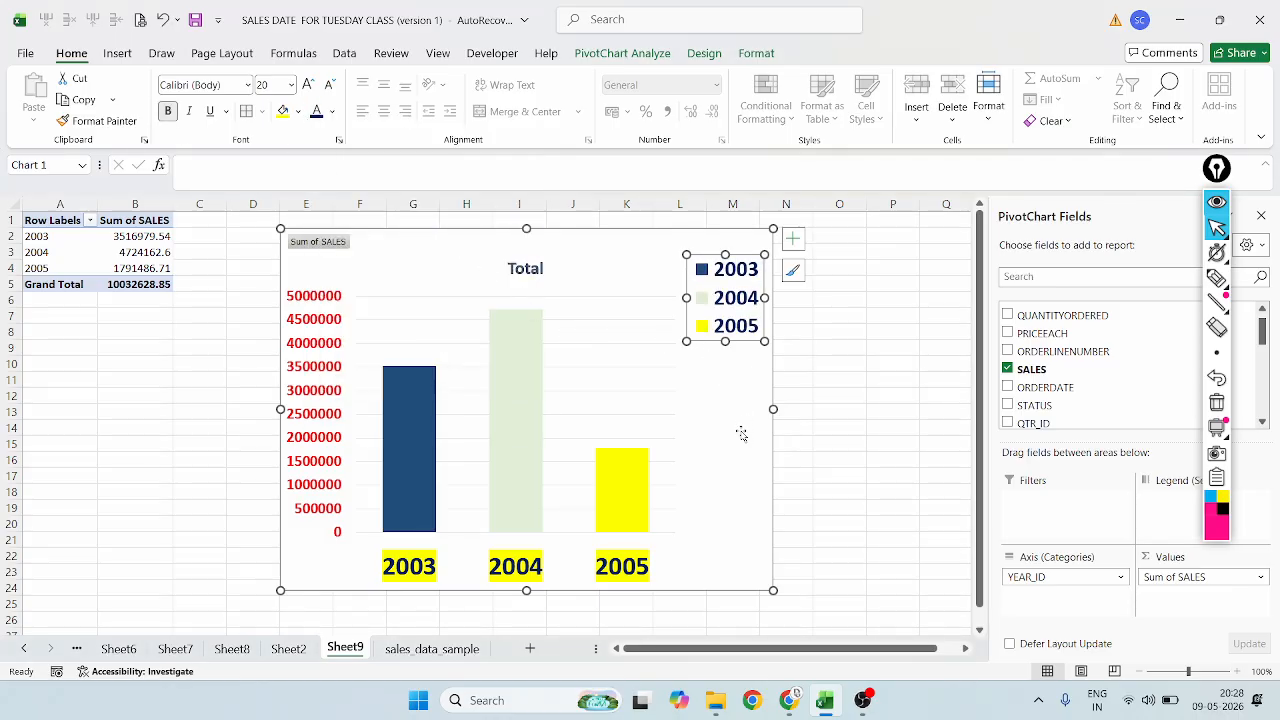
pyautogui.click(705, 405)
# Enlarge the chart title's font to 32 points and delete the title from the chart
pyautogui.click(534, 281)
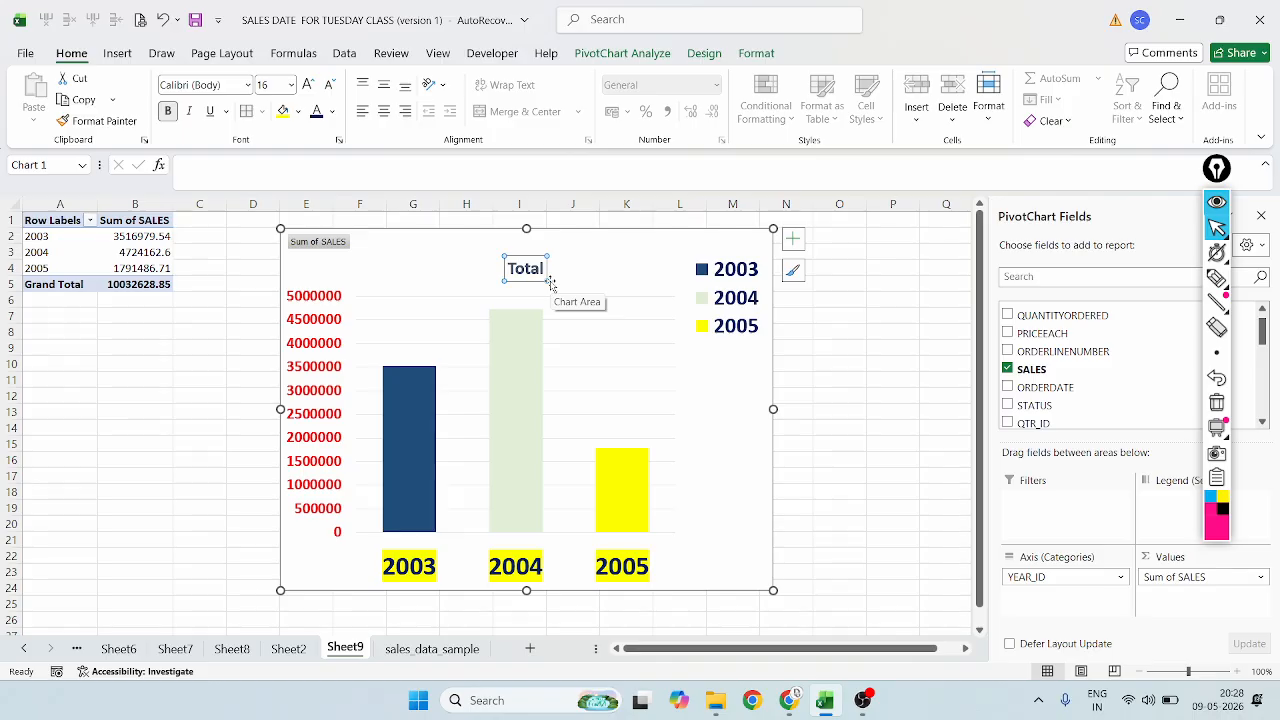
pyautogui.click(309, 85)
pyautogui.click(309, 85)
pyautogui.click(309, 85)
pyautogui.click(309, 85)
pyautogui.click(309, 85)
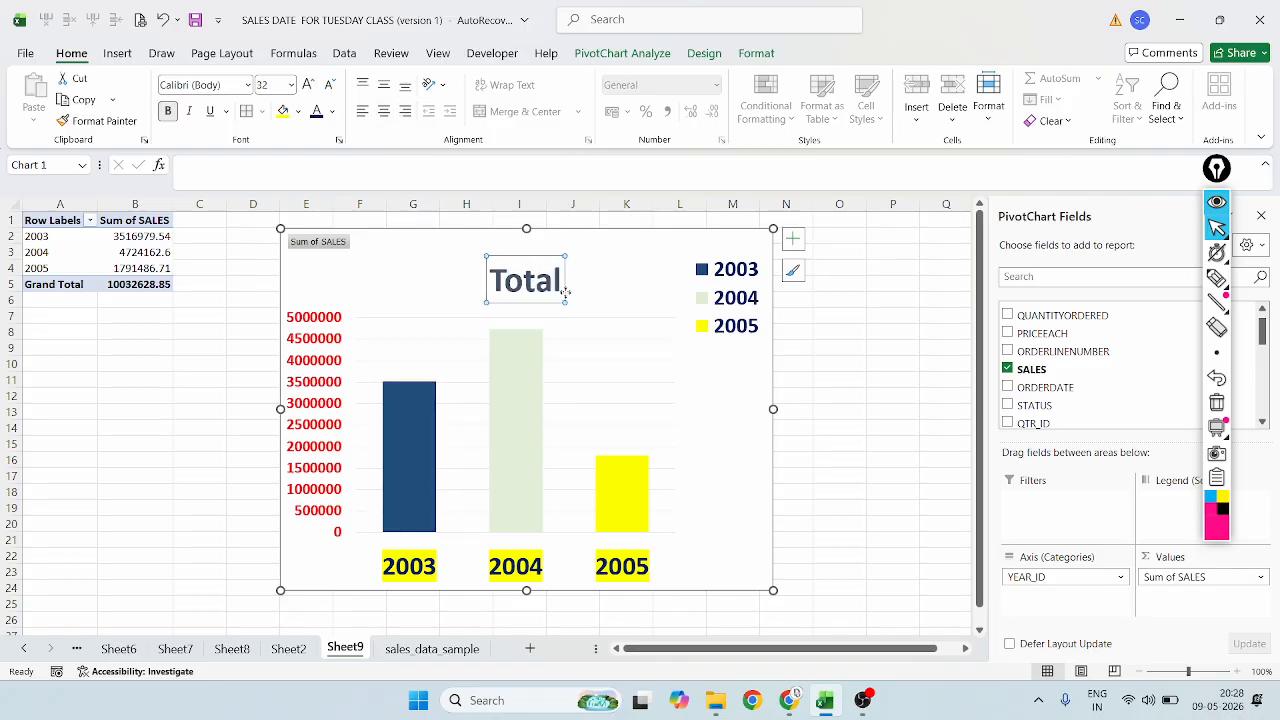
pyautogui.press('Delete')
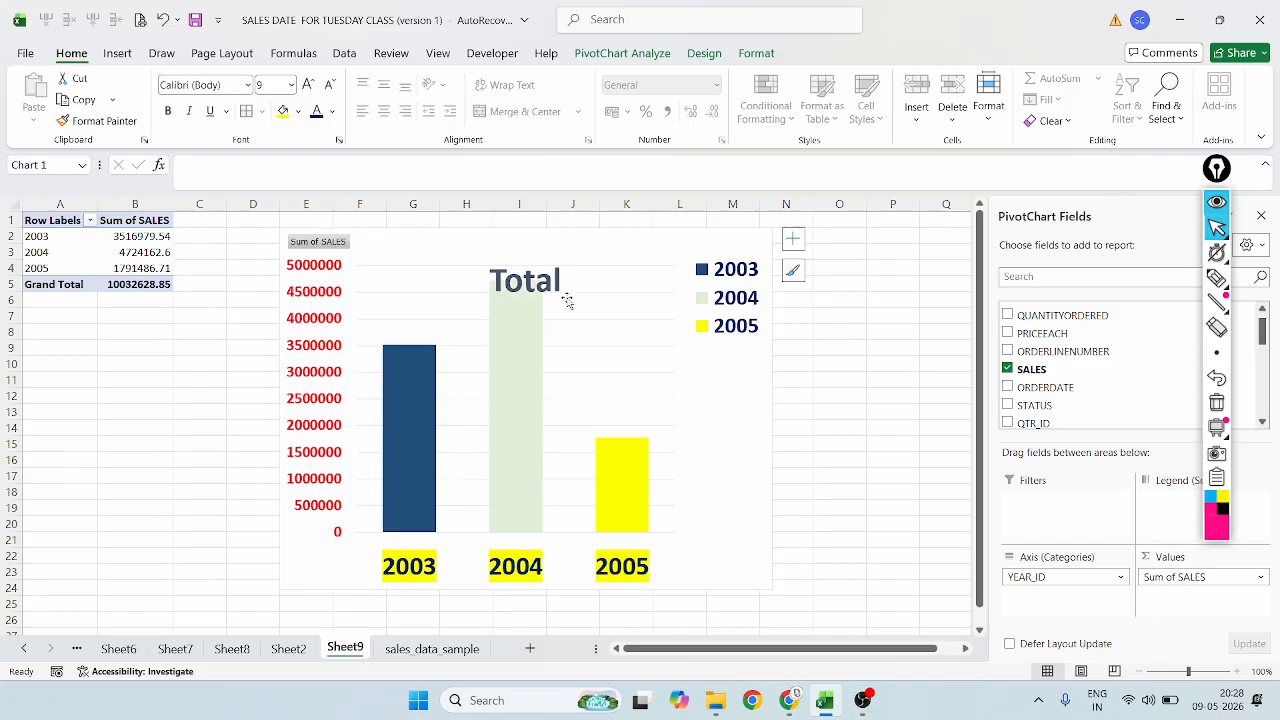
# Enlarge the chart to about 12 cm high and 18 cm wide
pyautogui.click(338, 245)
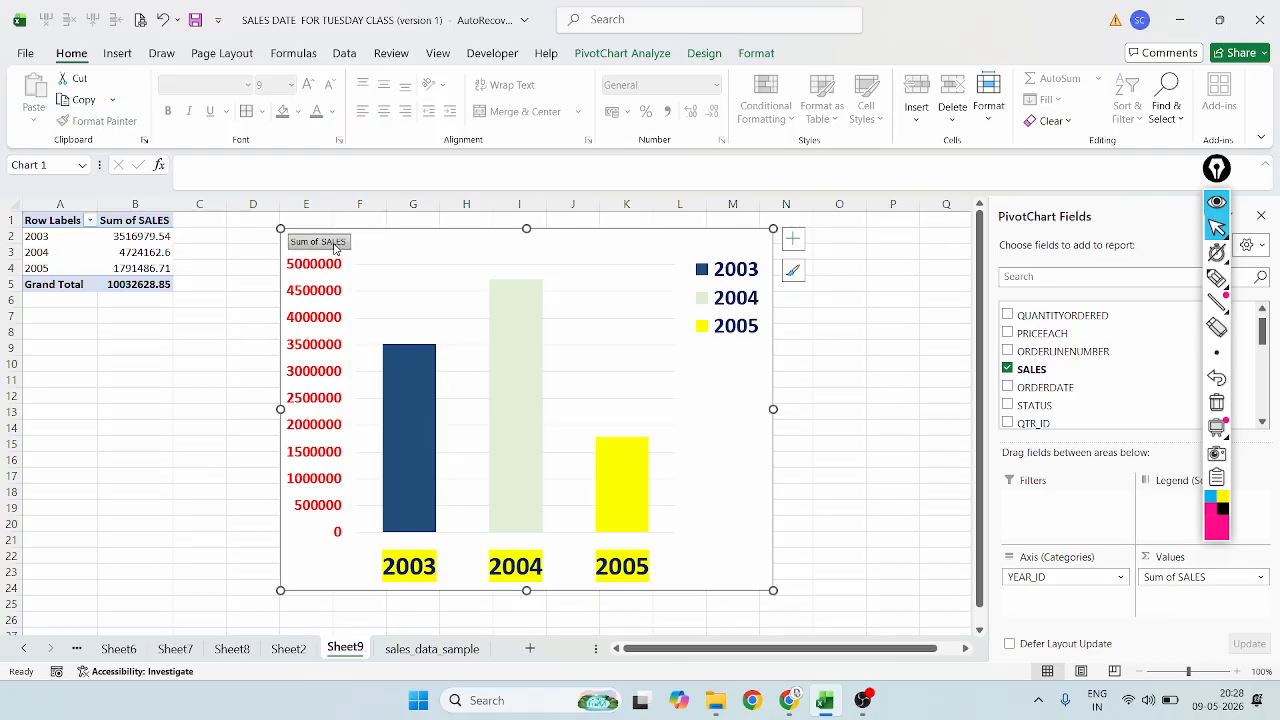
pyautogui.click(506, 234)
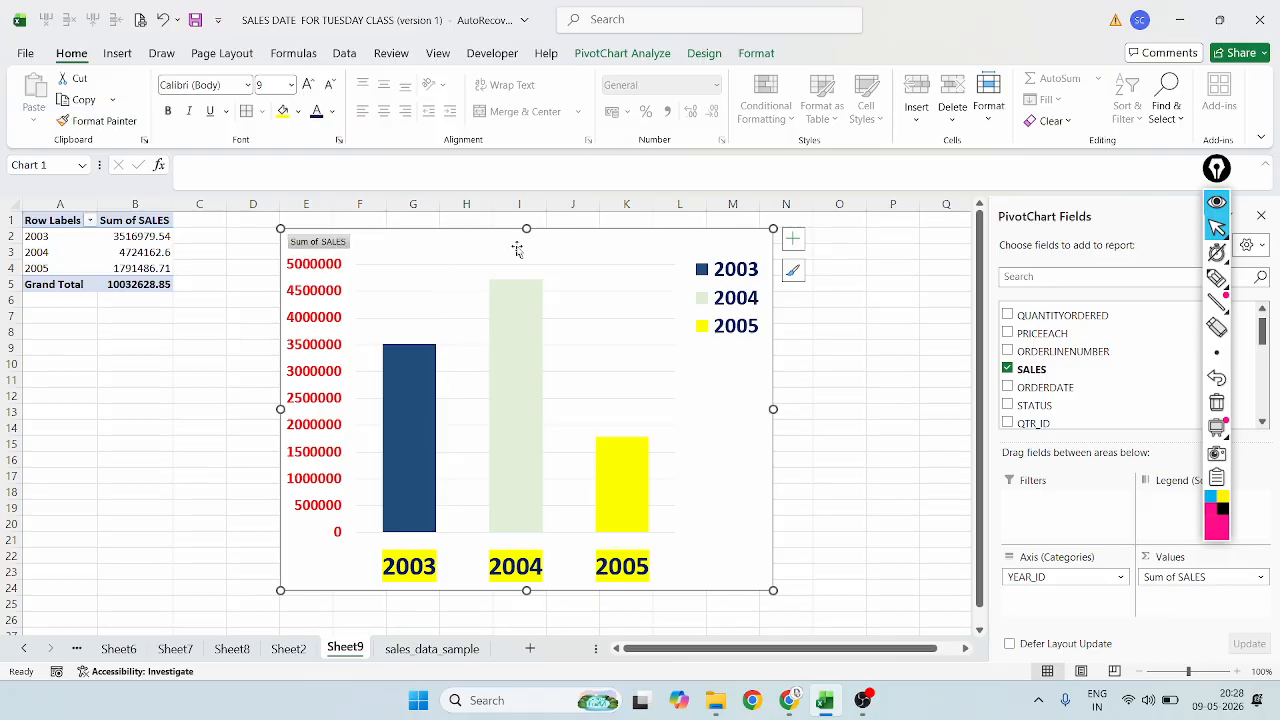
pyautogui.moveTo(773, 590); pyautogui.dragTo(818, 608)
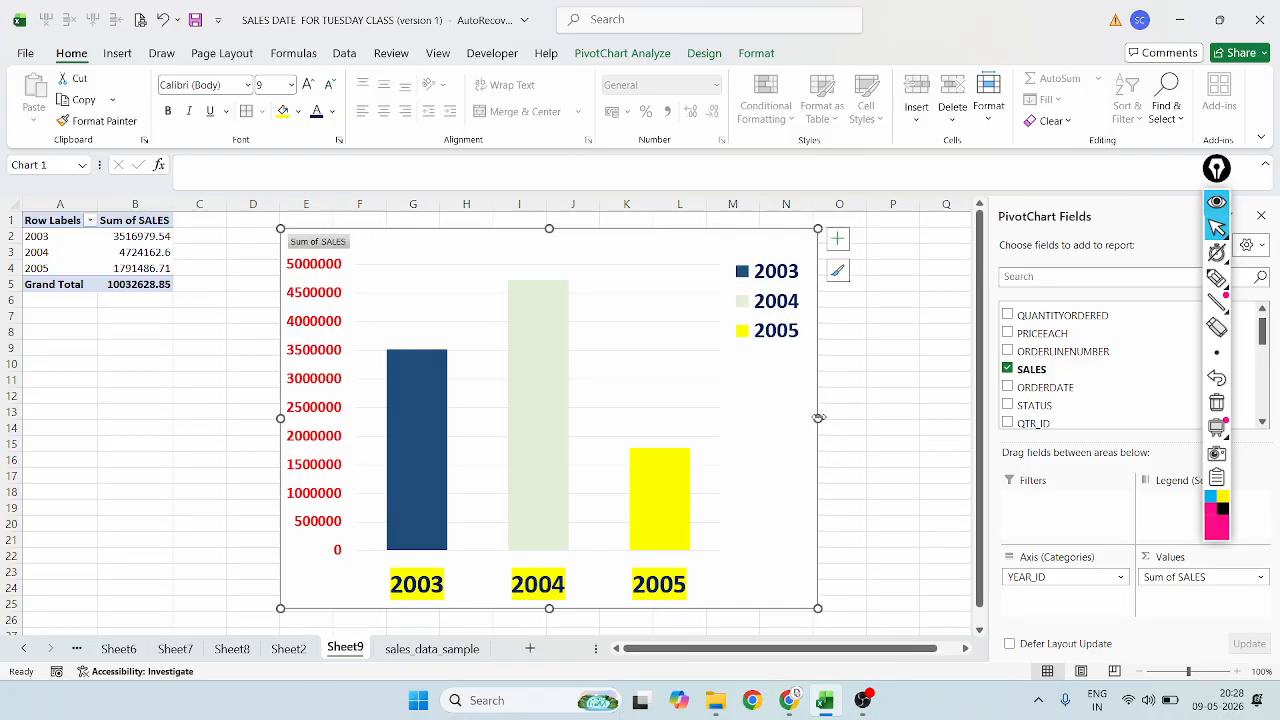
pyautogui.moveTo(819, 418); pyautogui.dragTo(847, 418)
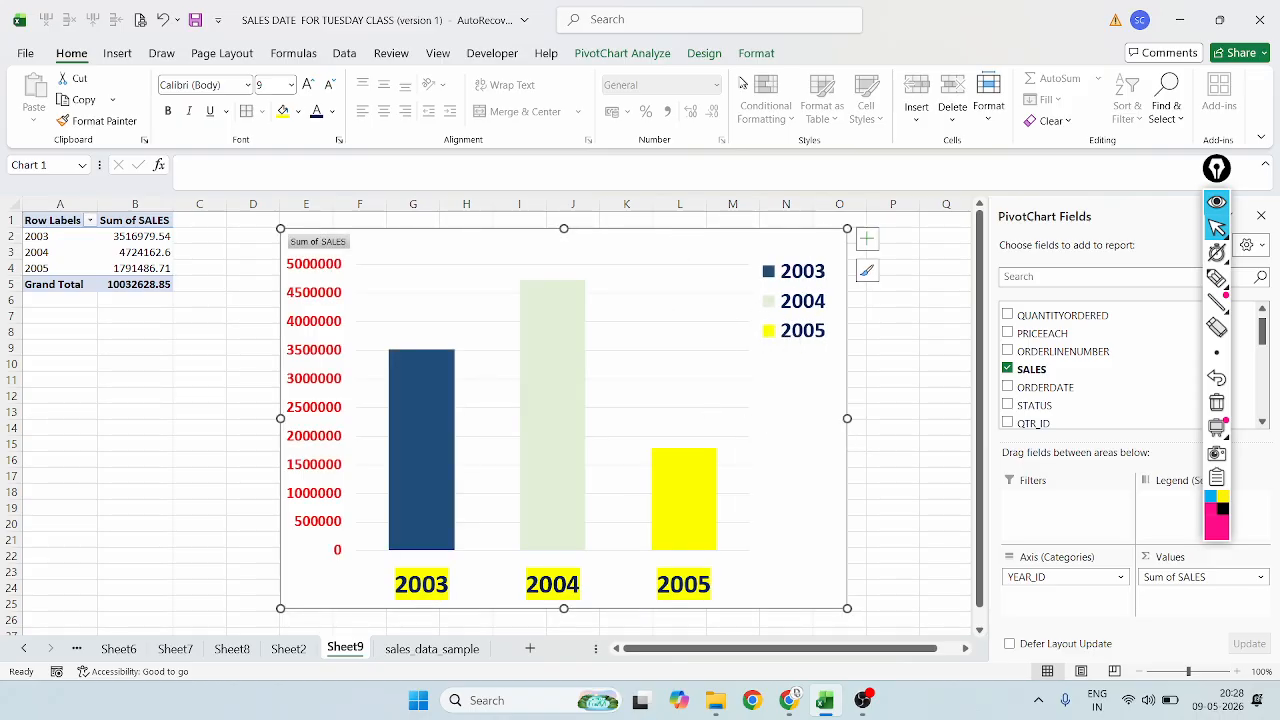
pyautogui.click(710, 58)
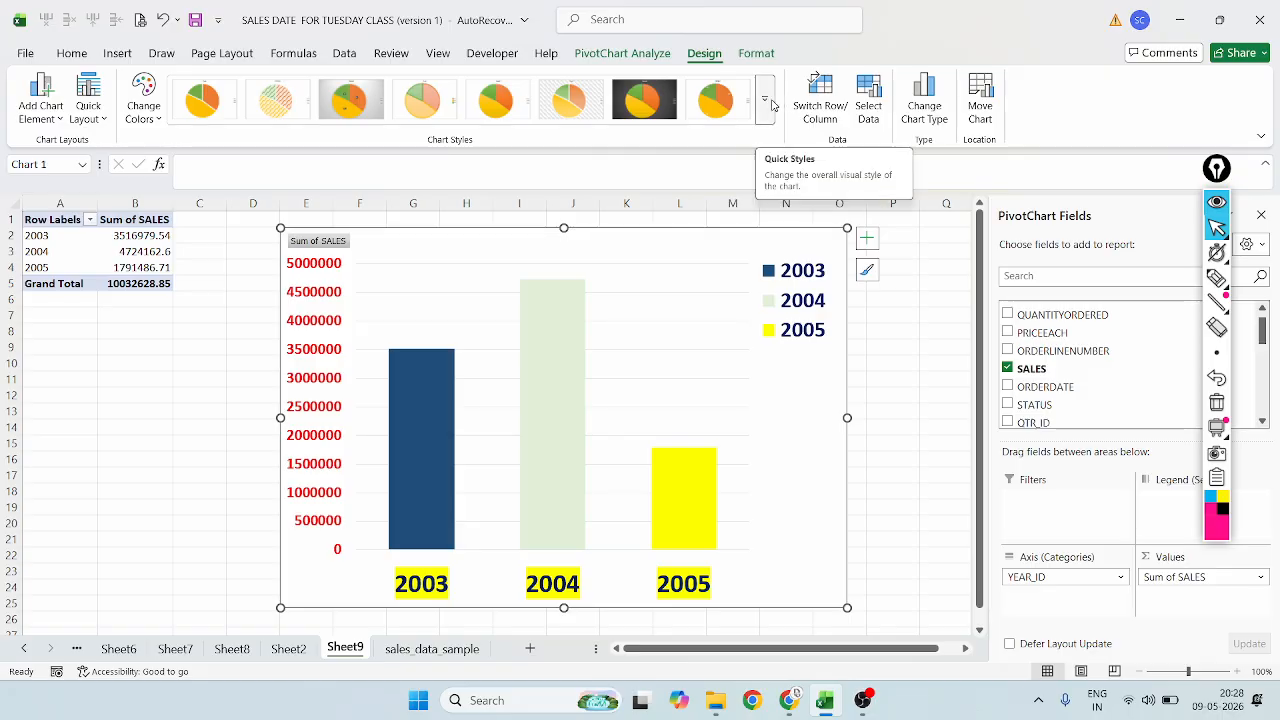
pyautogui.click(770, 104)
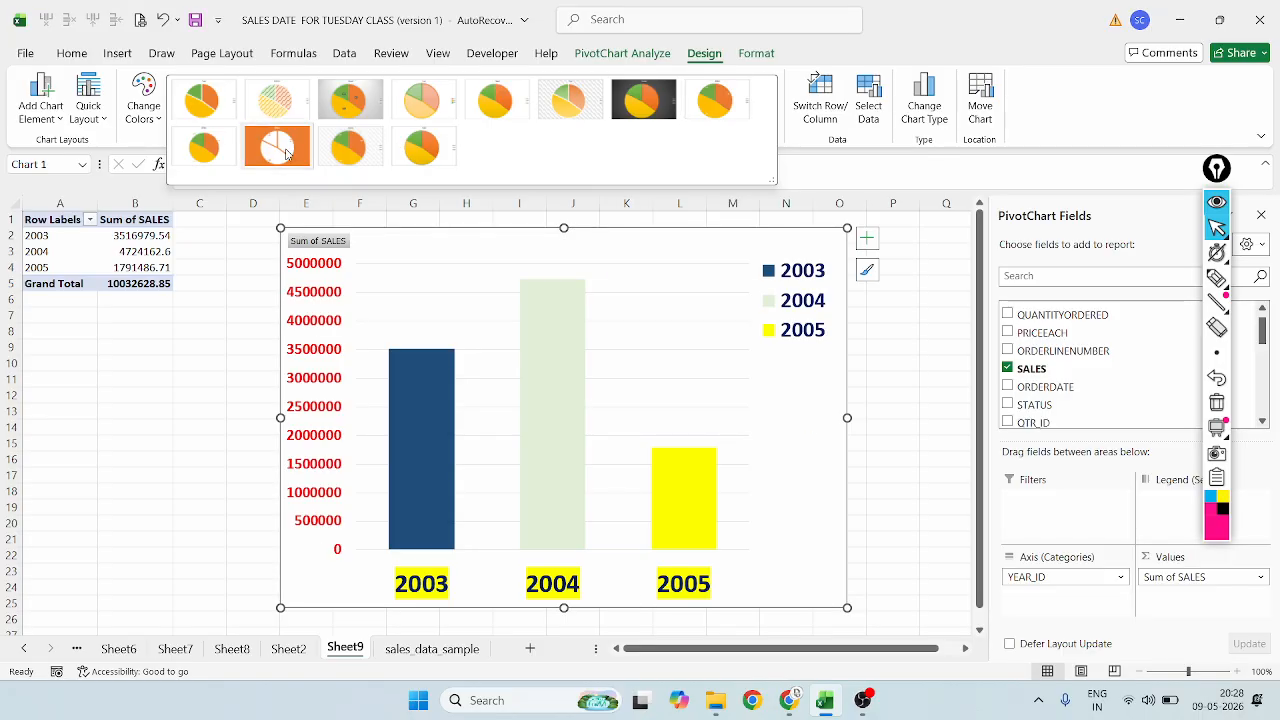
pyautogui.click(871, 176)
# Apply an inner shadow effect to the chart area
pyautogui.click(757, 56)
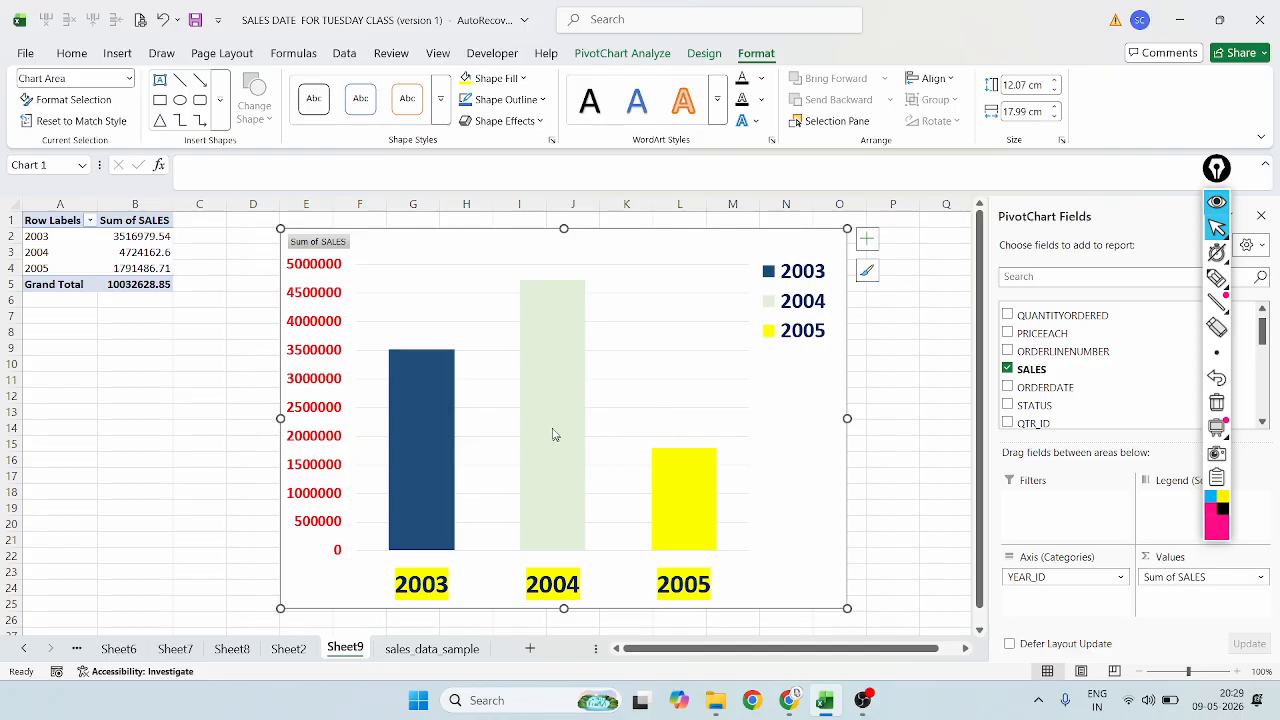
pyautogui.moveTo(558, 423)
pyautogui.click(525, 121)
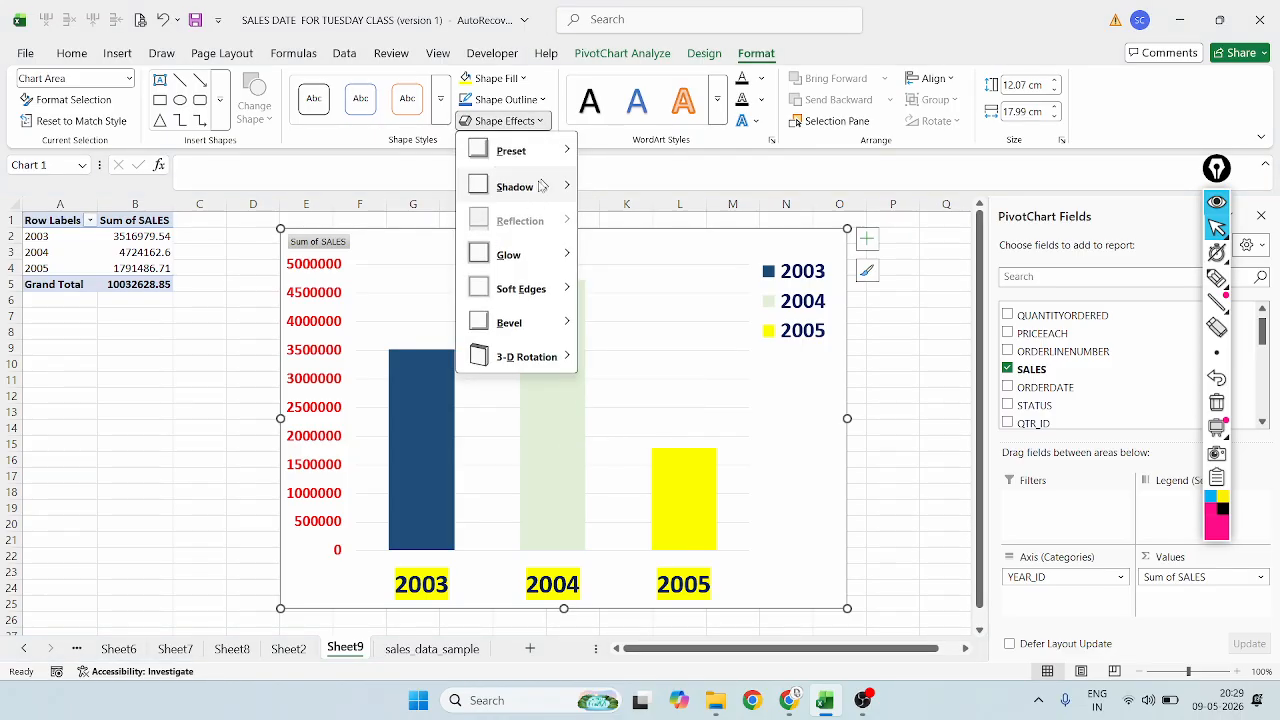
pyautogui.moveTo(530, 195)
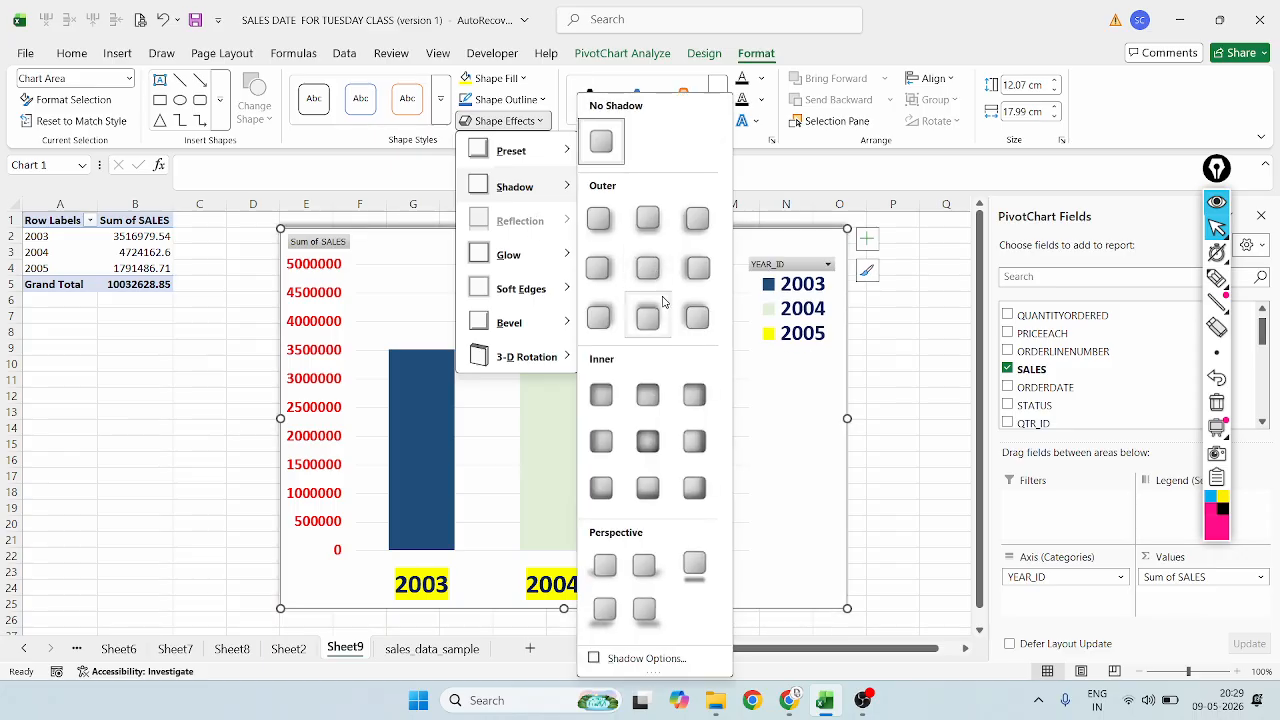
pyautogui.click(640, 410)
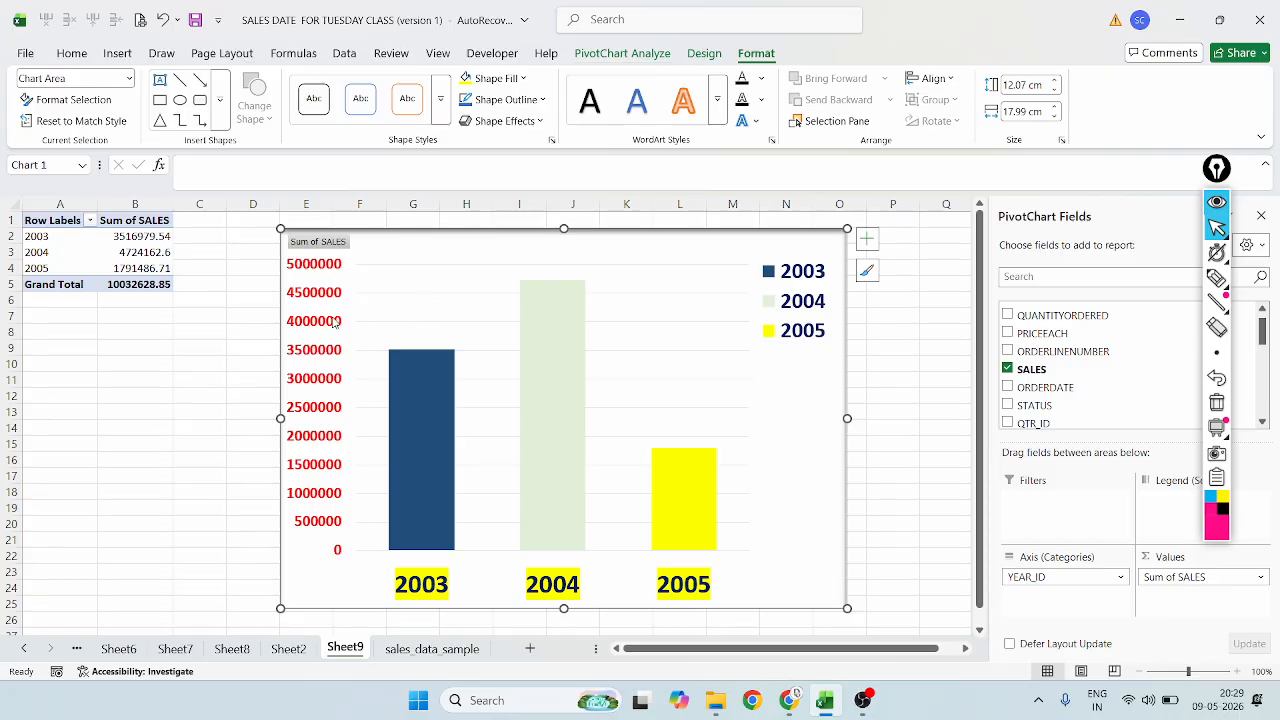
pyautogui.click(437, 594)
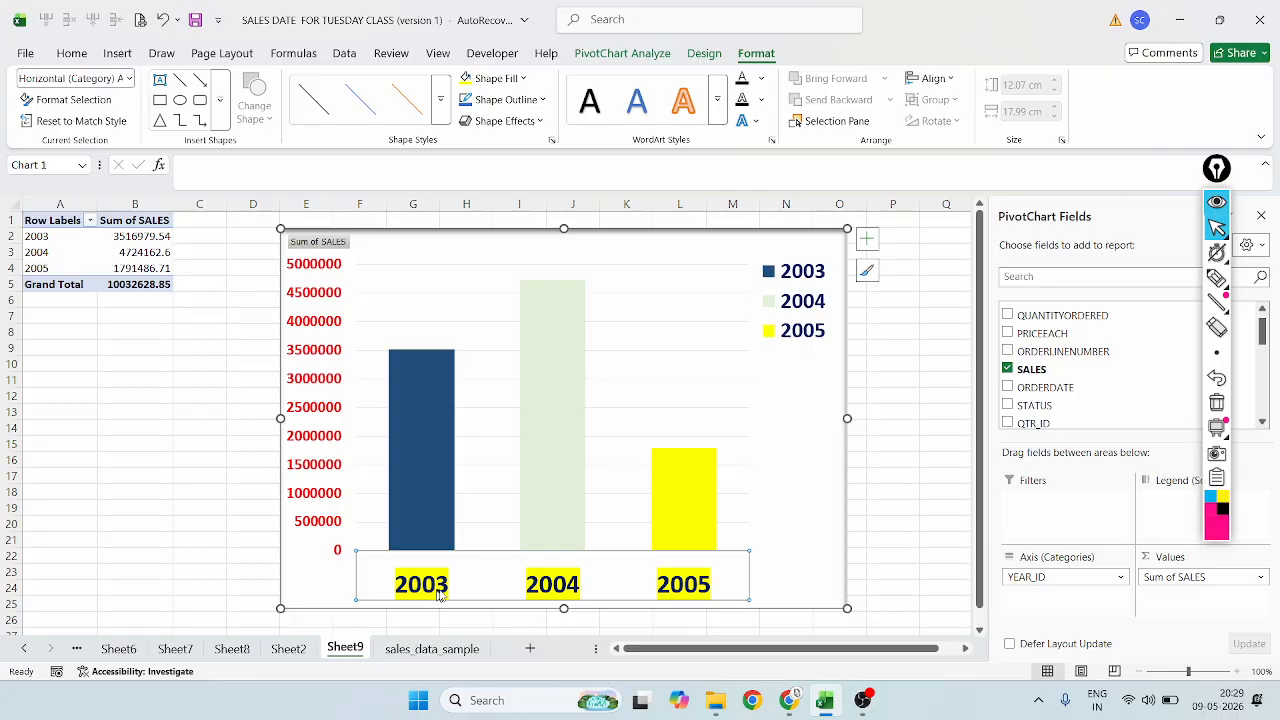
pyautogui.click(816, 260)
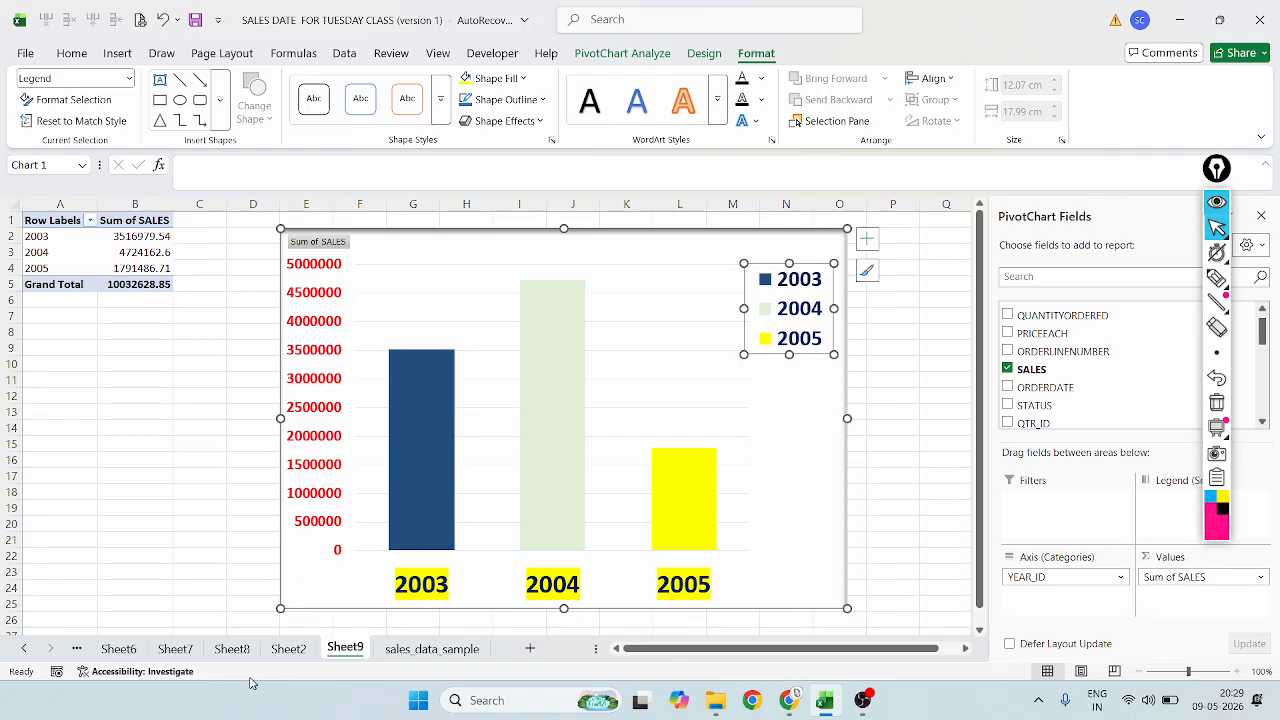
# Move the annotation toolbar to the screen edge, switch to Sheet4 and highlight its Month and Sales table, A1:B7
pyautogui.click(75, 650)
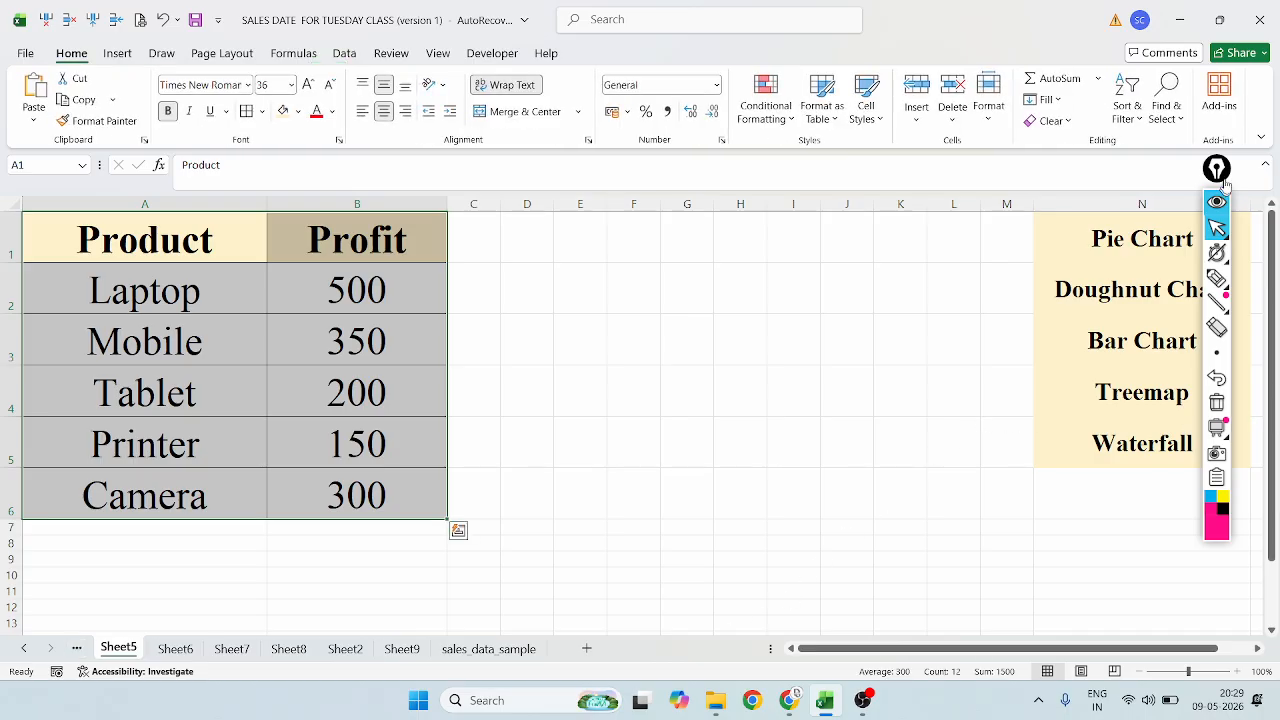
pyautogui.moveTo(1217, 168); pyautogui.dragTo(1263, 174)
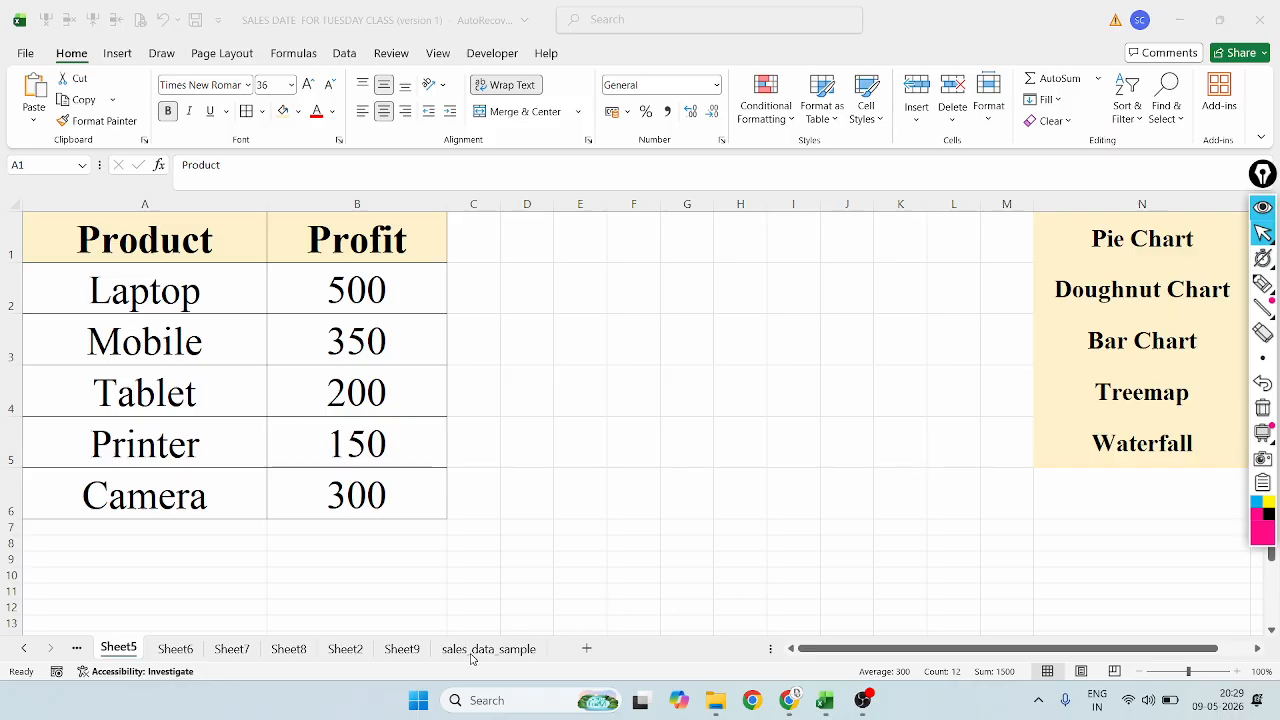
pyautogui.click(78, 660)
pyautogui.click(78, 650)
pyautogui.click(80, 650)
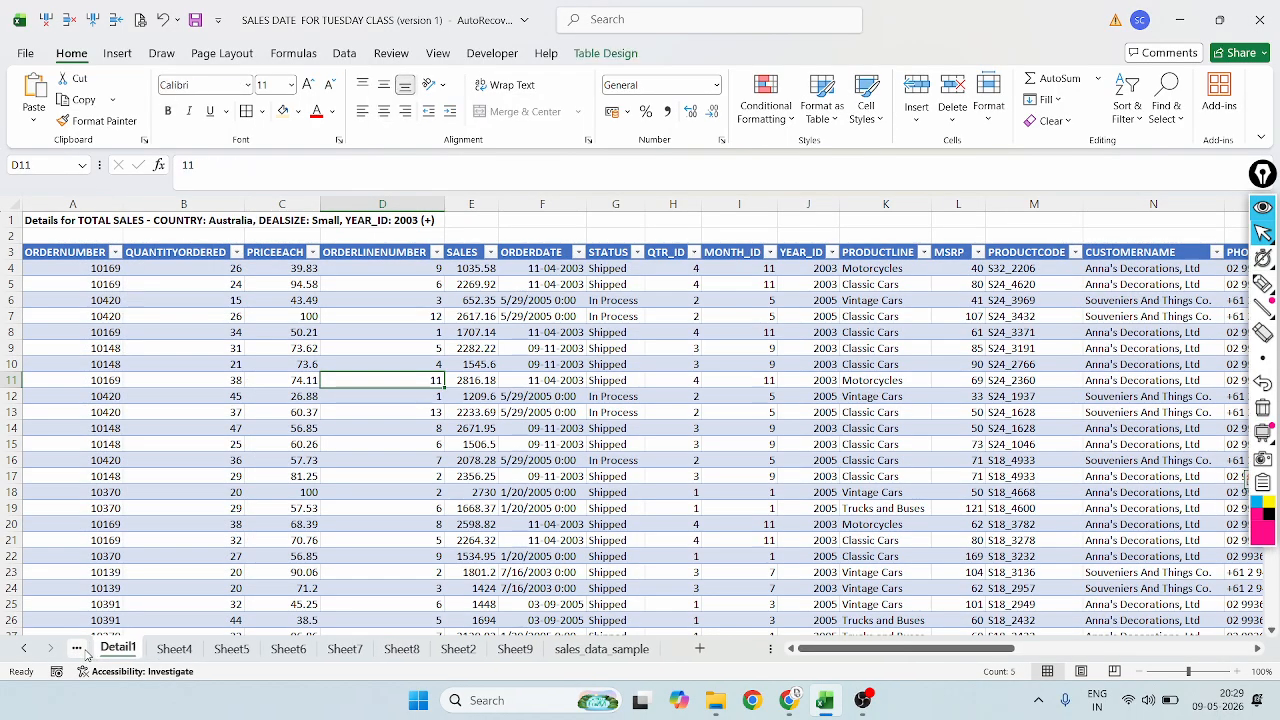
pyautogui.click(174, 649)
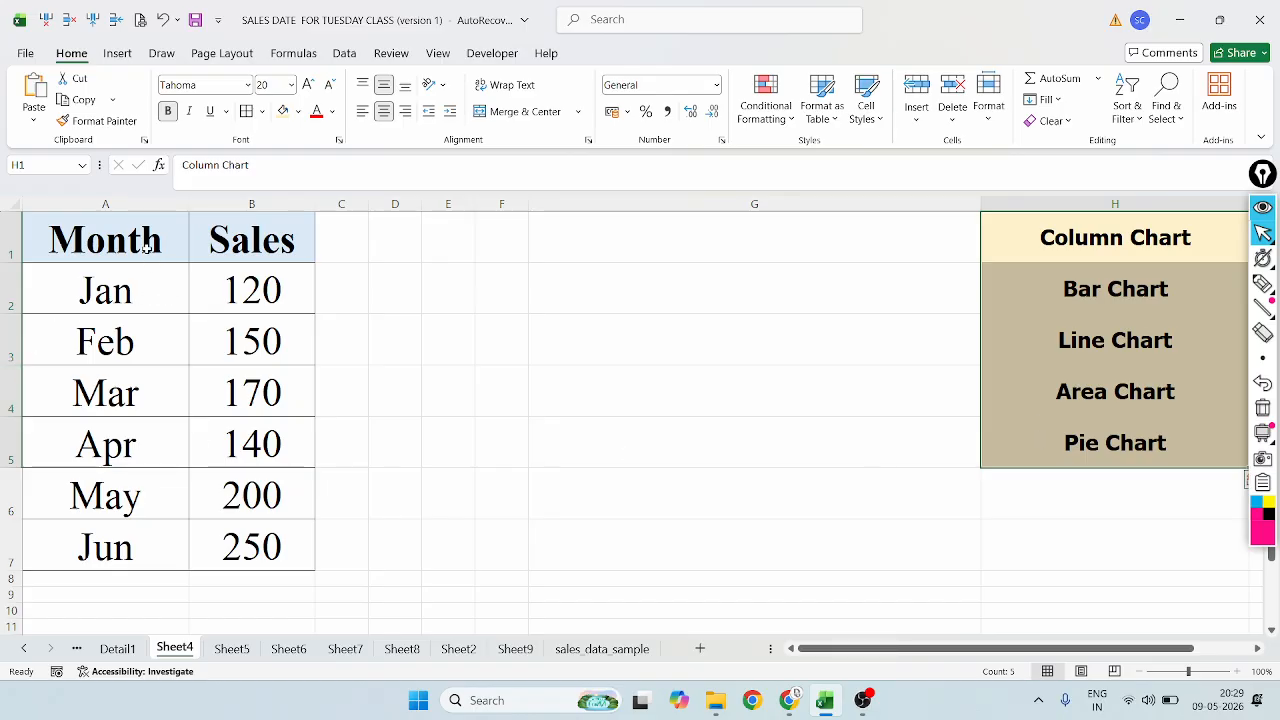
pyautogui.moveTo(145, 245); pyautogui.dragTo(295, 532)
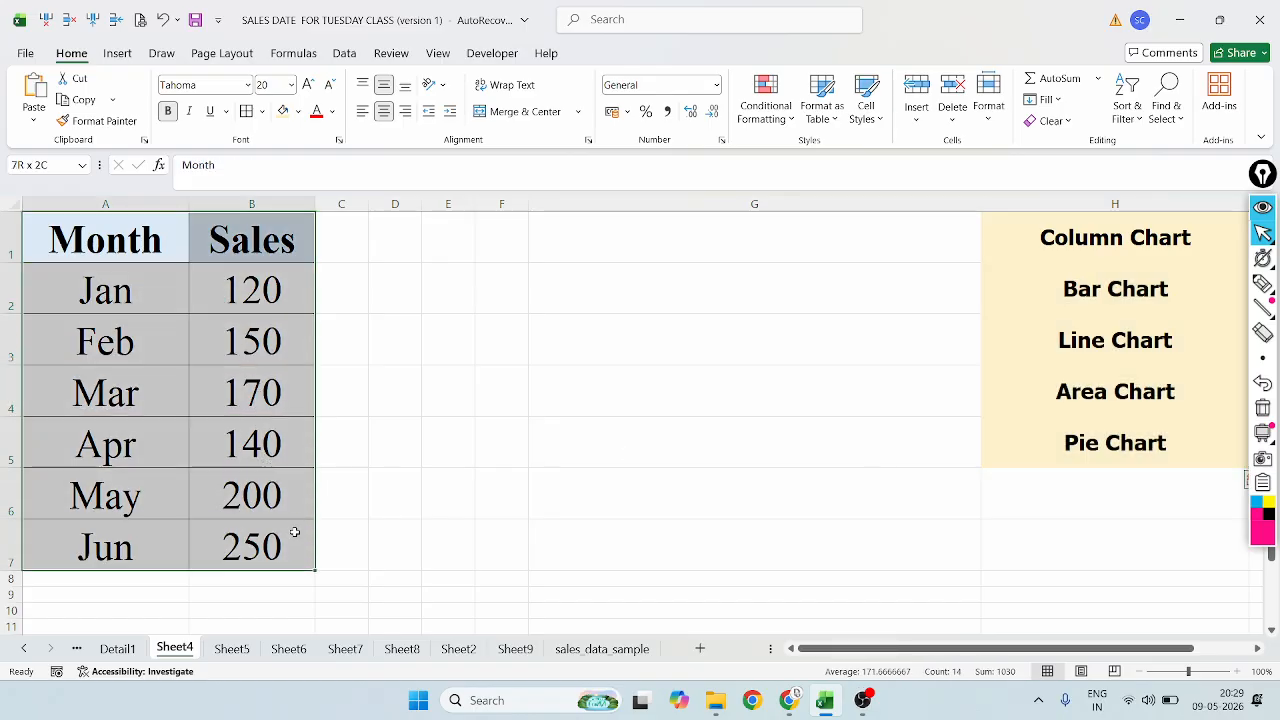
pyautogui.click(537, 443)
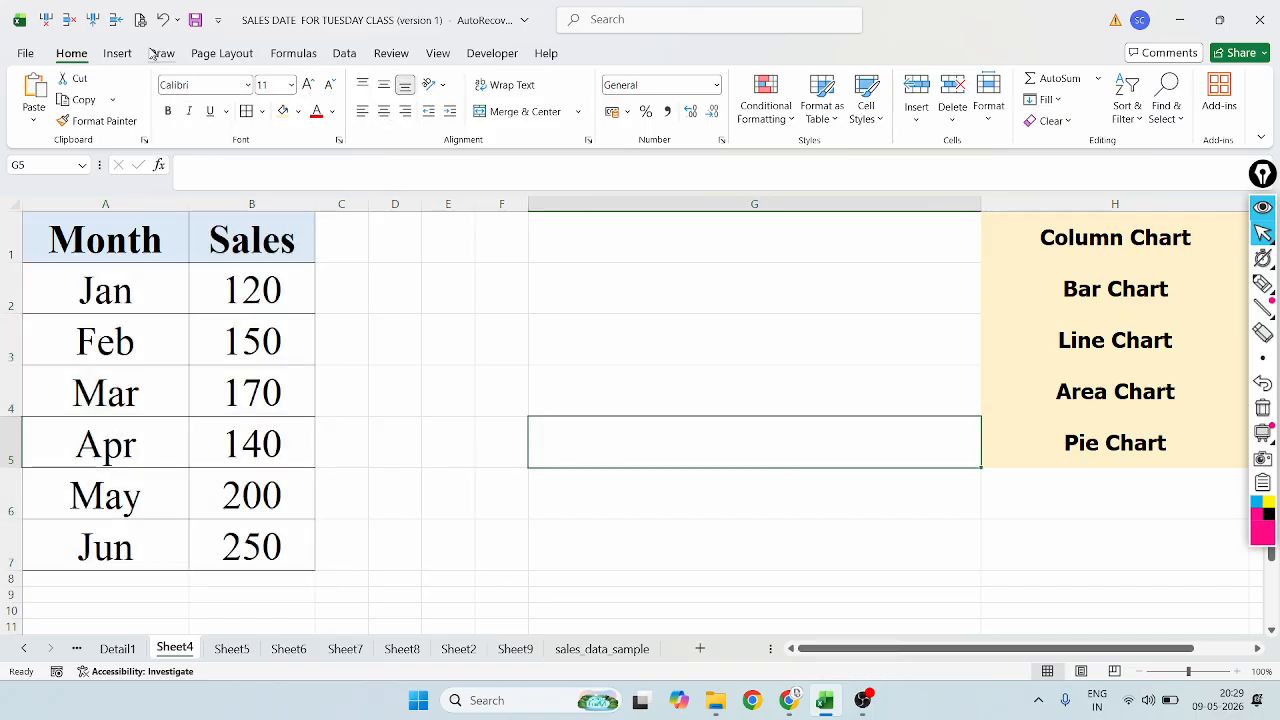
# Show the insertion commands and circle the Illustrations and Charts groups with the annotation pen
pyautogui.click(117, 53)
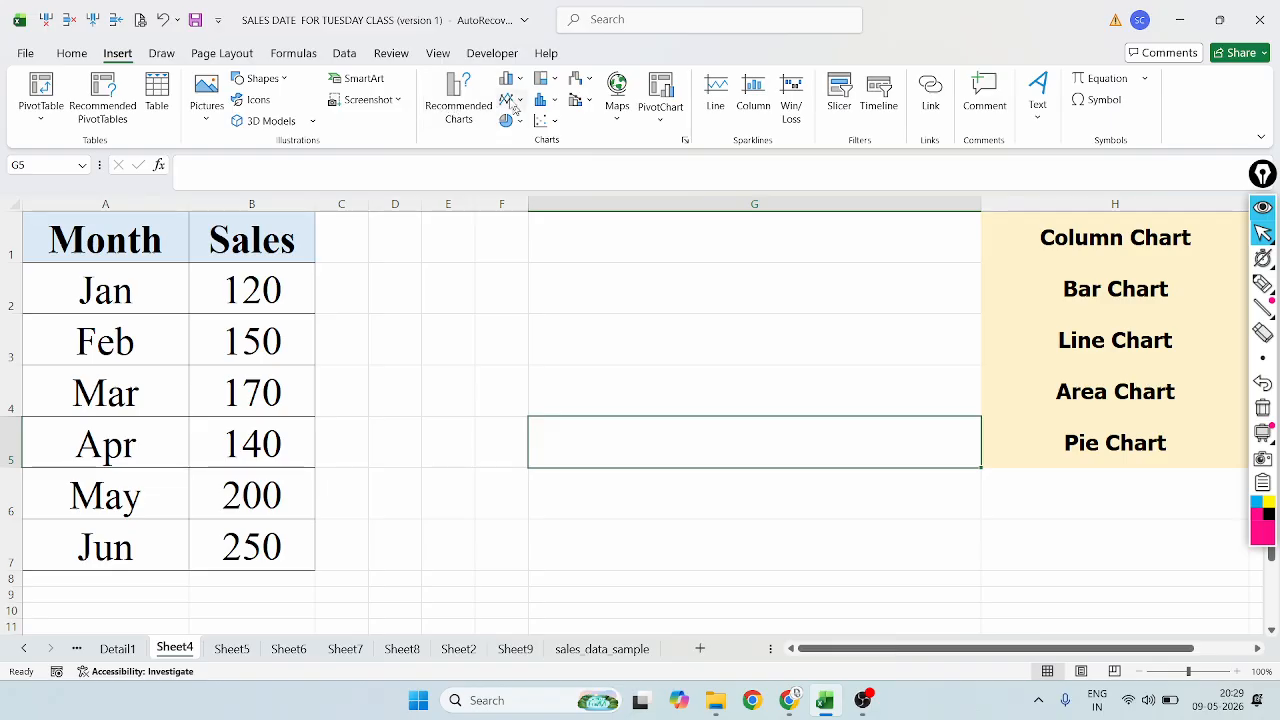
pyautogui.moveTo(1263, 260)
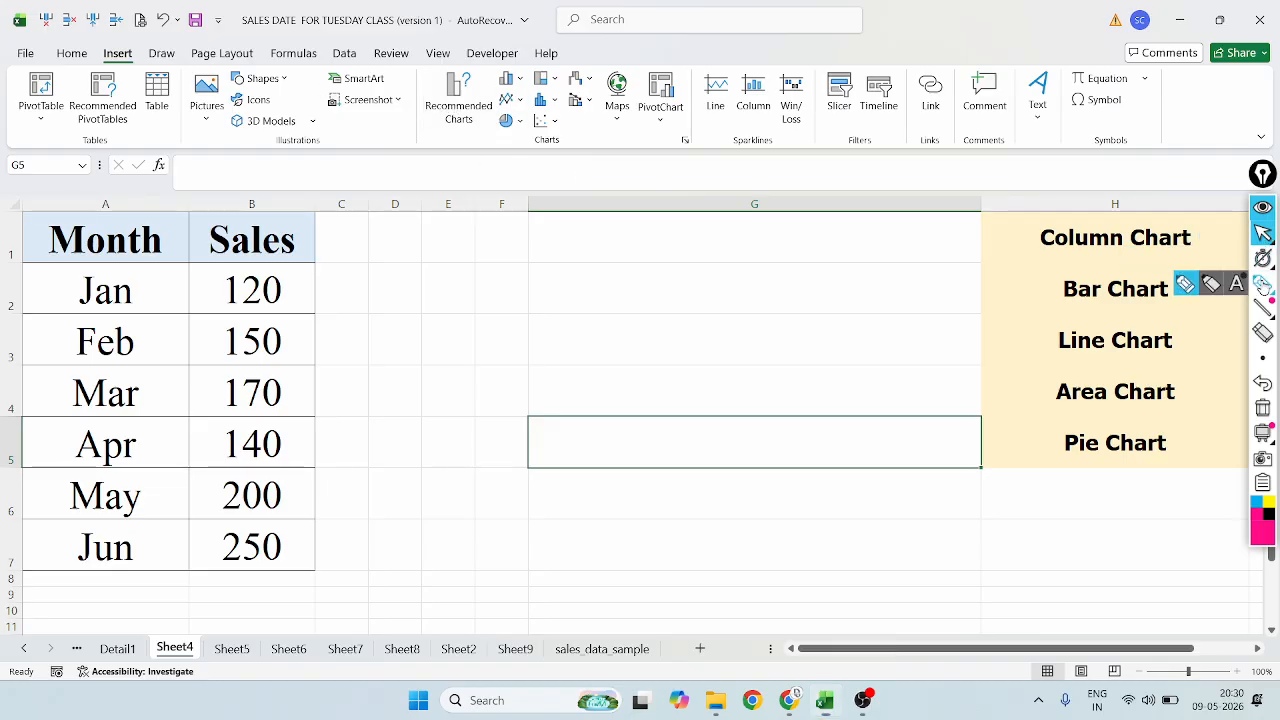
pyautogui.click(1263, 283)
pyautogui.moveTo(419, 76)
pyautogui.mouseDown()
pyautogui.moveTo(234, 66)
pyautogui.moveTo(172, 113)
pyautogui.moveTo(268, 178)
pyautogui.moveTo(390, 137)
pyautogui.moveTo(428, 97)
pyautogui.moveTo(421, 74)
pyautogui.mouseUp()
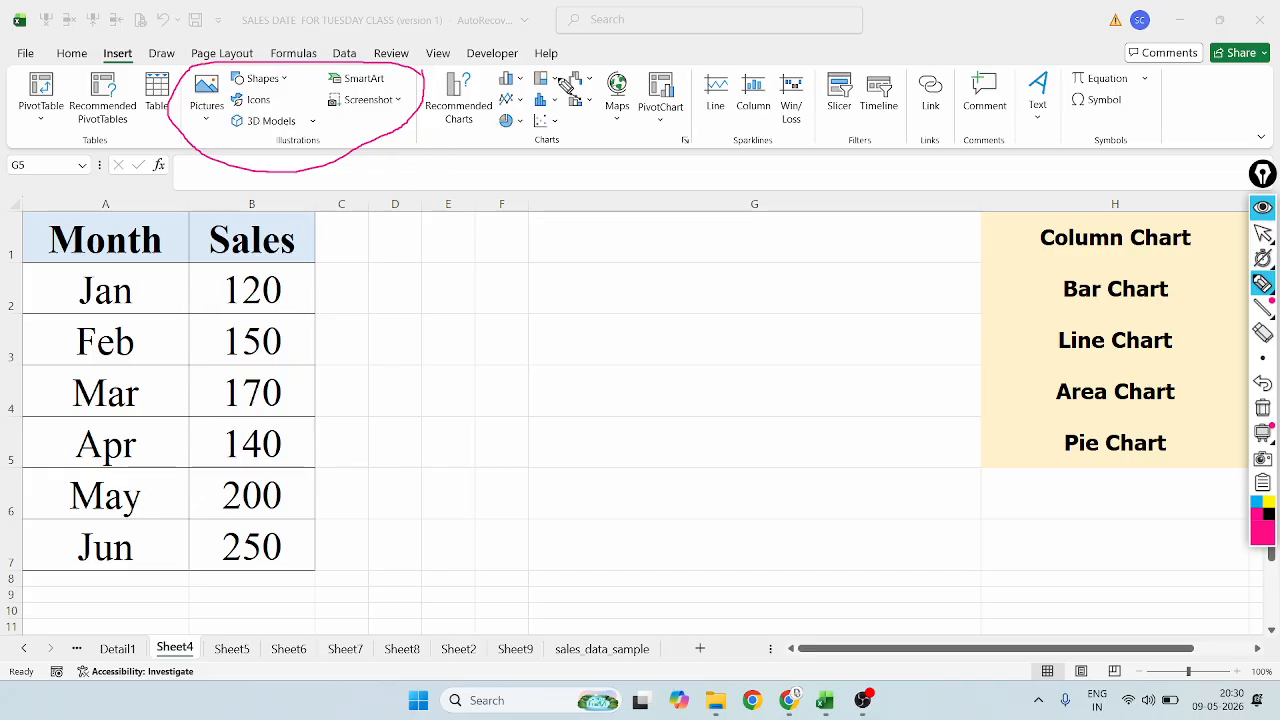
pyautogui.moveTo(664, 58)
pyautogui.mouseDown()
pyautogui.moveTo(480, 52)
pyautogui.moveTo(445, 68)
pyautogui.moveTo(440, 108)
pyautogui.moveTo(525, 178)
pyautogui.moveTo(703, 122)
pyautogui.moveTo(674, 57)
pyautogui.moveTo(660, 58)
pyautogui.mouseUp()
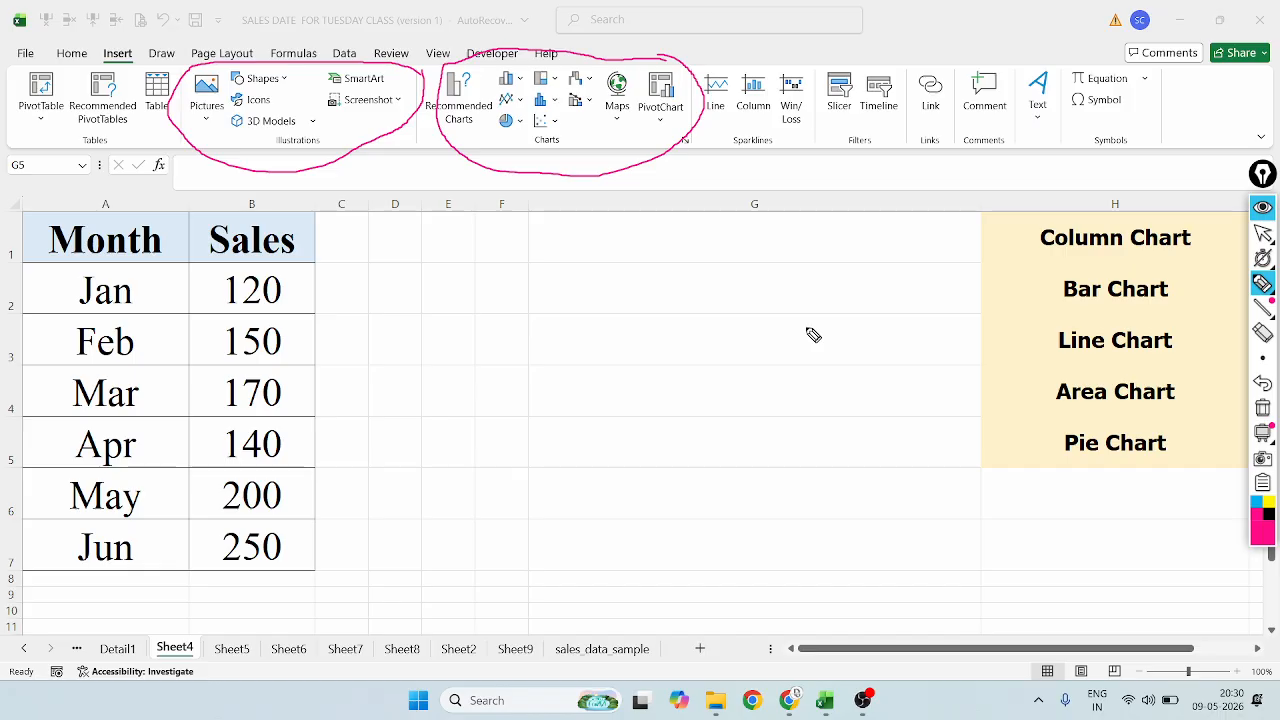
# Underline the Column, Bar, Line, Area and Pie Chart entries in column H with the annotation pen
pyautogui.moveTo(1054, 258); pyautogui.dragTo(1190, 255)
pyautogui.moveTo(1070, 313); pyautogui.dragTo(1162, 310)
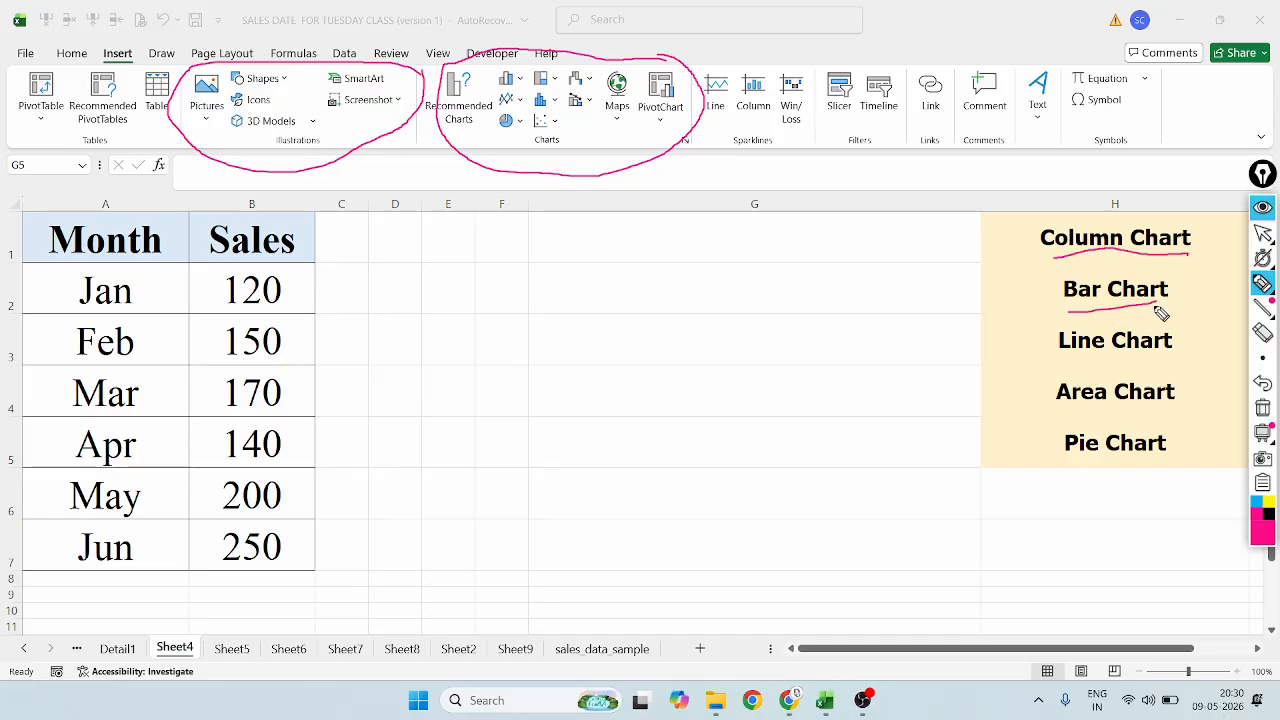
pyautogui.moveTo(1076, 368); pyautogui.dragTo(1152, 370)
pyautogui.moveTo(1070, 410); pyautogui.dragTo(1158, 407)
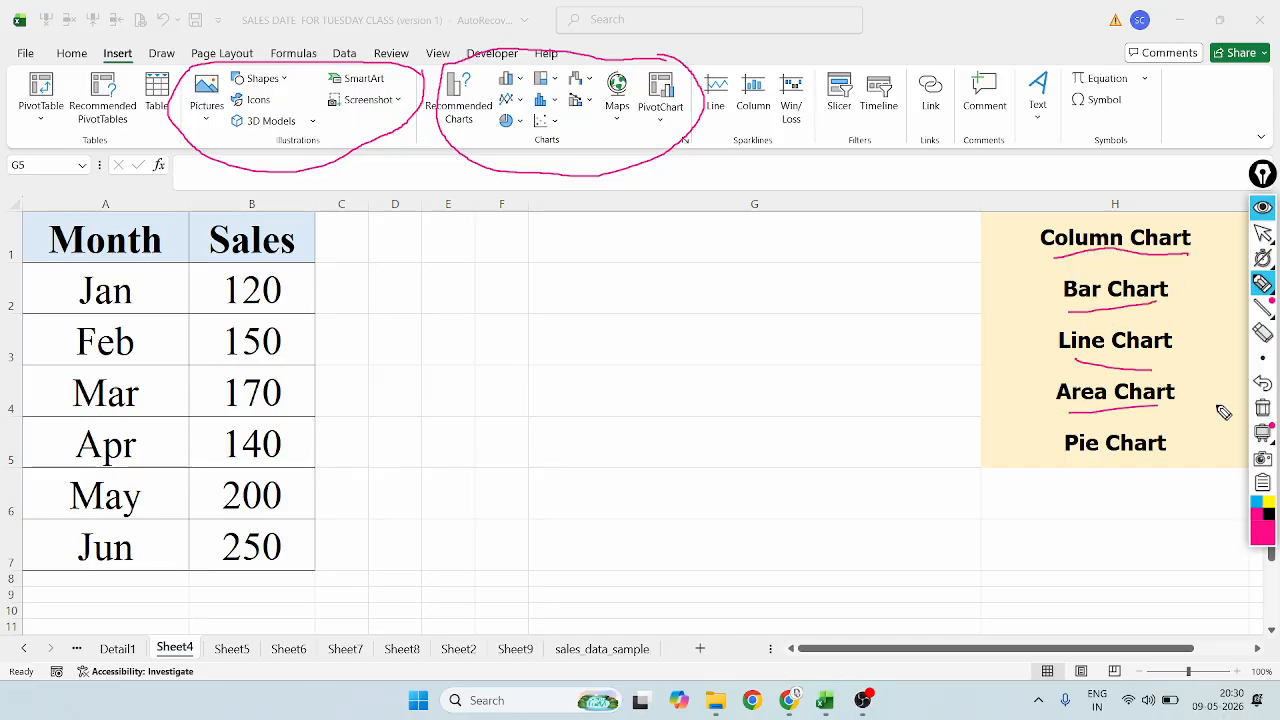
pyautogui.moveTo(1068, 476); pyautogui.dragTo(1190, 476)
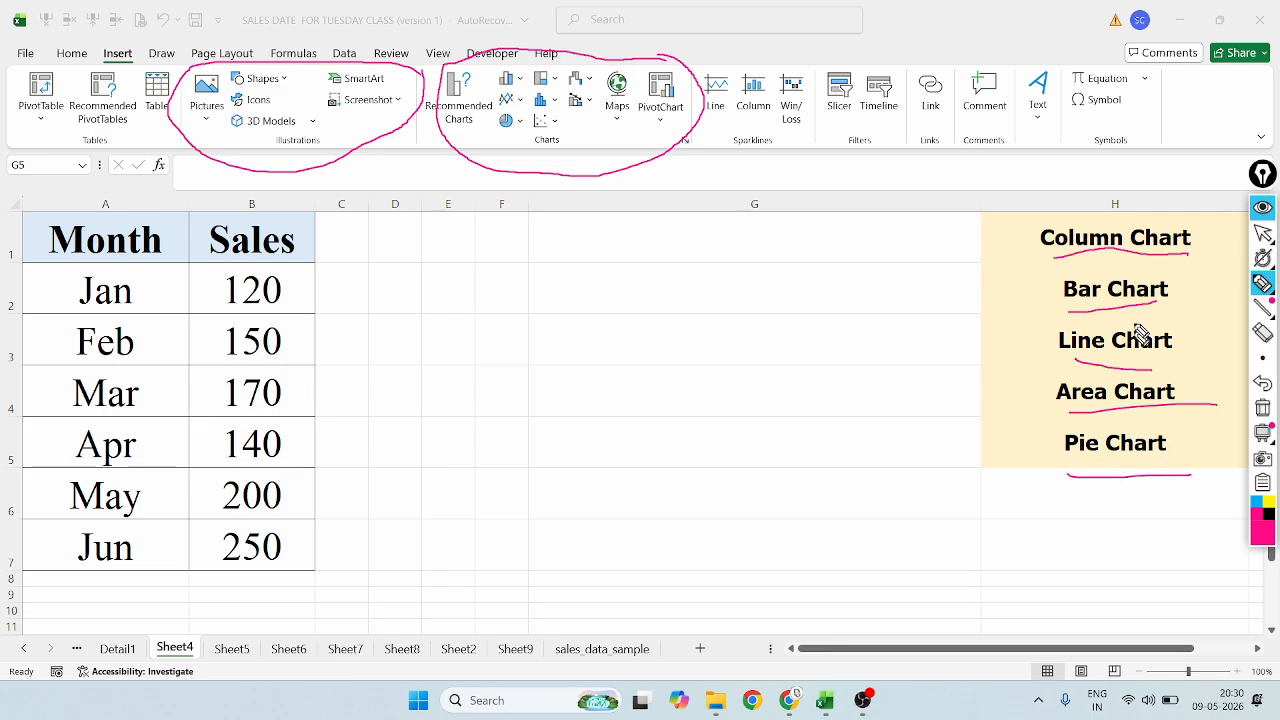
# Undo the pen strokes, erase the remaining loop below the chart type list and return to the normal pointer
pyautogui.click(1263, 385)
pyautogui.click(1263, 385)
pyautogui.click(1263, 385)
pyautogui.click(1263, 385)
pyautogui.click(1263, 385)
pyautogui.click(1263, 385)
pyautogui.click(1263, 385)
pyautogui.click(1263, 385)
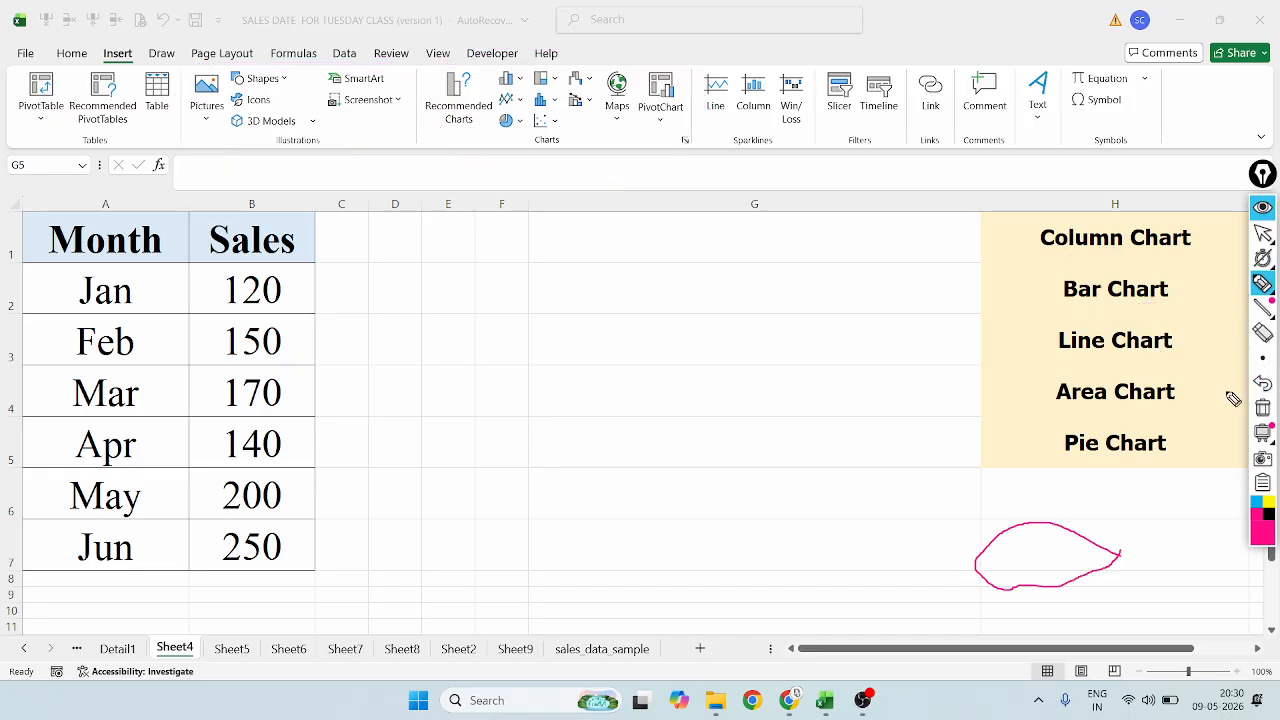
pyautogui.click(1263, 333)
pyautogui.click(1058, 572)
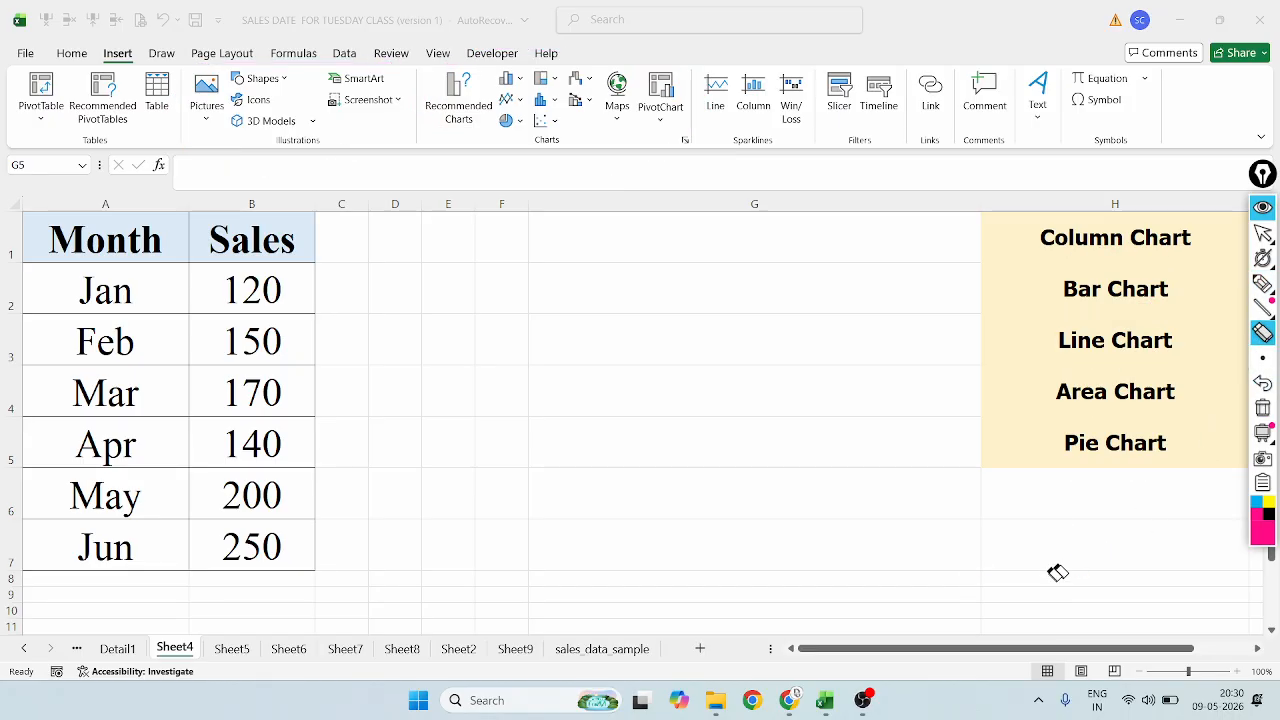
pyautogui.click(1263, 234)
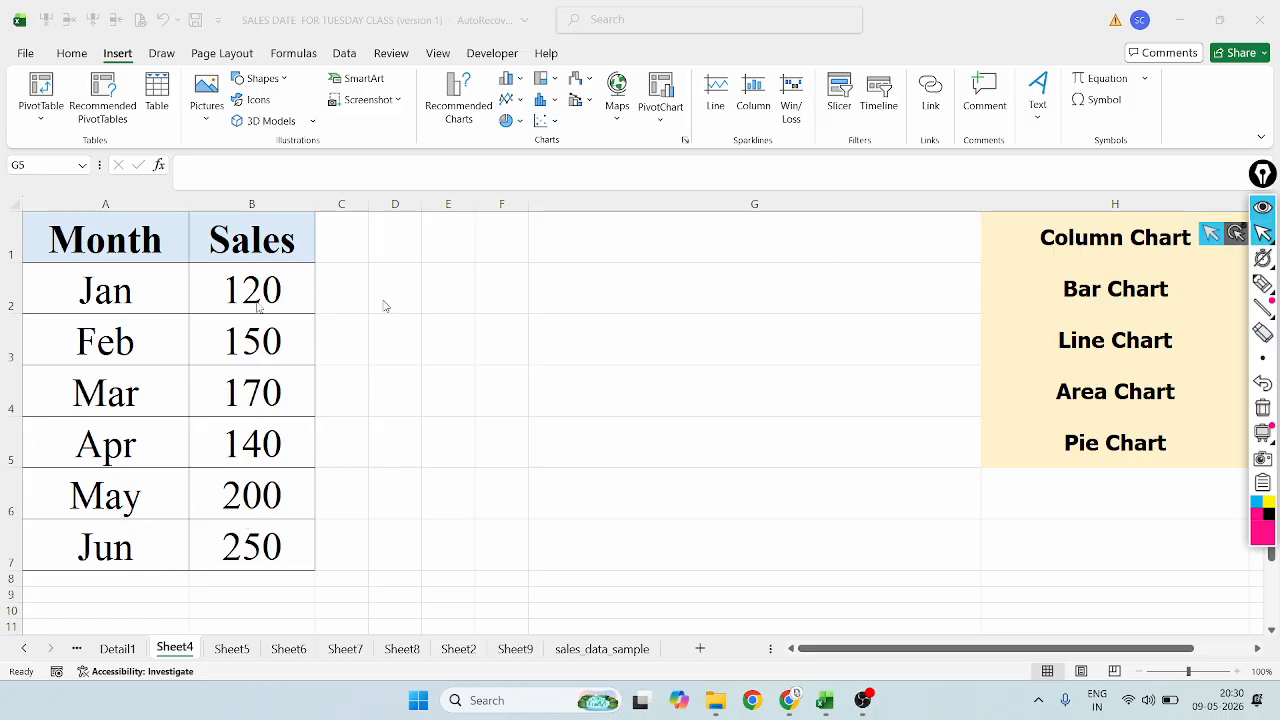
# Go through the Month and Sales headers and the monthly entries from Jan to Jun in the table
pyautogui.moveTo(95, 240); pyautogui.dragTo(245, 247)
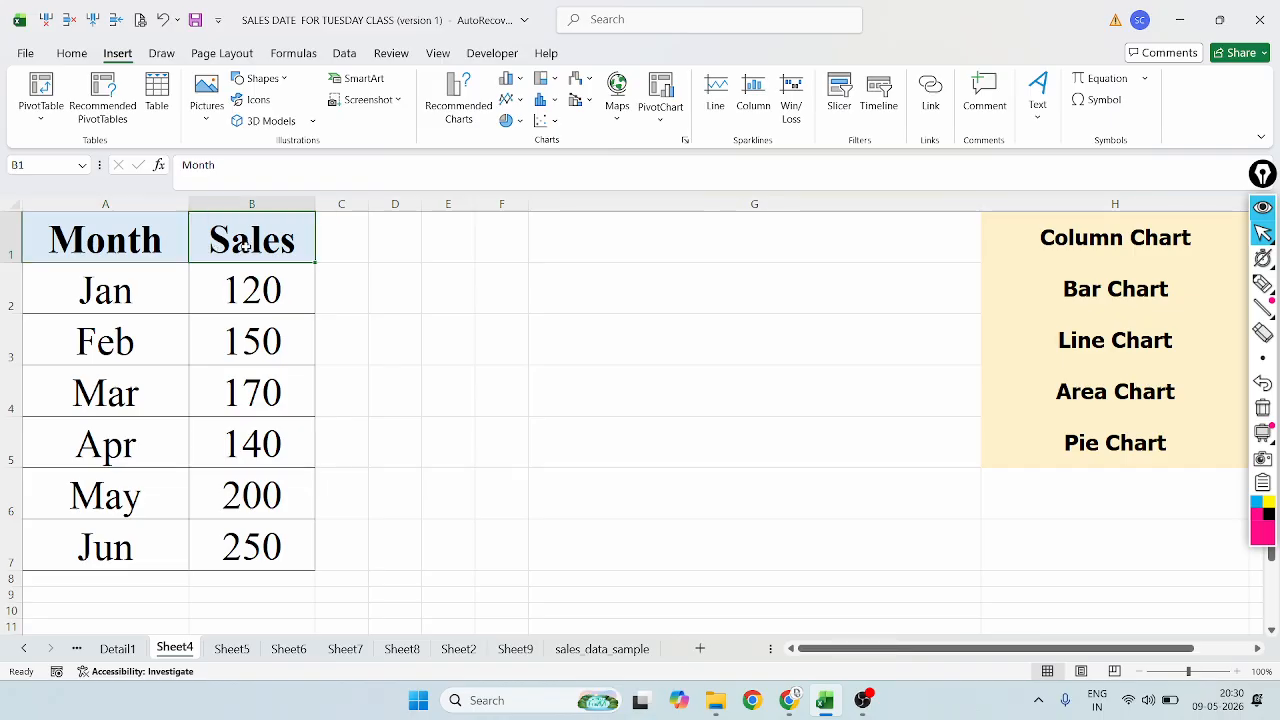
pyautogui.click(126, 303)
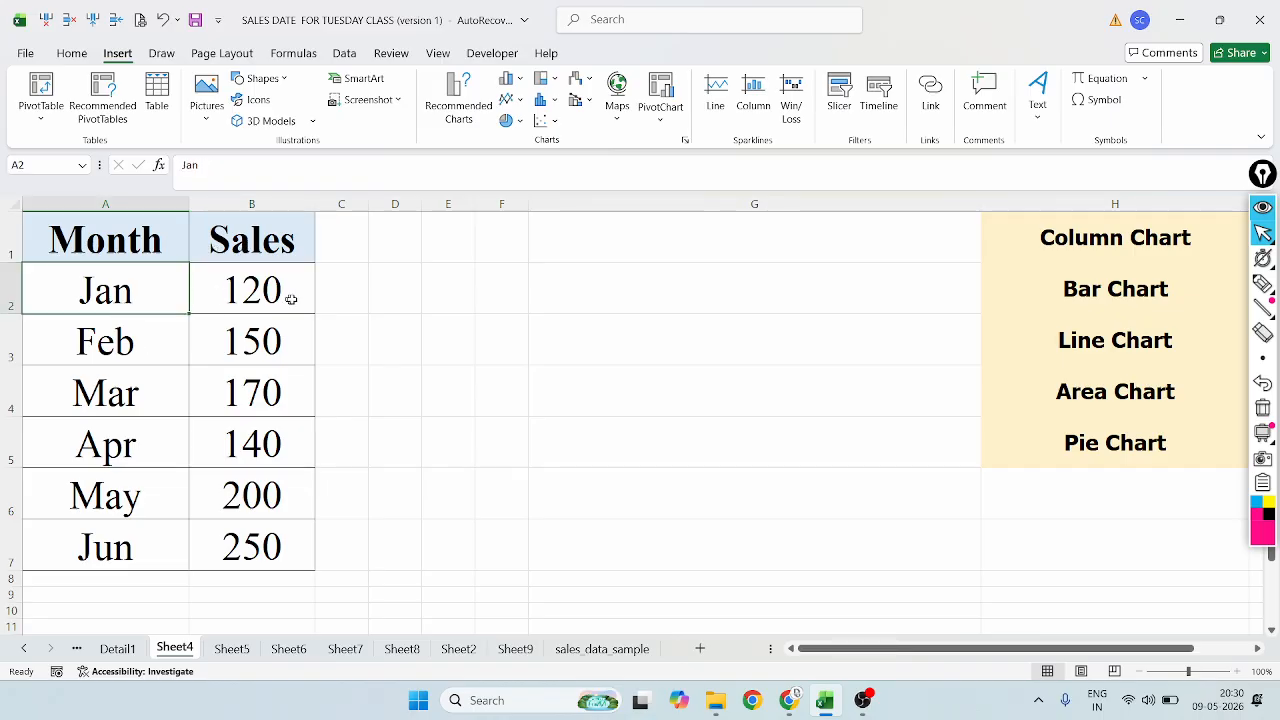
pyautogui.click(290, 300)
pyautogui.click(120, 335)
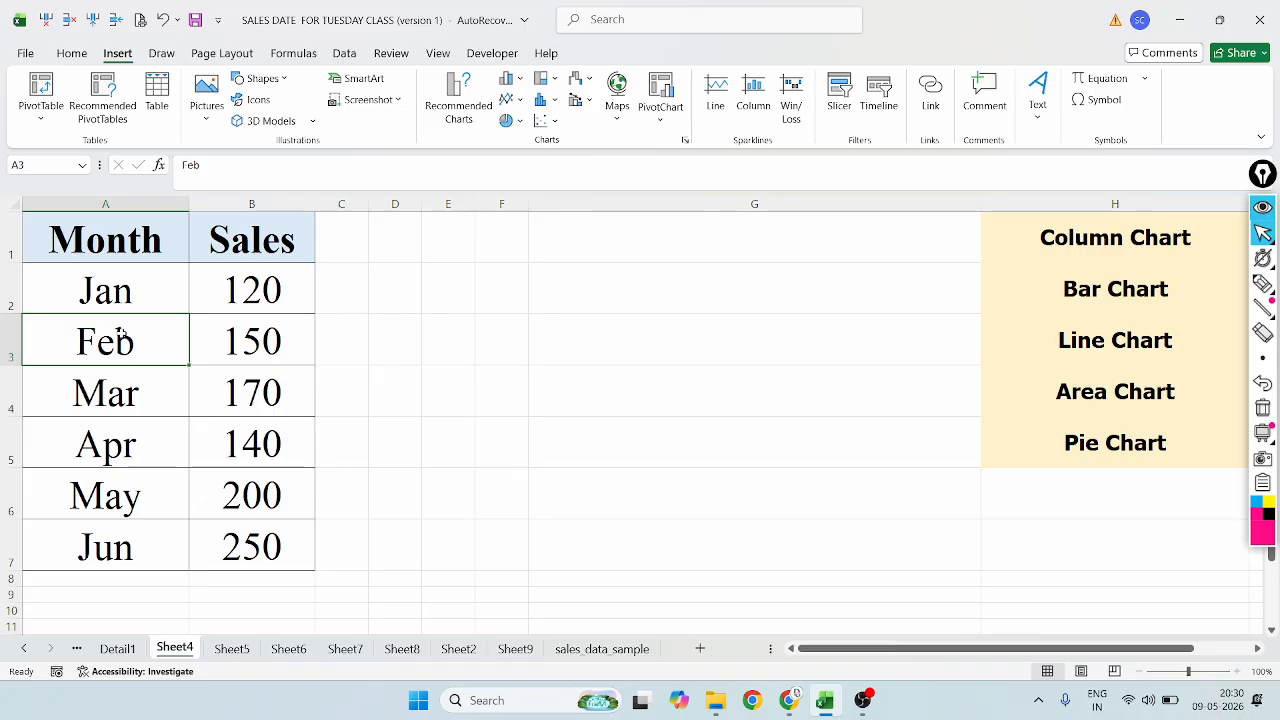
pyautogui.click(90, 455)
pyautogui.click(249, 442)
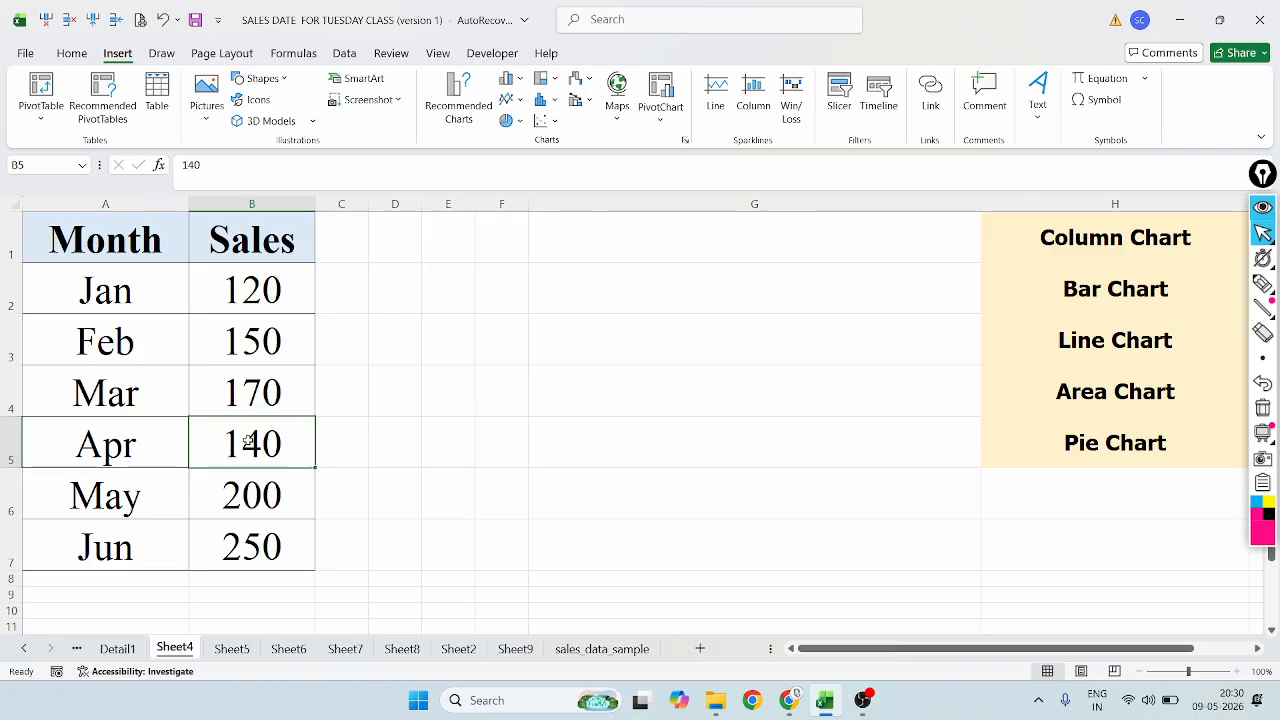
pyautogui.click(86, 506)
pyautogui.click(126, 558)
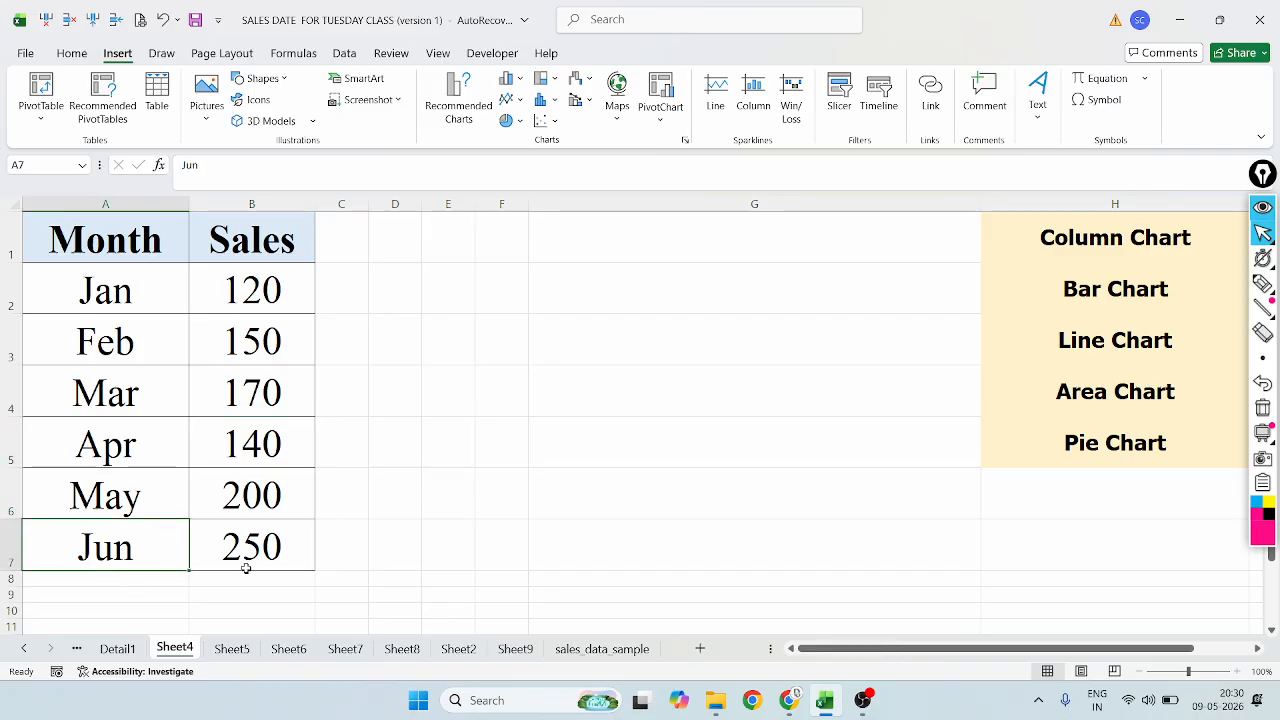
pyautogui.click(247, 566)
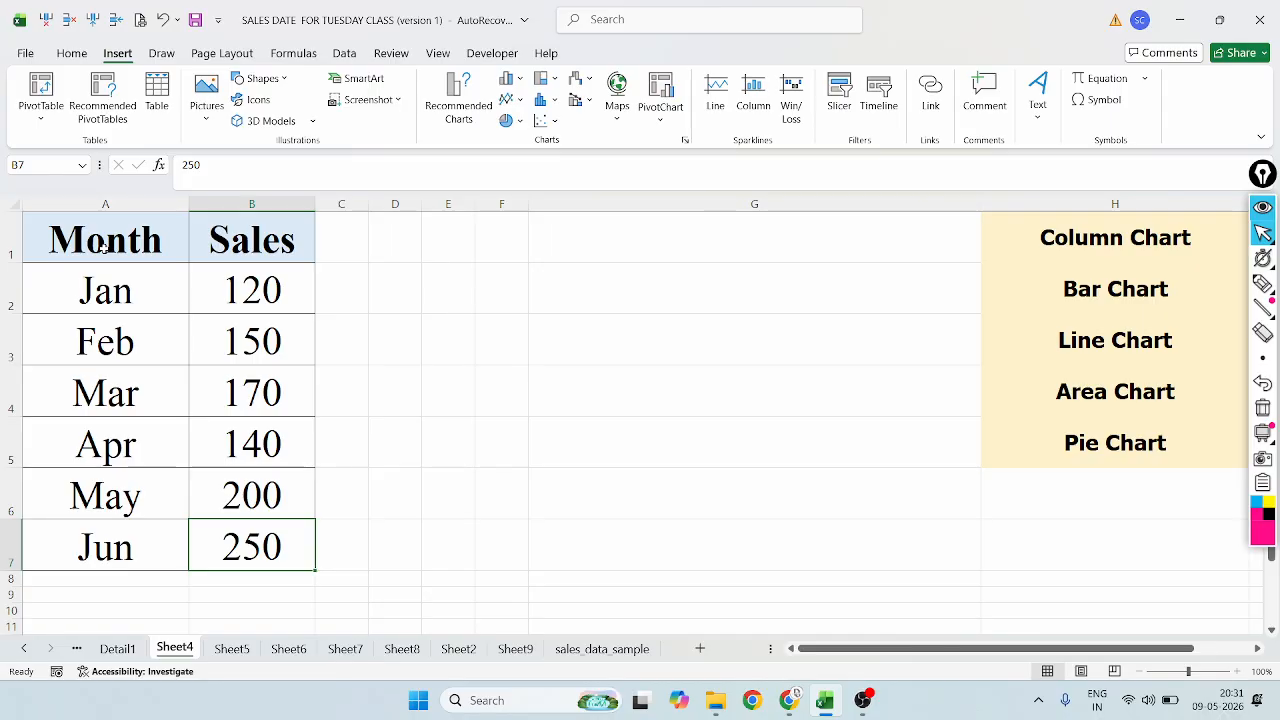
# Select the table A1:B7, circle the column and bar chart command with the annotation pen, and undo the stroke
pyautogui.moveTo(103, 246); pyautogui.dragTo(296, 546)
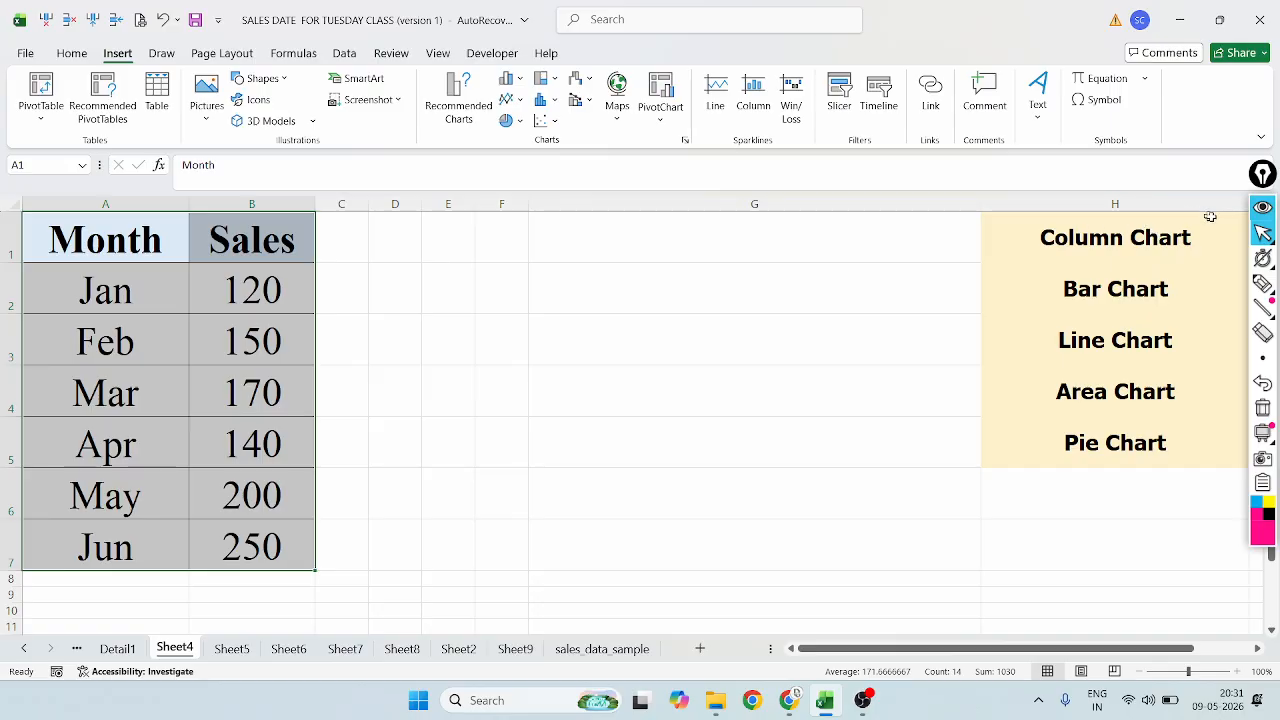
pyautogui.click(1262, 283)
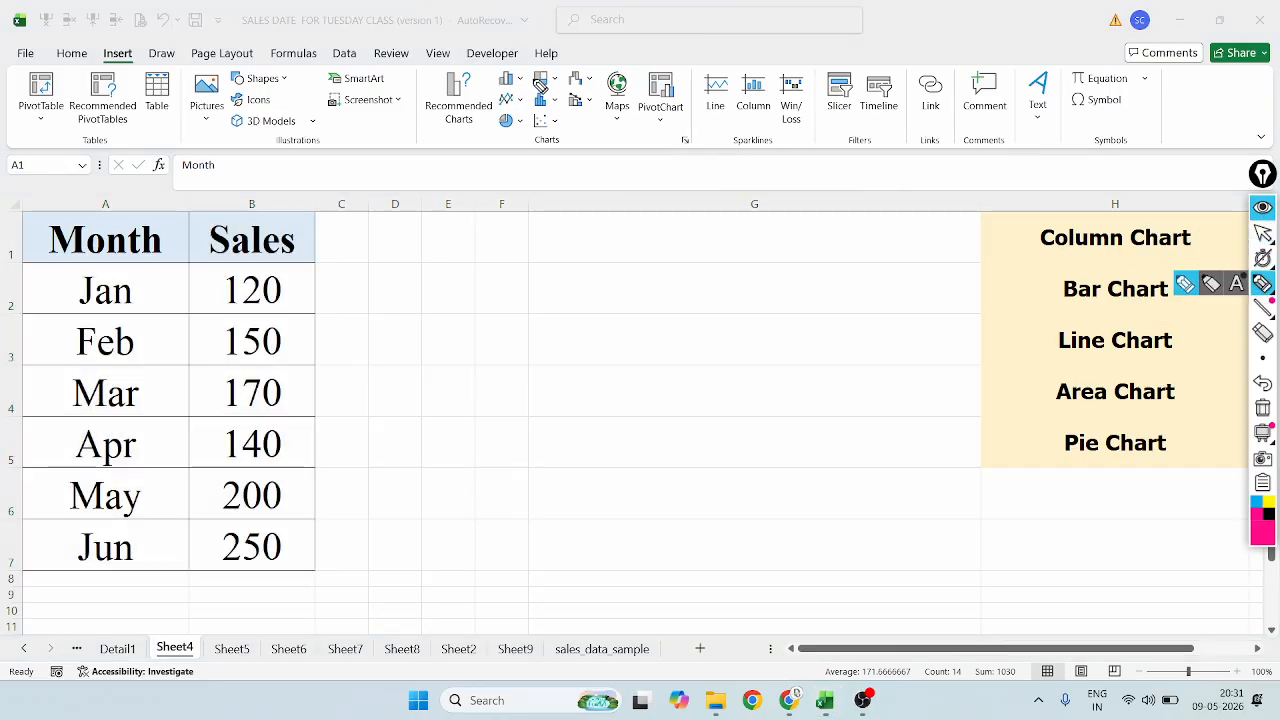
pyautogui.moveTo(526, 74)
pyautogui.mouseDown()
pyautogui.moveTo(494, 70)
pyautogui.moveTo(490, 92)
pyautogui.moveTo(516, 94)
pyautogui.mouseUp()
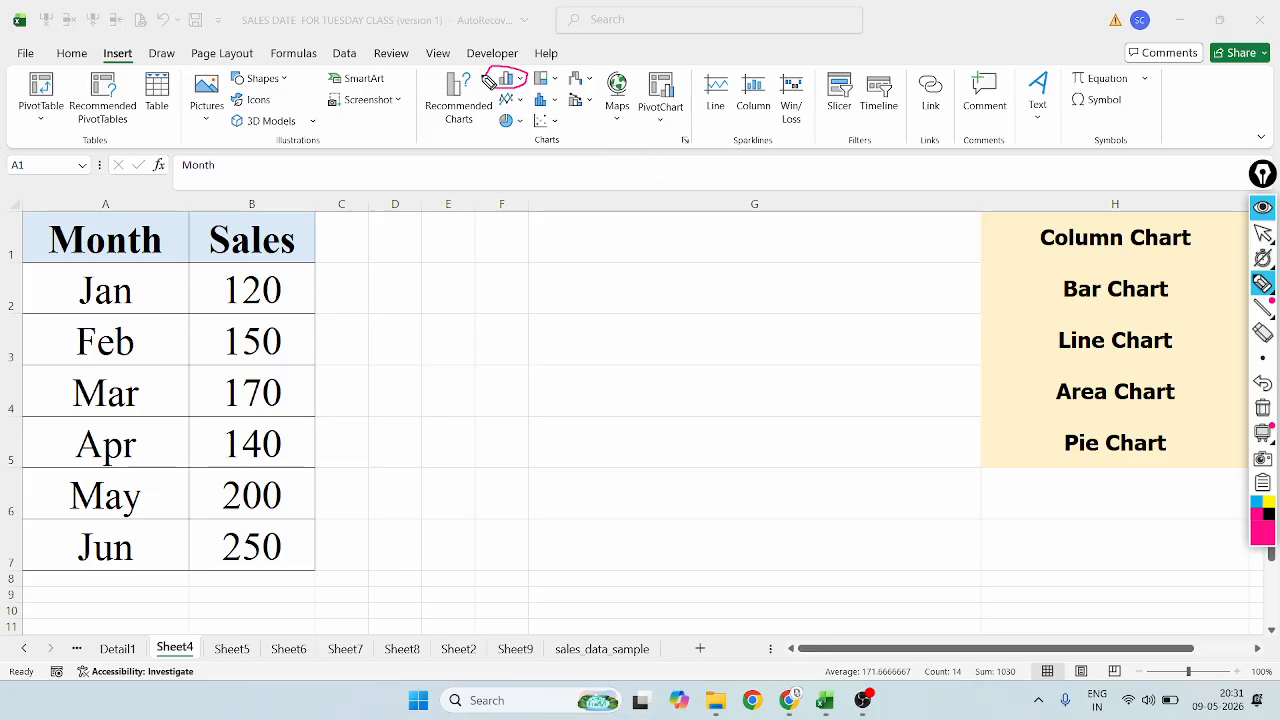
pyautogui.moveTo(1265, 309)
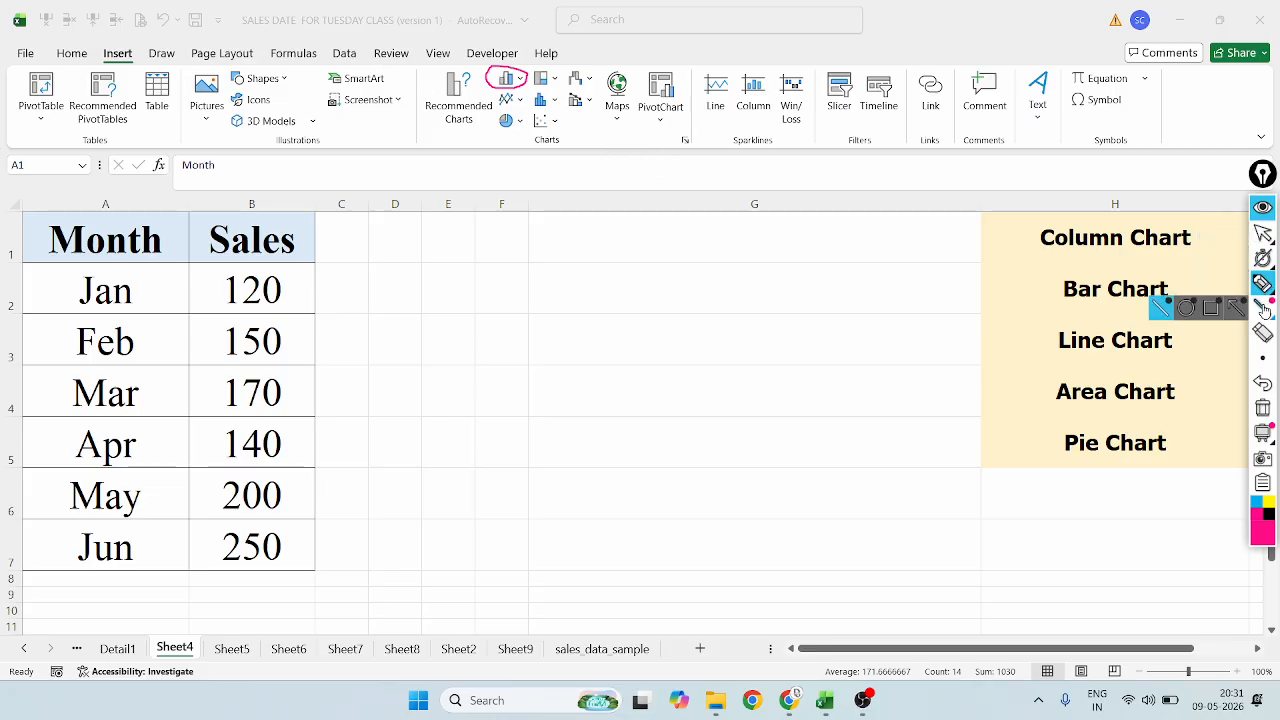
pyautogui.click(1262, 381)
pyautogui.click(1262, 232)
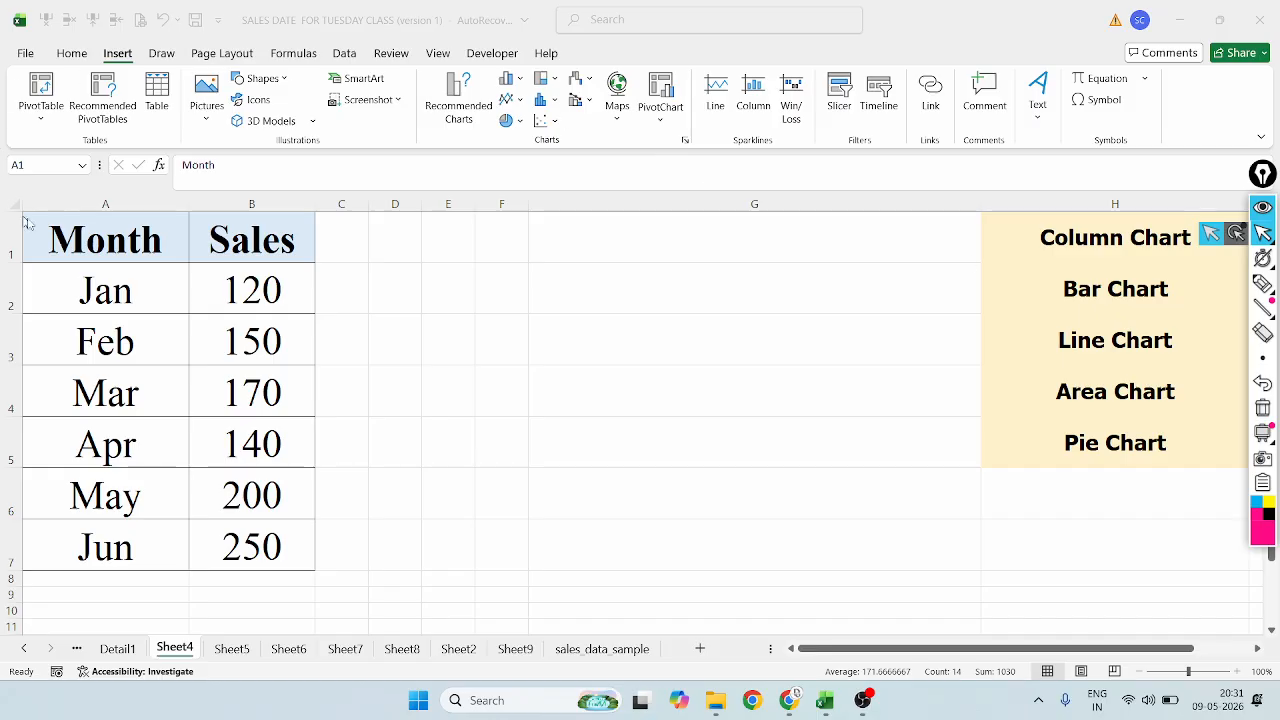
# Insert a 2-D clustered column chart from the selected Month and Sales table
pyautogui.click(79, 220)
pyautogui.click(525, 79)
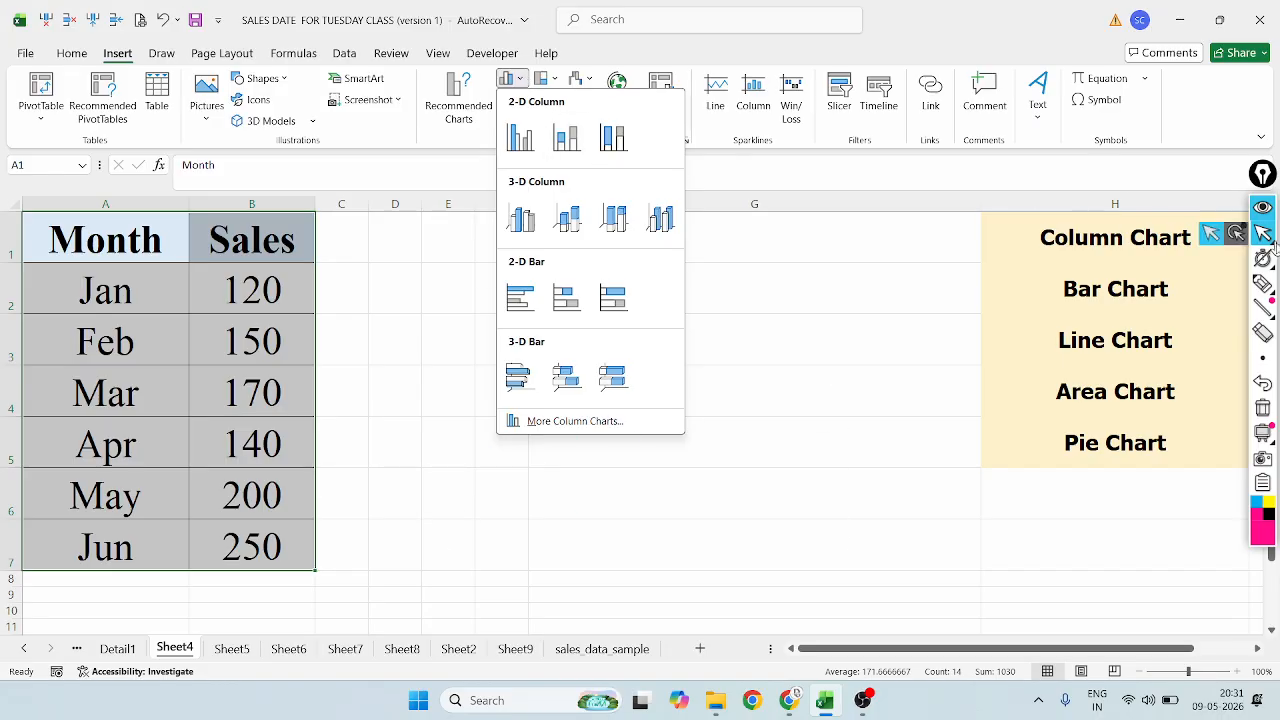
pyautogui.click(1262, 284)
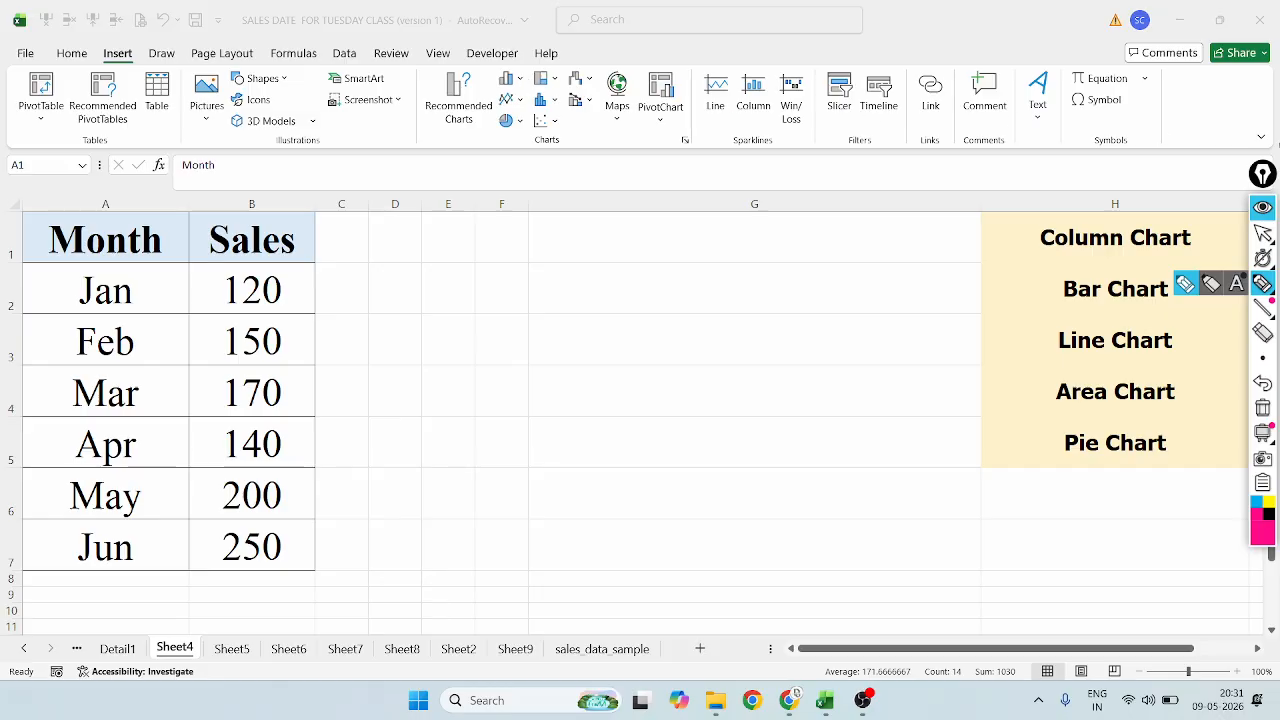
pyautogui.click(1264, 234)
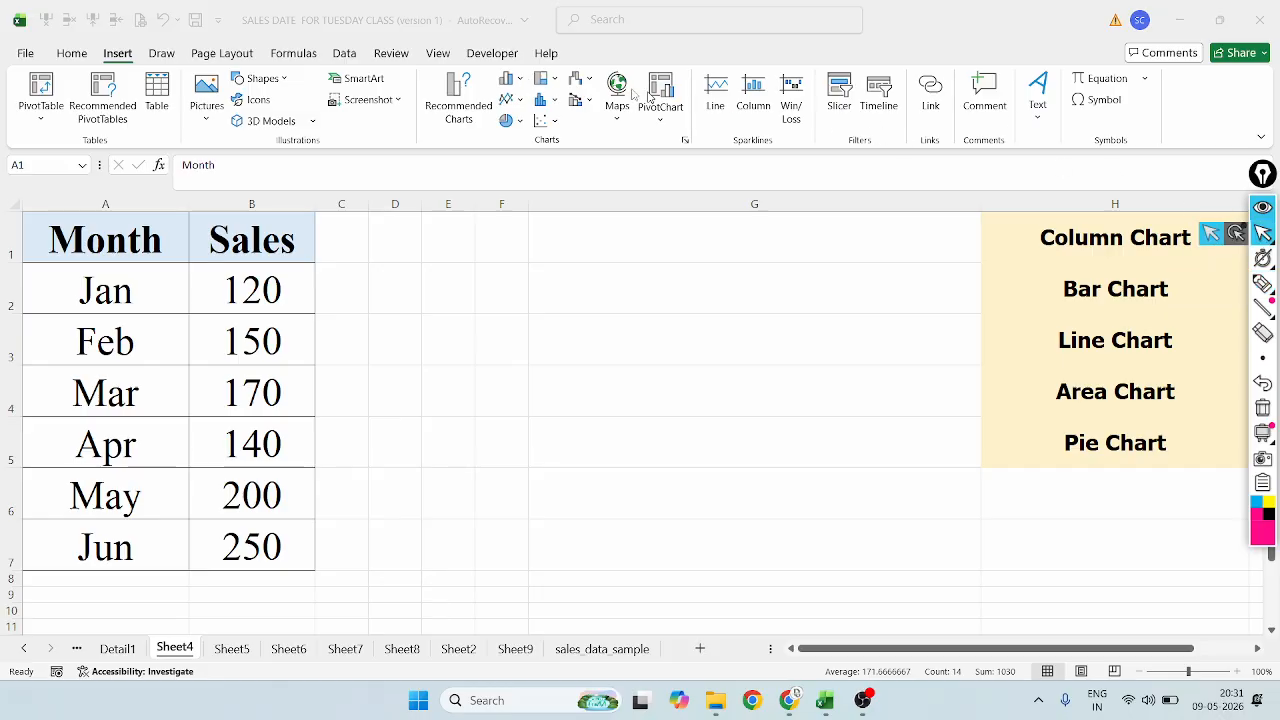
pyautogui.click(510, 78)
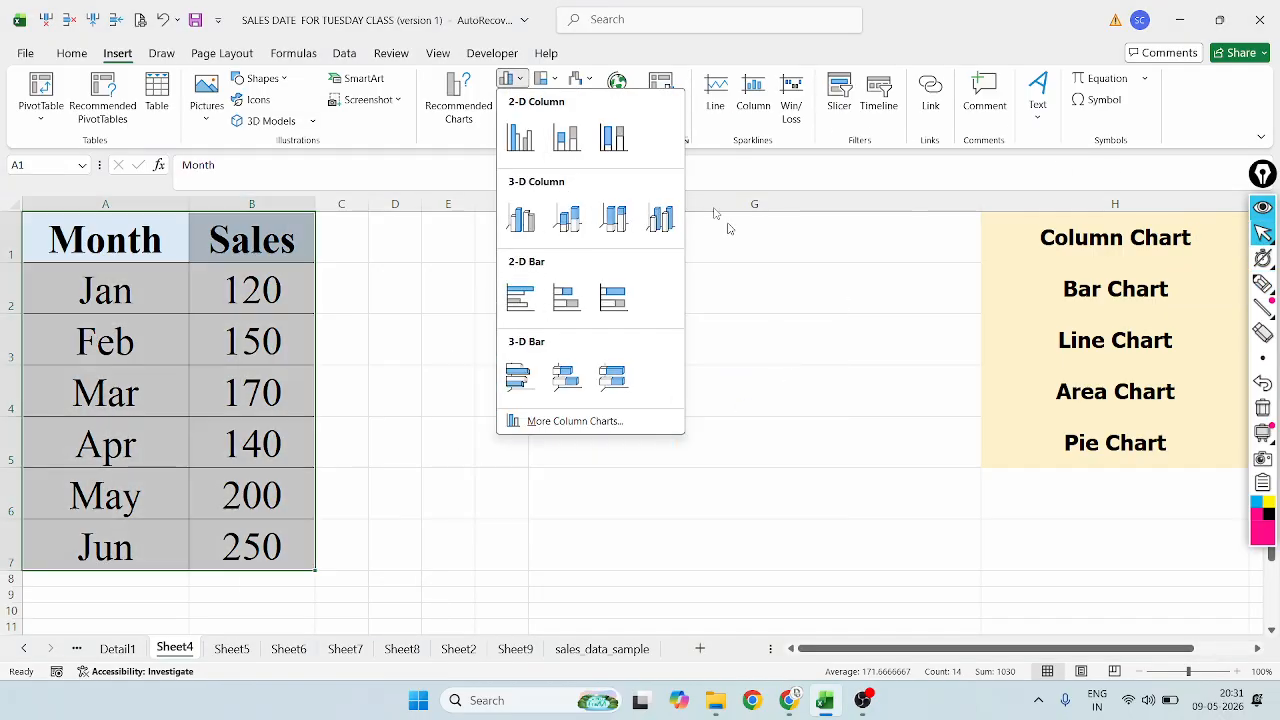
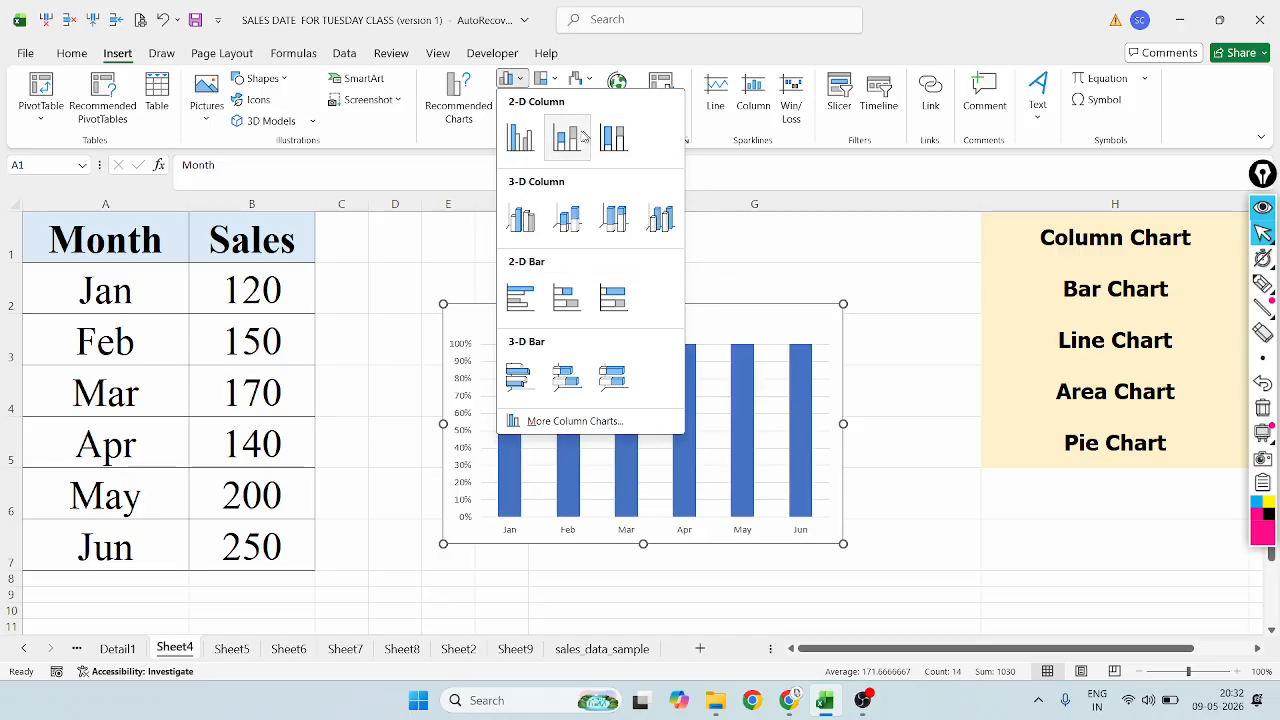
pyautogui.click(522, 137)
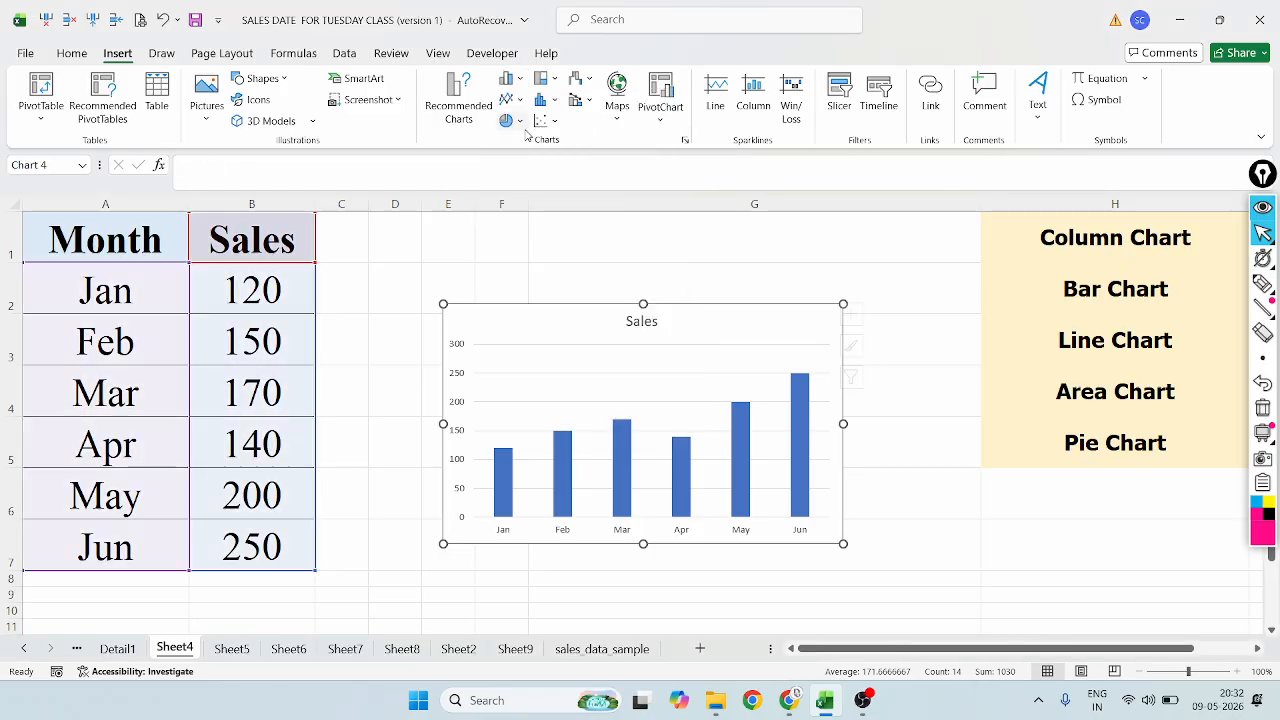
# Move the column chart up beside the Sales column and narrow it to about two thirds of its width
pyautogui.moveTo(578, 320); pyautogui.dragTo(505, 231)
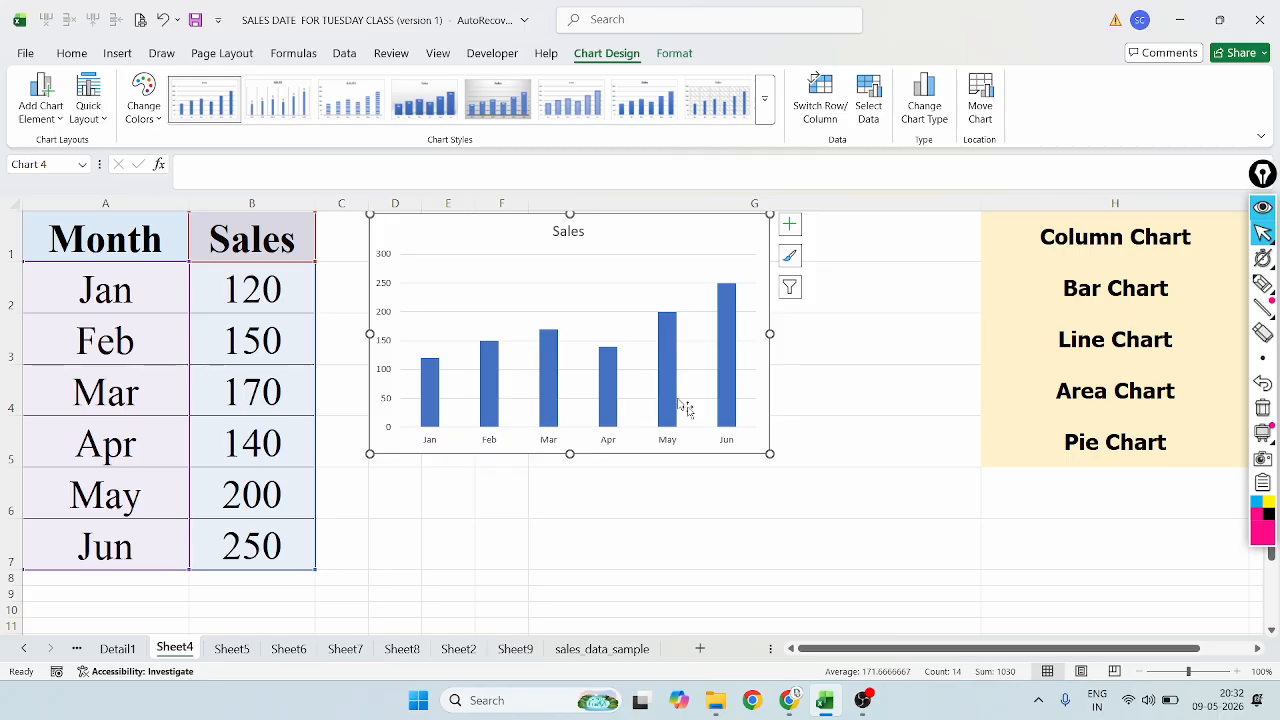
pyautogui.moveTo(769, 453); pyautogui.dragTo(632, 441)
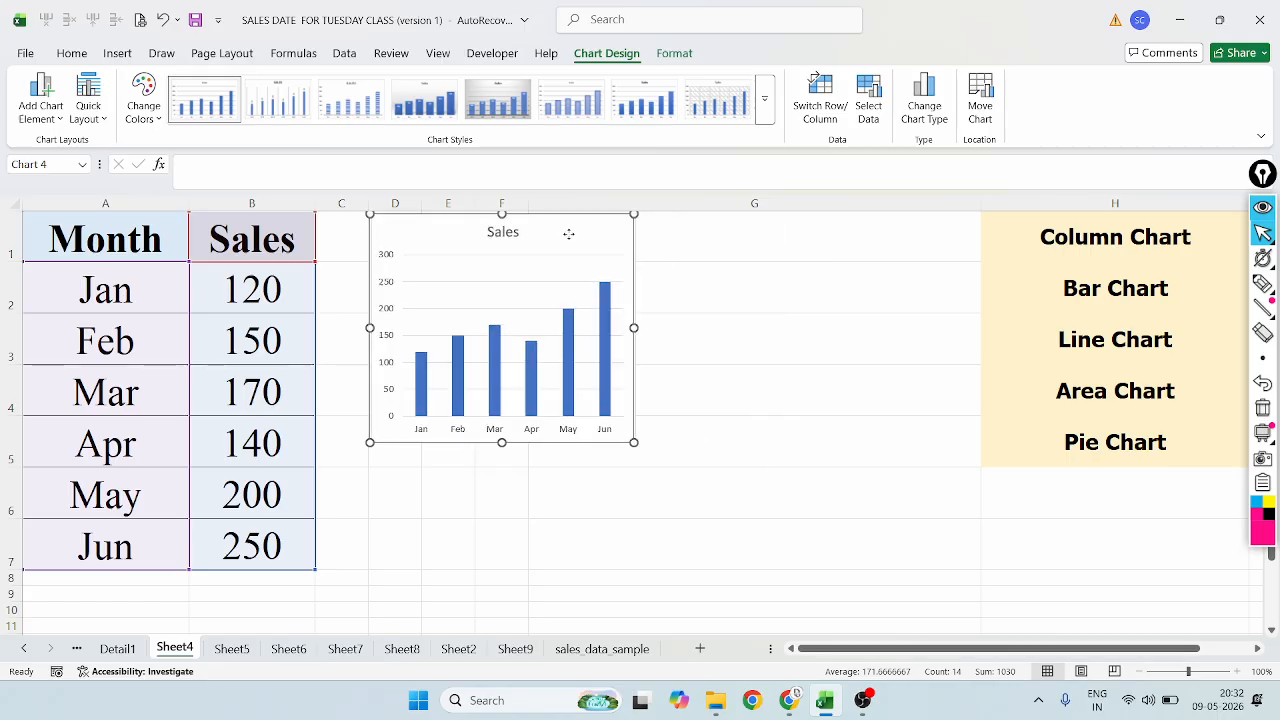
pyautogui.moveTo(569, 233); pyautogui.dragTo(589, 248)
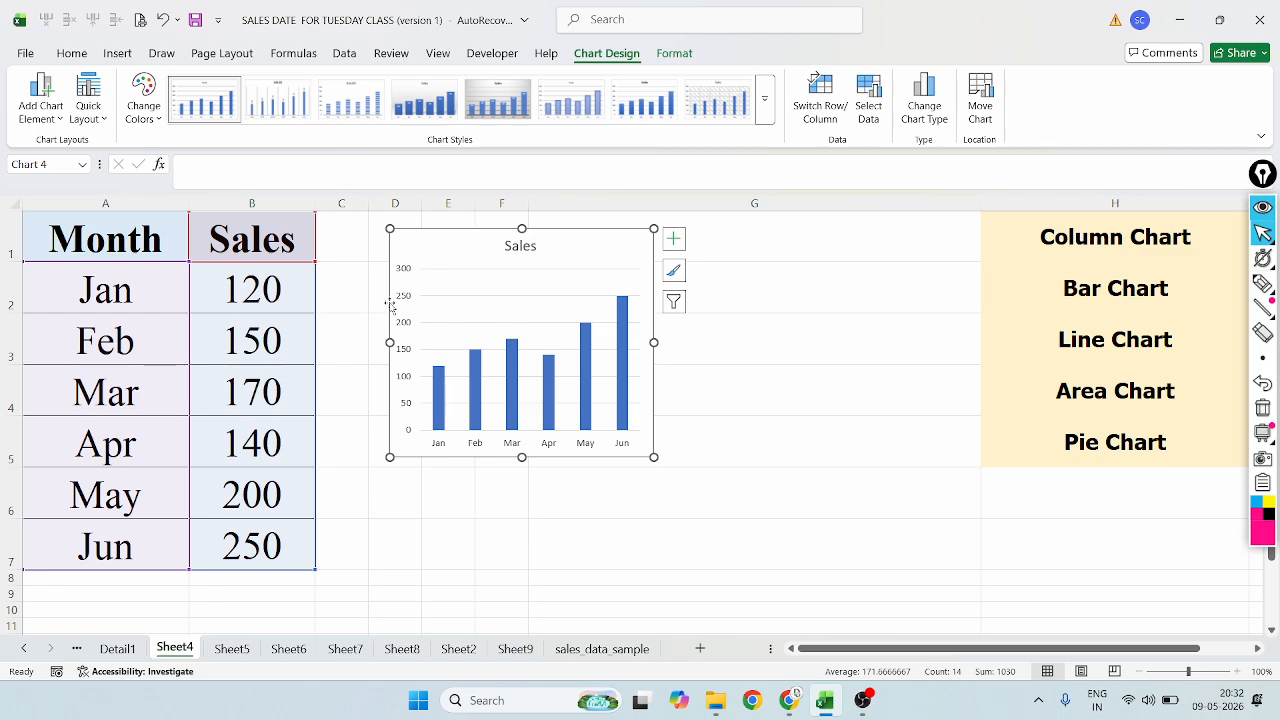
# Insert a 2-D clustered bar chart from A1:B7, narrow it and place it between the column chart and column H
pyautogui.click(246, 303)
pyautogui.moveTo(130, 240); pyautogui.dragTo(290, 543)
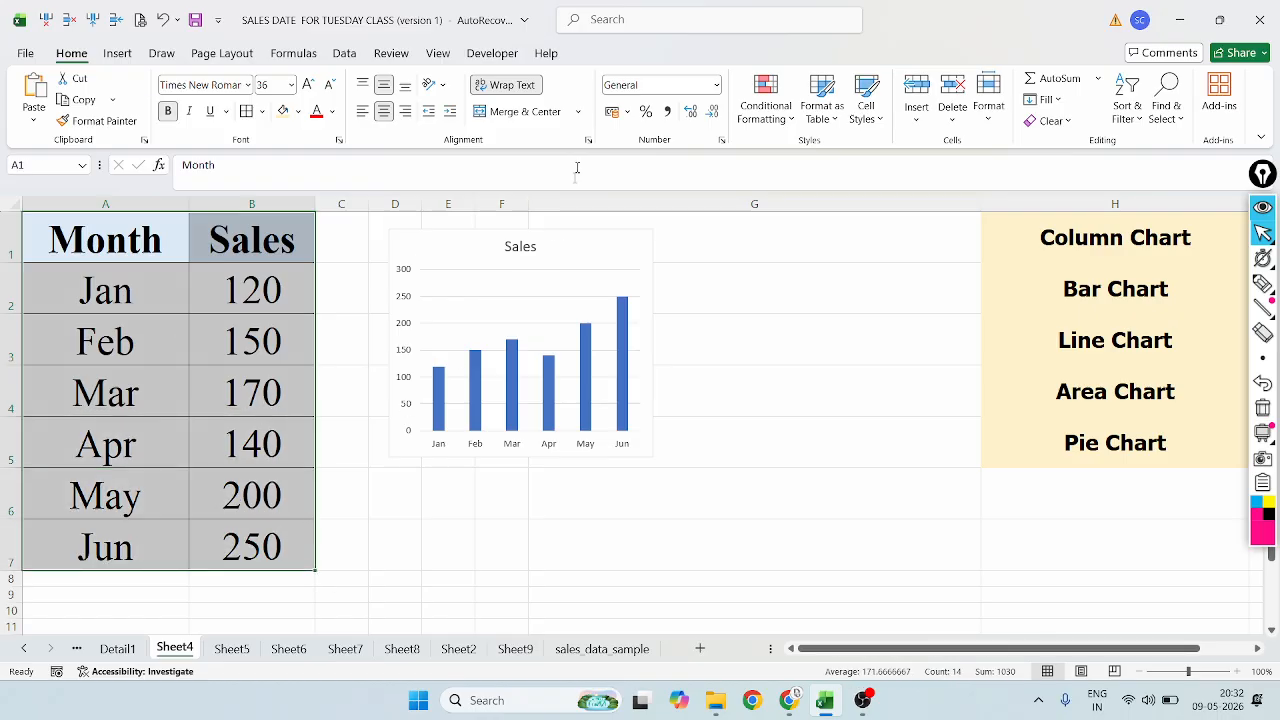
pyautogui.click(117, 53)
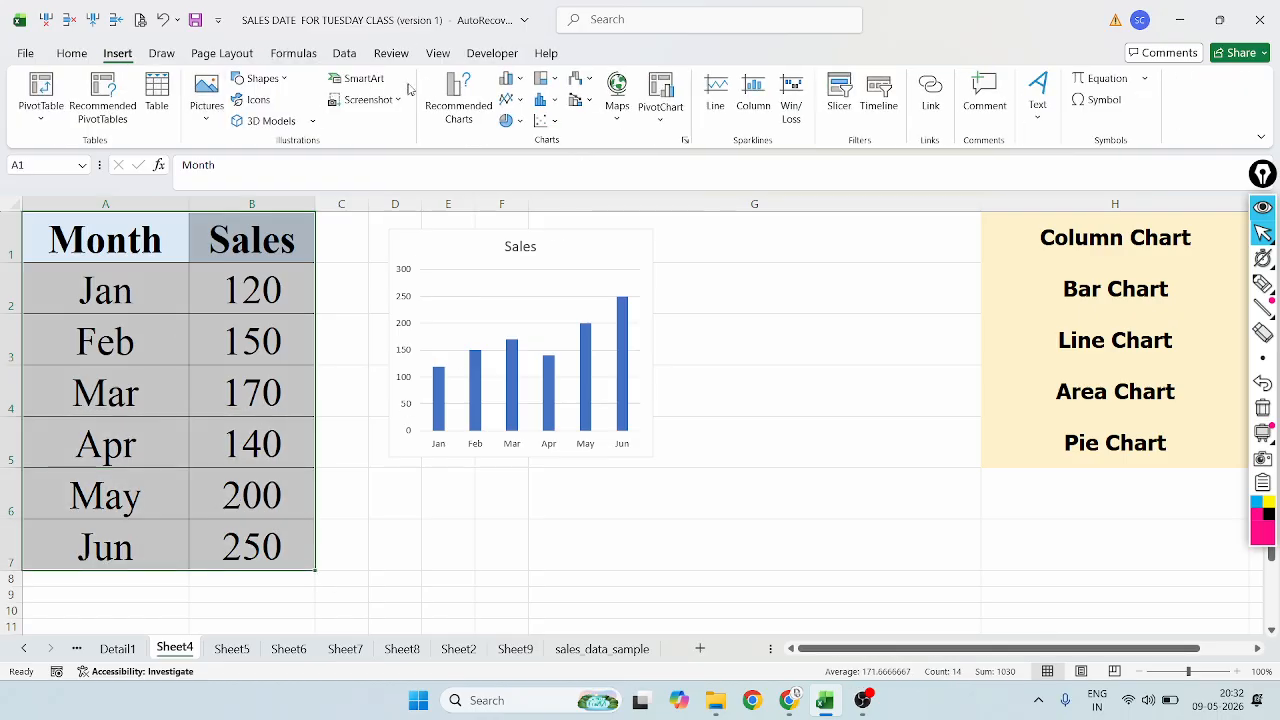
pyautogui.click(520, 79)
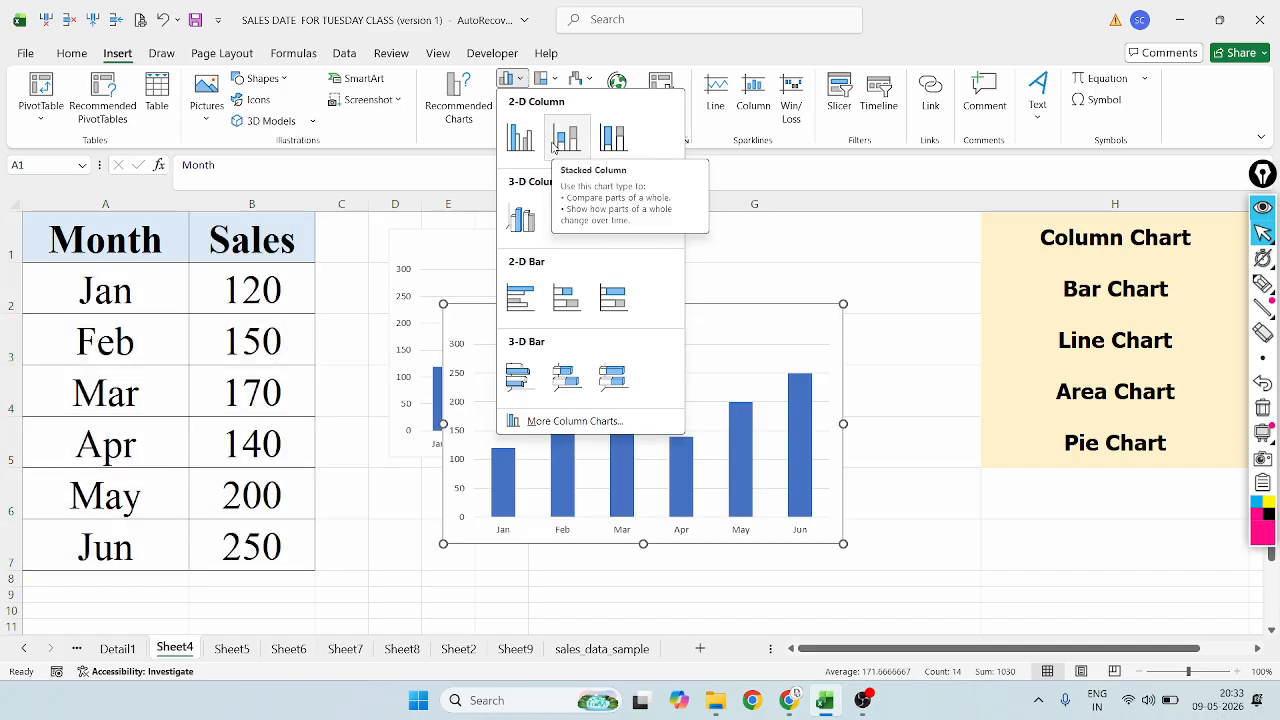
pyautogui.click(522, 300)
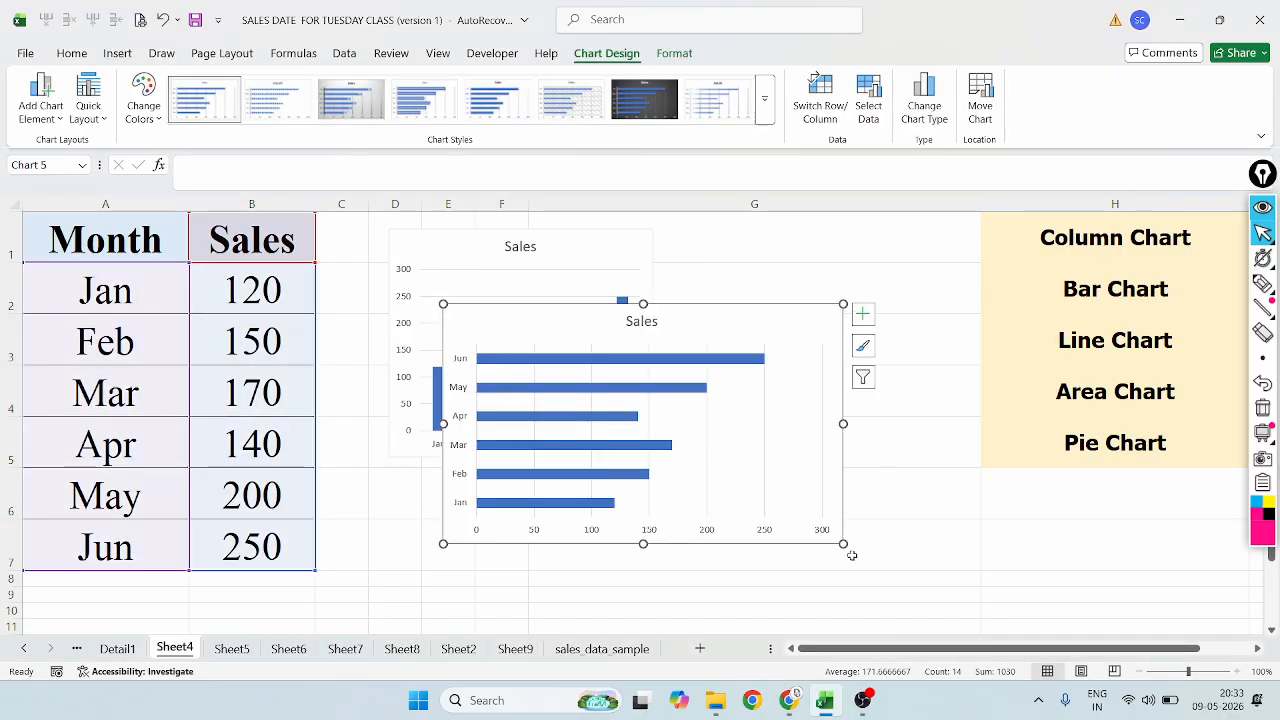
pyautogui.moveTo(844, 544); pyautogui.dragTo(711, 545)
pyautogui.moveTo(680, 329); pyautogui.dragTo(929, 243)
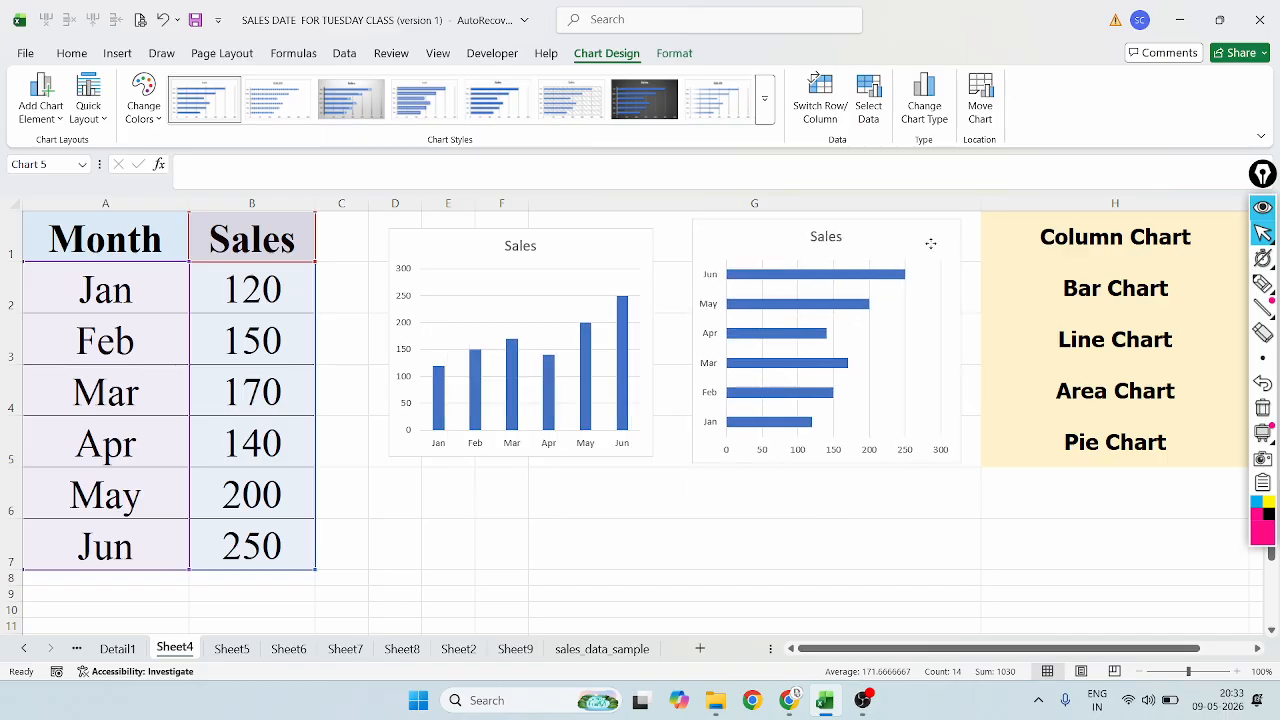
# Set the font size of the column chart's month axis labels to 16
pyautogui.click(595, 260)
pyautogui.click(548, 450)
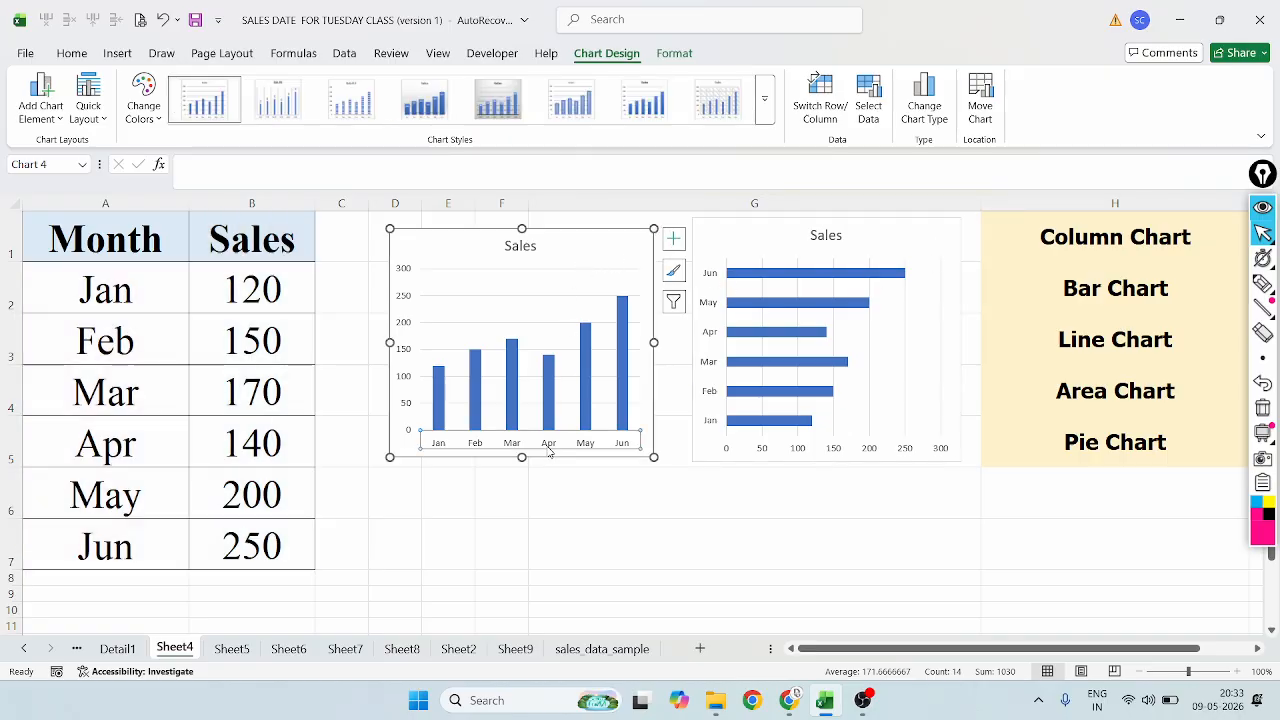
pyautogui.click(74, 56)
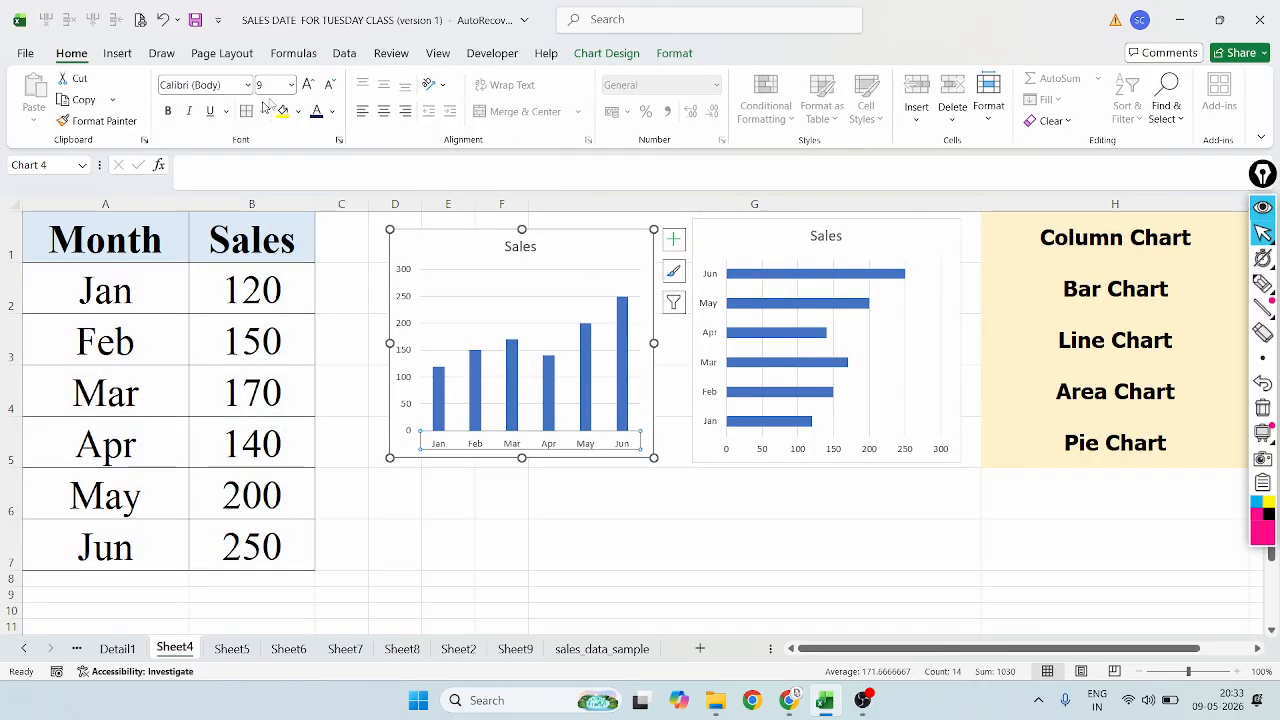
pyautogui.click(308, 84)
pyautogui.click(308, 84)
pyautogui.click(308, 84)
pyautogui.click(308, 84)
pyautogui.click(308, 84)
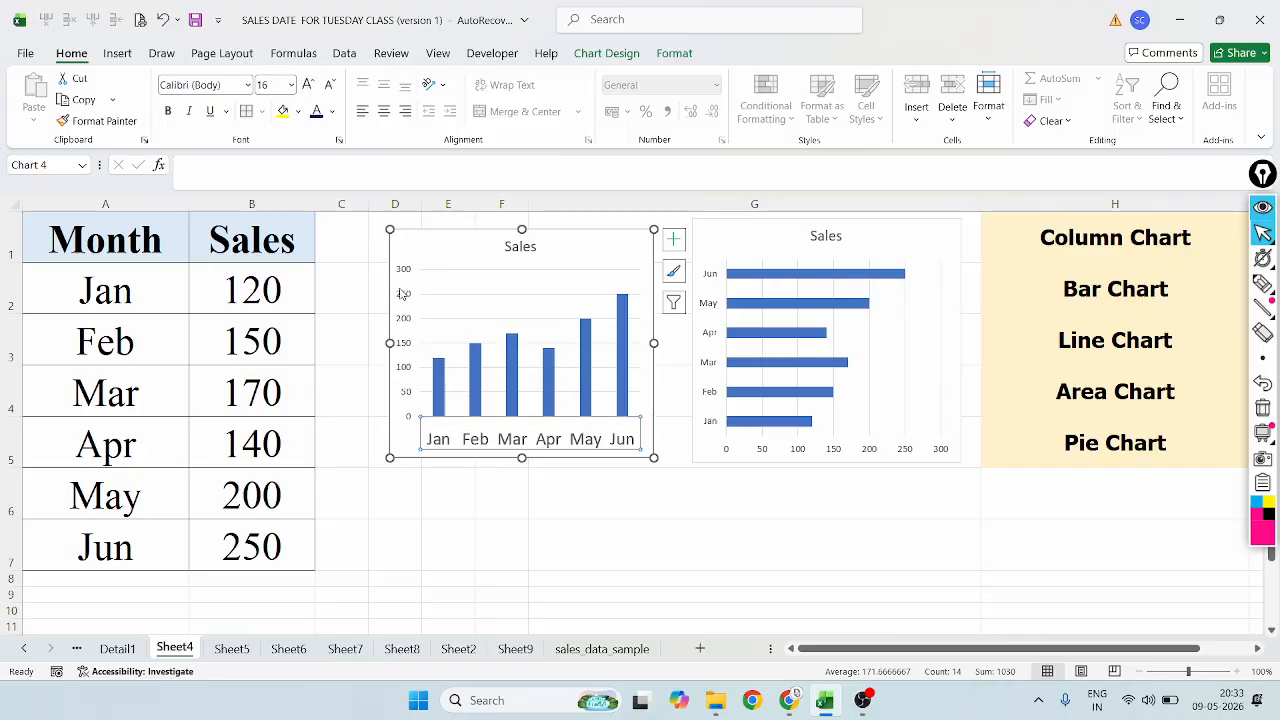
# Enlarge the column chart's value axis labels and highlight its month axis labels in yellow
pyautogui.click(400, 292)
pyautogui.click(308, 84)
pyautogui.click(308, 84)
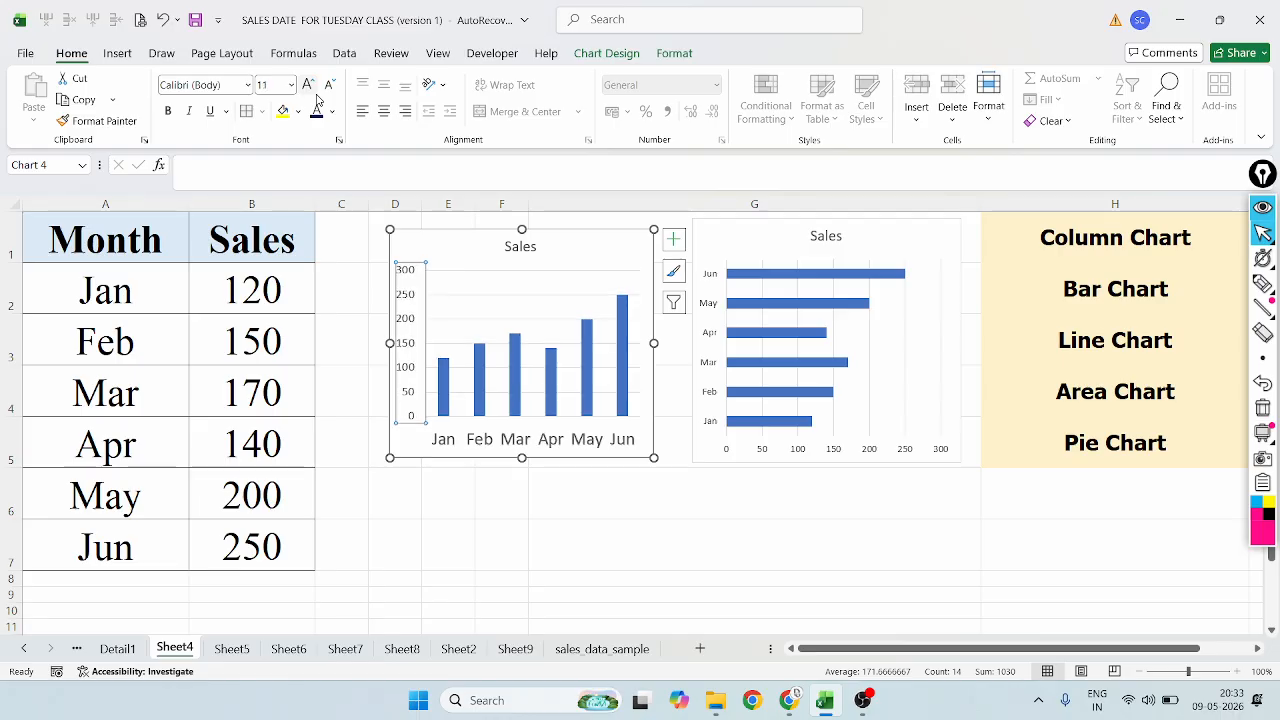
pyautogui.click(509, 436)
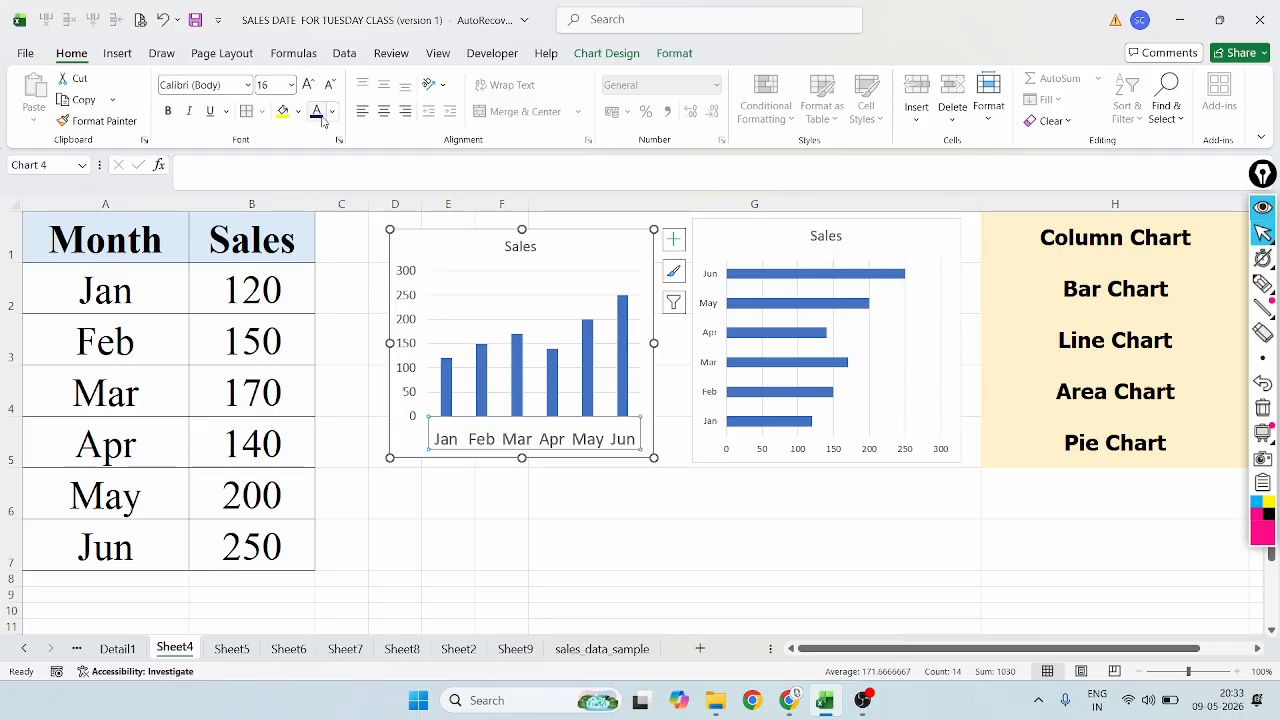
pyautogui.click(283, 111)
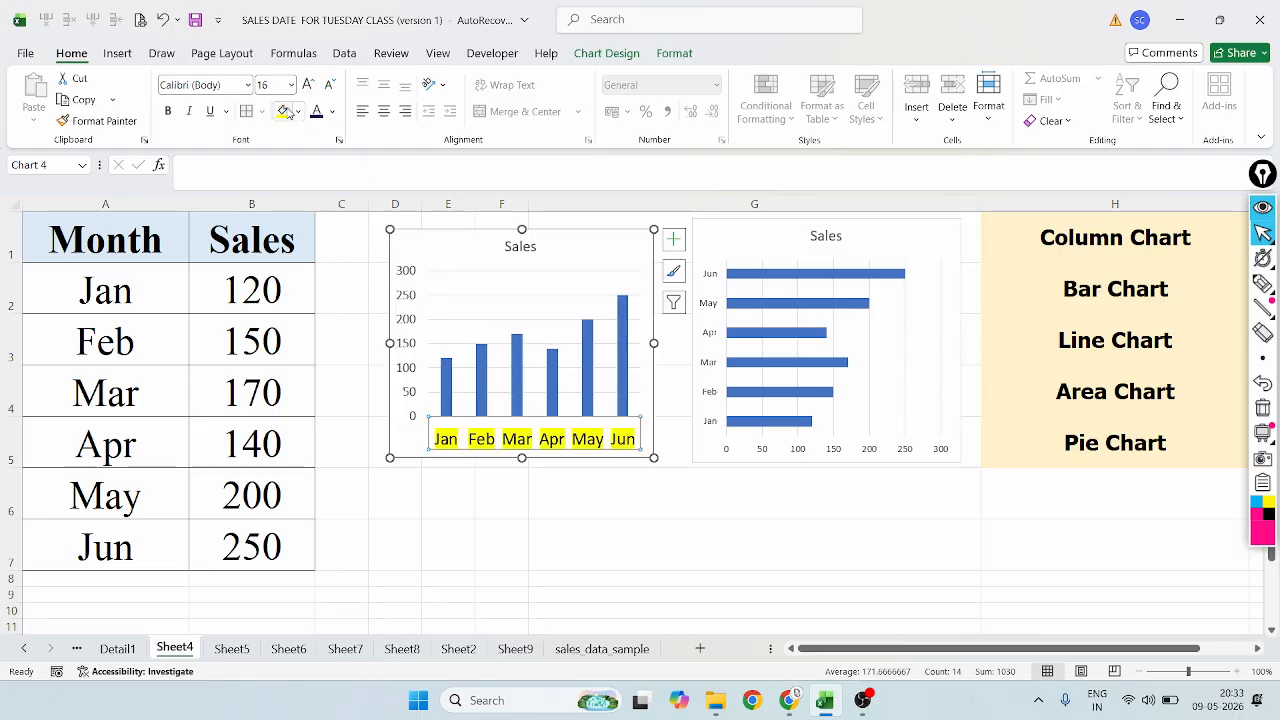
# Highlight the bar chart's value axis labels in yellow and set their font size to 10.5
pyautogui.click(827, 454)
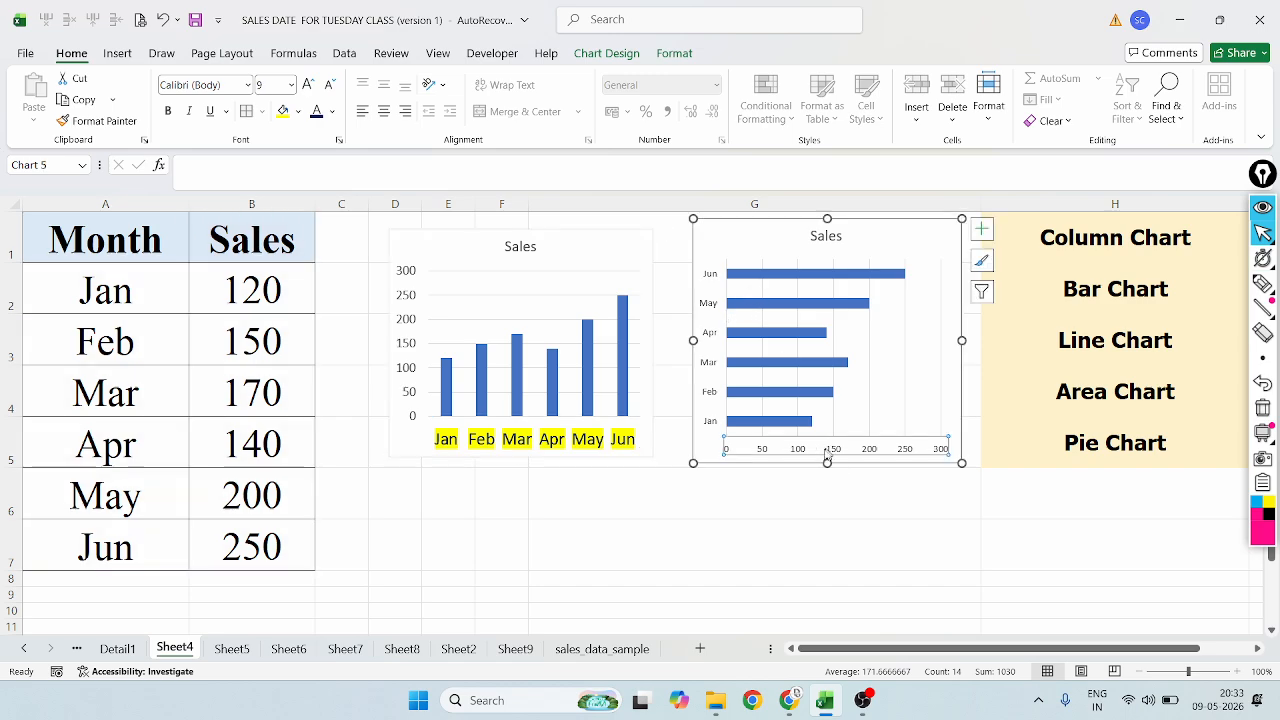
pyautogui.click(284, 110)
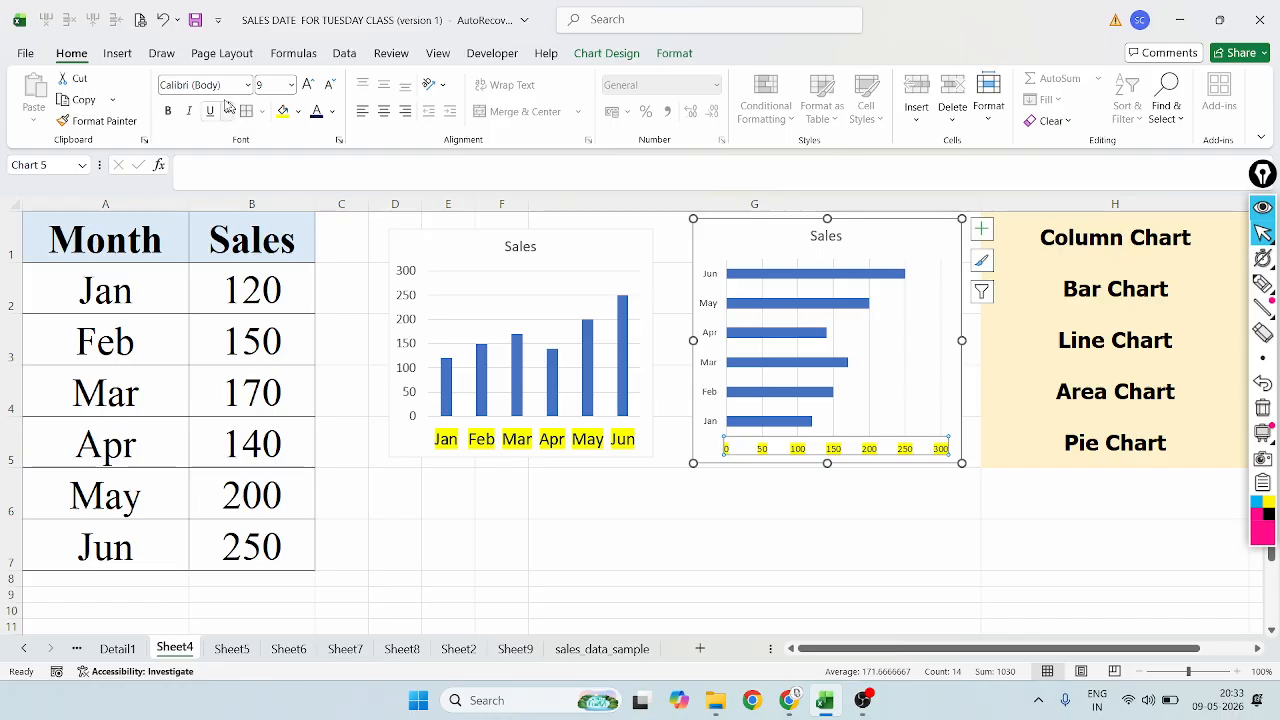
pyautogui.click(309, 85)
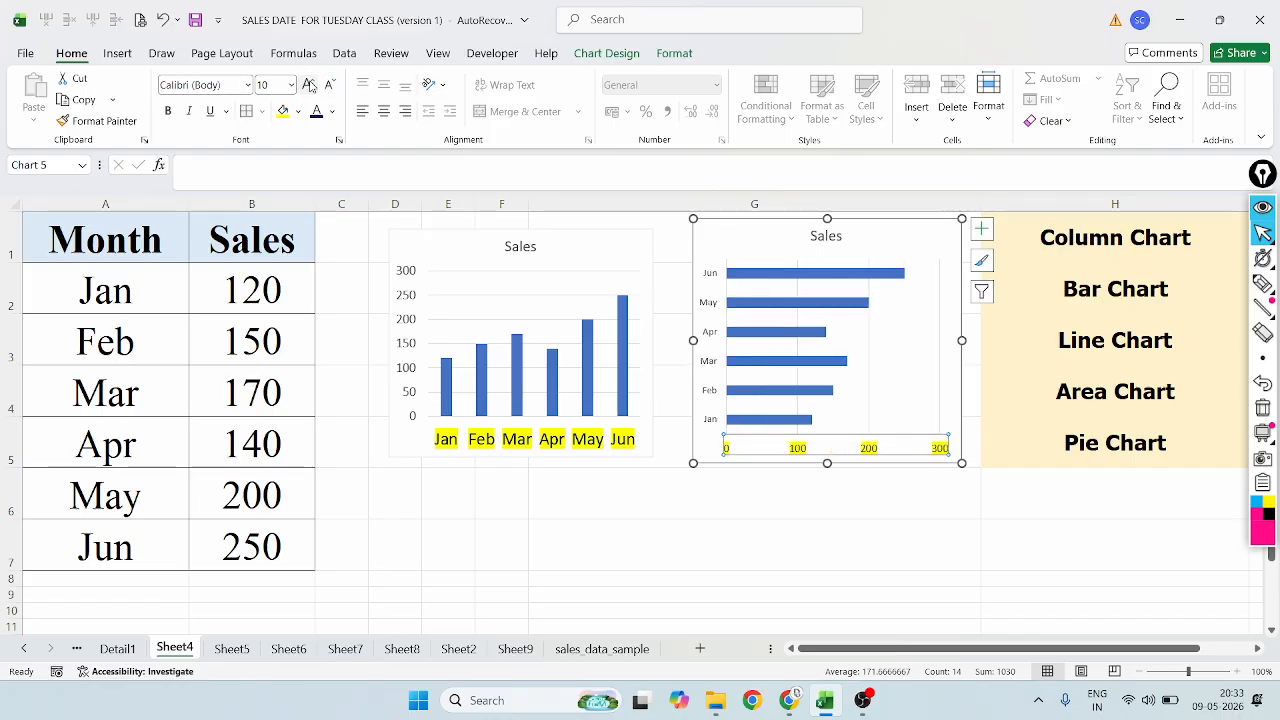
pyautogui.click(309, 85)
pyautogui.click(329, 87)
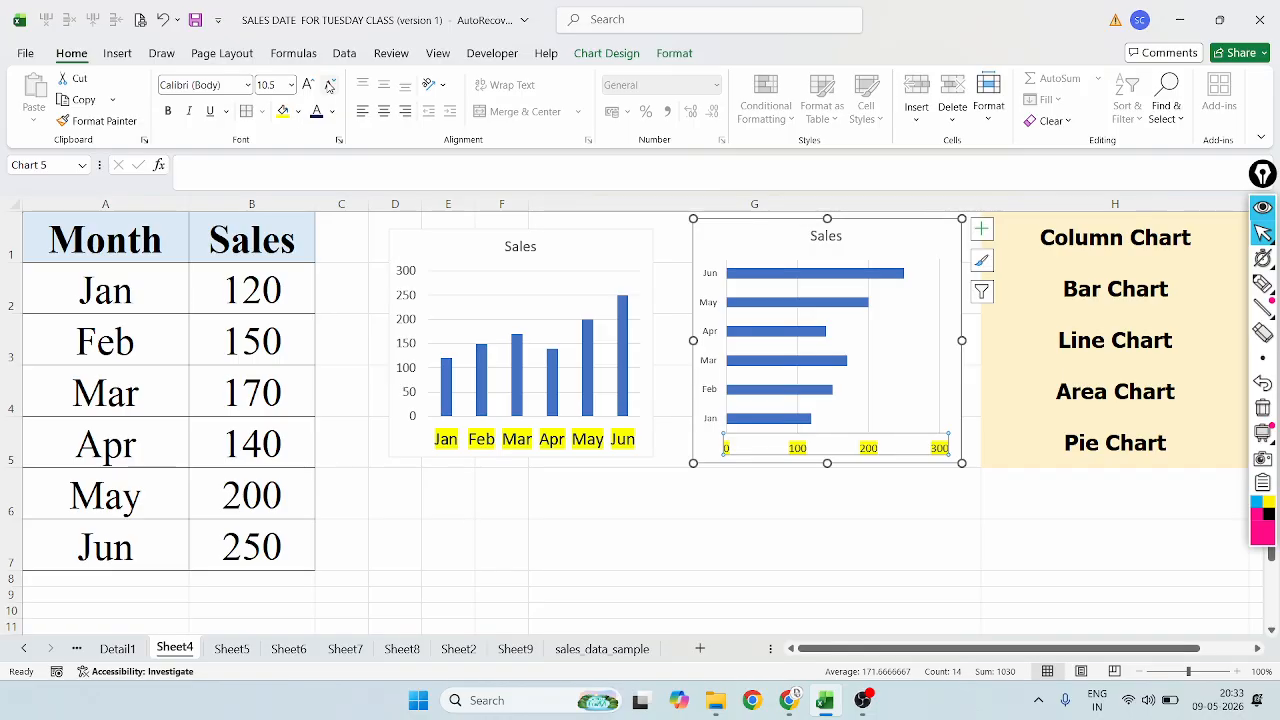
pyautogui.click(595, 238)
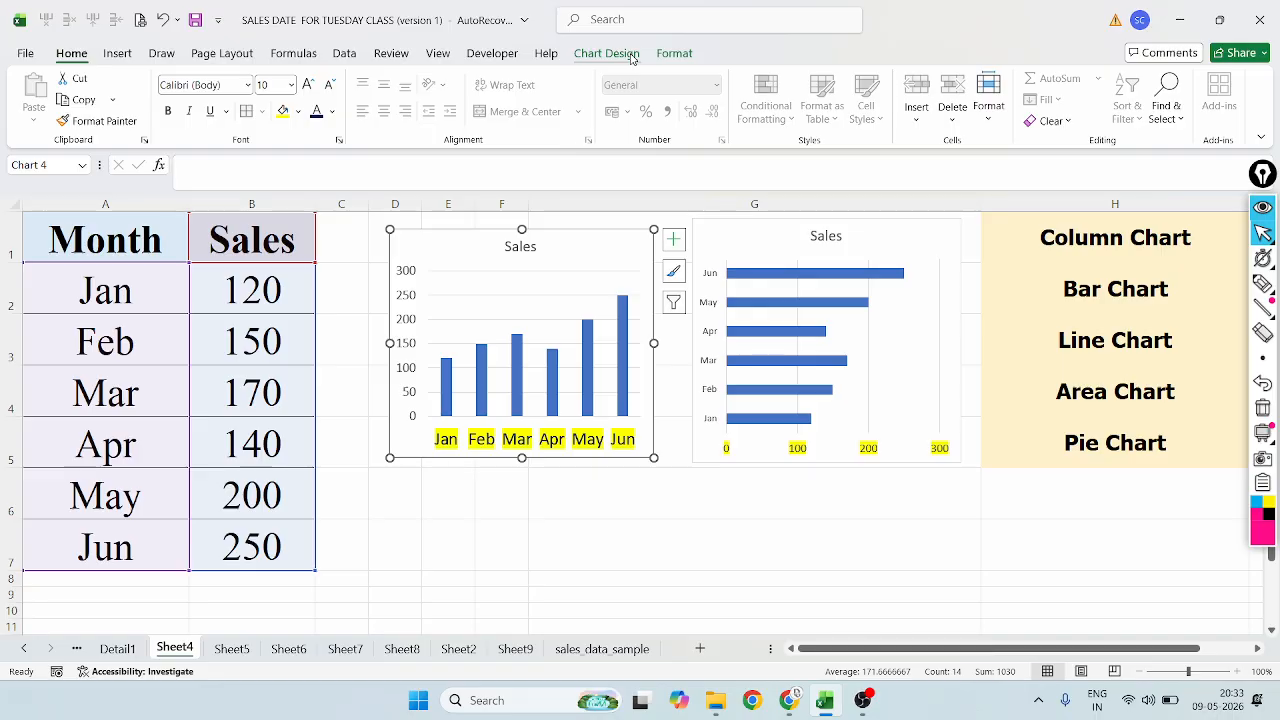
pyautogui.click(118, 55)
pyautogui.click(519, 84)
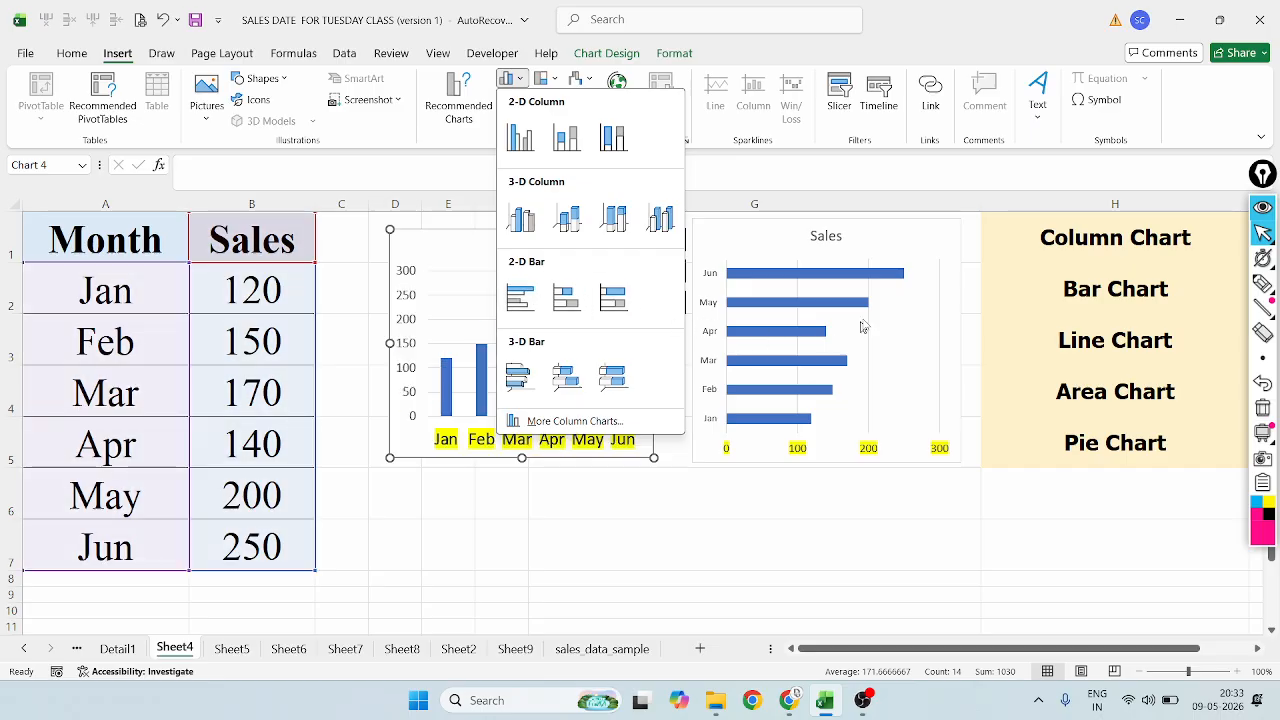
pyautogui.click(886, 246)
pyautogui.click(886, 246)
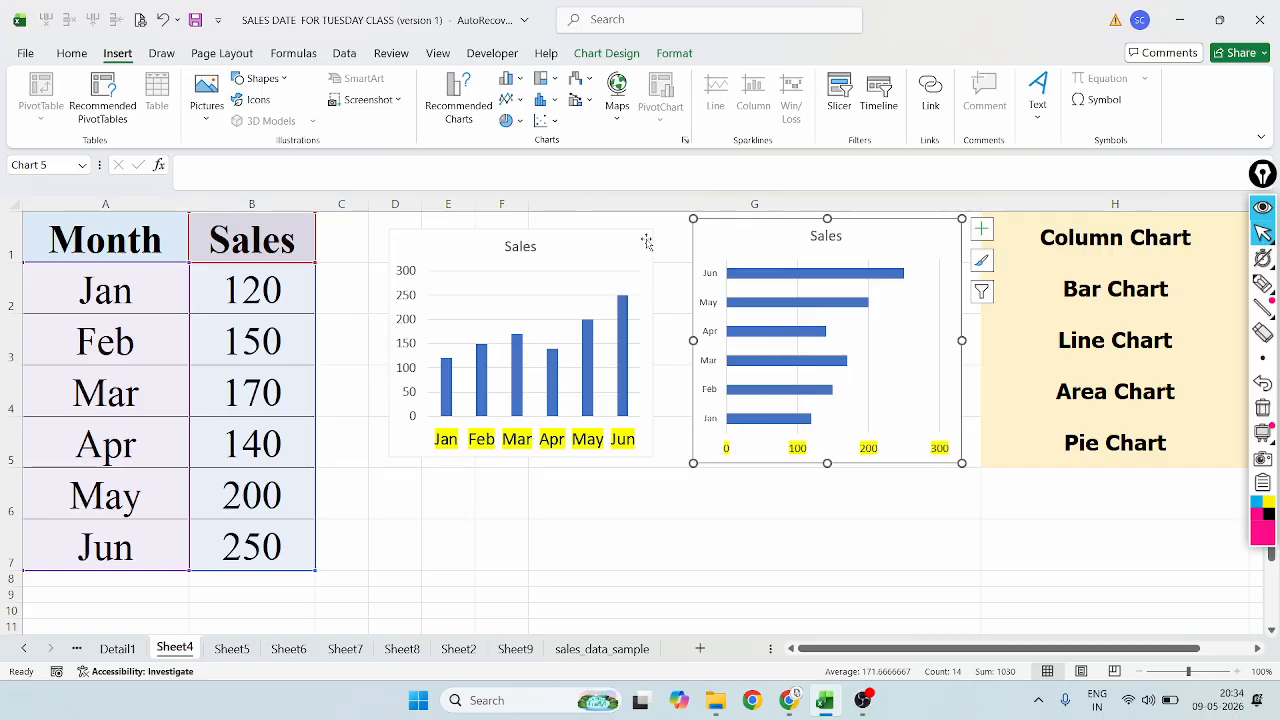
# Recolor the bar chart's bars orange using the third colorful palette
pyautogui.click(714, 334)
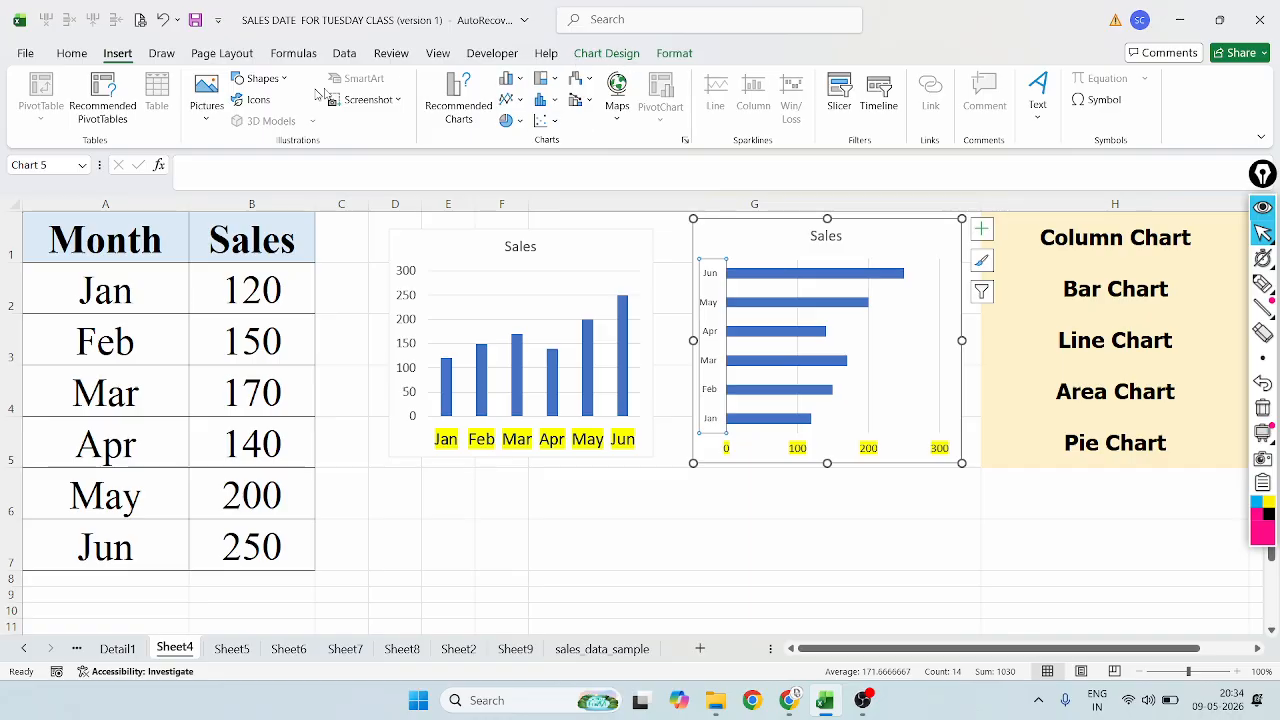
pyautogui.click(606, 53)
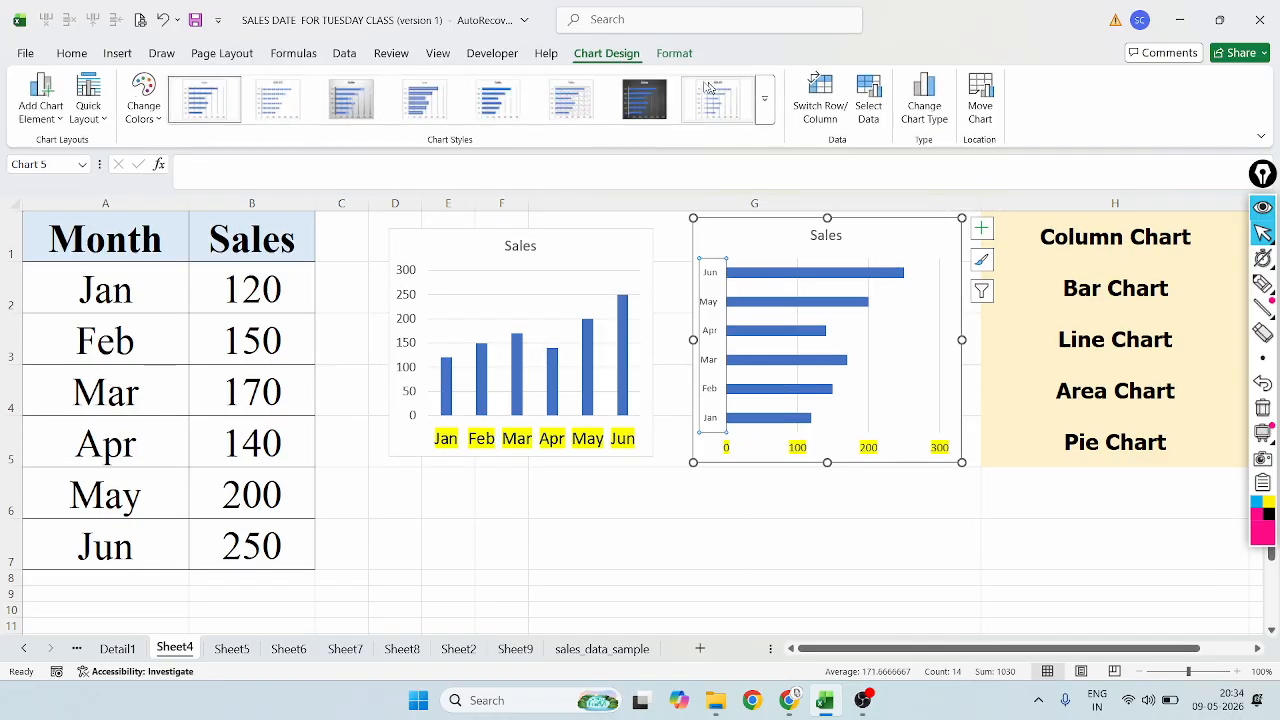
pyautogui.click(765, 99)
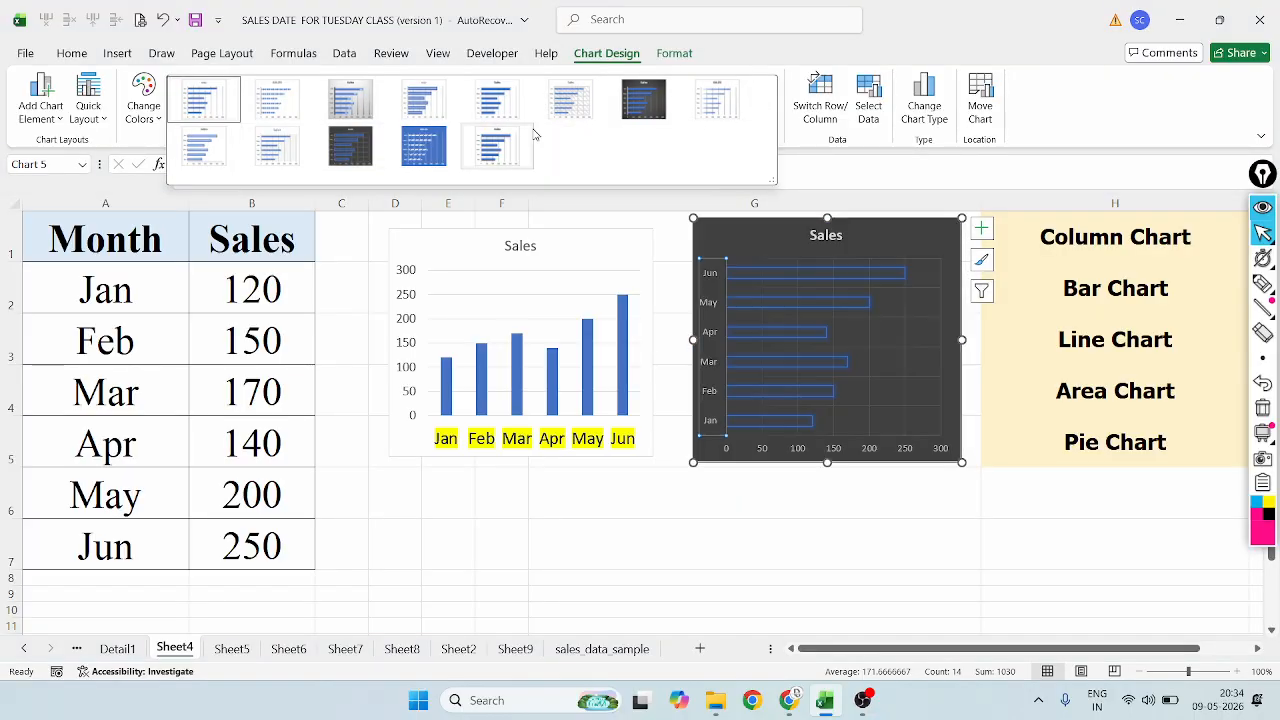
pyautogui.click(145, 102)
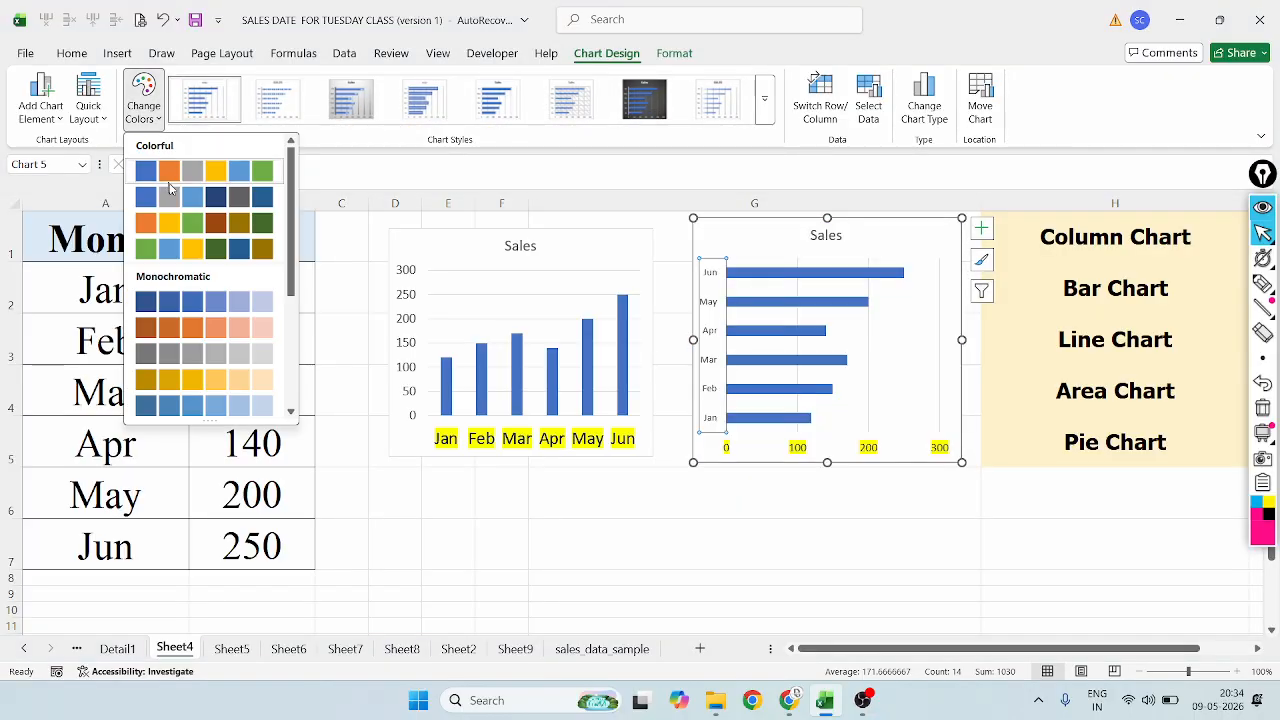
pyautogui.click(200, 222)
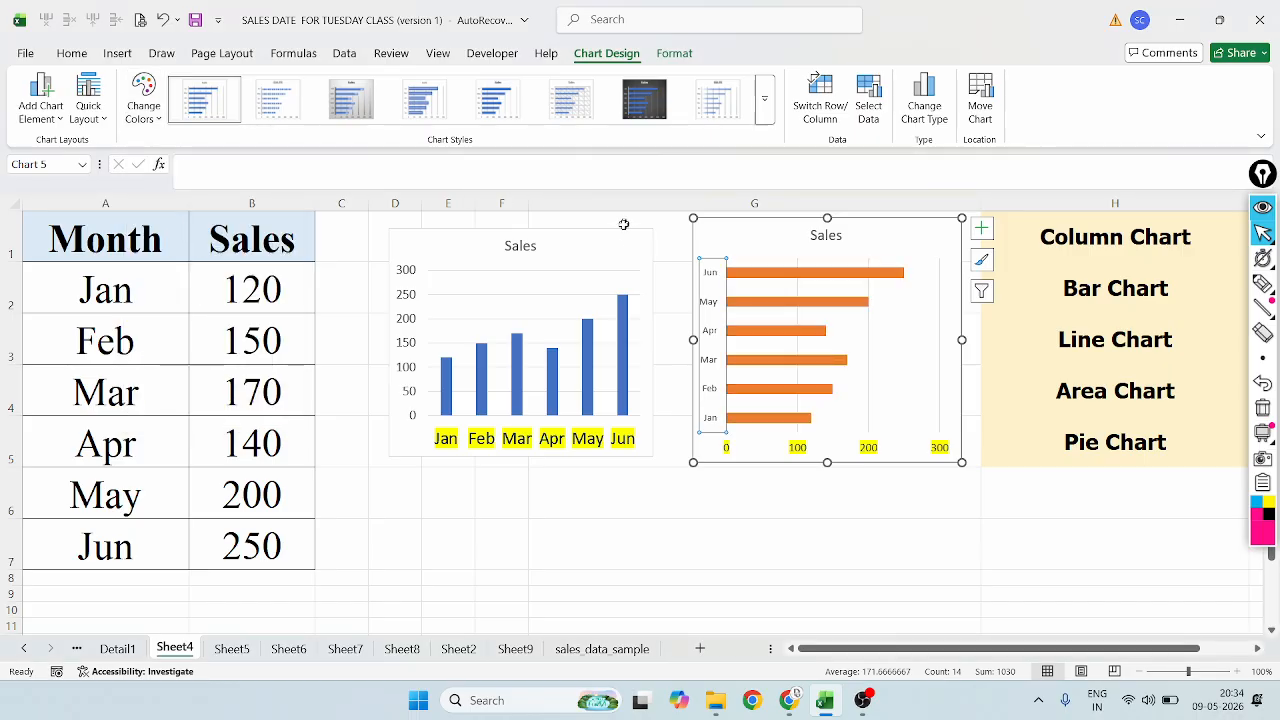
# Enlarge the column chart slightly and apply the chart style with the hatched plot area and vertical gridlines
pyautogui.click(652, 446)
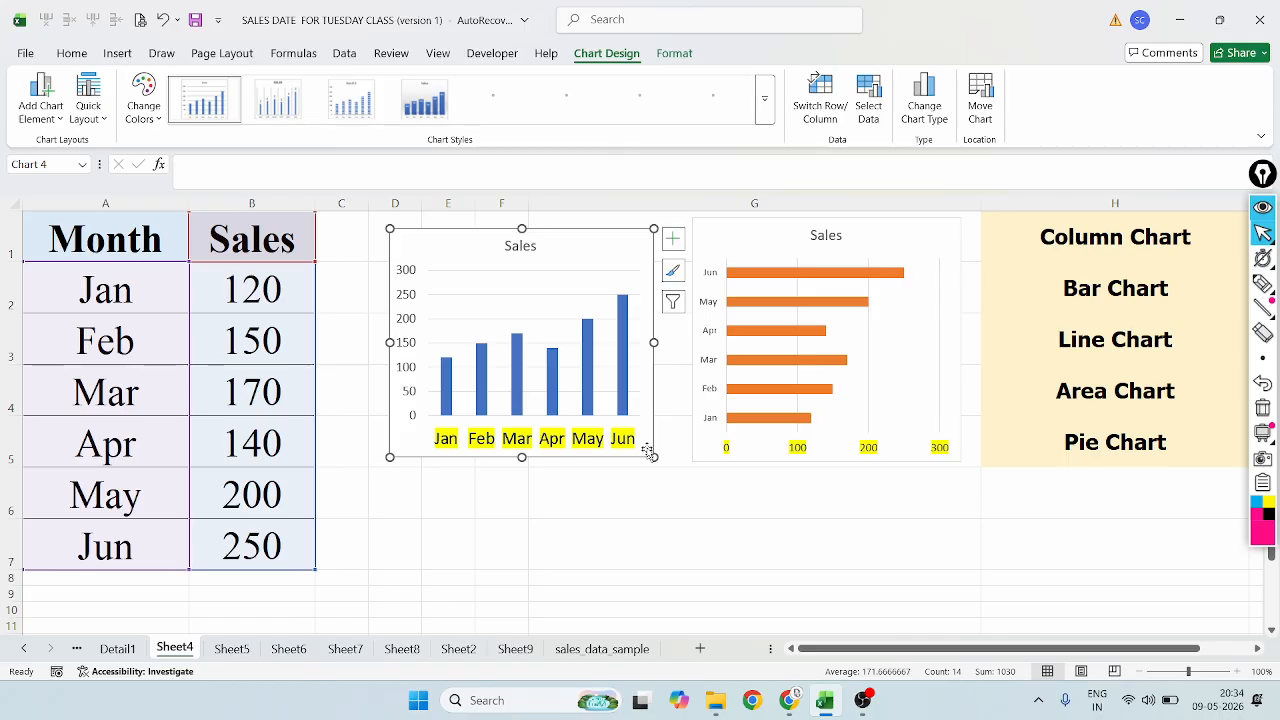
pyautogui.moveTo(669, 463); pyautogui.dragTo(678, 469)
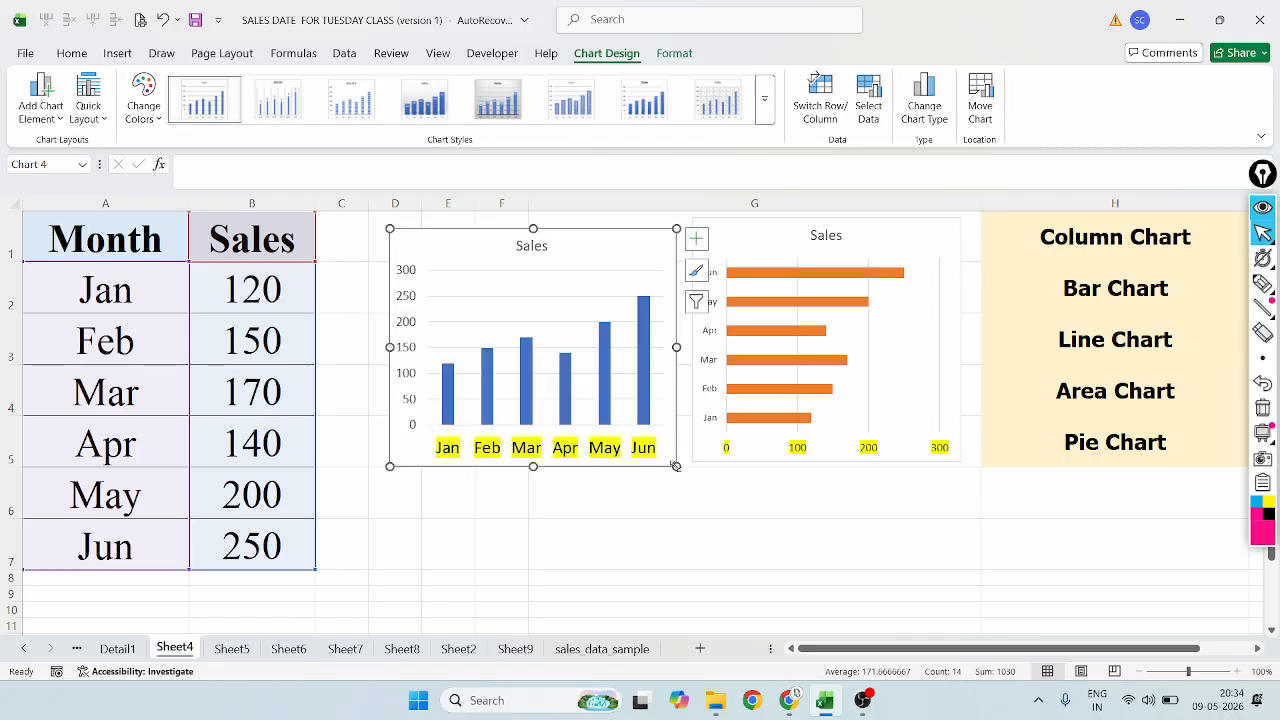
pyautogui.click(718, 100)
pyautogui.click(660, 556)
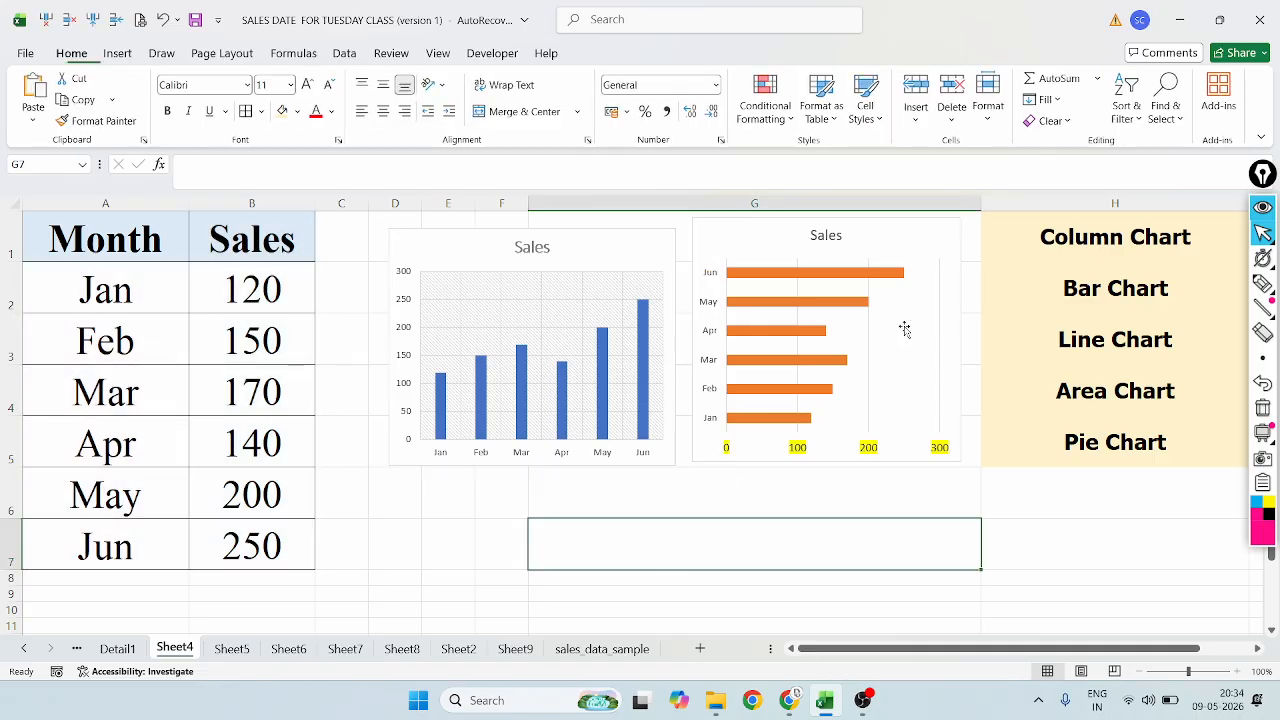
# Fill the bar chart's plot area with the lightest gold theme color
pyautogui.click(824, 216)
pyautogui.click(676, 53)
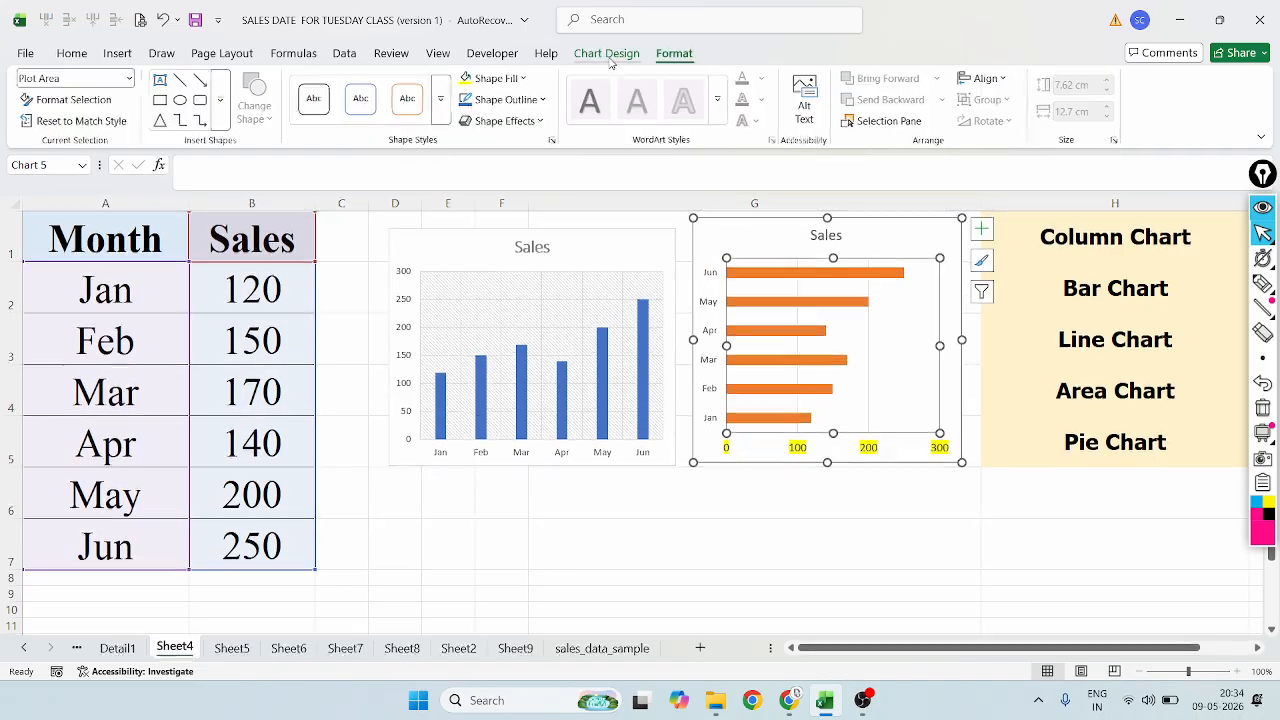
pyautogui.click(606, 53)
pyautogui.click(689, 54)
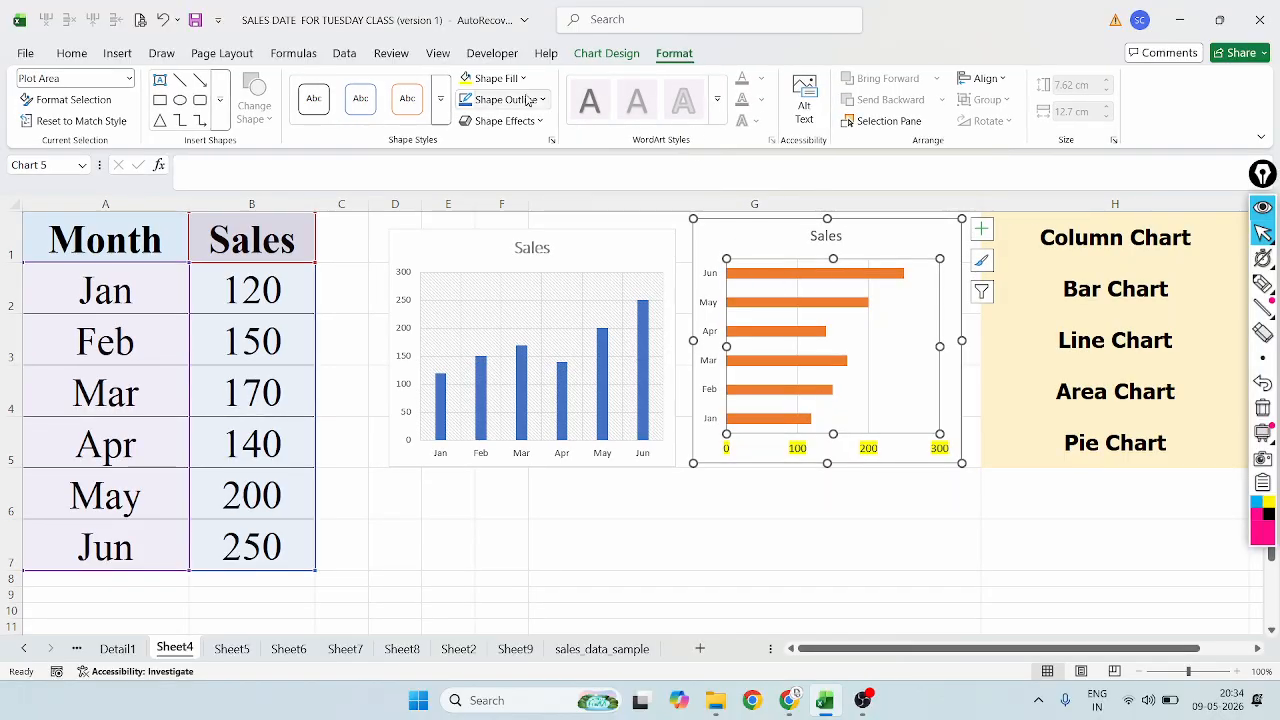
pyautogui.click(495, 80)
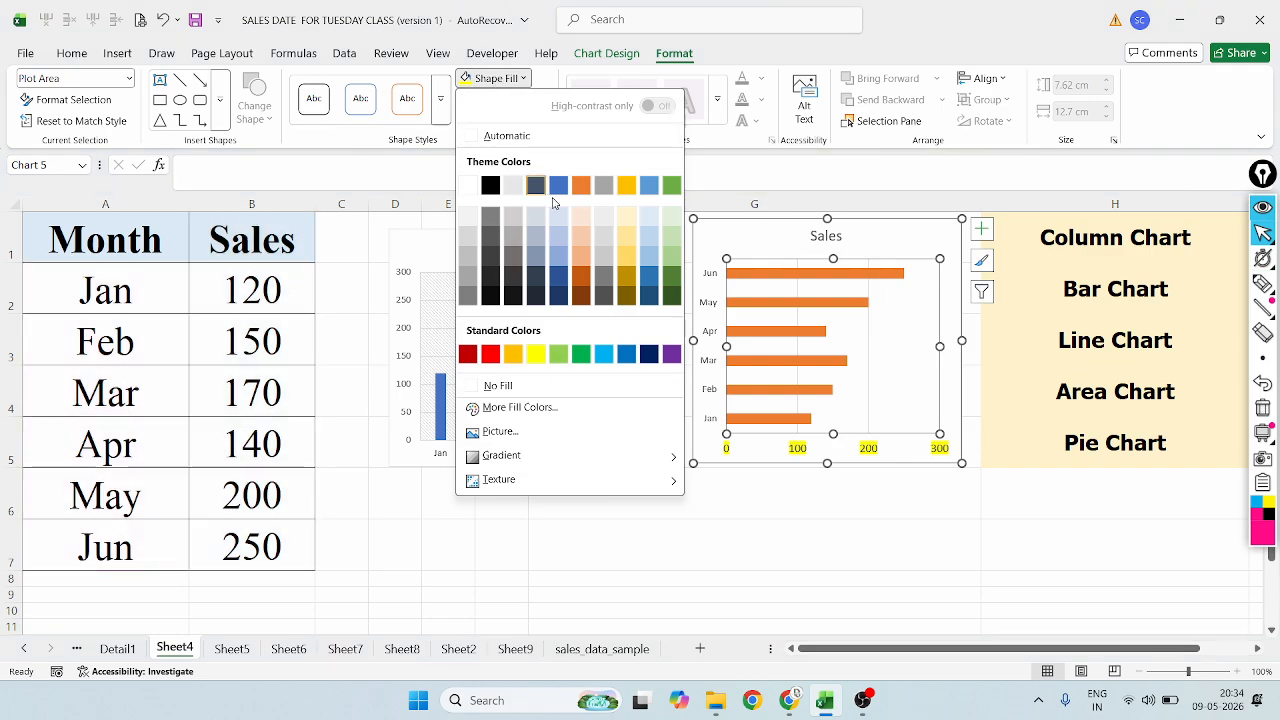
pyautogui.click(628, 216)
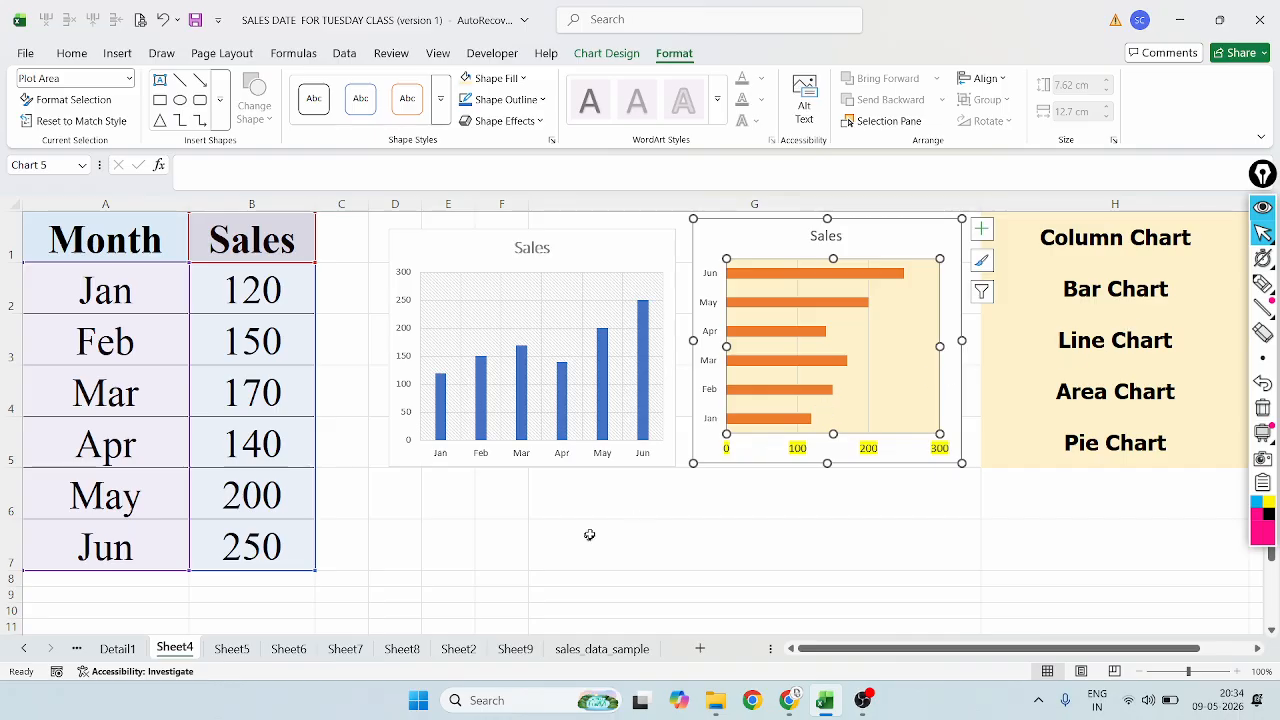
# Shrink the column chart to about 4.8 × 8 cm and the bar chart to about 4.8 × 7 cm
pyautogui.click(563, 378)
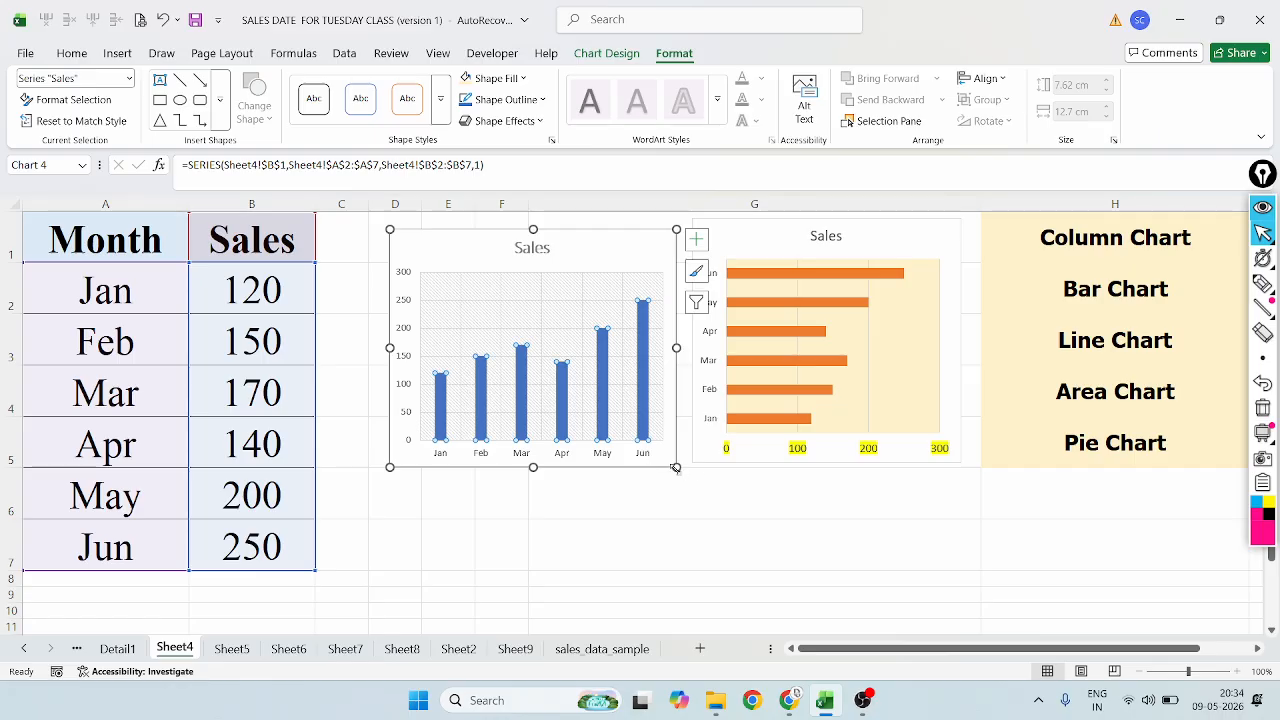
pyautogui.moveTo(676, 468); pyautogui.dragTo(640, 380)
pyautogui.click(826, 236)
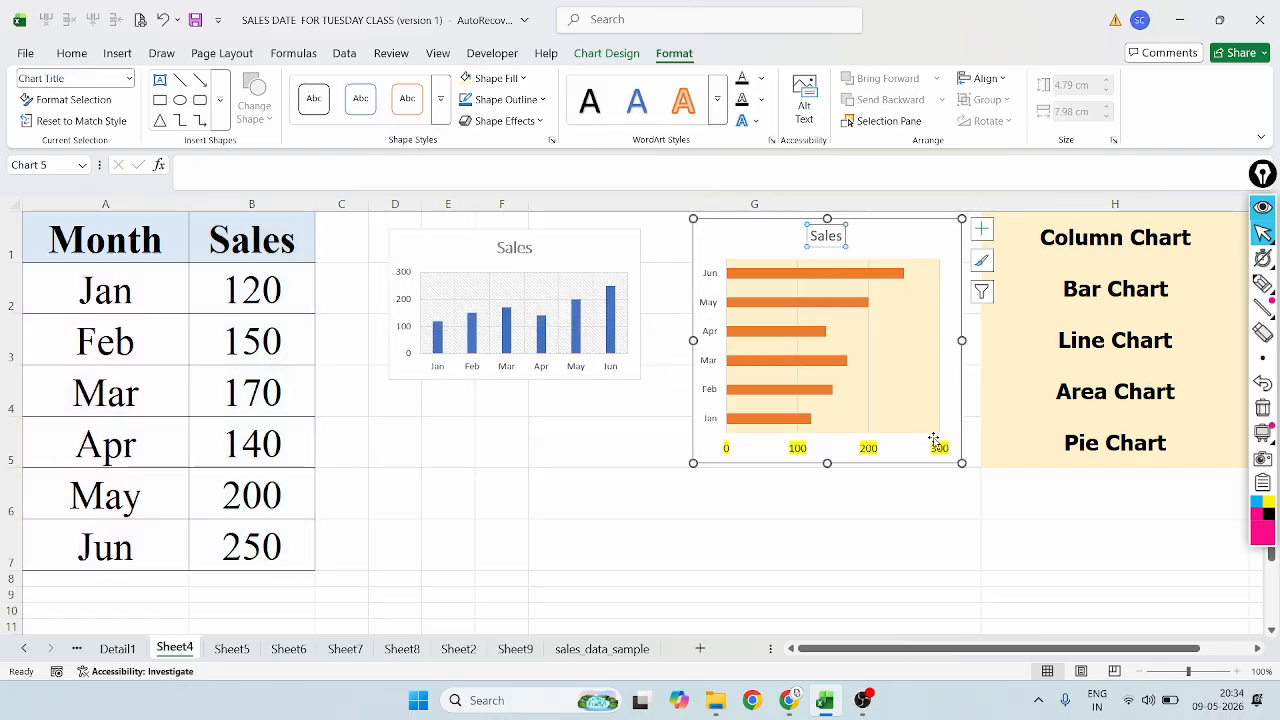
pyautogui.click(958, 461)
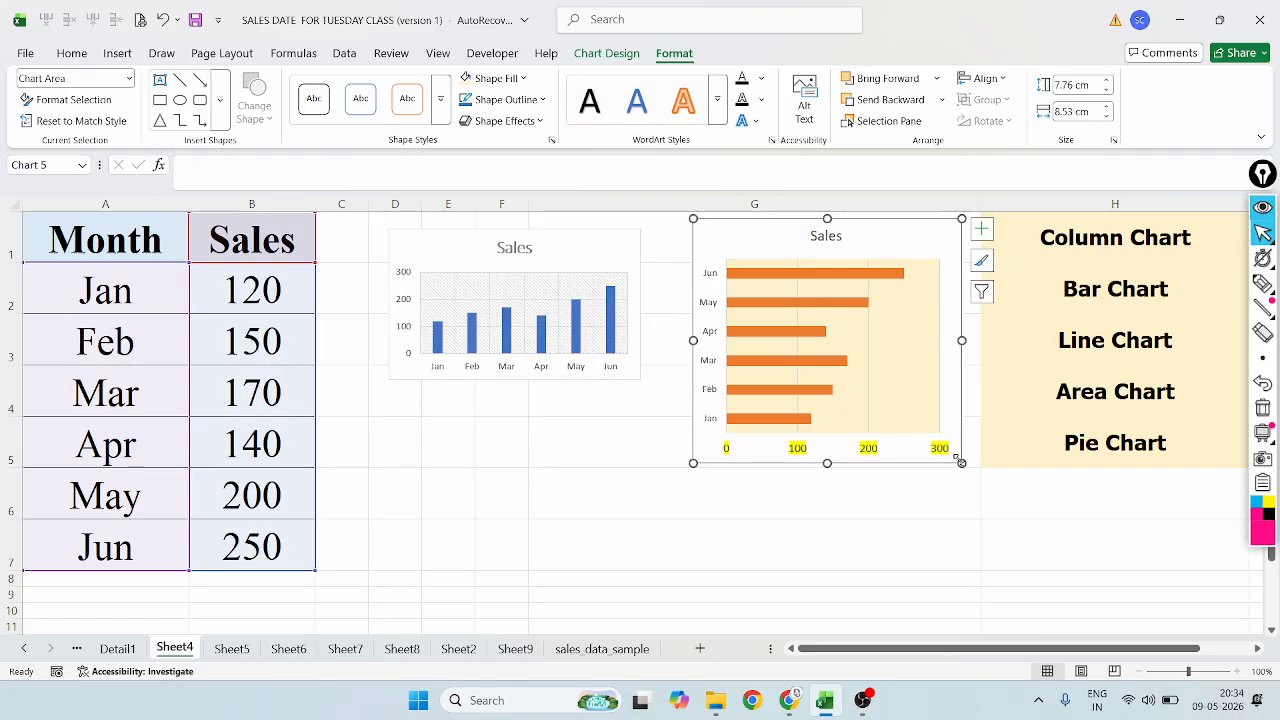
pyautogui.moveTo(958, 461); pyautogui.dragTo(914, 369)
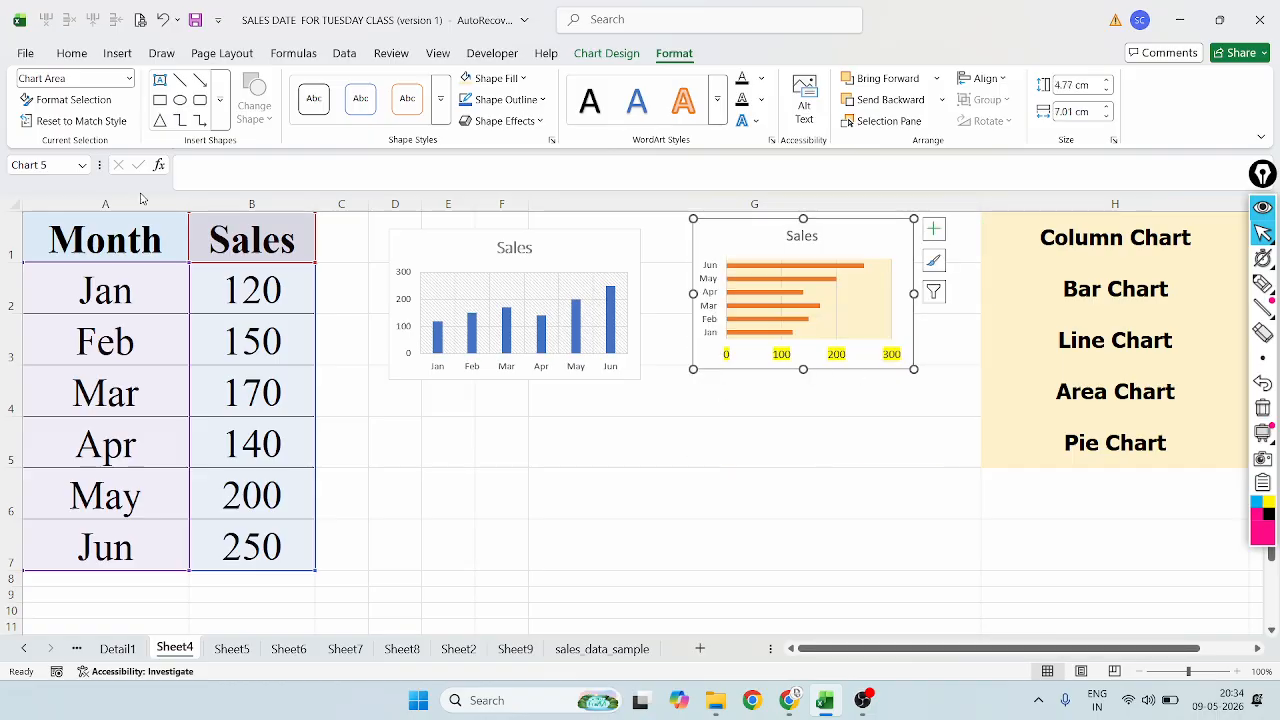
# Insert a basic 2-D line chart from the Month and Sales data in A1:B7
pyautogui.click(148, 245)
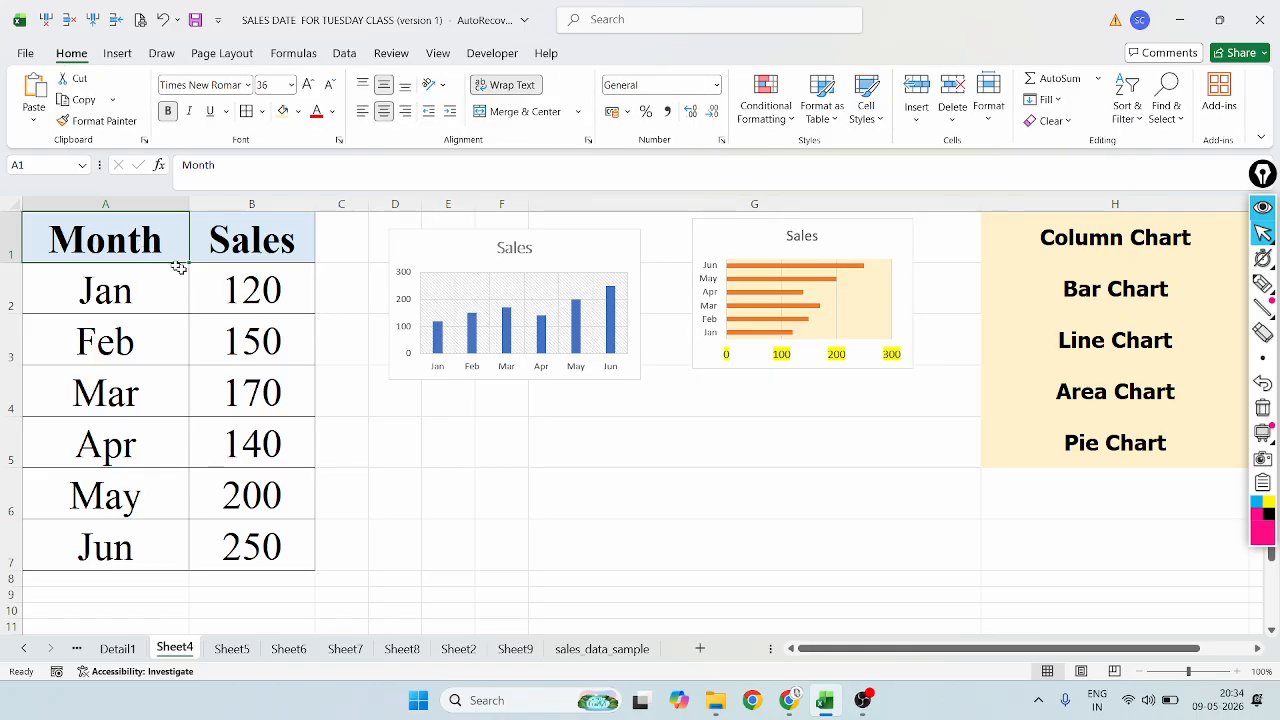
pyautogui.moveTo(178, 267); pyautogui.dragTo(284, 524)
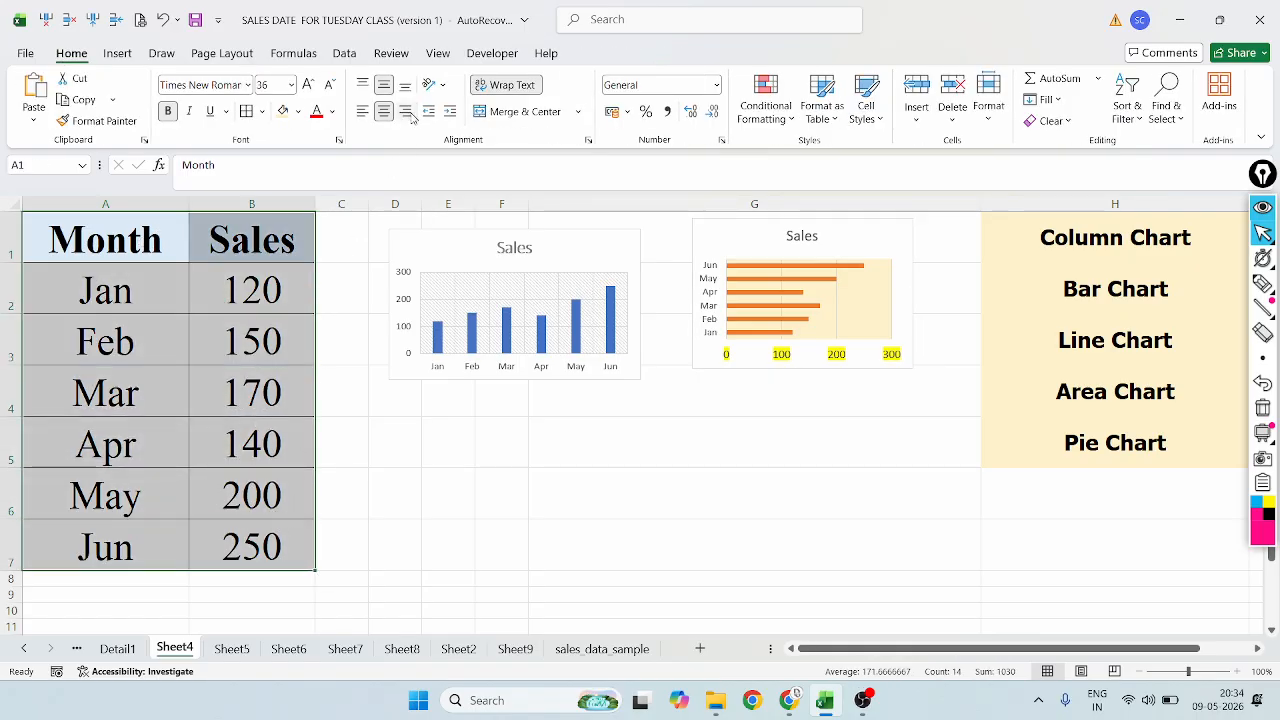
pyautogui.click(117, 55)
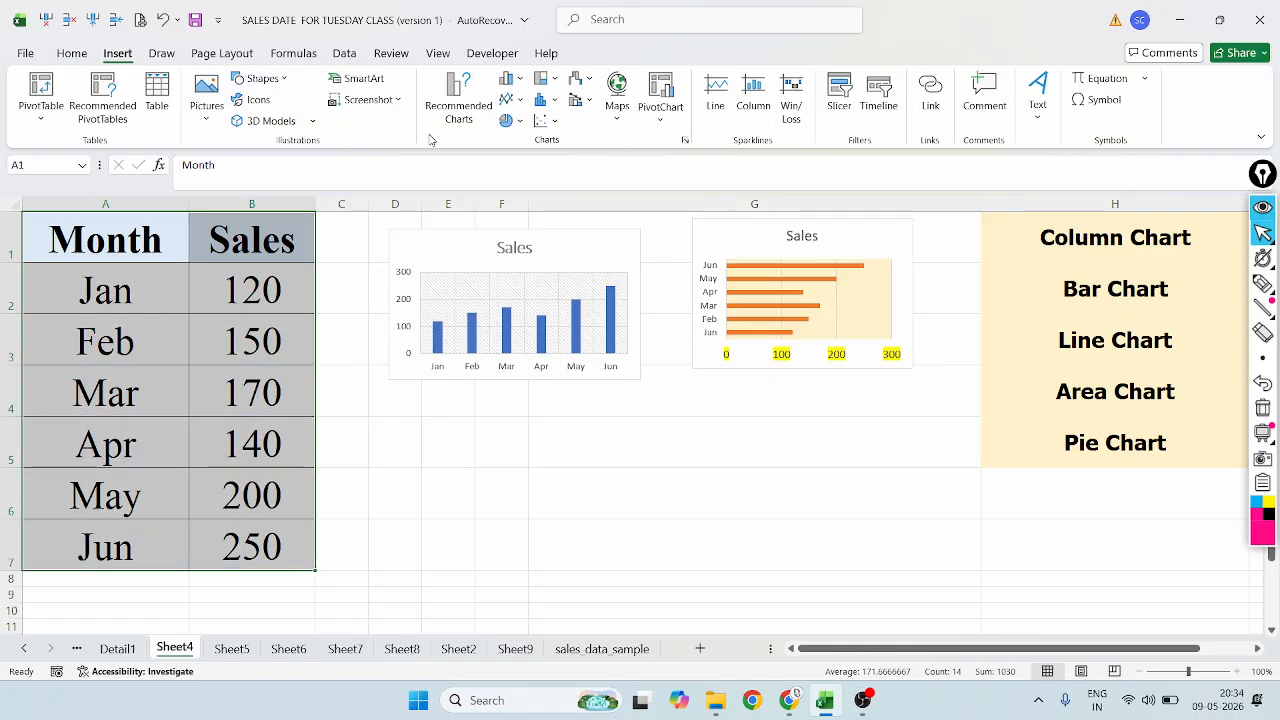
pyautogui.click(521, 101)
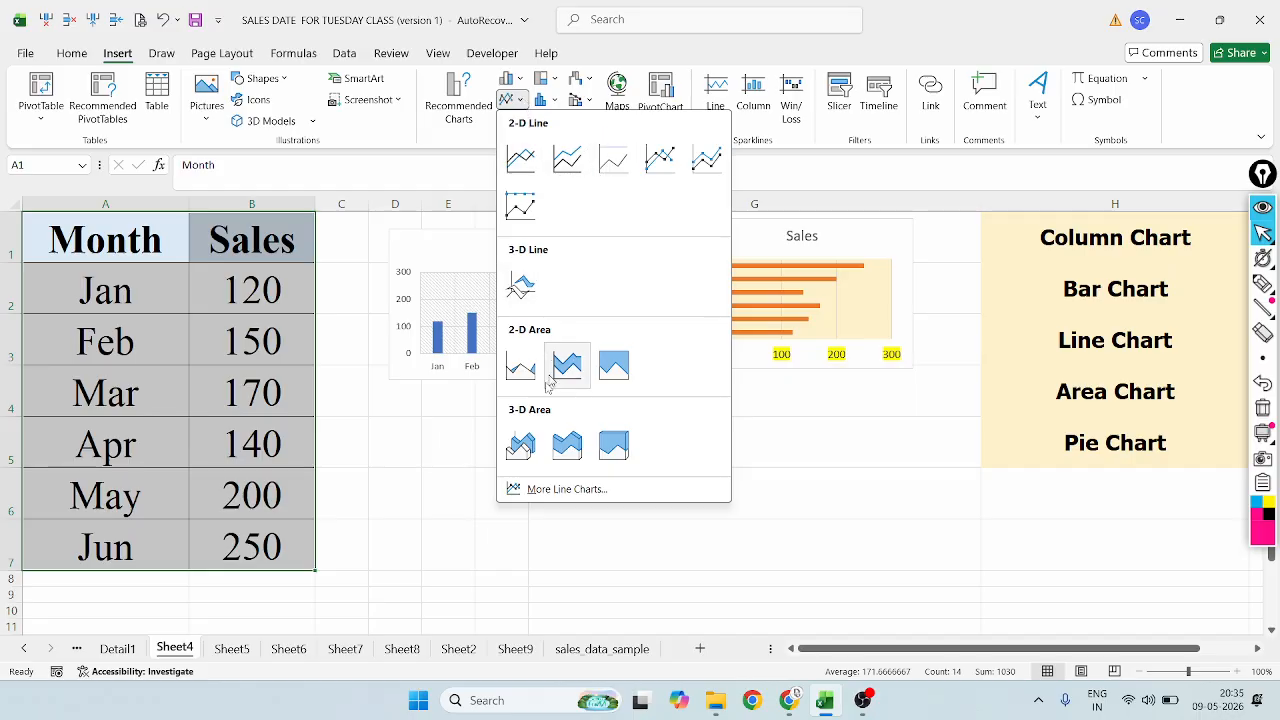
pyautogui.click(522, 170)
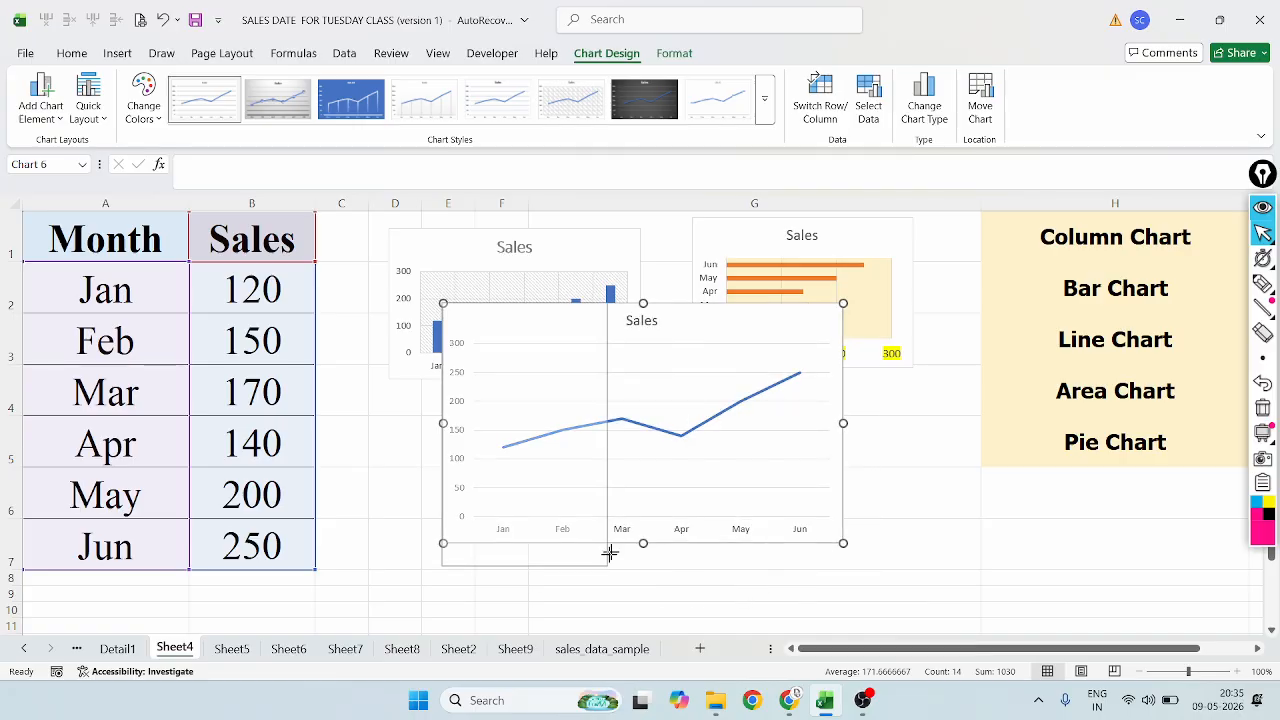
# Shrink the line chart and place it directly beneath the column chart, clear of the data table
pyautogui.moveTo(649, 337); pyautogui.dragTo(580, 429)
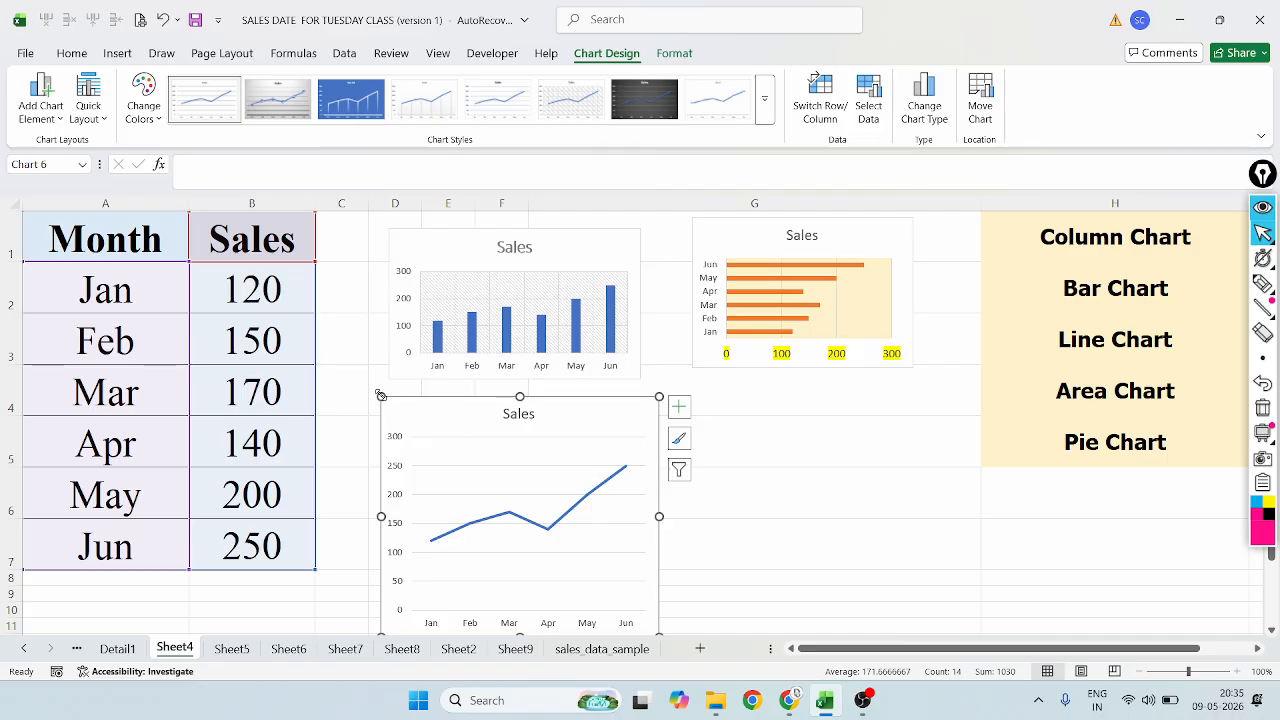
pyautogui.moveTo(380, 395); pyautogui.dragTo(376, 469)
pyautogui.moveTo(449, 491); pyautogui.dragTo(466, 415)
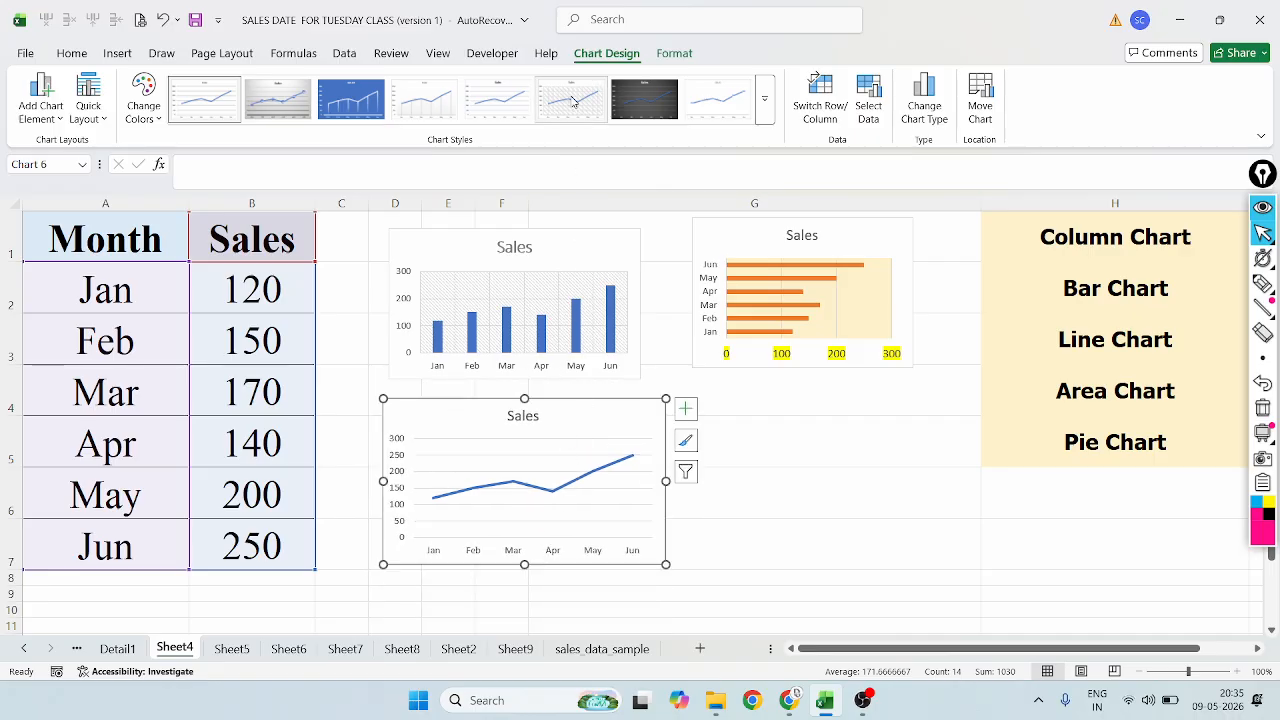
# Apply the grey gradient chart style with value labels inside round markers to the line chart
pyautogui.click(762, 92)
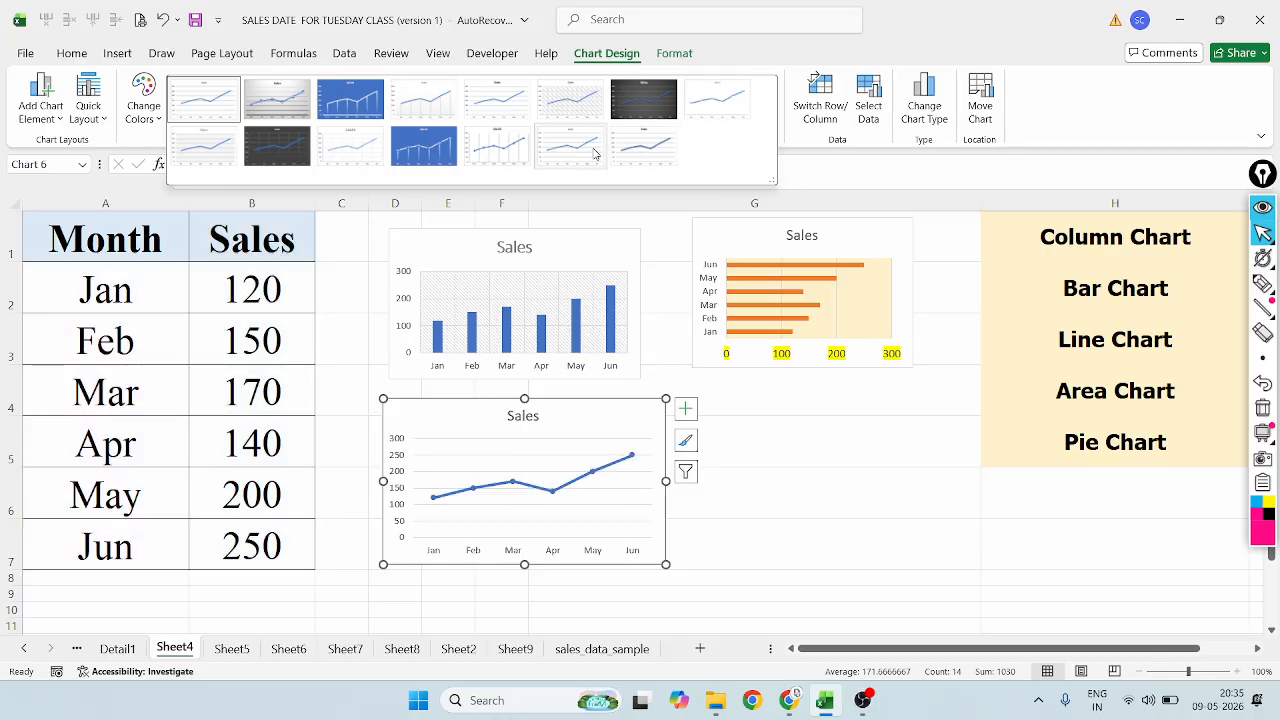
pyautogui.click(640, 148)
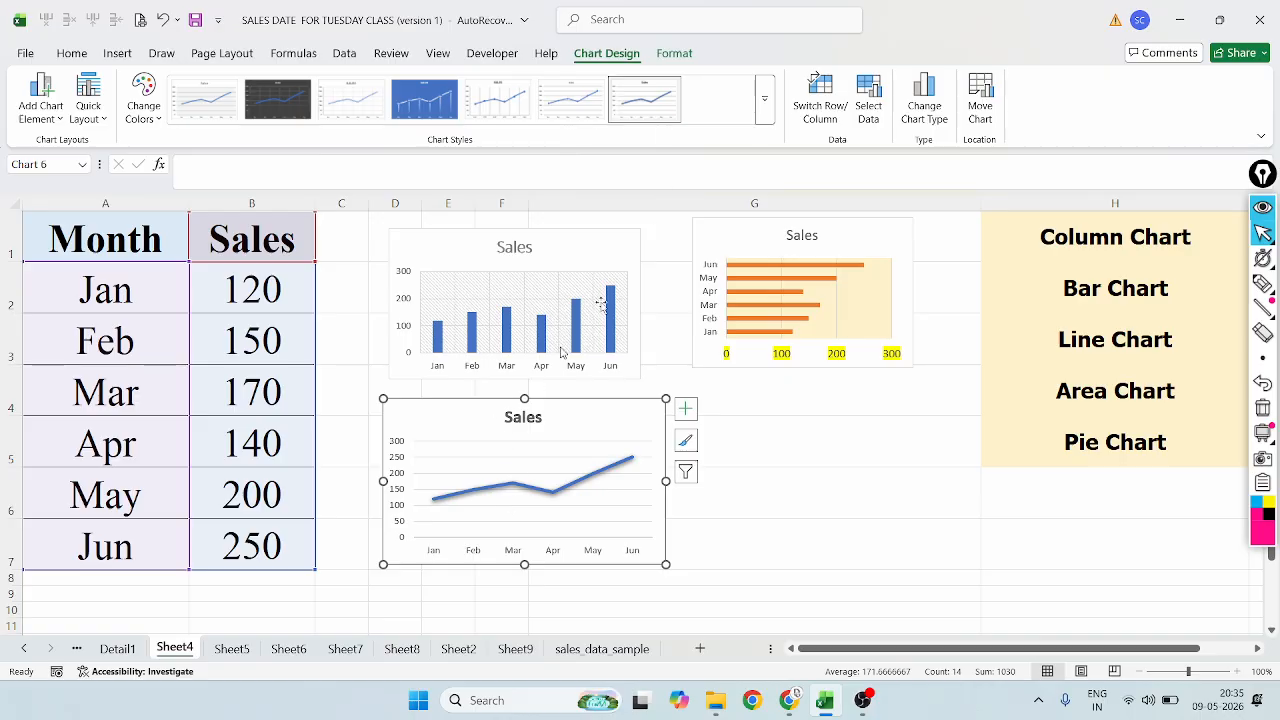
pyautogui.click(764, 100)
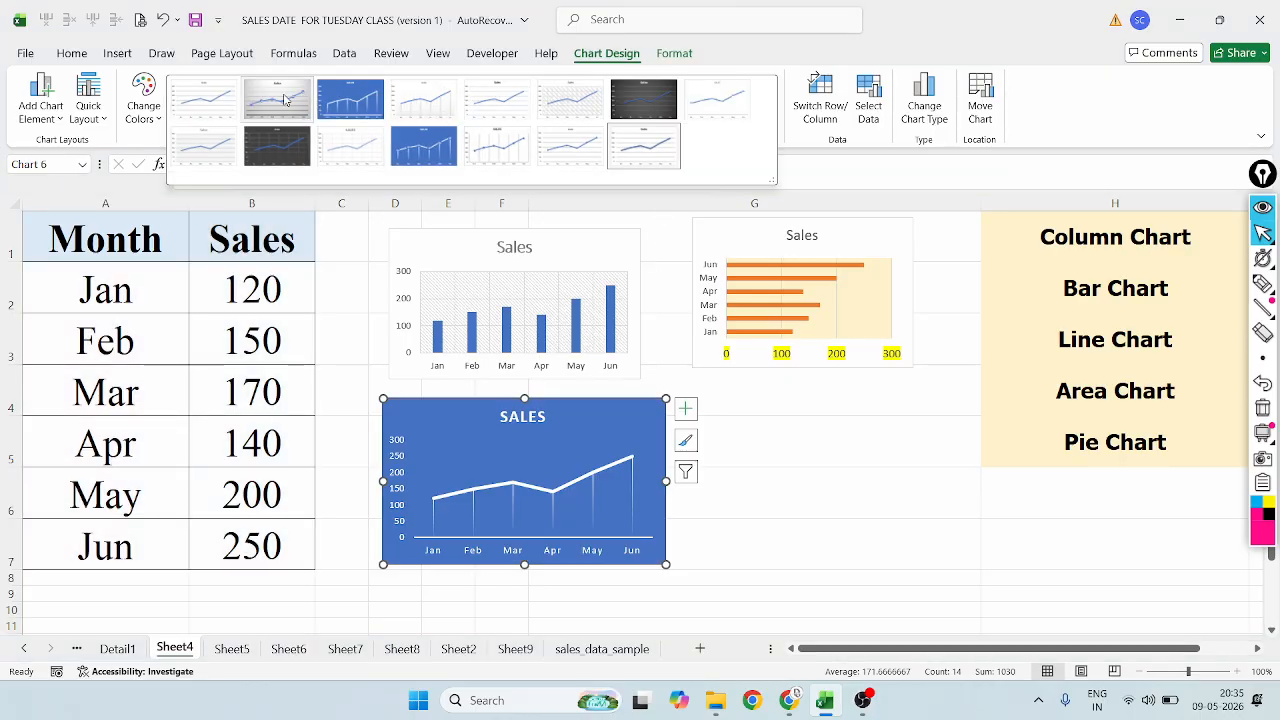
pyautogui.click(285, 100)
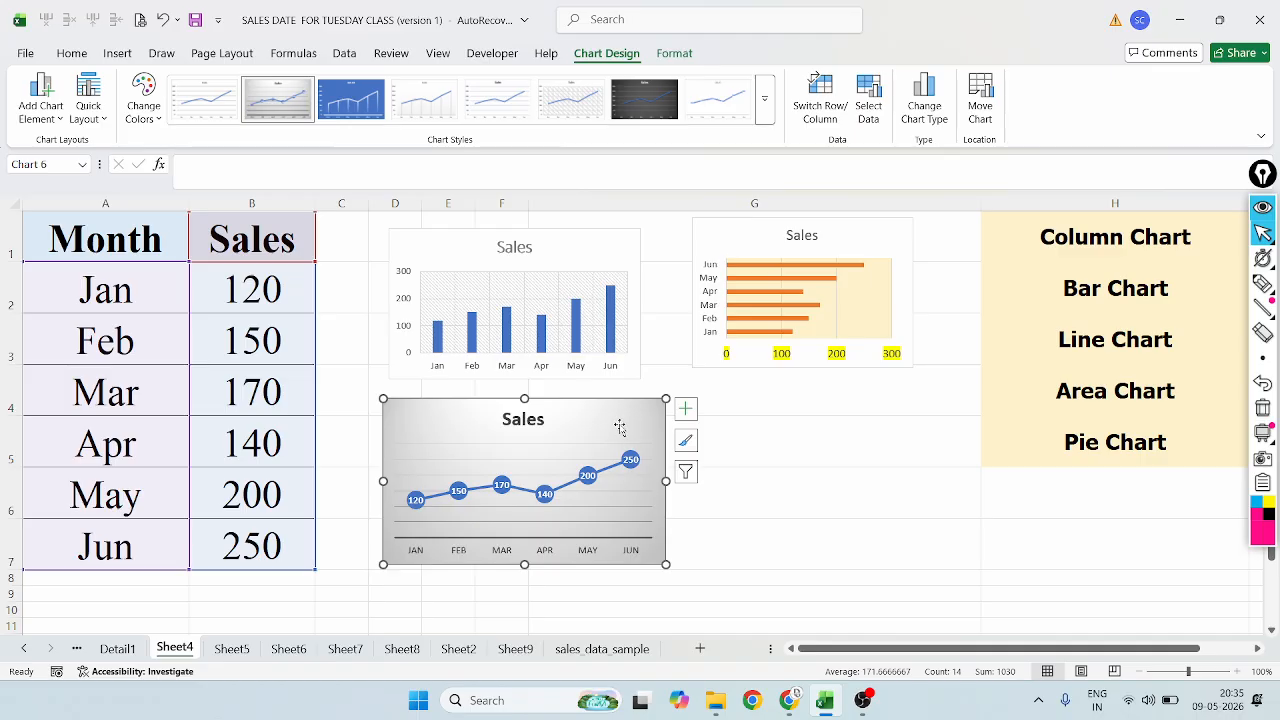
# Make the line chart's month axis labels bold and dark blue
pyautogui.click(553, 556)
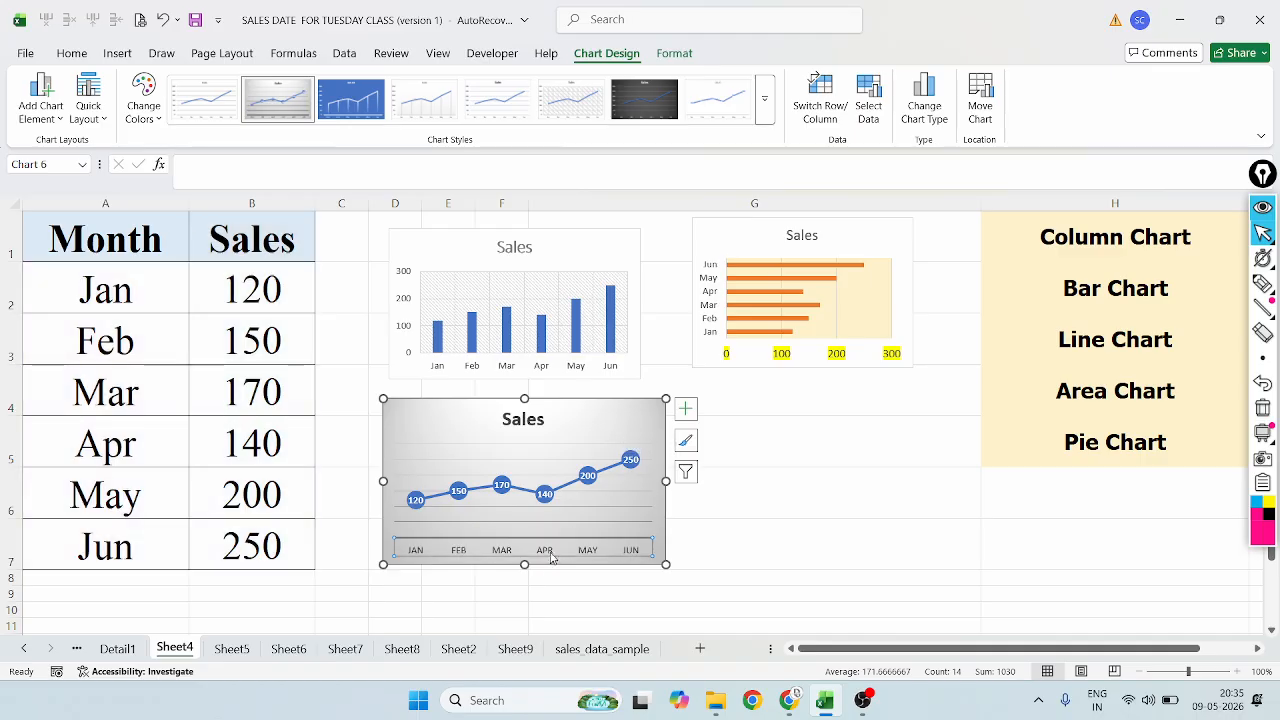
pyautogui.click(75, 56)
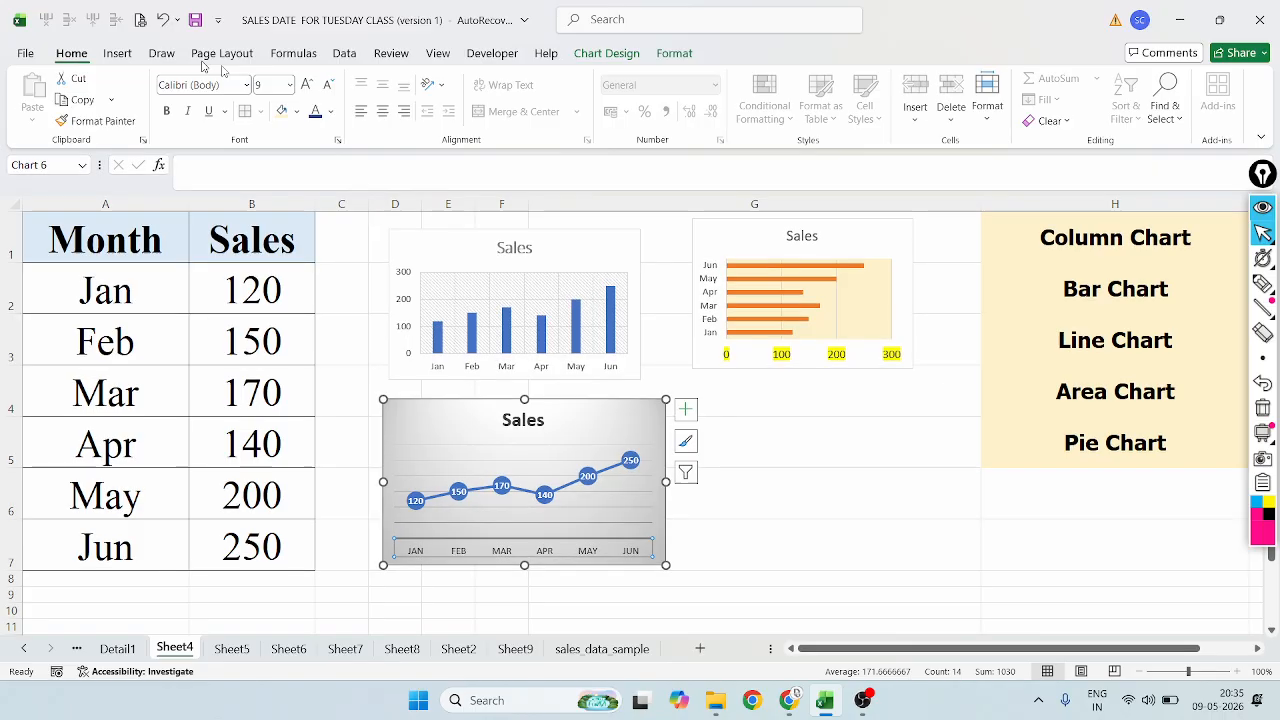
pyautogui.click(334, 112)
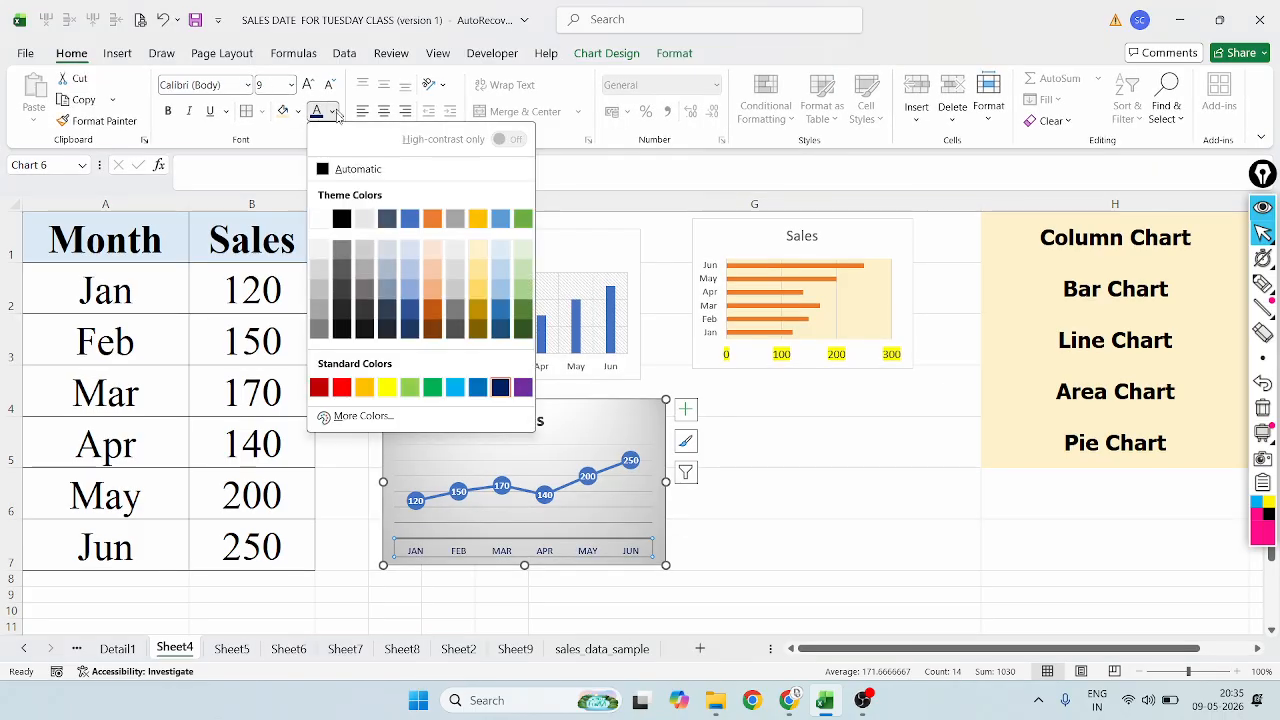
pyautogui.click(499, 389)
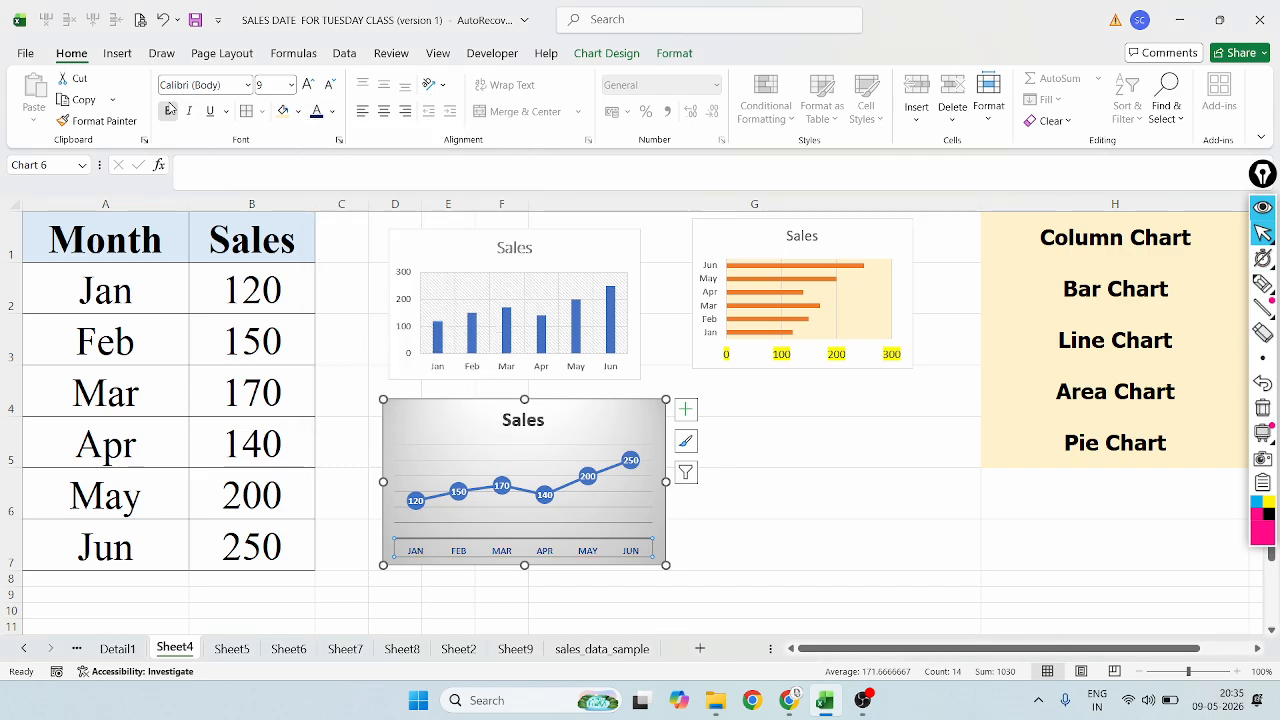
pyautogui.click(168, 111)
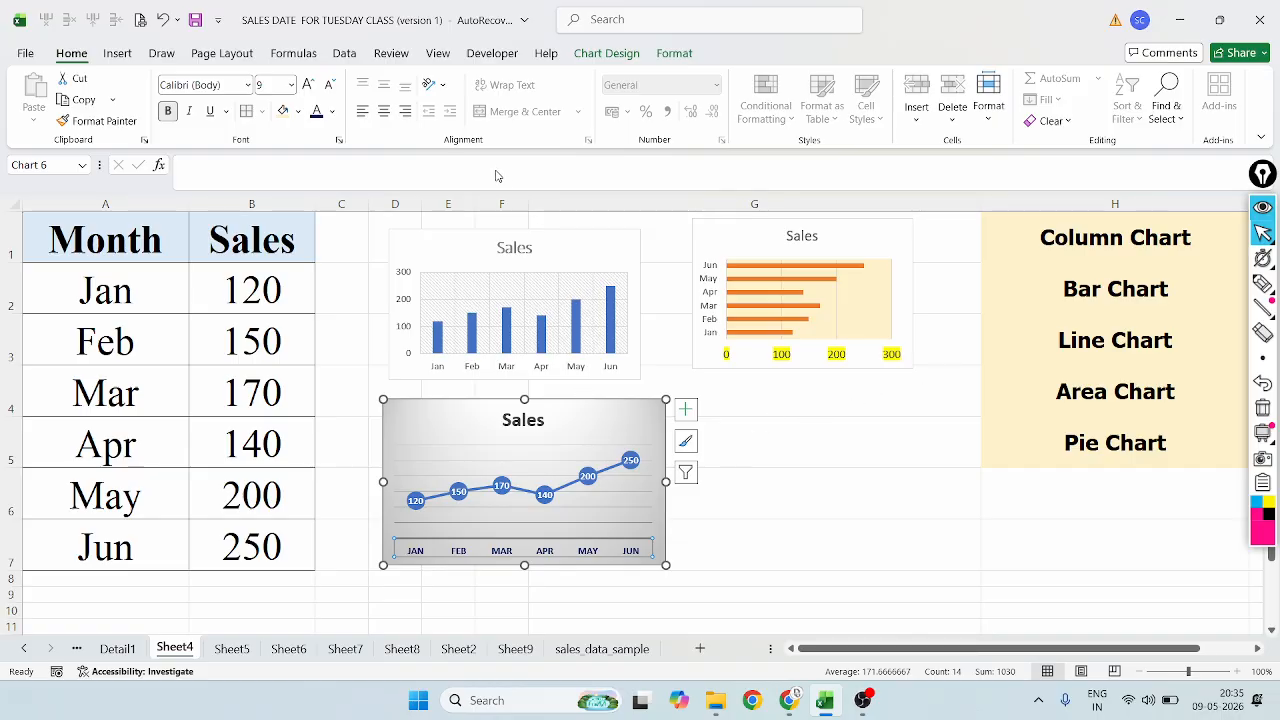
# Insert a 3-D line chart from the Month and Sales data in A1:B7
pyautogui.moveTo(107, 240); pyautogui.dragTo(276, 550)
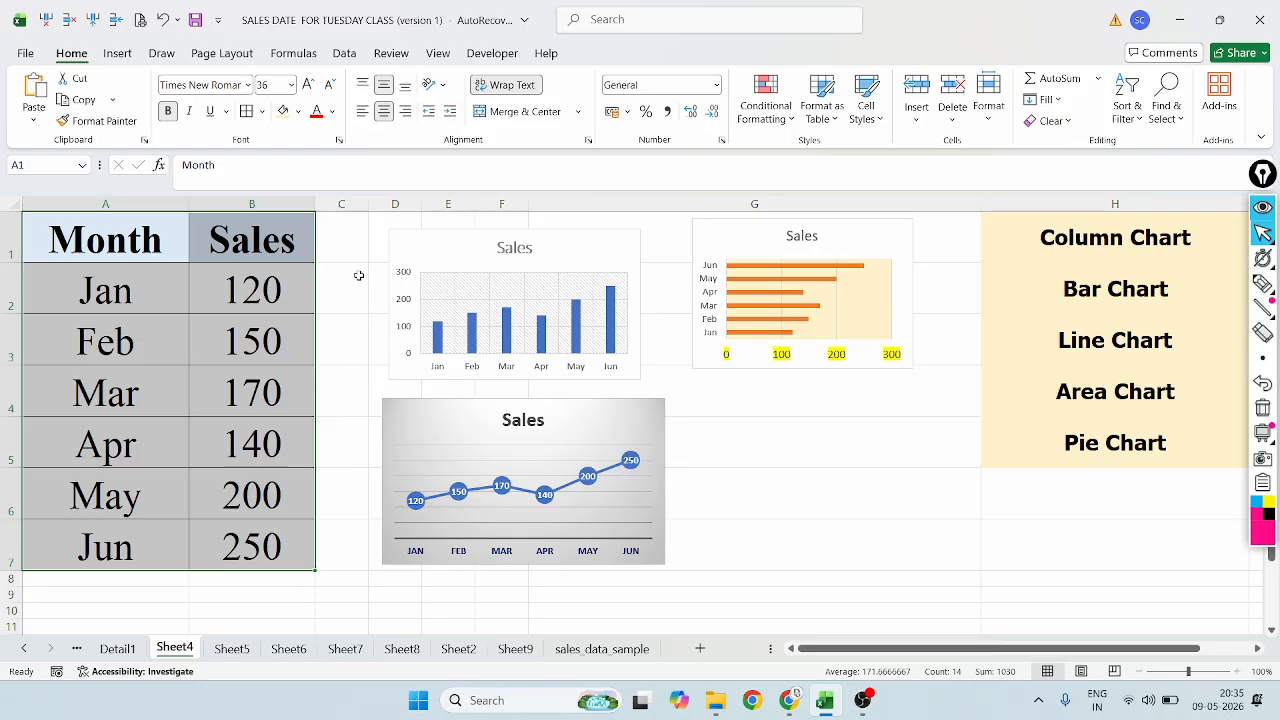
pyautogui.click(118, 54)
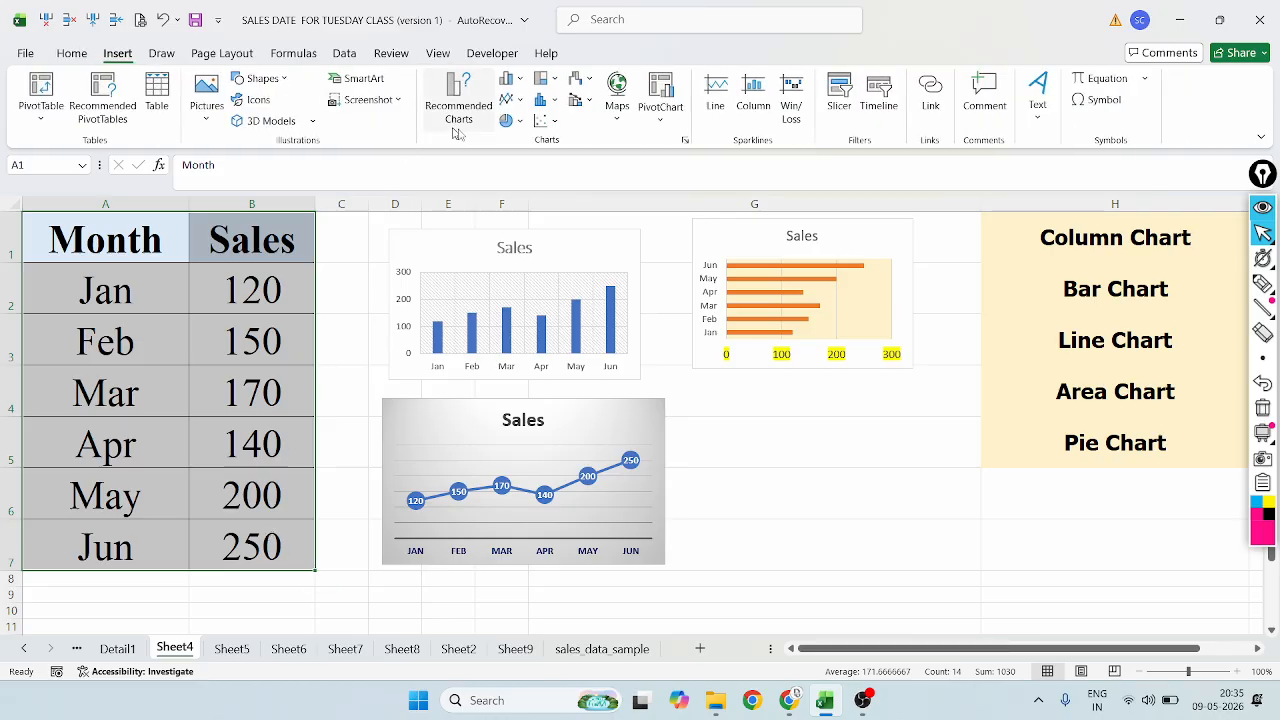
pyautogui.click(514, 100)
pyautogui.click(532, 306)
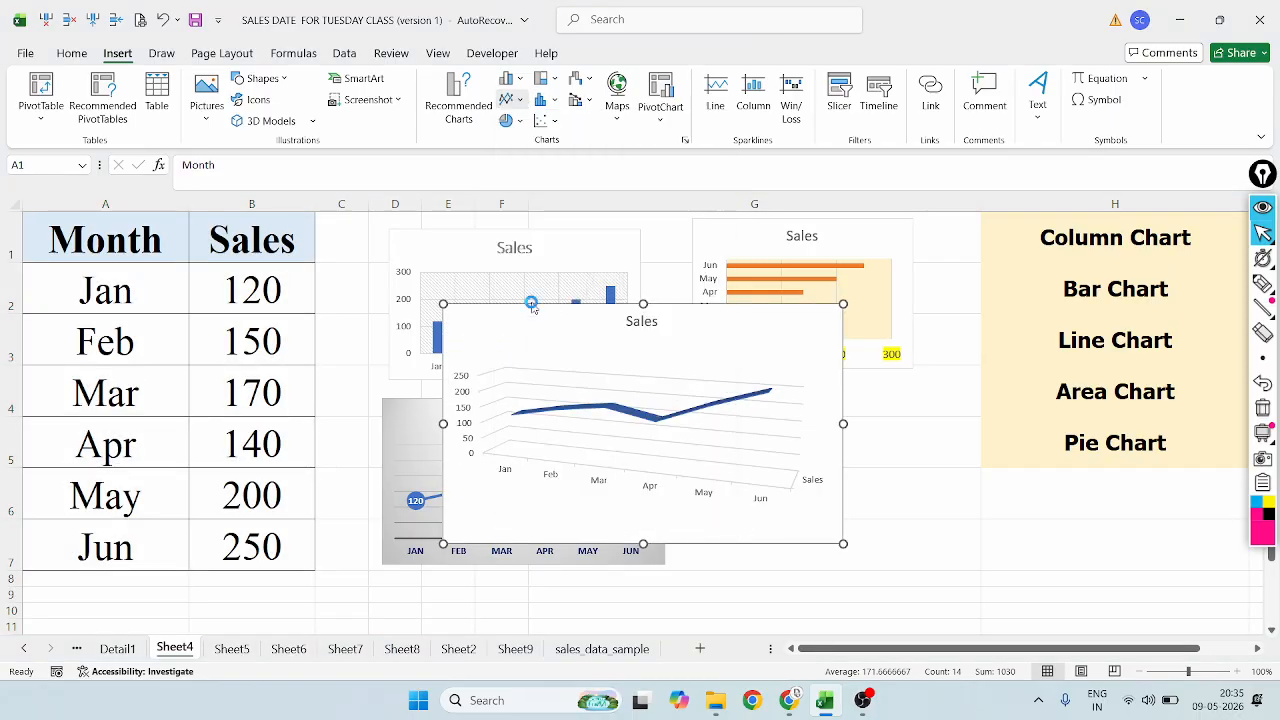
pyautogui.click(786, 429)
pyautogui.moveTo(840, 410); pyautogui.dragTo(843, 410)
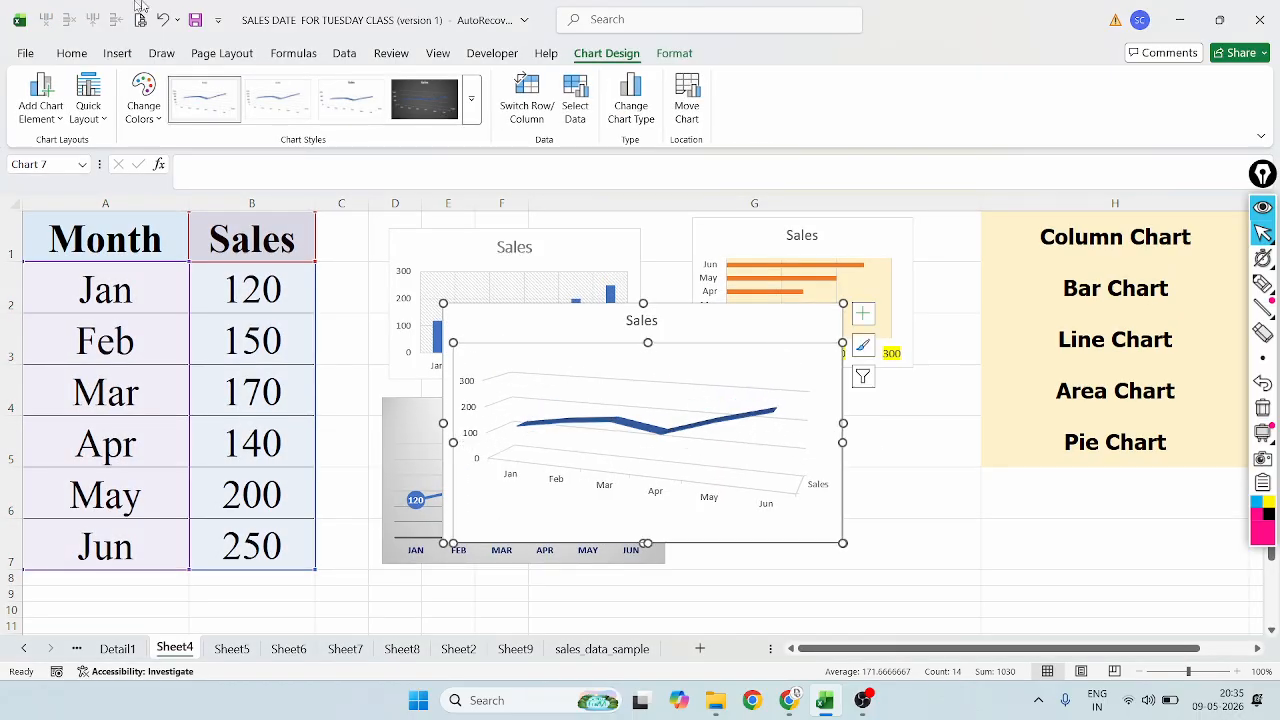
pyautogui.click(162, 19)
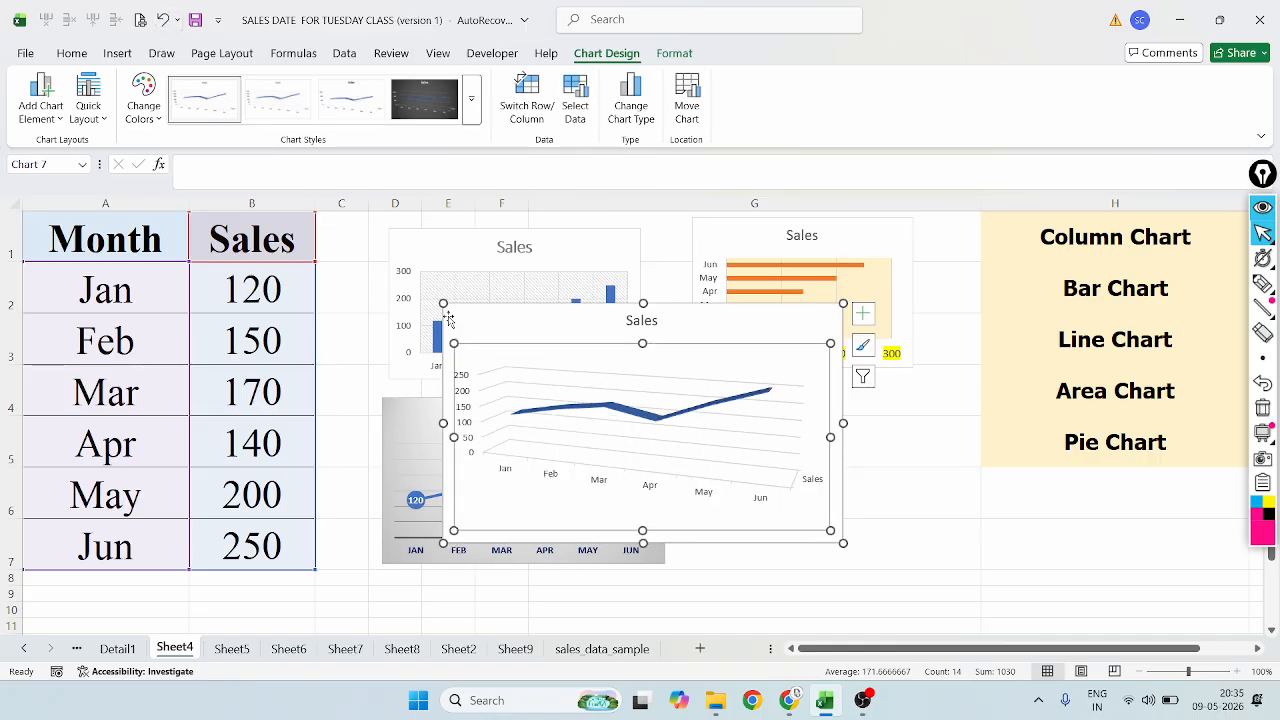
# Resize the 3-D line chart to fit beneath the bar chart and apply the dark grey chart style
pyautogui.moveTo(443, 303); pyautogui.dragTo(768, 423)
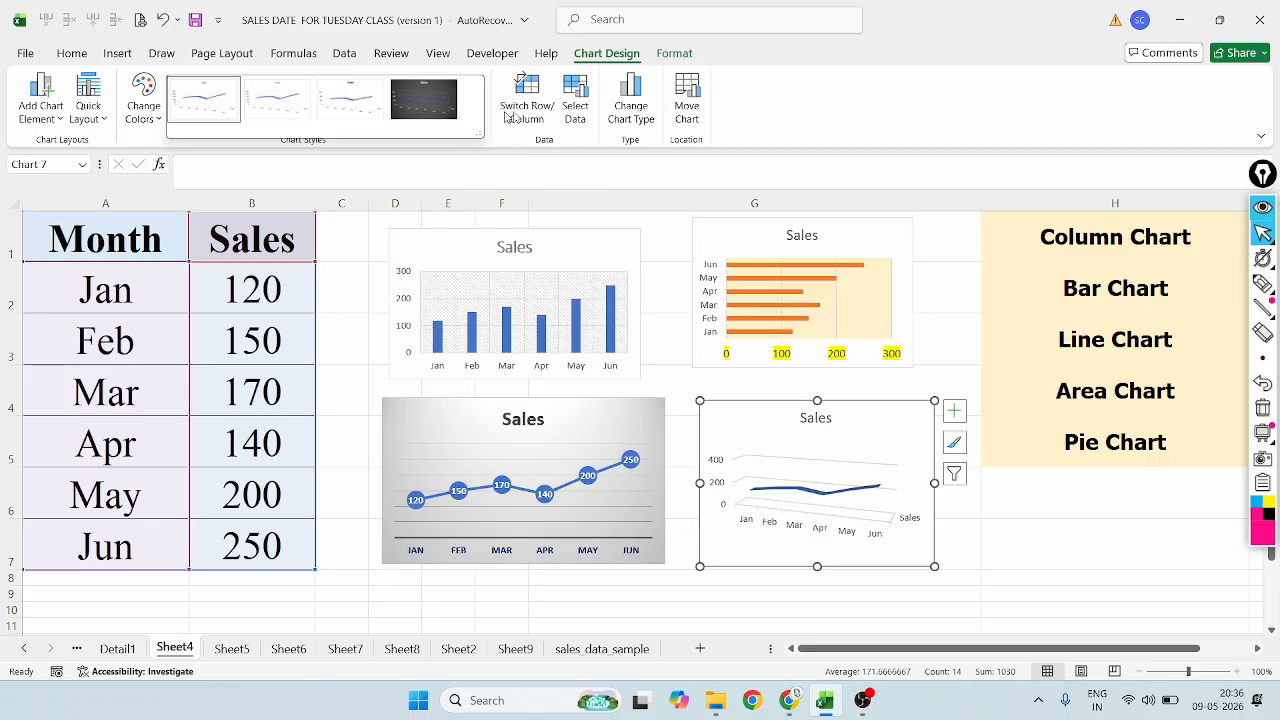
pyautogui.click(673, 55)
pyautogui.click(628, 56)
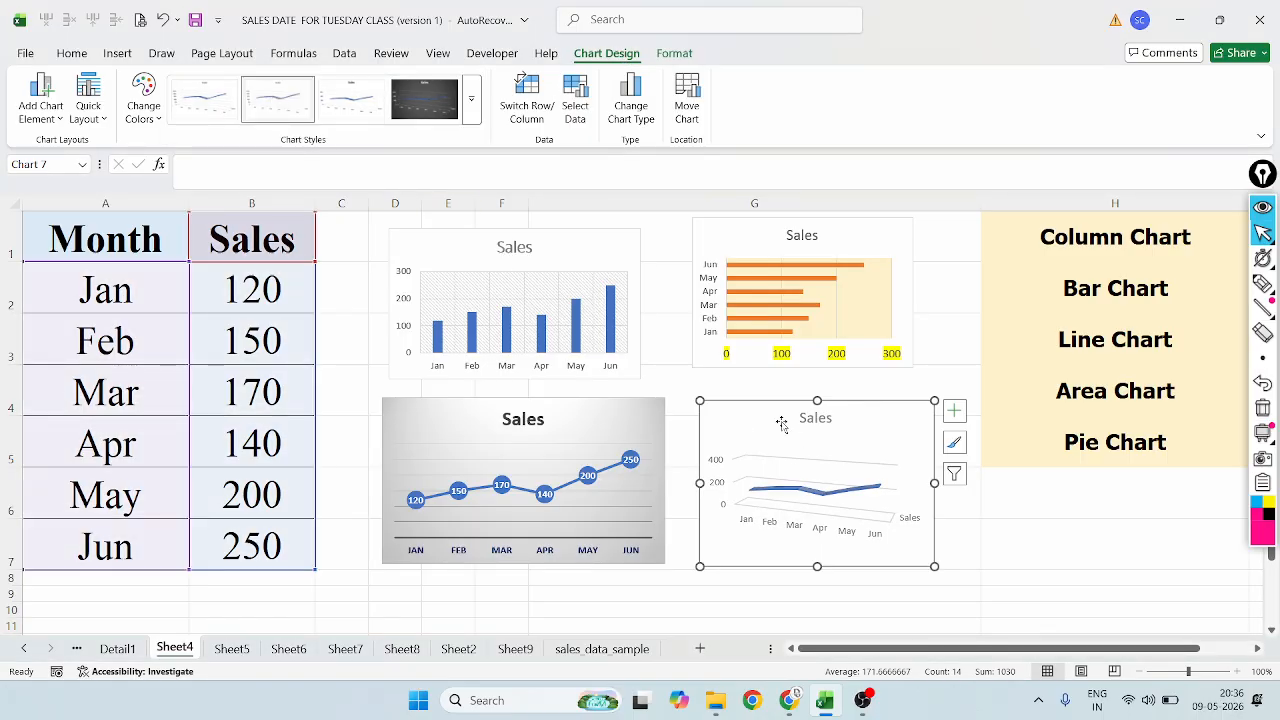
pyautogui.click(350, 100)
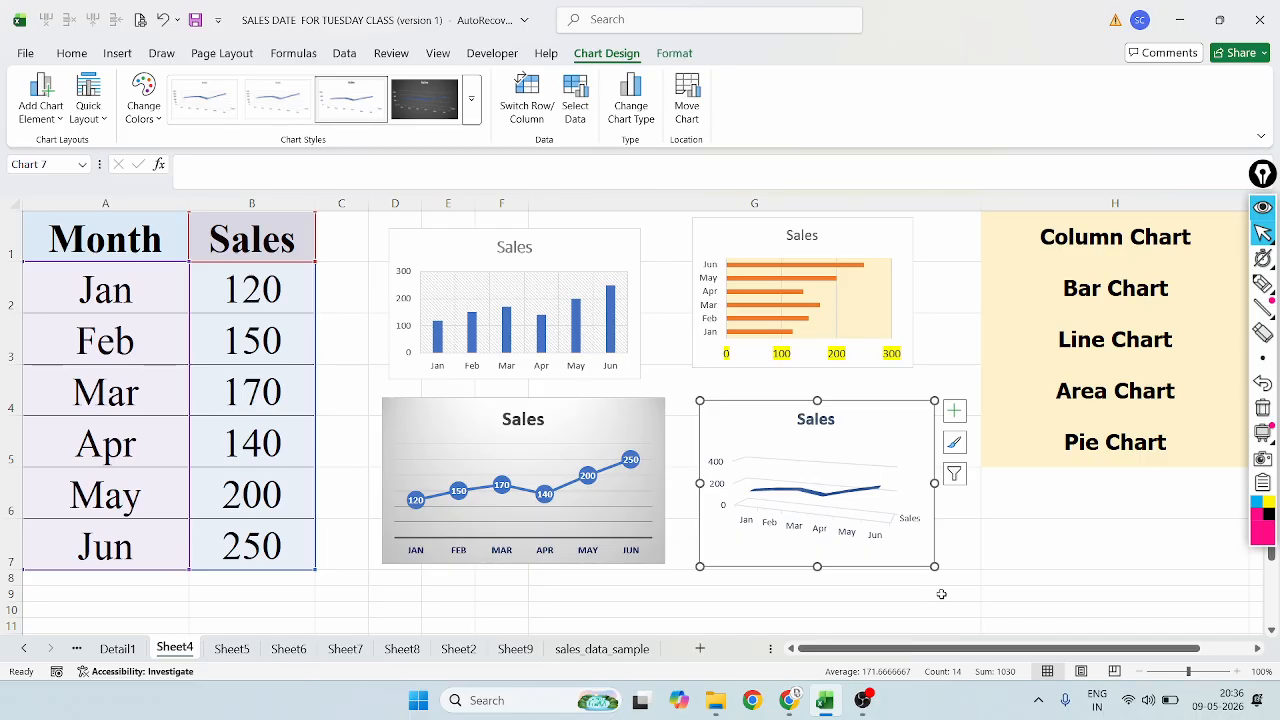
pyautogui.moveTo(934, 567); pyautogui.dragTo(977, 614)
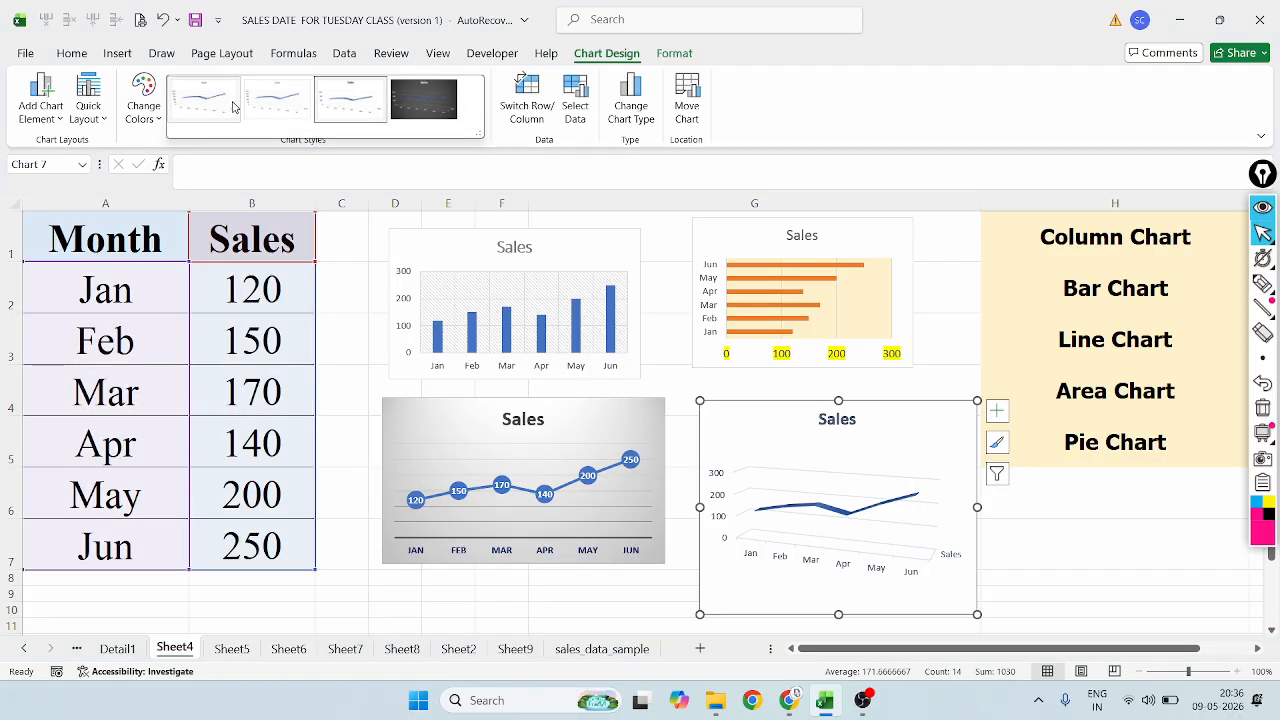
pyautogui.click(350, 110)
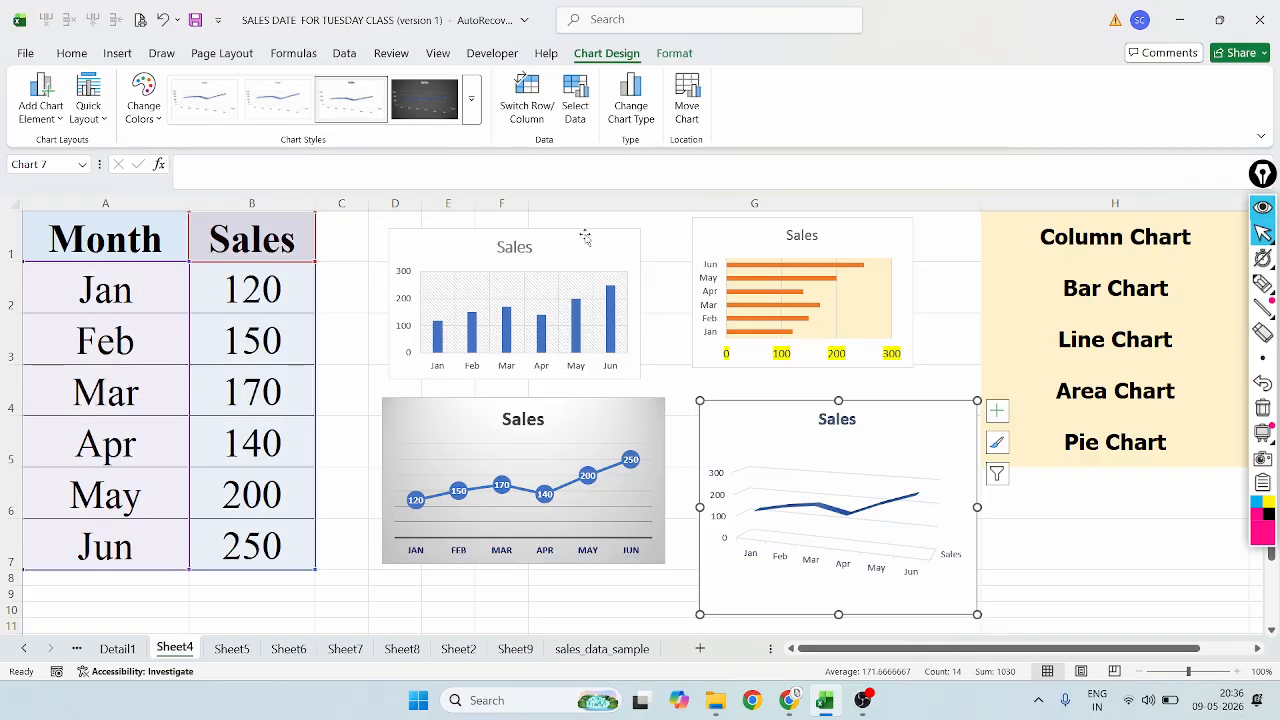
pyautogui.click(424, 98)
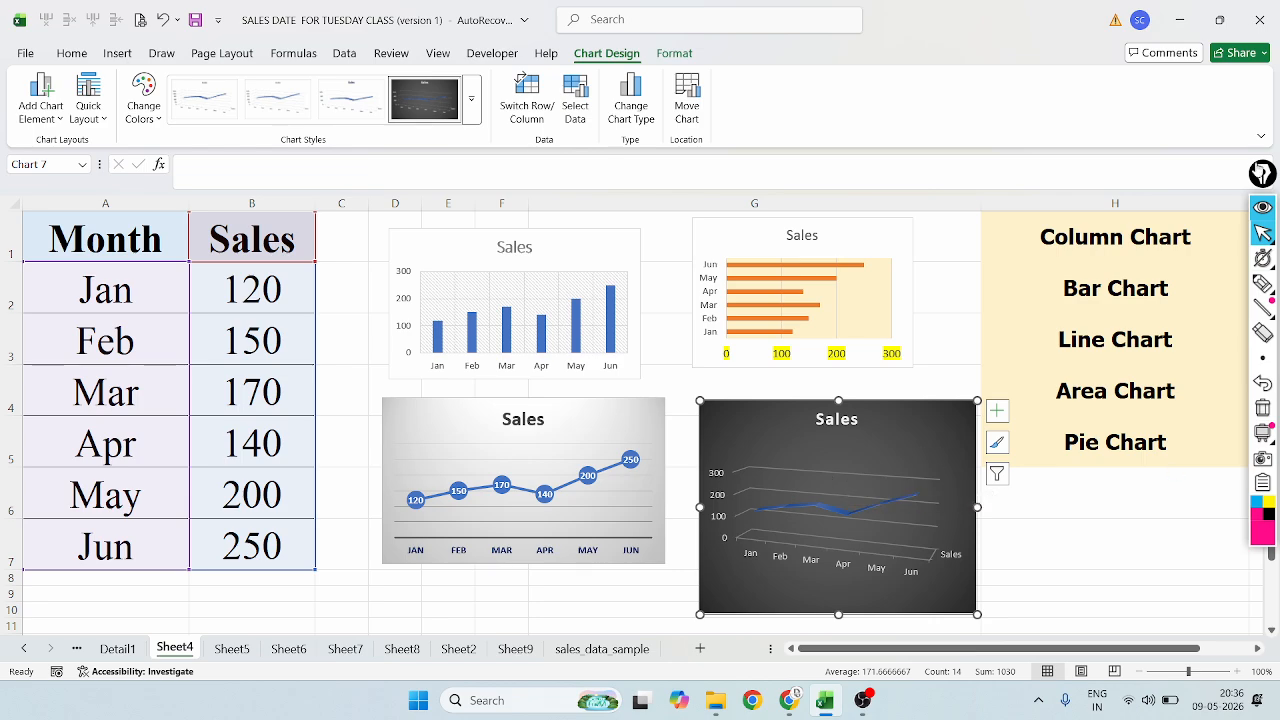
# Trace the data line of the dark 3-D line chart with the pink annotation pen, and undo the strokes
pyautogui.click(1262, 283)
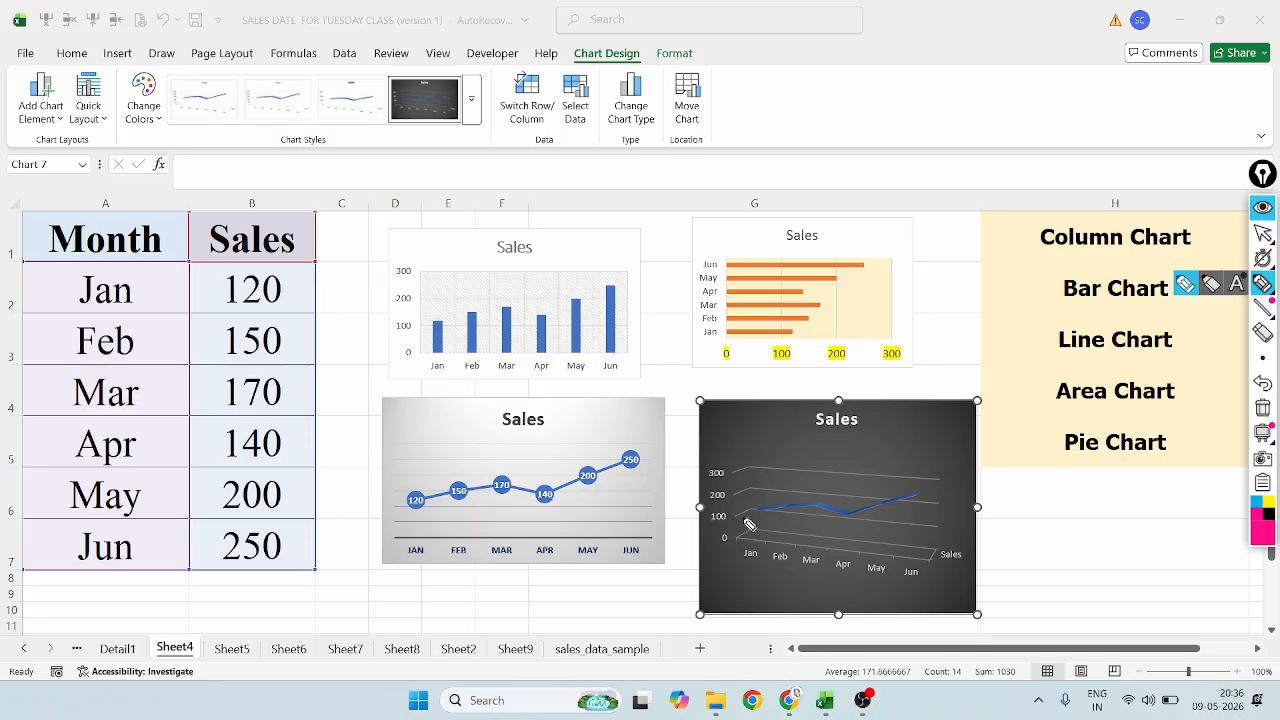
pyautogui.moveTo(749, 520); pyautogui.dragTo(918, 490)
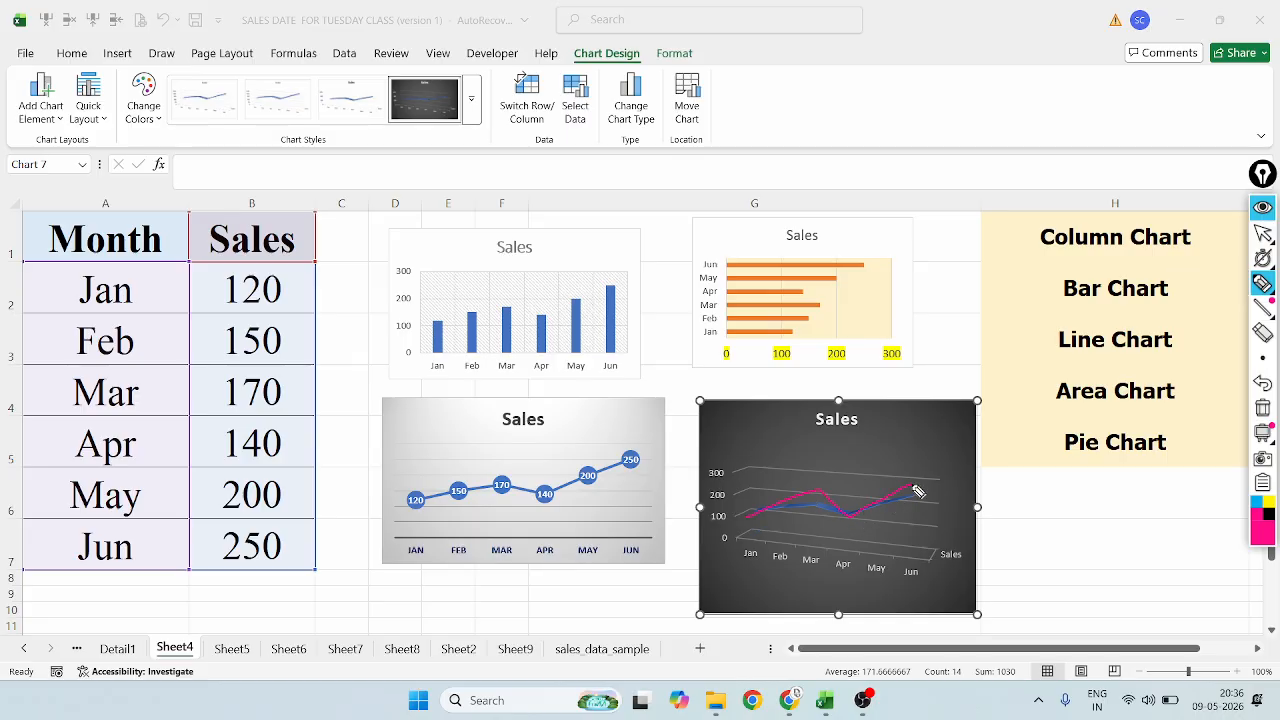
pyautogui.moveTo(772, 522)
pyautogui.mouseDown()
pyautogui.moveTo(743, 531)
pyautogui.moveTo(785, 520)
pyautogui.moveTo(701, 525)
pyautogui.moveTo(795, 503)
pyautogui.mouseUp()
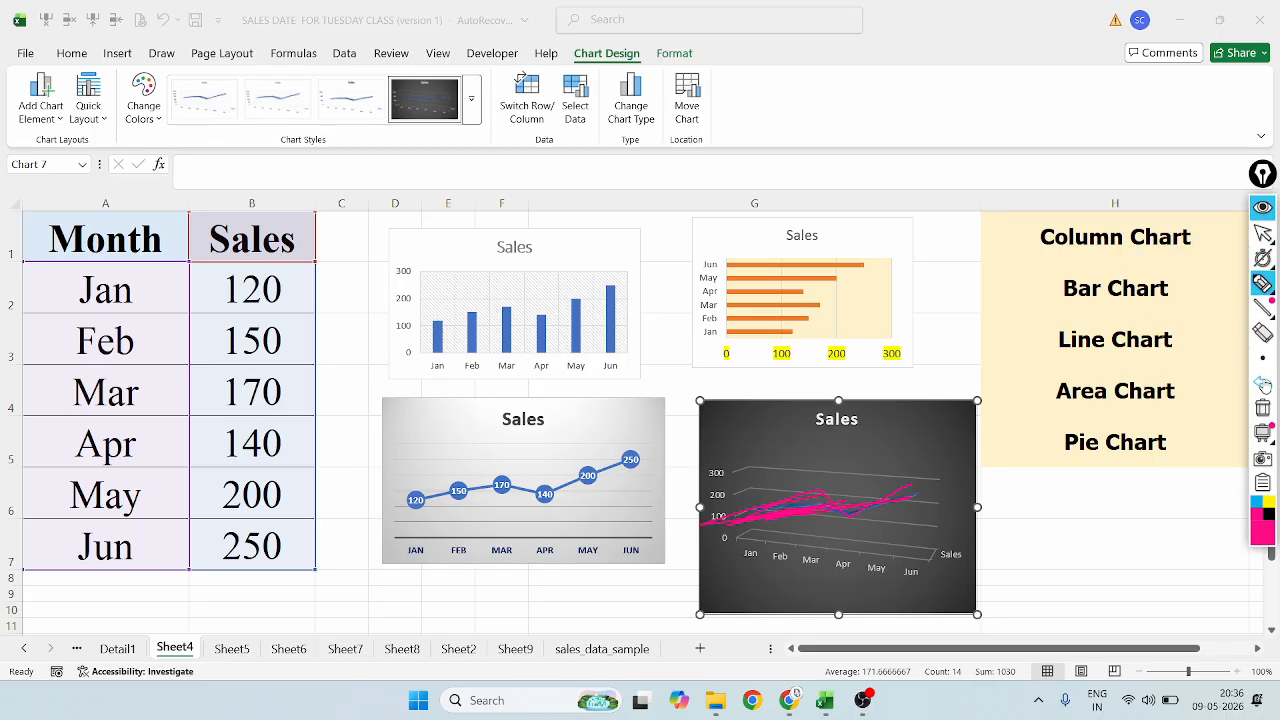
pyautogui.click(1262, 383)
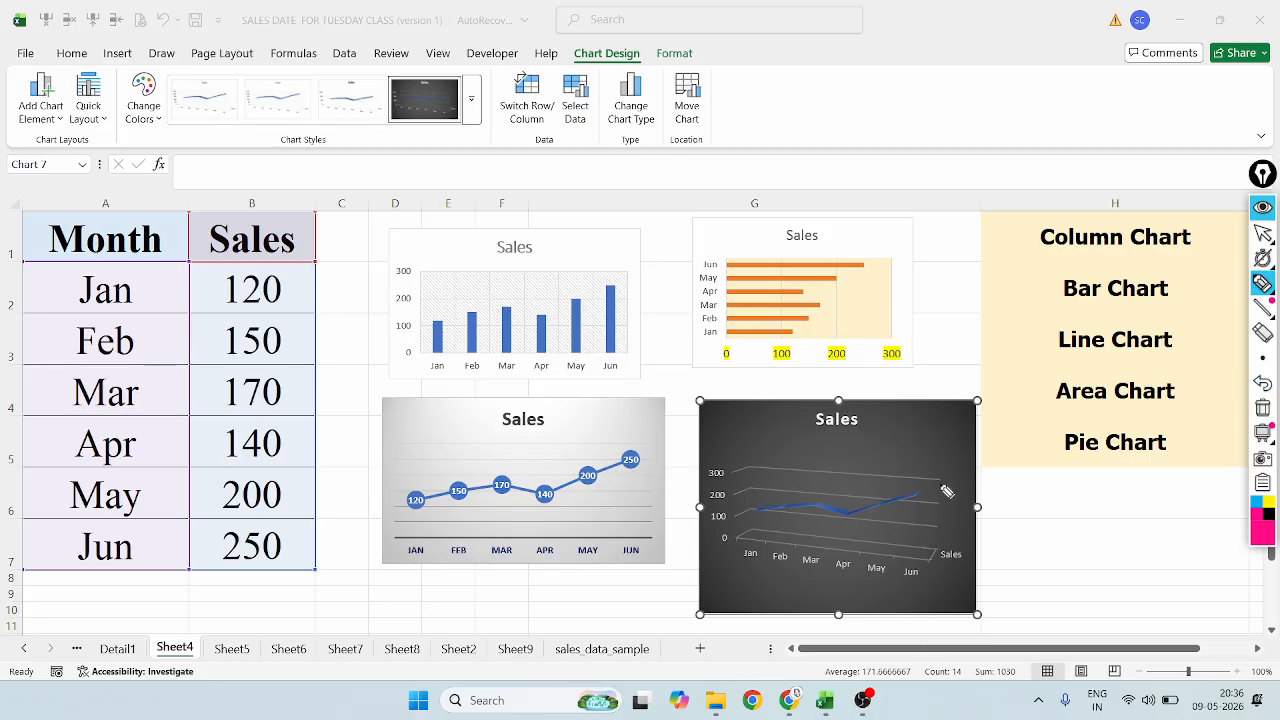
# Mark the 2-D line chart's base axis and the 3-D chart's floor and gridlines in pink pen, and undo the marks
pyautogui.moveTo(948, 490)
pyautogui.mouseDown()
pyautogui.moveTo(836, 482)
pyautogui.moveTo(752, 528)
pyautogui.moveTo(965, 480)
pyautogui.mouseUp()
pyautogui.moveTo(397, 545); pyautogui.dragTo(651, 537)
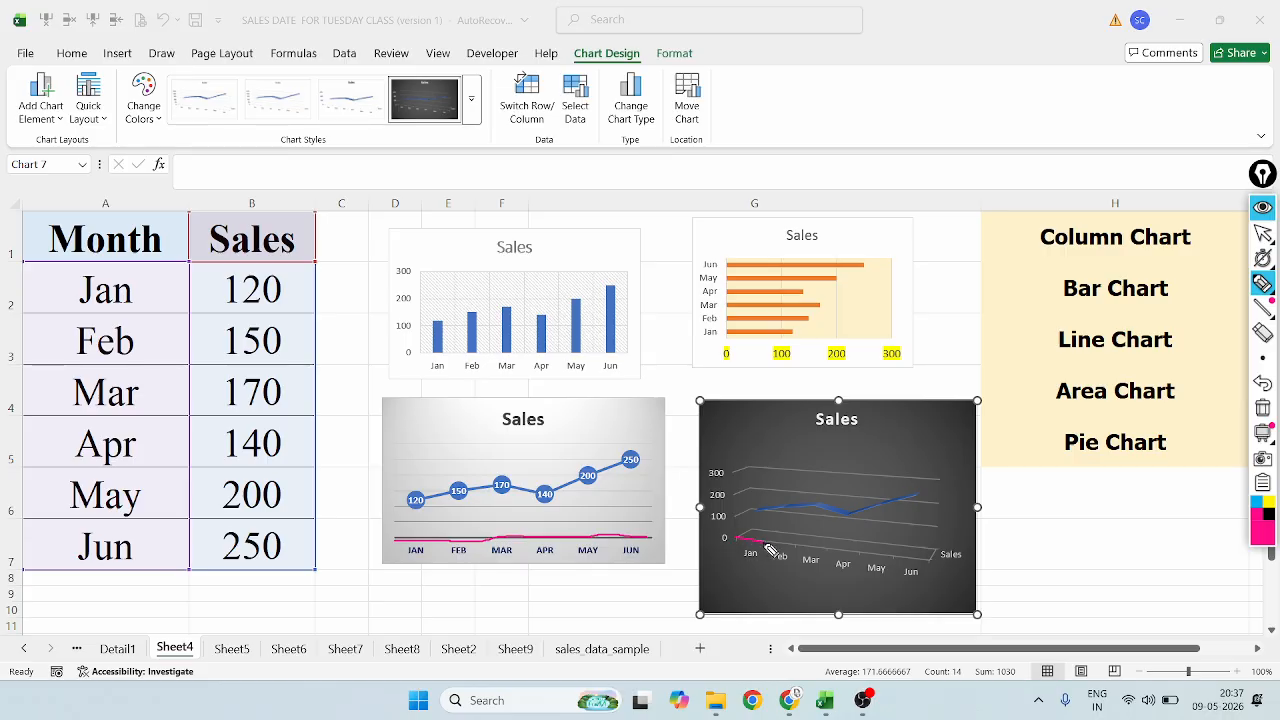
pyautogui.moveTo(787, 552); pyautogui.dragTo(944, 572)
pyautogui.moveTo(783, 537)
pyautogui.mouseDown()
pyautogui.moveTo(937, 556)
pyautogui.moveTo(935, 568)
pyautogui.mouseUp()
pyautogui.moveTo(745, 524)
pyautogui.mouseDown()
pyautogui.moveTo(889, 523)
pyautogui.moveTo(765, 543)
pyautogui.mouseUp()
pyautogui.moveTo(838, 503); pyautogui.dragTo(941, 487)
pyautogui.moveTo(748, 468); pyautogui.dragTo(955, 476)
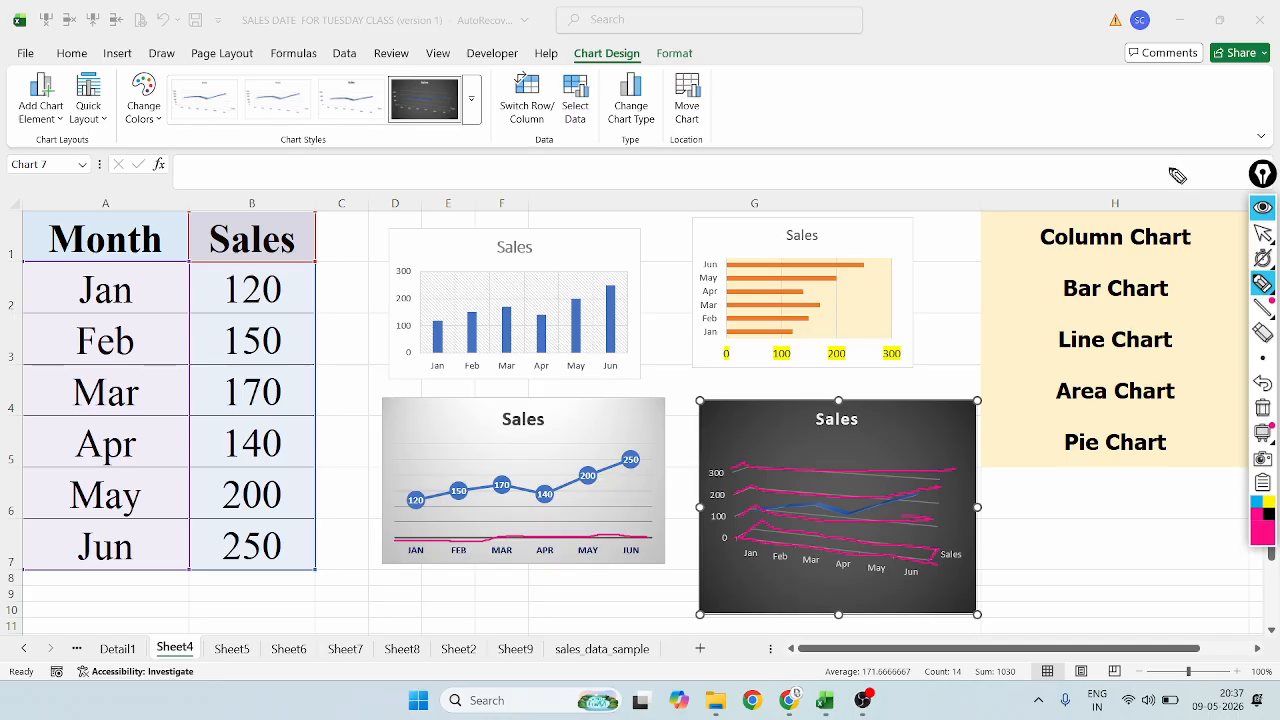
pyautogui.click(1267, 385)
pyautogui.click(1267, 385)
pyautogui.click(1267, 385)
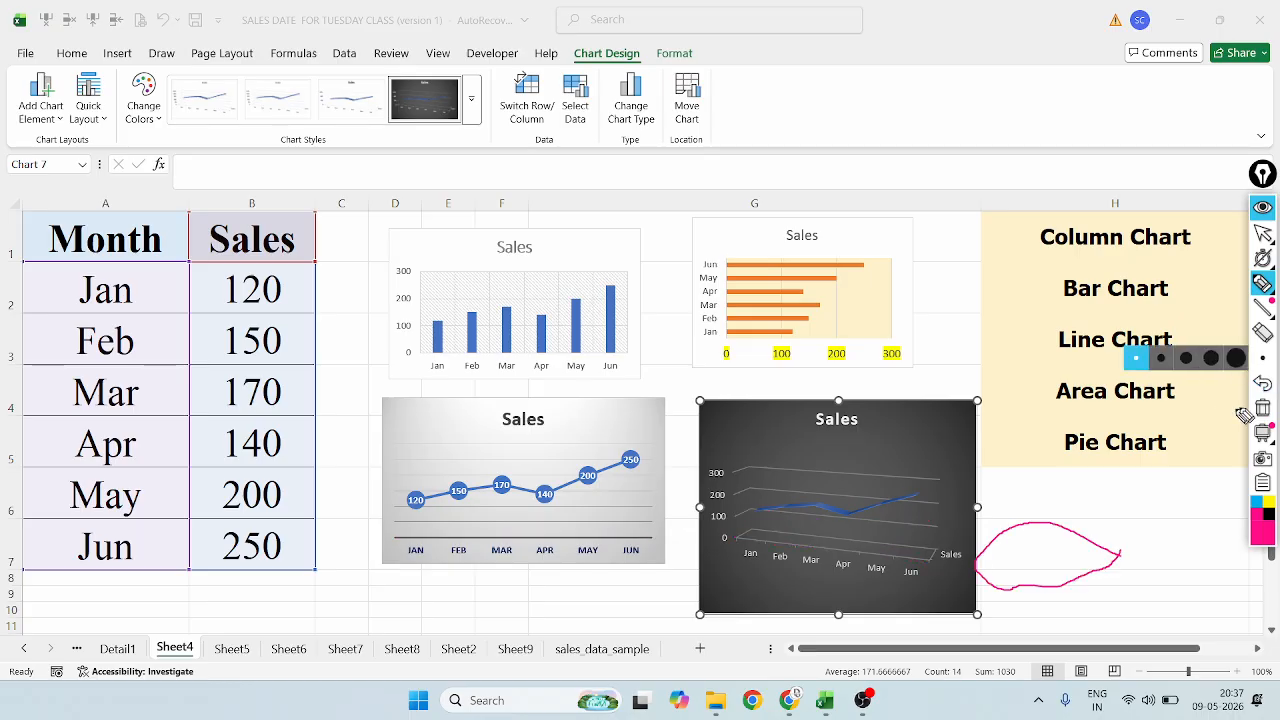
# Erase the remaining pink pen loop and delete the dark 3-D line chart
pyautogui.click(1267, 340)
pyautogui.click(1071, 527)
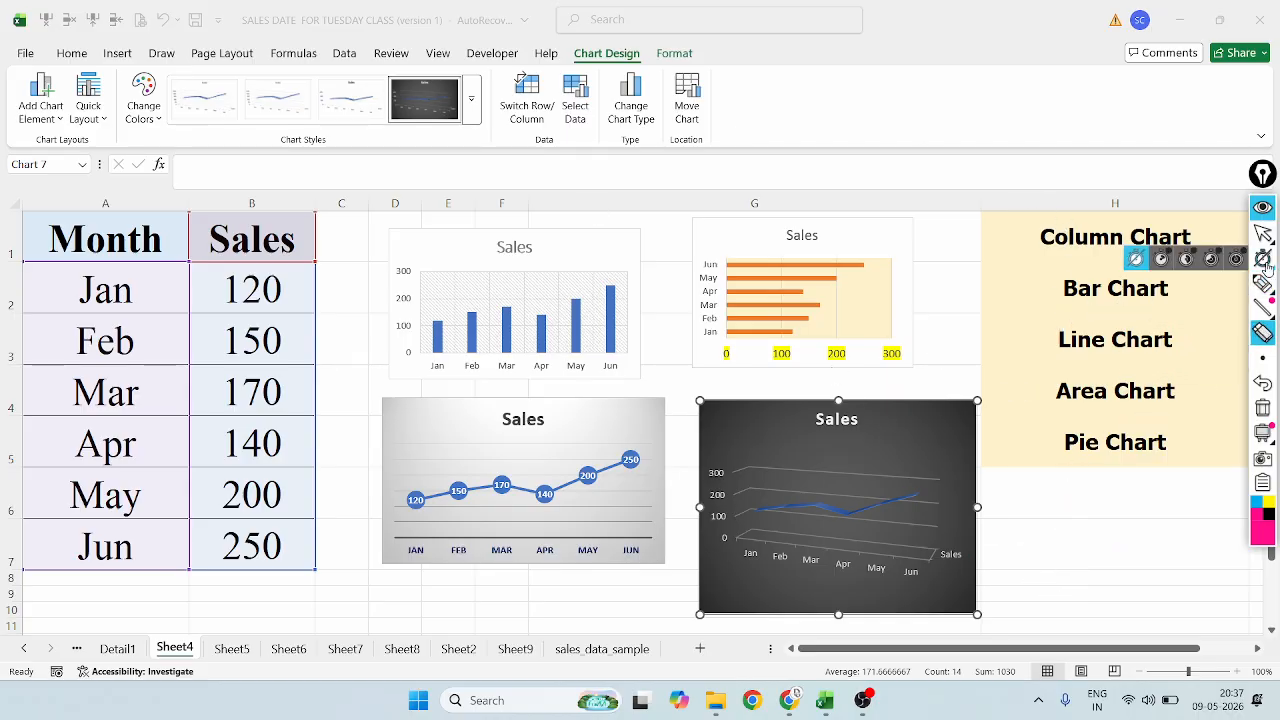
pyautogui.click(1263, 232)
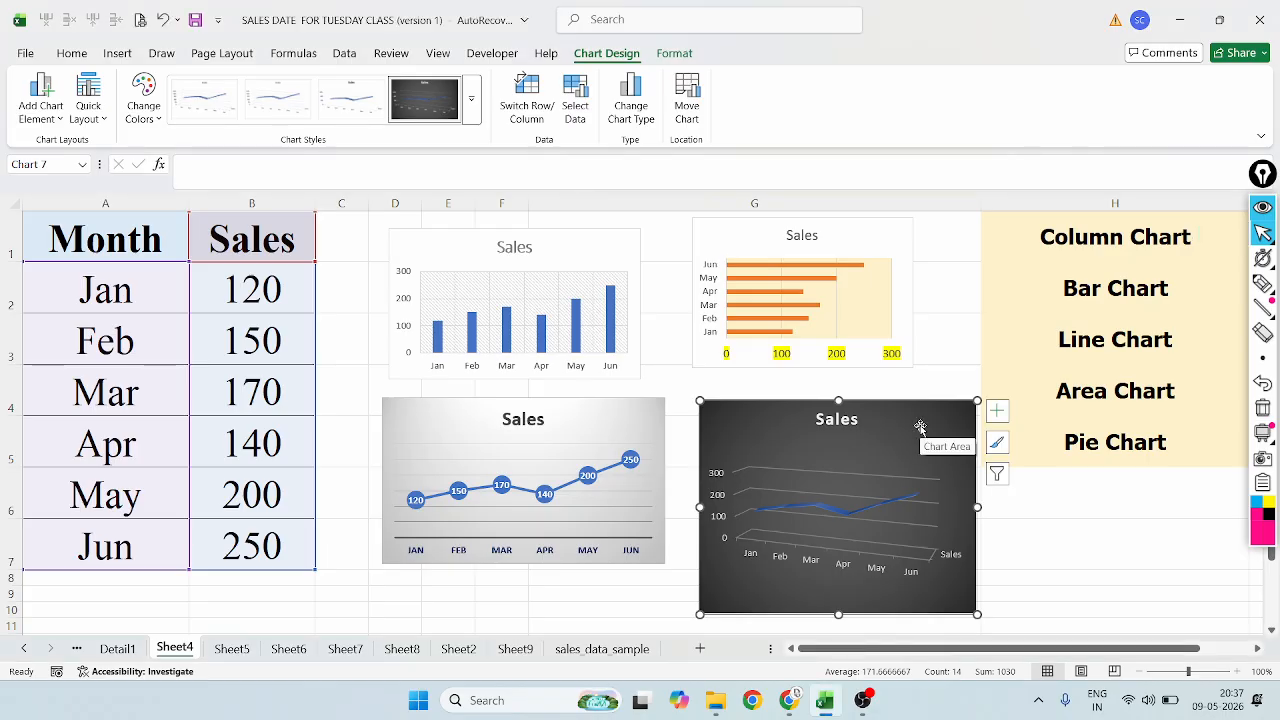
pyautogui.press('Delete')
# Insert a basic 2-D area chart from the Month and Sales data in A1:B7
pyautogui.click(134, 449)
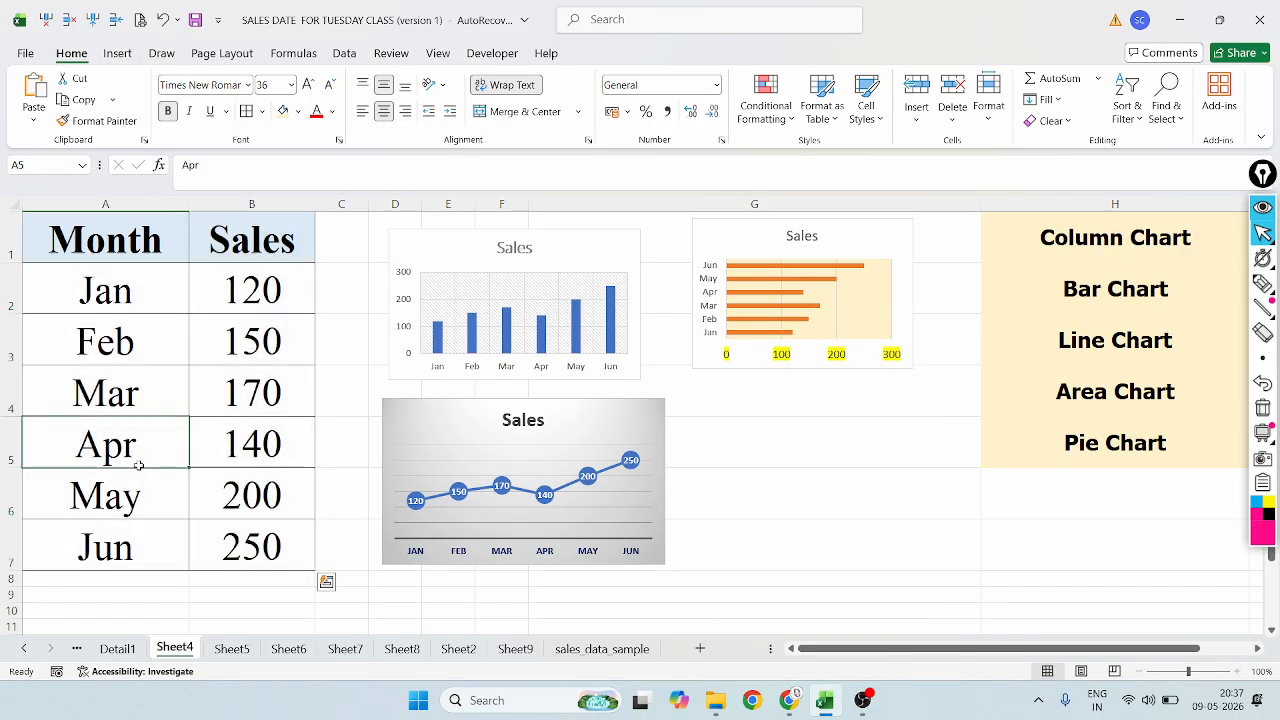
pyautogui.moveTo(160, 240); pyautogui.dragTo(266, 560)
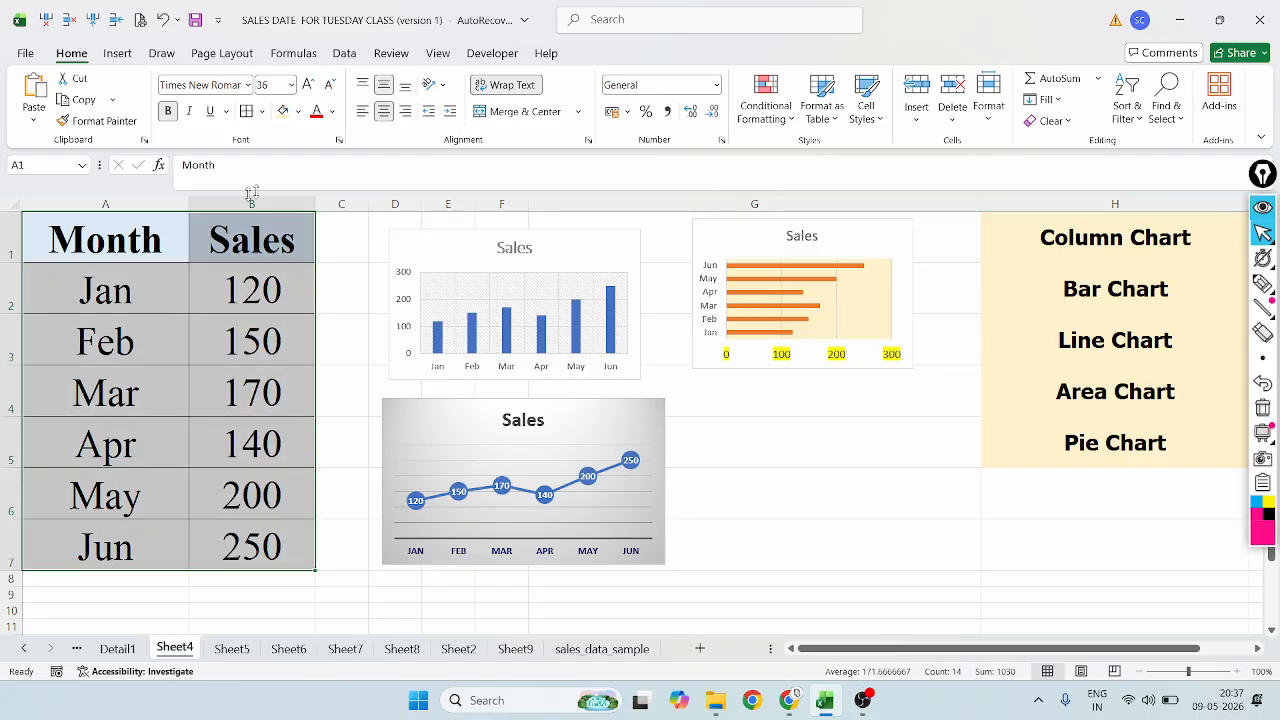
pyautogui.click(117, 53)
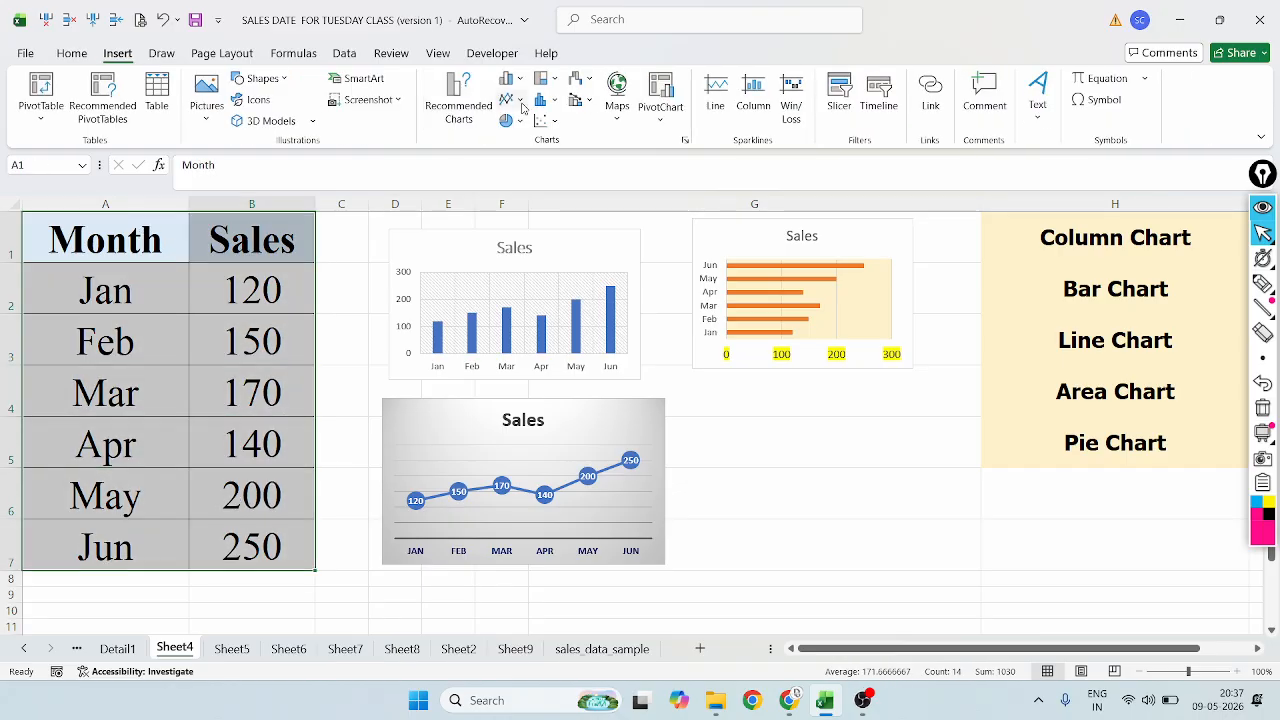
pyautogui.click(521, 104)
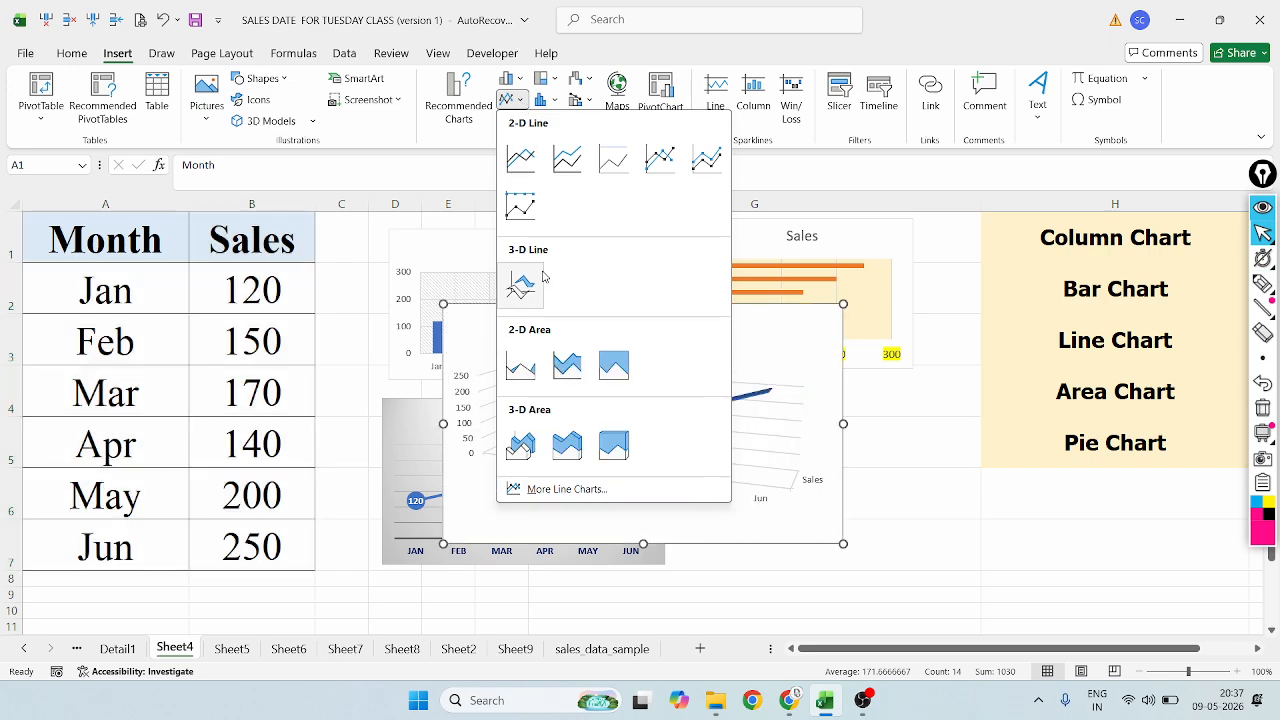
pyautogui.click(522, 370)
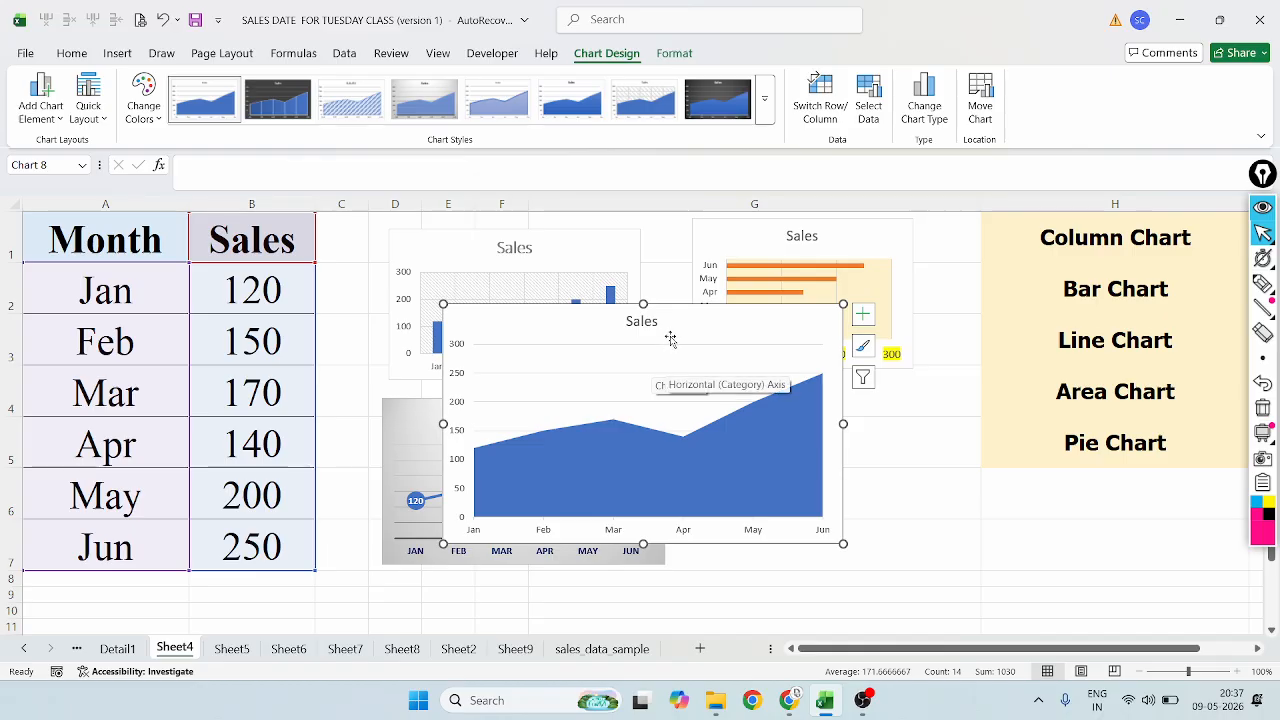
# Shrink the area chart and place it directly beneath the bar chart, clear of the chart-type list in column H
pyautogui.moveTo(640, 362); pyautogui.dragTo(922, 413)
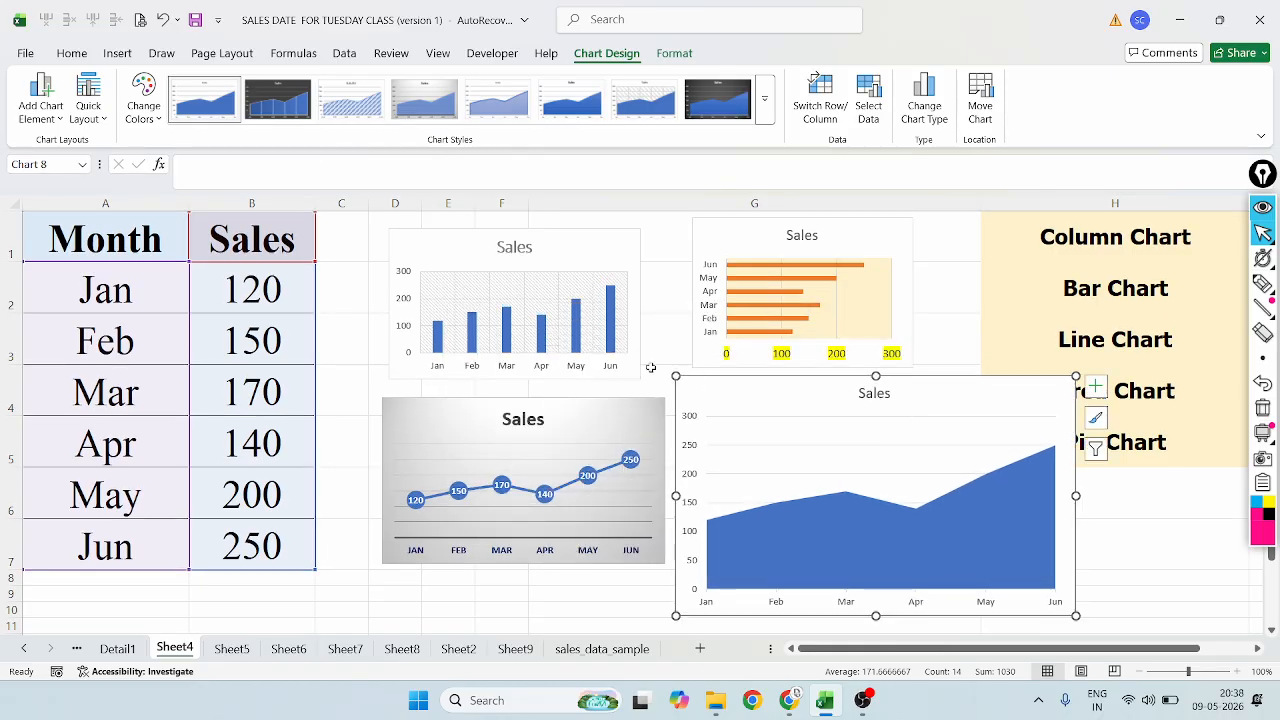
pyautogui.click(668, 373)
pyautogui.click(691, 394)
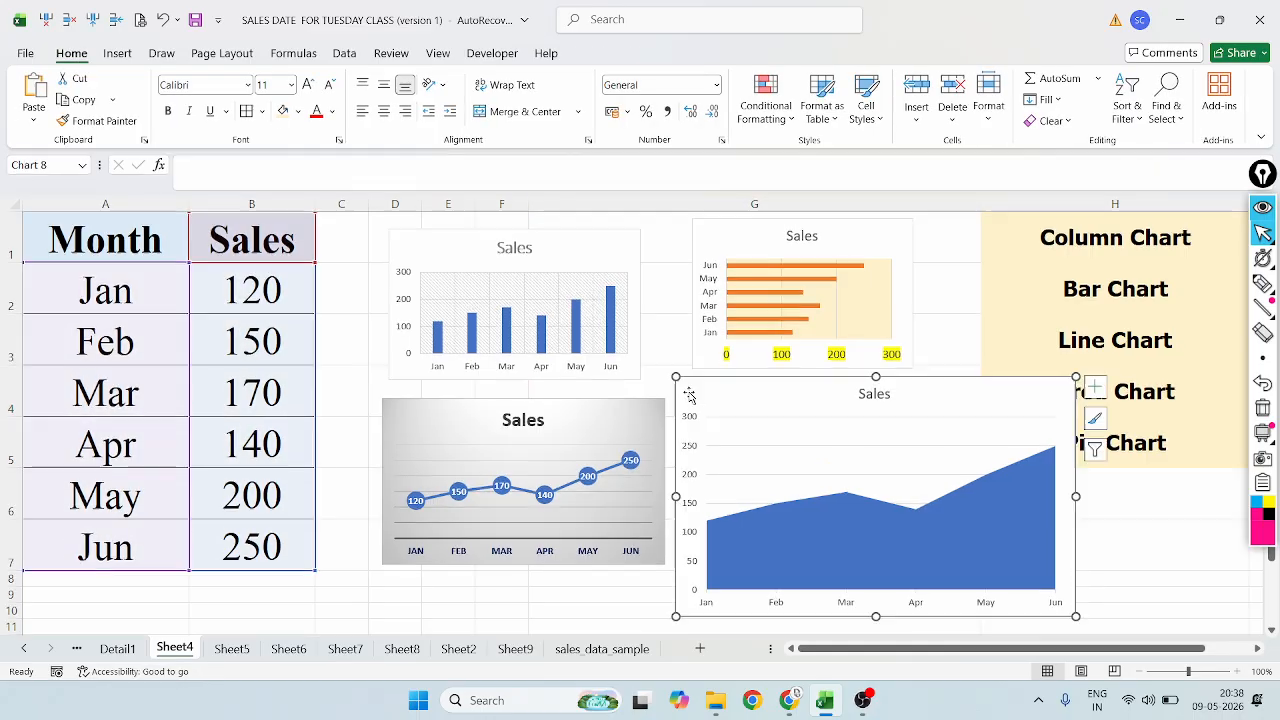
pyautogui.moveTo(668, 371)
pyautogui.mouseDown()
pyautogui.moveTo(714, 414)
pyautogui.moveTo(786, 423)
pyautogui.moveTo(761, 430)
pyautogui.moveTo(734, 396)
pyautogui.mouseUp()
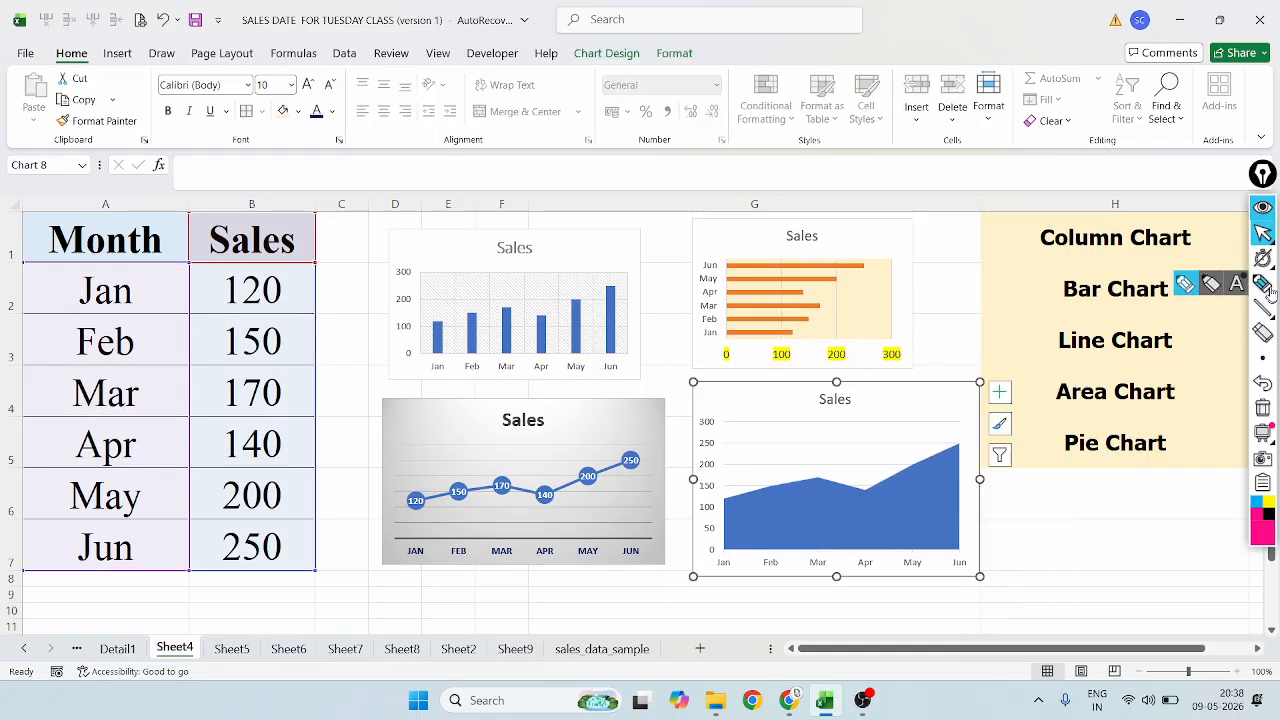
# Shade the region under the line chart's line and the area chart's fill with the pink pen, and undo the strokes
pyautogui.click(1262, 284)
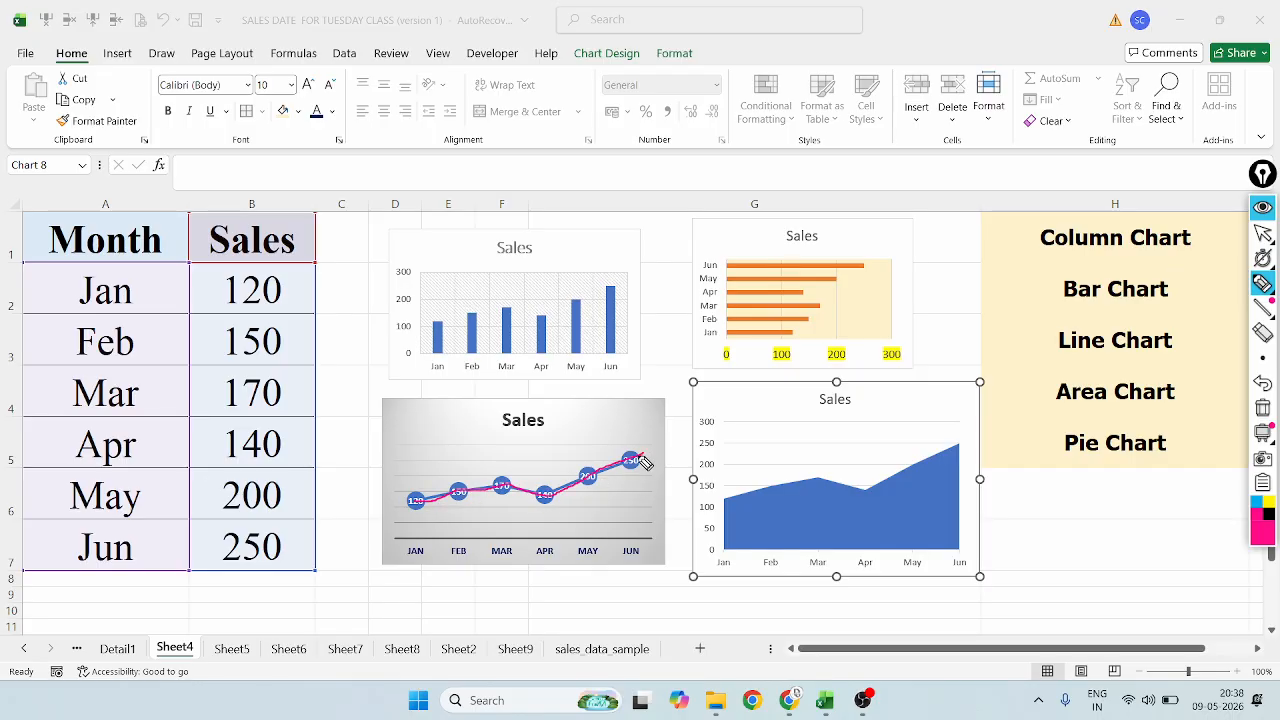
pyautogui.moveTo(437, 521)
pyautogui.mouseDown()
pyautogui.moveTo(475, 530)
pyautogui.moveTo(522, 505)
pyautogui.moveTo(585, 526)
pyautogui.moveTo(625, 522)
pyautogui.moveTo(540, 528)
pyautogui.mouseUp()
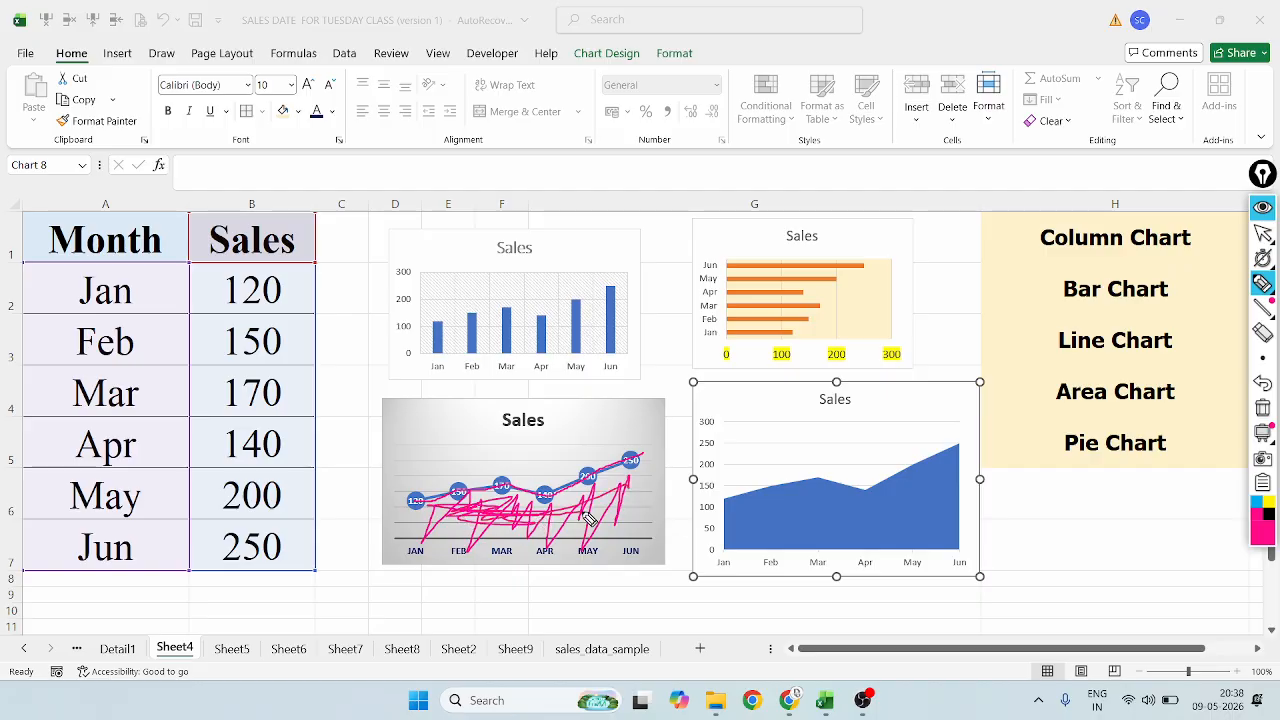
pyautogui.moveTo(689, 535)
pyautogui.mouseDown()
pyautogui.moveTo(971, 486)
pyautogui.moveTo(846, 503)
pyautogui.moveTo(961, 519)
pyautogui.moveTo(788, 522)
pyautogui.moveTo(882, 518)
pyautogui.mouseUp()
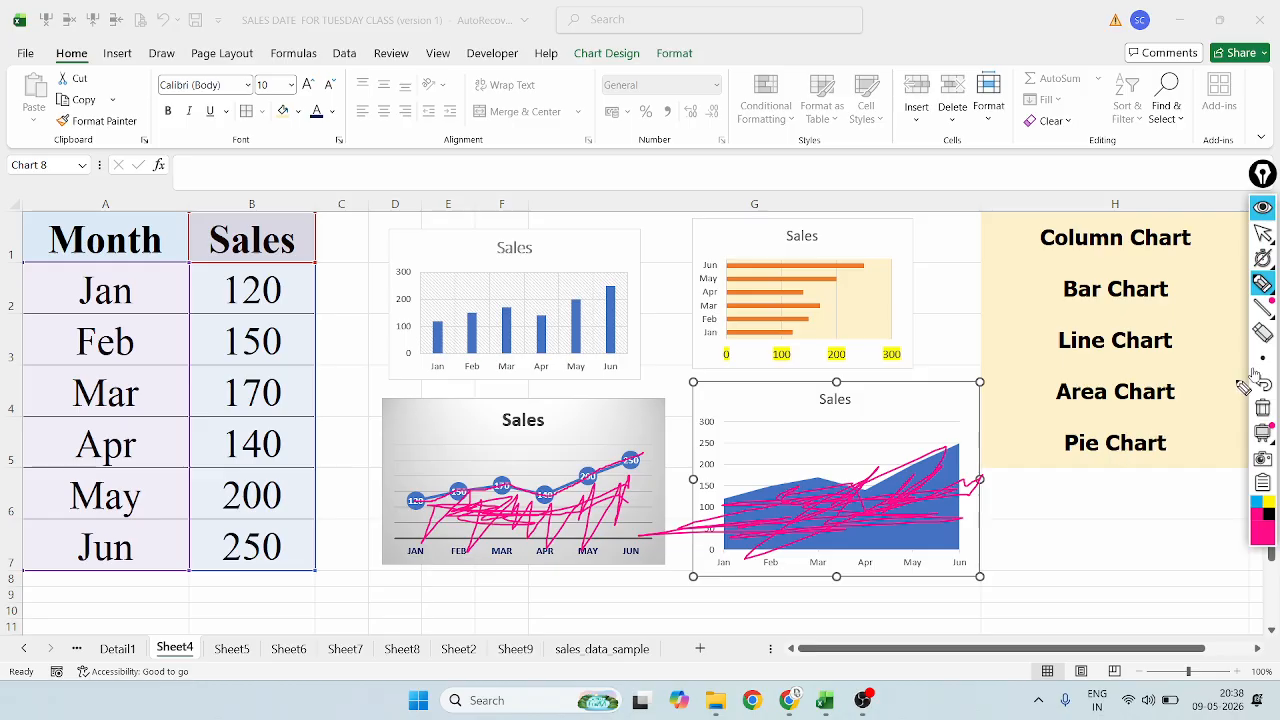
pyautogui.click(1262, 383)
pyautogui.click(1262, 383)
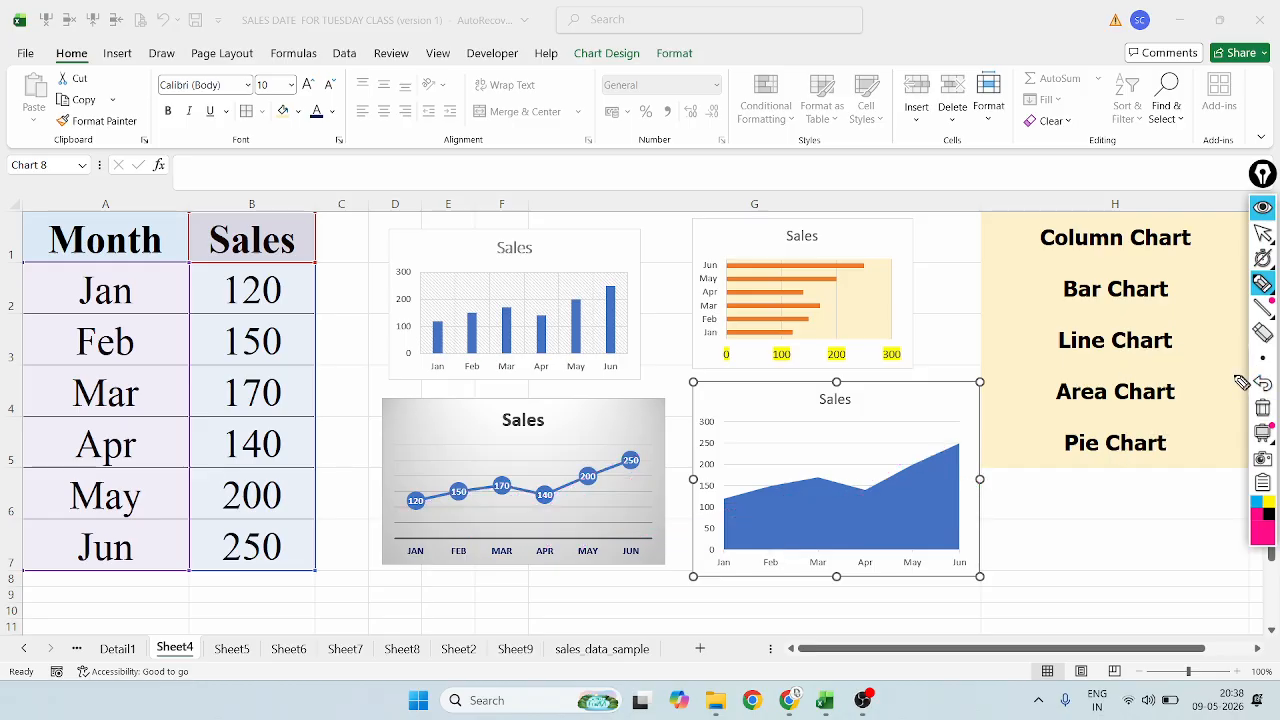
# Leave pen annotation mode and delete the 2-D area chart
pyautogui.click(1262, 232)
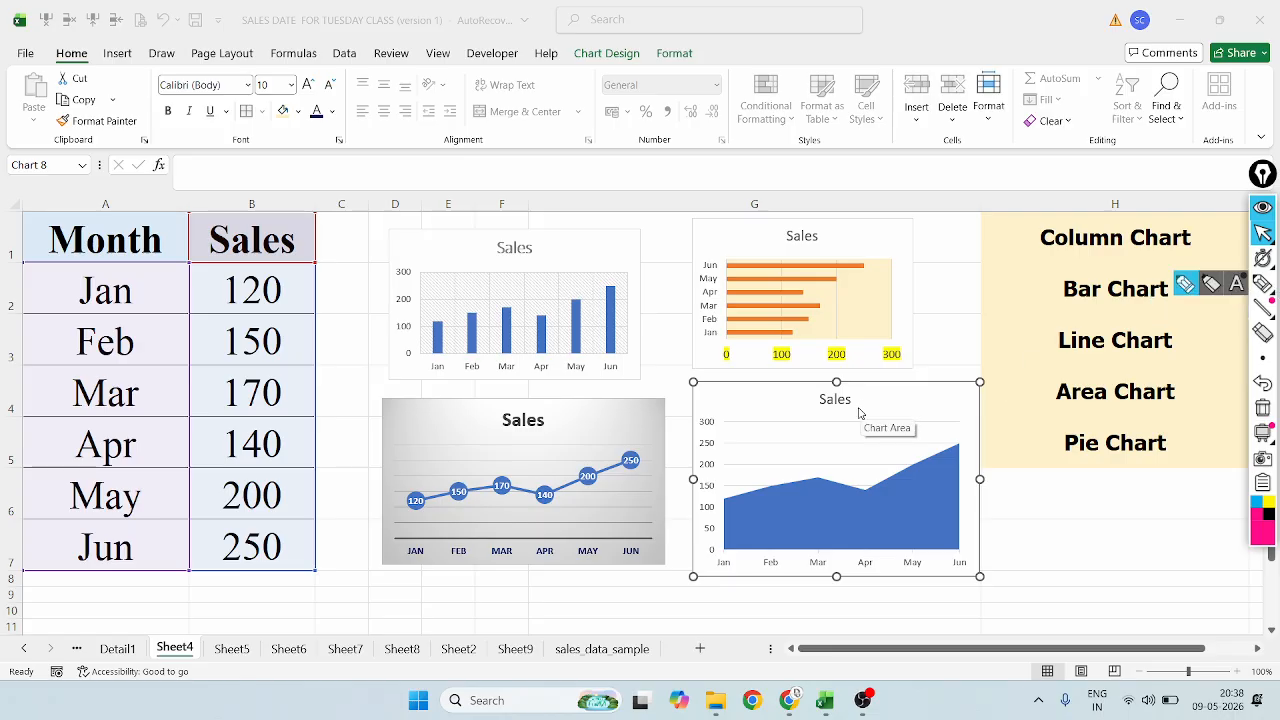
pyautogui.click(871, 403)
pyautogui.press('Delete')
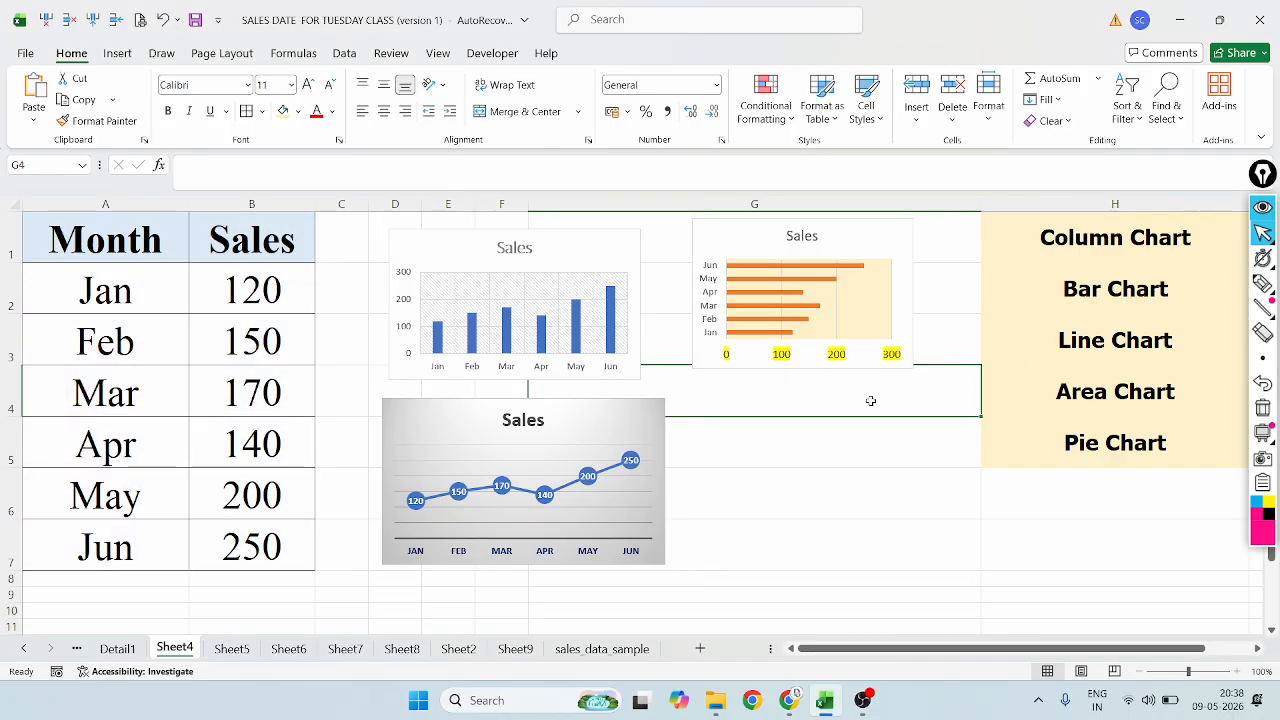
# Insert a basic 2-D pie chart from the Month and Sales data in A1:B7
pyautogui.moveTo(117, 239); pyautogui.dragTo(240, 545)
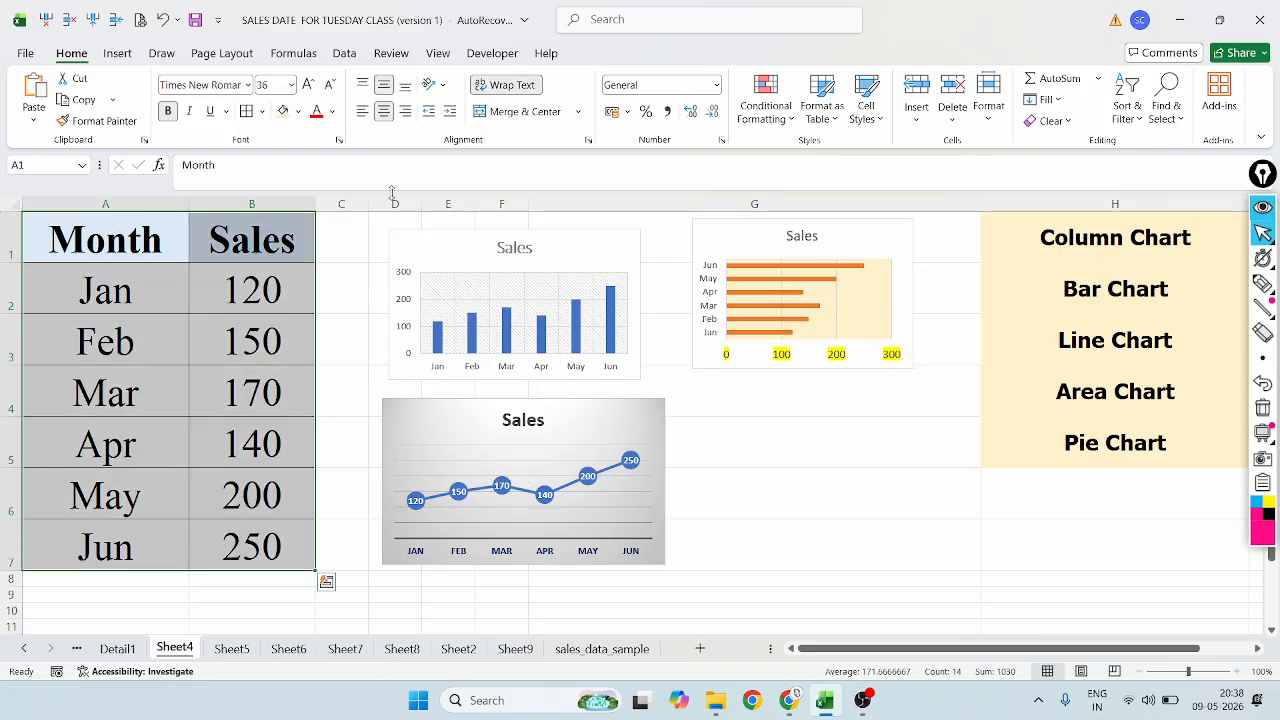
pyautogui.click(117, 53)
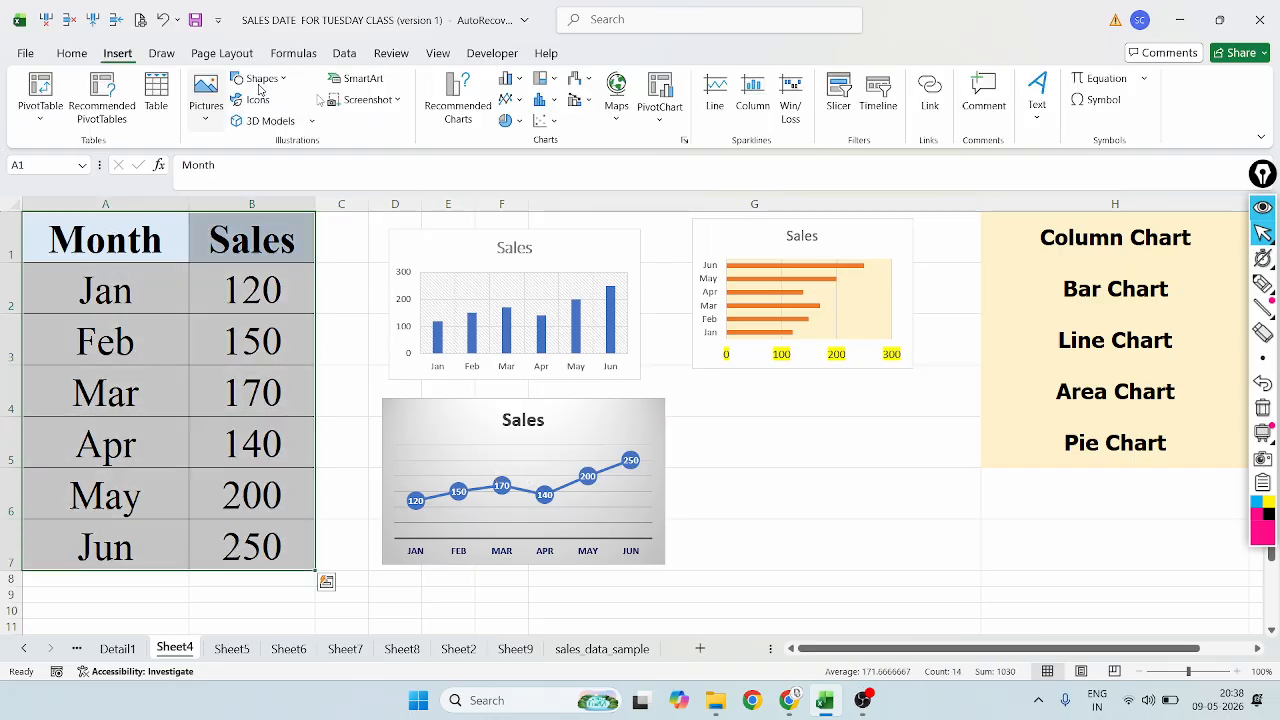
pyautogui.click(519, 121)
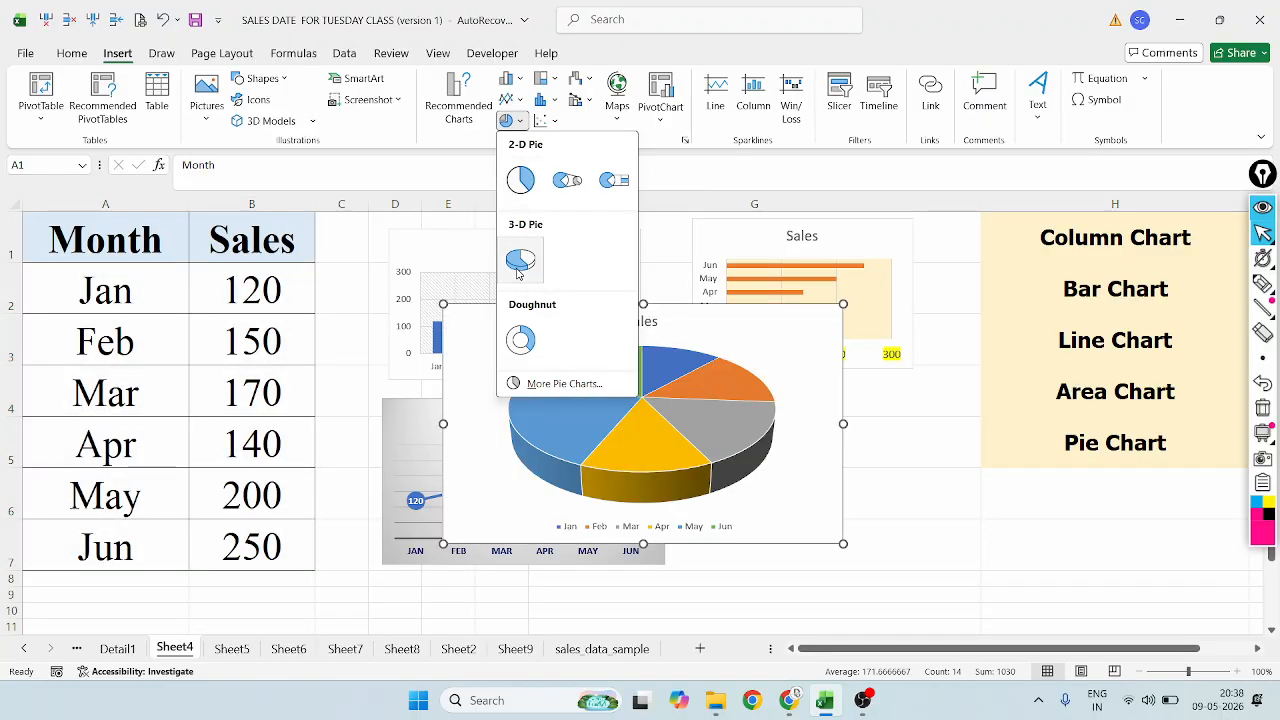
pyautogui.click(520, 179)
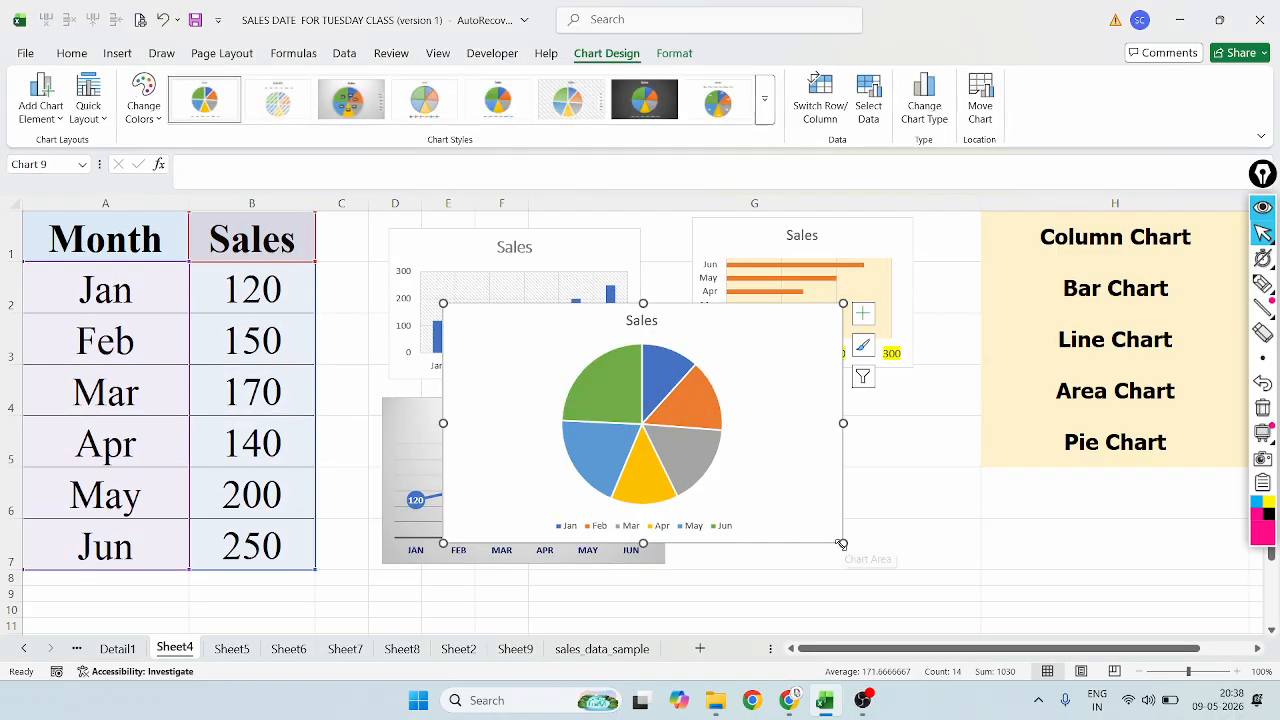
# Give the 2-D pie chart the style with percentage labels and a legend above the pie, and place it enlarged beside the sales table
pyautogui.moveTo(834, 544); pyautogui.dragTo(688, 515)
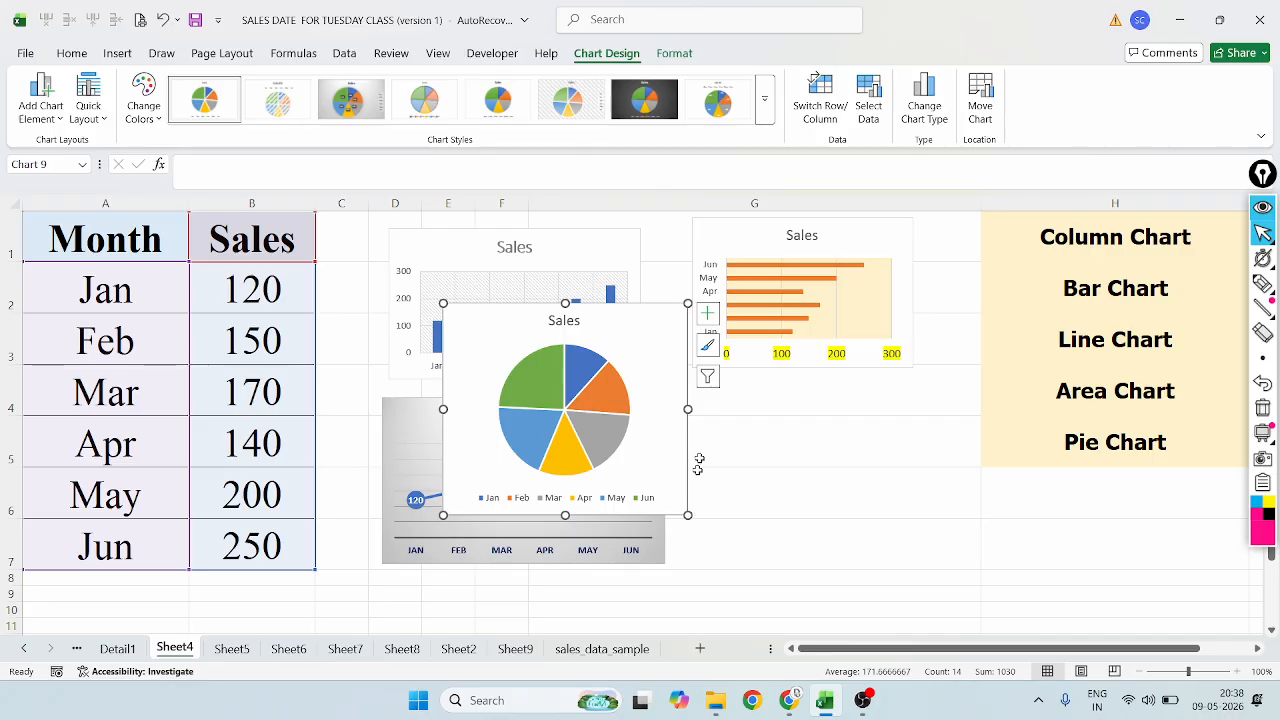
pyautogui.click(585, 111)
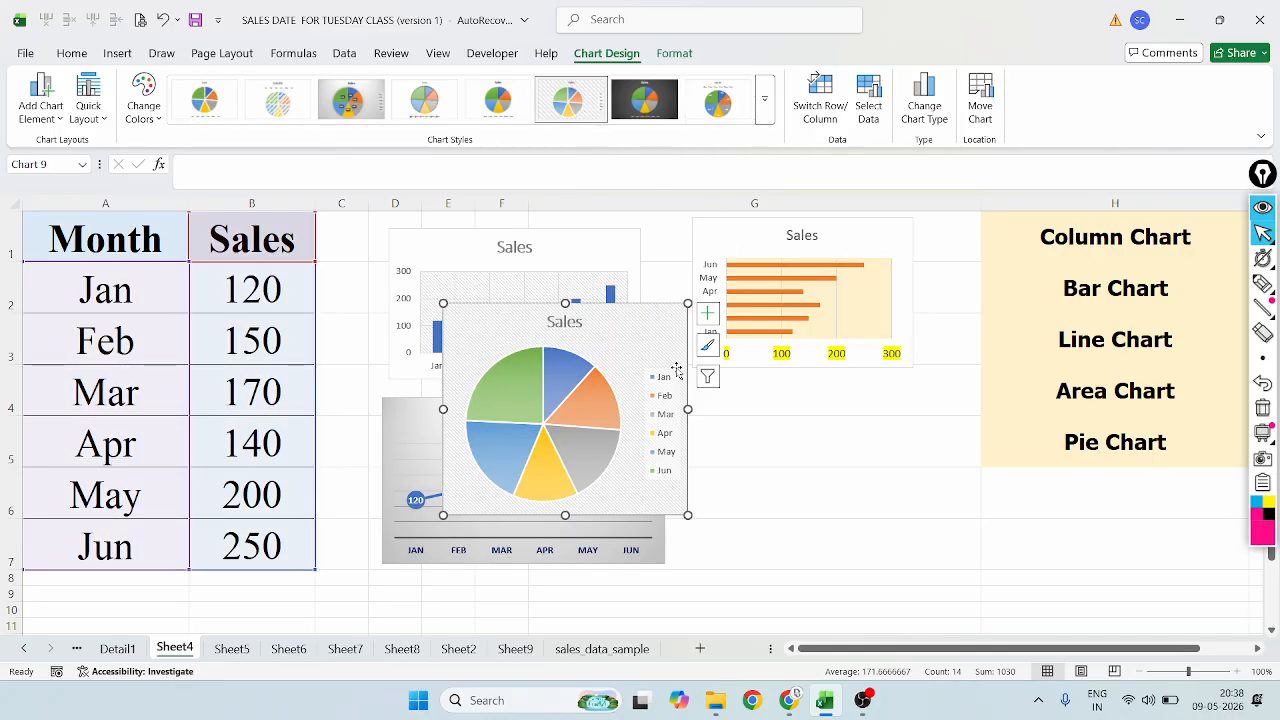
pyautogui.click(717, 100)
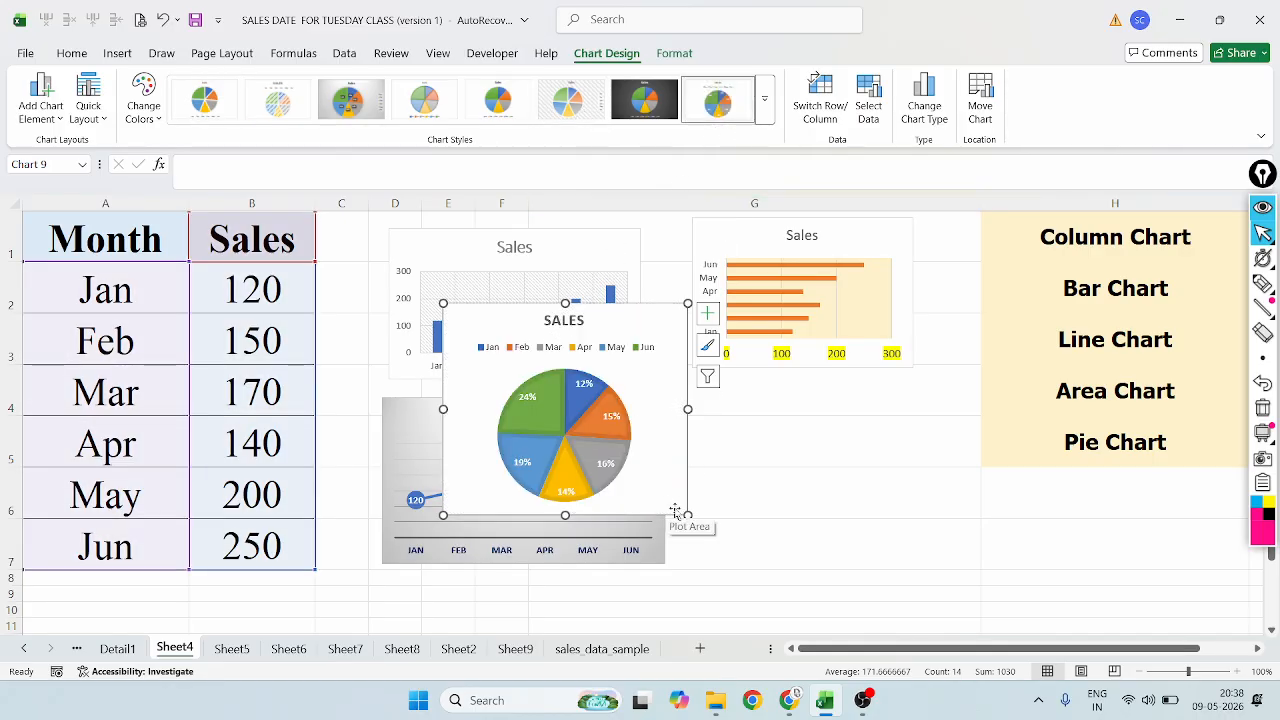
pyautogui.moveTo(688, 515); pyautogui.dragTo(850, 605)
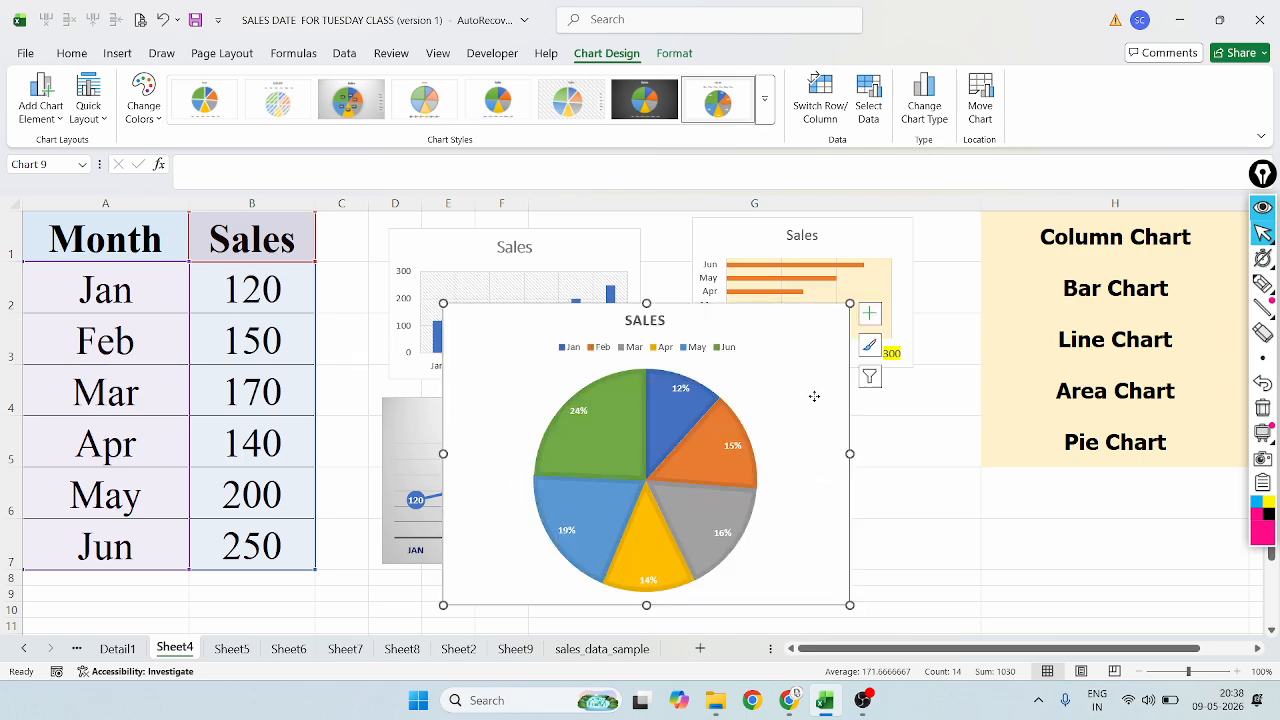
pyautogui.moveTo(814, 396); pyautogui.dragTo(698, 258)
# Insert a 3-D pie chart from the Month and Sales data in A1:B7
pyautogui.moveTo(126, 241); pyautogui.dragTo(262, 530)
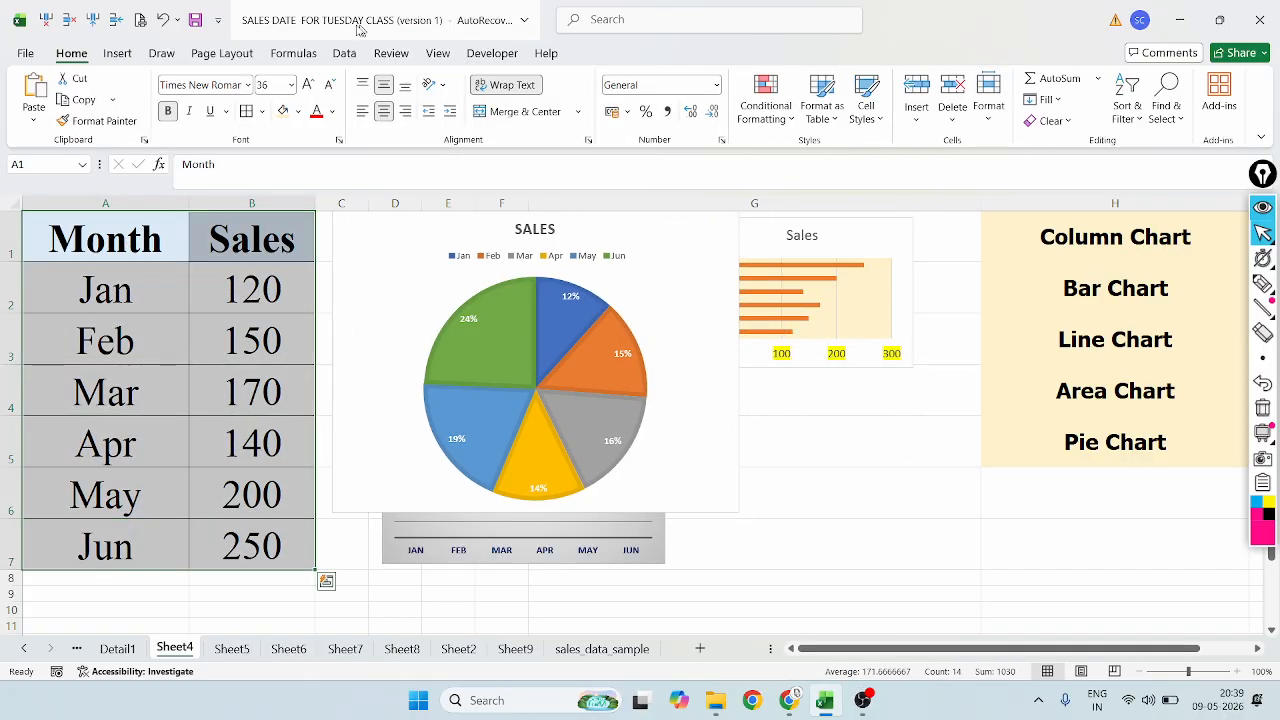
pyautogui.click(117, 55)
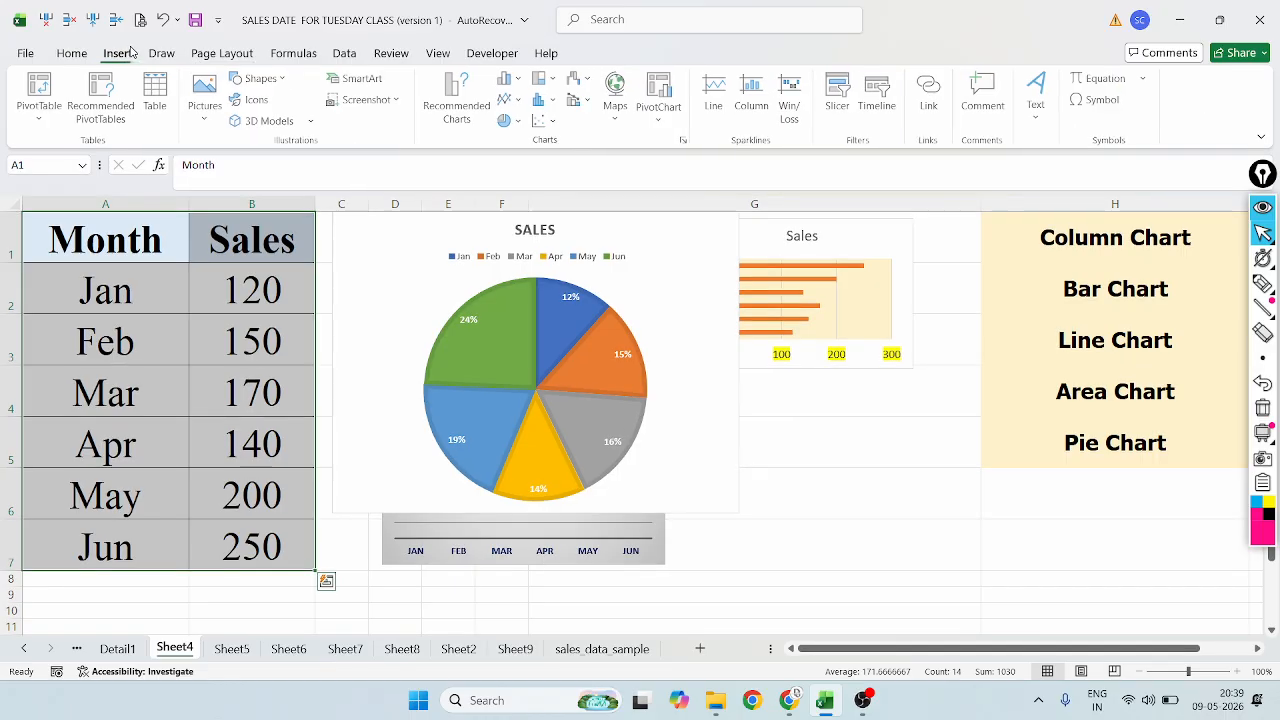
pyautogui.click(515, 80)
pyautogui.click(485, 124)
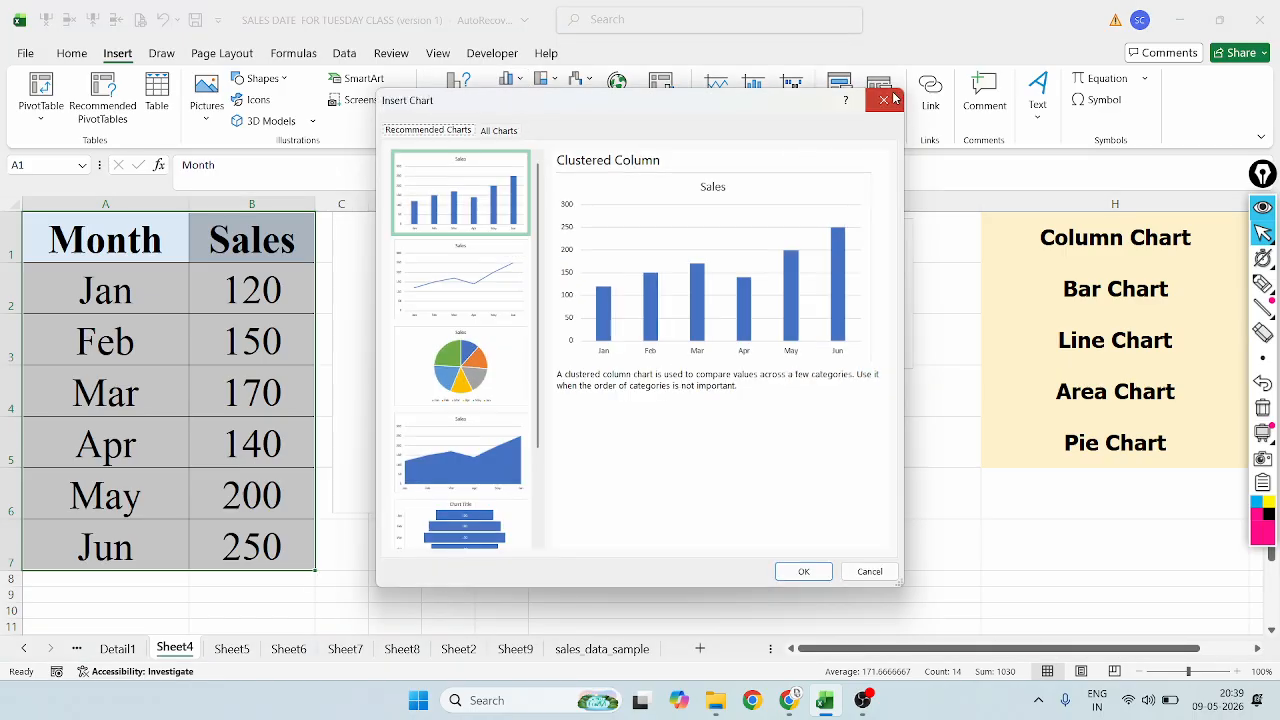
pyautogui.click(884, 100)
pyautogui.click(507, 120)
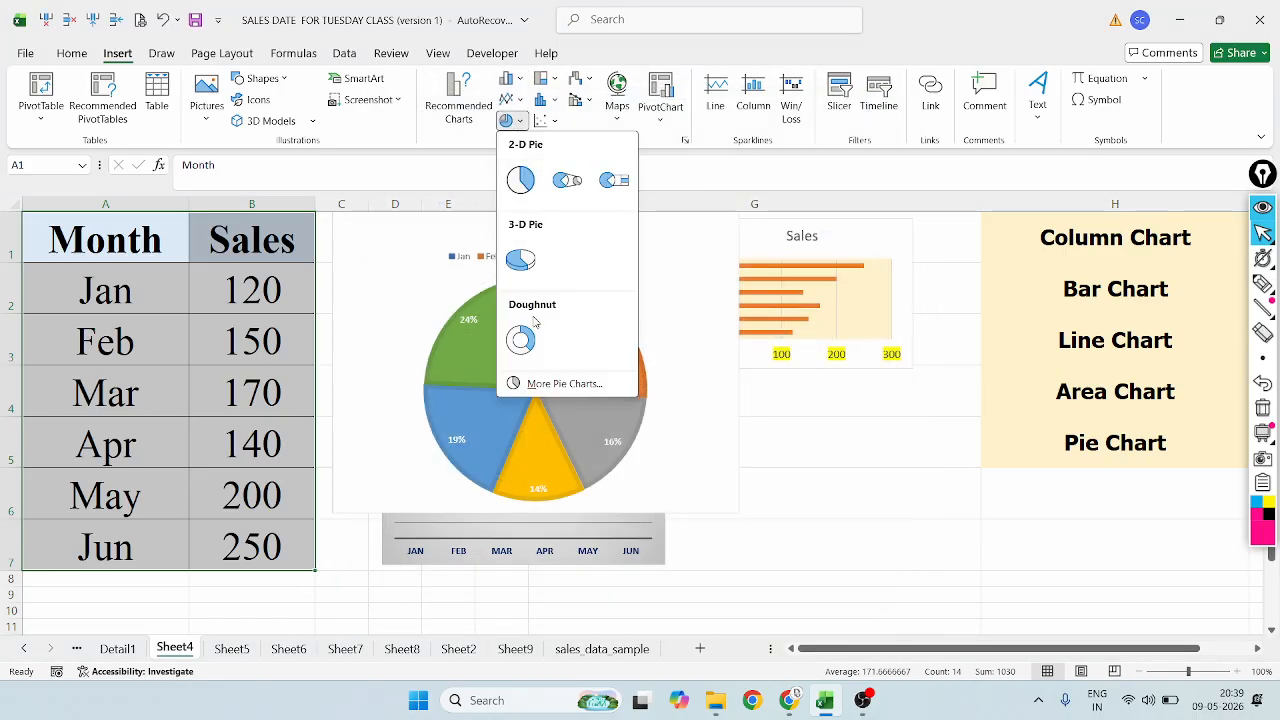
pyautogui.click(520, 260)
# Shrink the 3-D pie chart to about 5.58 cm by 8.28 cm and place it beside the 2-D pie chart, below the bar chart's bars
pyautogui.click(847, 548)
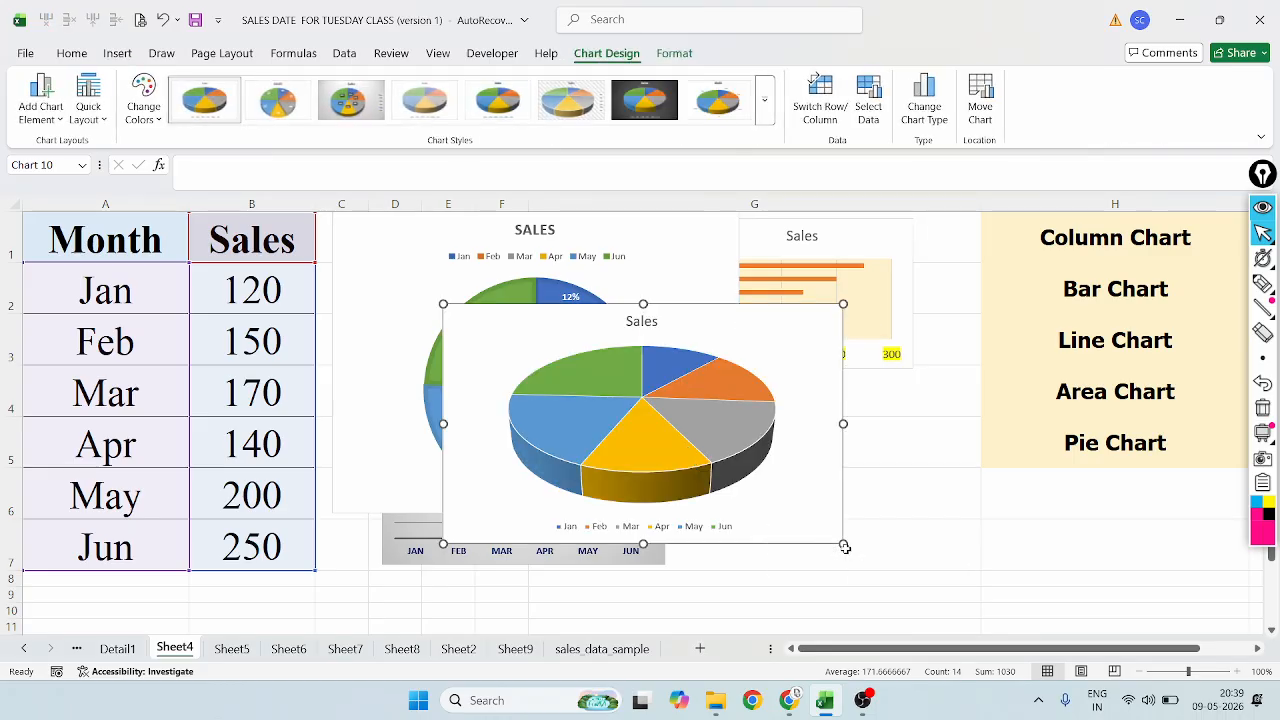
pyautogui.click(723, 448)
pyautogui.moveTo(834, 531); pyautogui.dragTo(706, 480)
pyautogui.moveTo(621, 331); pyautogui.dragTo(869, 373)
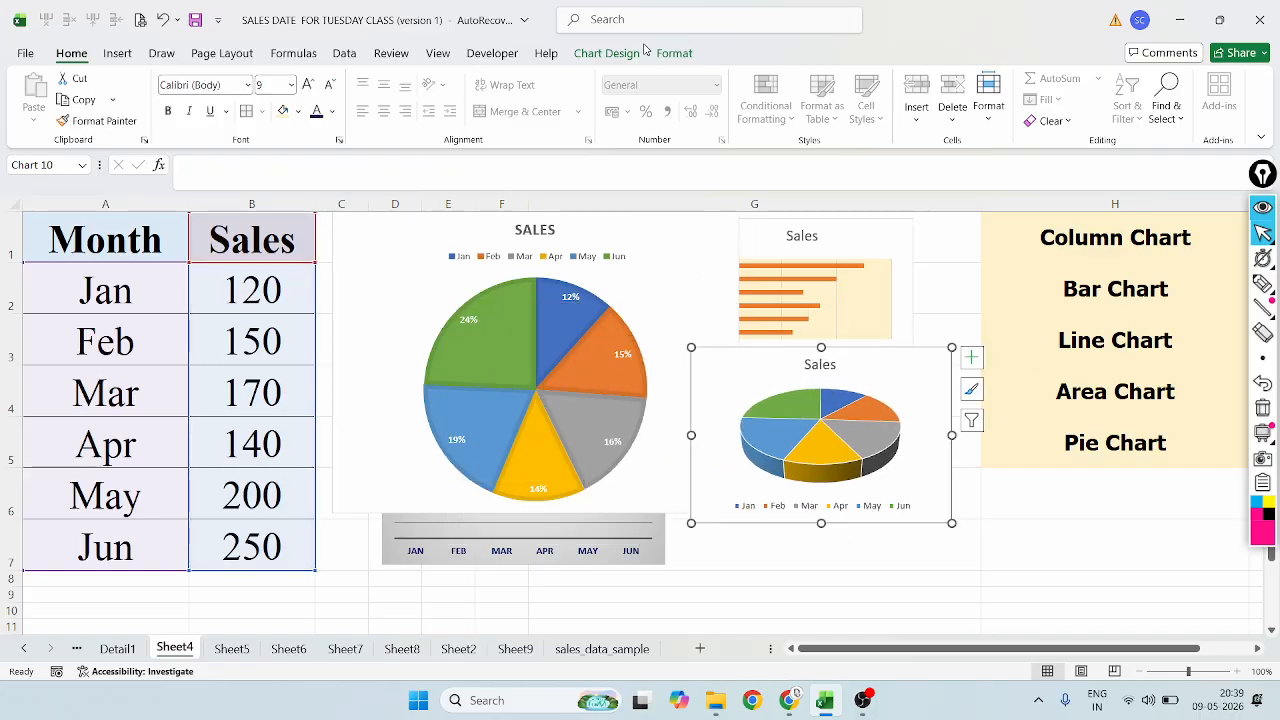
pyautogui.click(675, 54)
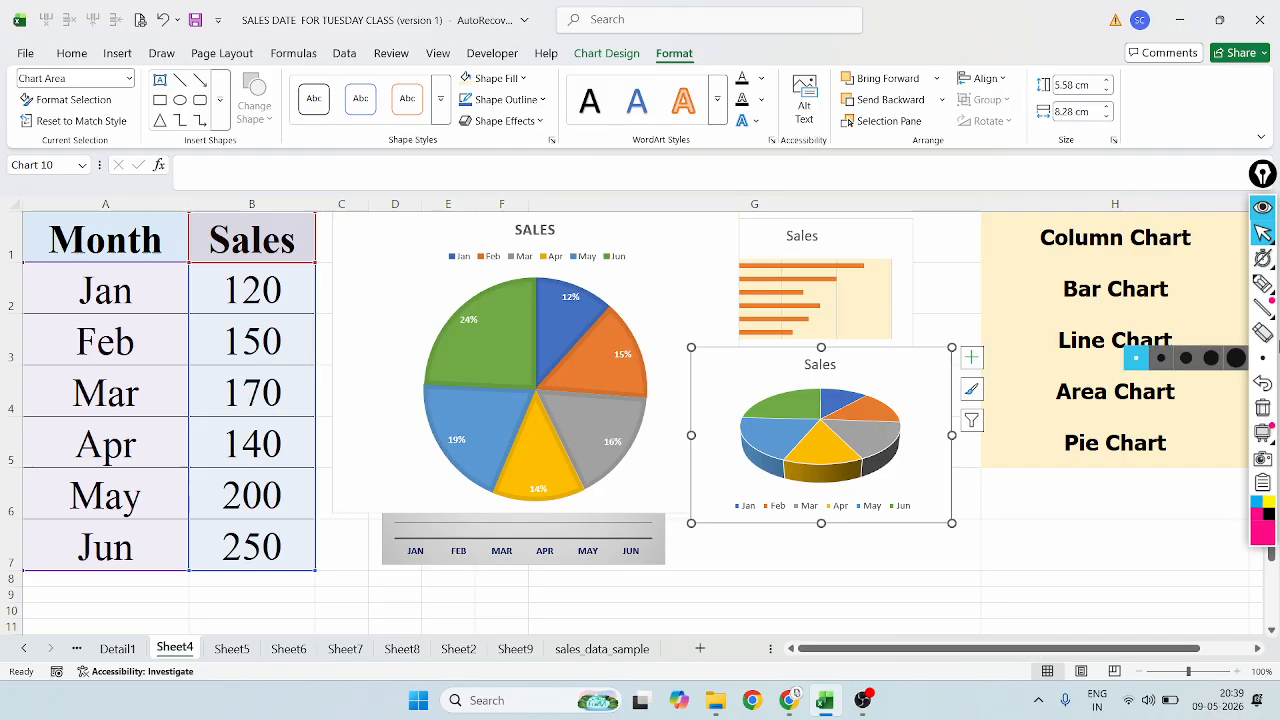
# Circle the 2-D and 3-D pie charts with the pink pen, undo the strokes and leave pen mode
pyautogui.click(1185, 285)
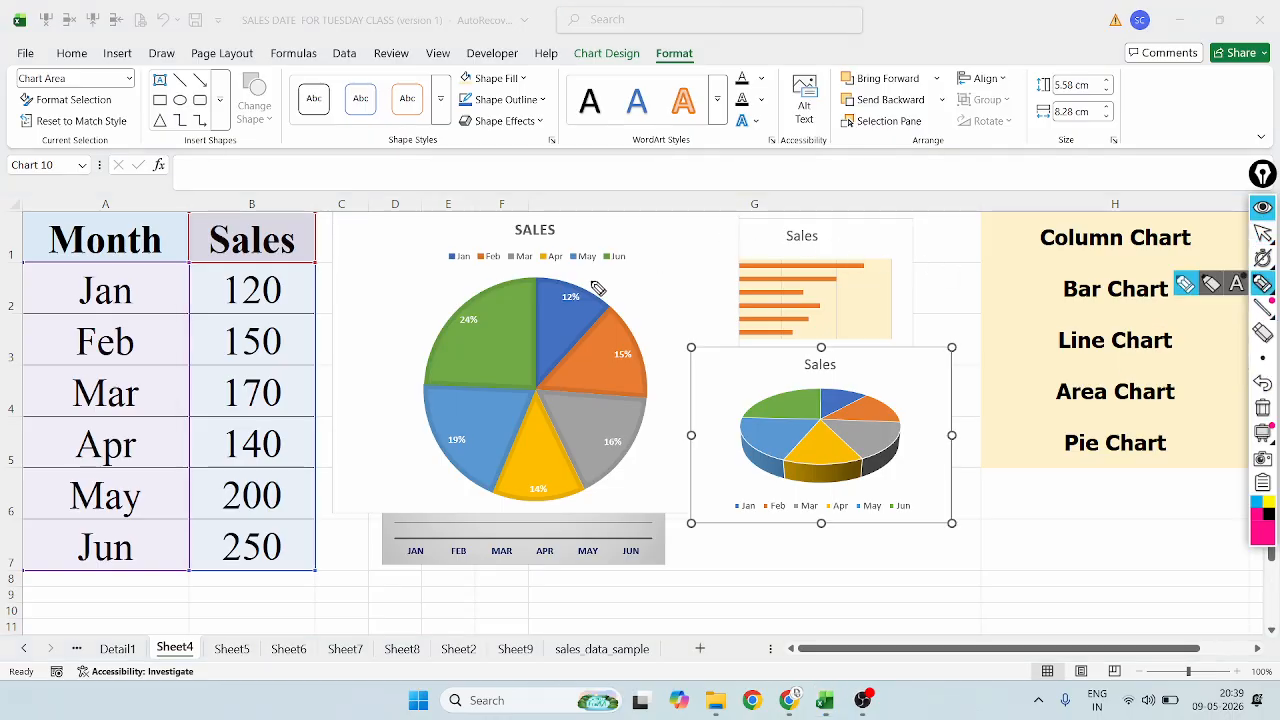
pyautogui.moveTo(592, 284)
pyautogui.mouseDown()
pyautogui.moveTo(551, 271)
pyautogui.moveTo(453, 328)
pyautogui.mouseUp()
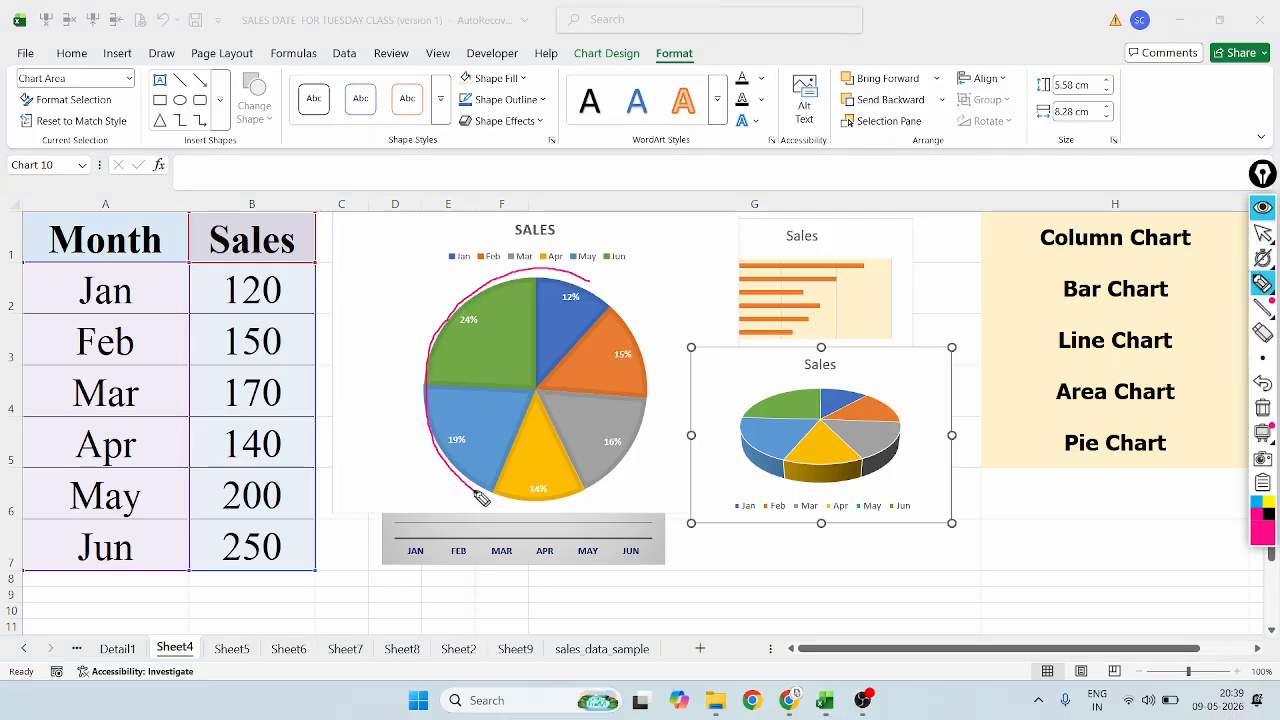
pyautogui.moveTo(482, 498)
pyautogui.mouseDown()
pyautogui.moveTo(680, 466)
pyautogui.moveTo(562, 236)
pyautogui.mouseUp()
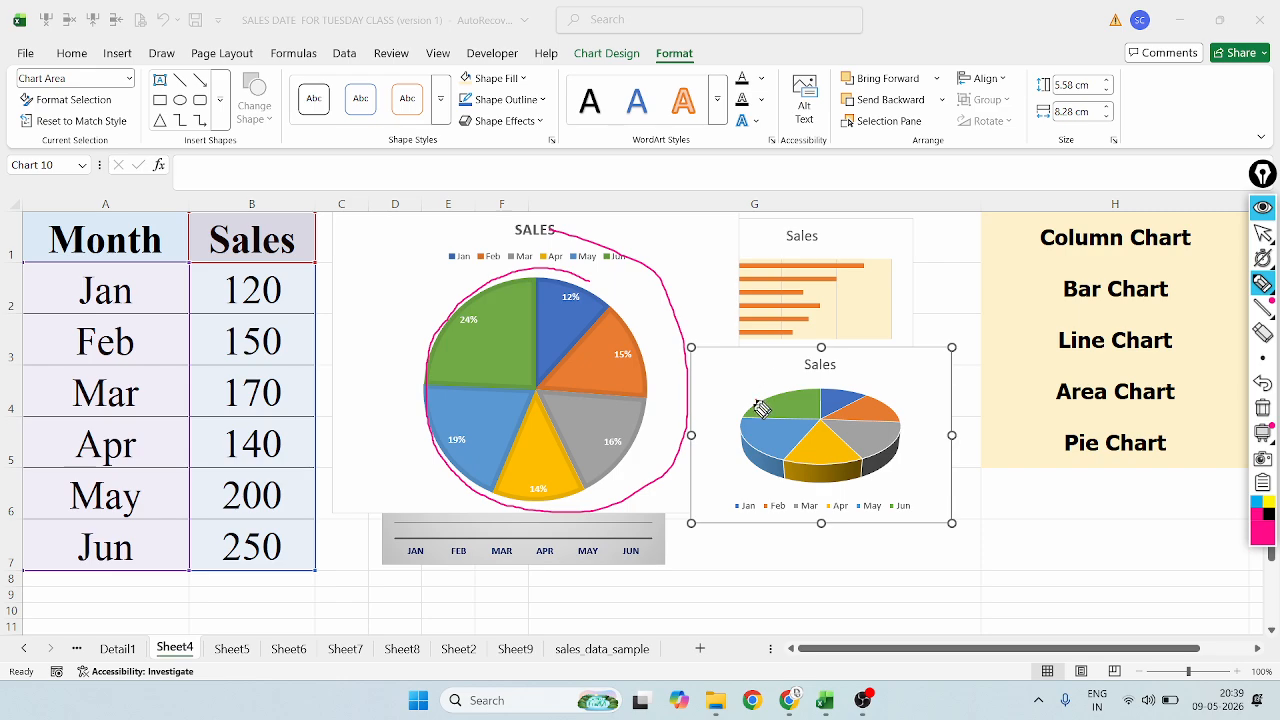
pyautogui.moveTo(760, 408)
pyautogui.mouseDown()
pyautogui.moveTo(820, 486)
pyautogui.moveTo(905, 415)
pyautogui.moveTo(705, 376)
pyautogui.mouseUp()
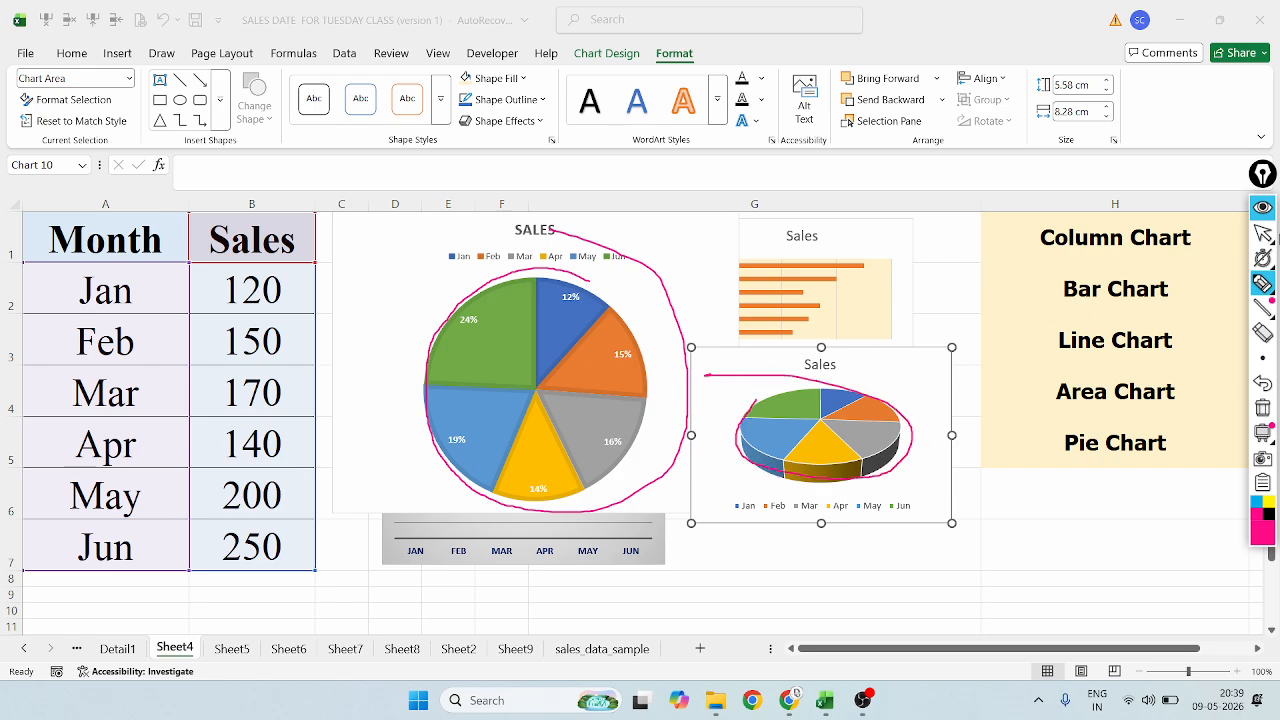
pyautogui.click(1262, 383)
pyautogui.click(1262, 383)
pyautogui.click(1262, 383)
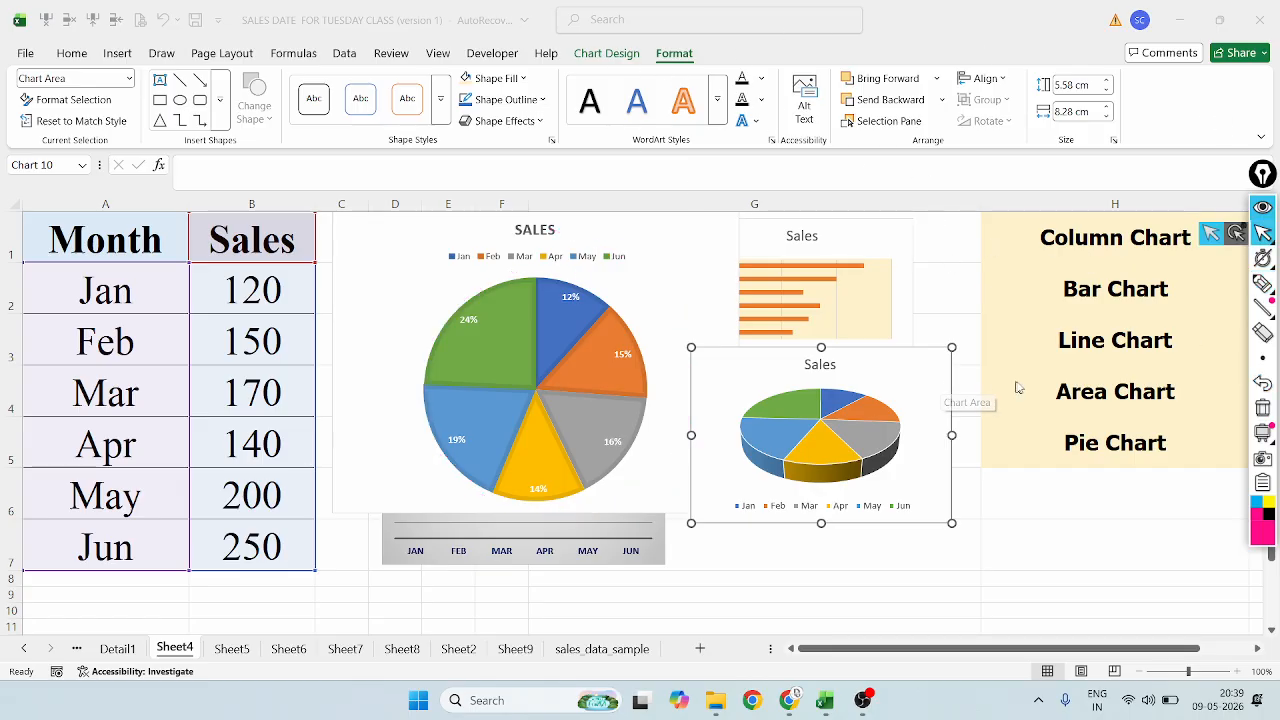
# Insert a 3-D pie chart on Sheet5 from the Product and Profit data in A1:B6
pyautogui.click(231, 649)
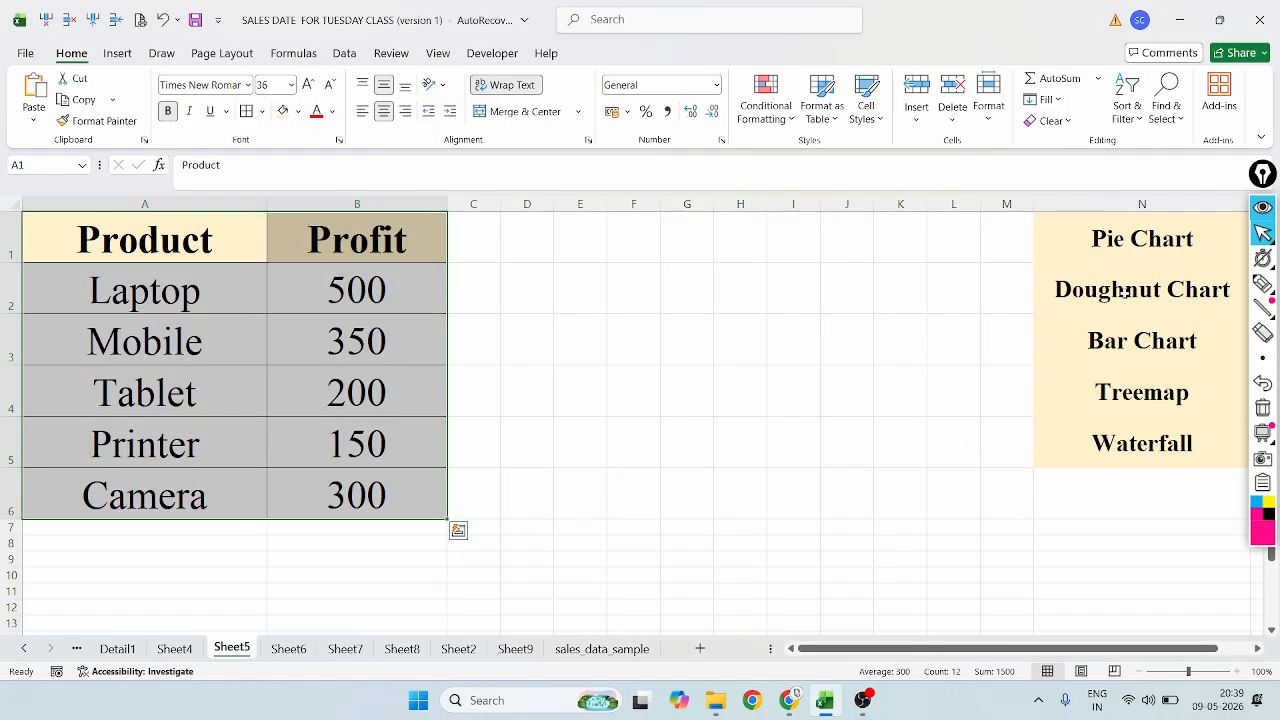
pyautogui.click(1124, 251)
pyautogui.moveTo(171, 241); pyautogui.dragTo(248, 326)
pyautogui.click(229, 222)
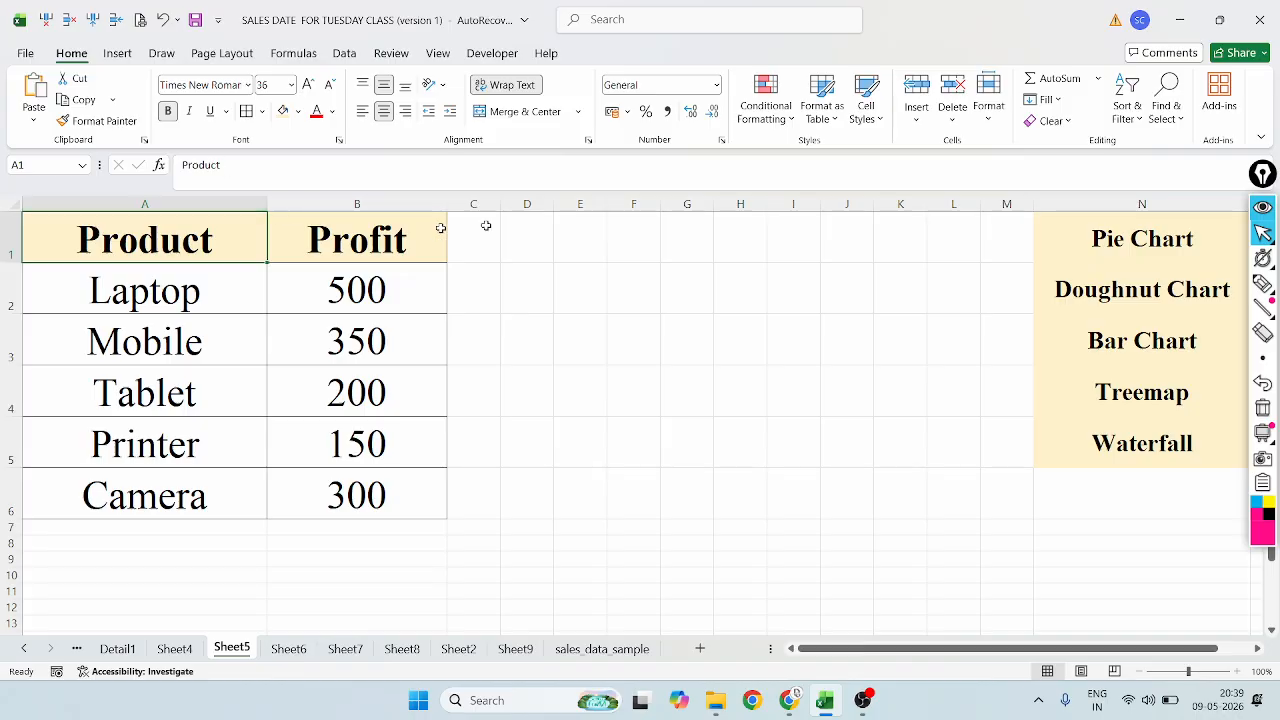
pyautogui.moveTo(82, 250); pyautogui.dragTo(372, 512)
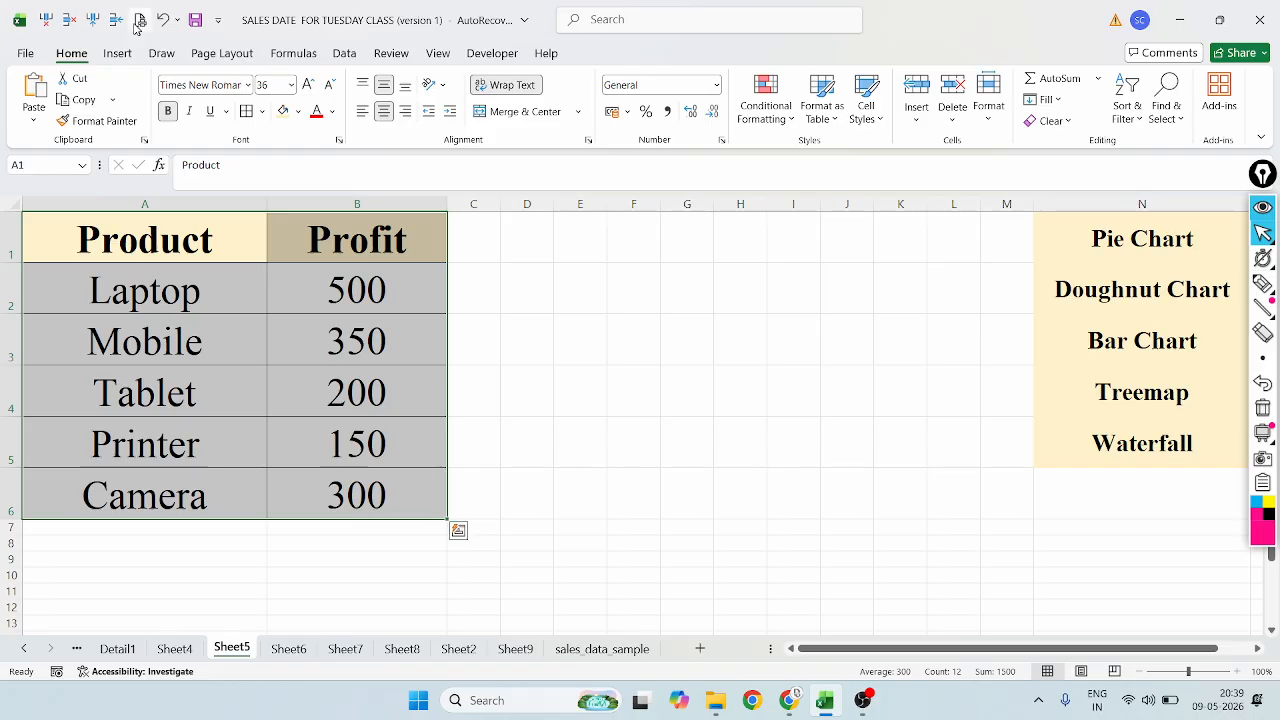
pyautogui.click(117, 53)
pyautogui.click(512, 119)
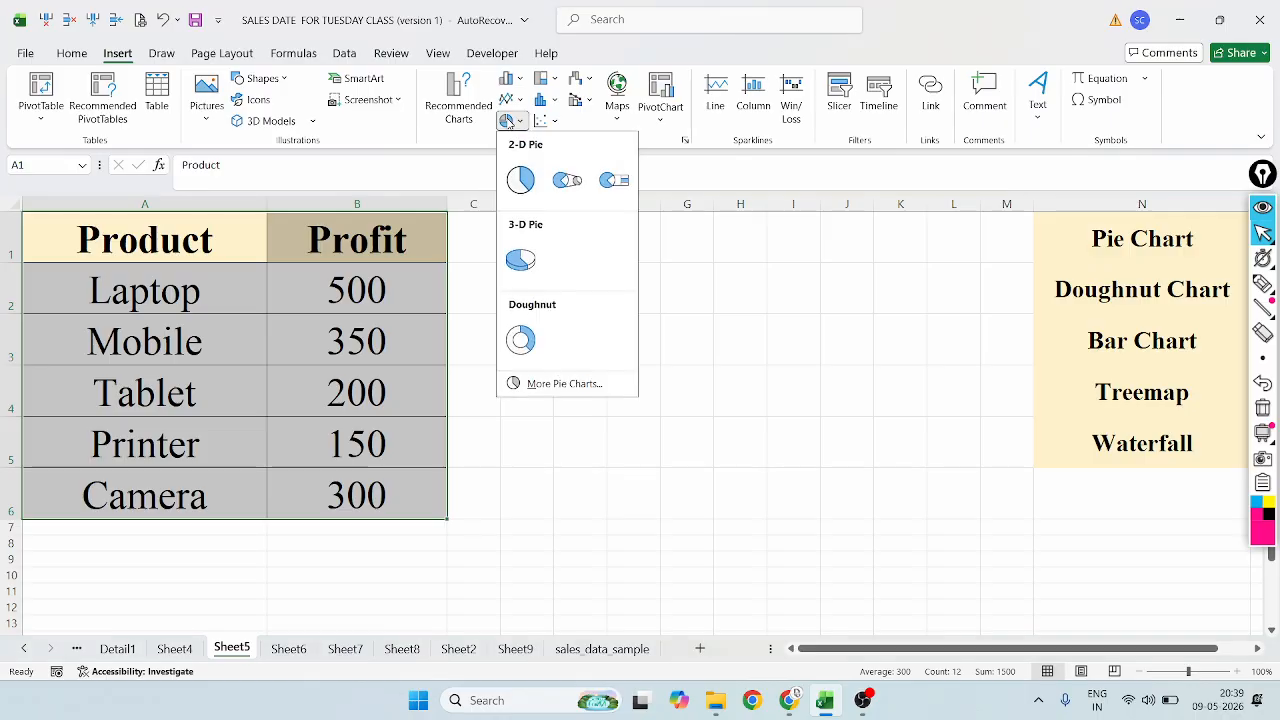
pyautogui.click(538, 270)
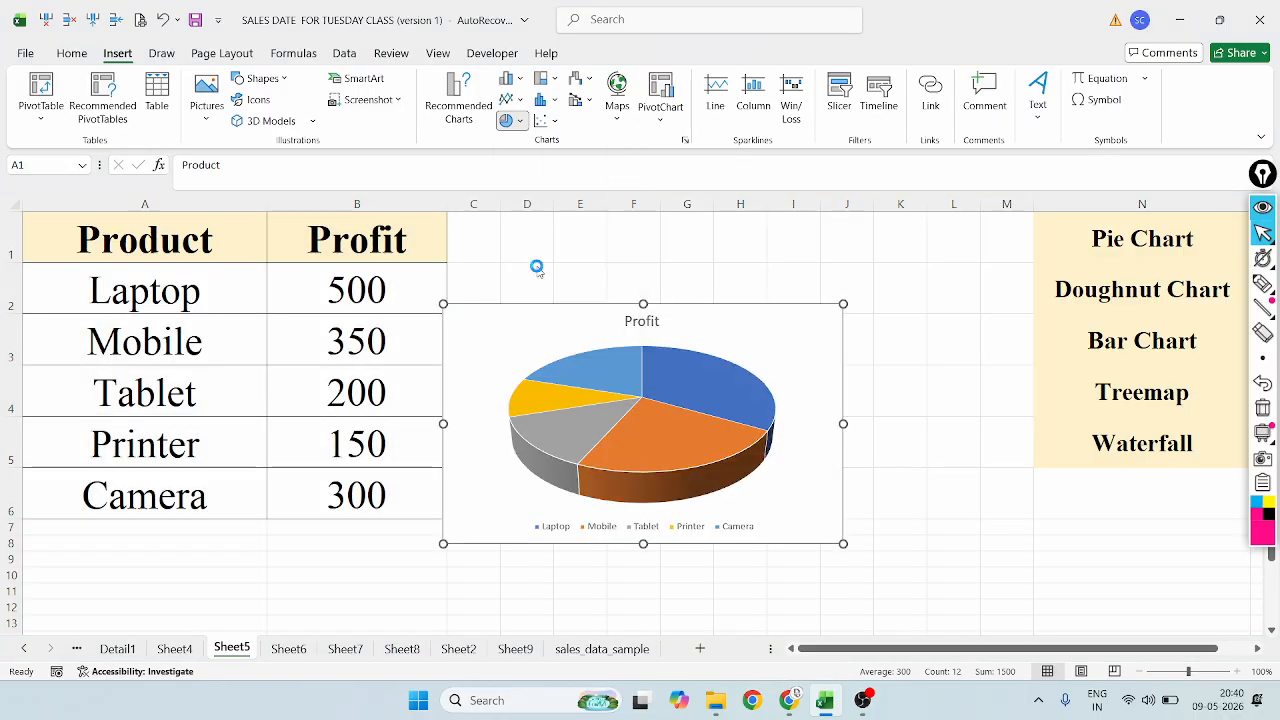
# Shrink the Profit pie chart, place it directly beside the product table in columns C to F, and apply the dark-background chart style
pyautogui.moveTo(843, 542); pyautogui.dragTo(657, 511)
pyautogui.moveTo(605, 387); pyautogui.dragTo(648, 248)
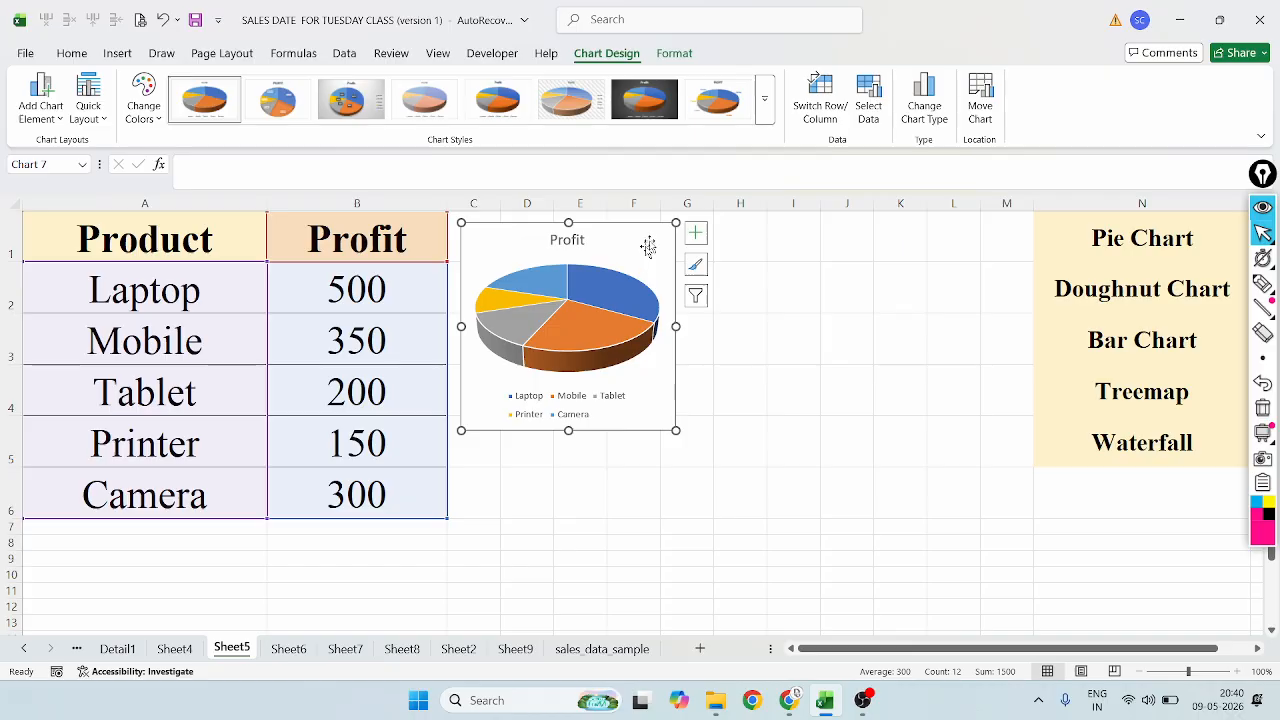
pyautogui.click(655, 117)
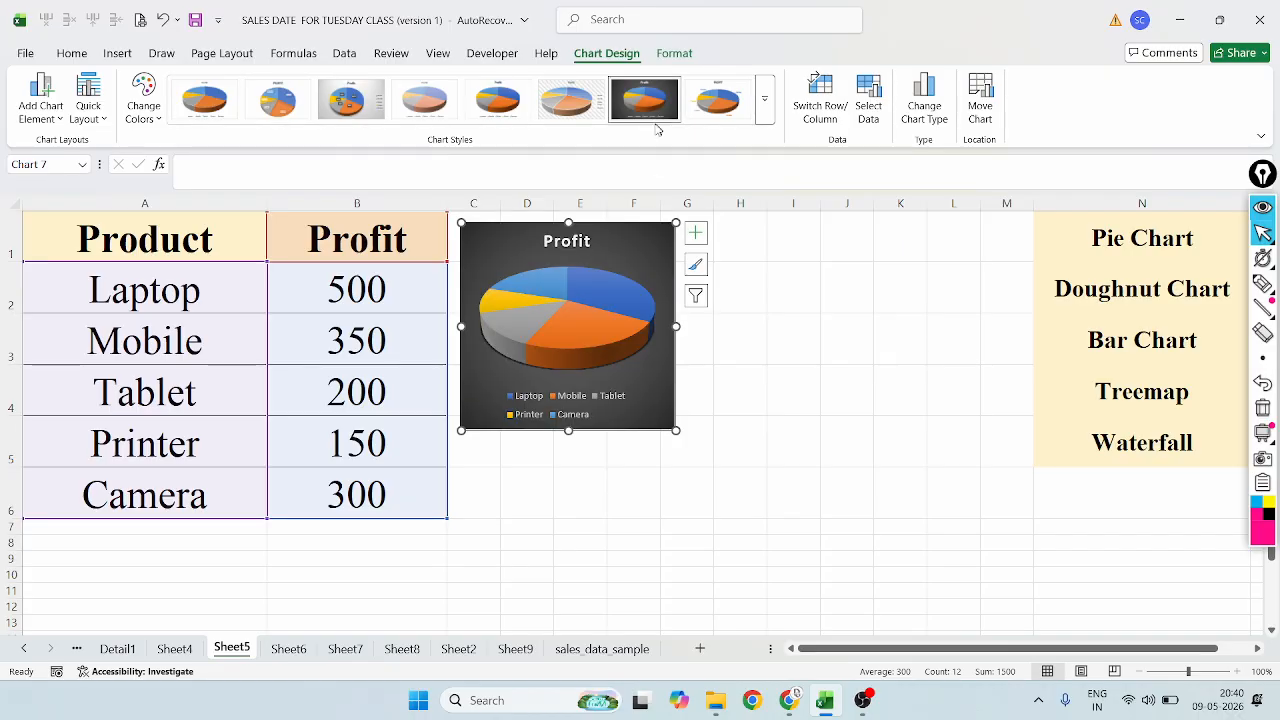
# Insert a doughnut chart from the Product and Profit data in A1:B6
pyautogui.click(340, 338)
pyautogui.moveTo(203, 245); pyautogui.dragTo(394, 490)
pyautogui.click(117, 53)
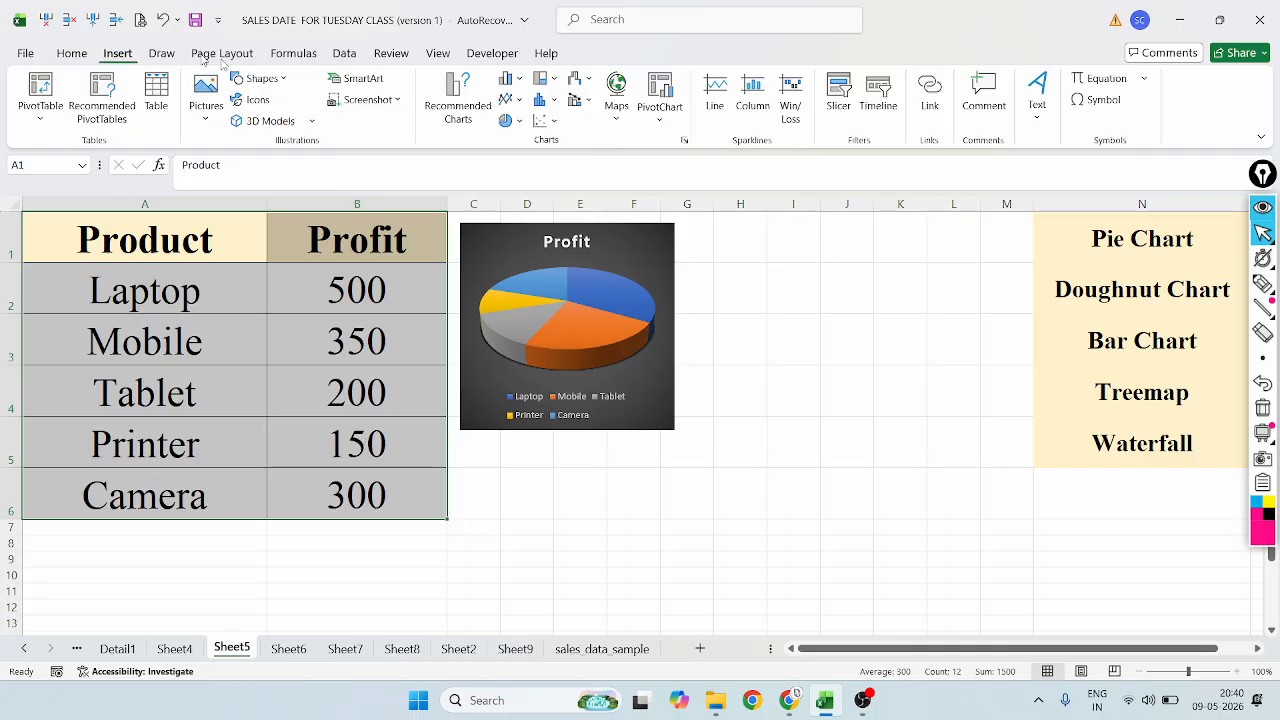
pyautogui.click(510, 120)
pyautogui.click(520, 341)
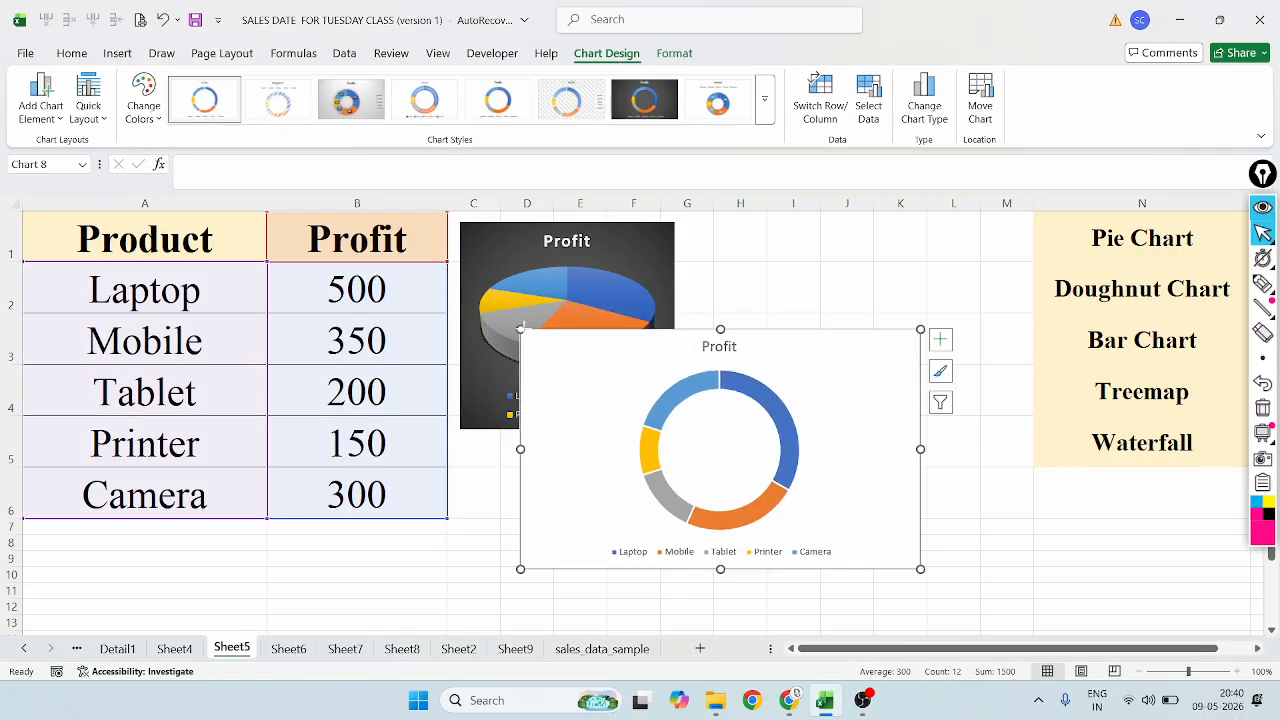
# Apply the dark-background style to the doughnut chart, and resize and place it beside the pie chart at a similar height
pyautogui.moveTo(520, 329); pyautogui.dragTo(686, 394)
pyautogui.moveTo(869, 439); pyautogui.dragTo(895, 226)
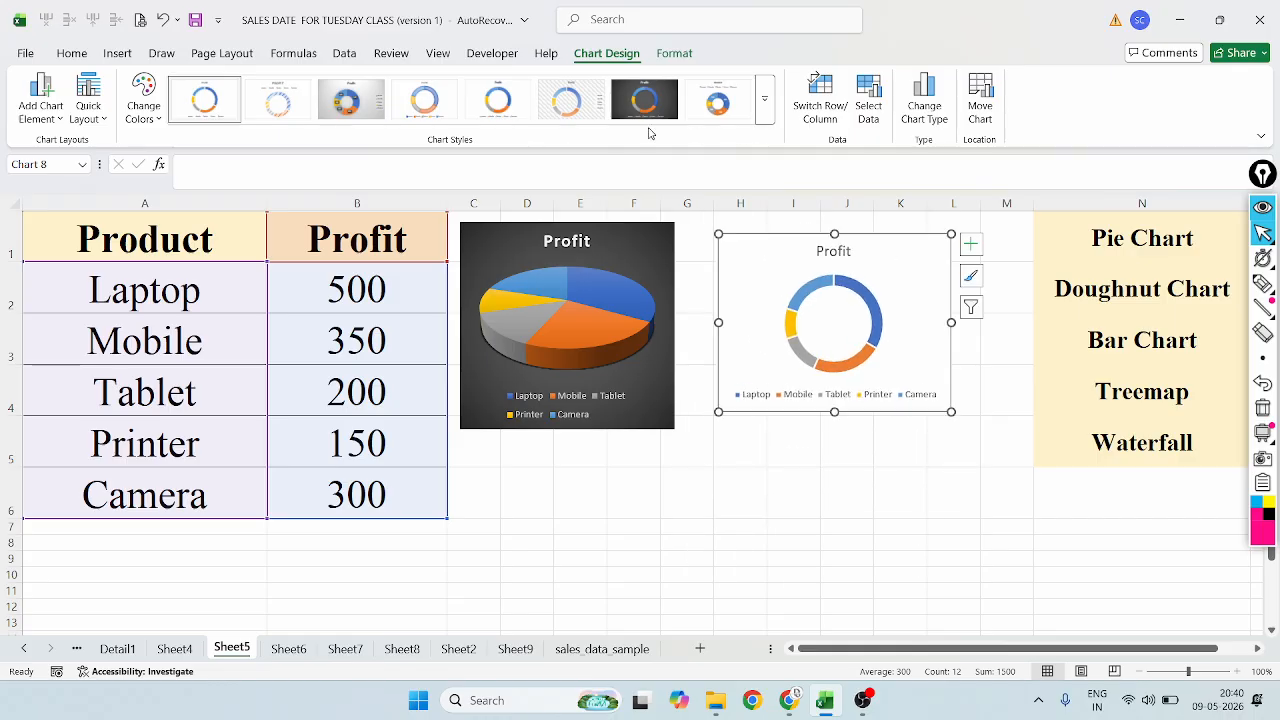
pyautogui.click(662, 113)
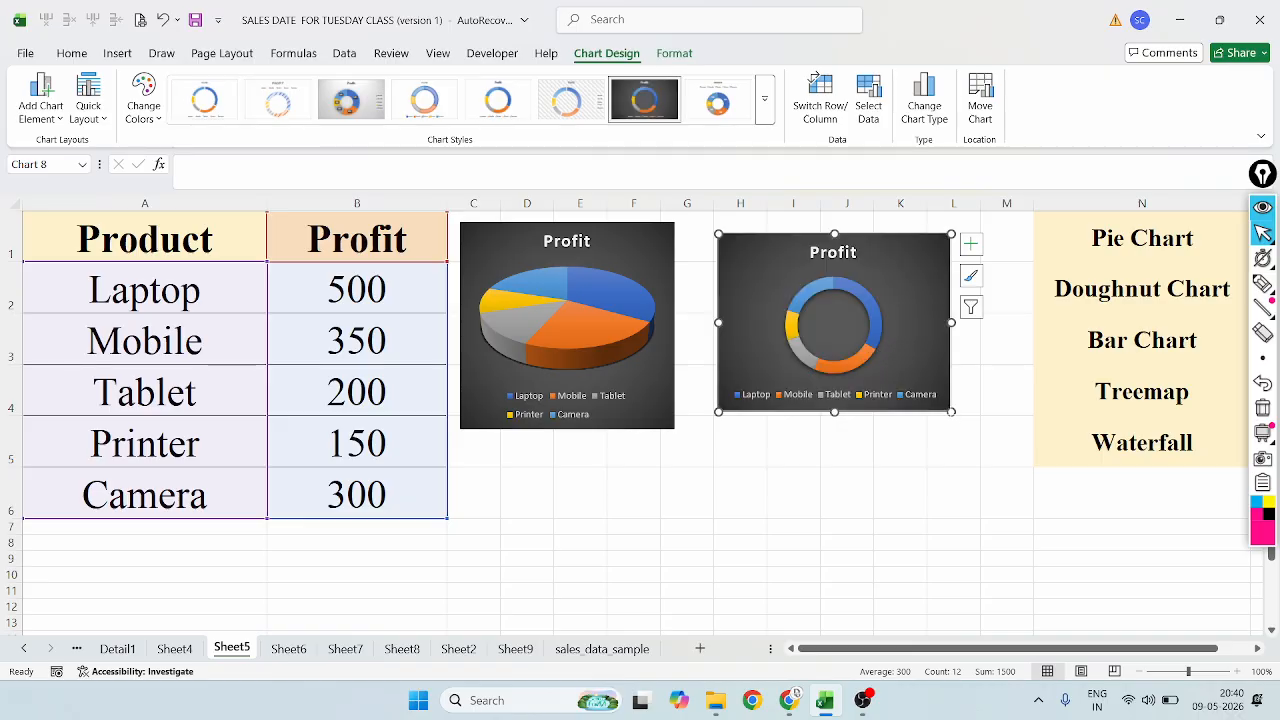
pyautogui.moveTo(951, 411); pyautogui.dragTo(1002, 457)
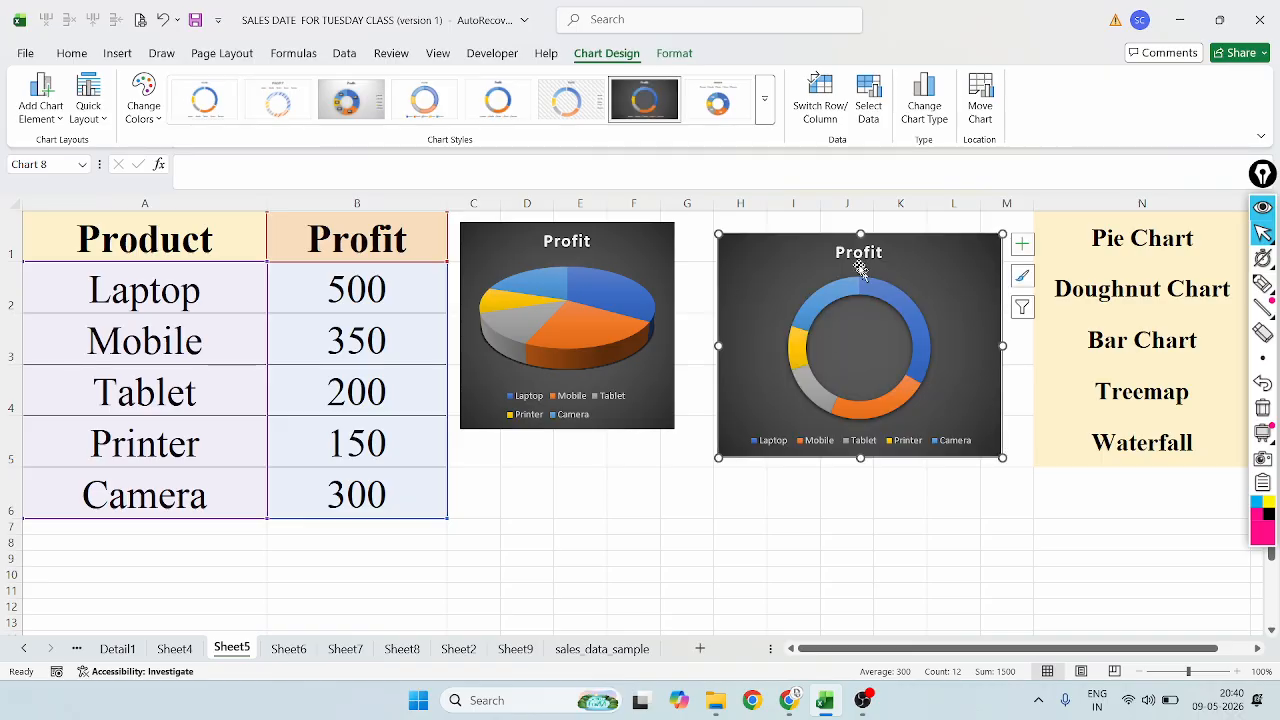
pyautogui.moveTo(720, 236)
pyautogui.mouseDown()
pyautogui.moveTo(755, 249)
pyautogui.moveTo(744, 236)
pyautogui.mouseUp()
pyautogui.click(590, 232)
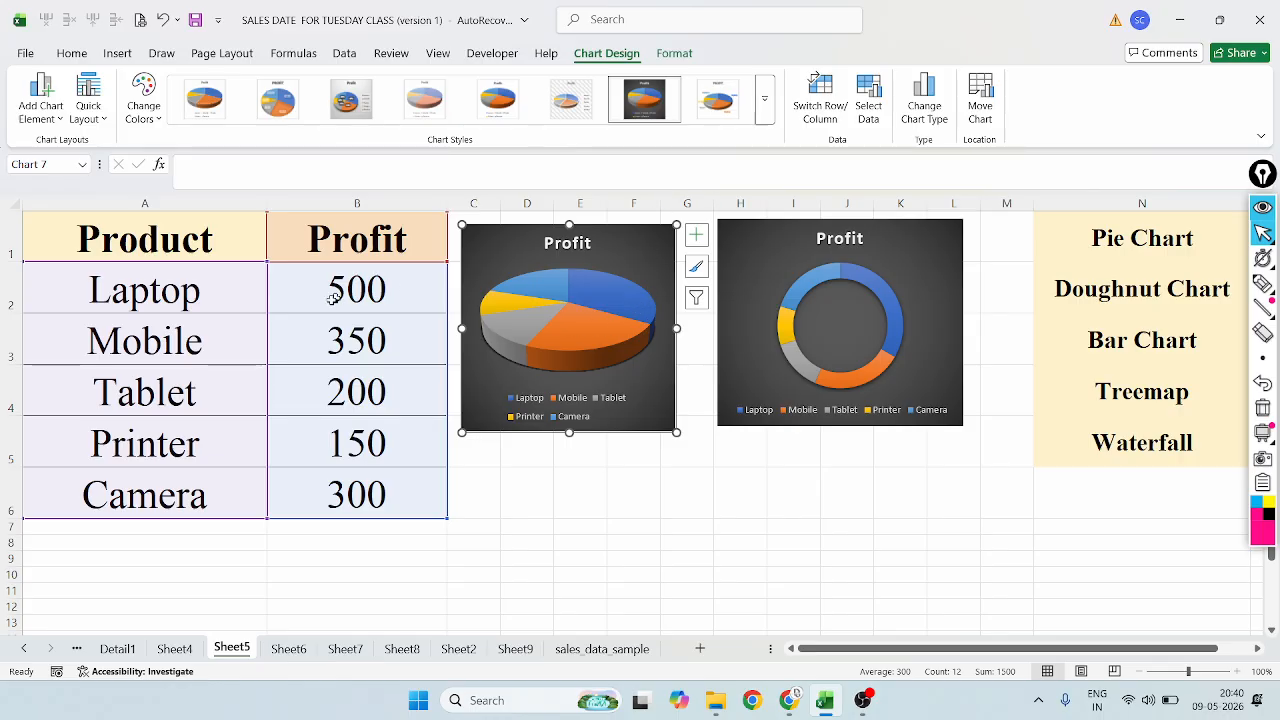
# Insert a 2-D pie chart from the Product and Profit data in A1:B6
pyautogui.click(237, 280)
pyautogui.moveTo(144, 238); pyautogui.dragTo(423, 480)
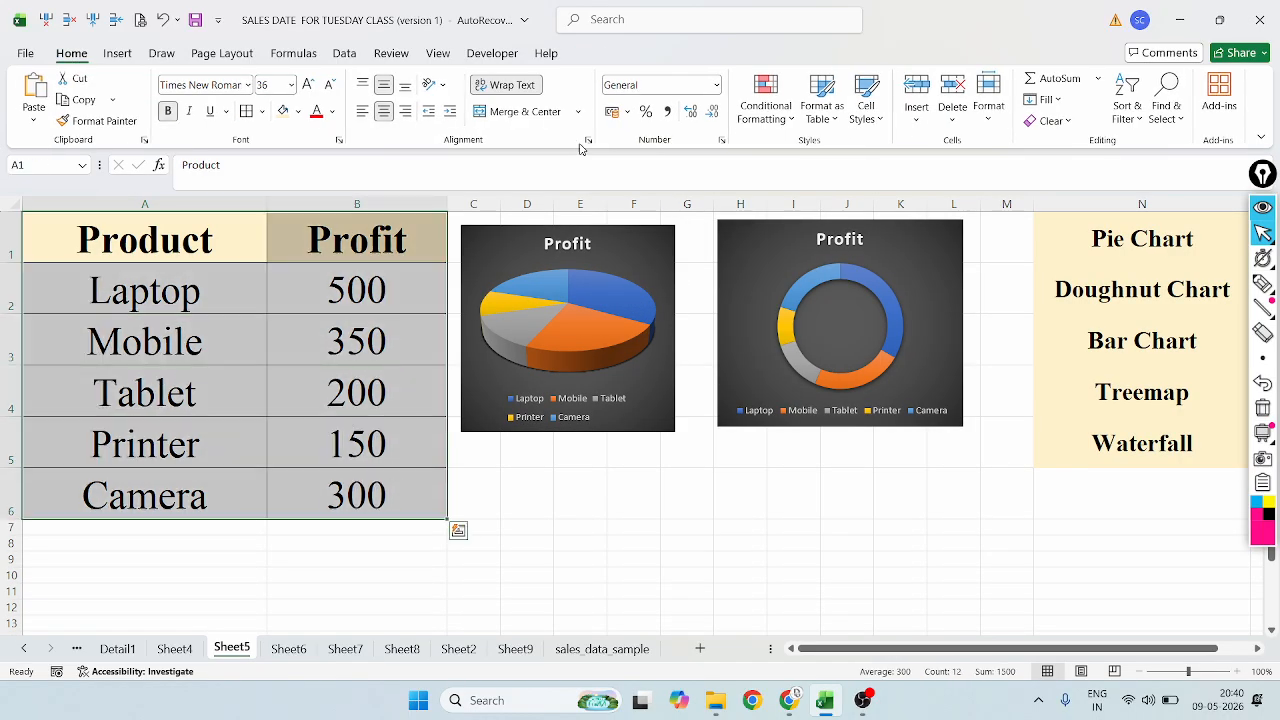
pyautogui.click(118, 53)
pyautogui.click(509, 120)
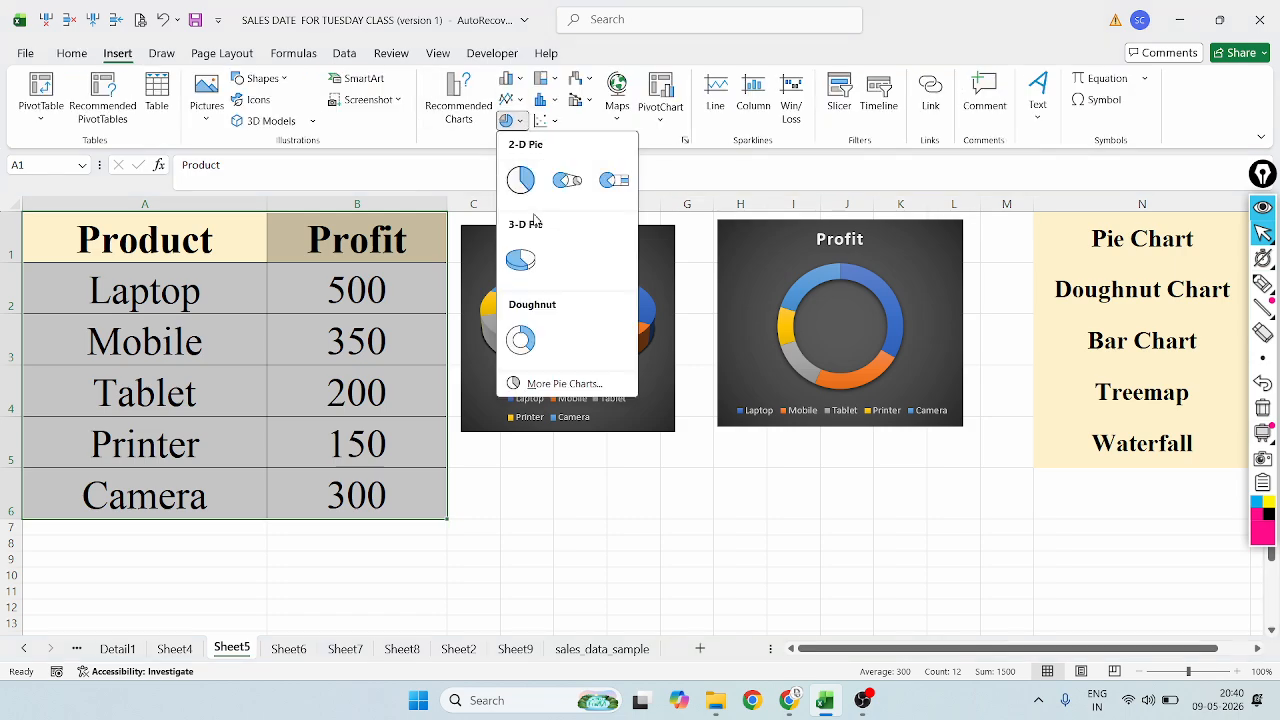
pyautogui.click(520, 179)
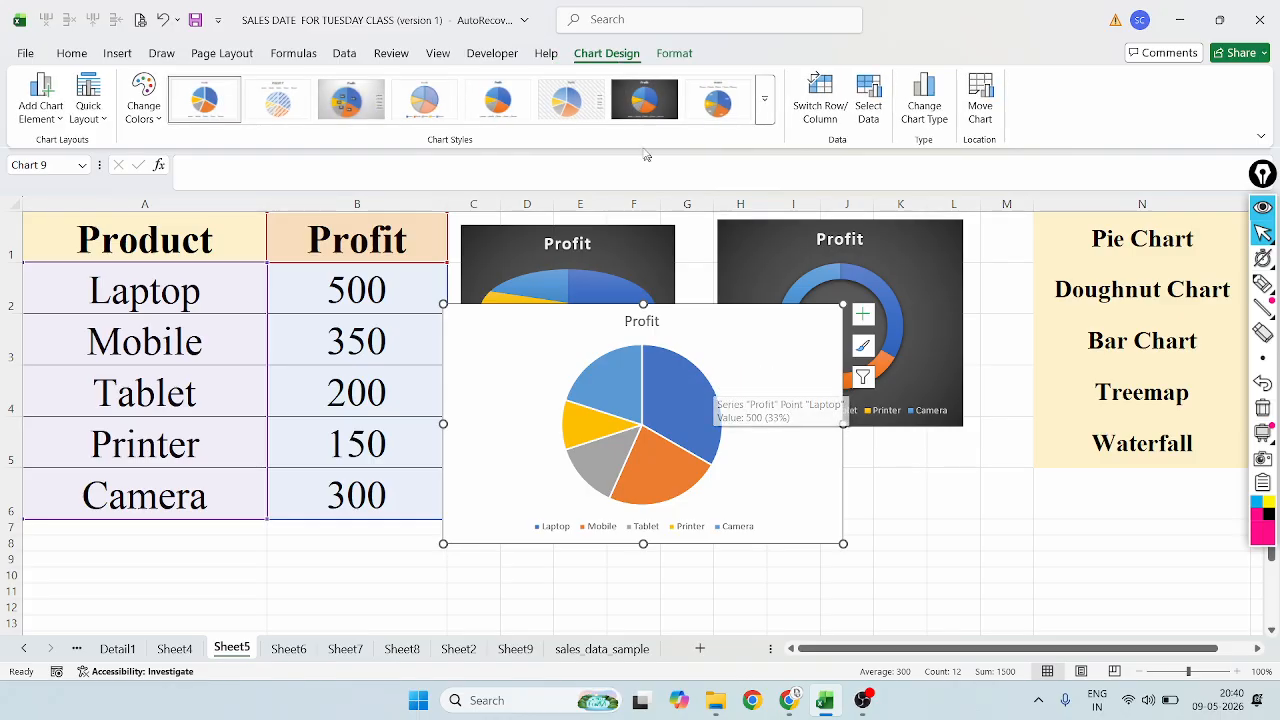
# Apply the dark-background style to the 2-D pie chart, shrink it, and place it directly below the doughnut chart
pyautogui.click(644, 100)
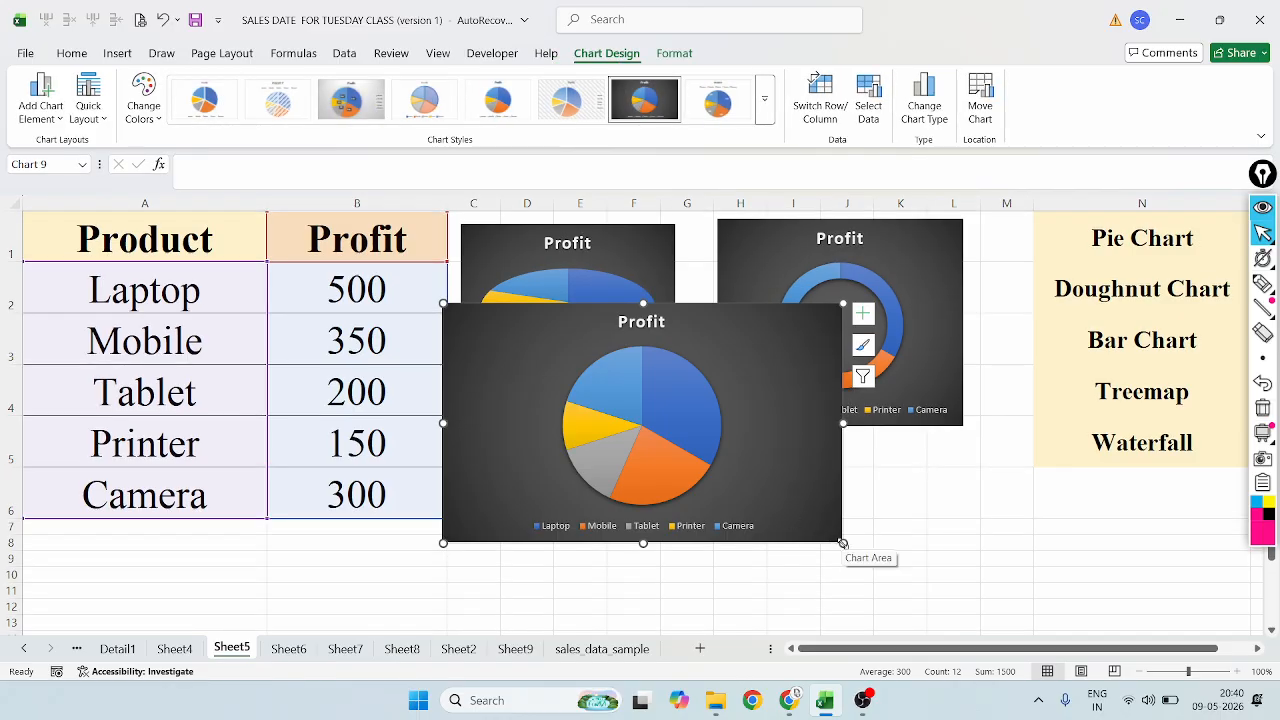
pyautogui.moveTo(843, 543); pyautogui.dragTo(647, 510)
pyautogui.click(570, 322)
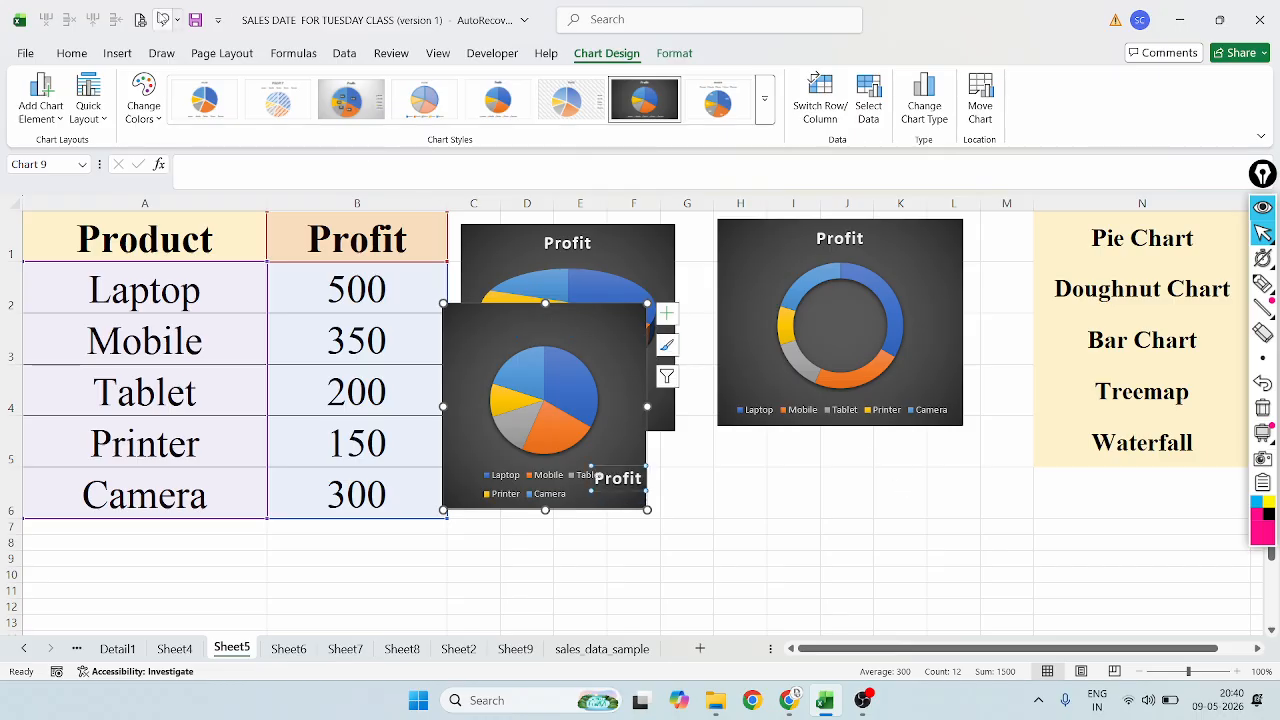
pyautogui.moveTo(623, 330); pyautogui.dragTo(901, 456)
# Circle the centres of the 2-D pie and doughnut charts with the annotation pen to compare them, and undo the marks
pyautogui.click(1262, 284)
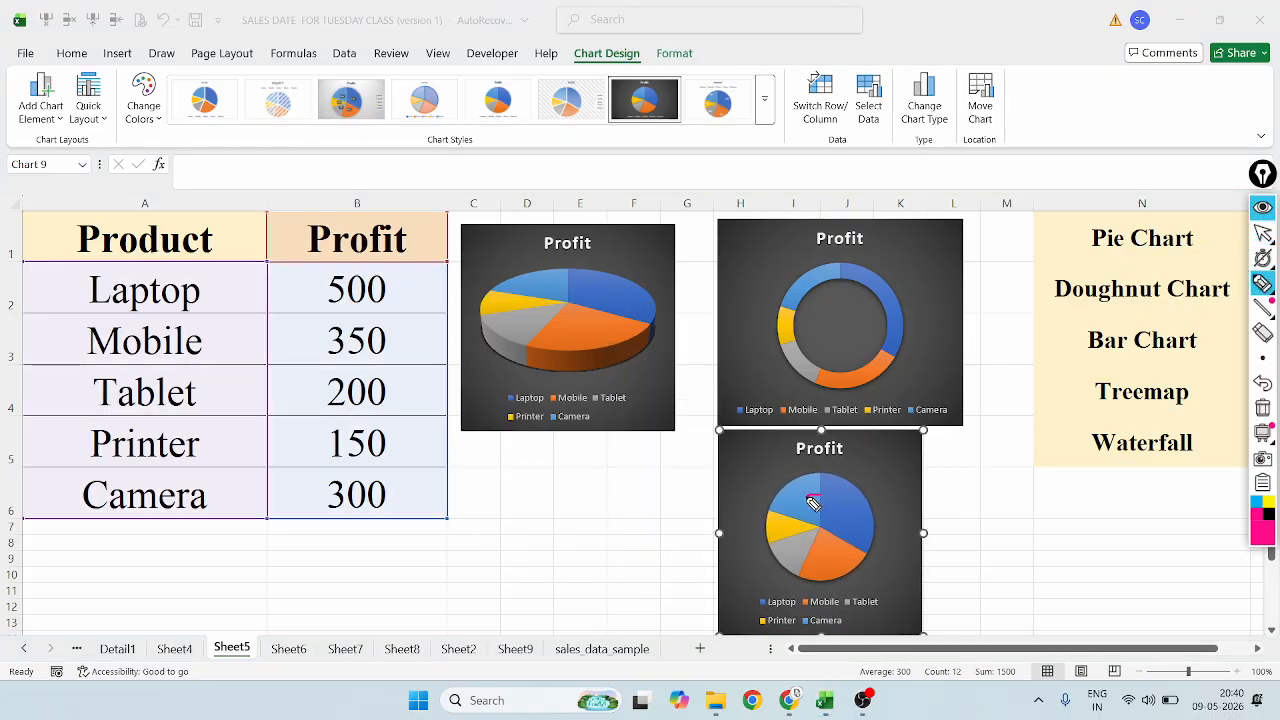
pyautogui.moveTo(813, 503)
pyautogui.mouseDown()
pyautogui.moveTo(798, 518)
pyautogui.moveTo(801, 548)
pyautogui.moveTo(864, 556)
pyautogui.mouseUp()
pyautogui.moveTo(849, 498); pyautogui.dragTo(817, 484)
pyautogui.moveTo(841, 289)
pyautogui.mouseDown()
pyautogui.moveTo(790, 338)
pyautogui.moveTo(836, 386)
pyautogui.moveTo(895, 323)
pyautogui.mouseUp()
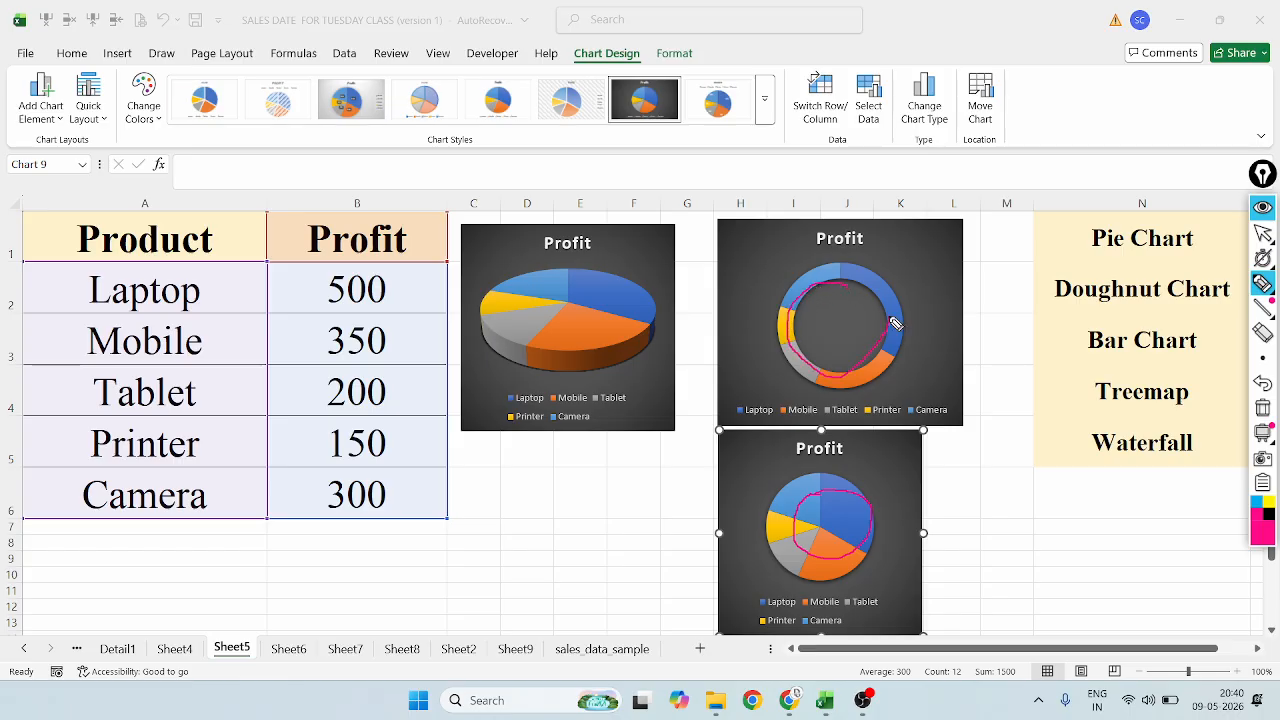
pyautogui.click(1262, 384)
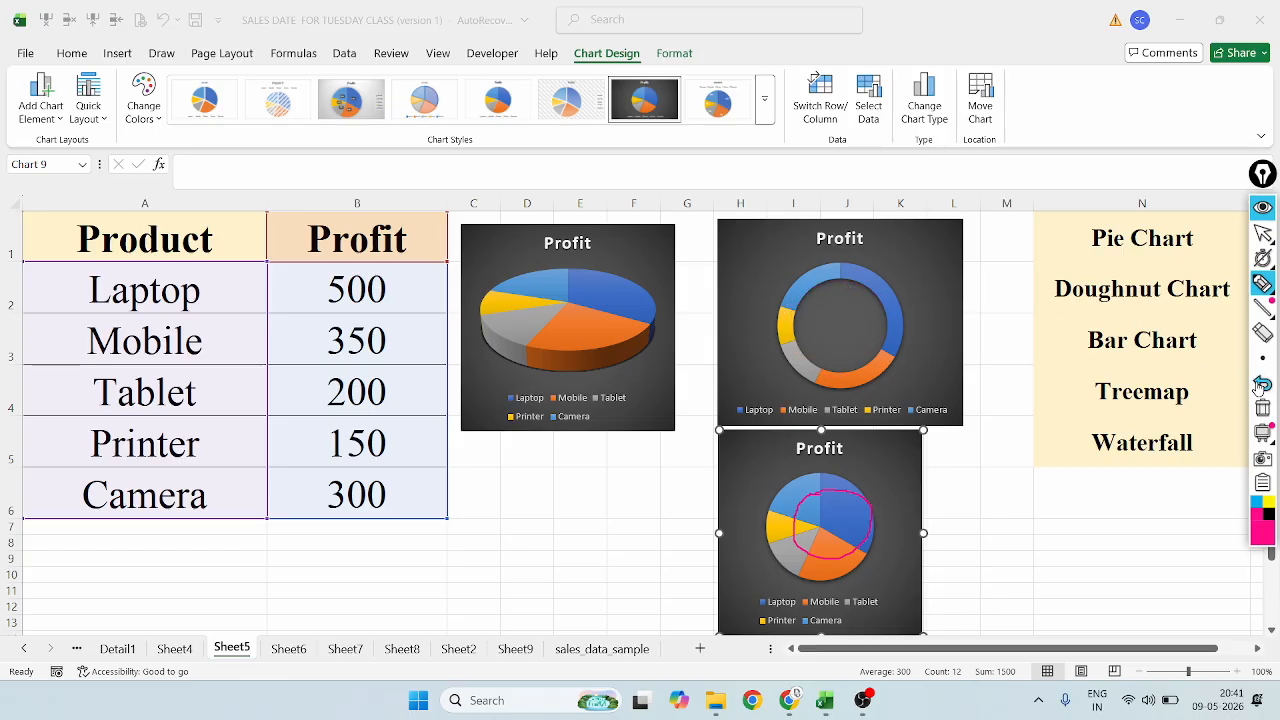
pyautogui.click(1262, 384)
pyautogui.moveTo(830, 493)
pyautogui.mouseDown()
pyautogui.moveTo(800, 492)
pyautogui.moveTo(790, 541)
pyautogui.moveTo(866, 540)
pyautogui.moveTo(850, 492)
pyautogui.moveTo(832, 487)
pyautogui.mouseUp()
pyautogui.moveTo(866, 289)
pyautogui.mouseDown()
pyautogui.moveTo(828, 280)
pyautogui.moveTo(792, 360)
pyautogui.moveTo(878, 340)
pyautogui.moveTo(857, 289)
pyautogui.mouseUp()
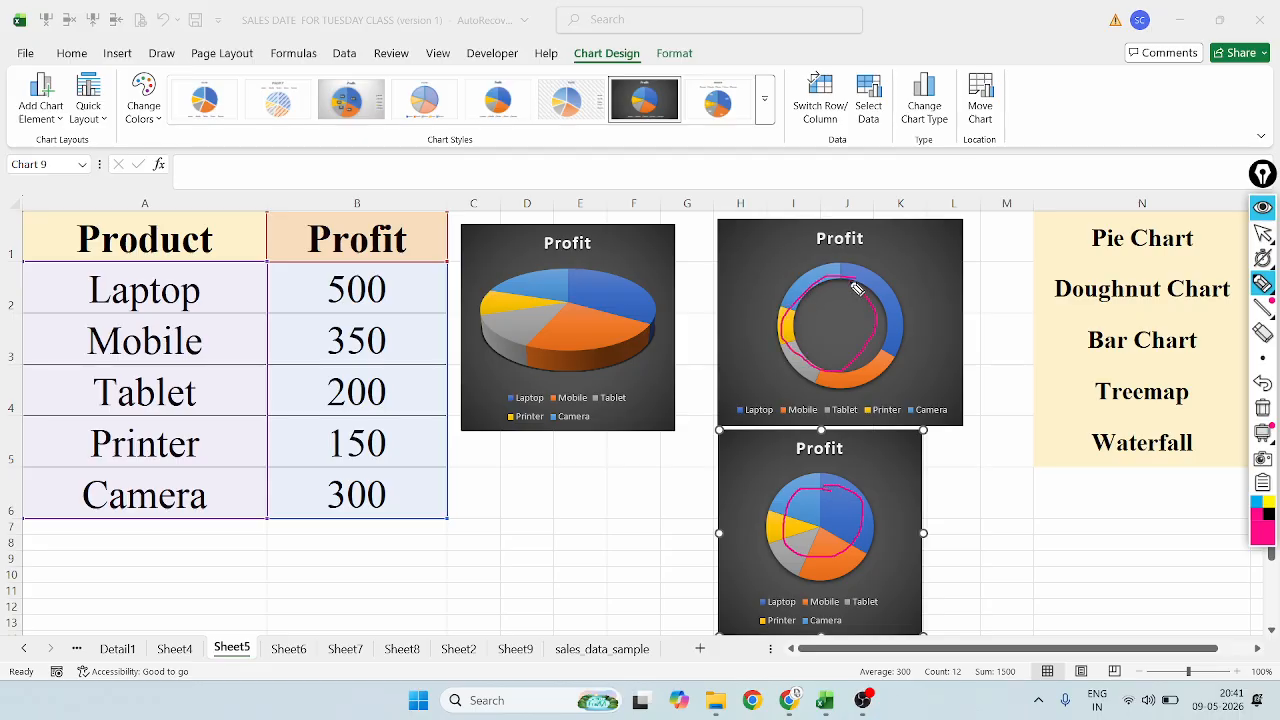
pyautogui.click(1262, 383)
pyautogui.click(1262, 383)
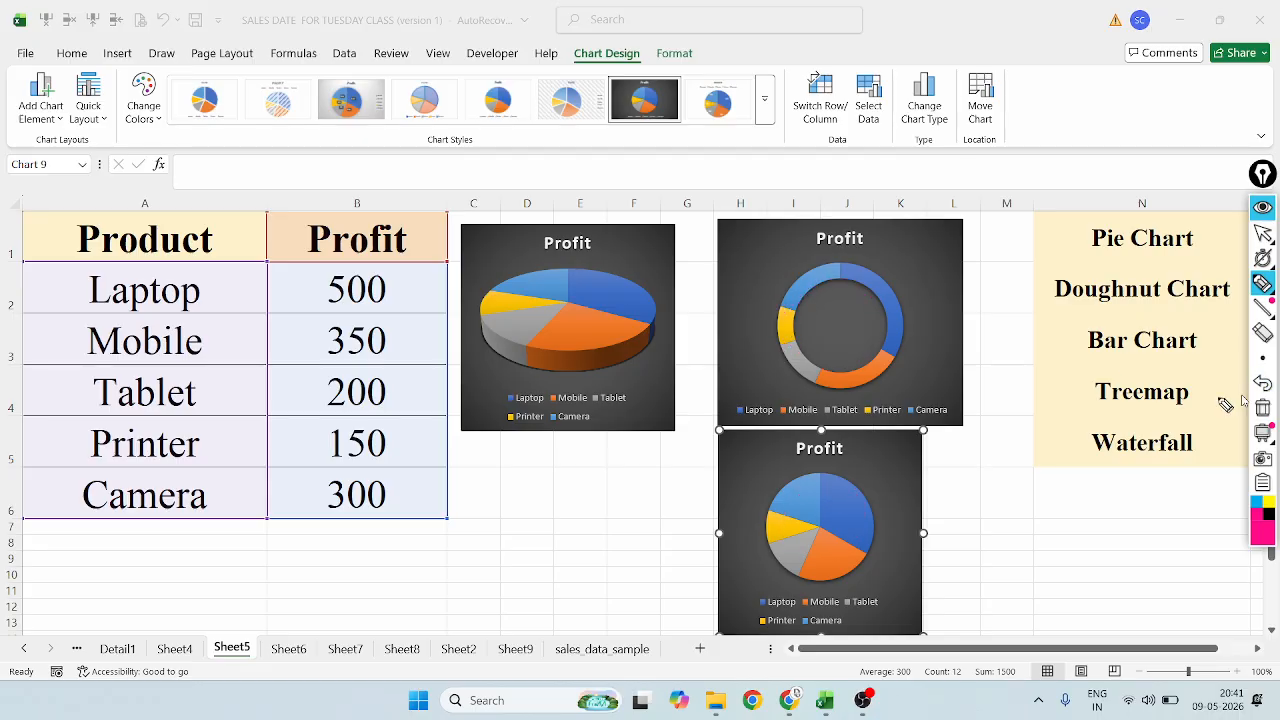
# Delete the 2-D pie chart below the doughnut chart
pyautogui.click(1262, 232)
pyautogui.click(918, 442)
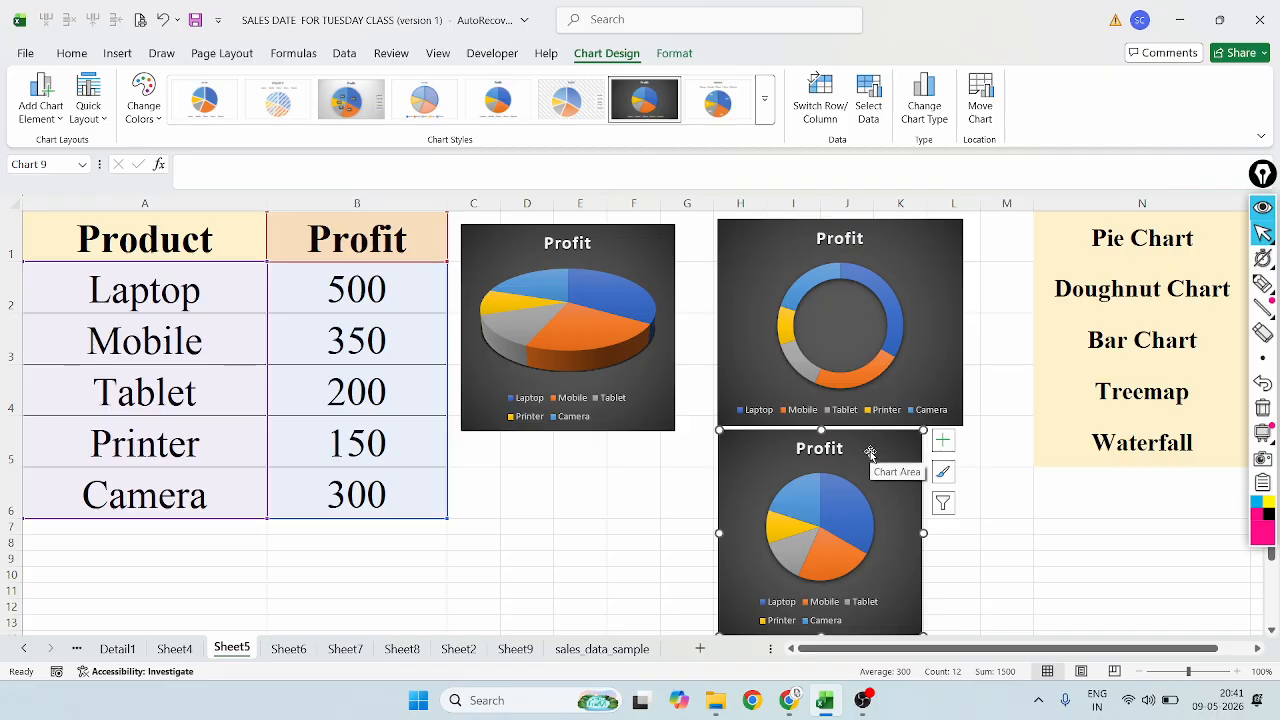
pyautogui.press('Delete')
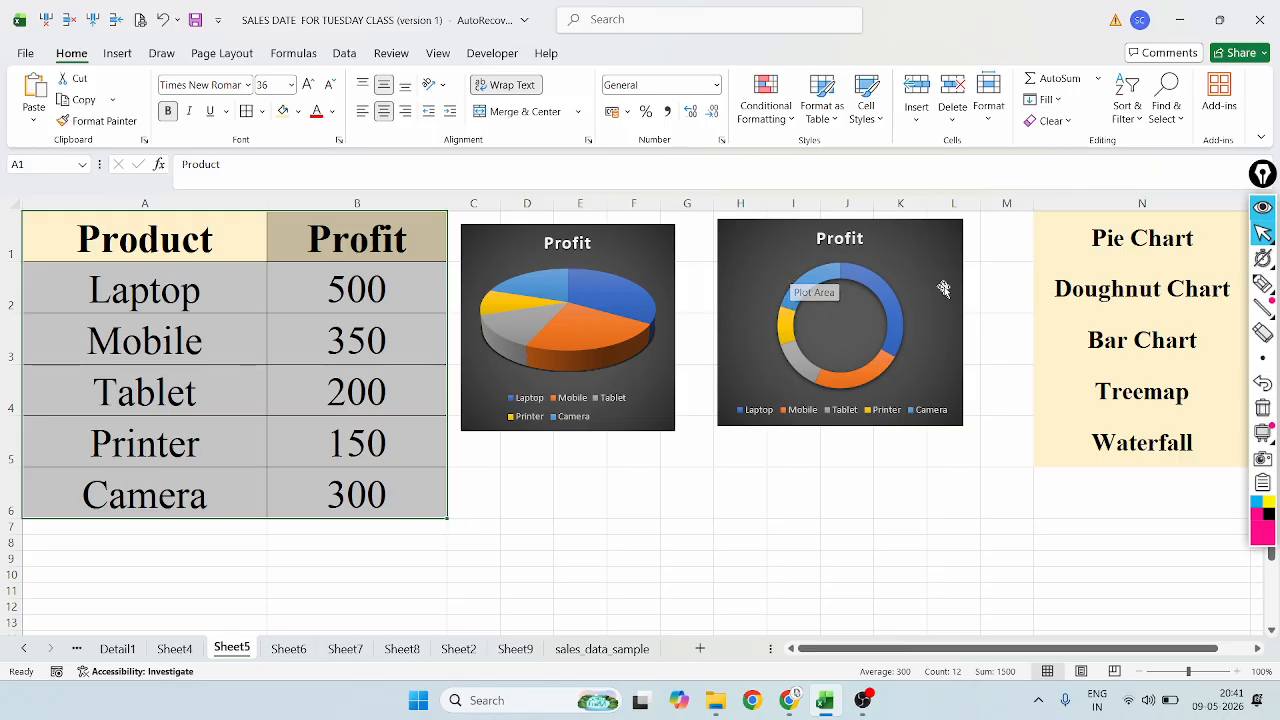
# Insert a 2-D bar chart from the Product and Profit data in A1:B6
pyautogui.click(306, 284)
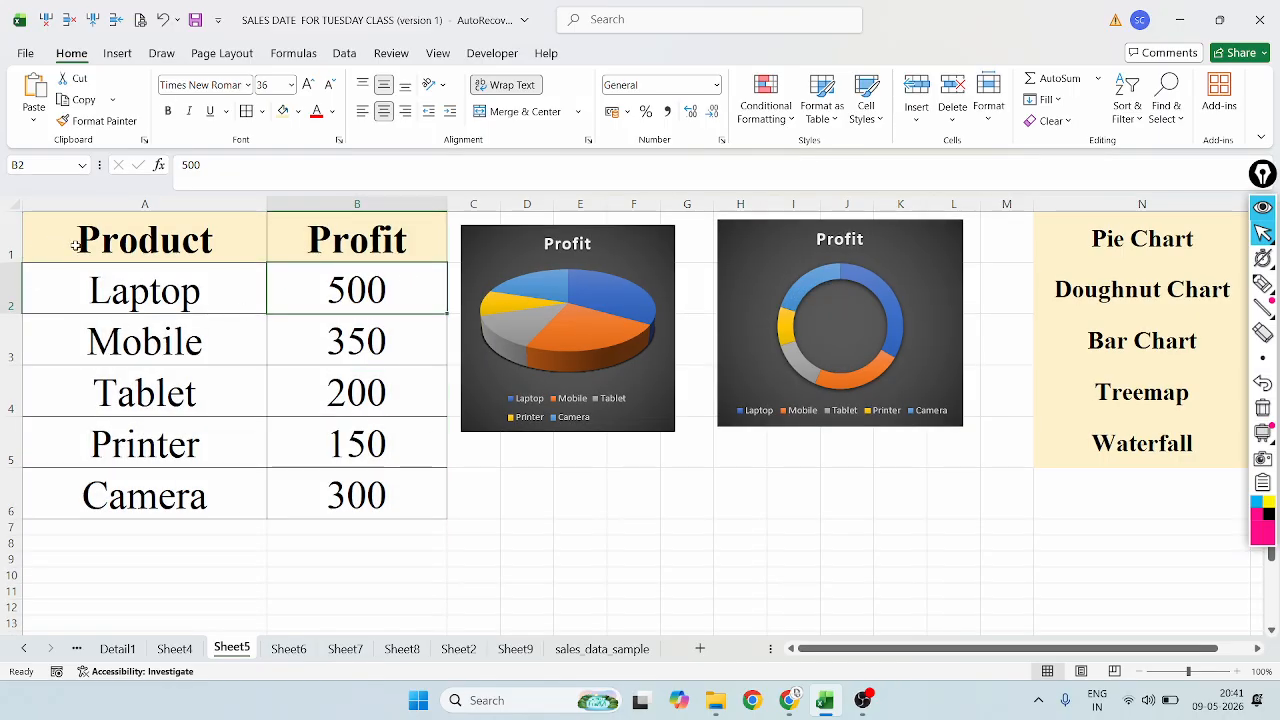
pyautogui.moveTo(76, 245); pyautogui.dragTo(358, 482)
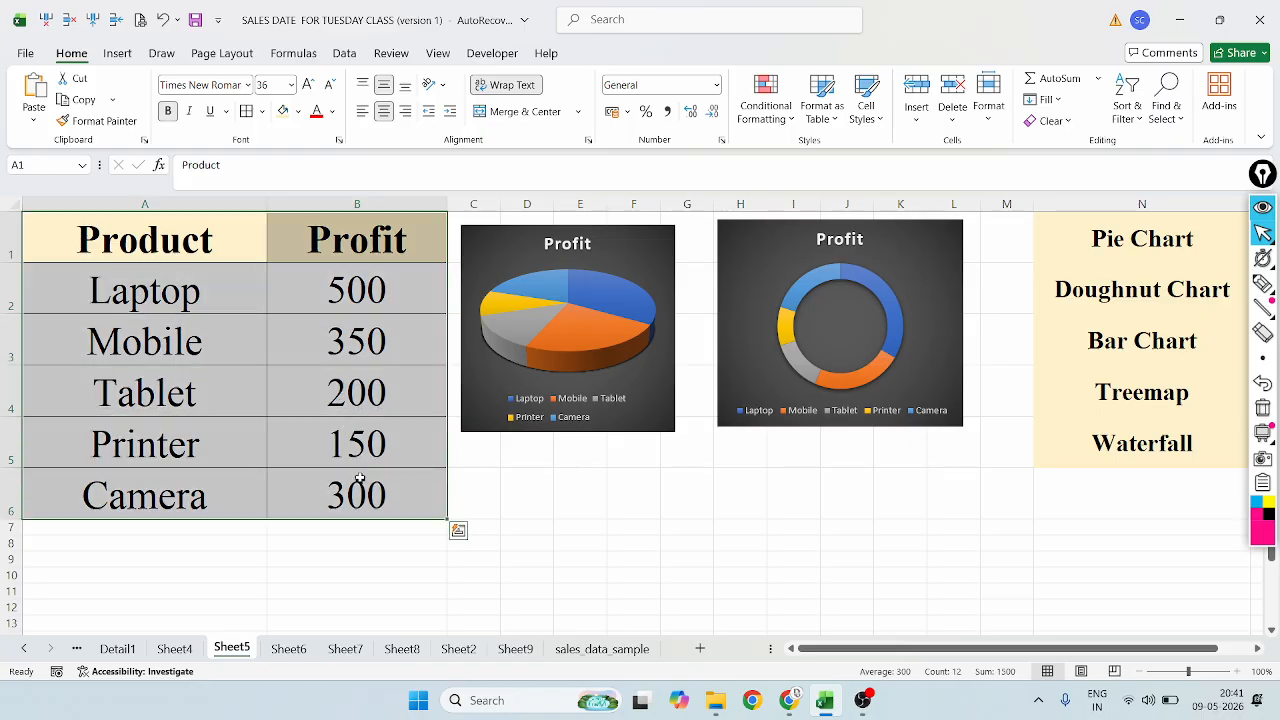
pyautogui.click(132, 51)
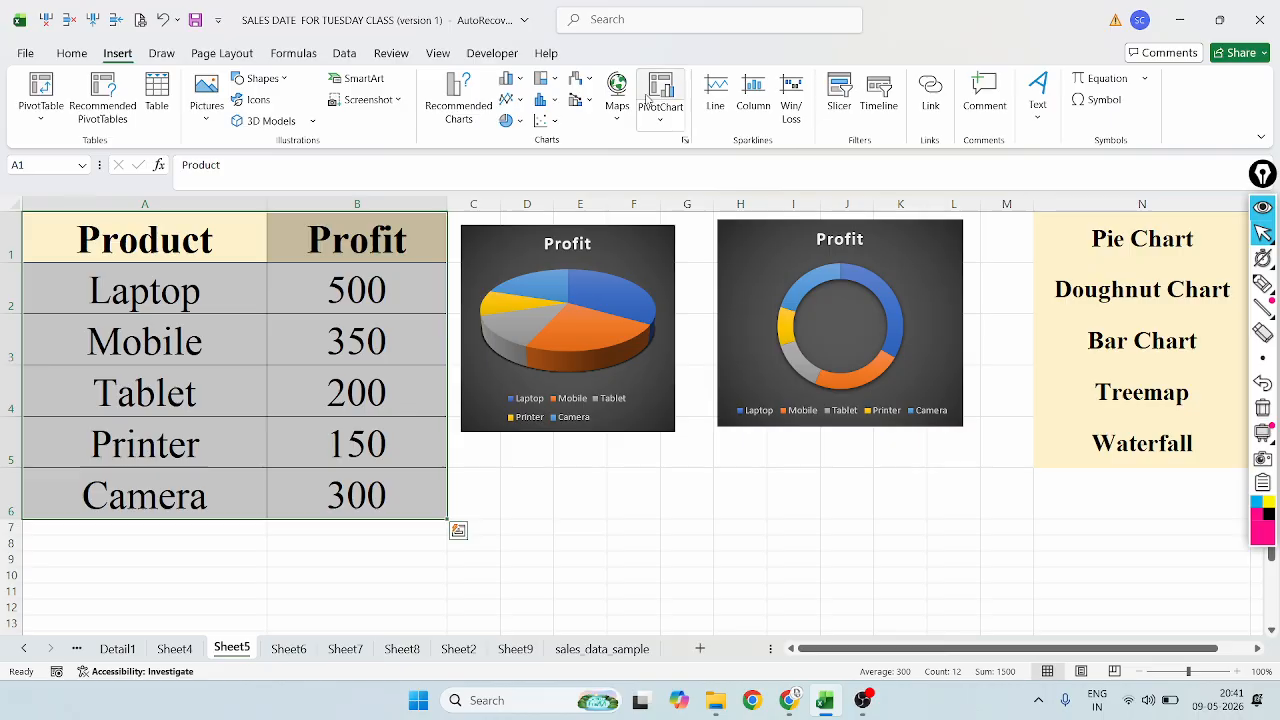
pyautogui.click(520, 80)
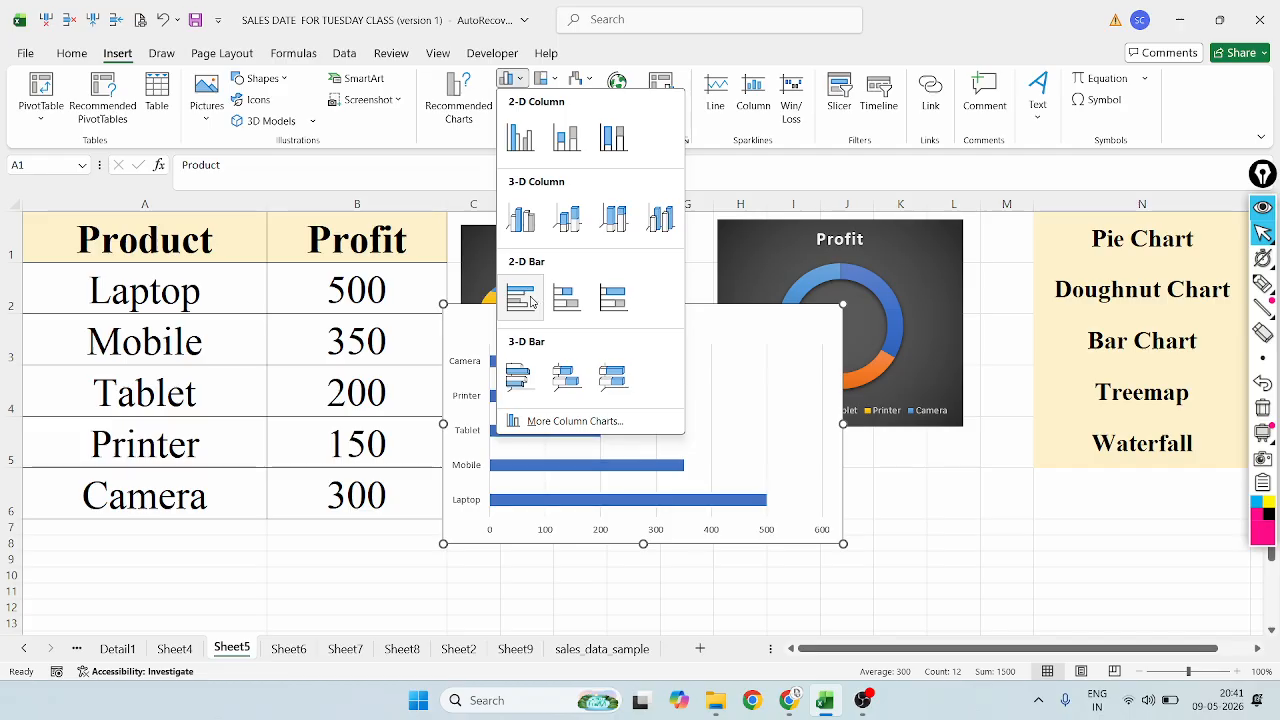
pyautogui.click(566, 297)
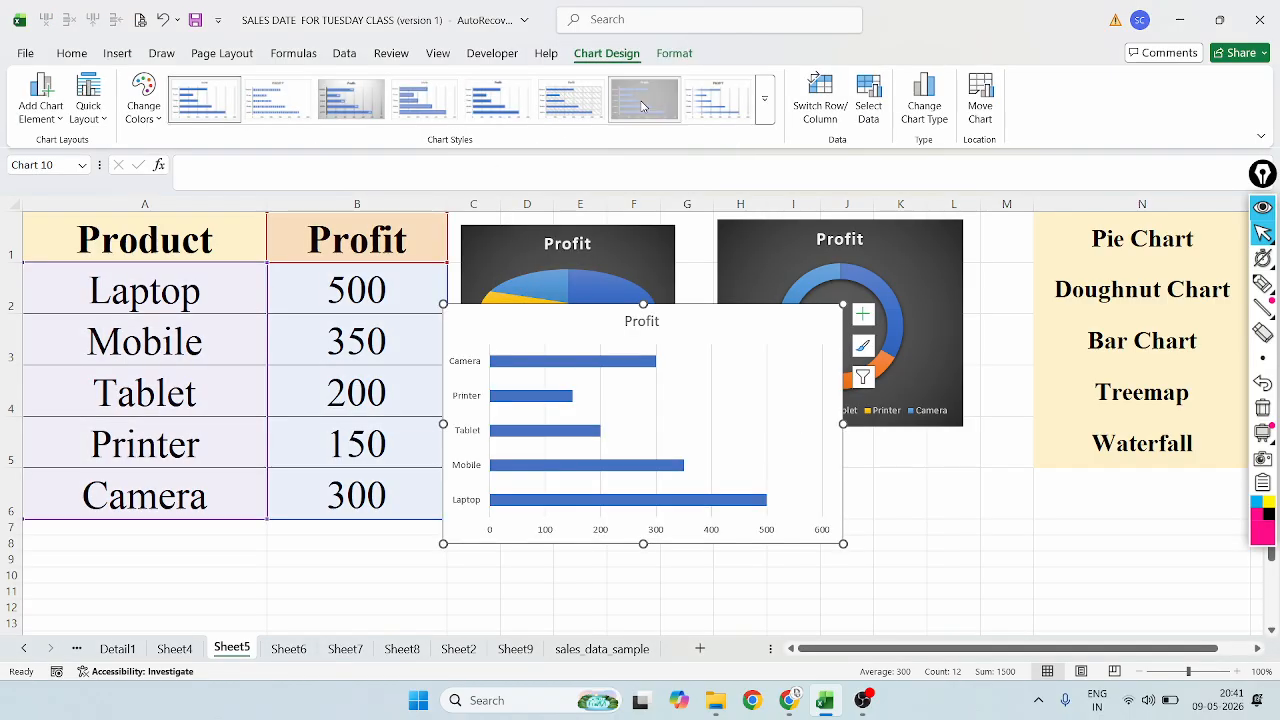
# Apply the dark chart style to the Profit bar chart, shrink it and place it directly below the pie chart
pyautogui.click(645, 100)
pyautogui.moveTo(843, 543); pyautogui.dragTo(694, 533)
pyautogui.moveTo(609, 321); pyautogui.dragTo(626, 432)
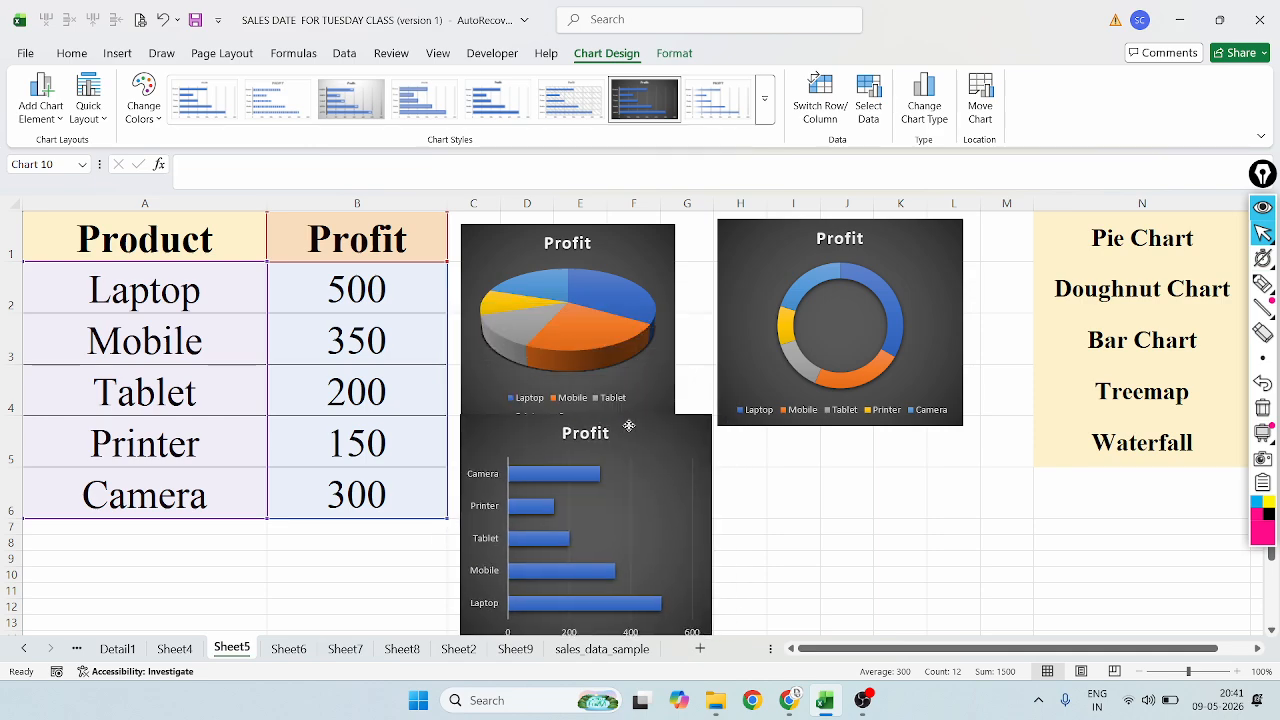
pyautogui.moveTo(463, 413); pyautogui.dragTo(463, 466)
pyautogui.moveTo(631, 488); pyautogui.dragTo(620, 462)
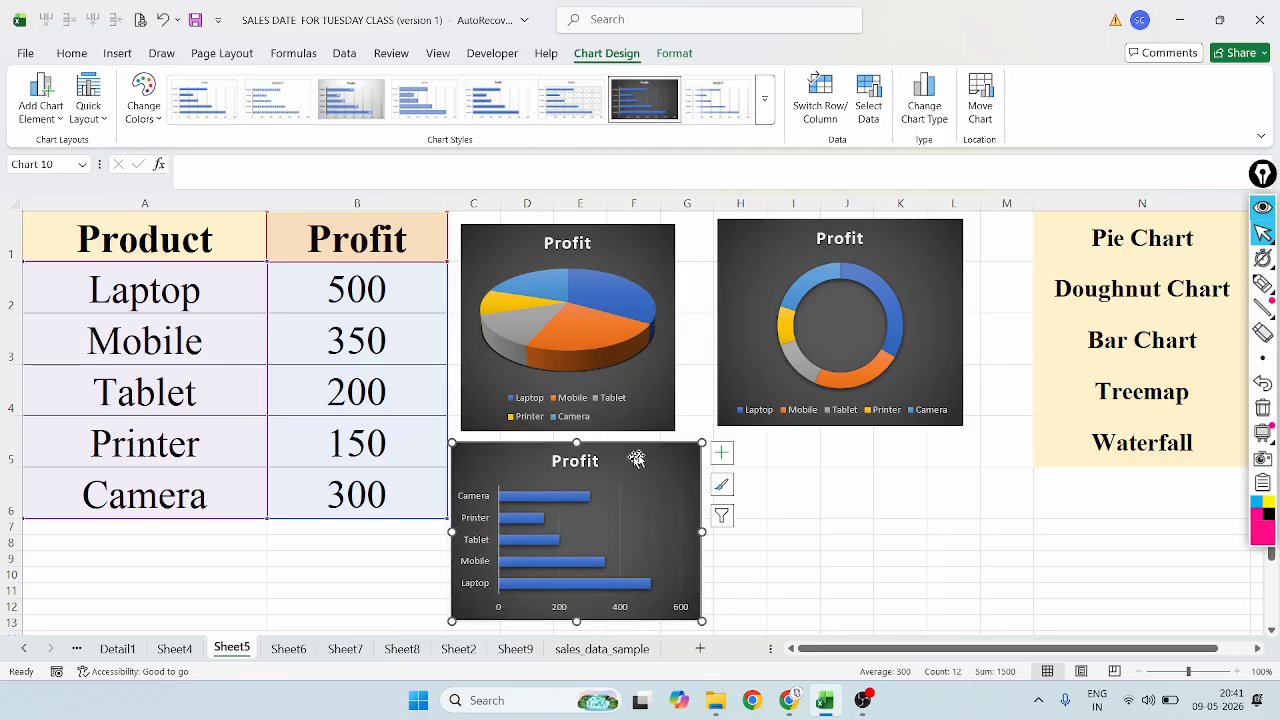
# Delete the pie, bar and doughnut Profit charts from the sheet
pyautogui.click(1143, 411)
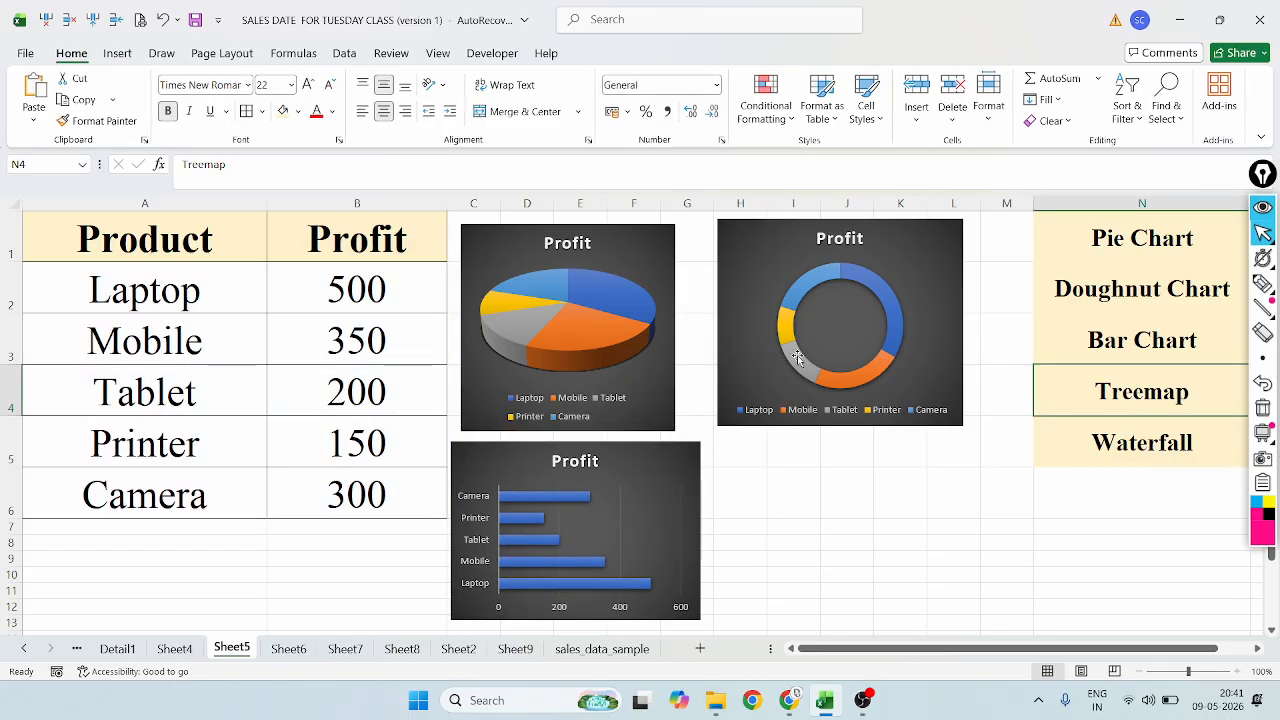
pyautogui.moveTo(80, 232); pyautogui.dragTo(334, 503)
pyautogui.click(588, 486)
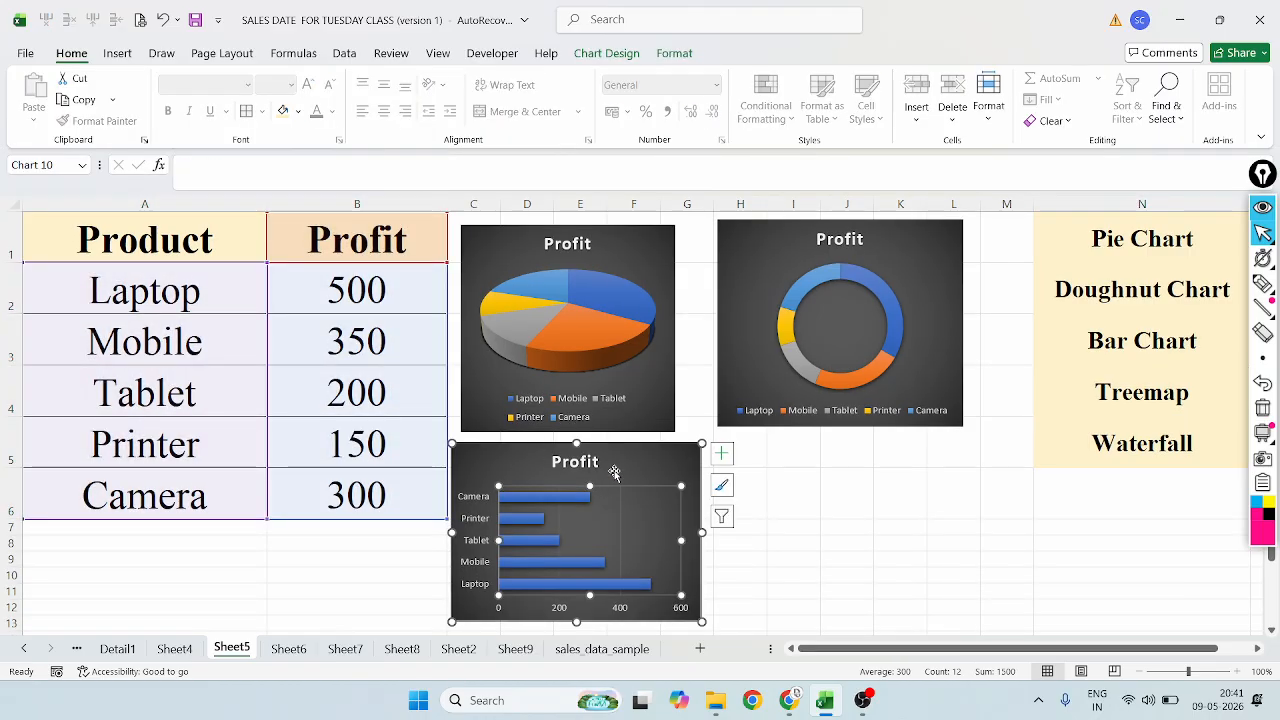
pyautogui.click(641, 262)
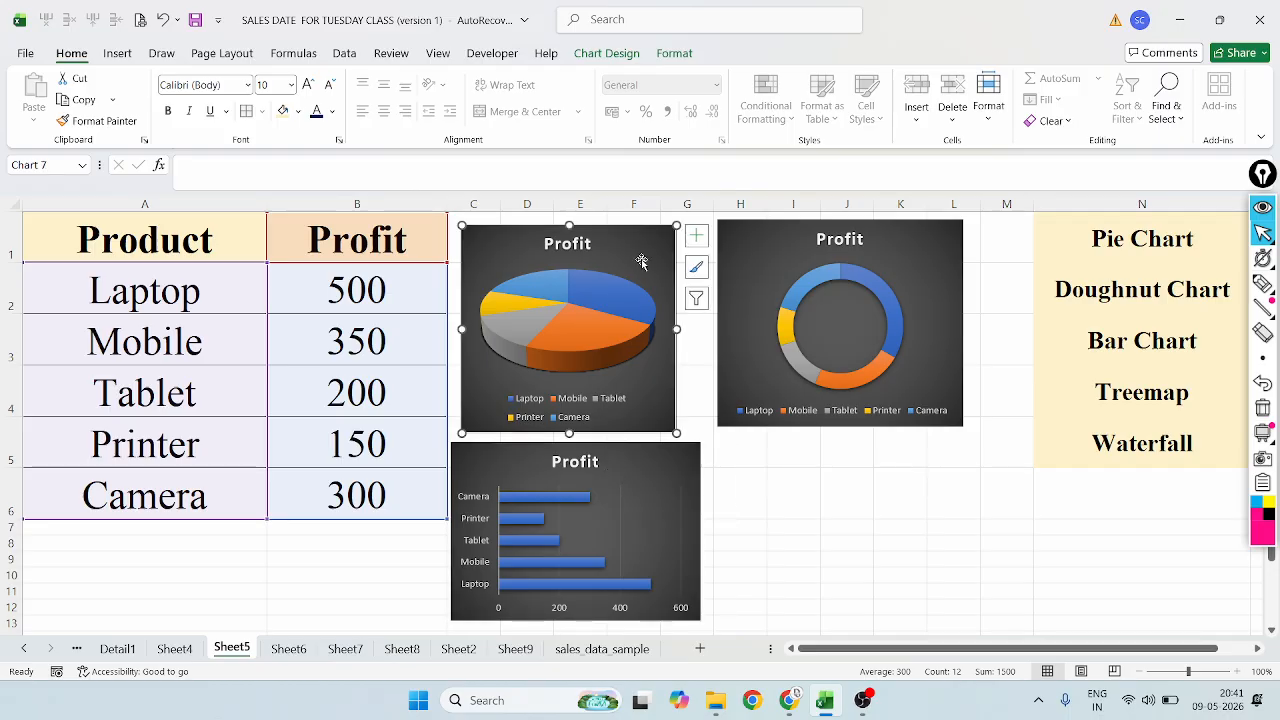
pyautogui.press('Delete')
pyautogui.moveTo(627, 447); pyautogui.dragTo(653, 257)
pyautogui.press('Delete')
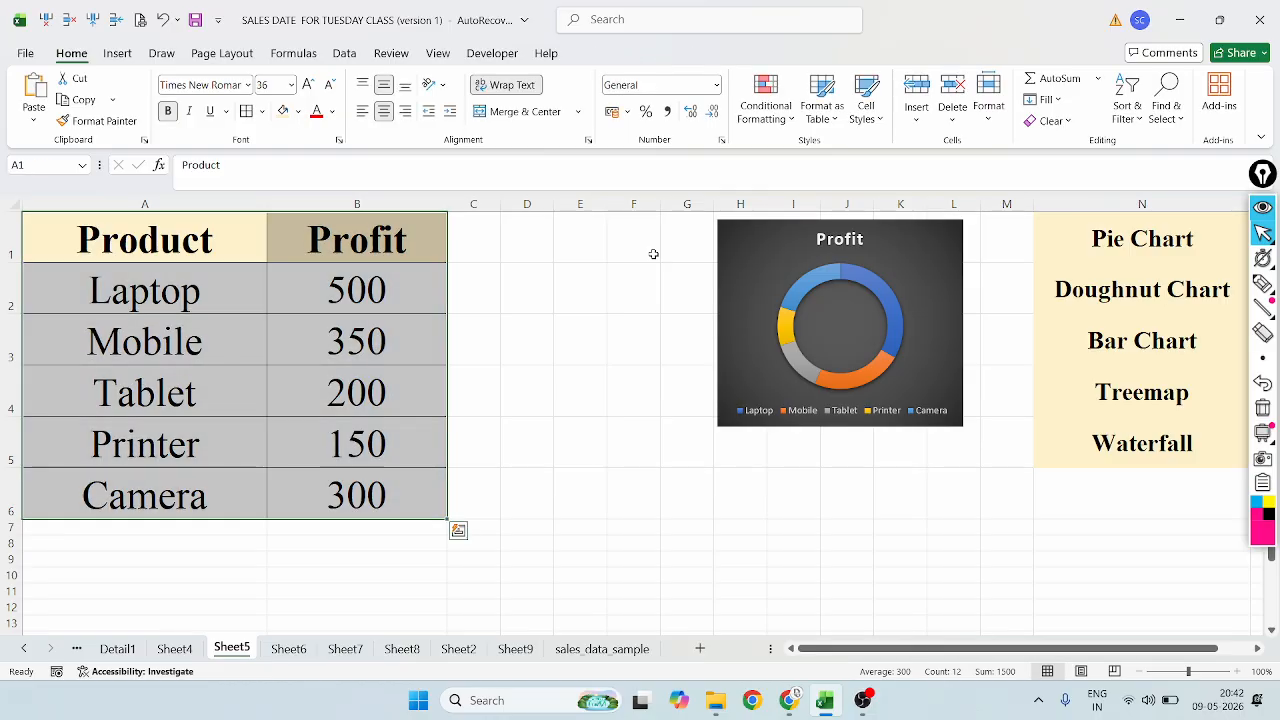
pyautogui.click(733, 272)
pyautogui.press('Delete')
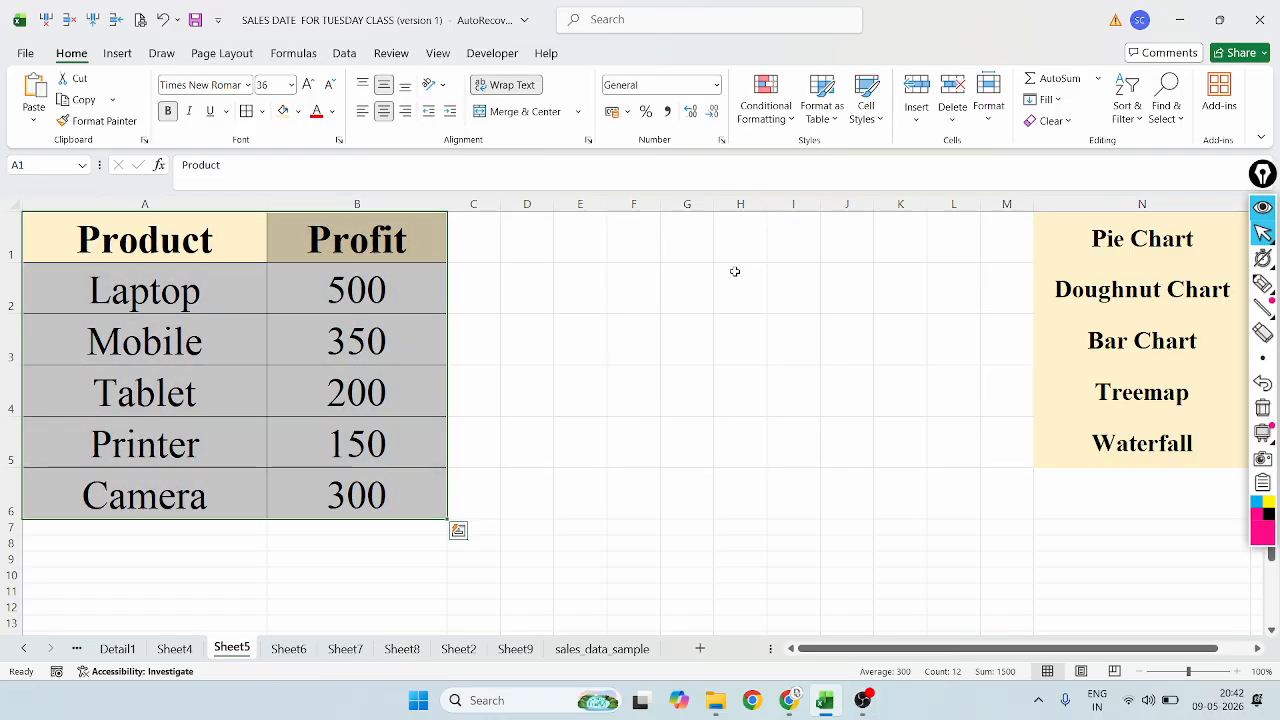
# Select the product and profit table A1:B6 and open the hierarchy chart types
pyautogui.moveTo(169, 251); pyautogui.dragTo(369, 472)
pyautogui.click(115, 53)
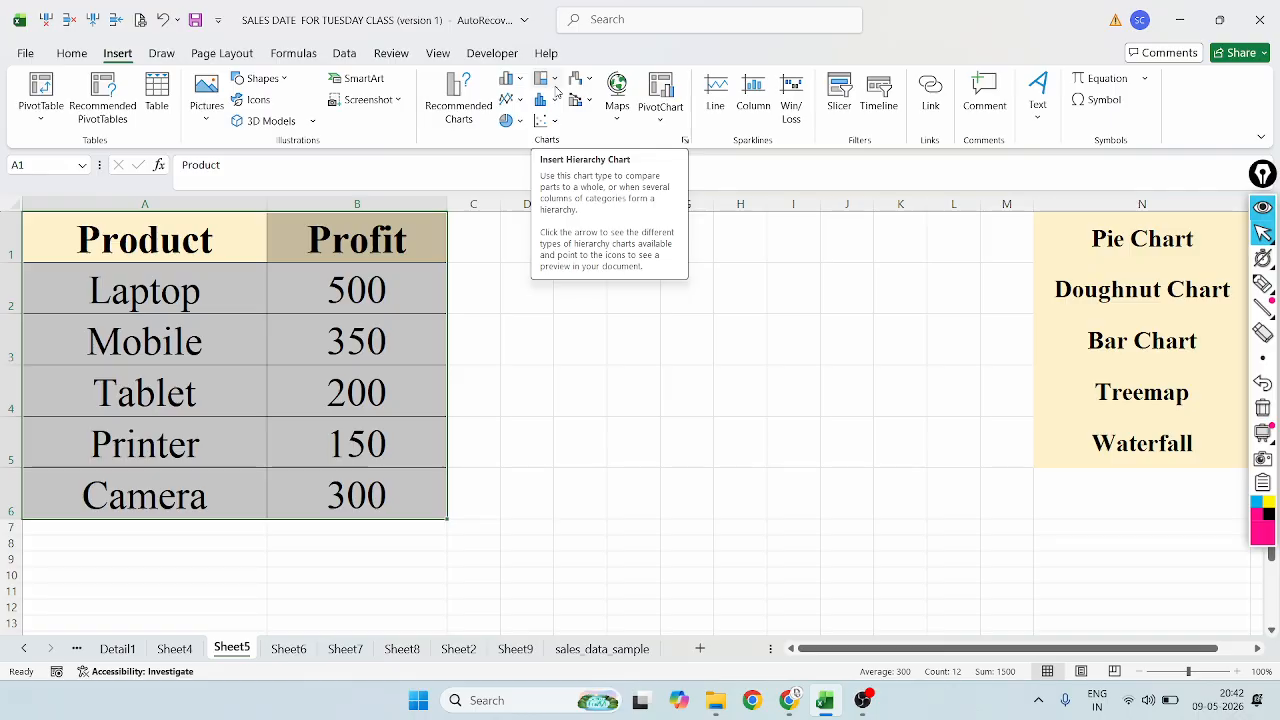
pyautogui.click(521, 102)
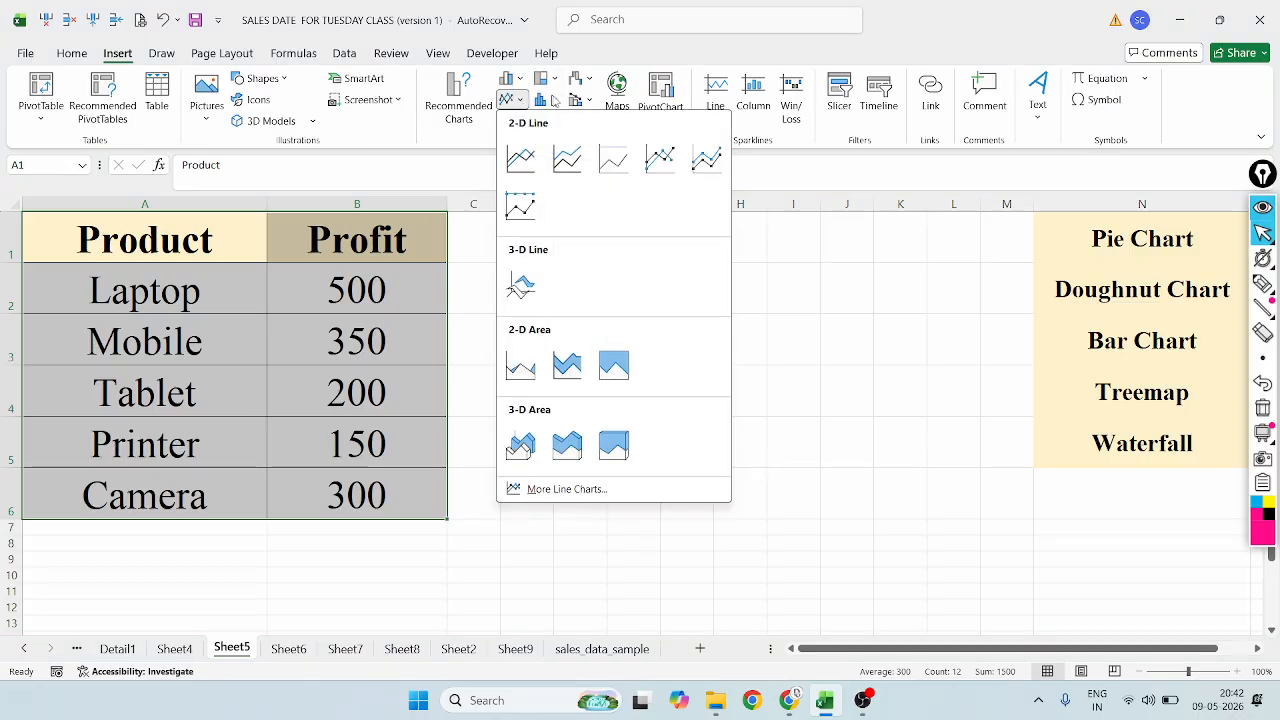
pyautogui.click(588, 99)
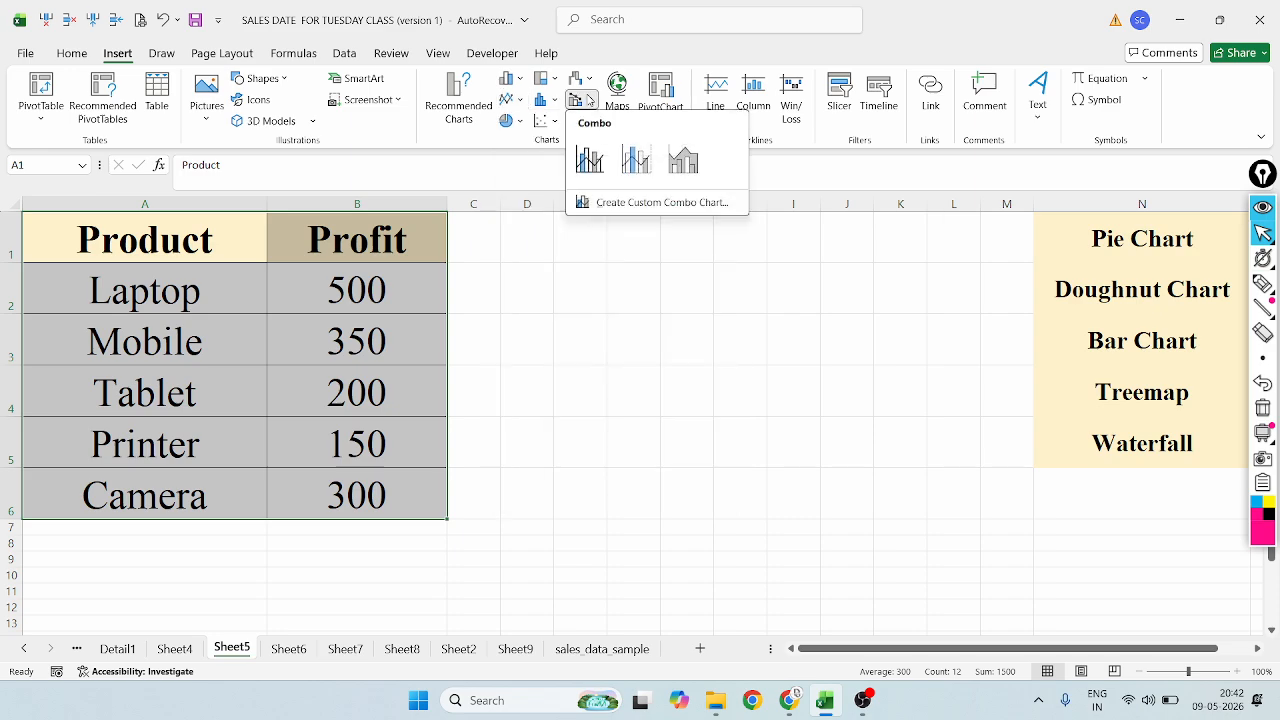
pyautogui.click(553, 80)
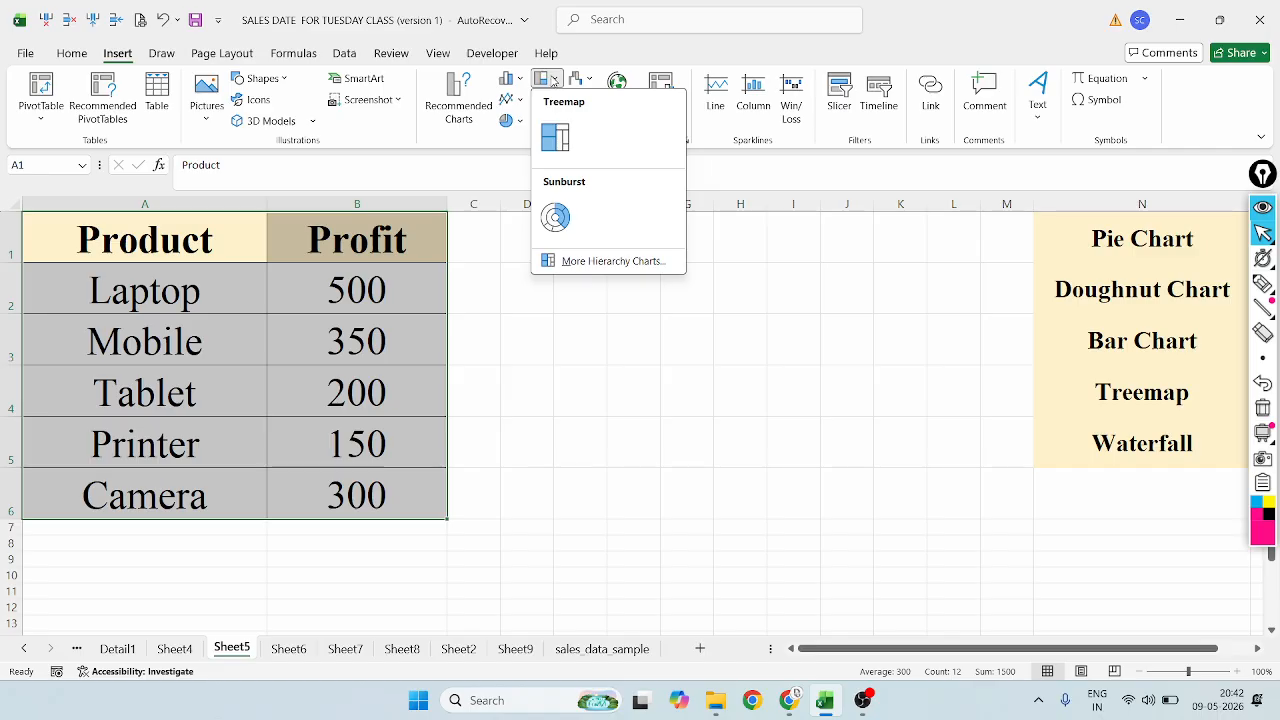
# Circle the hierarchy chart command with the annotation pen and undo the mark
pyautogui.click(1262, 284)
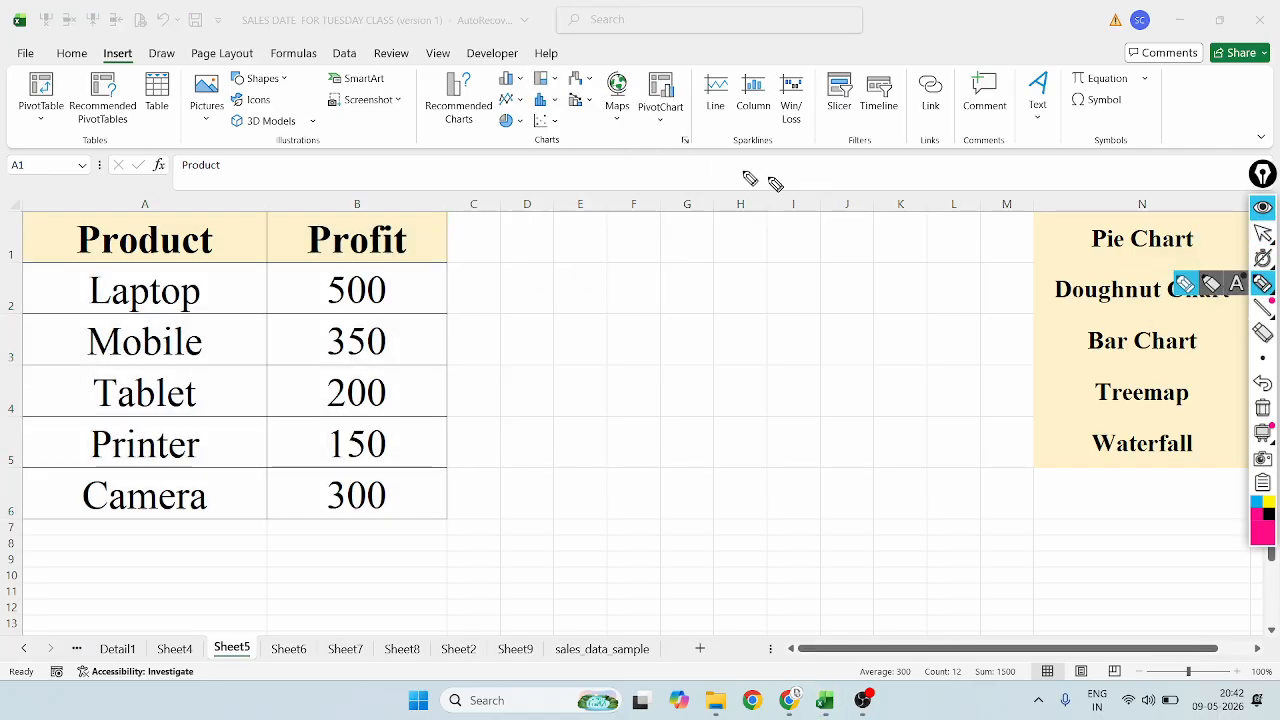
pyautogui.moveTo(557, 66)
pyautogui.mouseDown()
pyautogui.moveTo(528, 80)
pyautogui.moveTo(536, 90)
pyautogui.moveTo(564, 69)
pyautogui.mouseUp()
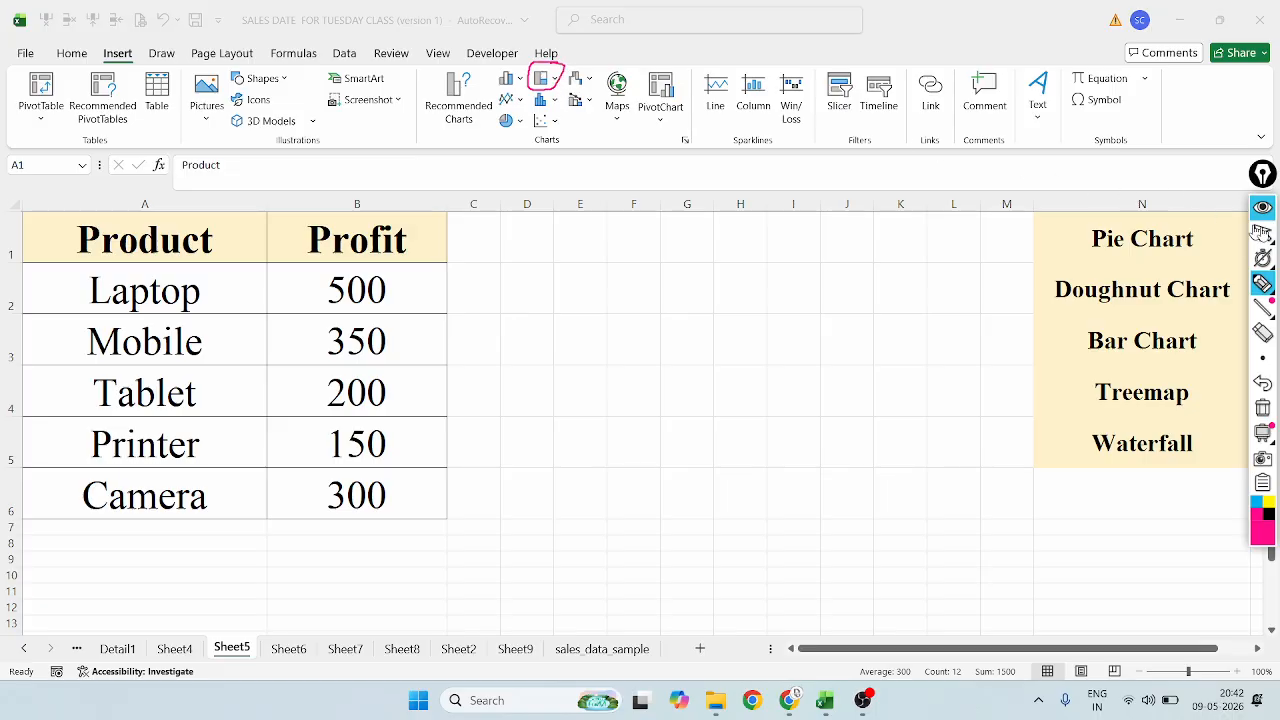
pyautogui.click(1262, 382)
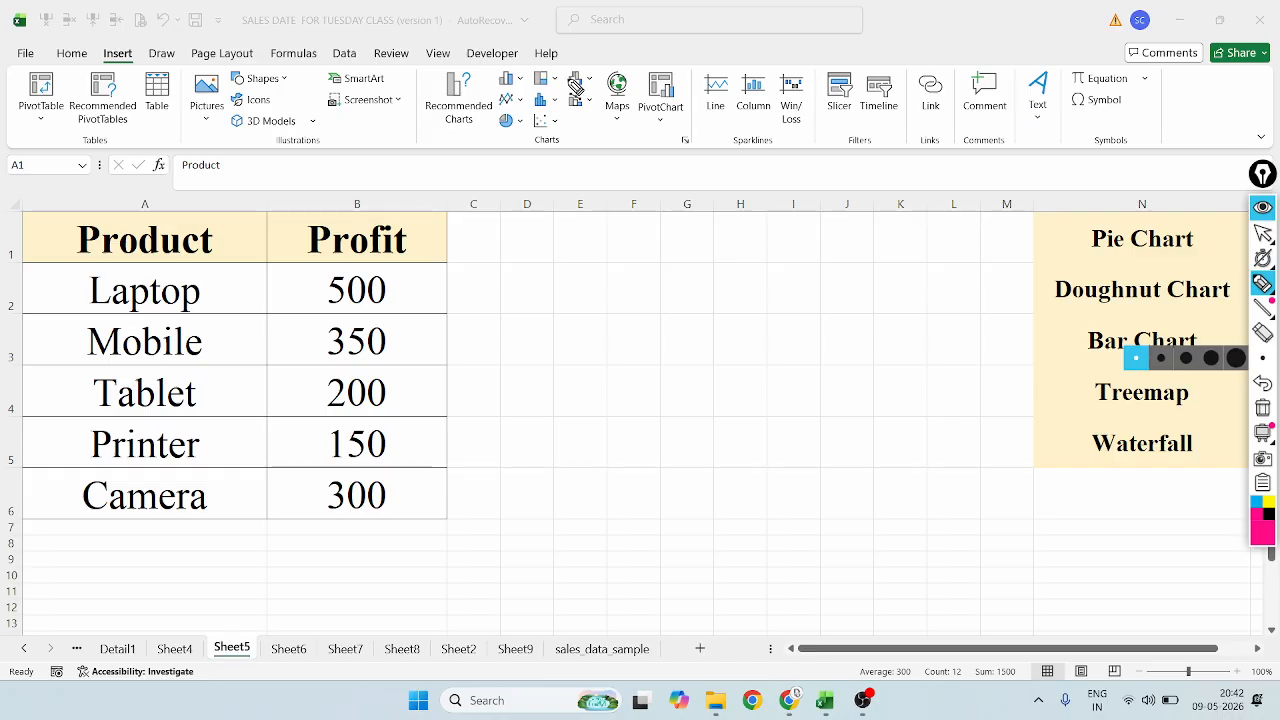
pyautogui.click(1262, 234)
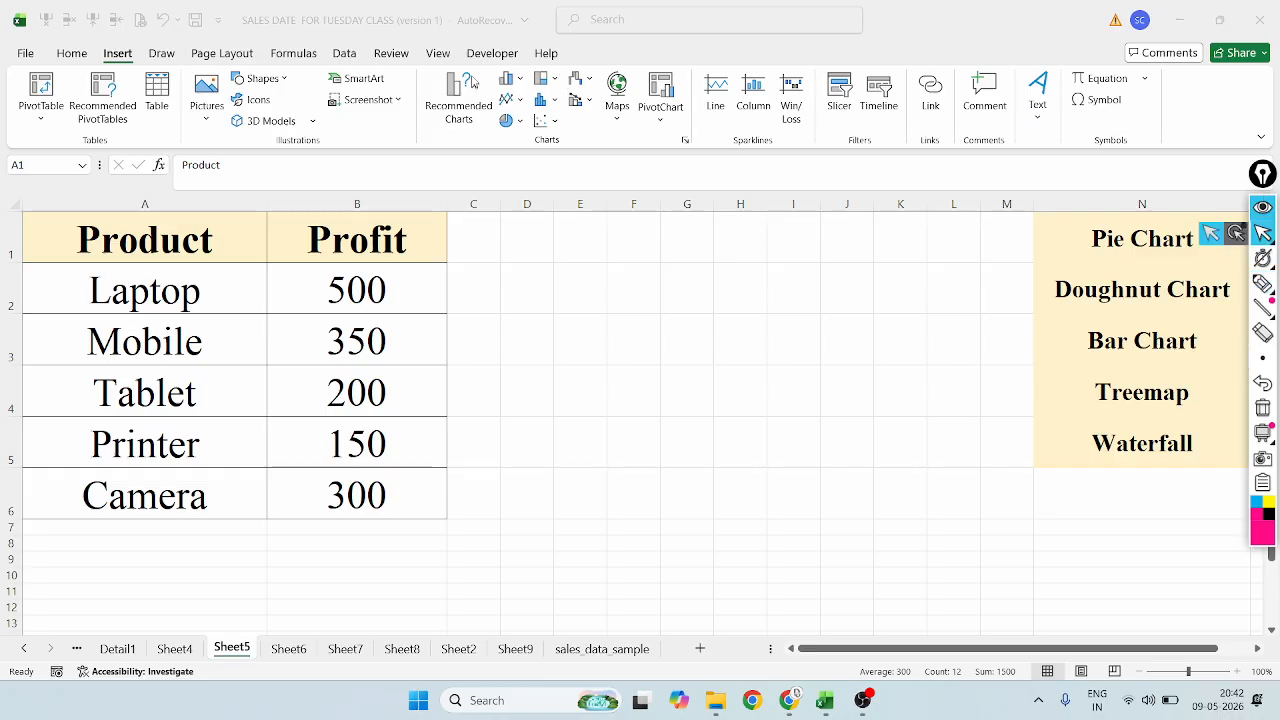
# Insert a treemap chart from the product and profit table and stretch it upward to row 1, starting in column C
pyautogui.hotkey('ctrl', 'a')
pyautogui.click(546, 80)
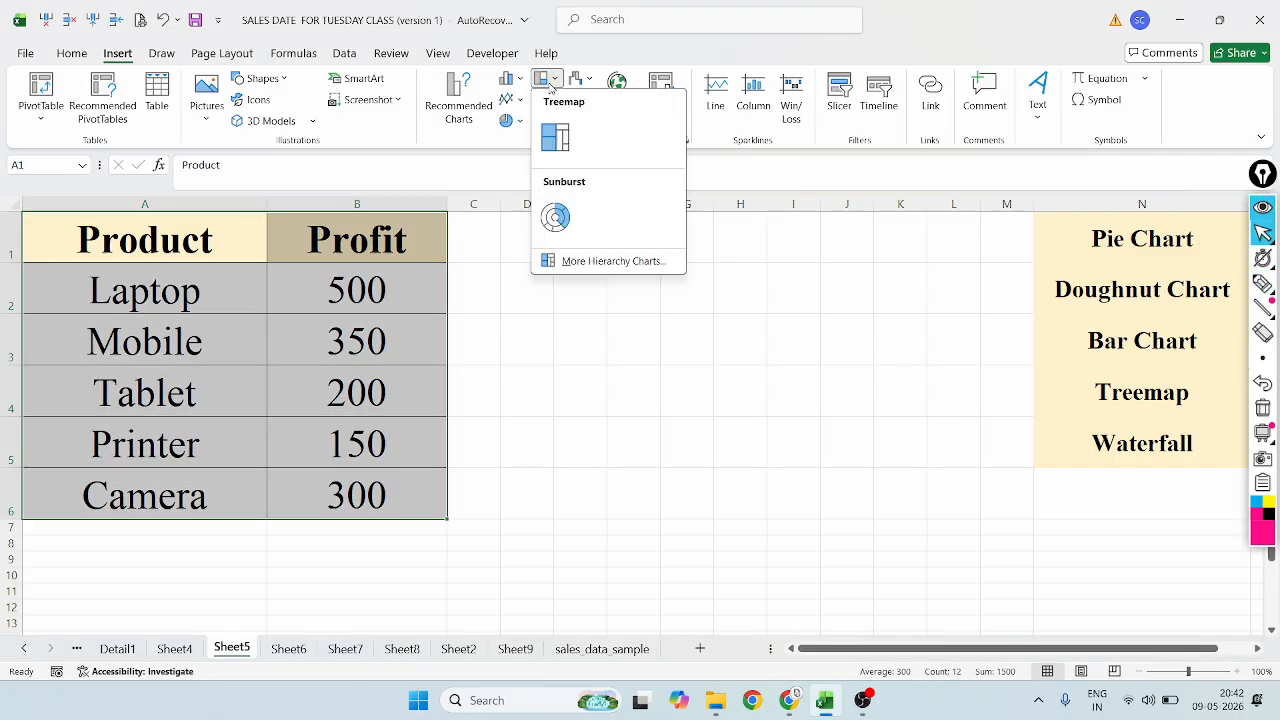
pyautogui.click(555, 145)
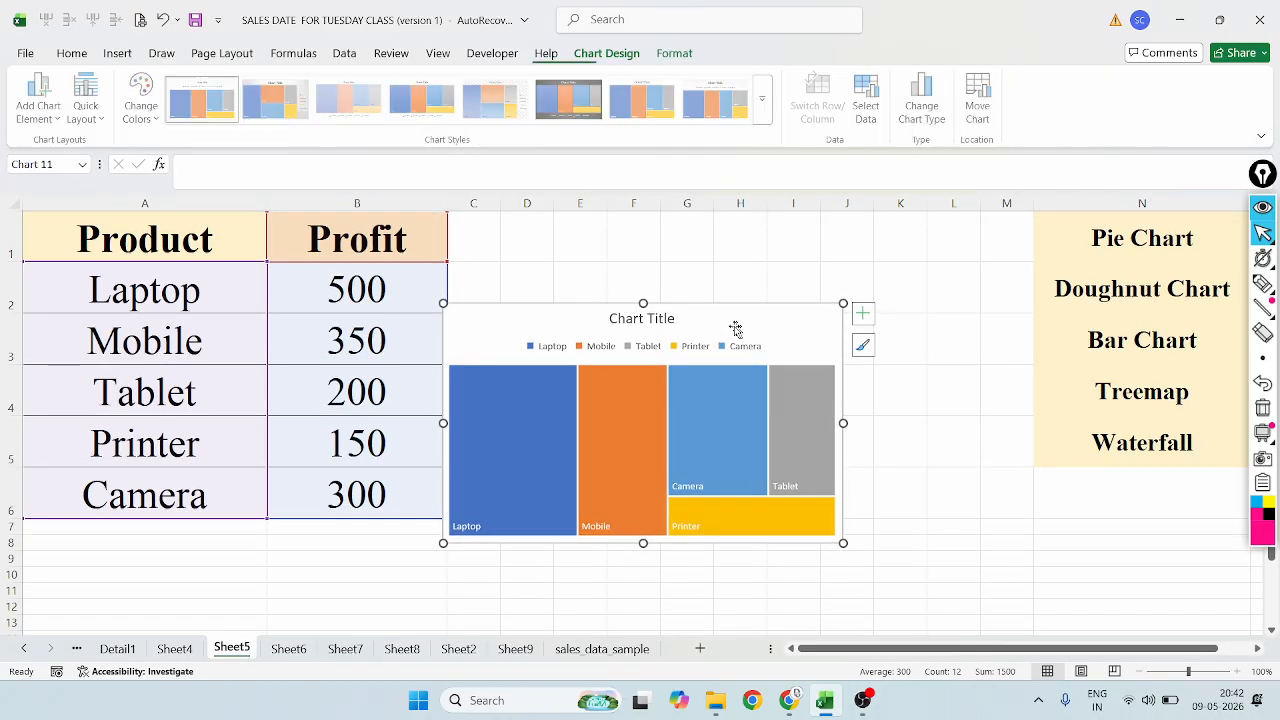
pyautogui.moveTo(443, 303); pyautogui.dragTo(457, 218)
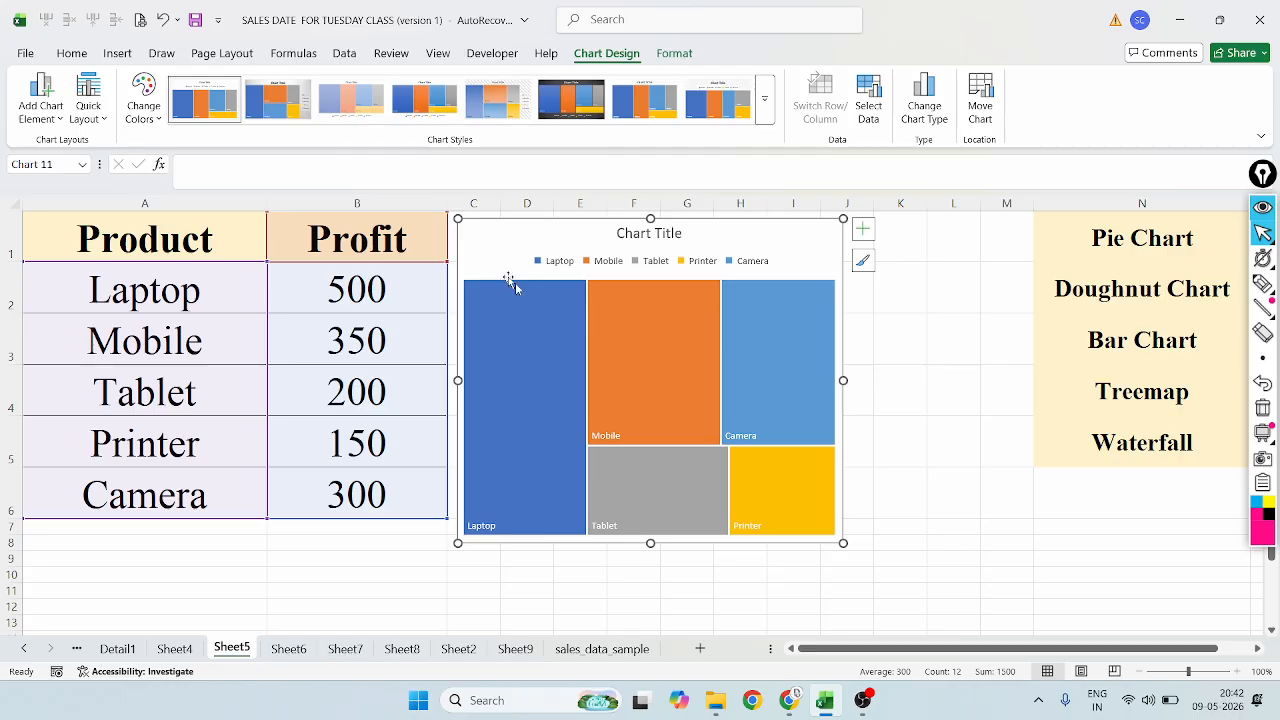
# Give the treemap the fourth chart style, with a light background and the legend below, and enlarge it to column L and row 11
pyautogui.click(571, 100)
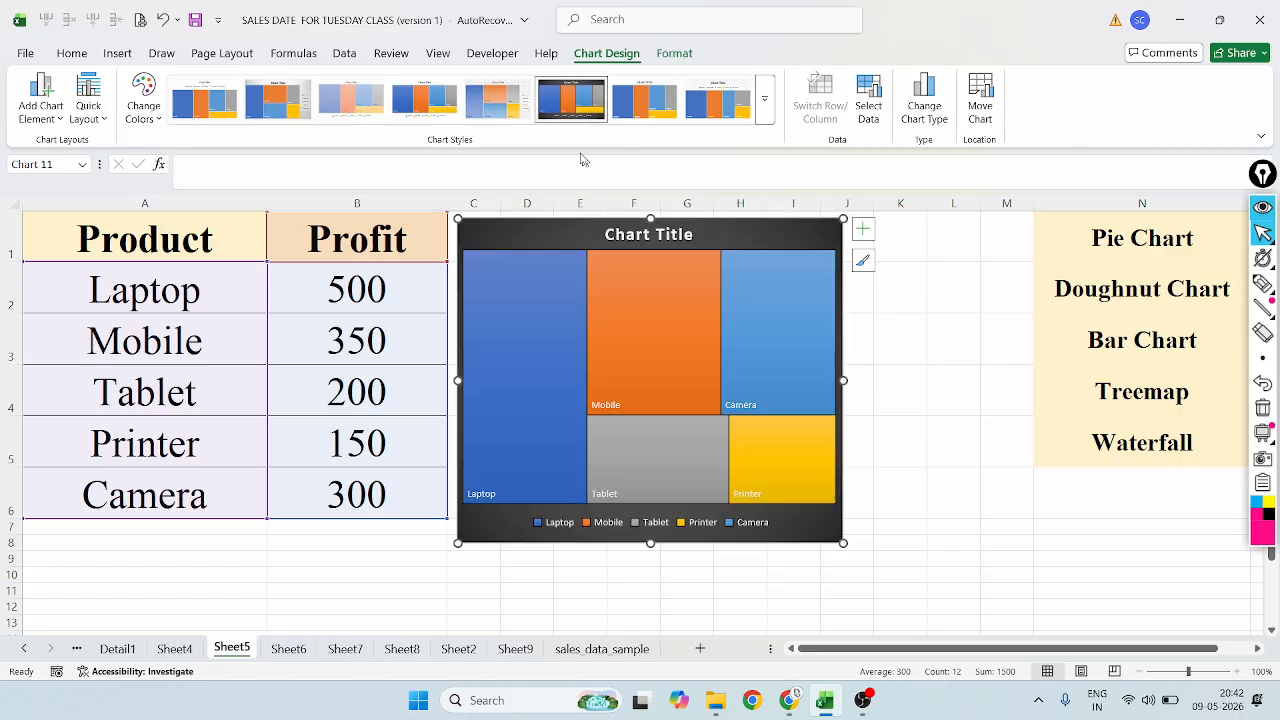
pyautogui.click(424, 100)
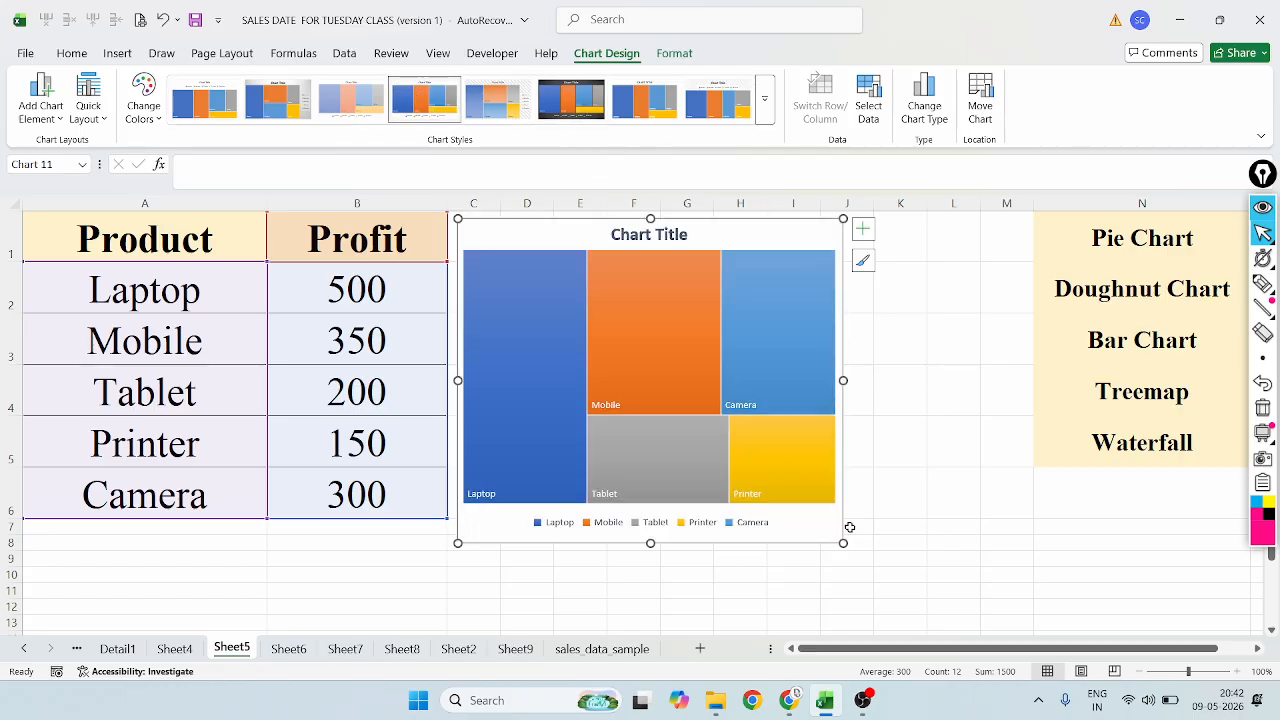
pyautogui.moveTo(843, 543); pyautogui.dragTo(935, 587)
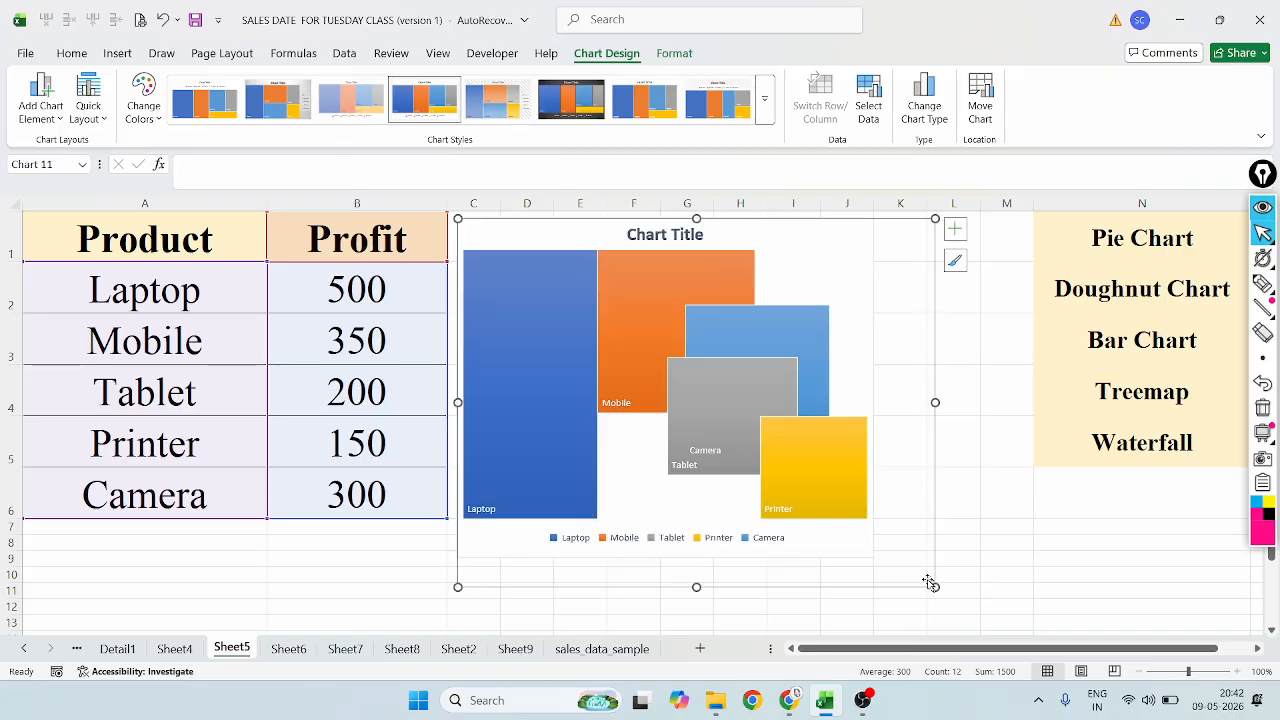
# Mark the Laptop block and its label in the treemap with the annotation pen, and undo both marks
pyautogui.click(1262, 284)
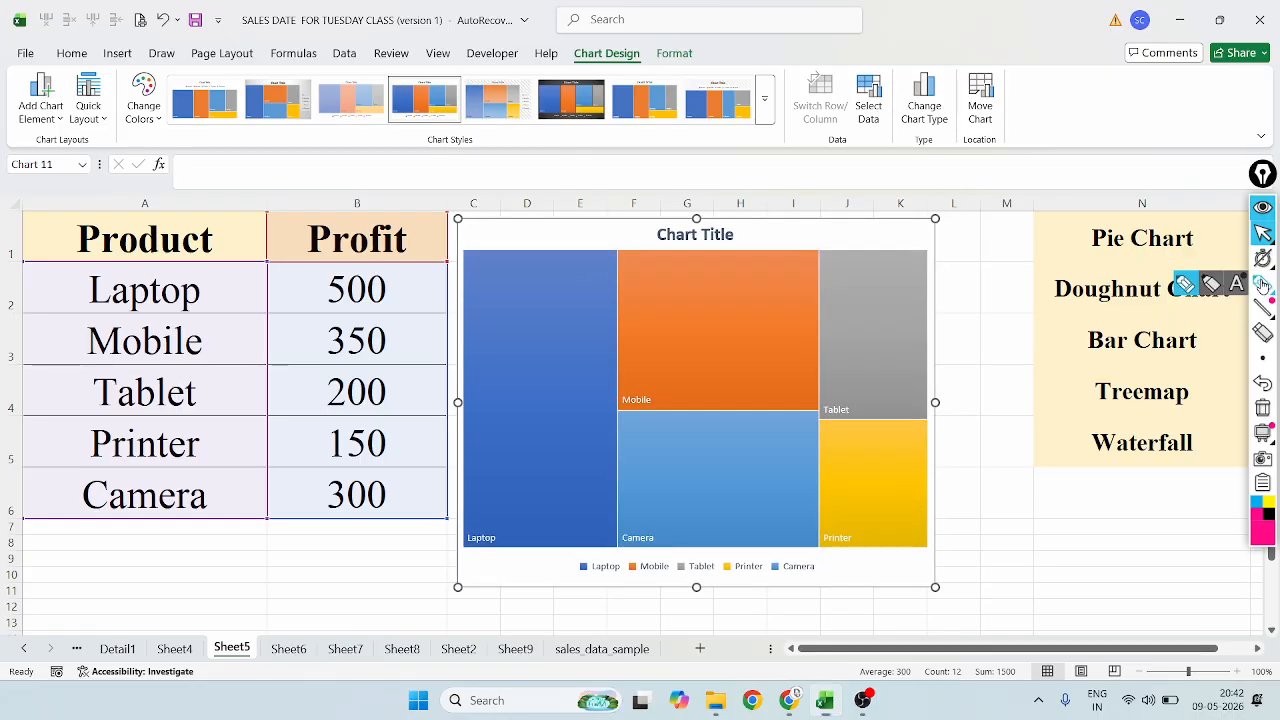
pyautogui.moveTo(582, 257)
pyautogui.mouseDown()
pyautogui.moveTo(540, 243)
pyautogui.moveTo(470, 272)
pyautogui.moveTo(420, 375)
pyautogui.moveTo(430, 550)
pyautogui.moveTo(523, 600)
pyautogui.moveTo(603, 523)
pyautogui.moveTo(580, 256)
pyautogui.mouseUp()
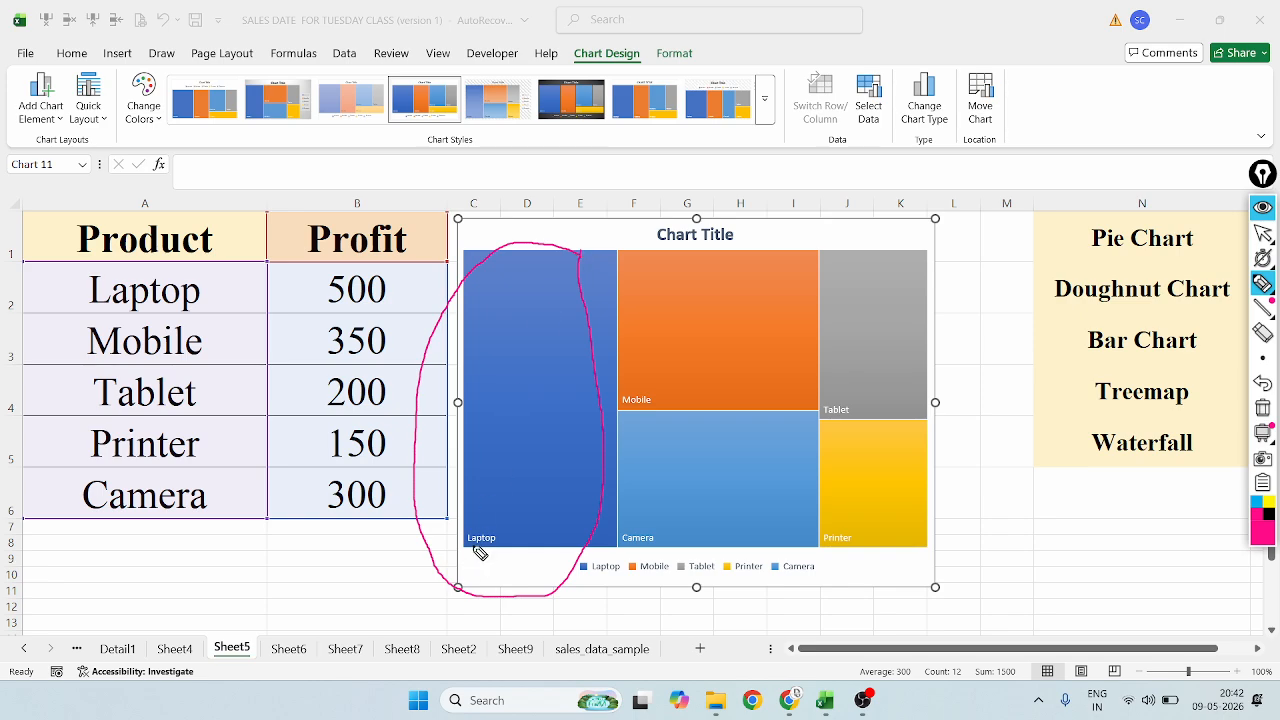
pyautogui.moveTo(491, 548)
pyautogui.mouseDown()
pyautogui.moveTo(449, 529)
pyautogui.moveTo(407, 533)
pyautogui.mouseUp()
pyautogui.moveTo(1262, 357)
pyautogui.click(1262, 384)
pyautogui.click(1262, 384)
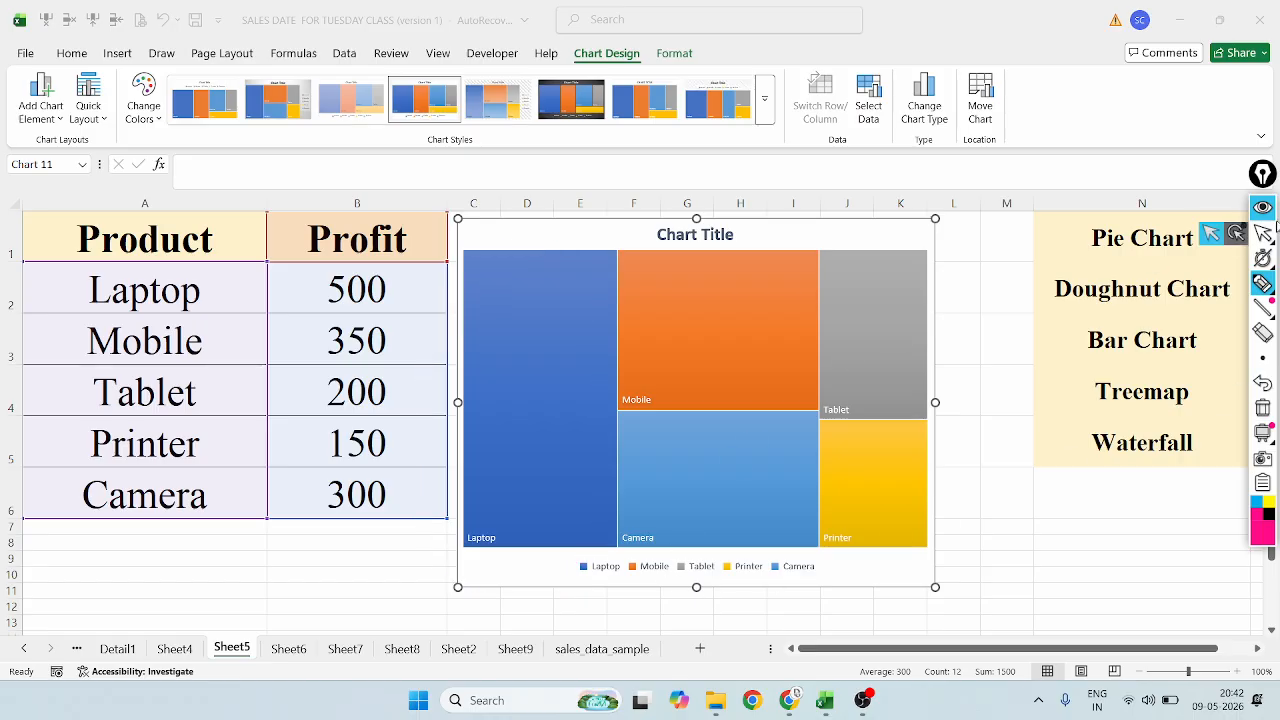
pyautogui.click(1273, 232)
# Set the font size of the treemap's data labels to 32
pyautogui.click(488, 540)
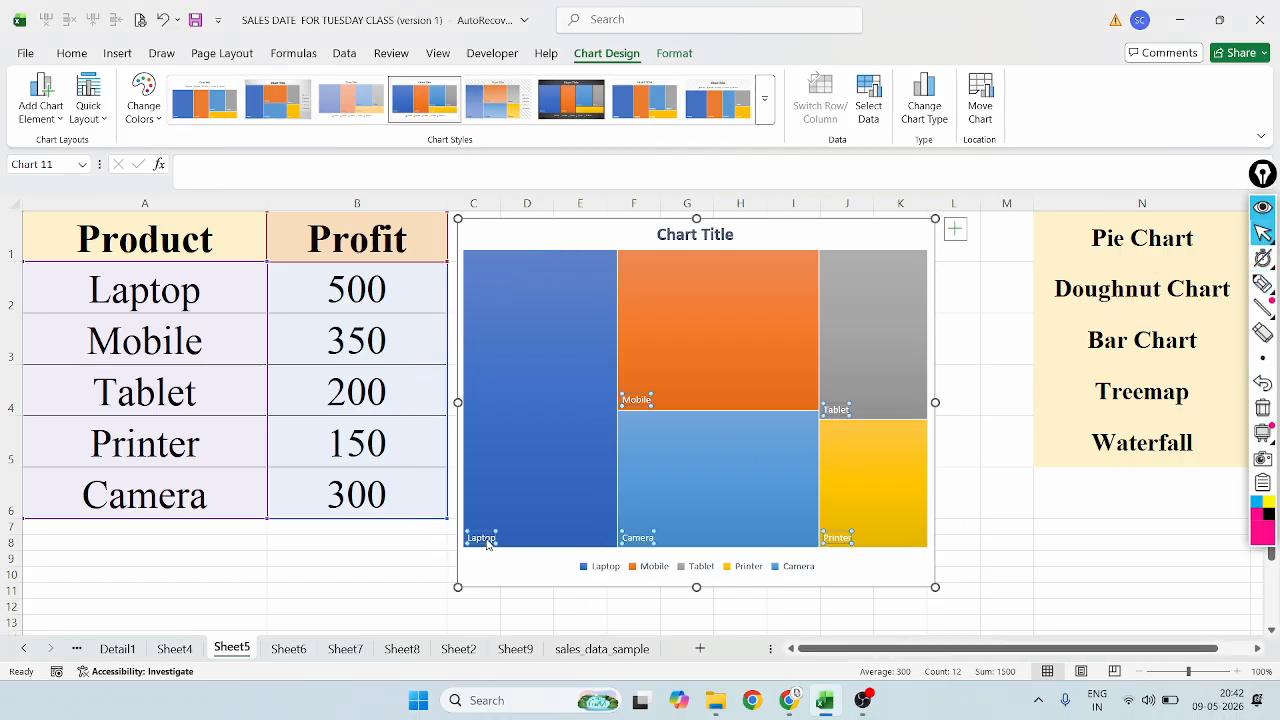
pyautogui.click(71, 53)
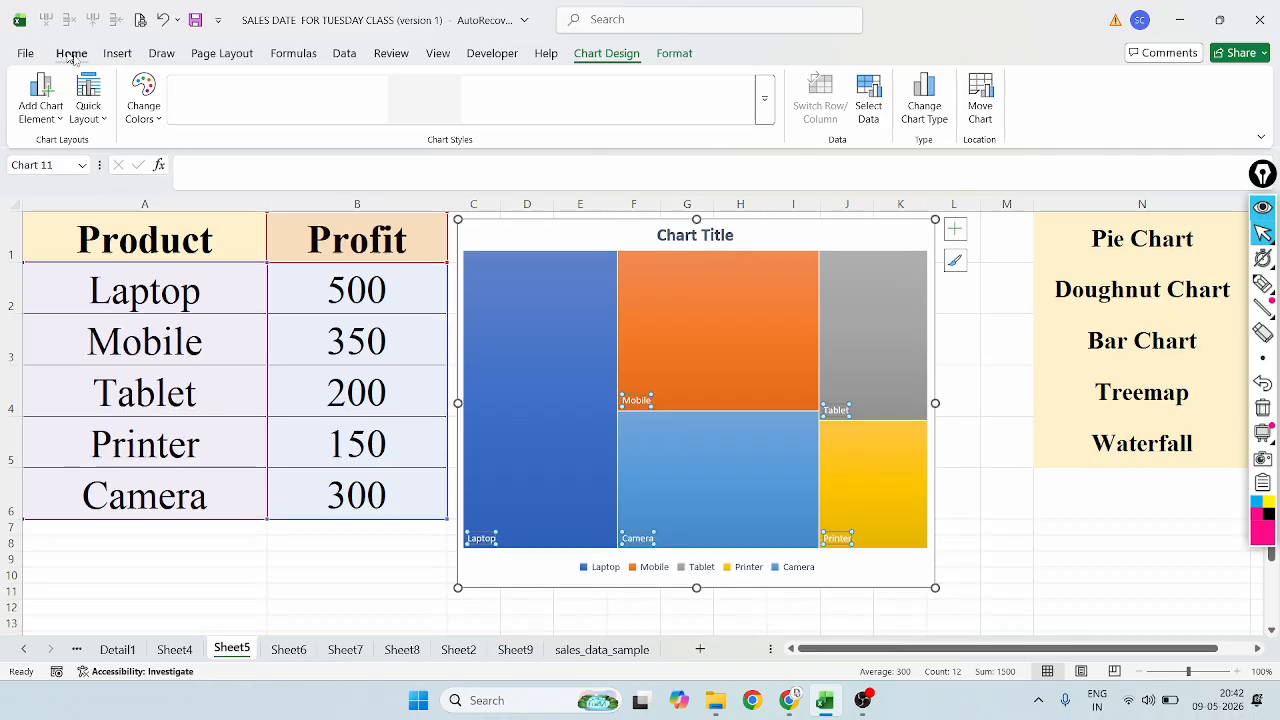
pyautogui.click(306, 84)
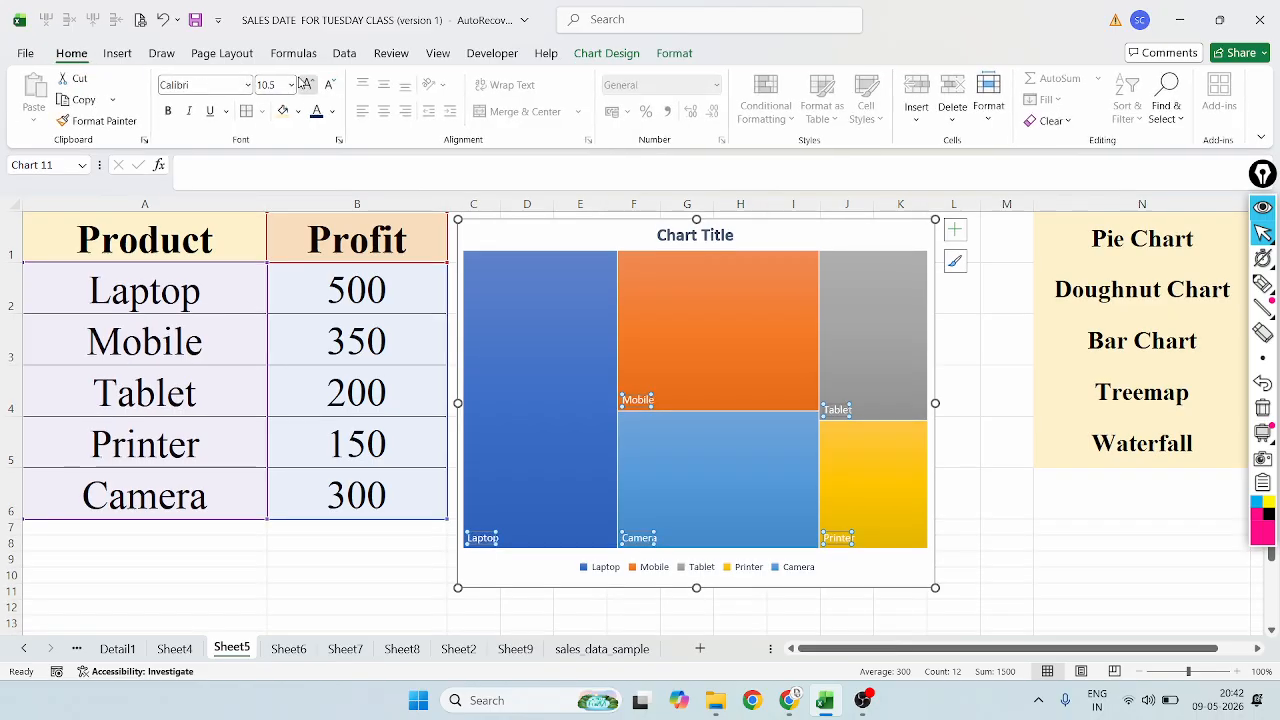
pyautogui.click(306, 84)
pyautogui.click(306, 84)
pyautogui.click(306, 84)
pyautogui.click(306, 84)
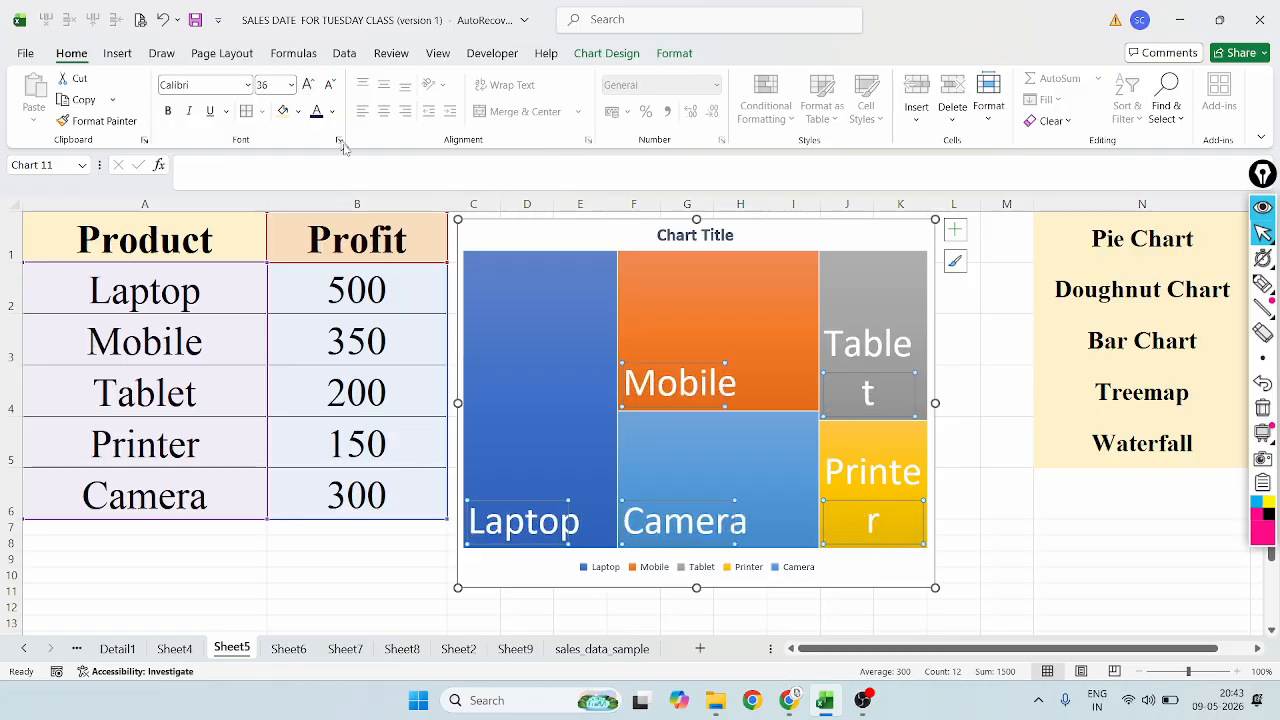
pyautogui.click(329, 84)
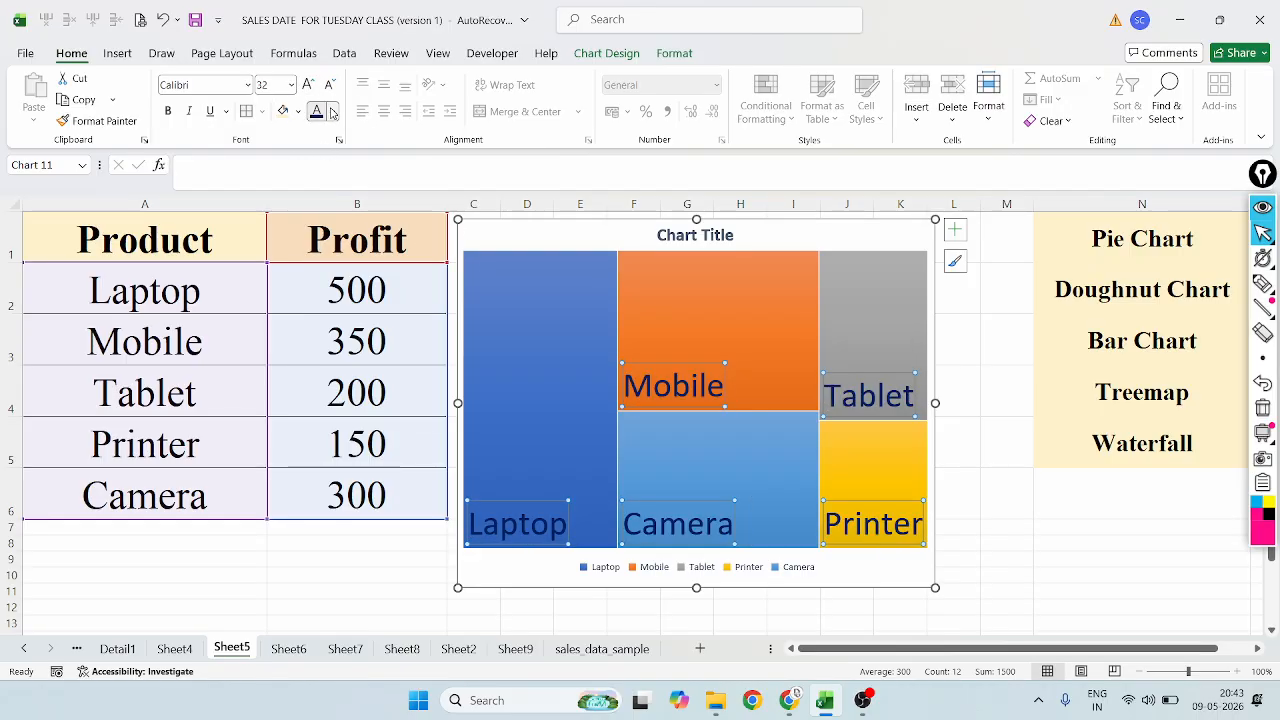
# Make the treemap's data labels bold and colour them in the lightest gold theme shade
pyautogui.click(332, 111)
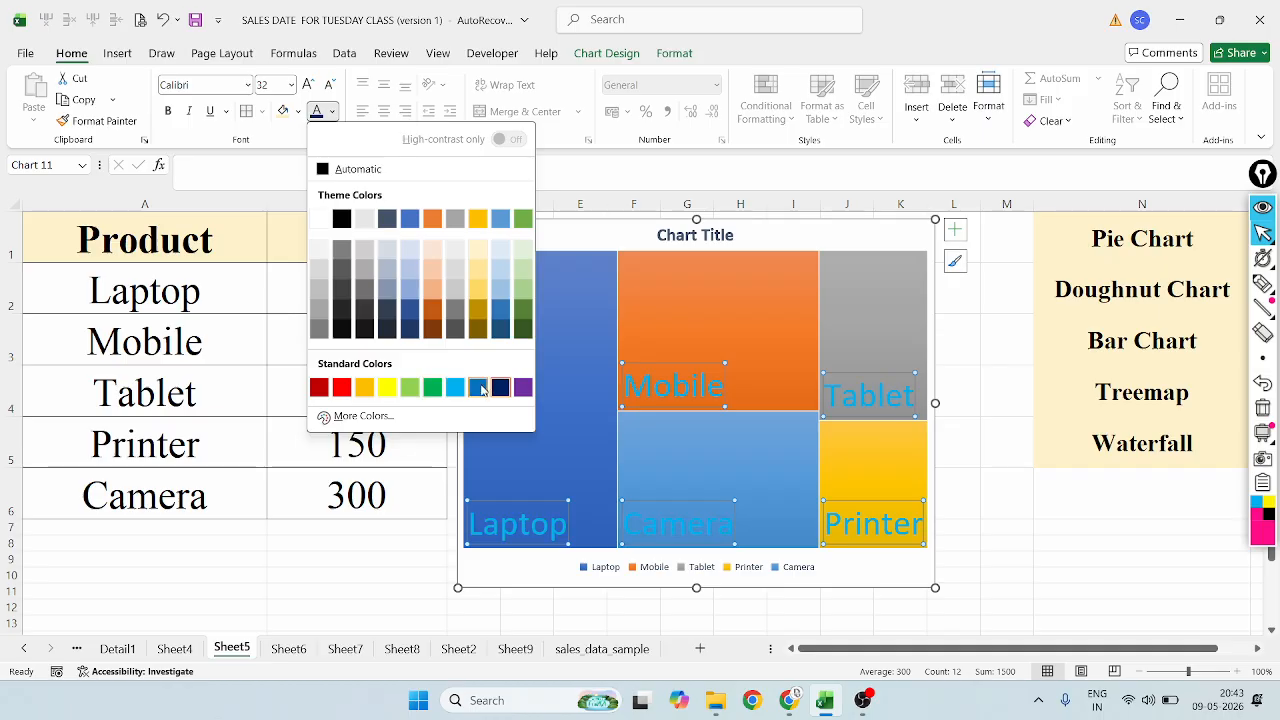
pyautogui.click(478, 253)
pyautogui.click(168, 110)
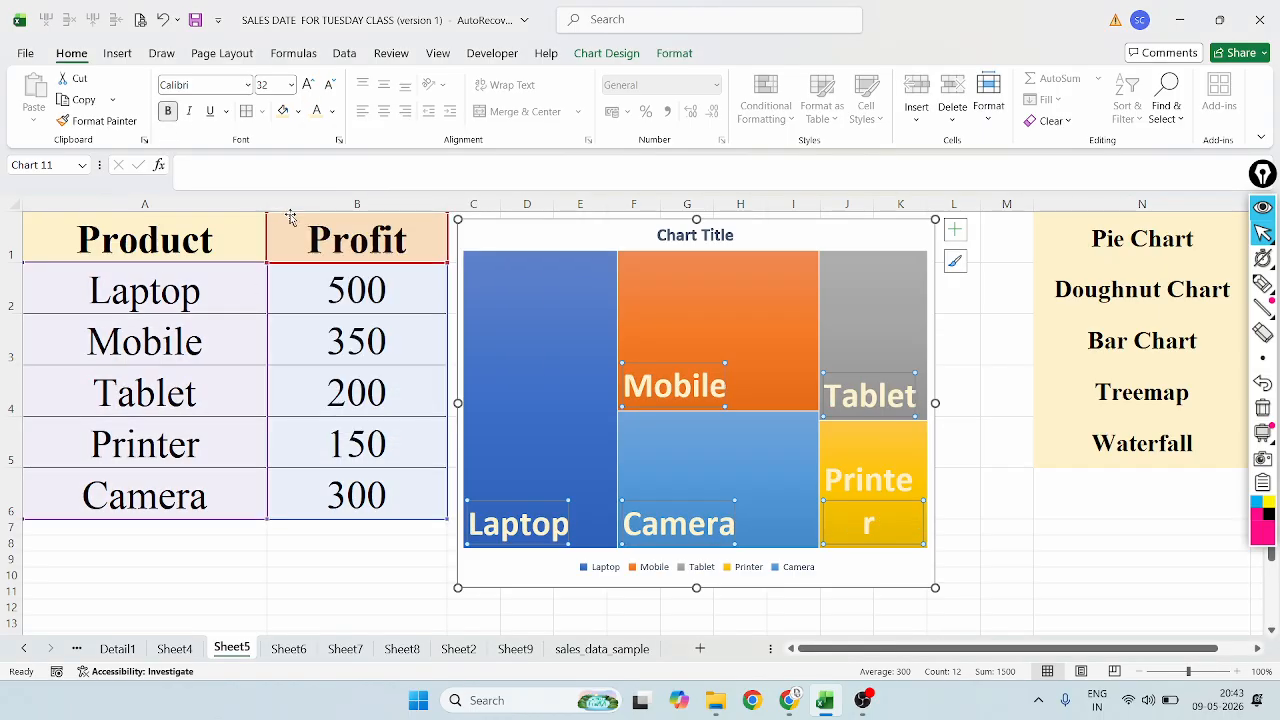
pyautogui.click(573, 387)
# Circle the Laptop profit value in the table and tick the Mobile block of the treemap with the annotation pen
pyautogui.moveTo(1268, 307)
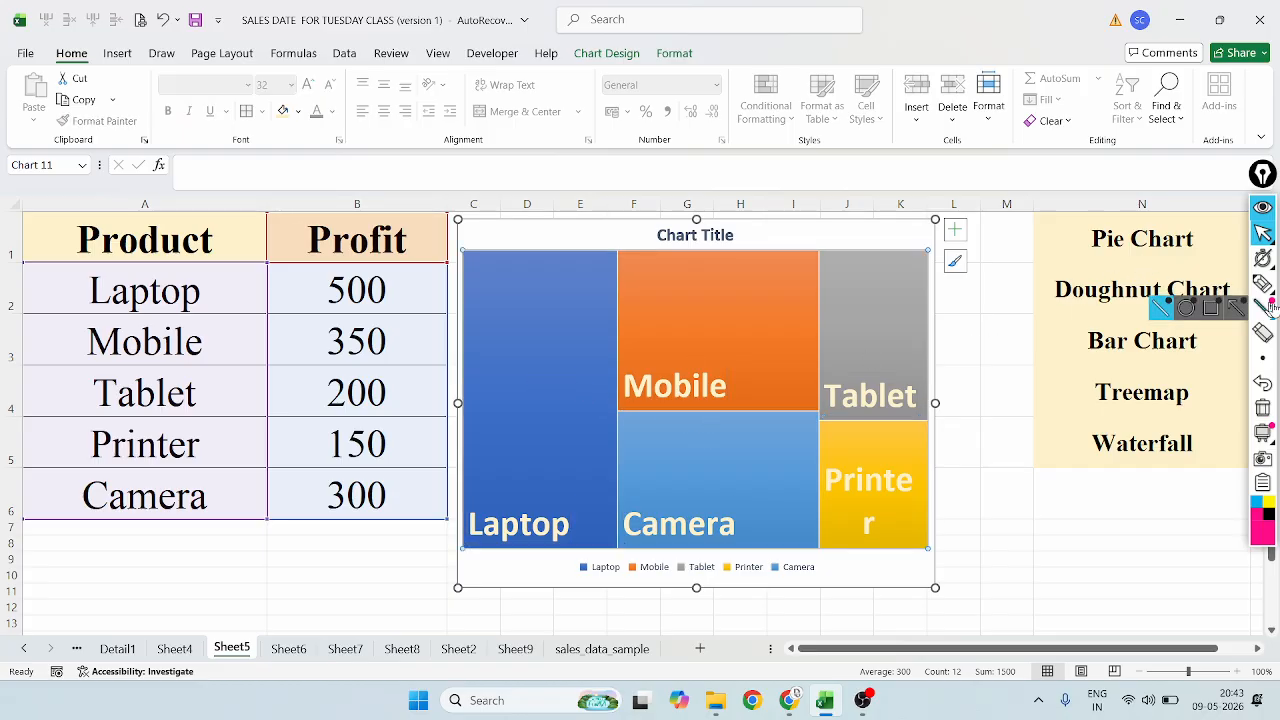
pyautogui.click(1262, 284)
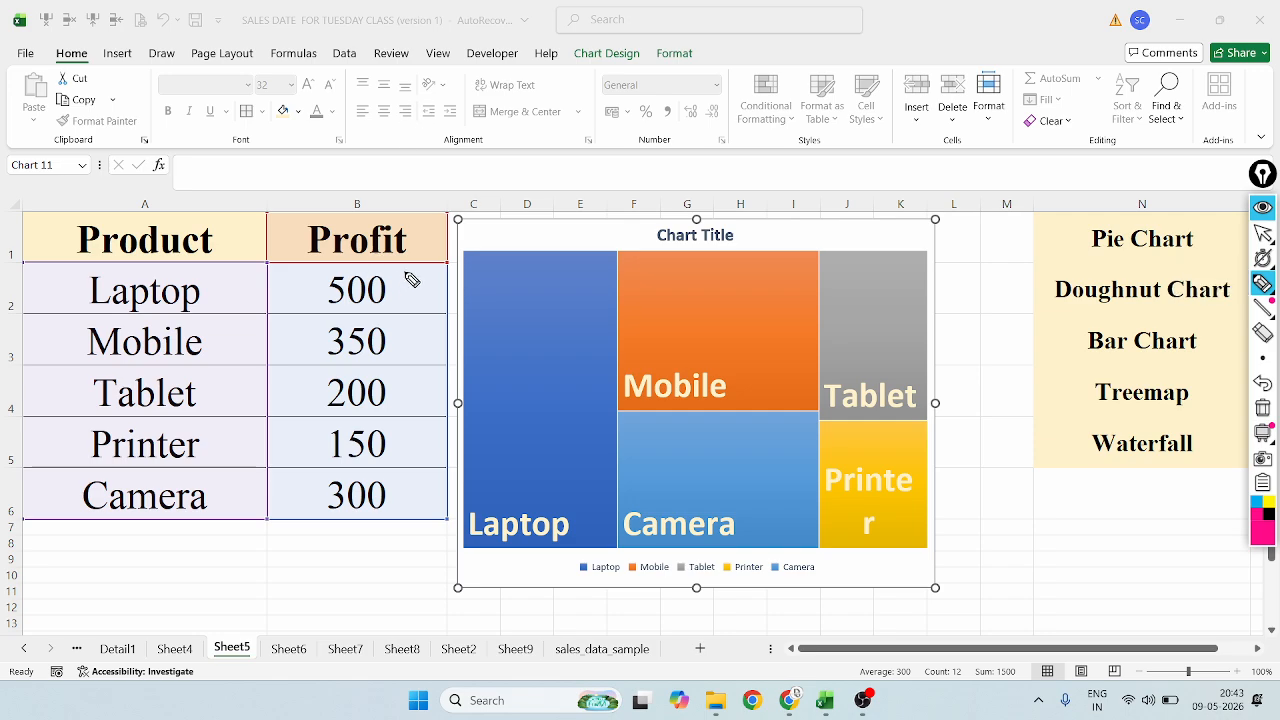
pyautogui.moveTo(405, 270)
pyautogui.mouseDown()
pyautogui.moveTo(352, 260)
pyautogui.moveTo(304, 288)
pyautogui.moveTo(328, 318)
pyautogui.moveTo(396, 316)
pyautogui.moveTo(422, 281)
pyautogui.mouseUp()
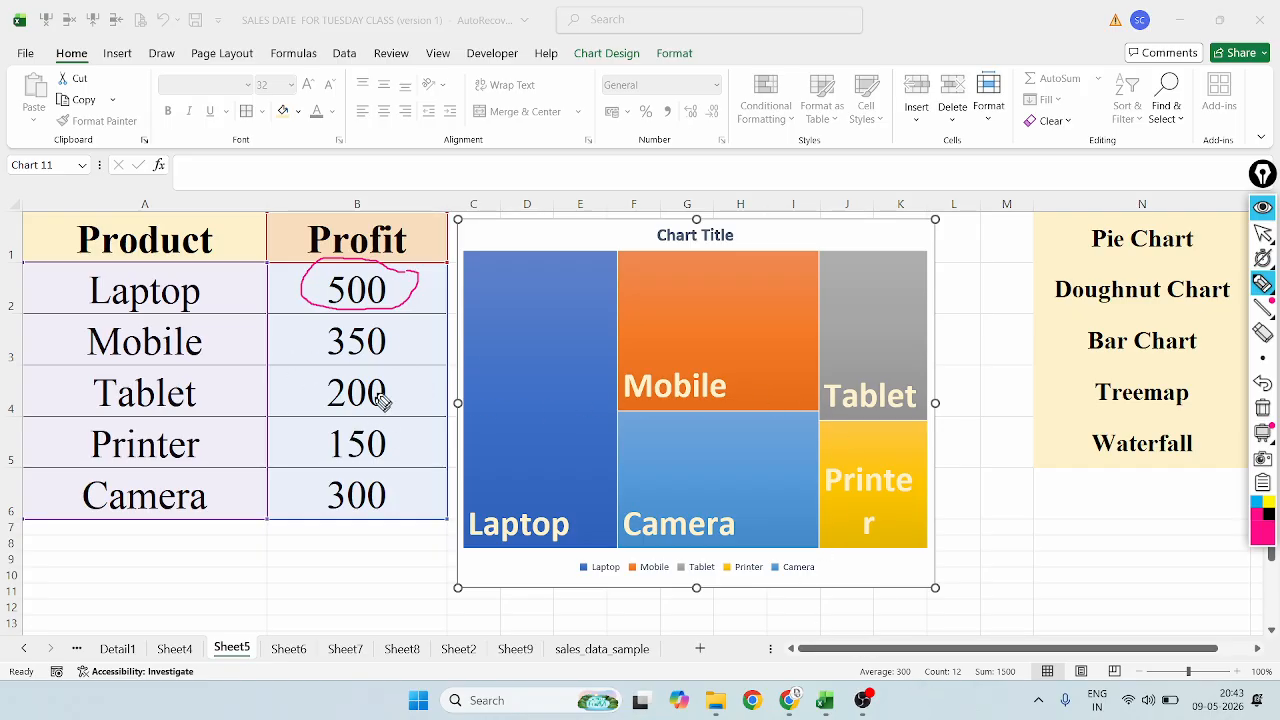
pyautogui.moveTo(698, 318)
pyautogui.mouseDown()
pyautogui.moveTo(740, 296)
pyautogui.moveTo(717, 320)
pyautogui.moveTo(786, 308)
pyautogui.mouseUp()
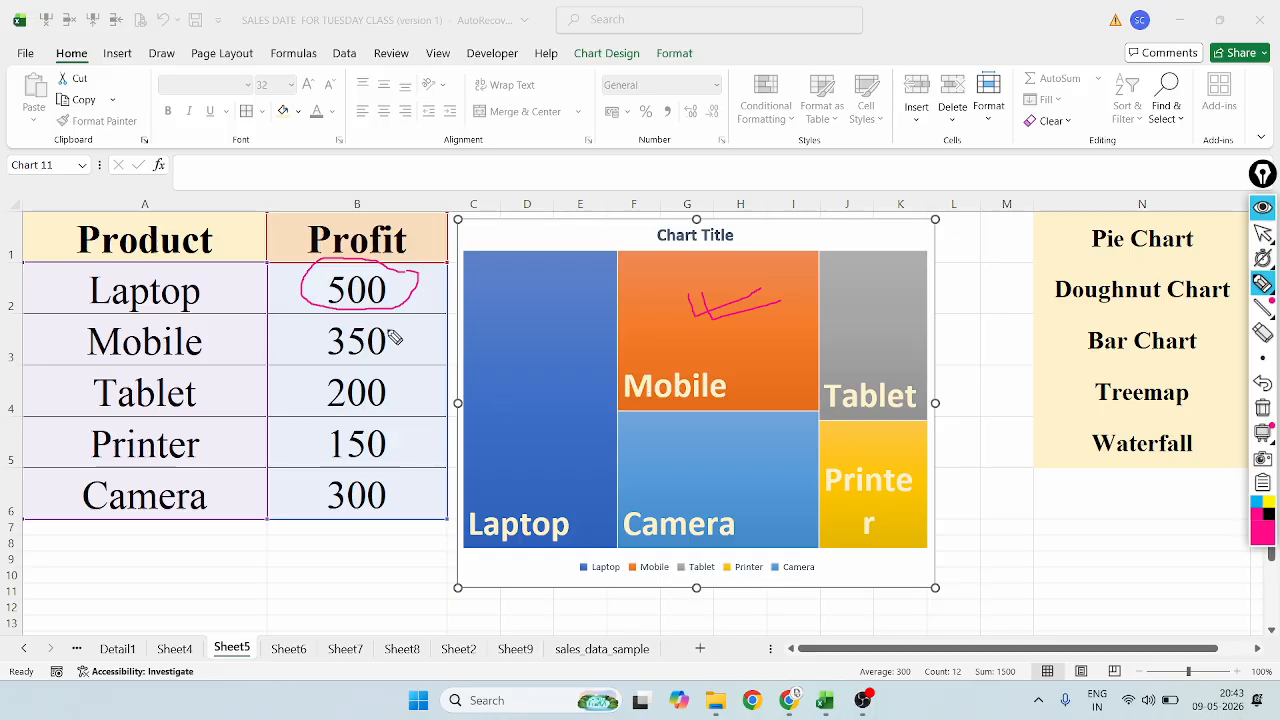
# Circle the Camera and Printer profit values in the table and tick their treemap blocks with the annotation pen
pyautogui.moveTo(408, 487)
pyautogui.mouseDown()
pyautogui.moveTo(378, 476)
pyautogui.moveTo(386, 537)
pyautogui.moveTo(406, 491)
pyautogui.mouseUp()
pyautogui.moveTo(646, 428)
pyautogui.mouseDown()
pyautogui.moveTo(656, 458)
pyautogui.moveTo(725, 430)
pyautogui.mouseUp()
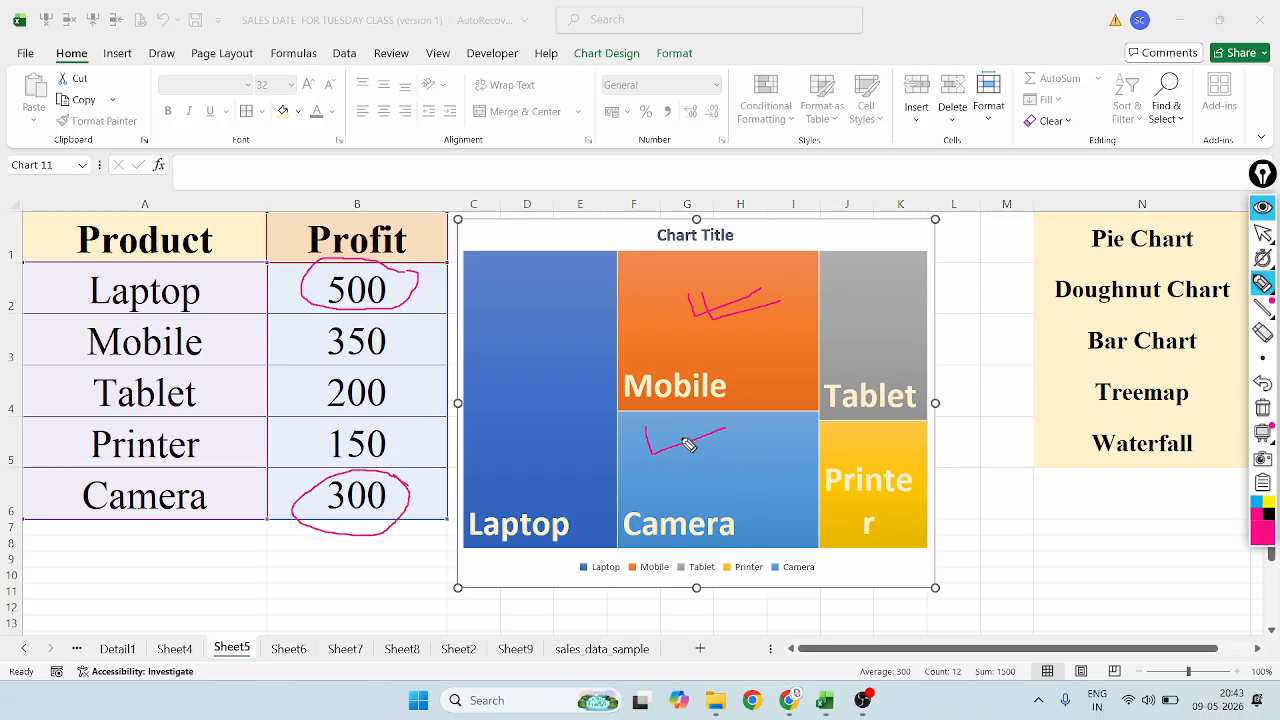
pyautogui.moveTo(680, 468); pyautogui.dragTo(751, 443)
pyautogui.moveTo(386, 423)
pyautogui.mouseDown()
pyautogui.moveTo(336, 437)
pyautogui.moveTo(414, 449)
pyautogui.moveTo(362, 410)
pyautogui.mouseUp()
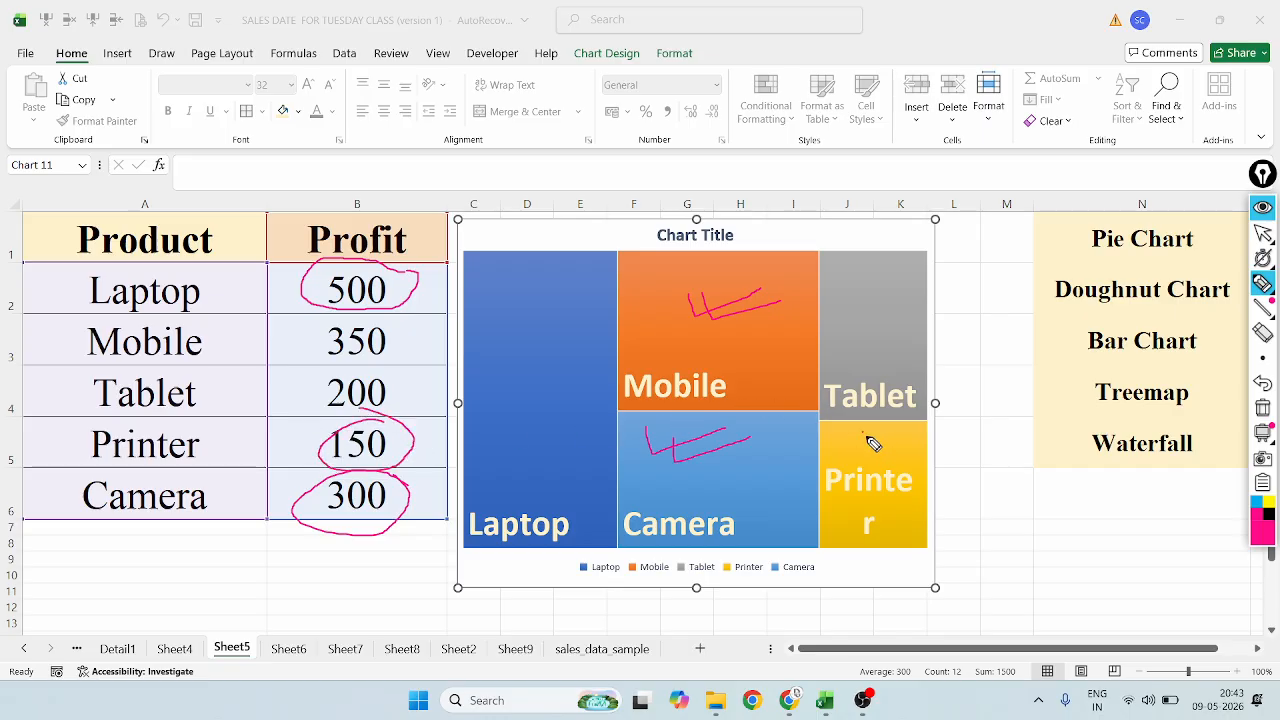
pyautogui.moveTo(862, 436); pyautogui.dragTo(914, 428)
pyautogui.moveTo(1264, 360)
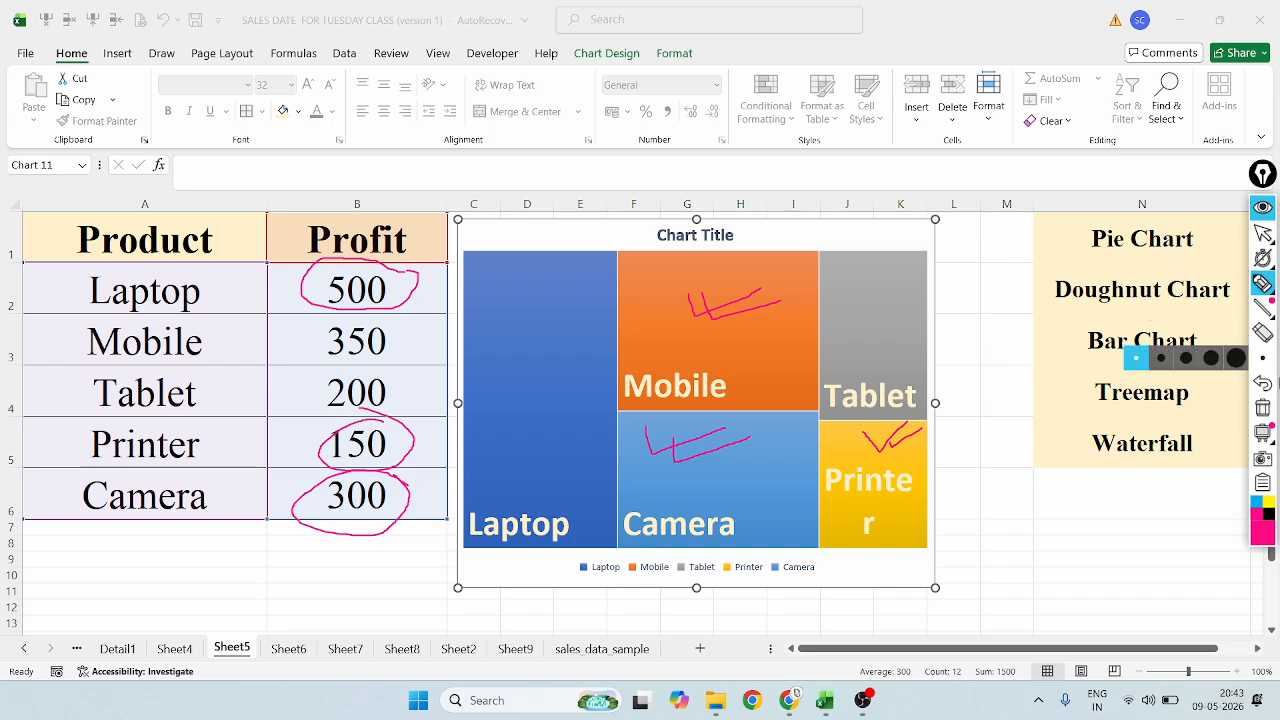
# Undo all annotation marks on the table and treemap, and switch from the pen back to the normal pointer
pyautogui.click(1268, 388)
pyautogui.click(1268, 388)
pyautogui.click(1268, 388)
pyautogui.click(1268, 388)
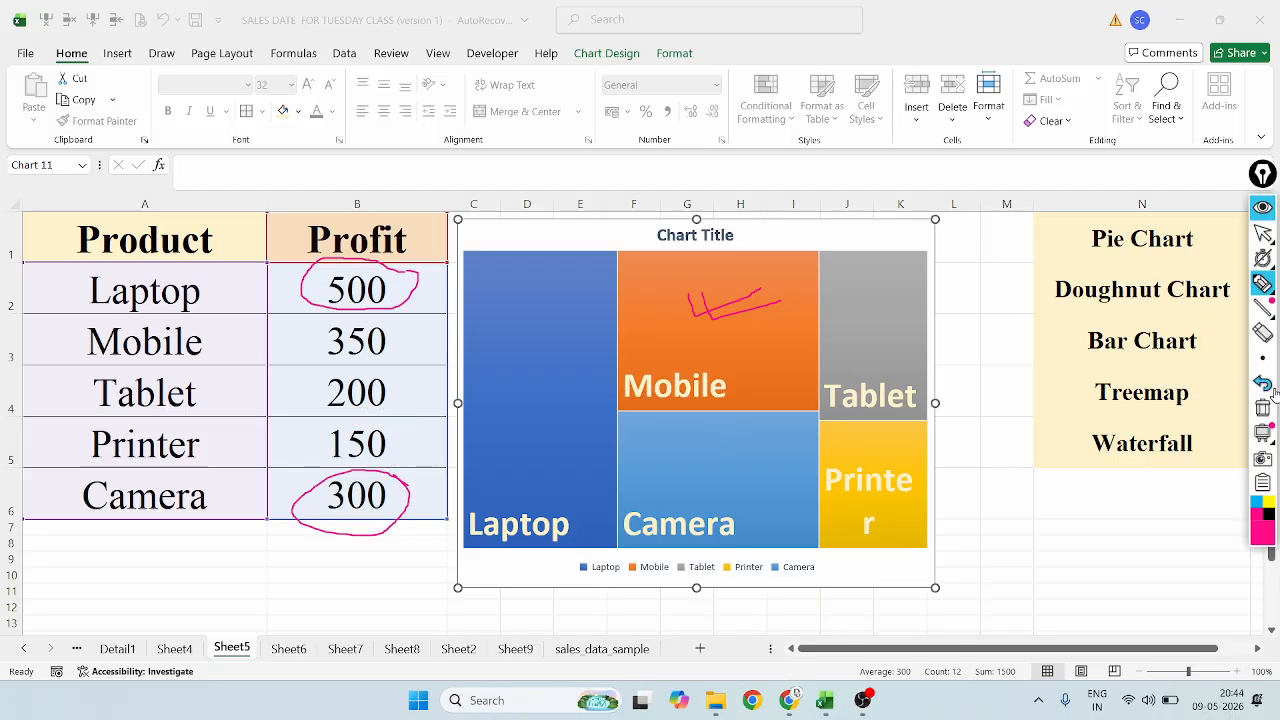
pyautogui.click(1268, 388)
pyautogui.click(1268, 388)
pyautogui.click(1266, 386)
pyautogui.click(1266, 386)
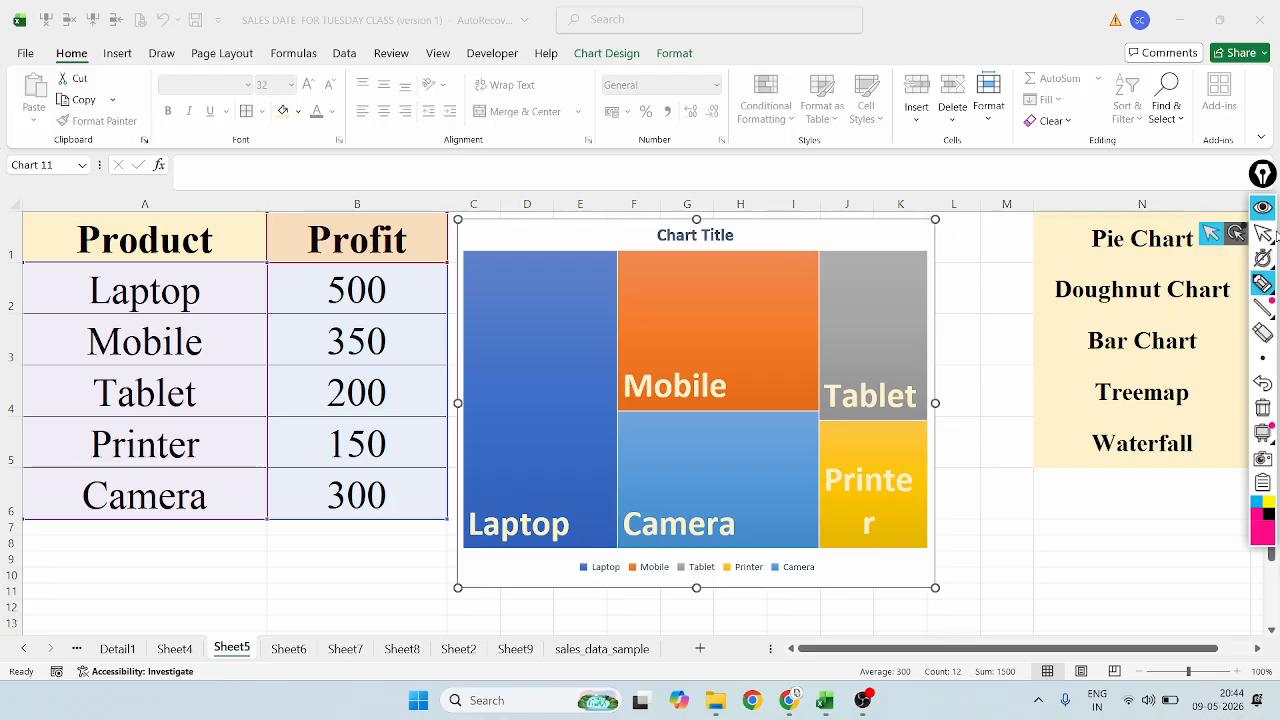
pyautogui.click(1265, 233)
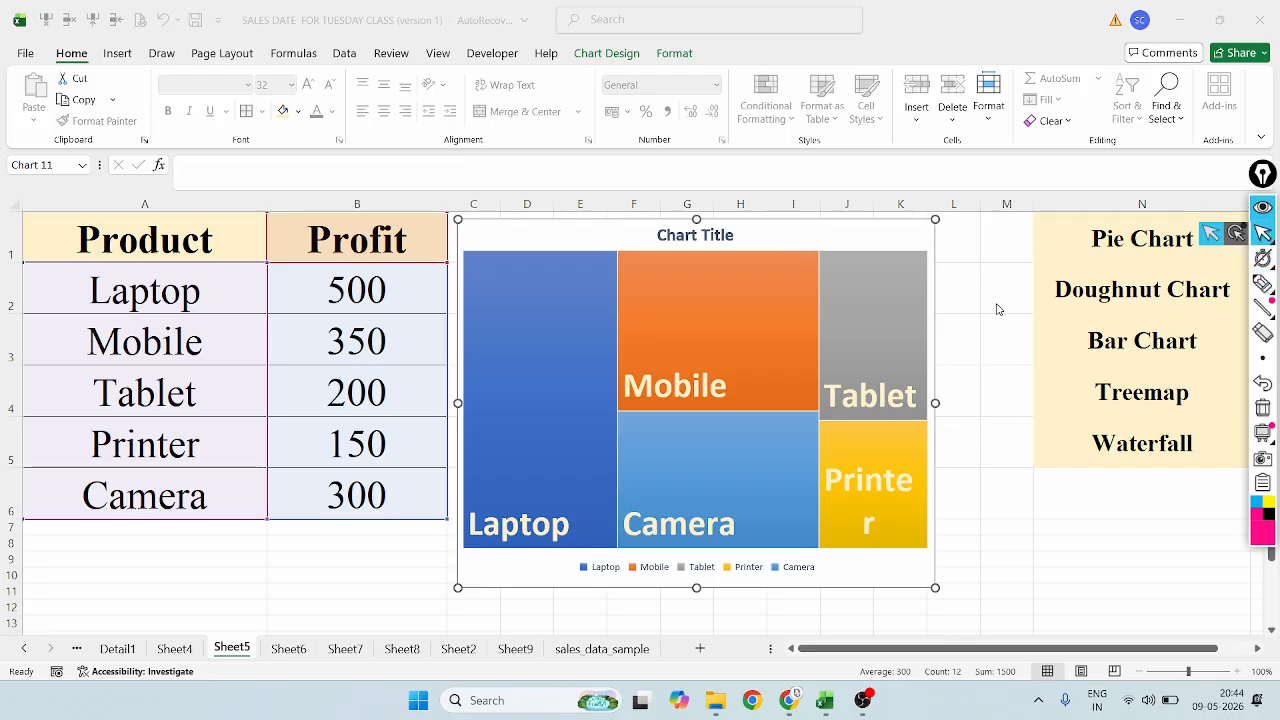
# Replace the treemap's chart title with TREEMAP and close the formatting pane
pyautogui.doubleClick(690, 234)
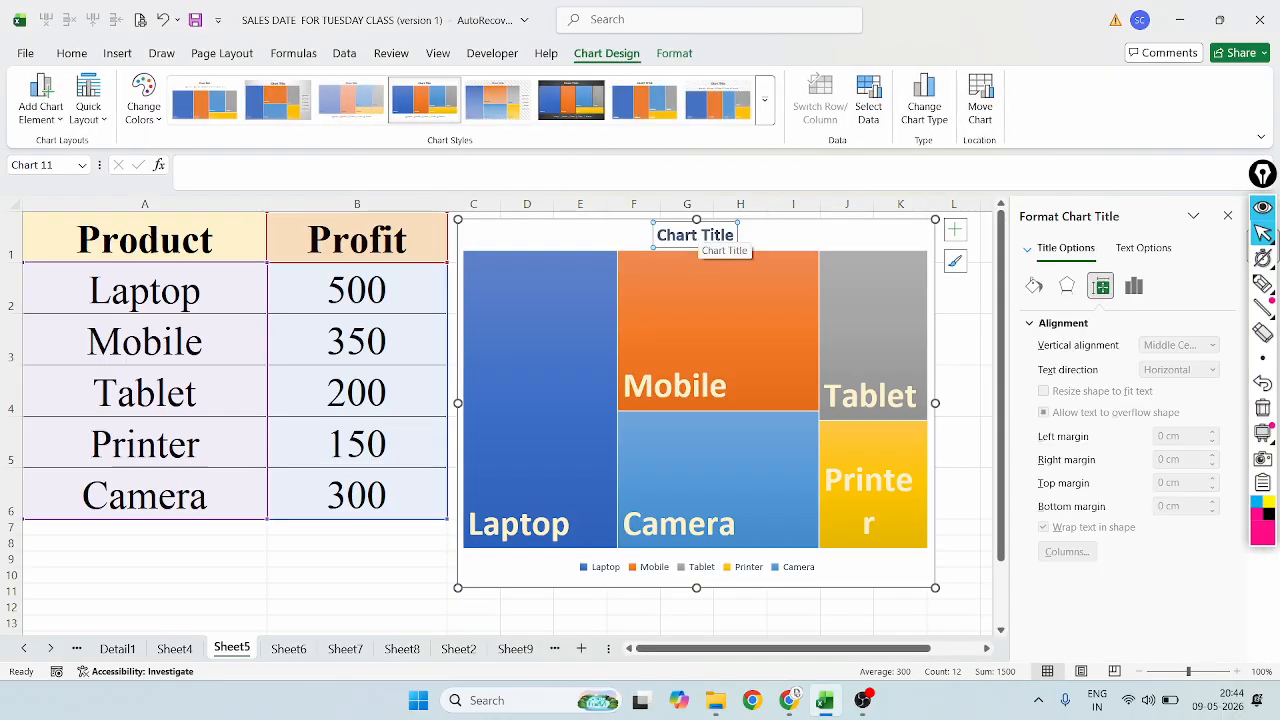
pyautogui.click(729, 235)
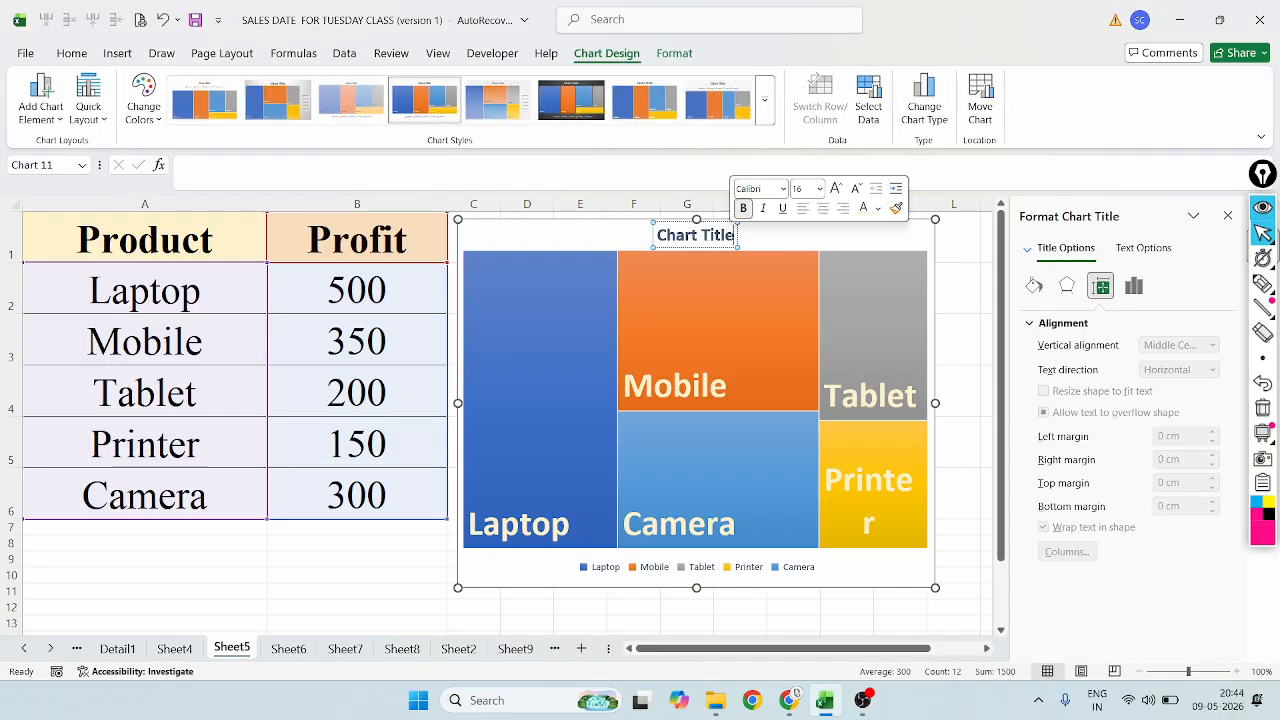
pyautogui.press('BackSpace')
pyautogui.press('BackSpace')
pyautogui.press('BackSpace')
pyautogui.press('BackSpace')
pyautogui.press('BackSpace')
pyautogui.press('BackSpace')
pyautogui.press('BackSpace')
pyautogui.press('BackSpace')
pyautogui.press('BackSpace')
pyautogui.press('BackSpace')
pyautogui.press('BackSpace')
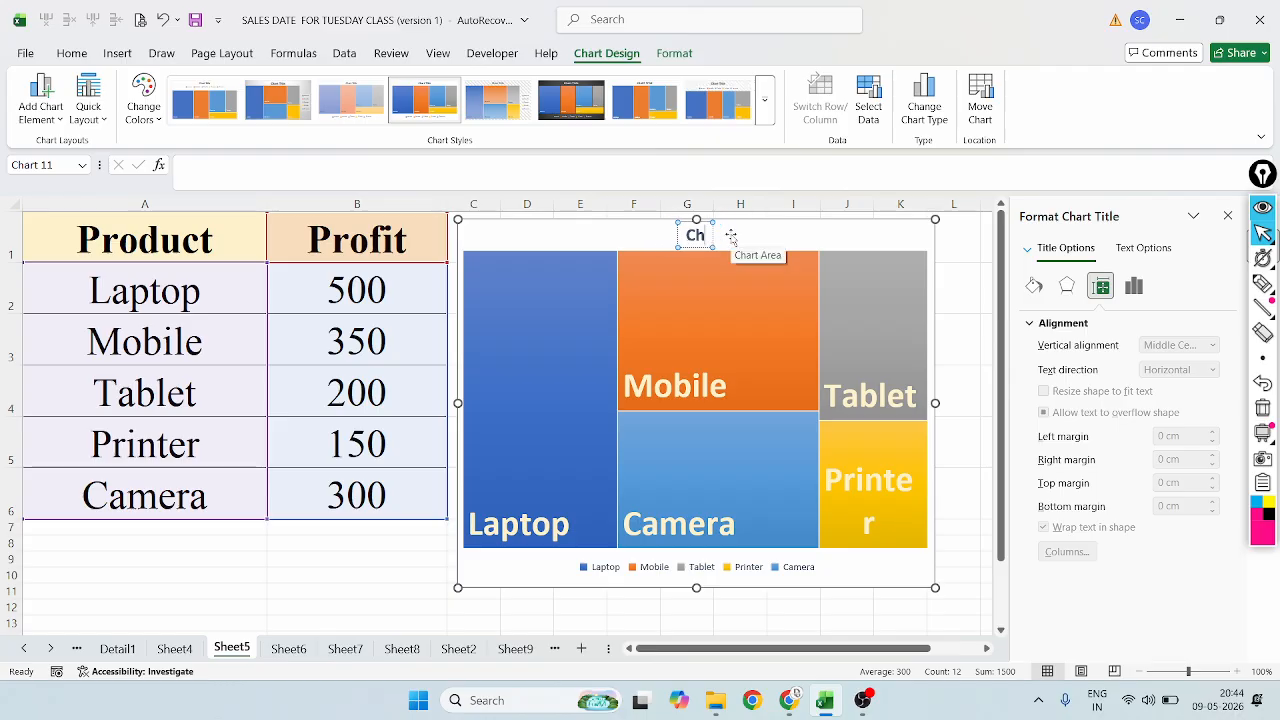
pyautogui.press('capslock')
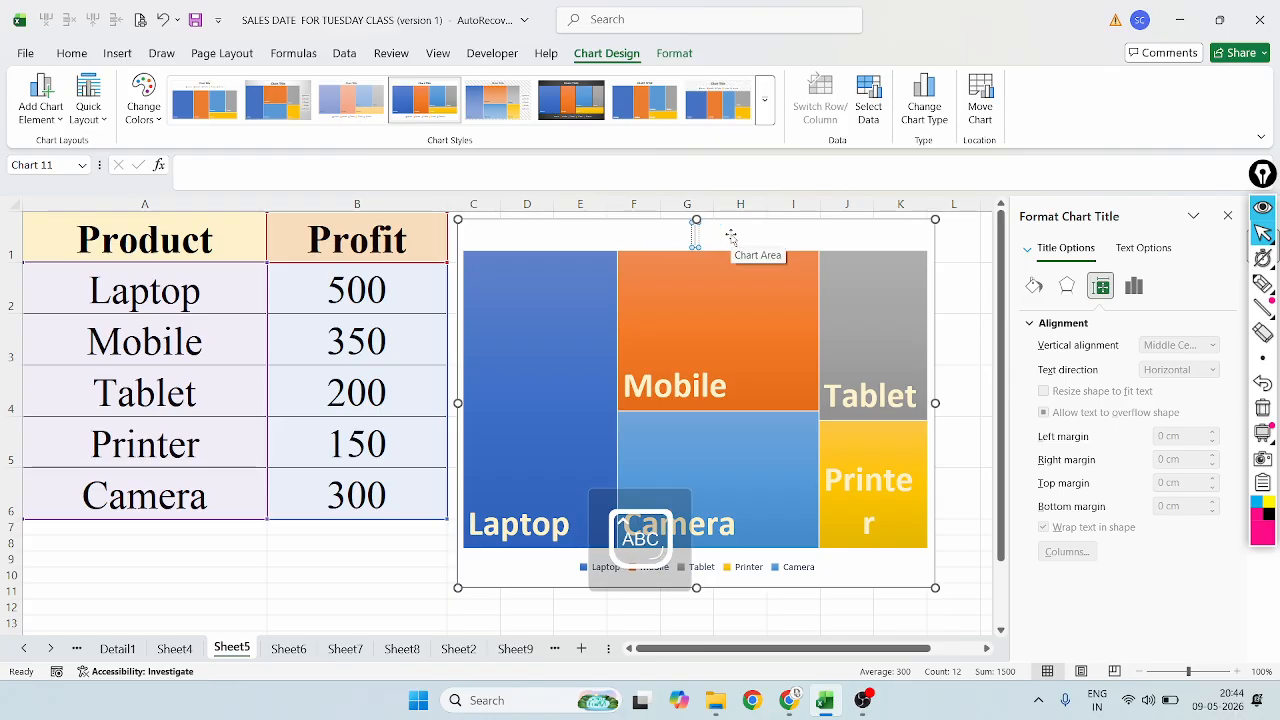
pyautogui.write('TREEMAP')
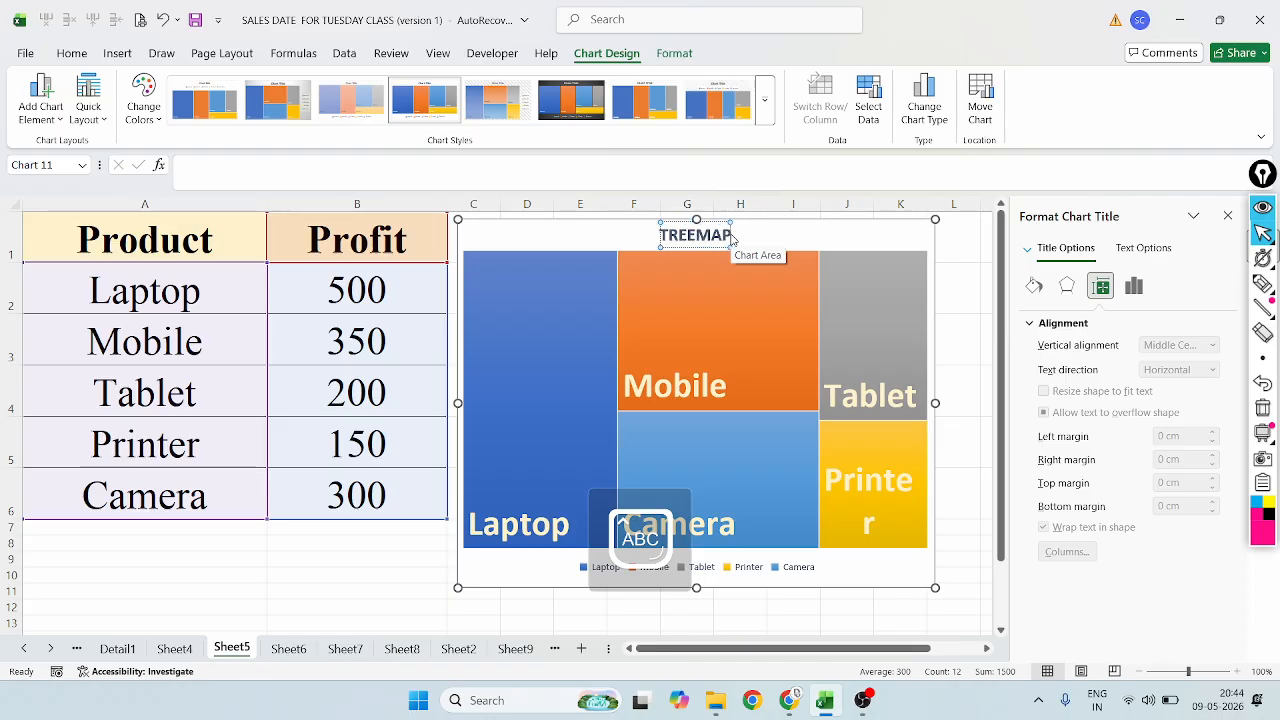
pyautogui.press('Return')
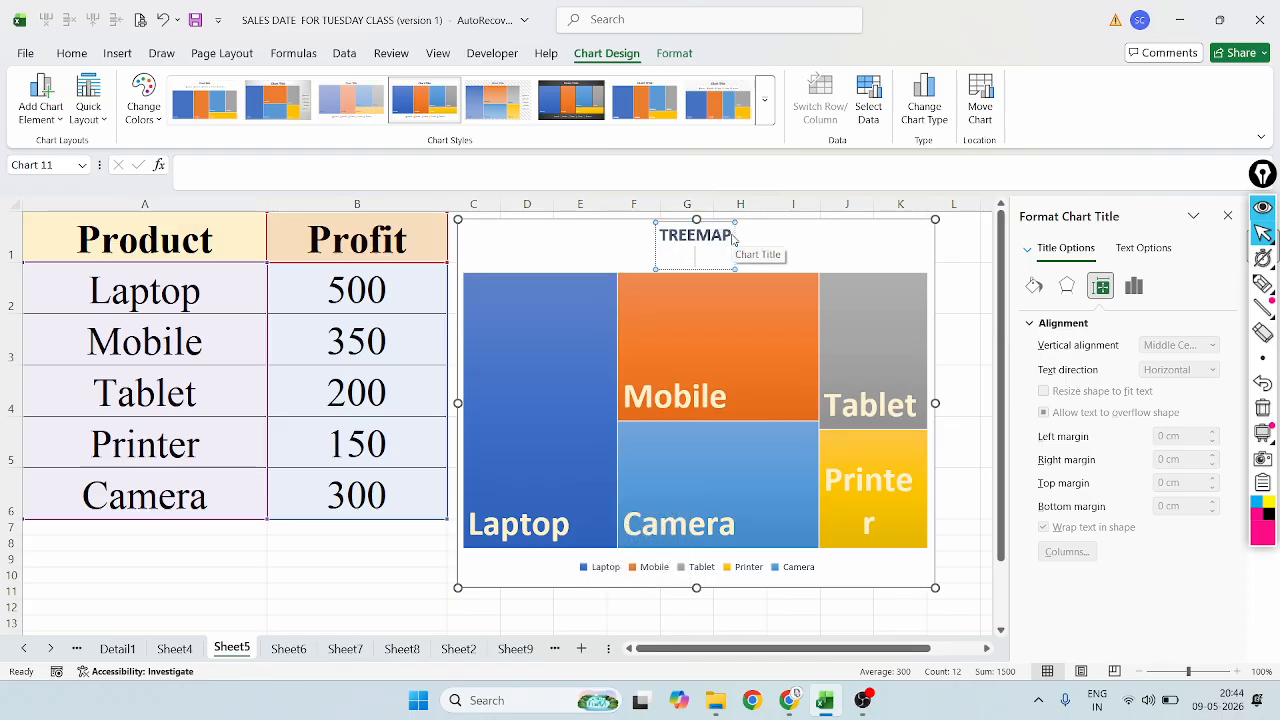
pyautogui.click(812, 252)
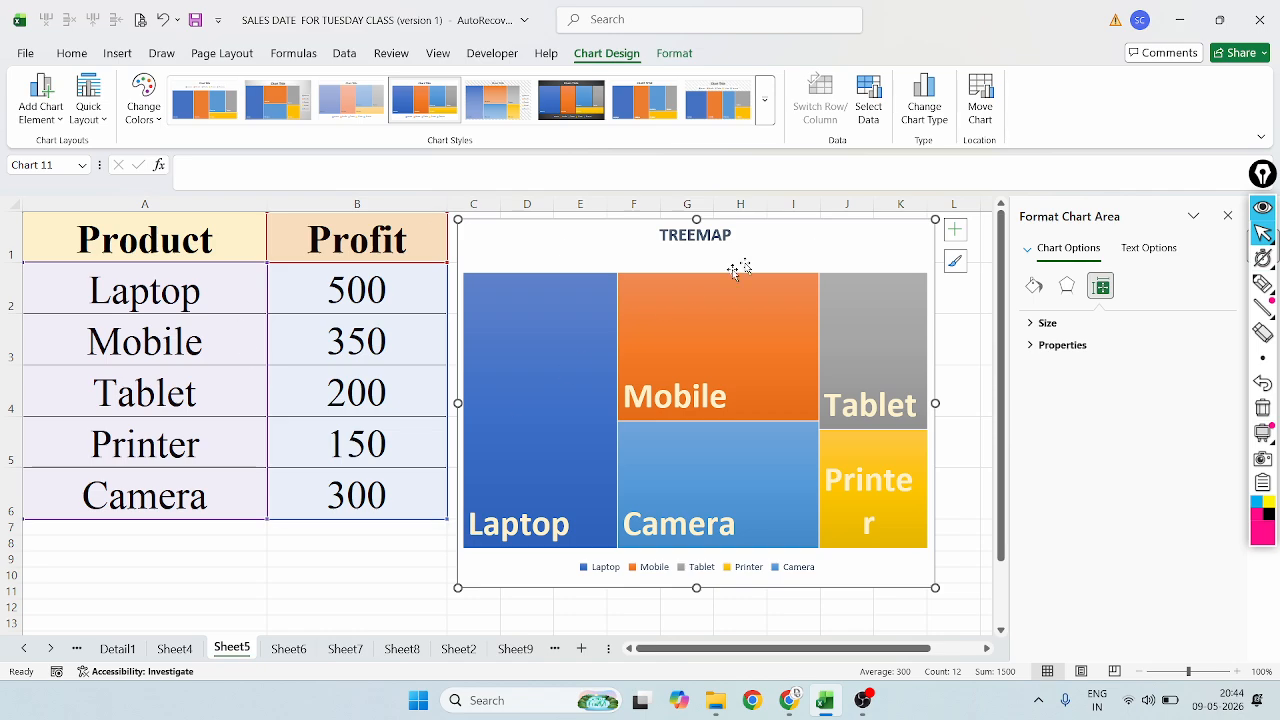
pyautogui.click(1228, 216)
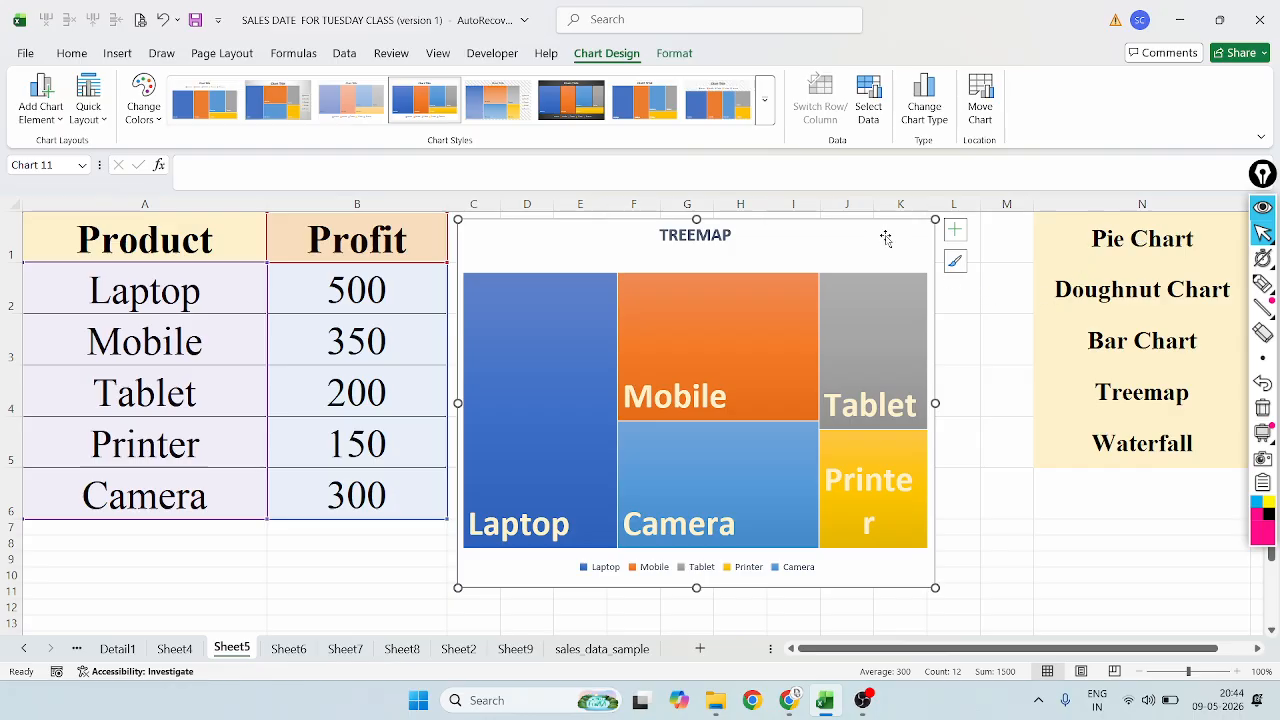
# Delete the treemap and insert a waterfall chart from the Product and Profit data in A1:B6
pyautogui.press('Delete')
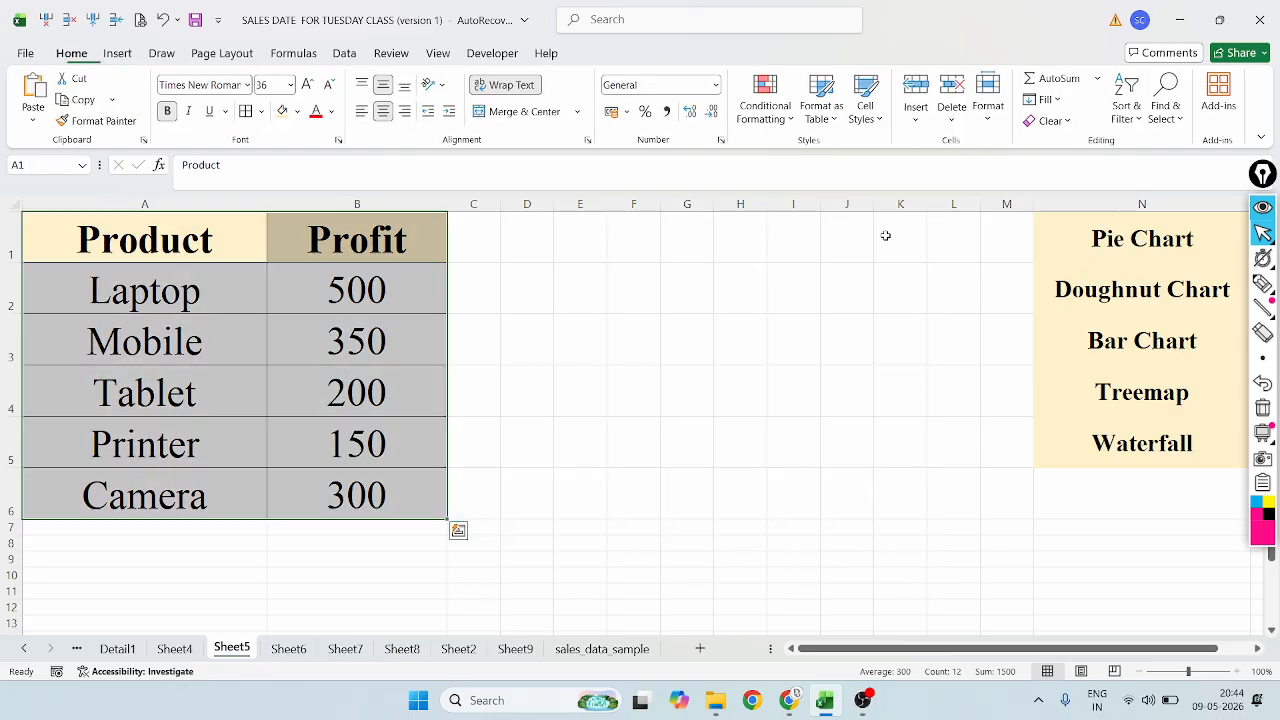
pyautogui.click(76, 219)
pyautogui.moveTo(118, 232); pyautogui.dragTo(380, 450)
pyautogui.moveTo(124, 232); pyautogui.dragTo(300, 495)
pyautogui.click(117, 53)
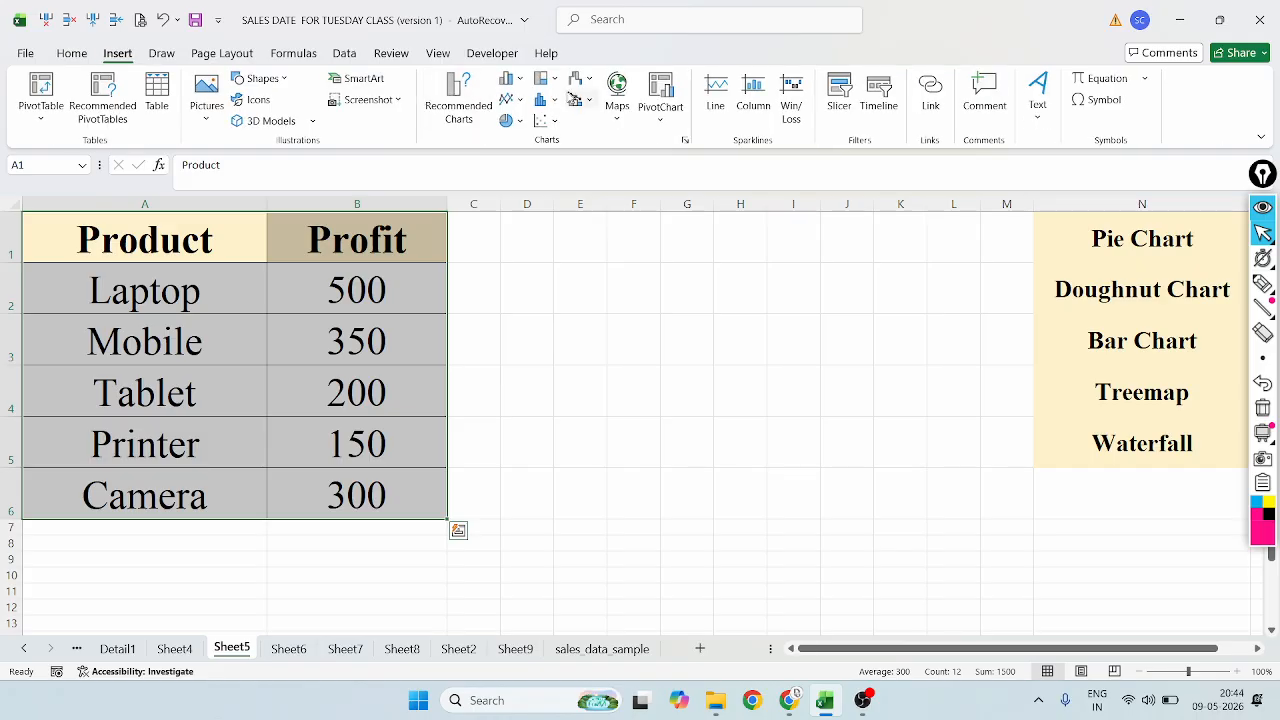
pyautogui.click(553, 86)
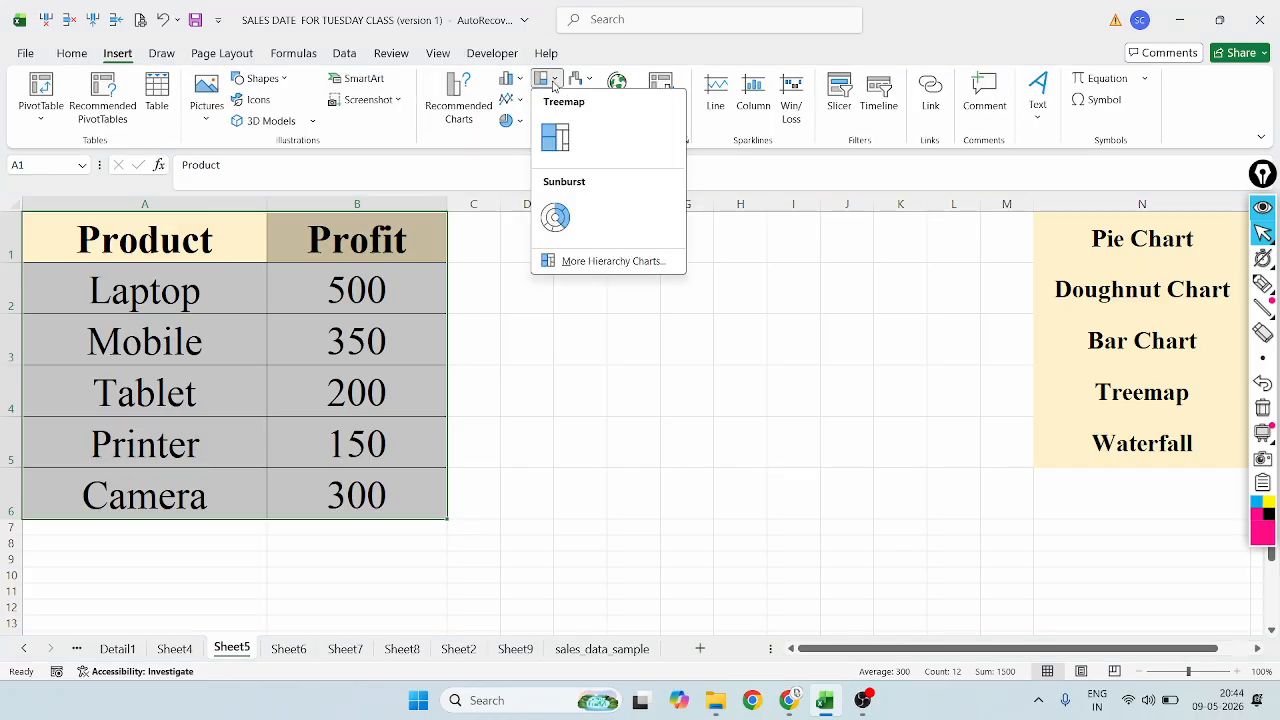
pyautogui.click(540, 77)
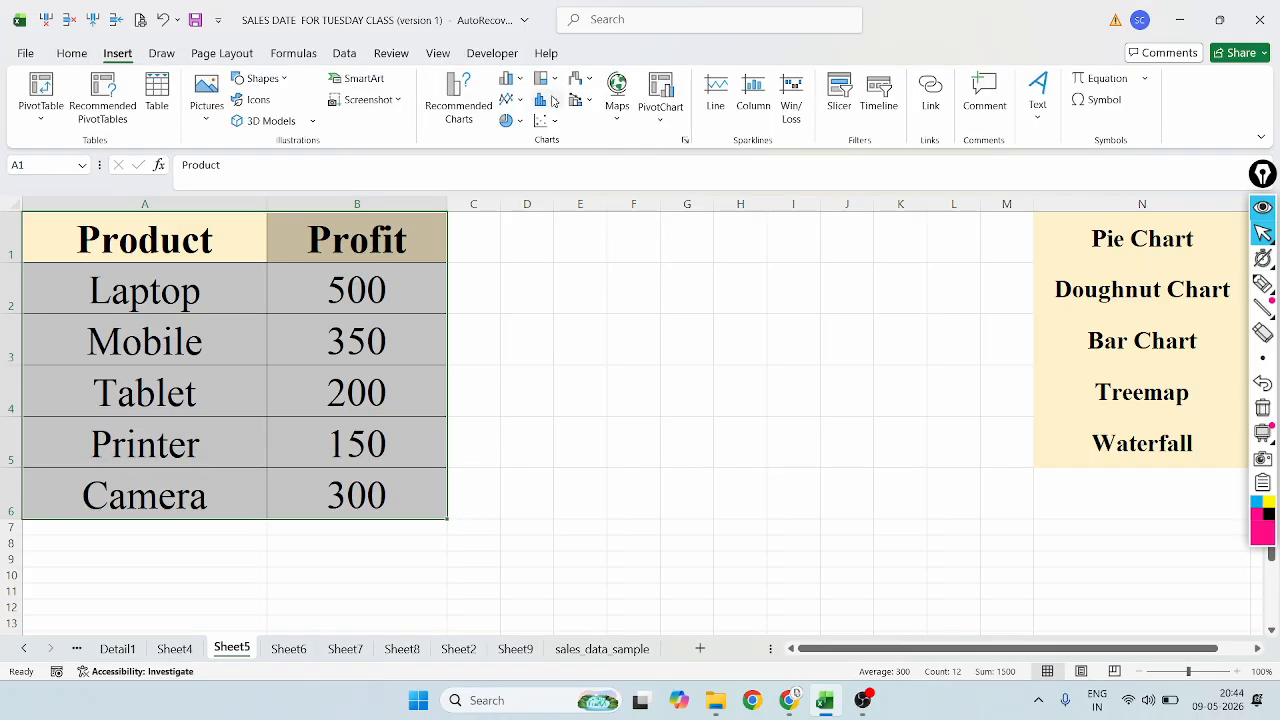
pyautogui.click(550, 97)
pyautogui.click(582, 80)
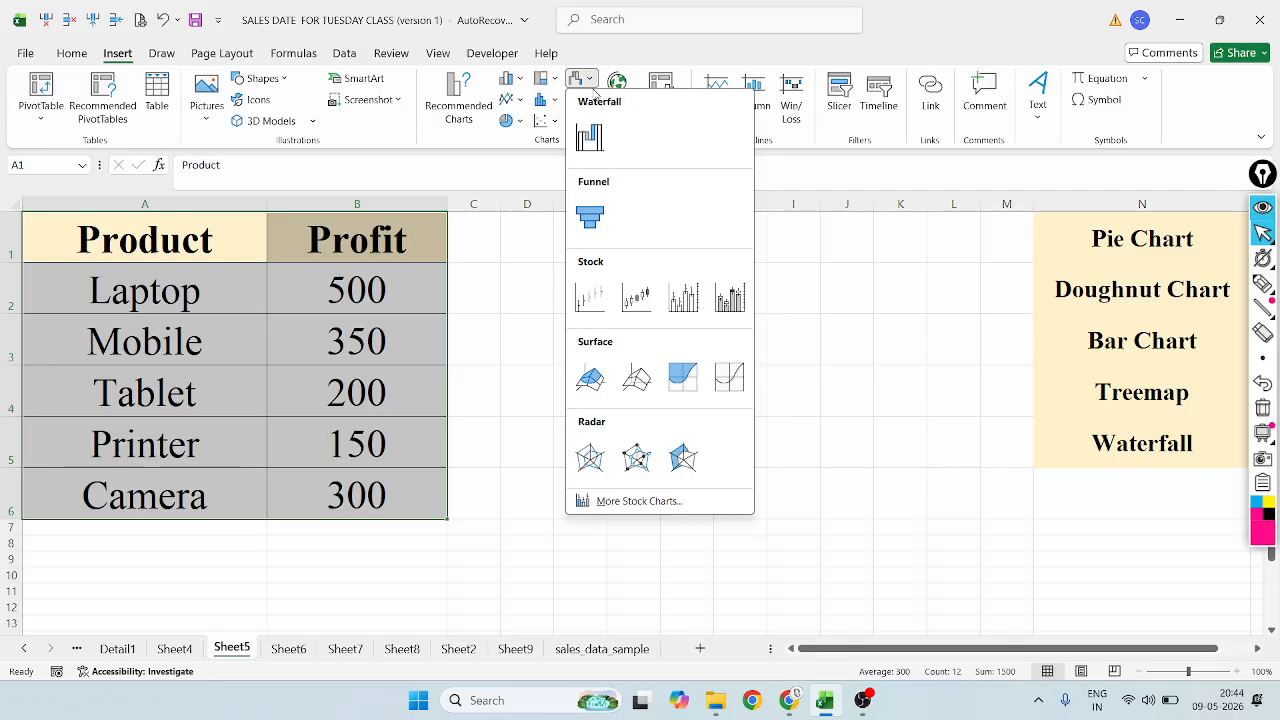
pyautogui.click(589, 137)
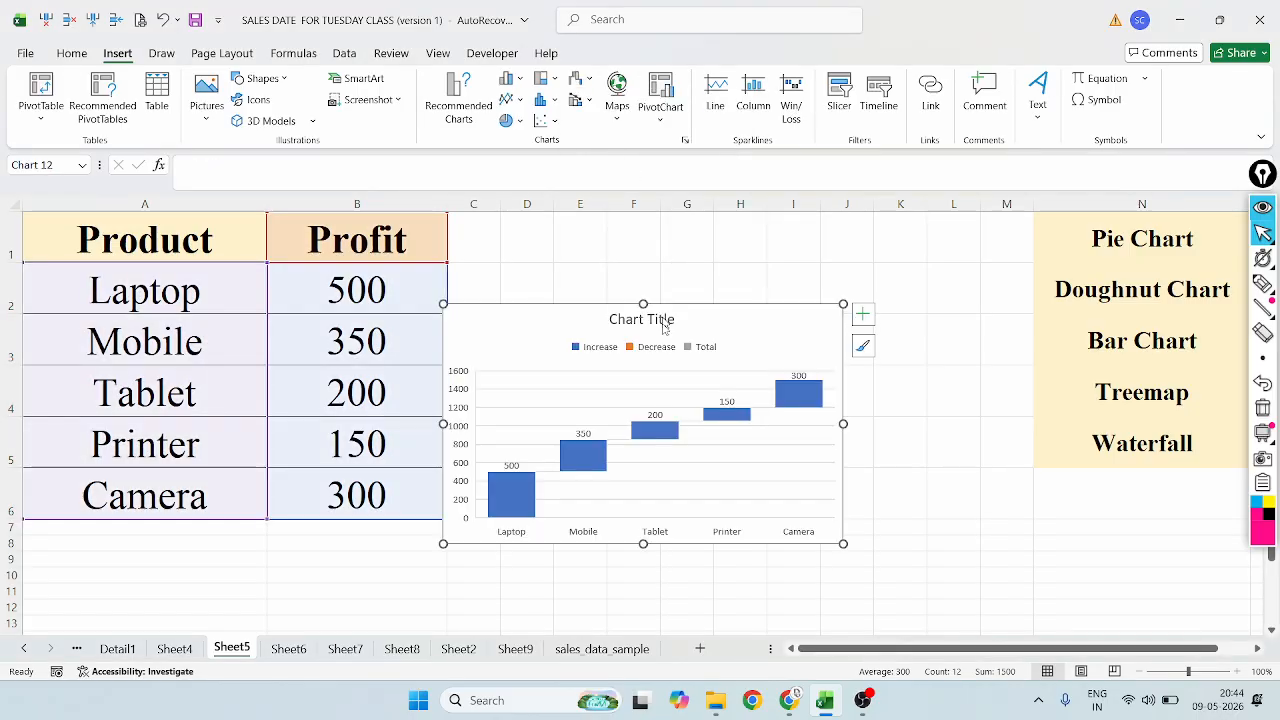
# Move the waterfall chart clear of the data table and enlarge it to fill the space beside the chart list
pyautogui.moveTo(740, 324); pyautogui.dragTo(838, 254)
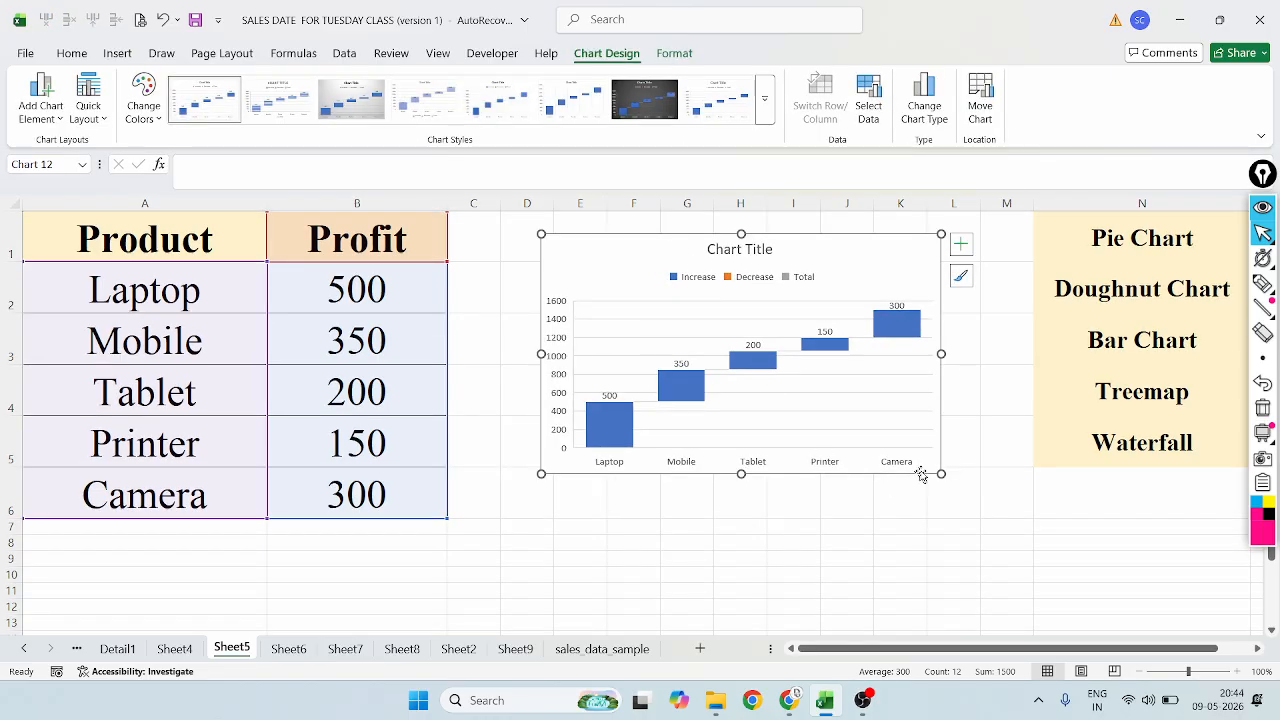
pyautogui.moveTo(941, 473); pyautogui.dragTo(992, 582)
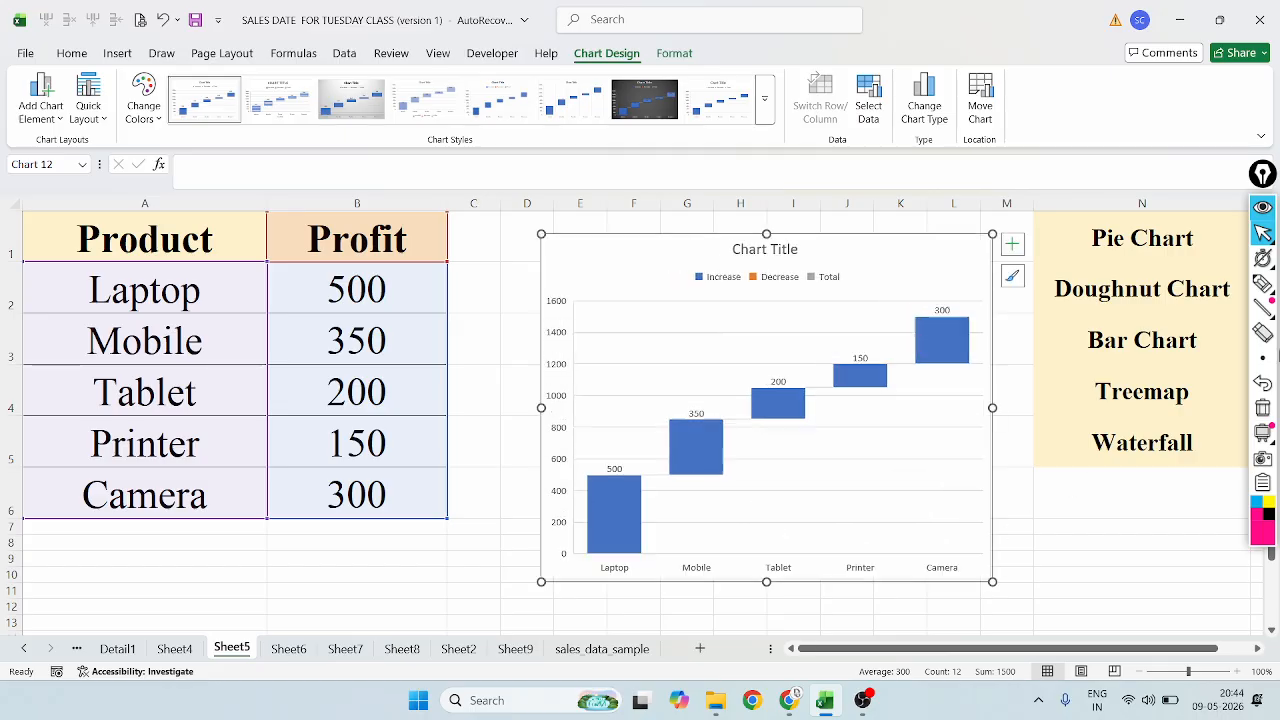
pyautogui.click(1260, 284)
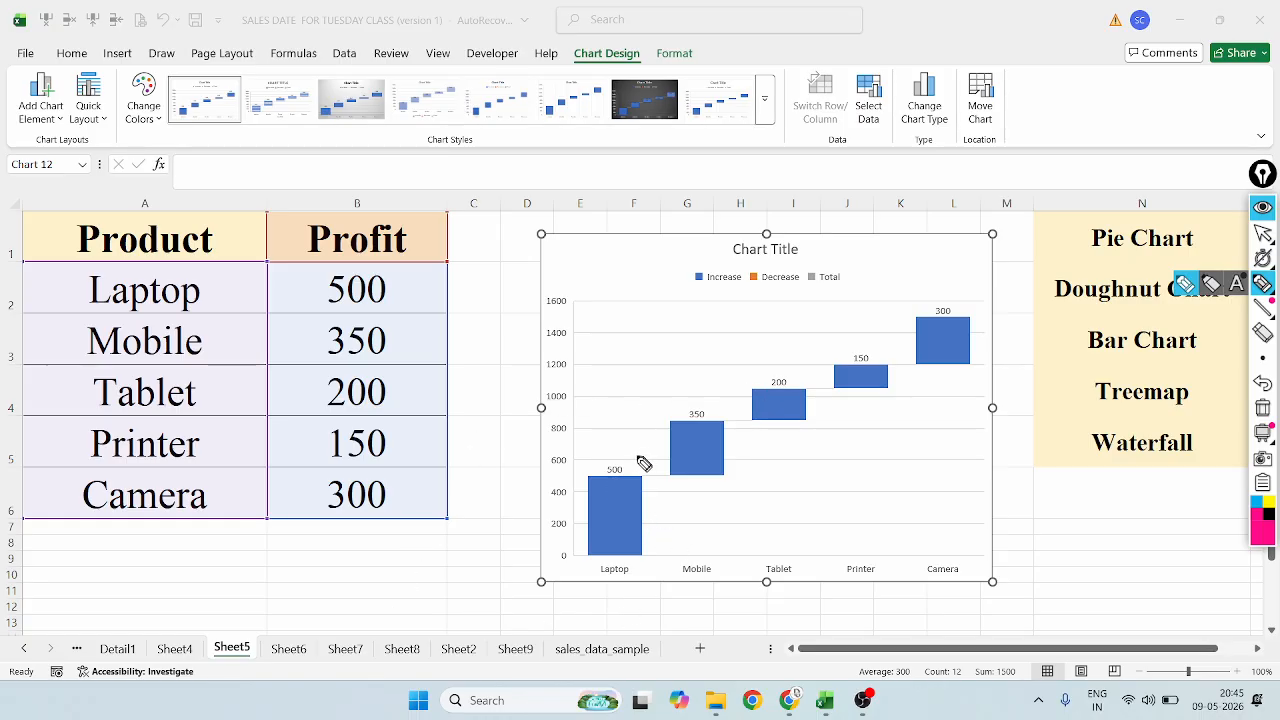
pyautogui.click(1263, 233)
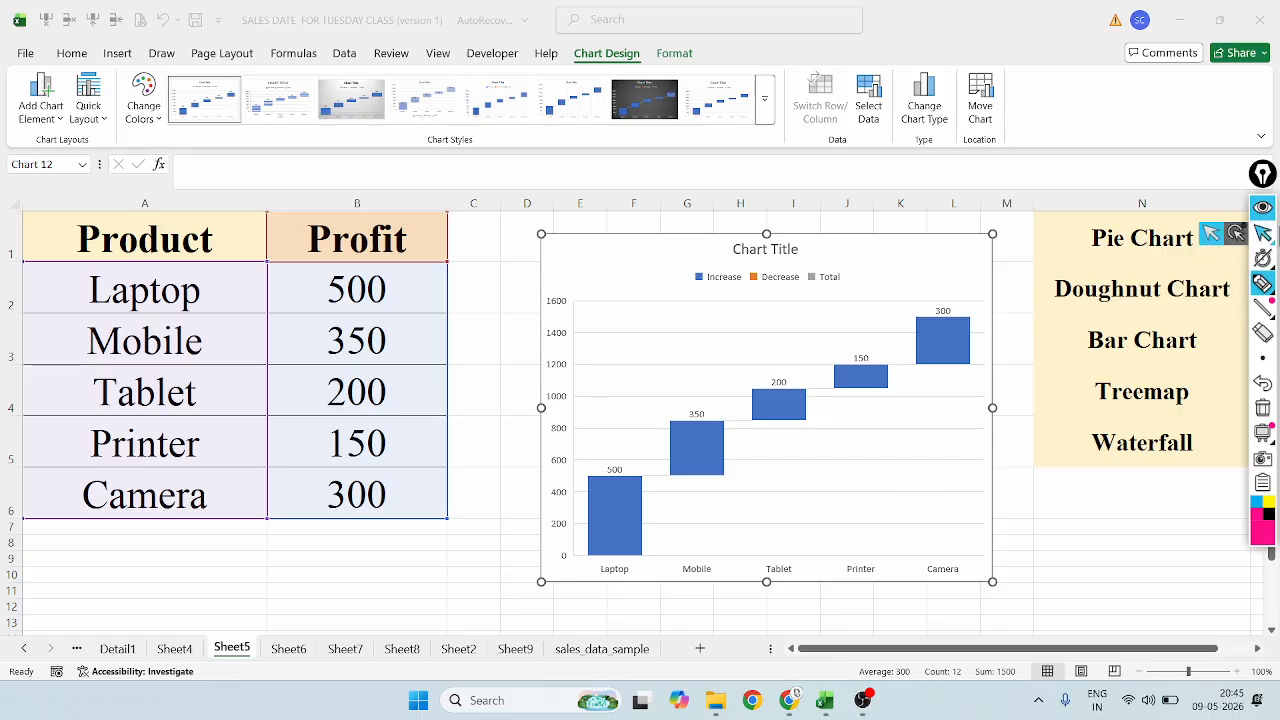
# Enlarge the waterfall chart's data labels to font size 28 and make them bold
pyautogui.click(618, 471)
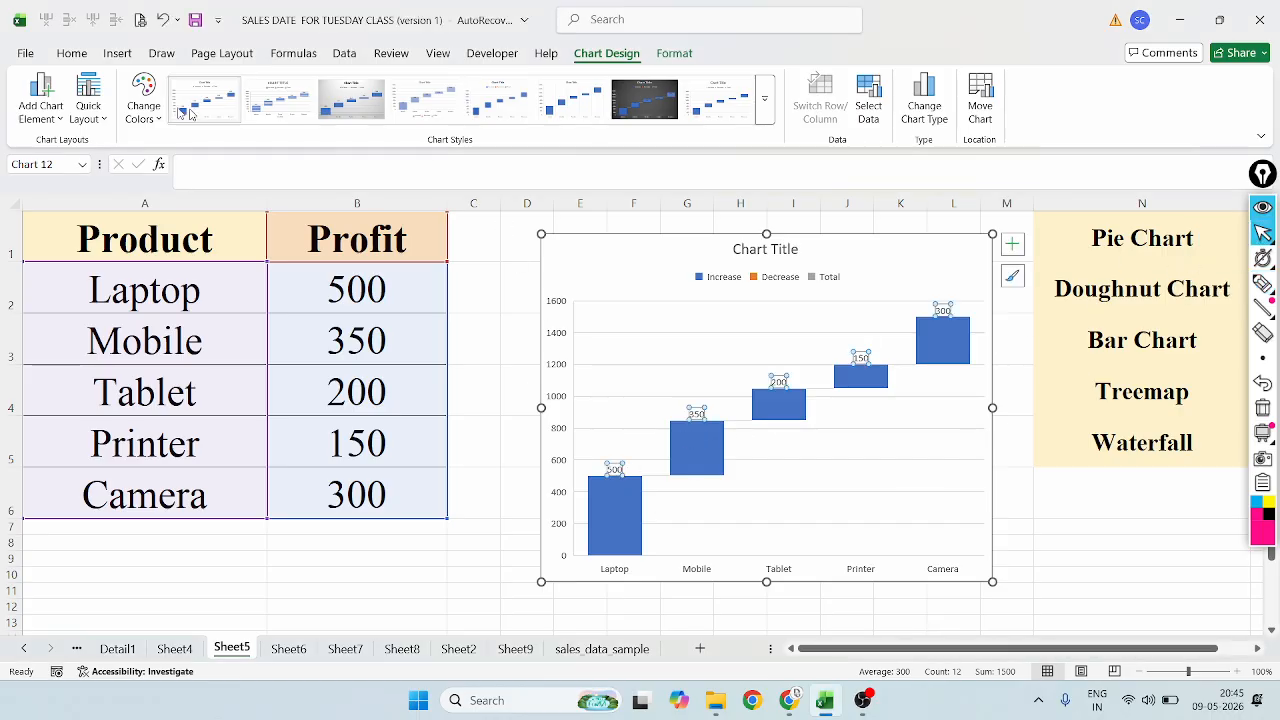
pyautogui.click(71, 53)
pyautogui.click(307, 83)
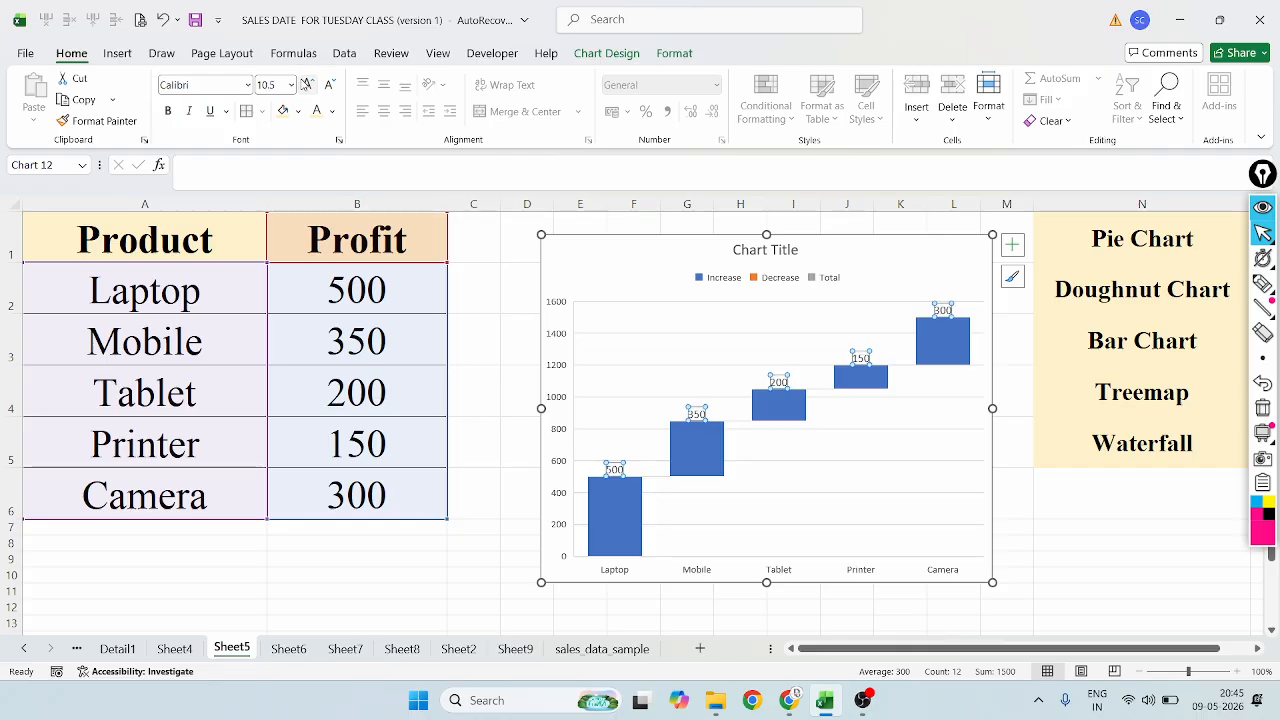
pyautogui.click(307, 83)
pyautogui.click(307, 83)
pyautogui.click(307, 83)
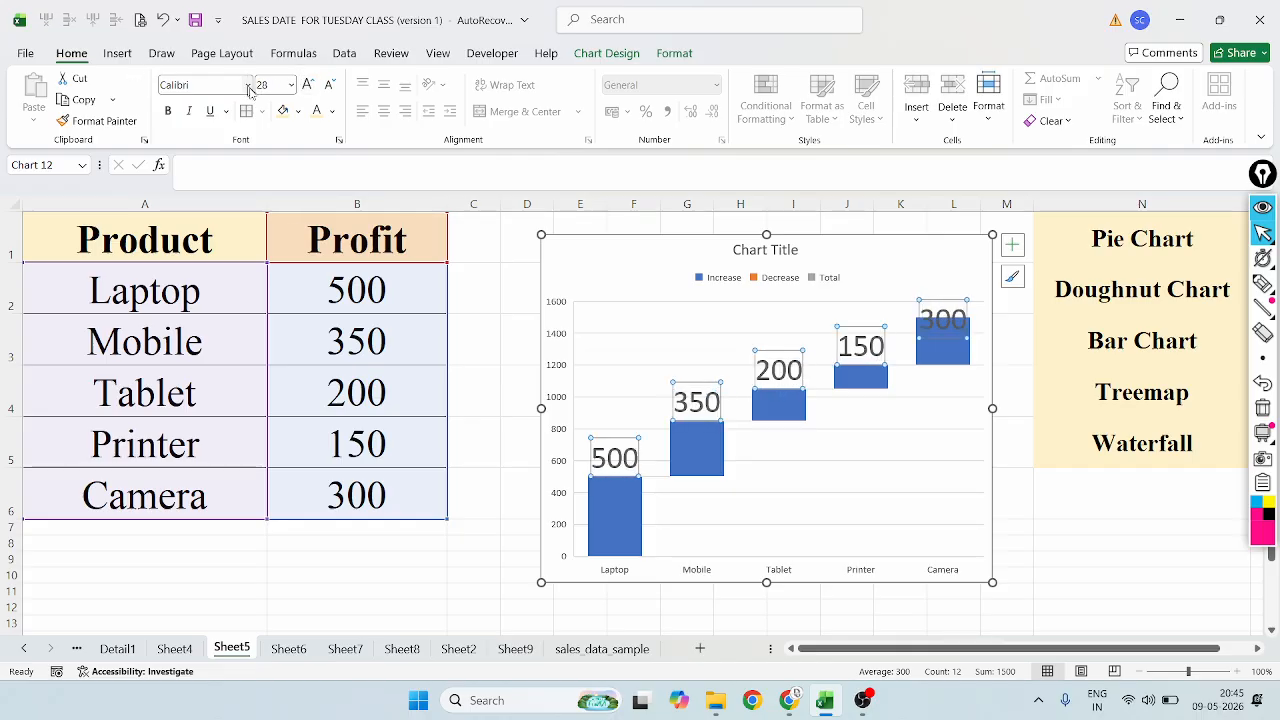
pyautogui.click(168, 110)
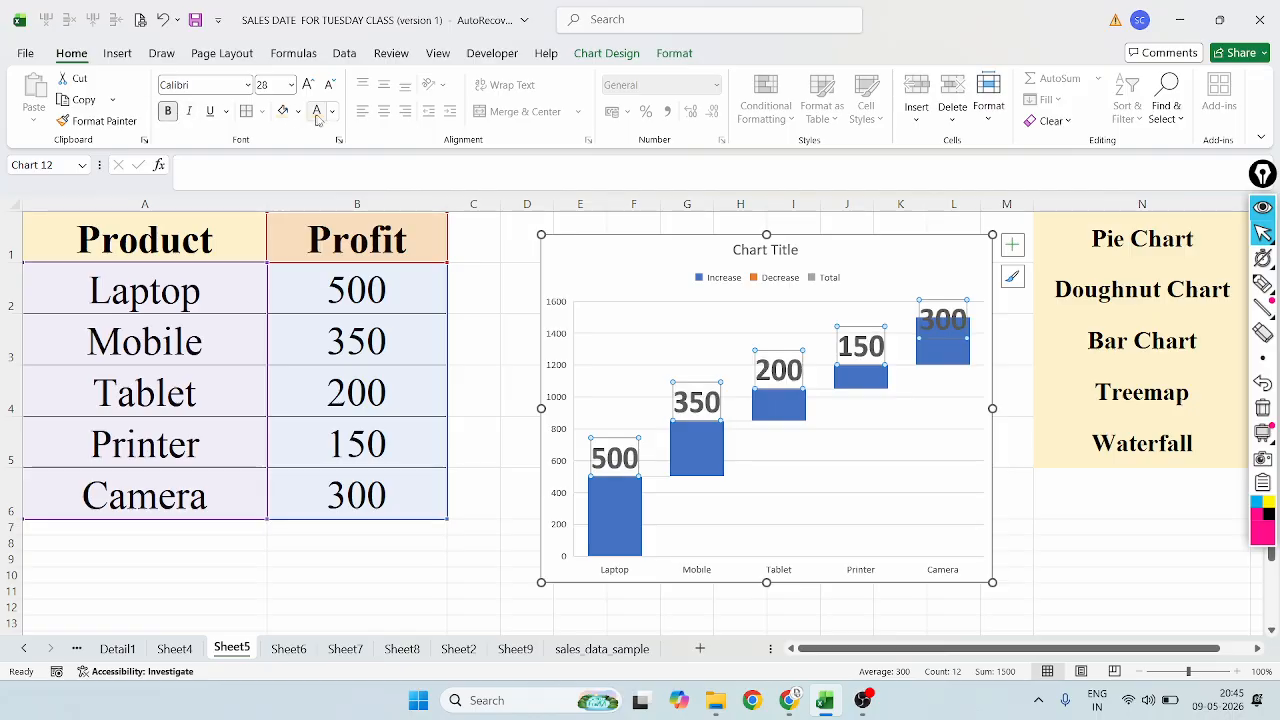
pyautogui.click(740, 485)
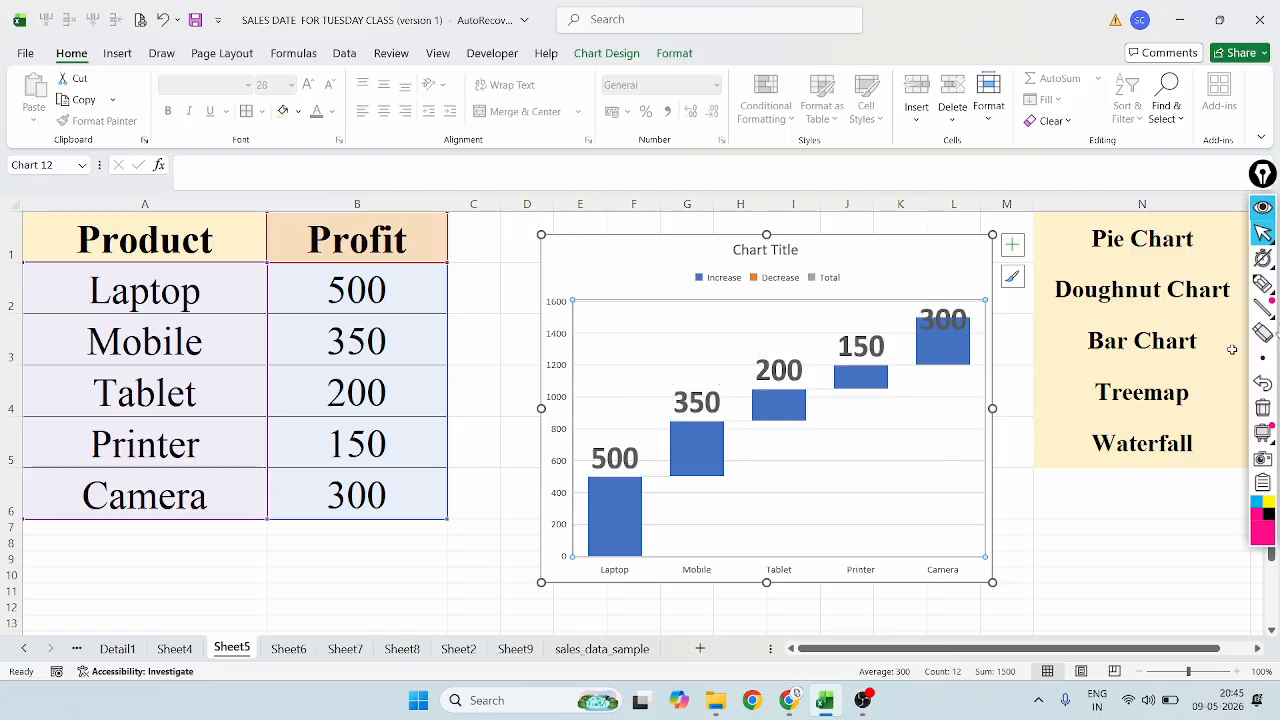
# Circle the Laptop, Mobile, Tablet and Printer axis labels and their data values on the waterfall chart with the pink pen
pyautogui.click(1261, 284)
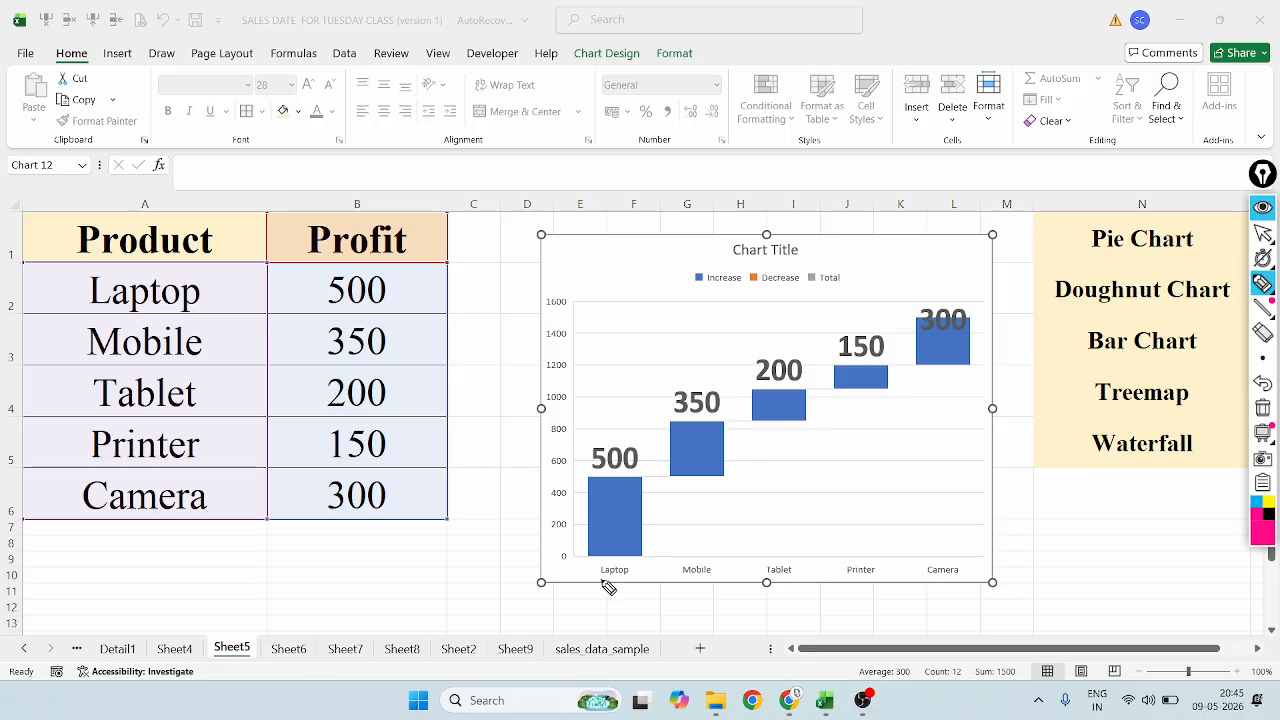
pyautogui.moveTo(608, 587)
pyautogui.mouseDown()
pyautogui.moveTo(640, 574)
pyautogui.moveTo(592, 582)
pyautogui.moveTo(612, 584)
pyautogui.mouseUp()
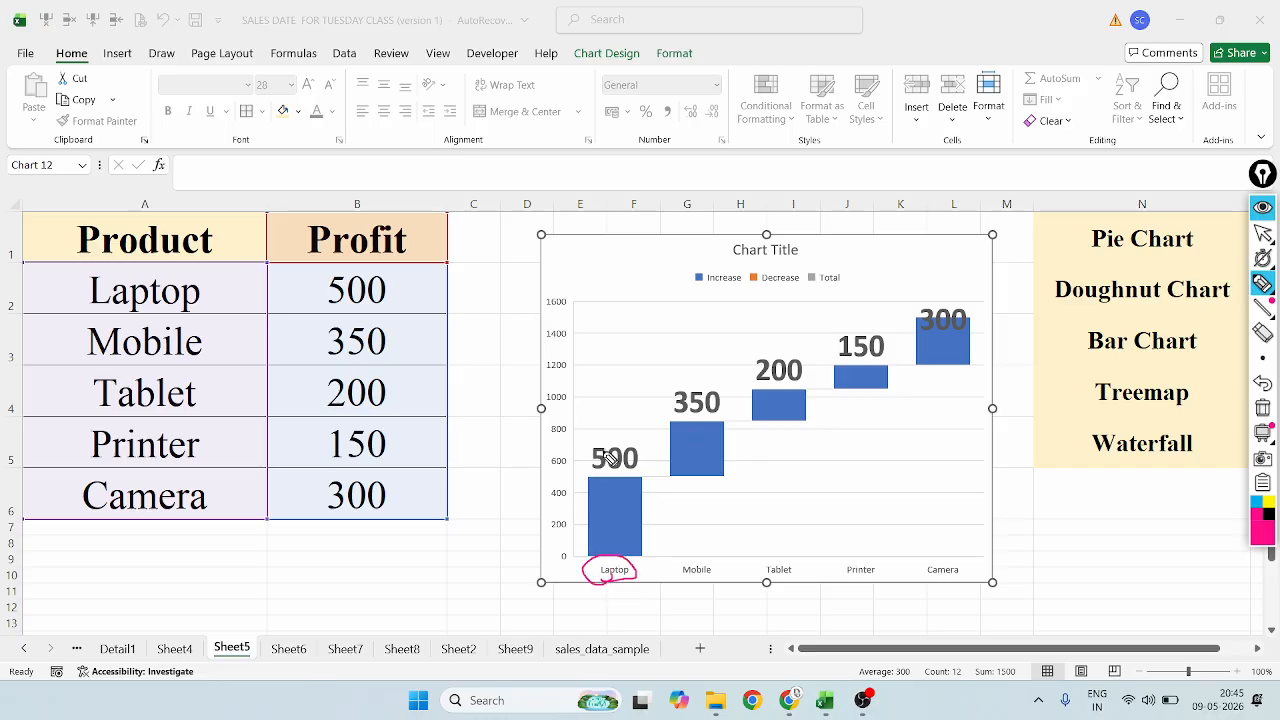
pyautogui.moveTo(631, 443)
pyautogui.mouseDown()
pyautogui.moveTo(580, 474)
pyautogui.moveTo(654, 457)
pyautogui.moveTo(634, 440)
pyautogui.mouseUp()
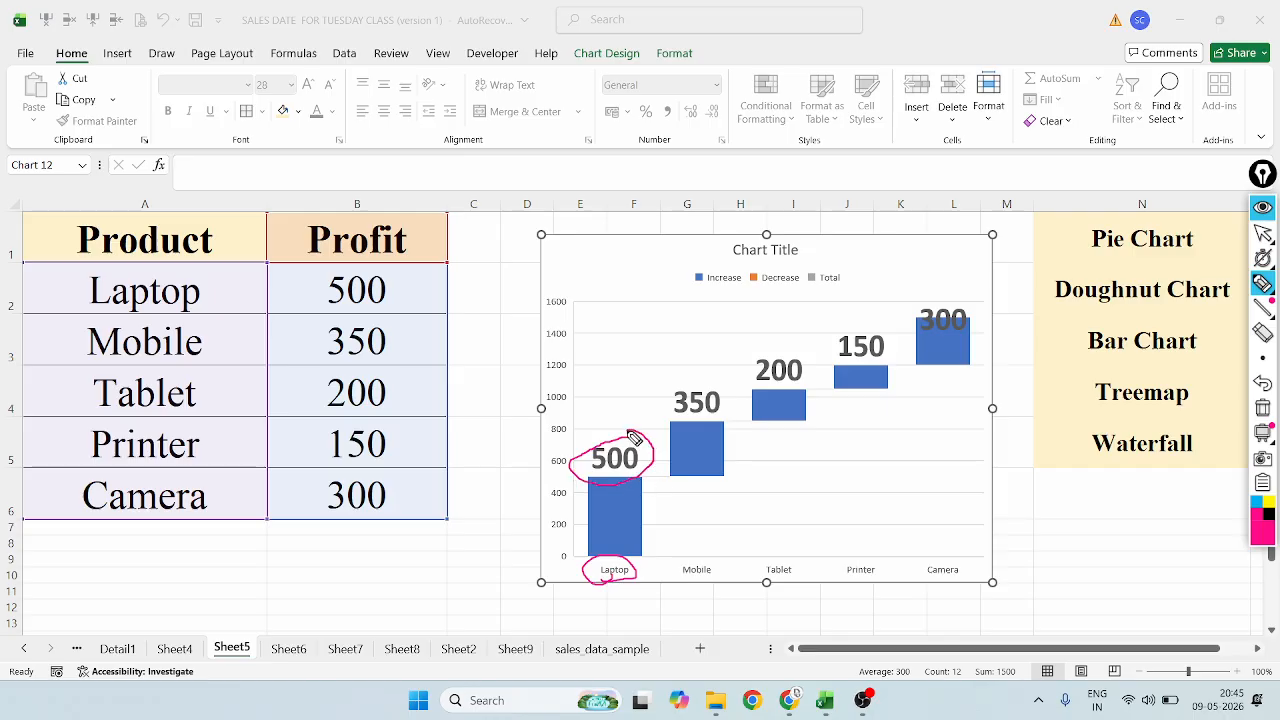
pyautogui.moveTo(728, 562)
pyautogui.mouseDown()
pyautogui.moveTo(690, 570)
pyautogui.moveTo(728, 562)
pyautogui.mouseUp()
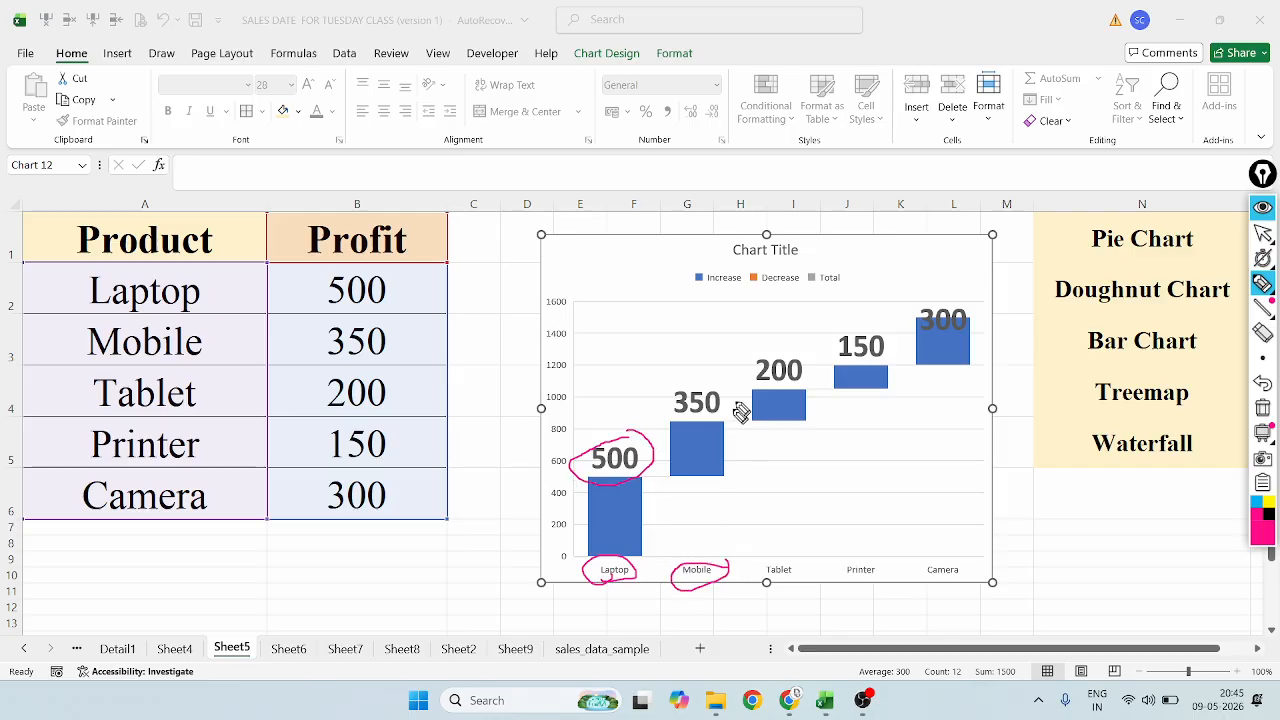
pyautogui.moveTo(716, 385)
pyautogui.mouseDown()
pyautogui.moveTo(668, 404)
pyautogui.moveTo(736, 424)
pyautogui.moveTo(703, 378)
pyautogui.mouseUp()
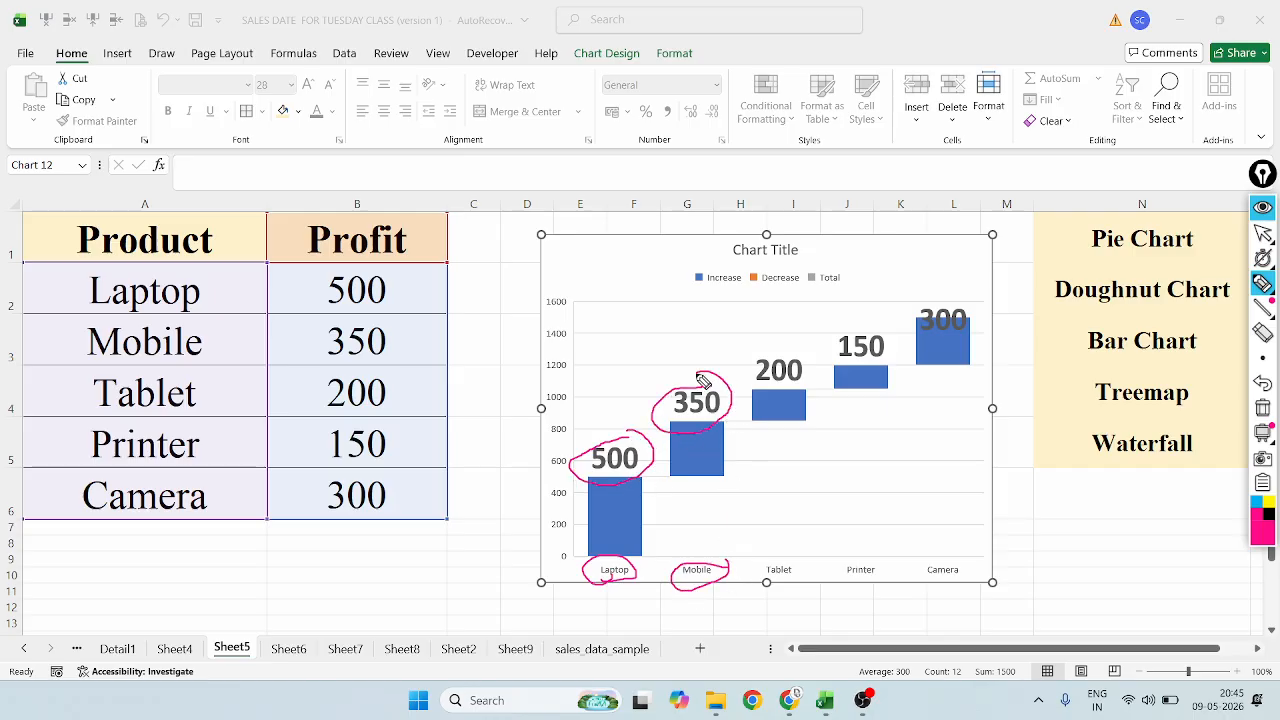
pyautogui.moveTo(810, 570)
pyautogui.mouseDown()
pyautogui.moveTo(766, 571)
pyautogui.moveTo(800, 566)
pyautogui.mouseUp()
pyautogui.moveTo(798, 342)
pyautogui.mouseDown()
pyautogui.moveTo(730, 390)
pyautogui.moveTo(797, 374)
pyautogui.mouseUp()
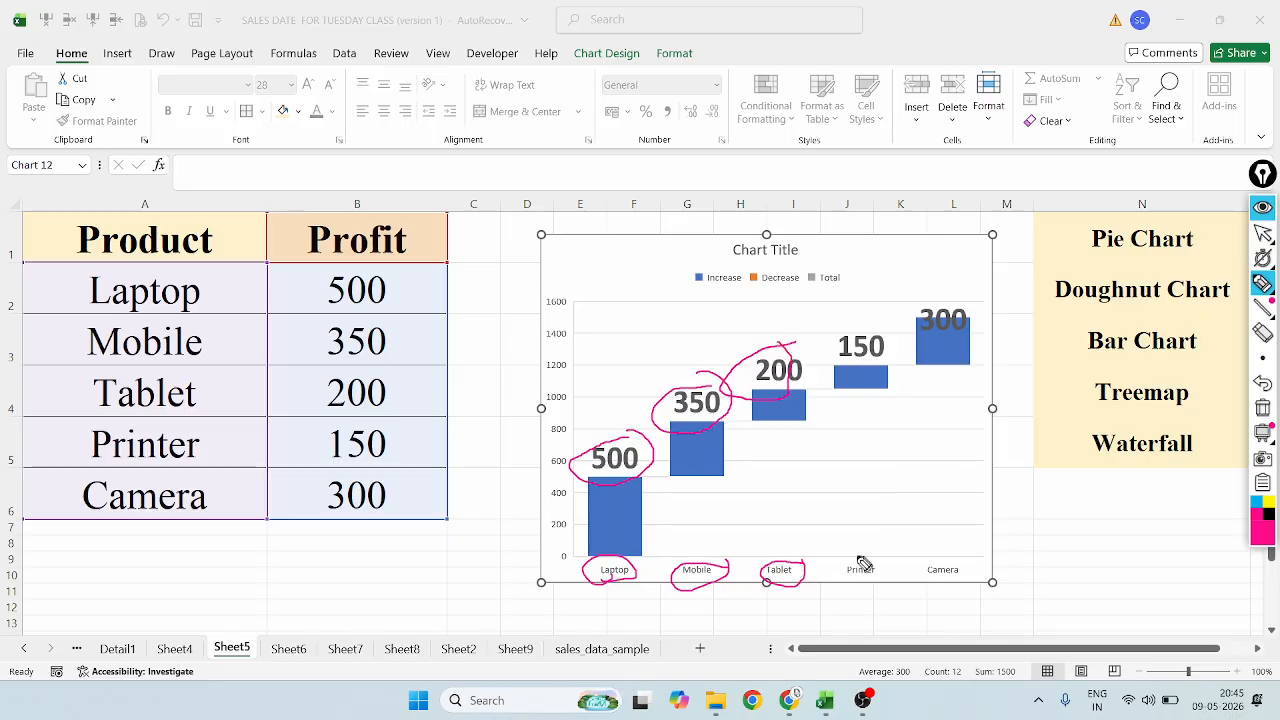
pyautogui.moveTo(864, 567)
pyautogui.mouseDown()
pyautogui.moveTo(857, 586)
pyautogui.moveTo(873, 555)
pyautogui.mouseUp()
pyautogui.moveTo(882, 333)
pyautogui.mouseDown()
pyautogui.moveTo(826, 374)
pyautogui.moveTo(894, 323)
pyautogui.moveTo(867, 317)
pyautogui.mouseUp()
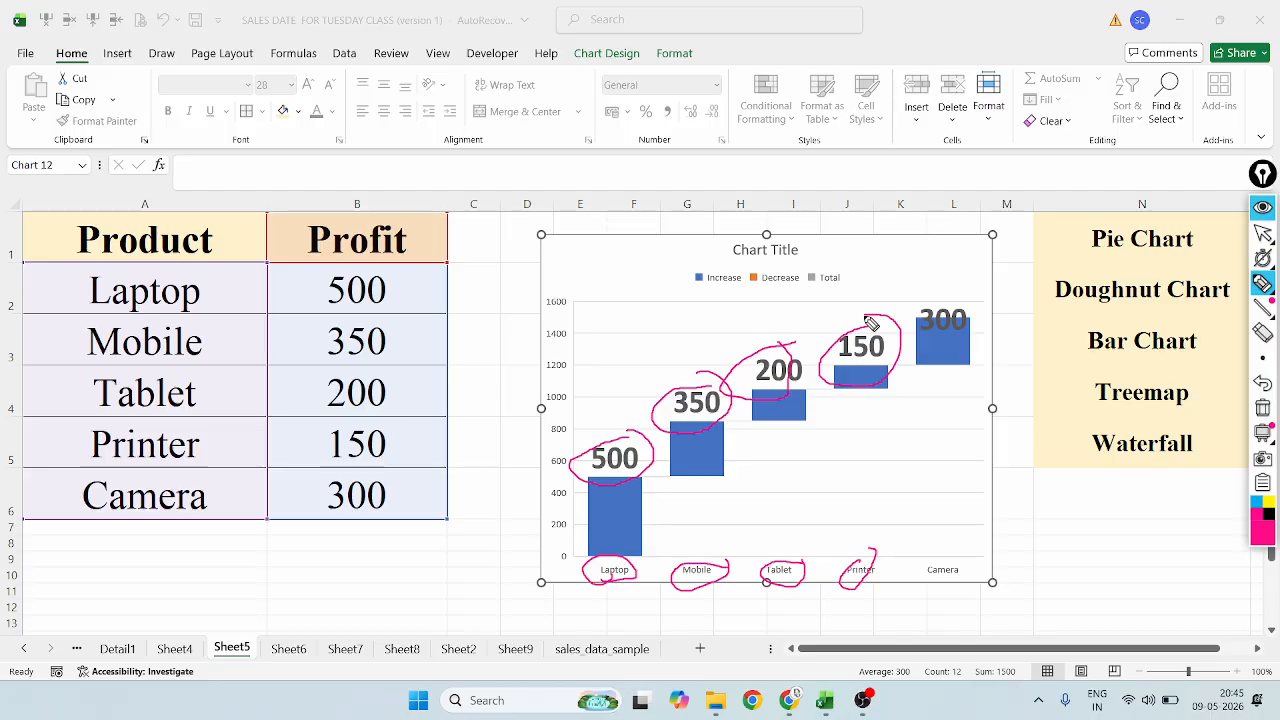
# Undo all the pink pen marks on the waterfall chart and return to the normal pointer
pyautogui.moveTo(1270, 358)
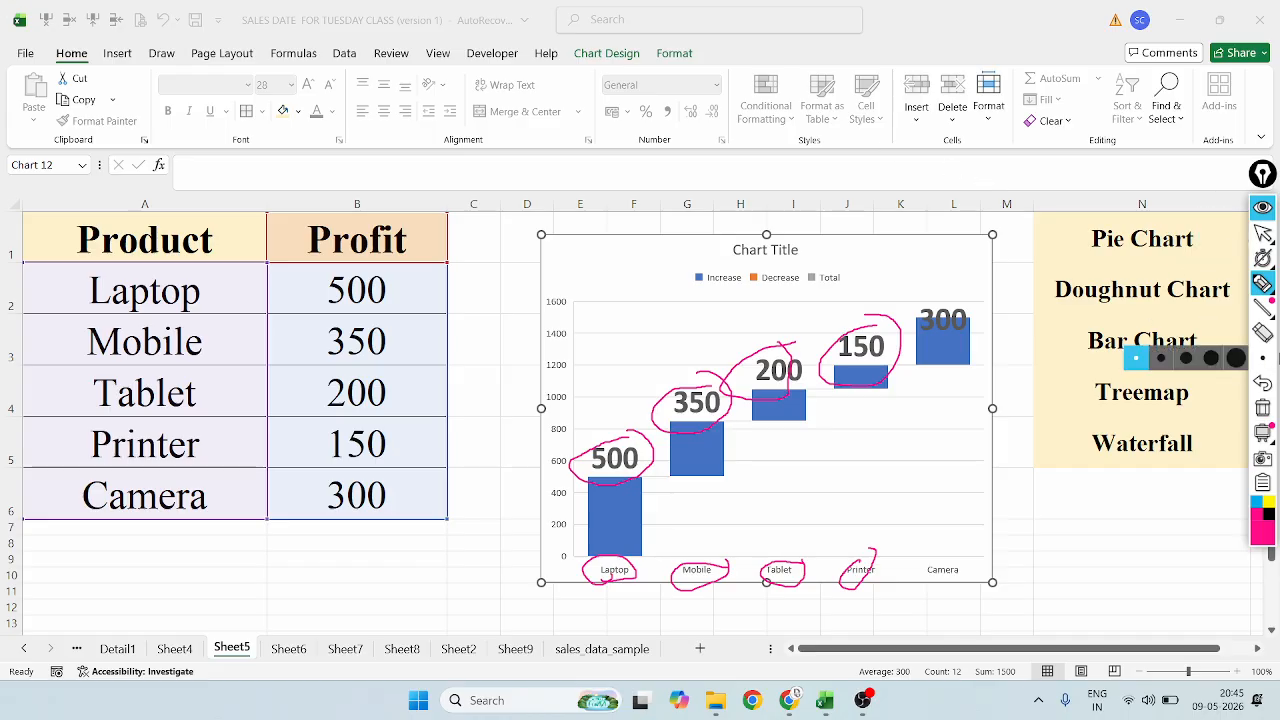
pyautogui.click(1265, 387)
pyautogui.click(1265, 387)
pyautogui.click(1265, 387)
pyautogui.click(1265, 387)
pyautogui.click(1265, 387)
pyautogui.click(1265, 387)
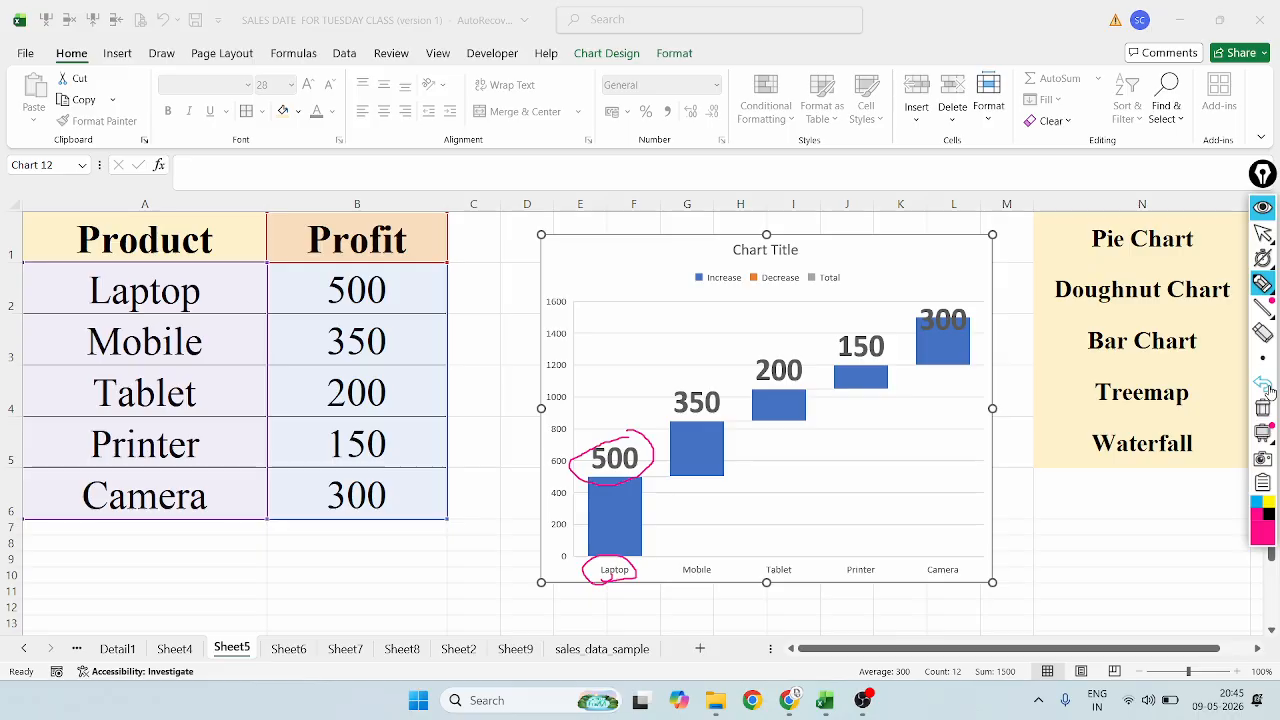
pyautogui.click(1265, 387)
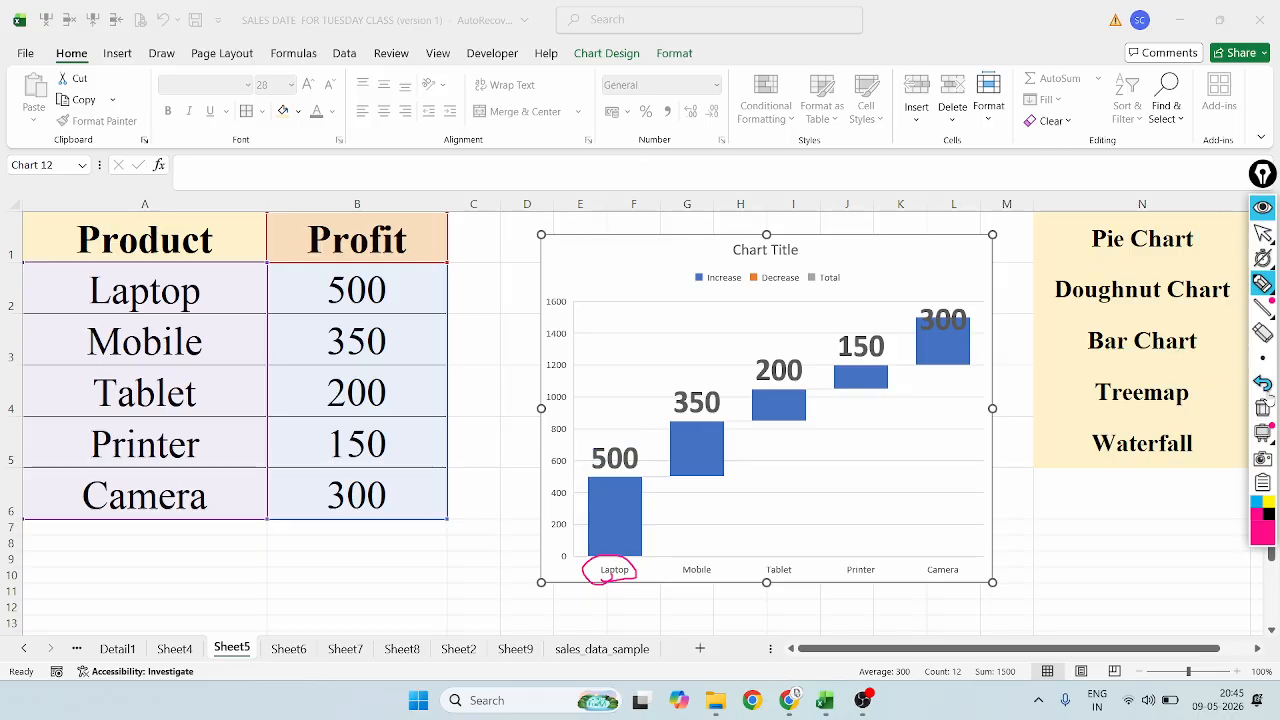
pyautogui.click(1265, 387)
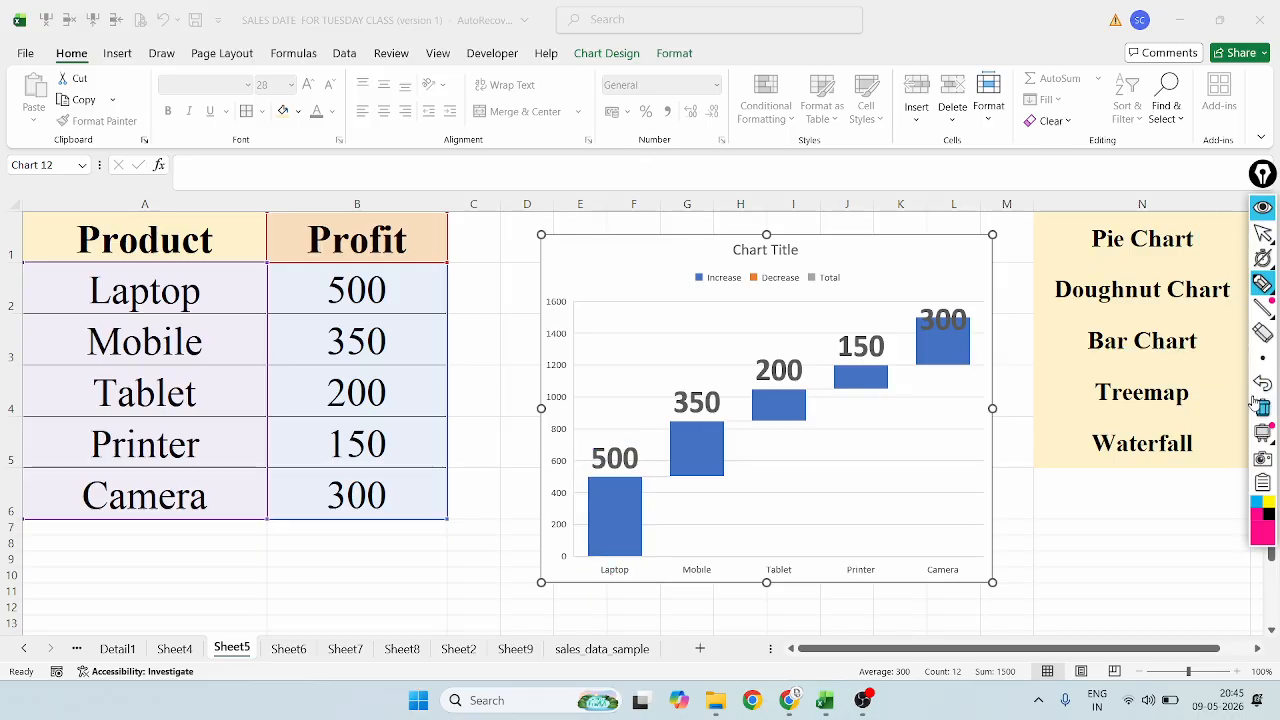
pyautogui.moveTo(1262, 232)
pyautogui.click(1210, 233)
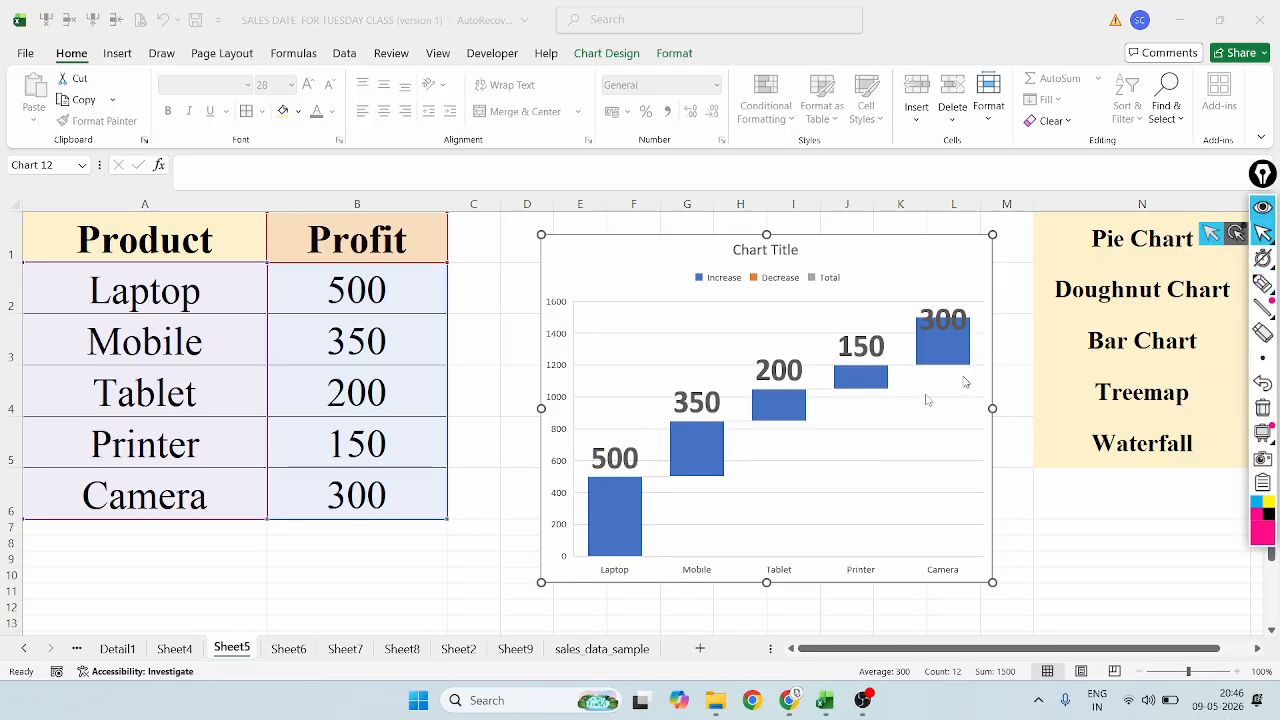
# Look over the X and Y data on Sheet6 and the Month, Sales and Profit data on Sheet7, ending on Sheet6
pyautogui.click(296, 652)
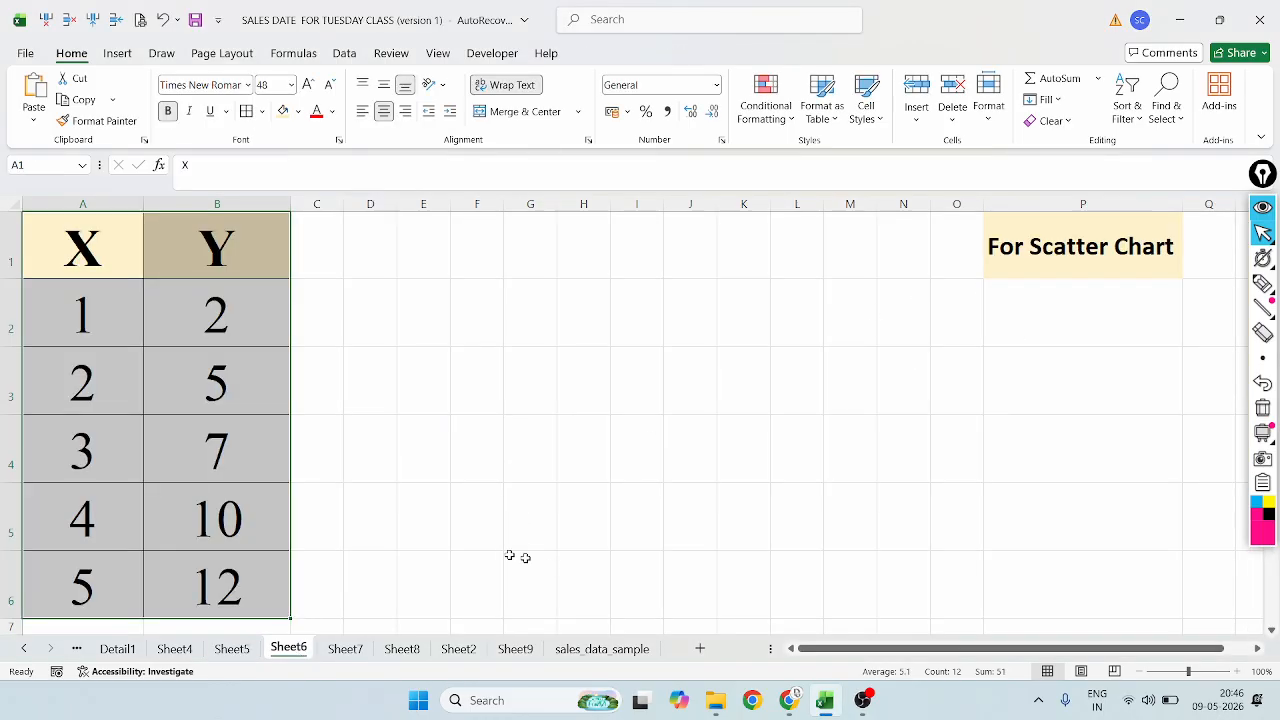
pyautogui.click(345, 649)
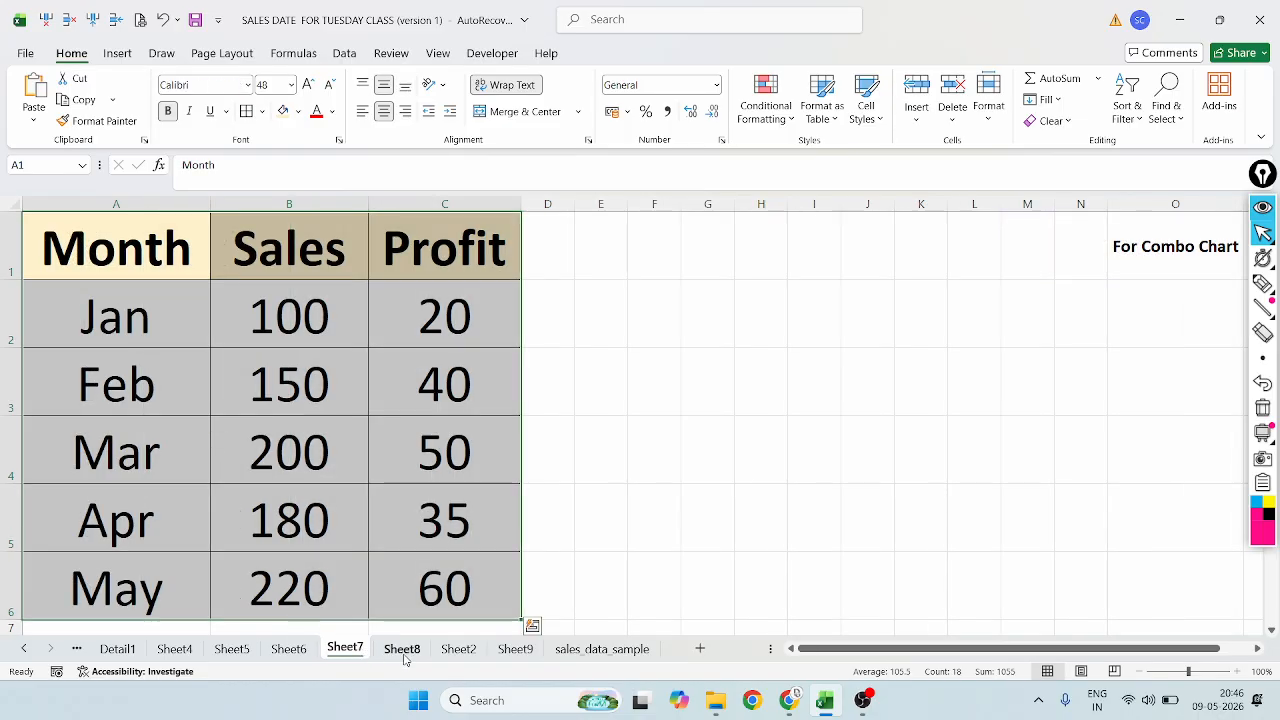
pyautogui.click(299, 651)
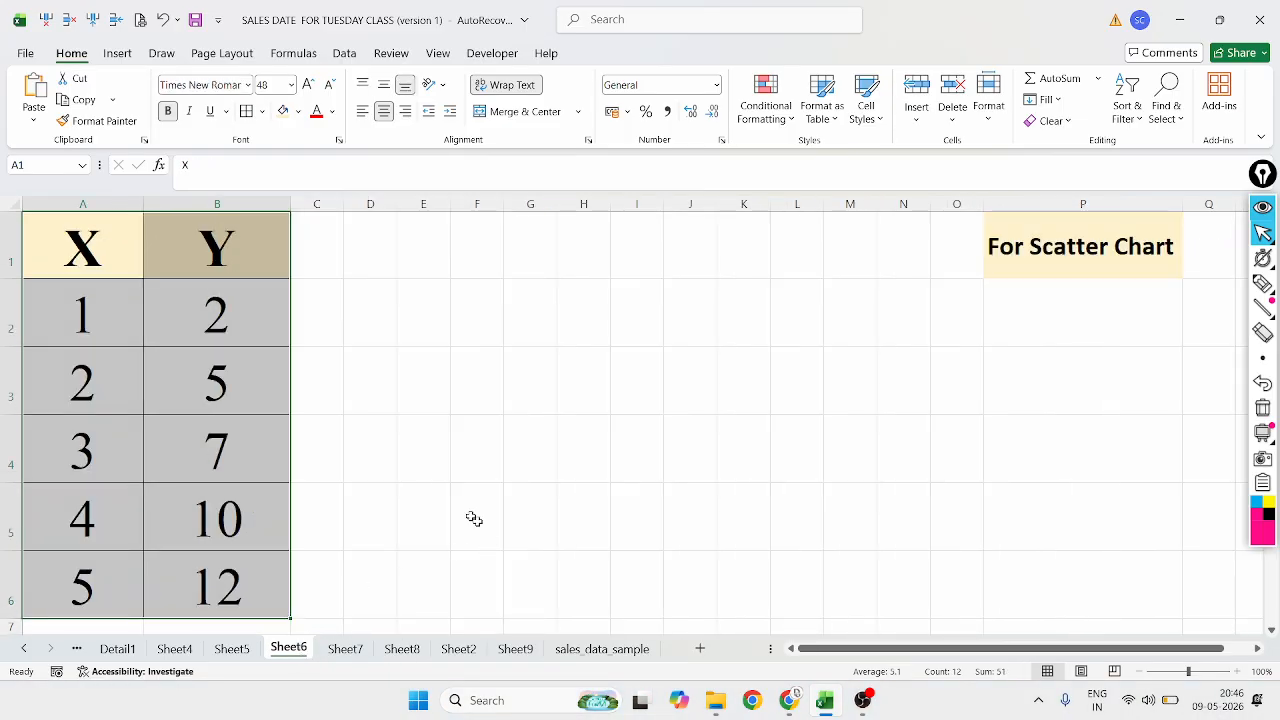
pyautogui.click(245, 332)
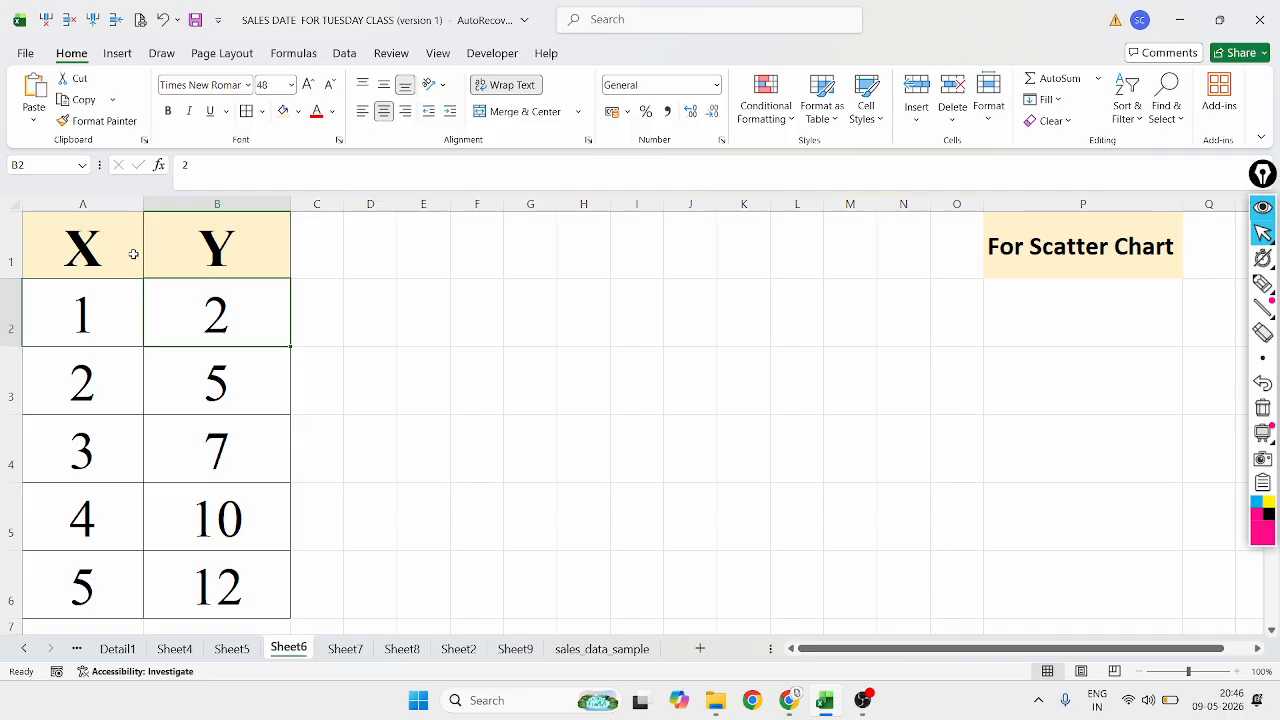
pyautogui.click(345, 649)
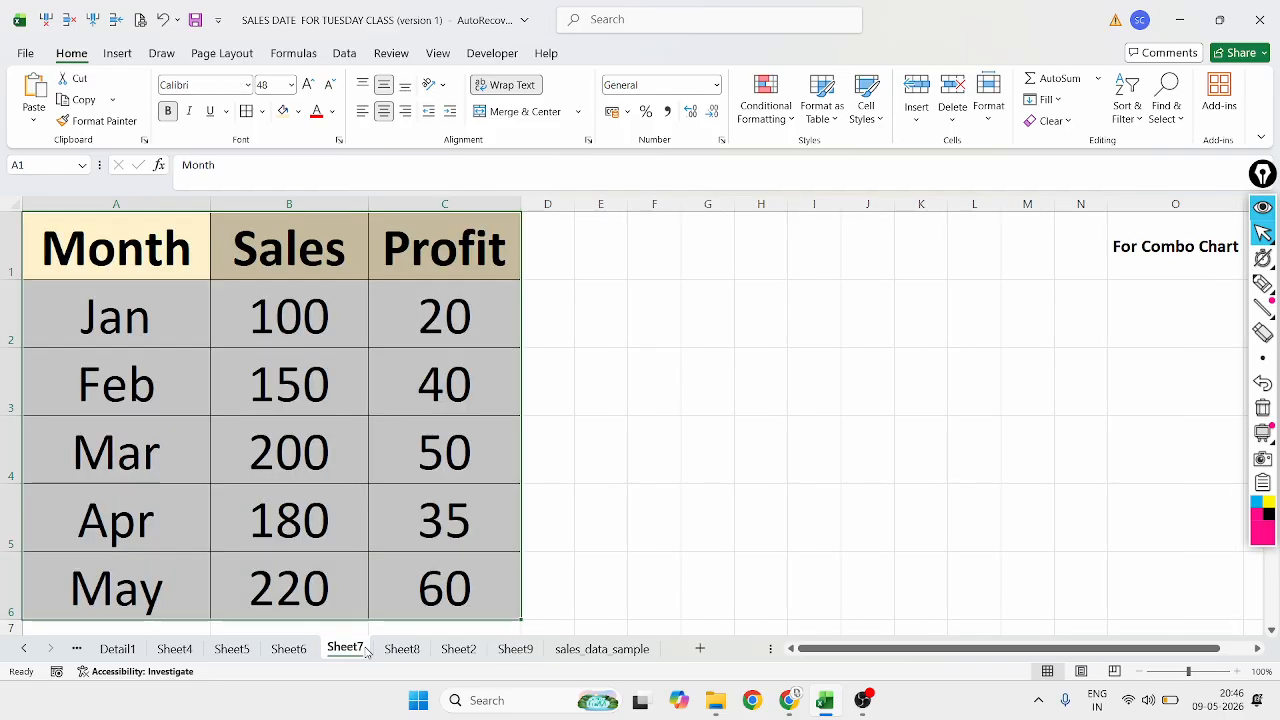
pyautogui.click(288, 649)
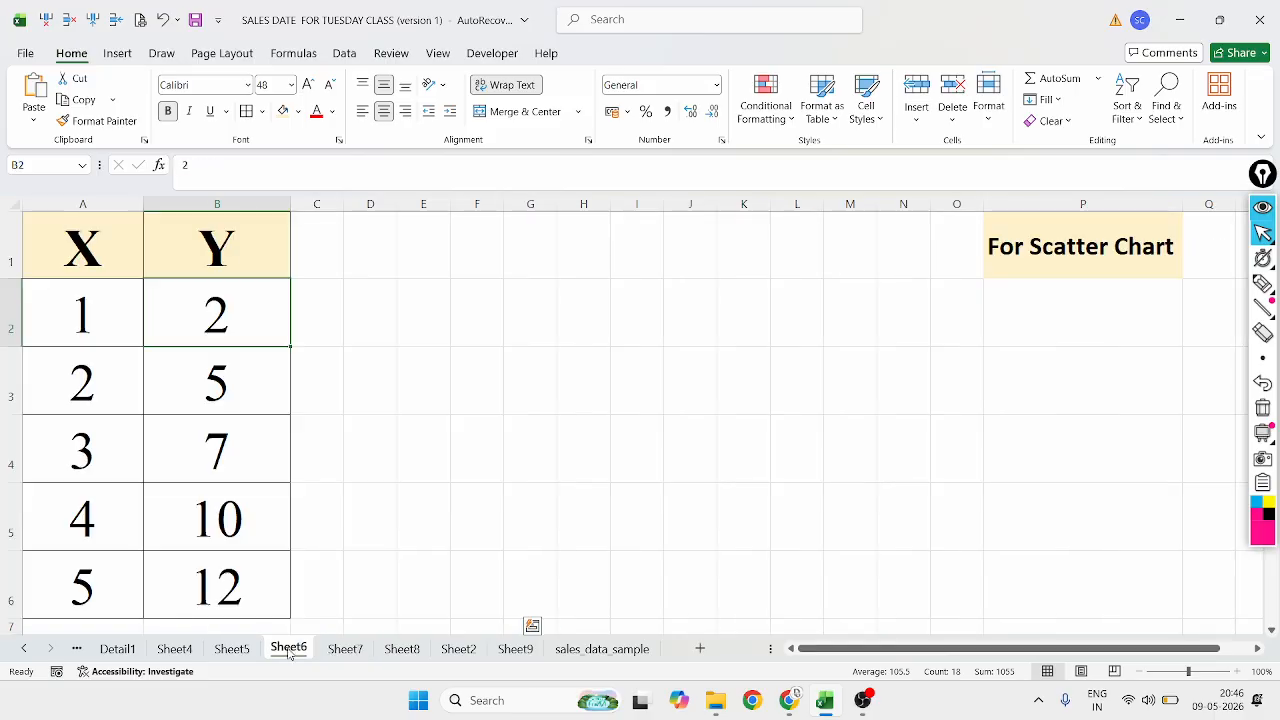
# Insert a markers-only scatter chart from the X and Y data in A1:B6 and enlarge it up to row 1
pyautogui.click(141, 250)
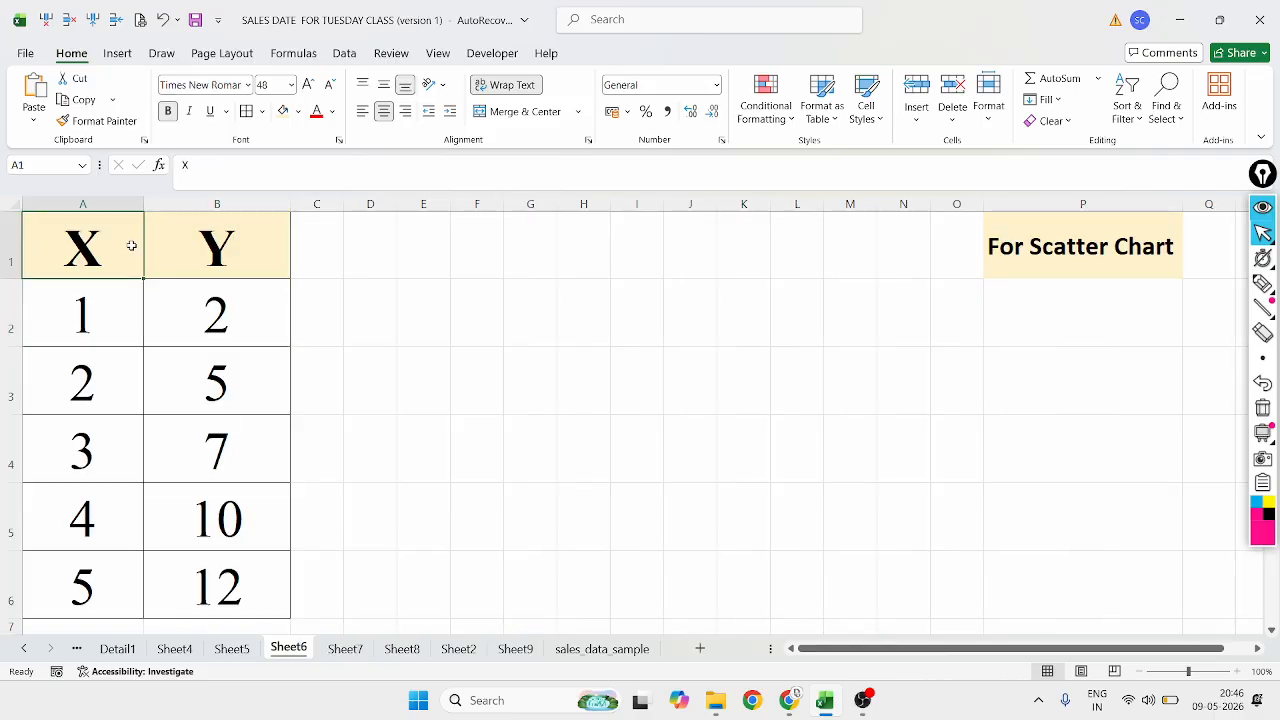
pyautogui.moveTo(130, 248); pyautogui.dragTo(213, 597)
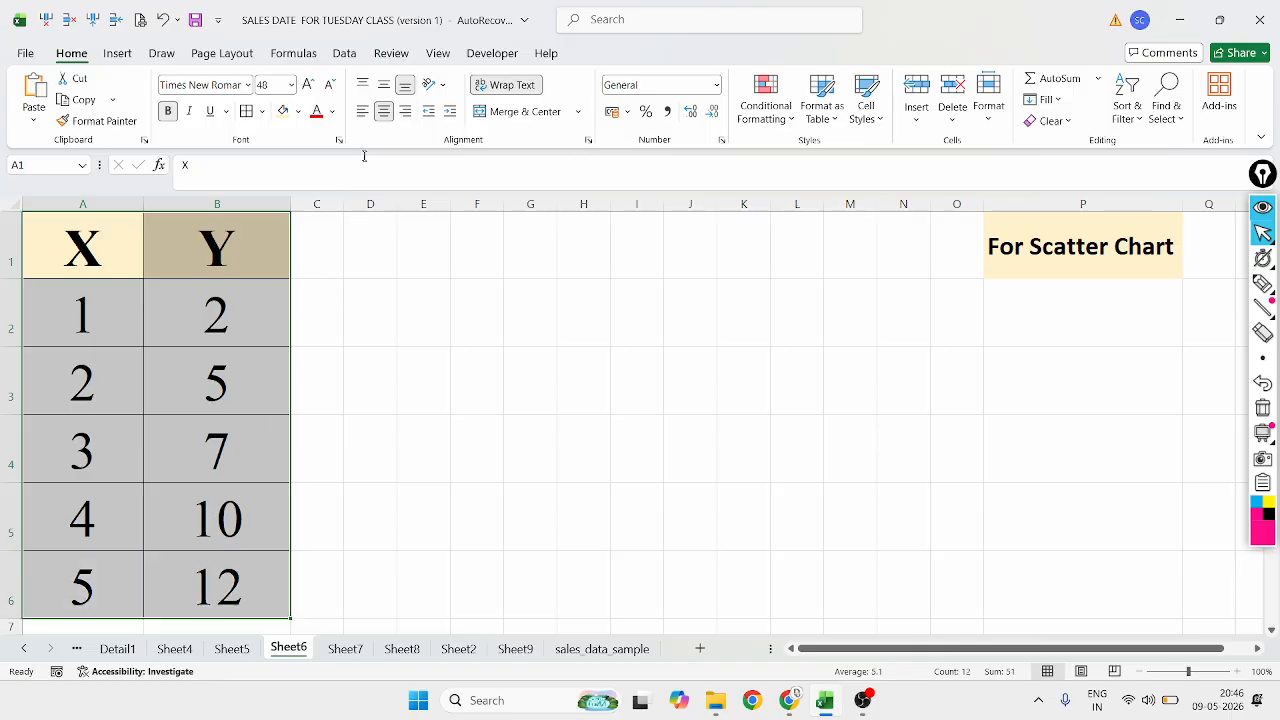
pyautogui.click(117, 53)
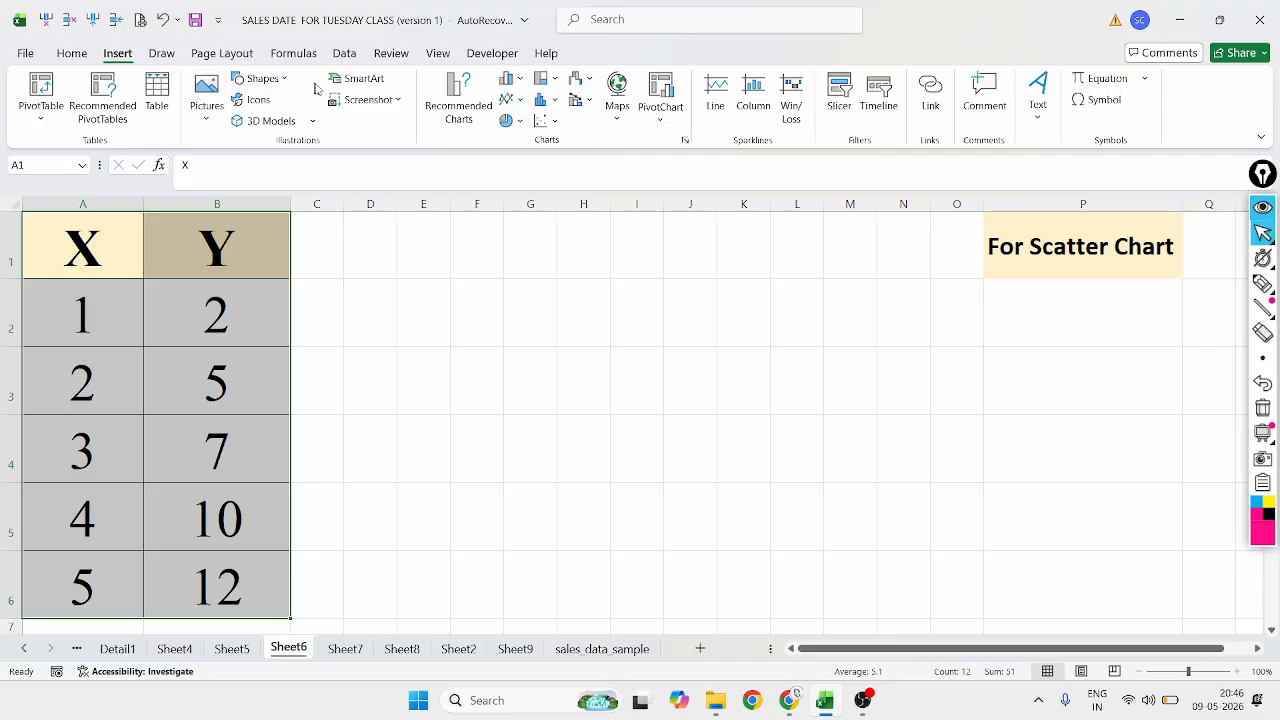
pyautogui.click(553, 122)
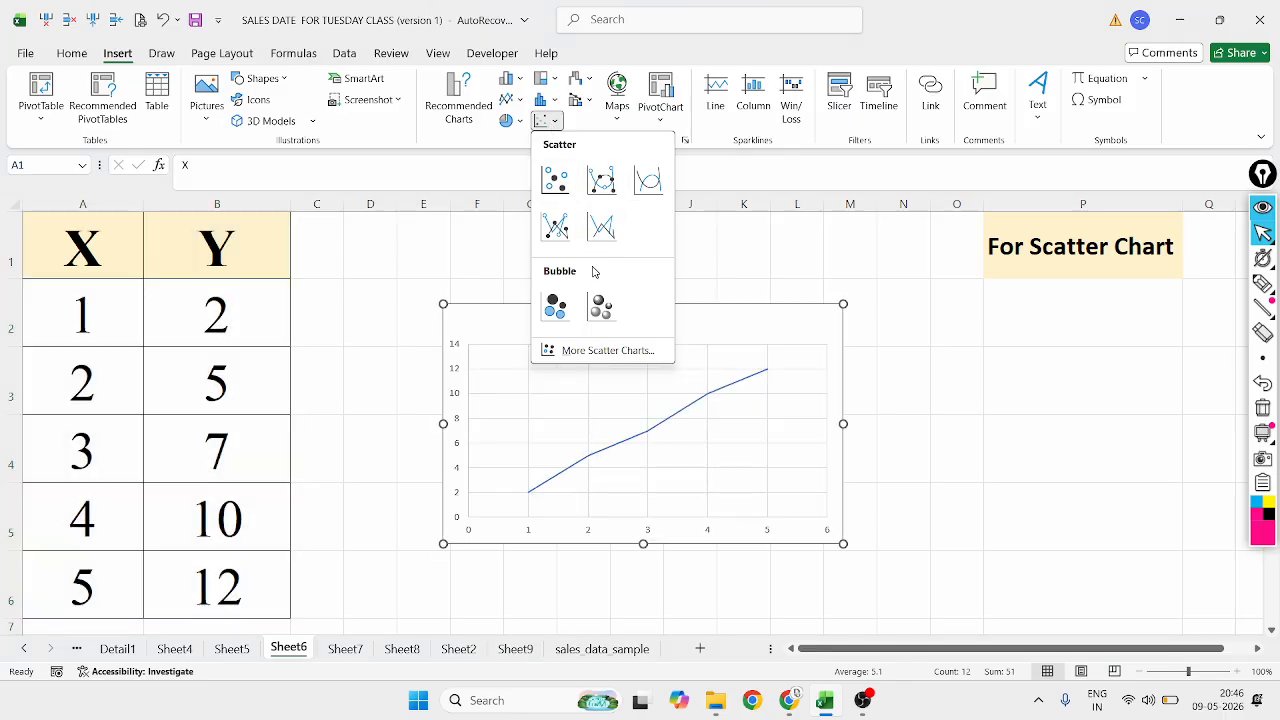
pyautogui.click(555, 180)
pyautogui.moveTo(443, 303); pyautogui.dragTo(391, 232)
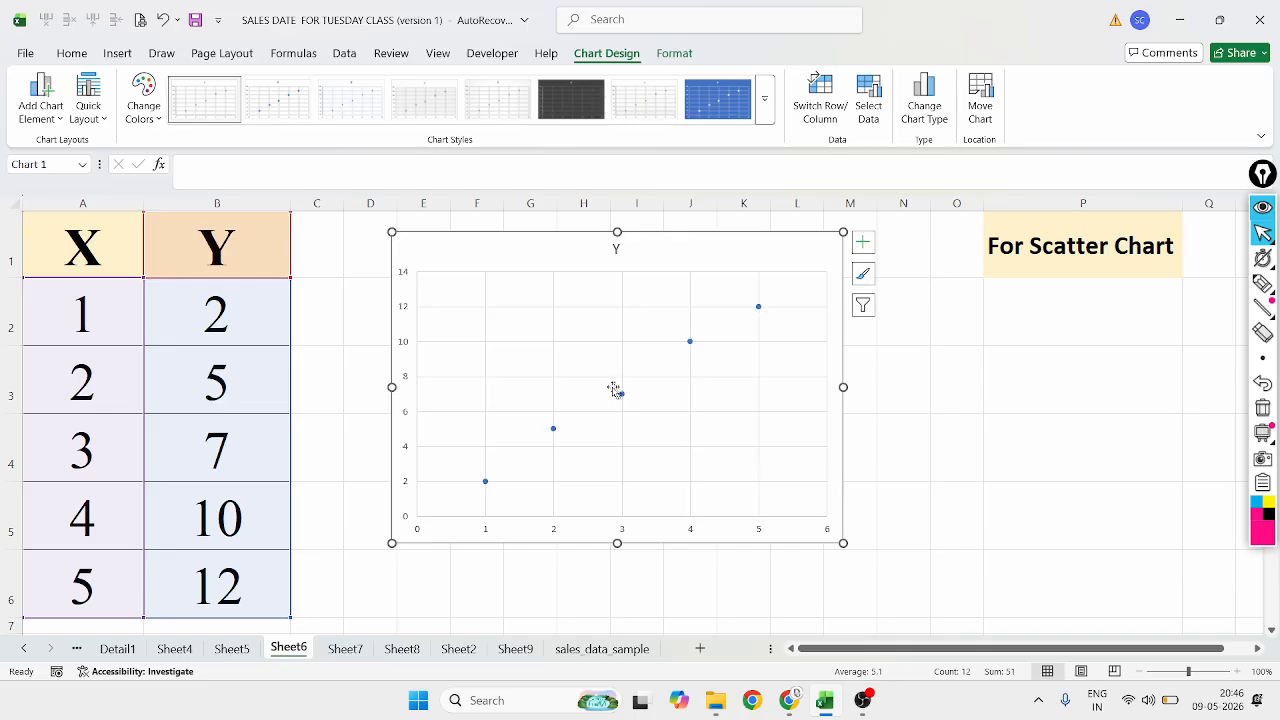
# Handwrite X and Y beside the chart's axes in pink, then circle the X and Y column headers and draw an arrow from each
pyautogui.click(1262, 283)
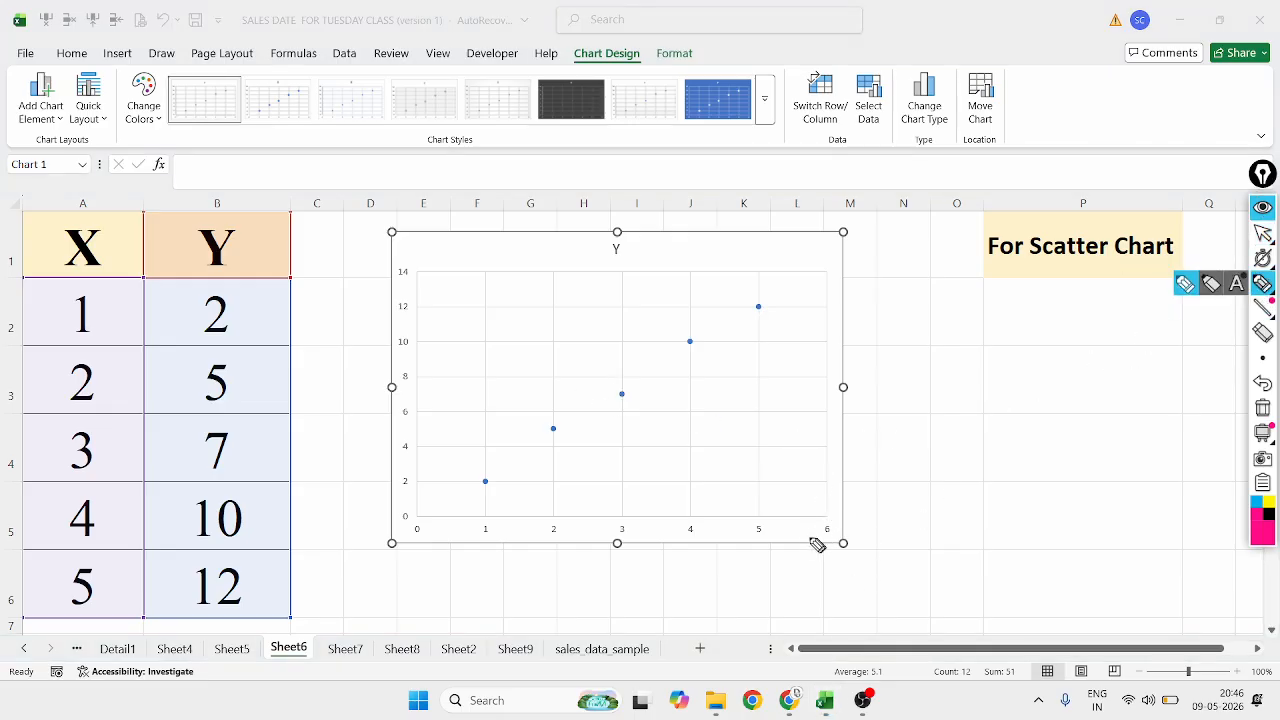
pyautogui.moveTo(802, 534)
pyautogui.mouseDown()
pyautogui.moveTo(816, 543)
pyautogui.moveTo(801, 546)
pyautogui.mouseUp()
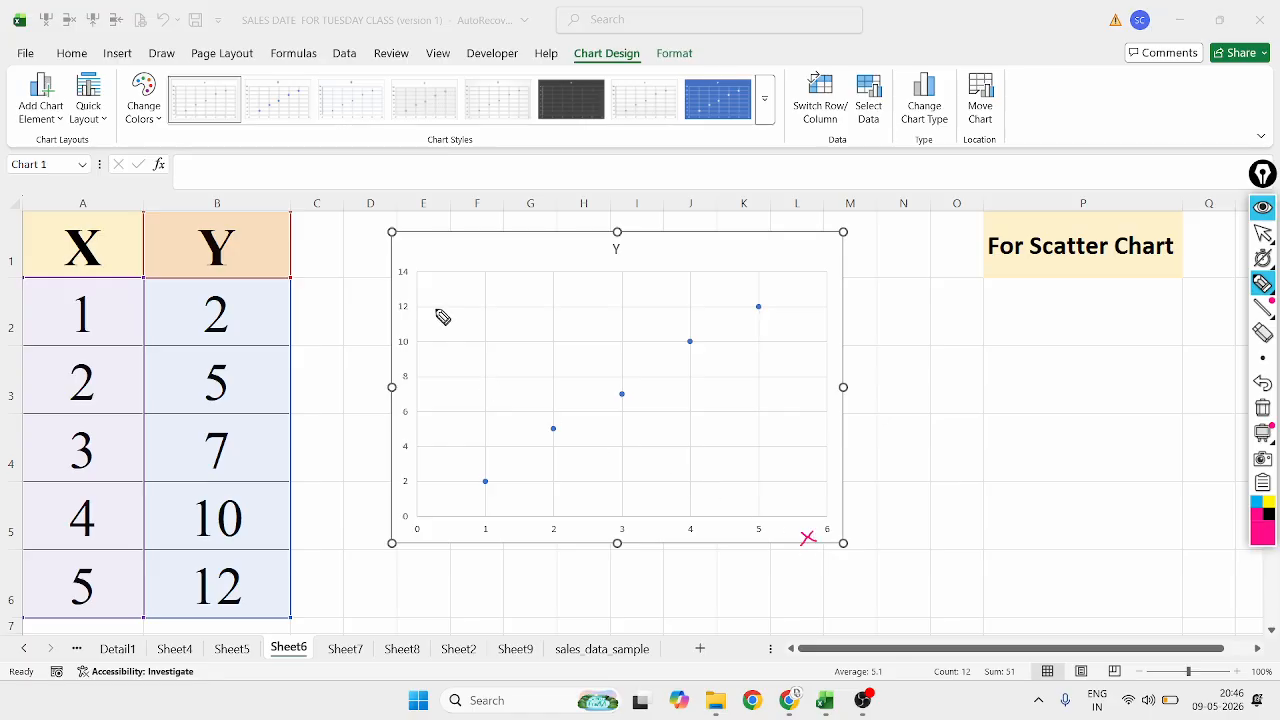
pyautogui.moveTo(407, 237); pyautogui.dragTo(409, 264)
pyautogui.moveTo(102, 219)
pyautogui.mouseDown()
pyautogui.moveTo(38, 260)
pyautogui.moveTo(137, 257)
pyautogui.moveTo(114, 219)
pyautogui.mouseUp()
pyautogui.moveTo(223, 229)
pyautogui.mouseDown()
pyautogui.moveTo(230, 280)
pyautogui.moveTo(200, 222)
pyautogui.mouseUp()
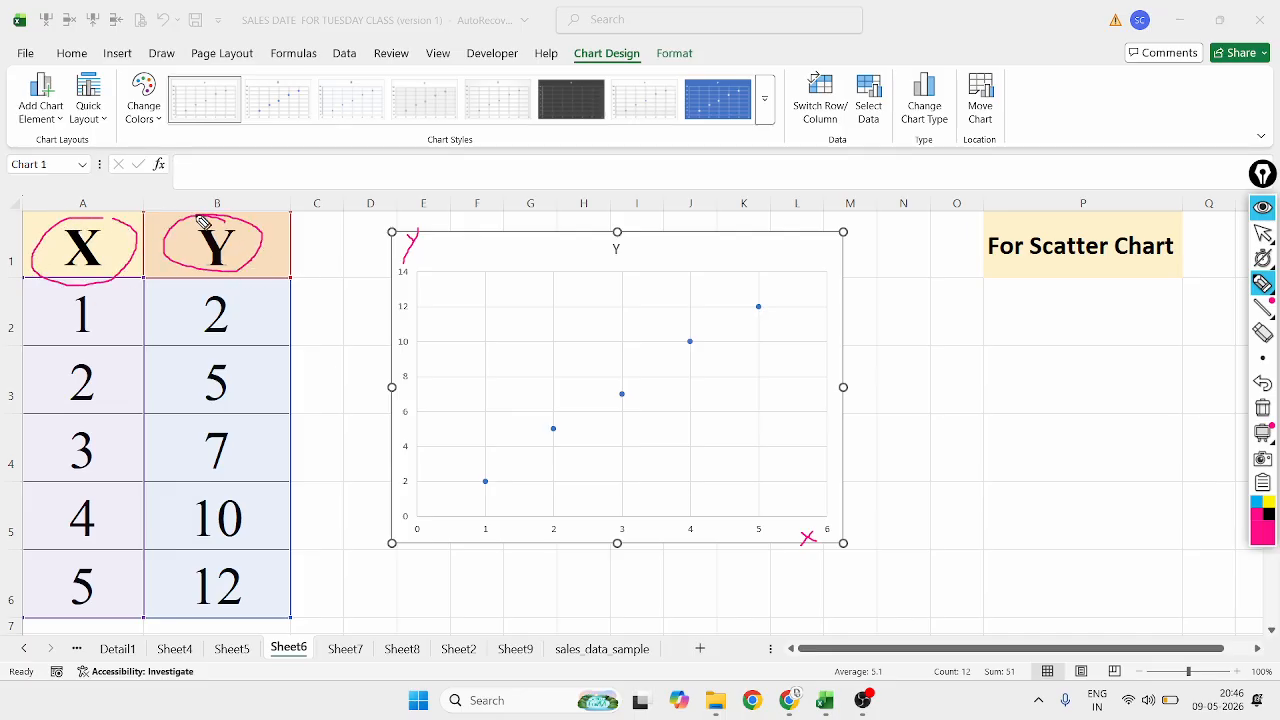
pyautogui.moveTo(103, 240)
pyautogui.mouseDown()
pyautogui.moveTo(150, 195)
pyautogui.moveTo(180, 218)
pyautogui.mouseUp()
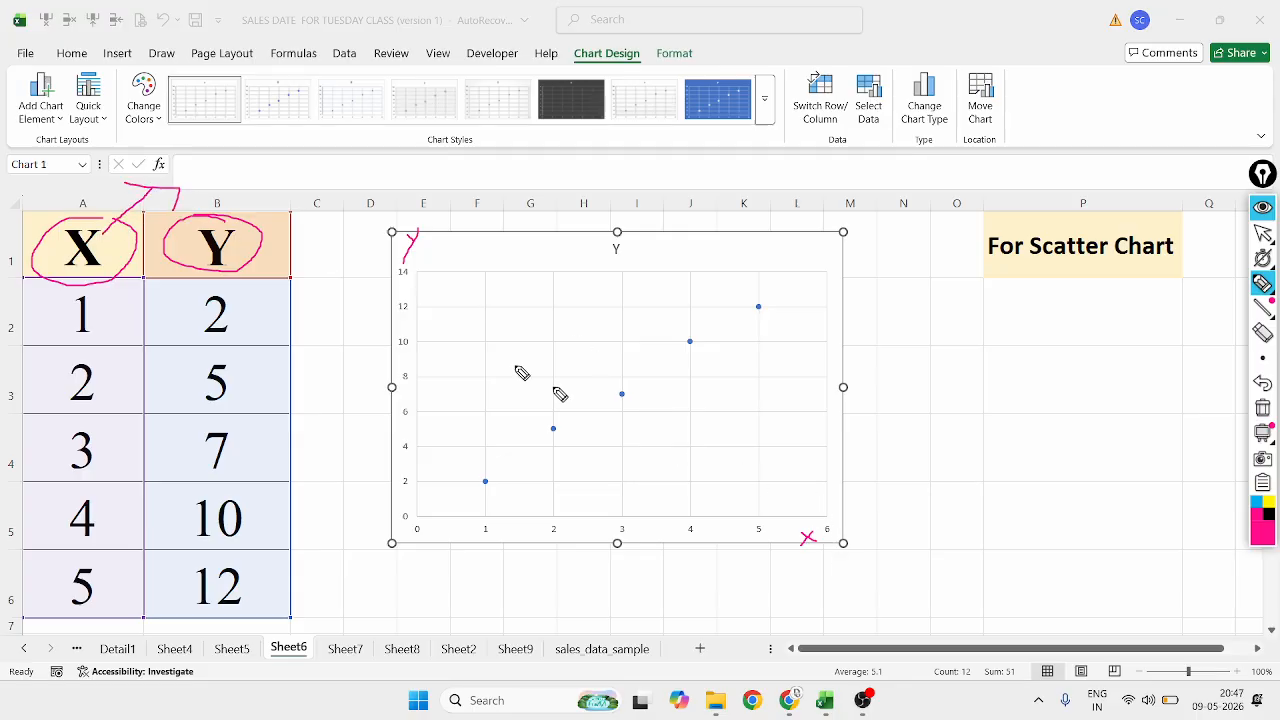
pyautogui.moveTo(277, 231)
pyautogui.mouseDown()
pyautogui.moveTo(286, 206)
pyautogui.moveTo(322, 215)
pyautogui.mouseUp()
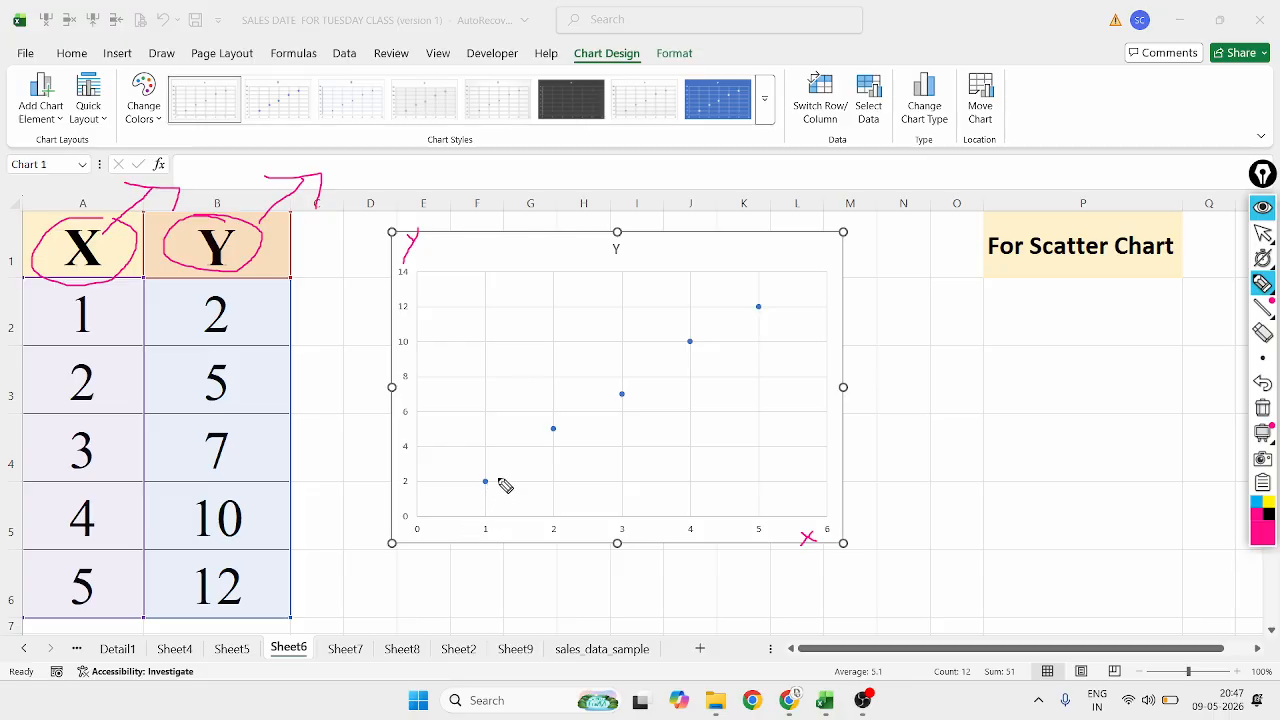
# Draw pink rising arrows between the scatter points, mark the axis distances to the first point and circle that point
pyautogui.moveTo(497, 486)
pyautogui.mouseDown()
pyautogui.moveTo(535, 453)
pyautogui.moveTo(558, 452)
pyautogui.moveTo(562, 465)
pyautogui.moveTo(612, 414)
pyautogui.moveTo(632, 424)
pyautogui.moveTo(708, 357)
pyautogui.moveTo(723, 367)
pyautogui.moveTo(774, 304)
pyautogui.moveTo(794, 324)
pyautogui.mouseUp()
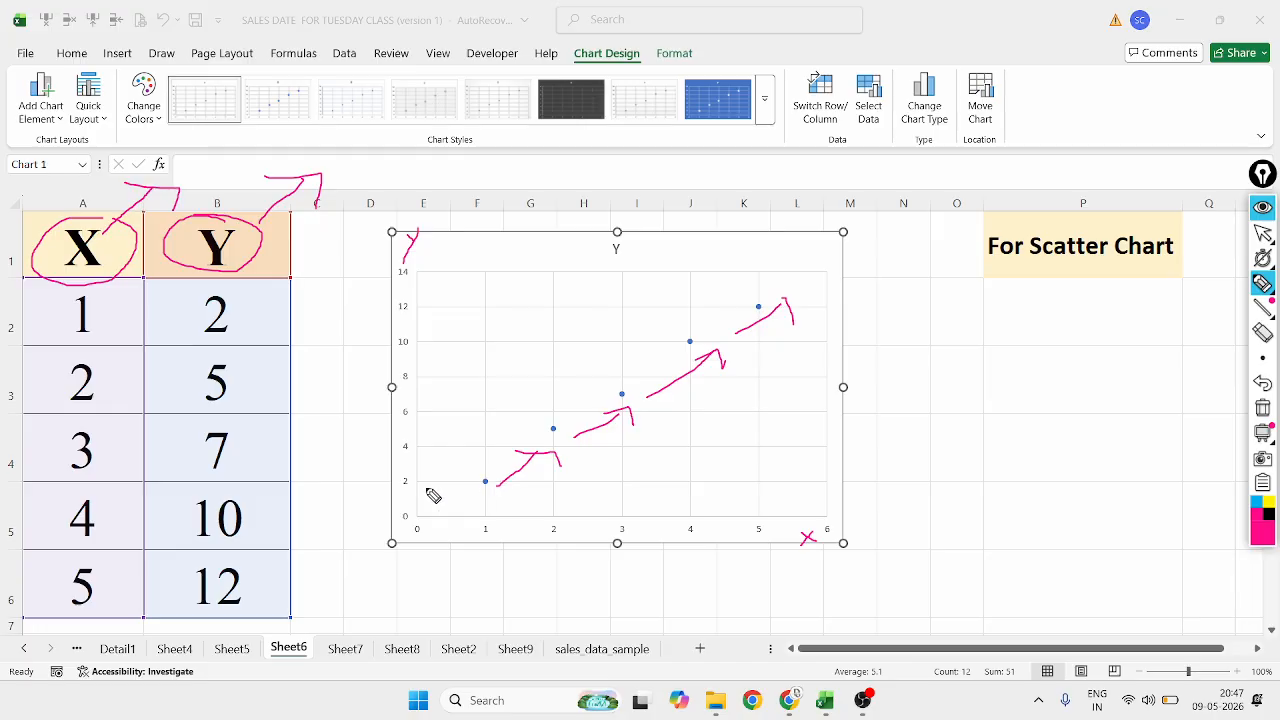
pyautogui.moveTo(449, 532)
pyautogui.mouseDown()
pyautogui.moveTo(478, 529)
pyautogui.moveTo(400, 482)
pyautogui.mouseUp()
pyautogui.moveTo(491, 480)
pyautogui.mouseDown()
pyautogui.moveTo(480, 486)
pyautogui.moveTo(497, 493)
pyautogui.moveTo(480, 478)
pyautogui.mouseUp()
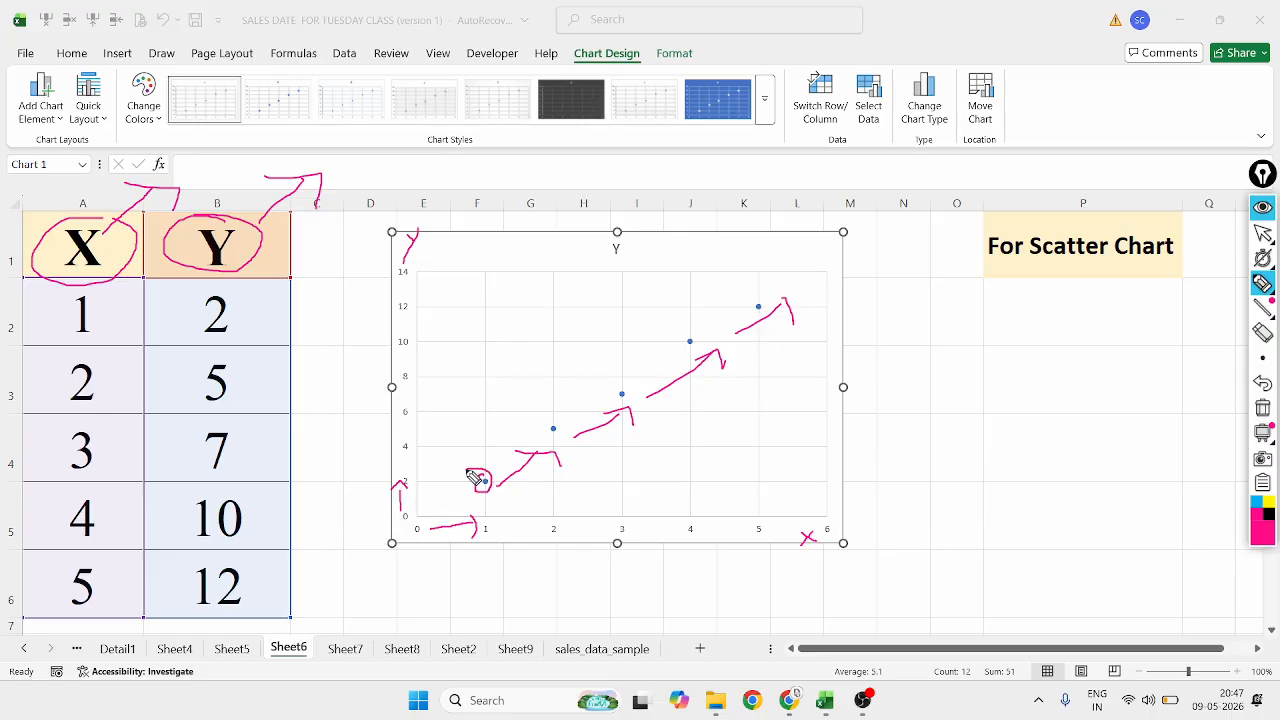
# Using a black pen, circle the second and third scatter points and draw arrows along both axes to their X and Y positions
pyautogui.click(1271, 510)
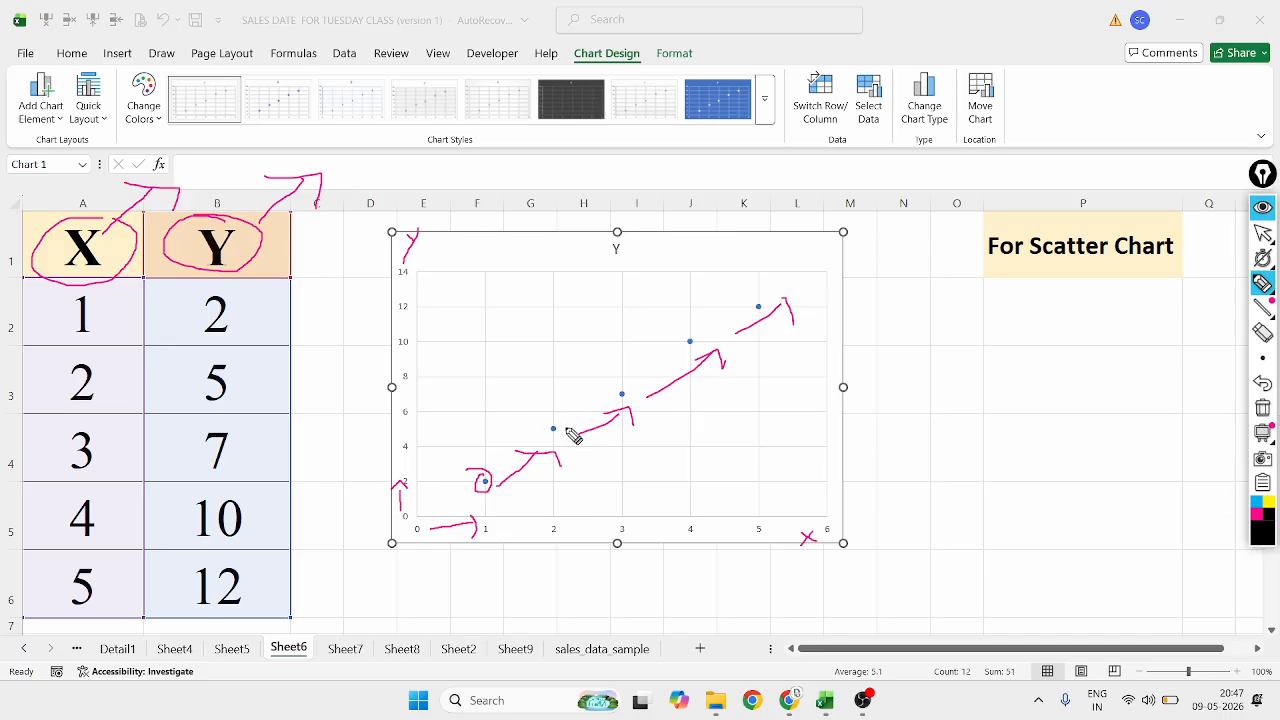
pyautogui.moveTo(556, 434); pyautogui.dragTo(557, 419)
pyautogui.moveTo(428, 525); pyautogui.dragTo(435, 526)
pyautogui.moveTo(442, 525)
pyautogui.mouseDown()
pyautogui.moveTo(535, 531)
pyautogui.moveTo(547, 535)
pyautogui.moveTo(538, 552)
pyautogui.mouseUp()
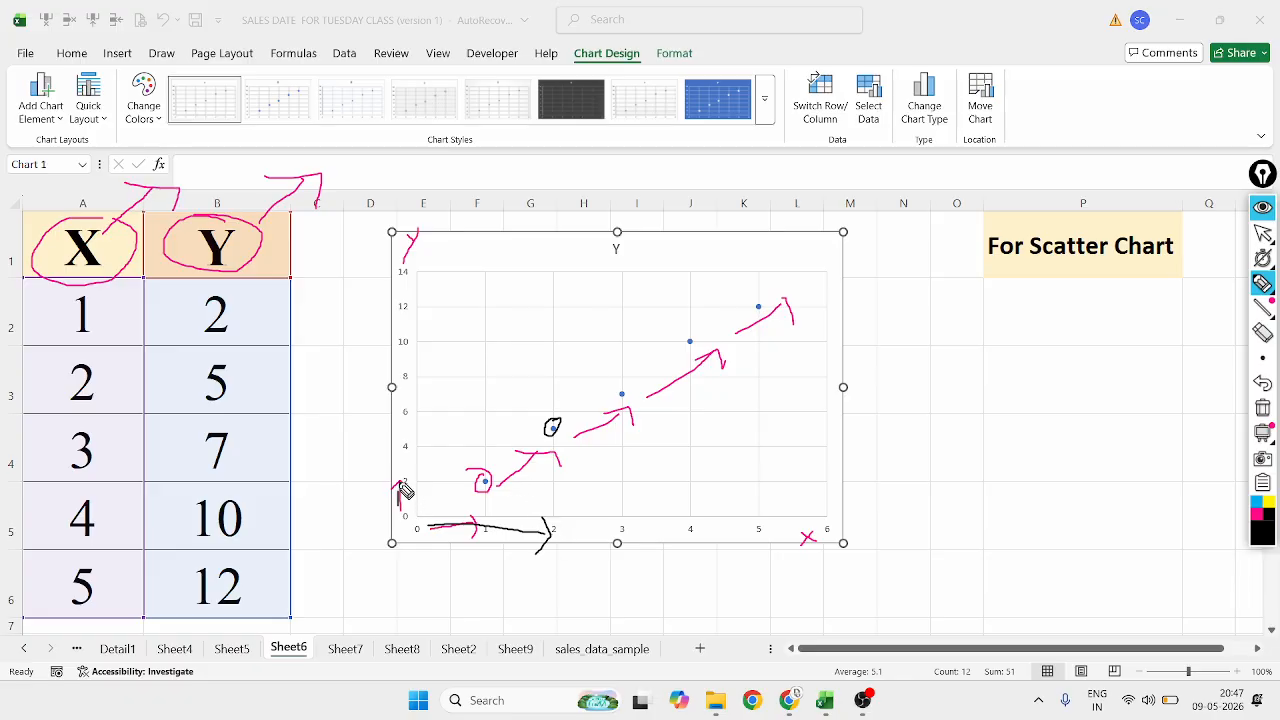
pyautogui.moveTo(404, 490); pyautogui.dragTo(404, 432)
pyautogui.moveTo(620, 390)
pyautogui.mouseDown()
pyautogui.moveTo(604, 402)
pyautogui.moveTo(626, 390)
pyautogui.mouseUp()
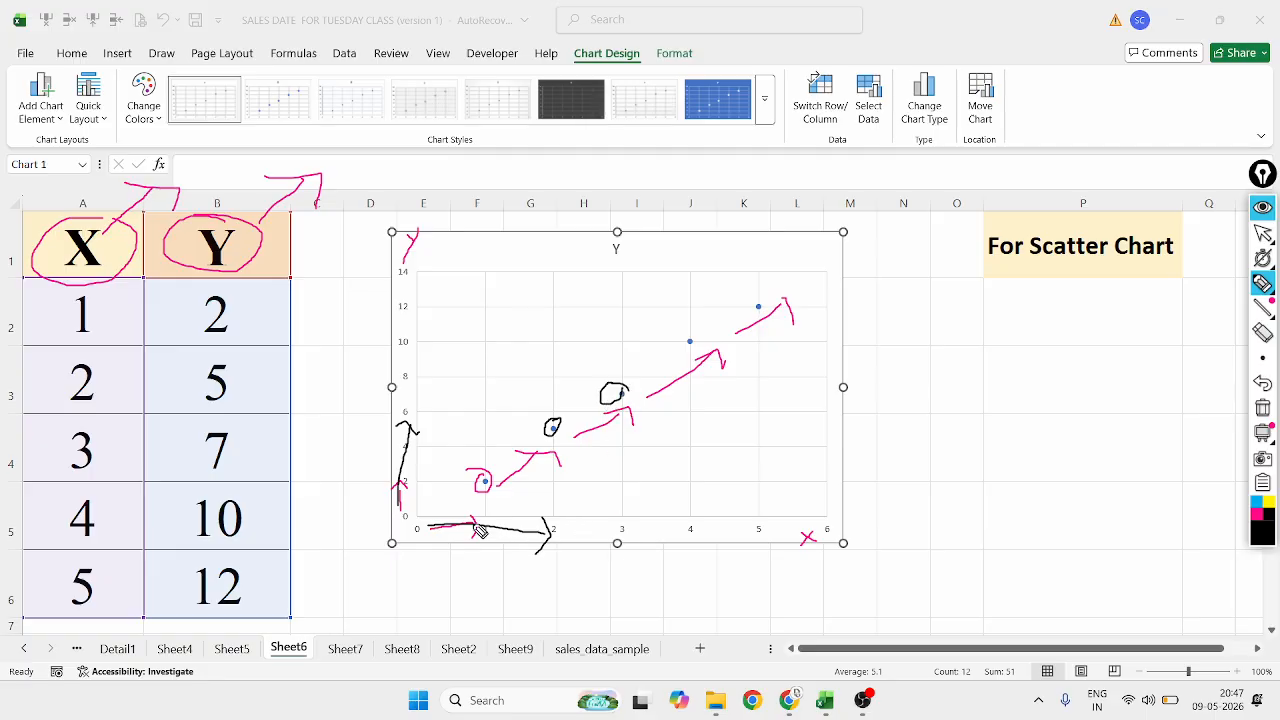
pyautogui.moveTo(480, 530)
pyautogui.mouseDown()
pyautogui.moveTo(562, 519)
pyautogui.moveTo(608, 530)
pyautogui.moveTo(592, 548)
pyautogui.mouseUp()
pyautogui.moveTo(420, 432)
pyautogui.mouseDown()
pyautogui.moveTo(422, 396)
pyautogui.moveTo(437, 398)
pyautogui.mouseUp()
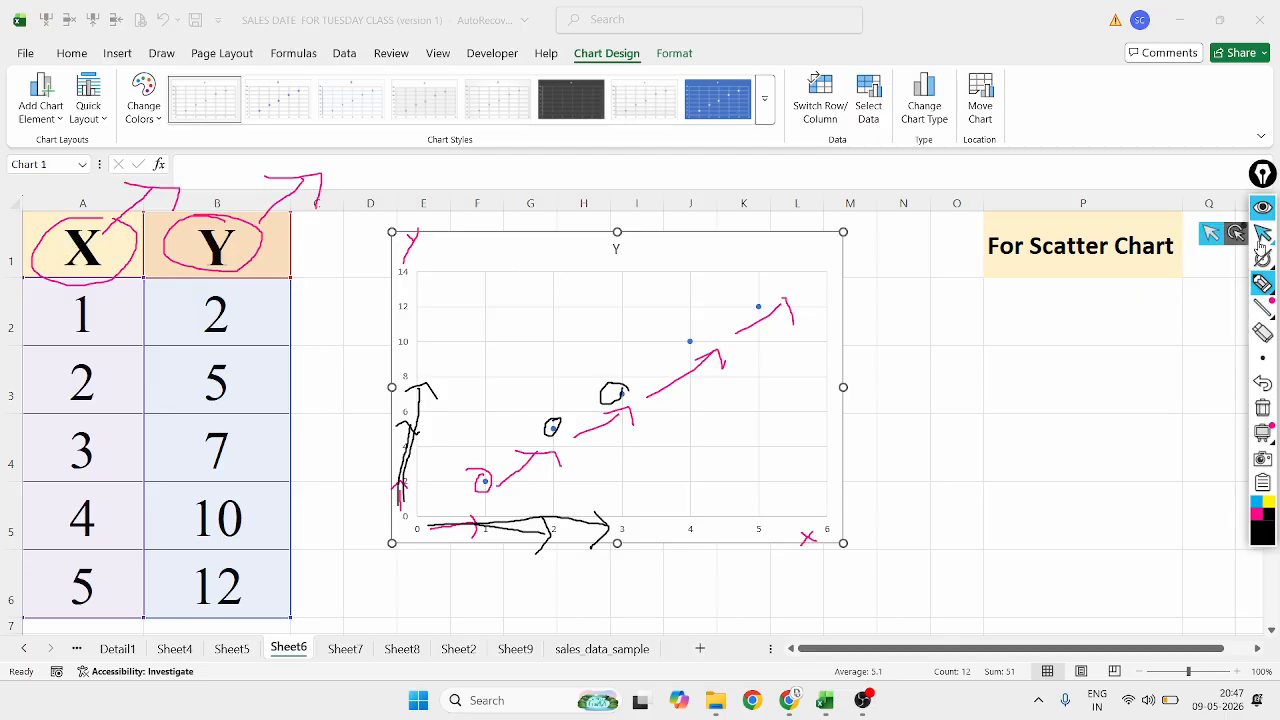
# Undo the handwritten circles and arrows on the sheet and chart, leaving only the pink X and Y axis letters
pyautogui.moveTo(1263, 262)
pyautogui.click(1263, 383)
pyautogui.click(1263, 383)
pyautogui.click(1263, 383)
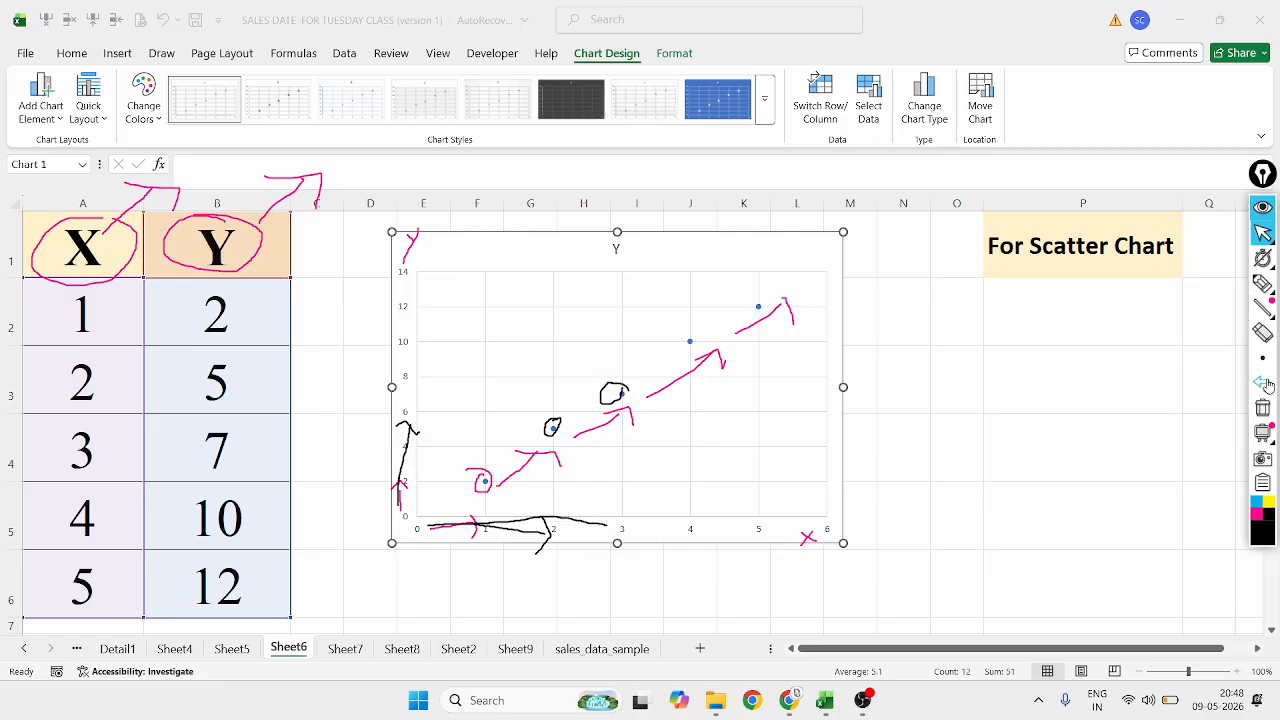
pyautogui.click(1263, 383)
pyautogui.click(1263, 383)
pyautogui.click(1263, 383)
pyautogui.click(1263, 383)
pyautogui.click(1263, 383)
pyautogui.click(1263, 383)
pyautogui.click(1263, 383)
pyautogui.click(1263, 383)
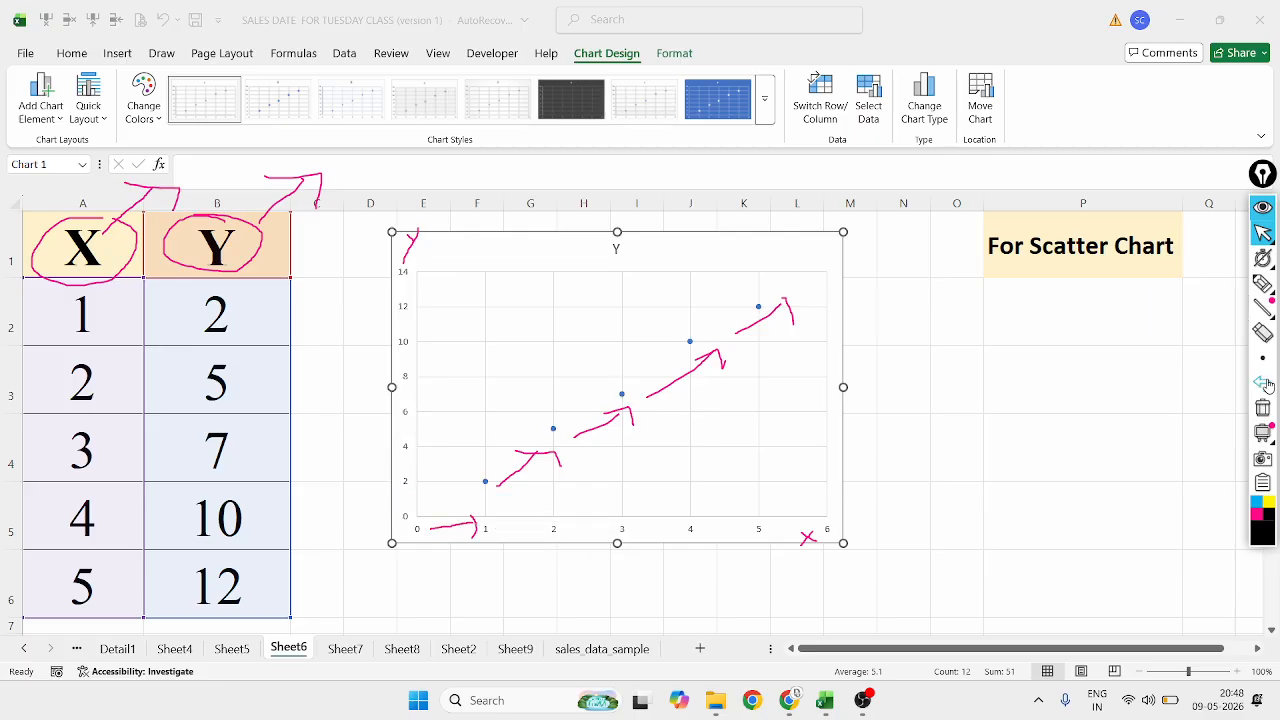
pyautogui.click(1263, 383)
pyautogui.click(1263, 383)
pyautogui.click(1263, 383)
pyautogui.click(1263, 383)
pyautogui.click(1263, 383)
pyautogui.click(1263, 383)
pyautogui.click(1263, 383)
pyautogui.click(1263, 383)
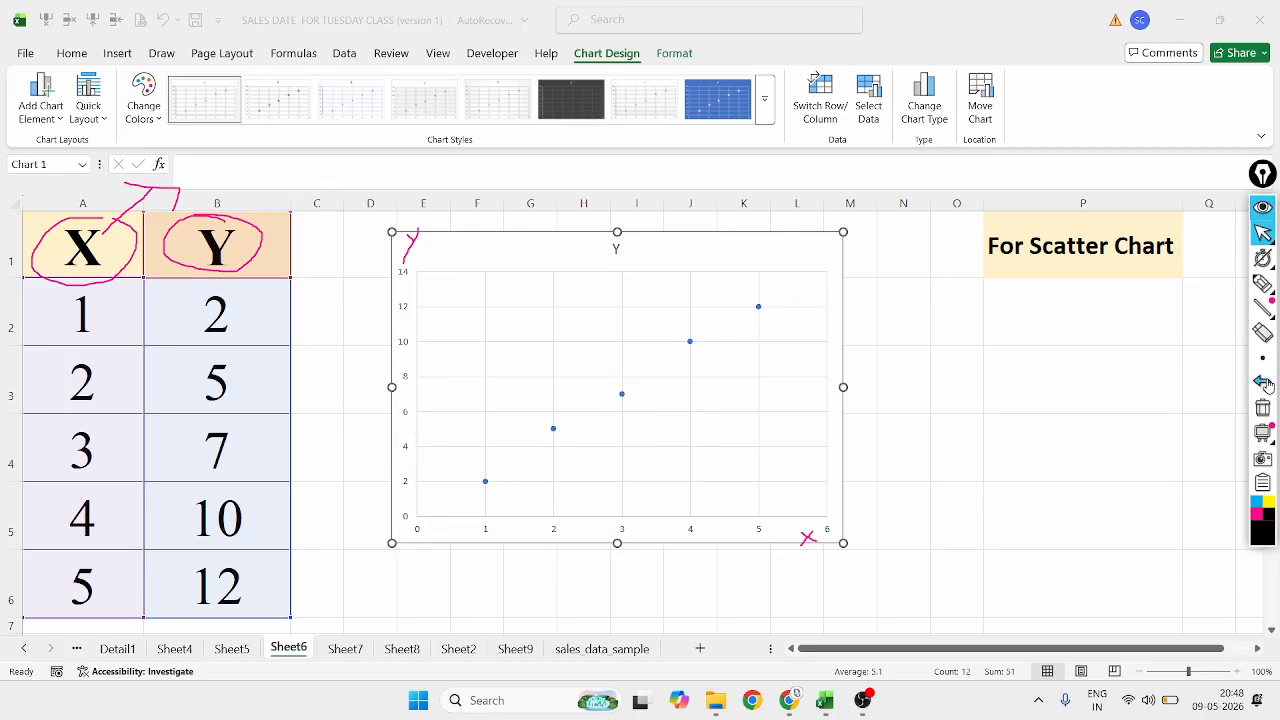
pyautogui.click(1263, 383)
pyautogui.click(1263, 383)
pyautogui.click(1263, 383)
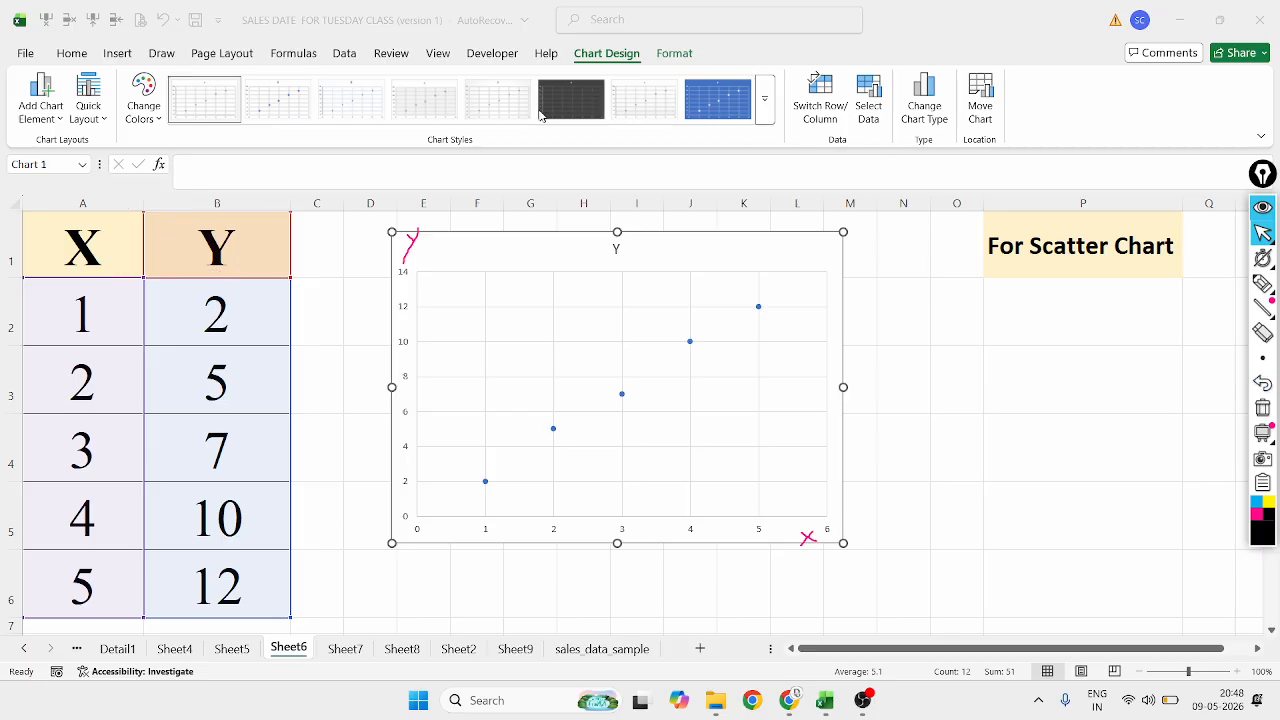
# Enlarge the scatter chart to column N and row 6, and apply the last chart style in the gallery
pyautogui.click(574, 104)
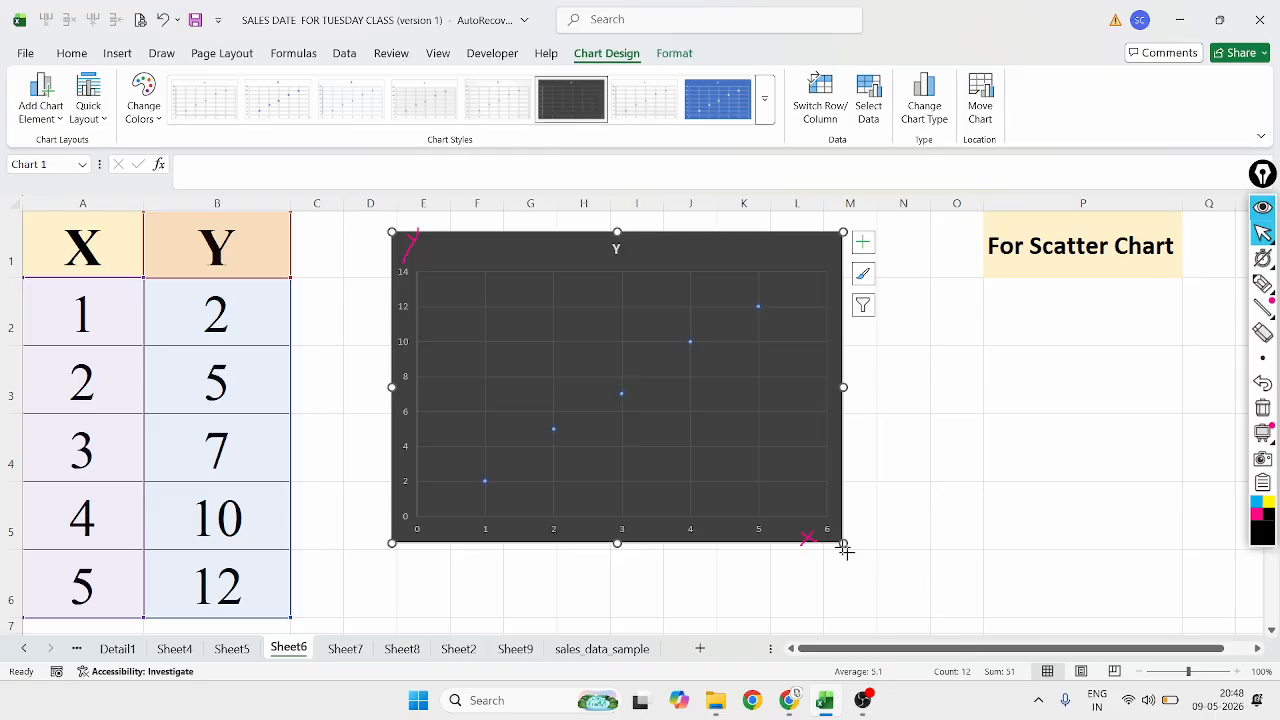
pyautogui.moveTo(845, 550); pyautogui.dragTo(920, 585)
pyautogui.click(765, 98)
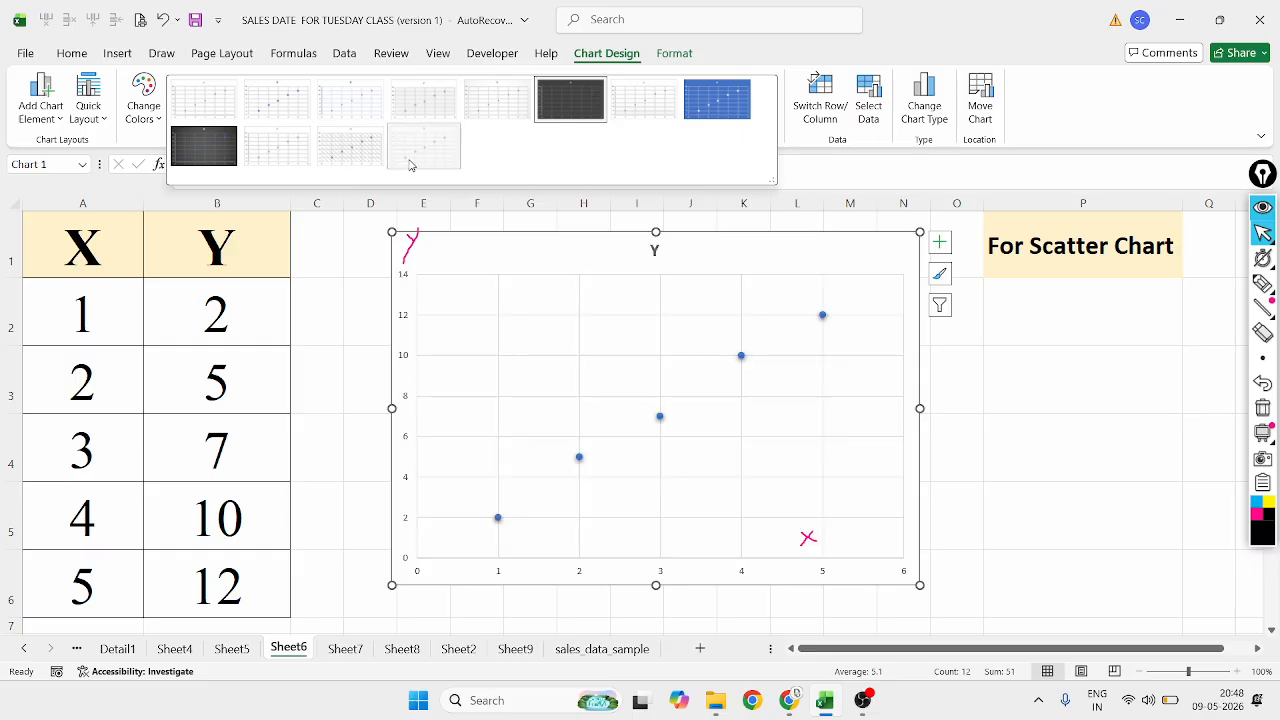
pyautogui.click(410, 163)
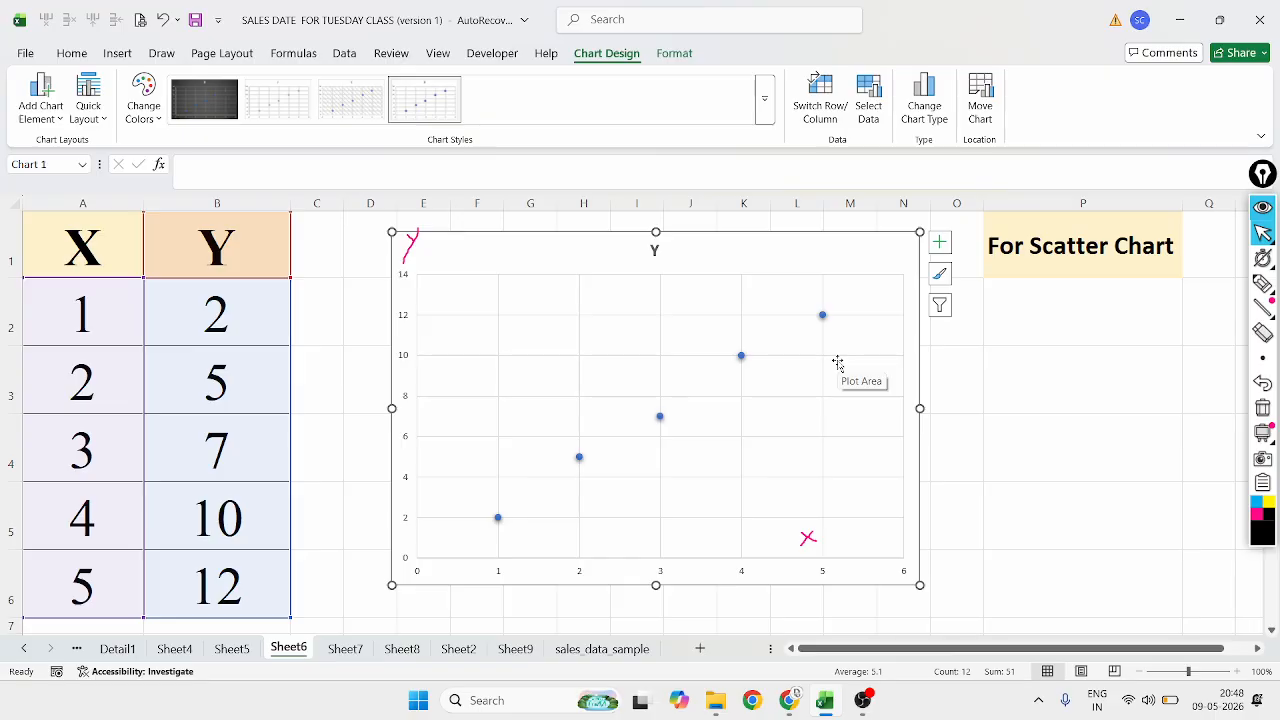
# Give the scatter chart's area a solid fill in standard red
pyautogui.doubleClick(491, 571)
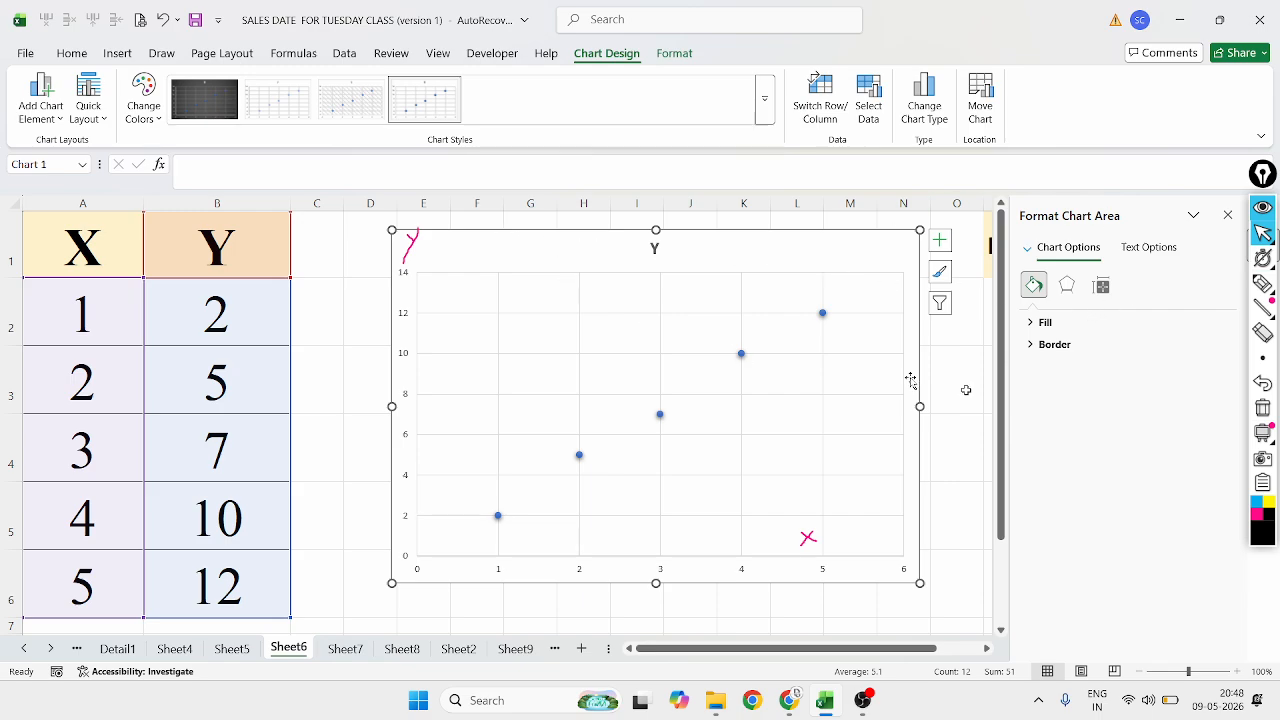
pyautogui.click(1034, 326)
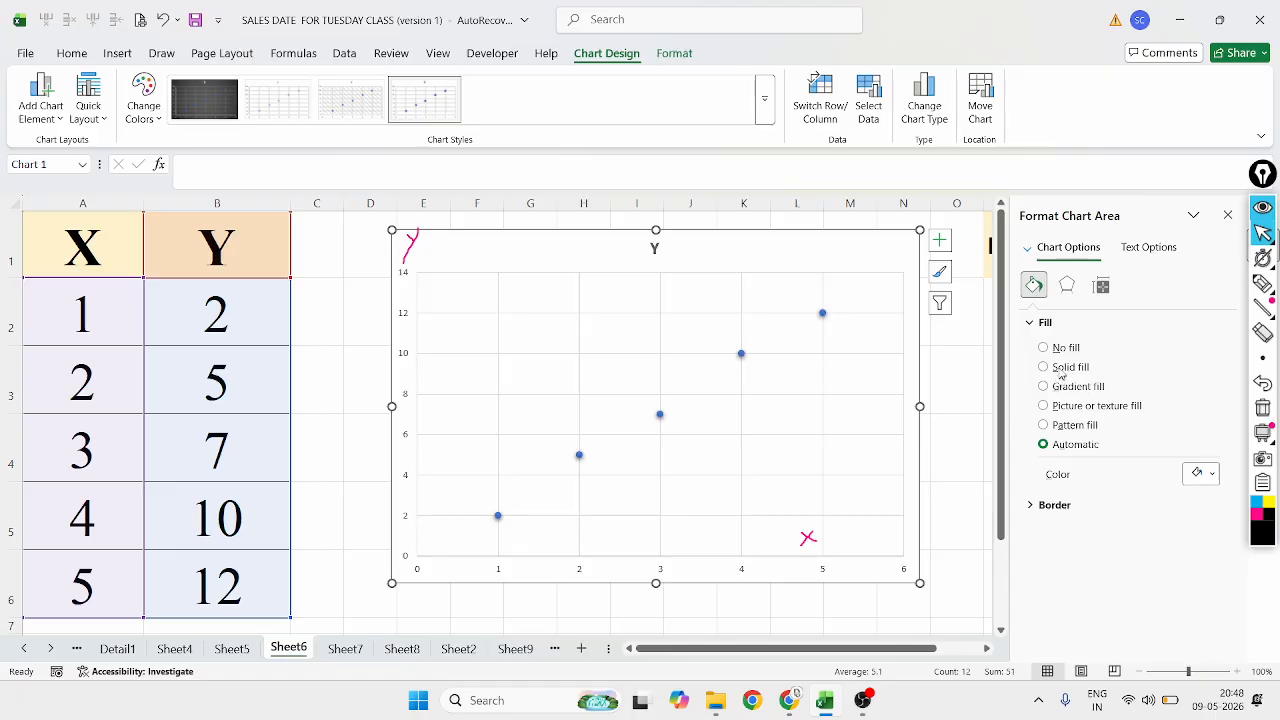
pyautogui.click(1050, 368)
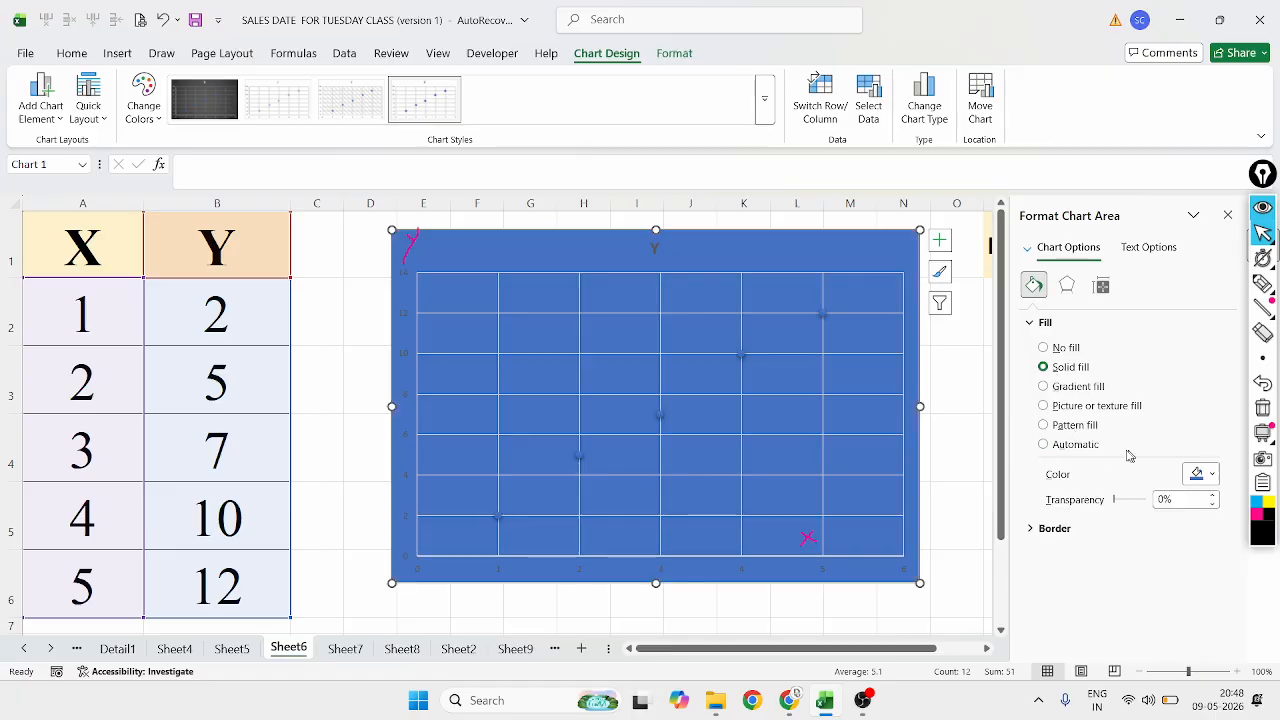
pyautogui.click(1210, 475)
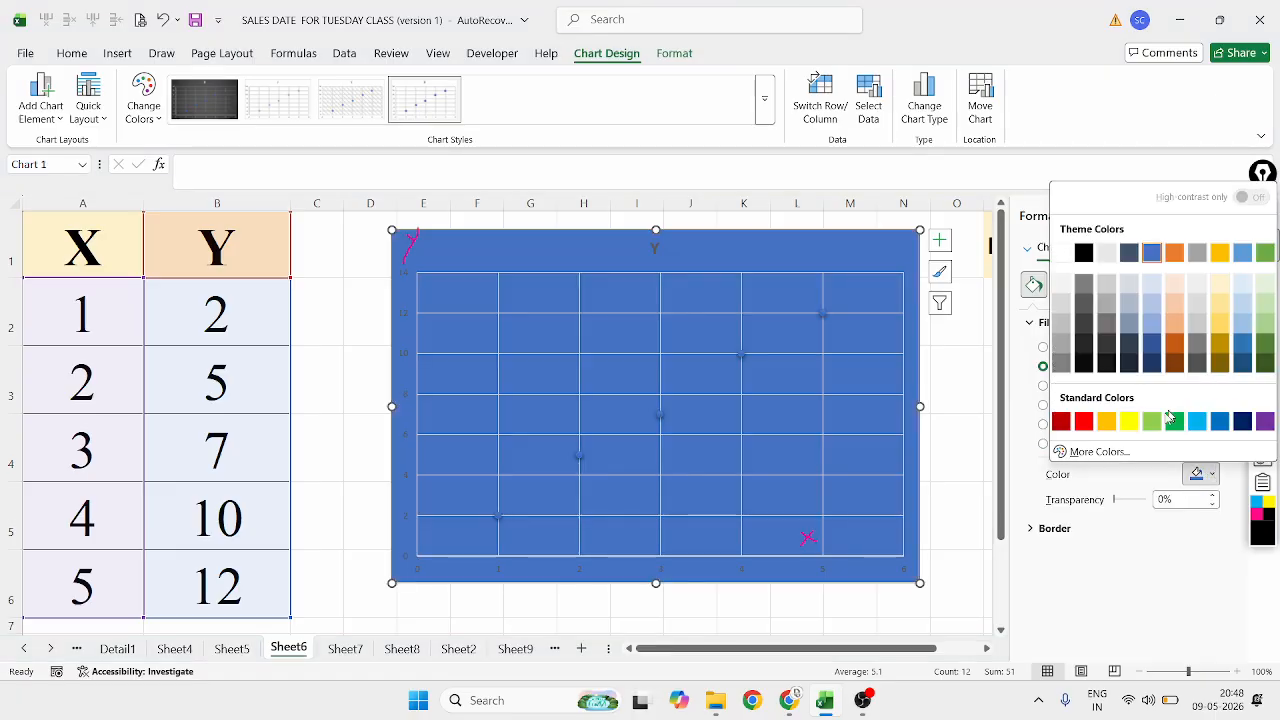
pyautogui.click(1083, 421)
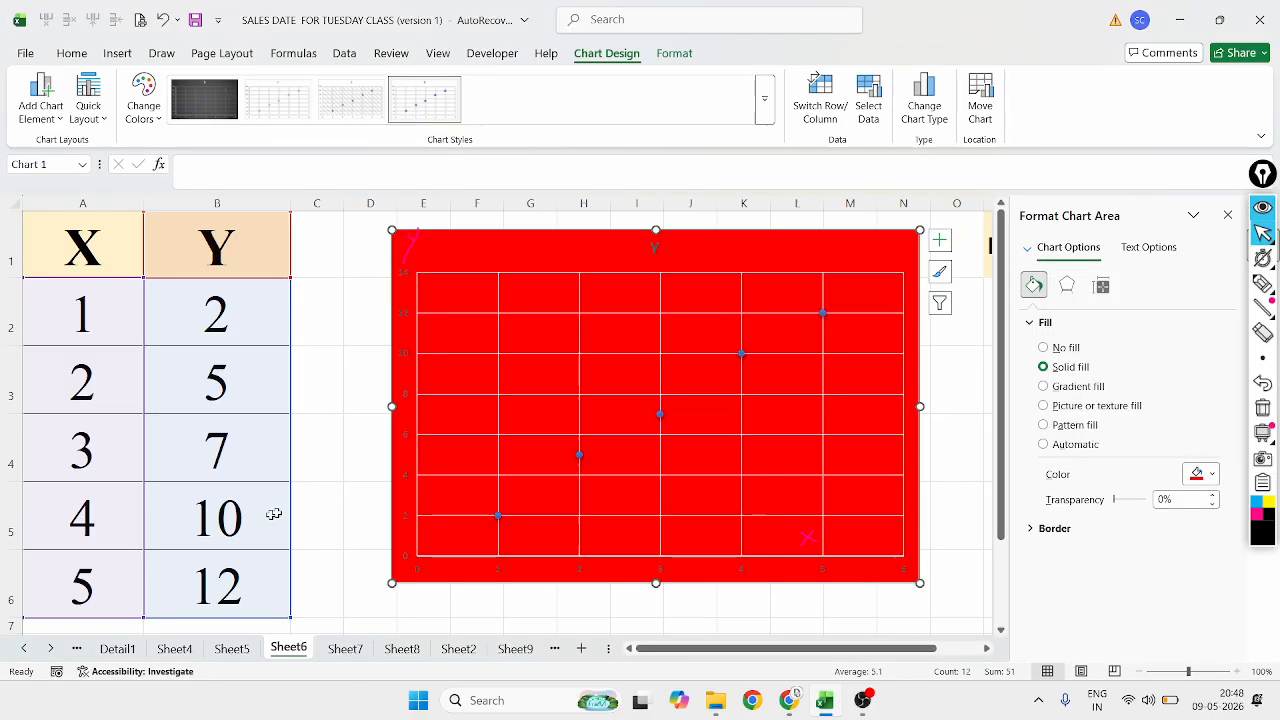
# Switch to Sheet7, erase the pink Y mark over the Profit header and close the formatting pane
pyautogui.click(345, 650)
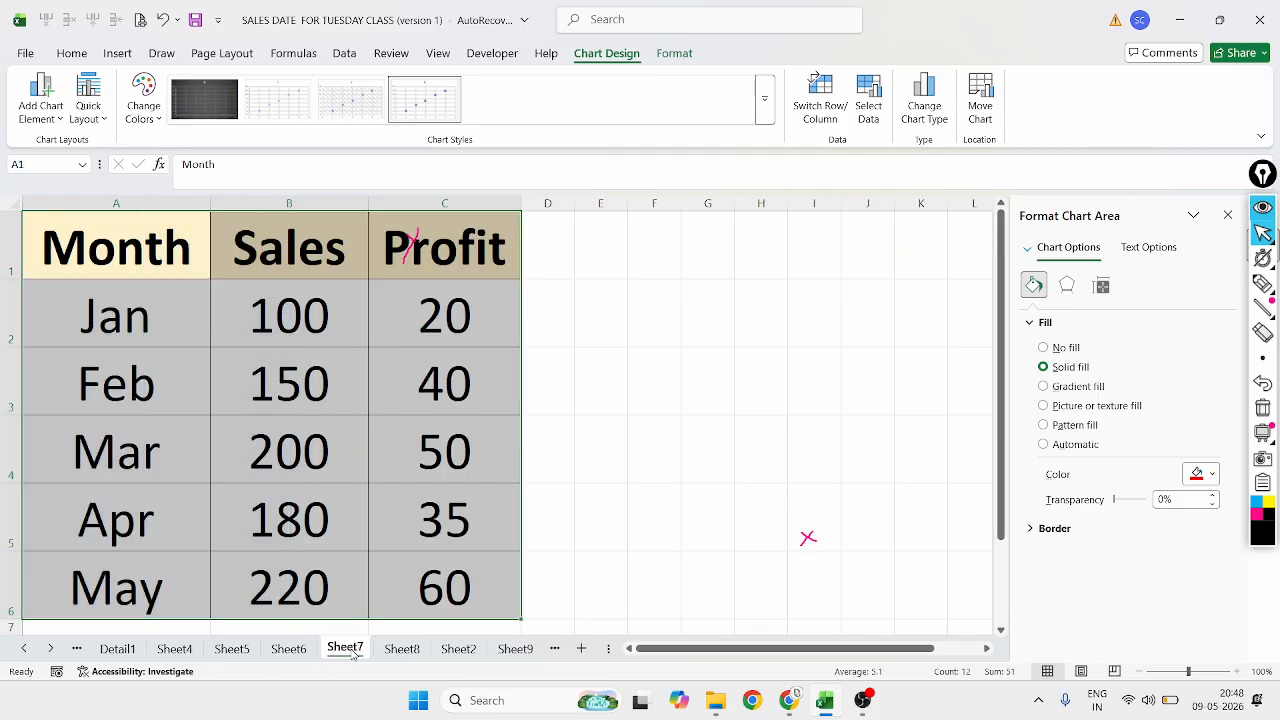
pyautogui.click(1263, 333)
pyautogui.moveTo(402, 292); pyautogui.dragTo(424, 254)
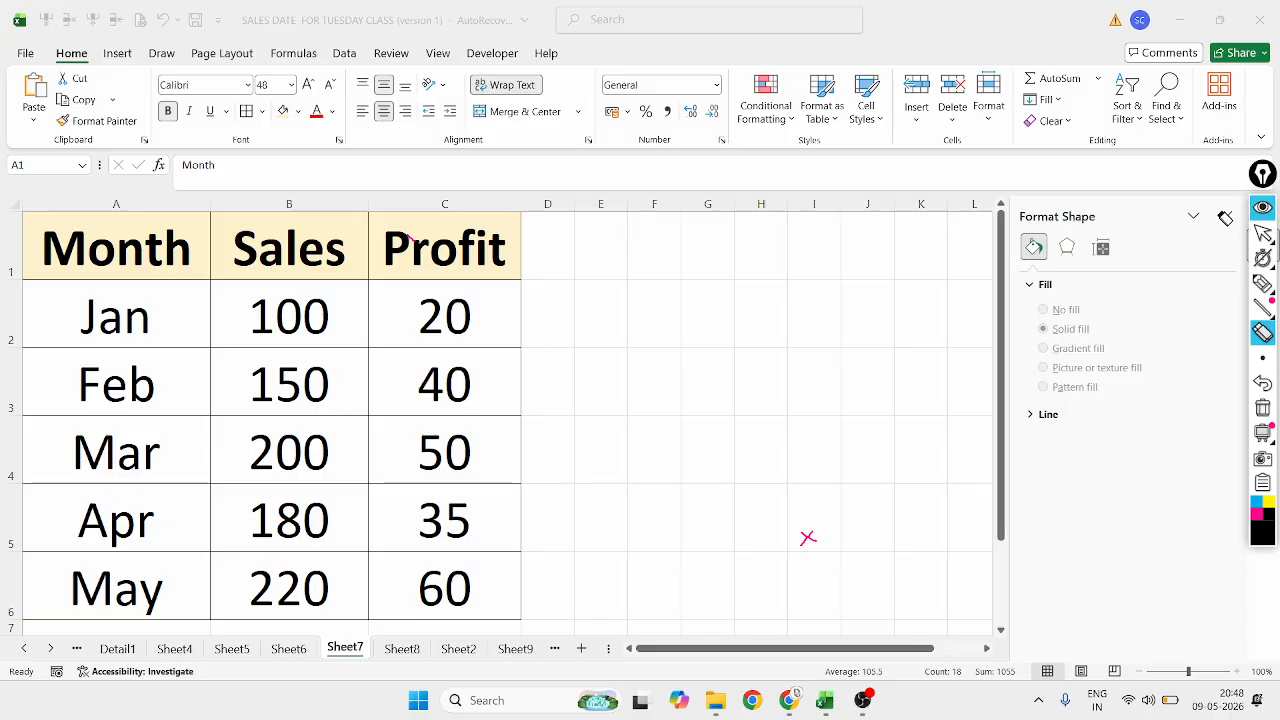
pyautogui.click(1263, 233)
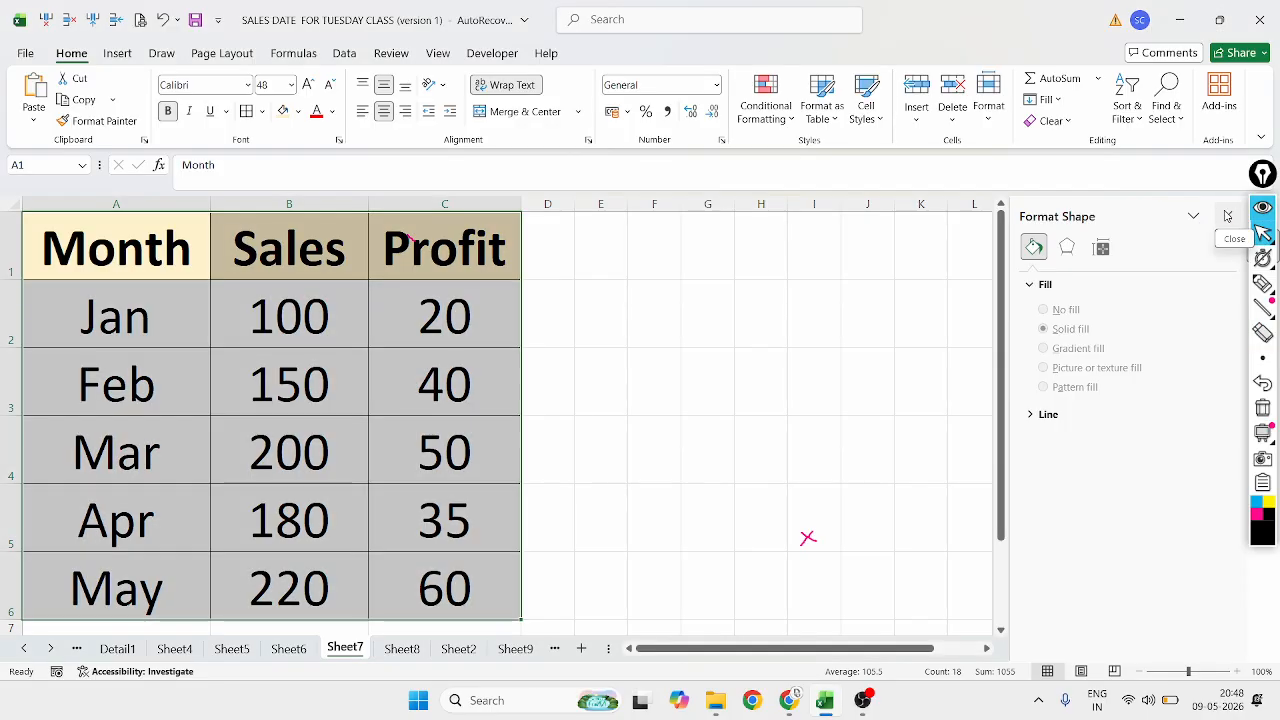
pyautogui.click(1227, 216)
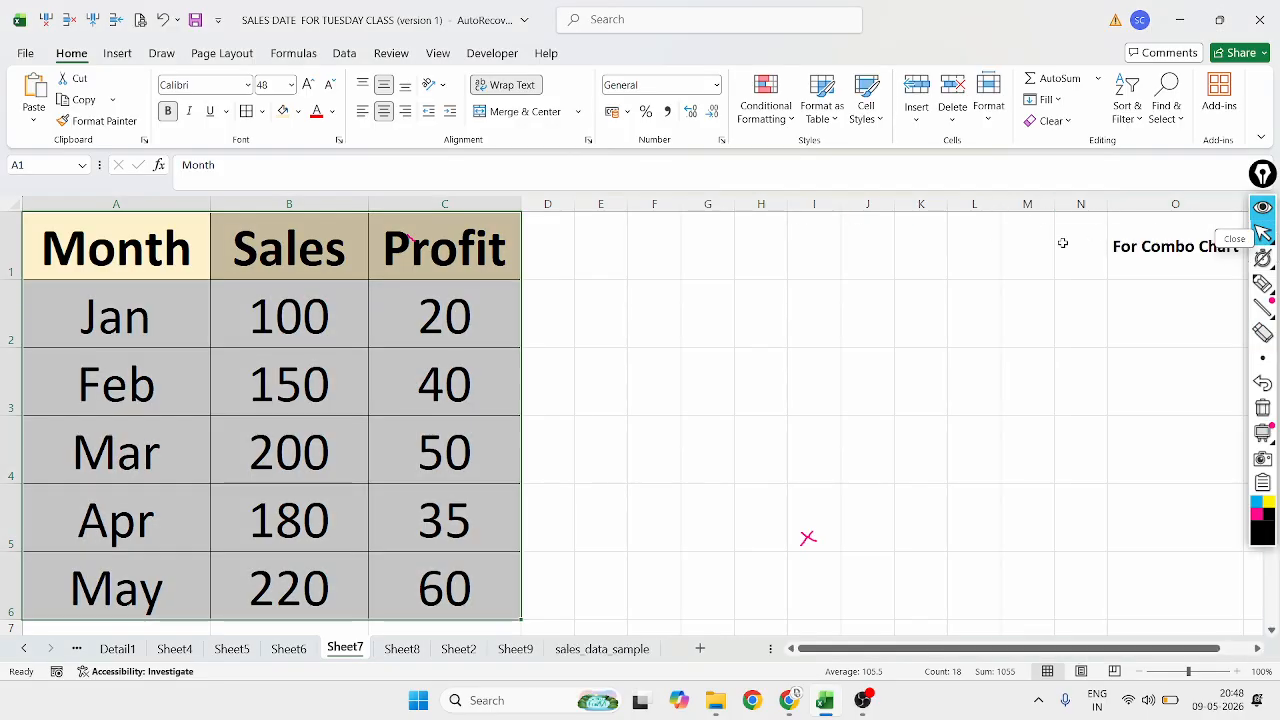
# Select the "For Combo Chart" cell O1 and erase the remaining pink speck on the Profit header
pyautogui.click(1222, 249)
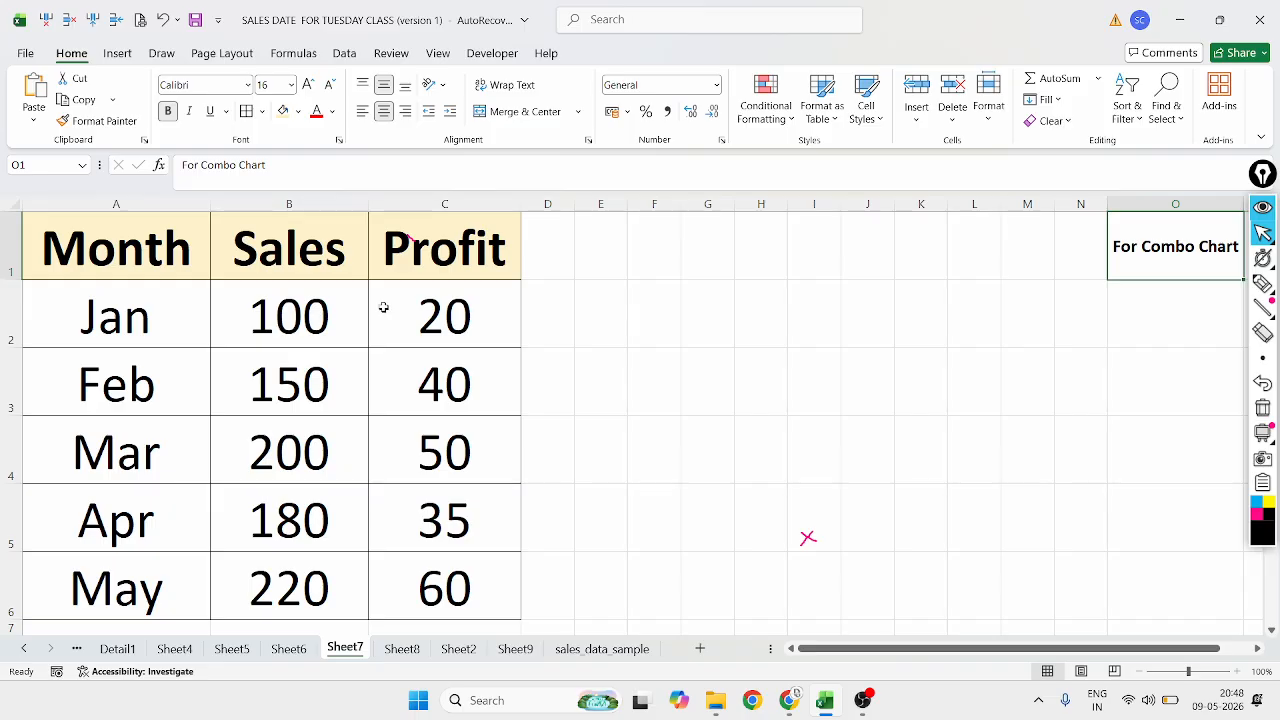
pyautogui.click(1263, 308)
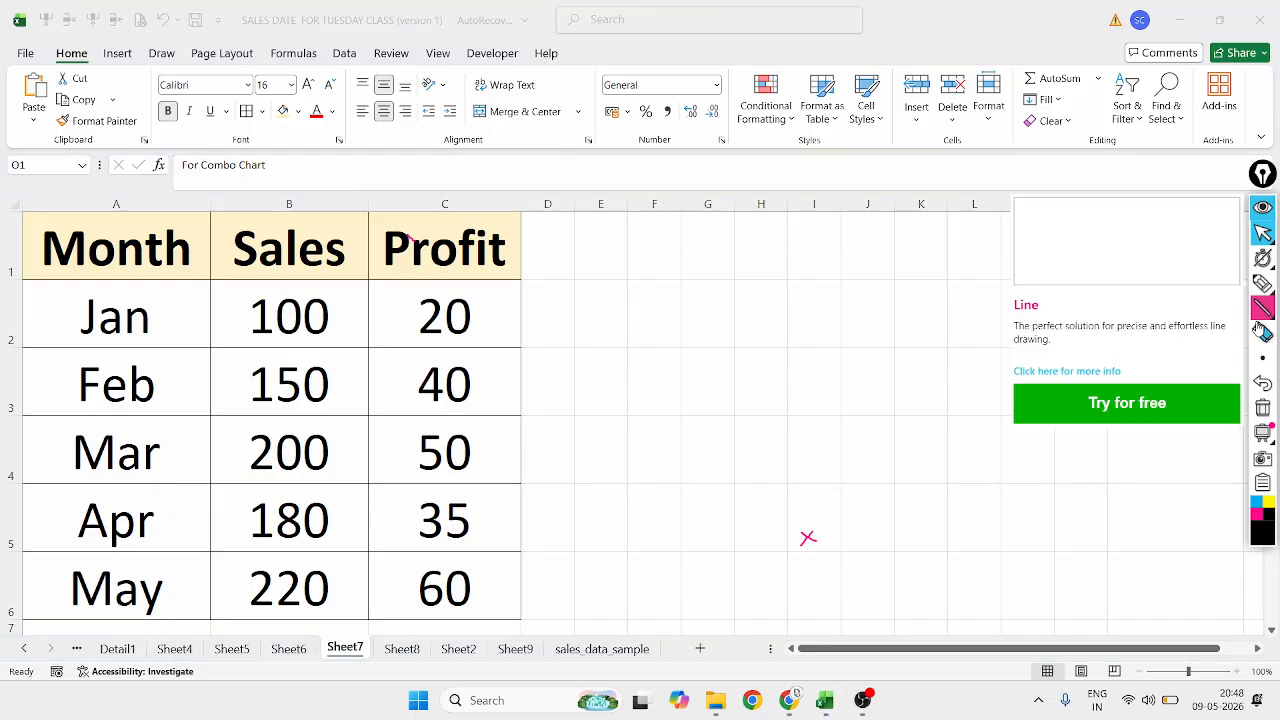
pyautogui.click(1262, 333)
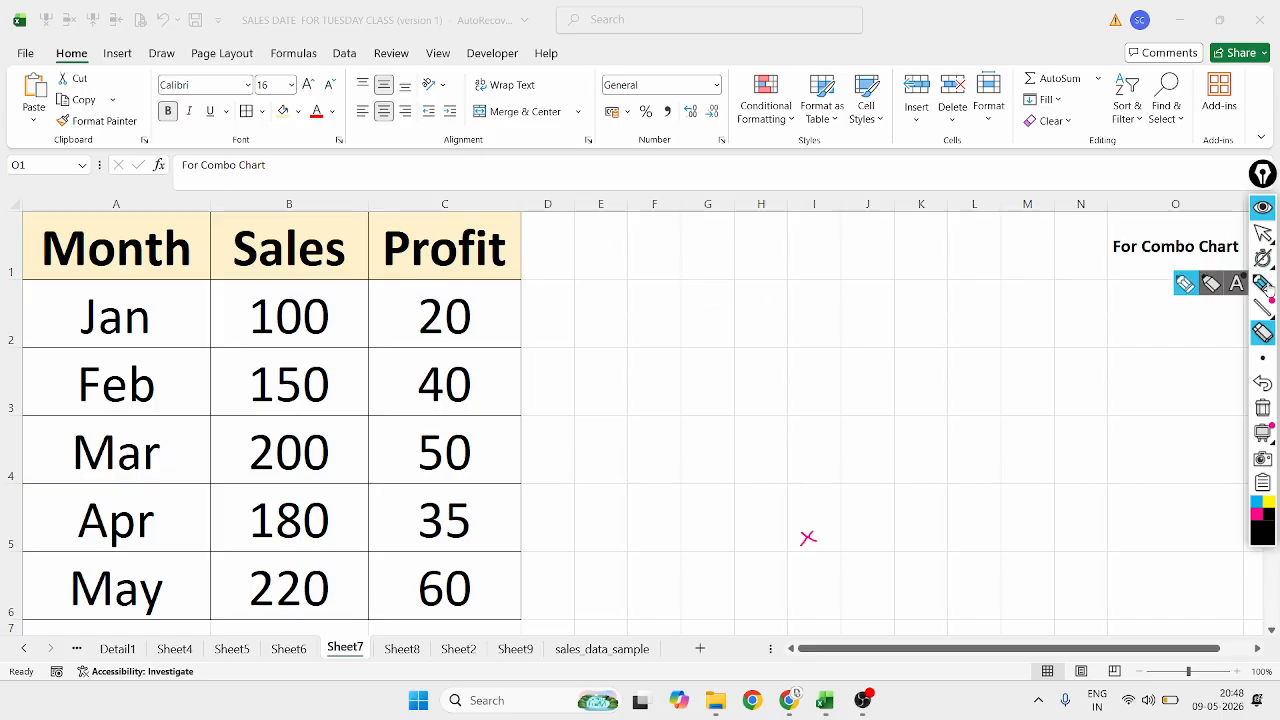
pyautogui.click(1263, 285)
pyautogui.click(1263, 232)
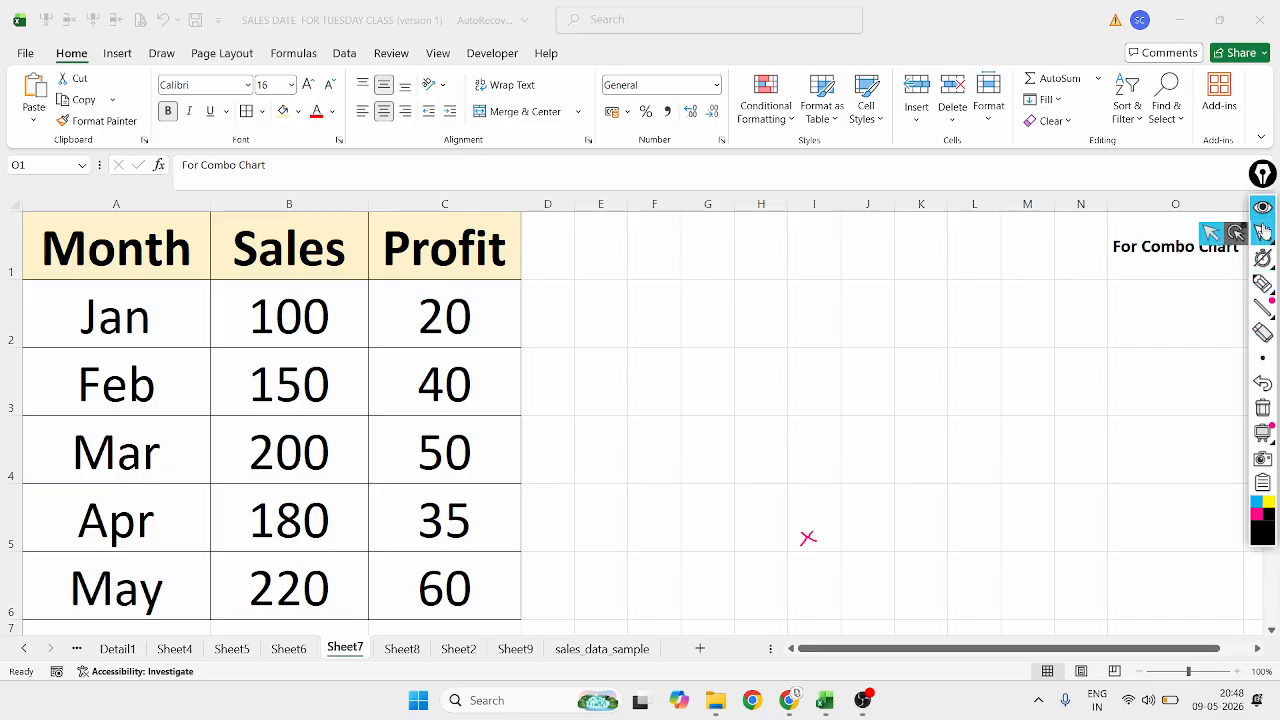
# Insert a 2-D clustered column chart from A1:C6 and move it beside the table, level with row 1
pyautogui.moveTo(102, 248); pyautogui.dragTo(477, 506)
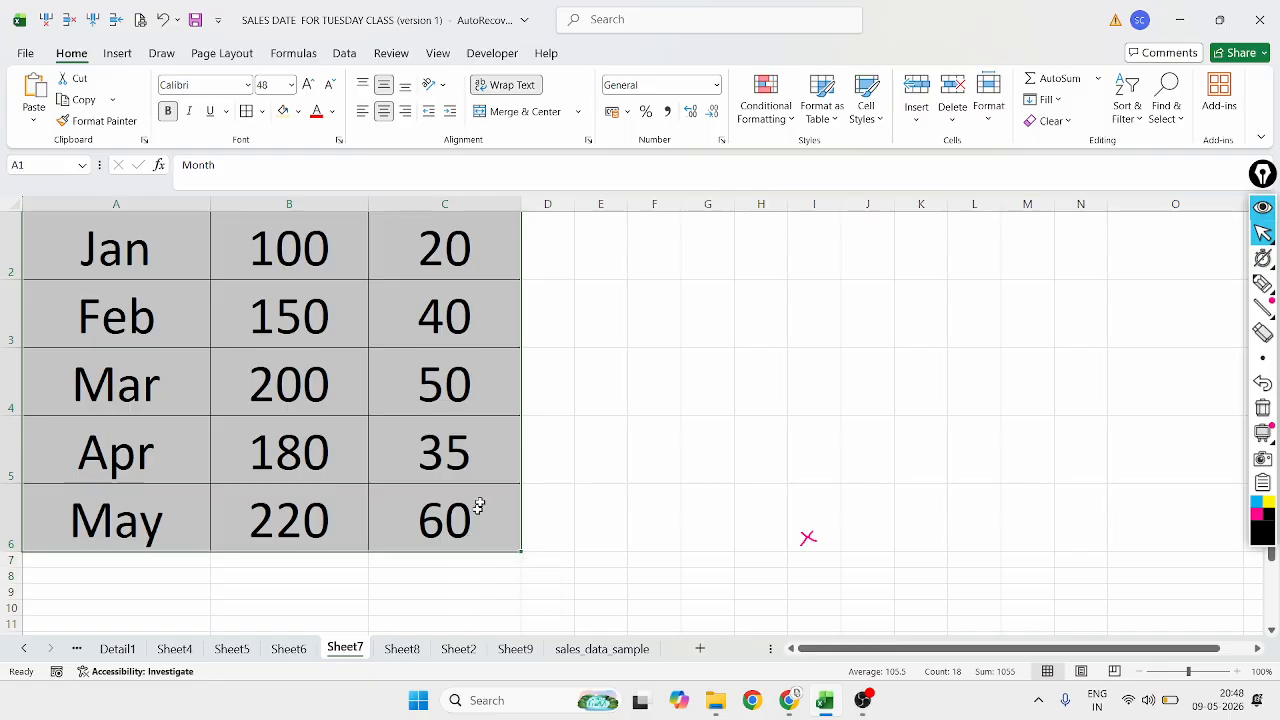
pyautogui.scroll(1, 475, 440)
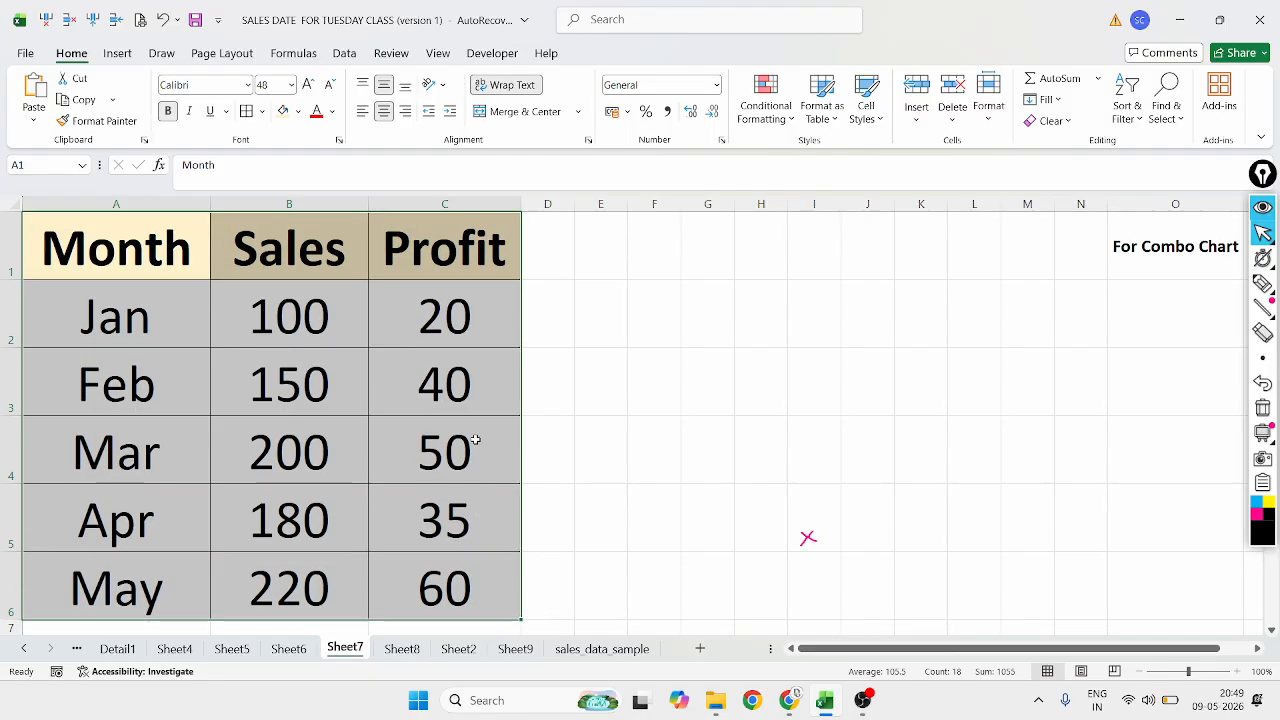
pyautogui.click(122, 55)
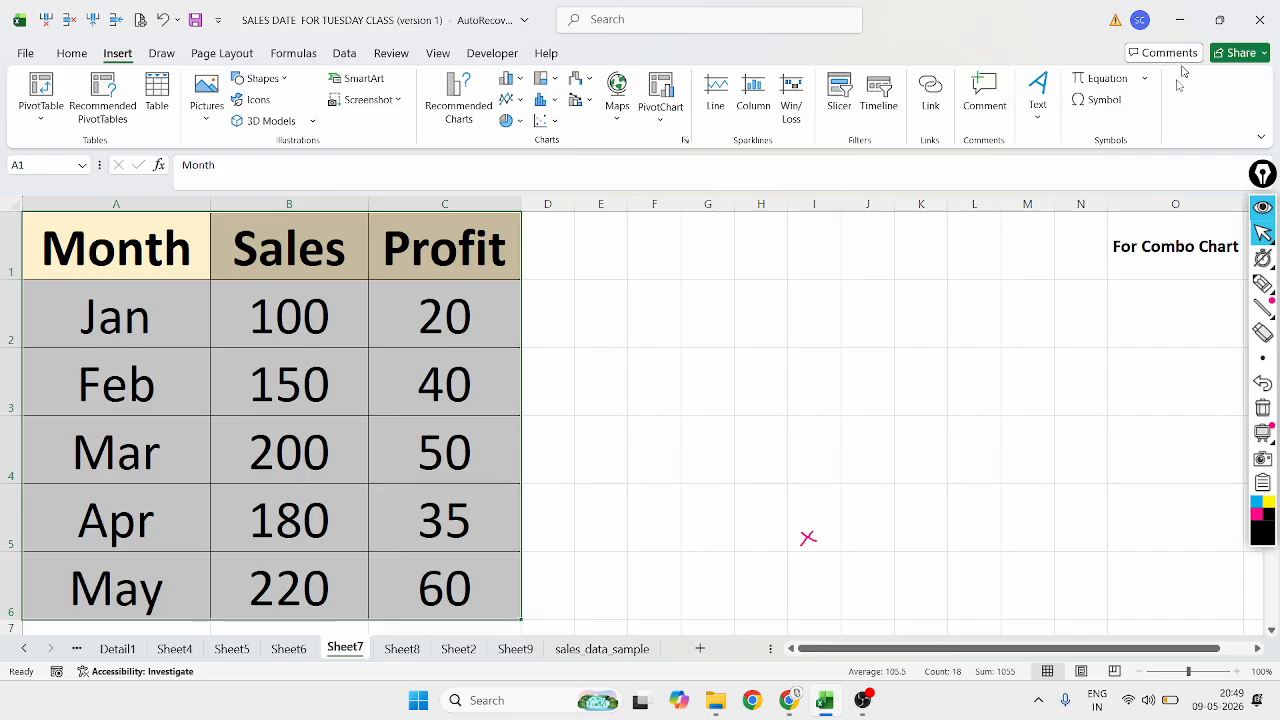
pyautogui.click(518, 85)
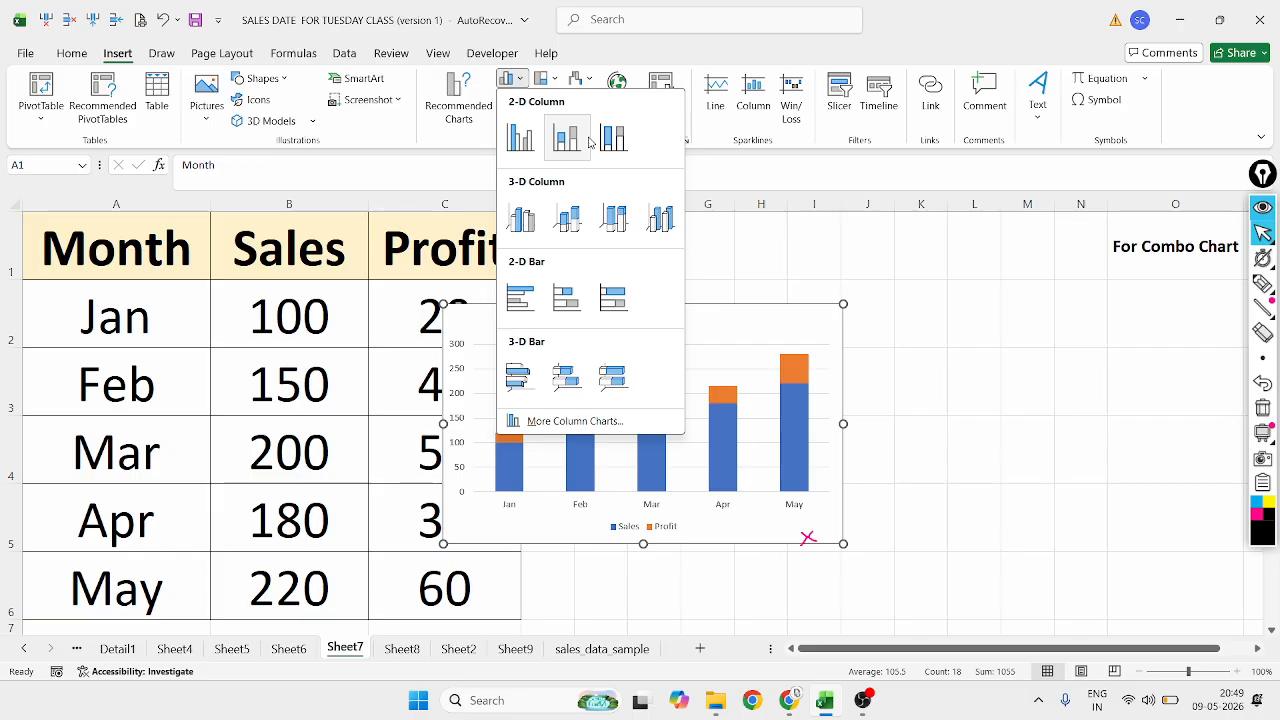
pyautogui.click(535, 141)
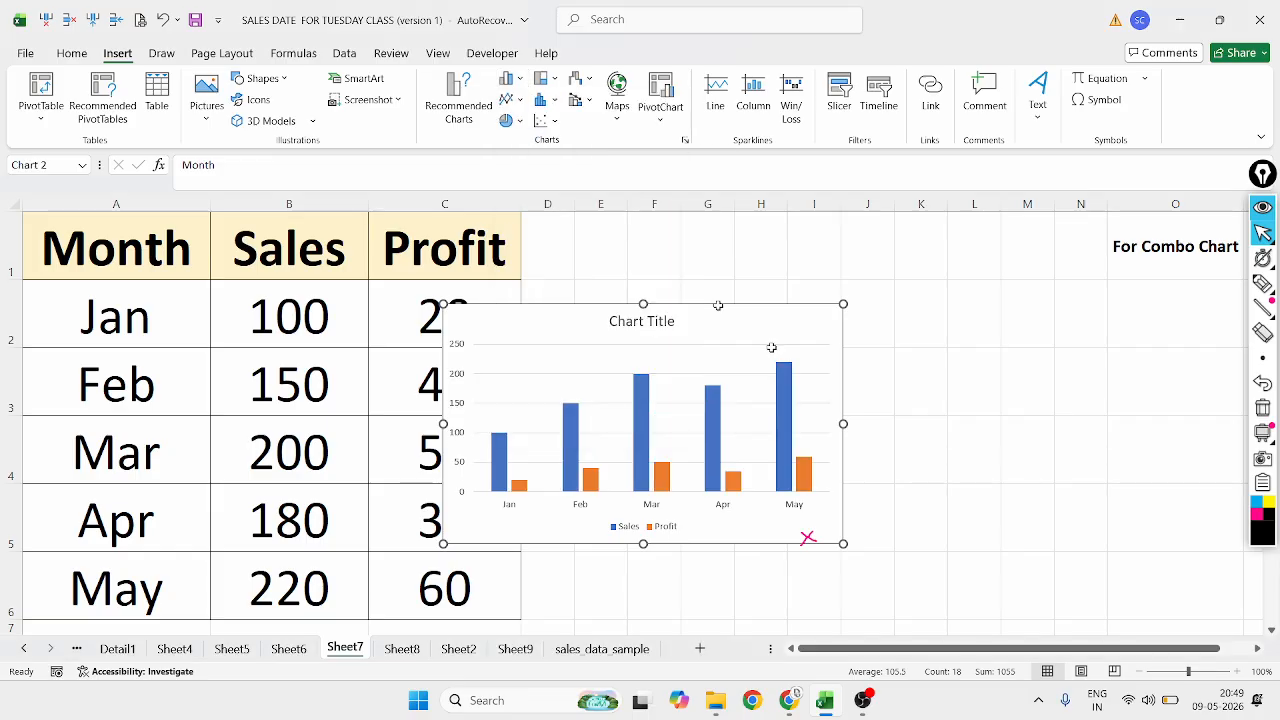
pyautogui.moveTo(779, 308); pyautogui.dragTo(911, 236)
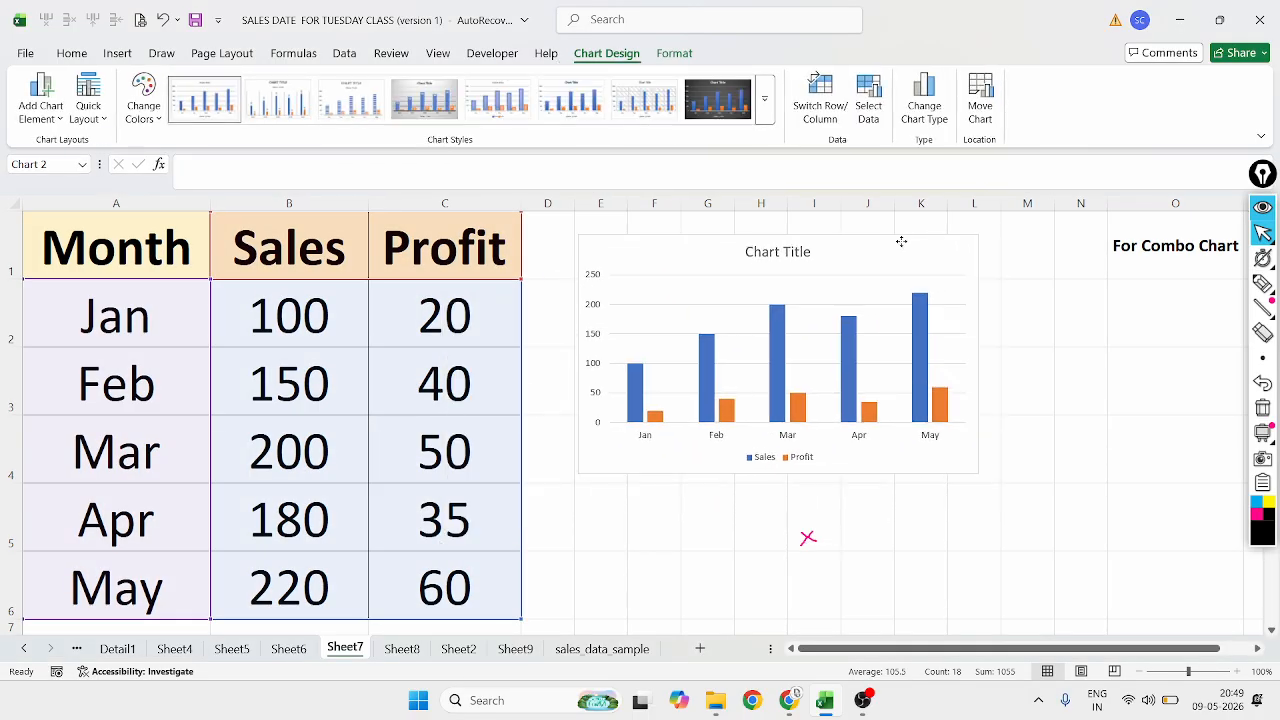
# Apply the dark chart style to the column chart and enlarge it to column N and the end of row 6
pyautogui.click(717, 98)
pyautogui.moveTo(975, 470); pyautogui.dragTo(854, 437)
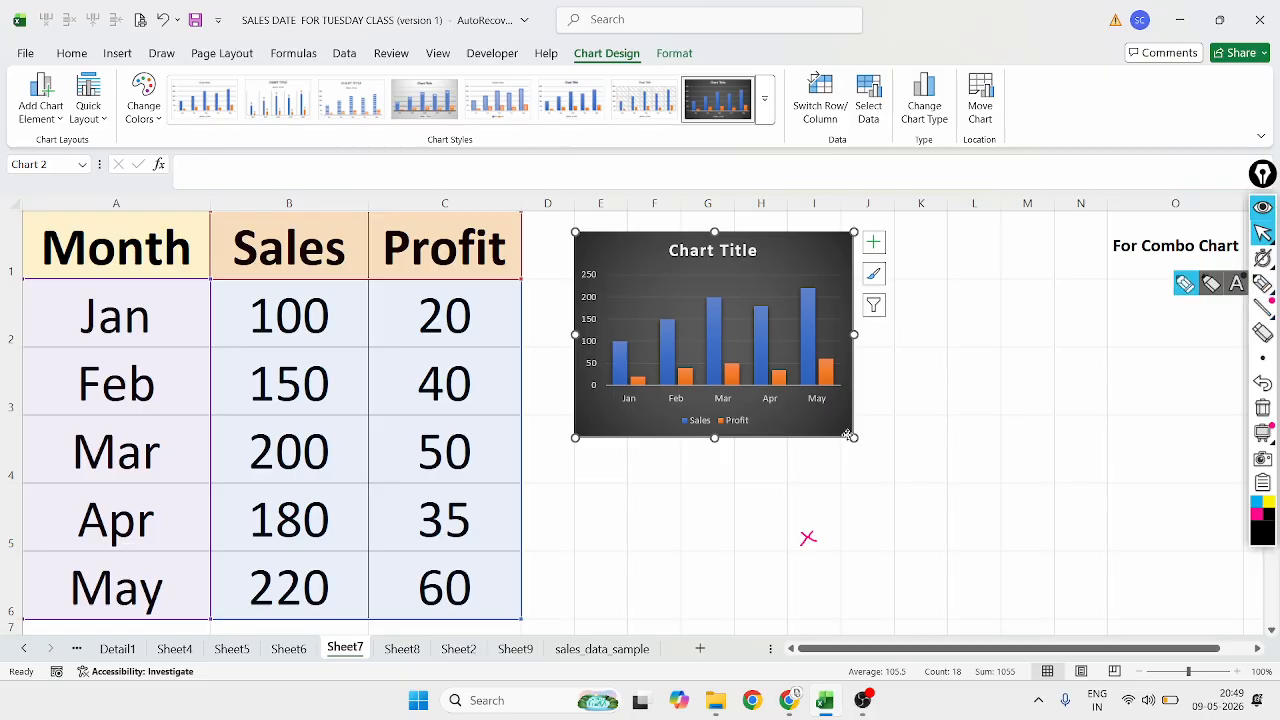
pyautogui.moveTo(851, 436); pyautogui.dragTo(1090, 618)
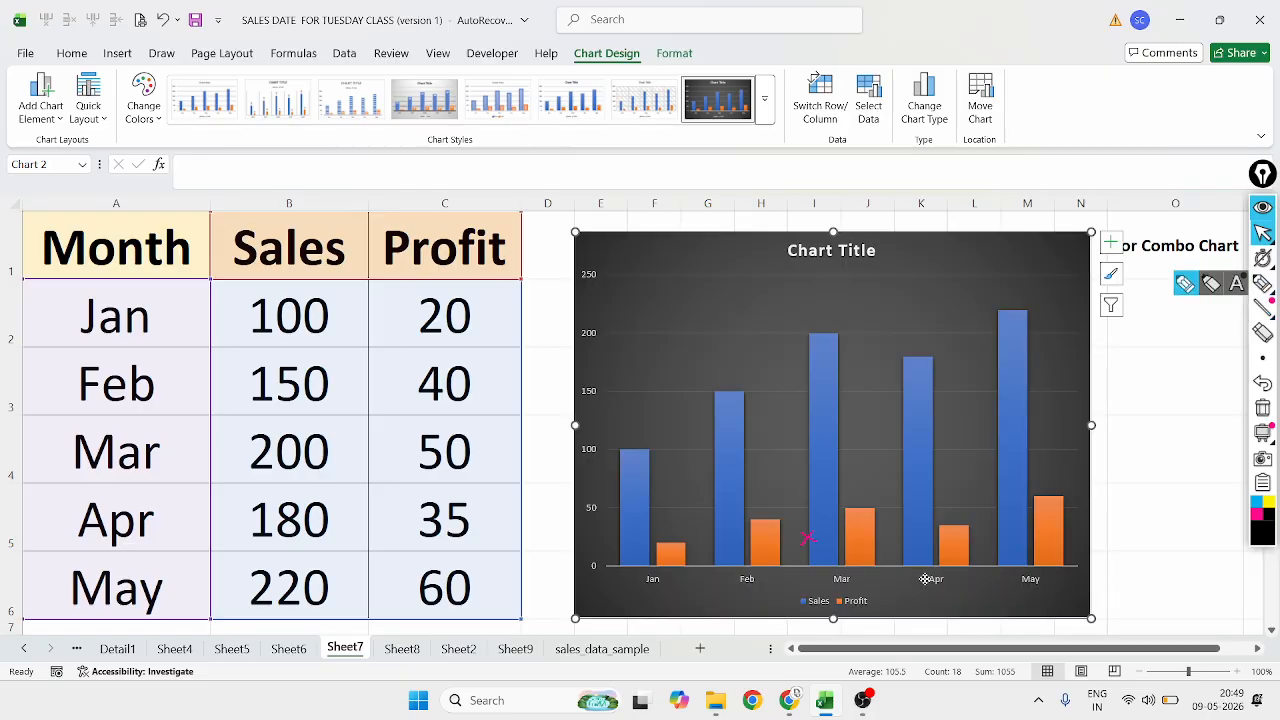
# Format the column chart's month axis labels as 24 pt bold
pyautogui.click(747, 580)
pyautogui.click(70, 52)
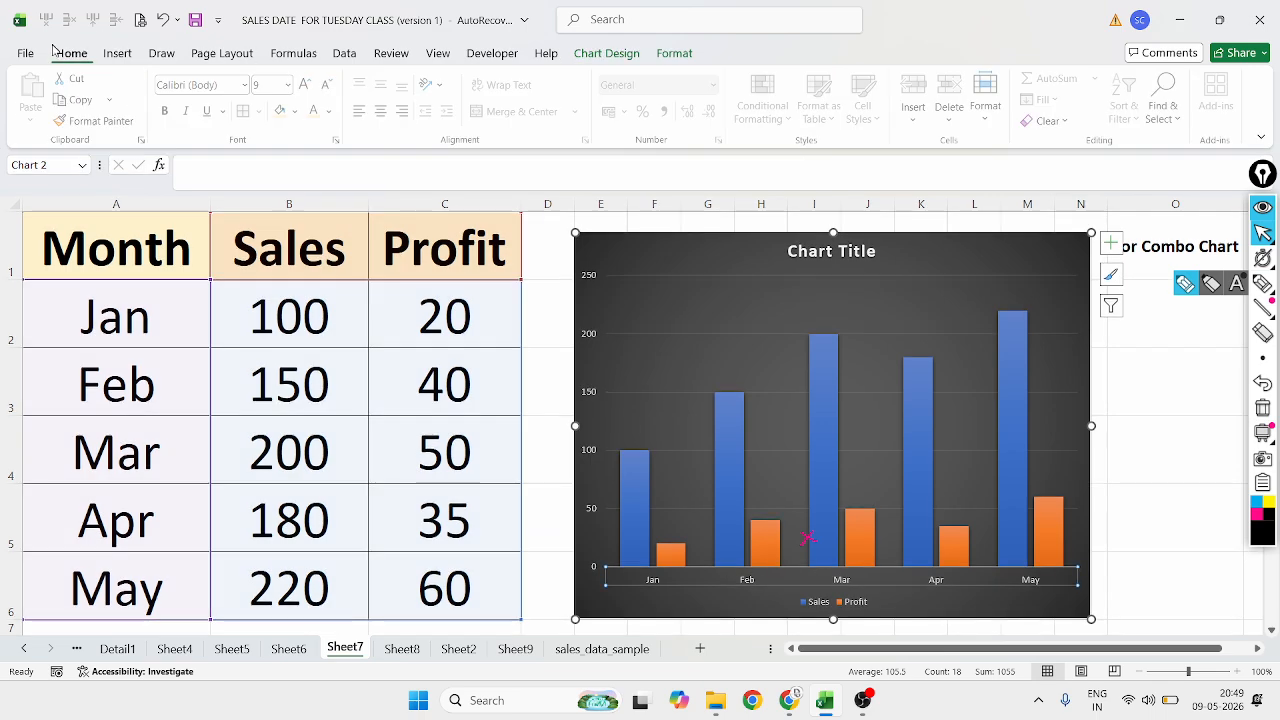
pyautogui.click(310, 88)
pyautogui.click(310, 88)
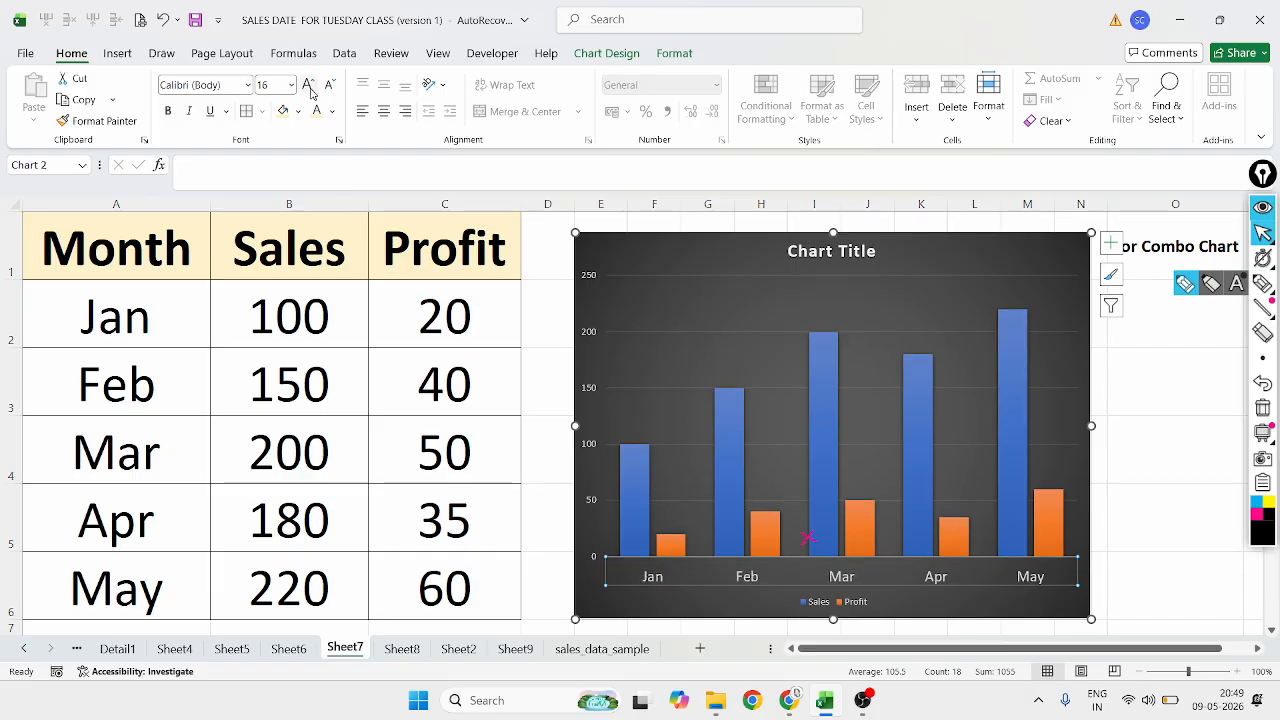
pyautogui.click(310, 88)
pyautogui.click(310, 88)
pyautogui.click(172, 111)
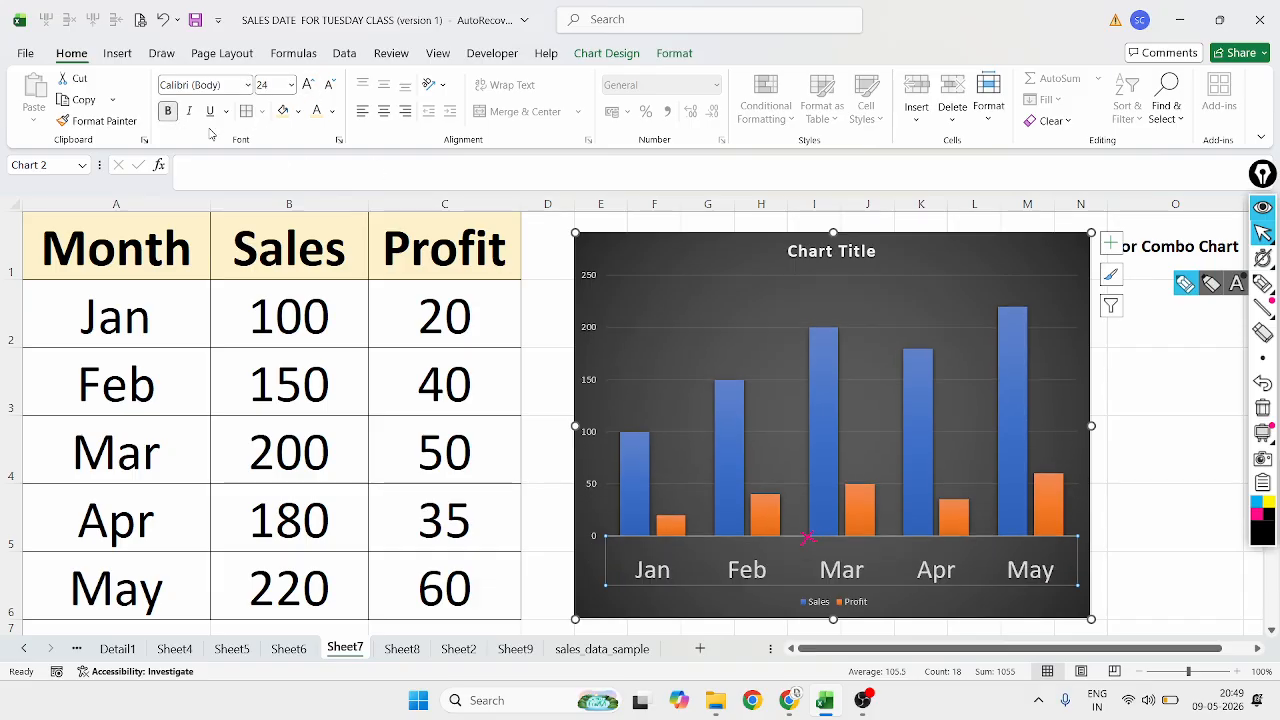
# Increase the font size of the Sales and Profit legend to 24 pt
pyautogui.click(1262, 283)
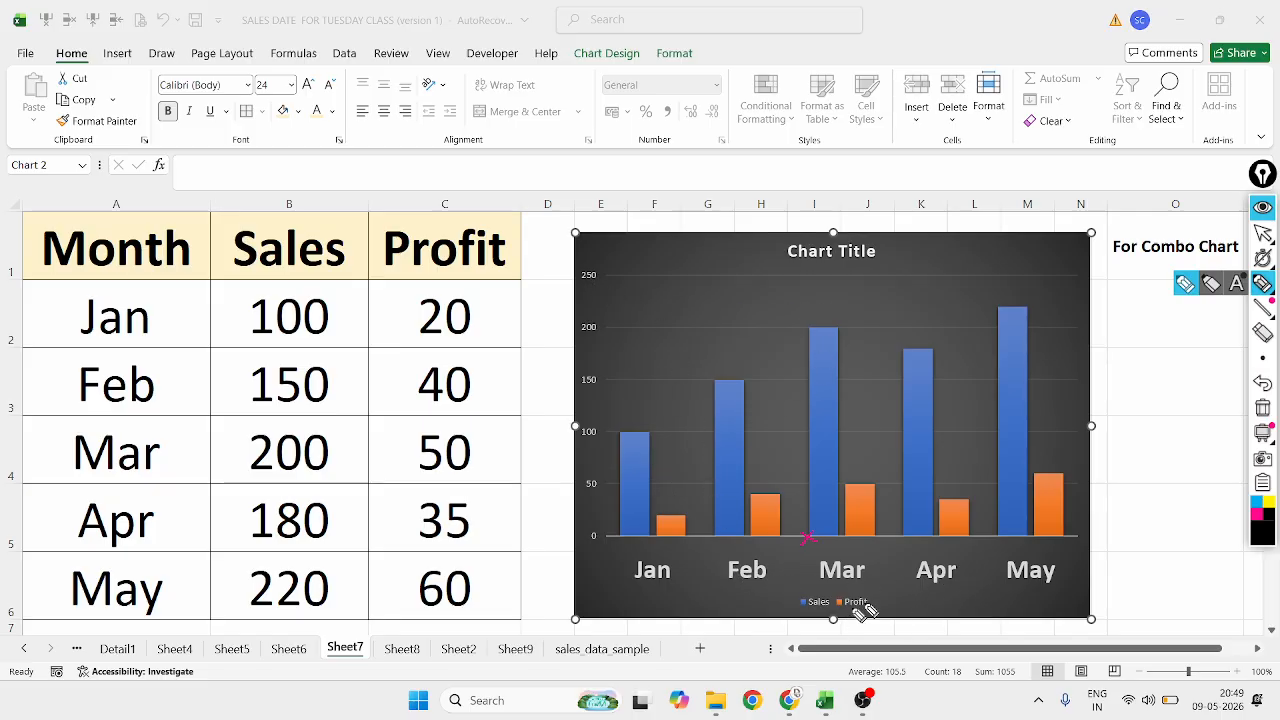
pyautogui.click(1262, 233)
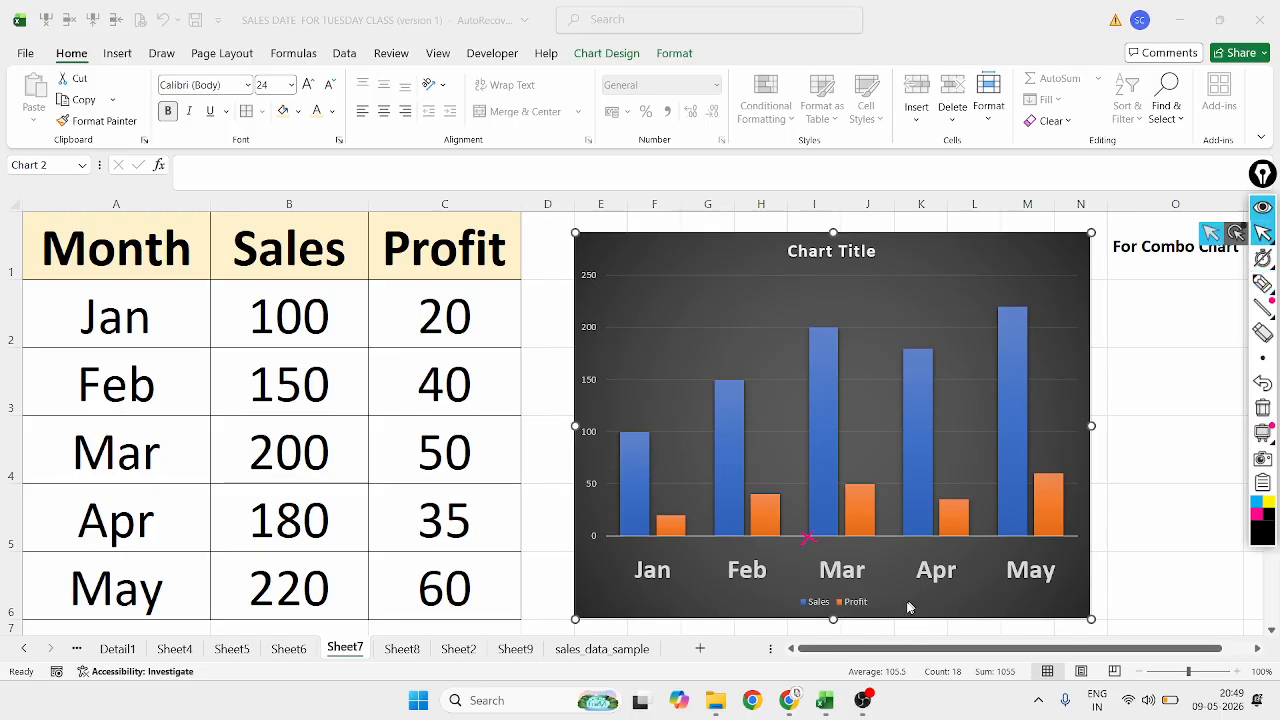
pyautogui.click(857, 604)
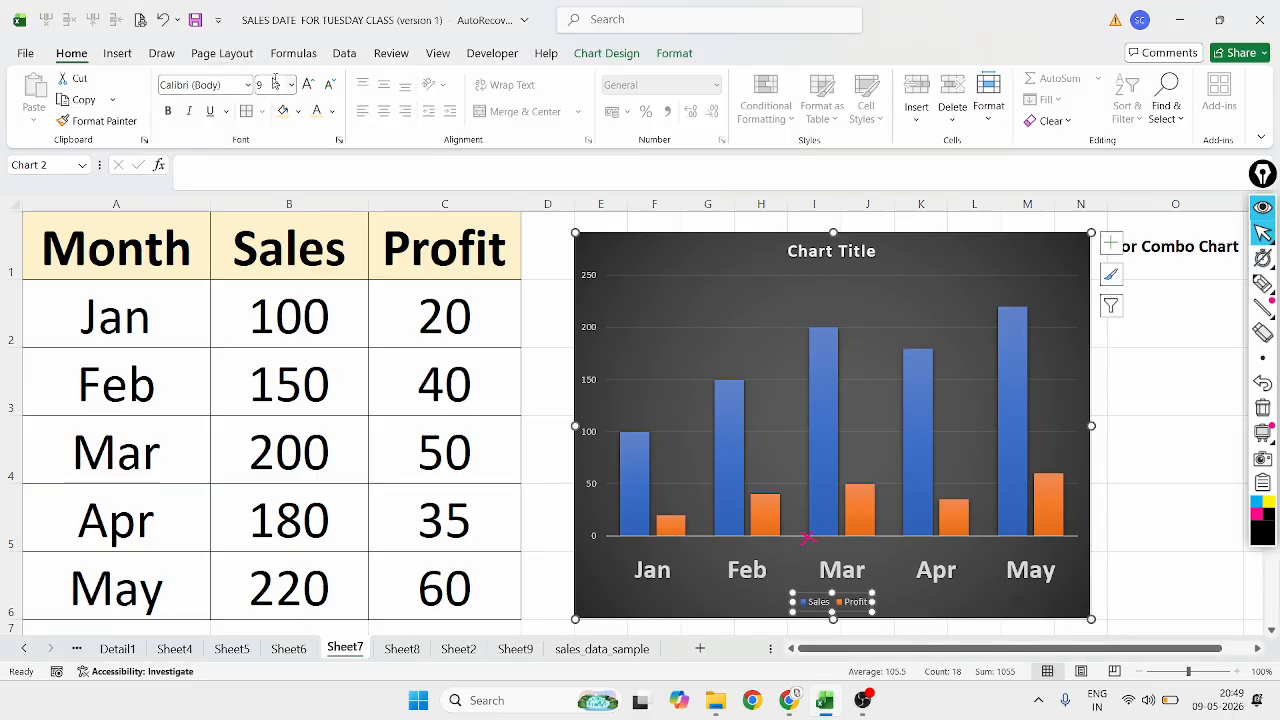
pyautogui.click(308, 85)
pyautogui.click(308, 85)
pyautogui.click(308, 85)
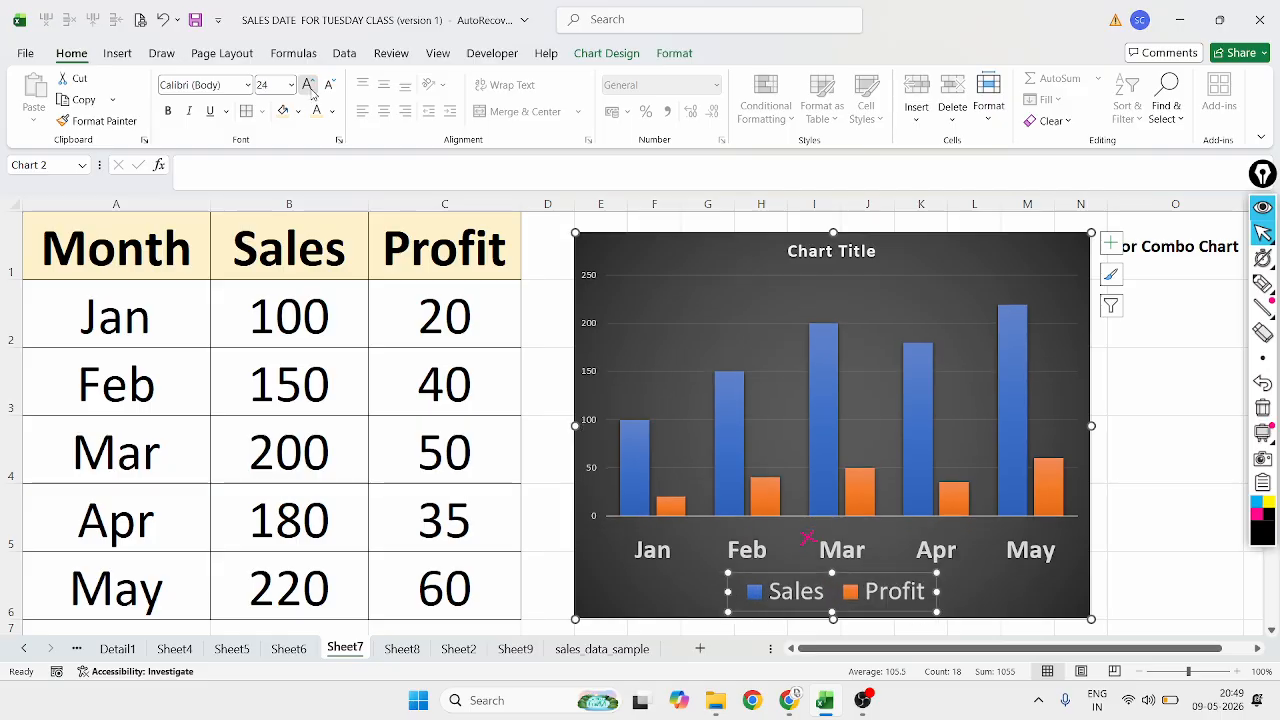
# Increase the column chart's Sales and Profit legend to 28 pt and its value axis labels to 16 pt
pyautogui.click(308, 85)
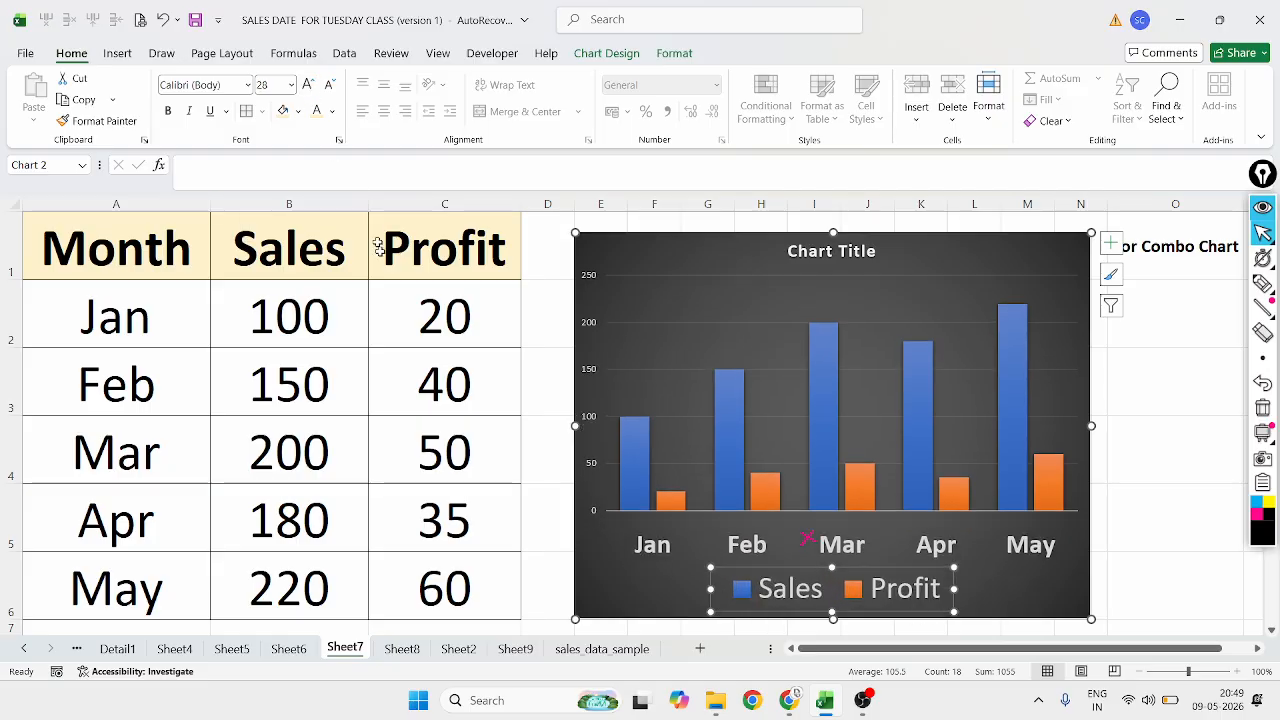
pyautogui.doubleClick(591, 330)
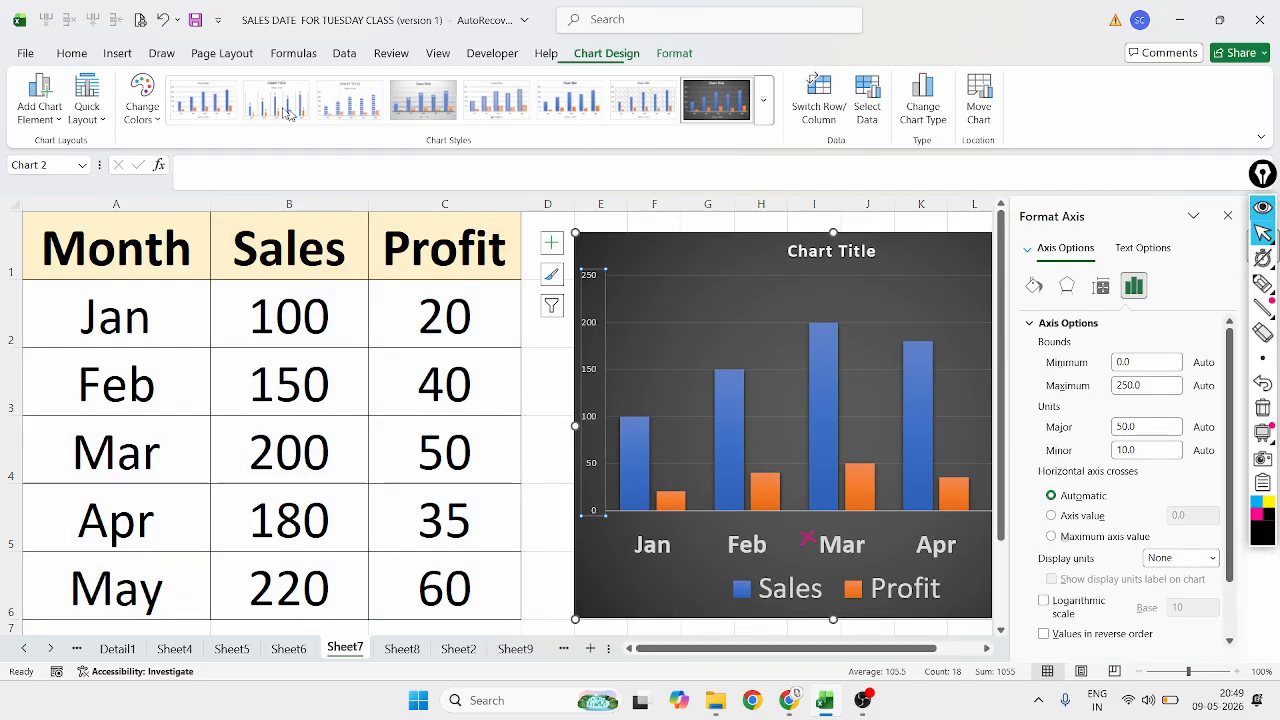
pyautogui.click(71, 53)
pyautogui.click(313, 90)
pyautogui.click(313, 90)
pyautogui.click(313, 90)
pyautogui.click(313, 90)
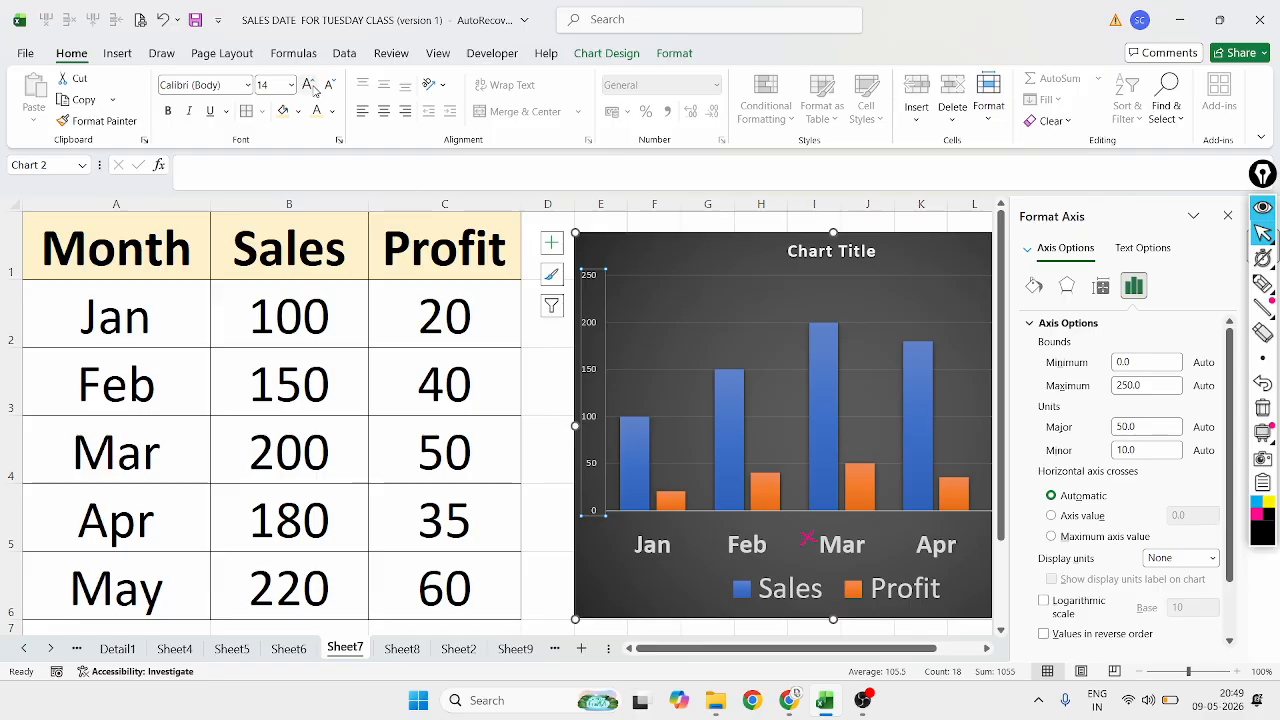
pyautogui.click(766, 340)
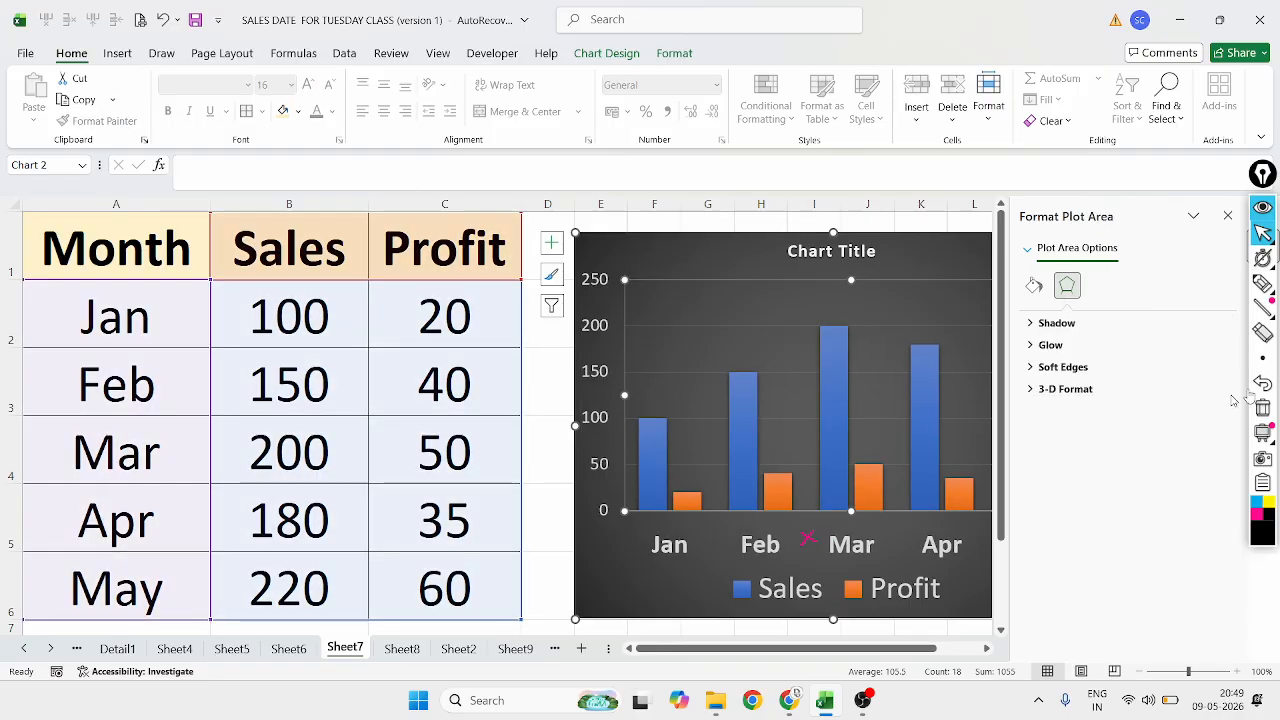
# Mark the tops of the Sales and Profit columns in the chart with the pink pen, starting at Jan
pyautogui.click(1264, 288)
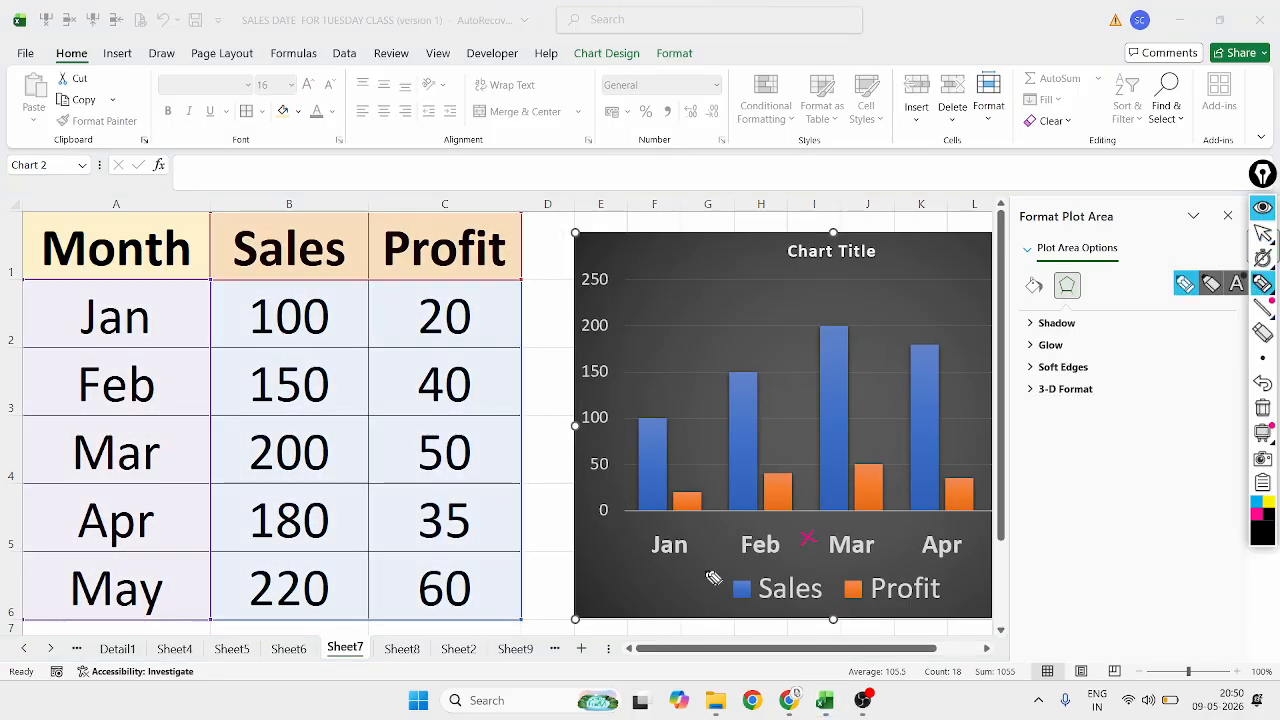
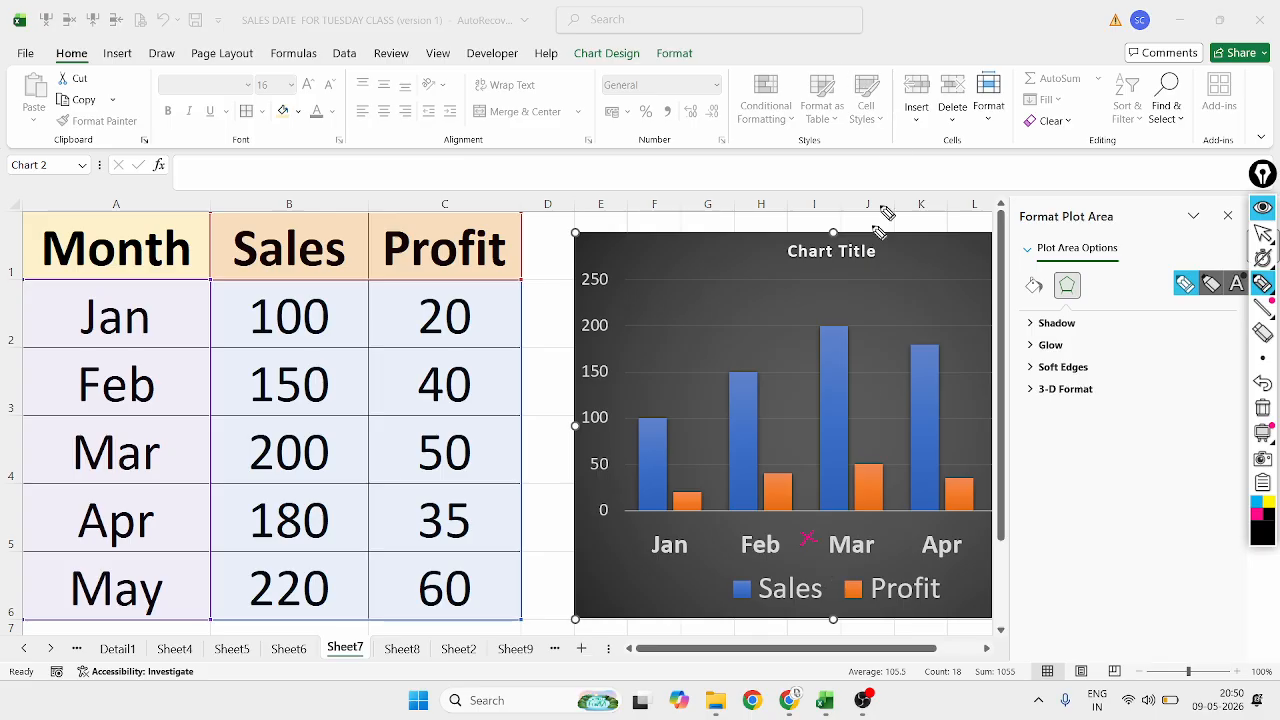
pyautogui.moveTo(1261, 247)
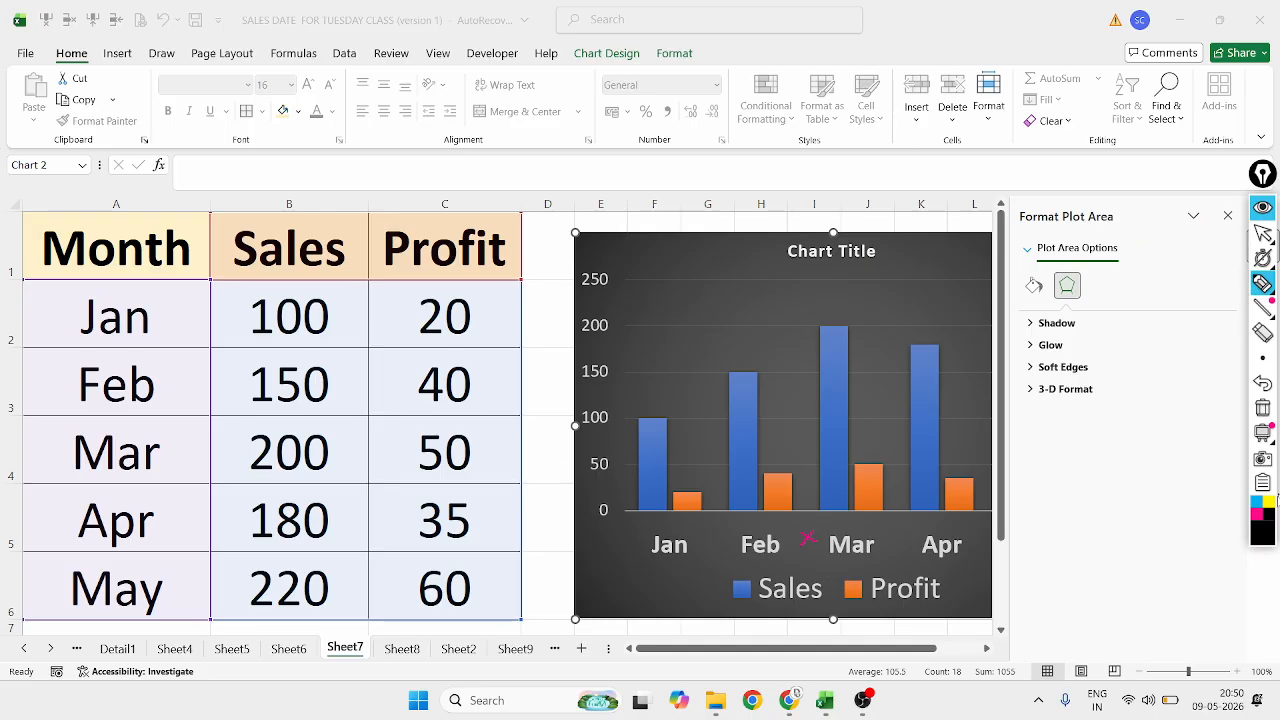
pyautogui.click(1255, 515)
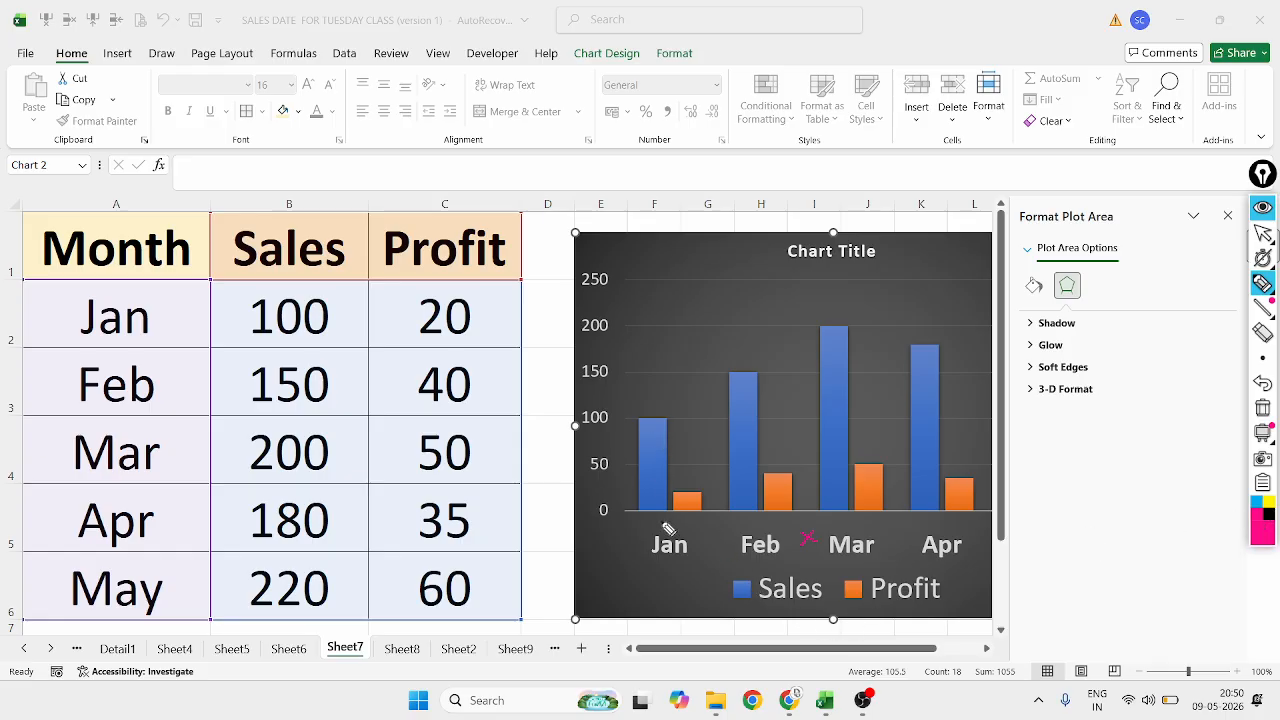
pyautogui.moveTo(641, 415); pyautogui.dragTo(657, 419)
pyautogui.moveTo(673, 496); pyautogui.dragTo(701, 498)
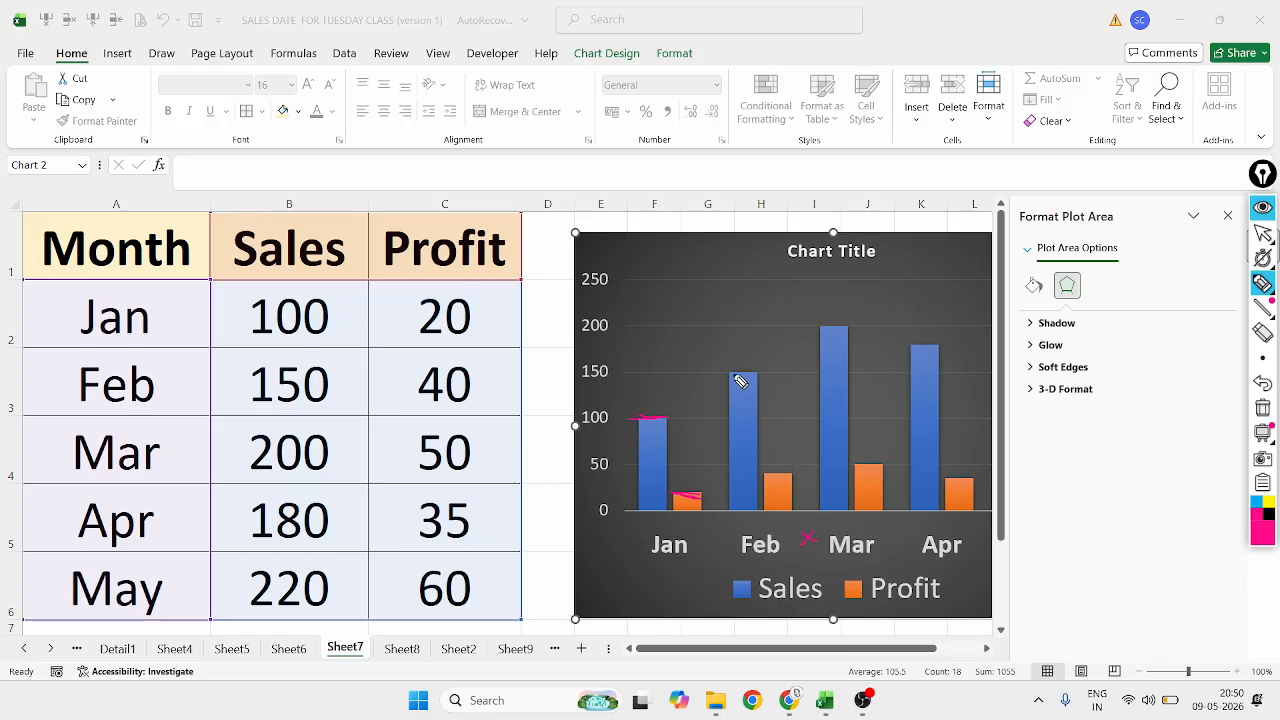
pyautogui.moveTo(733, 374); pyautogui.dragTo(757, 375)
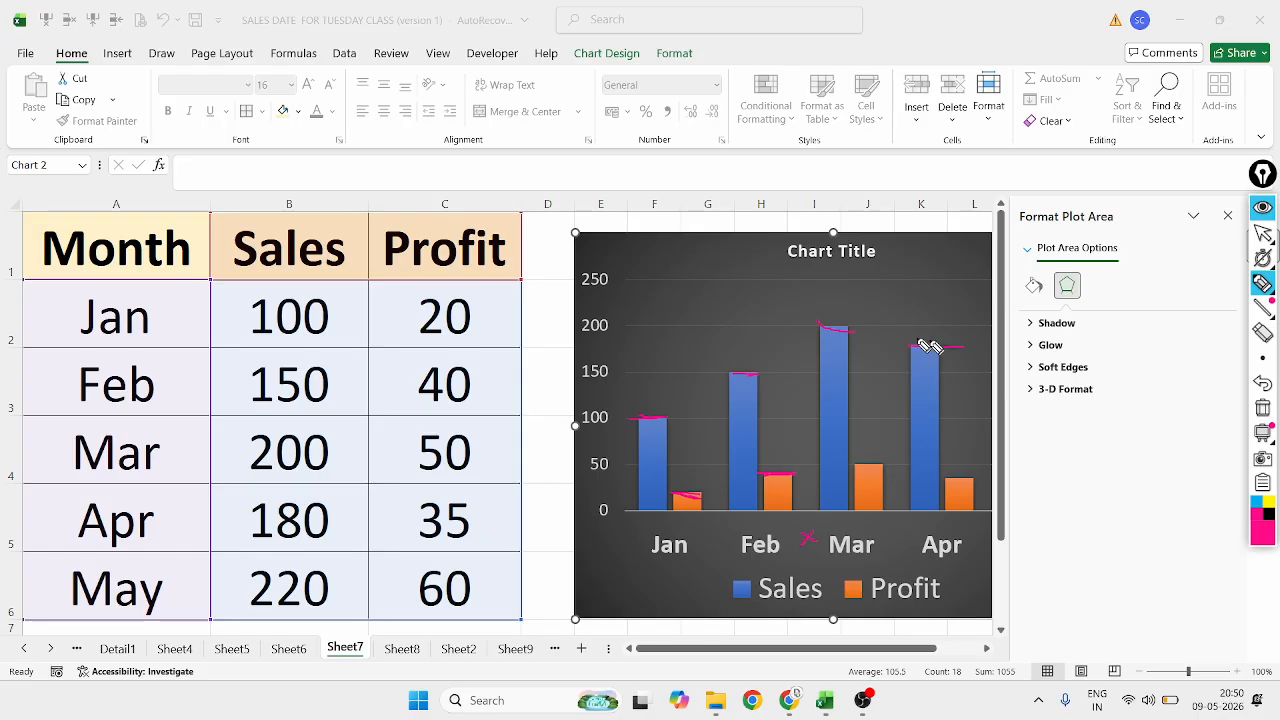
# Tick and circle the Sales and Profit headers and circle Jan in the table with the pink pen
pyautogui.moveTo(330, 230)
pyautogui.mouseDown()
pyautogui.moveTo(336, 242)
pyautogui.moveTo(404, 198)
pyautogui.moveTo(350, 210)
pyautogui.moveTo(443, 219)
pyautogui.moveTo(630, 196)
pyautogui.mouseUp()
pyautogui.moveTo(552, 230); pyautogui.dragTo(698, 201)
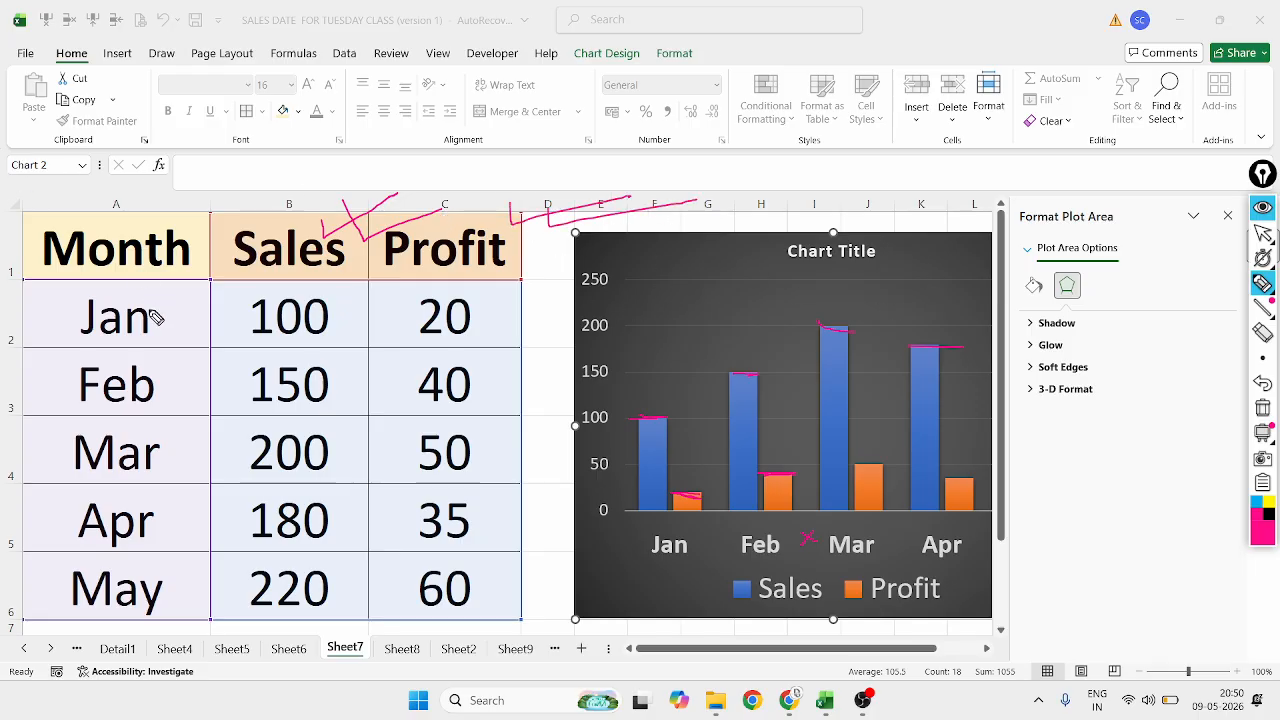
pyautogui.moveTo(133, 280)
pyautogui.mouseDown()
pyautogui.moveTo(86, 303)
pyautogui.moveTo(238, 350)
pyautogui.moveTo(137, 274)
pyautogui.mouseUp()
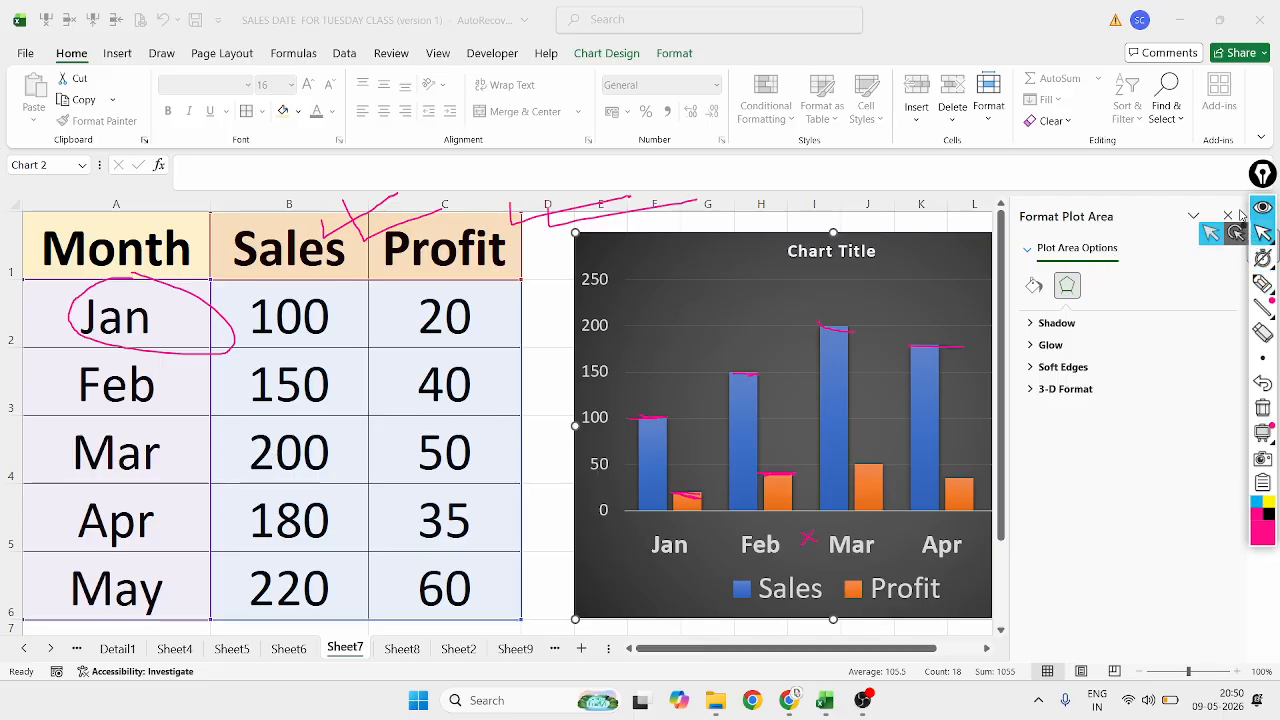
pyautogui.click(1236, 233)
pyautogui.click(1228, 216)
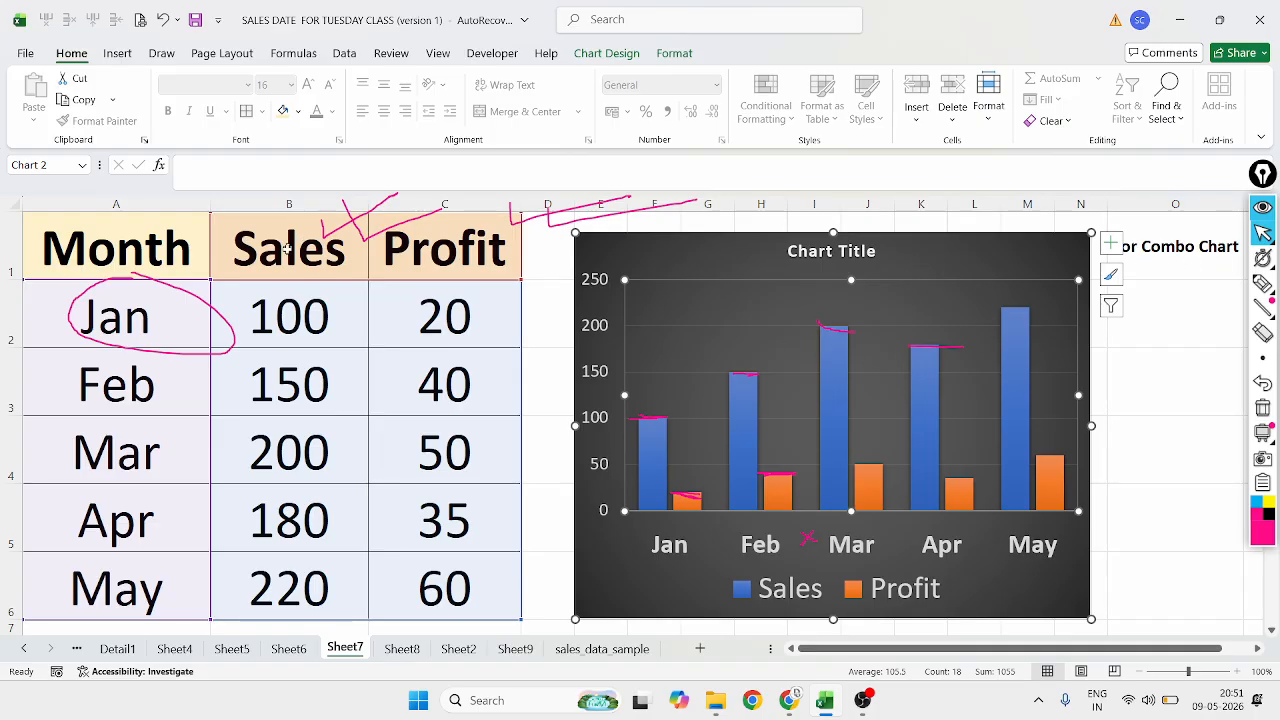
pyautogui.click(1262, 283)
pyautogui.moveTo(310, 230)
pyautogui.mouseDown()
pyautogui.moveTo(278, 290)
pyautogui.moveTo(335, 228)
pyautogui.moveTo(265, 210)
pyautogui.mouseUp()
pyautogui.moveTo(505, 220)
pyautogui.mouseDown()
pyautogui.moveTo(366, 237)
pyautogui.moveTo(557, 277)
pyautogui.moveTo(551, 209)
pyautogui.mouseUp()
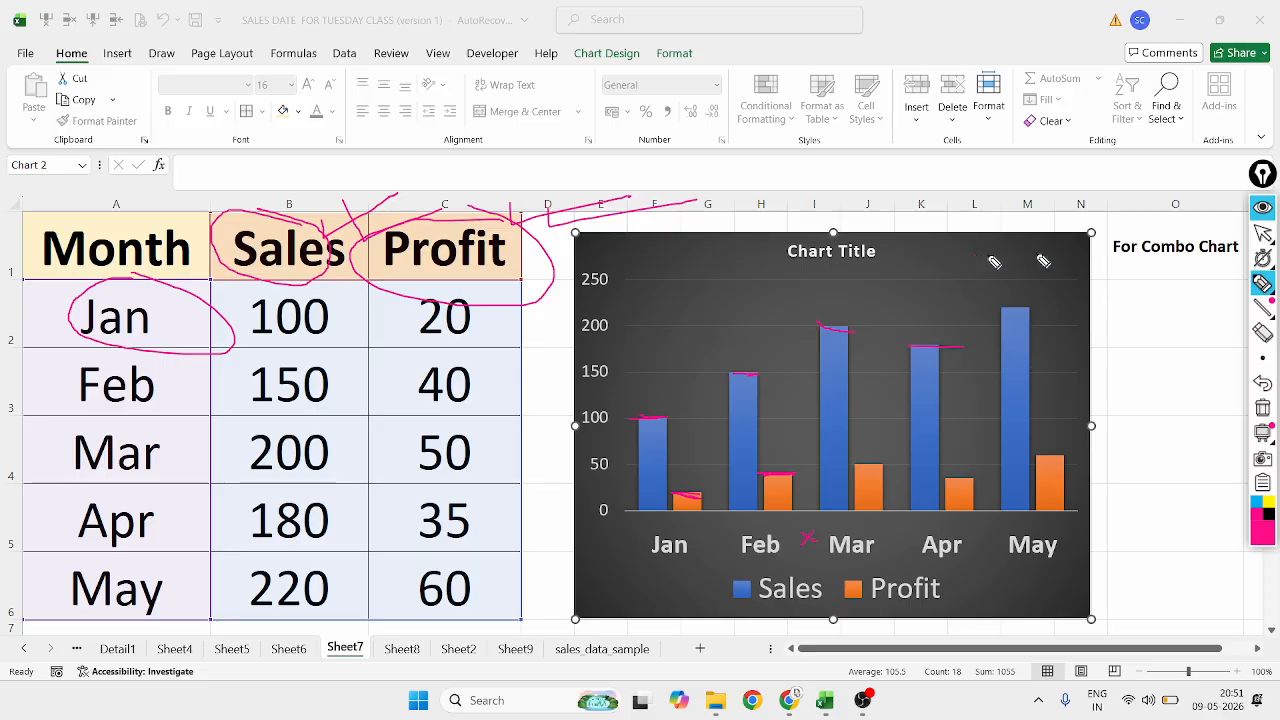
# Erase the pink pen marks from the table and the chart, and return to the normal pointer
pyautogui.moveTo(1262, 234)
pyautogui.moveTo(1264, 283)
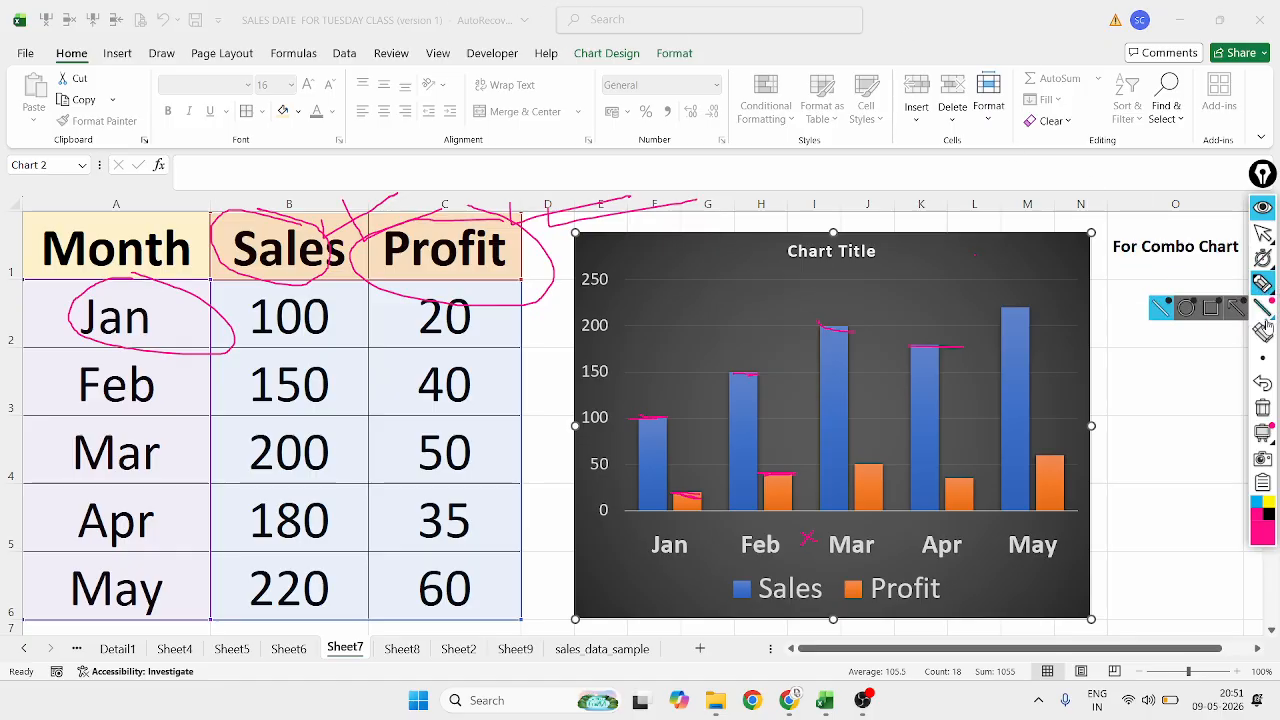
pyautogui.click(1264, 333)
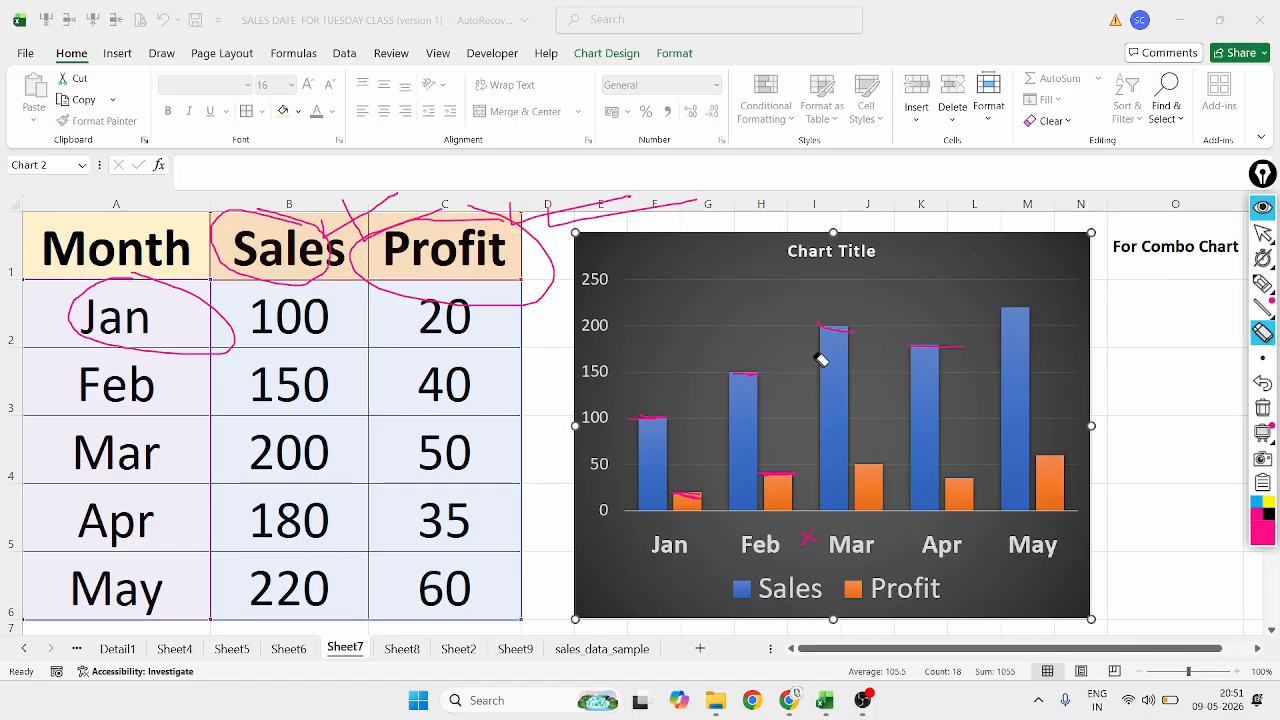
pyautogui.moveTo(540, 224)
pyautogui.mouseDown()
pyautogui.moveTo(220, 252)
pyautogui.moveTo(92, 305)
pyautogui.mouseUp()
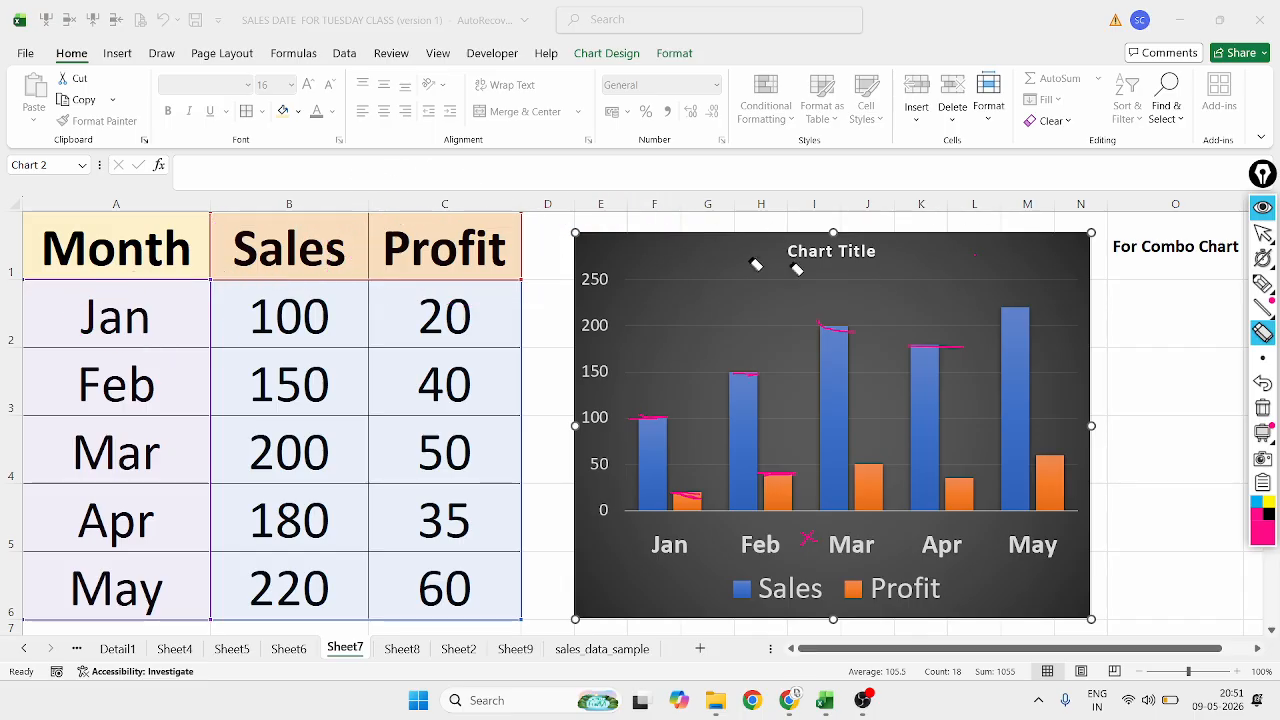
pyautogui.moveTo(756, 264)
pyautogui.mouseDown()
pyautogui.moveTo(840, 334)
pyautogui.moveTo(672, 400)
pyautogui.moveTo(617, 505)
pyautogui.moveTo(717, 499)
pyautogui.moveTo(817, 537)
pyautogui.moveTo(740, 349)
pyautogui.moveTo(910, 326)
pyautogui.moveTo(1006, 336)
pyautogui.mouseUp()
pyautogui.click(1264, 233)
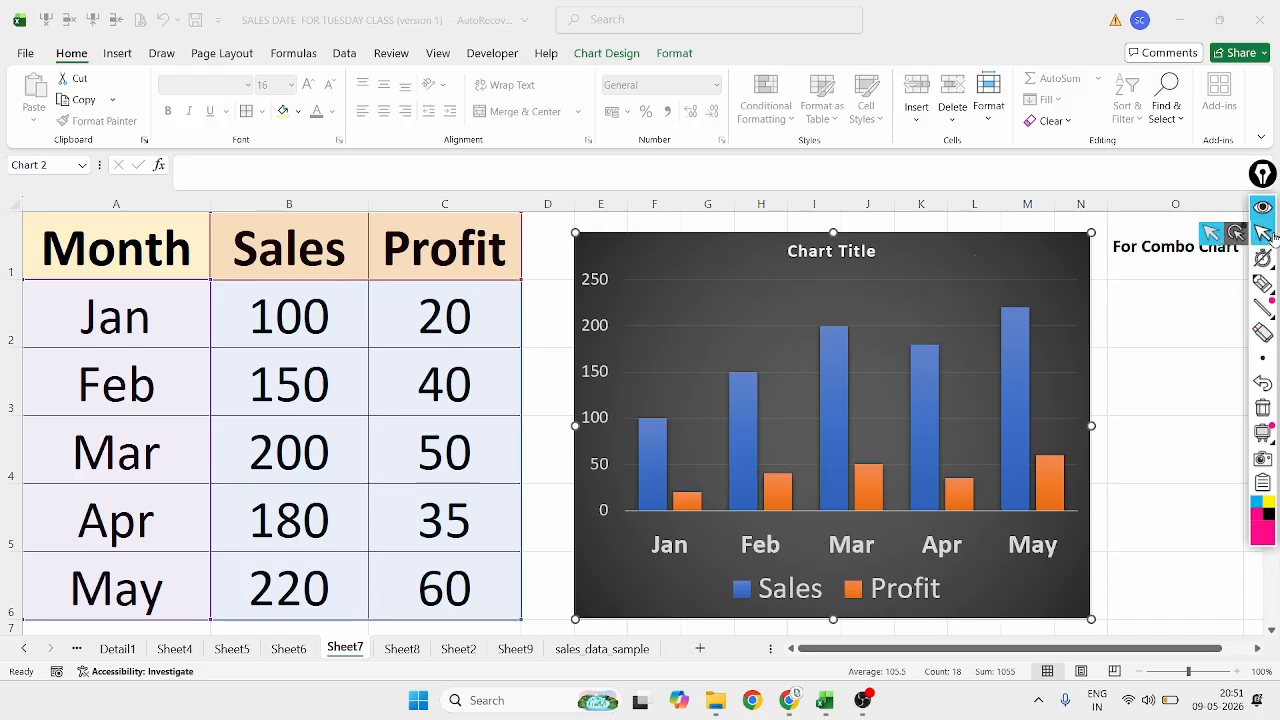
# Delete the clustered column chart from the sheet
pyautogui.click(1006, 245)
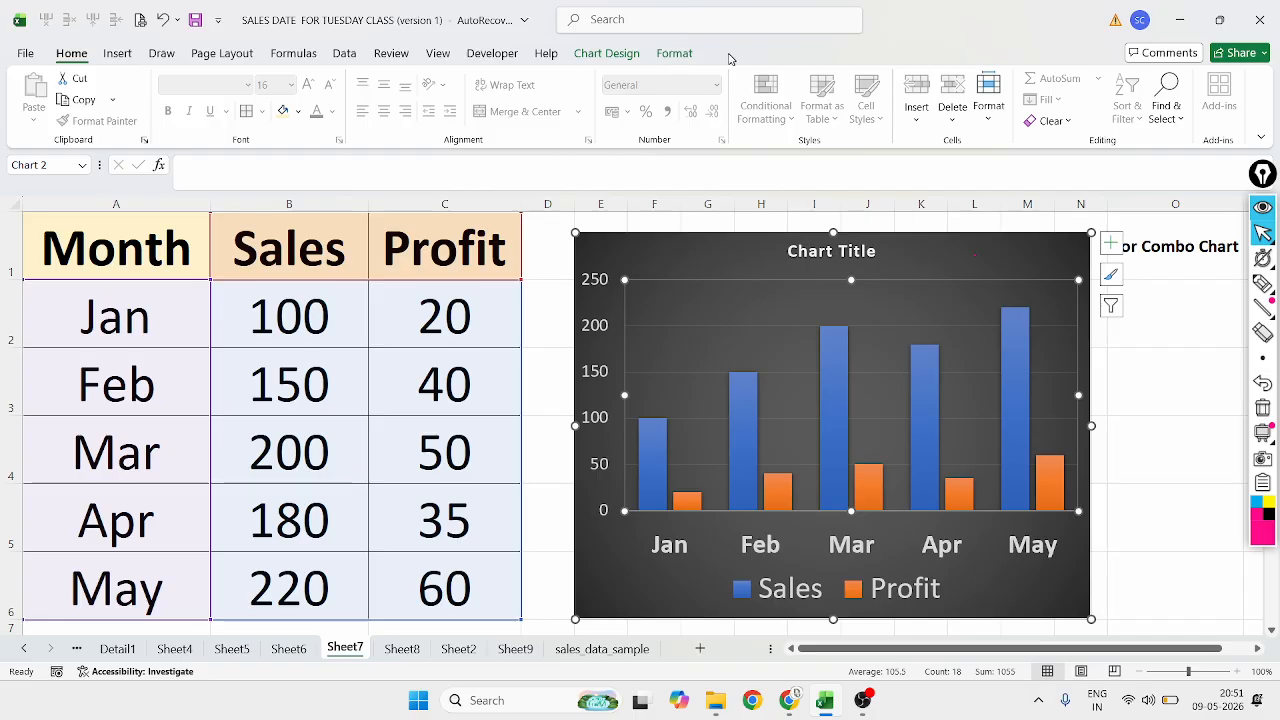
pyautogui.click(974, 262)
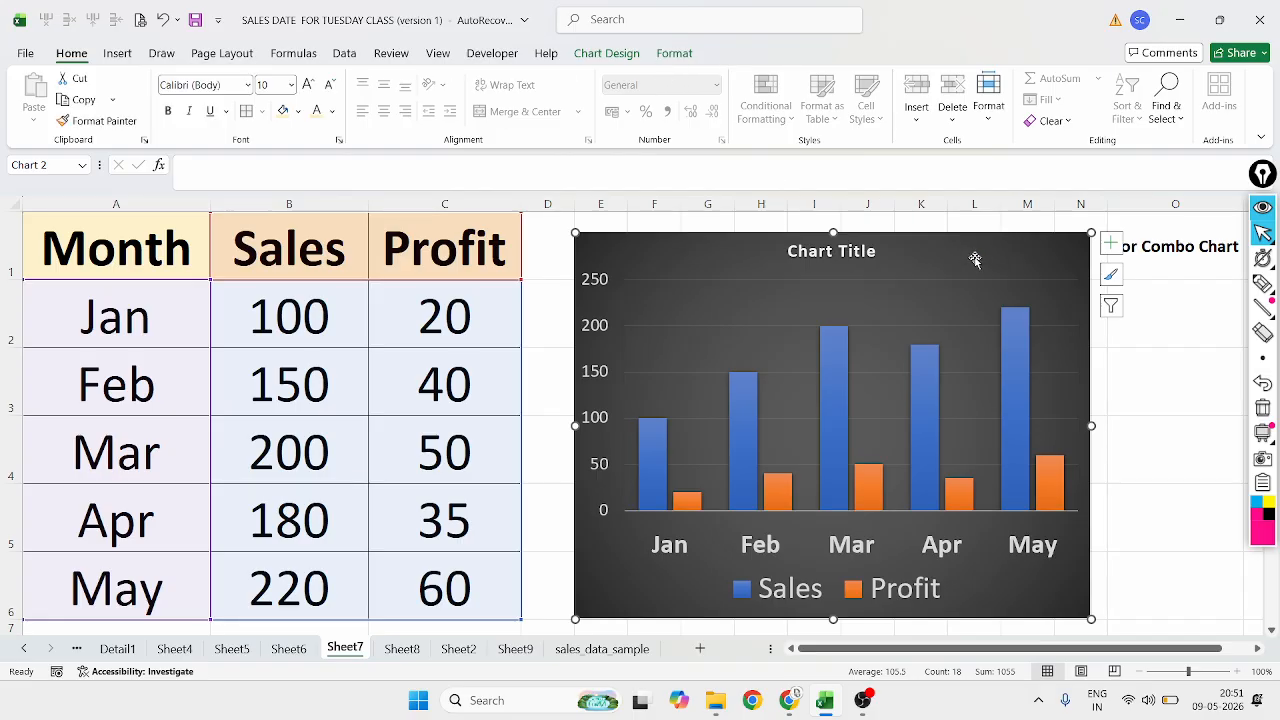
pyautogui.press('Delete')
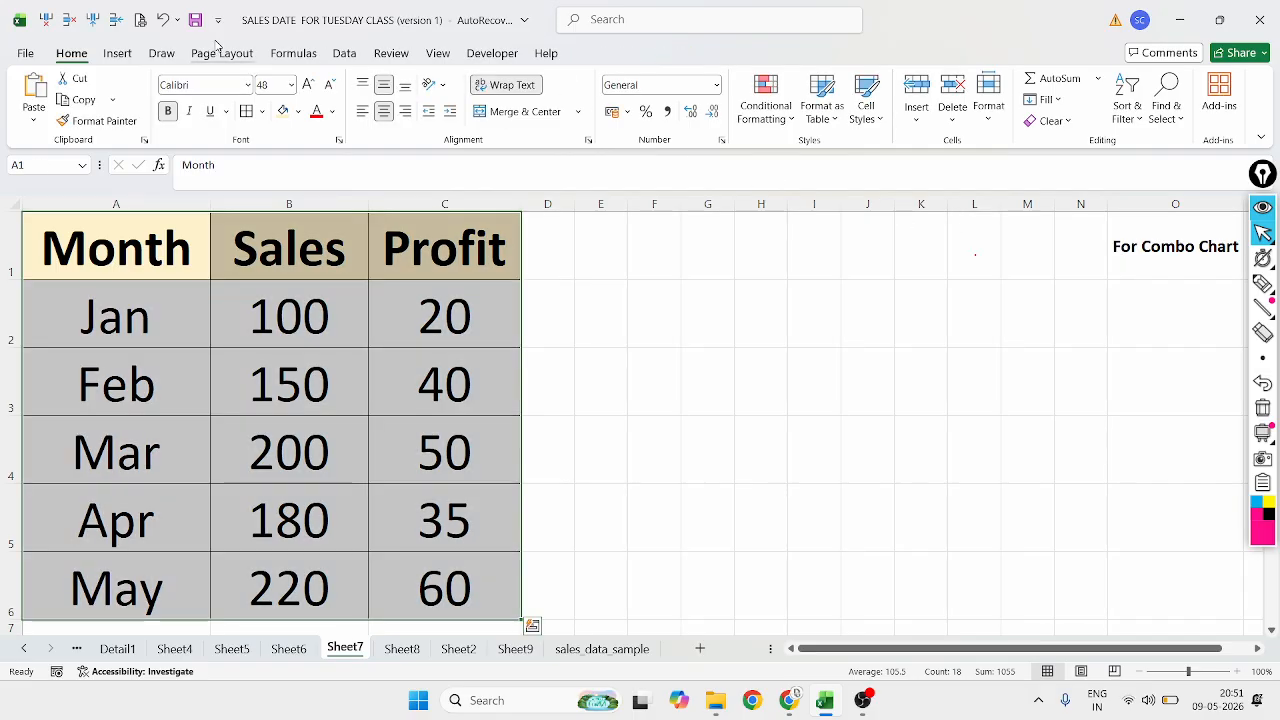
# Insert a 2-D stacked column chart from the Month, Sales and Profit data in A1:C6
pyautogui.click(117, 53)
pyautogui.click(520, 86)
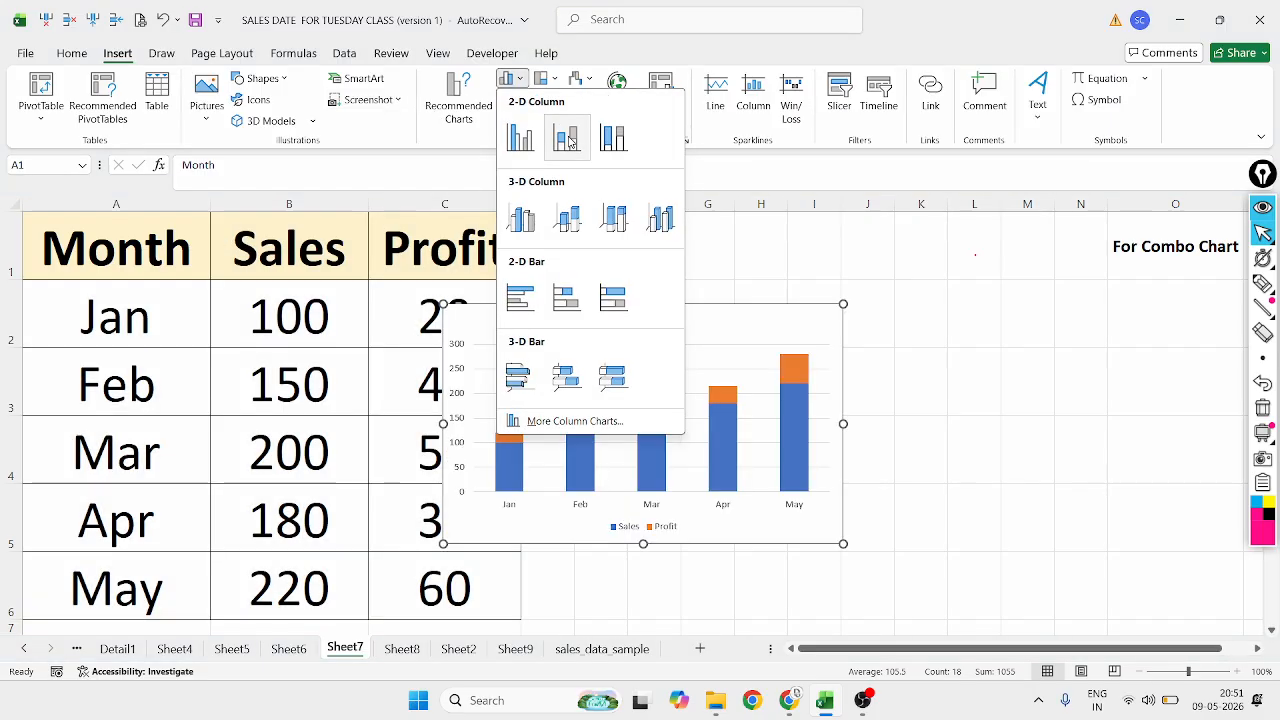
pyautogui.click(568, 141)
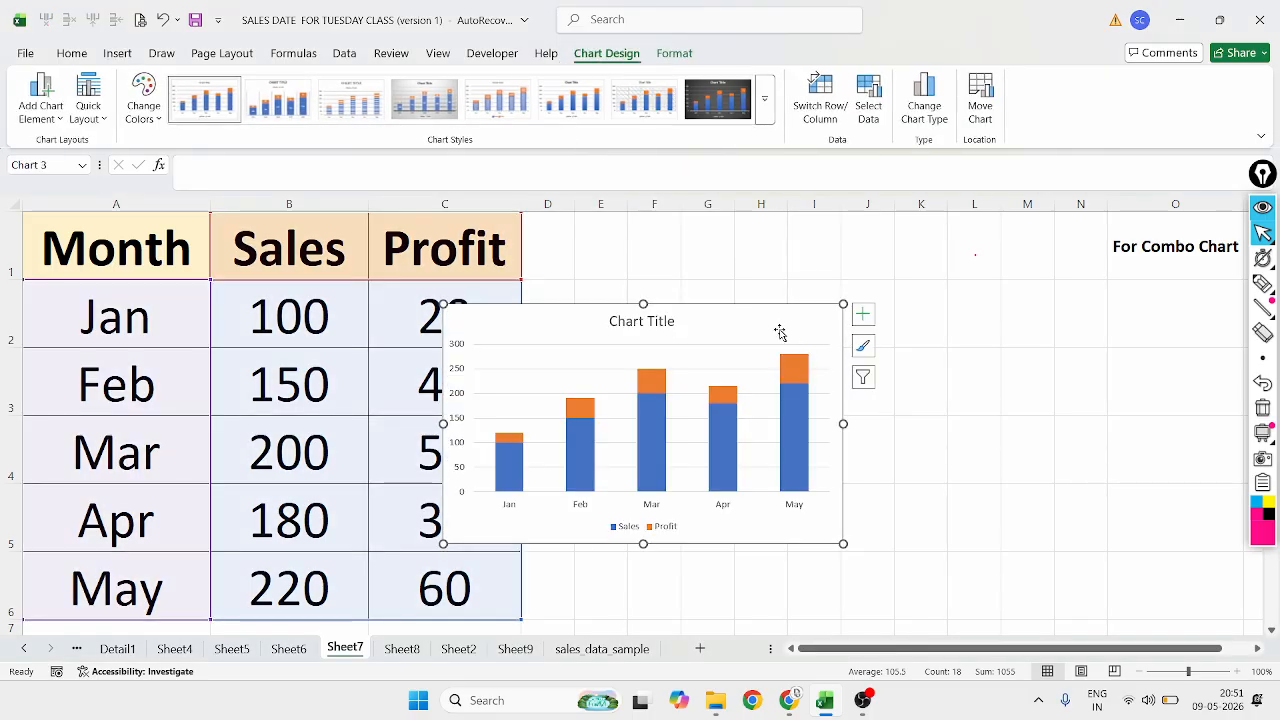
# Place the stacked column chart beside the table, enlarged to column N and row 6, and apply the dark chart style
pyautogui.moveTo(780, 332); pyautogui.dragTo(909, 285)
pyautogui.click(717, 98)
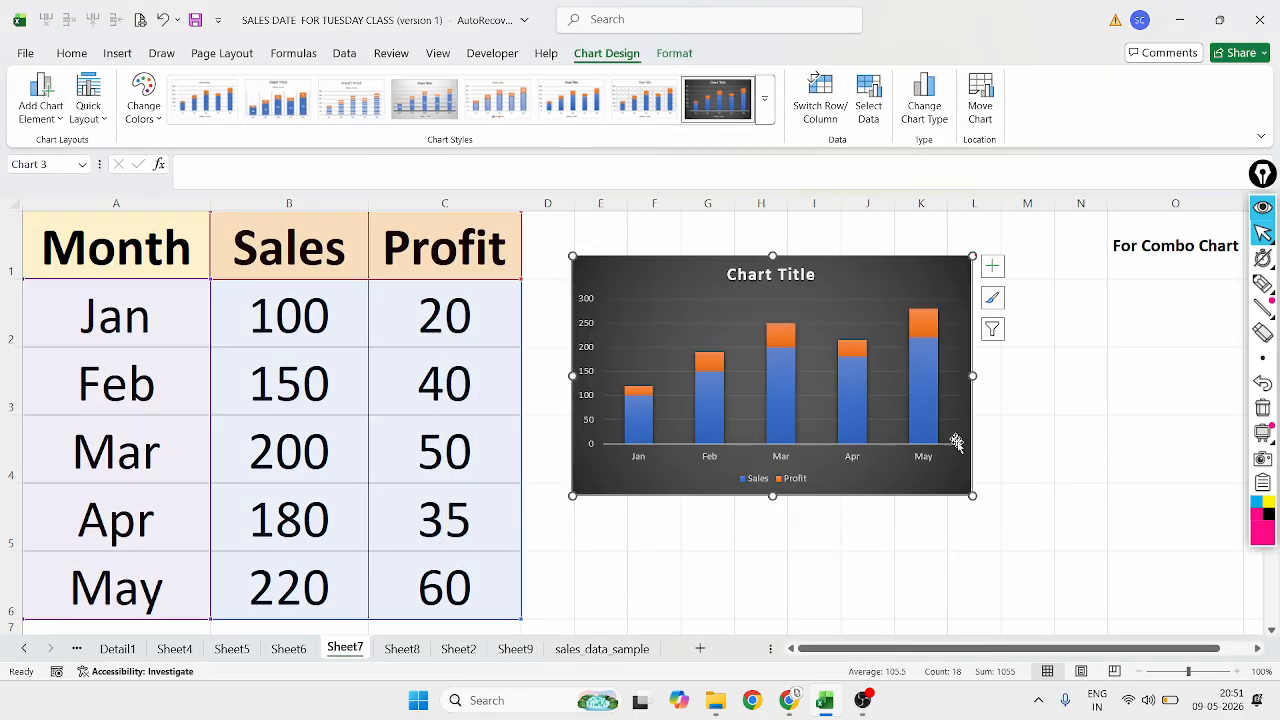
pyautogui.moveTo(971, 494); pyautogui.dragTo(1064, 608)
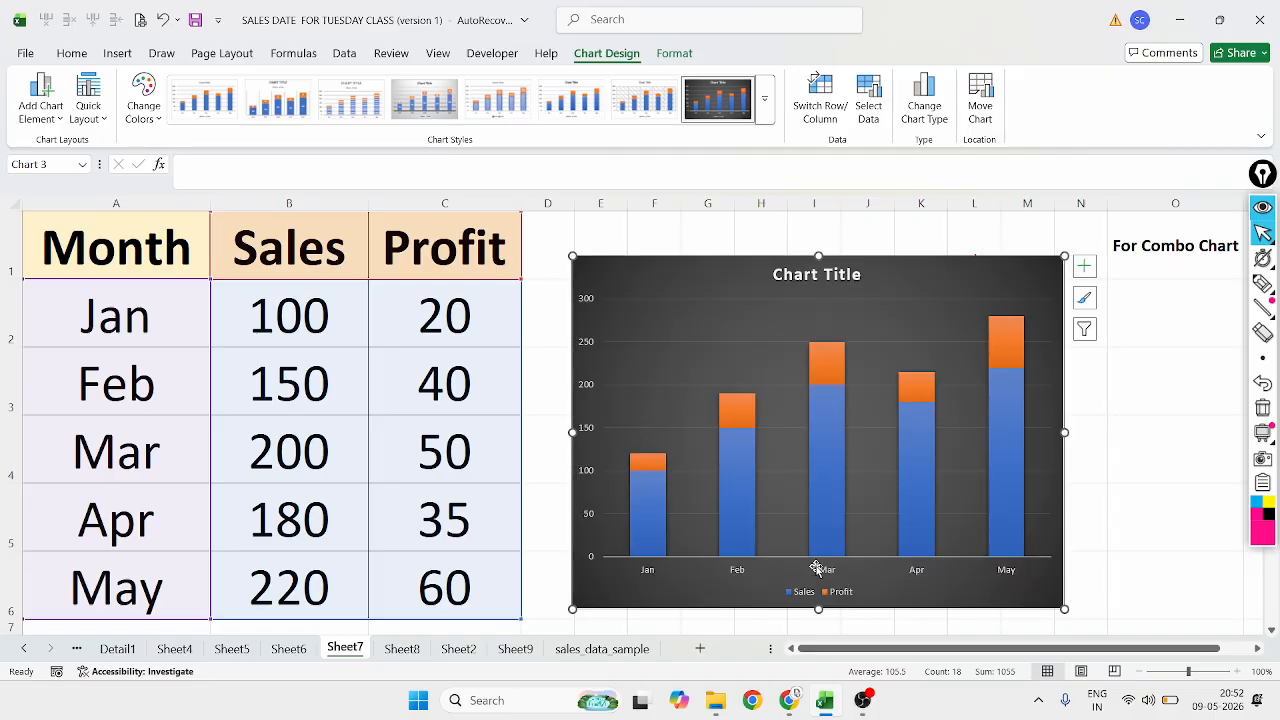
# Format the stacked column chart's month axis labels as 28 pt bold
pyautogui.click(817, 570)
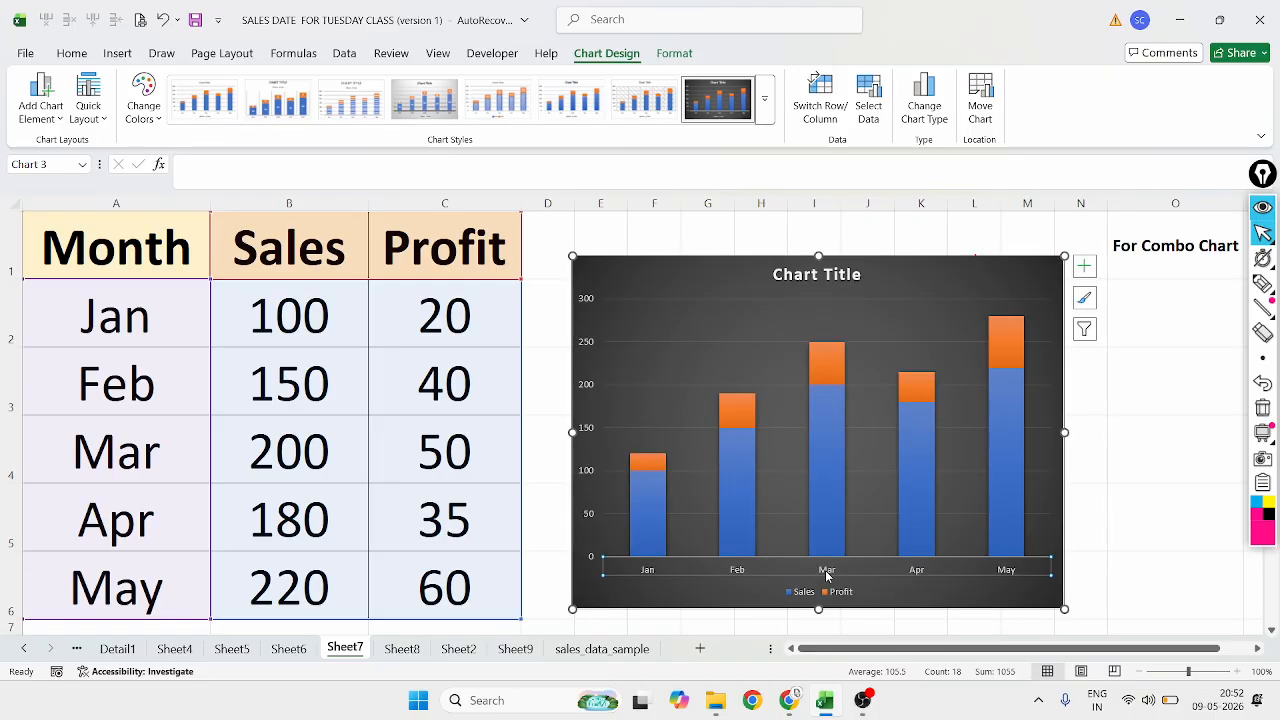
pyautogui.click(71, 53)
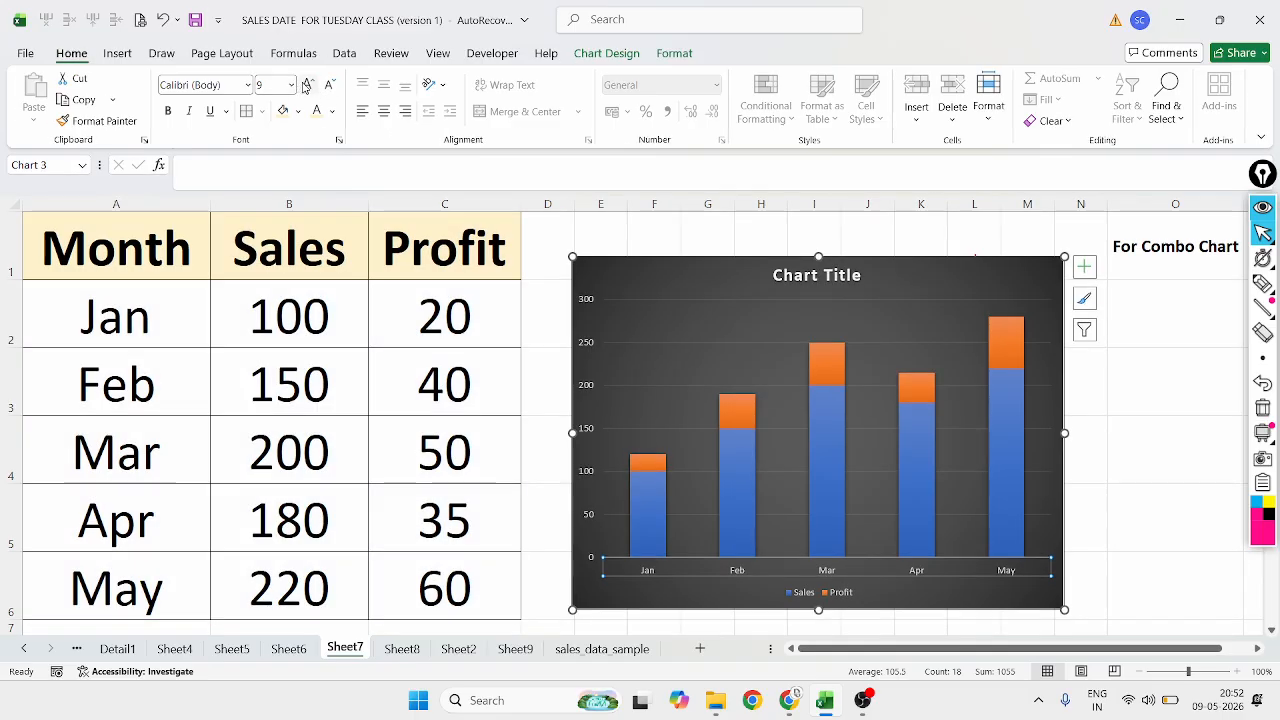
pyautogui.click(307, 86)
pyautogui.click(307, 86)
pyautogui.click(307, 86)
pyautogui.click(307, 86)
pyautogui.click(307, 86)
pyautogui.click(307, 86)
pyautogui.click(307, 86)
pyautogui.click(307, 86)
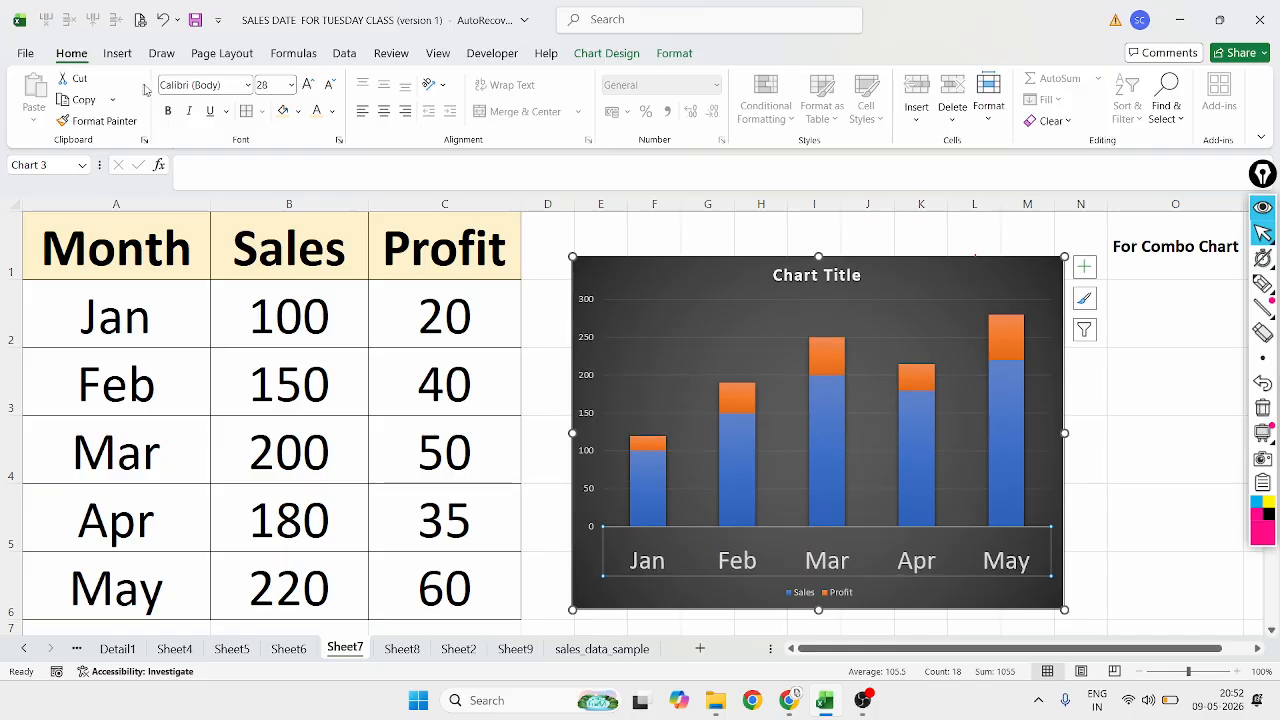
pyautogui.click(167, 110)
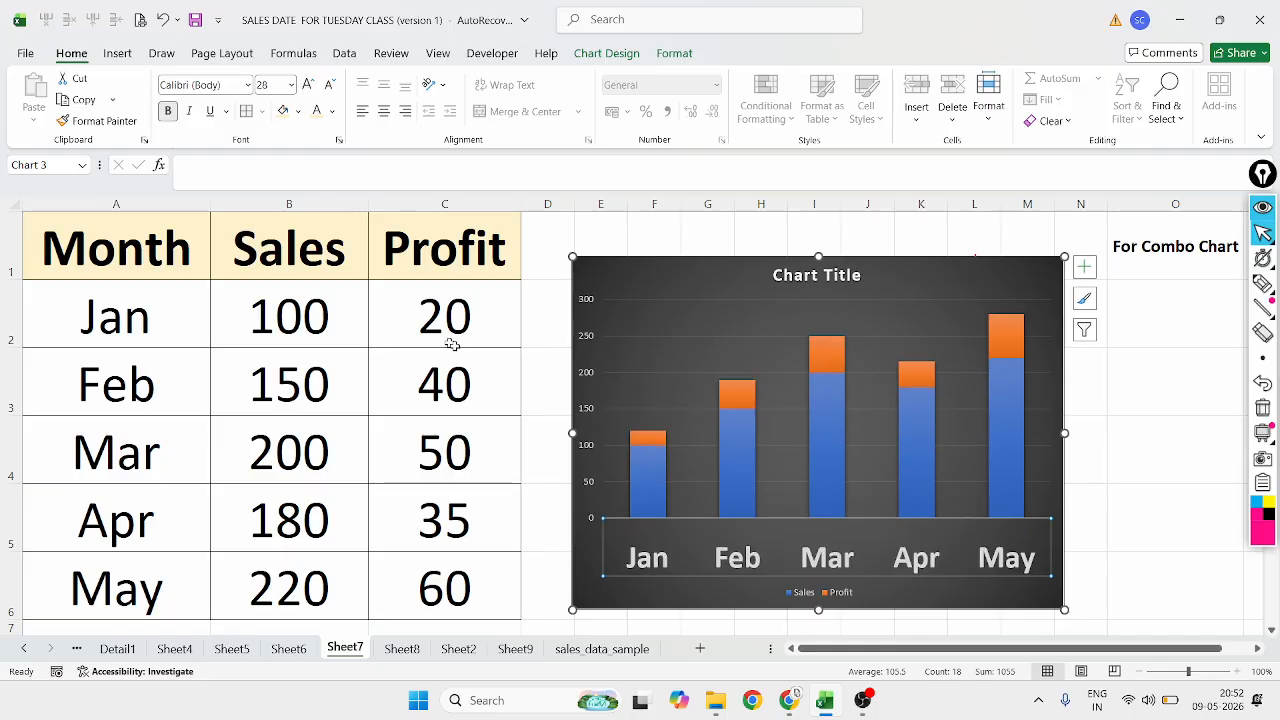
# Try different fills on the stacked chart's Sales and Profit legend: light gold, white and Automatic
pyautogui.click(599, 401)
pyautogui.click(840, 592)
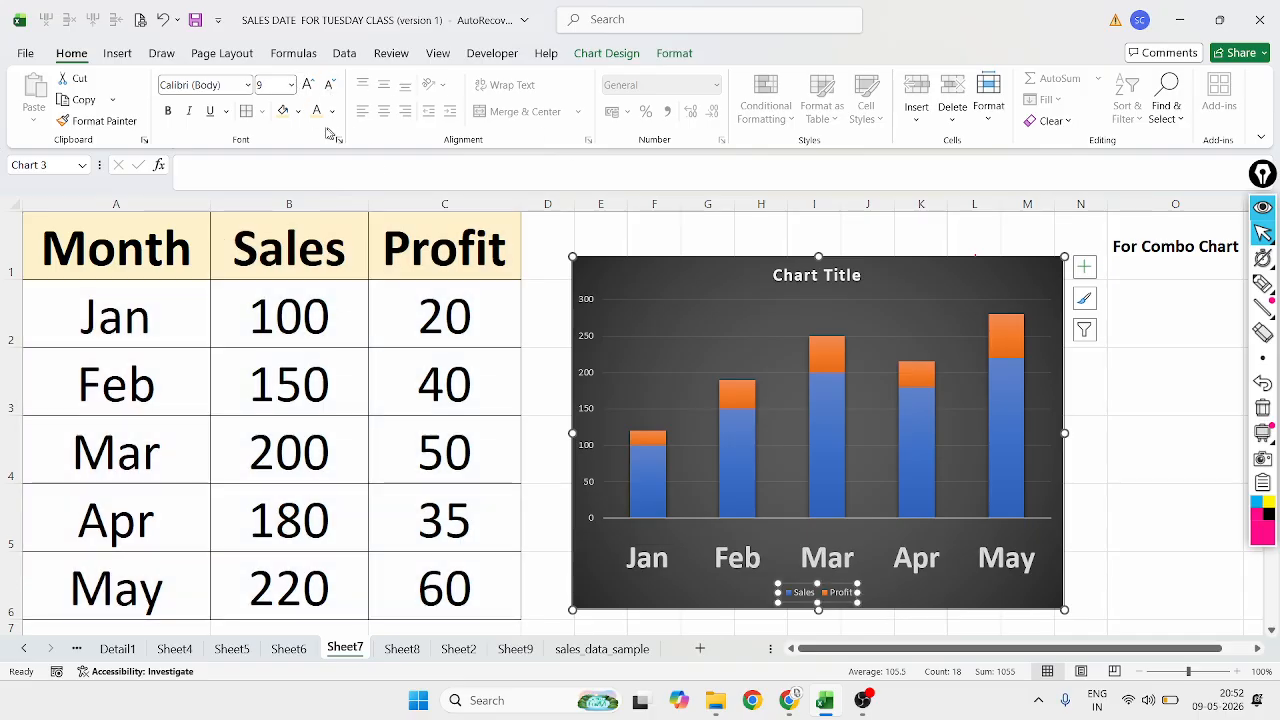
pyautogui.click(290, 111)
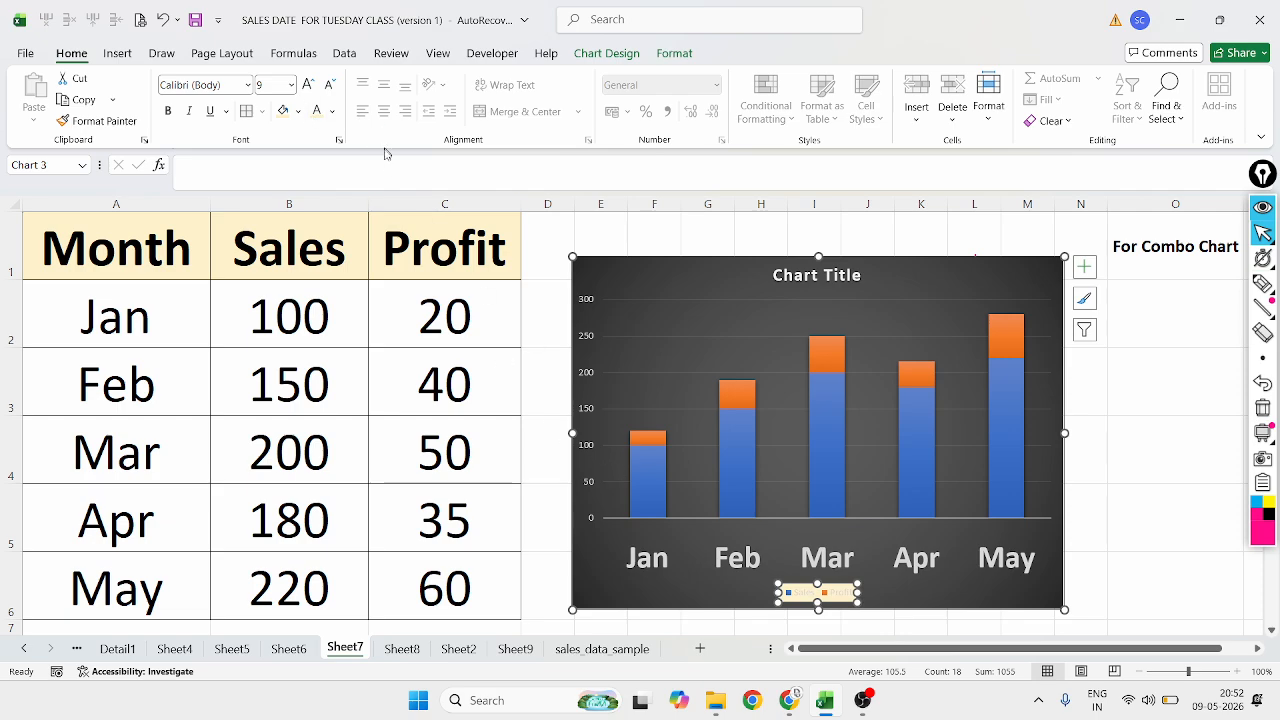
pyautogui.click(296, 112)
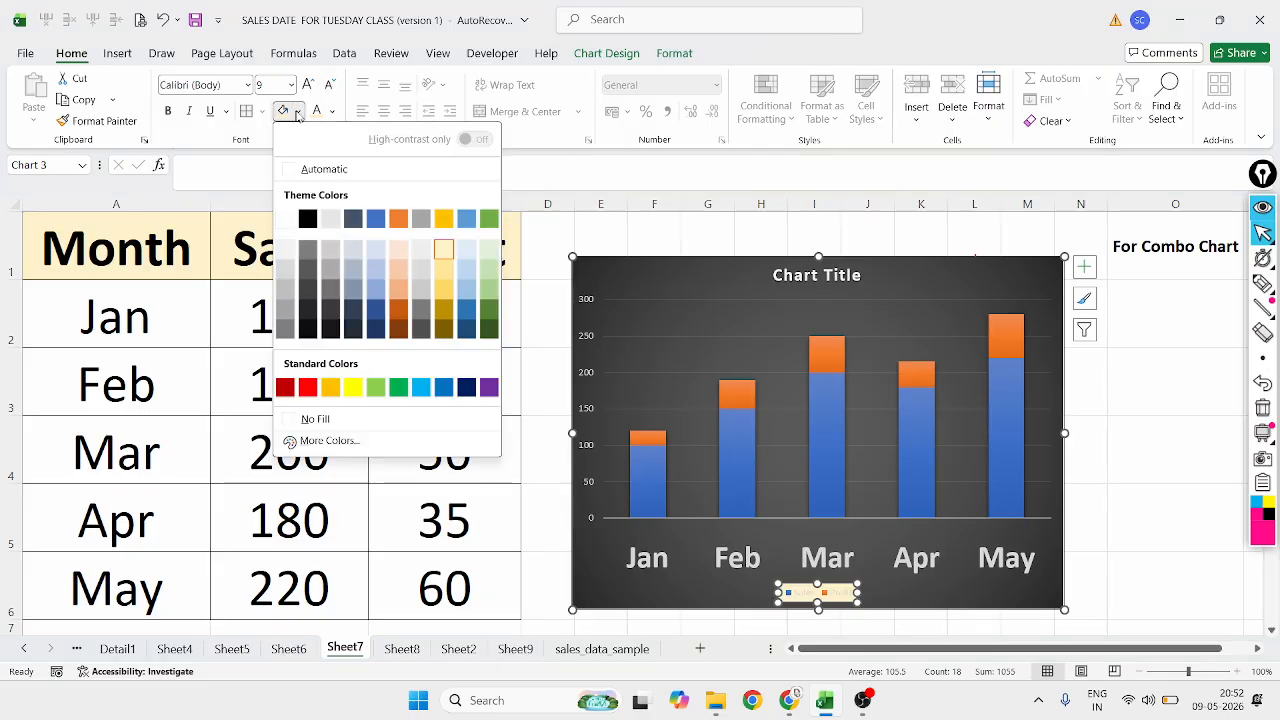
pyautogui.click(287, 221)
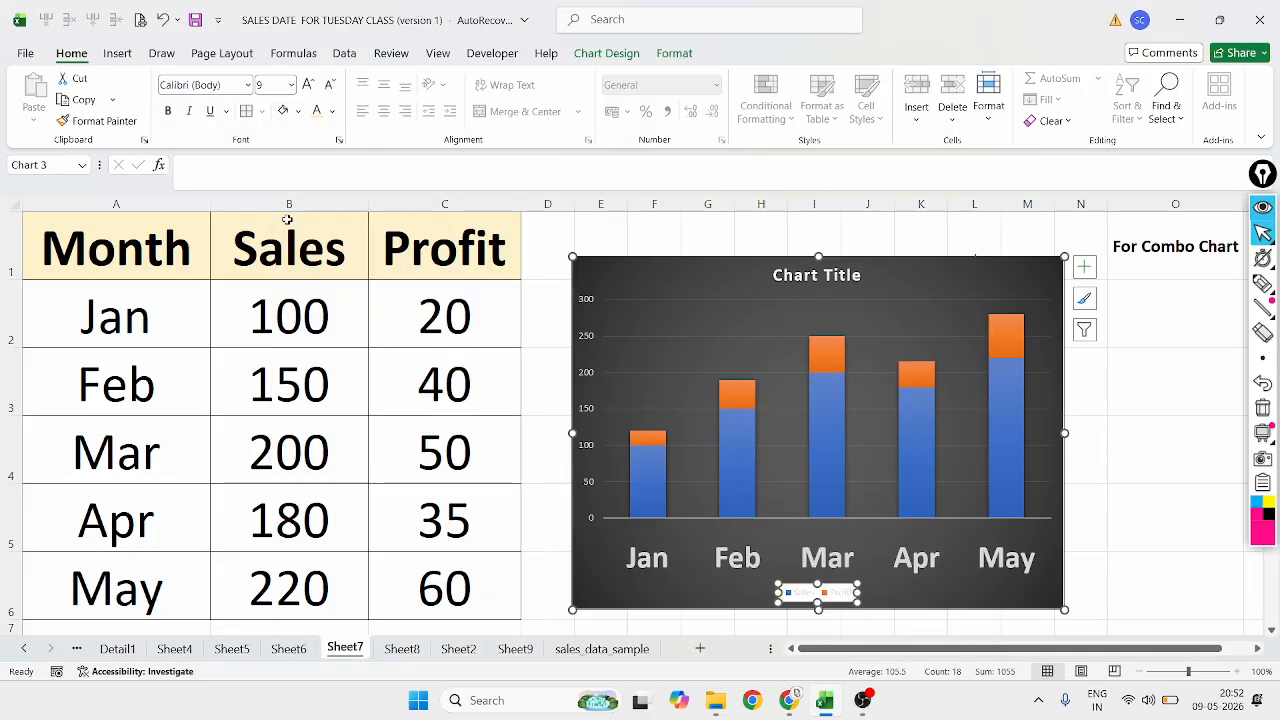
pyautogui.click(297, 111)
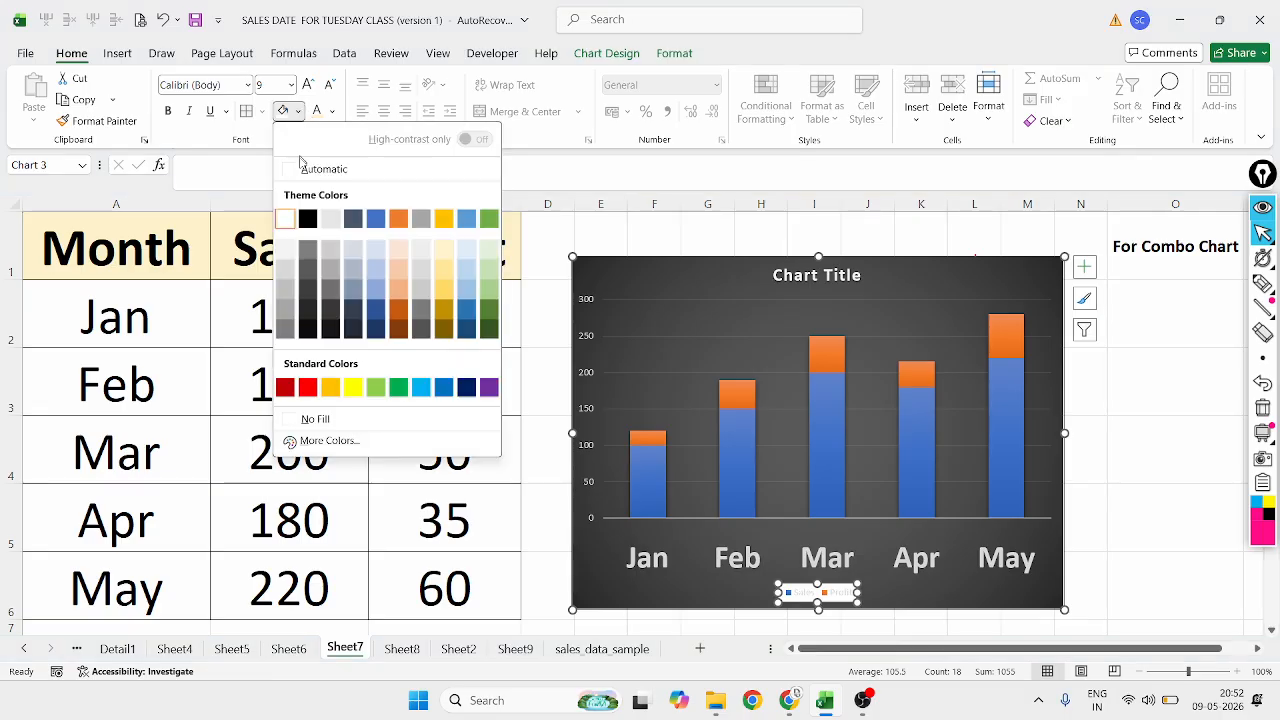
pyautogui.click(298, 169)
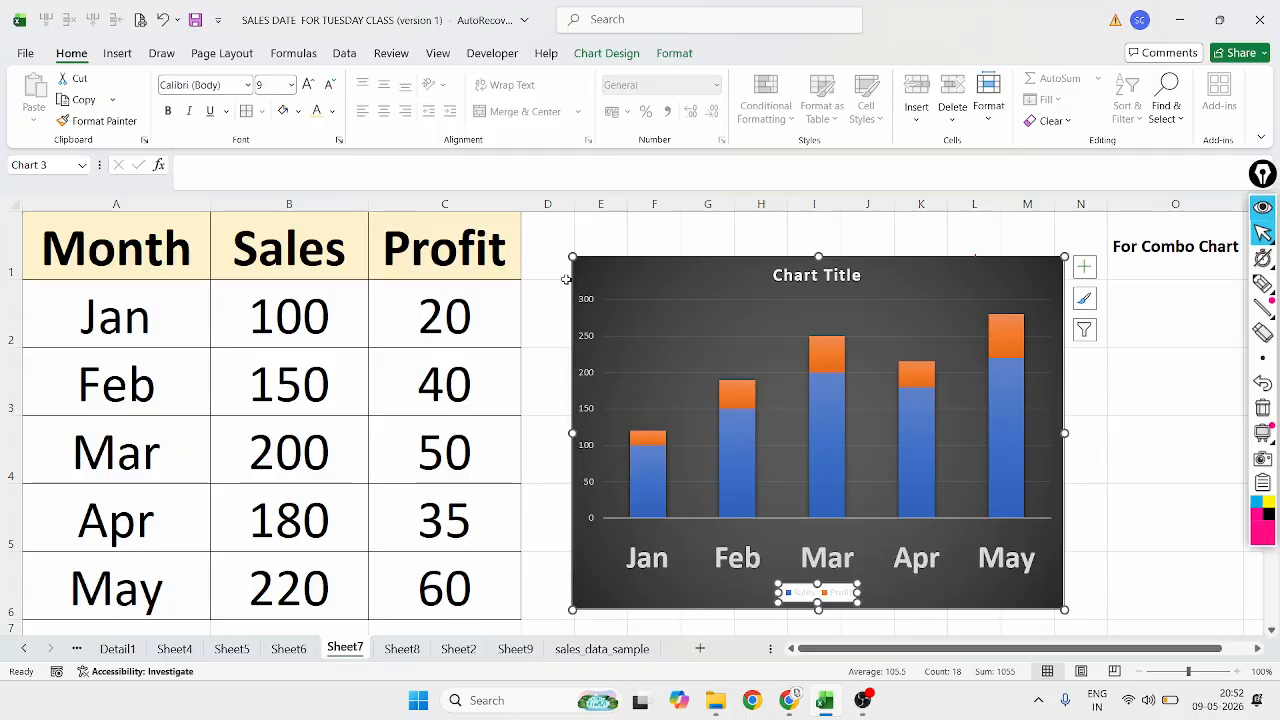
# Format the stacked chart's Sales and Profit legend text as black, bold, 12 pt
pyautogui.click(334, 116)
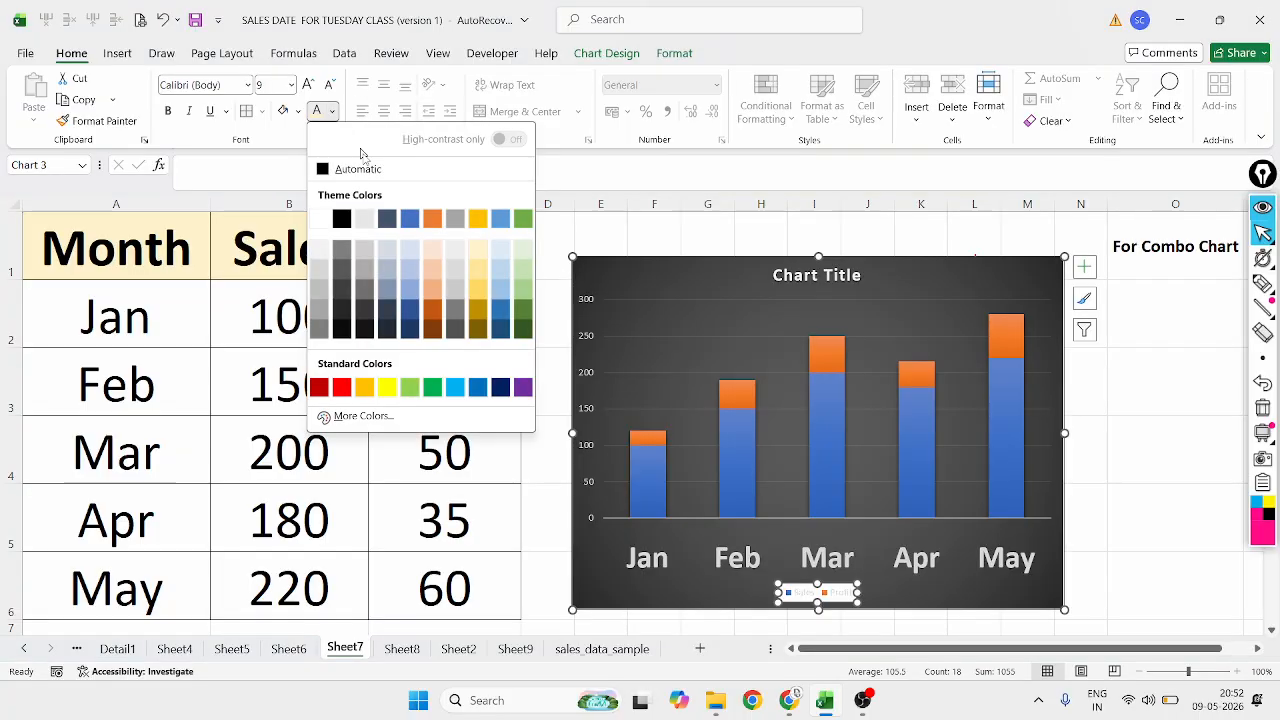
pyautogui.click(345, 215)
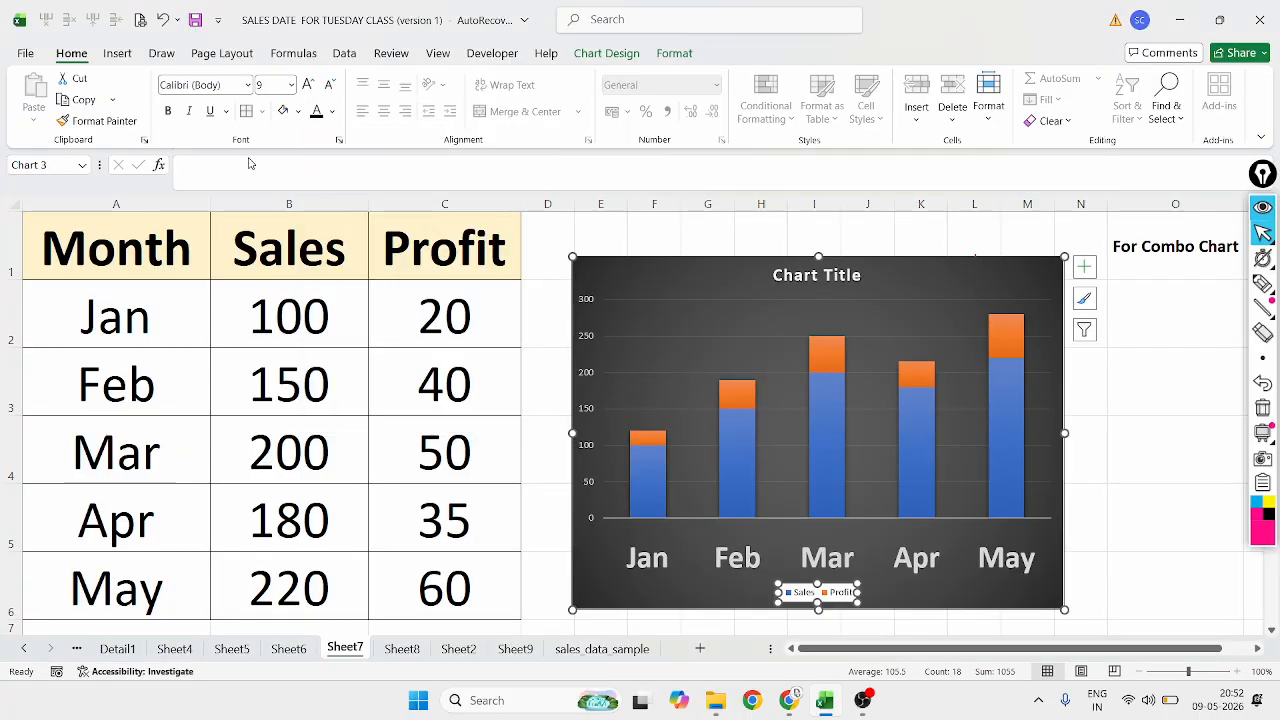
pyautogui.click(168, 110)
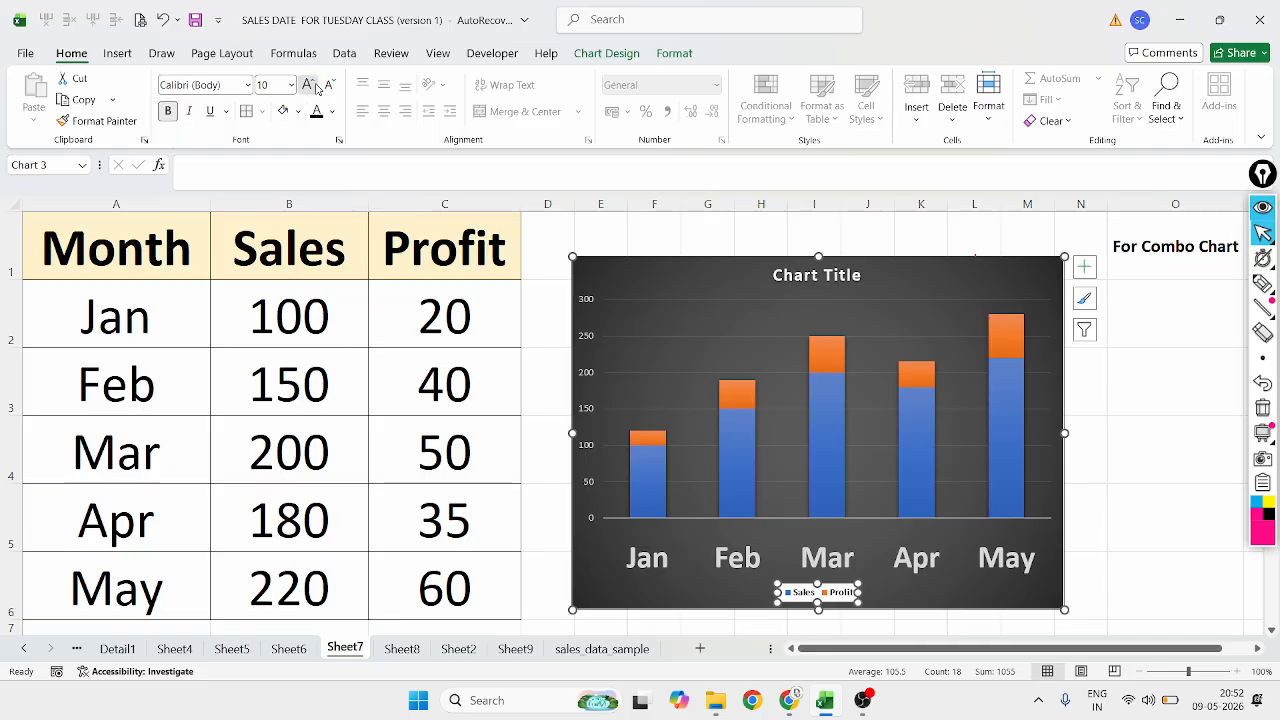
pyautogui.click(308, 84)
pyautogui.click(308, 84)
pyautogui.click(308, 84)
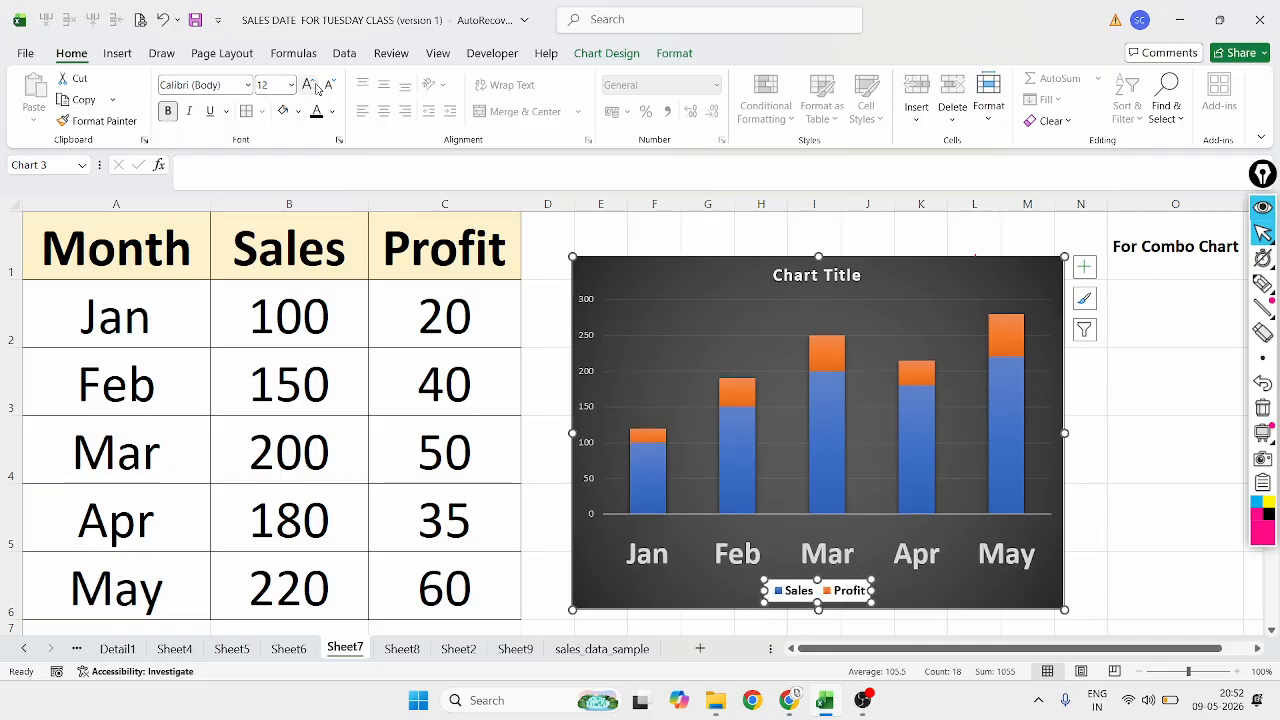
# Annotate the stacked chart with the pen: mark Jan's Sales and Profit segments, and circle the Jan label and the Feb and Mar columns
pyautogui.click(1262, 283)
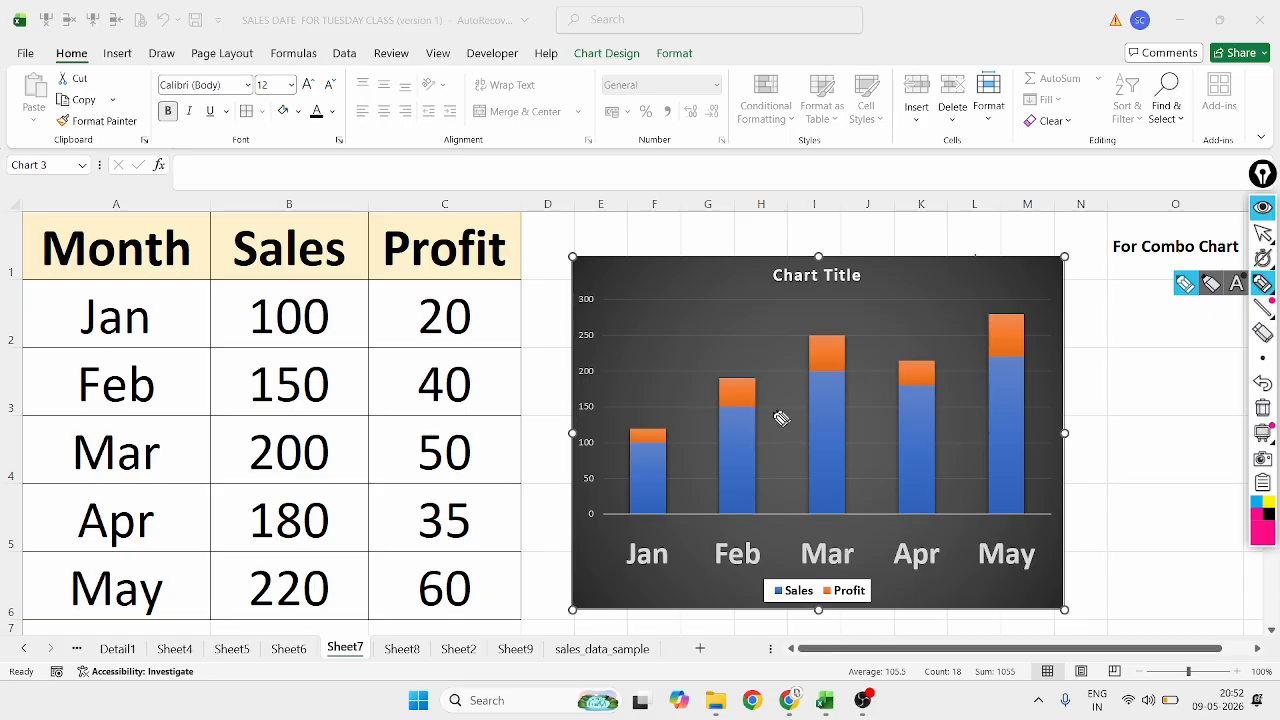
pyautogui.moveTo(648, 418); pyautogui.dragTo(644, 420)
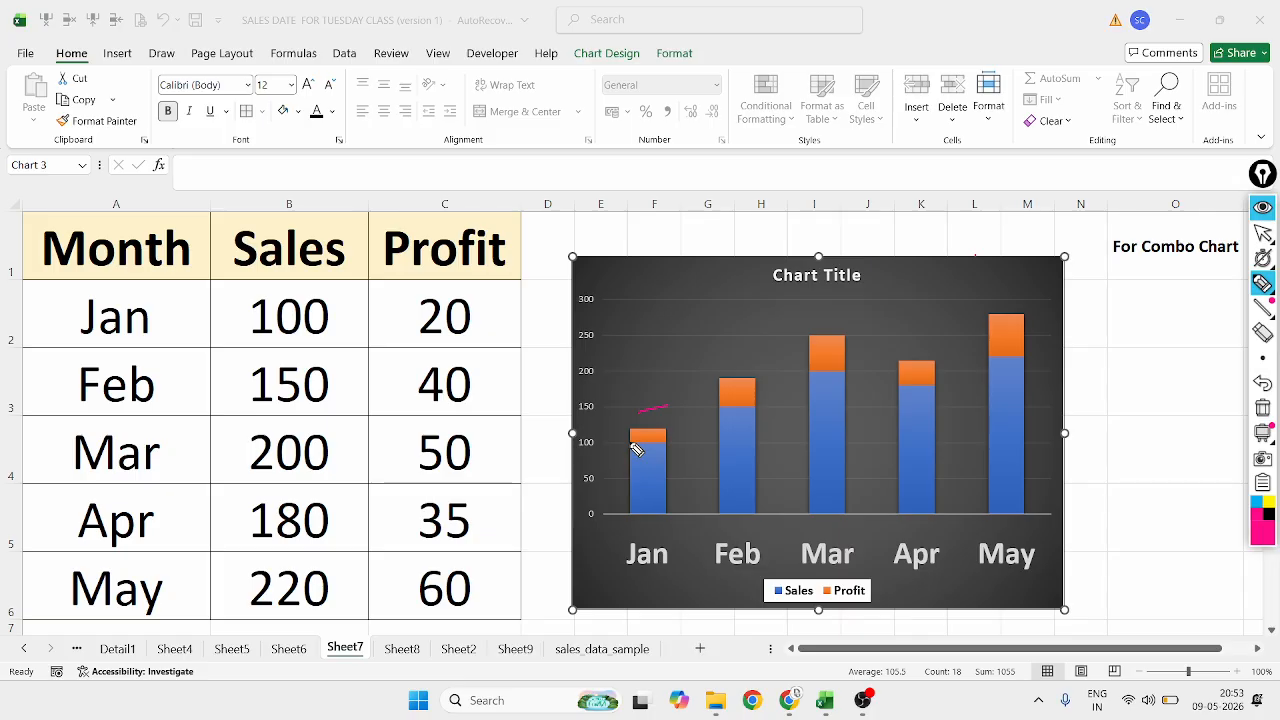
pyautogui.moveTo(634, 443); pyautogui.dragTo(658, 447)
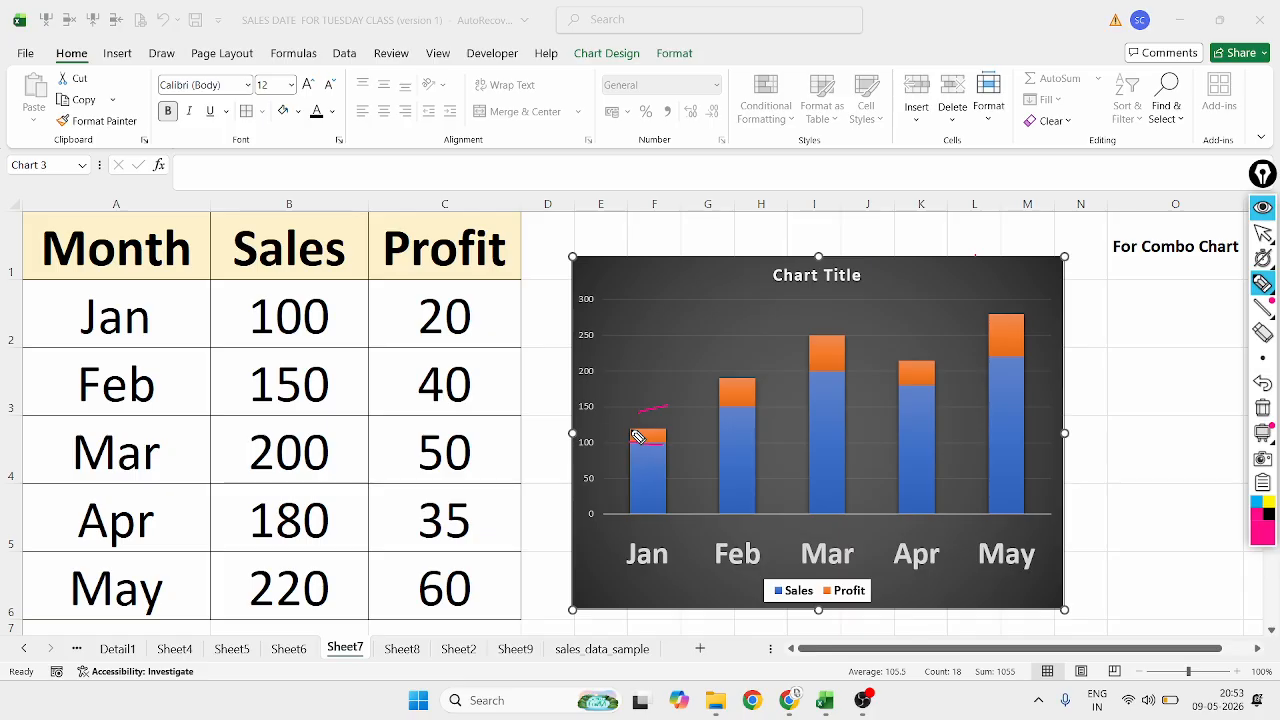
pyautogui.moveTo(638, 430); pyautogui.dragTo(665, 430)
pyautogui.moveTo(654, 447)
pyautogui.mouseDown()
pyautogui.moveTo(614, 444)
pyautogui.moveTo(672, 452)
pyautogui.moveTo(636, 452)
pyautogui.mouseUp()
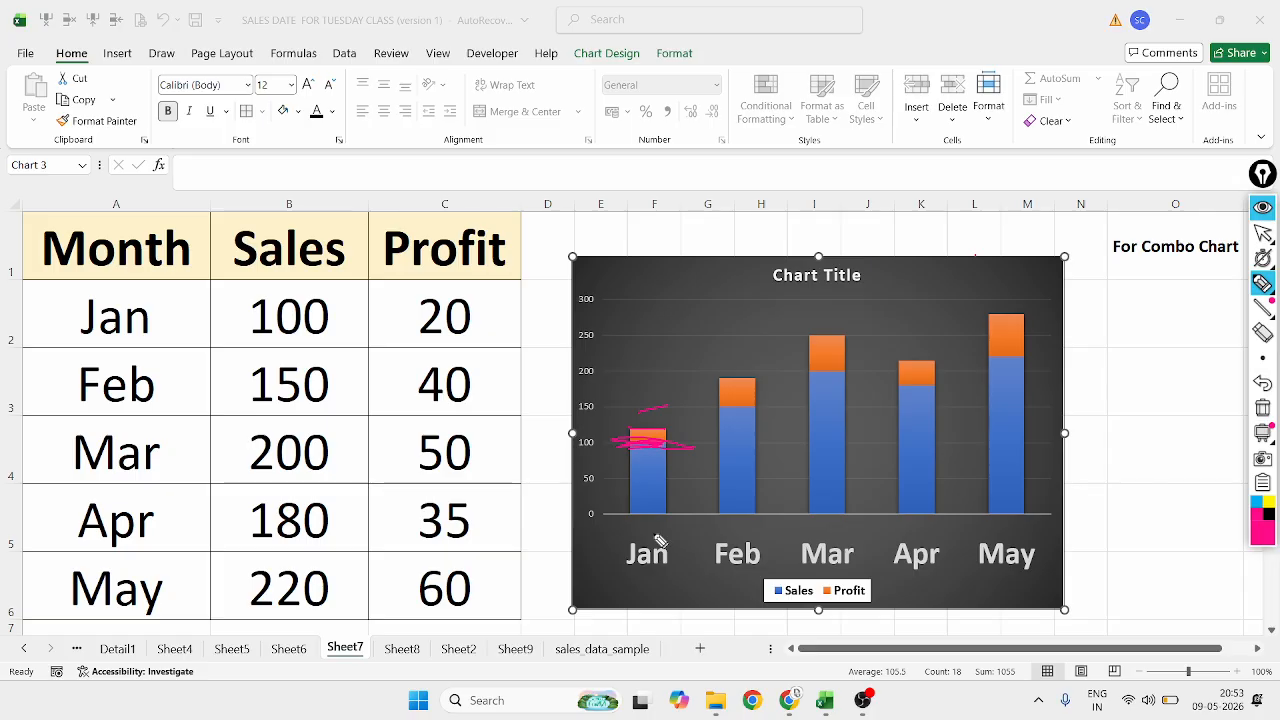
pyautogui.moveTo(660, 538)
pyautogui.mouseDown()
pyautogui.moveTo(631, 536)
pyautogui.moveTo(651, 591)
pyautogui.moveTo(686, 541)
pyautogui.moveTo(648, 541)
pyautogui.mouseUp()
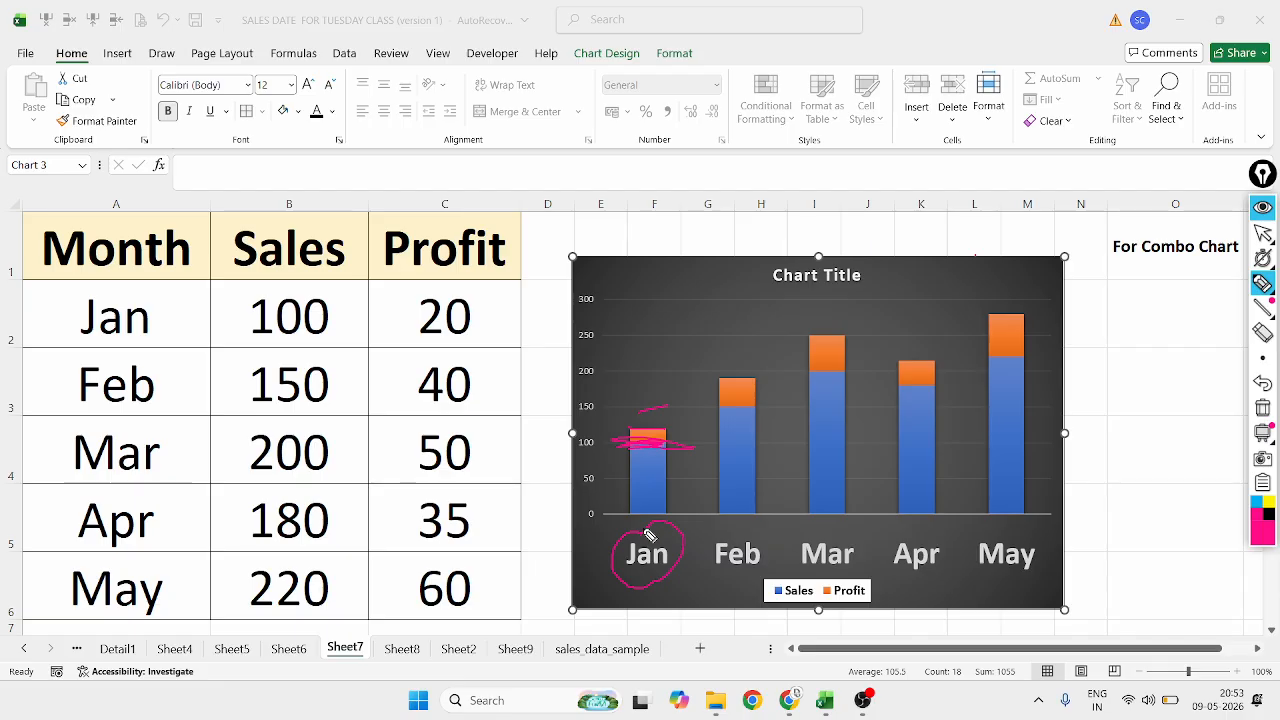
pyautogui.moveTo(772, 345)
pyautogui.mouseDown()
pyautogui.moveTo(709, 371)
pyautogui.moveTo(687, 465)
pyautogui.moveTo(737, 543)
pyautogui.moveTo(787, 464)
pyautogui.moveTo(762, 345)
pyautogui.mouseUp()
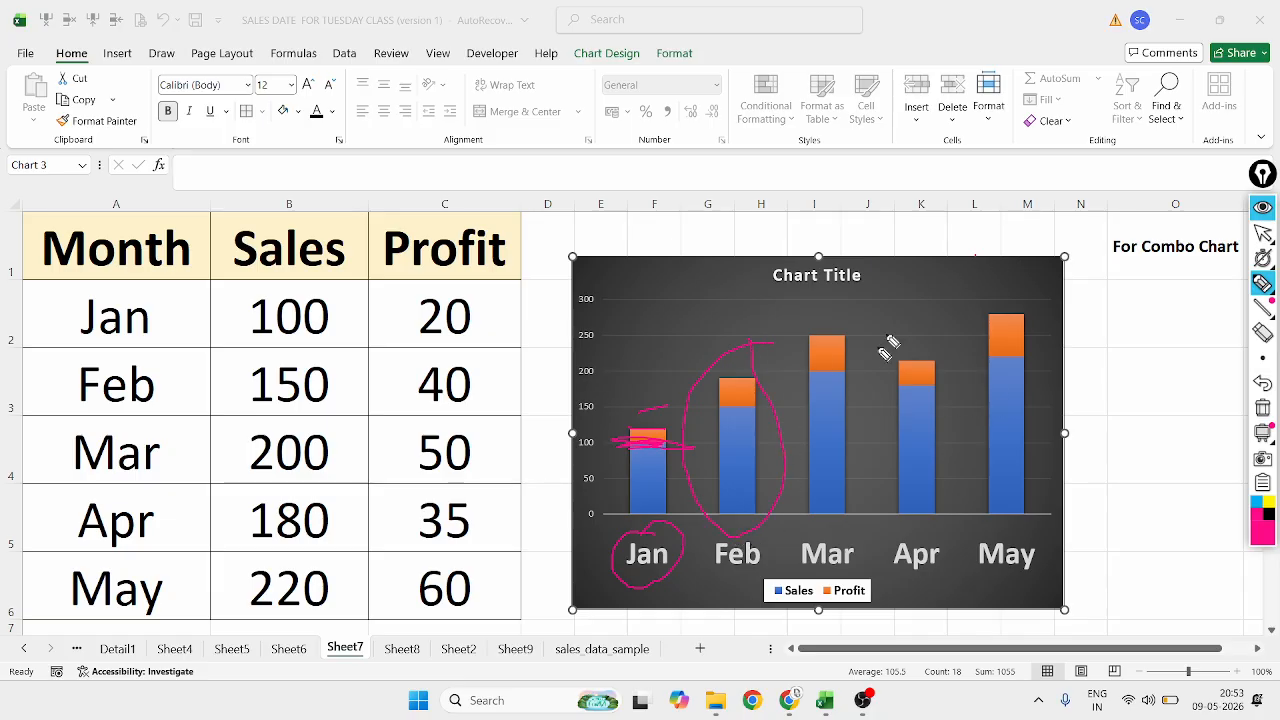
pyautogui.moveTo(868, 311)
pyautogui.mouseDown()
pyautogui.moveTo(815, 338)
pyautogui.moveTo(775, 465)
pyautogui.moveTo(800, 555)
pyautogui.moveTo(894, 517)
pyautogui.moveTo(869, 294)
pyautogui.mouseUp()
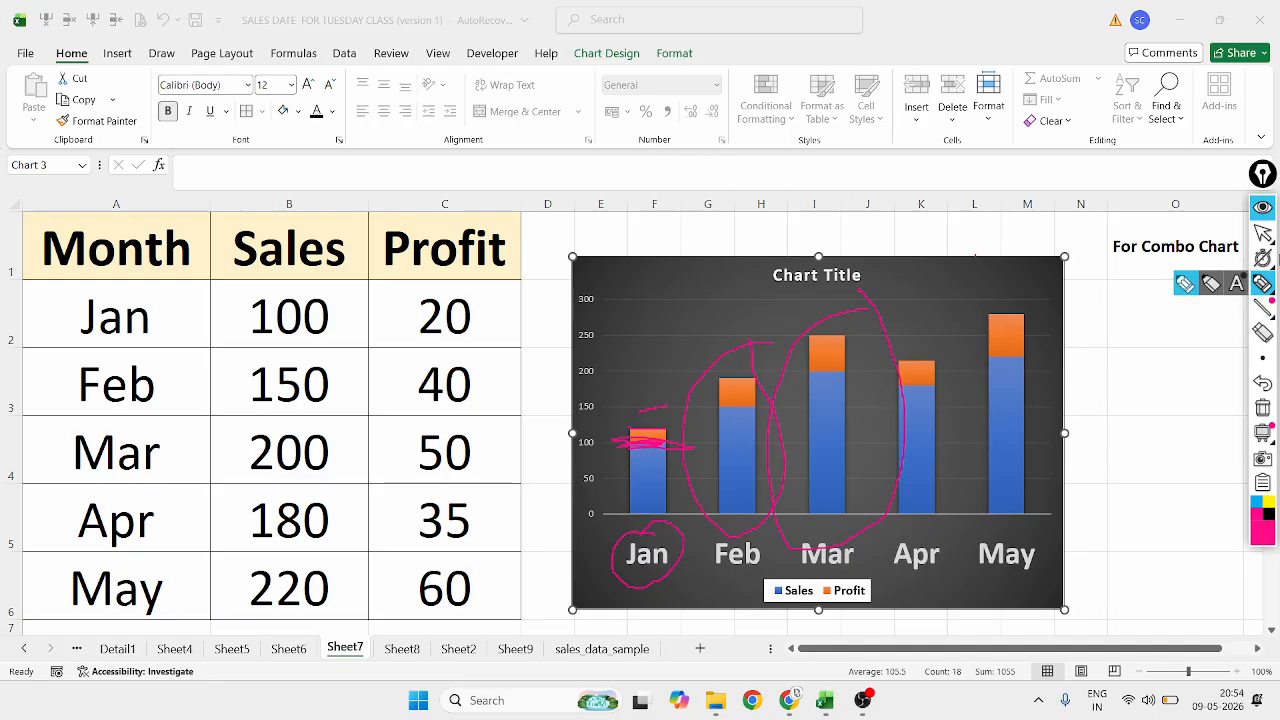
# Undo all pen annotations on the stacked chart and return to the normal pointer
pyautogui.click(1261, 234)
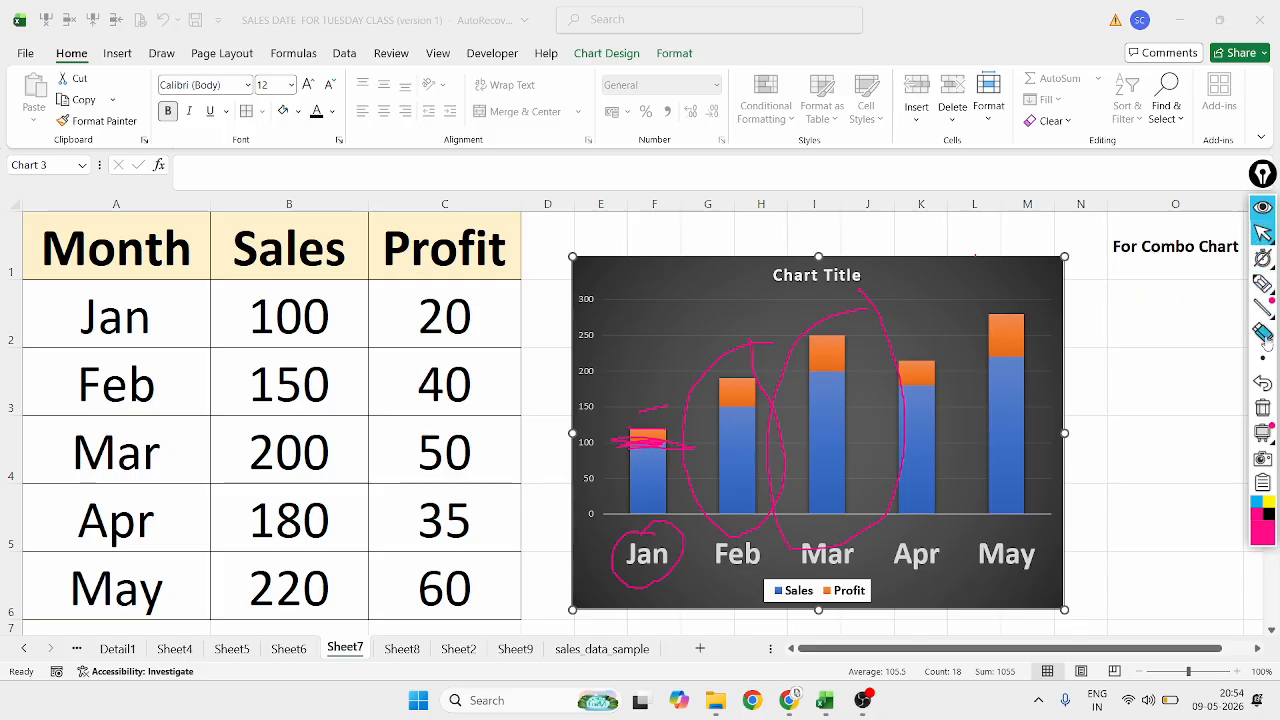
pyautogui.click(1265, 383)
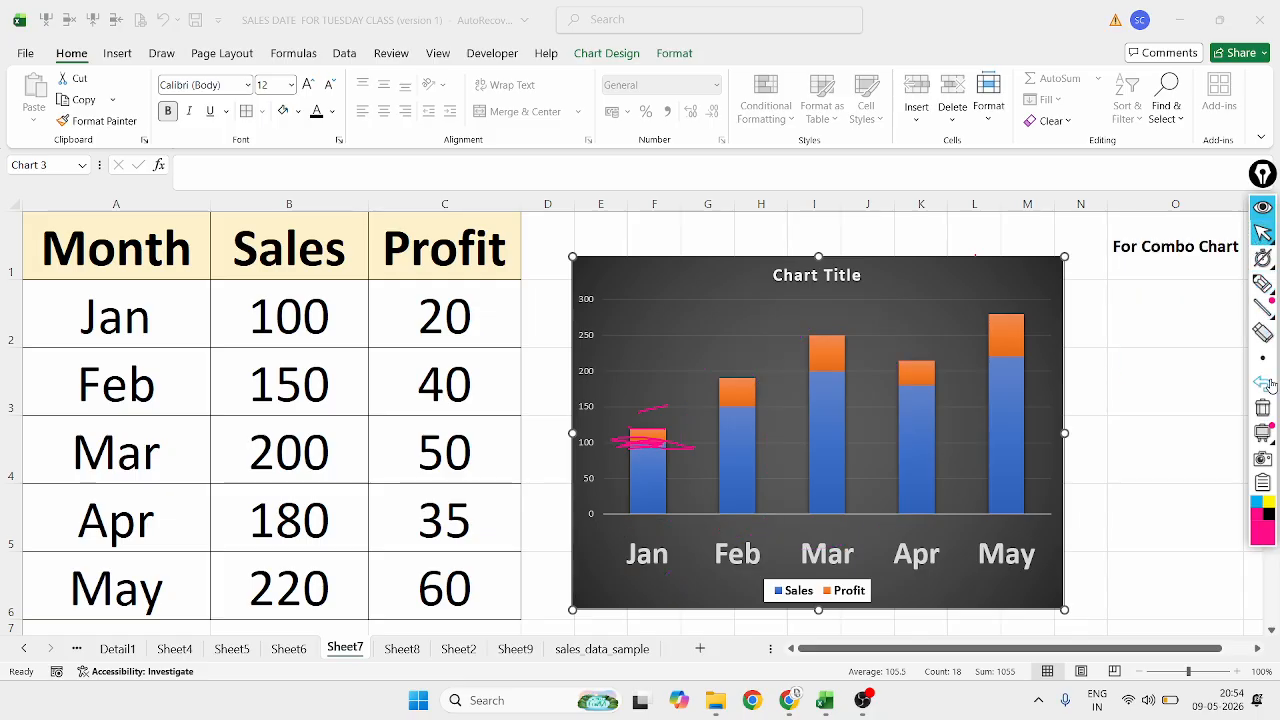
pyautogui.click(1265, 384)
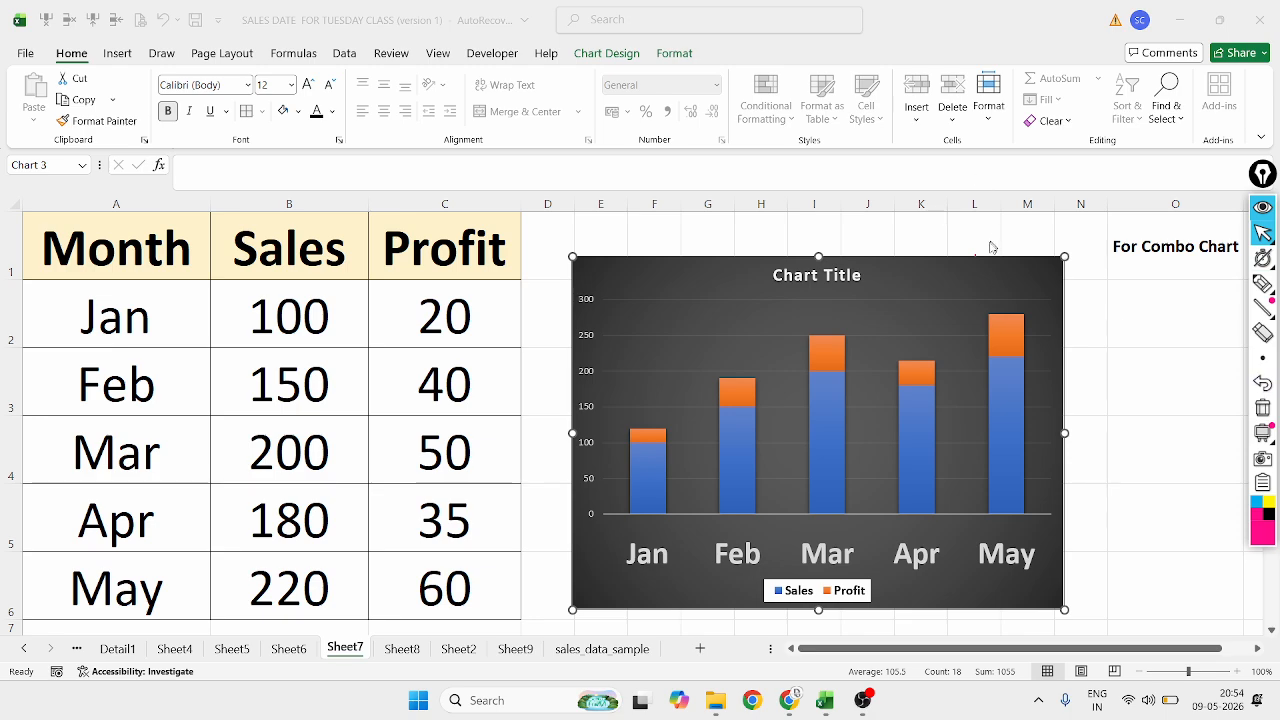
# Delete the stacked column chart from Sheet7, starting with its legend
pyautogui.click(830, 285)
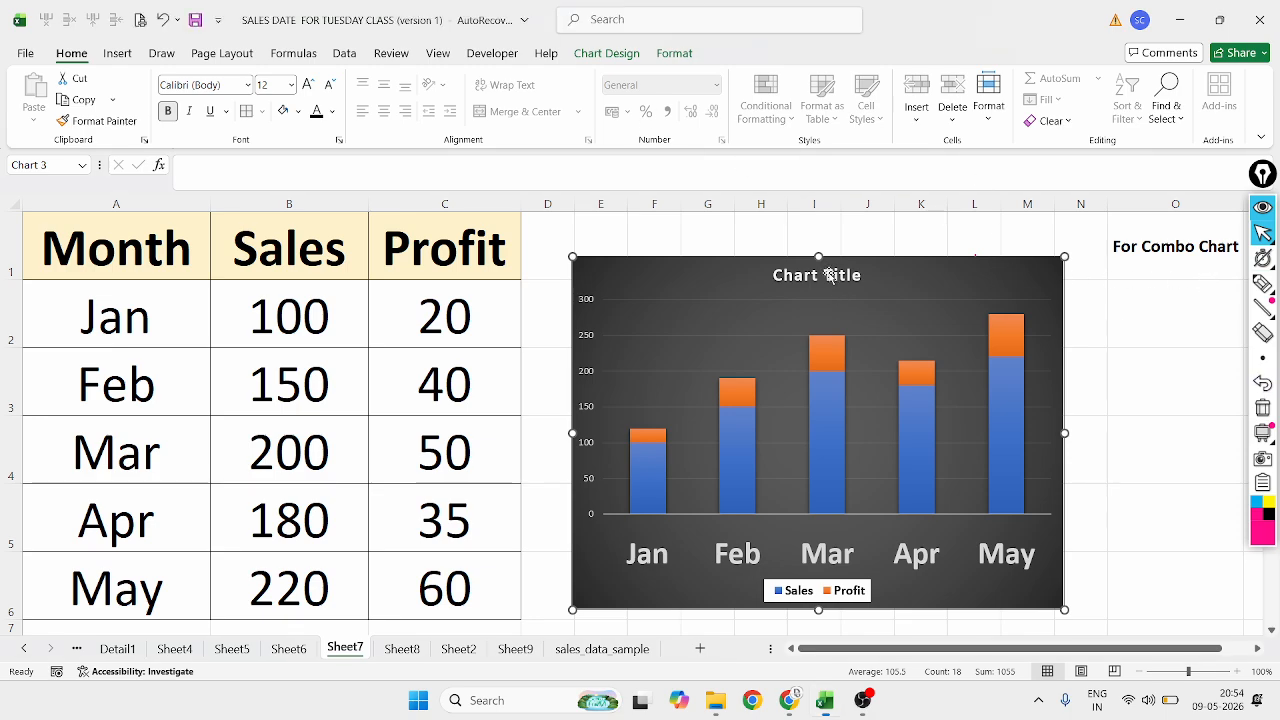
pyautogui.press('Delete')
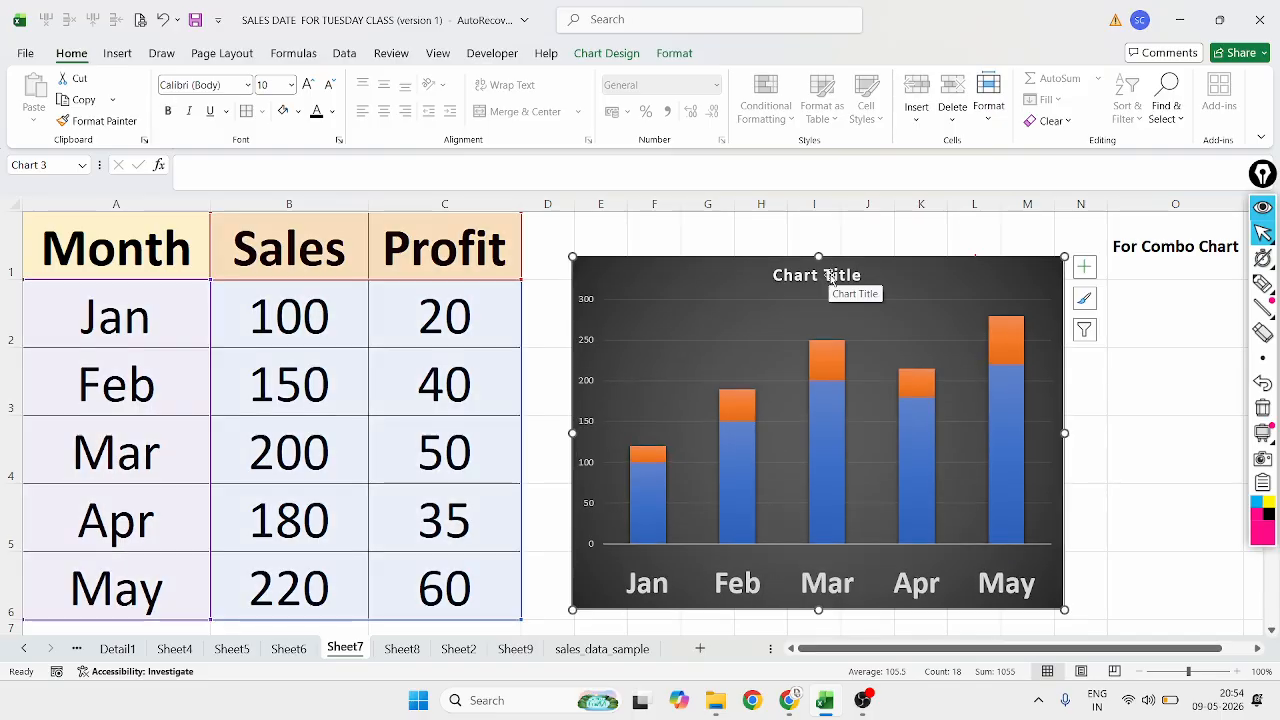
pyautogui.click(830, 278)
pyautogui.click(937, 270)
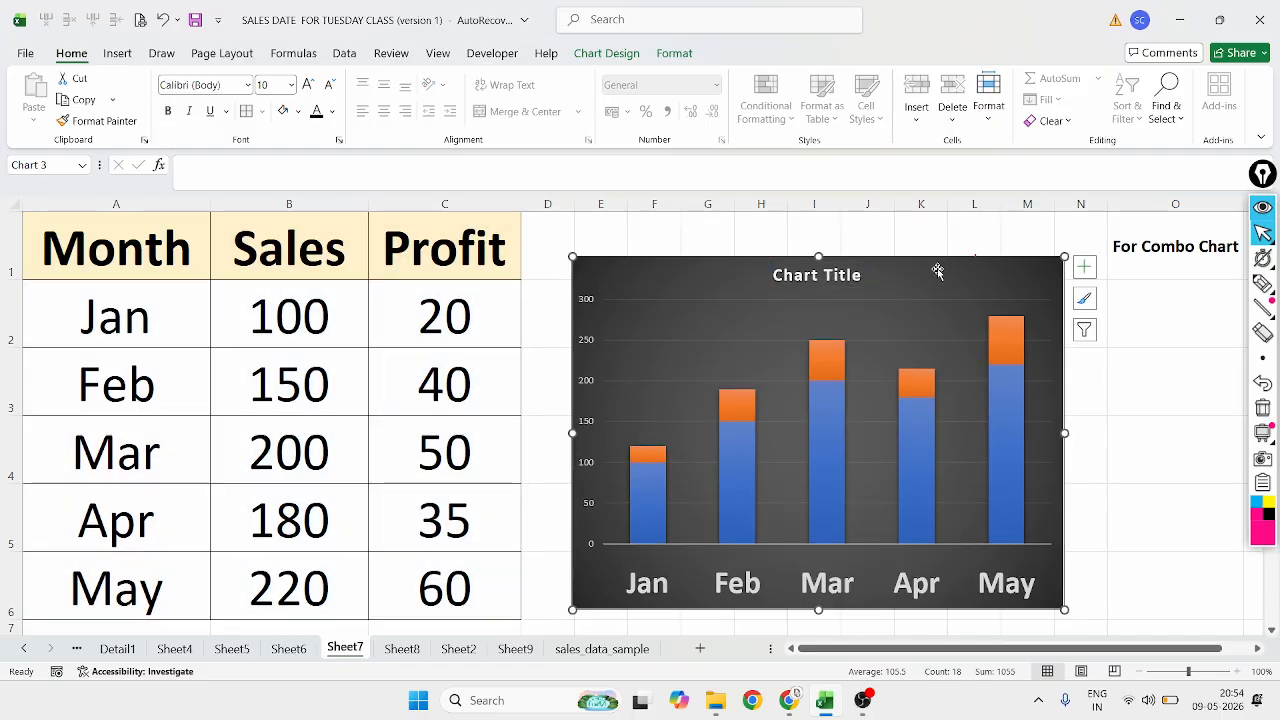
pyautogui.press('Delete')
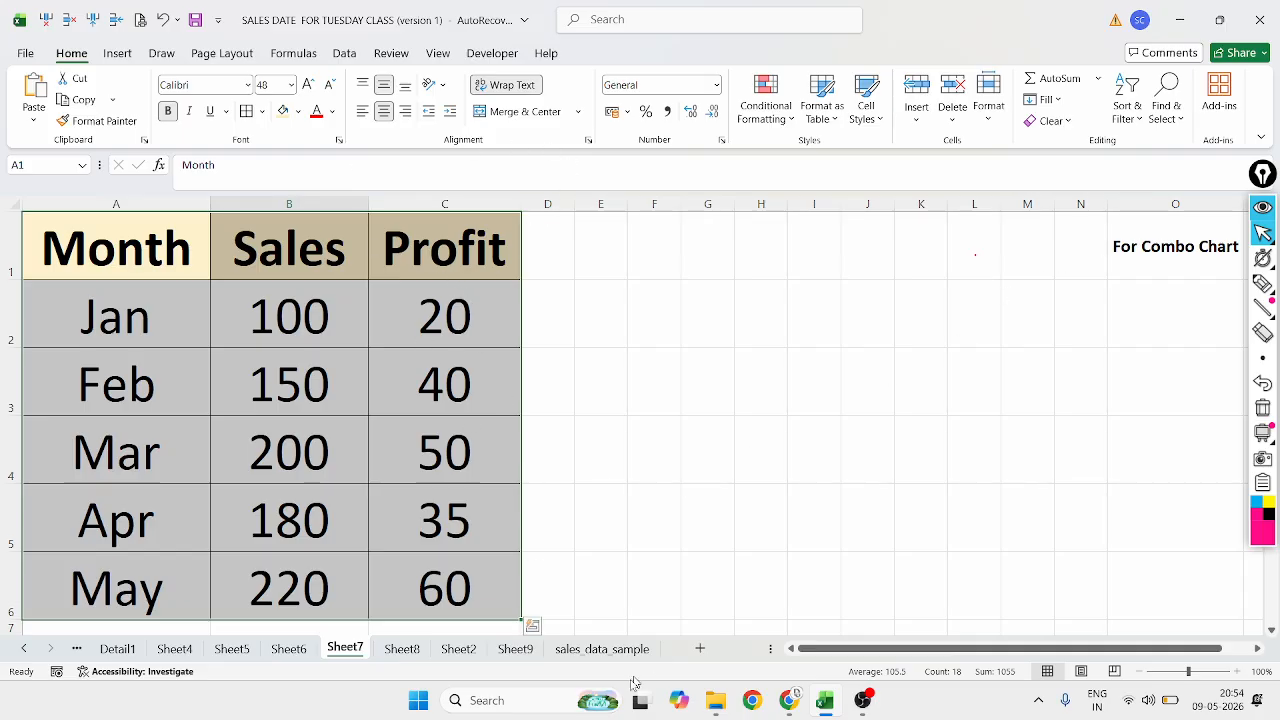
# On Sheet8, examine the available line, pie, statistical, scatter, waterfall and combo chart types
pyautogui.click(402, 649)
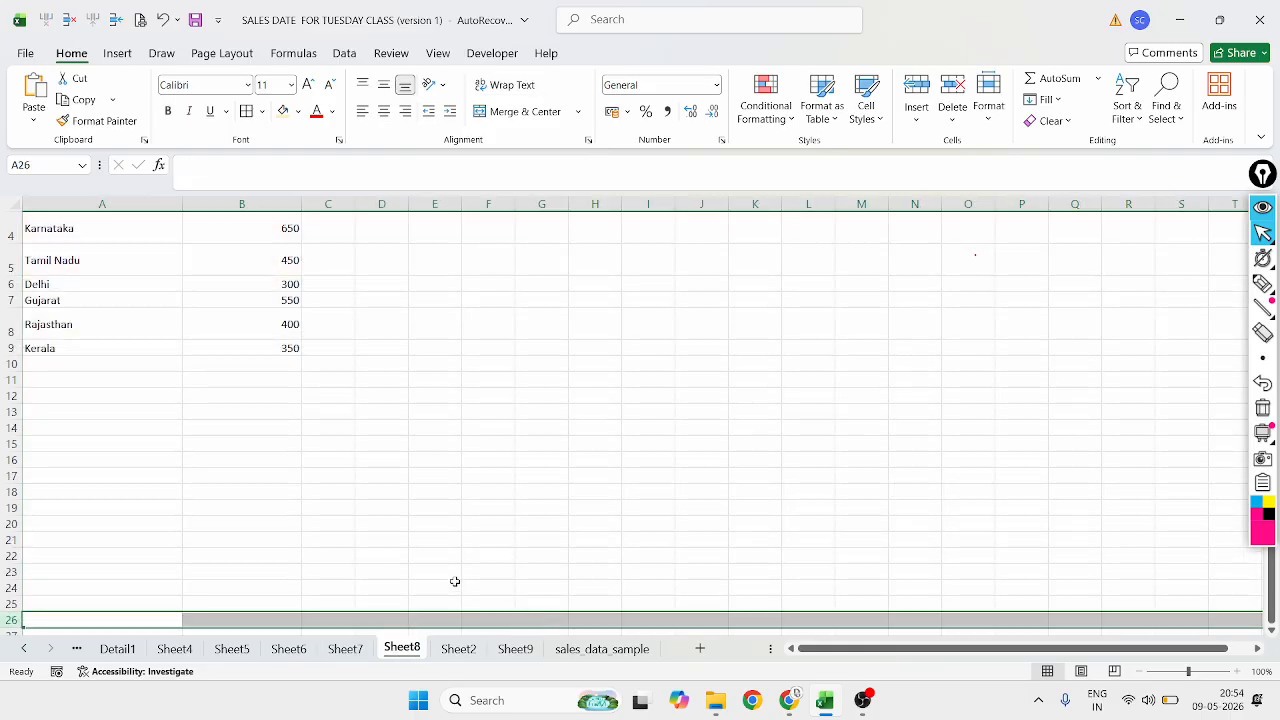
pyautogui.scroll(1, 301, 510)
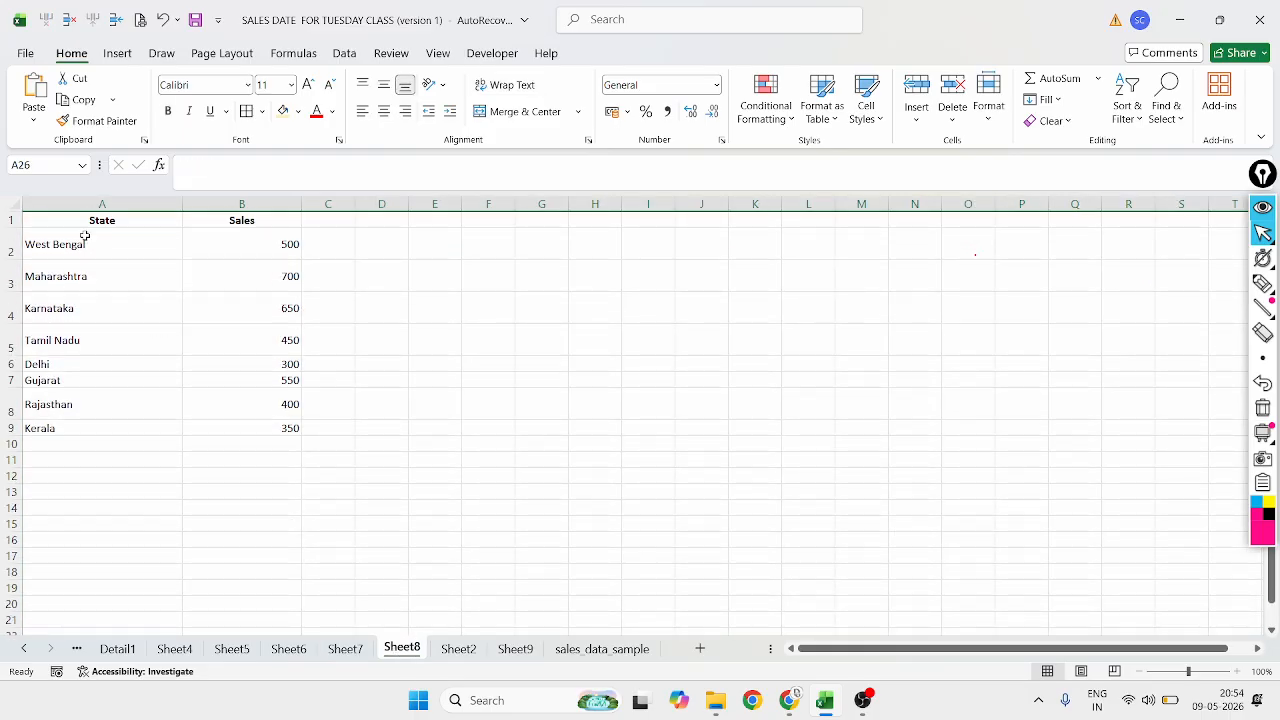
pyautogui.click(117, 54)
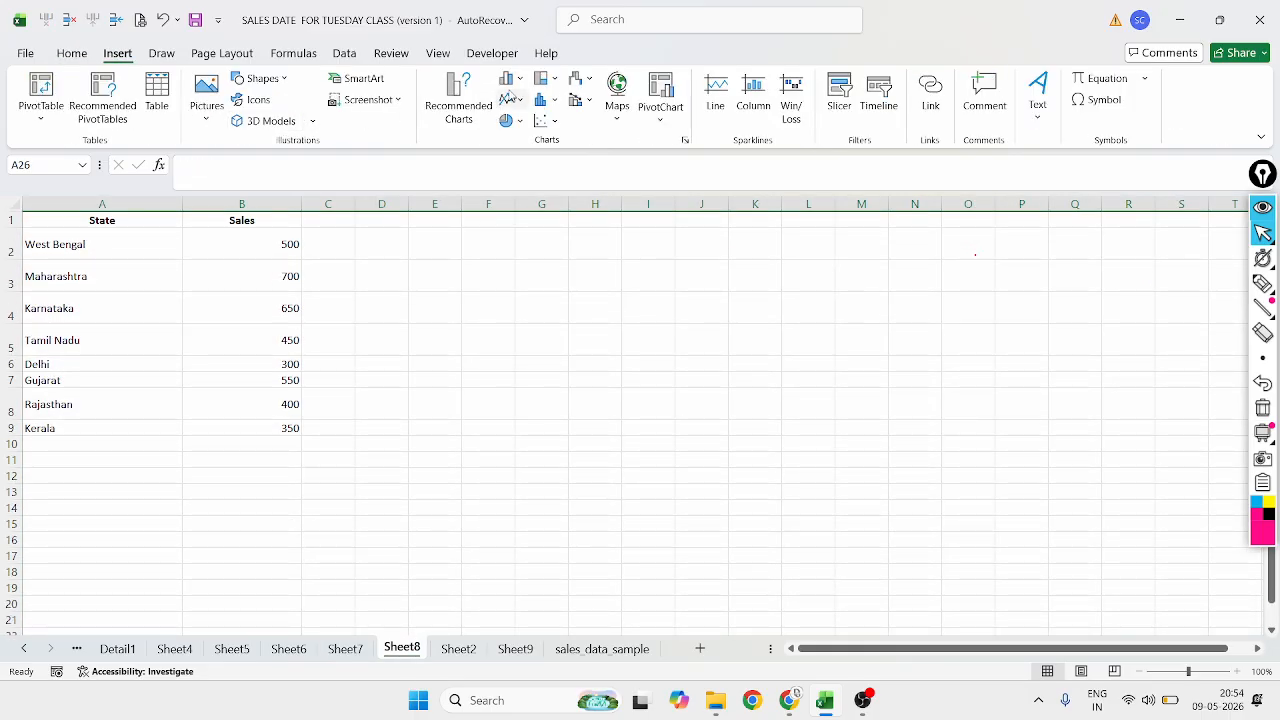
pyautogui.click(517, 98)
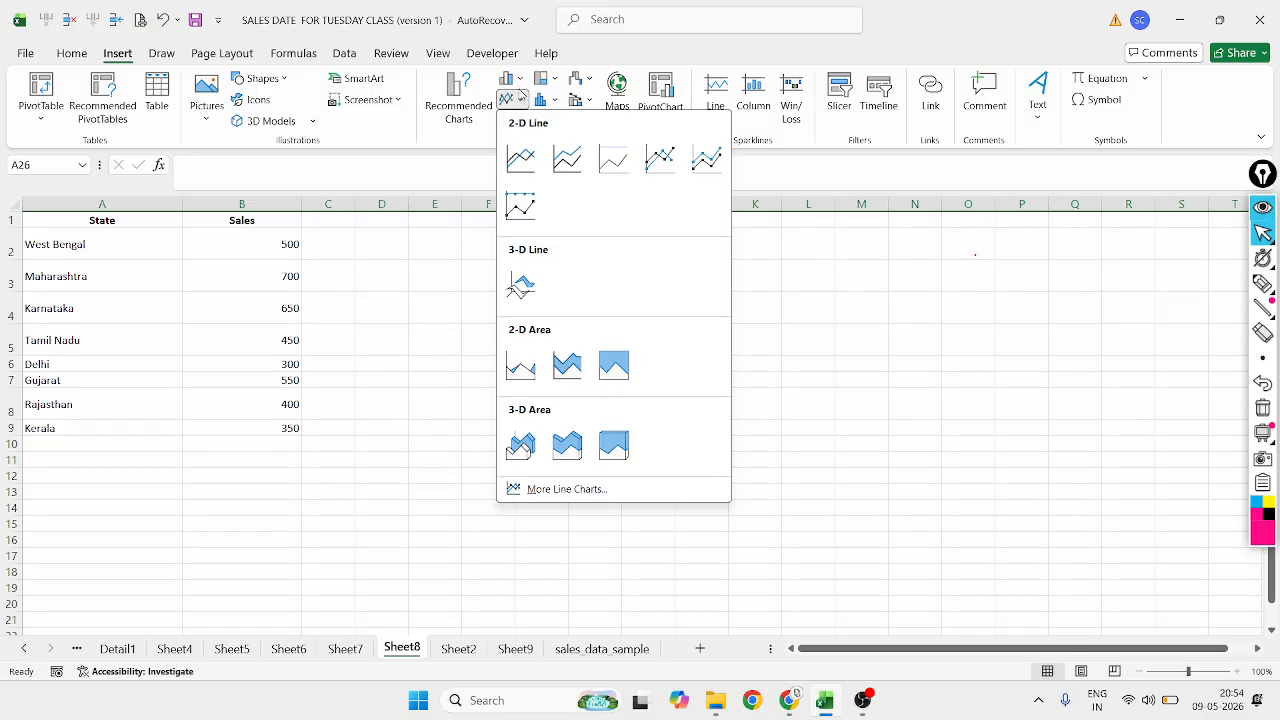
pyautogui.click(521, 81)
pyautogui.click(521, 81)
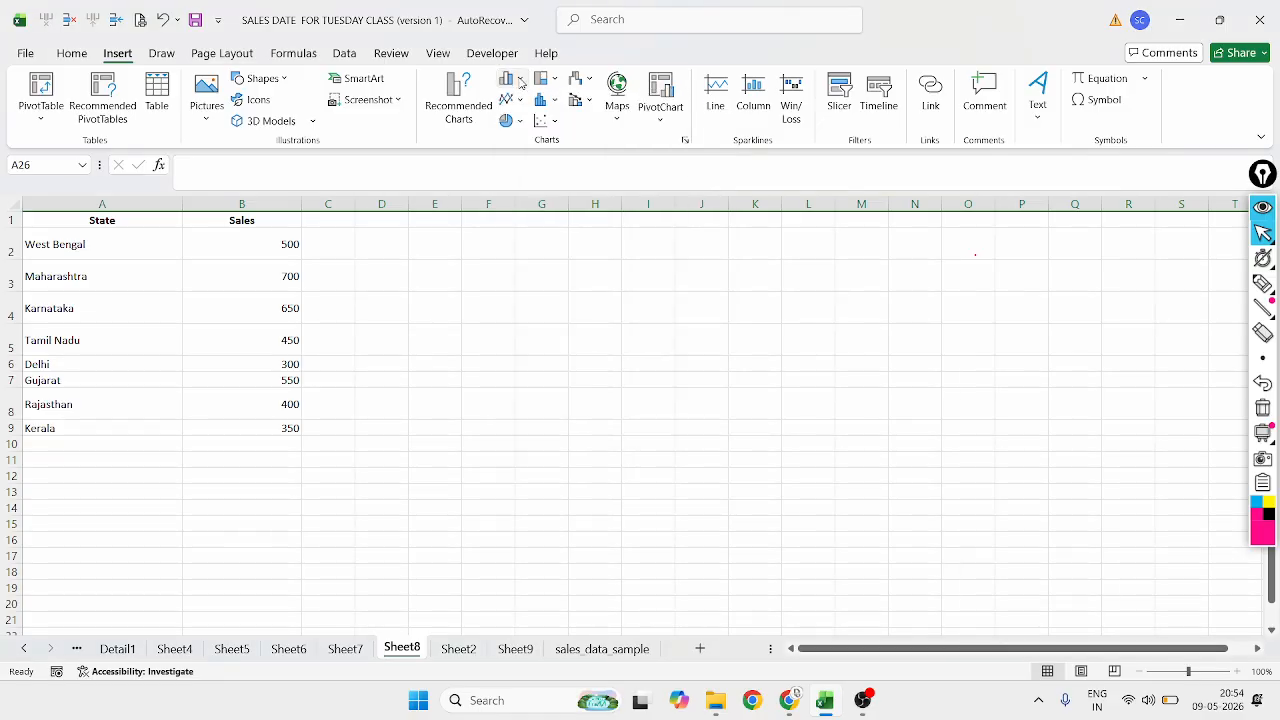
pyautogui.click(525, 119)
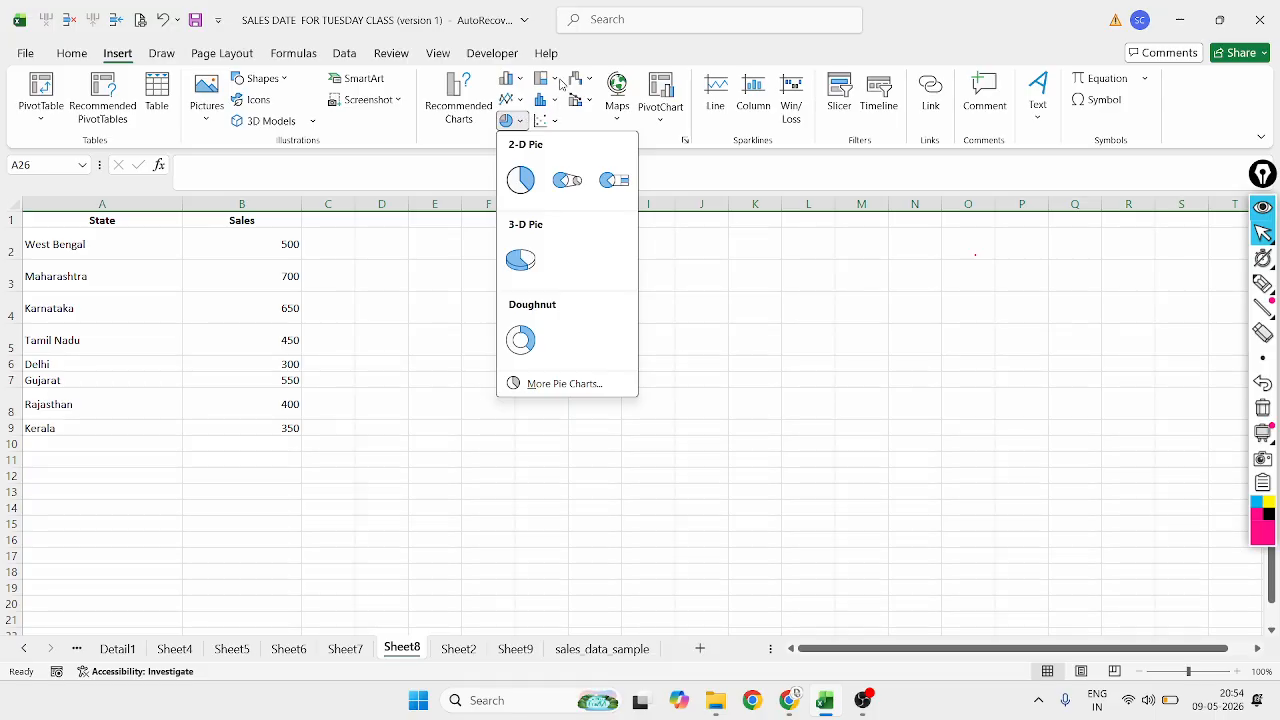
pyautogui.click(560, 82)
pyautogui.click(560, 84)
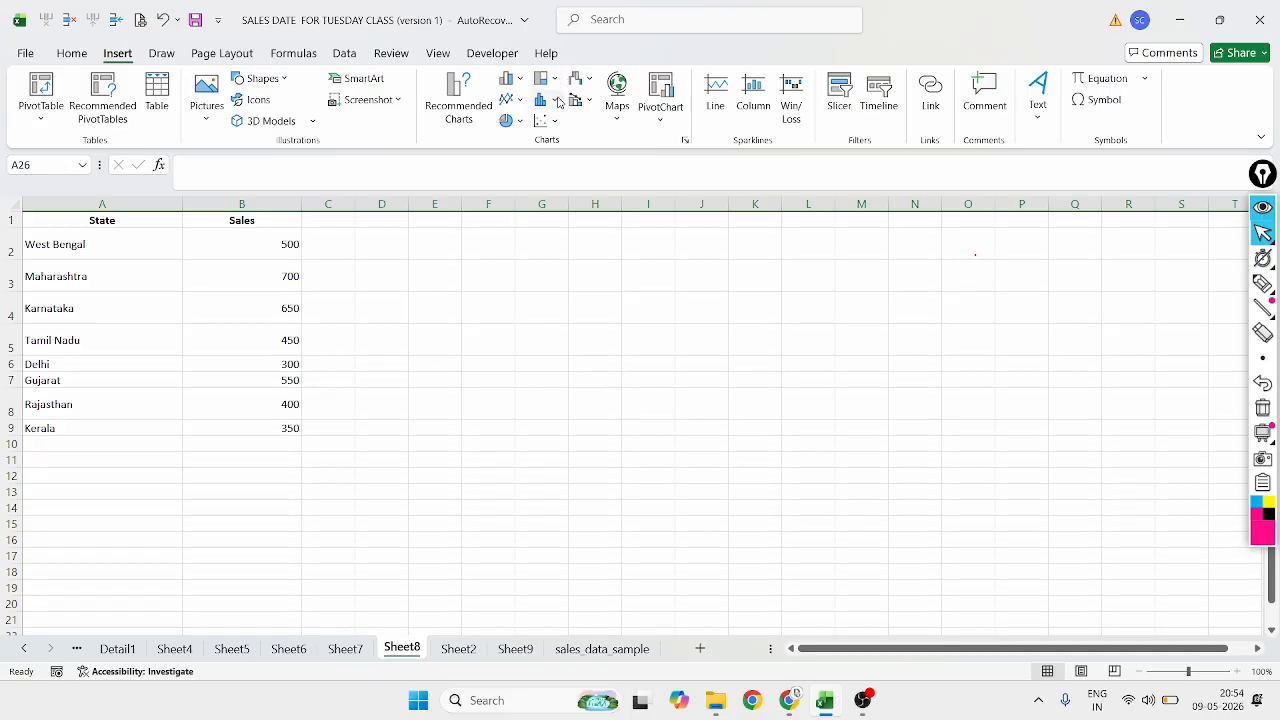
pyautogui.click(557, 101)
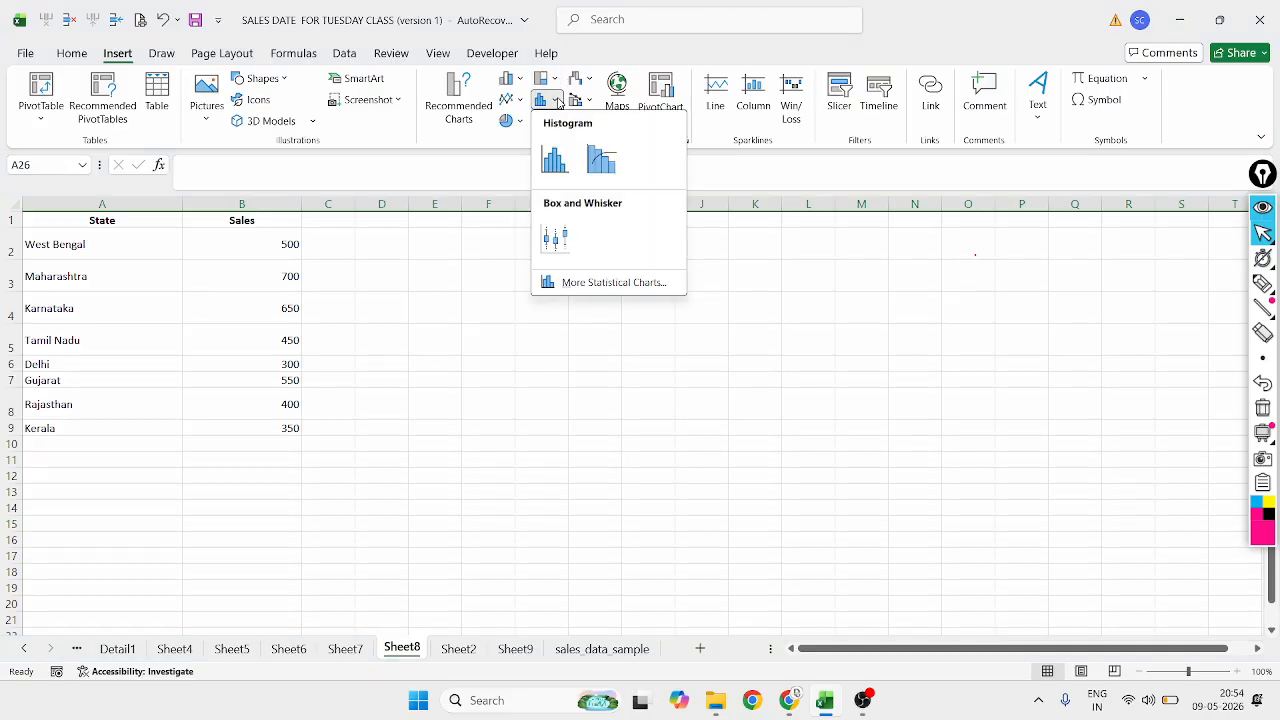
pyautogui.click(742, 171)
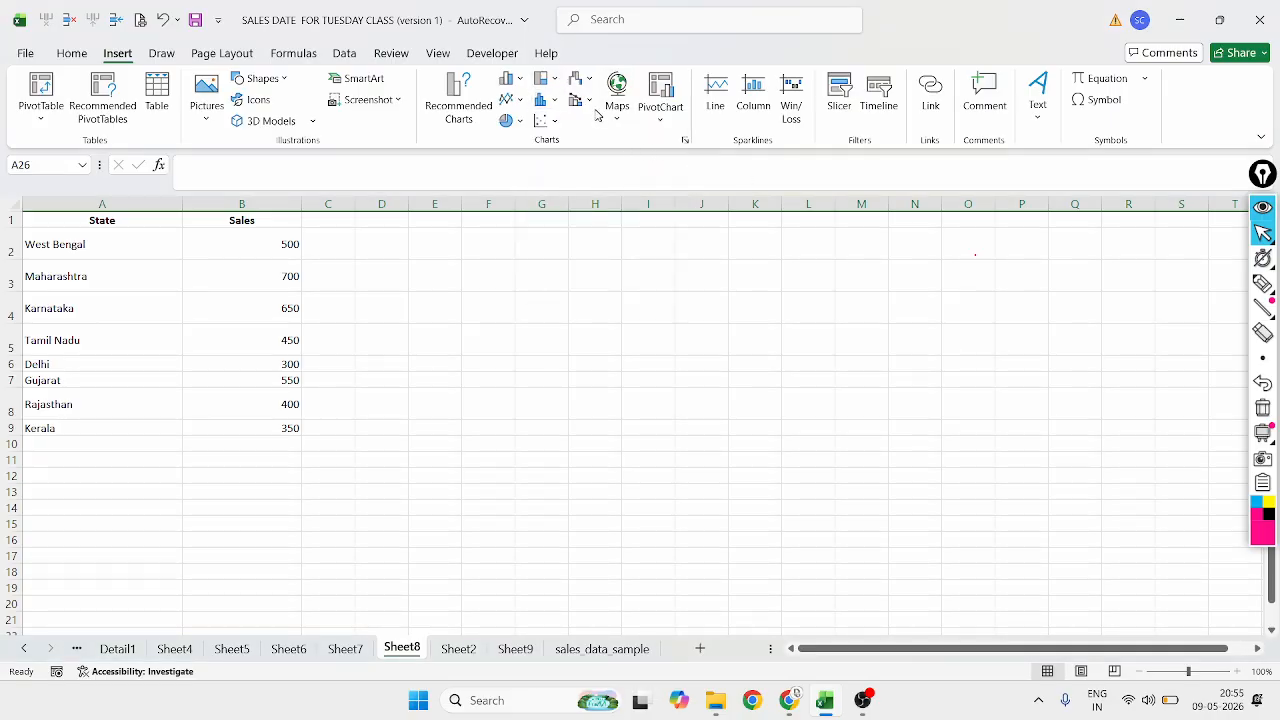
pyautogui.click(555, 120)
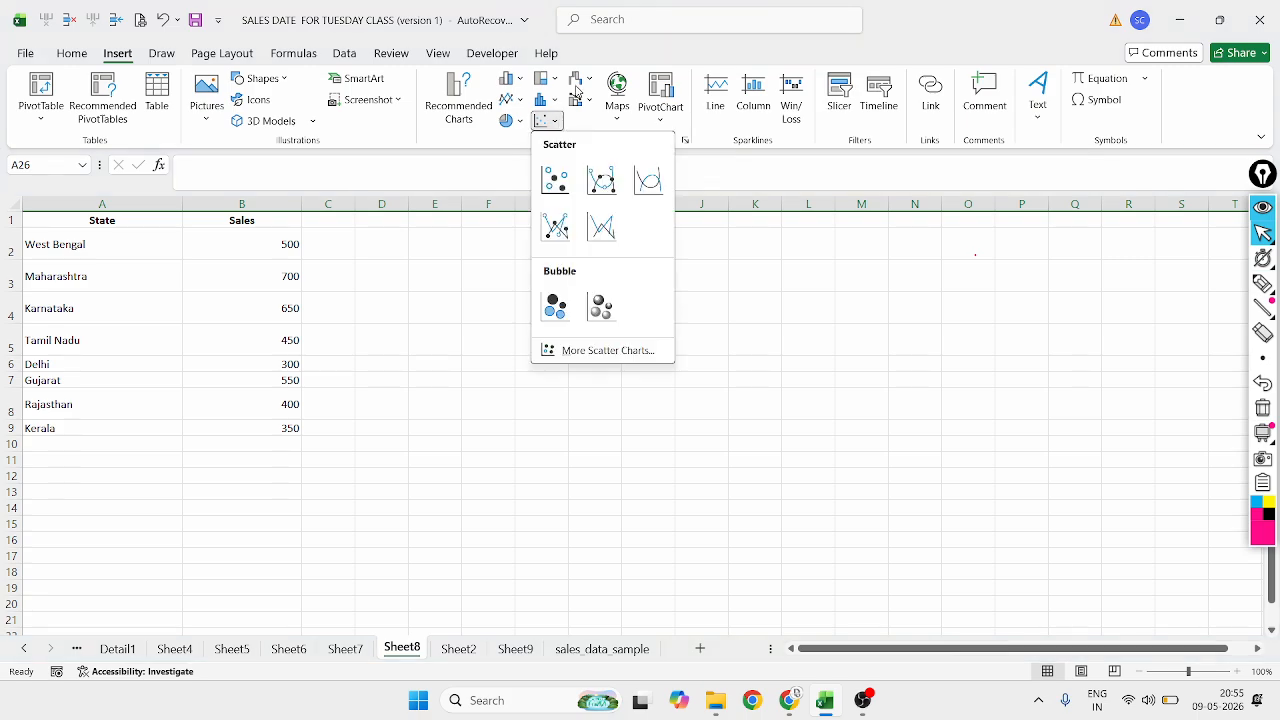
pyautogui.click(576, 91)
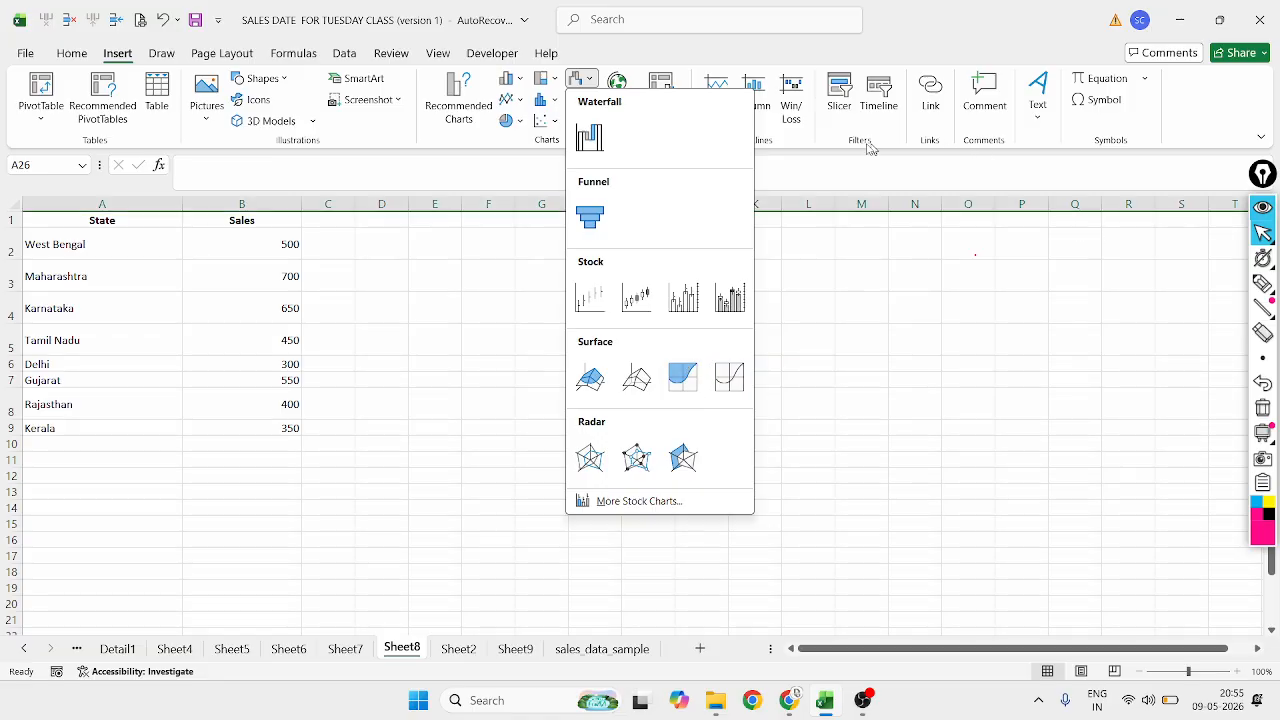
pyautogui.click(792, 176)
pyautogui.click(584, 102)
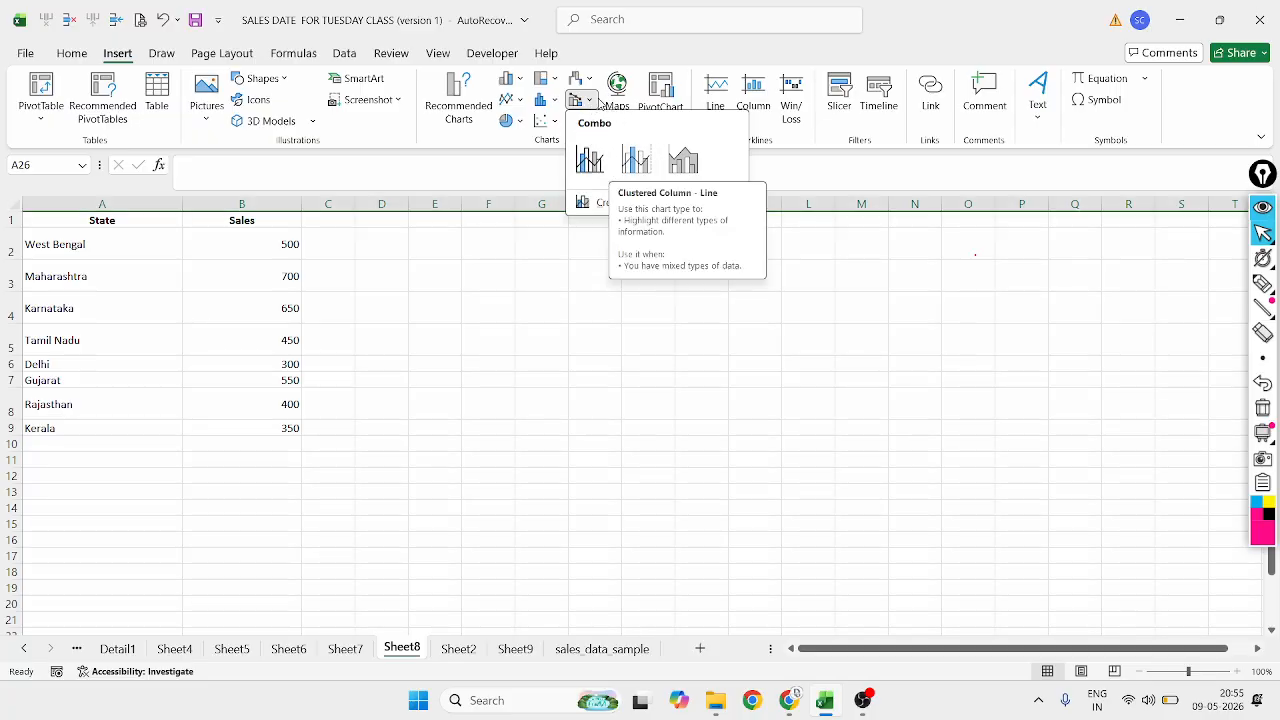
pyautogui.click(590, 106)
pyautogui.click(590, 106)
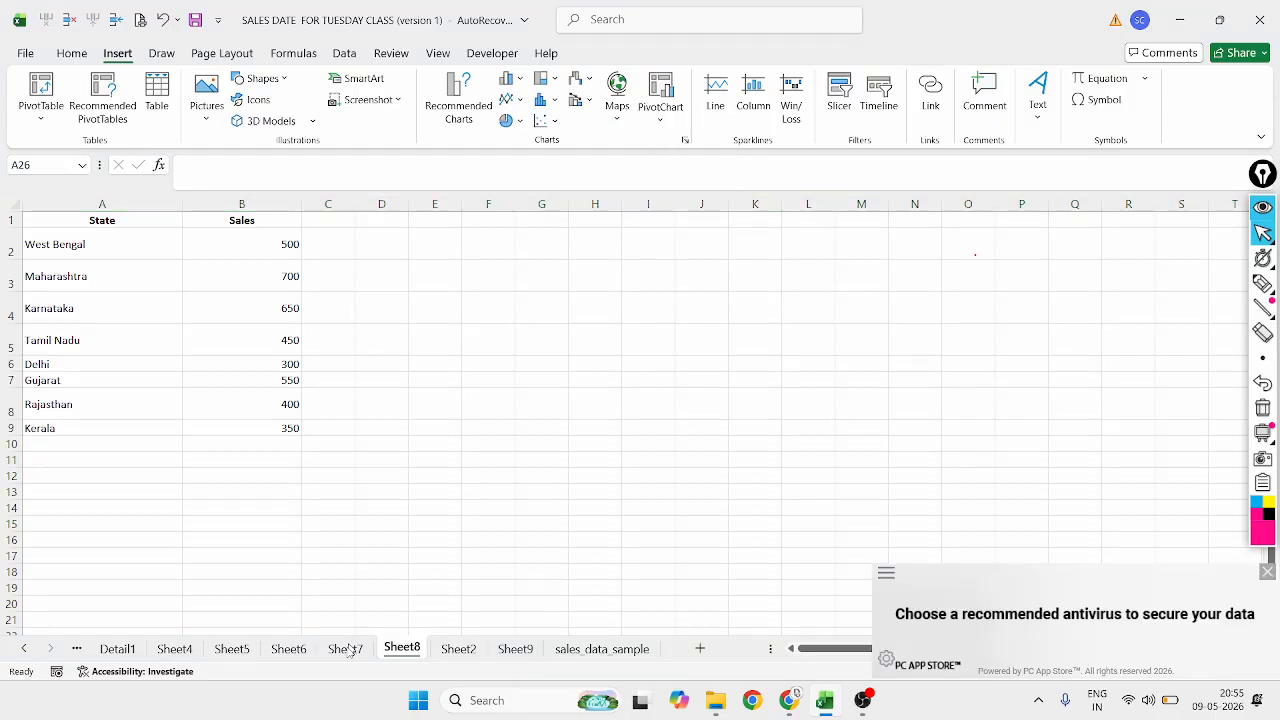
# Insert a Clustered Column - Line combo chart from Sheet7's Month, Sales and Profit data and place it beside the table
pyautogui.click(288, 649)
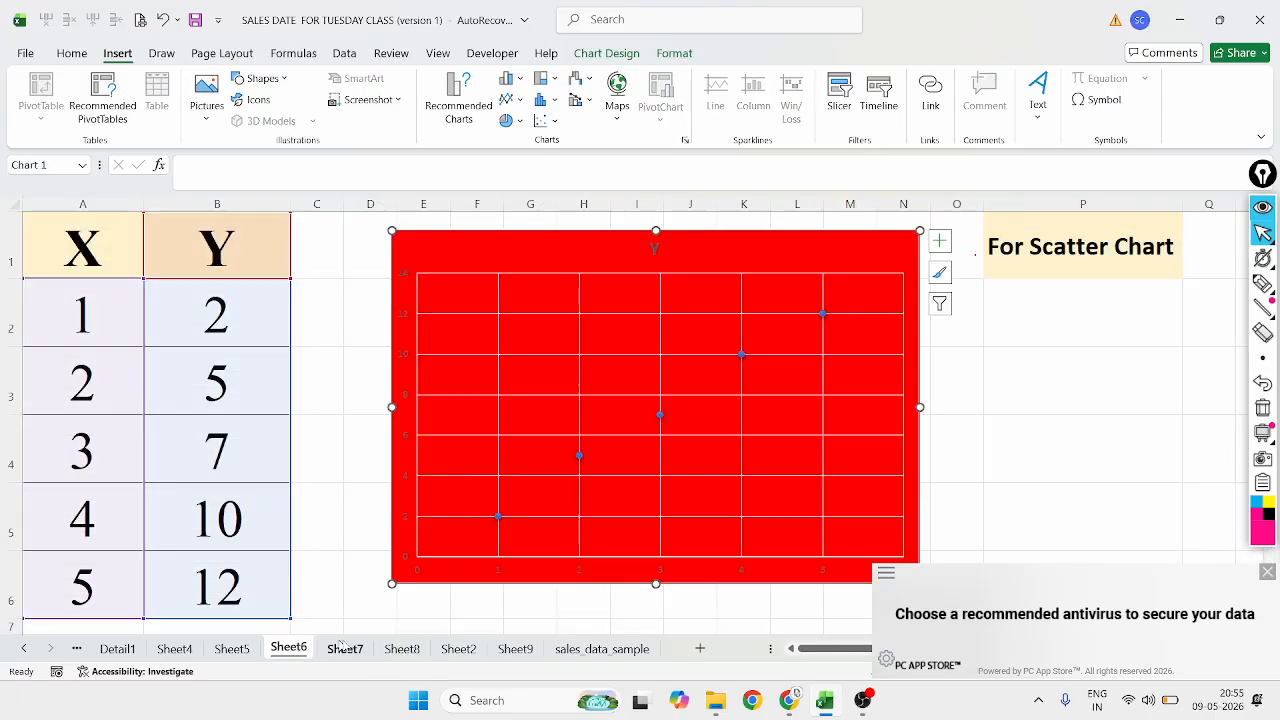
pyautogui.click(345, 649)
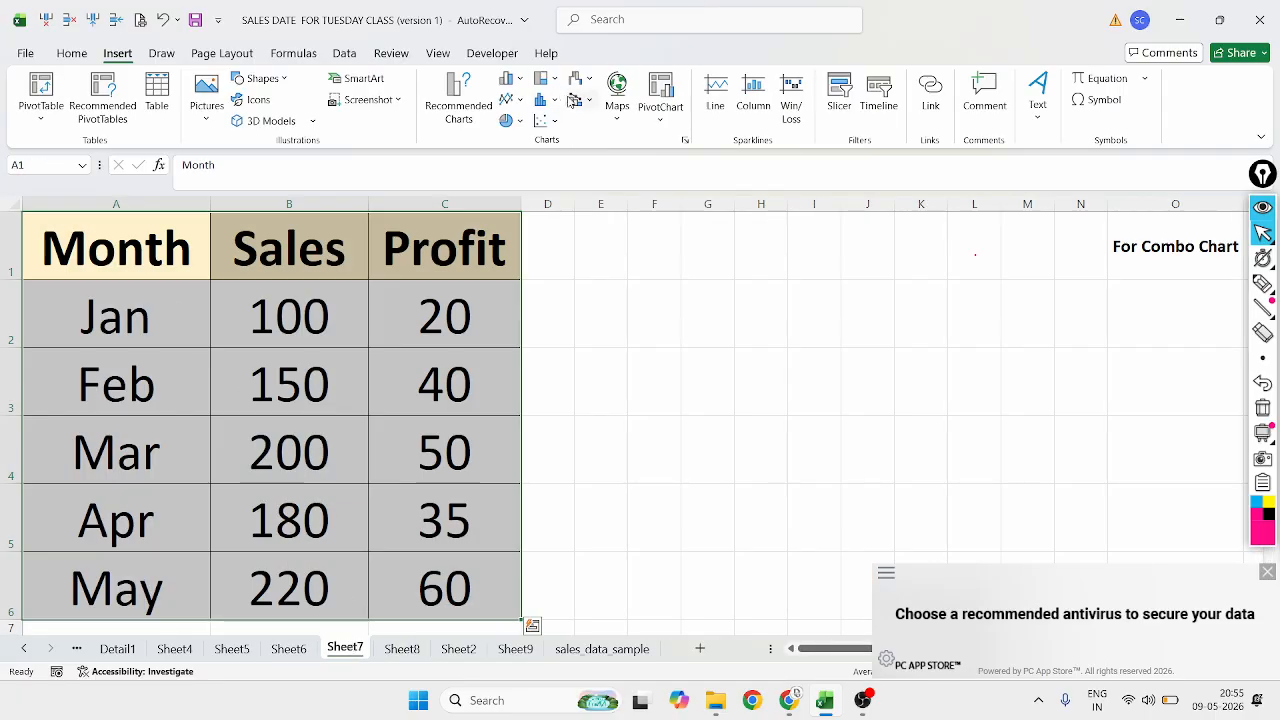
pyautogui.click(584, 102)
pyautogui.click(588, 159)
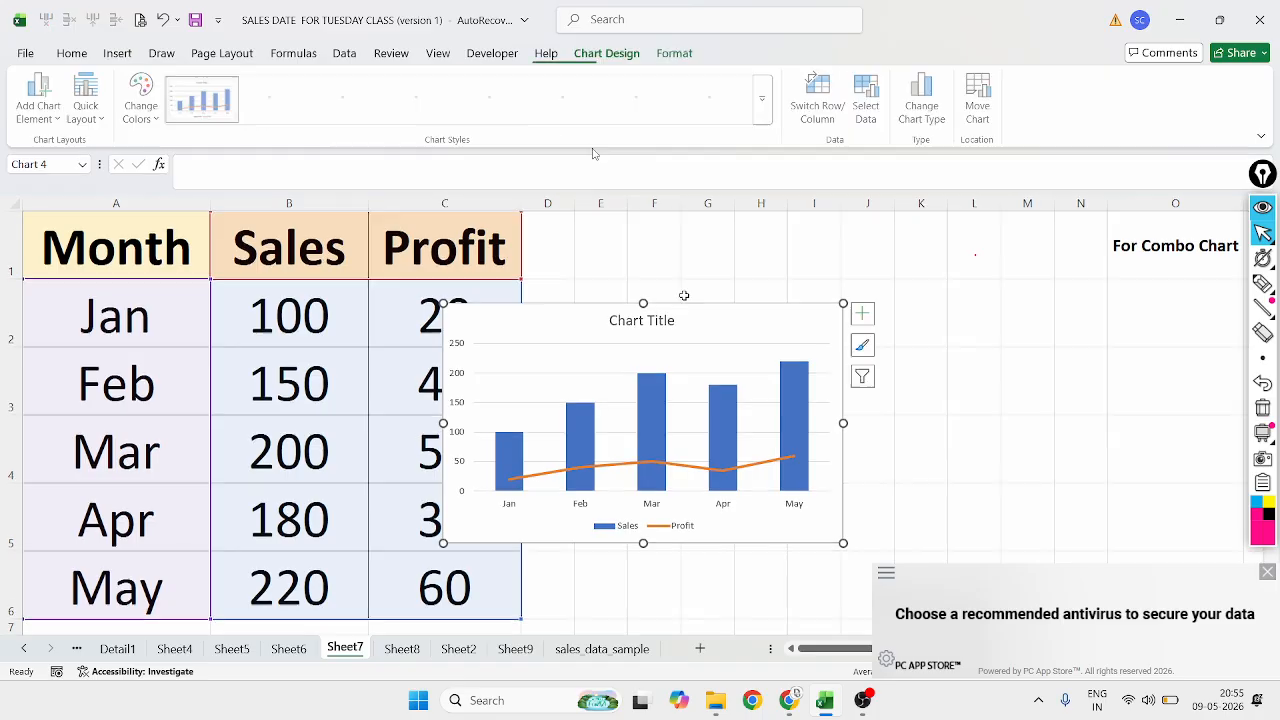
pyautogui.moveTo(743, 330); pyautogui.dragTo(848, 294)
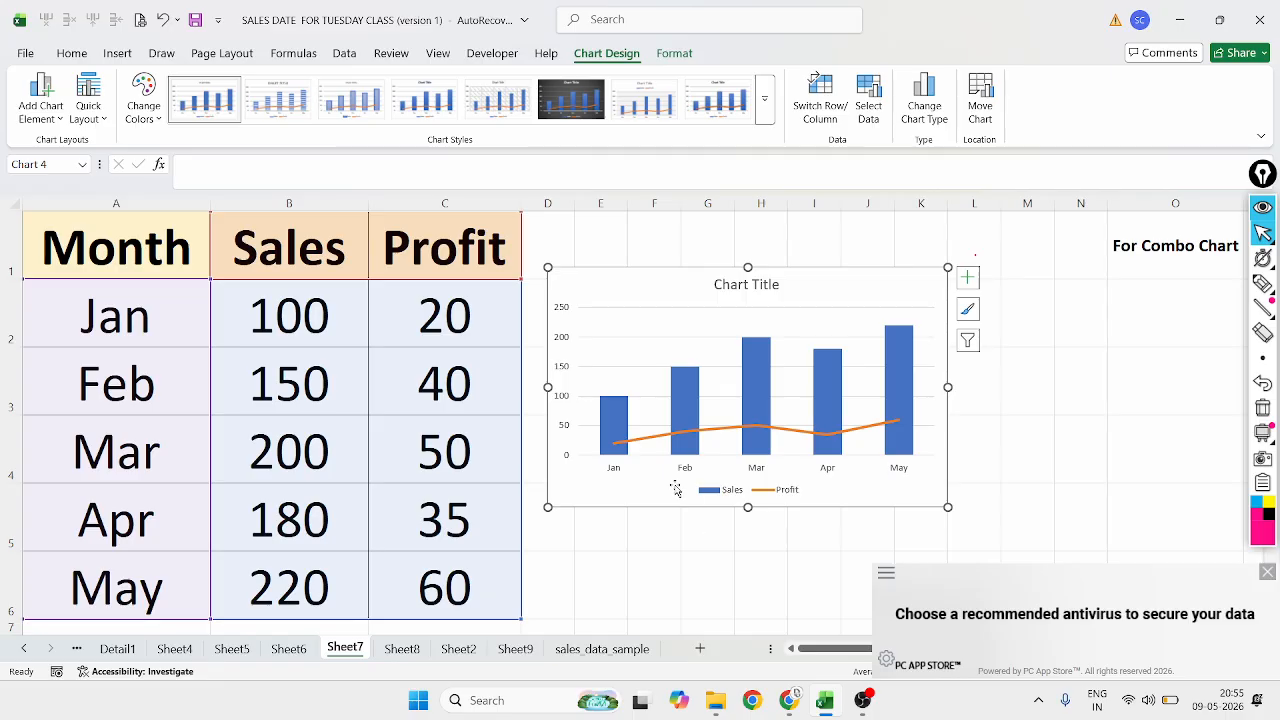
# Enlarge the combo chart to fill the space beside the table and apply the dark grey chart style
pyautogui.moveTo(950, 508); pyautogui.dragTo(1004, 543)
pyautogui.click(1268, 572)
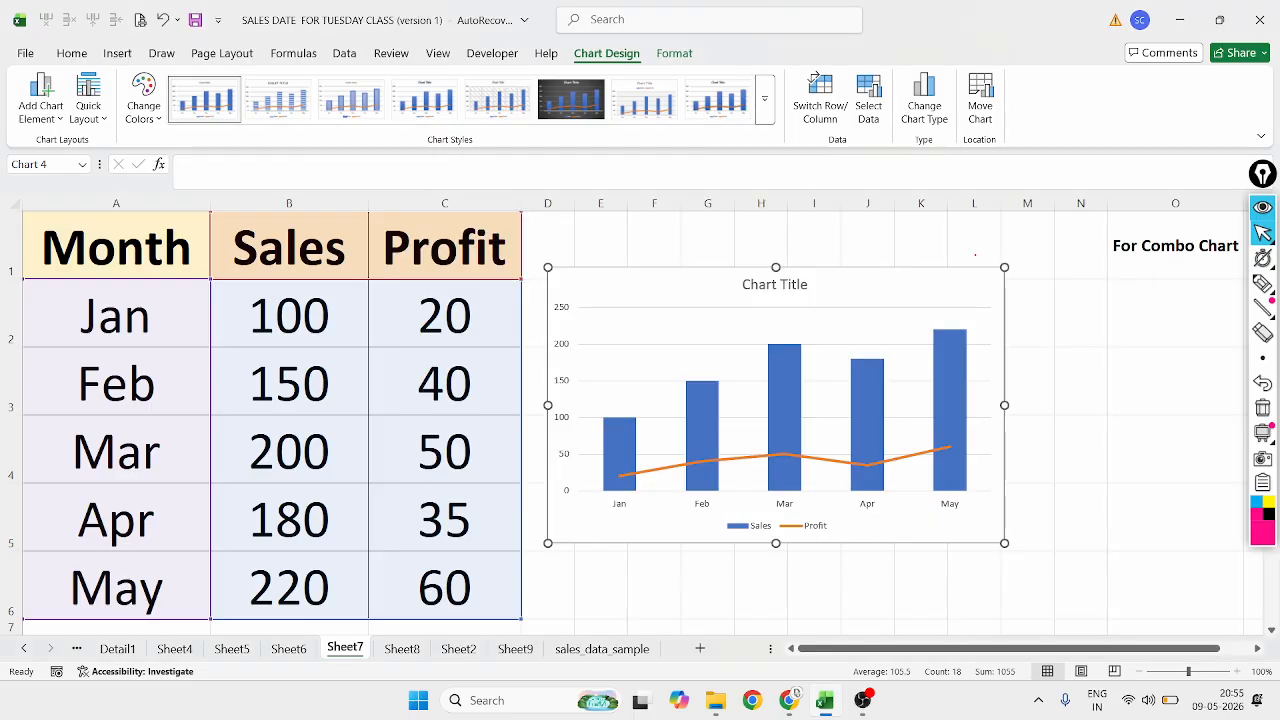
pyautogui.click(883, 183)
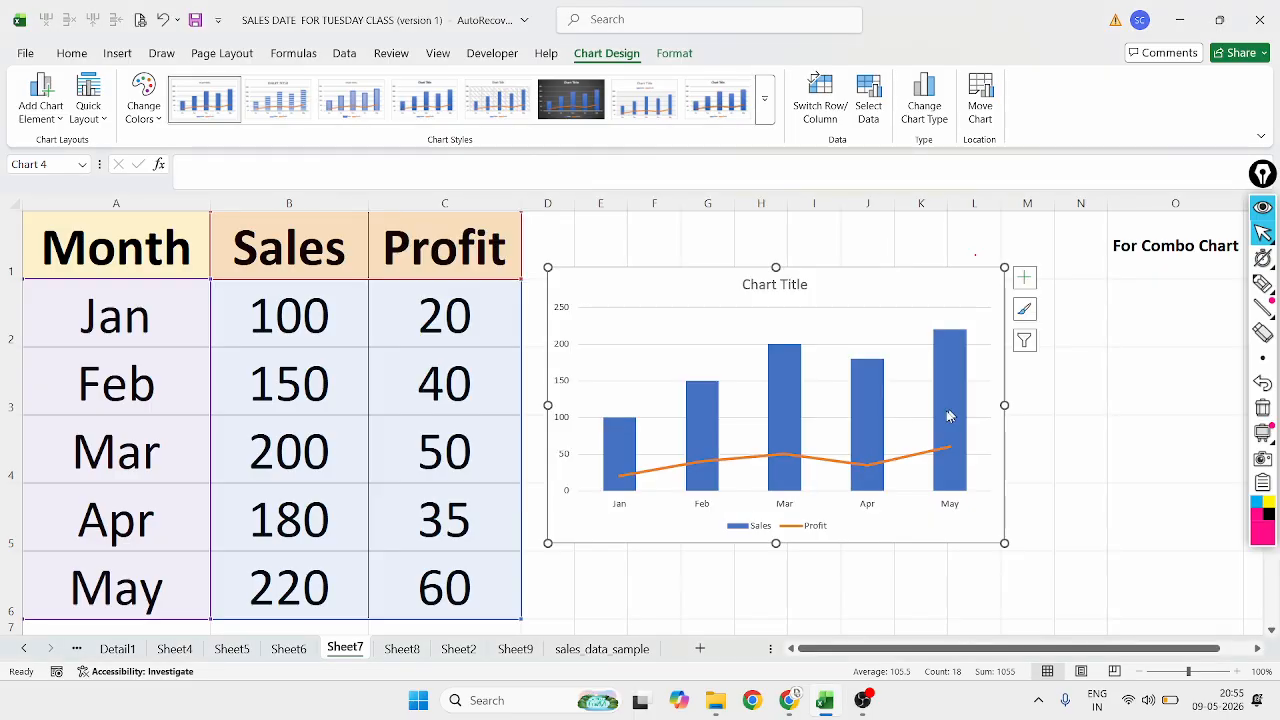
pyautogui.click(571, 98)
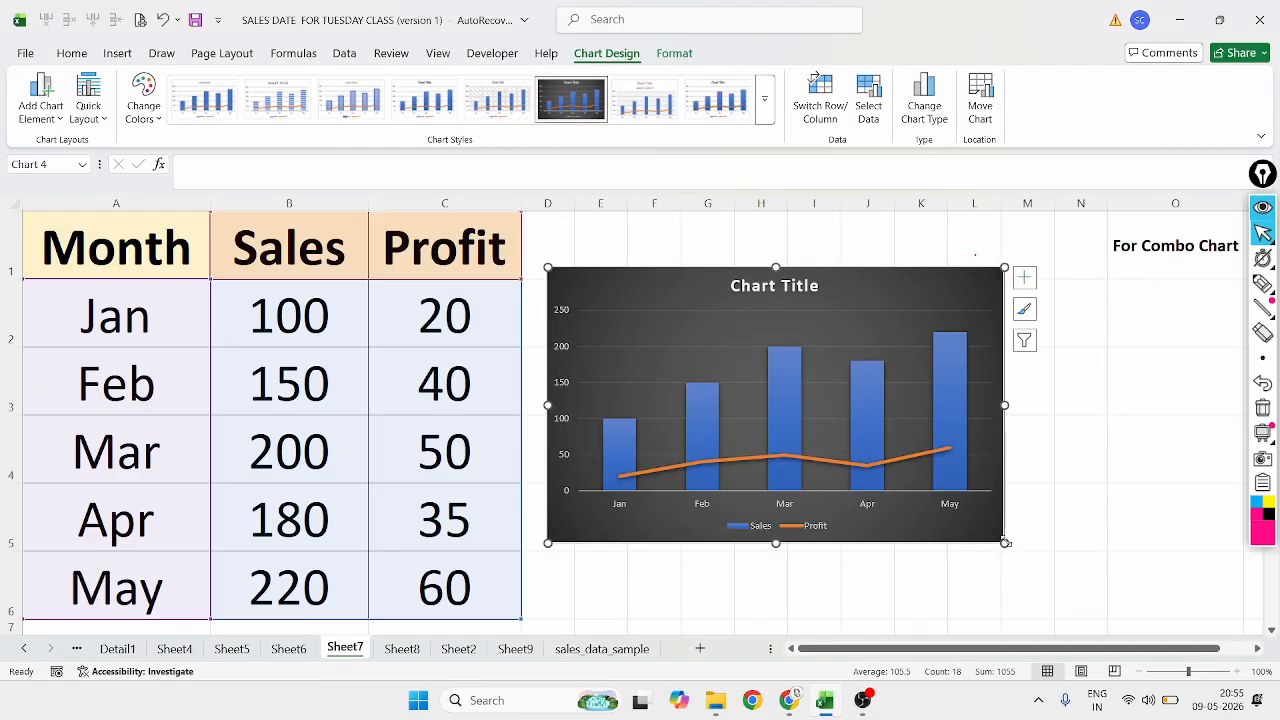
pyautogui.moveTo(1008, 548); pyautogui.dragTo(1087, 612)
# With the pen, circle the Sales and Profit legend entries, outline the Jan and Feb columns, and trace the Profit line
pyautogui.moveTo(1263, 338)
pyautogui.moveTo(1262, 290)
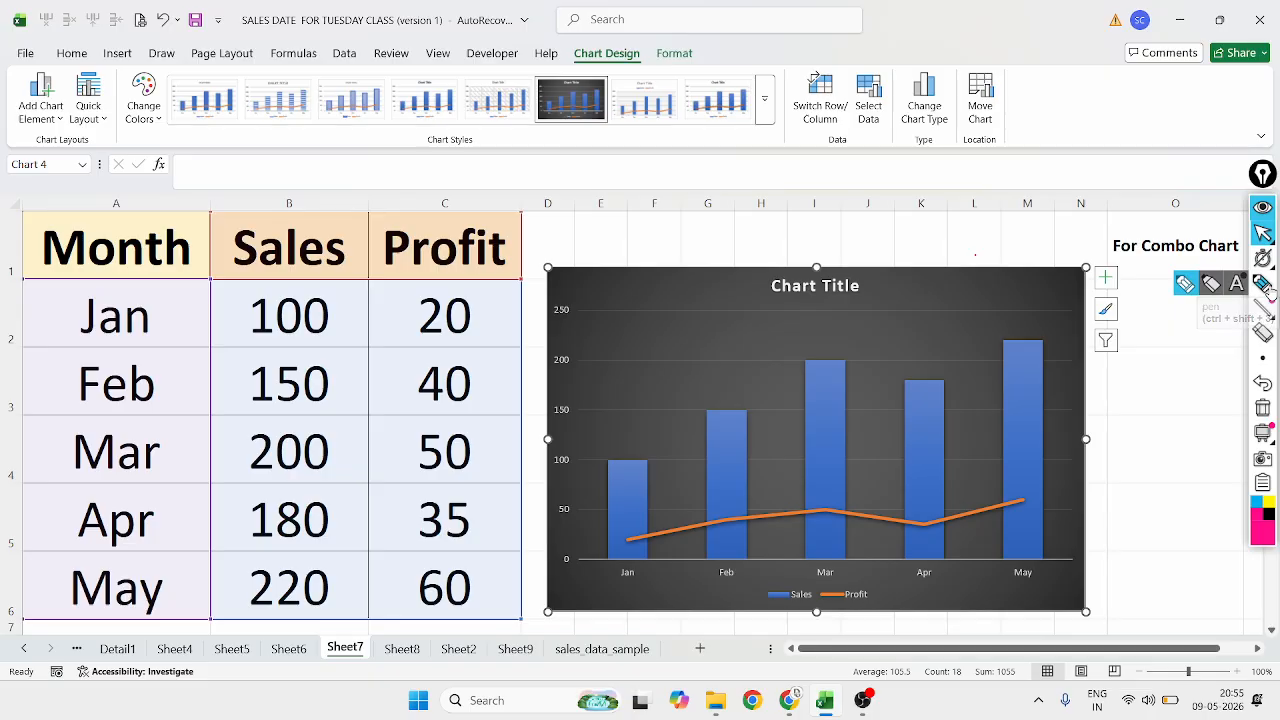
pyautogui.click(1263, 284)
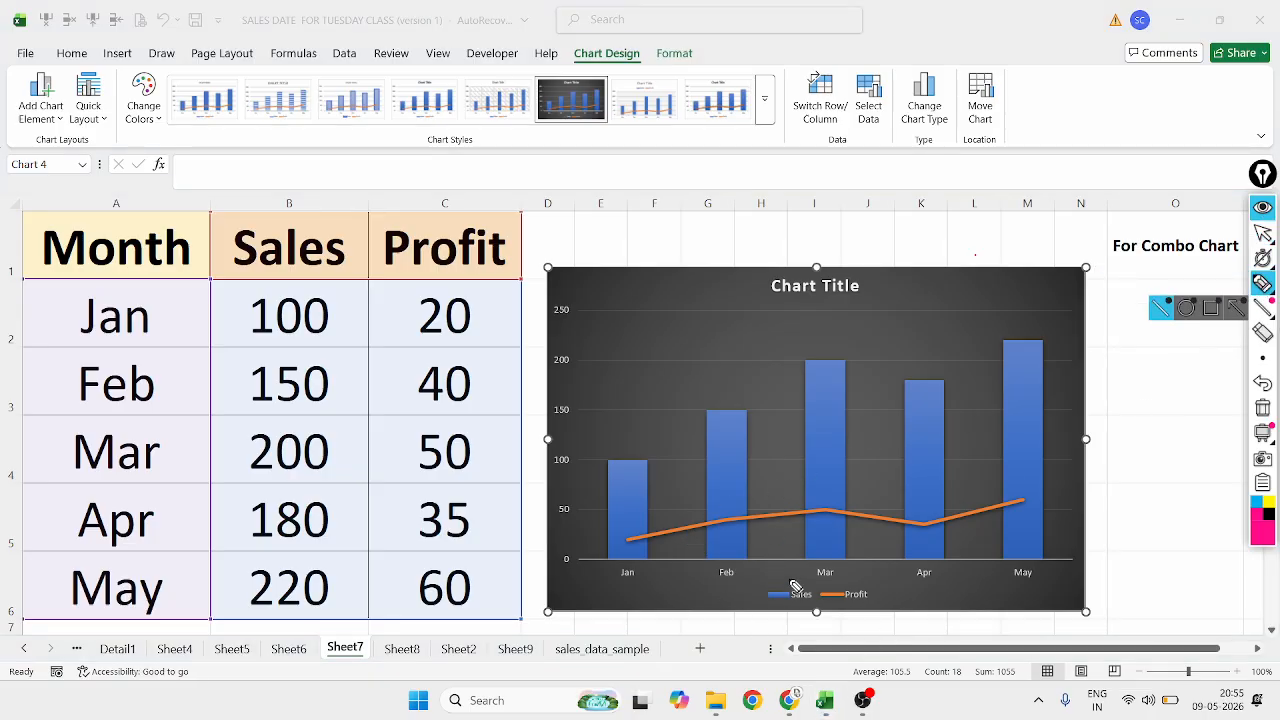
pyautogui.moveTo(787, 580)
pyautogui.mouseDown()
pyautogui.moveTo(766, 608)
pyautogui.moveTo(805, 622)
pyautogui.moveTo(820, 604)
pyautogui.moveTo(790, 576)
pyautogui.mouseUp()
pyautogui.moveTo(617, 556)
pyautogui.mouseDown()
pyautogui.moveTo(608, 464)
pyautogui.moveTo(651, 466)
pyautogui.moveTo(652, 540)
pyautogui.moveTo(733, 412)
pyautogui.moveTo(751, 476)
pyautogui.moveTo(750, 558)
pyautogui.mouseUp()
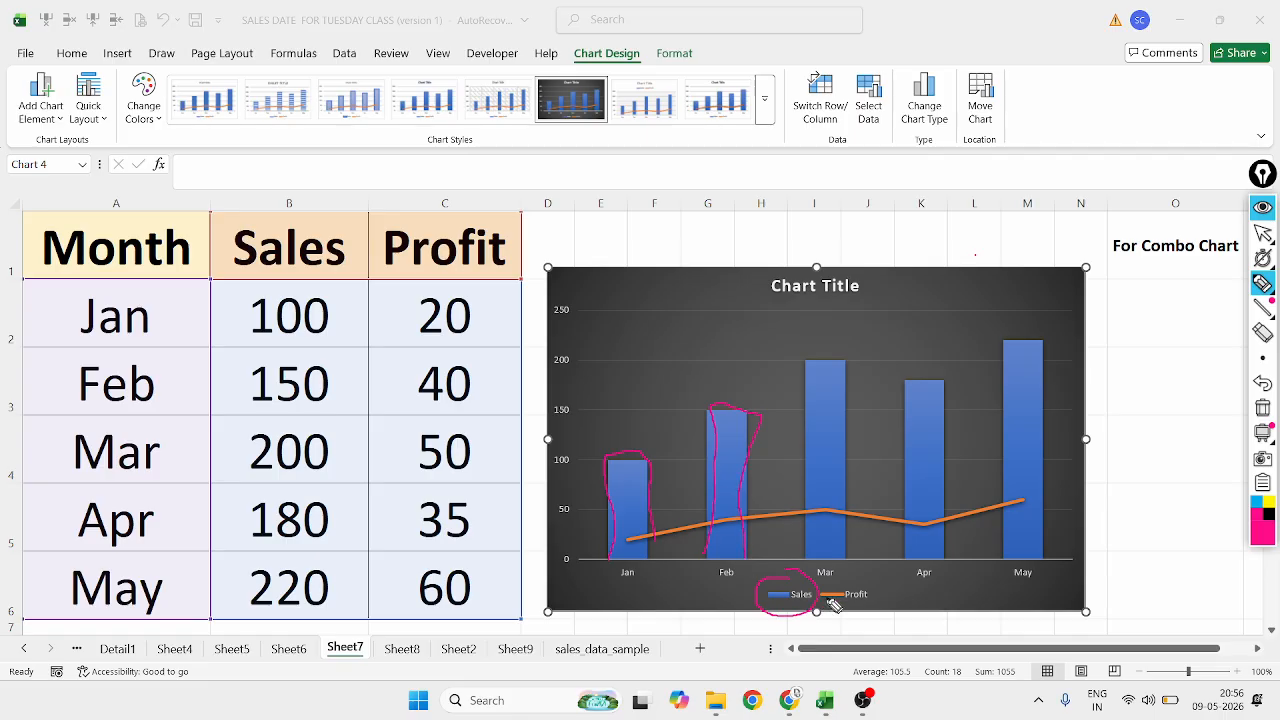
pyautogui.moveTo(873, 603)
pyautogui.mouseDown()
pyautogui.moveTo(873, 586)
pyautogui.moveTo(843, 573)
pyautogui.moveTo(817, 609)
pyautogui.moveTo(883, 591)
pyautogui.mouseUp()
pyautogui.moveTo(637, 548)
pyautogui.mouseDown()
pyautogui.moveTo(832, 515)
pyautogui.moveTo(971, 531)
pyautogui.moveTo(1038, 498)
pyautogui.mouseUp()
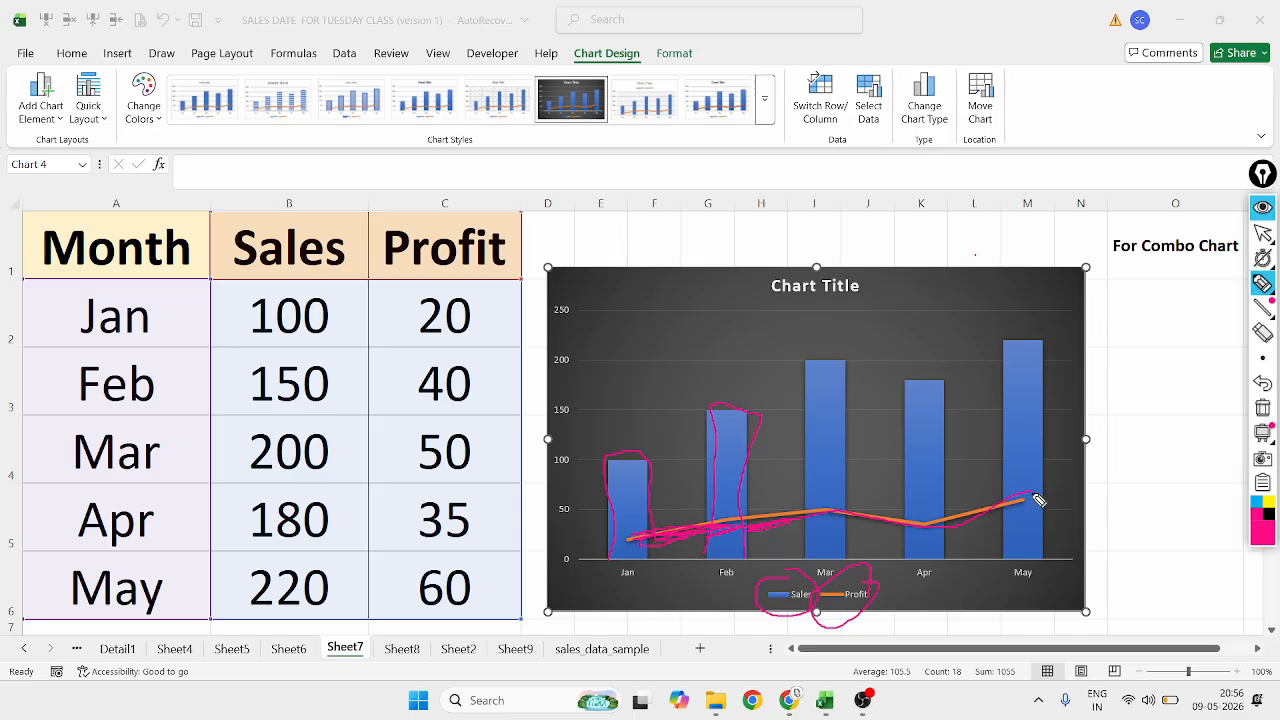
# Undo the pen marks on the Profit line, the Profit legend entry and the Jan and Feb columns
pyautogui.click(1262, 384)
pyautogui.click(1262, 384)
pyautogui.click(1262, 384)
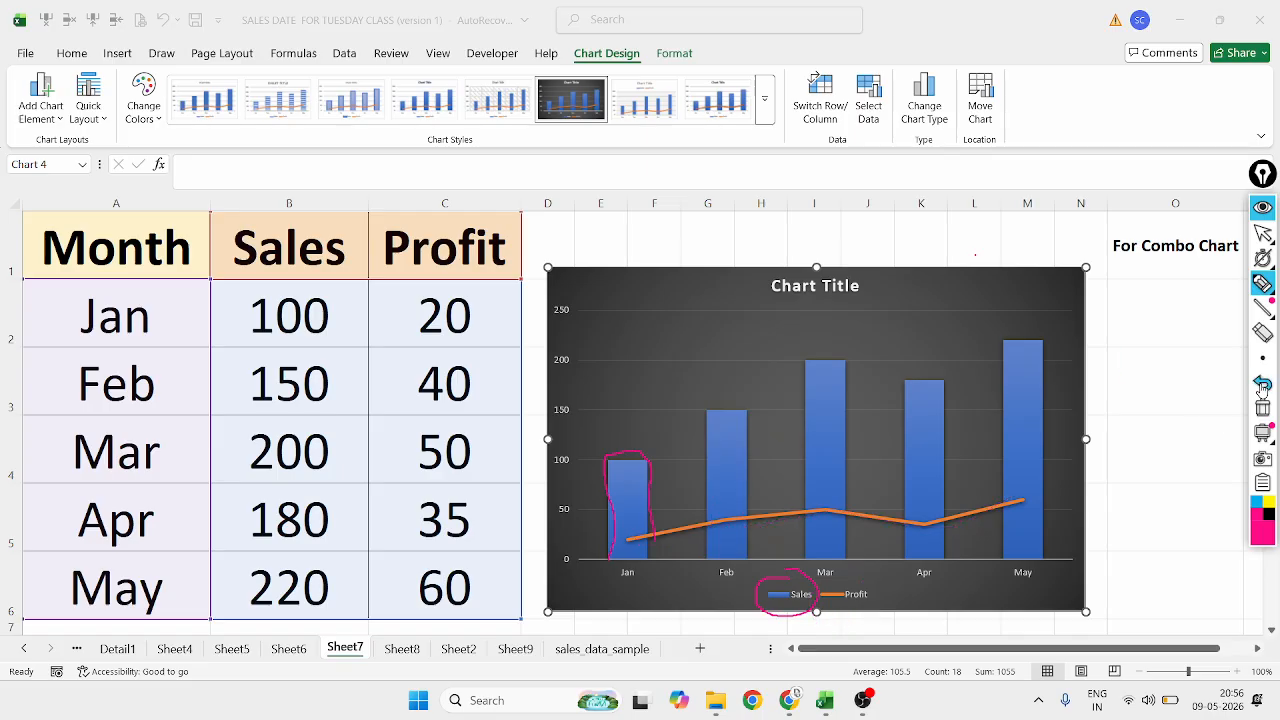
pyautogui.click(1262, 384)
# Increase the pen thickness and trace the chart's Profit line from Feb to May
pyautogui.moveTo(728, 521); pyautogui.dragTo(838, 518)
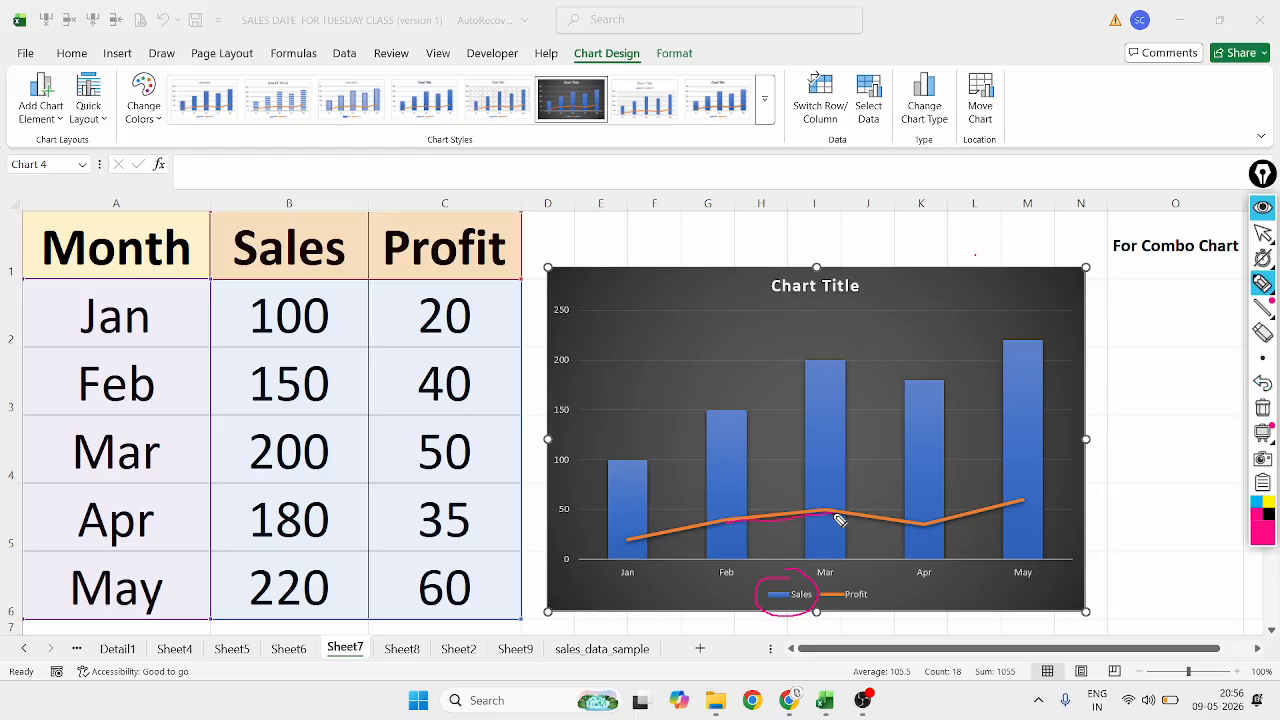
pyautogui.click(1262, 308)
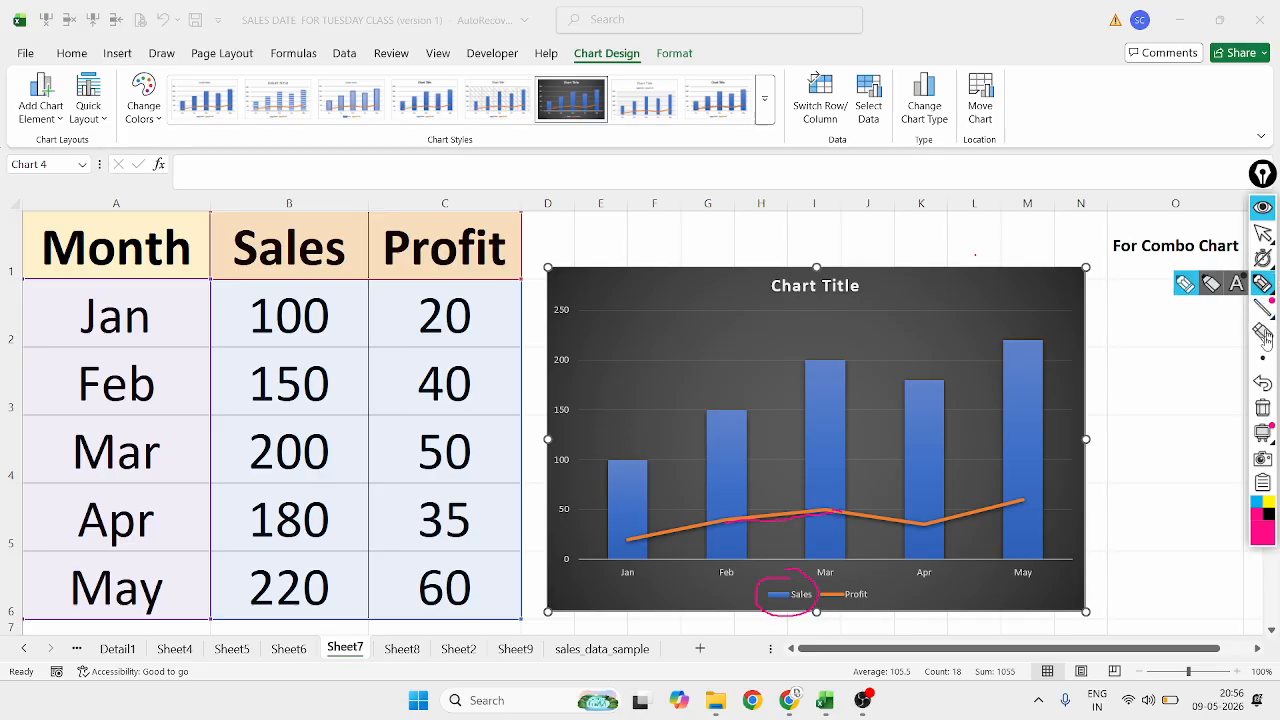
pyautogui.moveTo(1263, 359)
pyautogui.click(1187, 362)
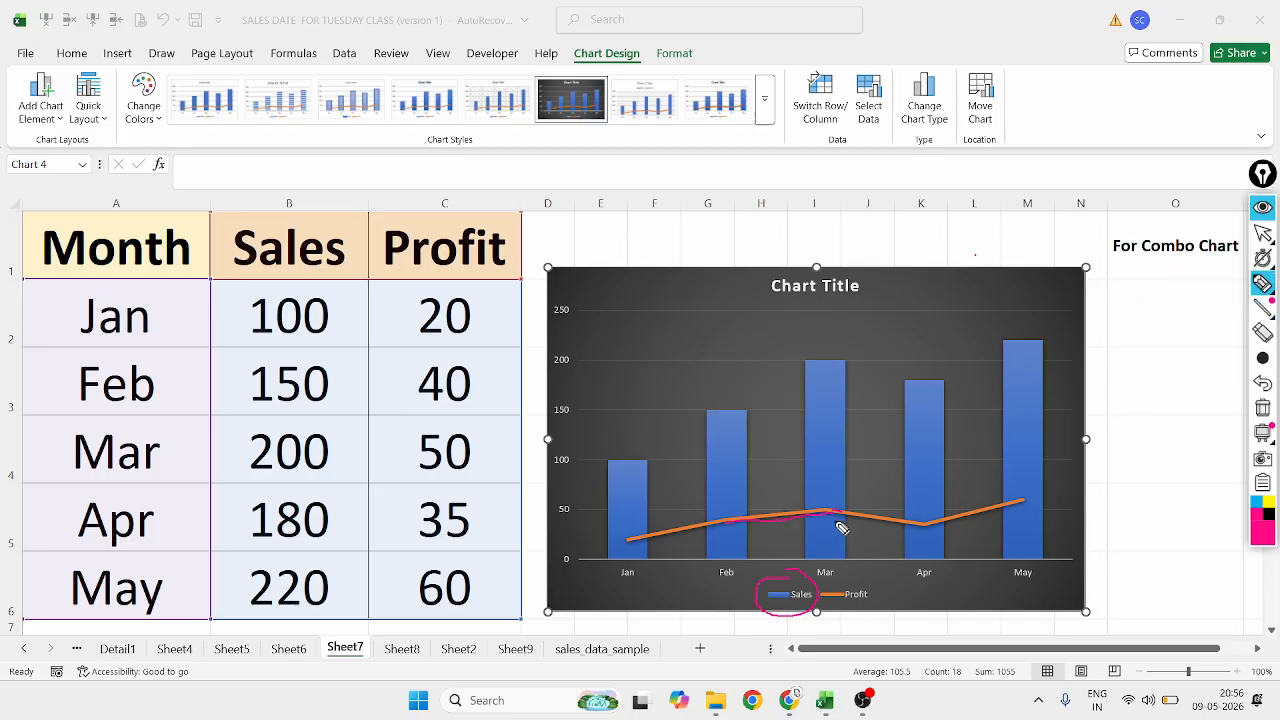
pyautogui.moveTo(745, 520)
pyautogui.mouseDown()
pyautogui.moveTo(828, 512)
pyautogui.moveTo(947, 530)
pyautogui.moveTo(1034, 497)
pyautogui.mouseUp()
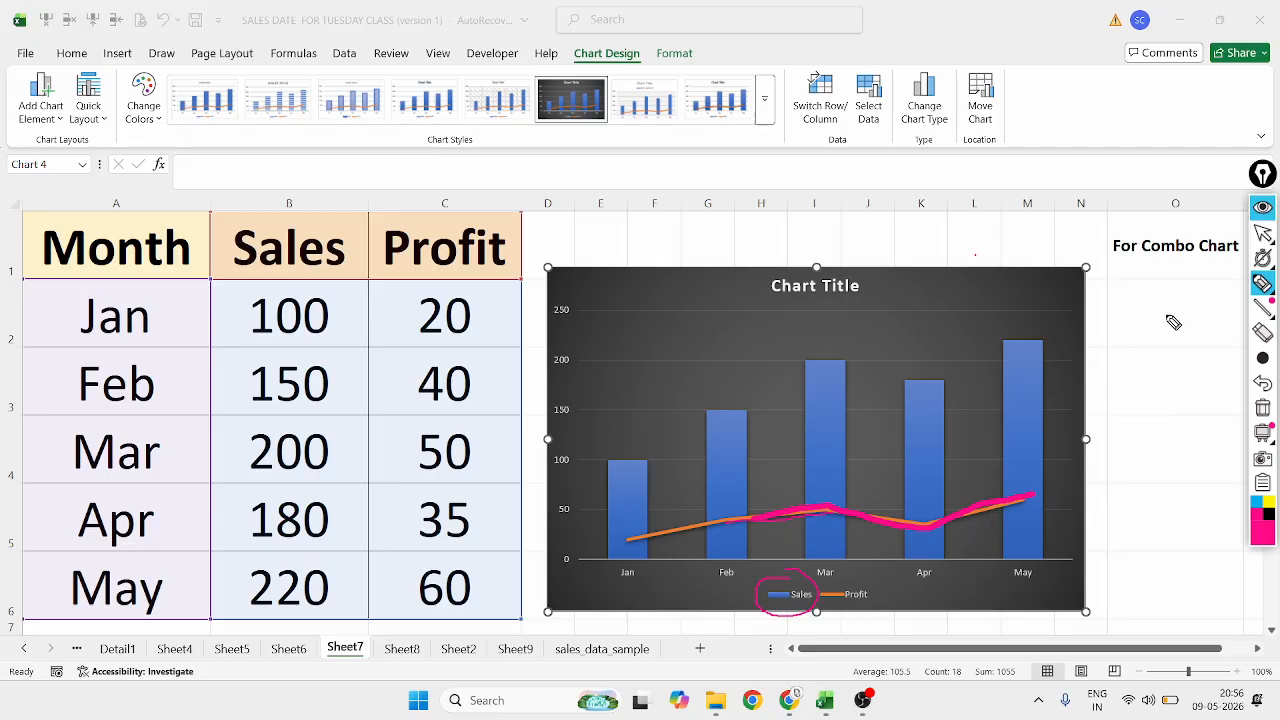
# Undo the traced Profit line and the circle around the Sales legend entry, and return to the normal pointer
pyautogui.click(1262, 284)
pyautogui.click(1264, 386)
pyautogui.click(1264, 386)
pyautogui.click(1264, 386)
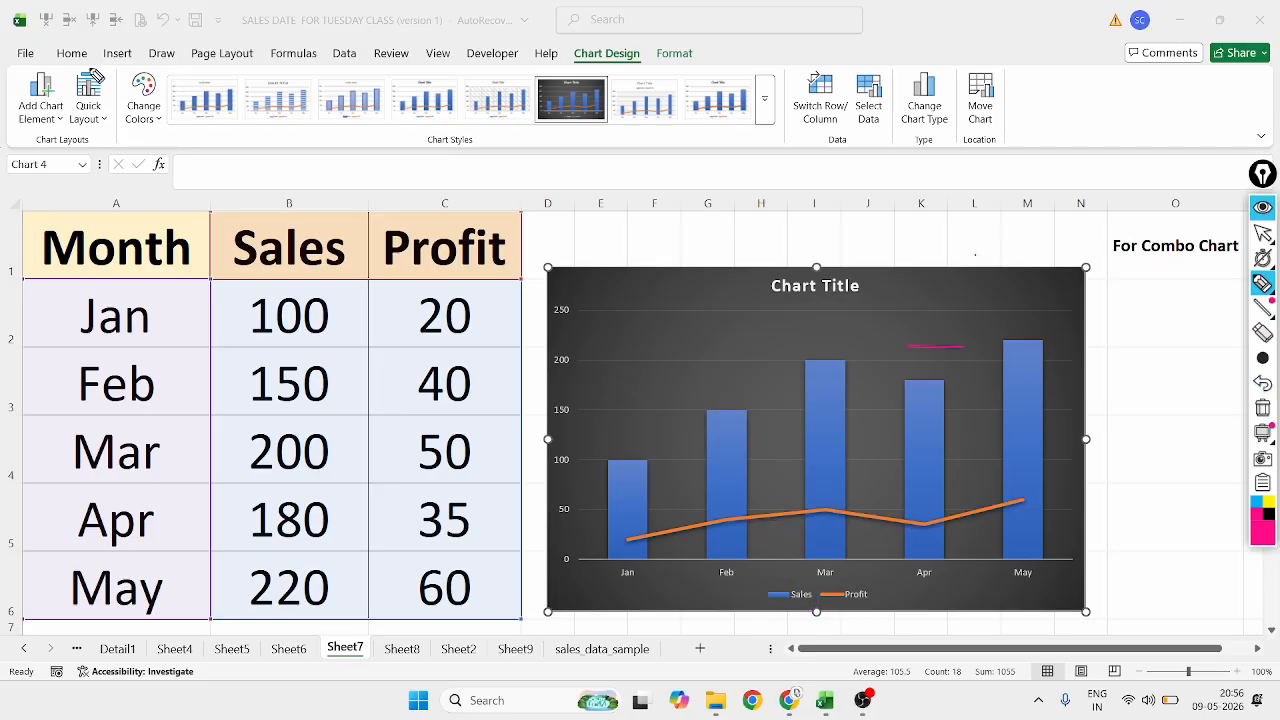
pyautogui.click(1263, 233)
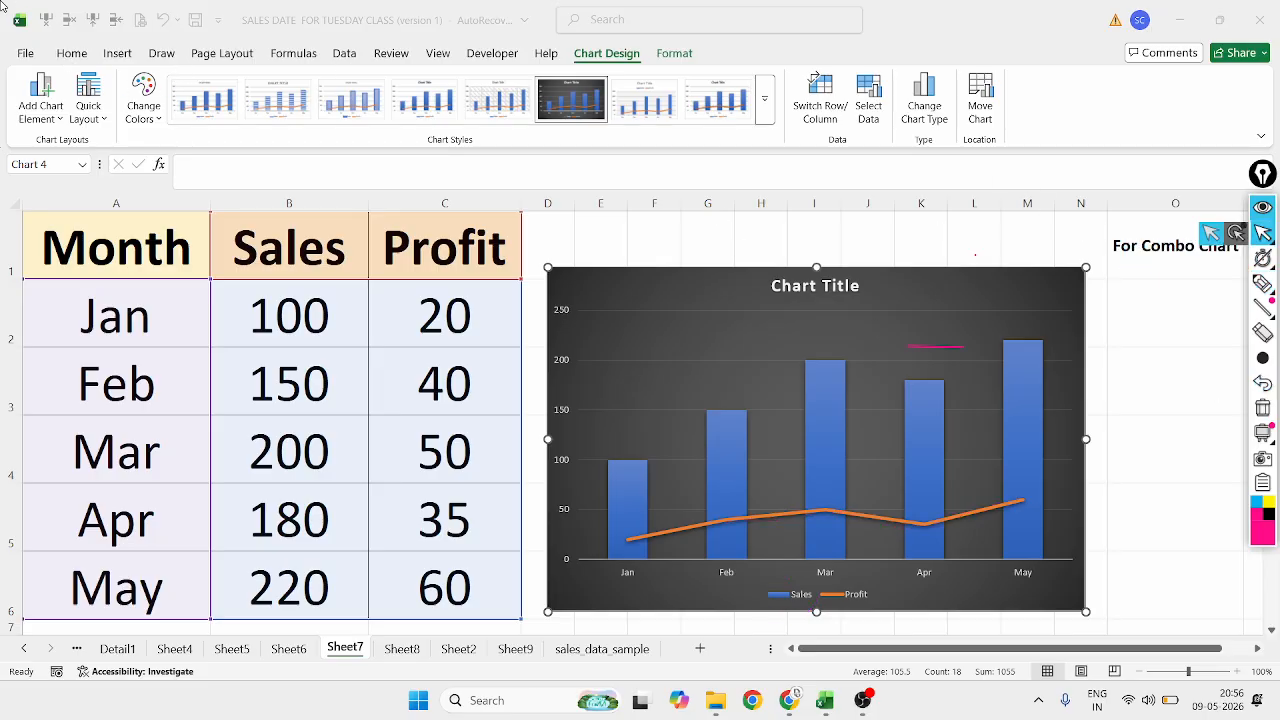
# Show the available combo chart types for Sheet7's chart
pyautogui.click(78, 54)
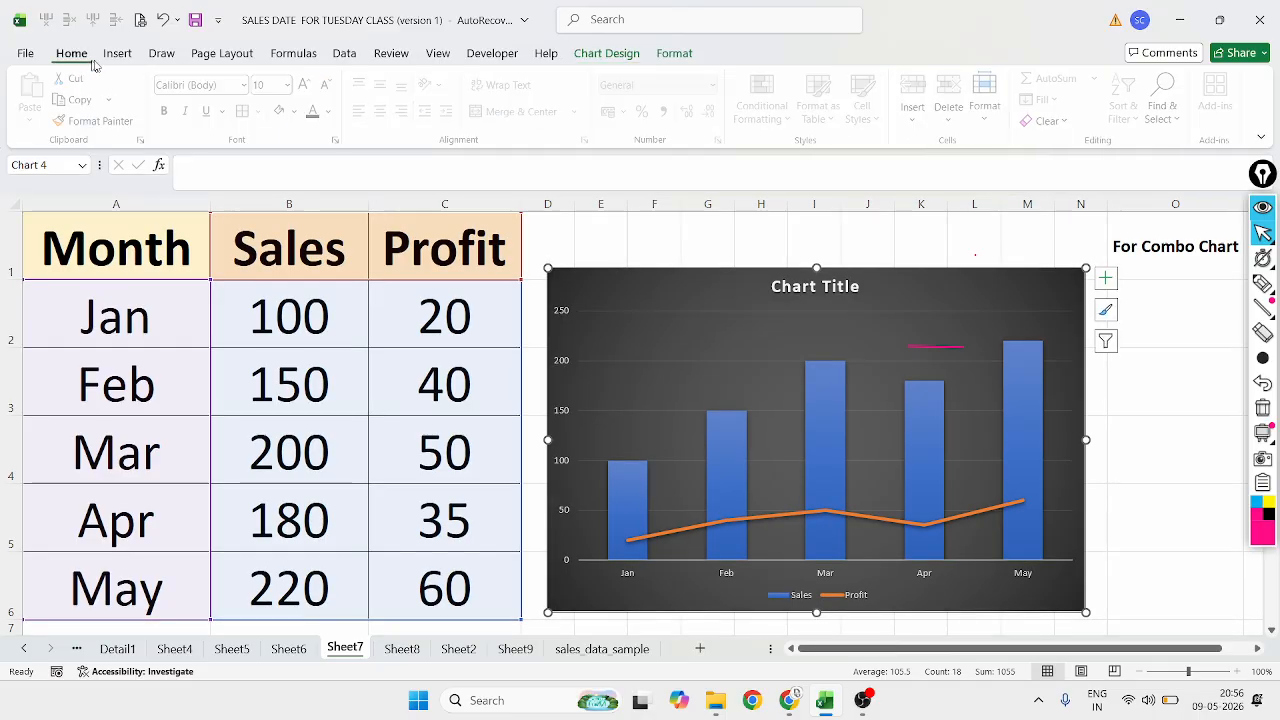
pyautogui.click(117, 54)
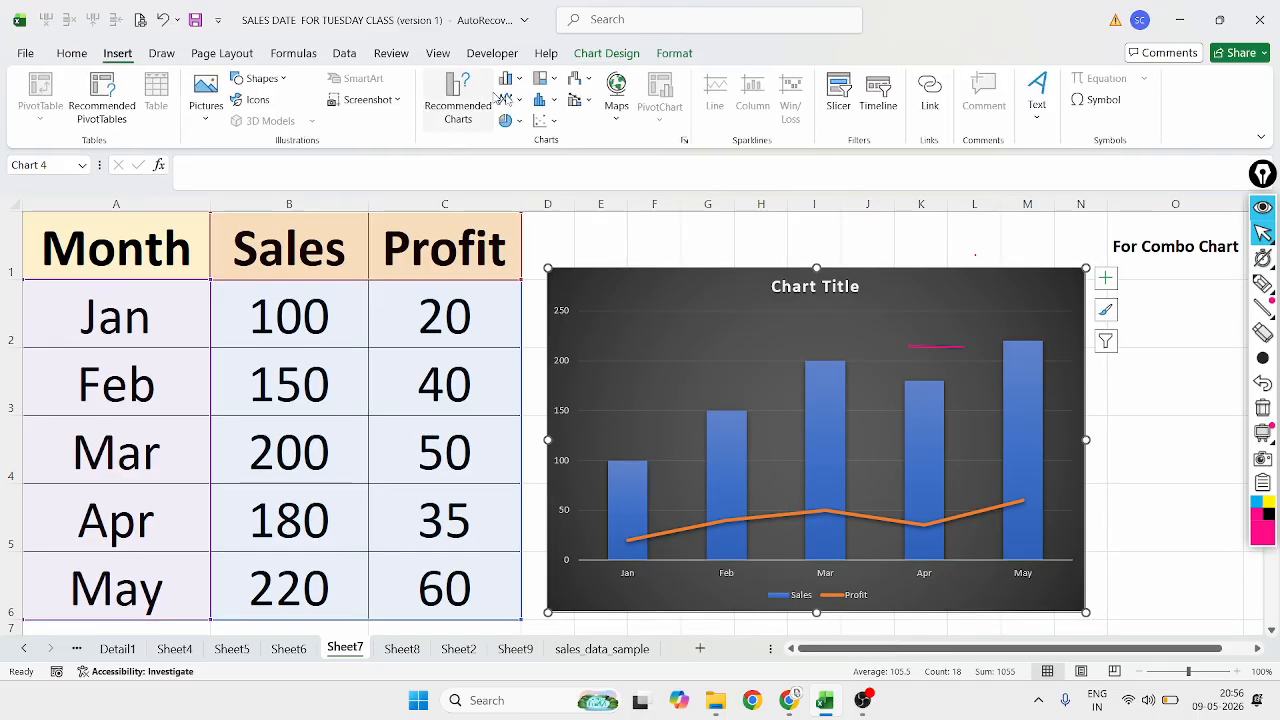
pyautogui.click(580, 101)
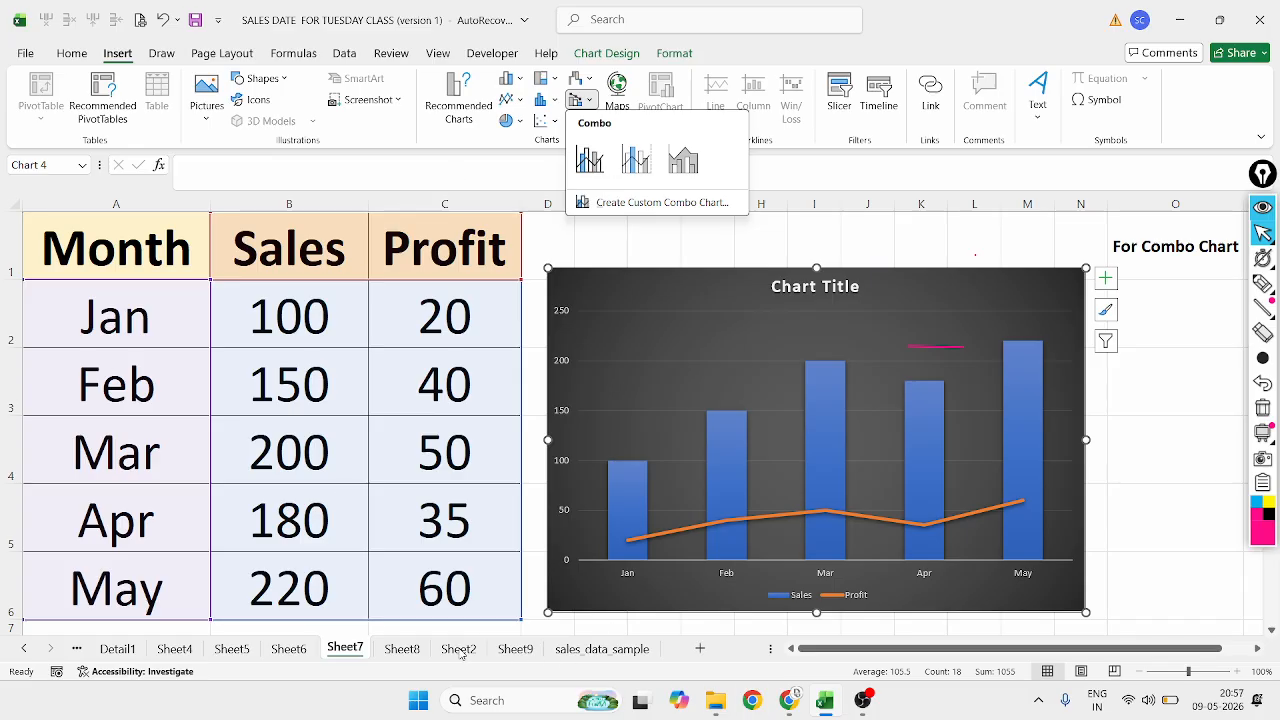
# On Sheet8, make the whole State and Sales table in A1:B9 bold
pyautogui.click(401, 649)
pyautogui.click(401, 649)
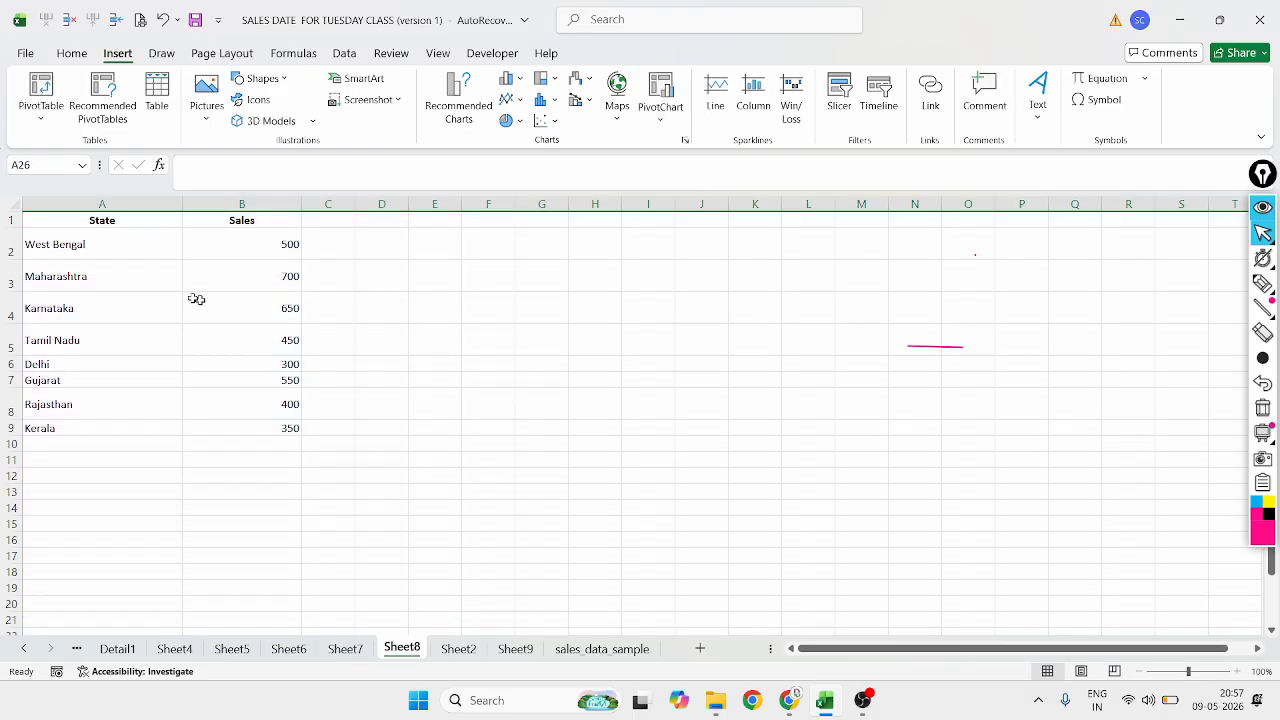
pyautogui.click(123, 232)
pyautogui.click(121, 222)
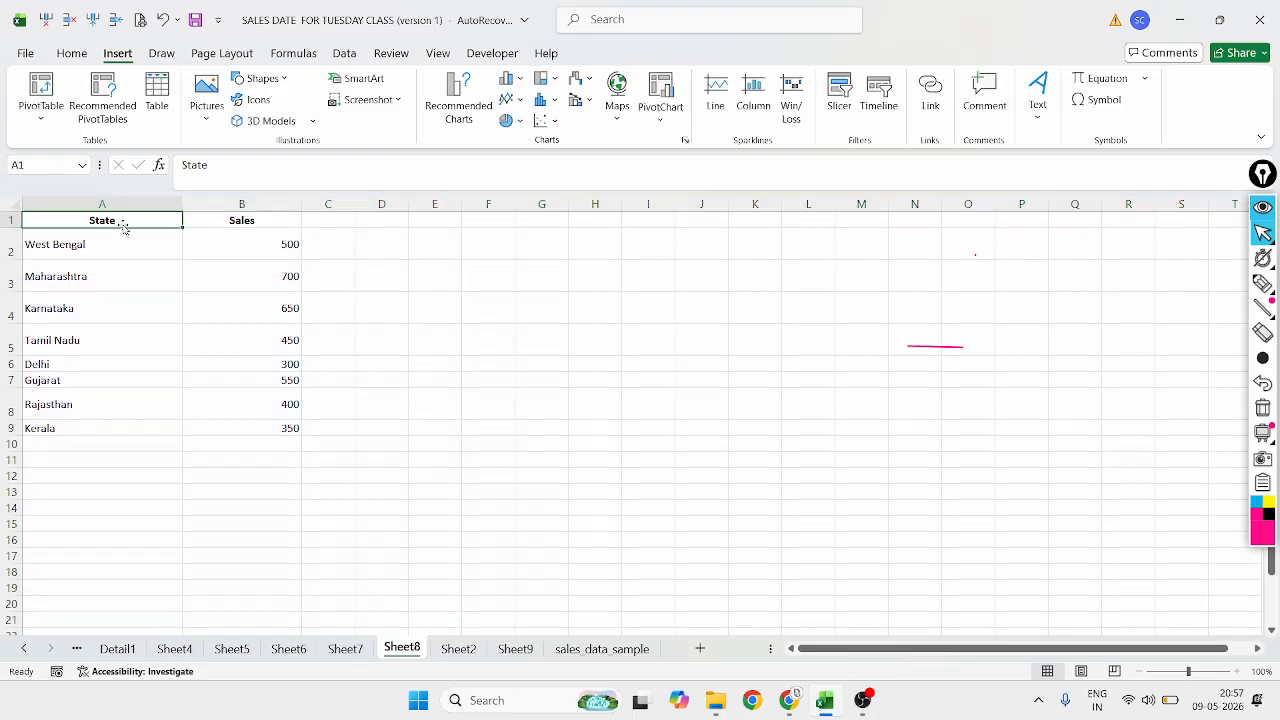
pyautogui.moveTo(135, 217); pyautogui.dragTo(285, 437)
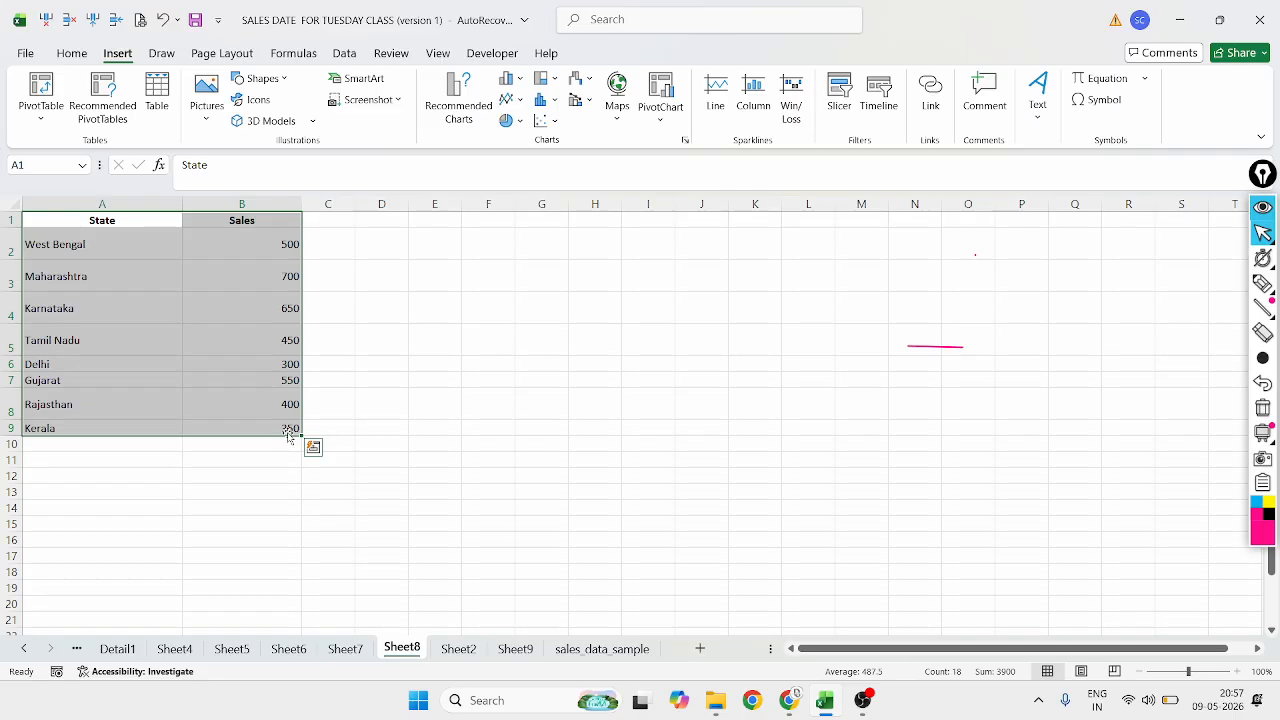
pyautogui.click(78, 54)
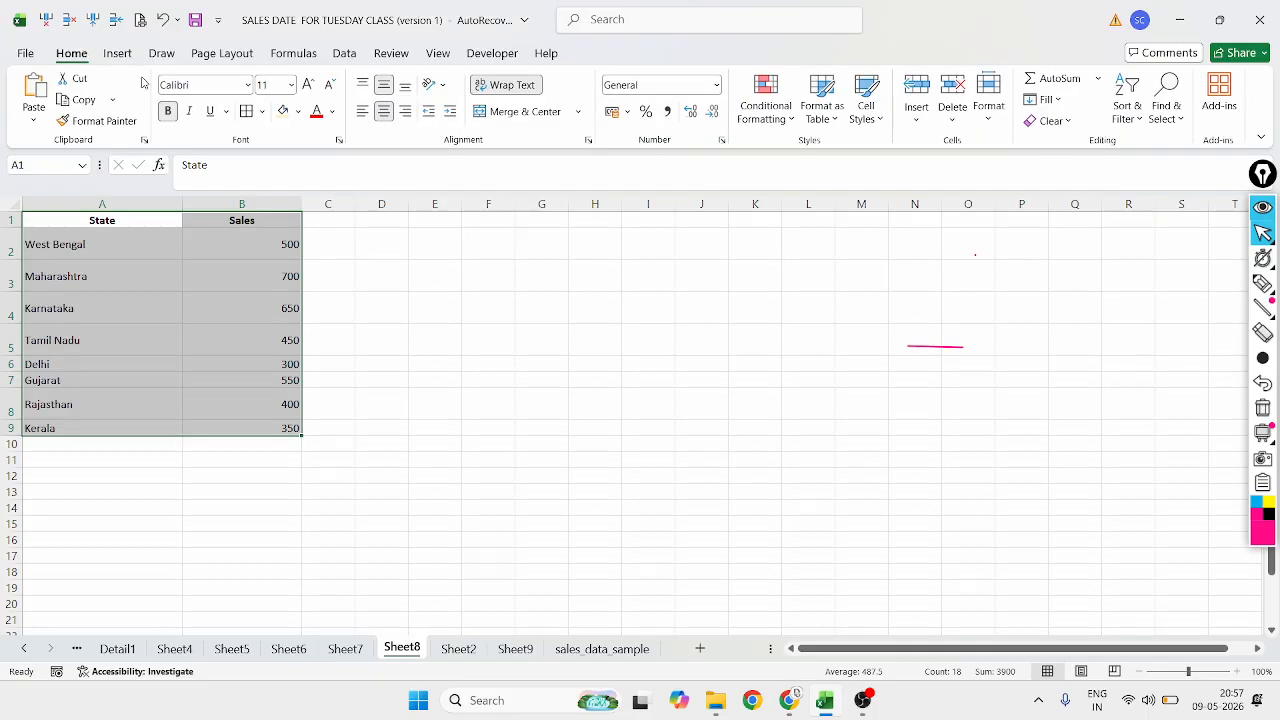
pyautogui.click(166, 113)
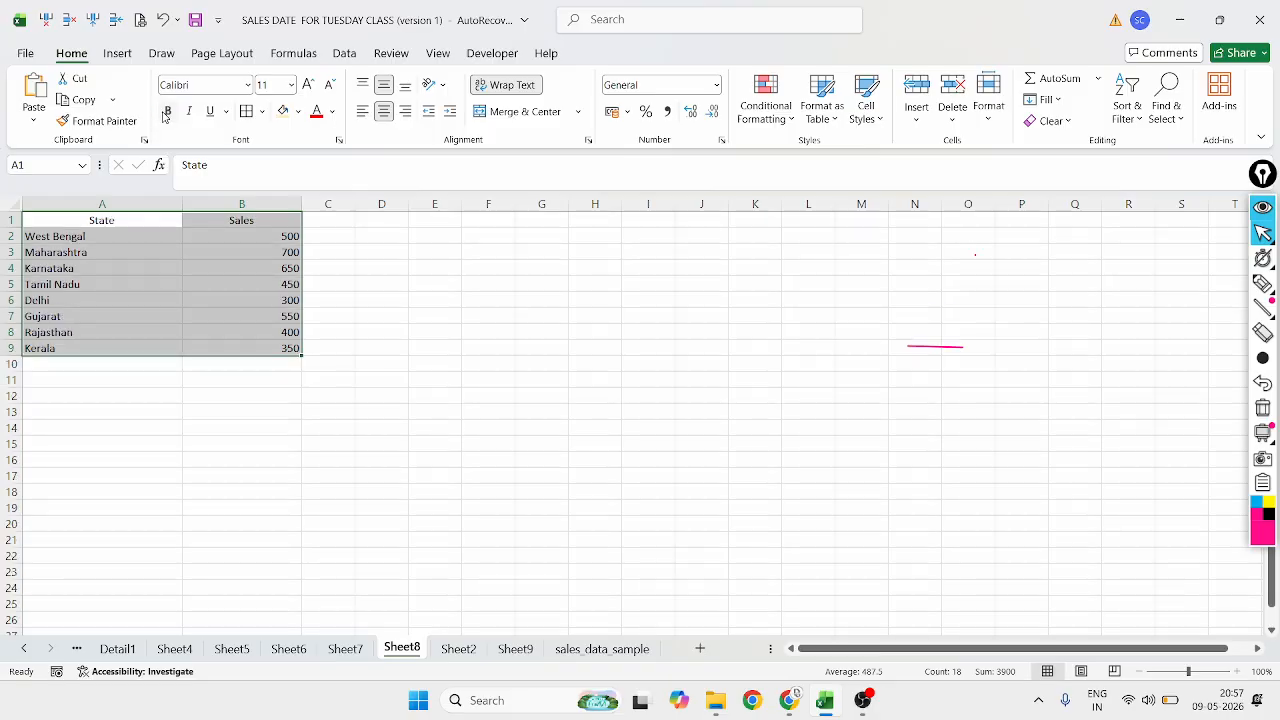
pyautogui.click(167, 112)
# Increase the font size of the State and Sales table to 28
pyautogui.click(308, 85)
pyautogui.click(308, 85)
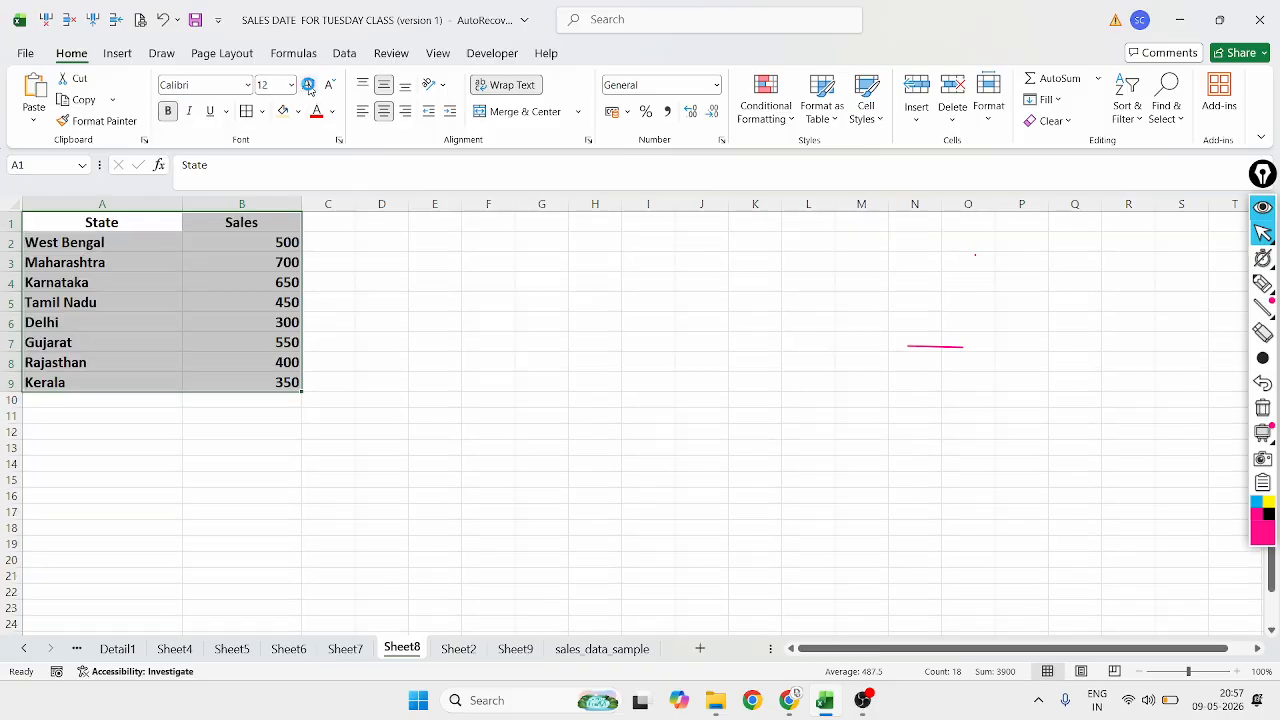
pyautogui.click(308, 85)
pyautogui.click(308, 85)
pyautogui.click(308, 85)
pyautogui.click(308, 85)
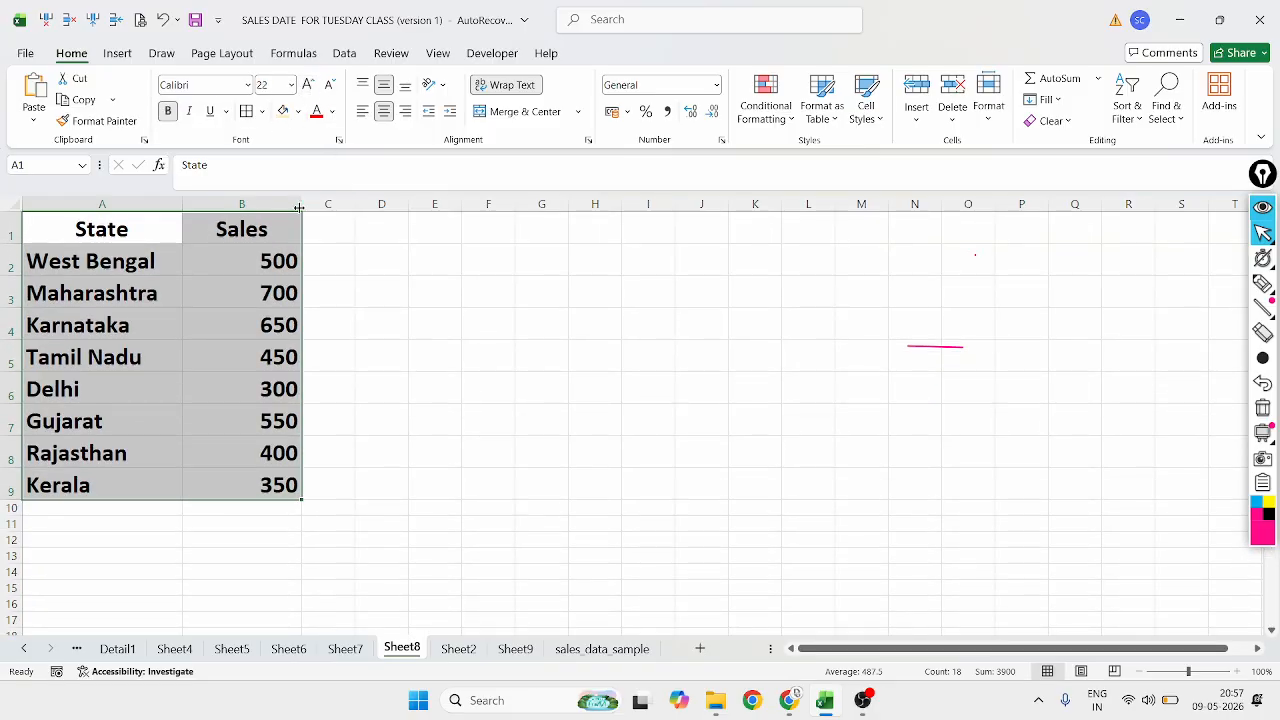
pyautogui.click(308, 85)
pyautogui.click(308, 85)
pyautogui.click(308, 85)
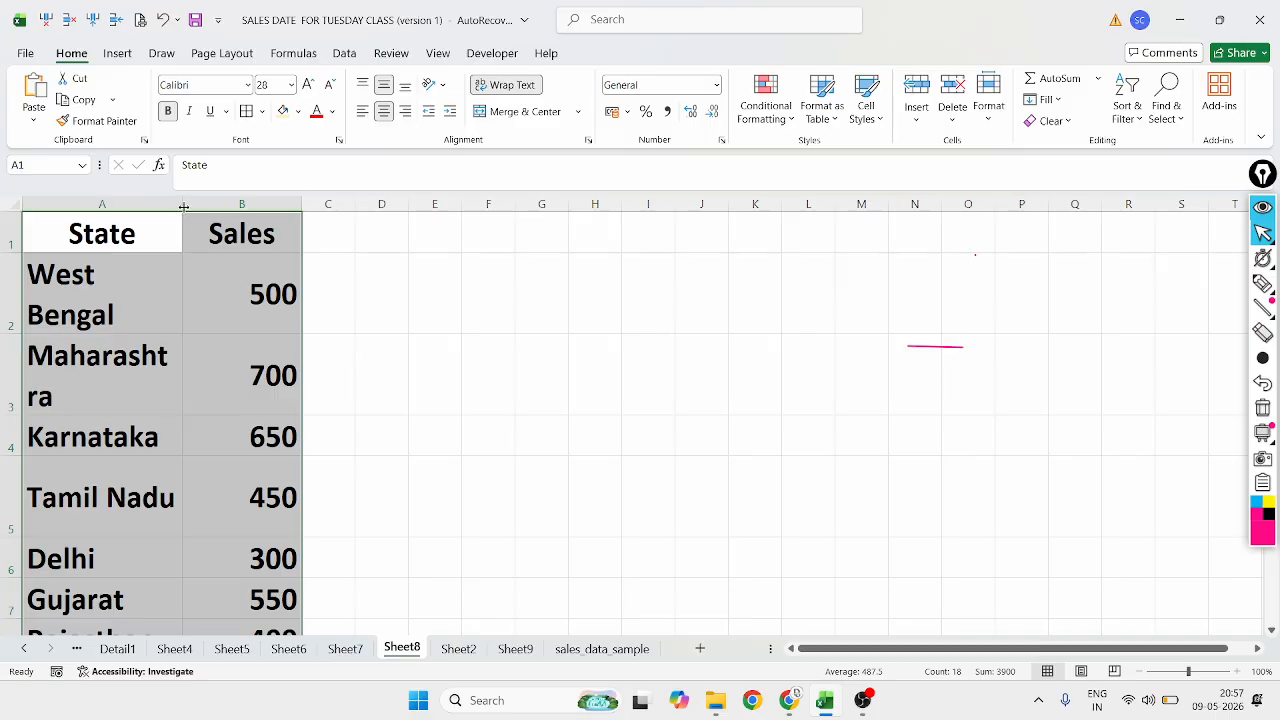
# Widen columns A and B to fit the enlarged text and apply All Borders to the State and Sales table
pyautogui.moveTo(182, 204); pyautogui.dragTo(333, 204)
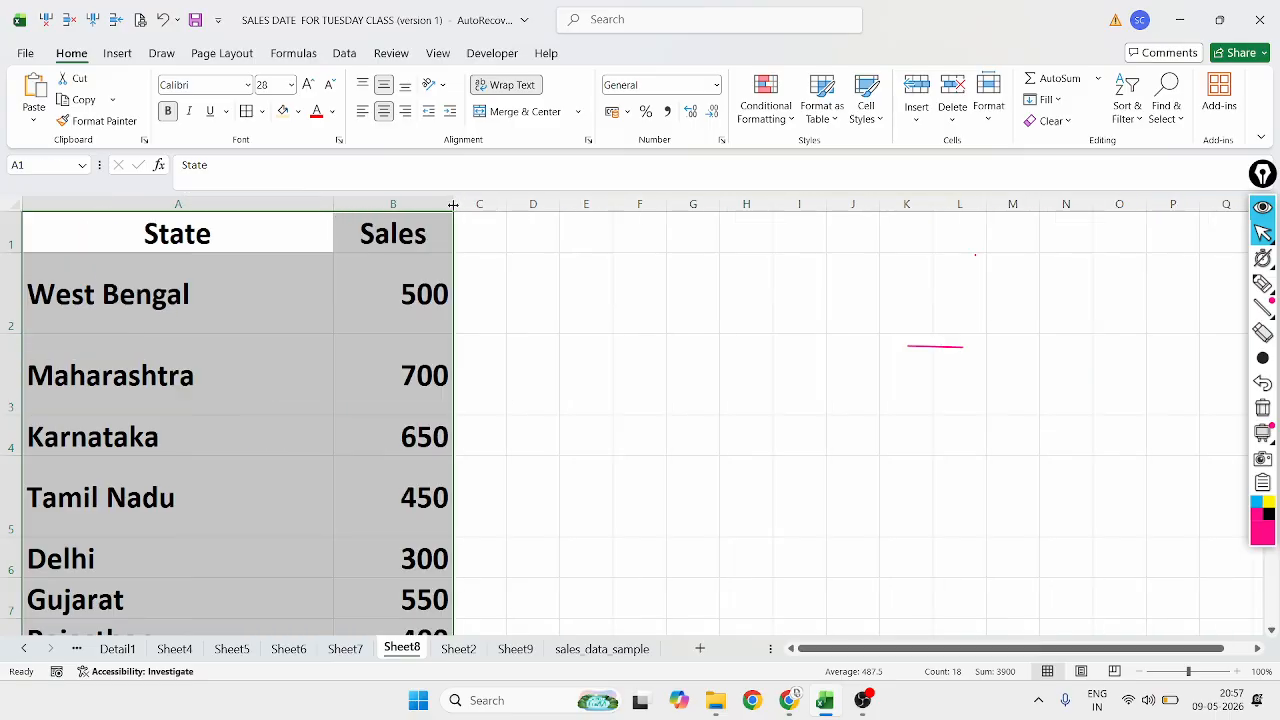
pyautogui.moveTo(453, 204); pyautogui.dragTo(502, 204)
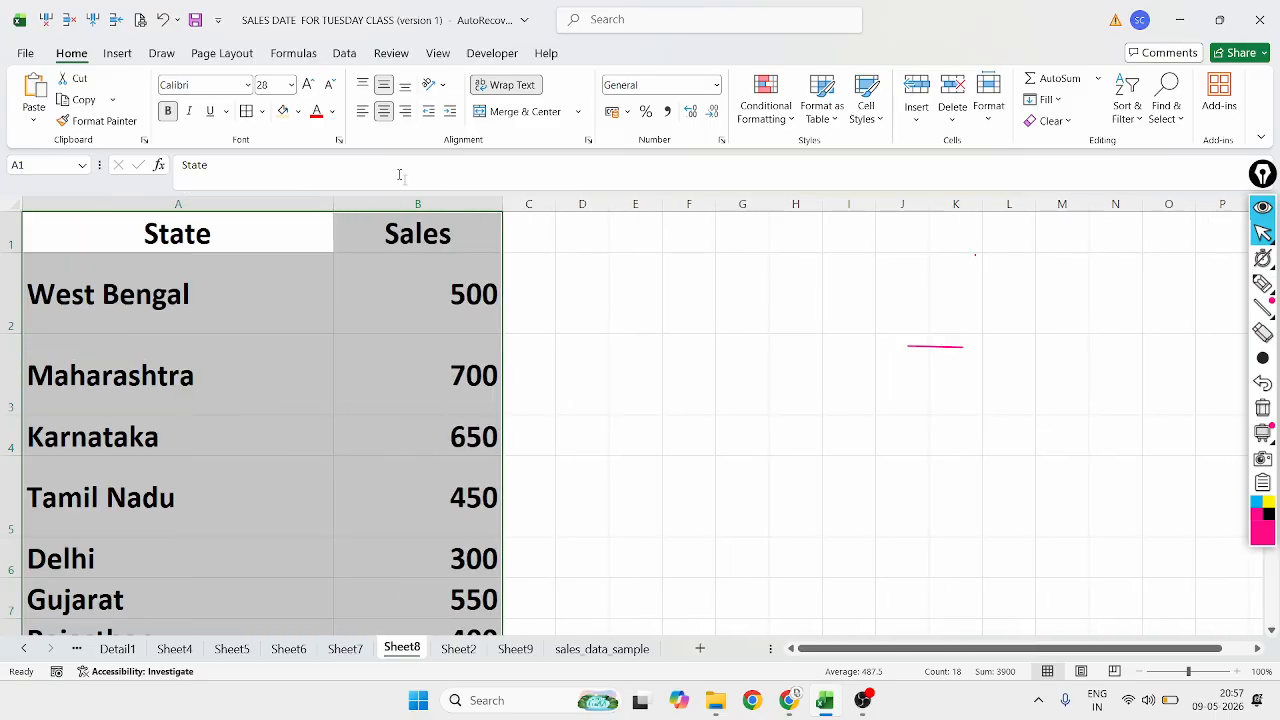
pyautogui.click(261, 111)
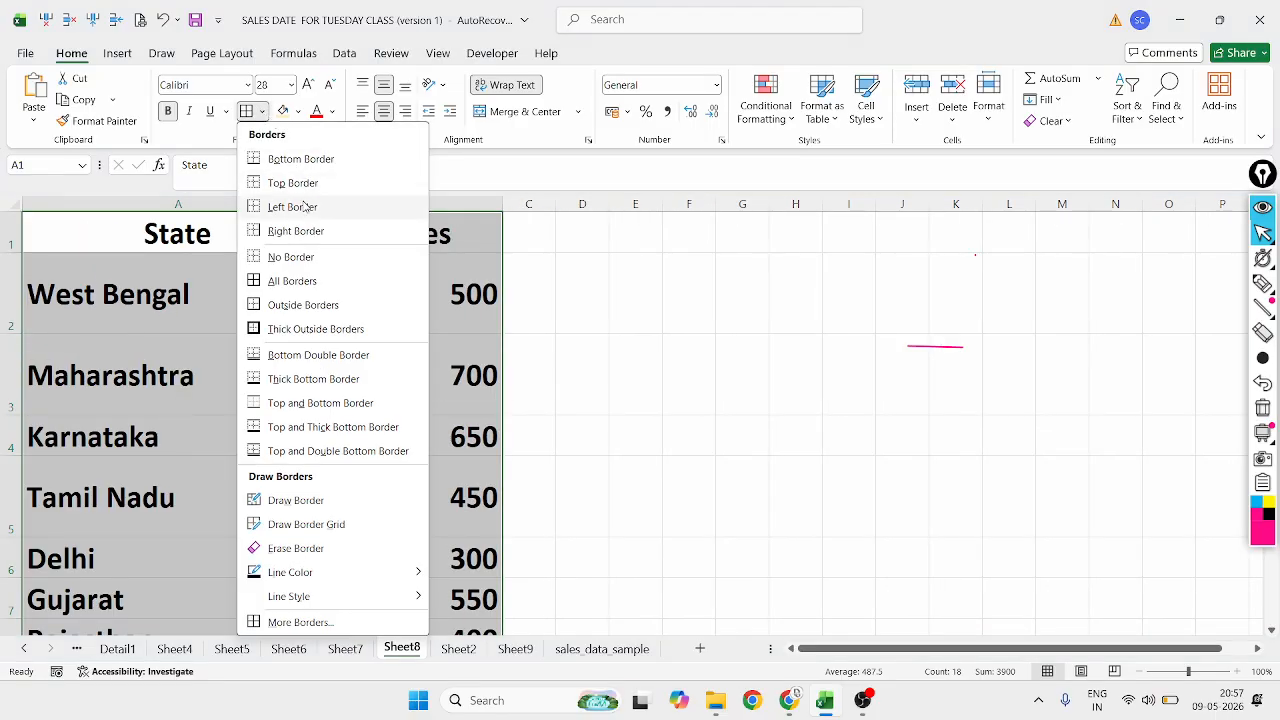
pyautogui.click(308, 280)
pyautogui.click(243, 243)
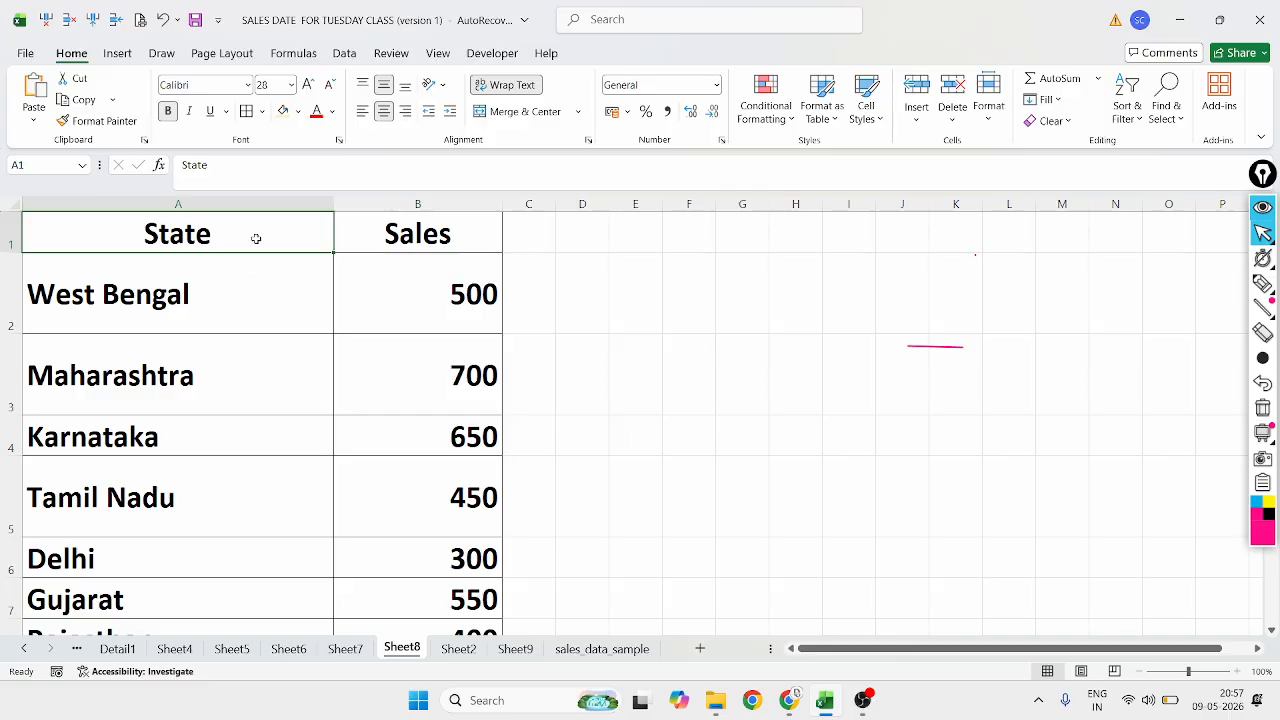
# Fill the State and Sales header cells A1:B1 with the light cream colour
pyautogui.moveTo(256, 238); pyautogui.dragTo(371, 234)
pyautogui.click(285, 111)
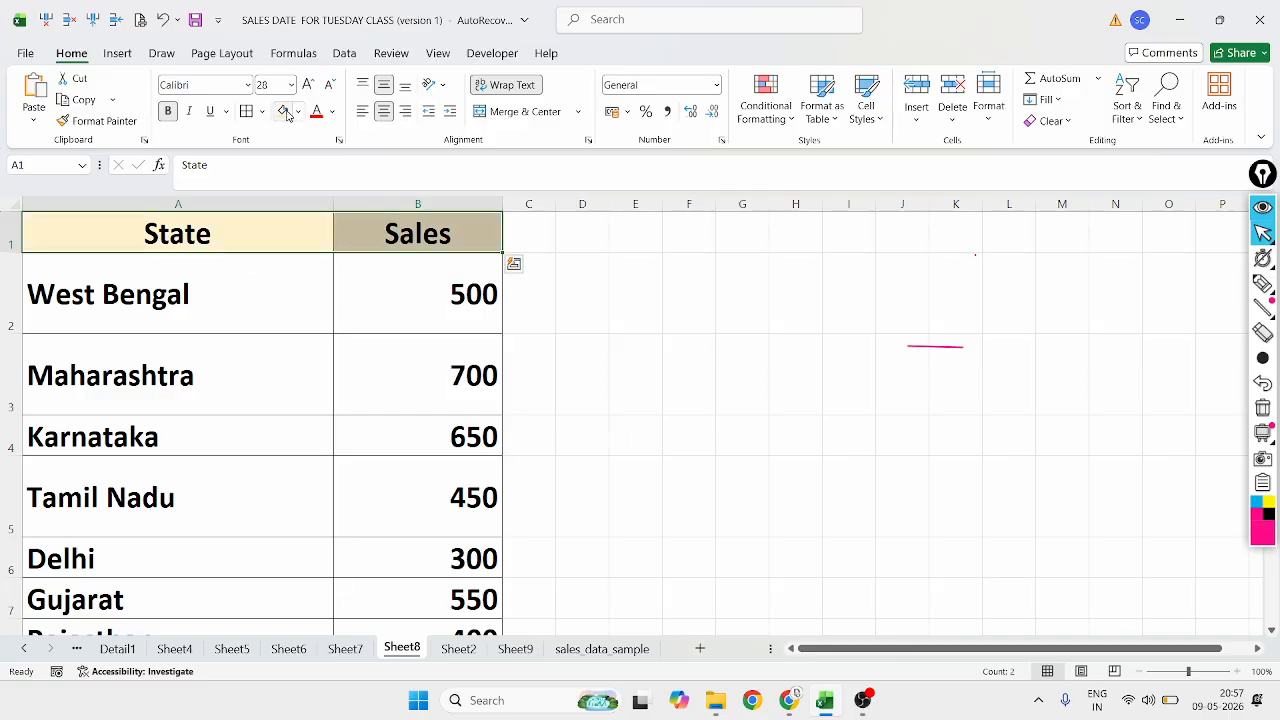
pyautogui.click(349, 369)
pyautogui.click(227, 238)
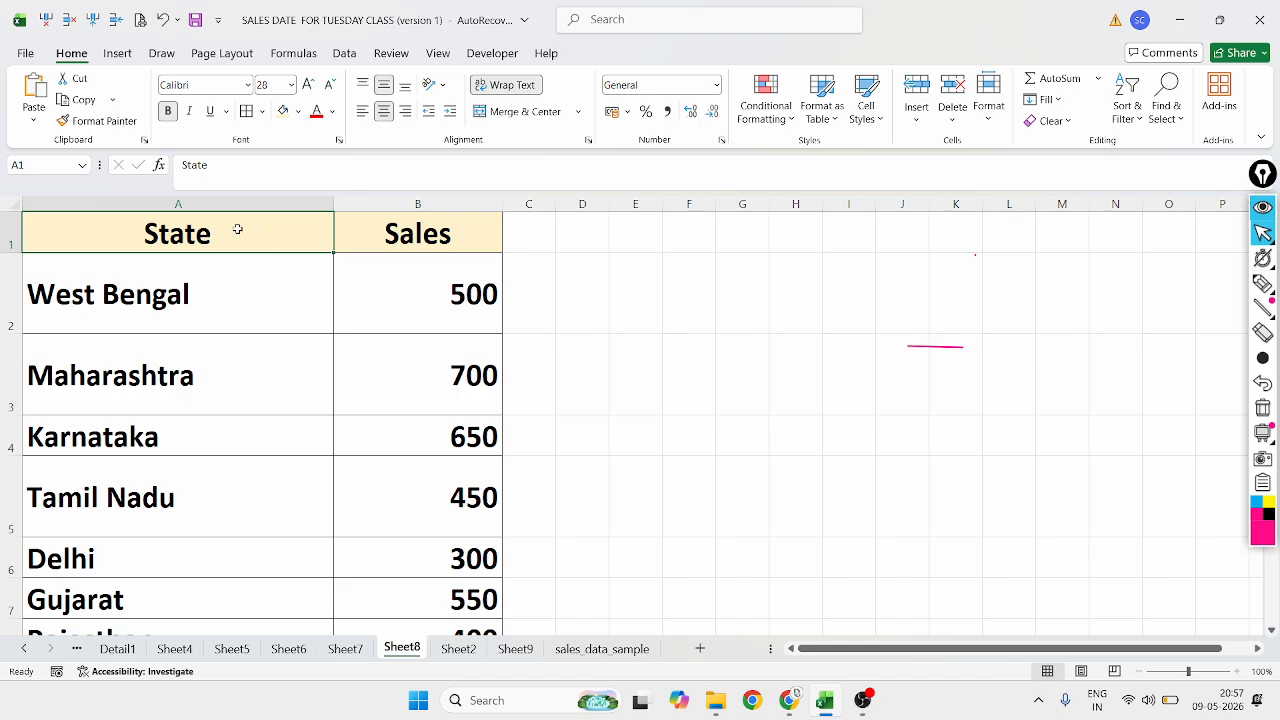
# Insert a filled map chart from the State and Sales data in A1:B9 and move it toward the table's upper right
pyautogui.moveTo(237, 229); pyautogui.dragTo(397, 531)
pyautogui.scroll(1, 374, 509)
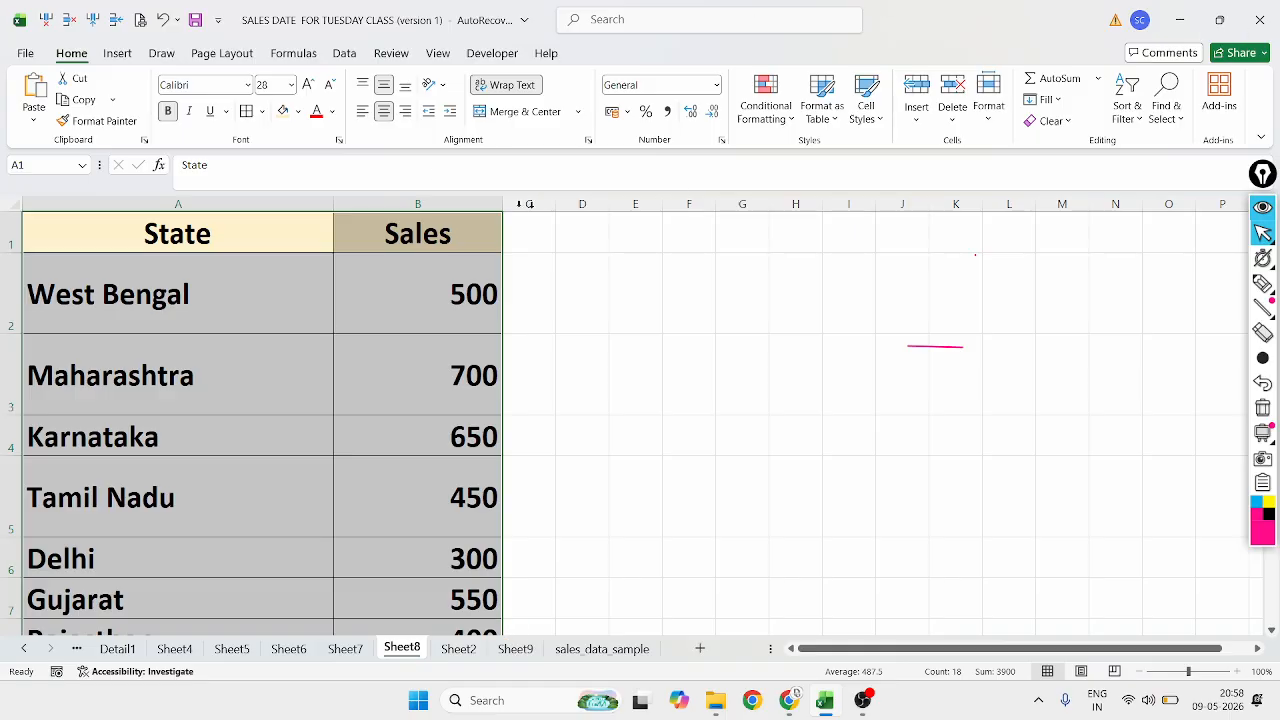
pyautogui.click(119, 56)
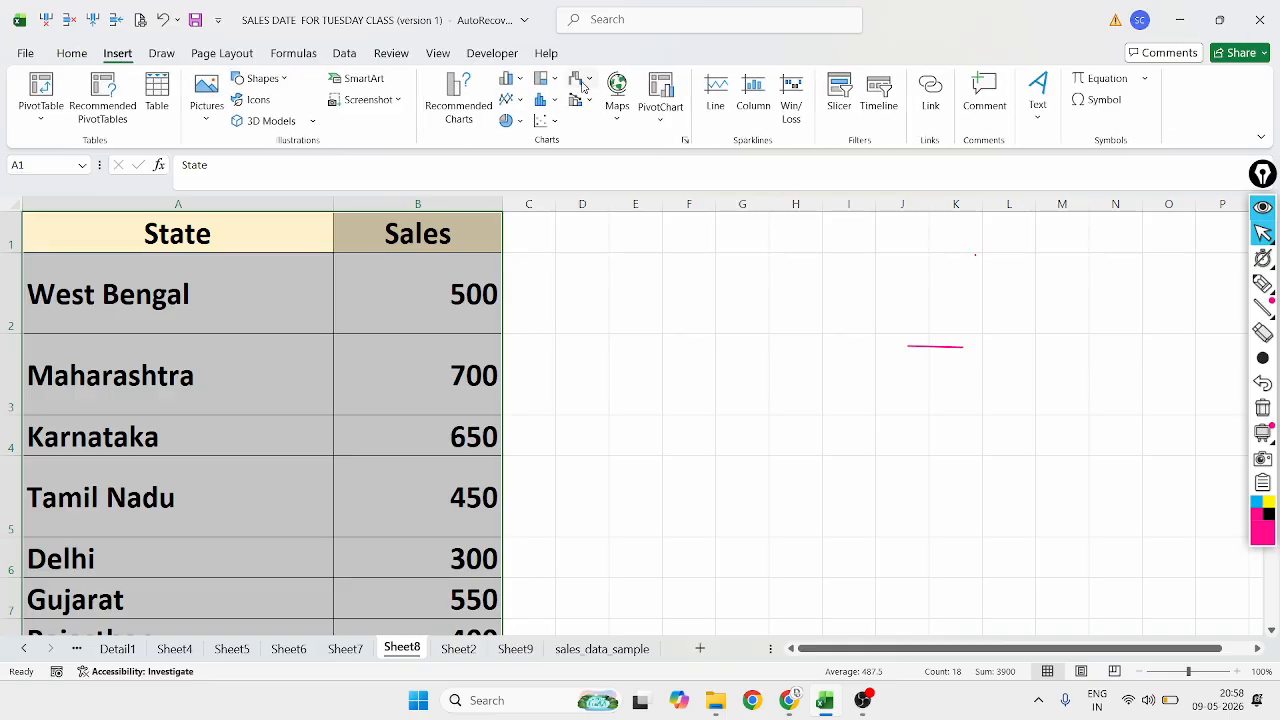
pyautogui.click(617, 100)
pyautogui.click(626, 184)
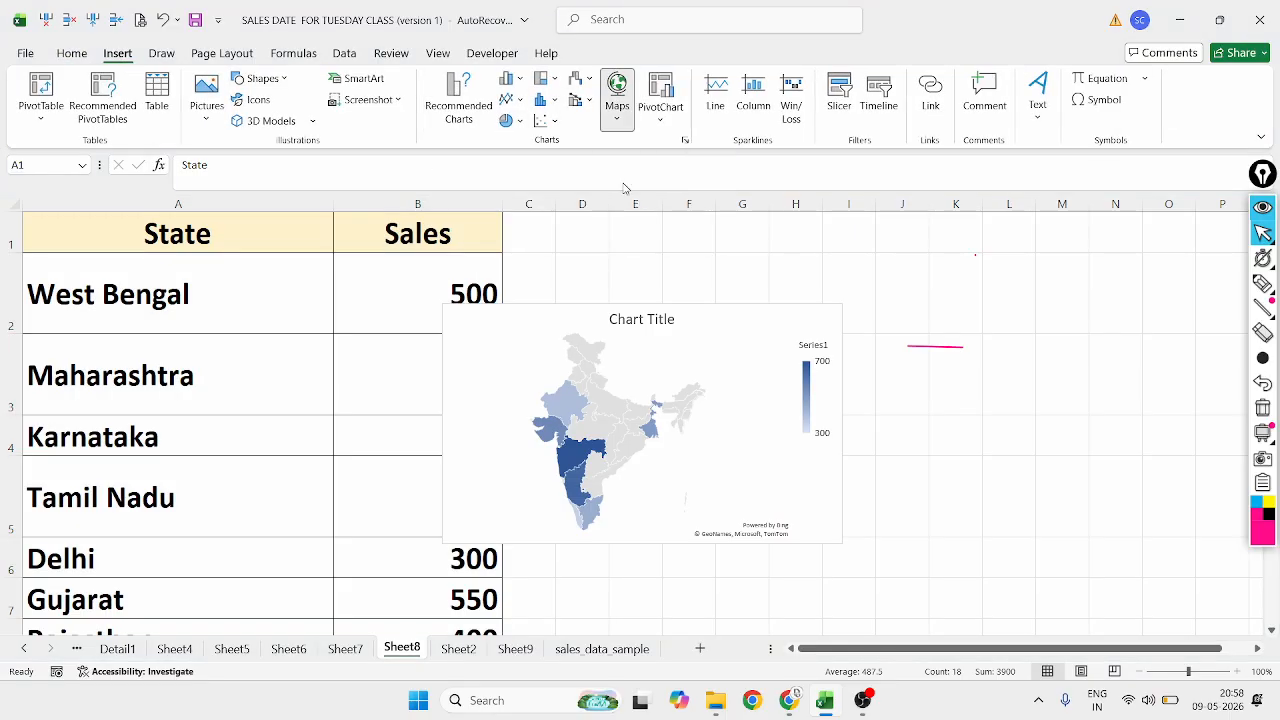
pyautogui.moveTo(749, 334); pyautogui.dragTo(792, 264)
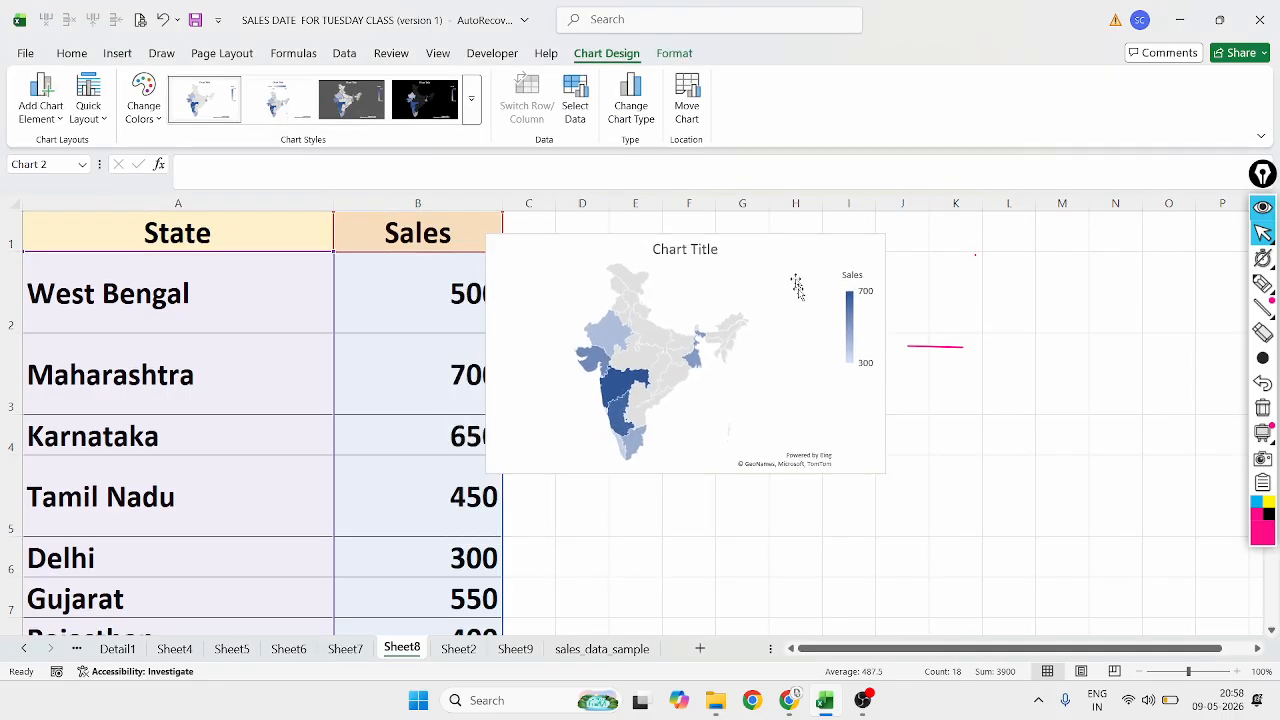
# Enlarge the map chart, apply the black background chart style and move it clear of the State and Sales table
pyautogui.moveTo(888, 474); pyautogui.dragTo(1022, 582)
pyautogui.click(428, 116)
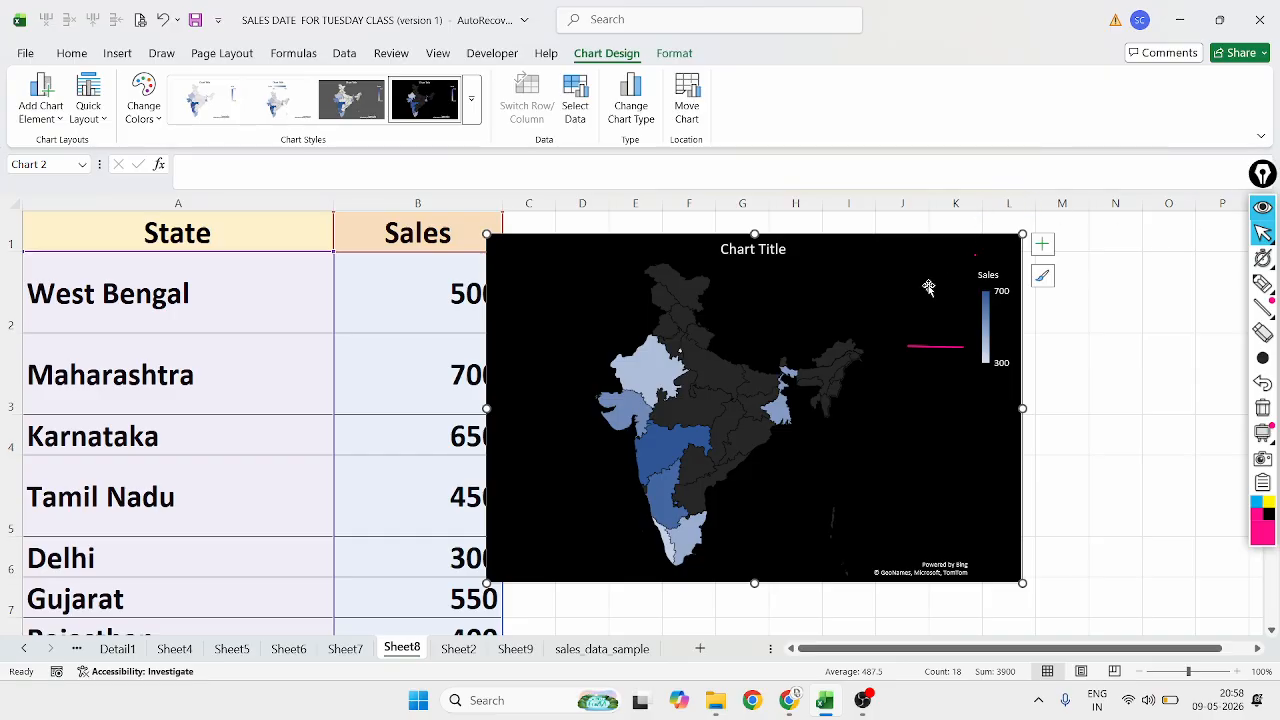
pyautogui.moveTo(878, 250); pyautogui.dragTo(1018, 250)
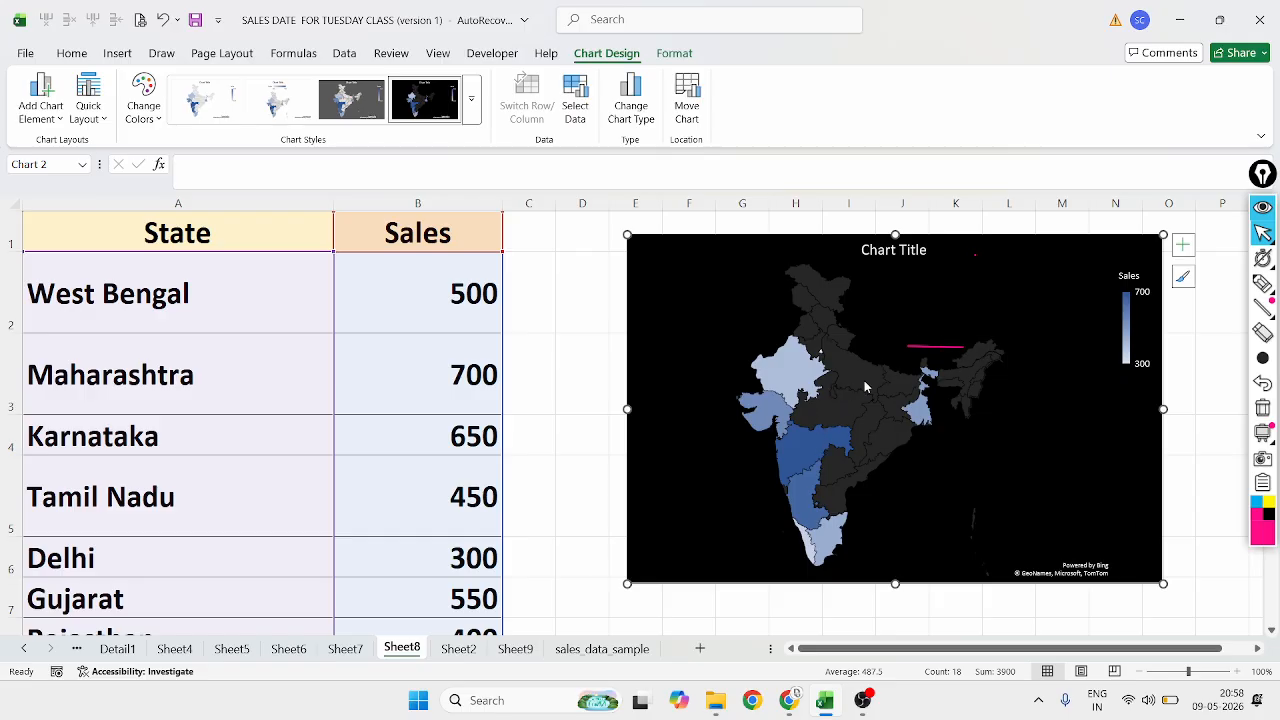
# Trace over the uncoloured northern and eastern states on the map with the annotation pen and undo the stroke
pyautogui.click(1264, 287)
pyautogui.moveTo(831, 286)
pyautogui.mouseDown()
pyautogui.moveTo(822, 315)
pyautogui.moveTo(818, 298)
pyautogui.moveTo(862, 338)
pyautogui.moveTo(895, 400)
pyautogui.moveTo(876, 486)
pyautogui.mouseUp()
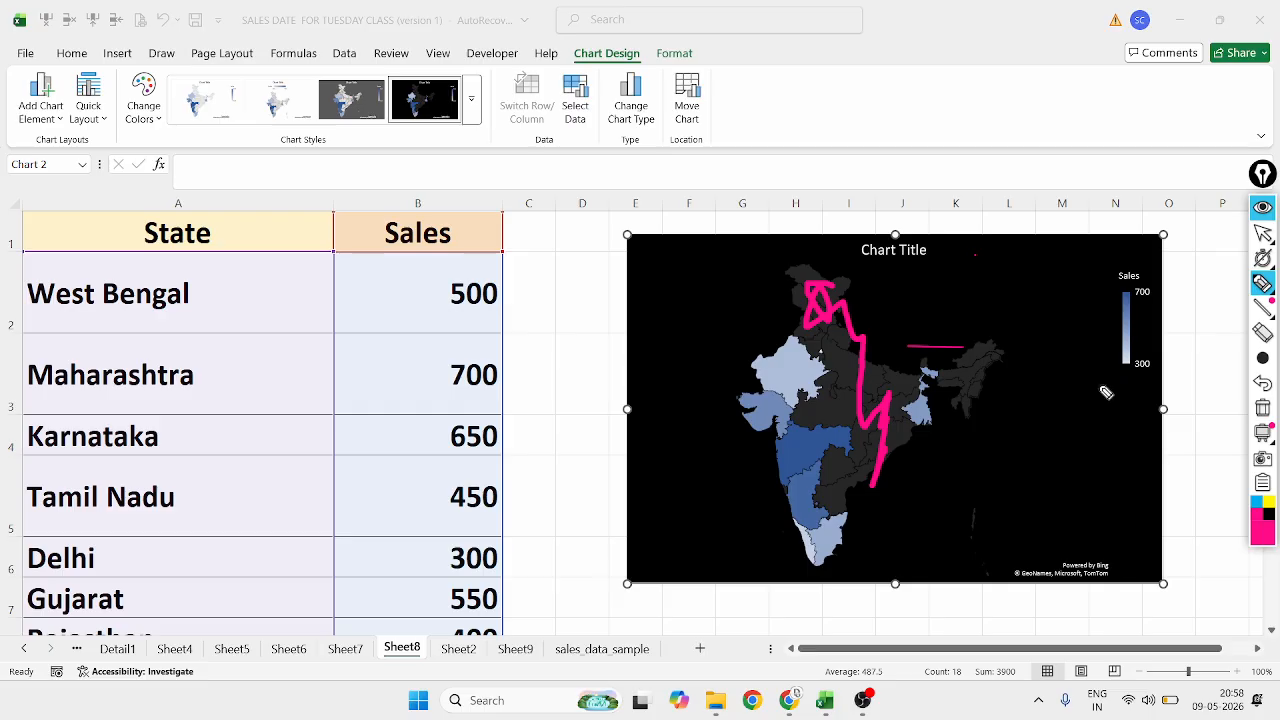
pyautogui.click(1262, 385)
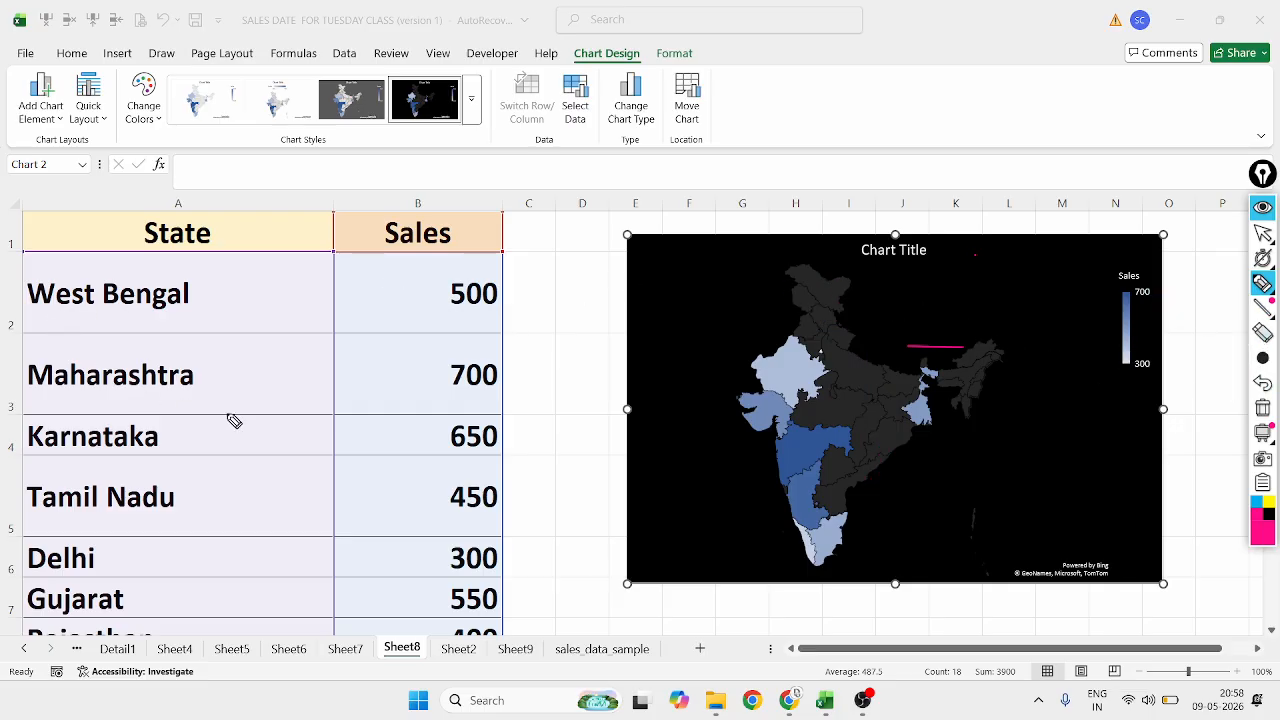
# Circle the northernmost region on the map with a thick pen, check the listed states in the table, and undo the circle
pyautogui.moveTo(855, 282)
pyautogui.mouseDown()
pyautogui.moveTo(815, 258)
pyautogui.moveTo(790, 292)
pyautogui.moveTo(862, 335)
pyautogui.moveTo(781, 266)
pyautogui.mouseUp()
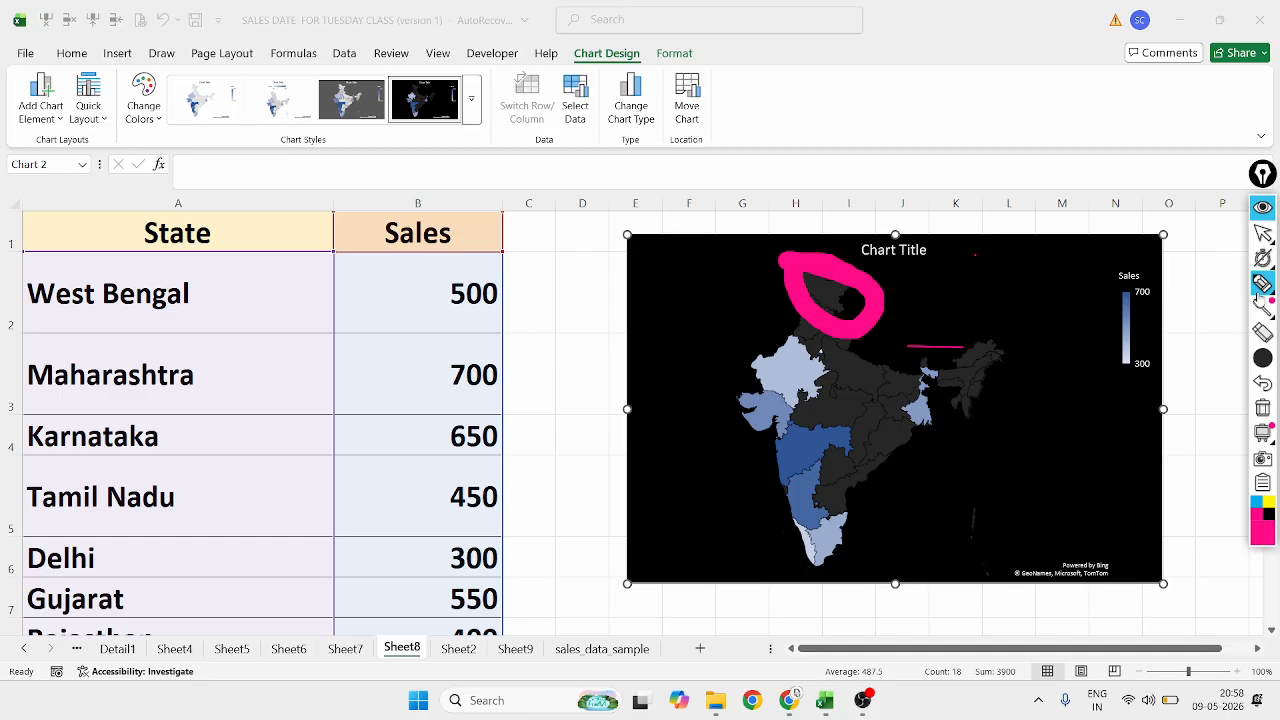
pyautogui.click(1262, 232)
pyautogui.scroll(-3, 176, 348)
pyautogui.scroll(3, 176, 348)
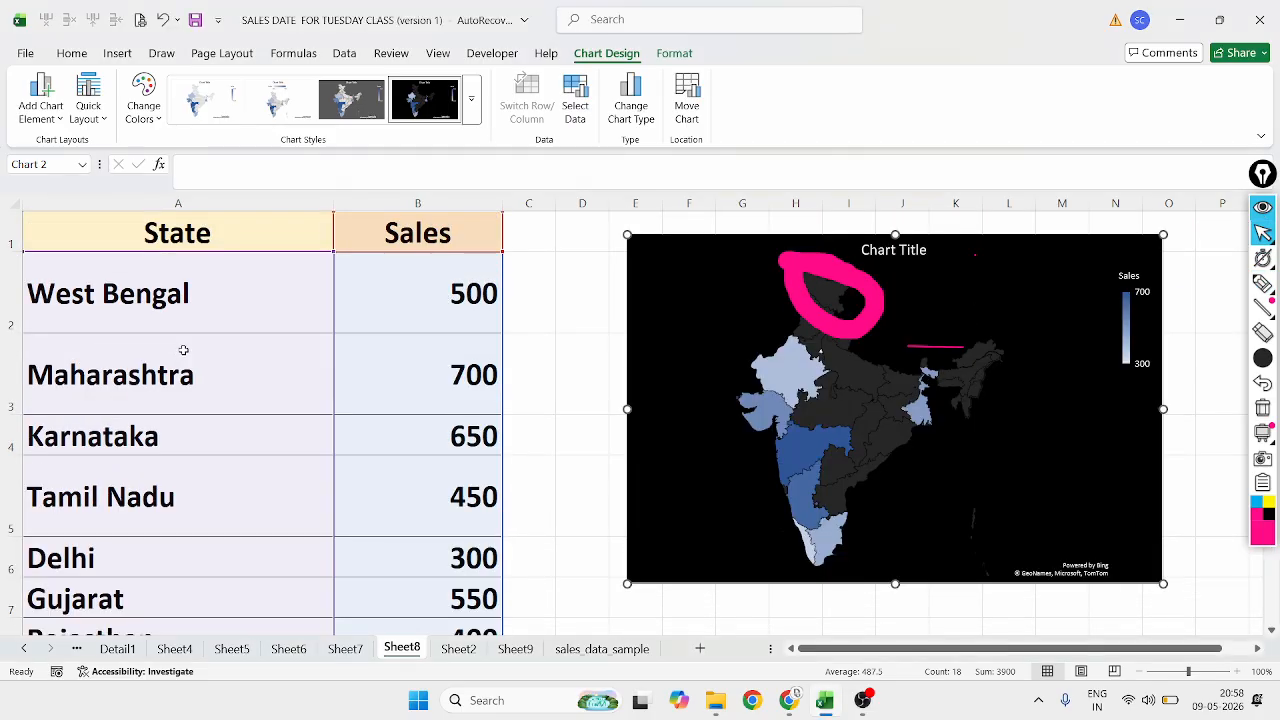
pyautogui.scroll(-1, 183, 352)
pyautogui.scroll(1, 192, 359)
pyautogui.scroll(-1, 192, 359)
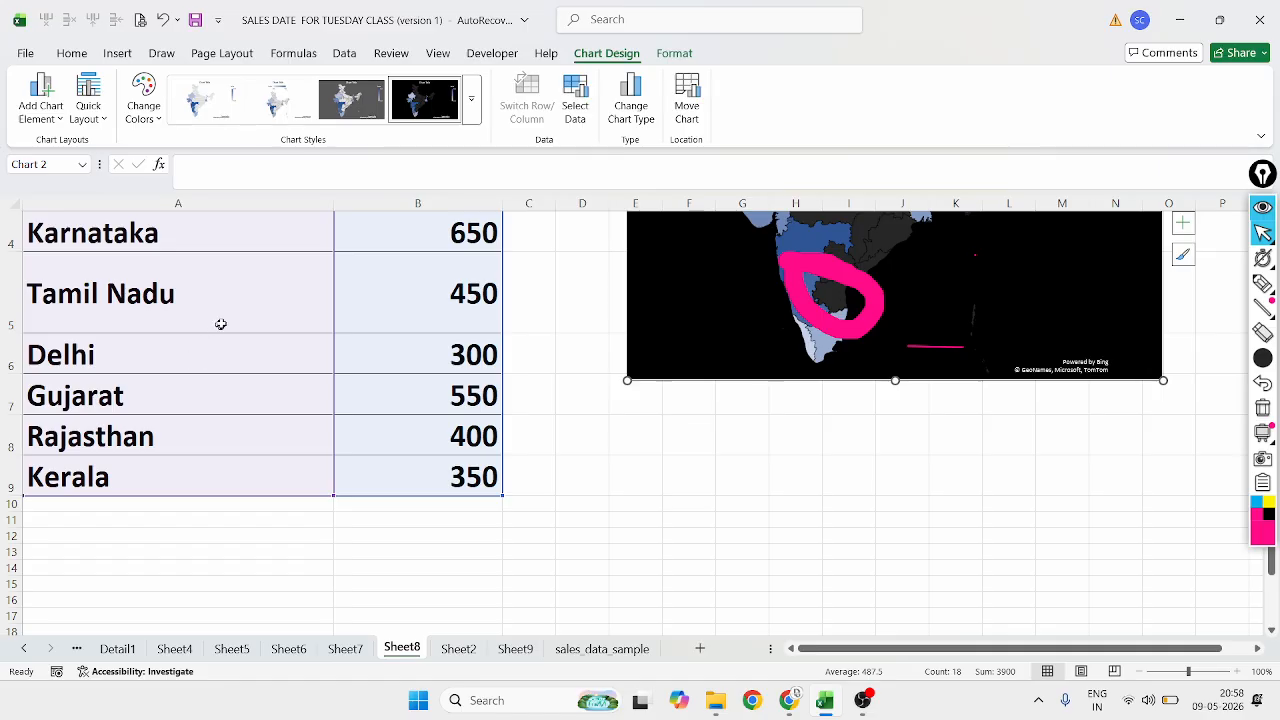
pyautogui.scroll(1, 229, 315)
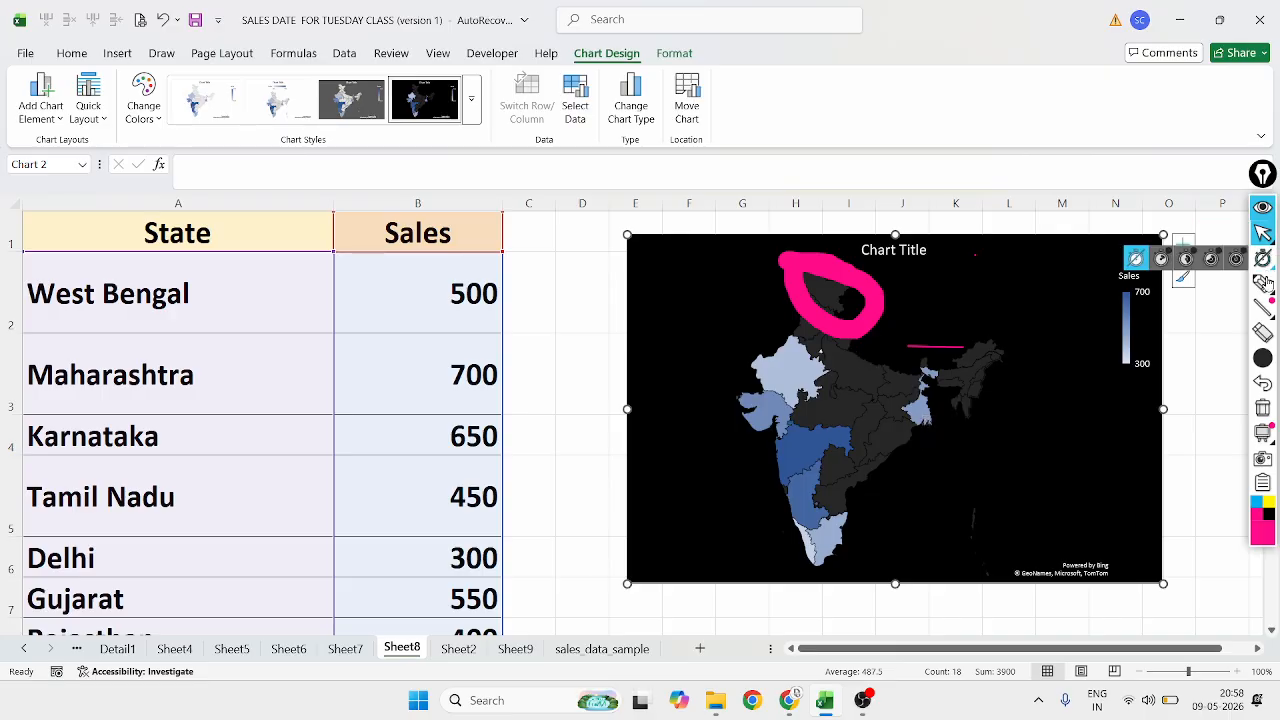
pyautogui.click(1263, 382)
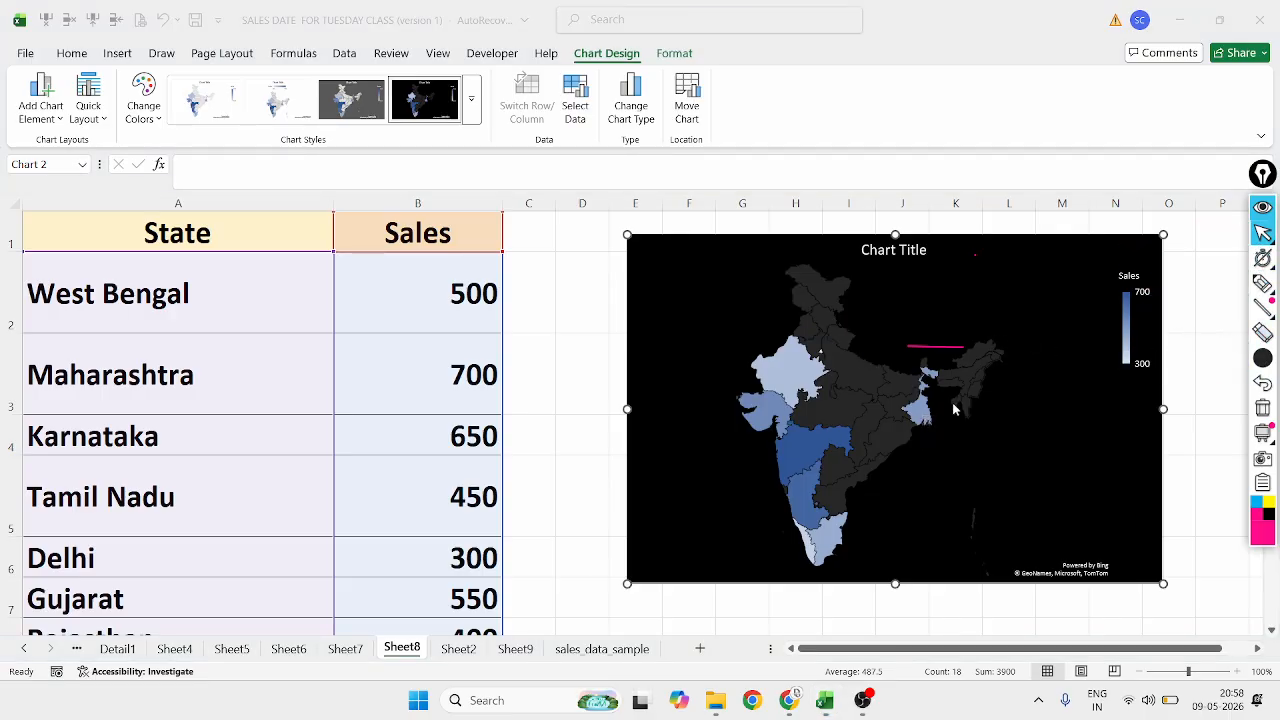
# Circle West Bengal on the map with the annotation pen and undo the circle
pyautogui.click(928, 360)
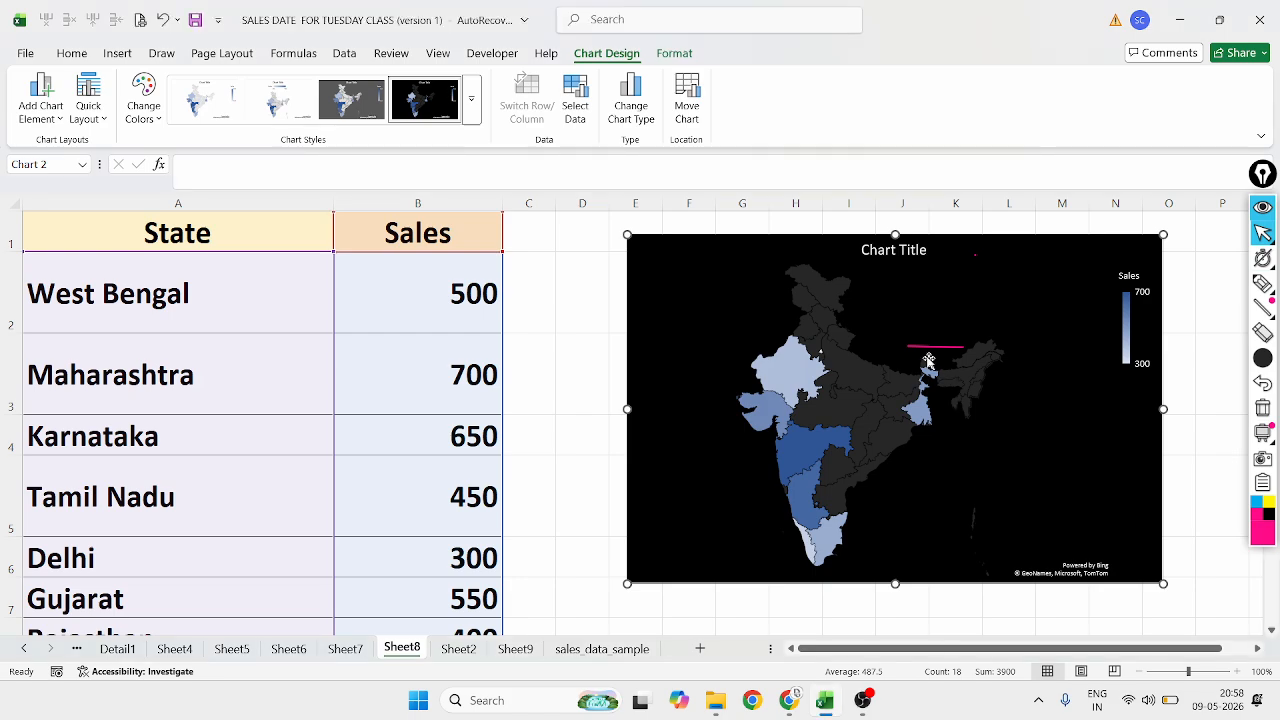
pyautogui.click(1263, 284)
pyautogui.moveTo(940, 362)
pyautogui.mouseDown()
pyautogui.moveTo(910, 362)
pyautogui.moveTo(903, 432)
pyautogui.moveTo(964, 448)
pyautogui.moveTo(935, 378)
pyautogui.mouseUp()
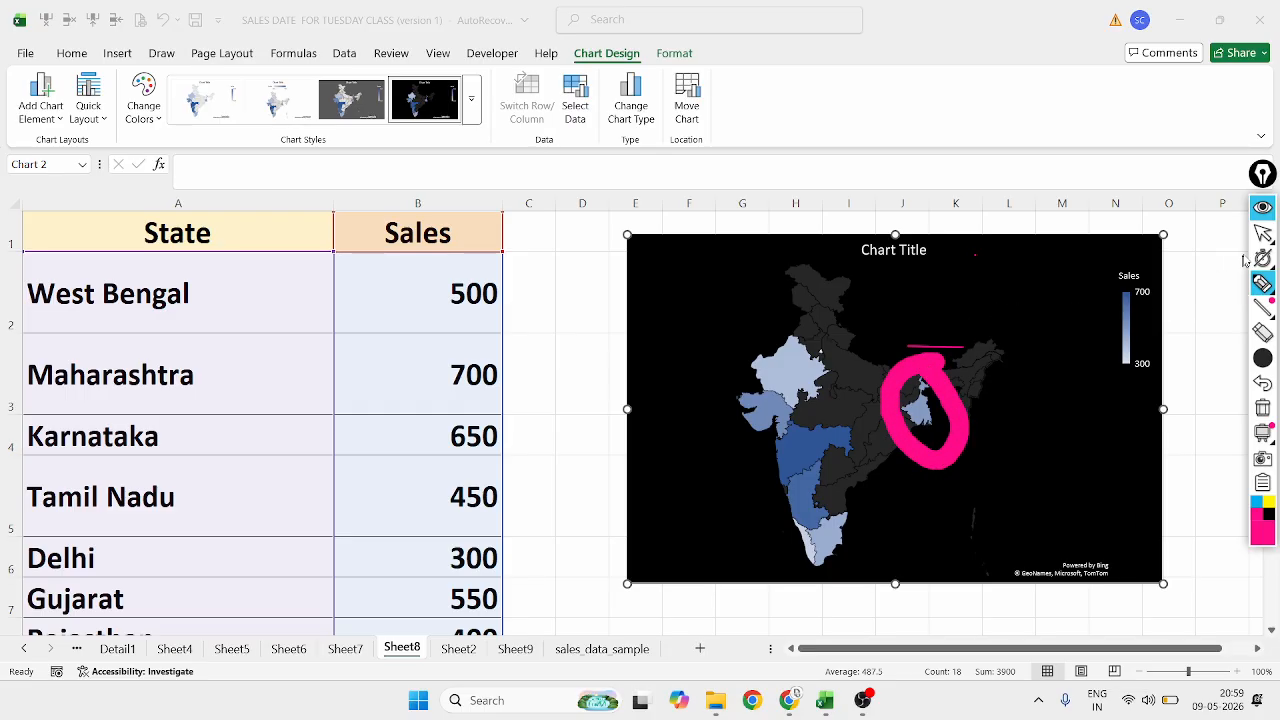
pyautogui.moveTo(1263, 258)
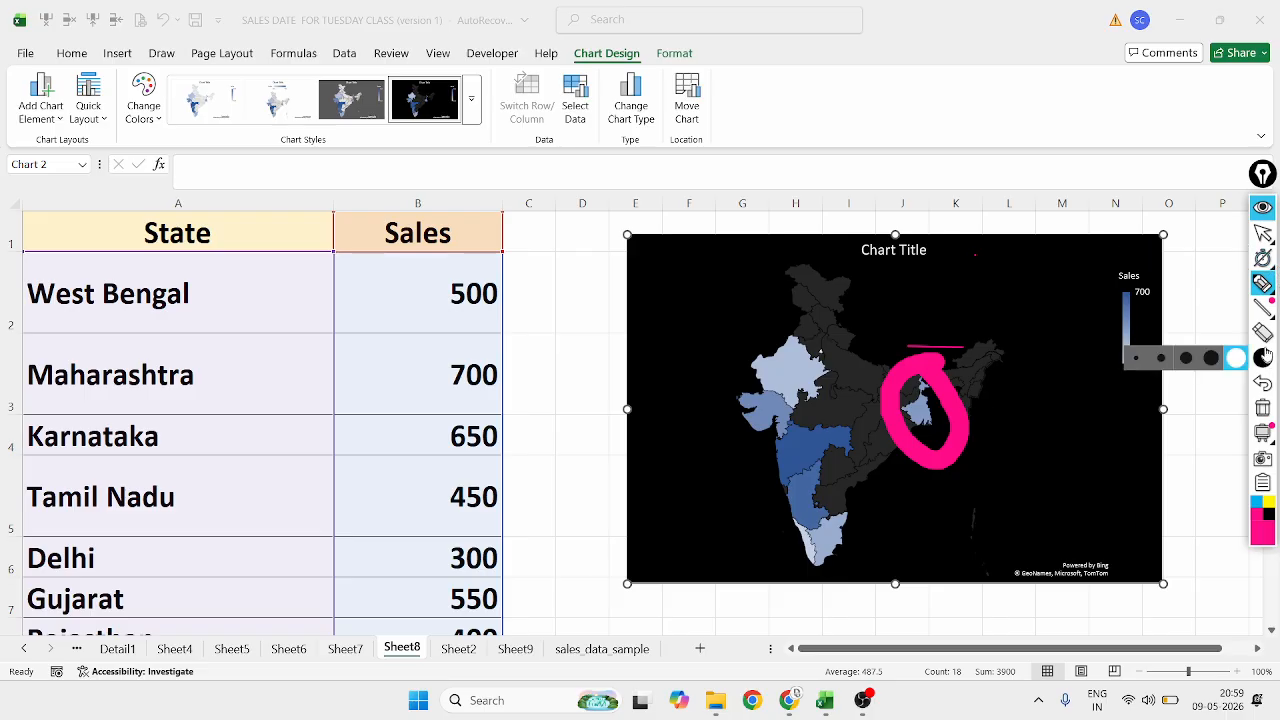
pyautogui.moveTo(1263, 360)
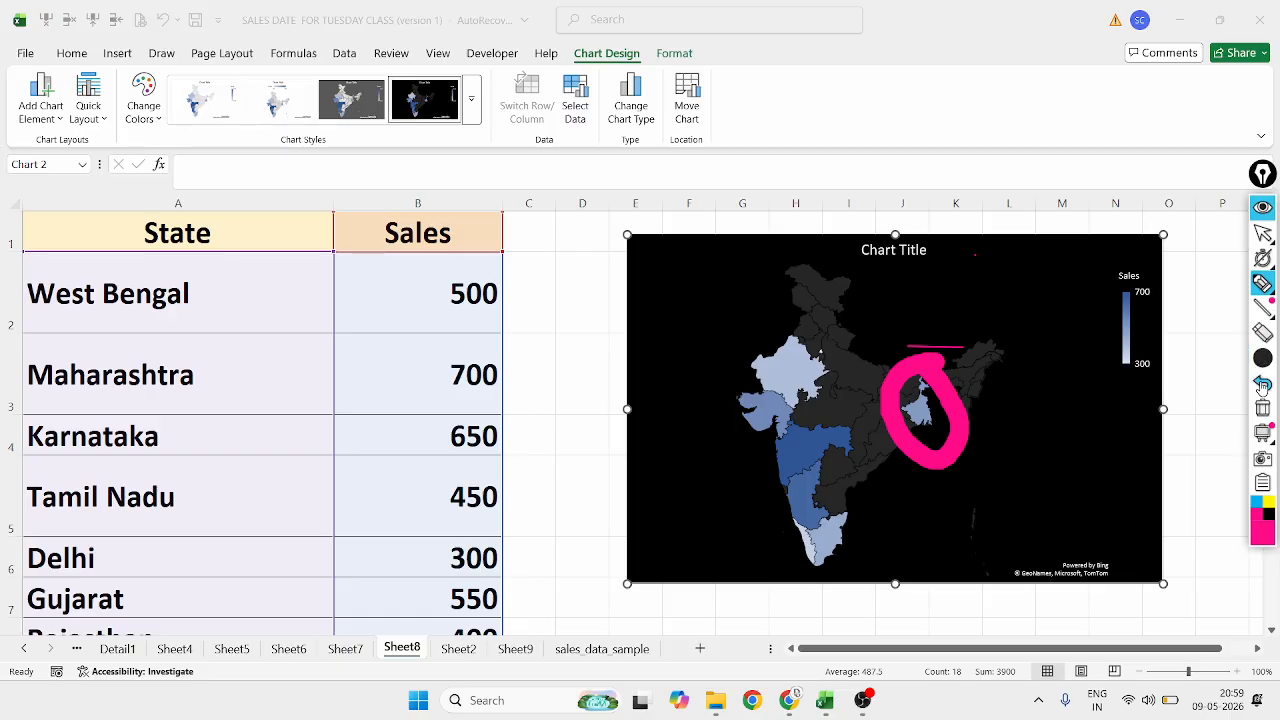
pyautogui.click(1263, 384)
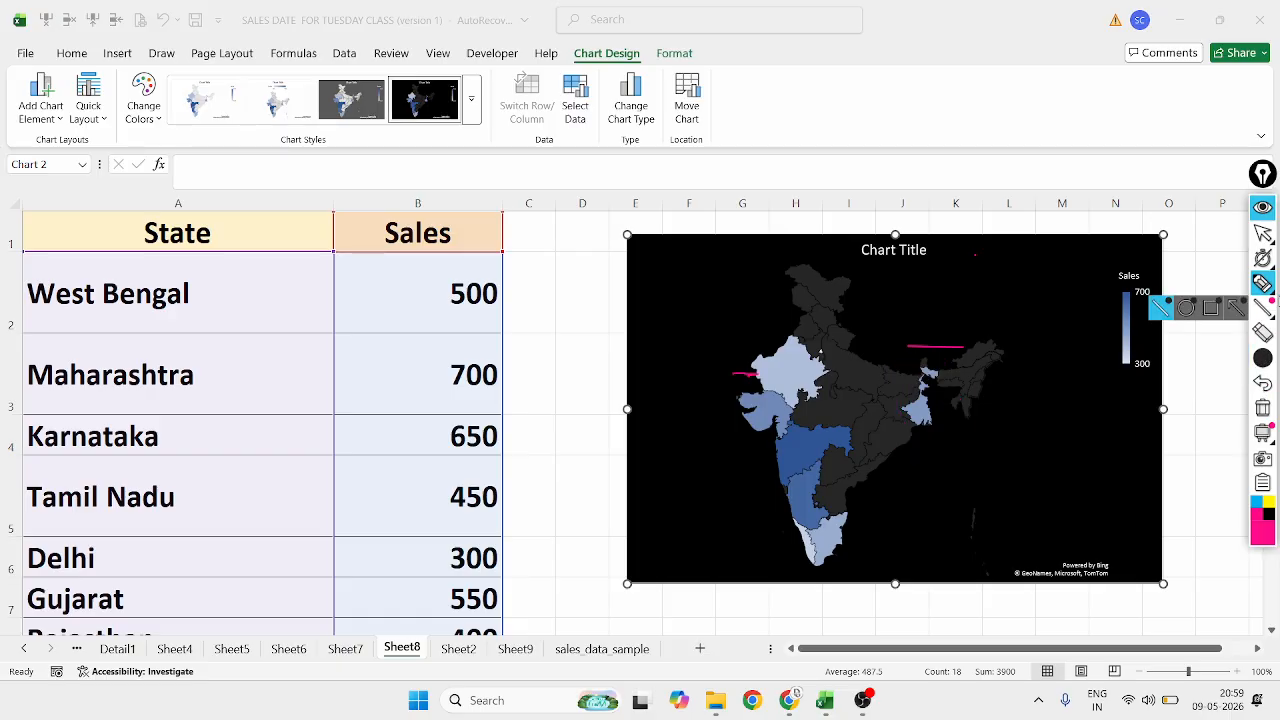
# Erase the two stray pink pen lines over the map chart and return to the normal pointer
pyautogui.click(1263, 332)
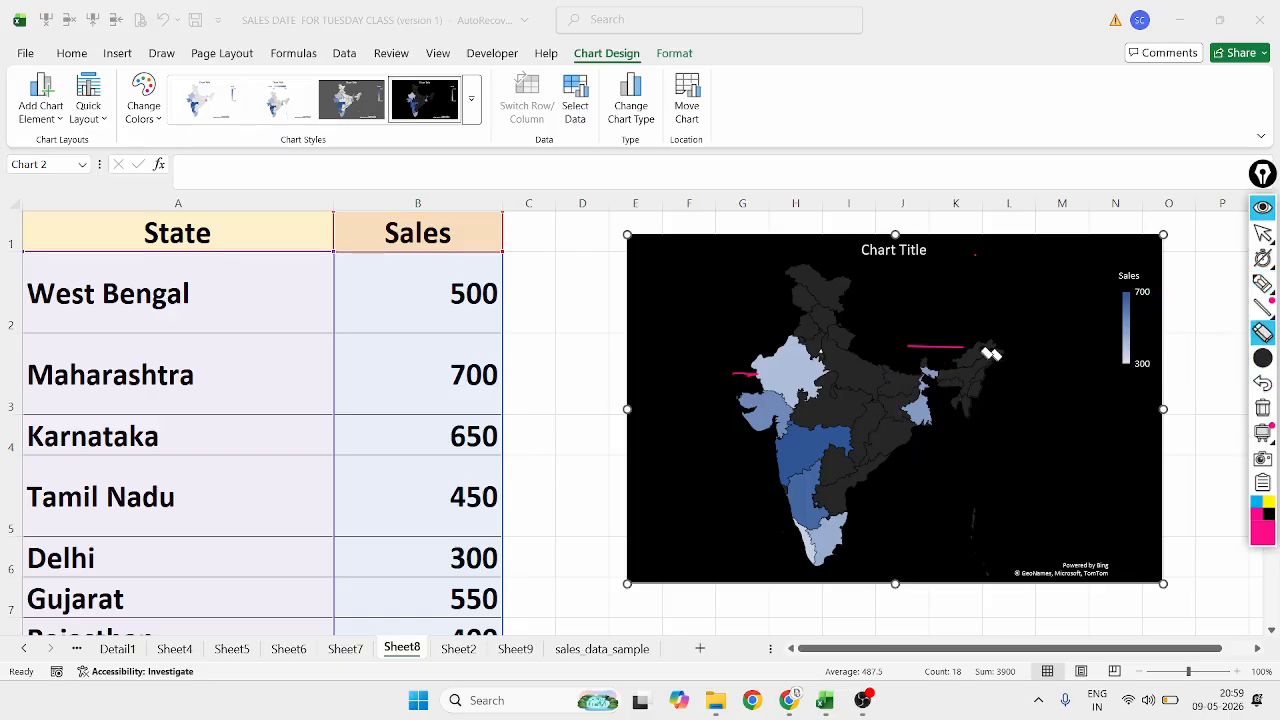
pyautogui.click(918, 348)
pyautogui.click(745, 374)
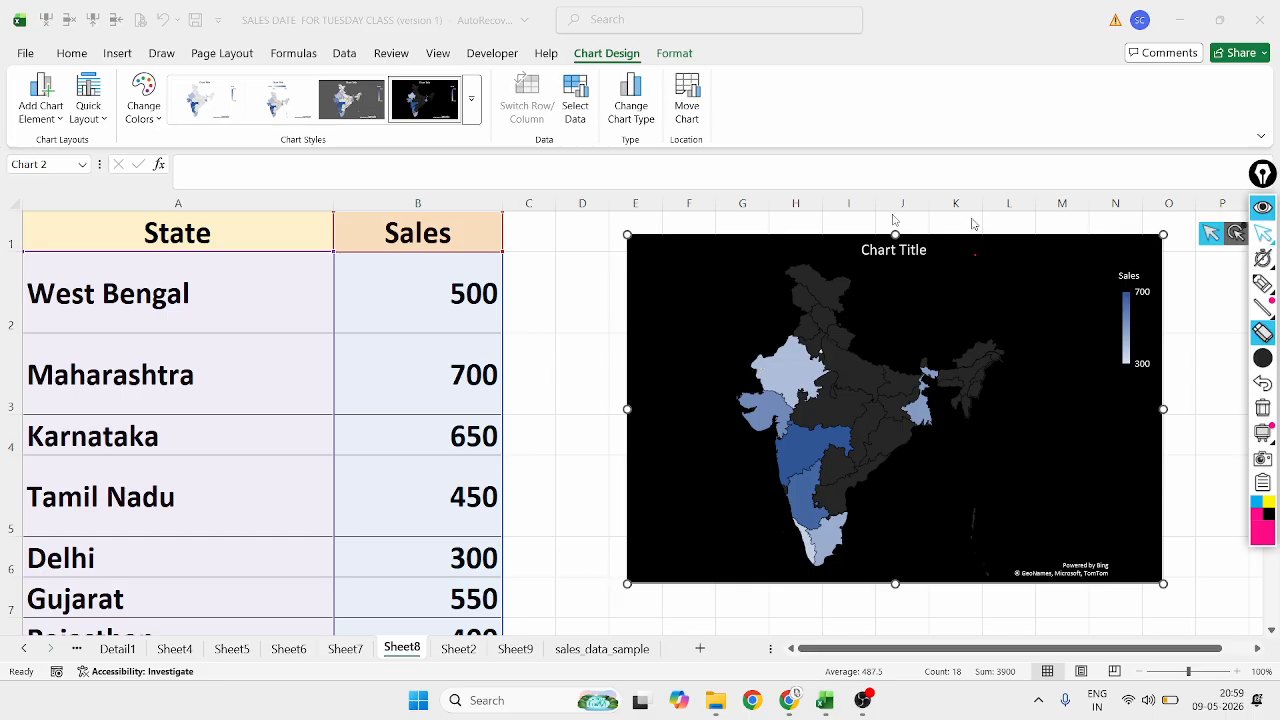
pyautogui.click(1263, 232)
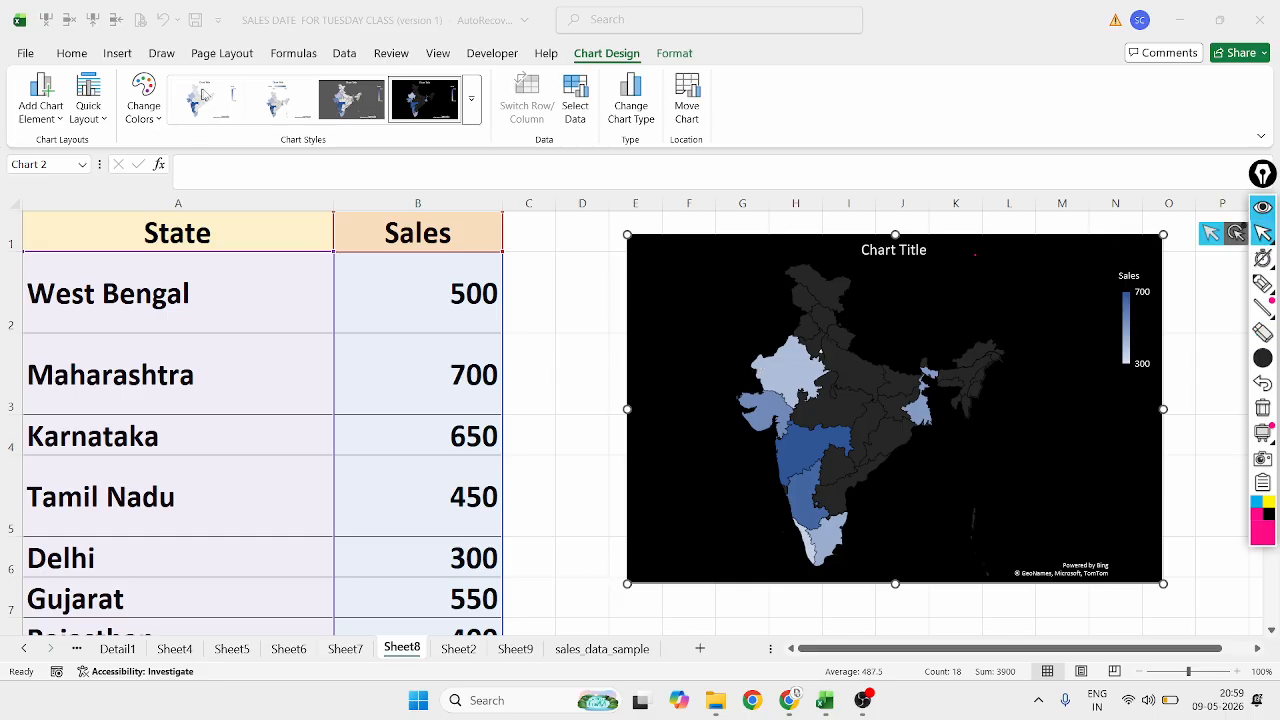
# Apply the first Colorful palette to the map chart and give its chart area a solid fill in the lightest gold theme colour
pyautogui.click(144, 110)
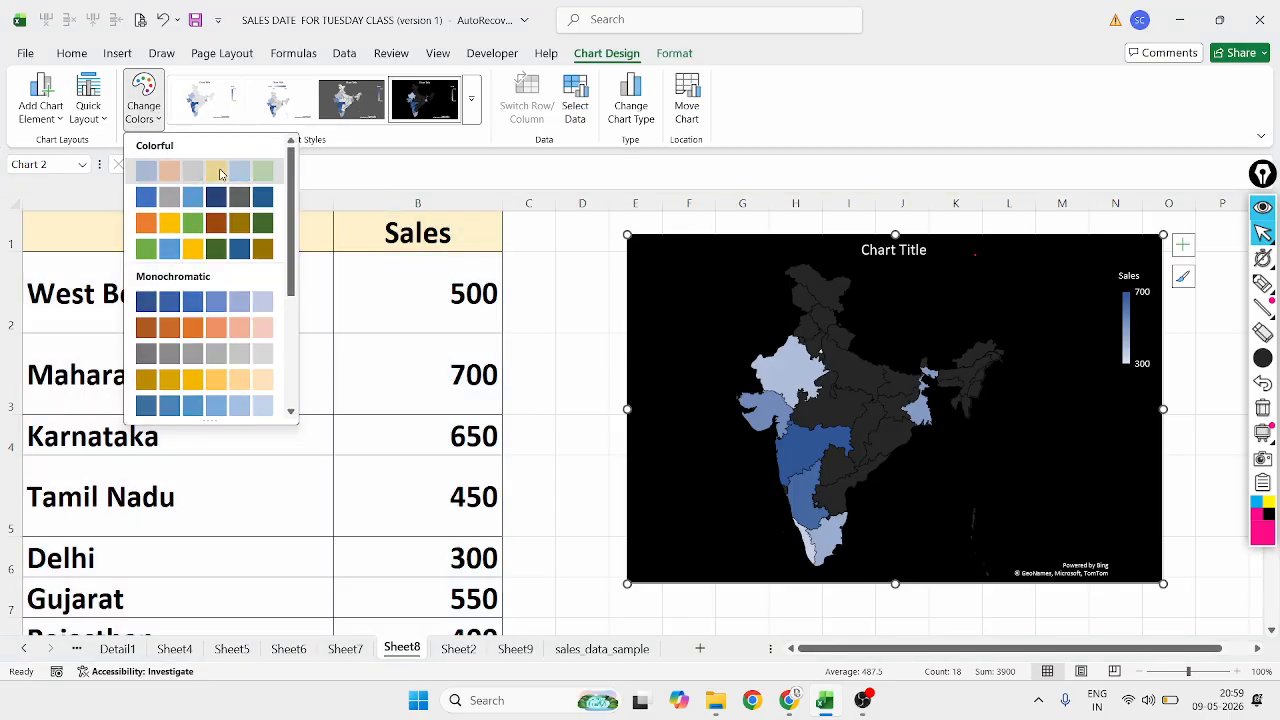
pyautogui.click(219, 175)
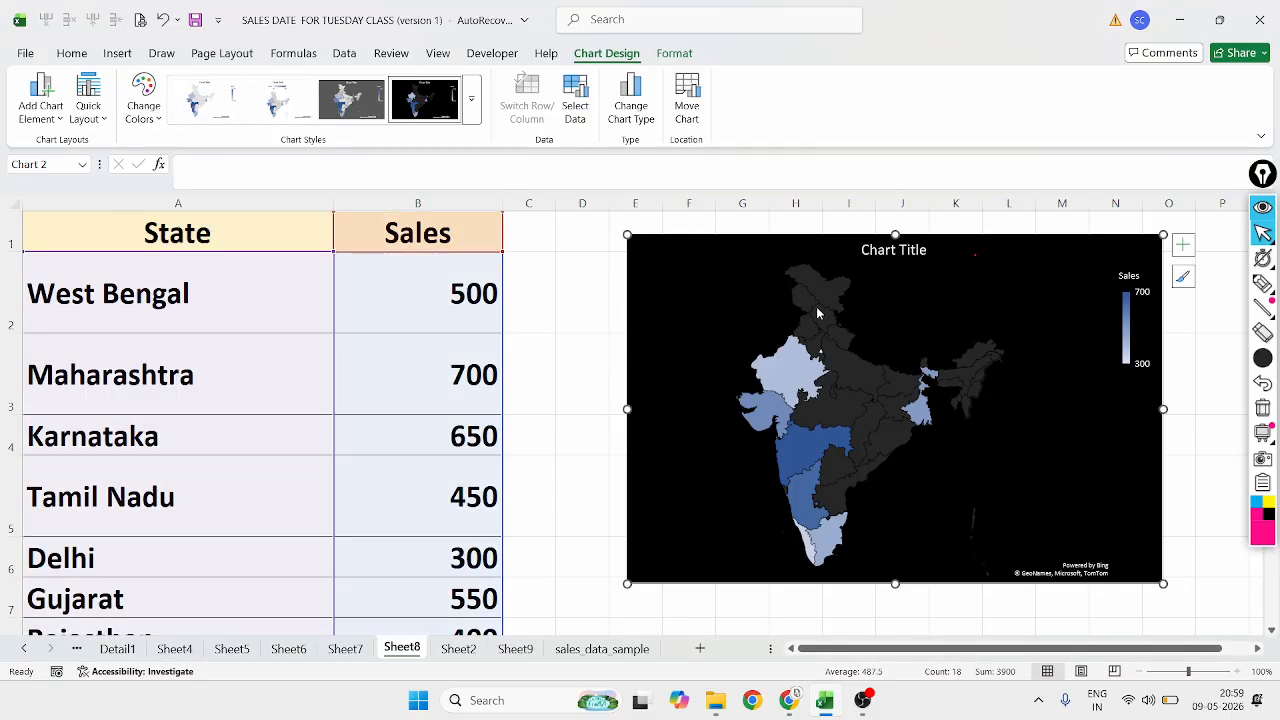
pyautogui.doubleClick(638, 254)
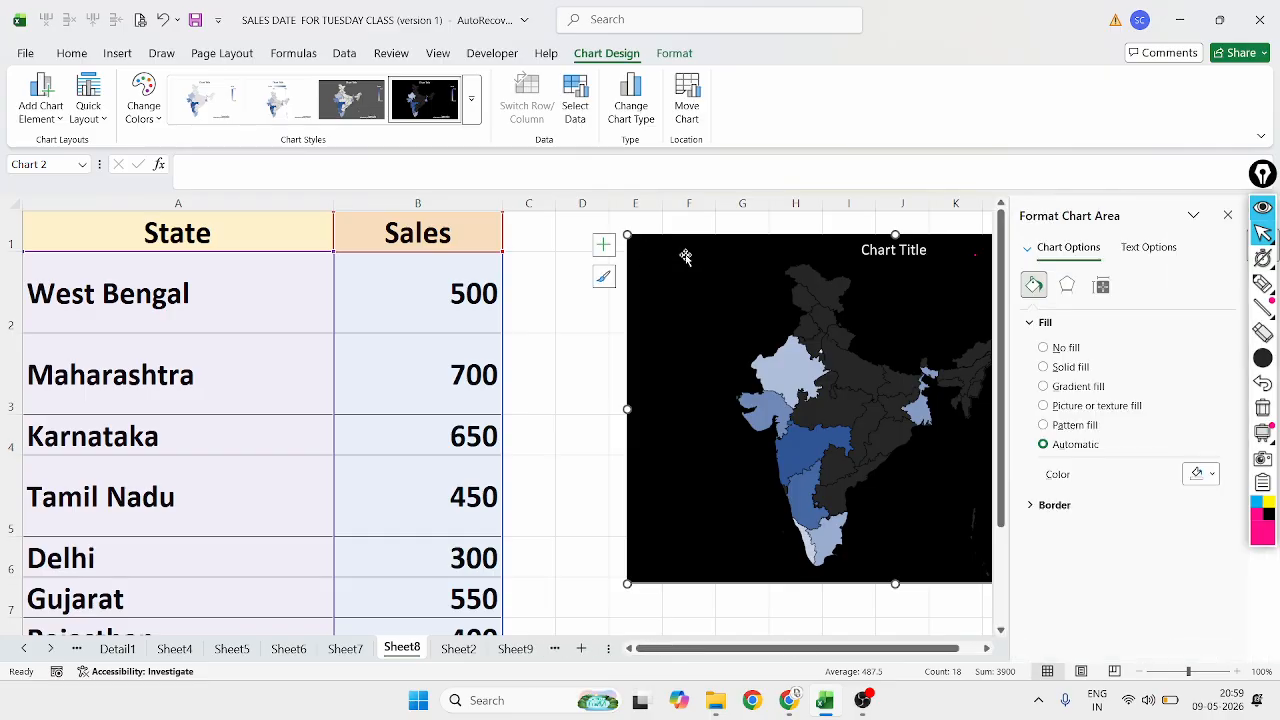
pyautogui.click(1066, 369)
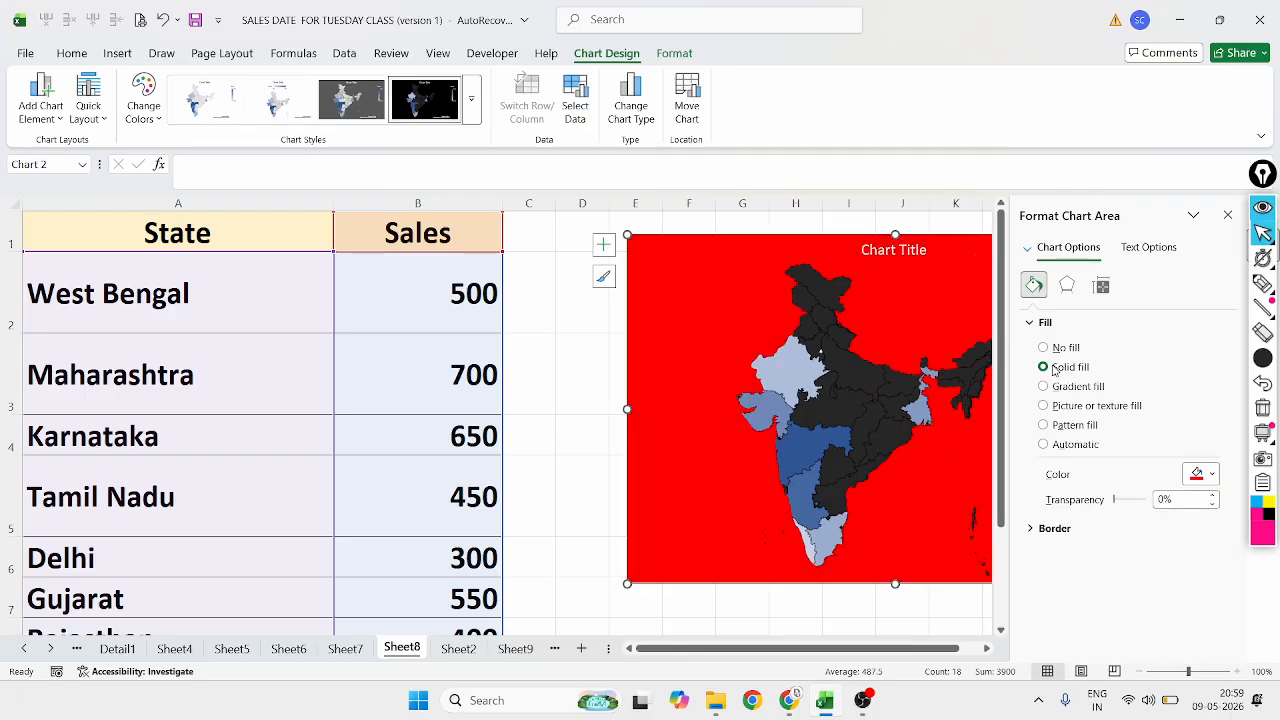
pyautogui.click(1067, 285)
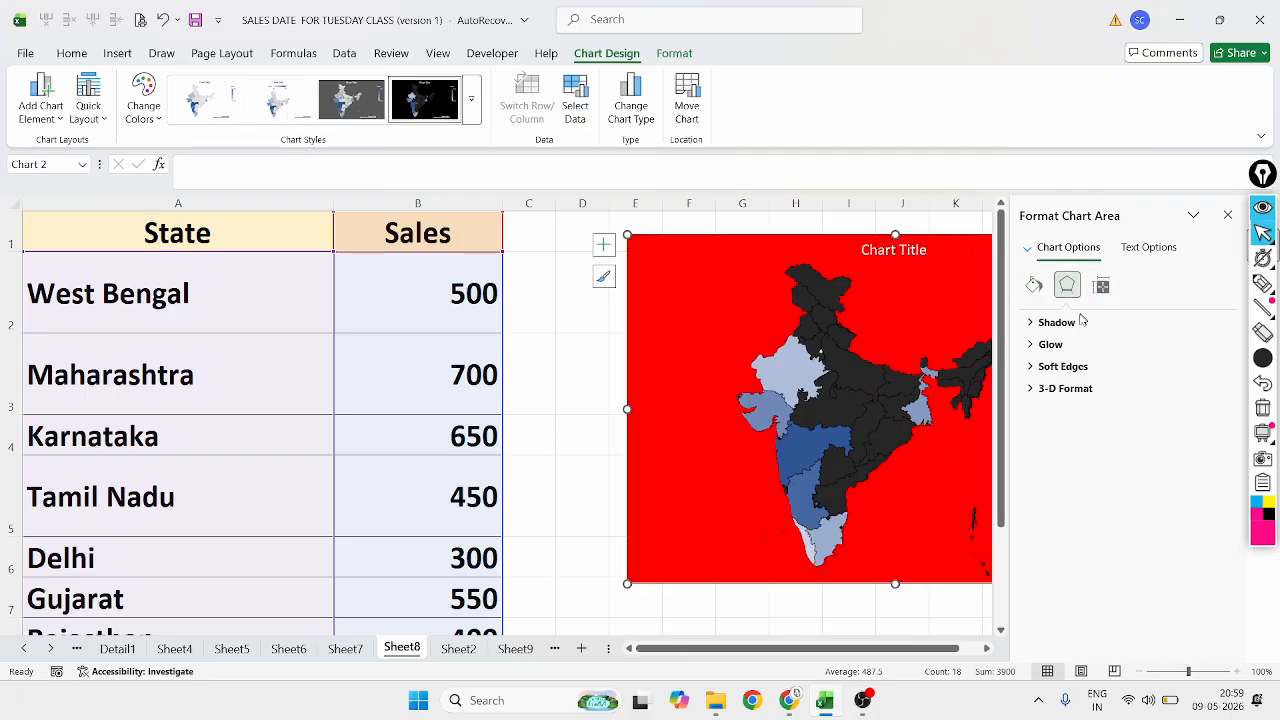
pyautogui.click(1100, 285)
pyautogui.click(1033, 285)
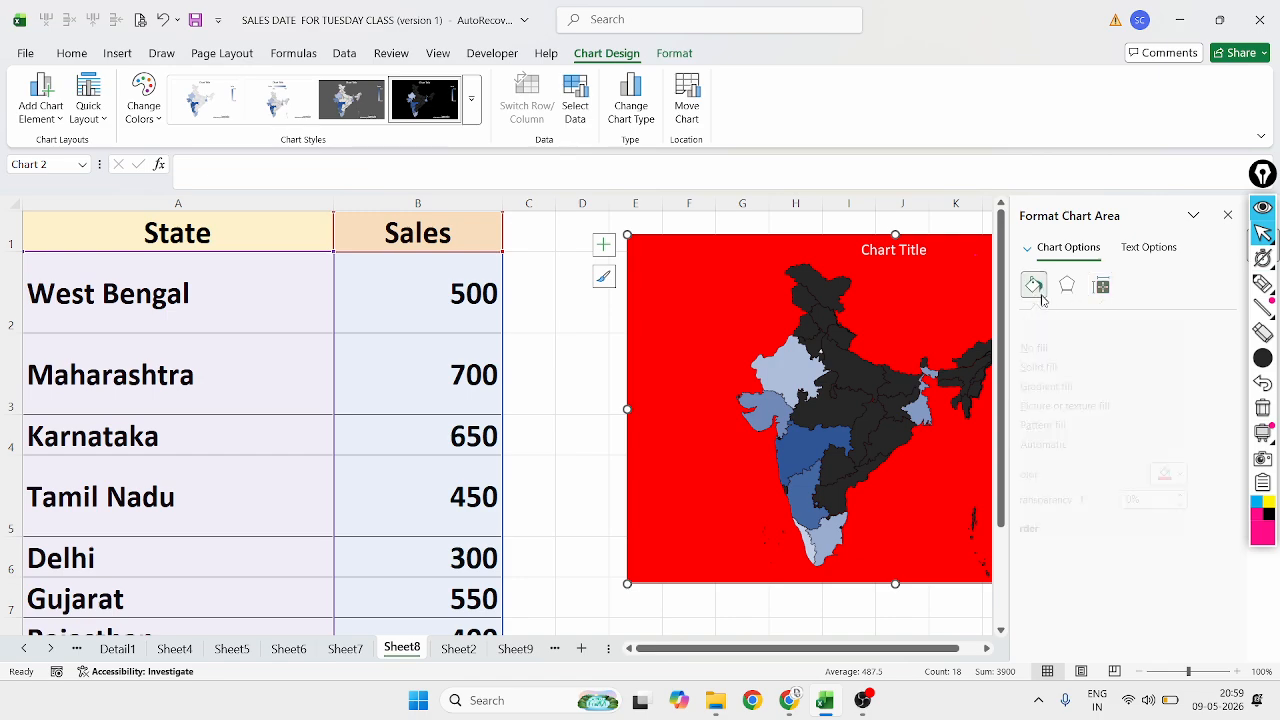
pyautogui.click(1066, 348)
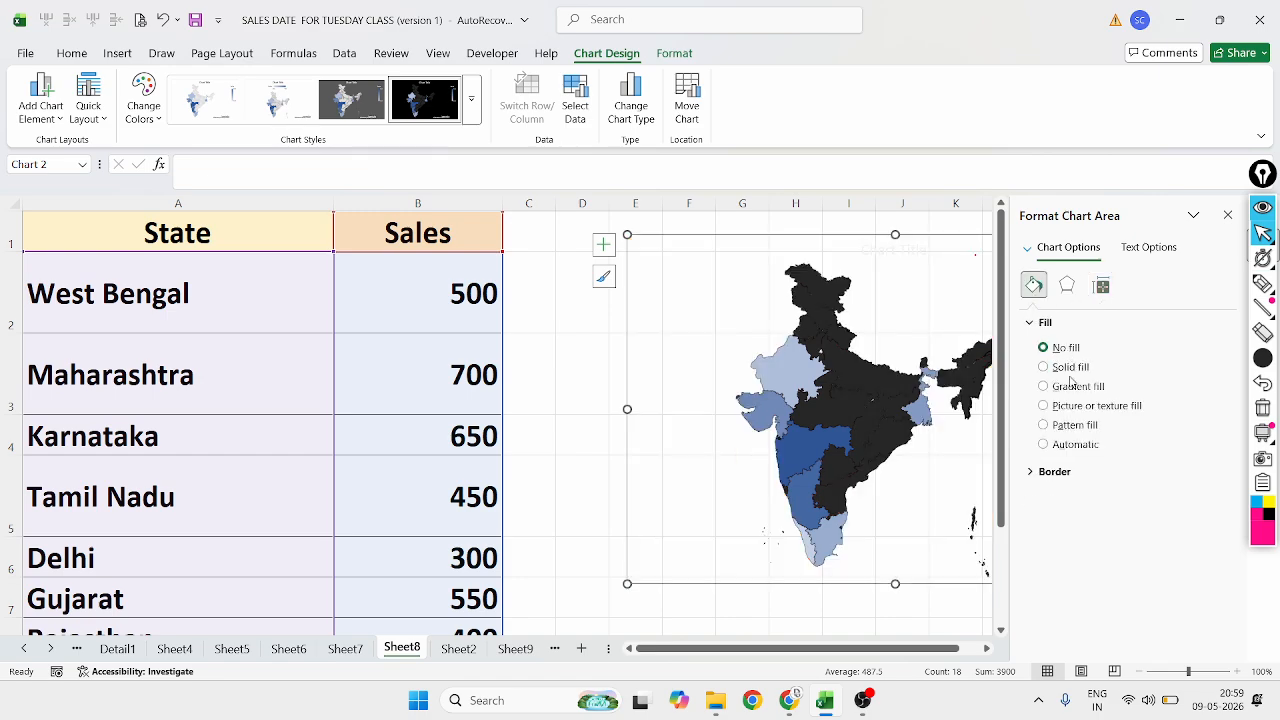
pyautogui.click(1066, 368)
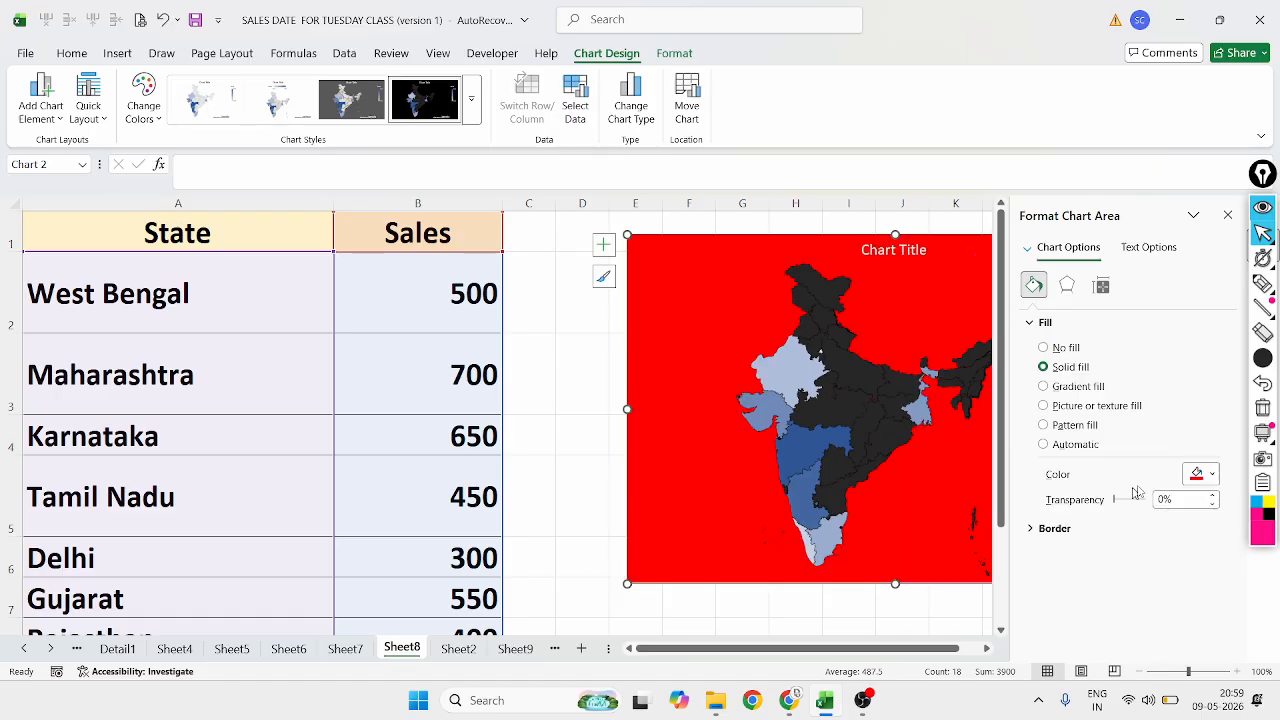
pyautogui.click(1211, 474)
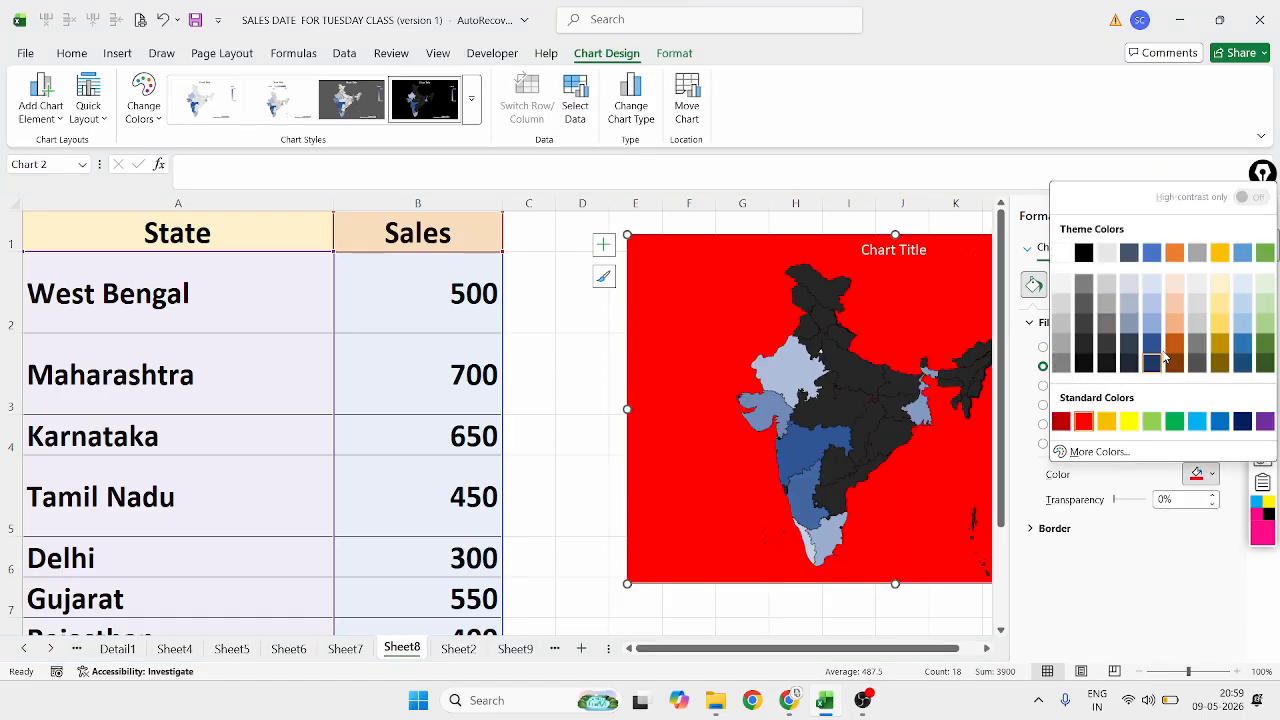
pyautogui.click(1217, 287)
# Fill the map chart's plot area with standard yellow
pyautogui.click(914, 313)
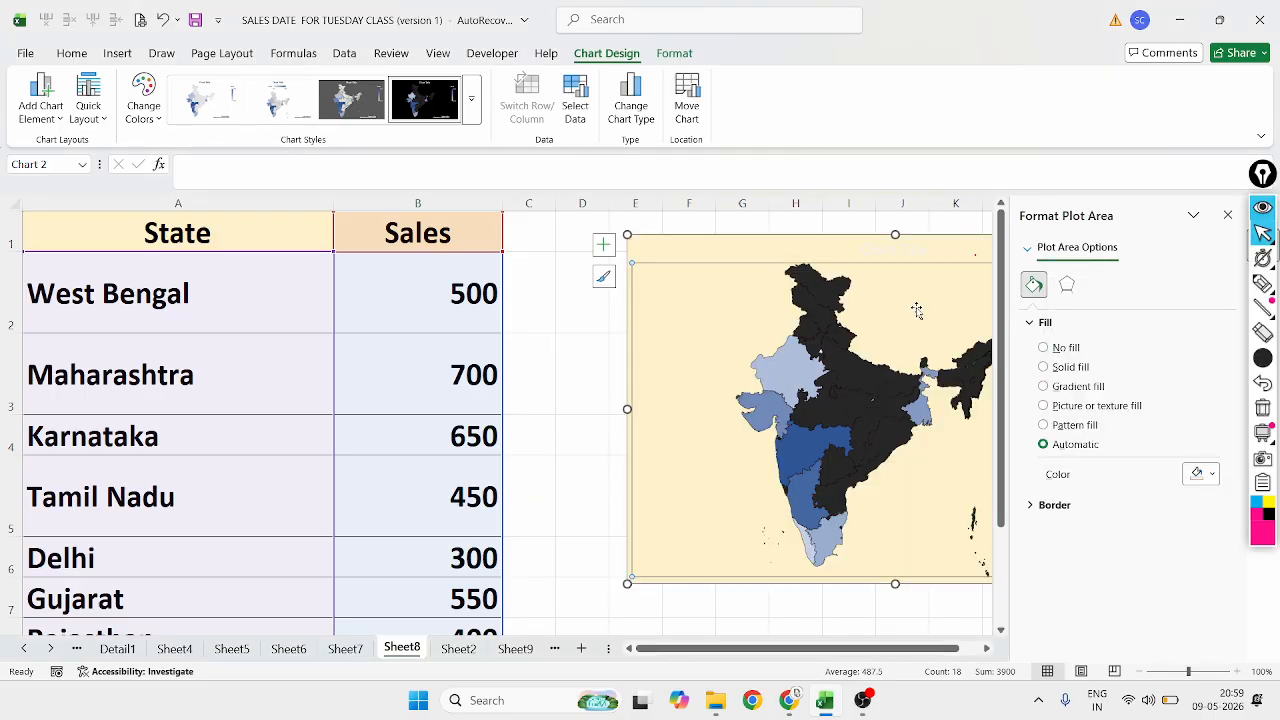
pyautogui.click(1213, 476)
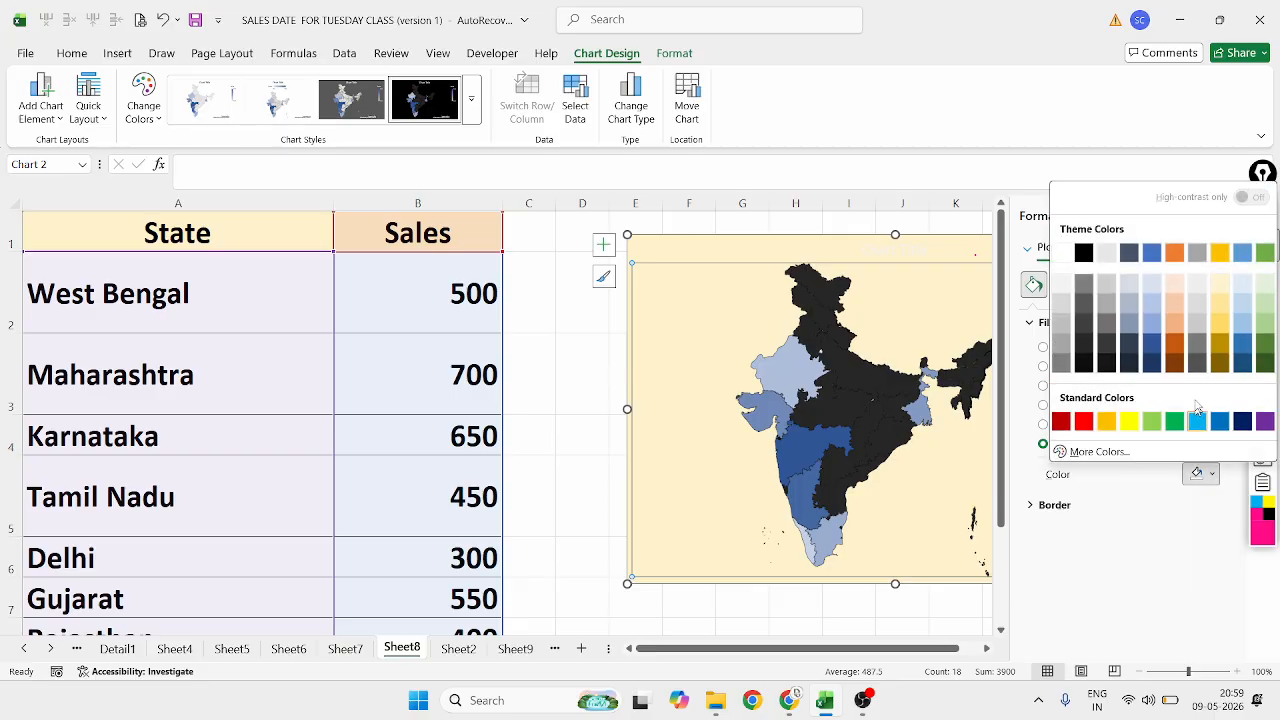
pyautogui.click(1129, 422)
# Add a standard green glow to the chart area and set the glow transparency to 1%
pyautogui.click(943, 242)
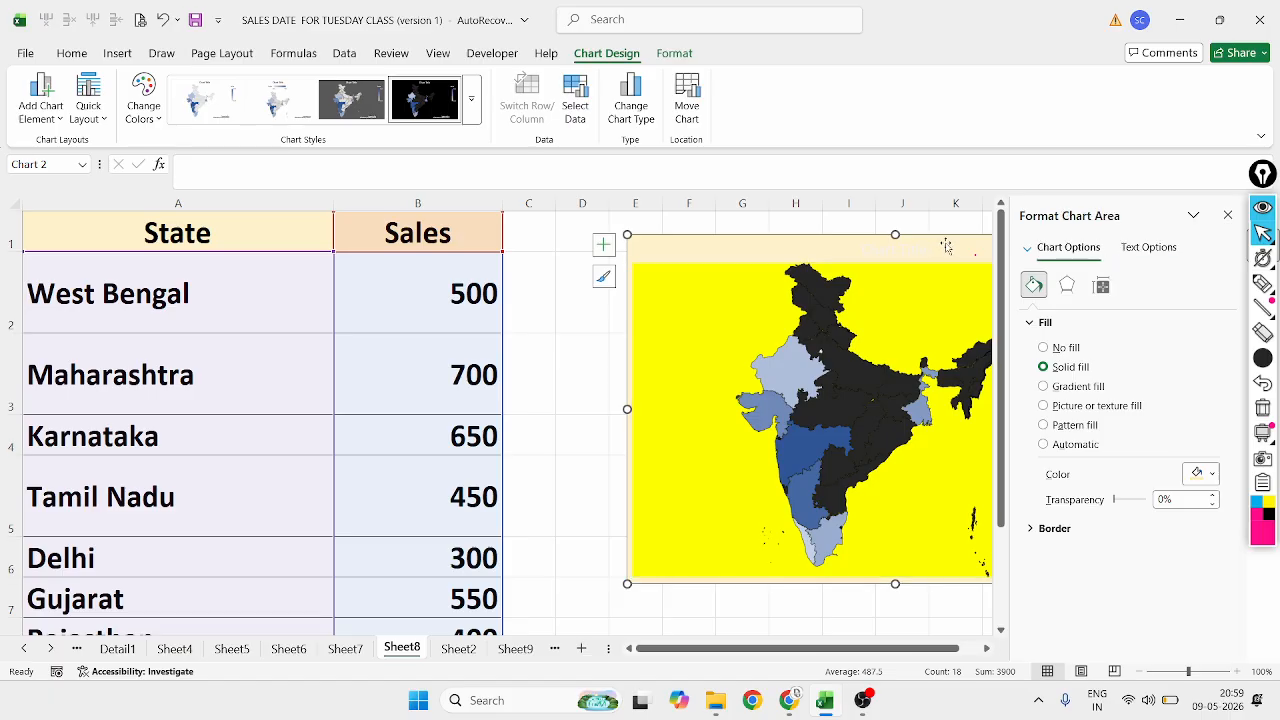
pyautogui.click(1067, 286)
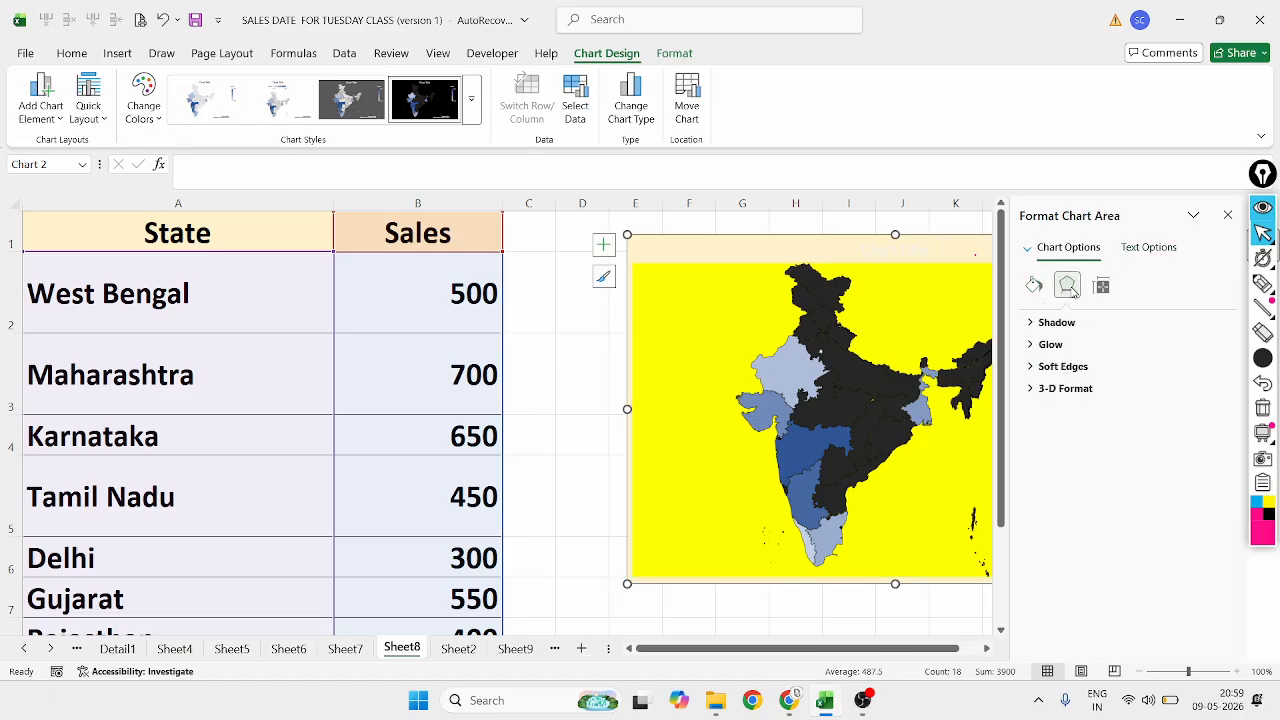
pyautogui.click(1051, 344)
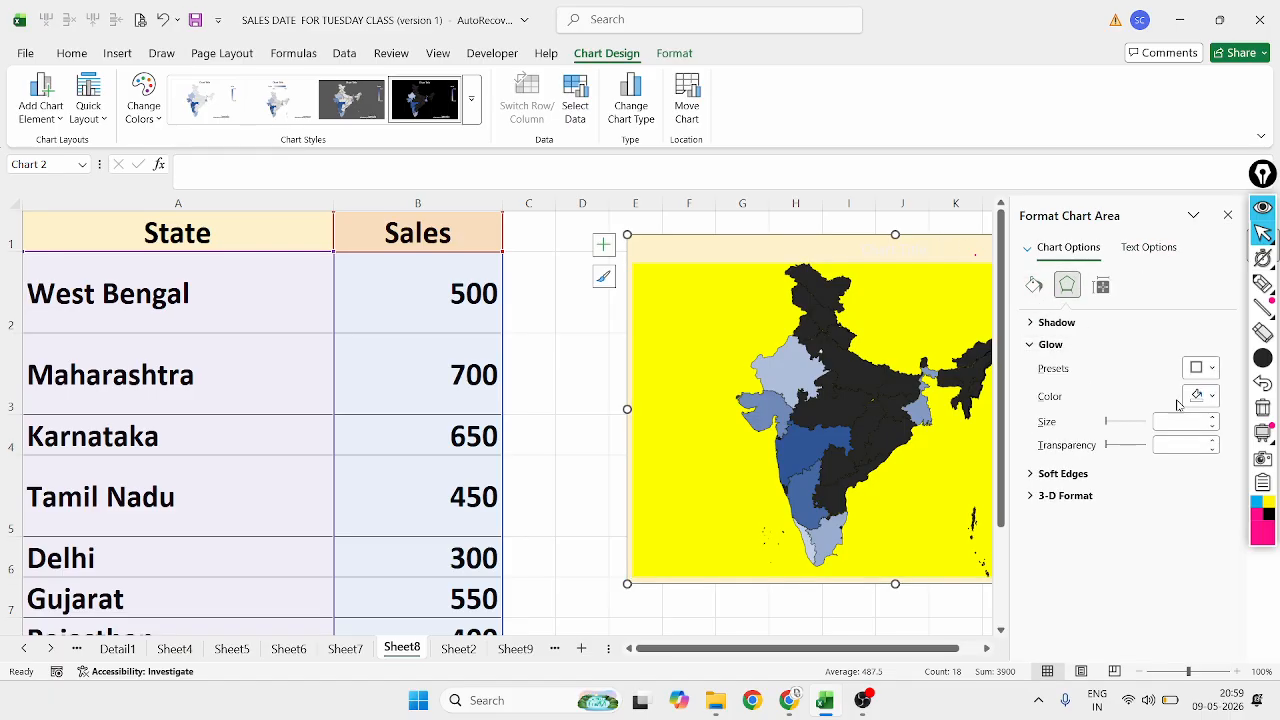
pyautogui.click(1215, 397)
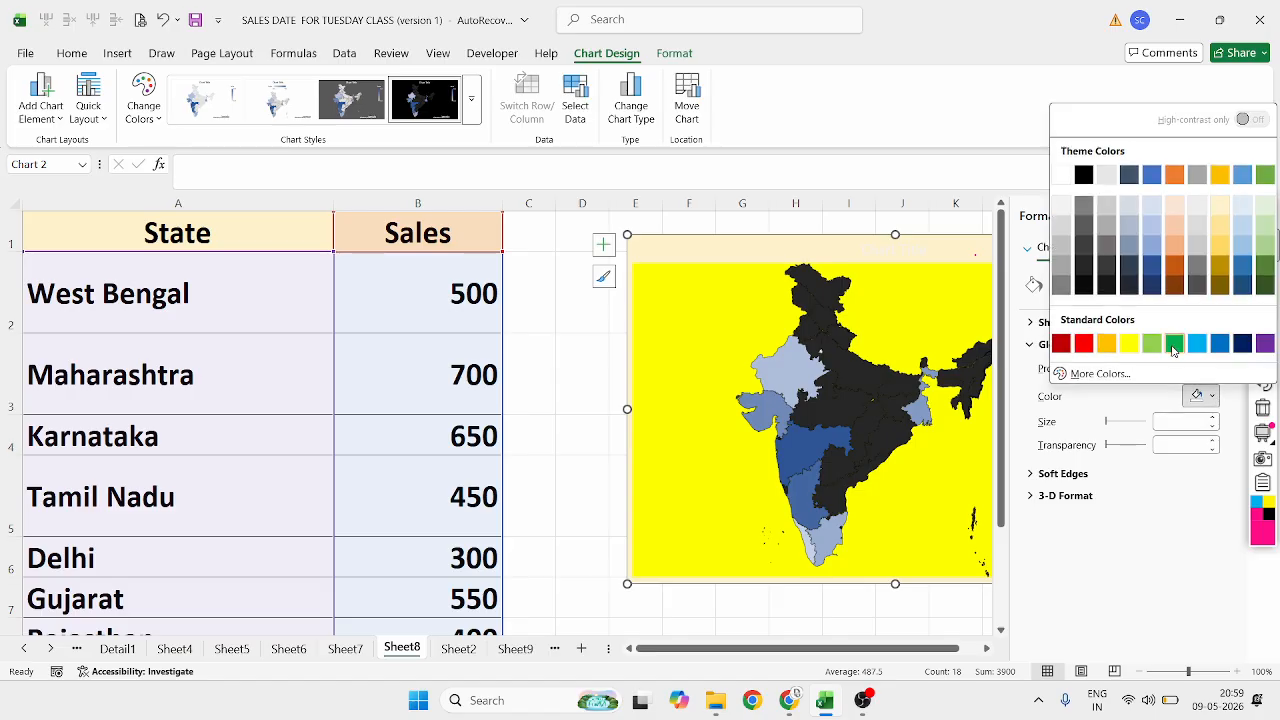
pyautogui.click(1174, 344)
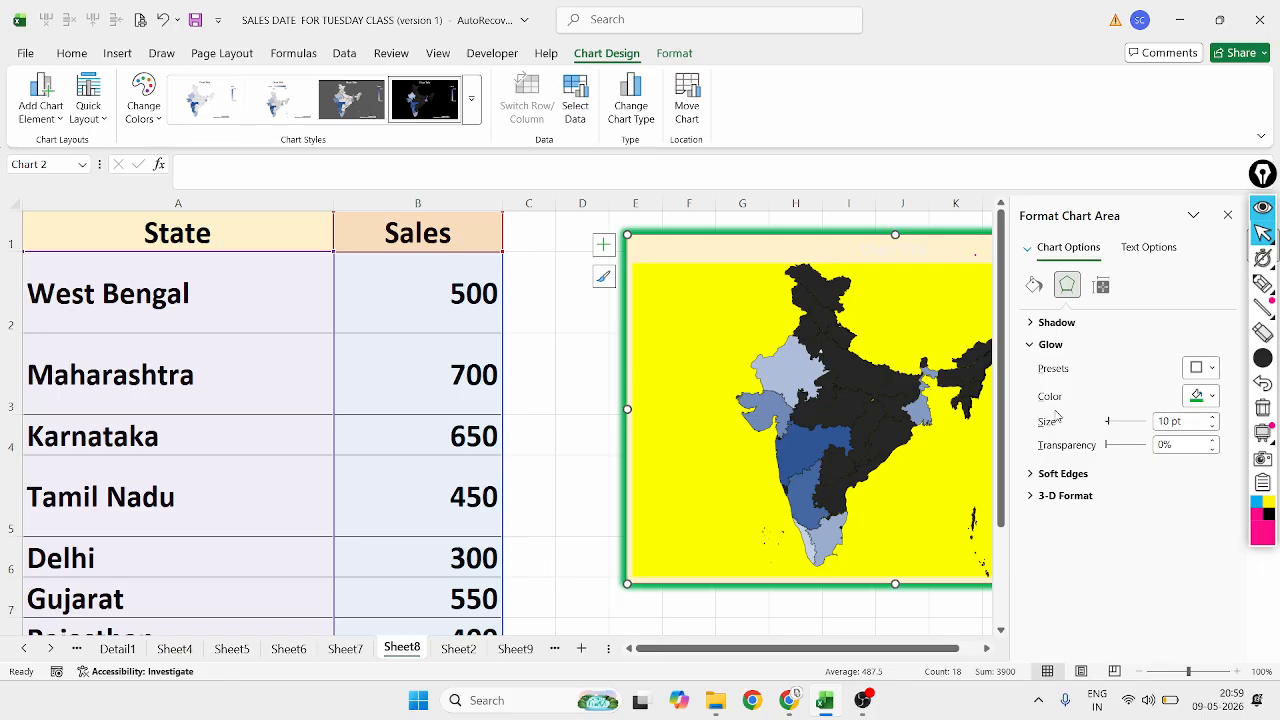
pyautogui.click(1212, 440)
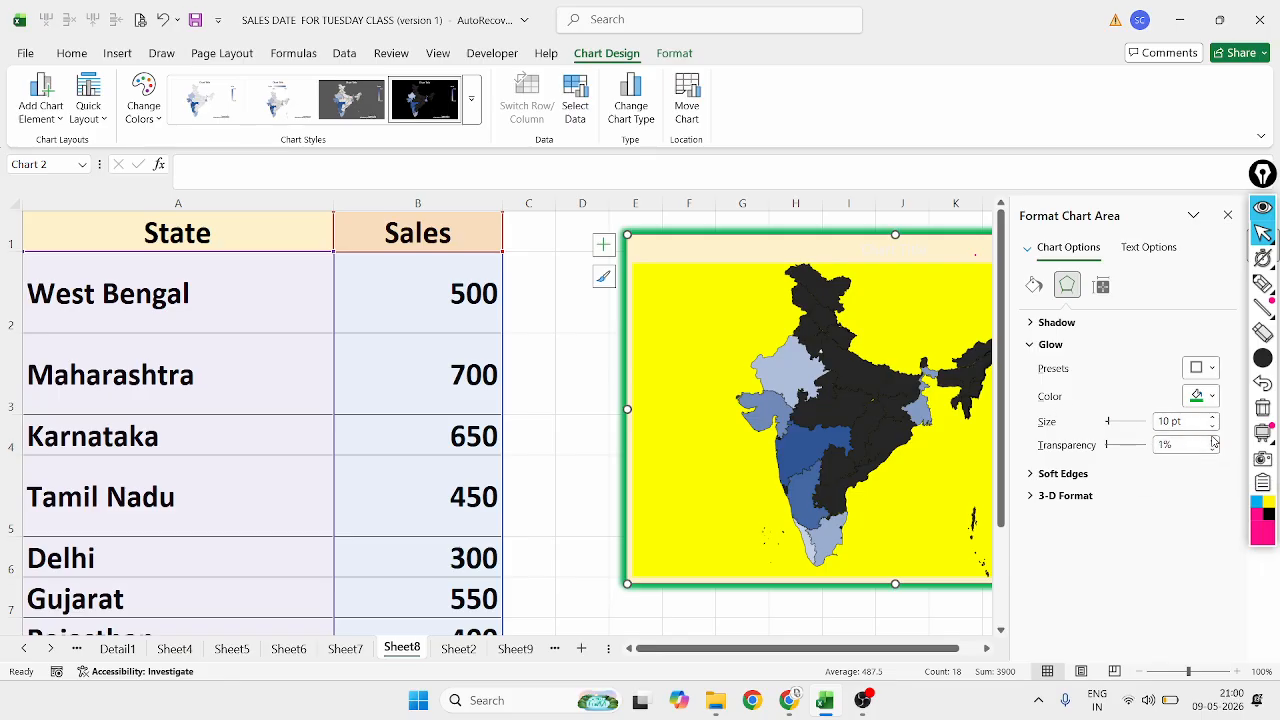
# Set the chart area's soft edges to 8 pt, close the formatting pane and move the map chart closer to the sales table
pyautogui.click(1060, 476)
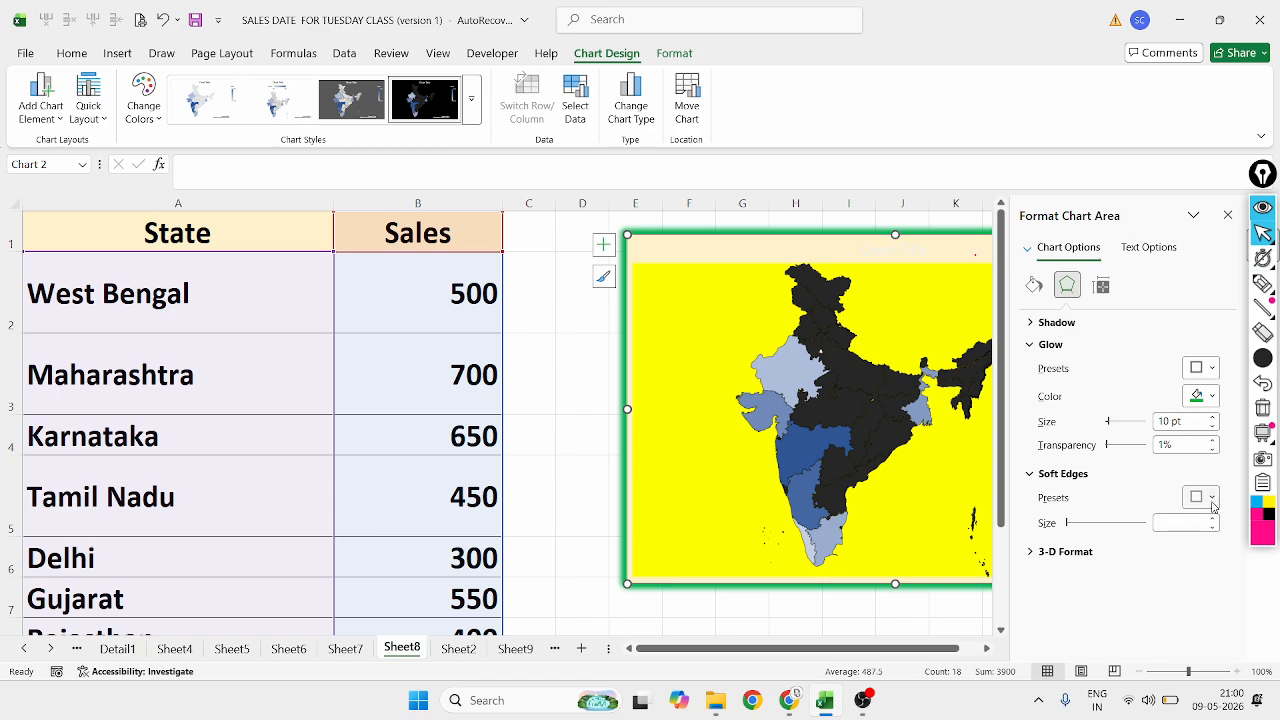
pyautogui.moveTo(1080, 522); pyautogui.dragTo(1101, 524)
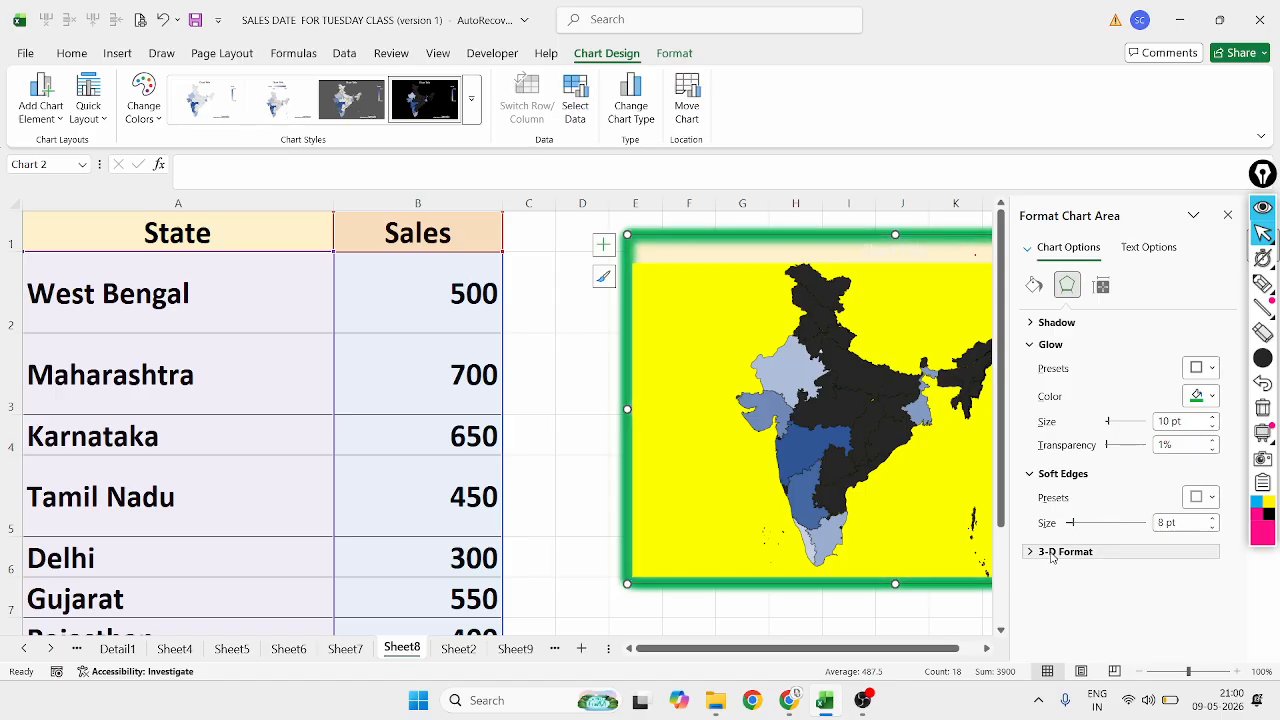
pyautogui.click(1062, 552)
pyautogui.scroll(-5, 1080, 555)
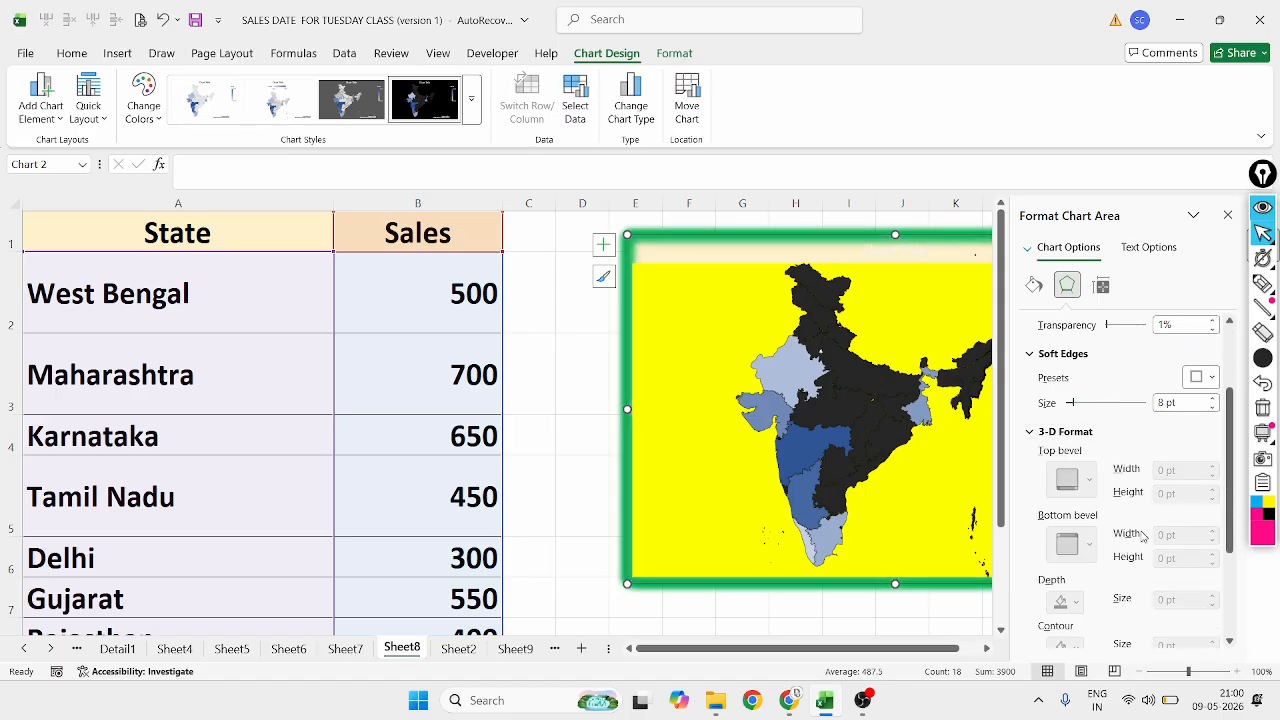
pyautogui.click(1229, 227)
pyautogui.moveTo(1077, 251); pyautogui.dragTo(992, 253)
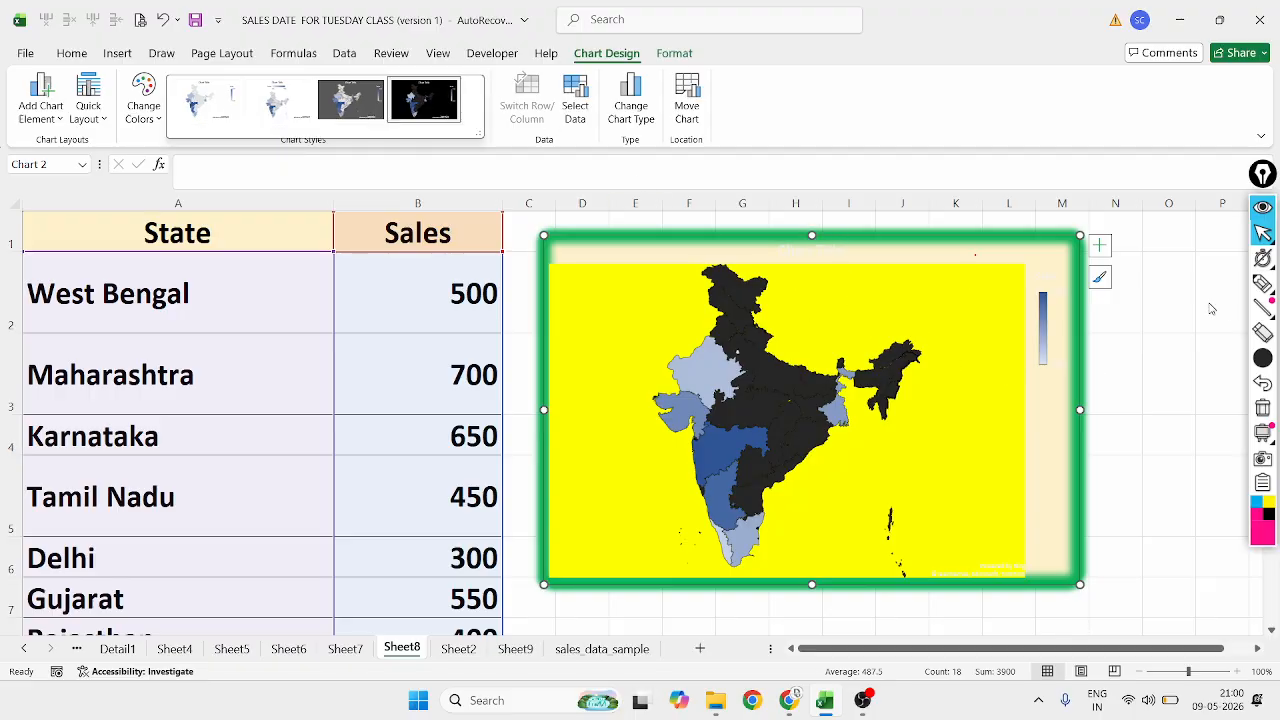
# Circle the map chart's colour scale legend with the pink pen, then erase the circle
pyautogui.click(1264, 287)
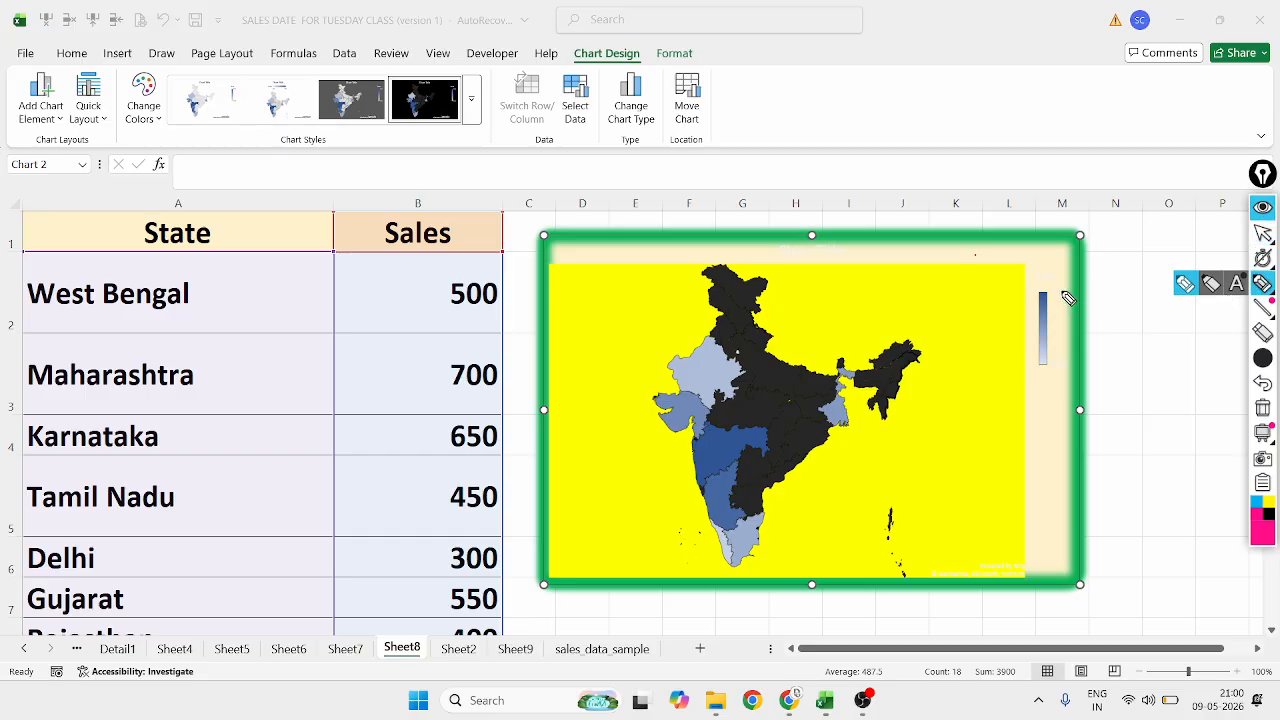
pyautogui.moveTo(1068, 298)
pyautogui.mouseDown()
pyautogui.moveTo(1030, 278)
pyautogui.moveTo(1010, 368)
pyautogui.moveTo(1088, 382)
pyautogui.moveTo(1066, 304)
pyautogui.mouseUp()
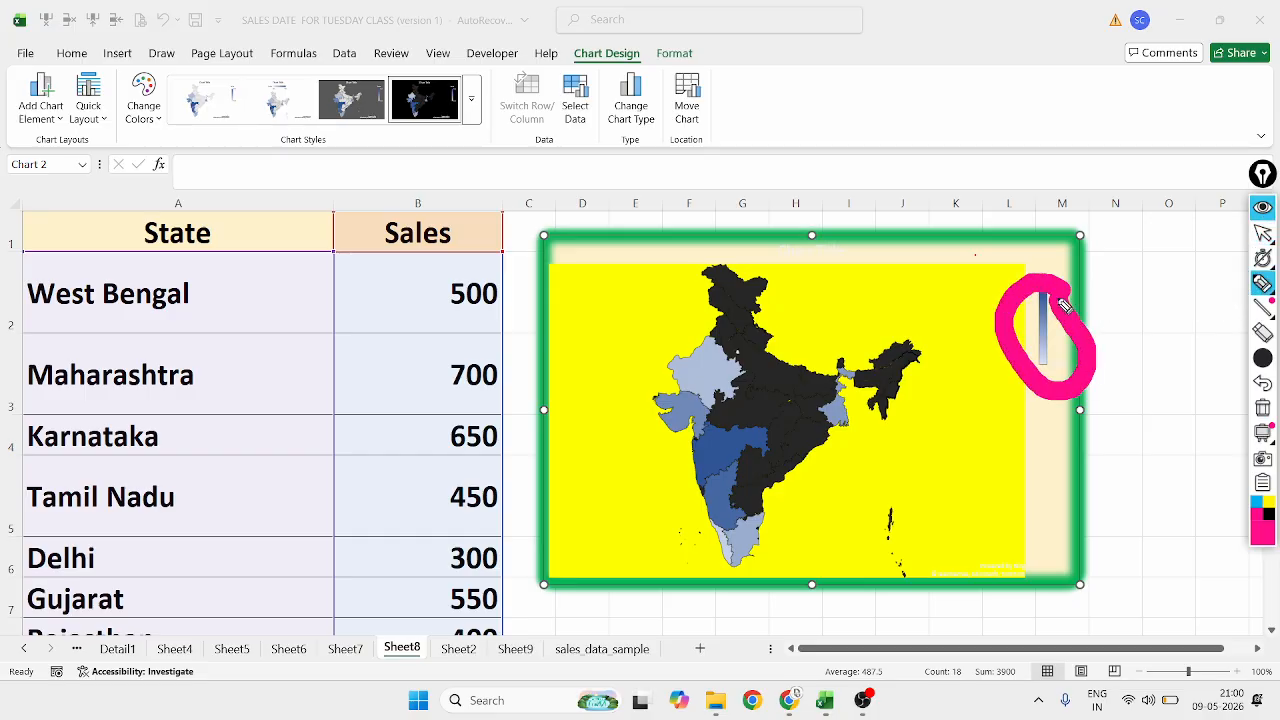
pyautogui.click(1265, 386)
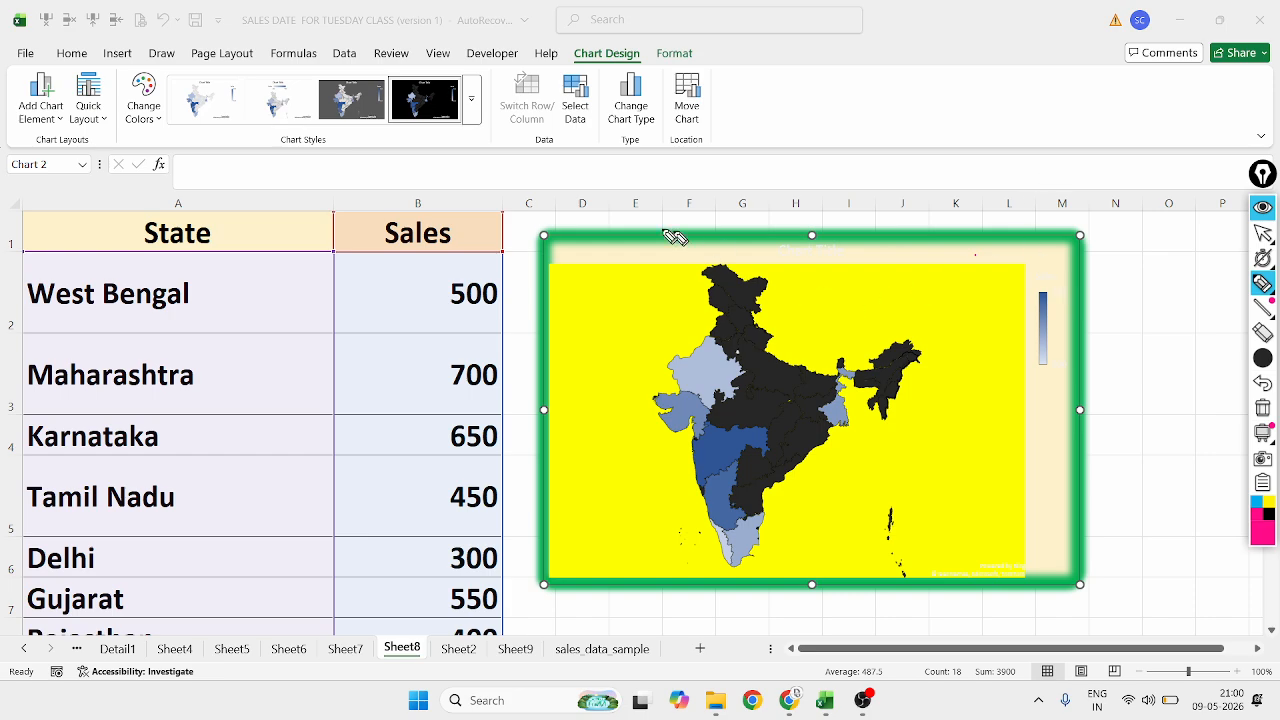
# Circle the sales values of Maharashtra and West Bengal and their matching regions on the map with the pink pen
pyautogui.moveTo(490, 347)
pyautogui.mouseDown()
pyautogui.moveTo(382, 341)
pyautogui.moveTo(386, 415)
pyautogui.moveTo(458, 424)
pyautogui.moveTo(527, 396)
pyautogui.moveTo(528, 352)
pyautogui.moveTo(480, 320)
pyautogui.mouseUp()
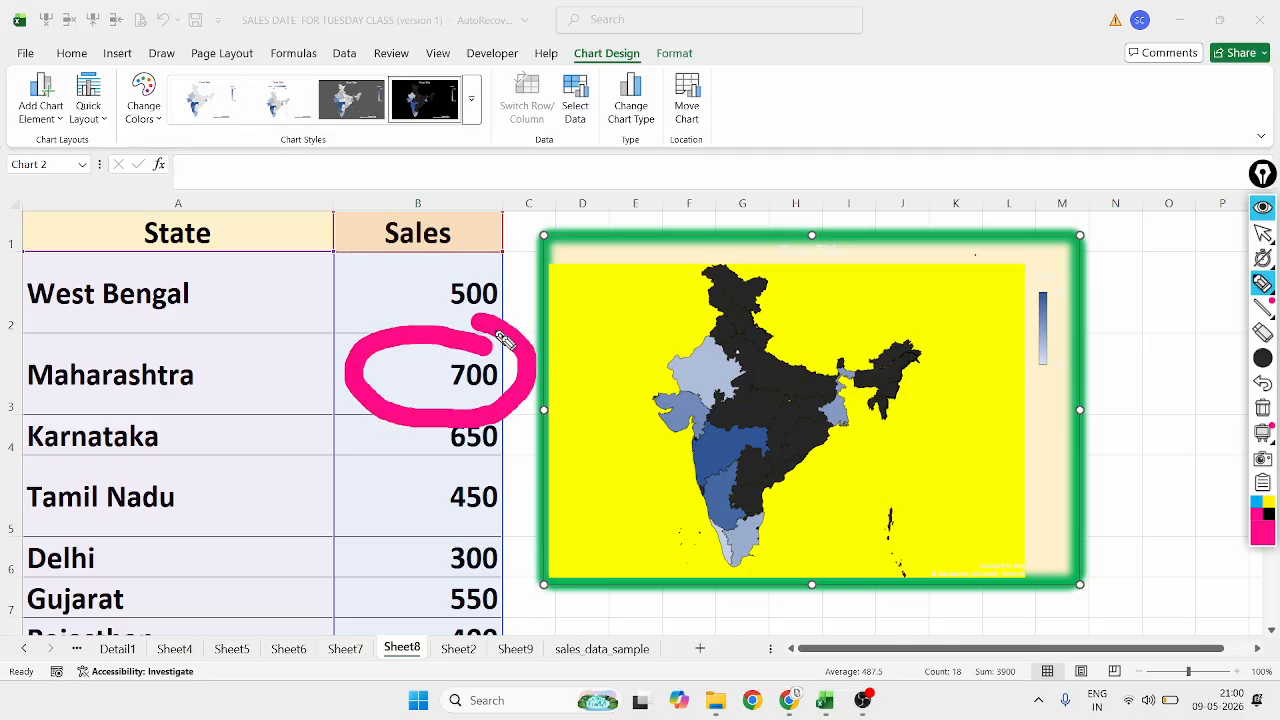
pyautogui.moveTo(744, 427)
pyautogui.mouseDown()
pyautogui.moveTo(690, 425)
pyautogui.moveTo(678, 478)
pyautogui.moveTo(720, 484)
pyautogui.moveTo(778, 466)
pyautogui.moveTo(790, 440)
pyautogui.moveTo(748, 424)
pyautogui.mouseUp()
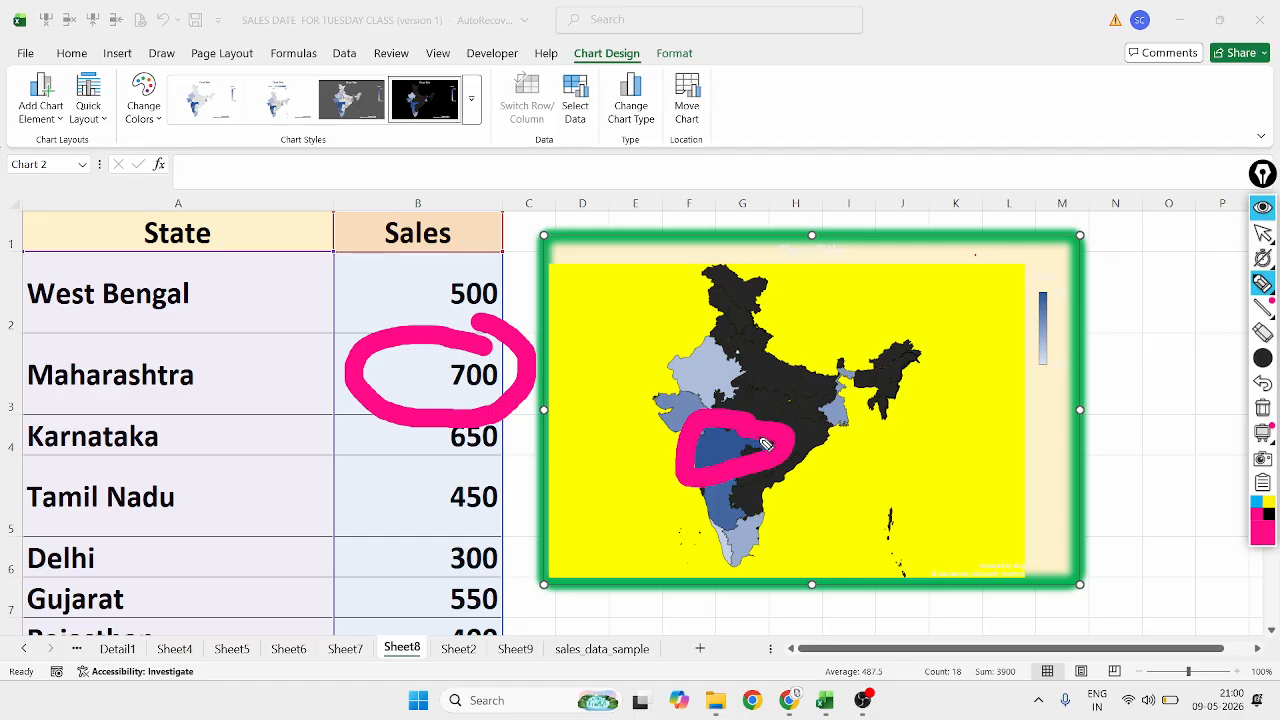
pyautogui.moveTo(1263, 285)
pyautogui.moveTo(1265, 358)
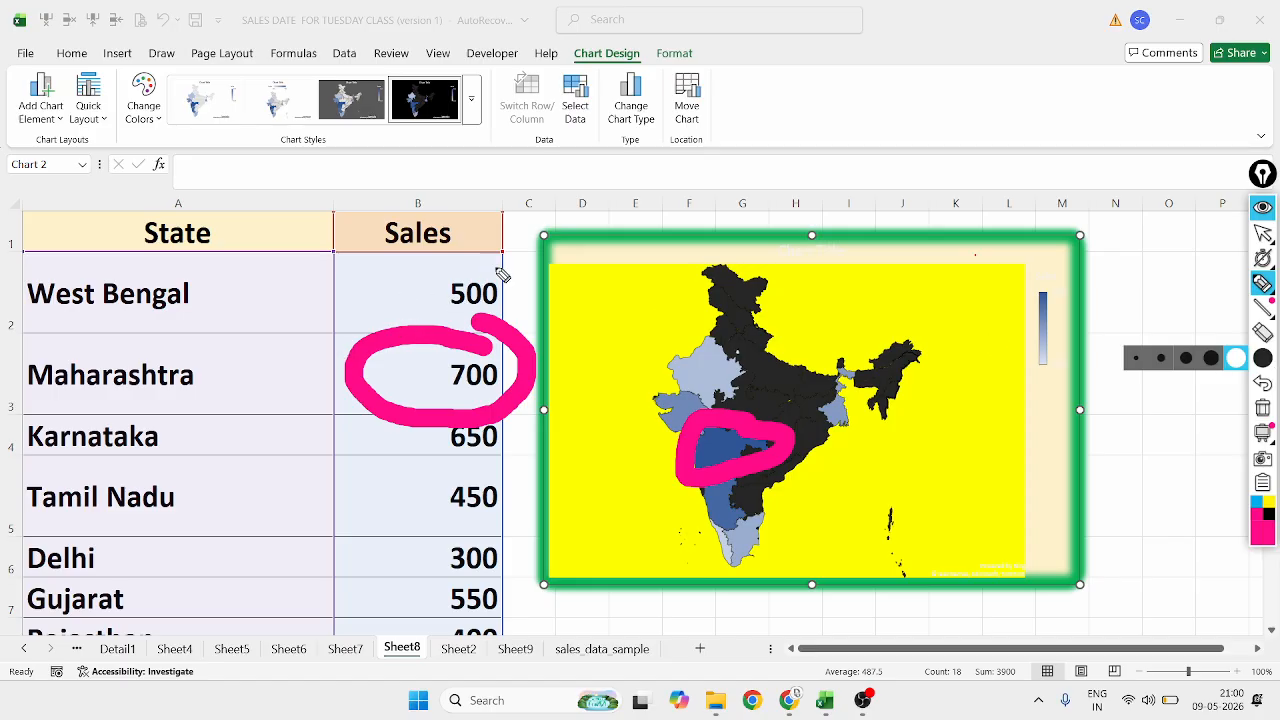
pyautogui.moveTo(502, 262)
pyautogui.mouseDown()
pyautogui.moveTo(452, 250)
pyautogui.moveTo(366, 320)
pyautogui.moveTo(528, 328)
pyautogui.moveTo(540, 287)
pyautogui.mouseUp()
pyautogui.moveTo(858, 356)
pyautogui.mouseDown()
pyautogui.moveTo(838, 356)
pyautogui.moveTo(812, 432)
pyautogui.moveTo(893, 430)
pyautogui.moveTo(848, 346)
pyautogui.mouseUp()
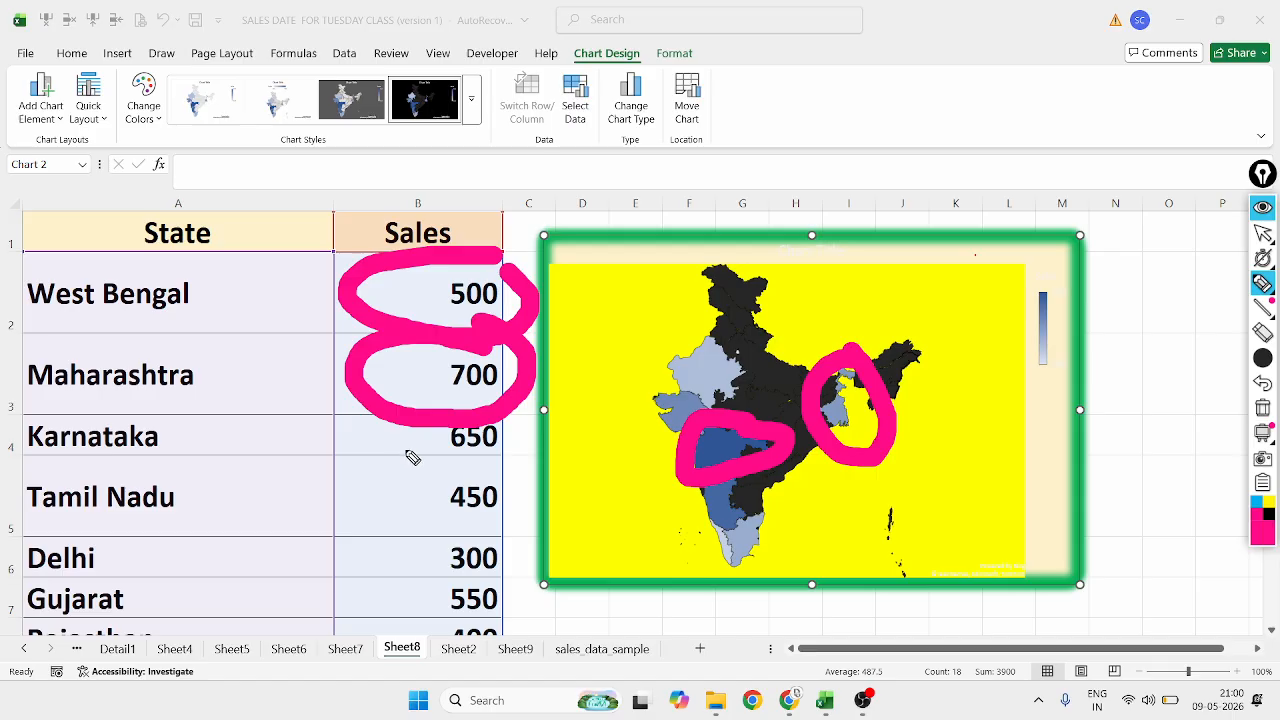
# Undo the pink pen circles on the table and map and return to the normal pointer
pyautogui.click(1263, 232)
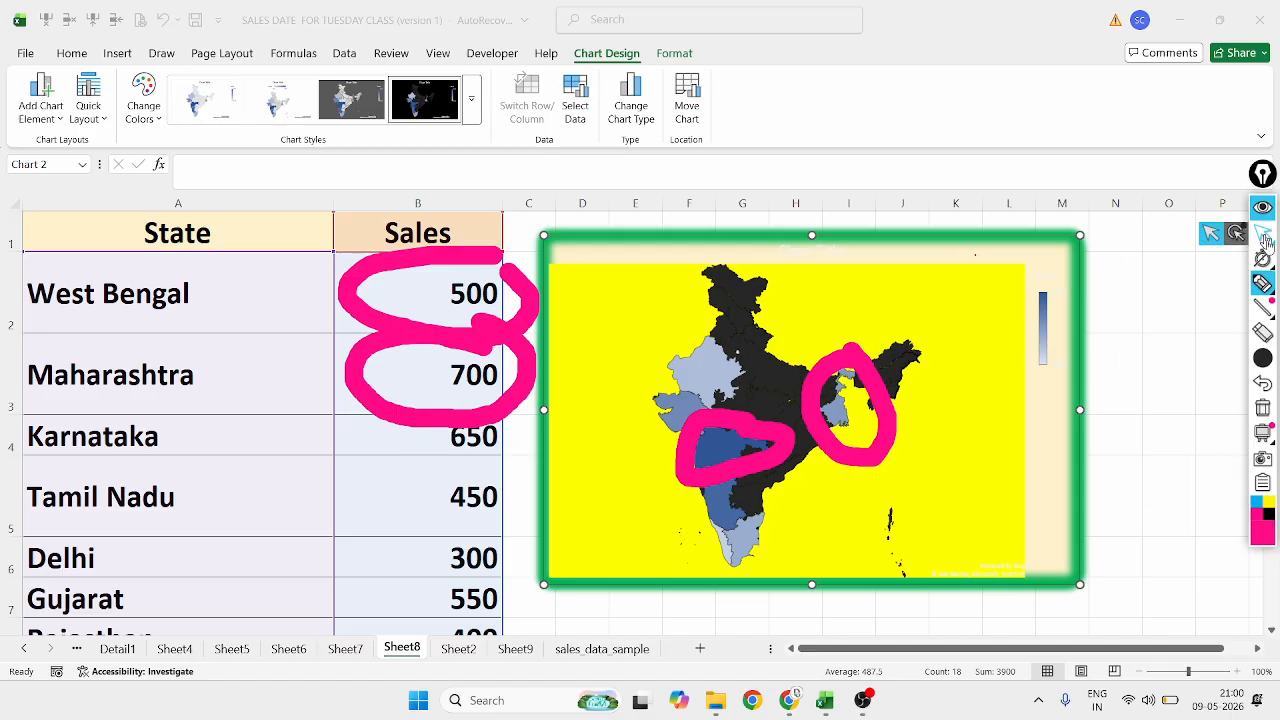
pyautogui.click(1264, 384)
pyautogui.click(1264, 384)
pyautogui.click(1264, 384)
pyautogui.click(1264, 384)
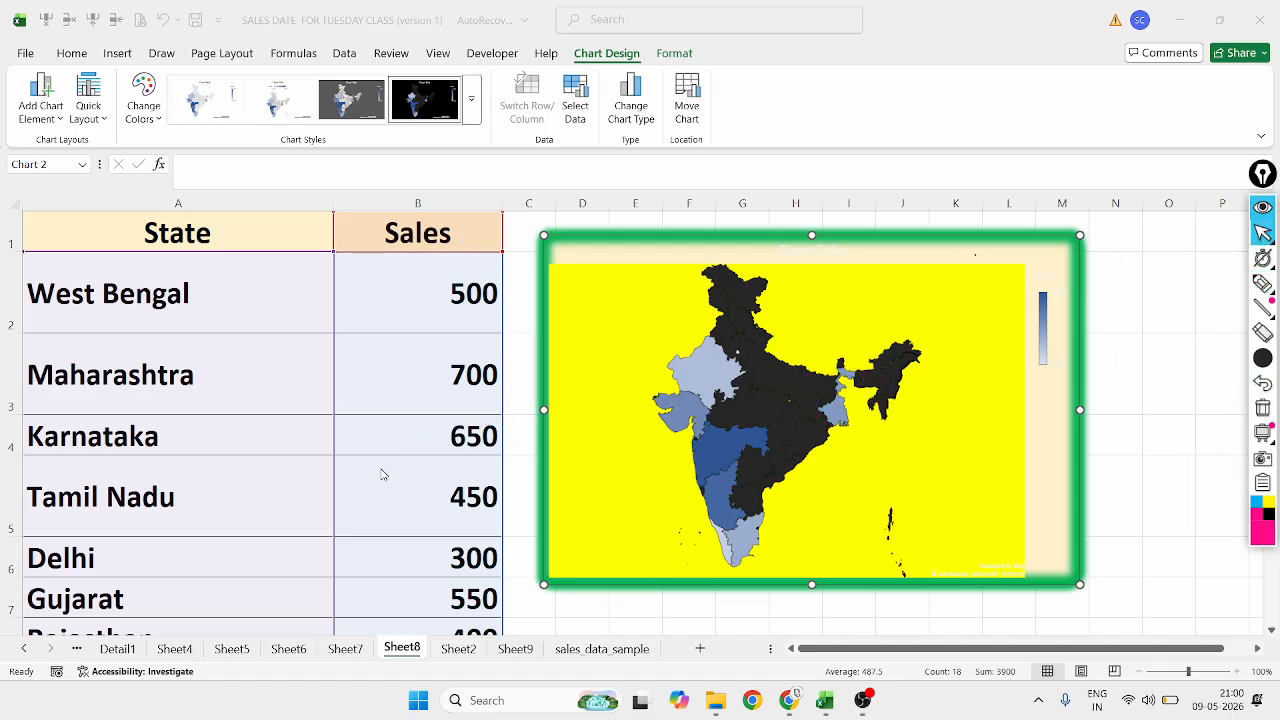
# Examine the sales values of all states down to Kerala against the map chart's shading and activate the annotation pen
pyautogui.scroll(-2, 385, 474)
pyautogui.scroll(2, 393, 470)
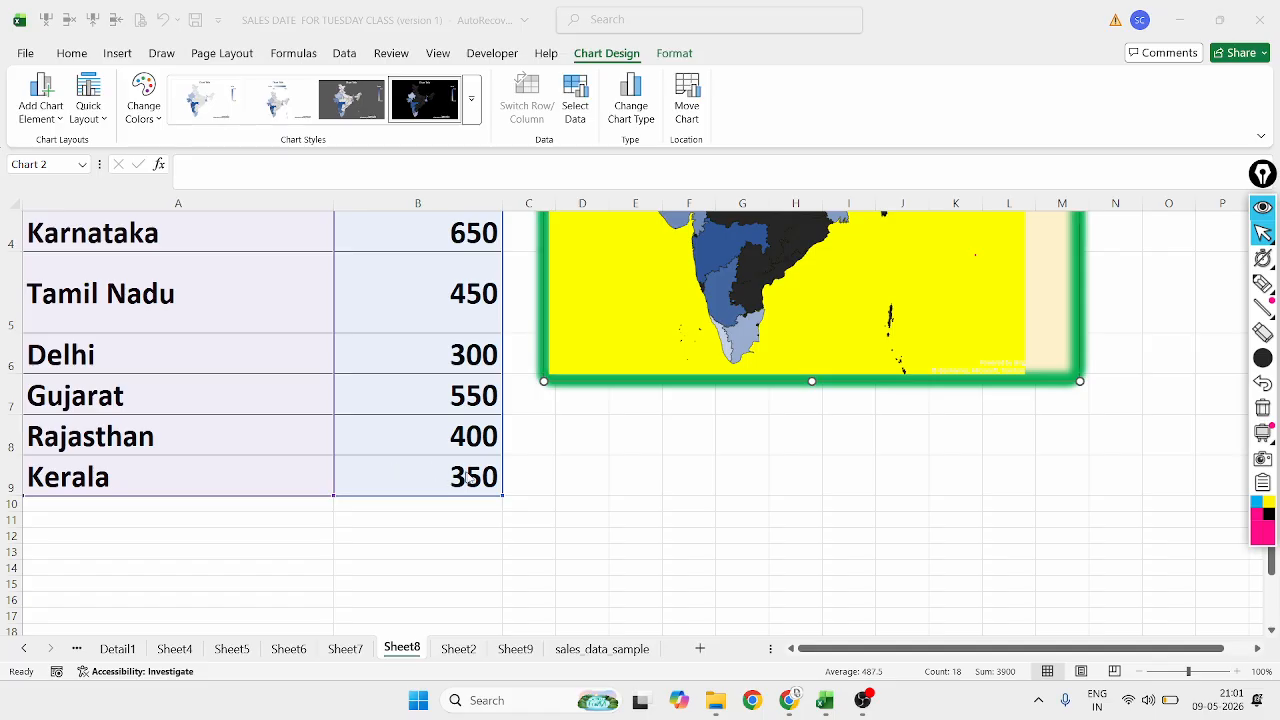
pyautogui.scroll(2, 455, 370)
pyautogui.click(485, 378)
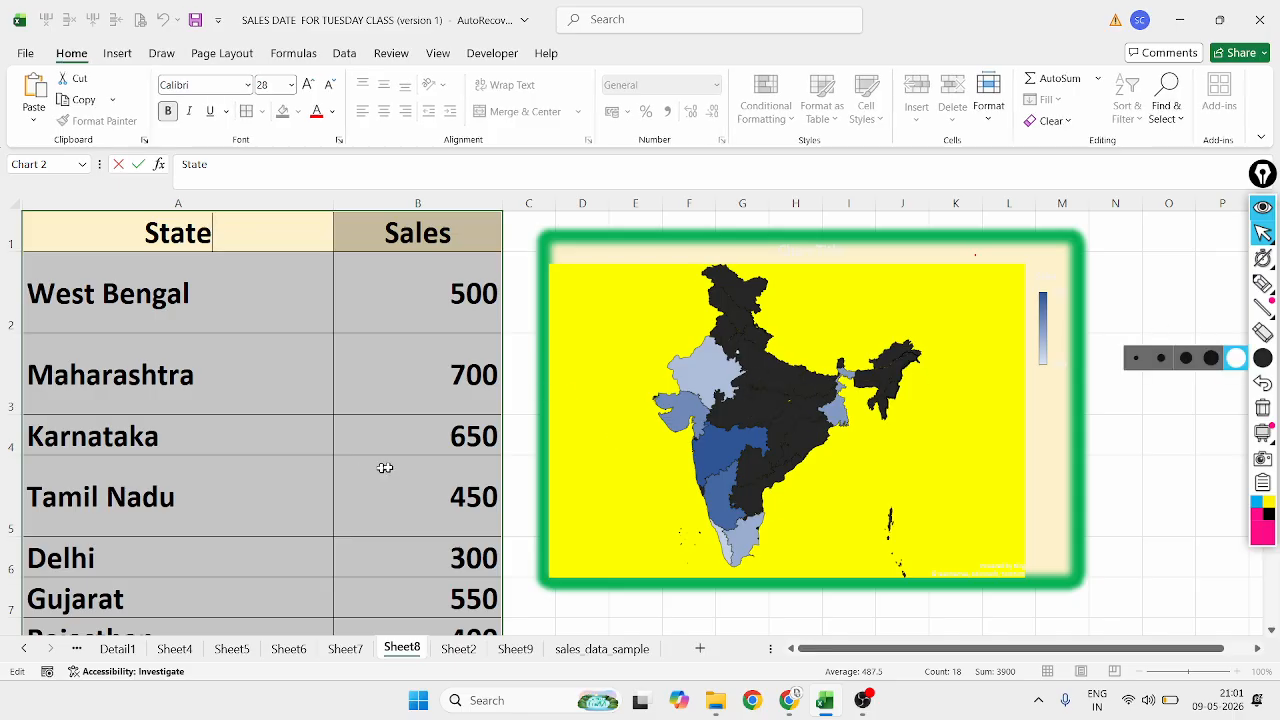
pyautogui.scroll(-2, 413, 484)
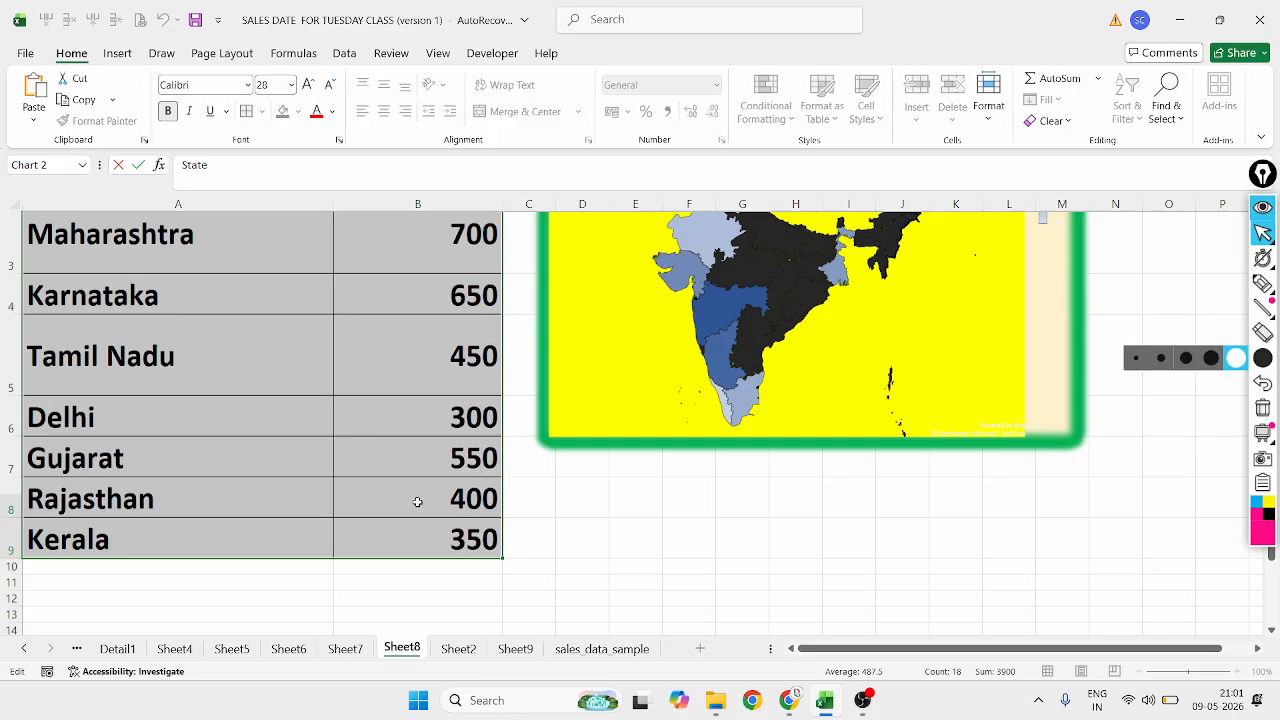
pyautogui.scroll(2, 417, 495)
pyautogui.scroll(-3, 422, 494)
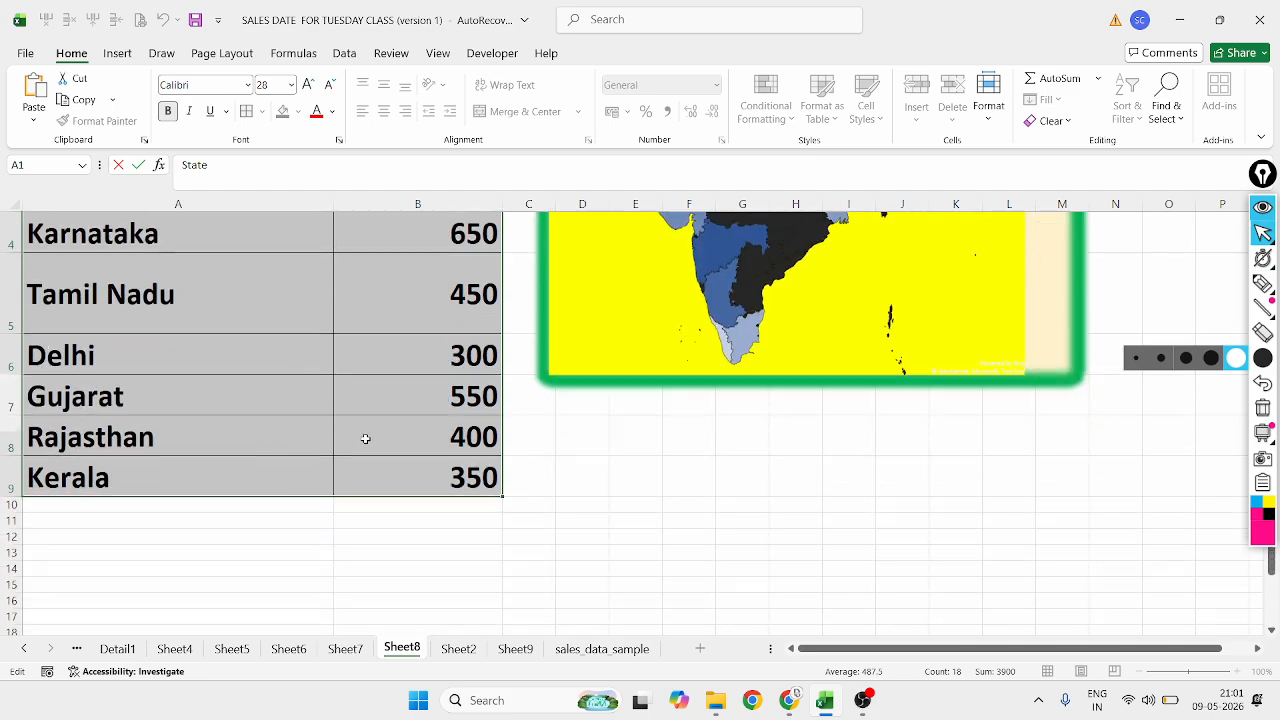
pyautogui.scroll(3, 389, 455)
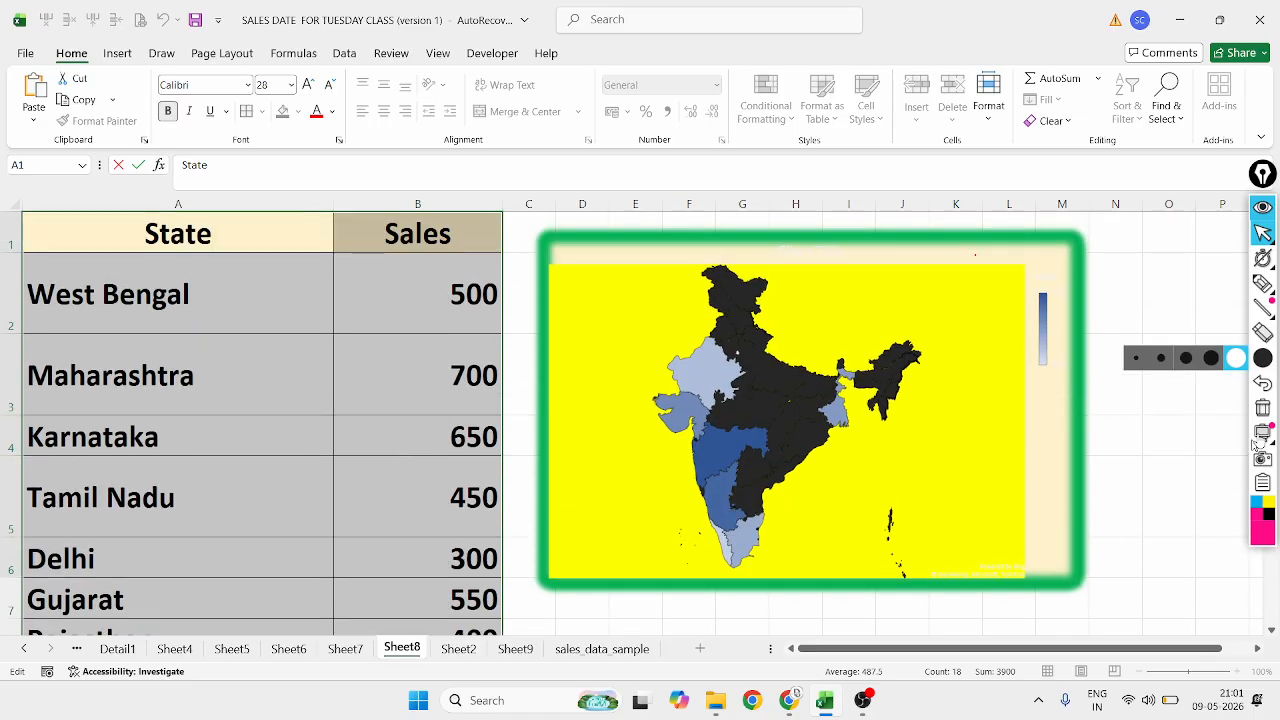
pyautogui.moveTo(1264, 315)
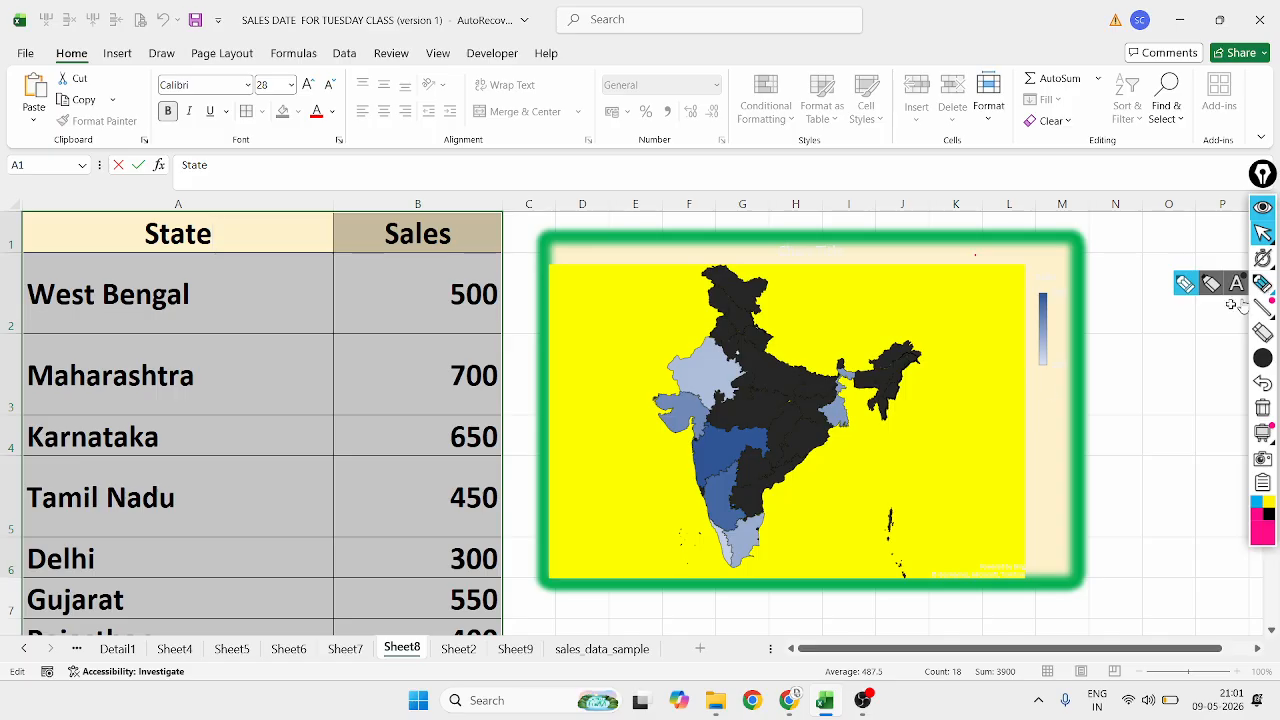
pyautogui.scroll(-3, 470, 478)
pyautogui.scroll(3, 467, 463)
pyautogui.click(1210, 286)
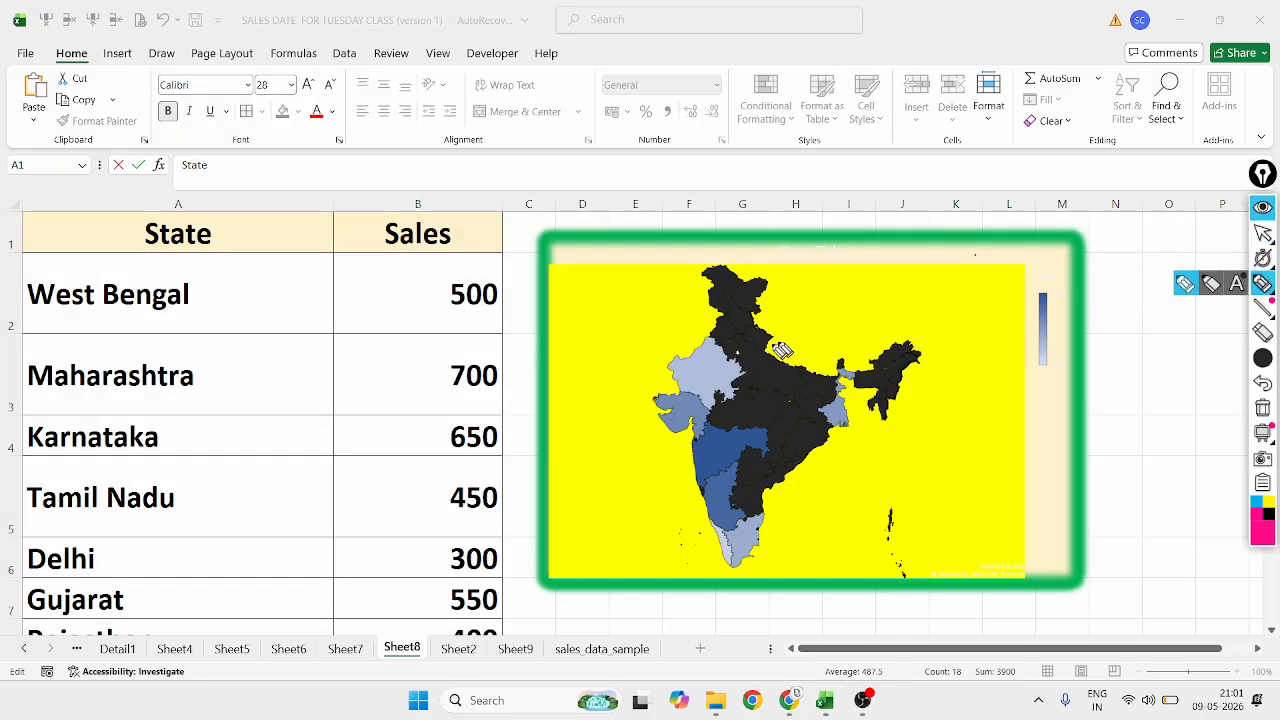
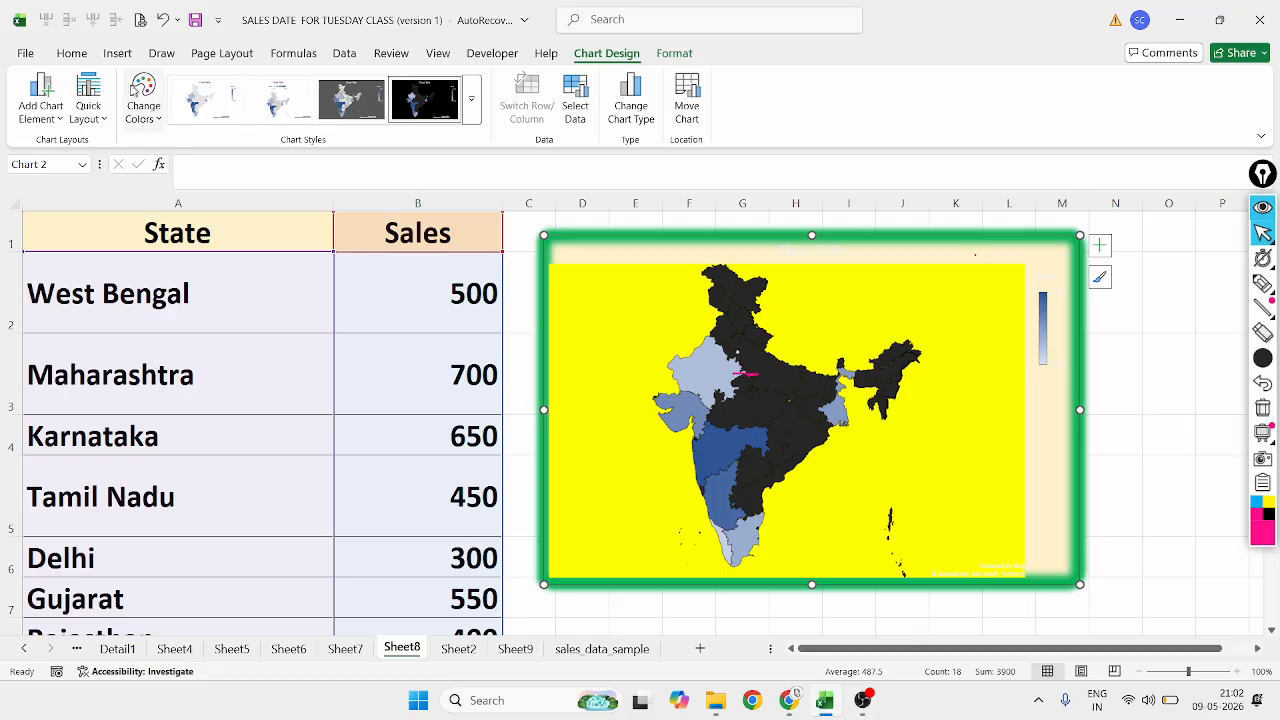
# Add a new blank worksheet and display the source options for inserting a picture
pyautogui.click(117, 53)
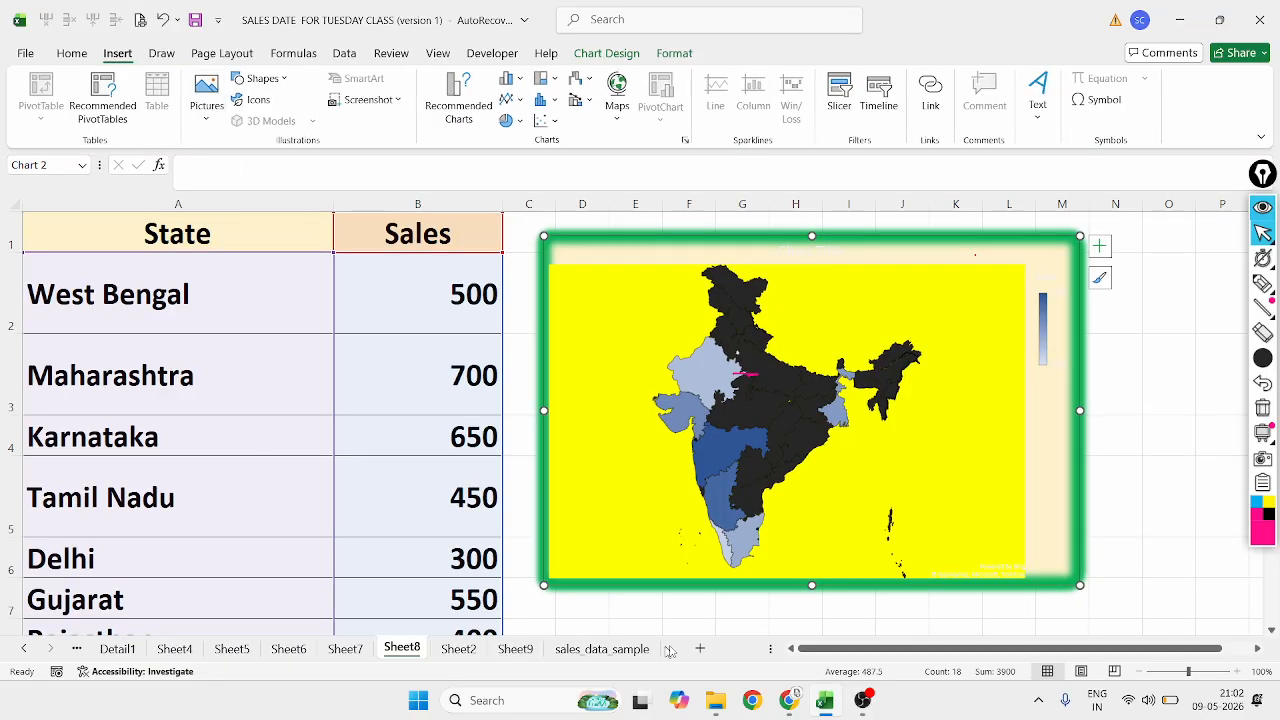
pyautogui.click(700, 648)
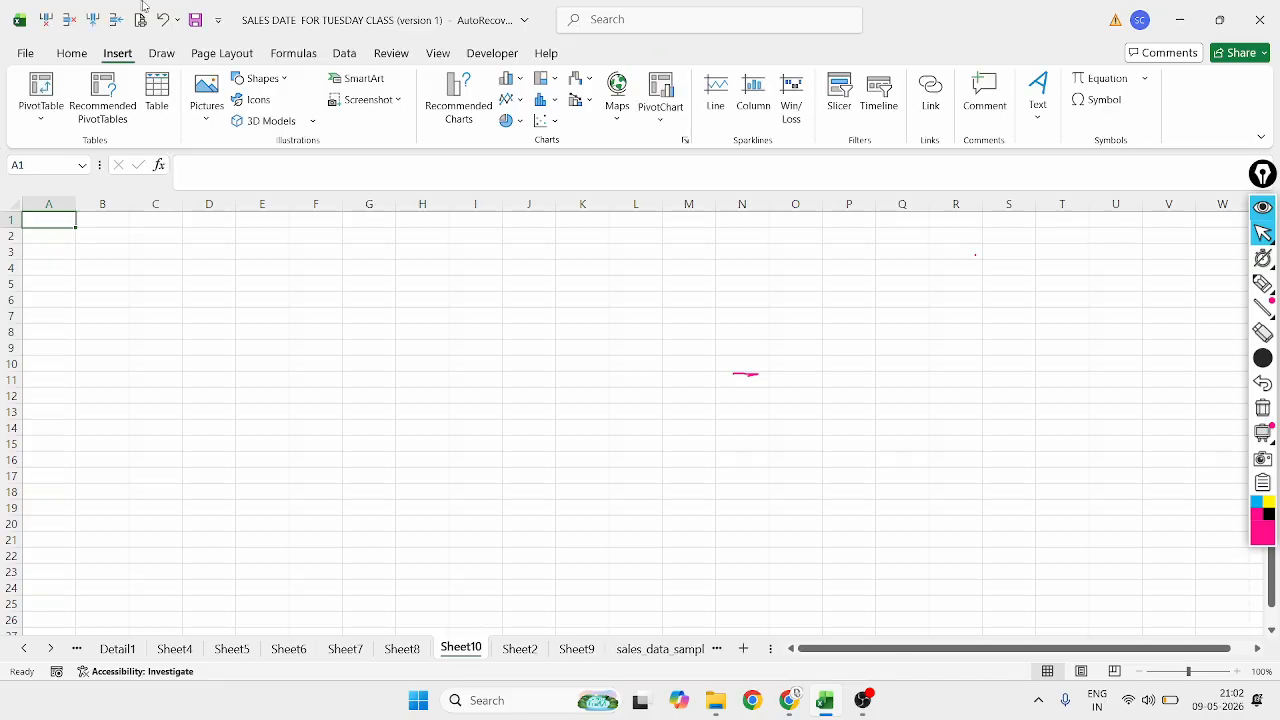
pyautogui.click(208, 100)
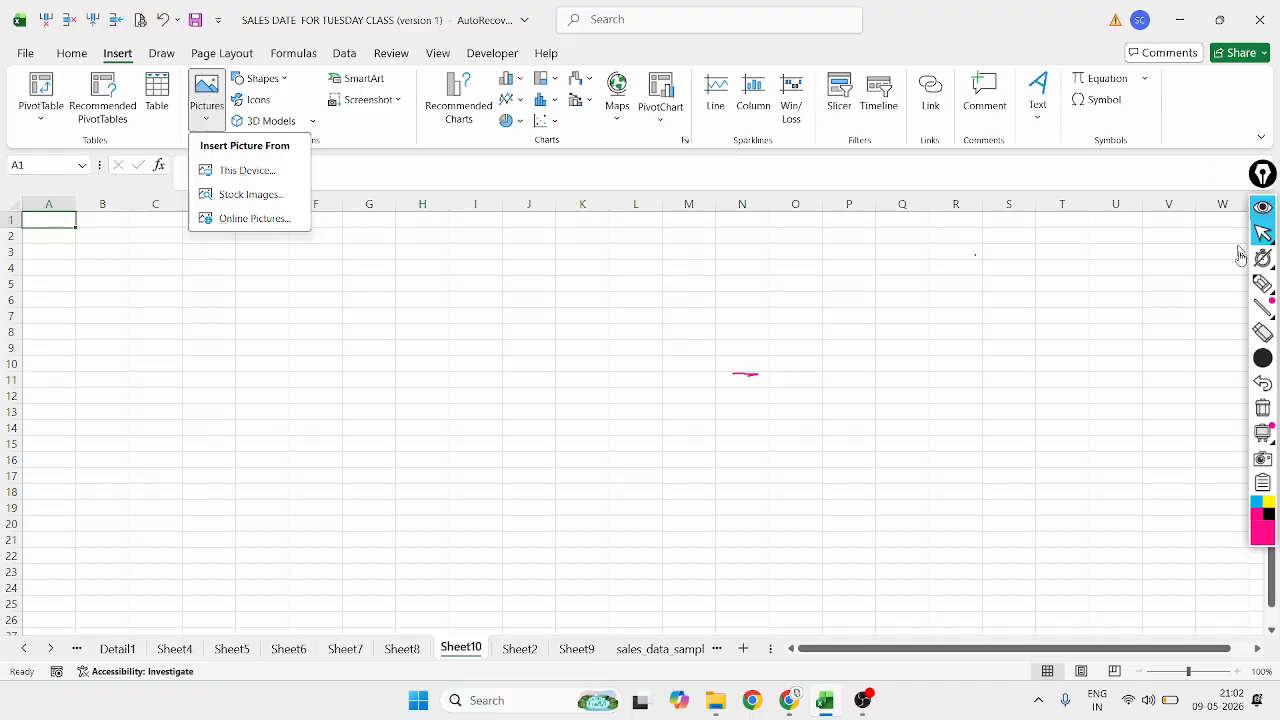
# Circle the Pictures command with the pink pen, erase the circle and return to the normal pointer
pyautogui.click(1264, 285)
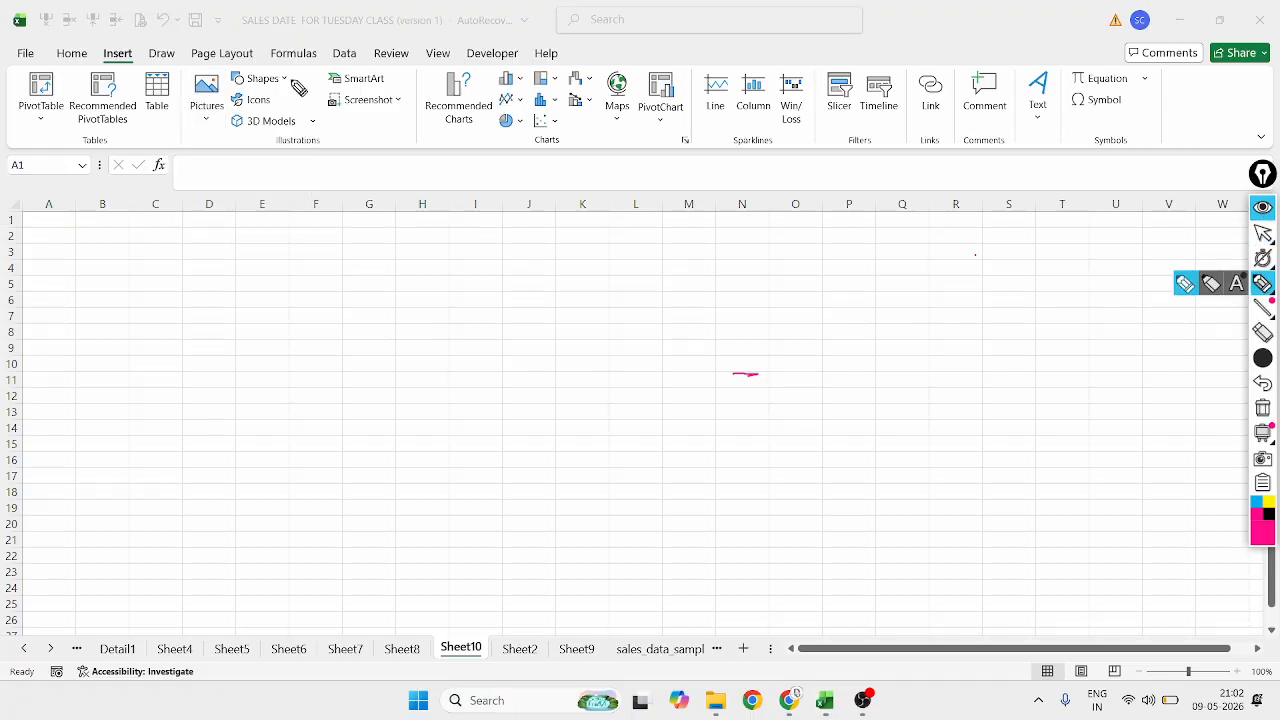
pyautogui.moveTo(230, 72)
pyautogui.mouseDown()
pyautogui.moveTo(195, 85)
pyautogui.moveTo(217, 163)
pyautogui.moveTo(236, 74)
pyautogui.moveTo(222, 58)
pyautogui.mouseUp()
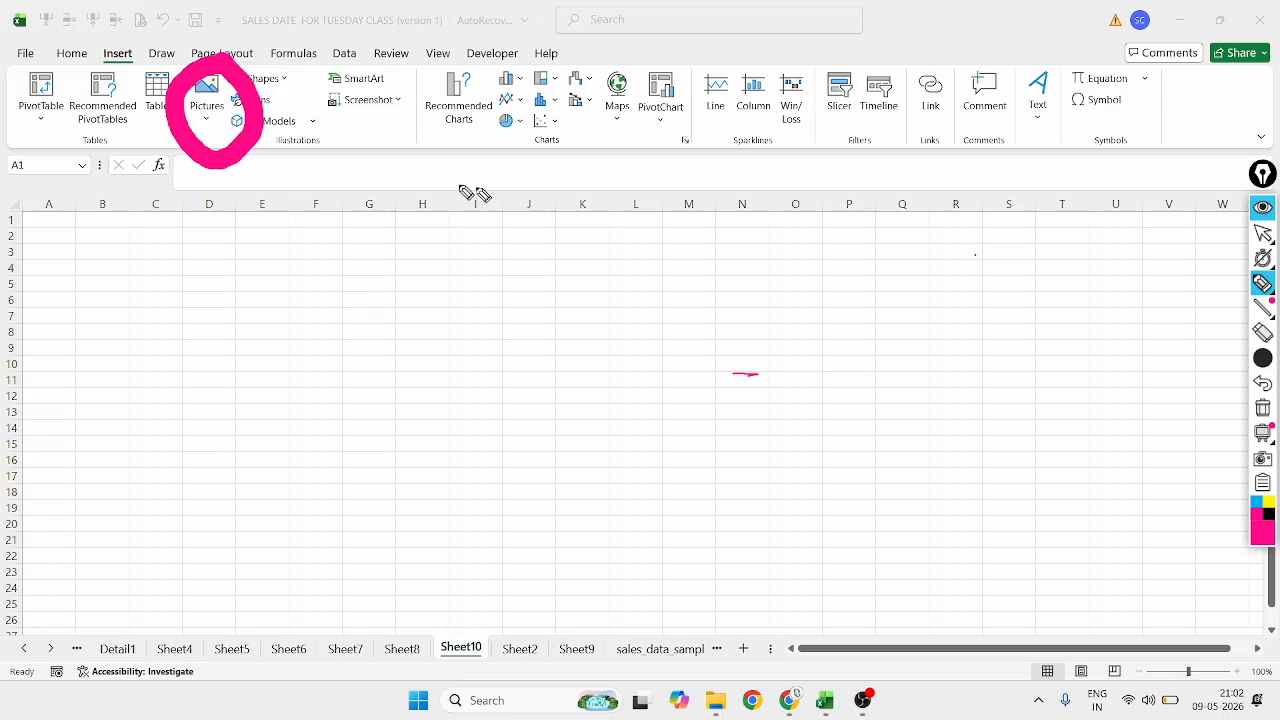
pyautogui.click(1263, 383)
pyautogui.click(1263, 308)
pyautogui.click(1263, 233)
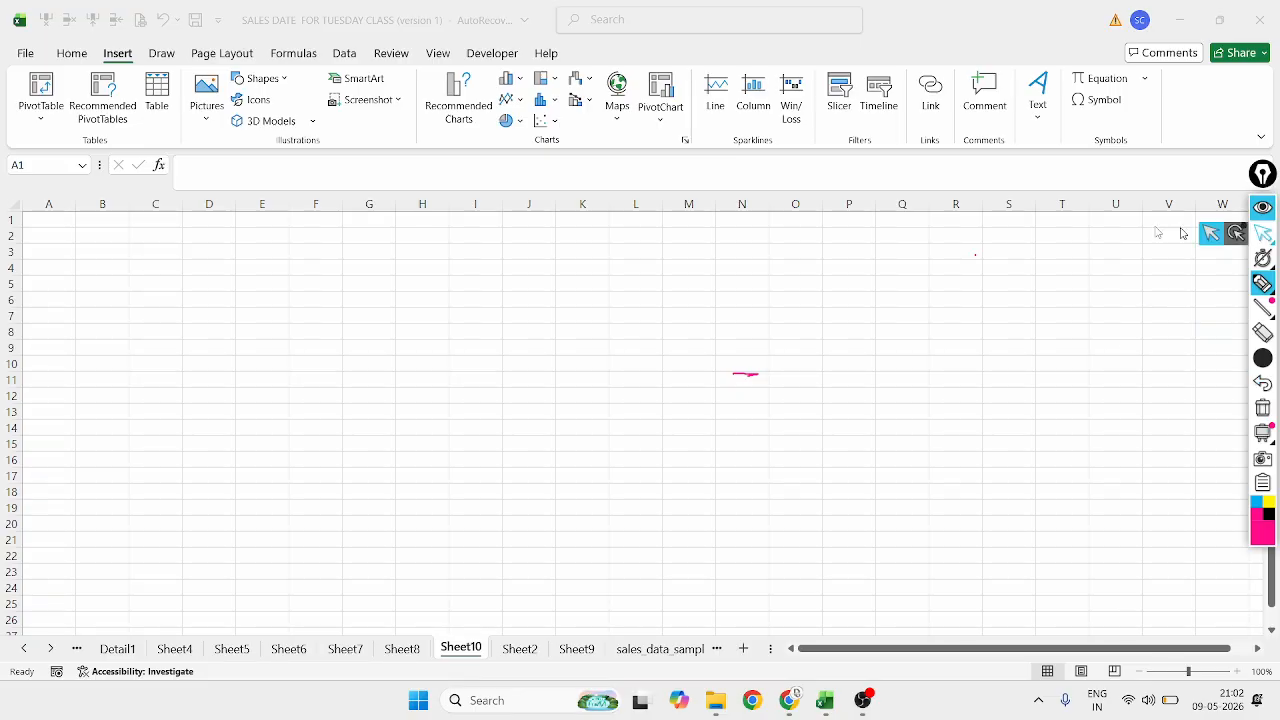
pyautogui.click(200, 120)
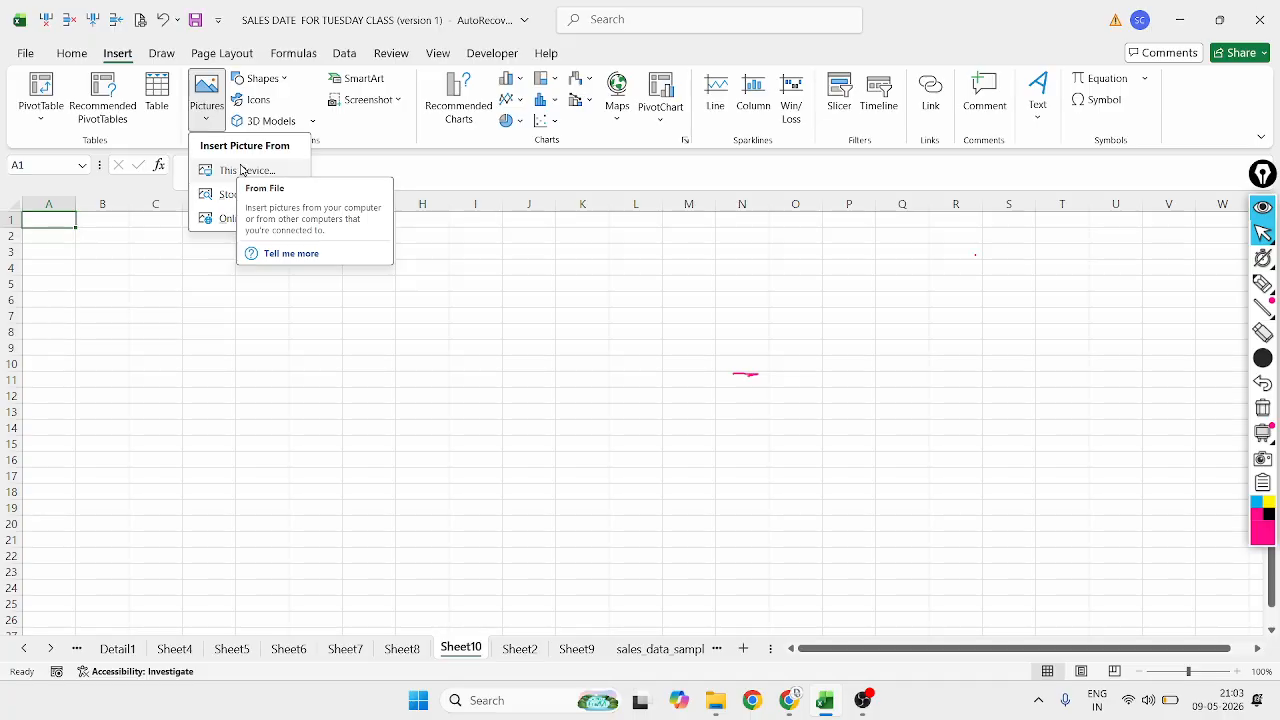
pyautogui.click(241, 170)
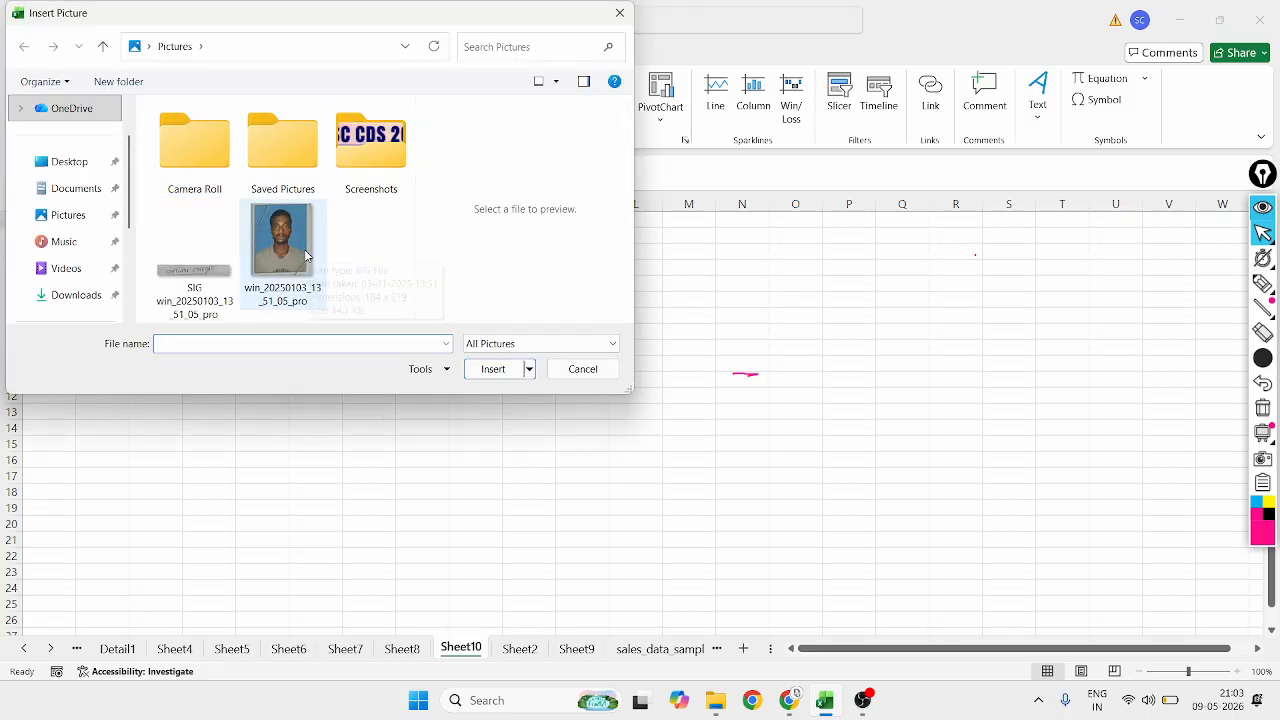
pyautogui.click(77, 218)
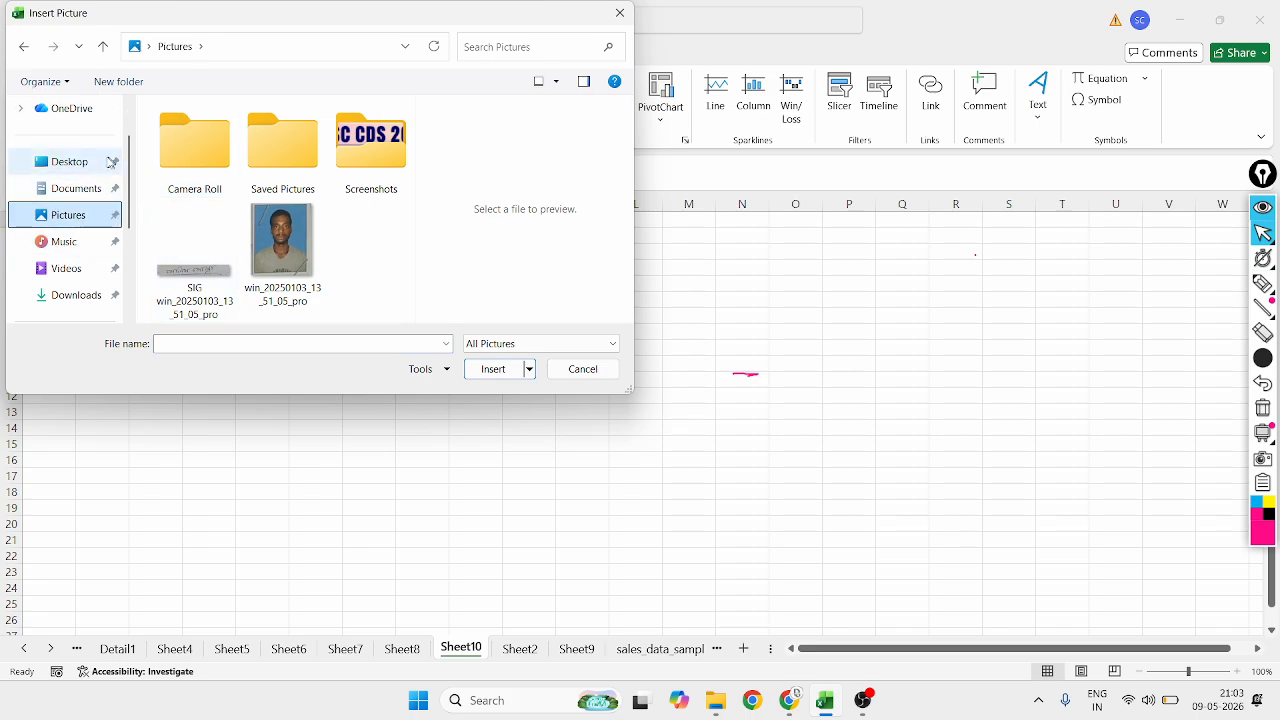
pyautogui.scroll(1, 96, 113)
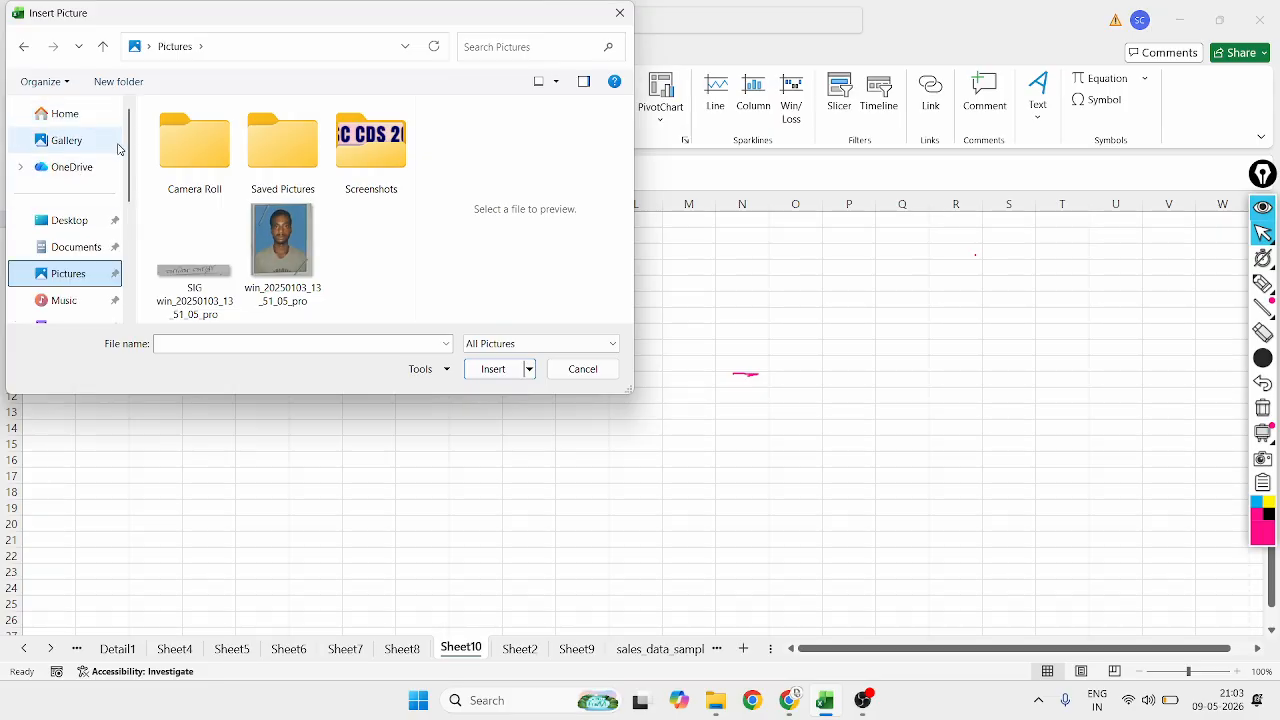
pyautogui.doubleClick(347, 178)
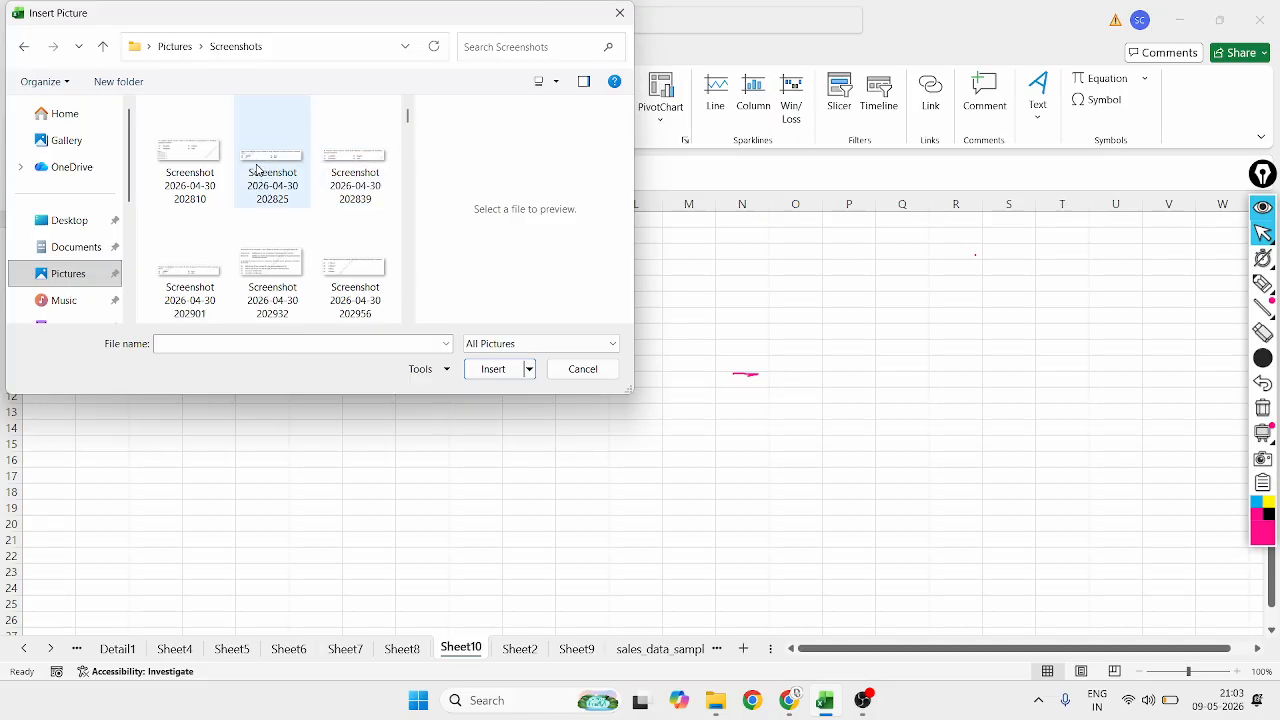
pyautogui.scroll(-3, 314, 207)
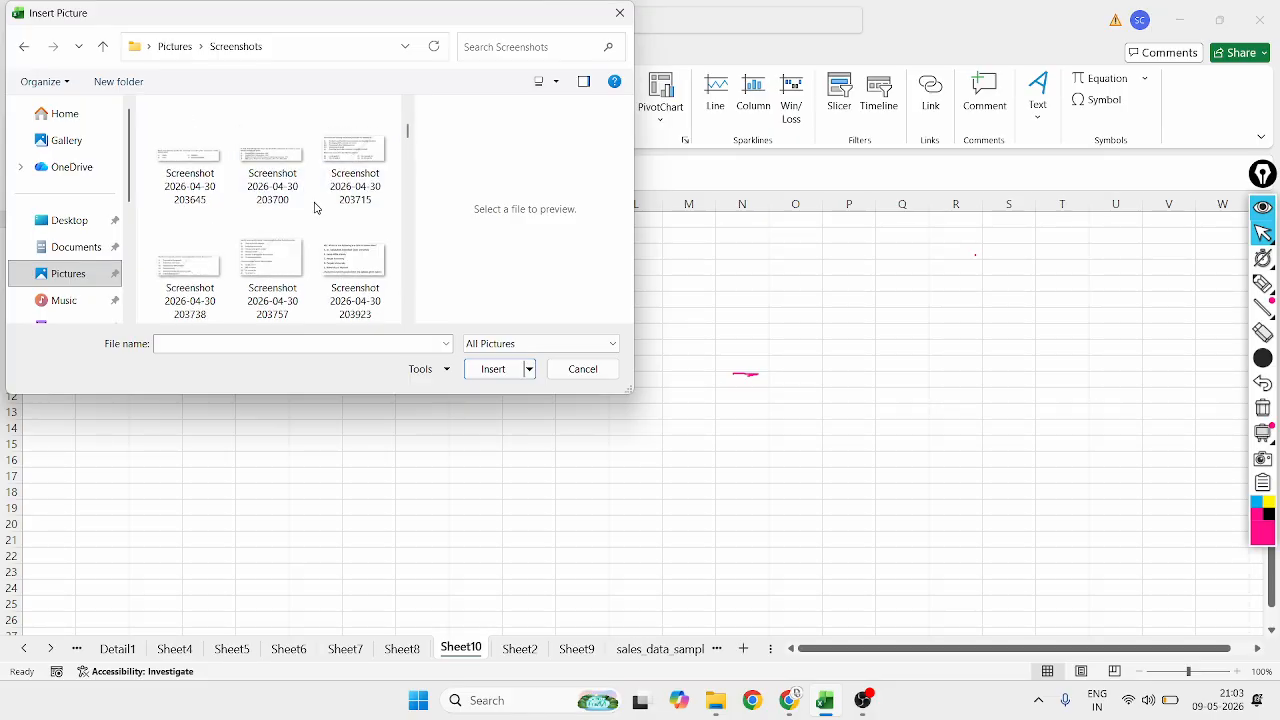
pyautogui.scroll(-6, 314, 207)
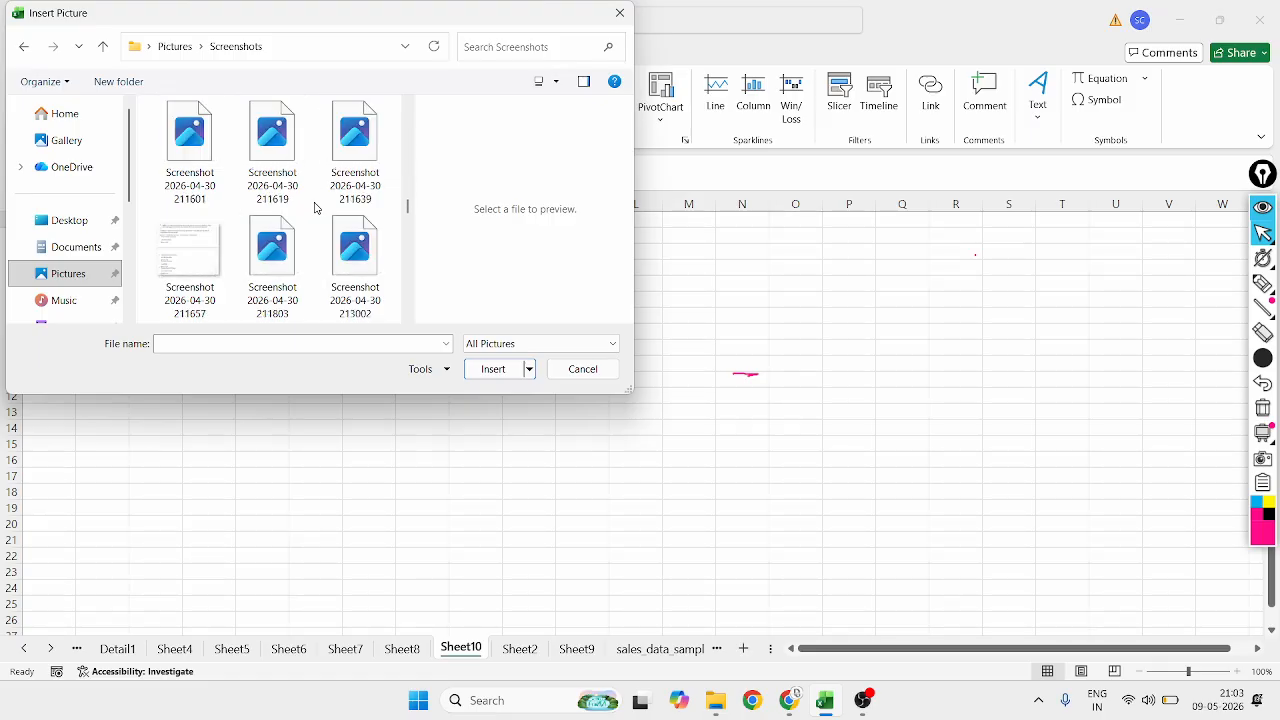
pyautogui.scroll(-10, 314, 207)
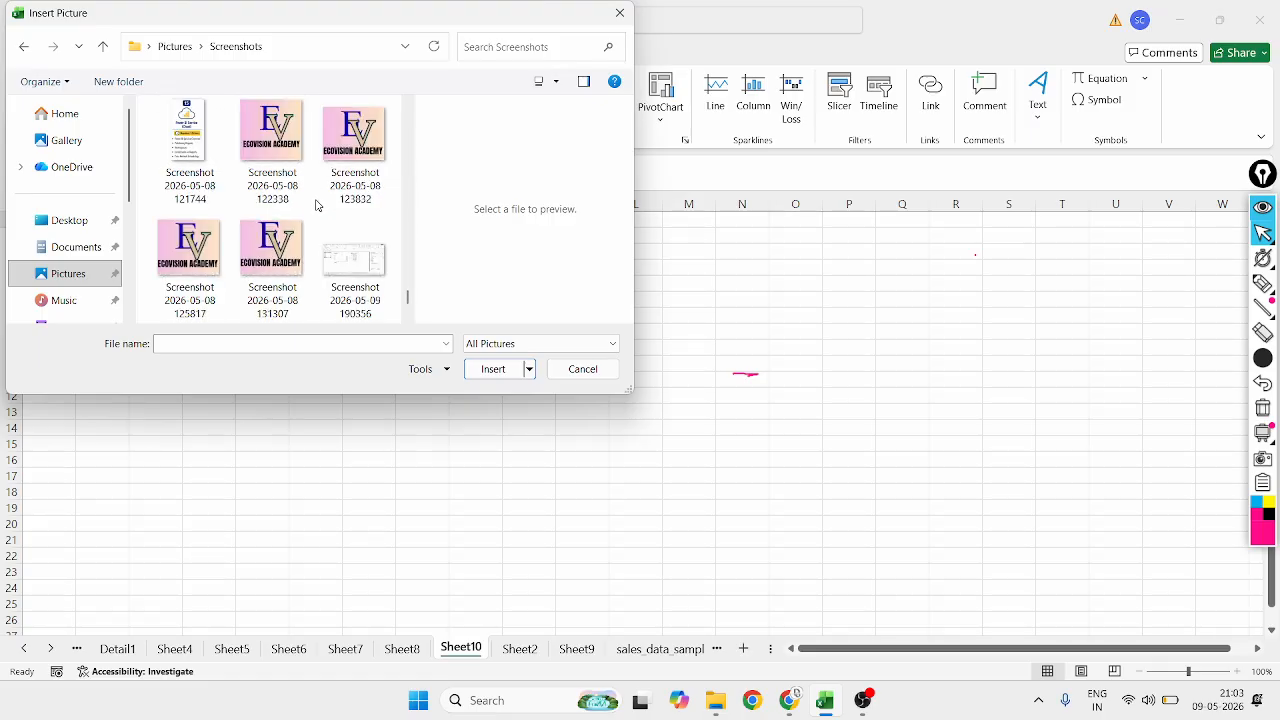
pyautogui.doubleClick(189, 250)
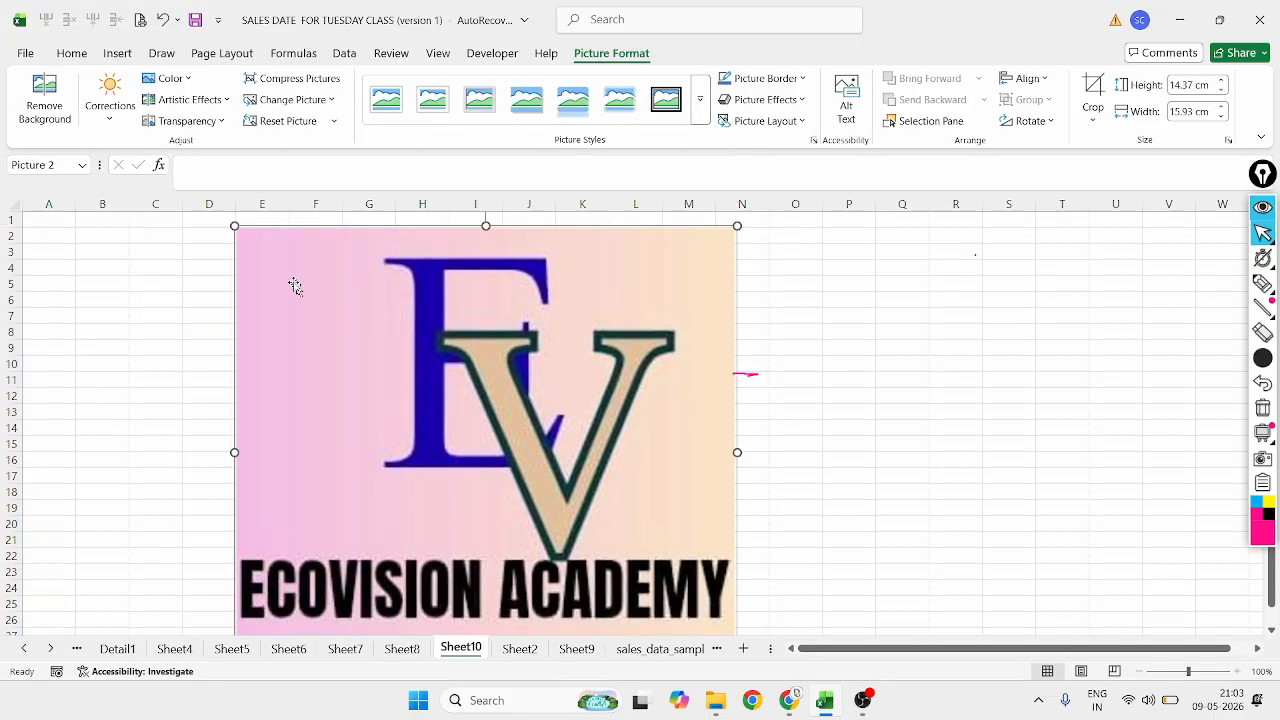
# Shrink the logo picture to about 10.14 cm high by 11.24 cm wide and position it from around row 2 in columns E to K
pyautogui.moveTo(234, 226); pyautogui.dragTo(382, 360)
pyautogui.moveTo(504, 421); pyautogui.dragTo(351, 296)
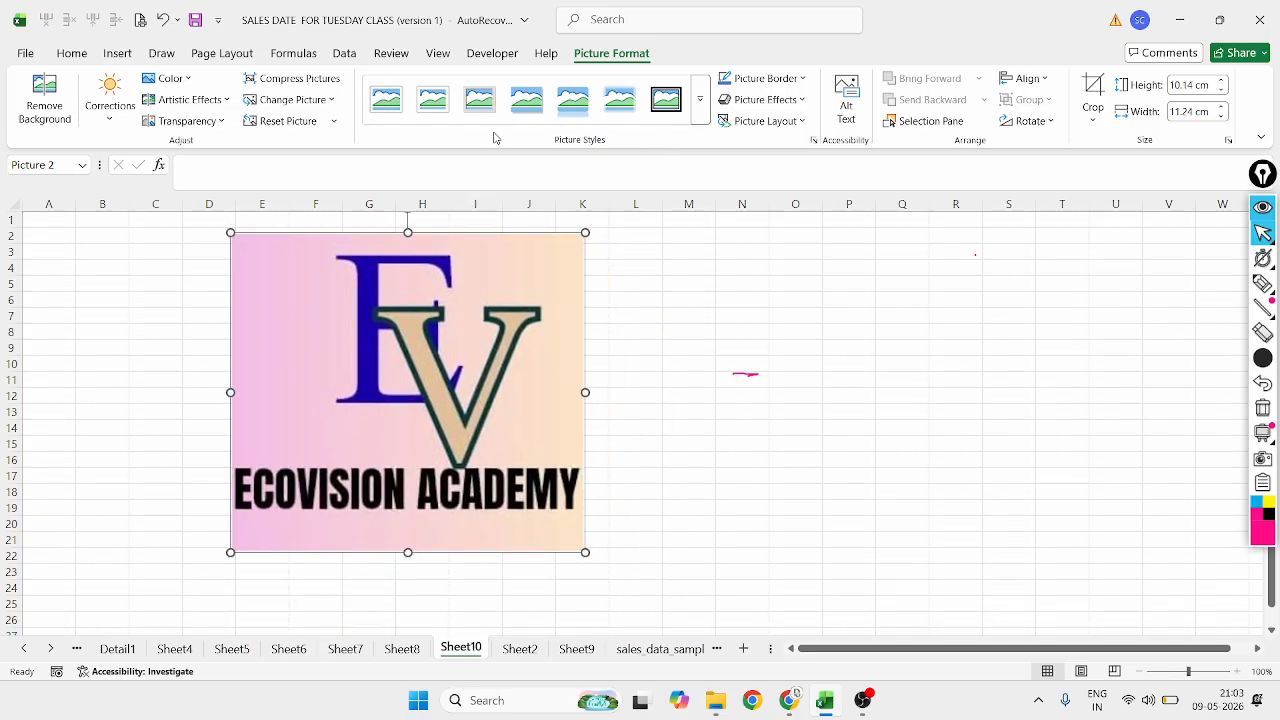
# Try automatic background removal on the logo picture and undo it
pyautogui.click(64, 116)
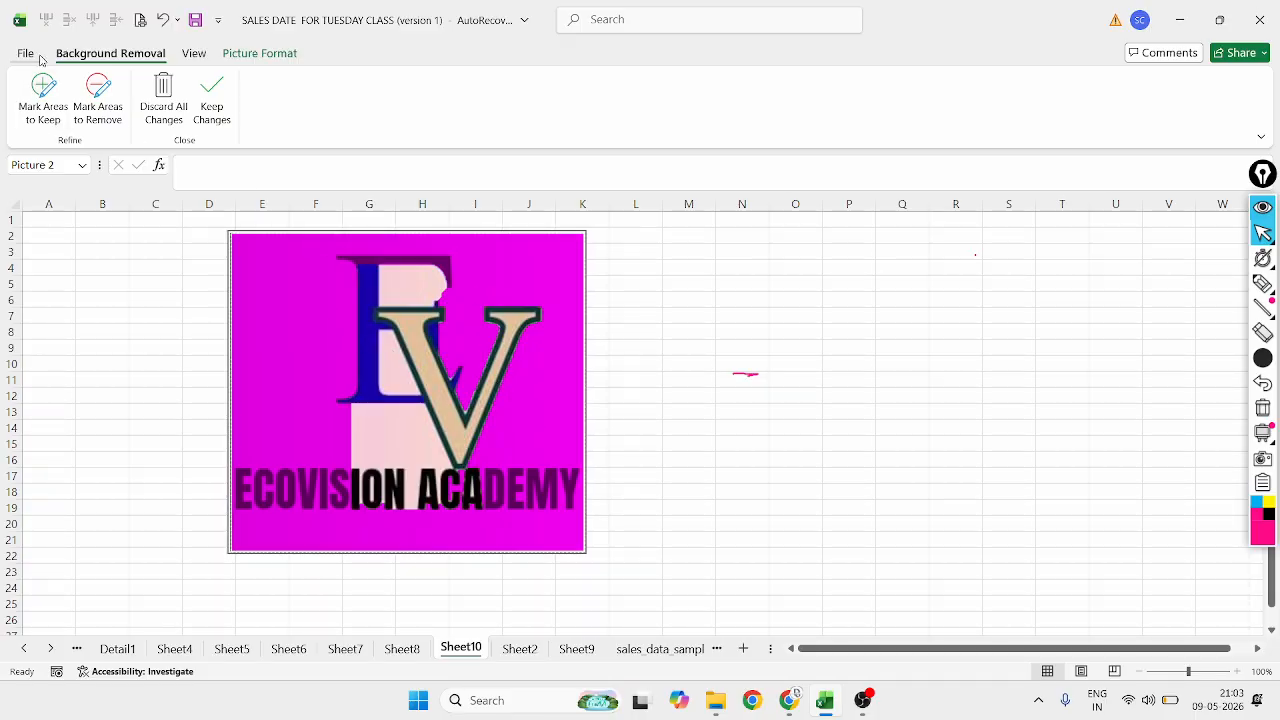
pyautogui.click(163, 19)
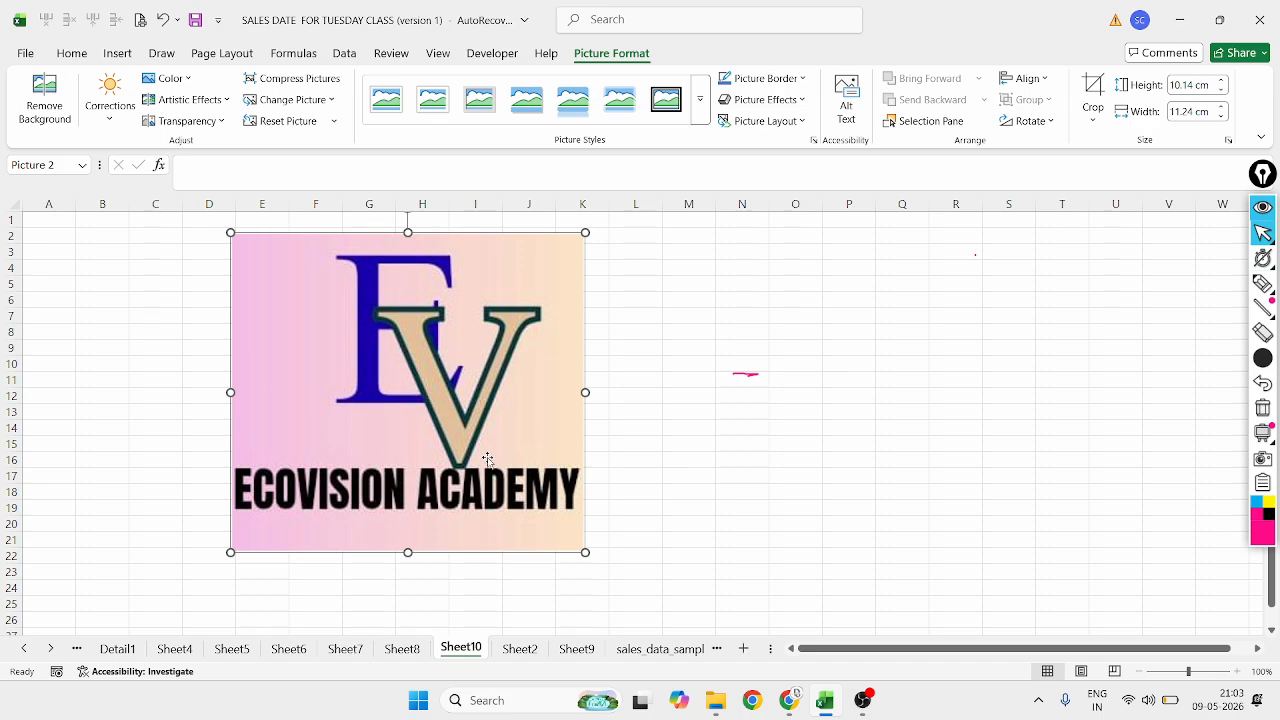
# Try a brighter and a darker brightness/contrast correction on the logo, and recolor it with Orange, Accent color 2 Light
pyautogui.click(109, 110)
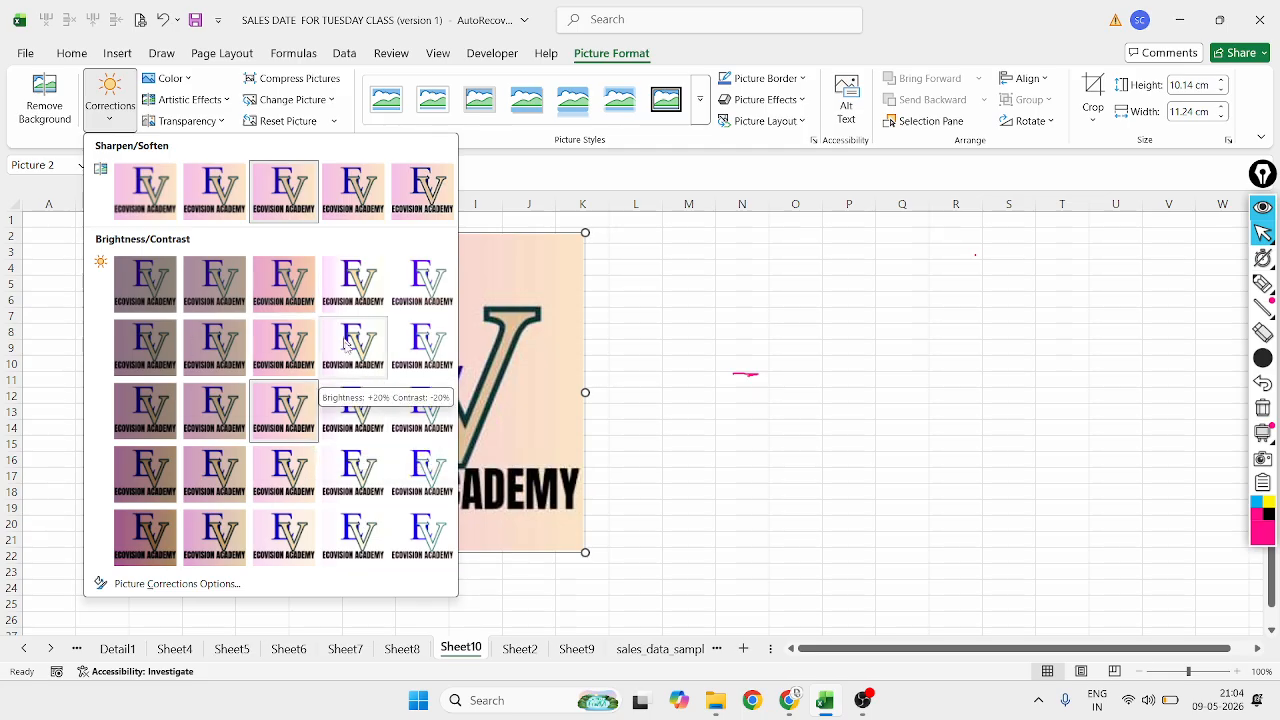
pyautogui.click(353, 283)
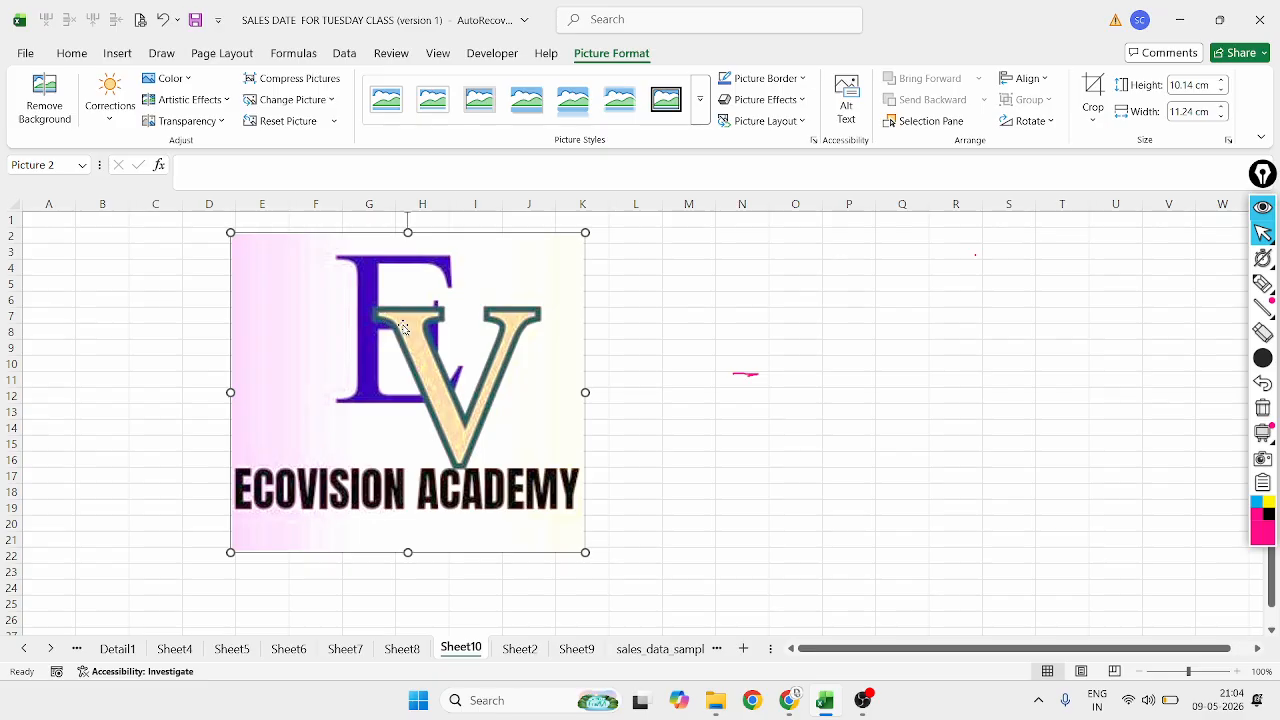
pyautogui.click(110, 100)
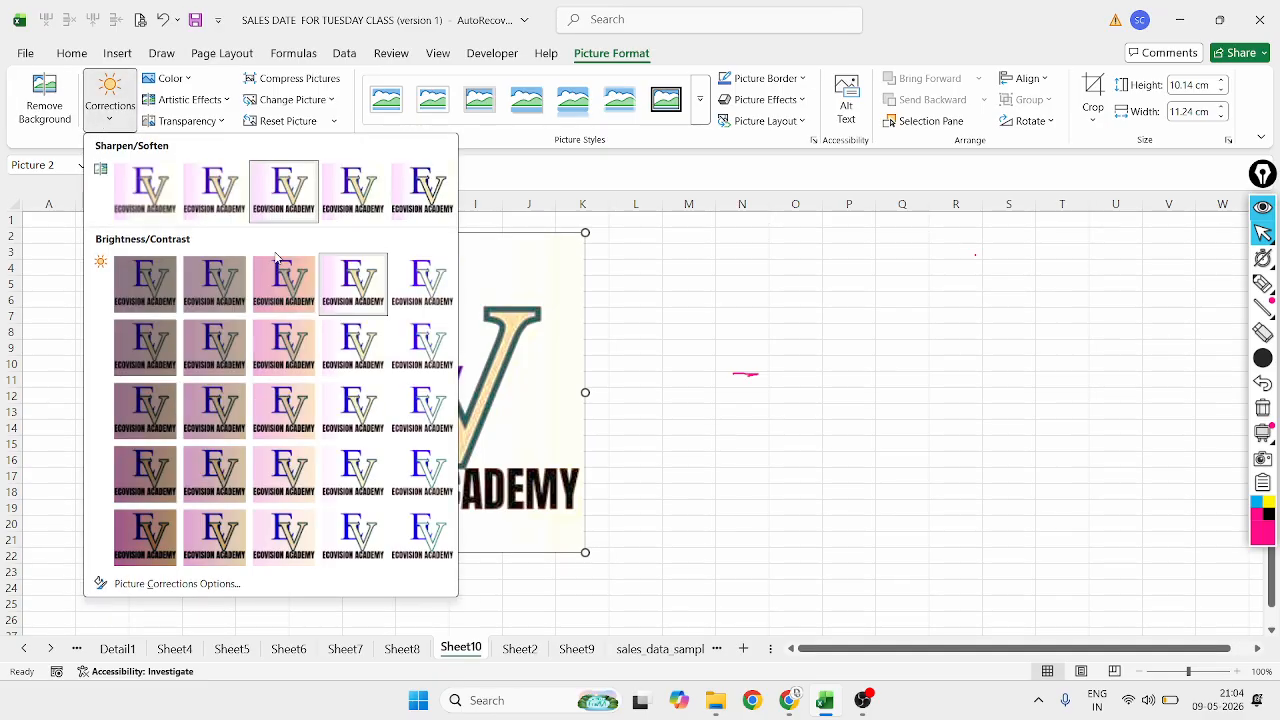
pyautogui.click(212, 346)
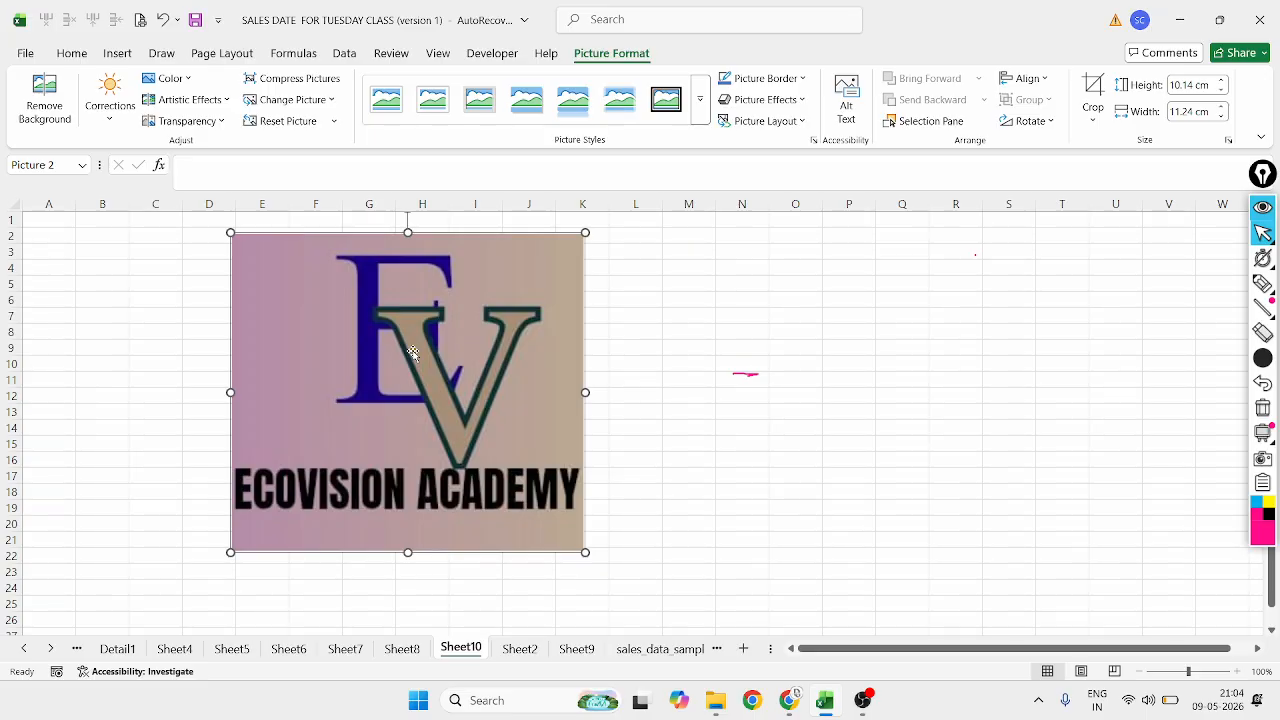
pyautogui.click(173, 82)
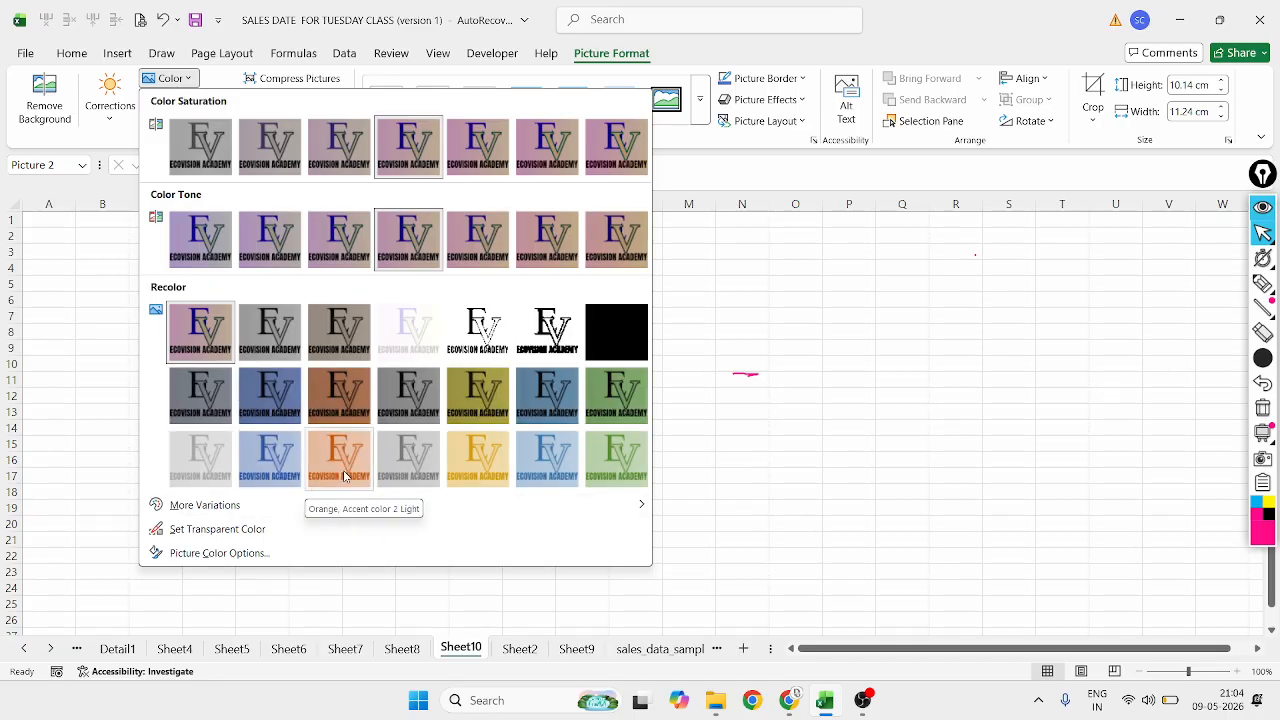
pyautogui.click(344, 476)
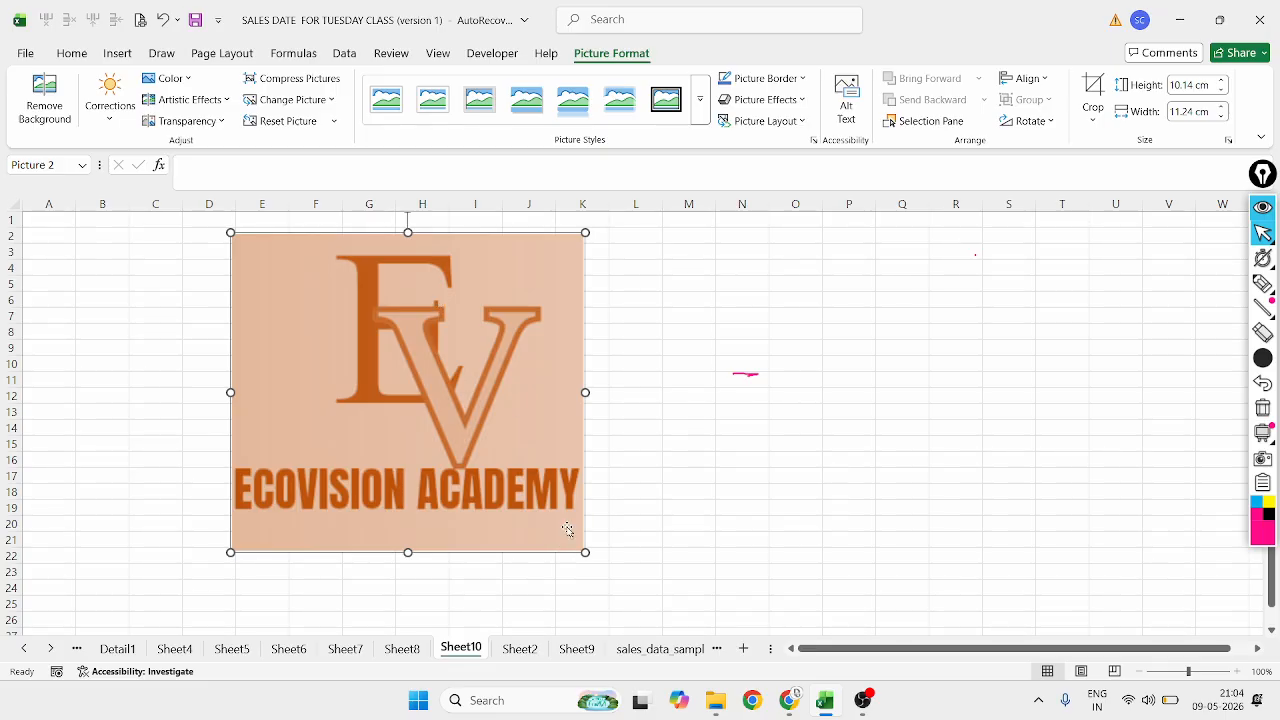
# Apply a grainy artistic effect to the logo picture, and try a strong transparency preset before returning it to full opacity
pyautogui.click(226, 100)
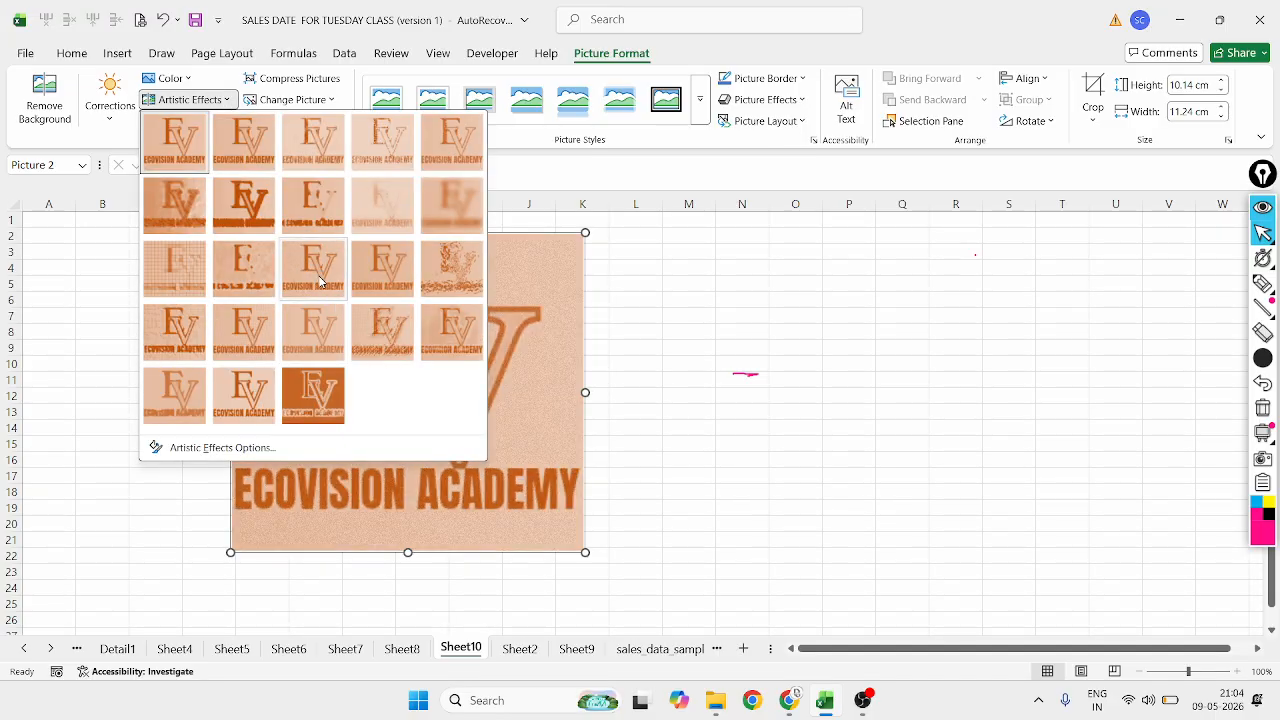
pyautogui.press('Escape')
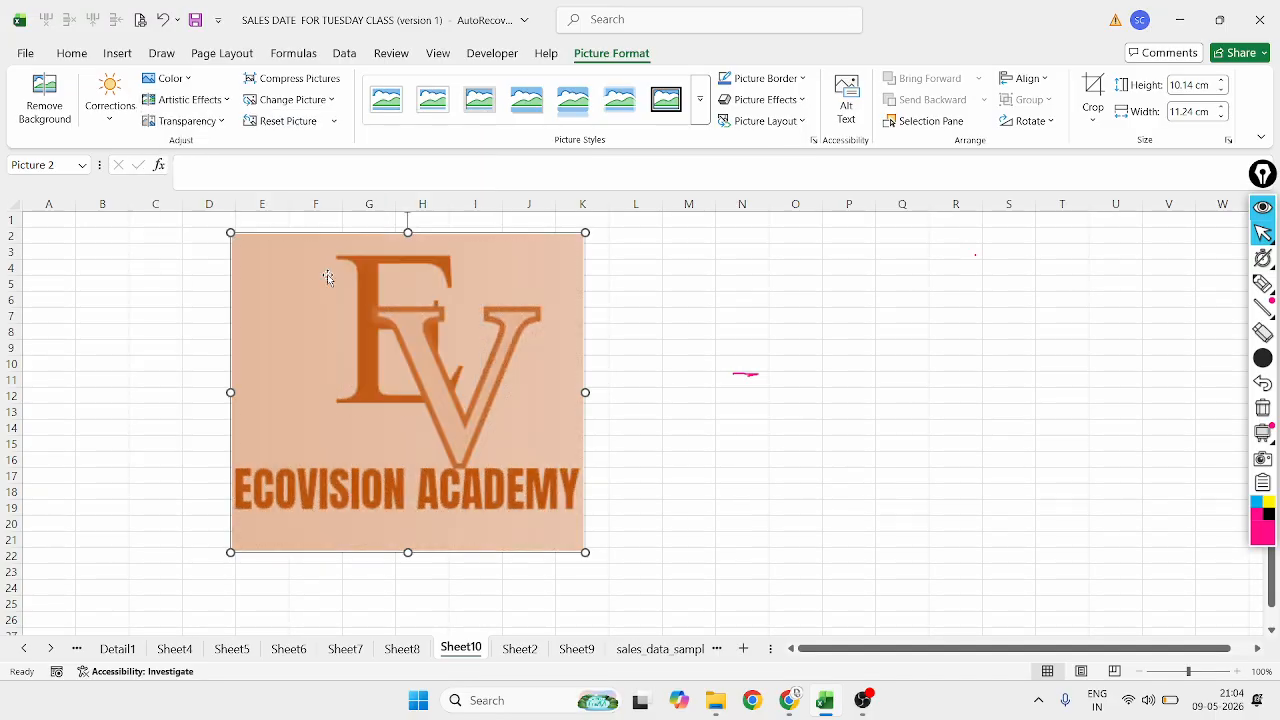
pyautogui.click(190, 121)
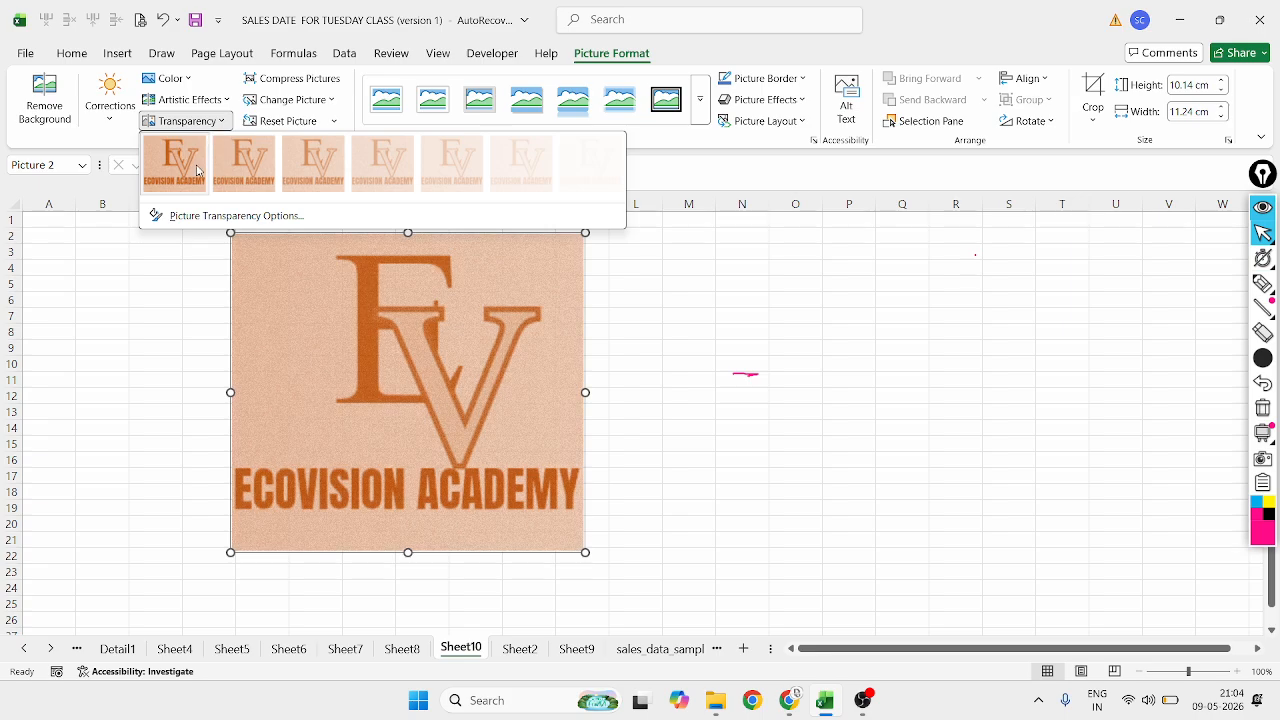
pyautogui.click(518, 165)
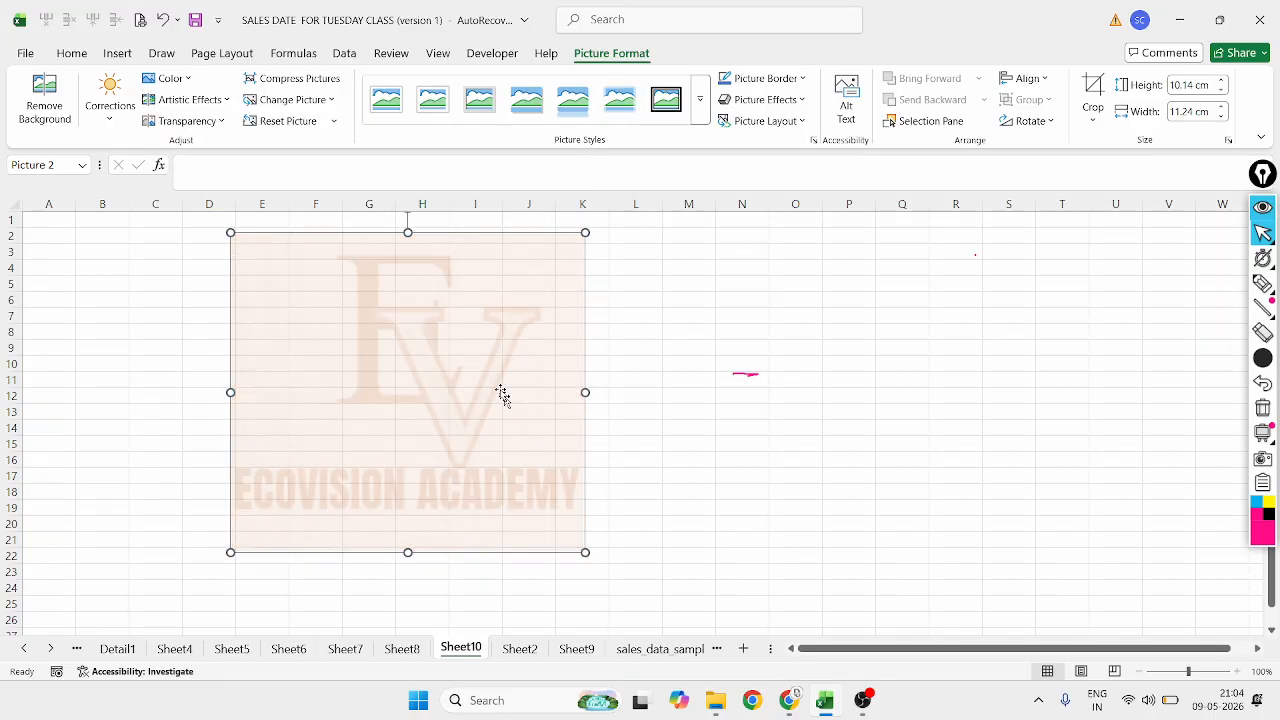
pyautogui.click(186, 121)
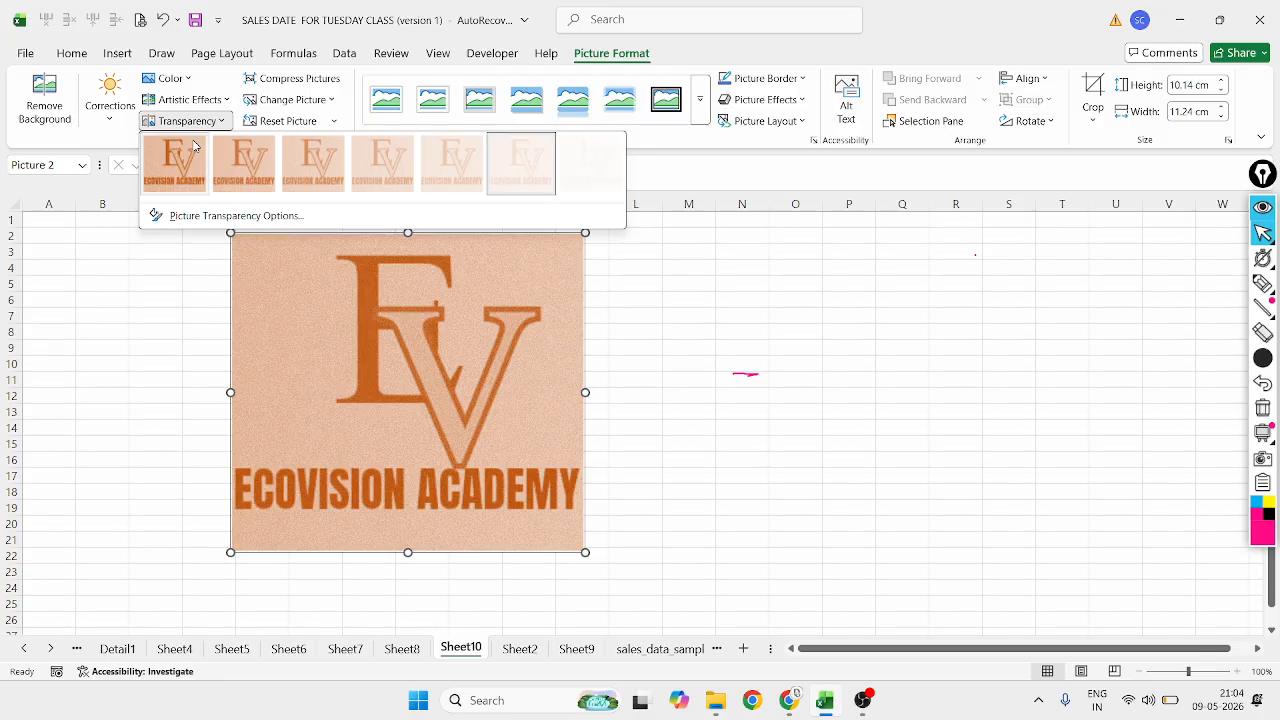
pyautogui.click(194, 148)
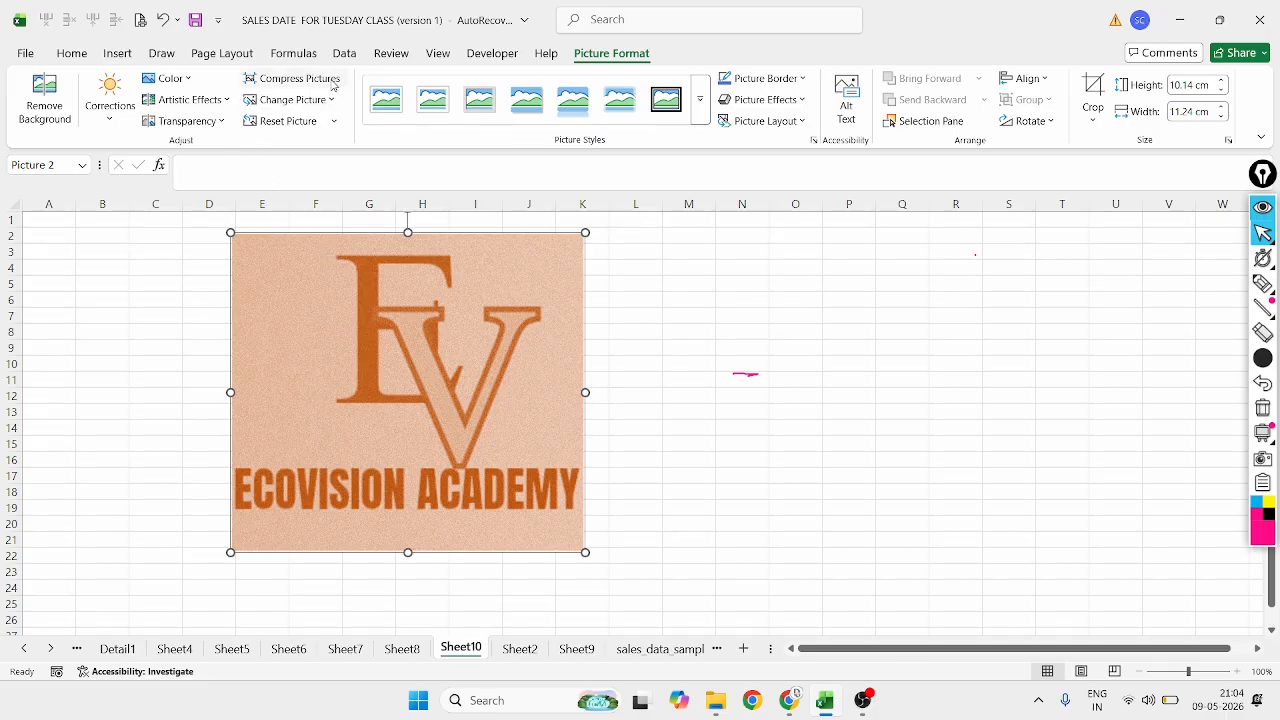
# Show the source options for changing the picture, and reset the logo picture's formatting
pyautogui.click(333, 101)
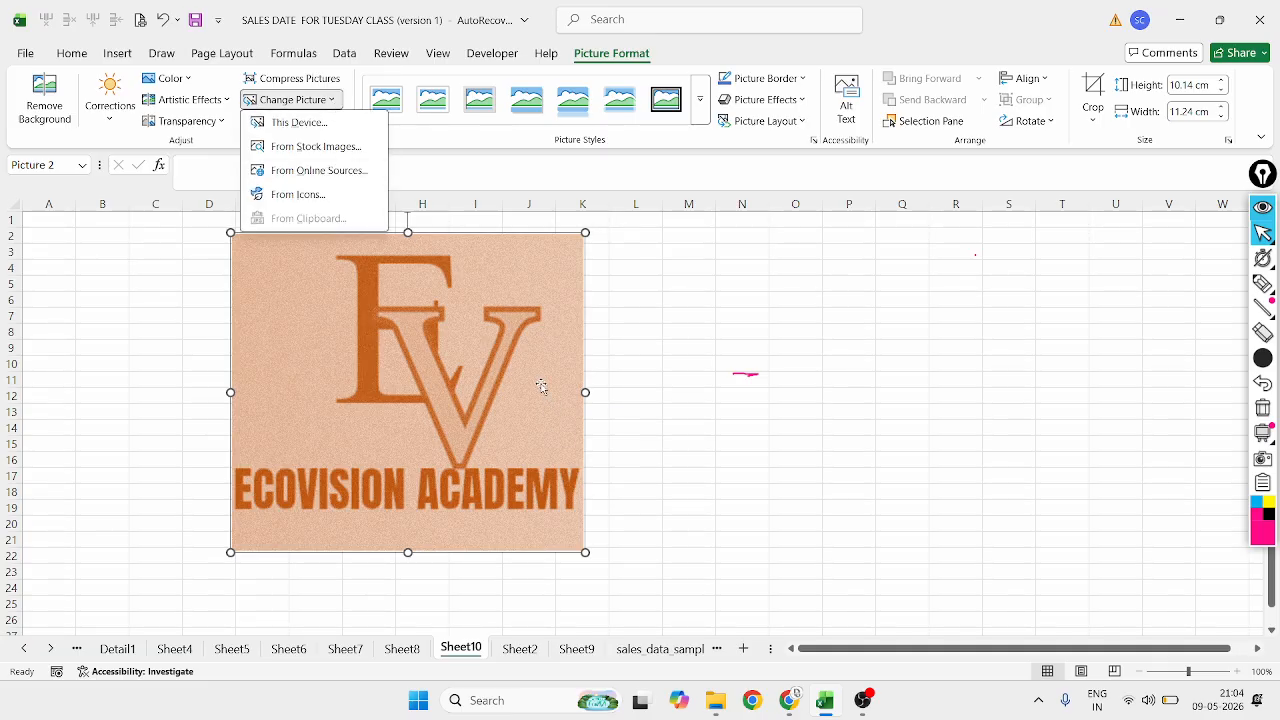
pyautogui.click(314, 100)
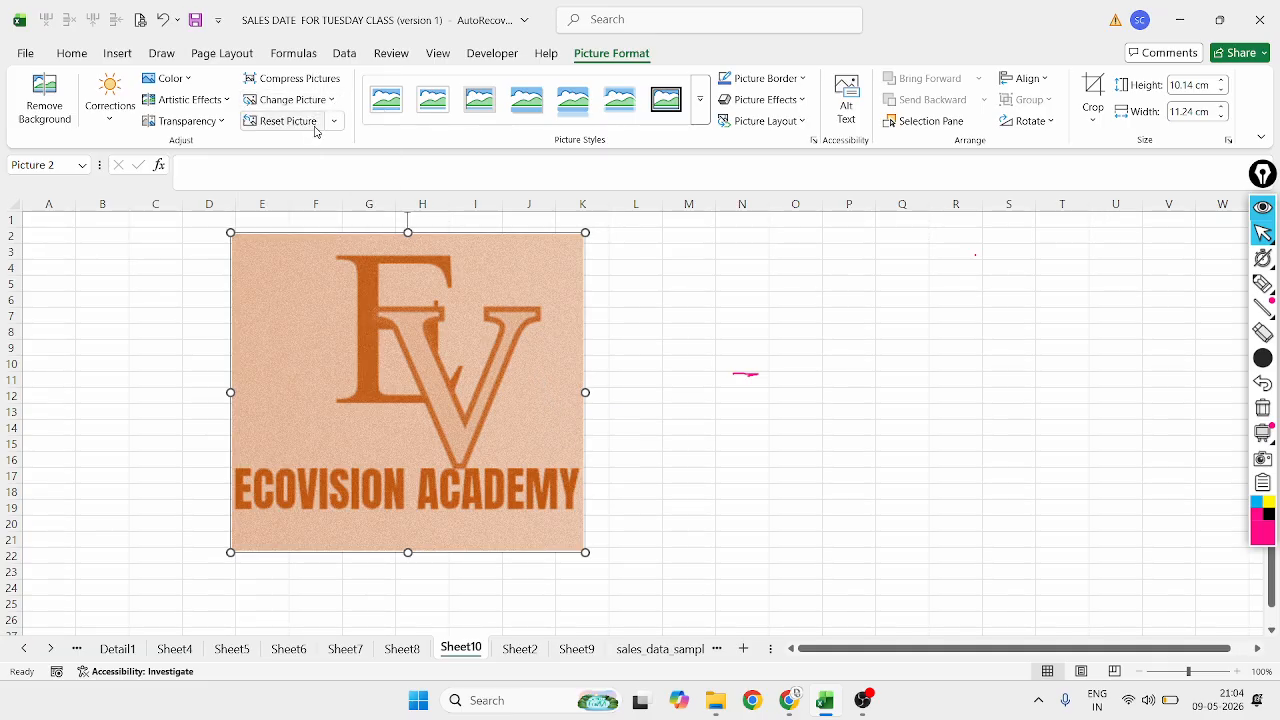
pyautogui.click(312, 124)
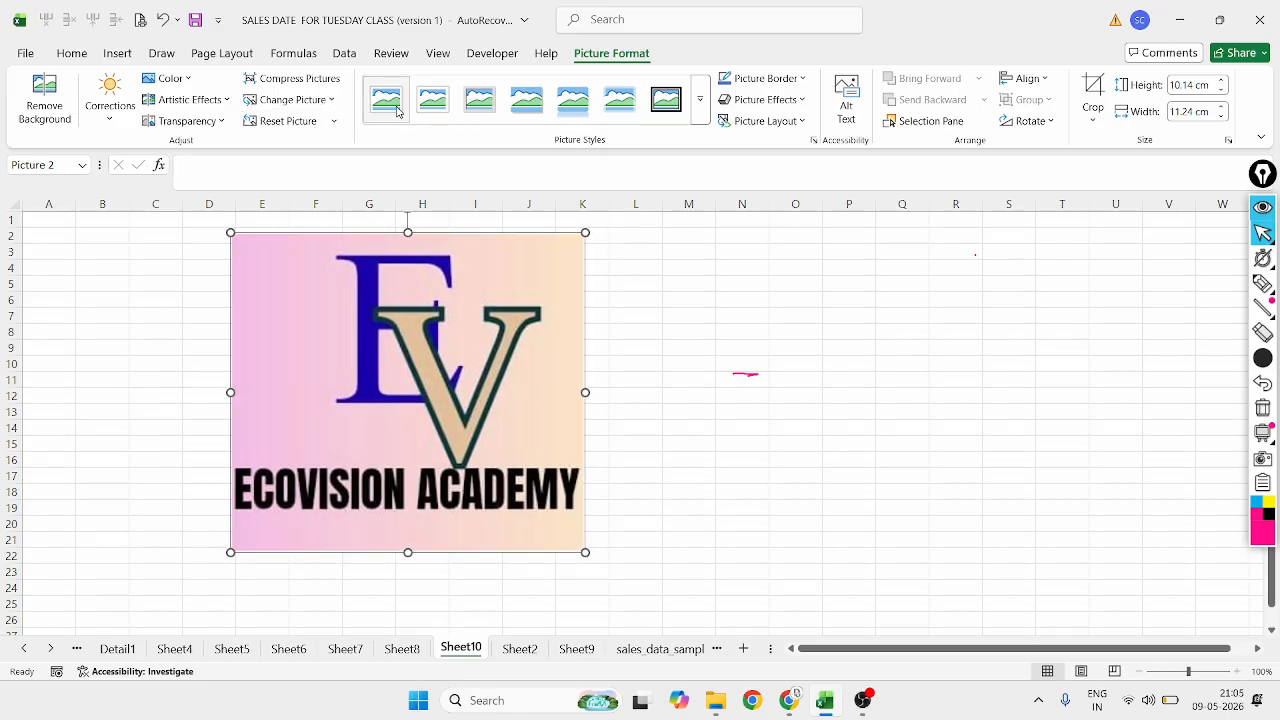
# Try several picture styles on the logo: white frame, double black frame, black-edged oval and thick black frame
pyautogui.click(447, 103)
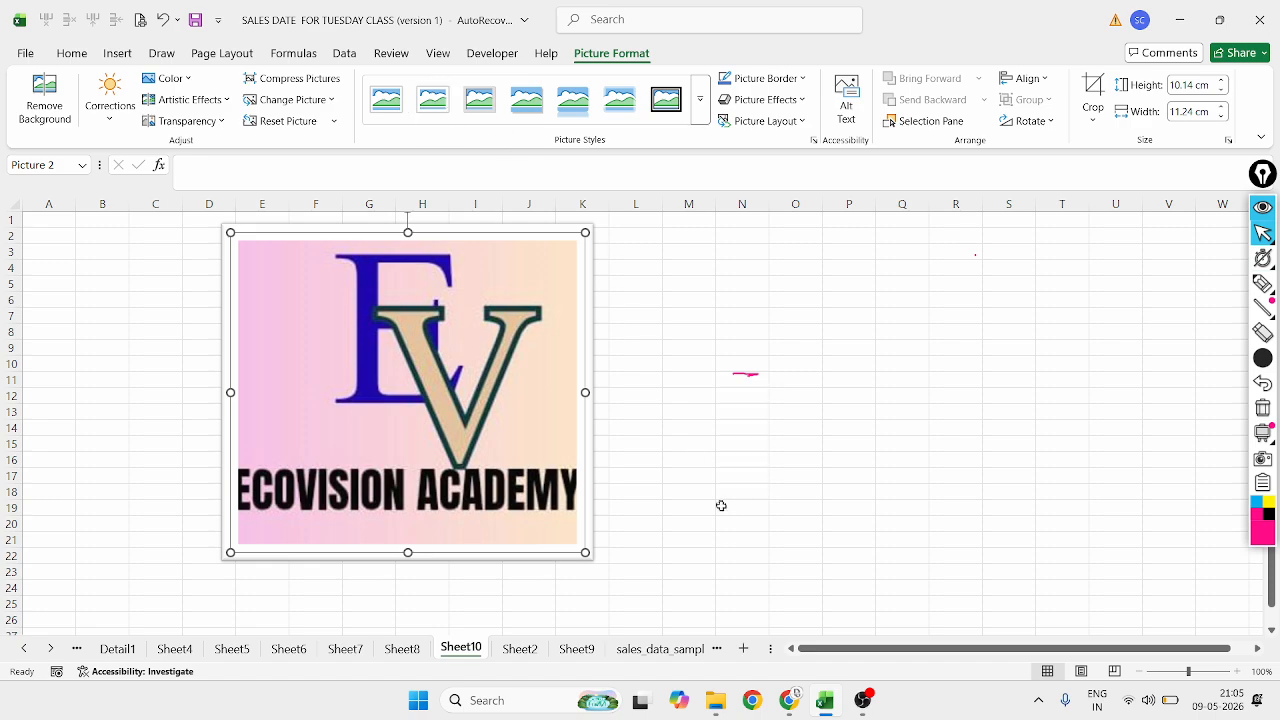
pyautogui.click(666, 99)
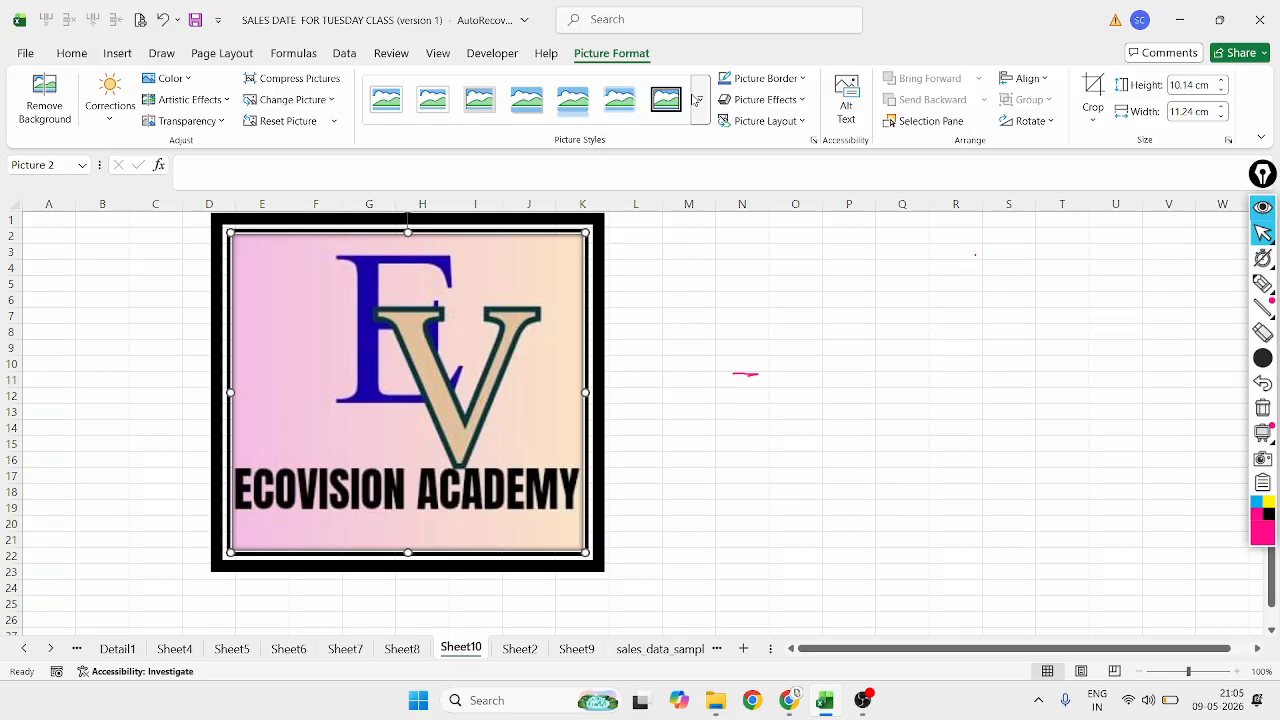
pyautogui.click(700, 99)
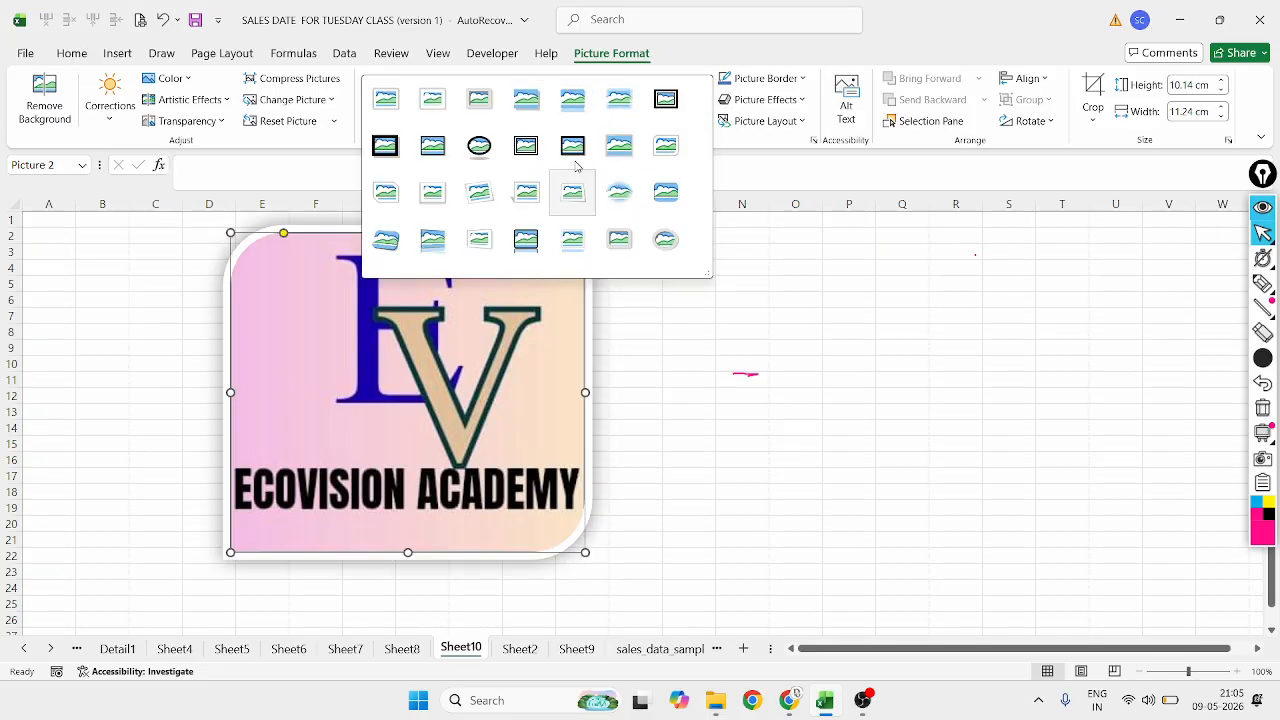
pyautogui.click(479, 146)
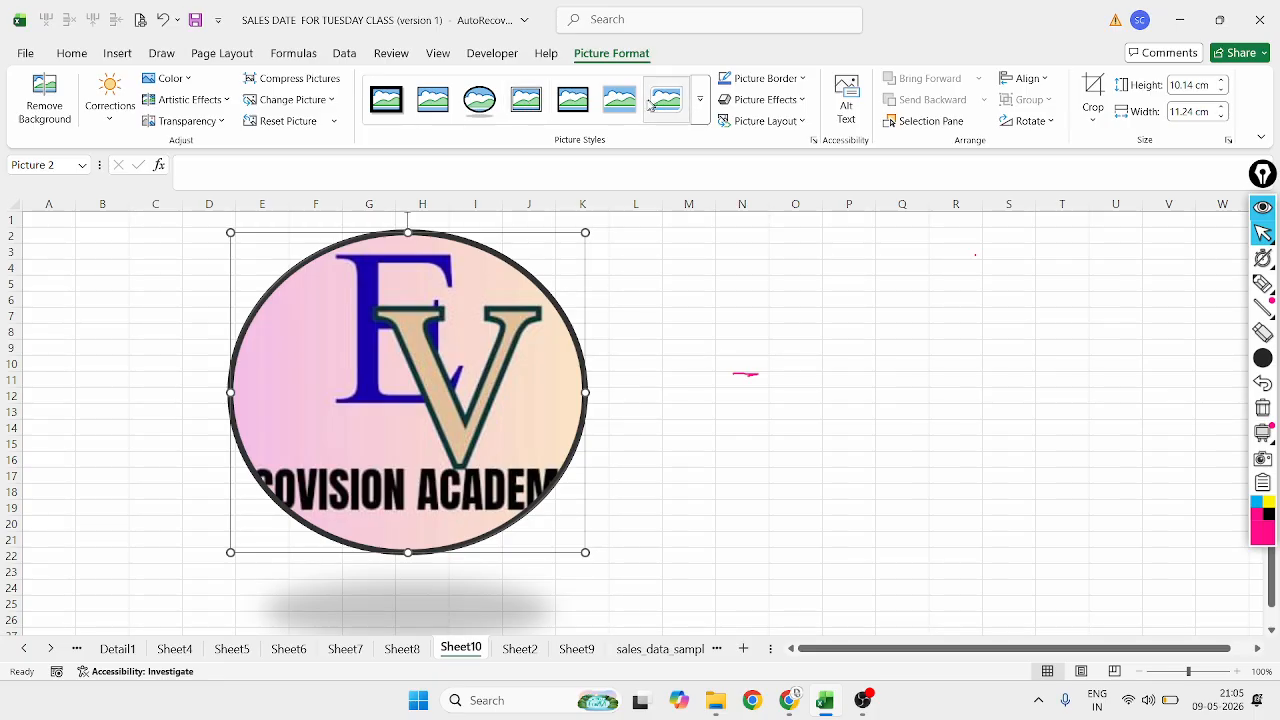
pyautogui.click(573, 101)
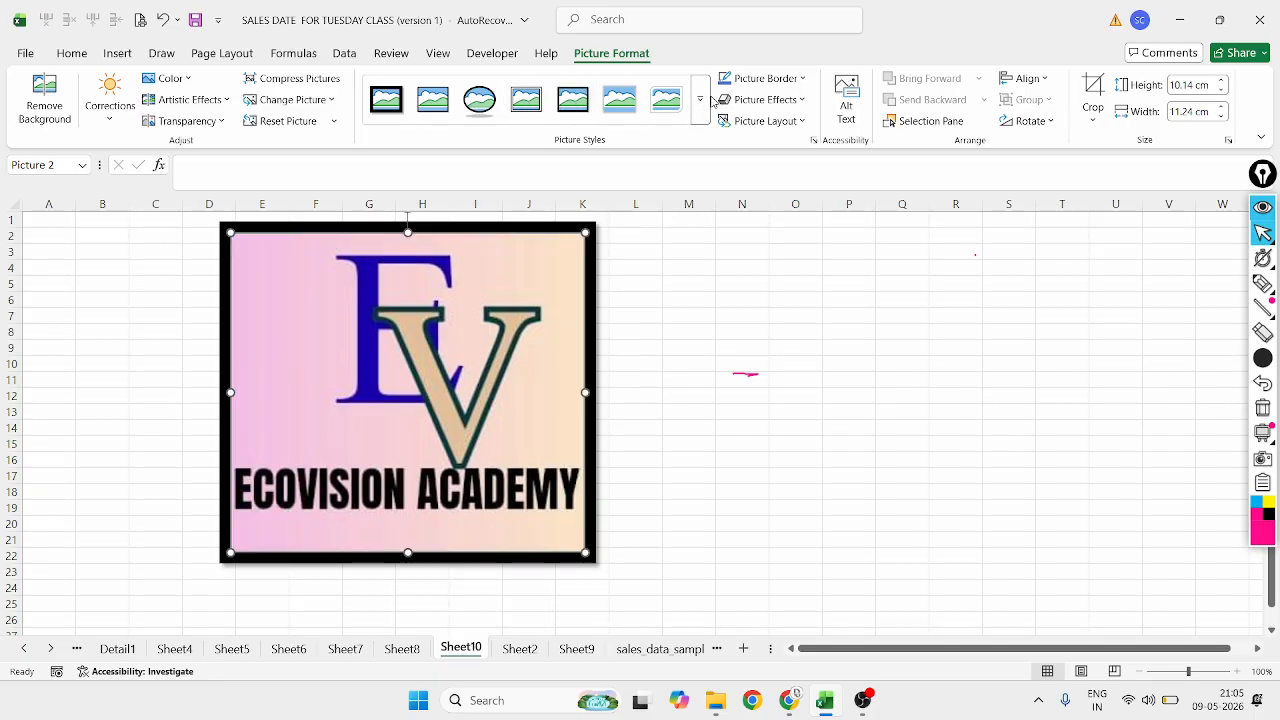
# Apply the picture style with a rounded black bevelled frame and a reflection to the logo
pyautogui.click(700, 101)
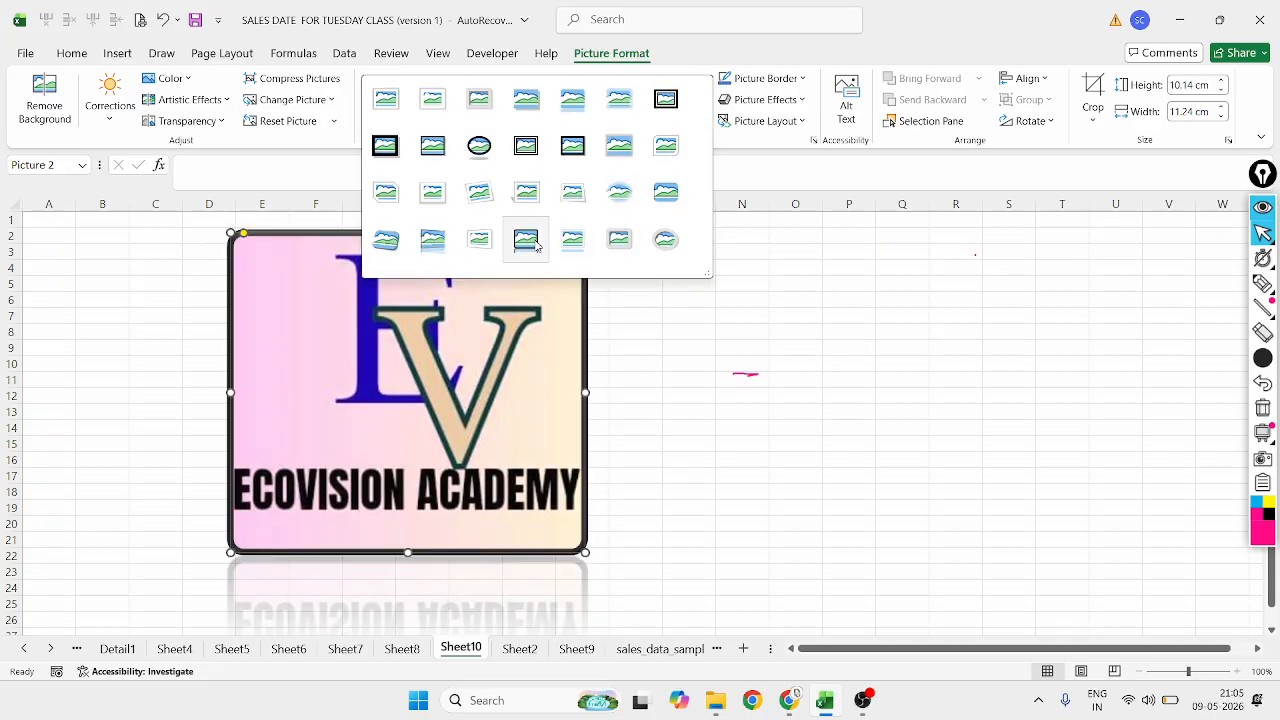
pyautogui.click(526, 240)
pyautogui.scroll(-2, 566, 362)
pyautogui.scroll(2, 566, 362)
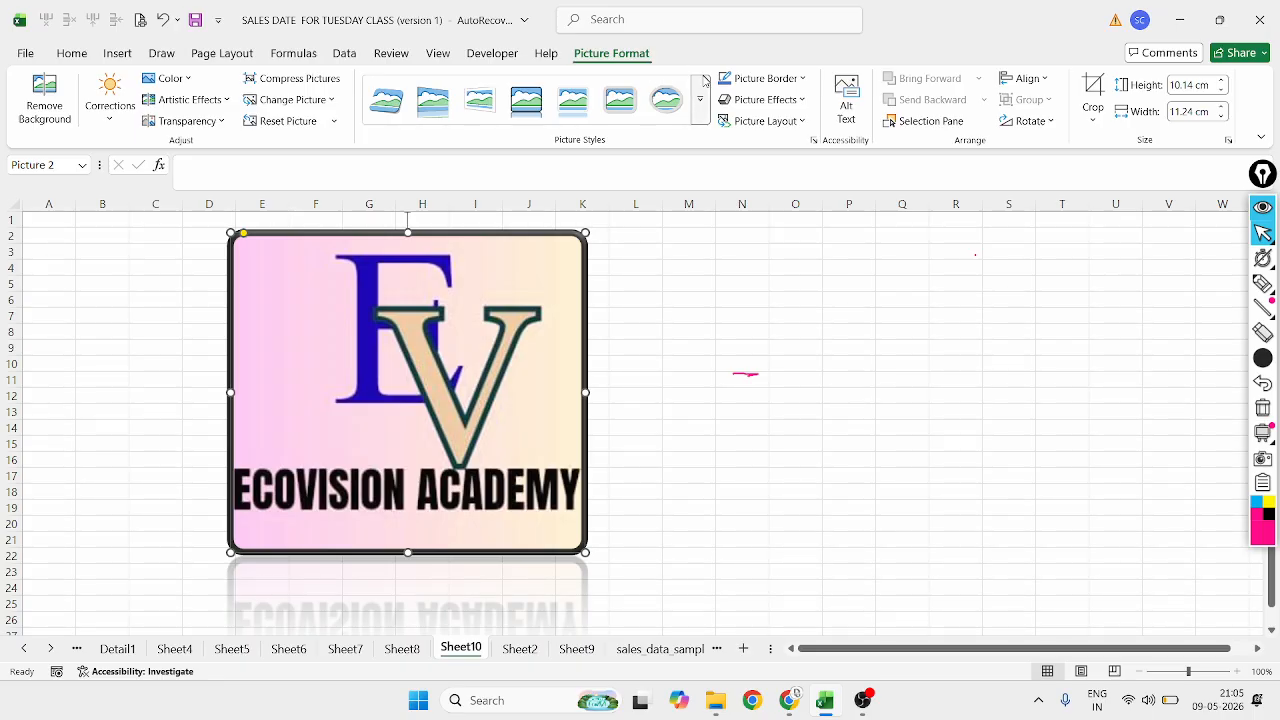
# Colour the logo picture's border dark blue and add the smallest orange glow variation around it
pyautogui.click(783, 82)
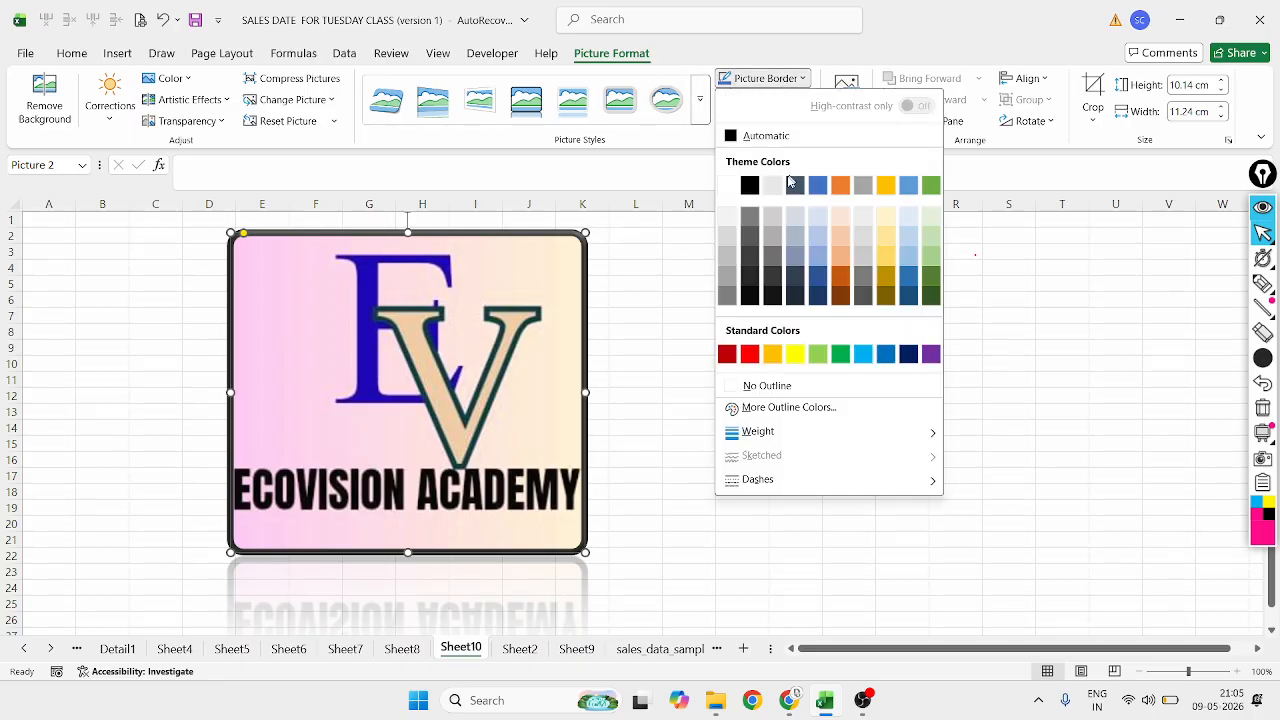
pyautogui.click(910, 354)
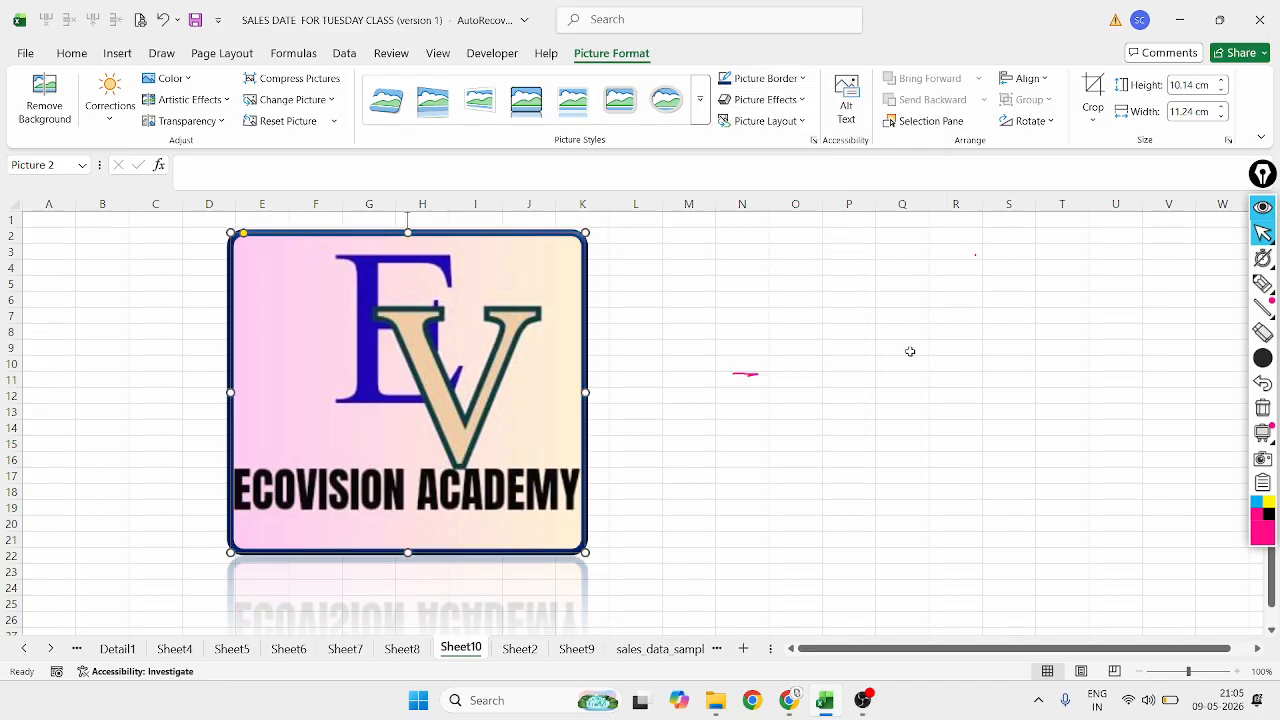
pyautogui.click(803, 100)
pyautogui.moveTo(786, 234)
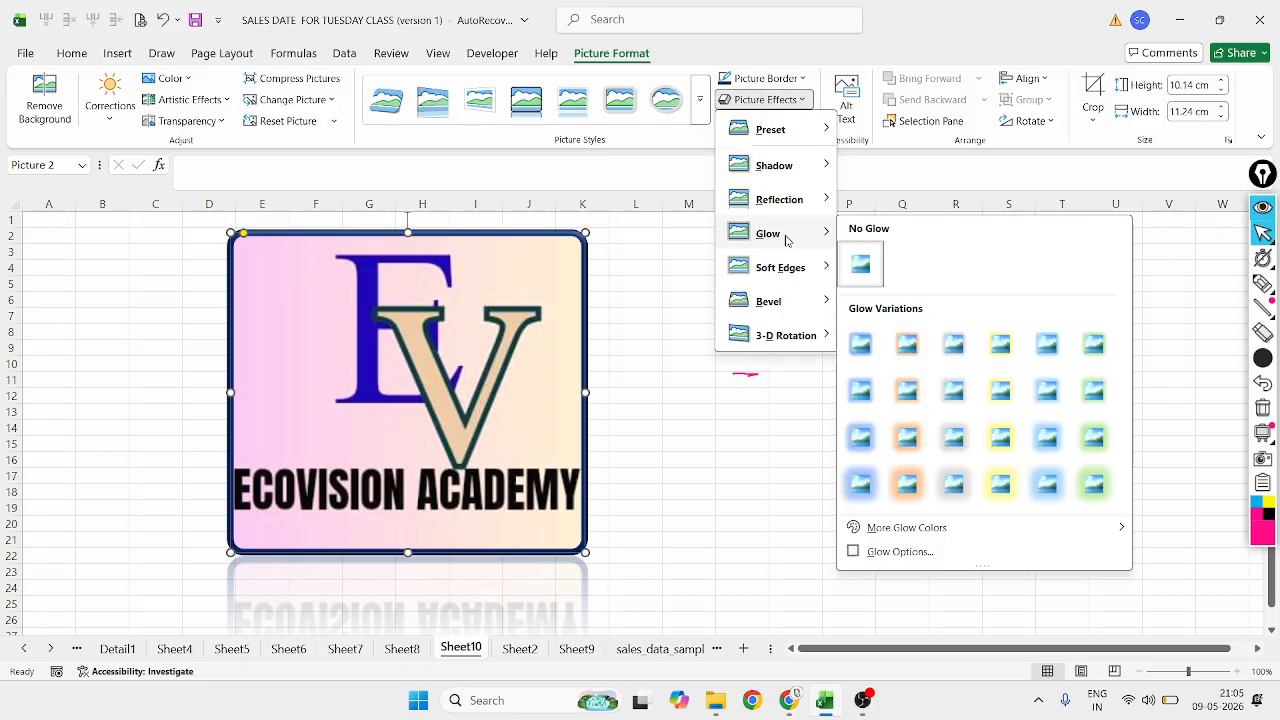
pyautogui.click(907, 343)
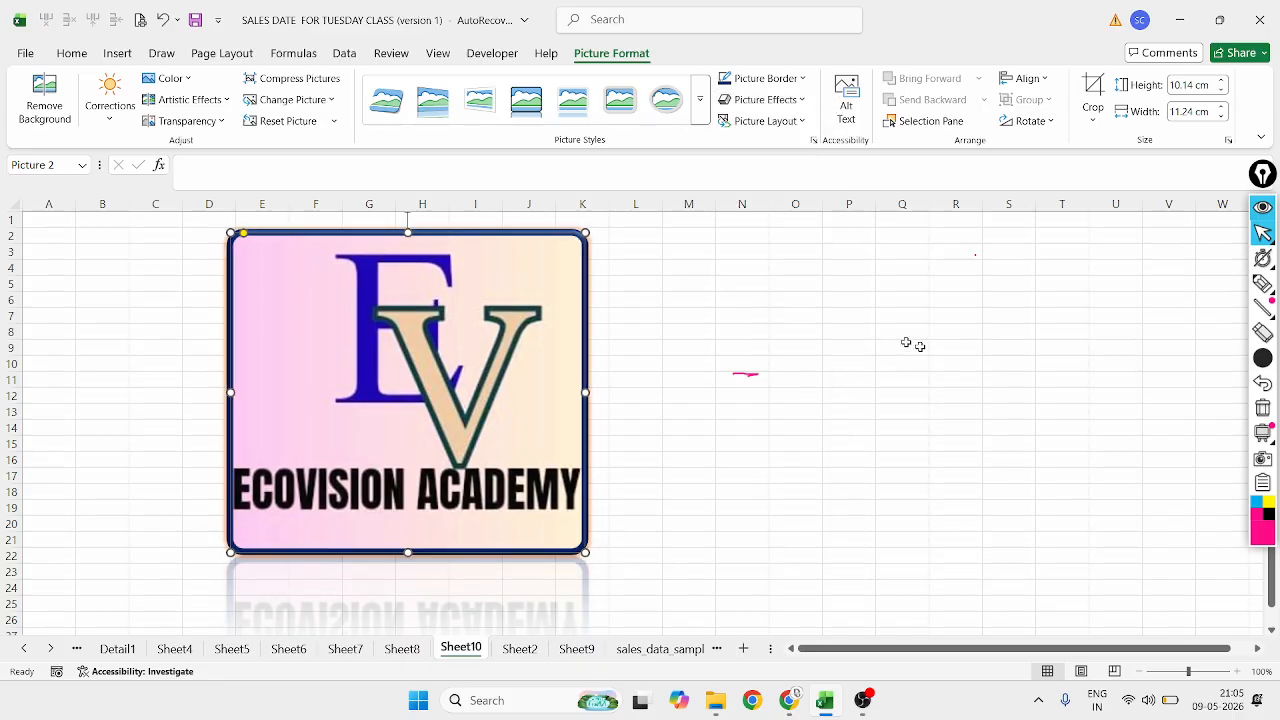
# Try a soft edge variation on the logo picture and apply the Isometric: Right Up 3-D rotation
pyautogui.click(768, 100)
pyautogui.moveTo(786, 270)
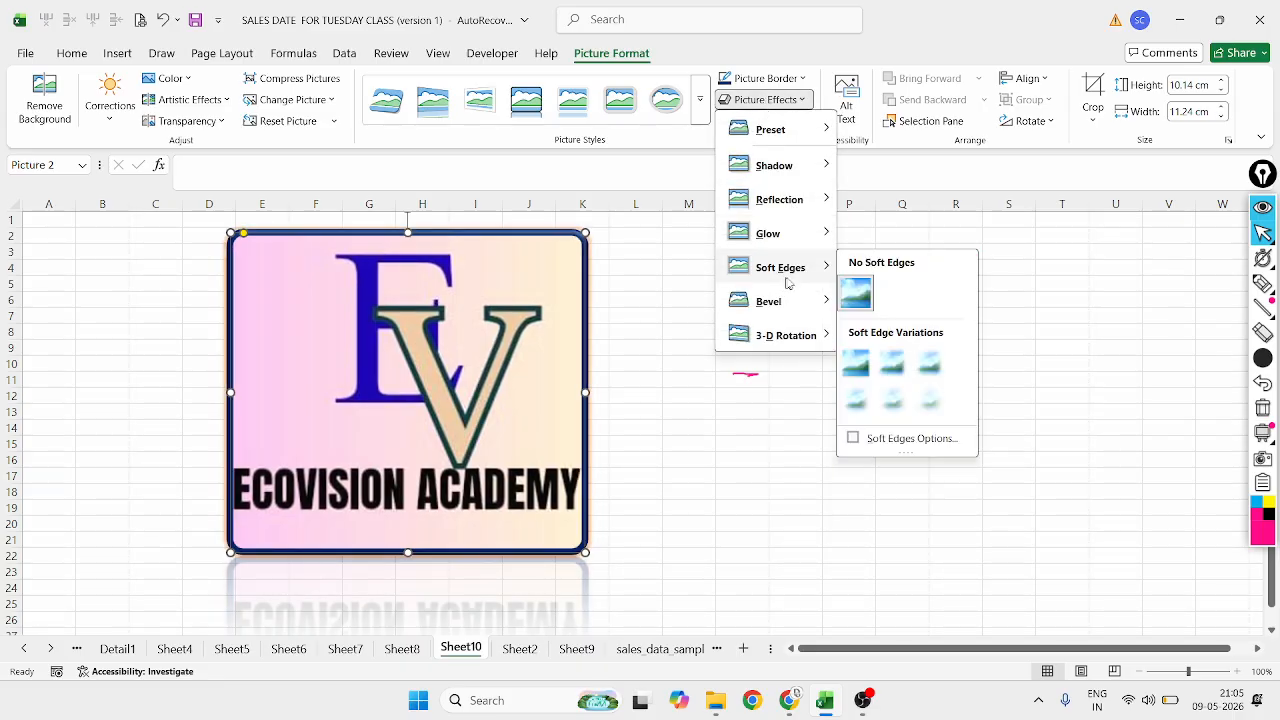
pyautogui.click(889, 375)
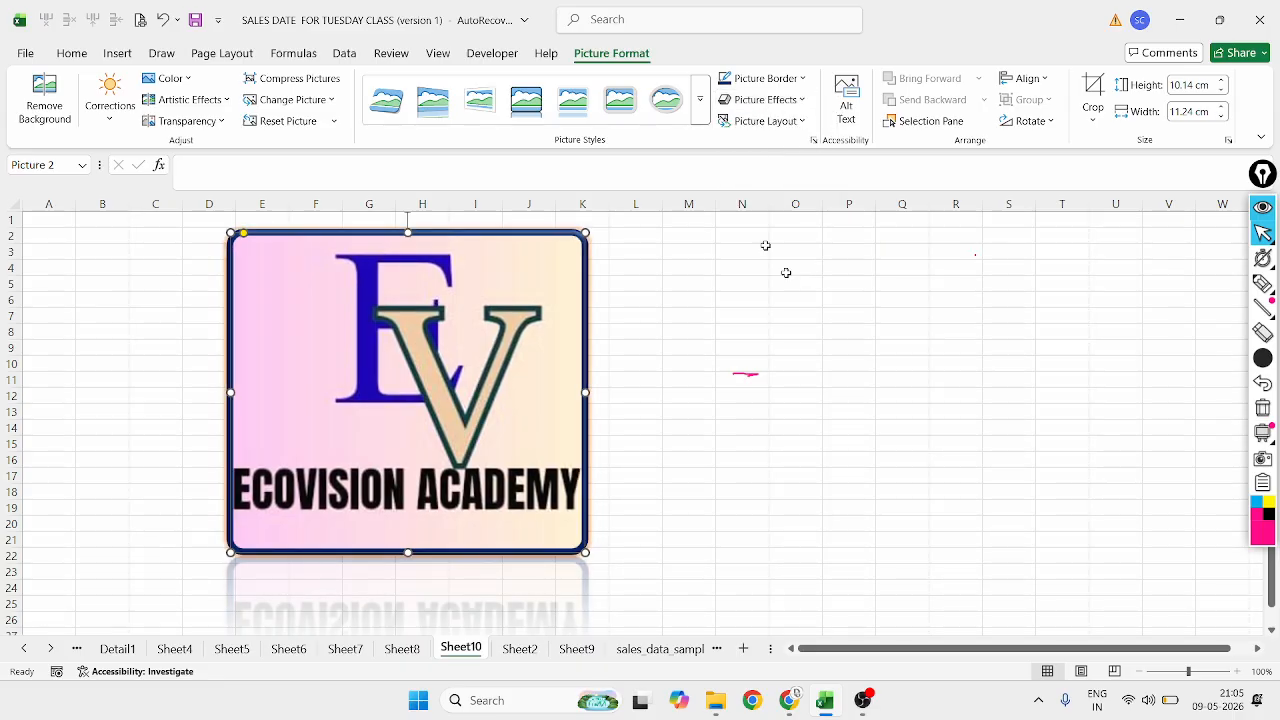
pyautogui.click(745, 120)
pyautogui.click(768, 79)
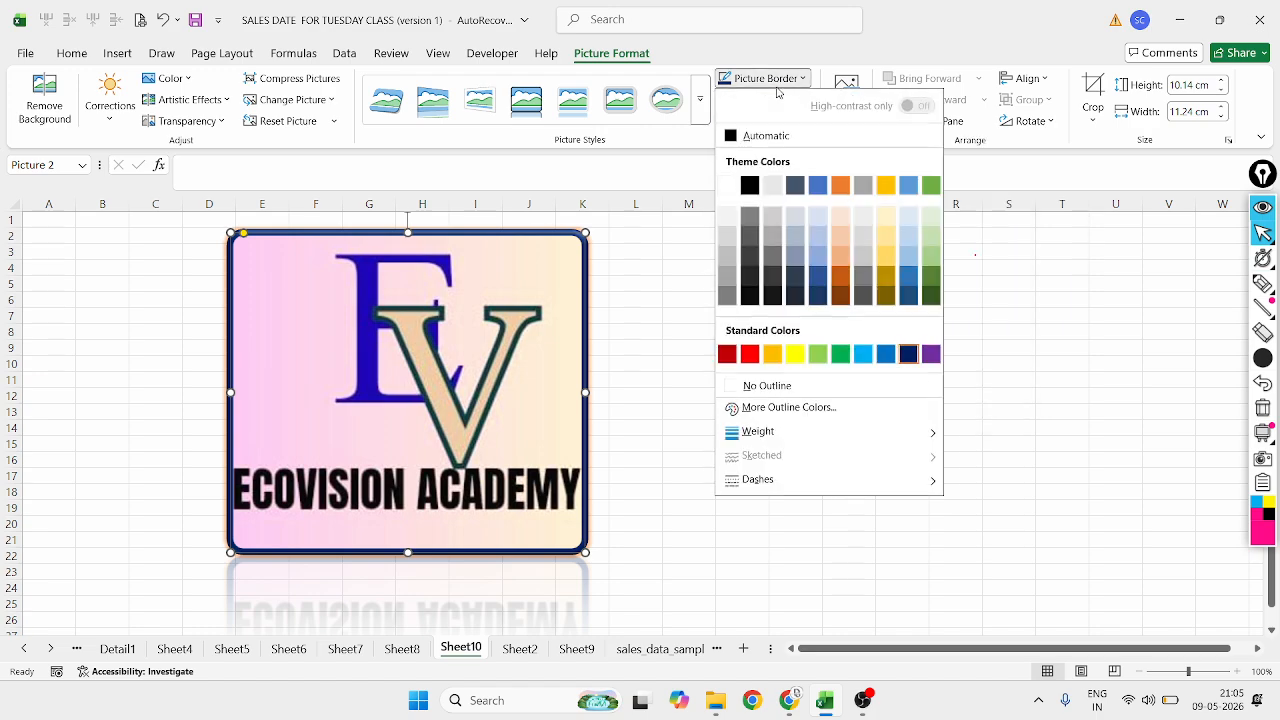
pyautogui.click(770, 104)
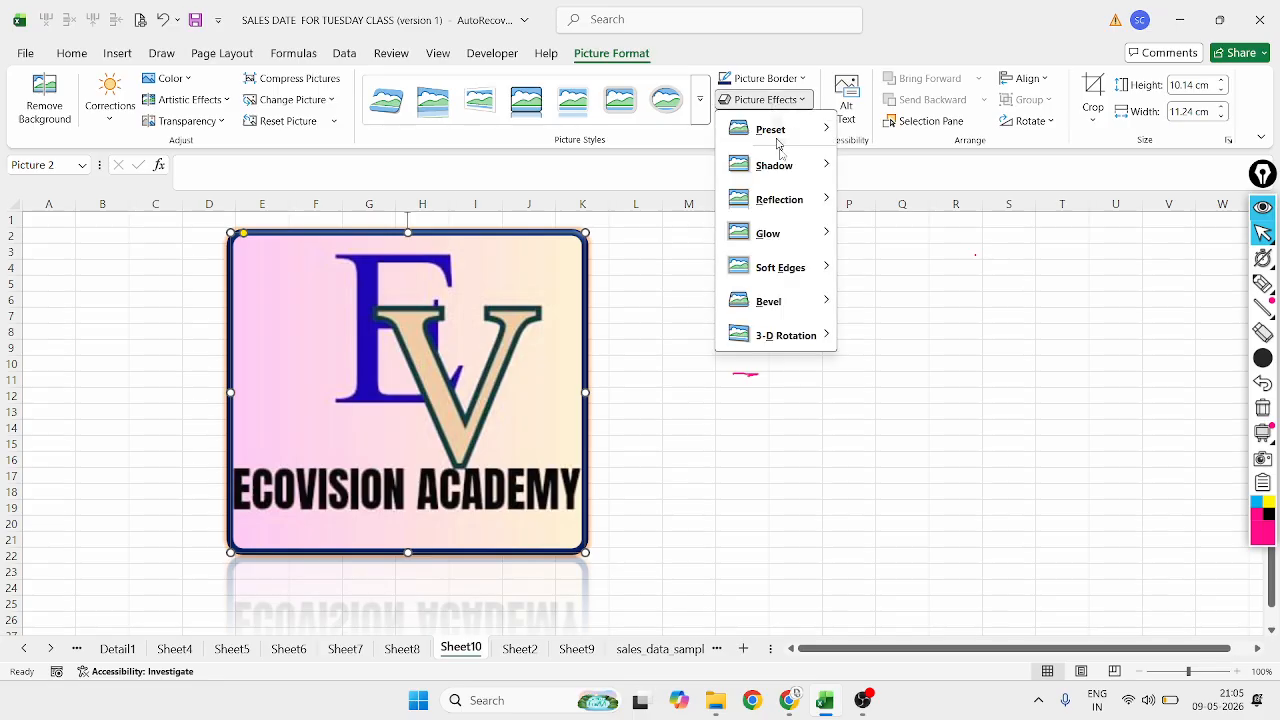
pyautogui.moveTo(781, 334)
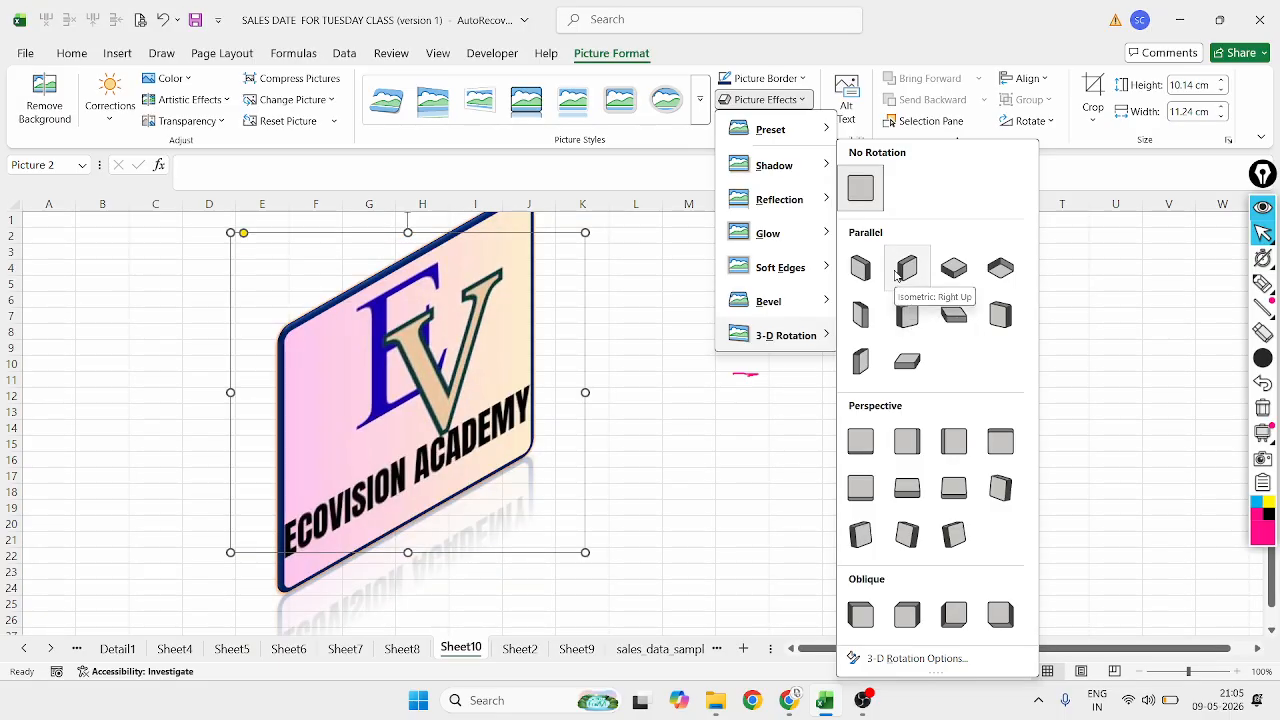
pyautogui.click(906, 267)
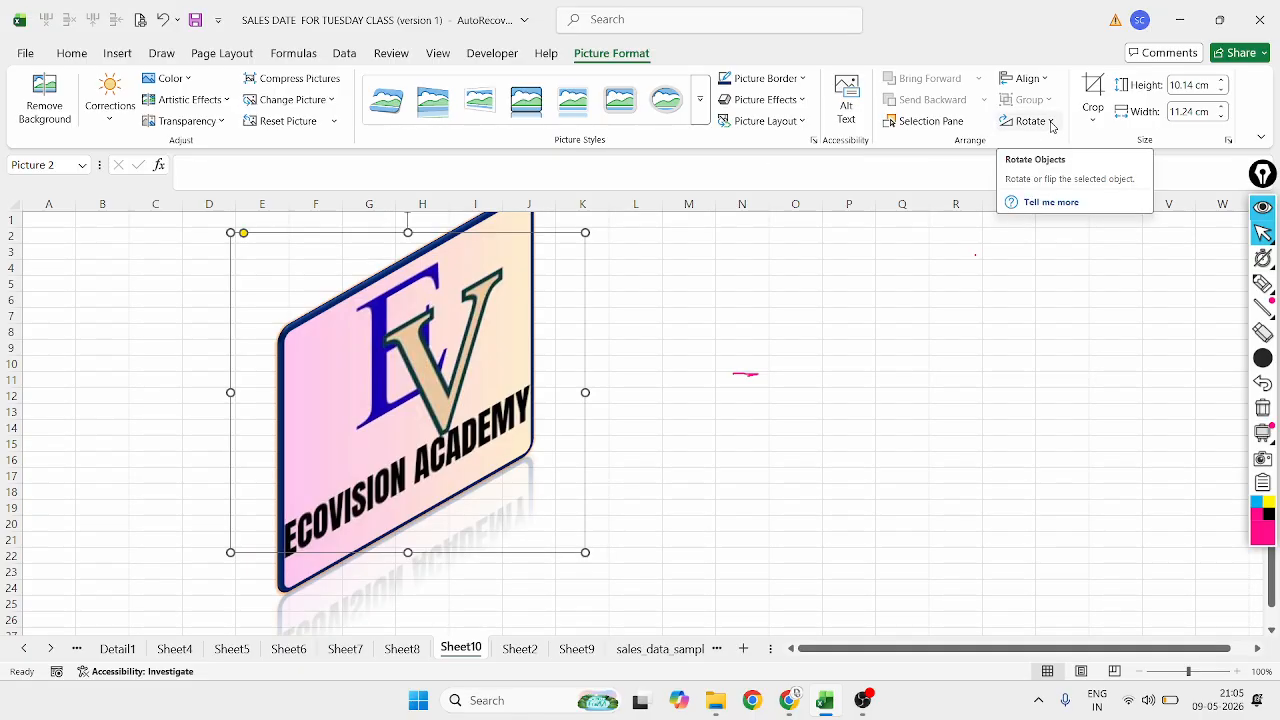
# Crop the logo picture to the EV monogram, about 6.8 cm high and 6.3 cm wide, cutting off the academy name
pyautogui.click(1094, 88)
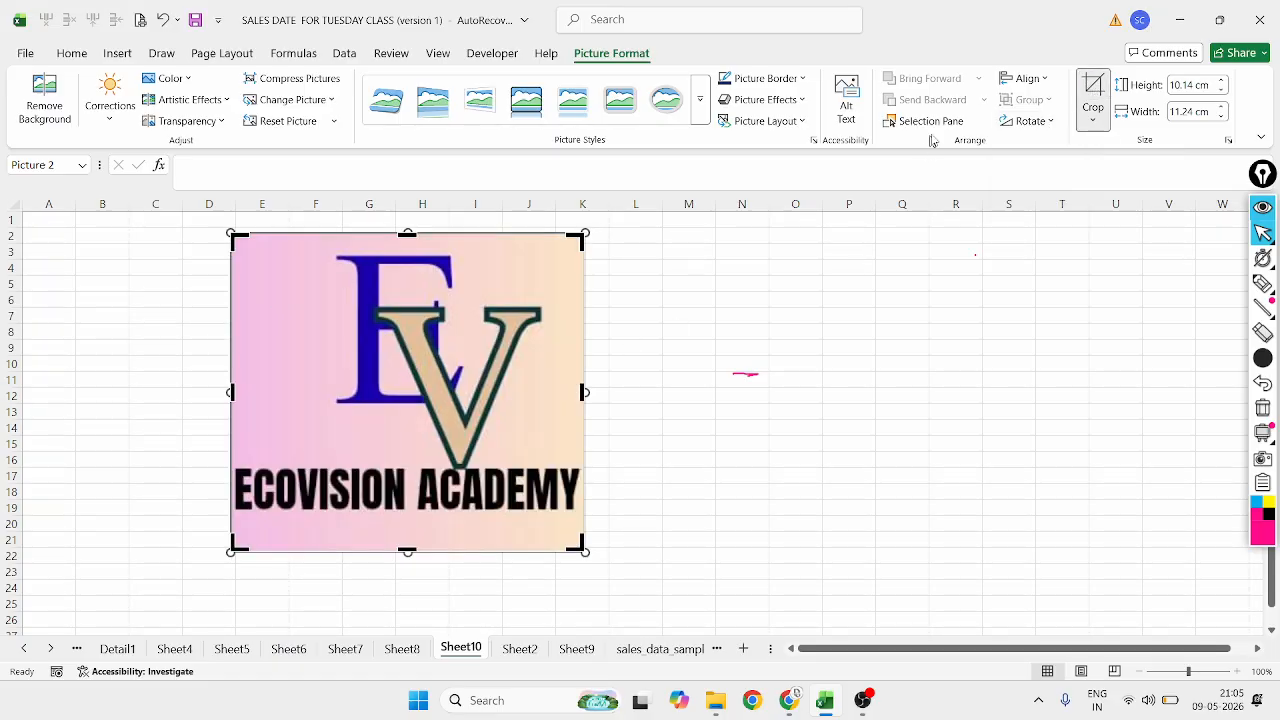
pyautogui.click(1097, 90)
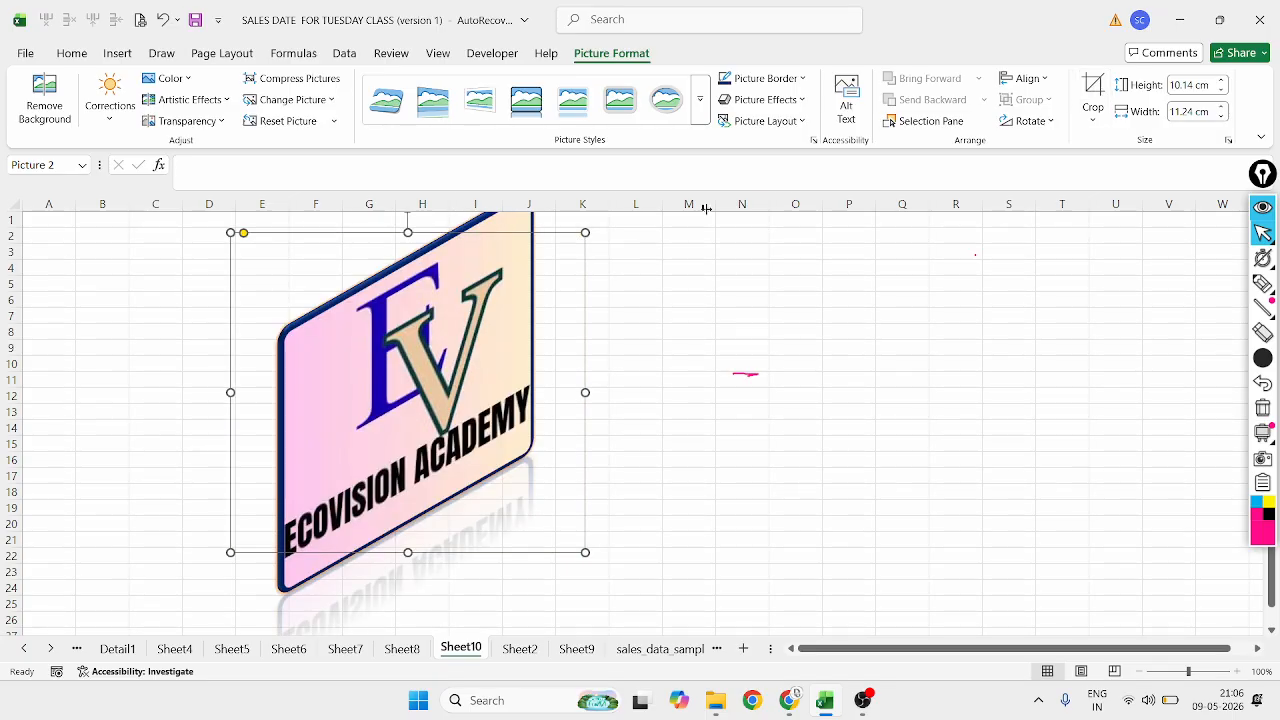
pyautogui.click(1106, 90)
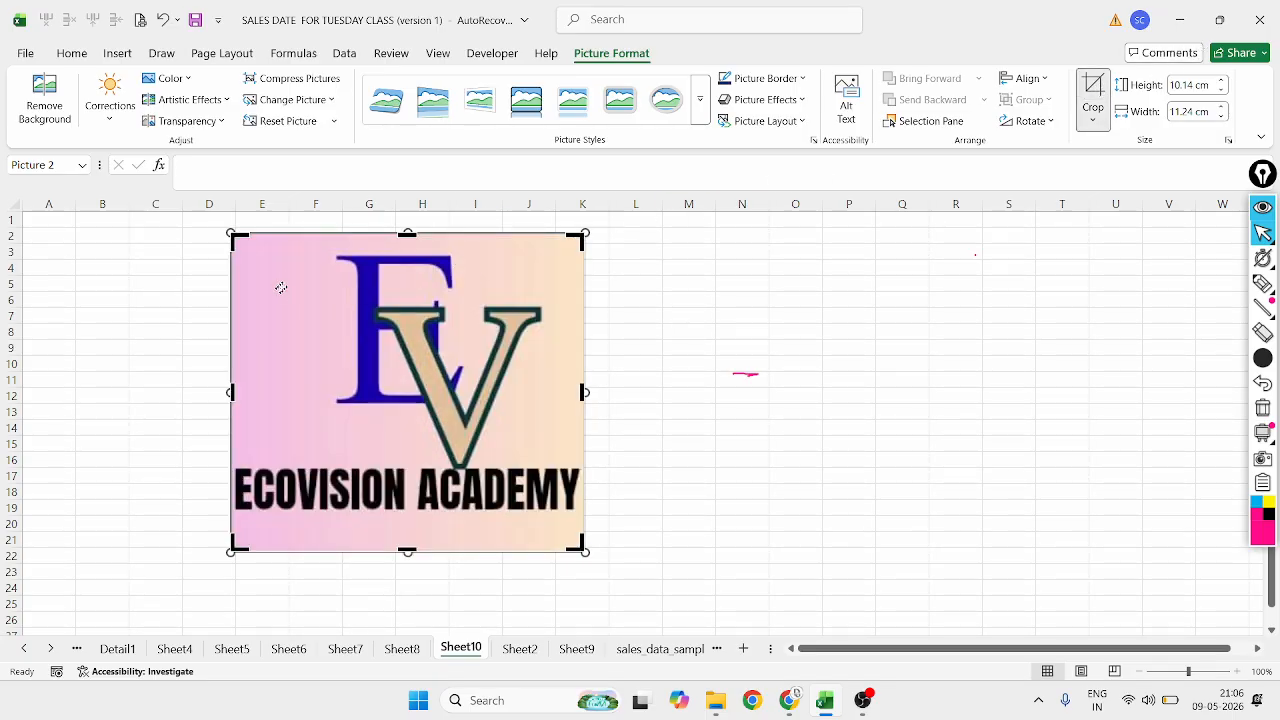
pyautogui.moveTo(236, 238); pyautogui.dragTo(330, 252)
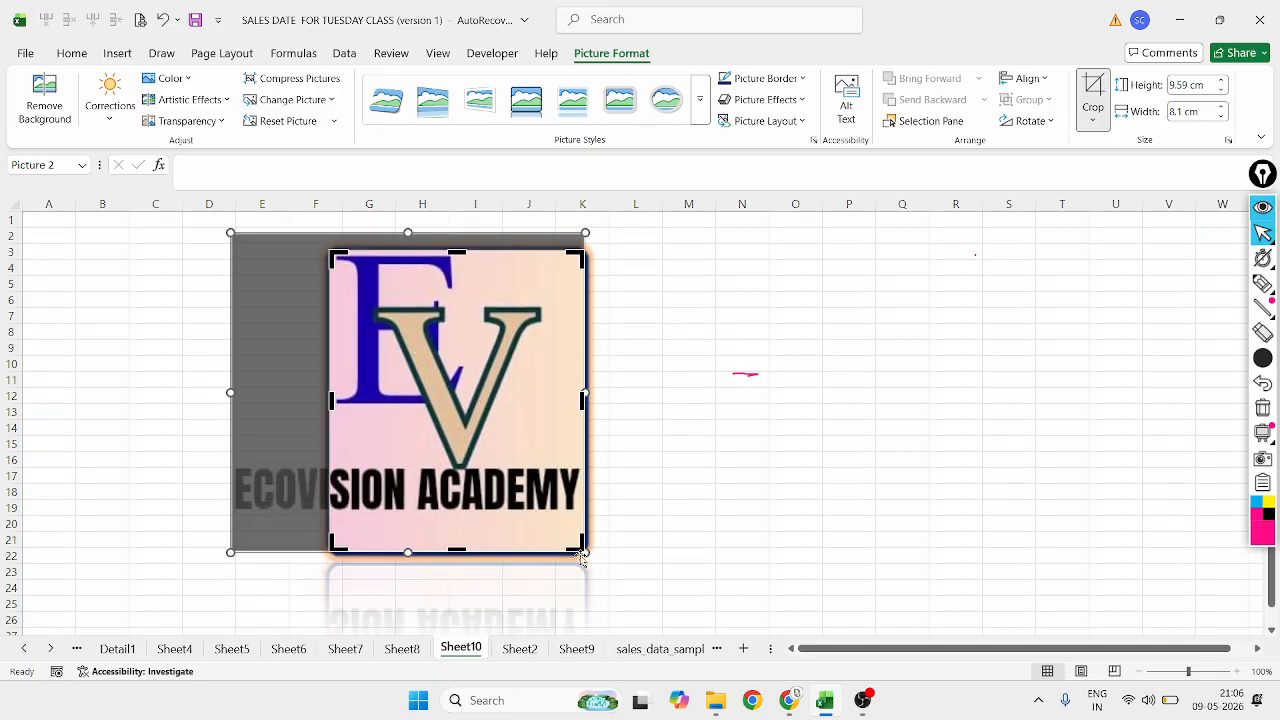
pyautogui.moveTo(583, 546); pyautogui.dragTo(525, 462)
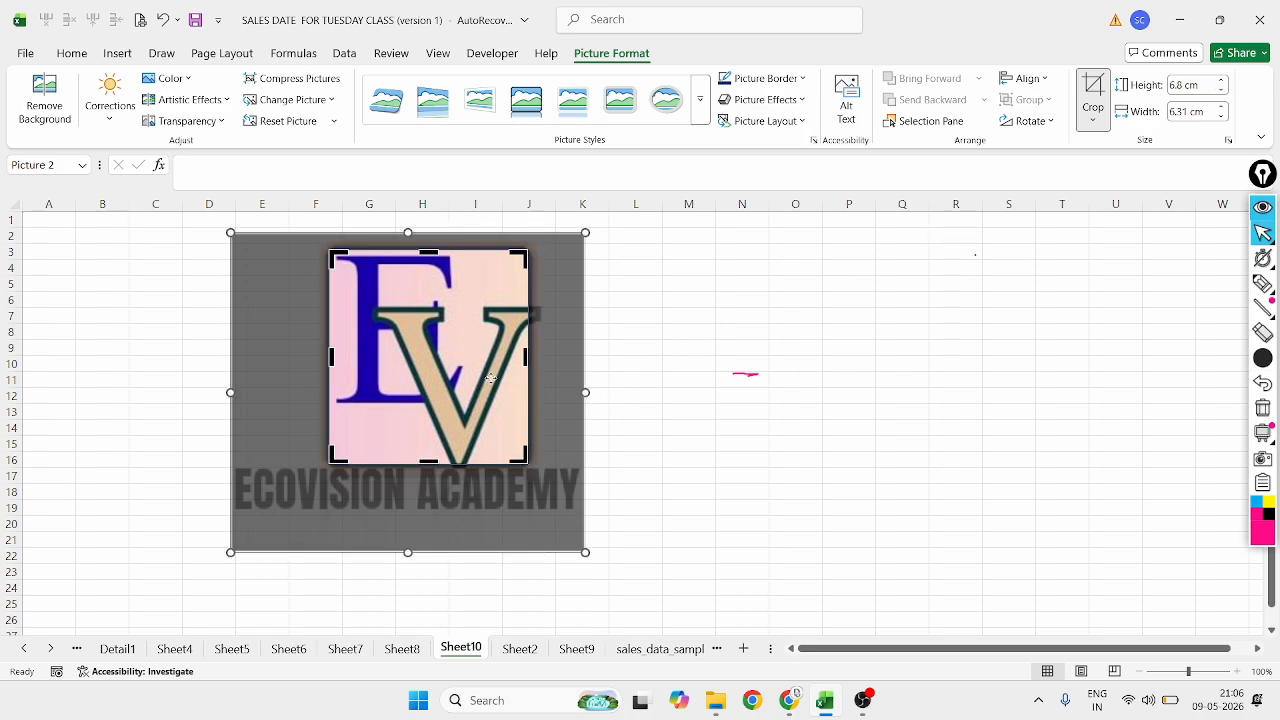
pyautogui.click(684, 334)
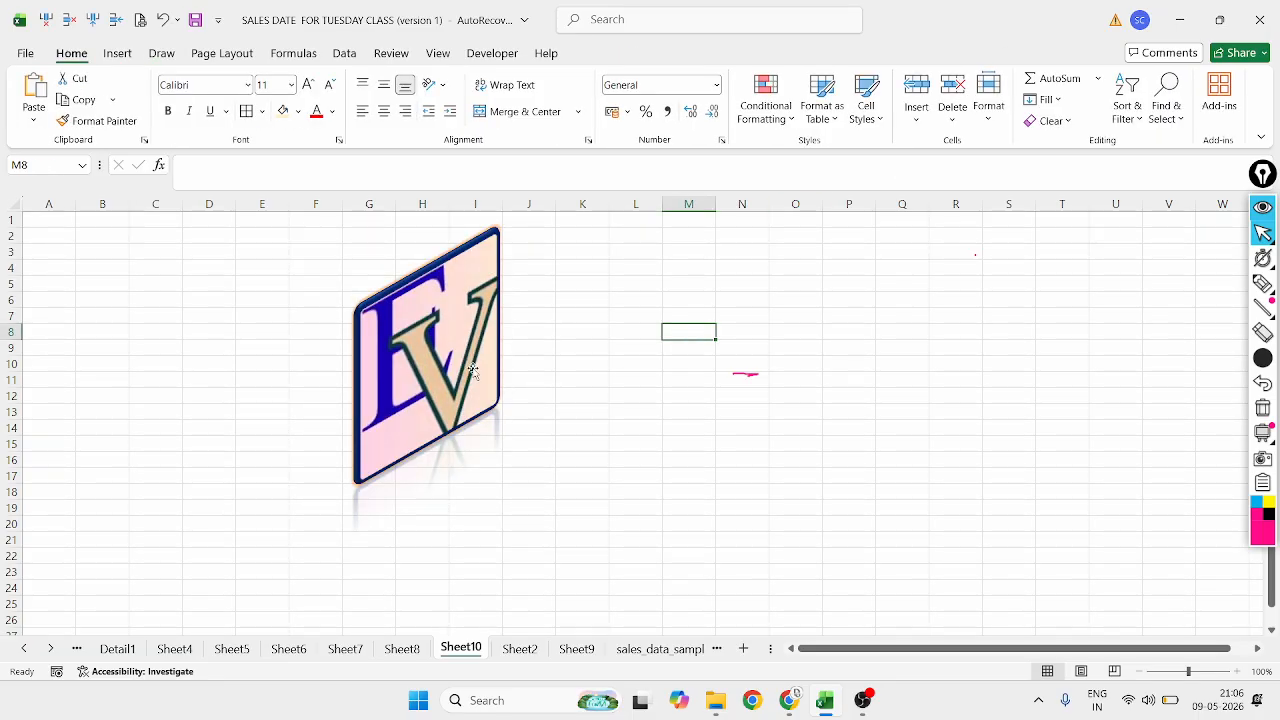
# Move the cropped logo picture over to columns C to F
pyautogui.click(475, 340)
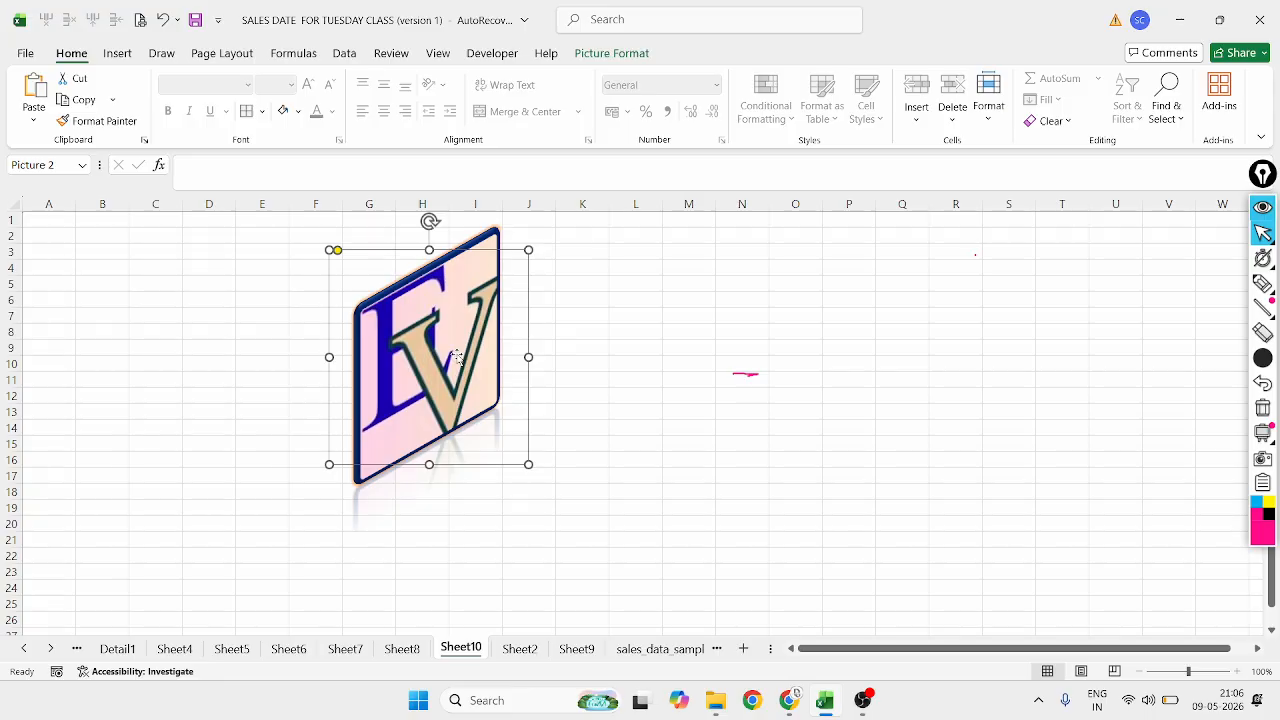
pyautogui.click(118, 54)
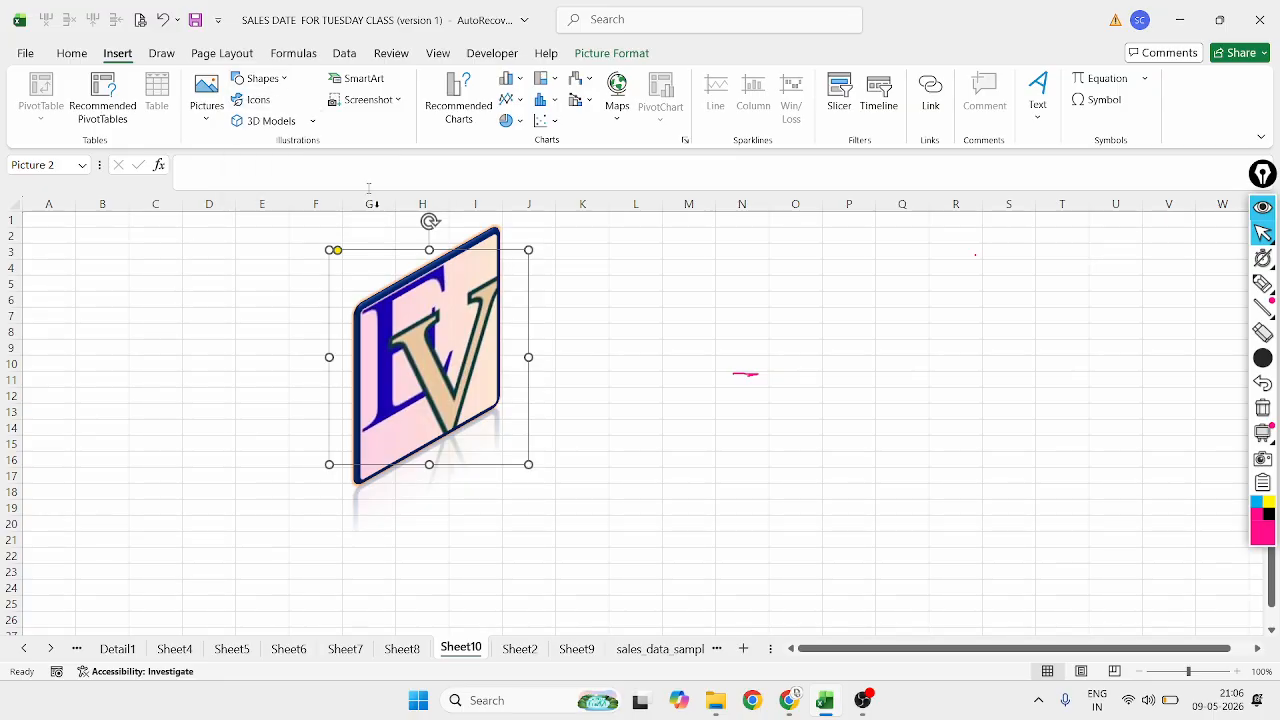
pyautogui.moveTo(416, 282); pyautogui.dragTo(226, 270)
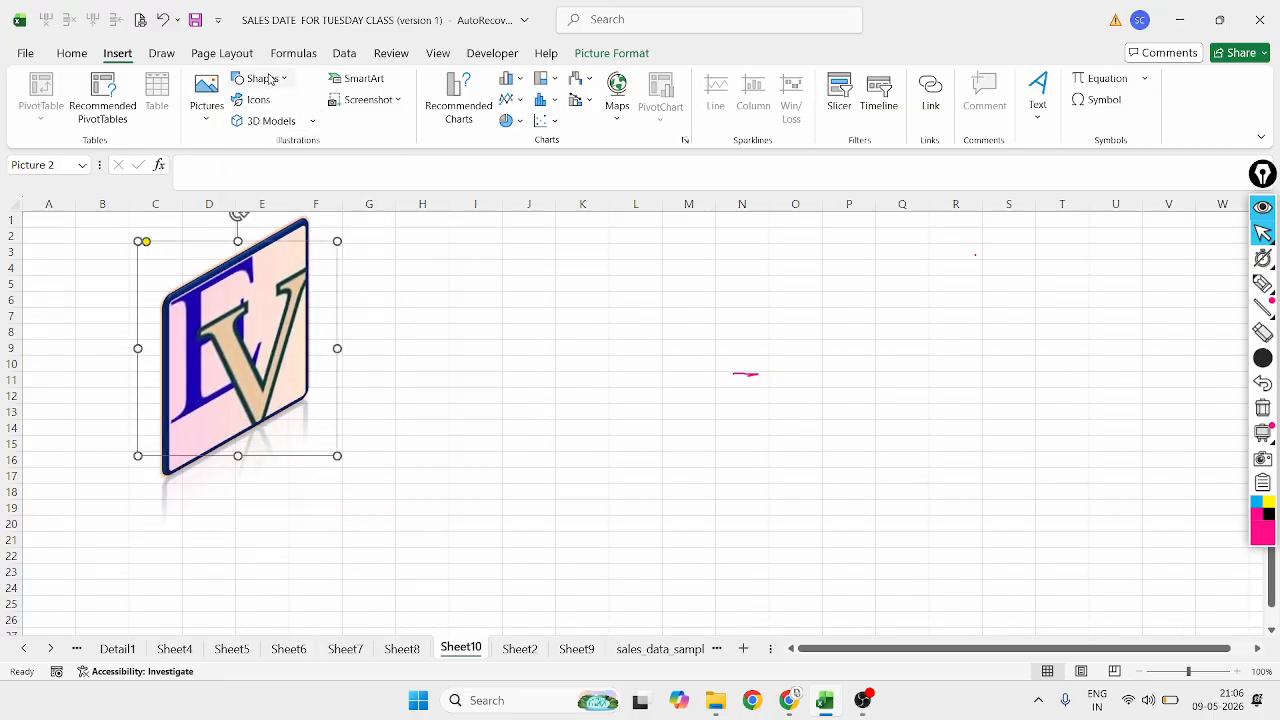
# Draw a rectangle about 6.3 cm high and 19.6 cm wide beside the logo and enter the text ECOVISION ACADEMY in it
pyautogui.click(265, 79)
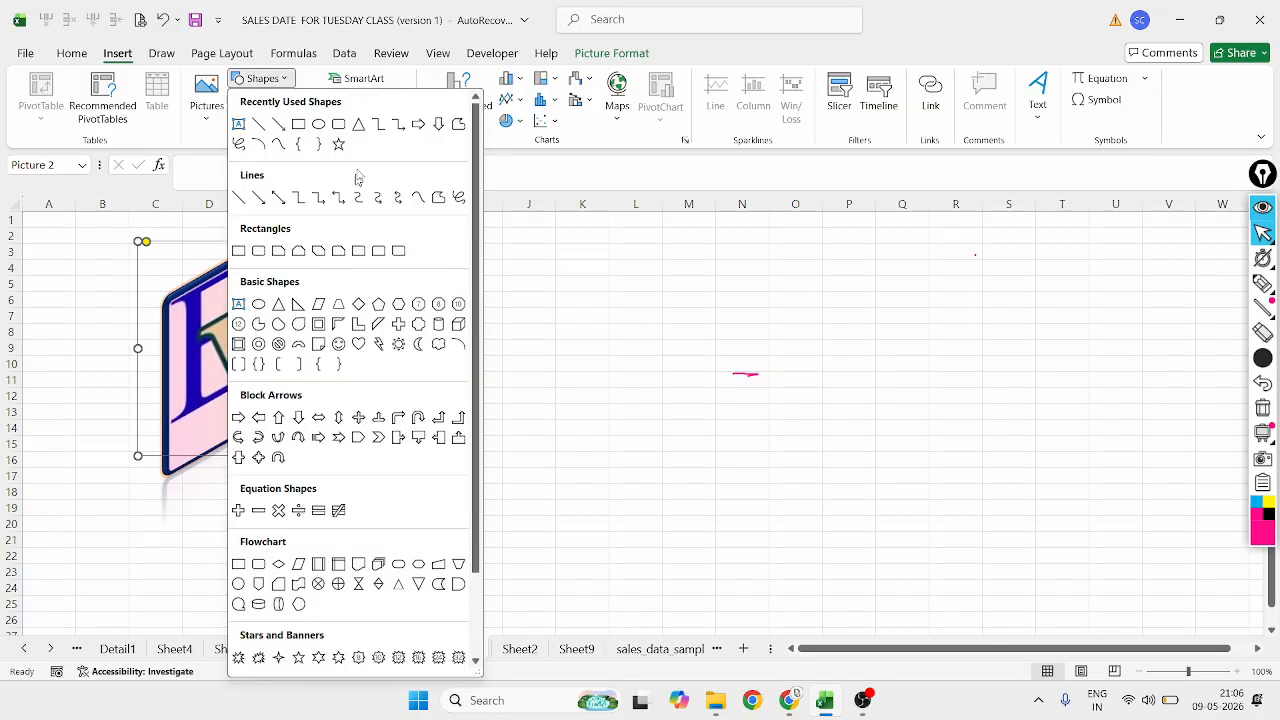
pyautogui.click(298, 124)
pyautogui.moveTo(437, 261); pyautogui.dragTo(1057, 459)
pyautogui.write('JJJJJ')
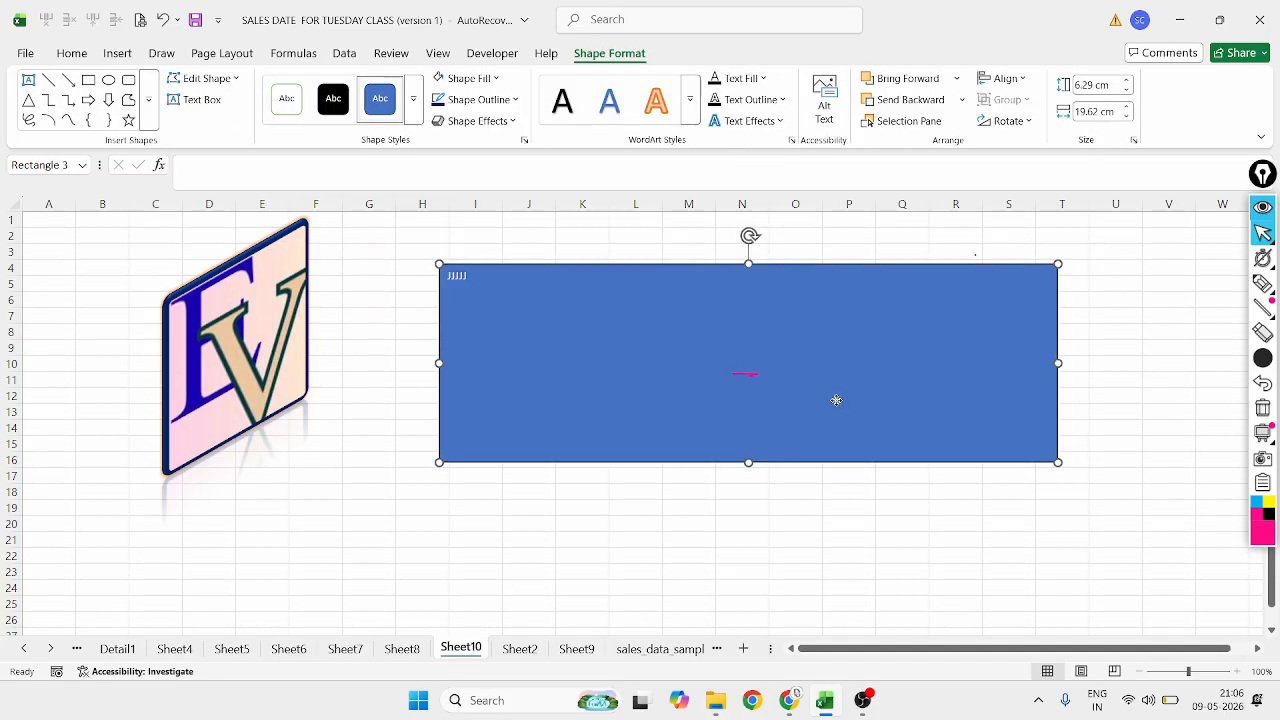
pyautogui.moveTo(667, 348); pyautogui.dragTo(672, 354)
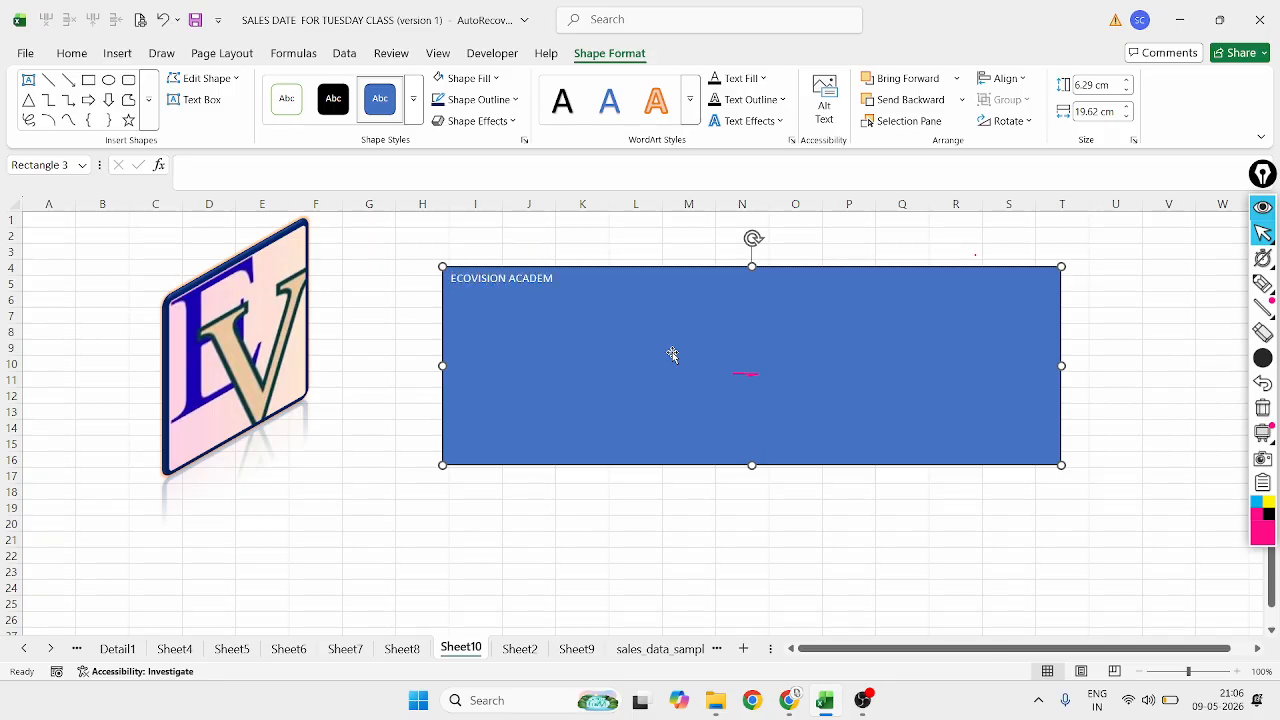
pyautogui.hotkey('ctrl', 's')
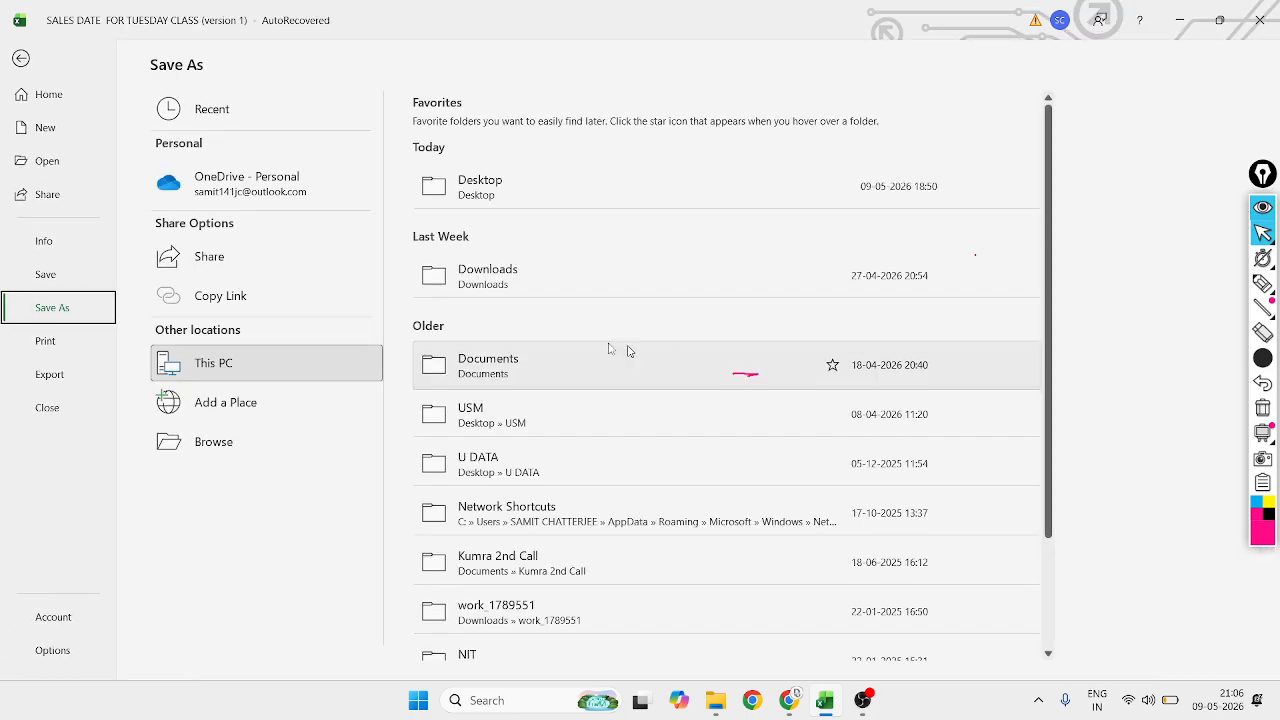
pyautogui.click(20, 58)
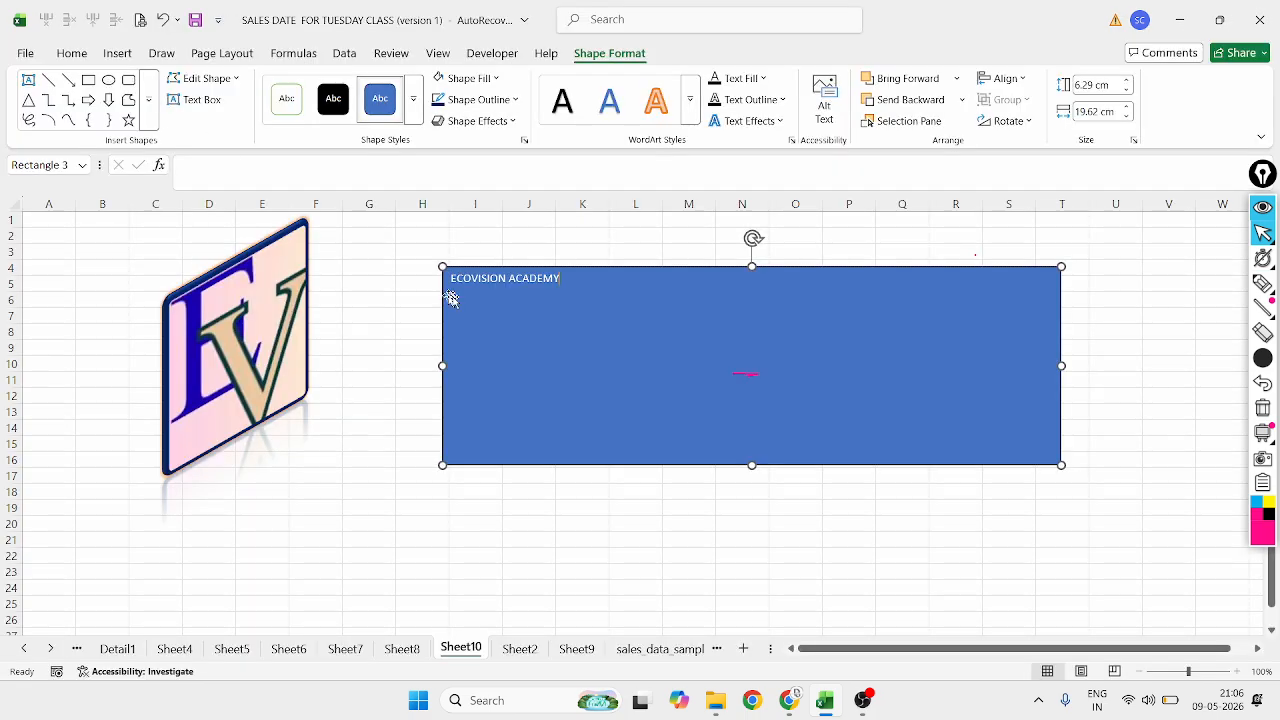
# Format the rectangle's ECOVISION ACADEMY text as black and bold, and centre it horizontally
pyautogui.doubleClick(483, 278)
pyautogui.tripleClick(511, 278)
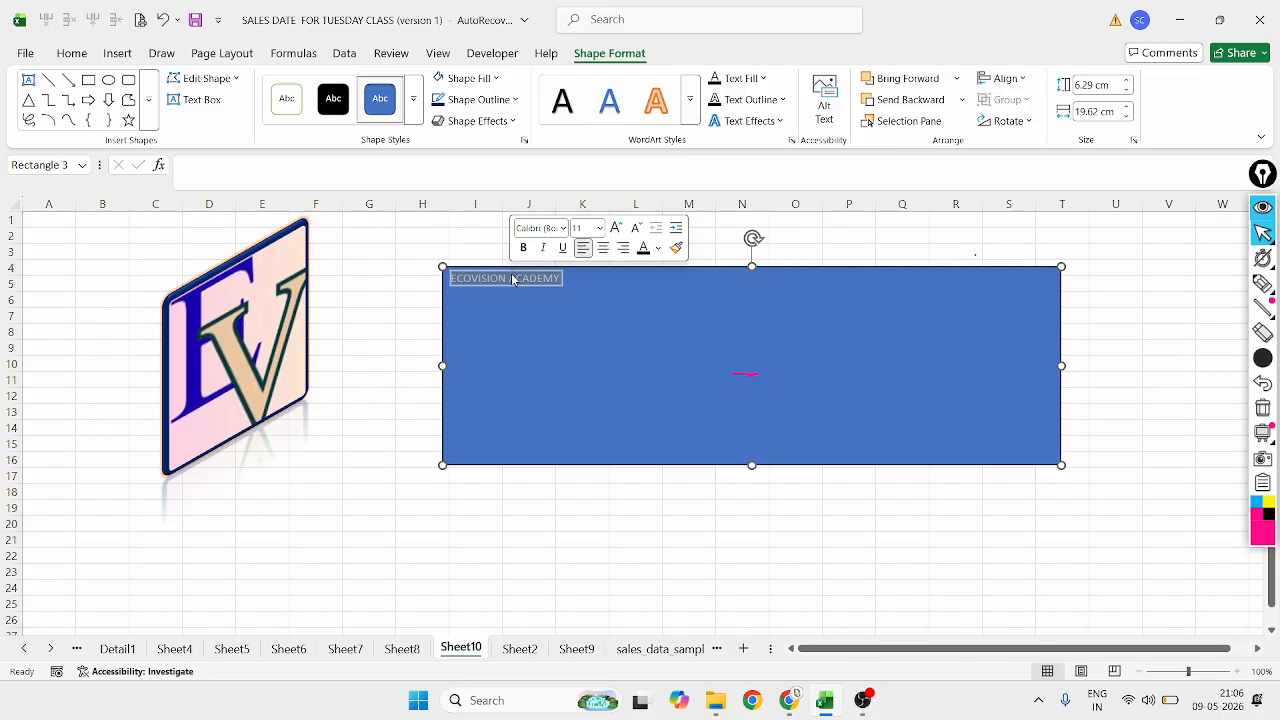
pyautogui.click(642, 248)
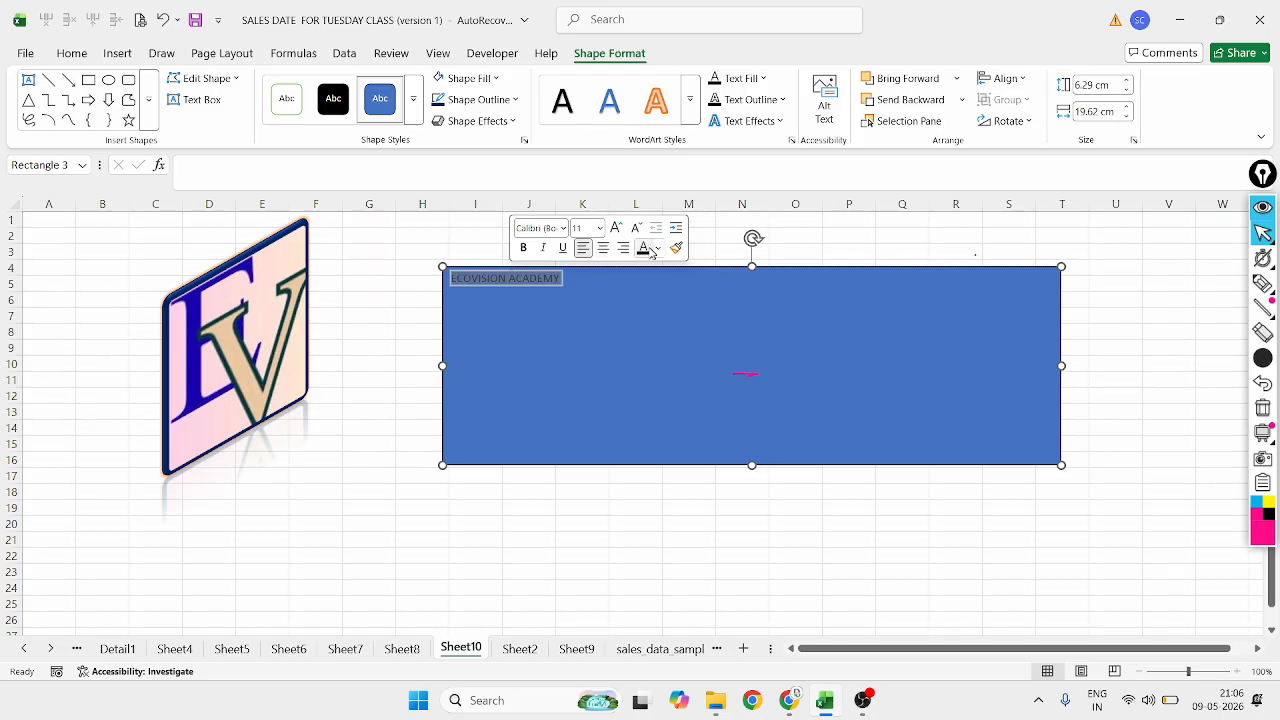
pyautogui.click(656, 249)
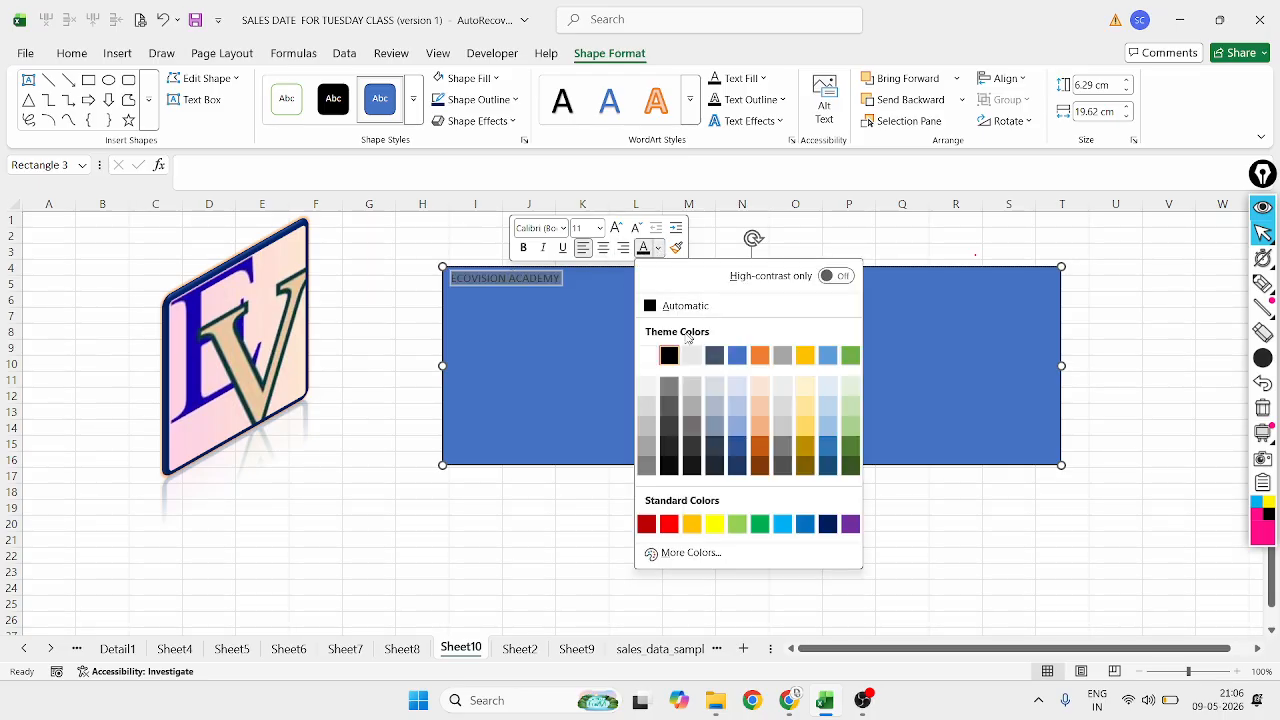
pyautogui.click(672, 358)
pyautogui.click(528, 251)
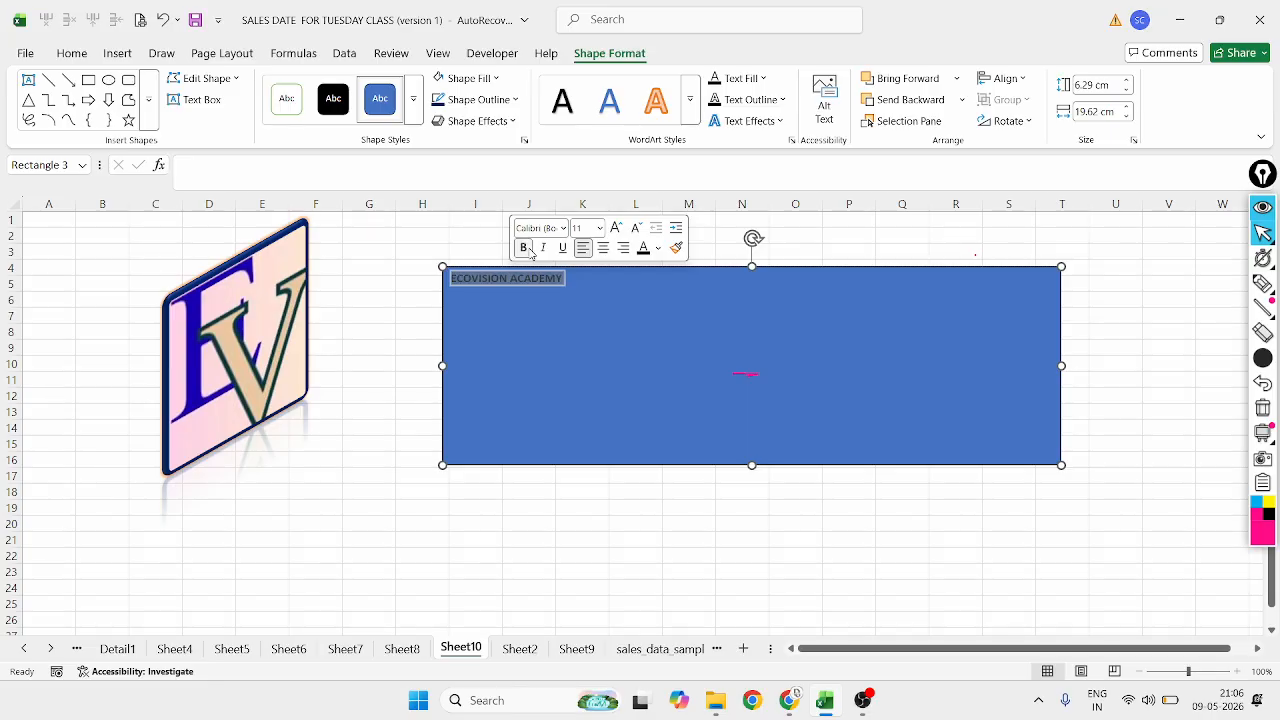
pyautogui.click(603, 248)
pyautogui.press('Escape')
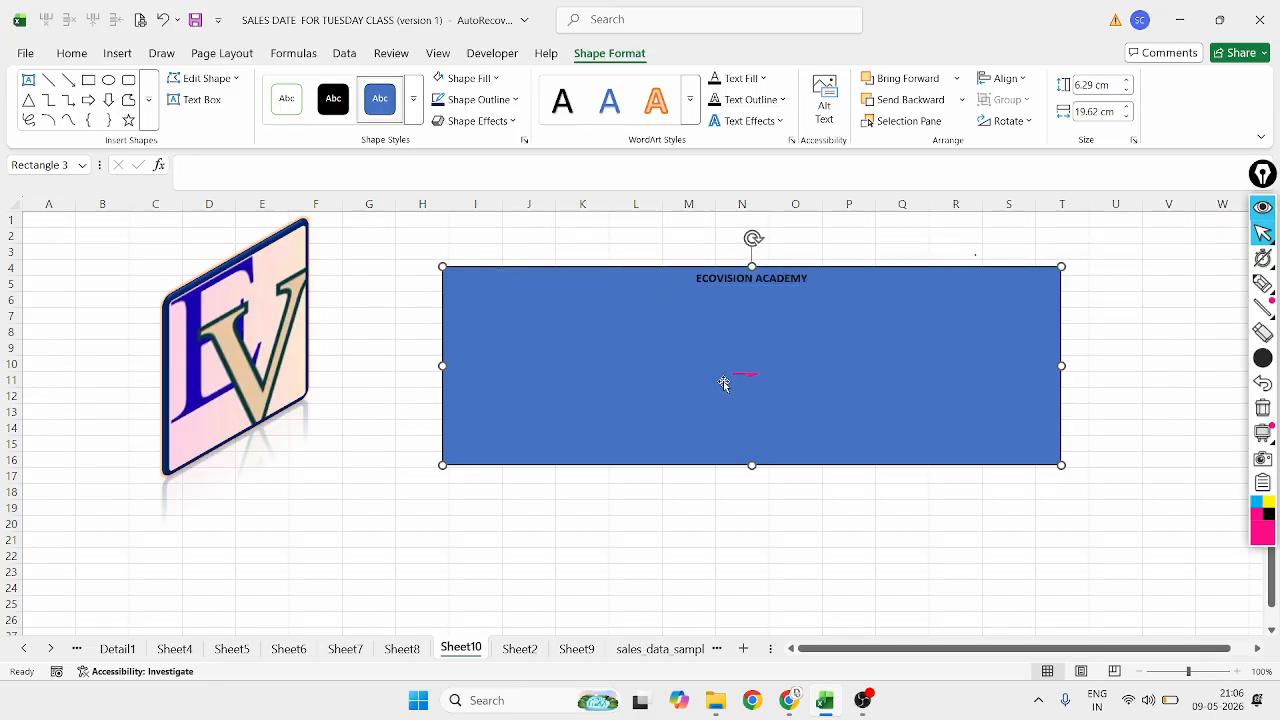
# Enlarge the whole ECOVISION ACADEMY text in the rectangle to font size 60
pyautogui.doubleClick(804, 279)
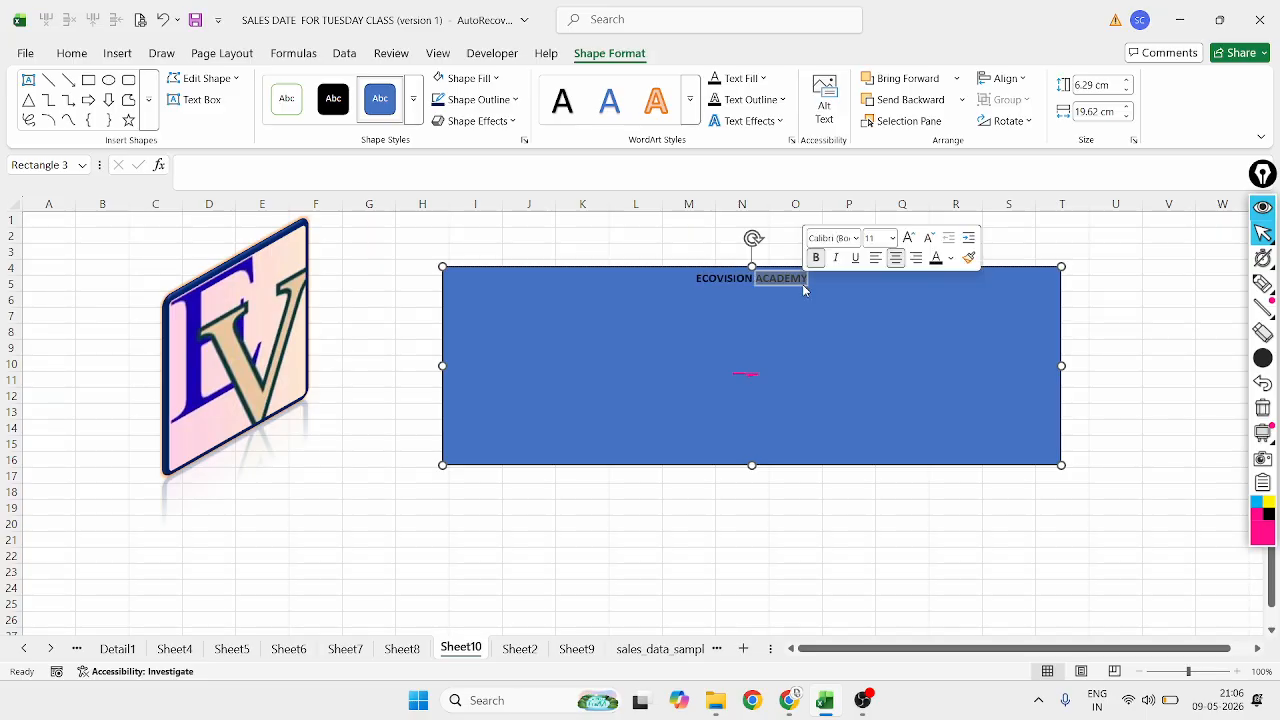
pyautogui.moveTo(806, 280); pyautogui.dragTo(740, 280)
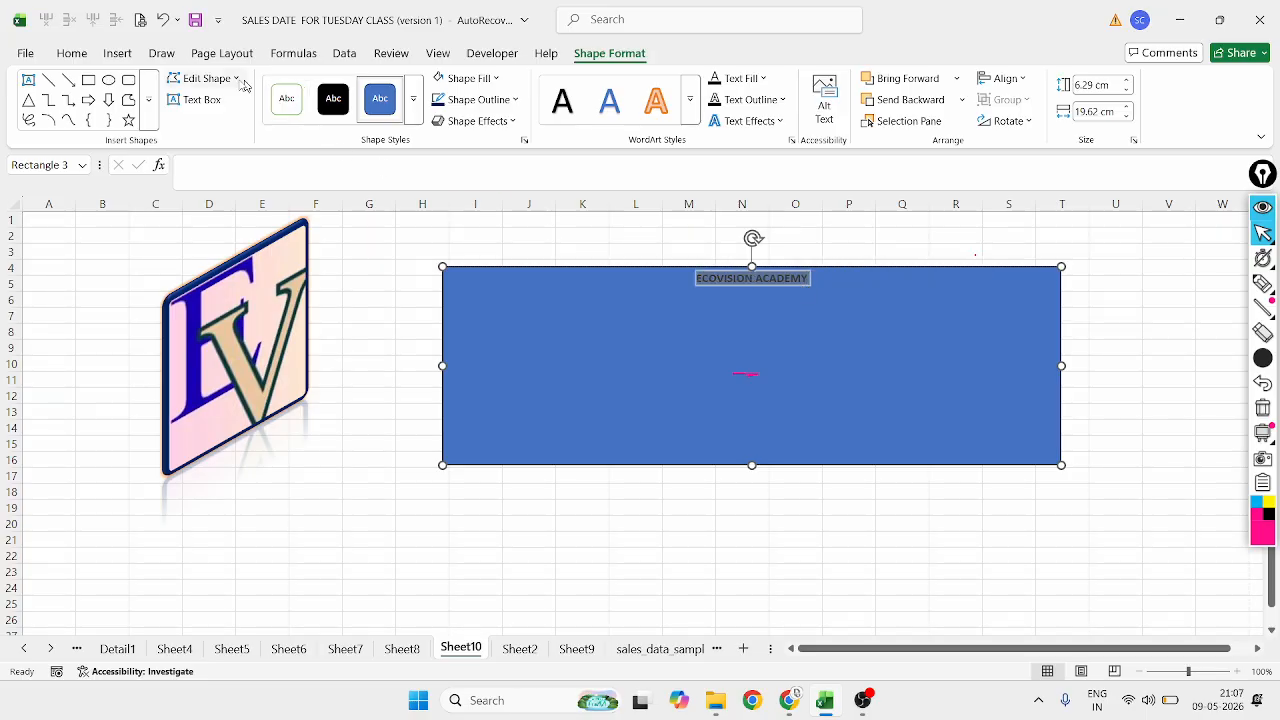
pyautogui.click(71, 54)
pyautogui.click(310, 85)
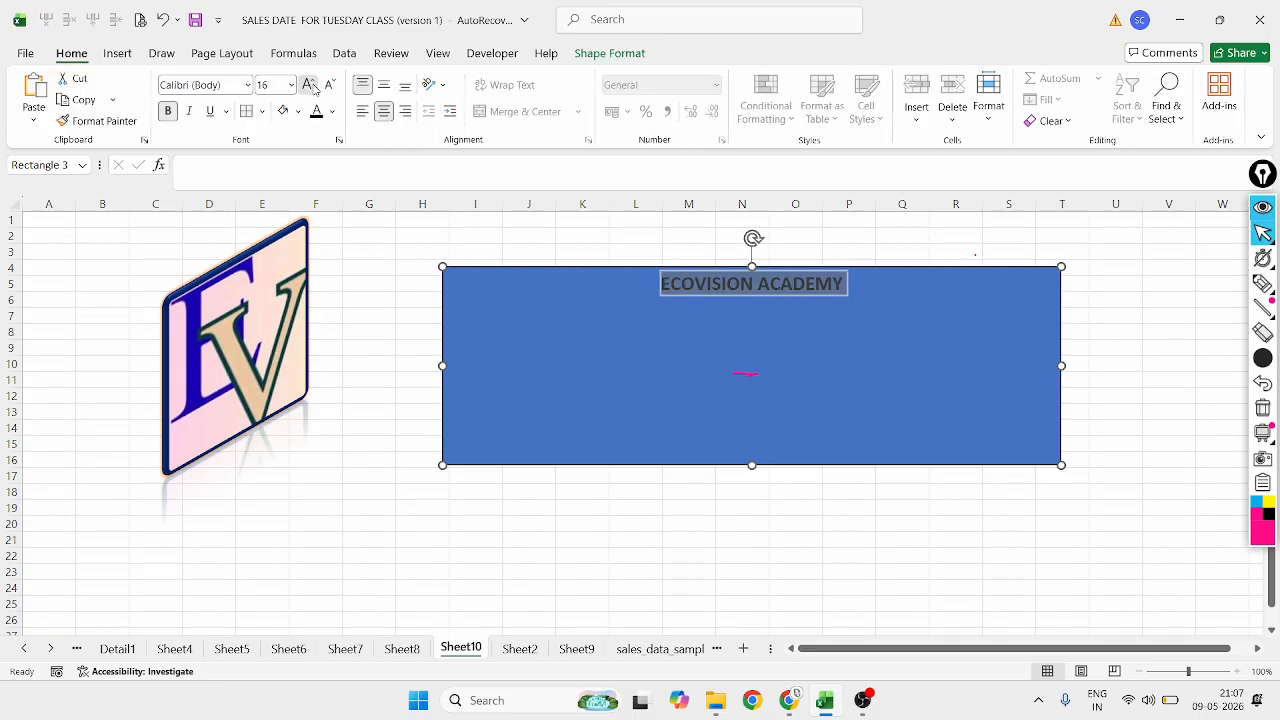
pyautogui.click(310, 85)
pyautogui.click(310, 85)
pyautogui.click(310, 85)
pyautogui.click(313, 88)
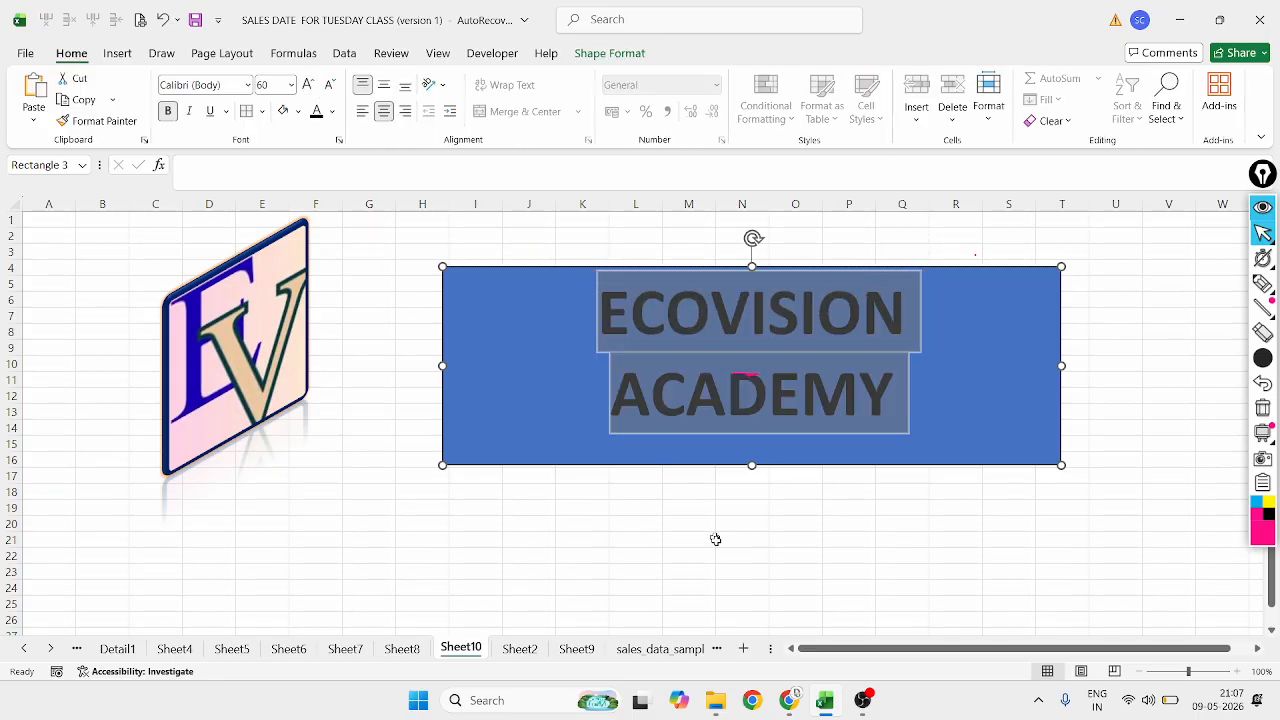
# Shrink the rectangle to fit closely around its two-line text and move it up to row 1, over columns I to O
pyautogui.click(1013, 419)
pyautogui.moveTo(1062, 464); pyautogui.dragTo(805, 440)
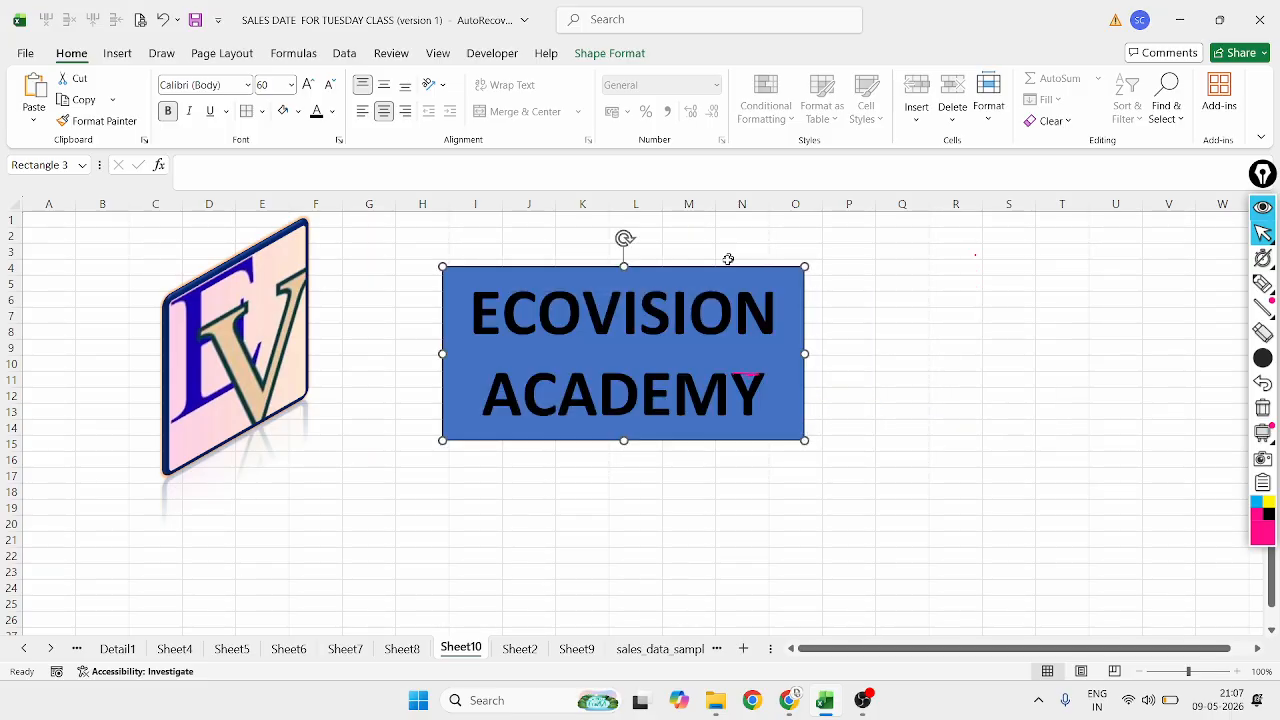
pyautogui.moveTo(654, 266); pyautogui.dragTo(677, 213)
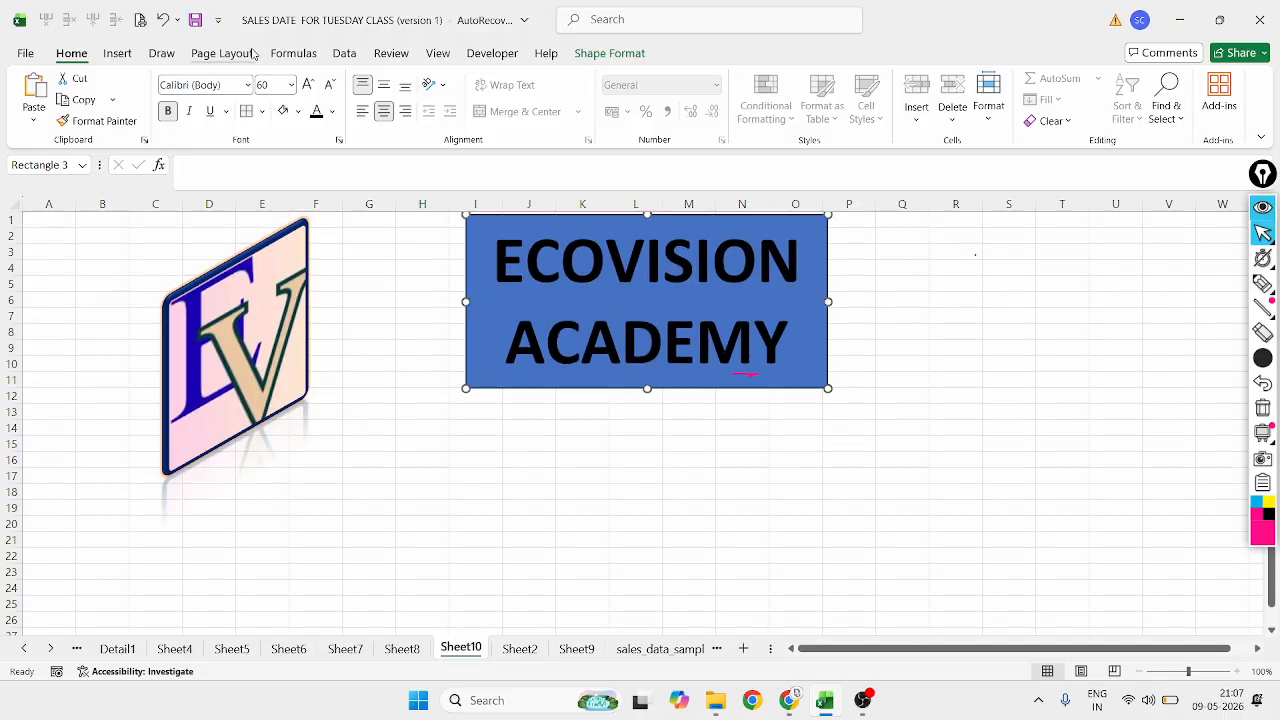
# Insert the standing white-and-tan dog from the Animated Animals category of the online 3D models
pyautogui.click(116, 53)
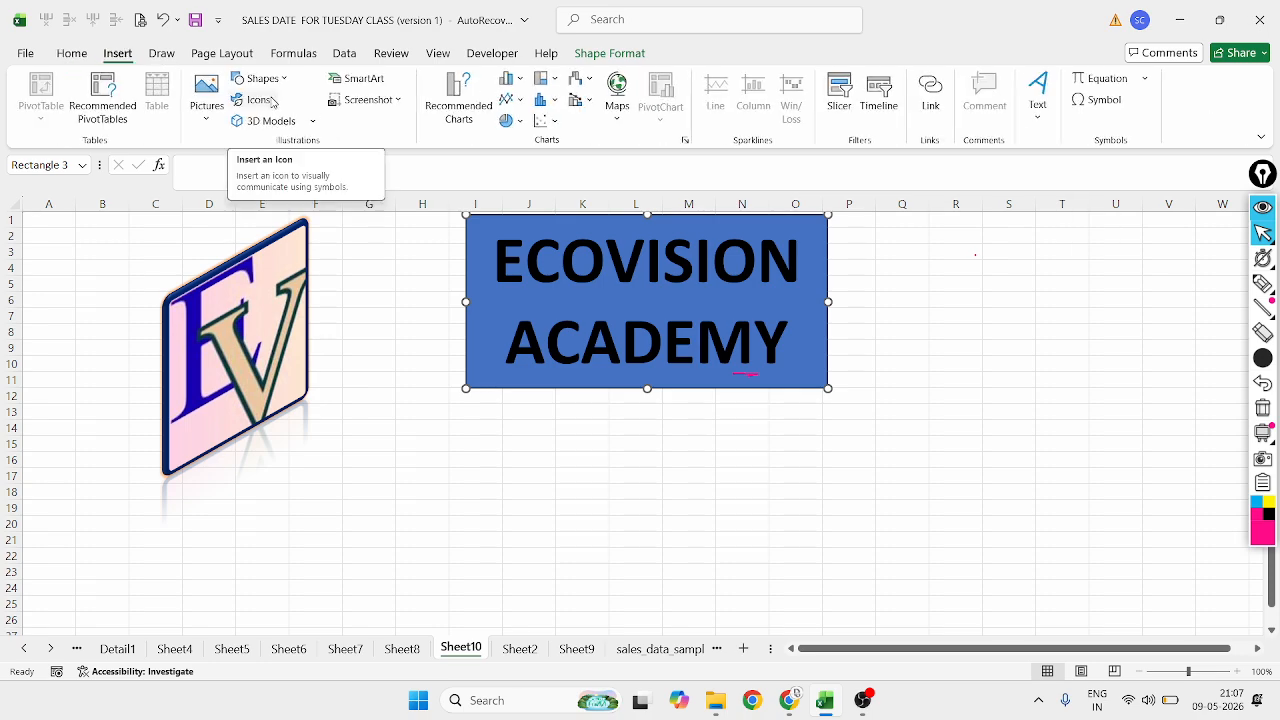
pyautogui.click(273, 119)
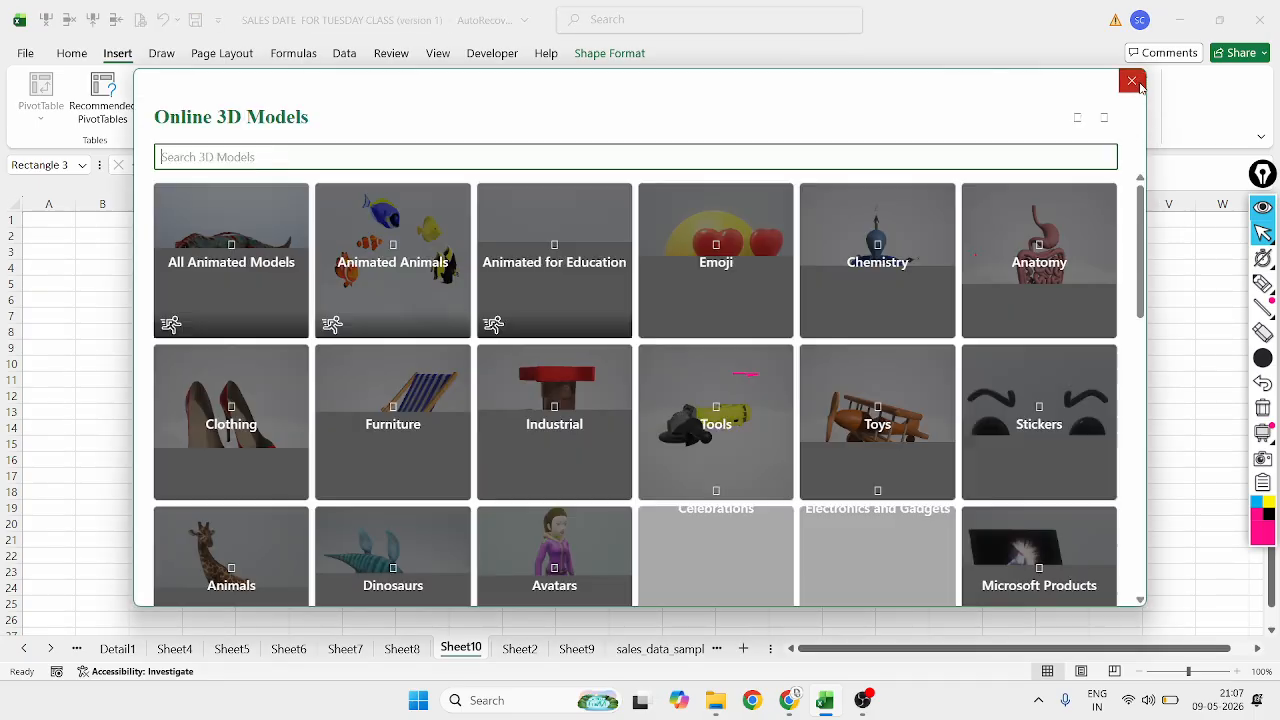
pyautogui.scroll(-5, 847, 249)
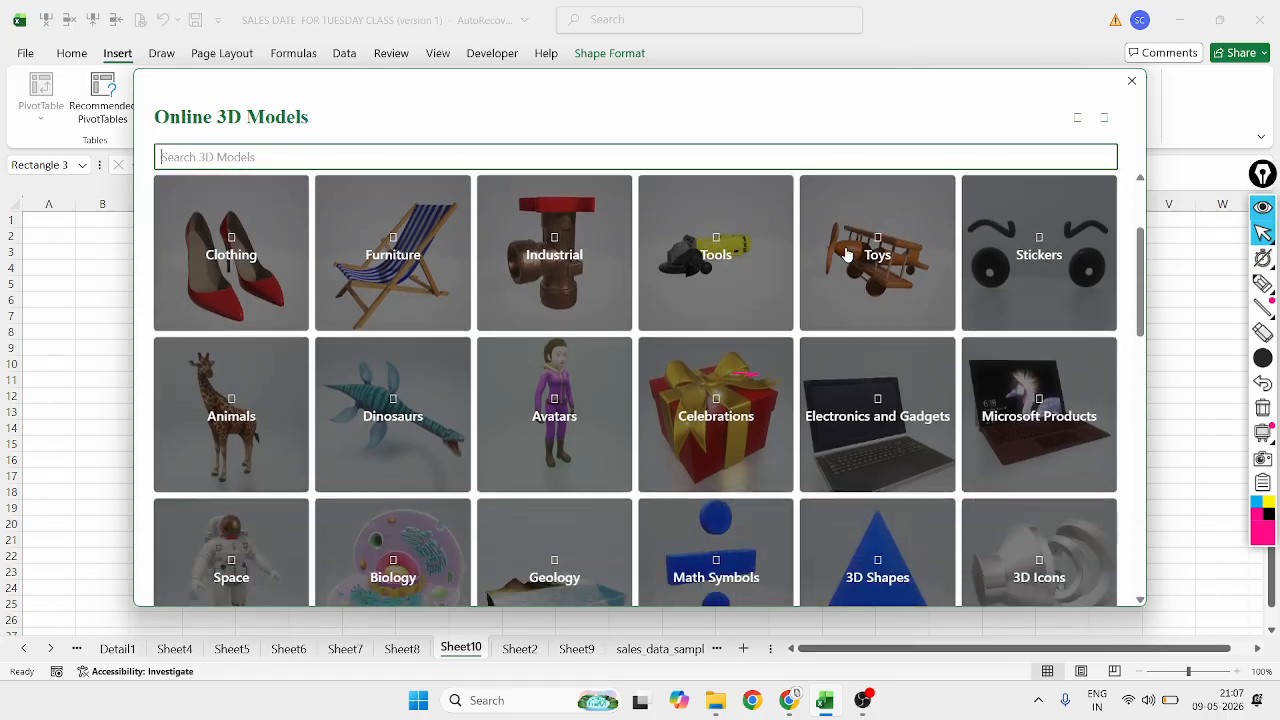
pyautogui.scroll(5, 763, 294)
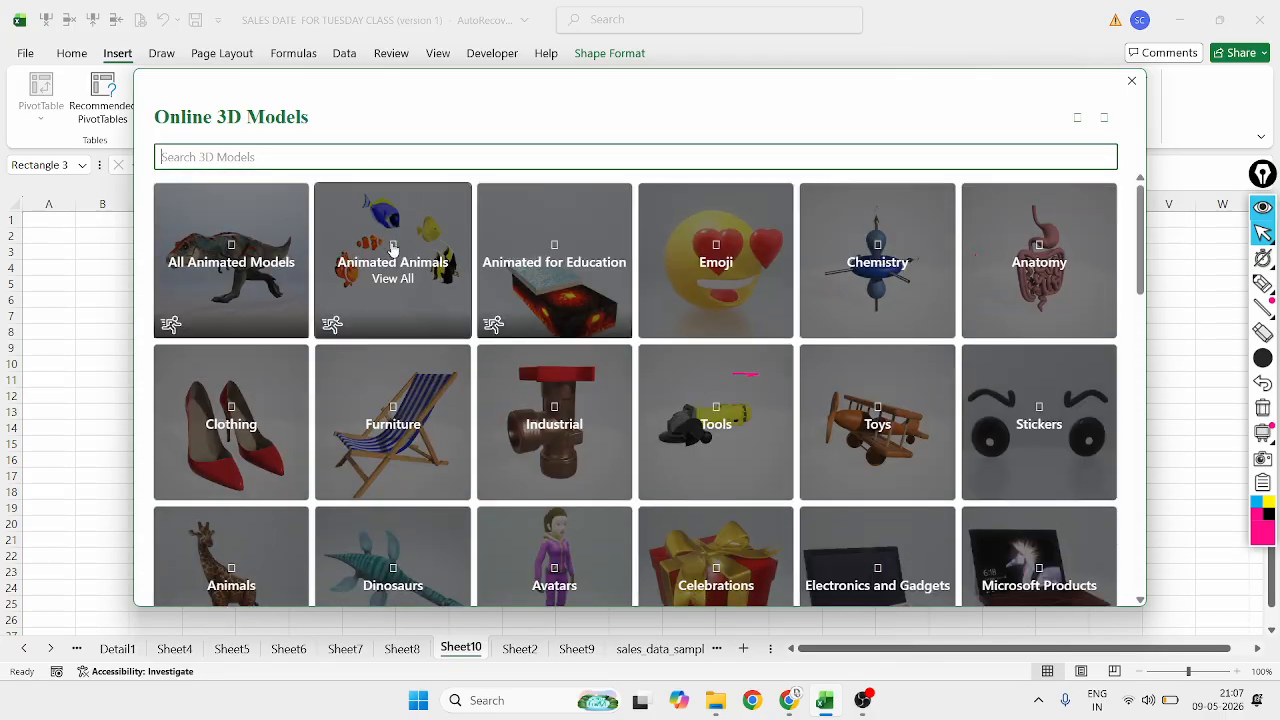
pyautogui.click(393, 249)
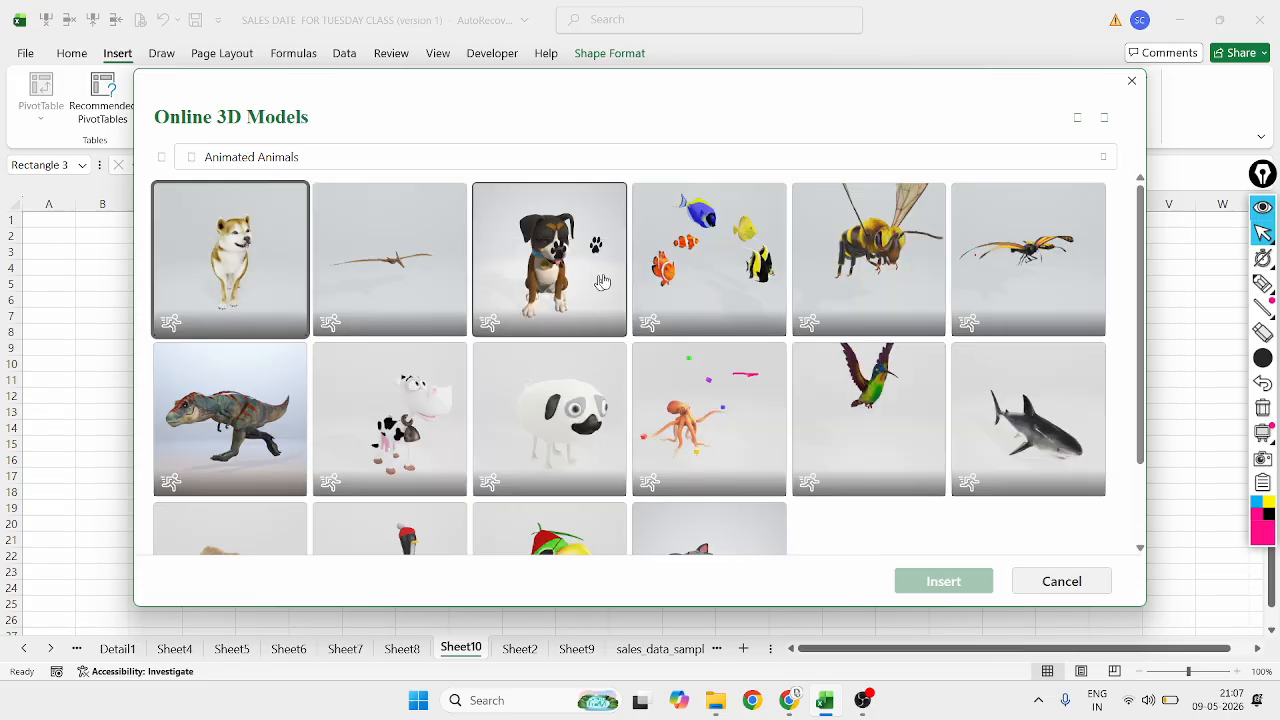
pyautogui.click(288, 297)
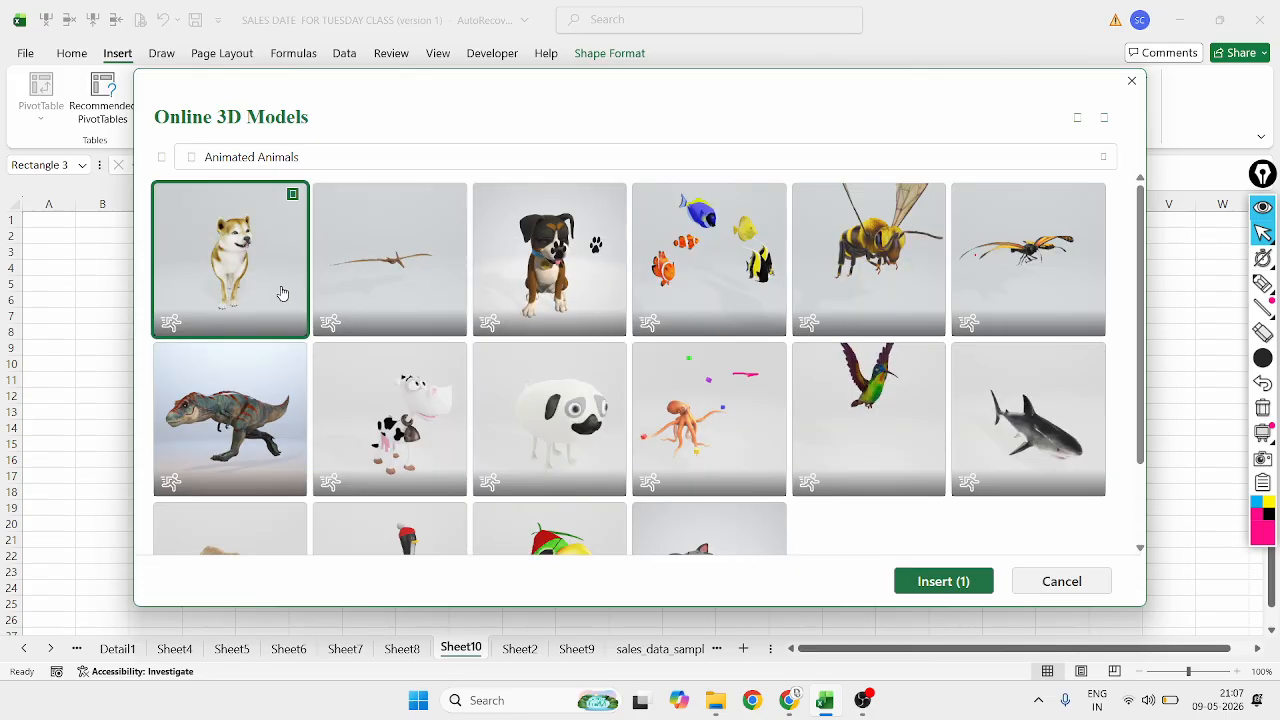
pyautogui.click(934, 581)
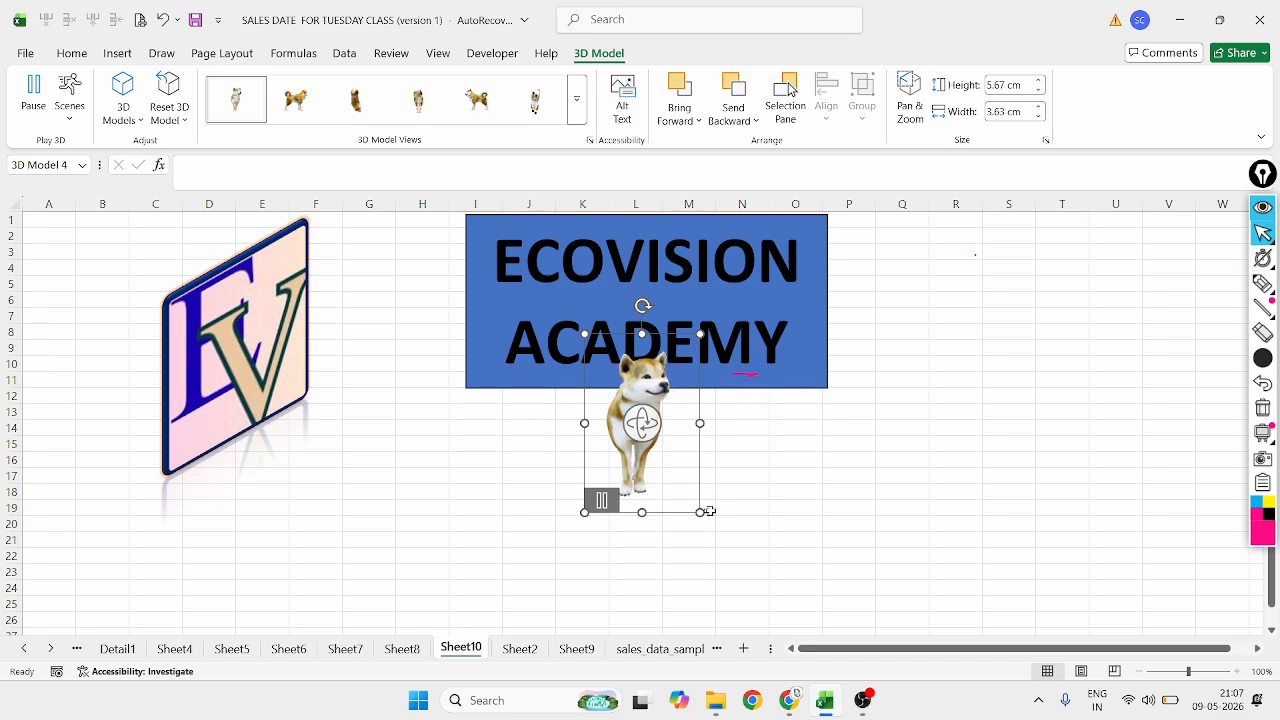
# Enlarge the dog model to about 20.55 cm high and 13.16 cm wide and place it beside the ECOVISION ACADEMY banner, over columns P to W
pyautogui.moveTo(709, 511); pyautogui.dragTo(1000, 645)
pyautogui.moveTo(971, 434); pyautogui.dragTo(1180, 268)
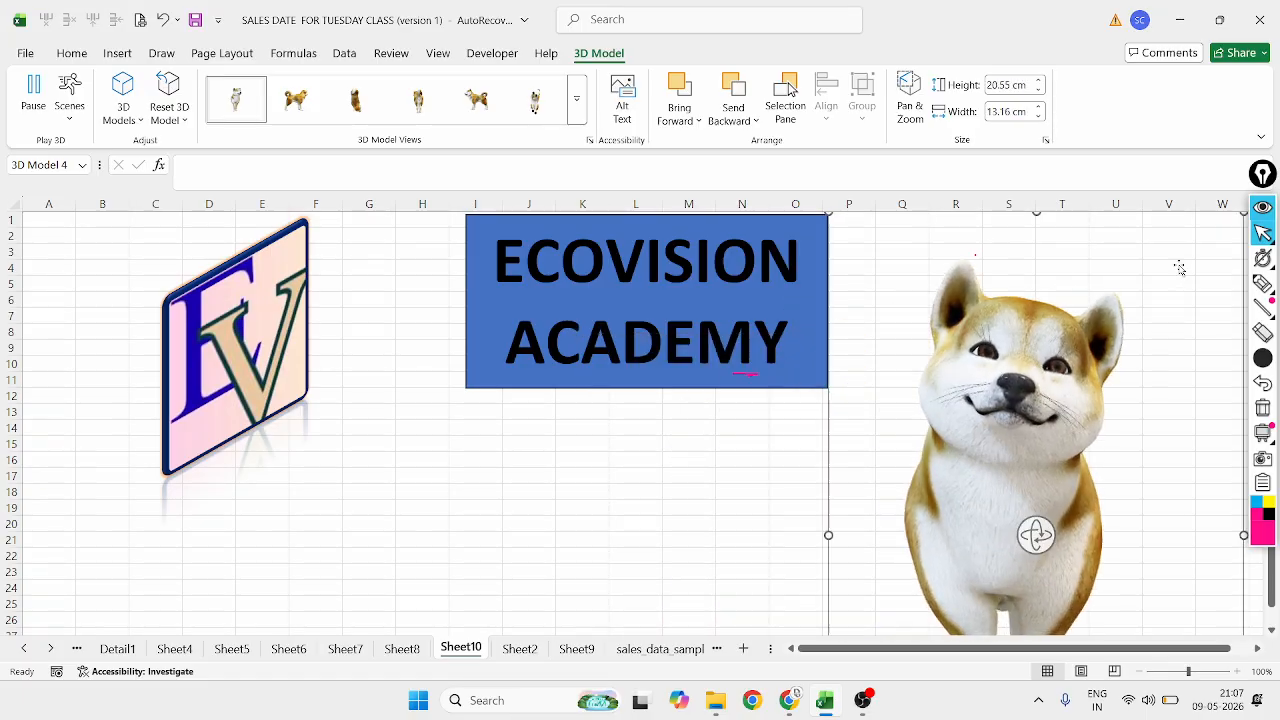
pyautogui.moveTo(1171, 317); pyautogui.dragTo(1167, 282)
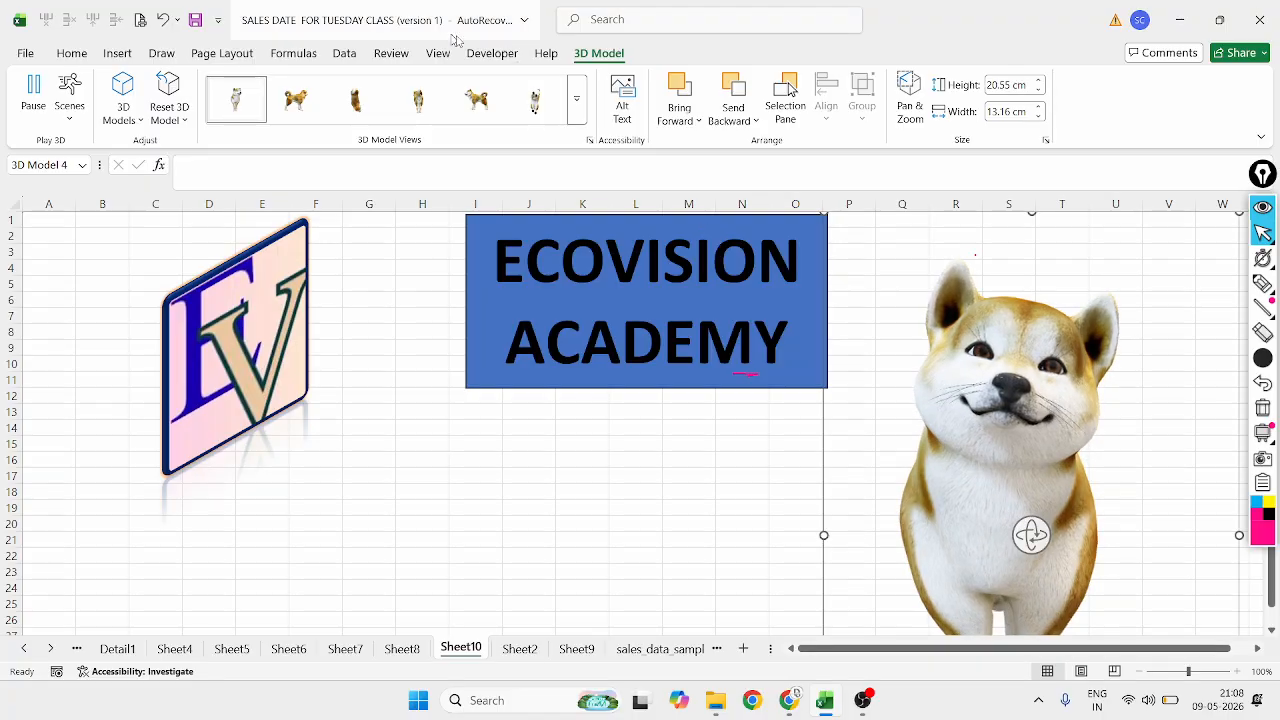
# Change the dog model's 3D view to the preset side view with its head towards the ECOVISION ACADEMY banner
pyautogui.click(577, 100)
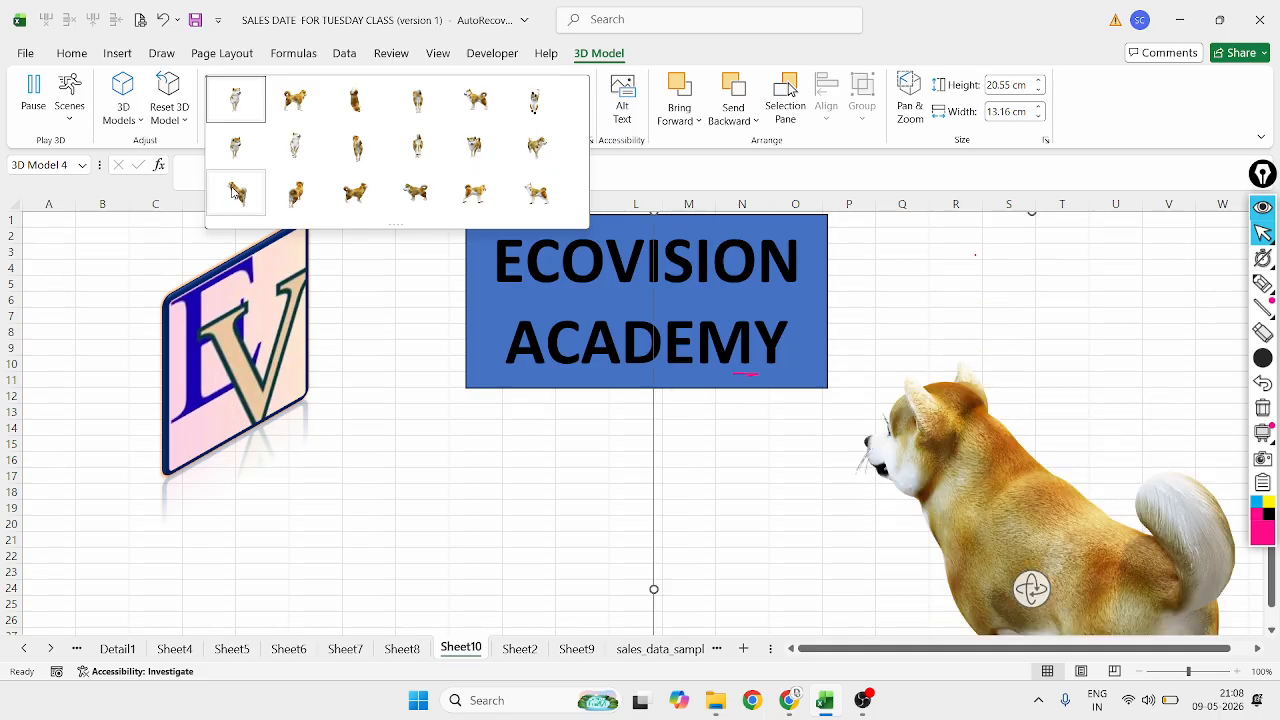
pyautogui.click(415, 194)
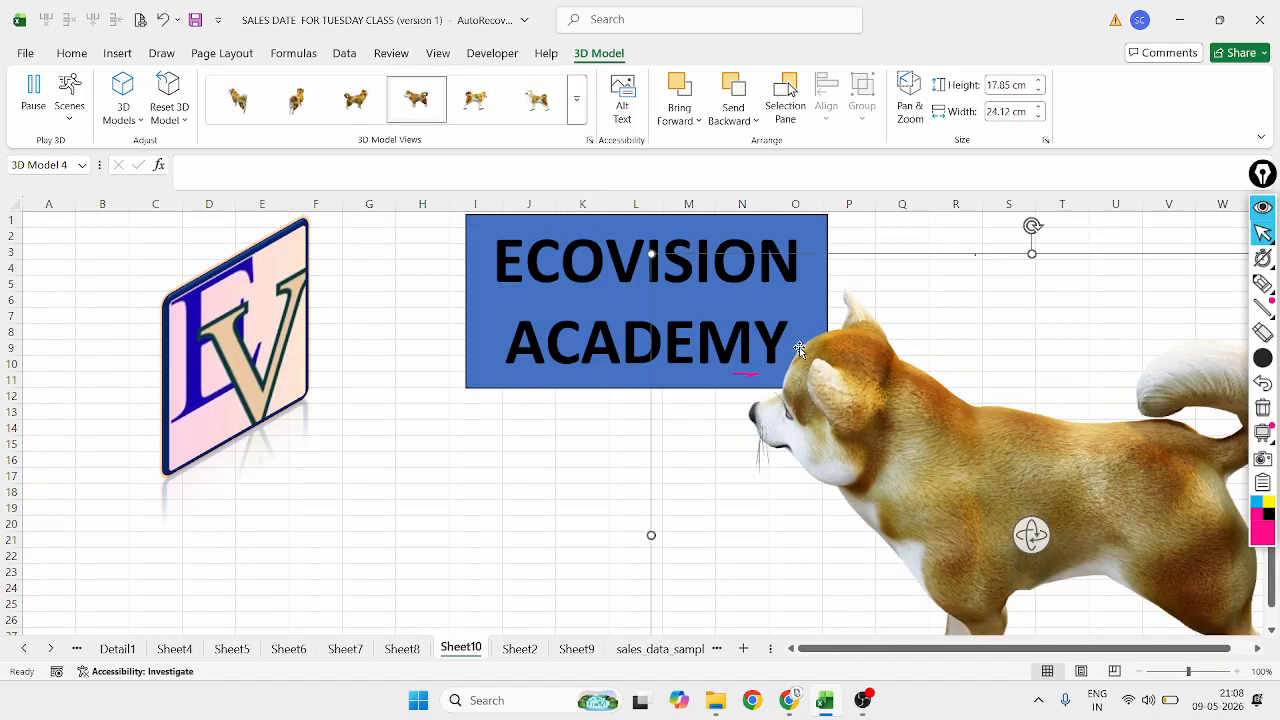
pyautogui.scroll(-1, 733, 332)
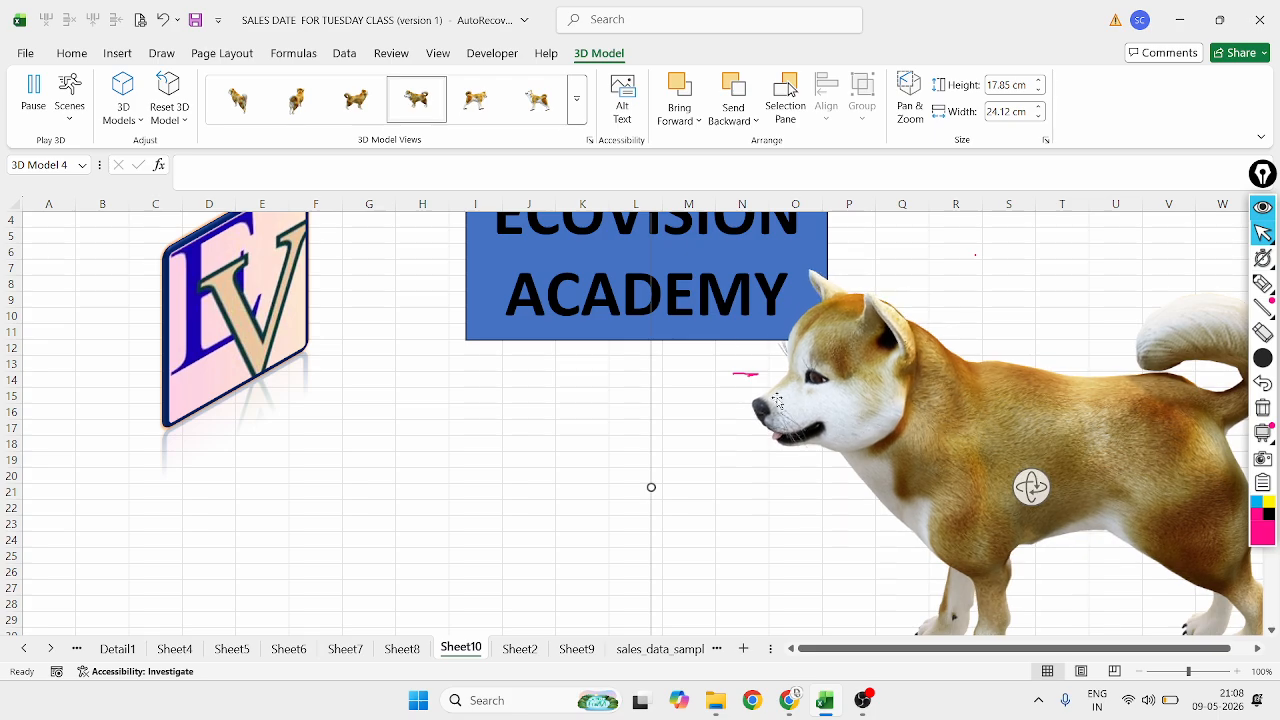
pyautogui.scroll(-2, 793, 385)
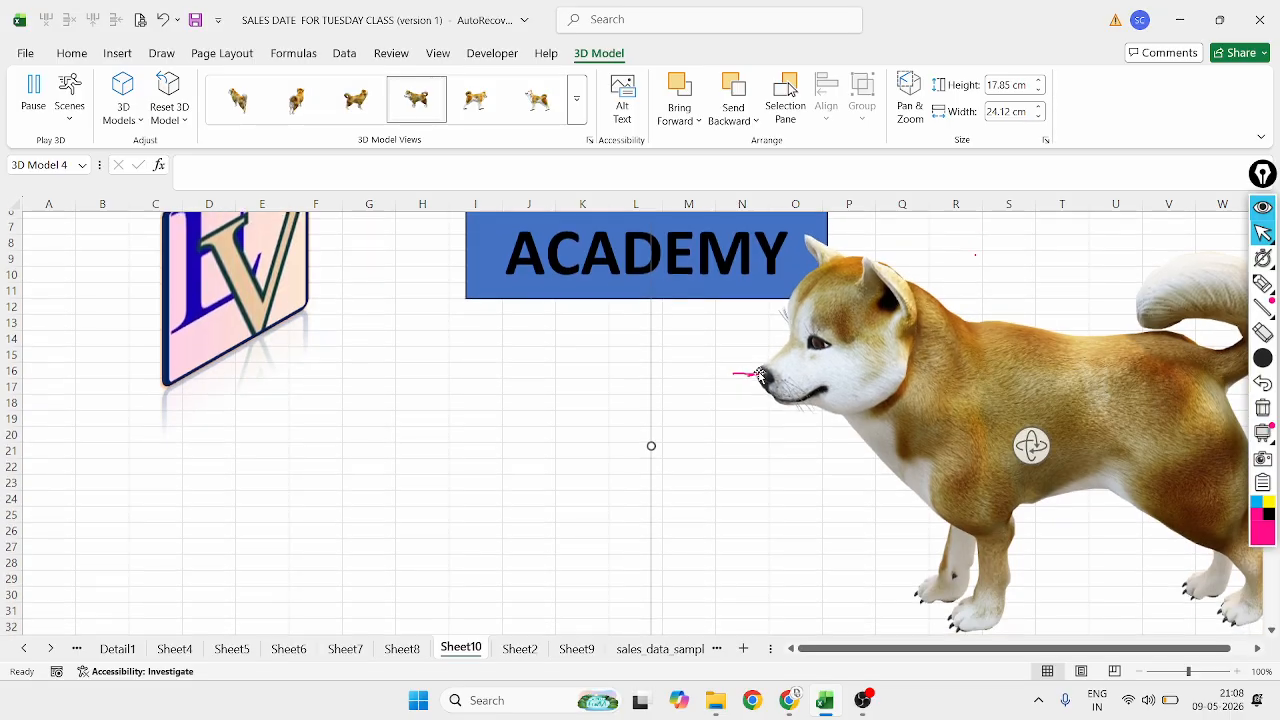
pyautogui.scroll(2, 794, 357)
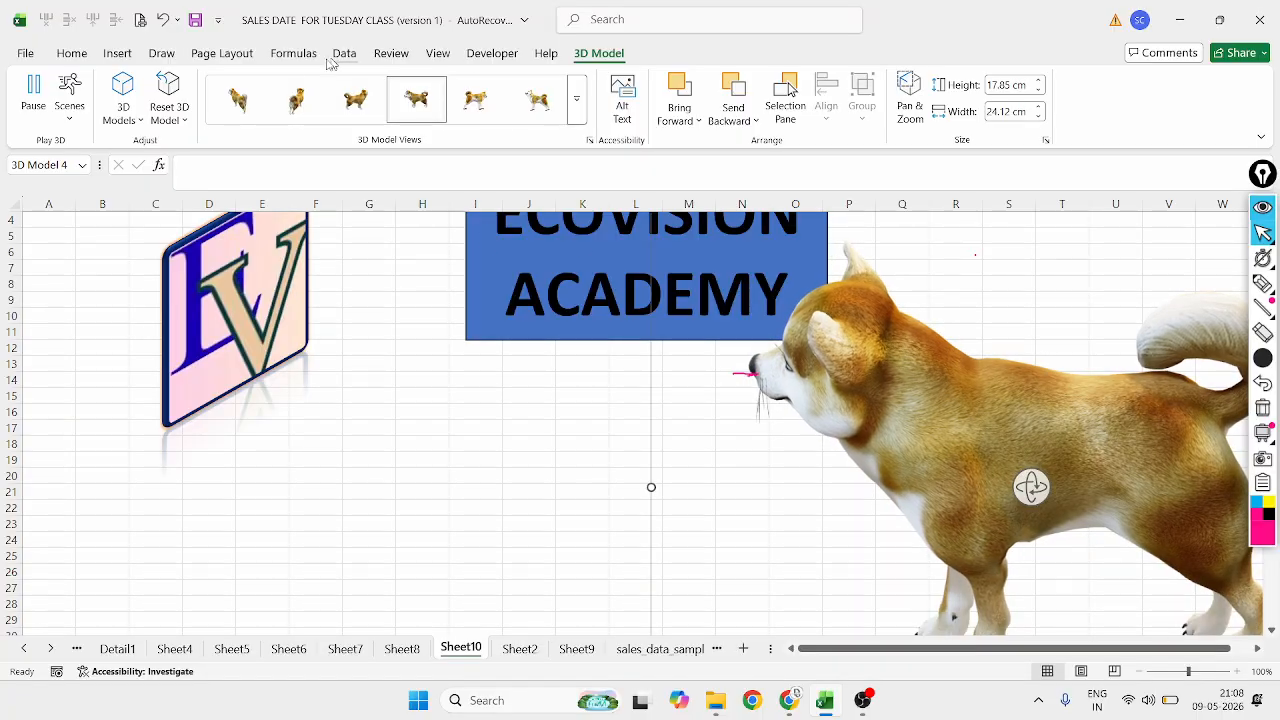
# Browse the online 3D model categories and look through the Low Poly models without inserting any
pyautogui.click(117, 53)
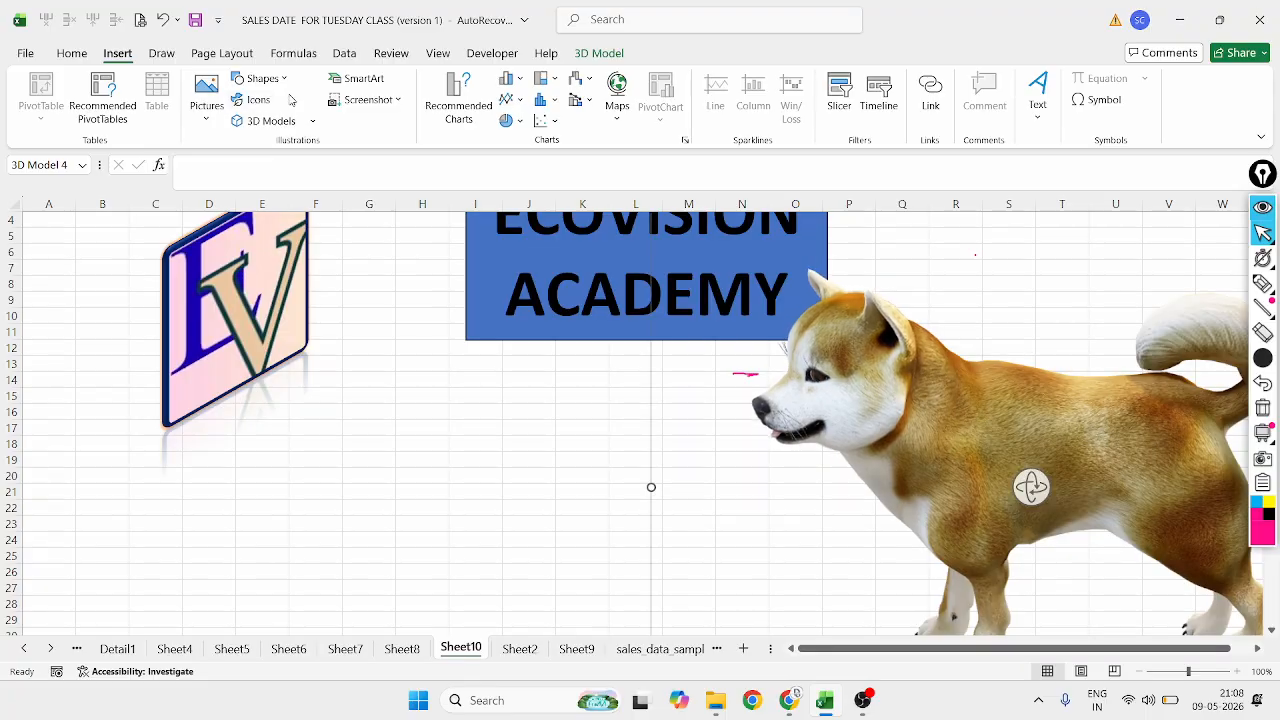
pyautogui.click(280, 123)
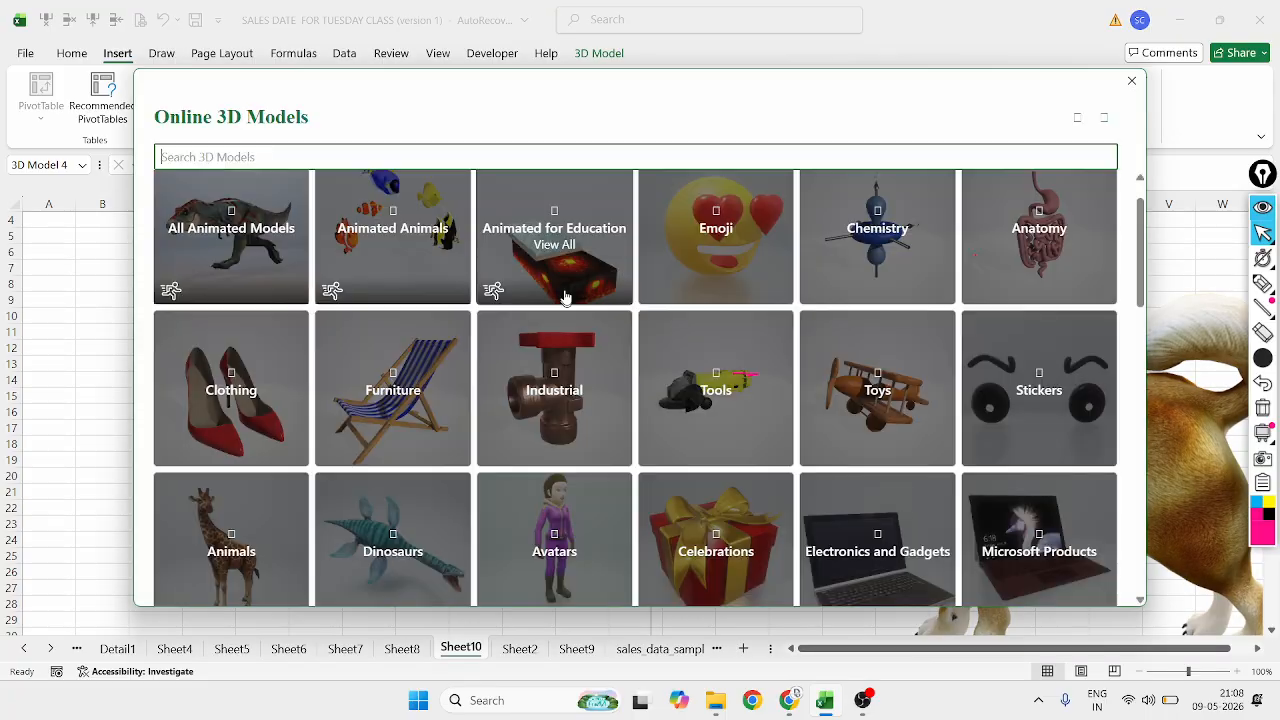
pyautogui.scroll(-3, 534, 292)
pyautogui.scroll(-1, 709, 443)
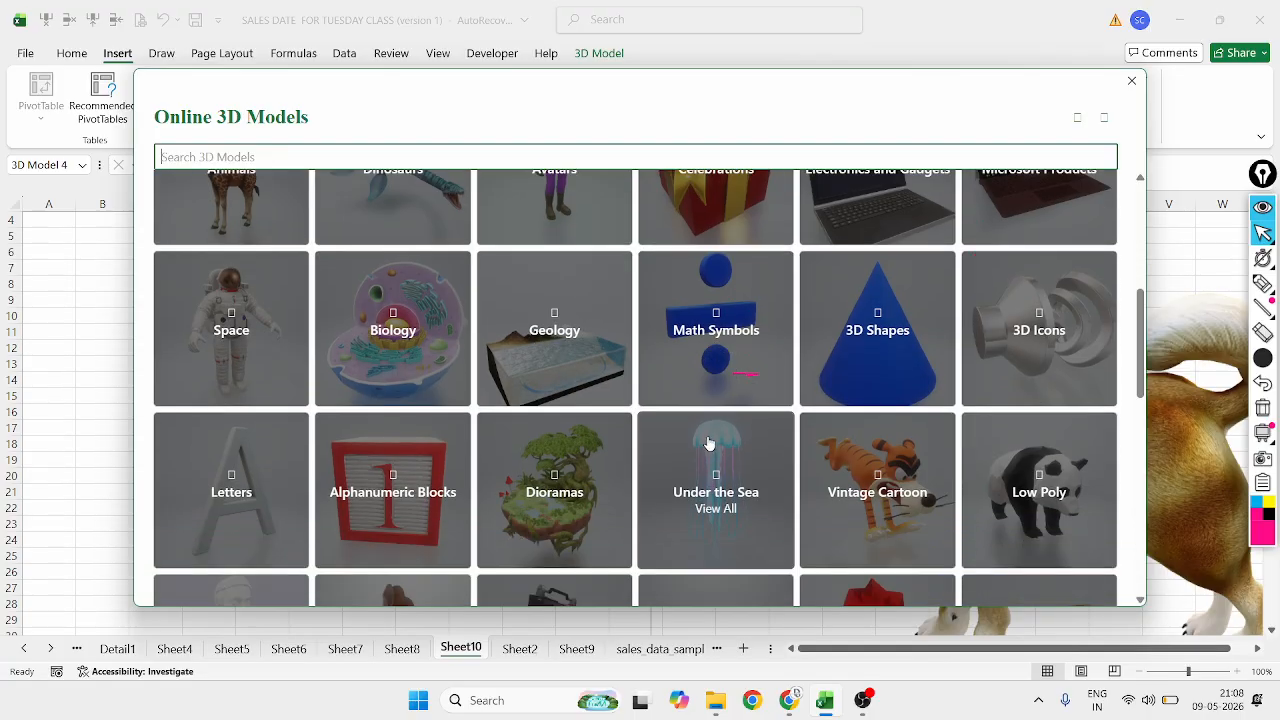
pyautogui.scroll(-2, 709, 443)
pyautogui.scroll(5, 660, 404)
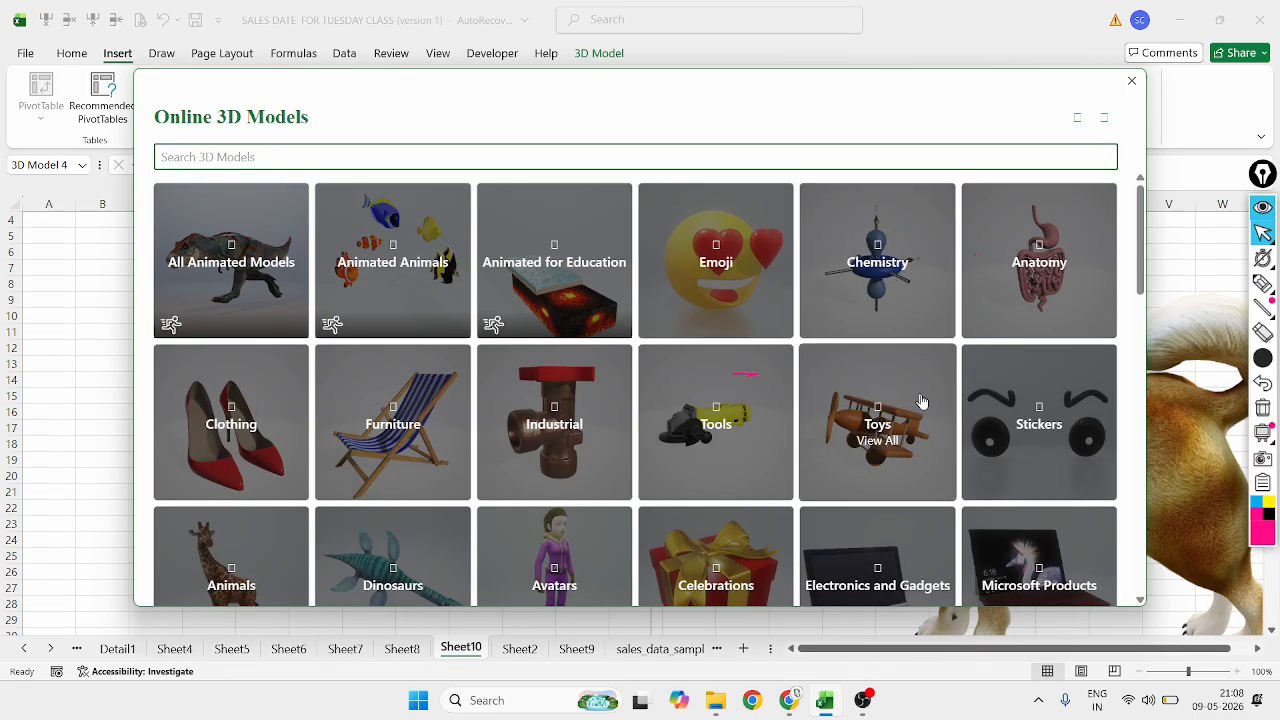
pyautogui.scroll(-2, 928, 407)
pyautogui.scroll(-5, 928, 407)
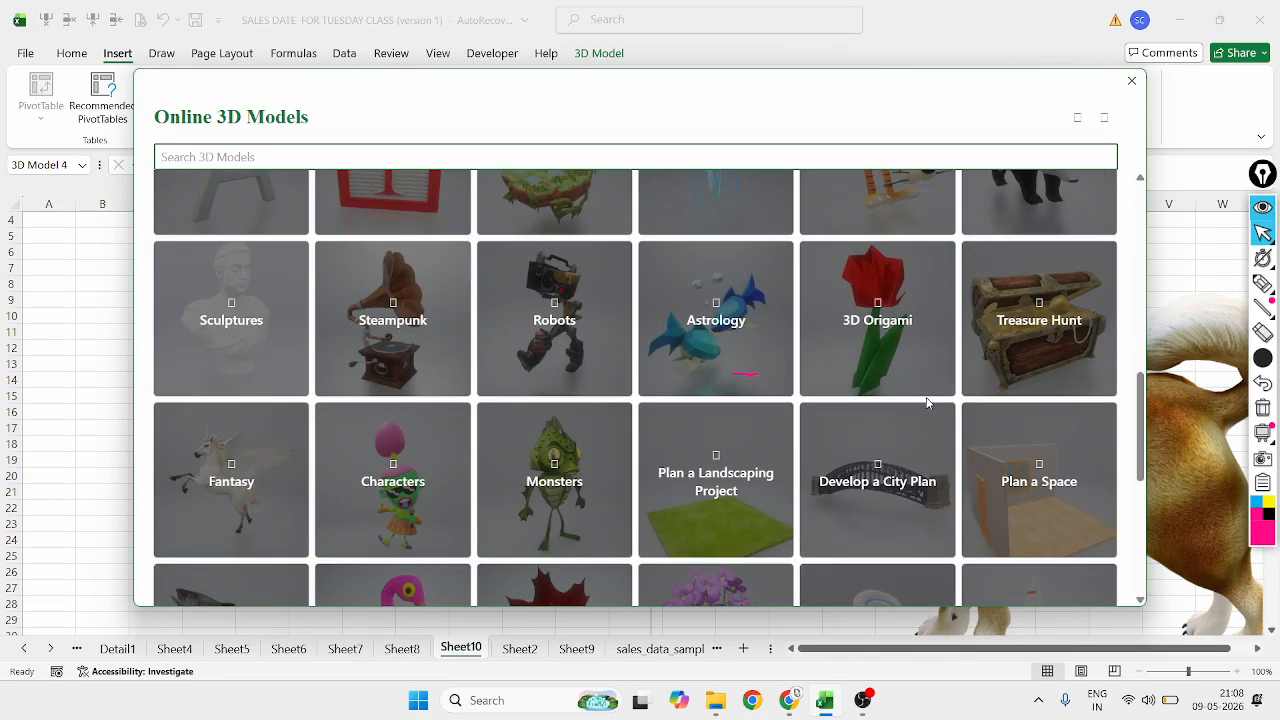
pyautogui.scroll(2, 926, 405)
pyautogui.scroll(1, 926, 404)
pyautogui.click(1031, 379)
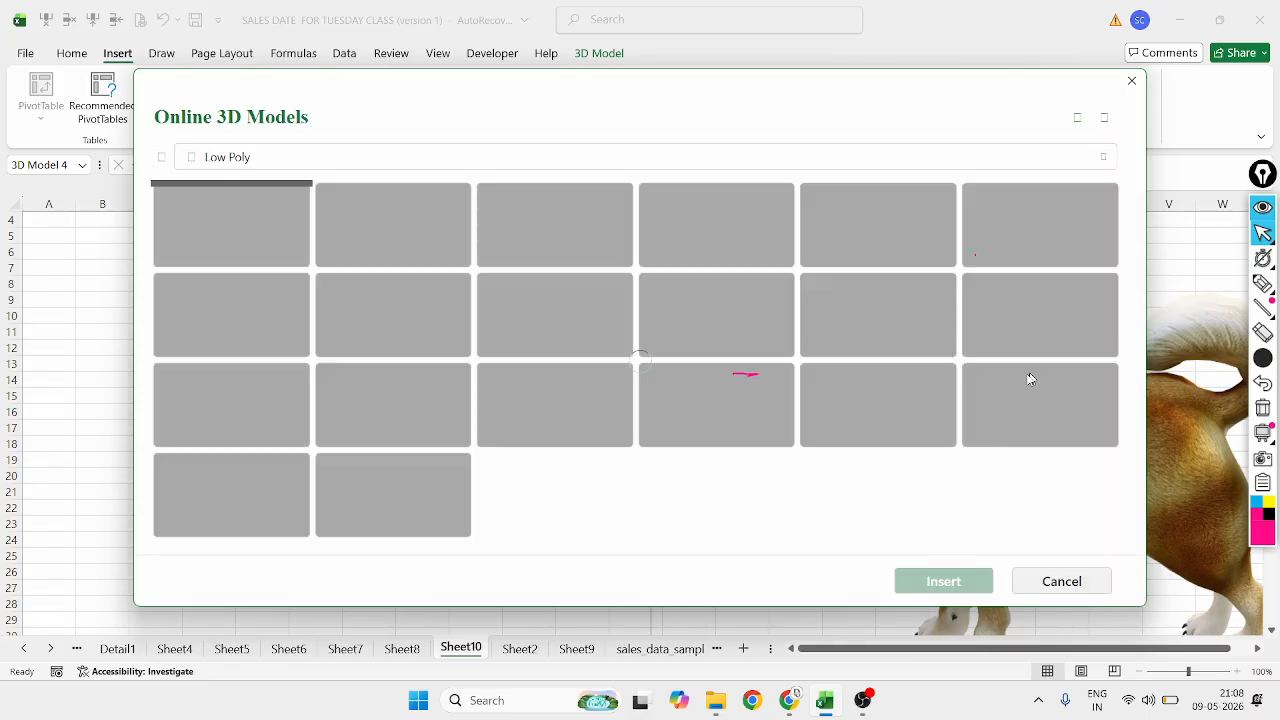
pyautogui.scroll(-3, 695, 383)
pyautogui.scroll(-3, 700, 370)
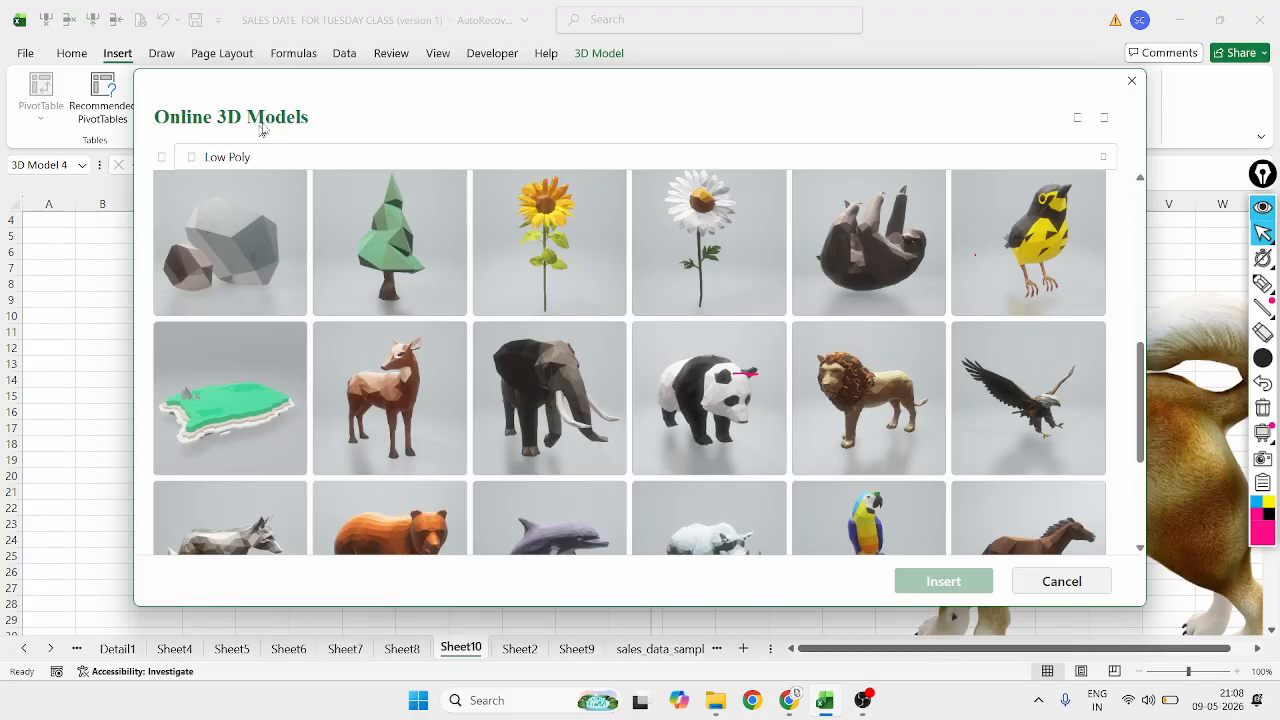
pyautogui.click(1143, 82)
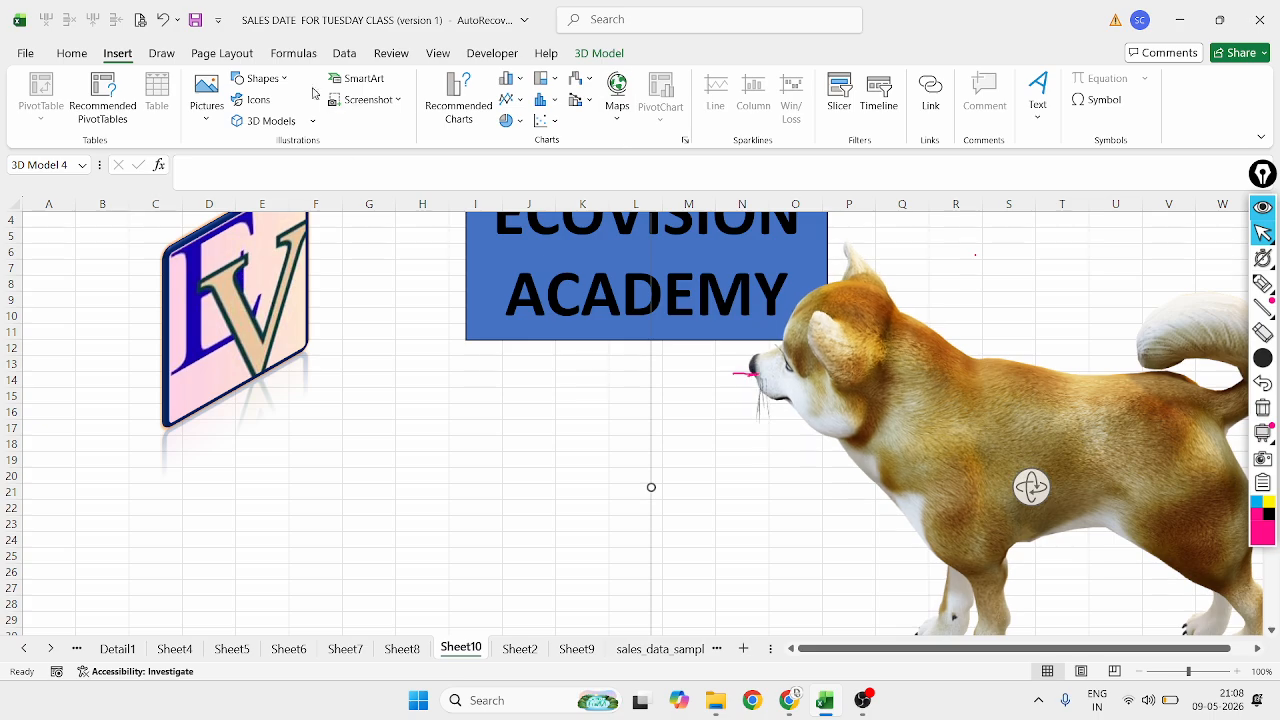
# Look at the SmartArt graphic choices without inserting one, and switch to the sales_data_sample sheet
pyautogui.click(381, 82)
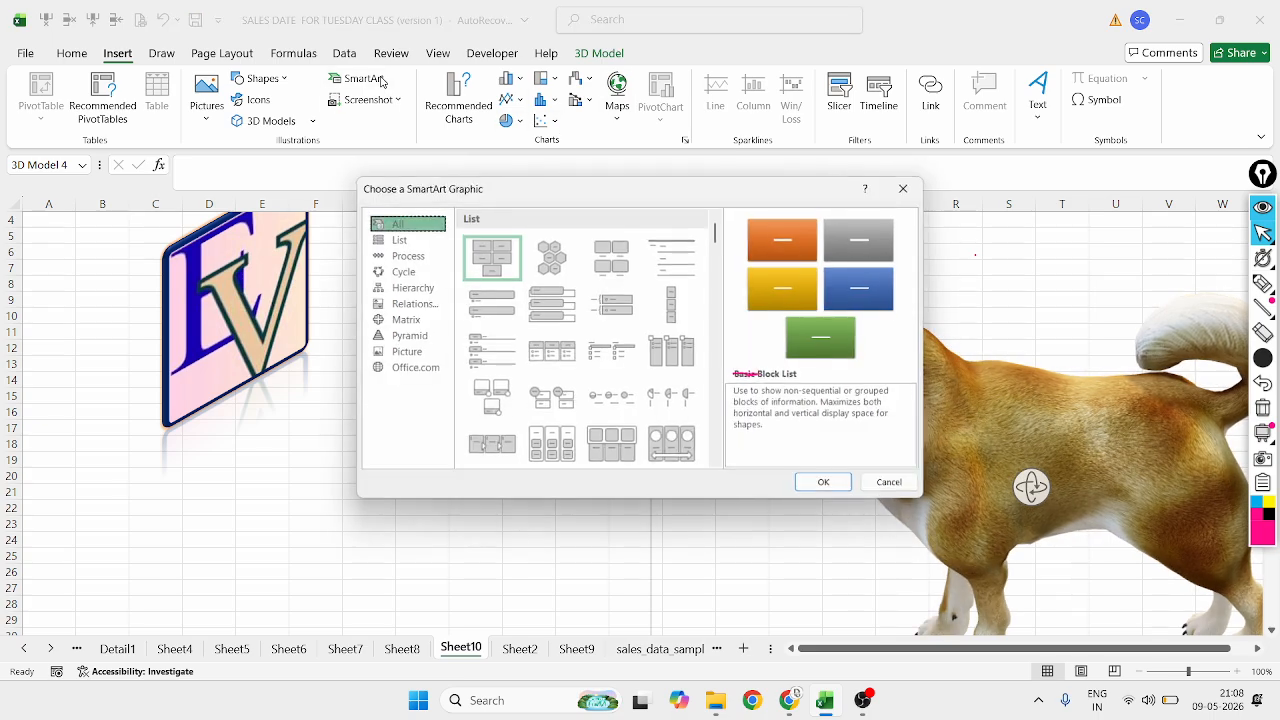
pyautogui.click(905, 189)
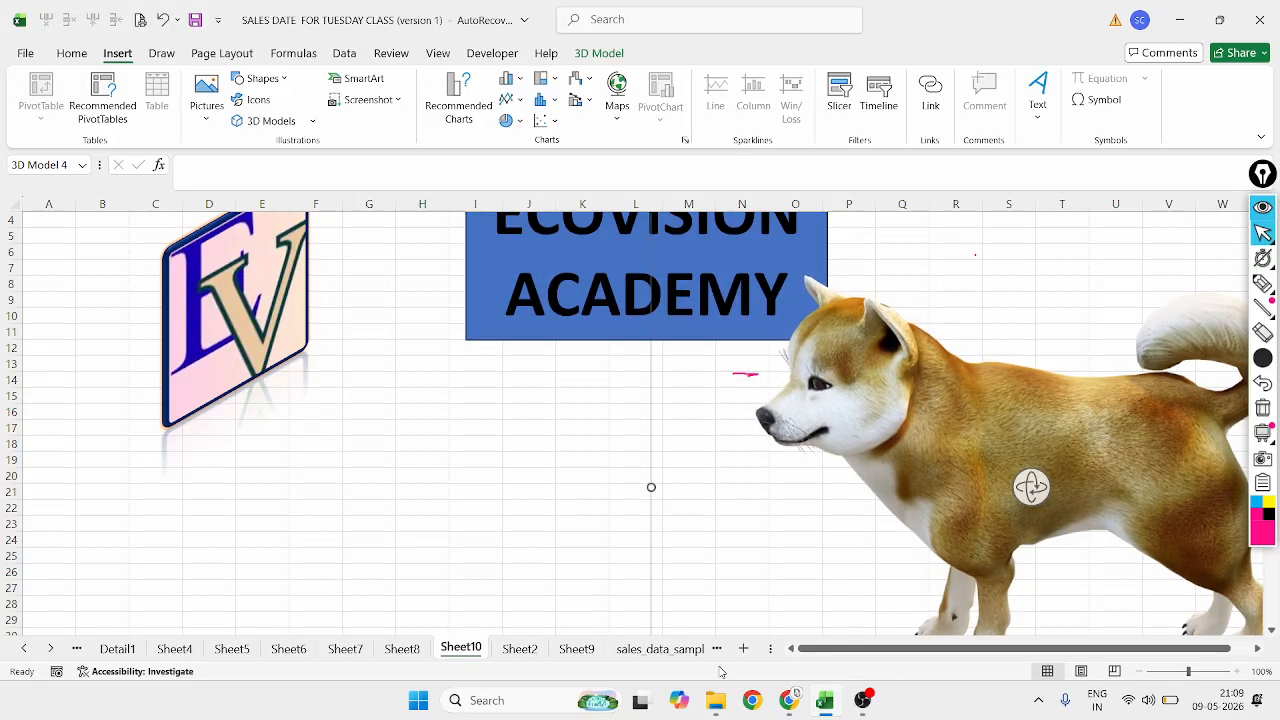
pyautogui.click(630, 649)
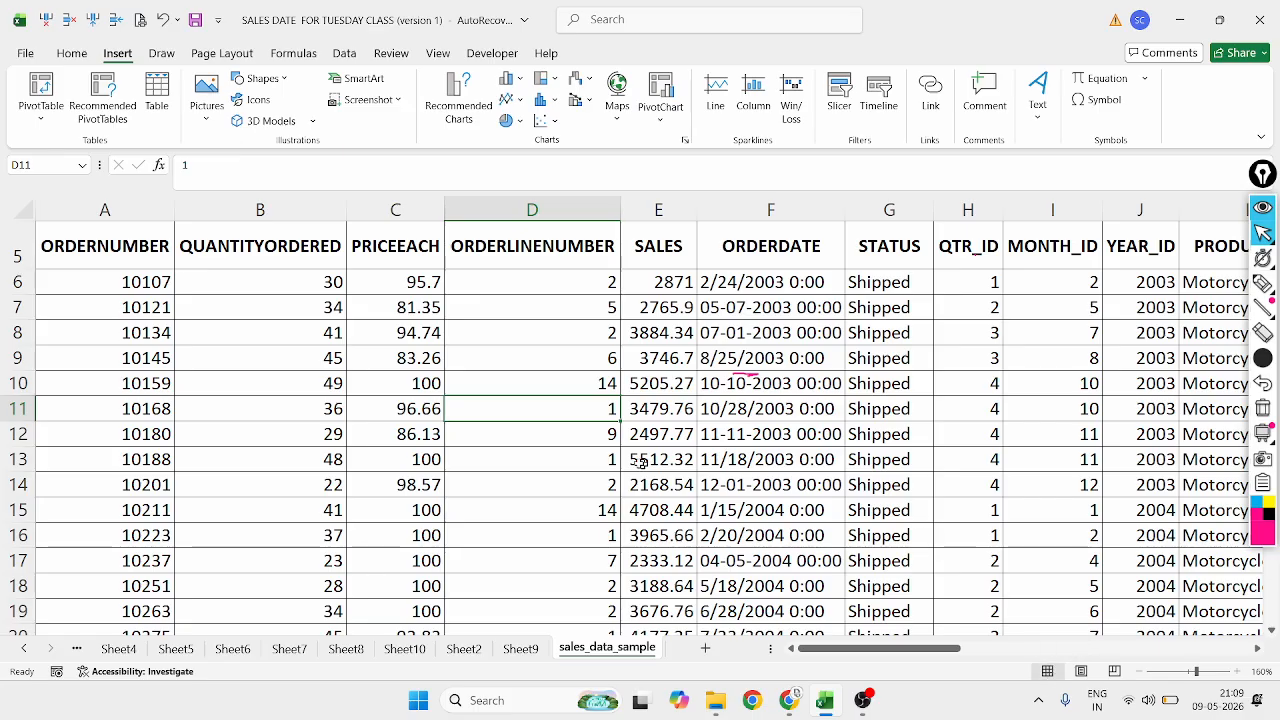
pyautogui.click(258, 57)
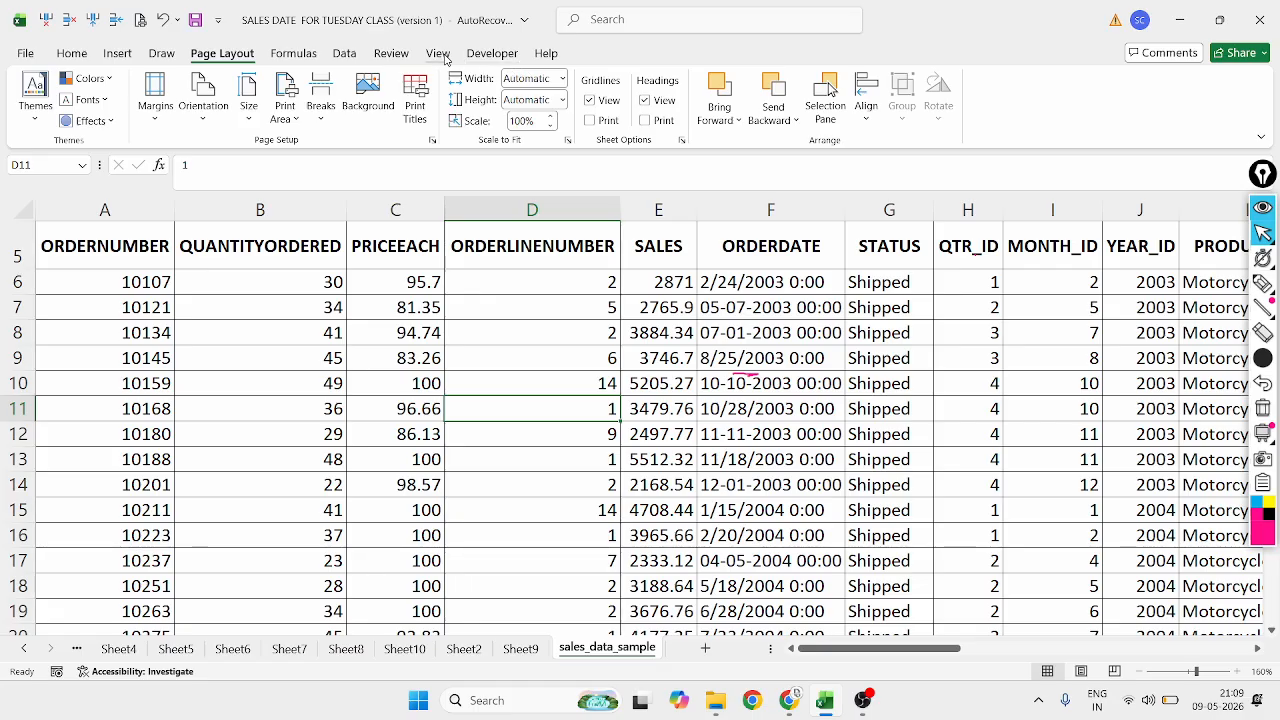
pyautogui.click(118, 56)
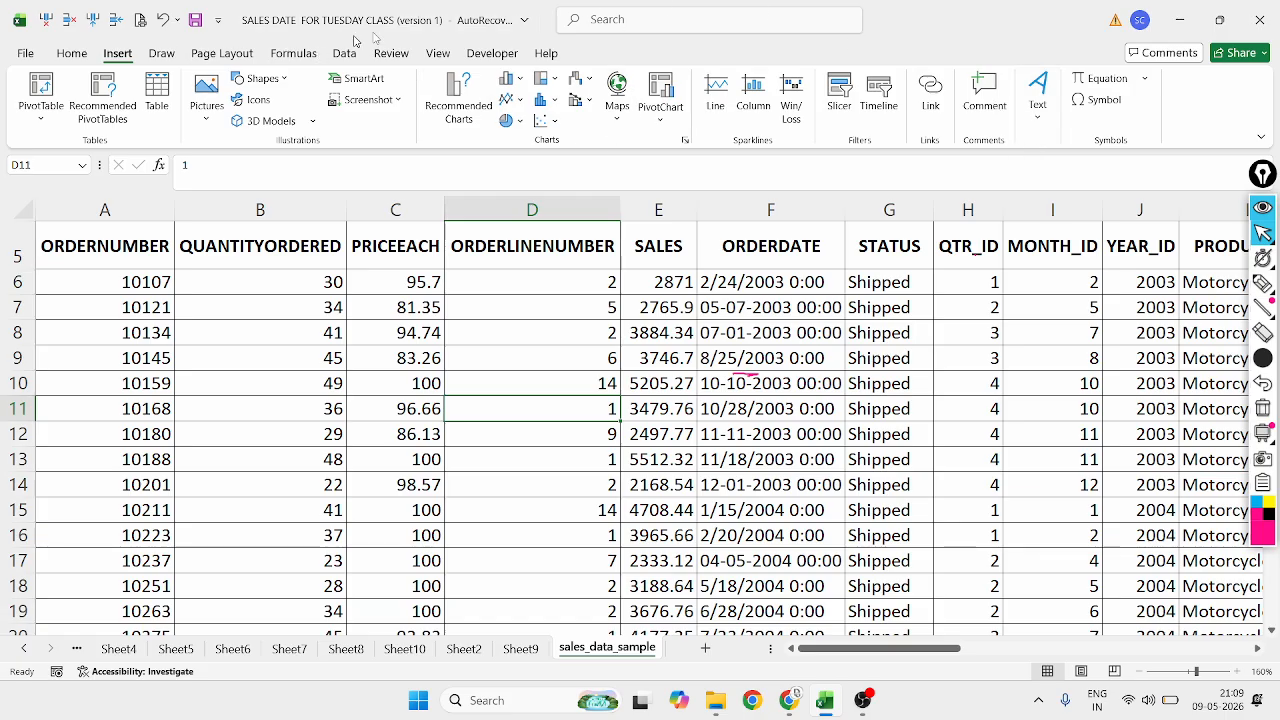
pyautogui.click(1178, 18)
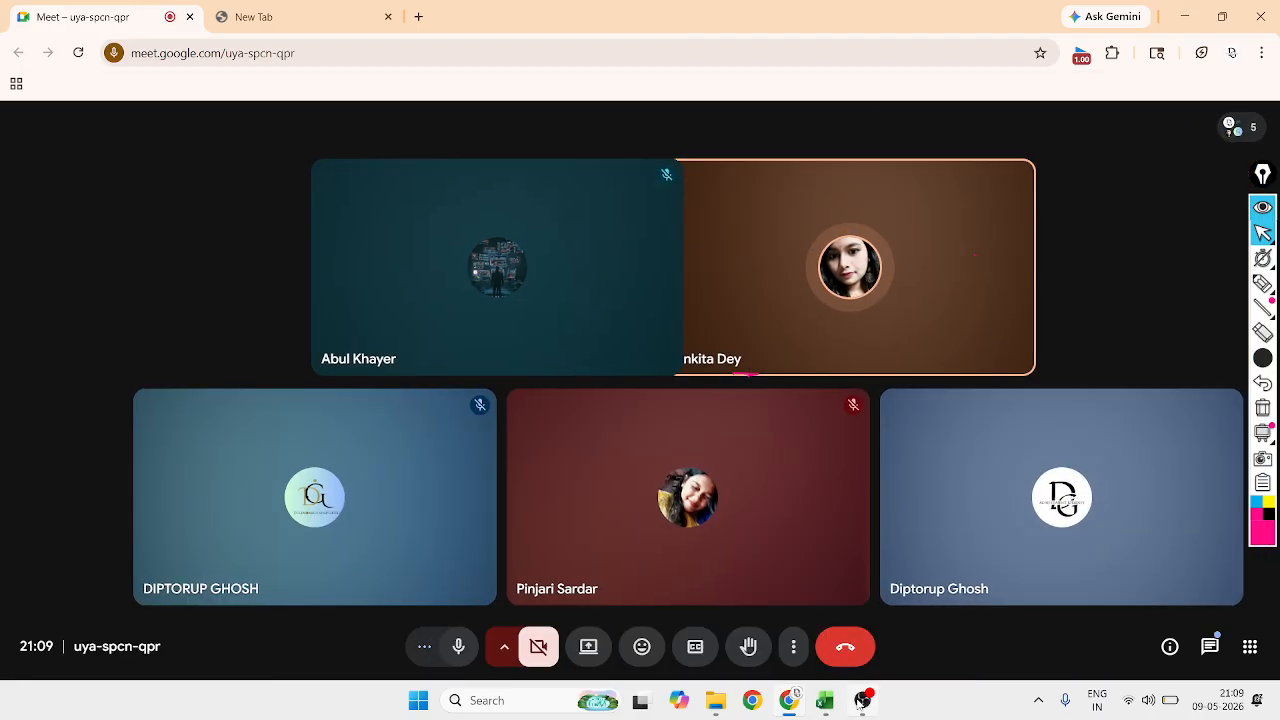
pyautogui.click(861, 700)
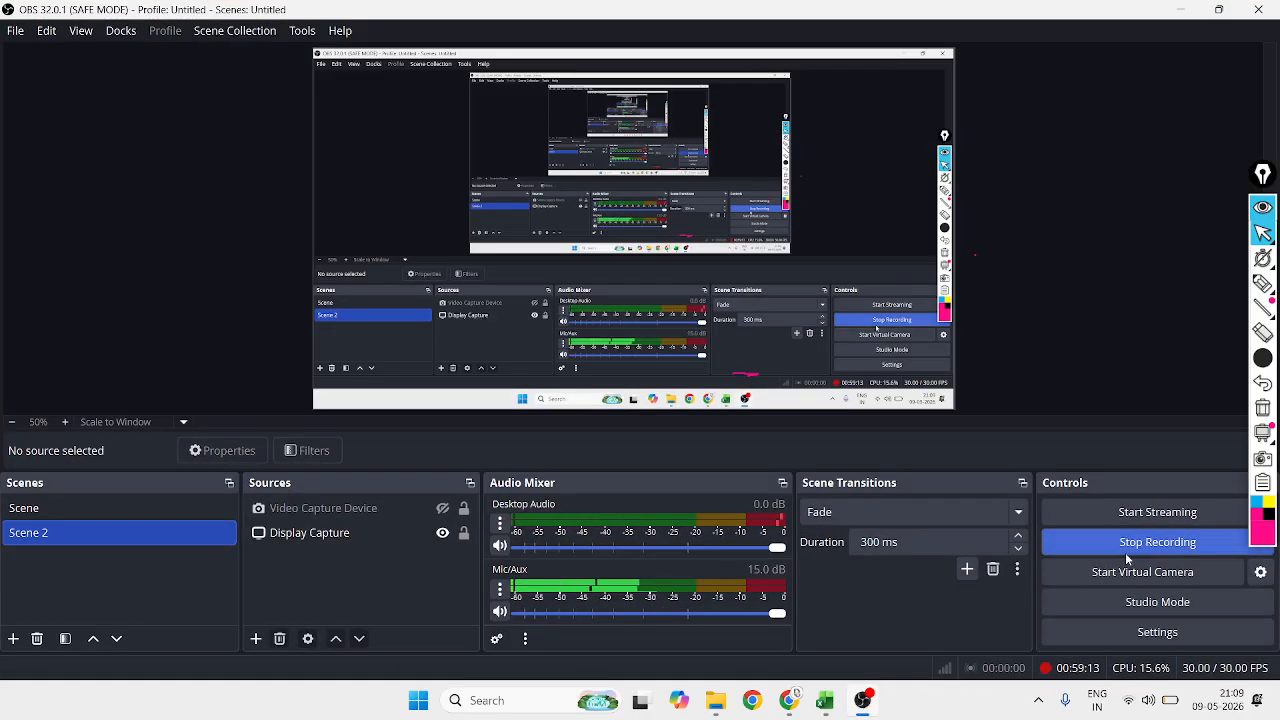